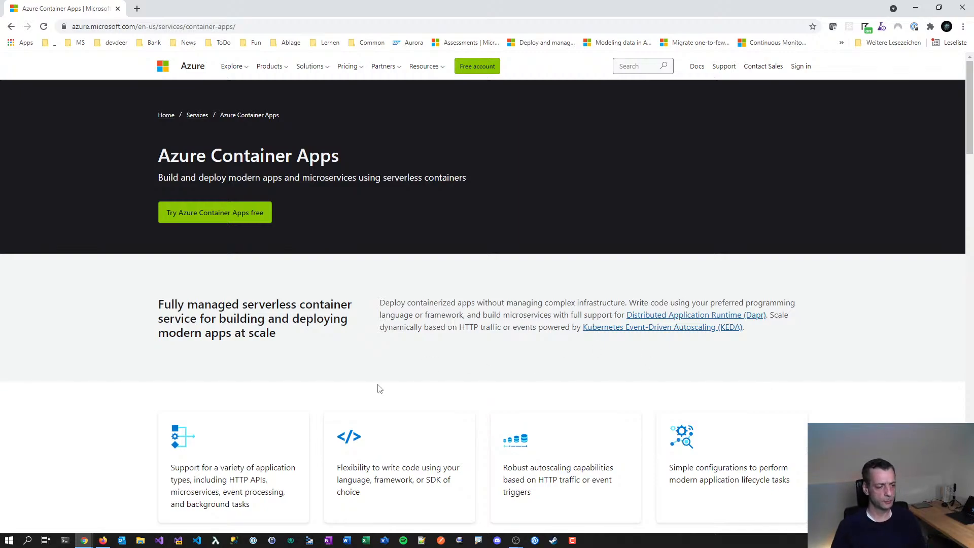
- Examine the Azure Container Apps page's sections on scaling with flexible serverless containers and accelerating developer productivity
scroll(380, 388, down, 5)
scroll(830, 313, down, 3)
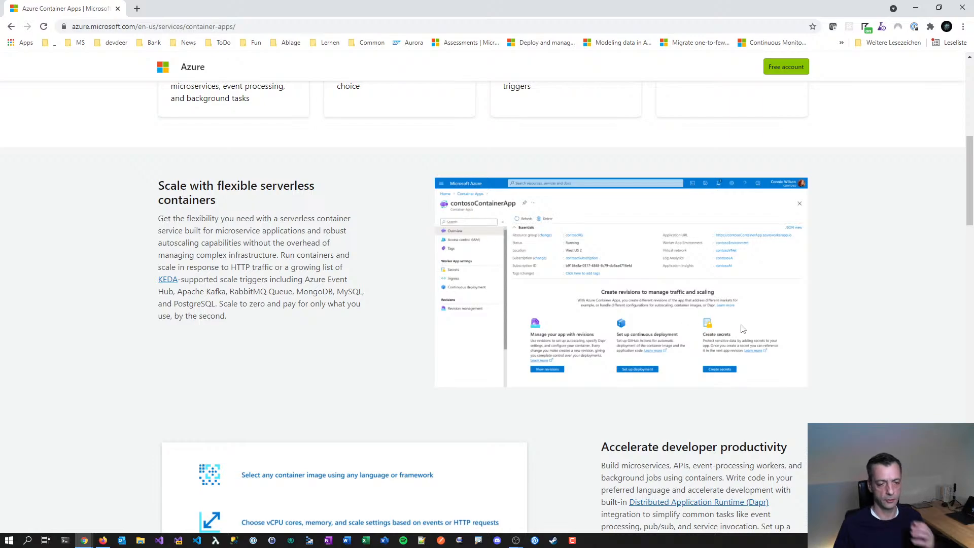
scroll(742, 329, down, 5)
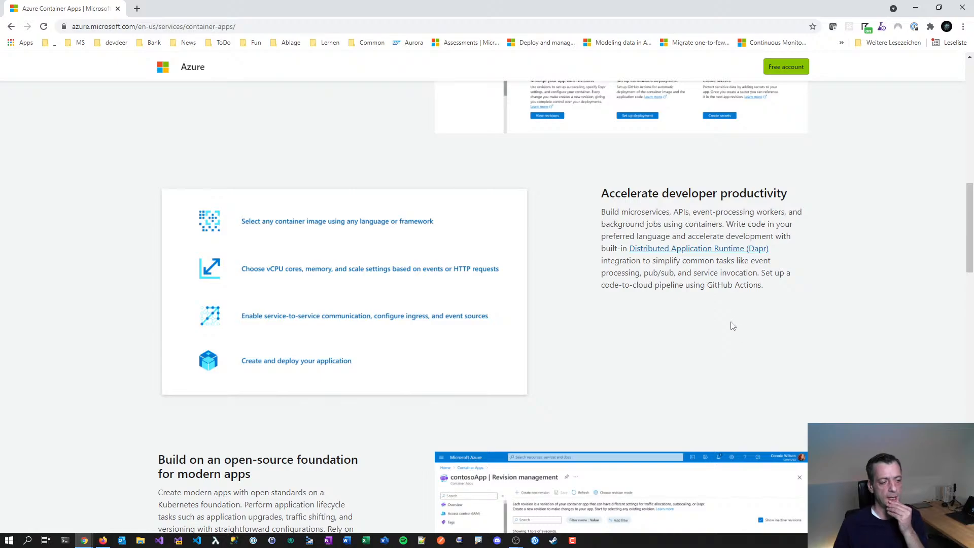
scroll(732, 326, up, 3)
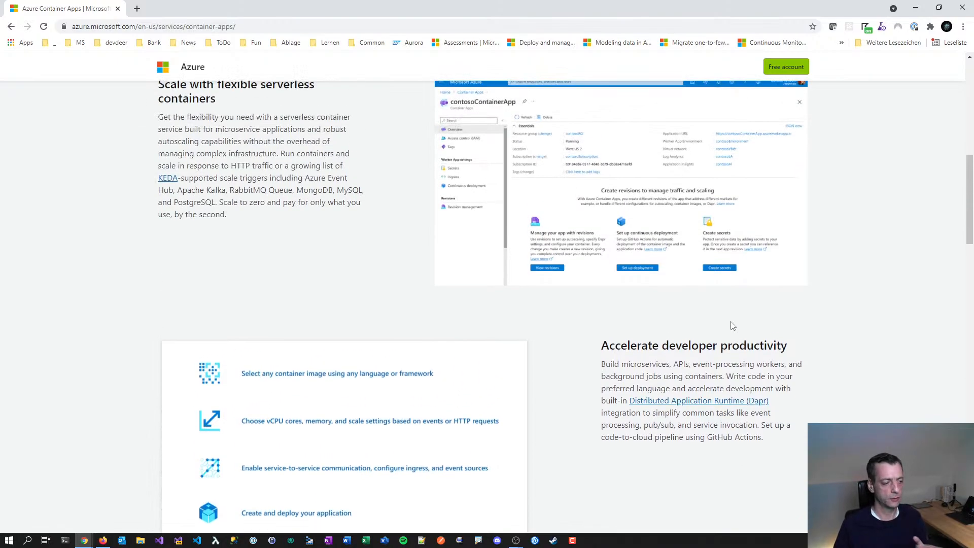
scroll(732, 326, up, 1)
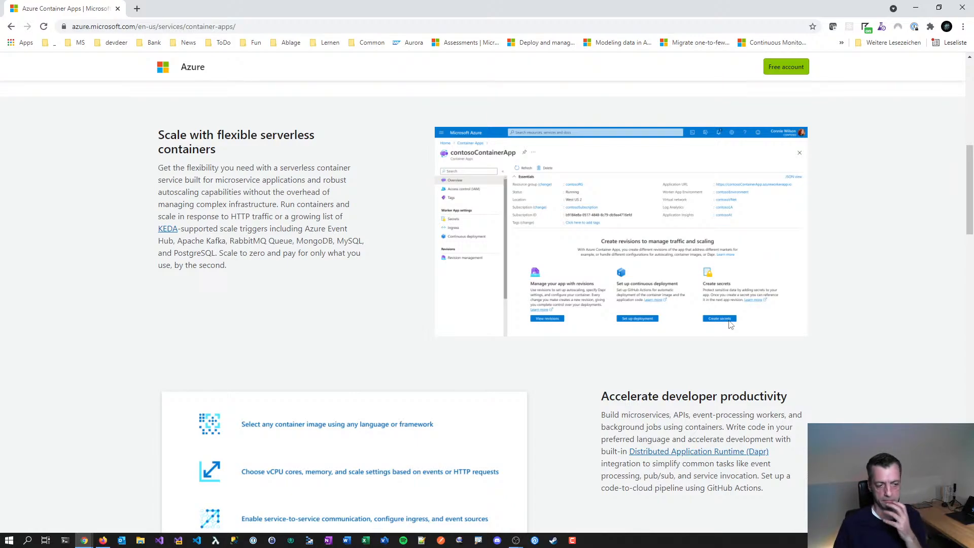
scroll(730, 325, up, 1)
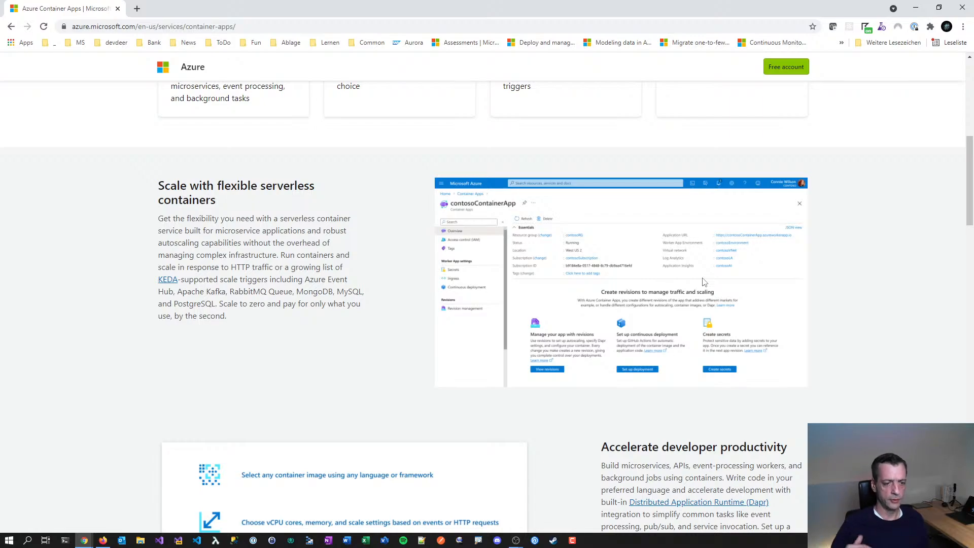
scroll(450, 213, up, 5)
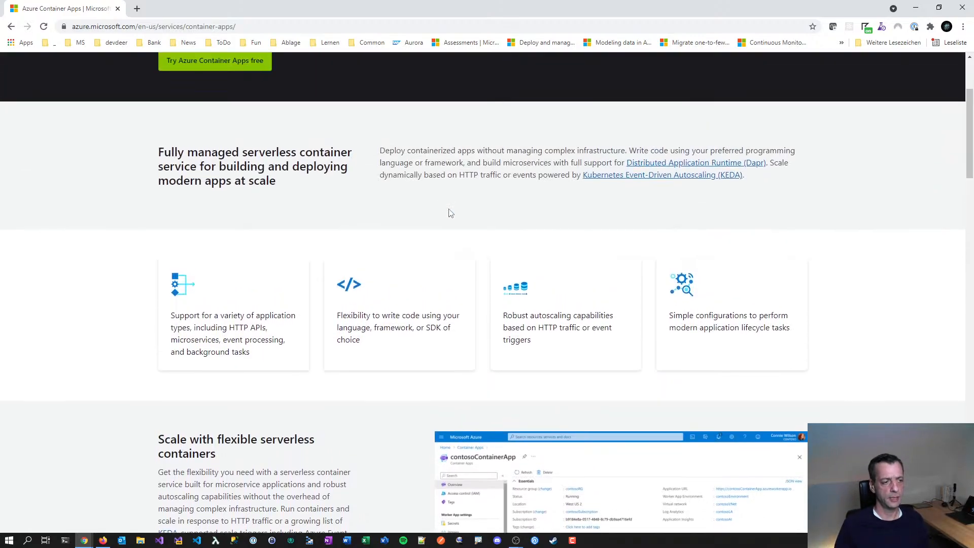
scroll(463, 172, up, 2)
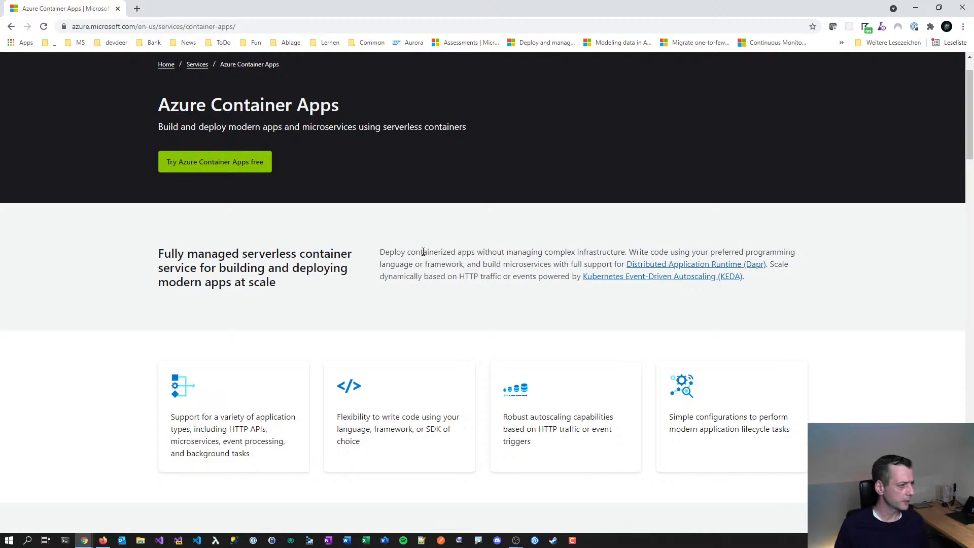
- Read the page's introduction on the fully managed serverless container service and the four feature cards beneath it
scroll(426, 254, down, 1)
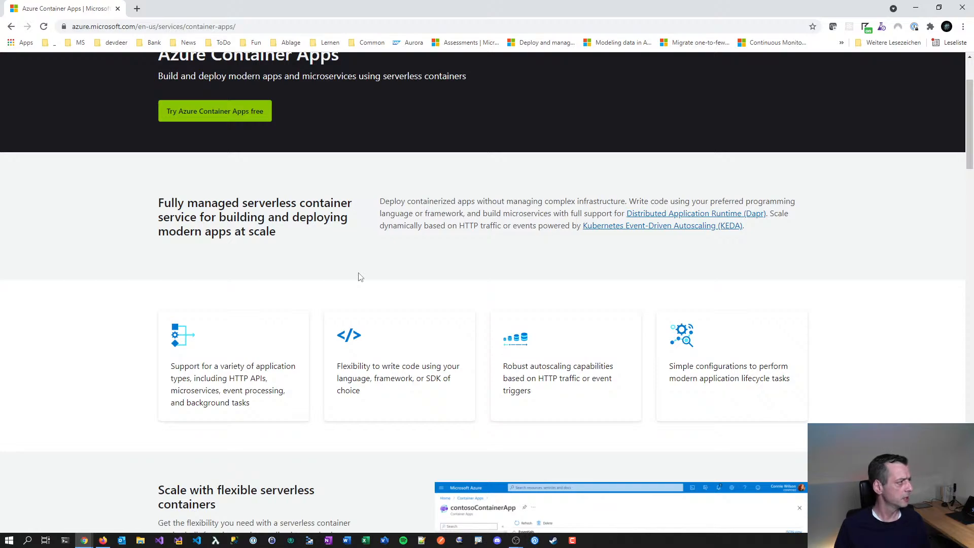
scroll(360, 277, down, 2)
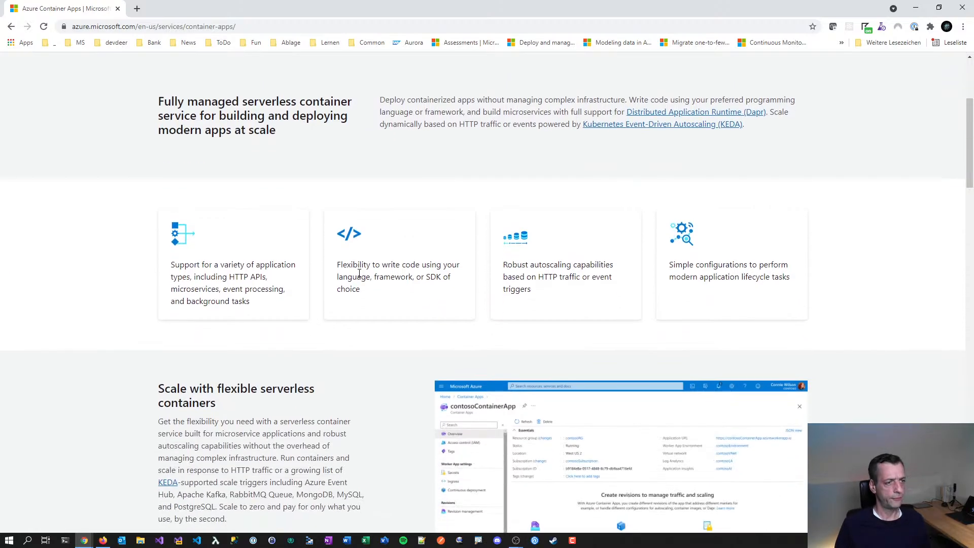
scroll(359, 274, up, 3)
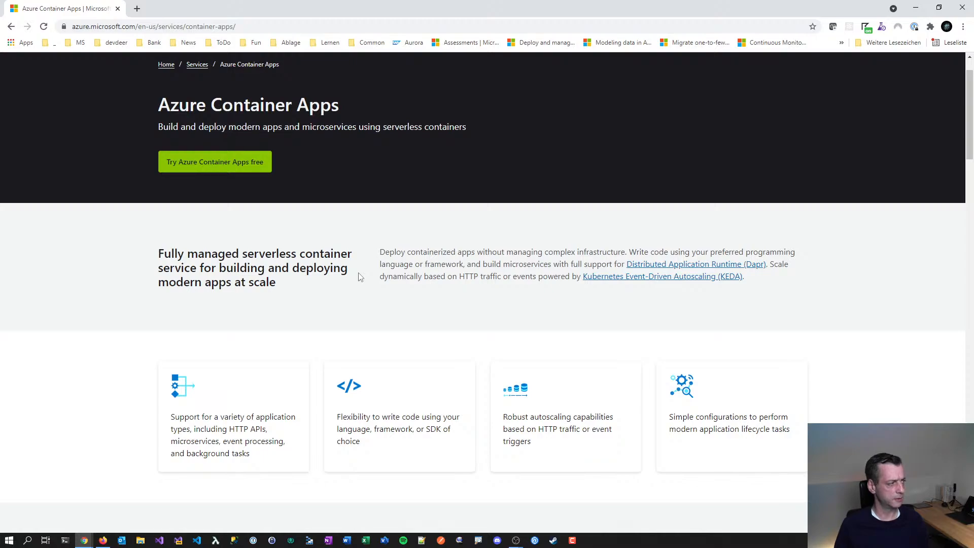
scroll(360, 277, up, 1)
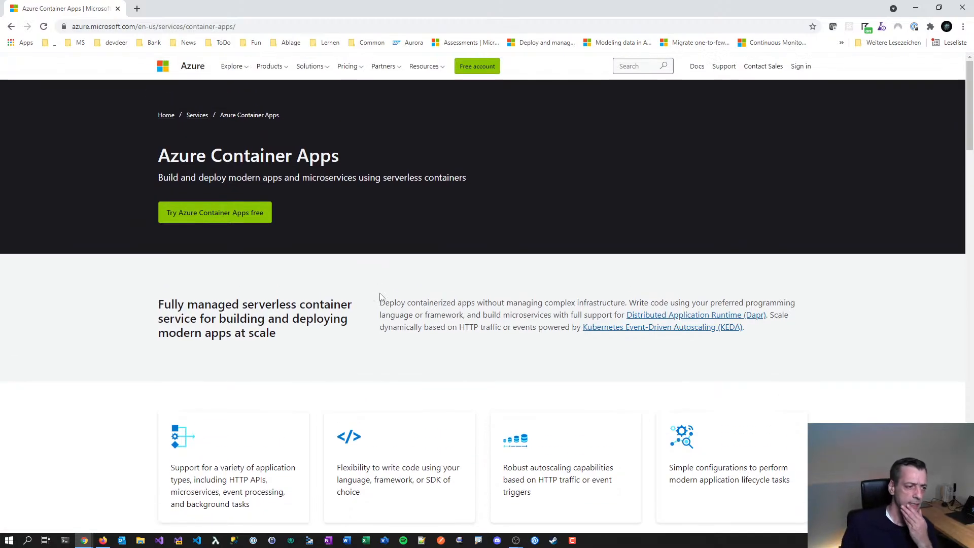
scroll(387, 271, down, 1)
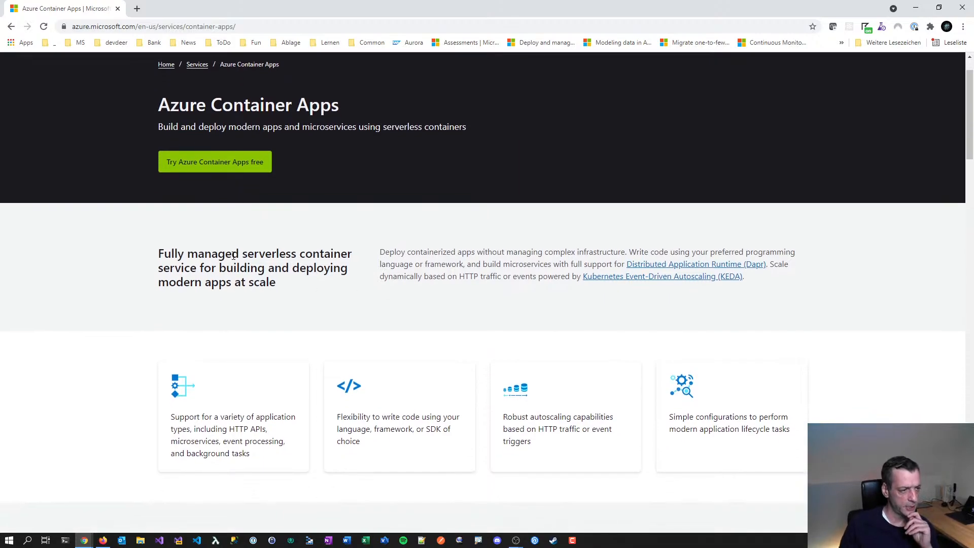
drag(198, 267, 355, 274)
click(262, 300)
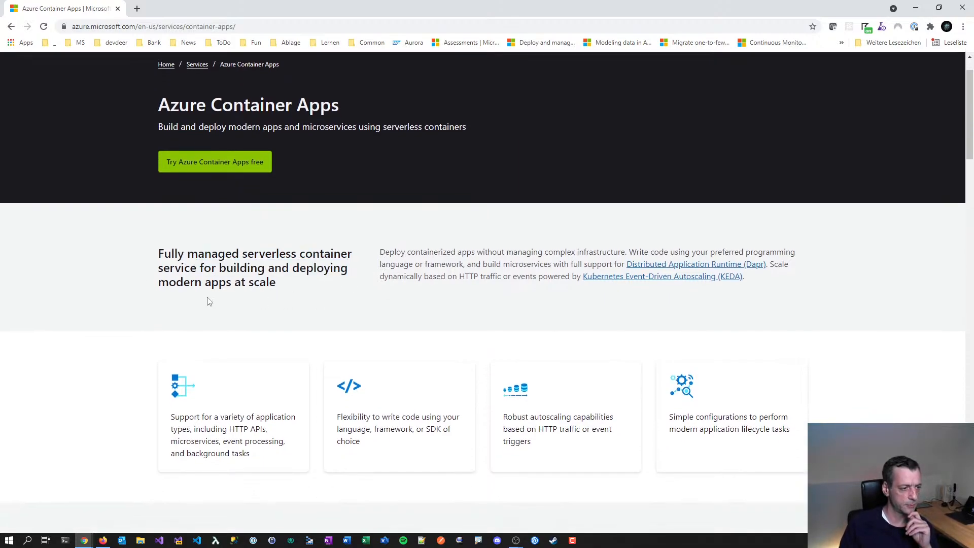
scroll(442, 312, down, 1)
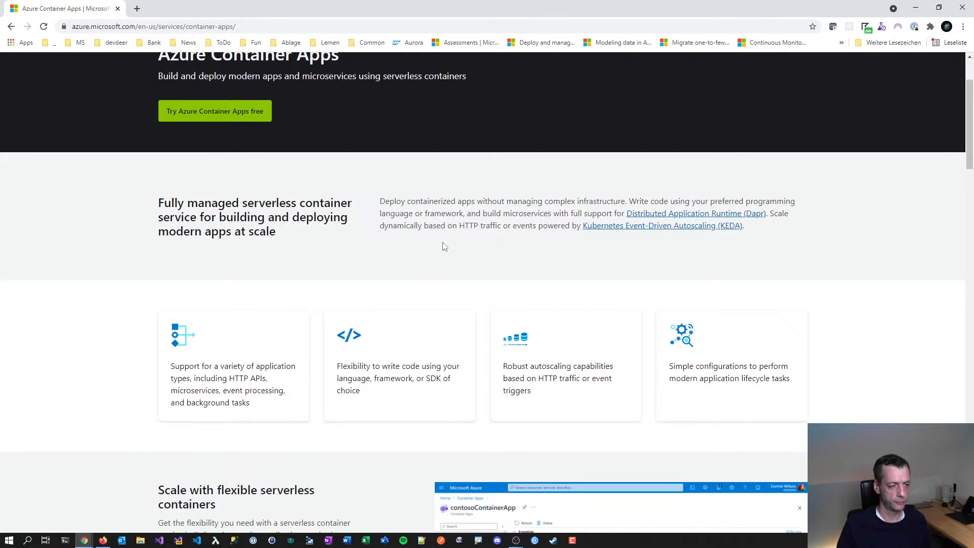
scroll(445, 244, down, 1)
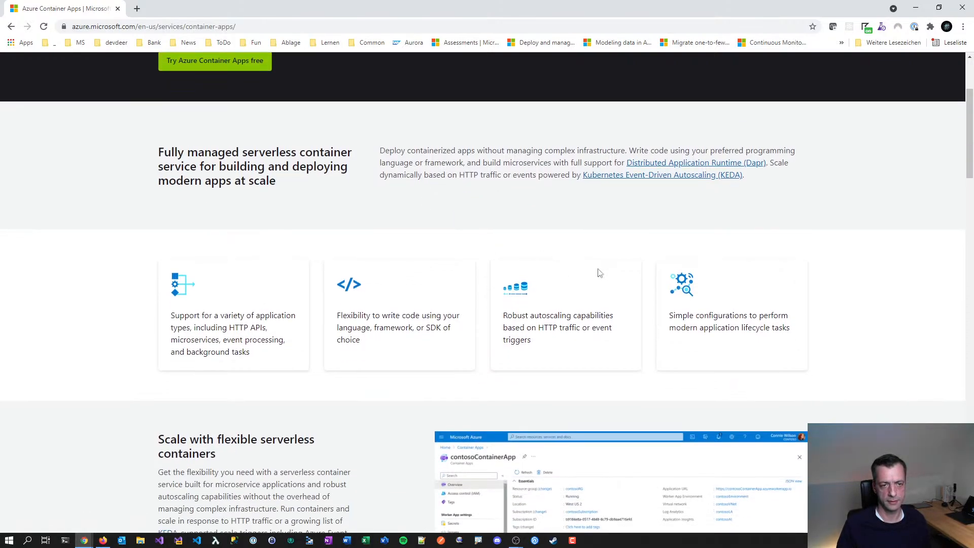
- Skim the whole Container Apps page through security, pricing, documentation resources and frequently asked questions, and return to its beginning
scroll(587, 327, down, 2)
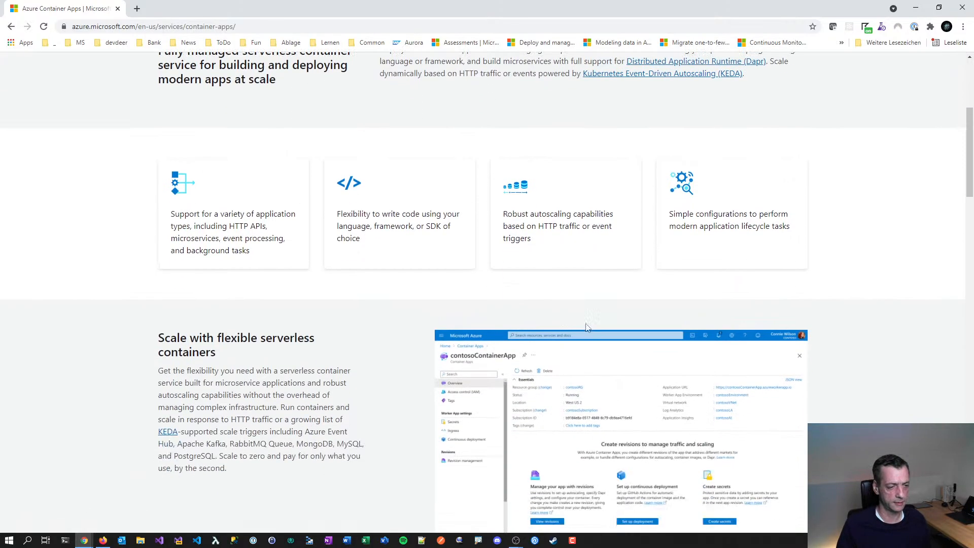
scroll(742, 358, down, 6)
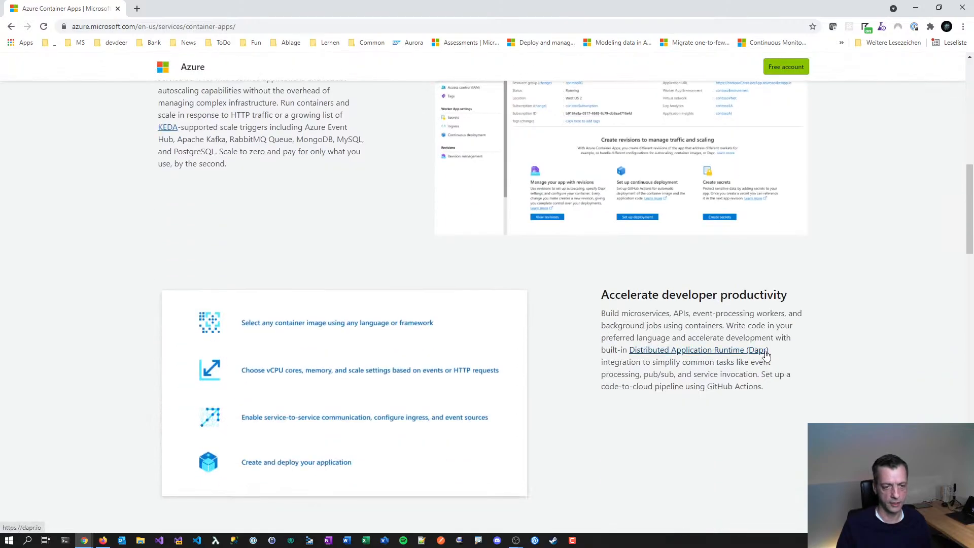
scroll(767, 355, down, 12)
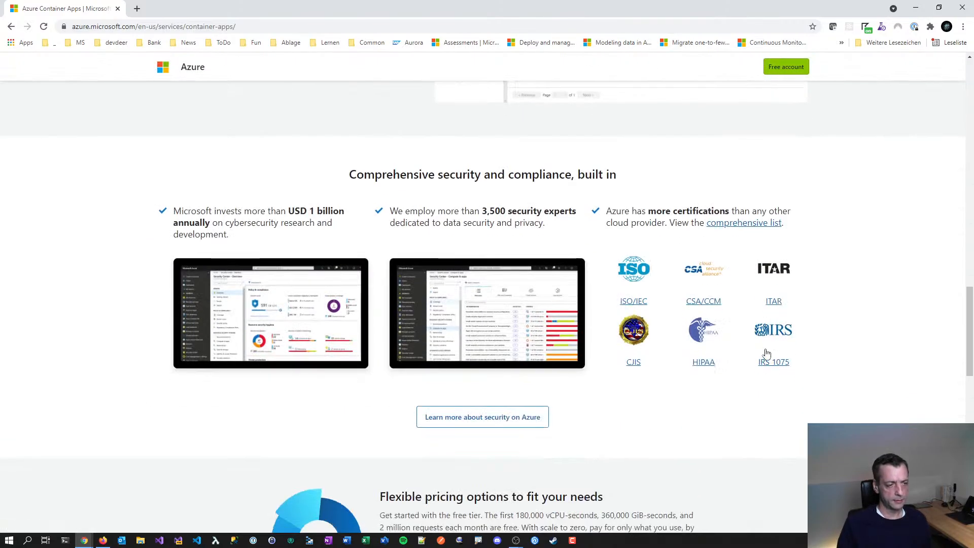
scroll(735, 370, down, 7)
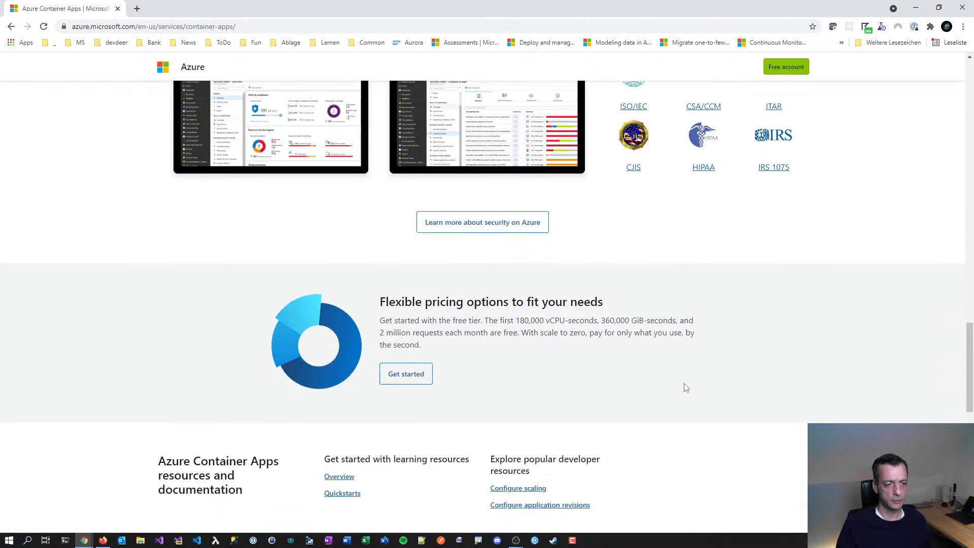
scroll(693, 366, down, 5)
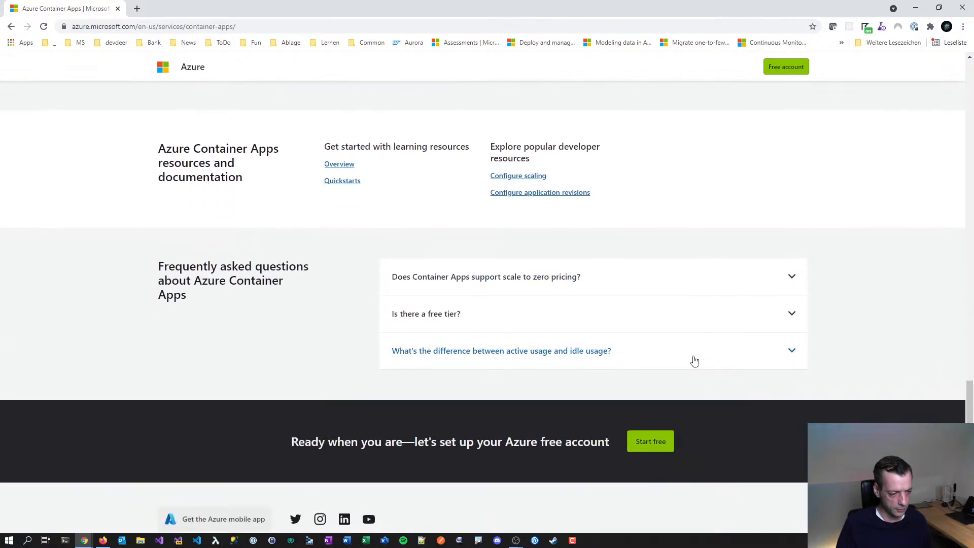
scroll(697, 350, up, 20)
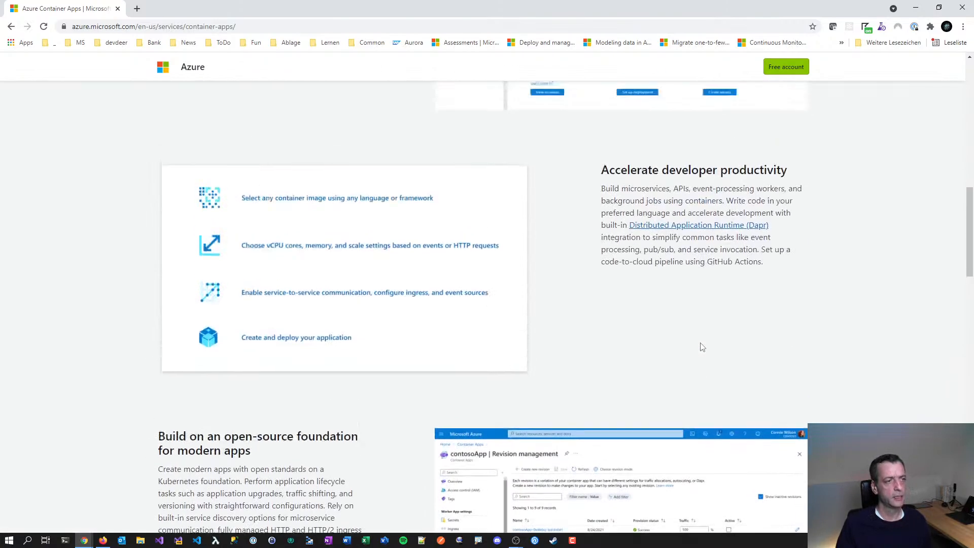
scroll(240, 184, up, 5)
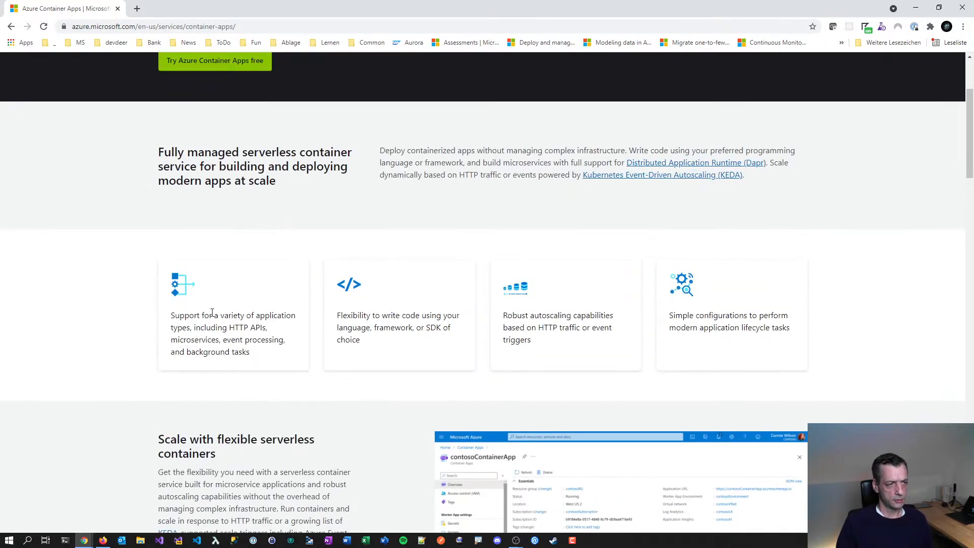
scroll(212, 312, up, 3)
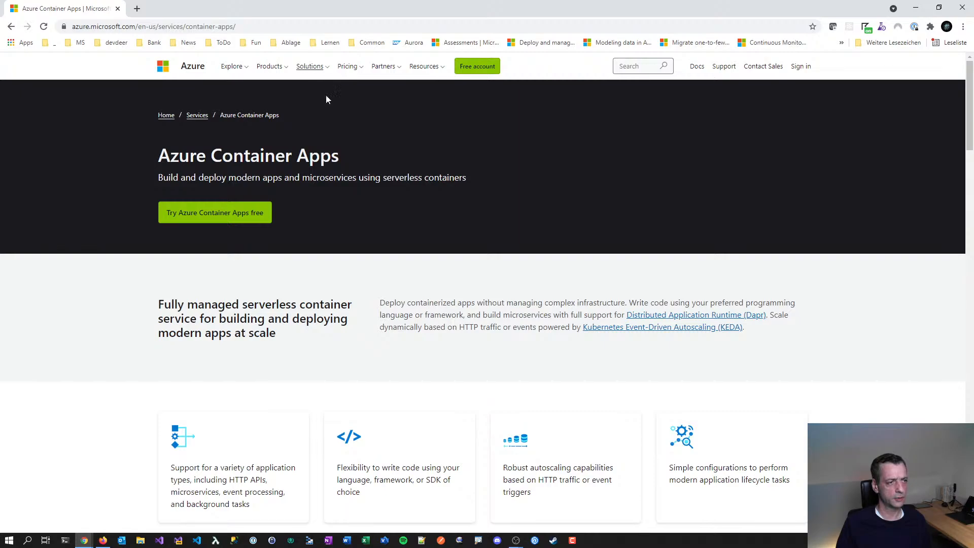
- Open the introduction's Distributed Application Runtime (Dapr) link in a separate tab and review the site's overview, closing it when done
scroll(512, 299, down, 1)
scroll(512, 300, down, 1)
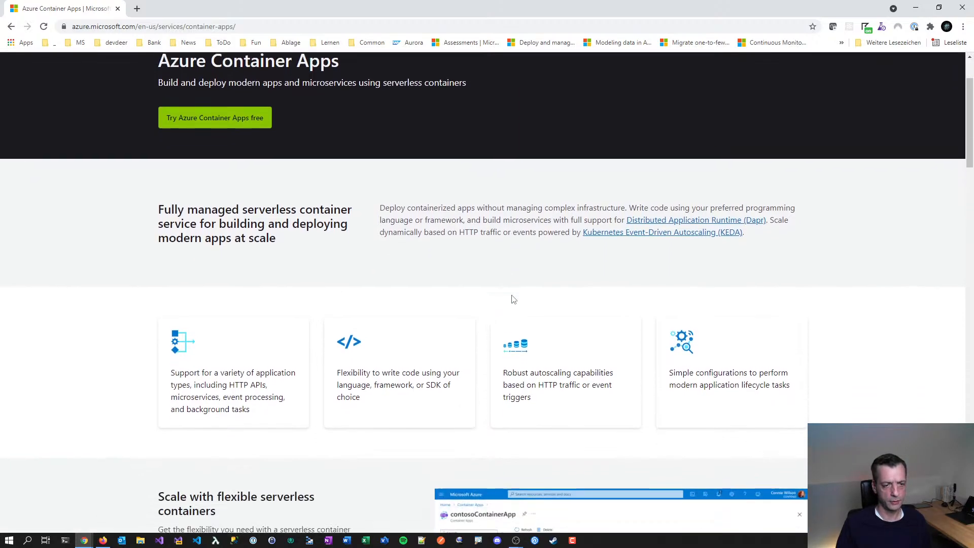
scroll(512, 299, down, 8)
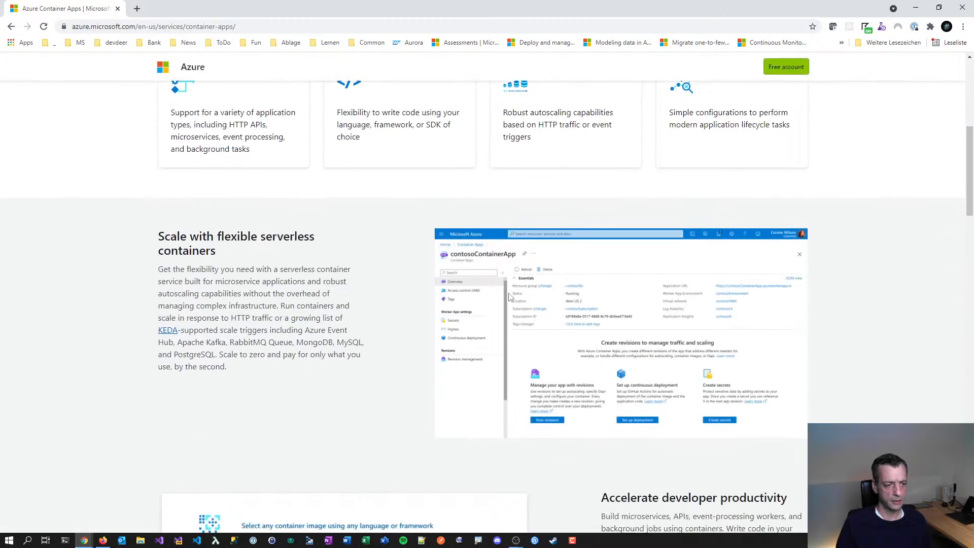
scroll(510, 297, up, 10)
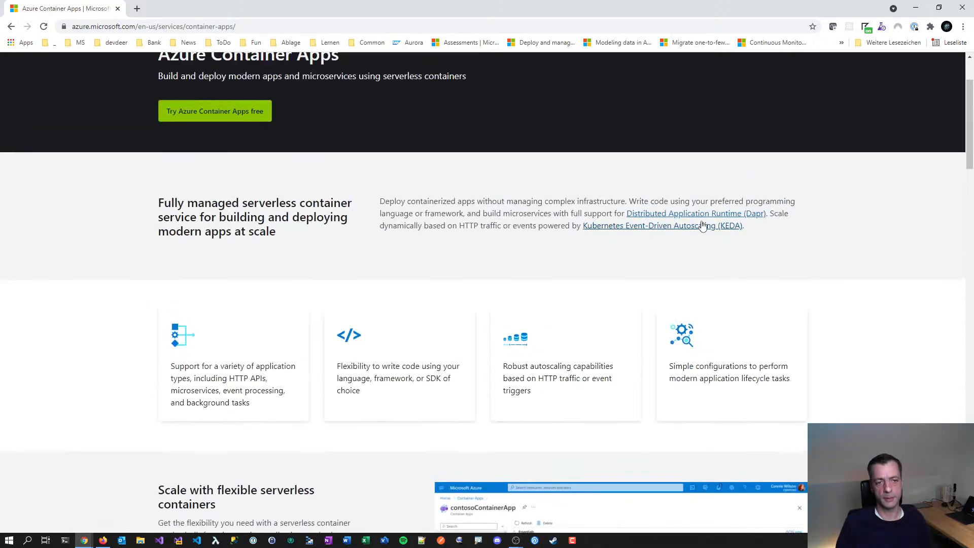
ctrl+click(731, 217)
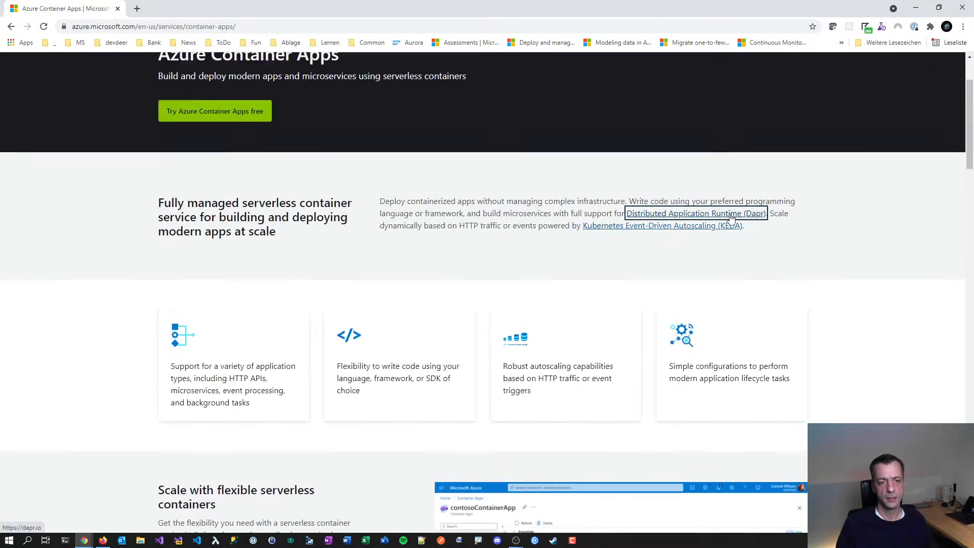
click(179, 6)
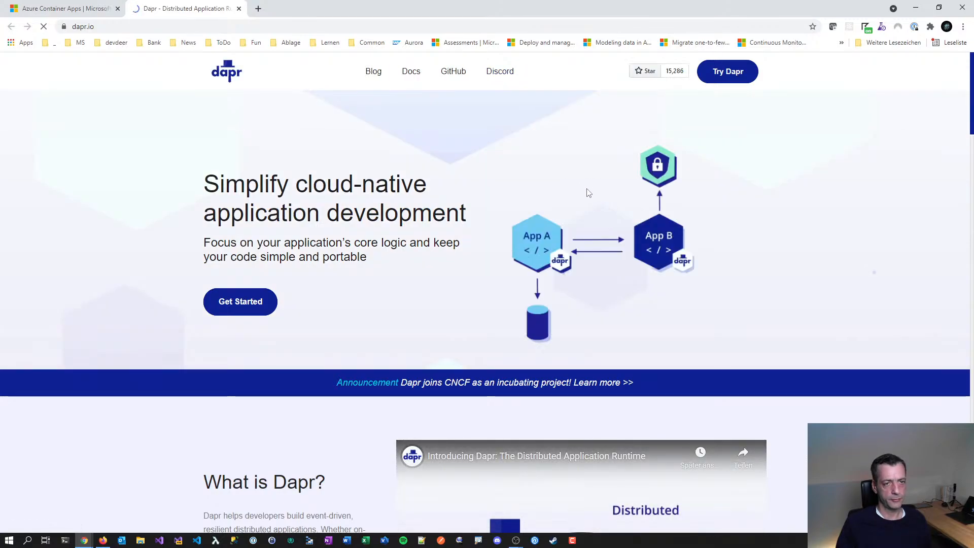
scroll(623, 206, down, 3)
scroll(624, 207, down, 6)
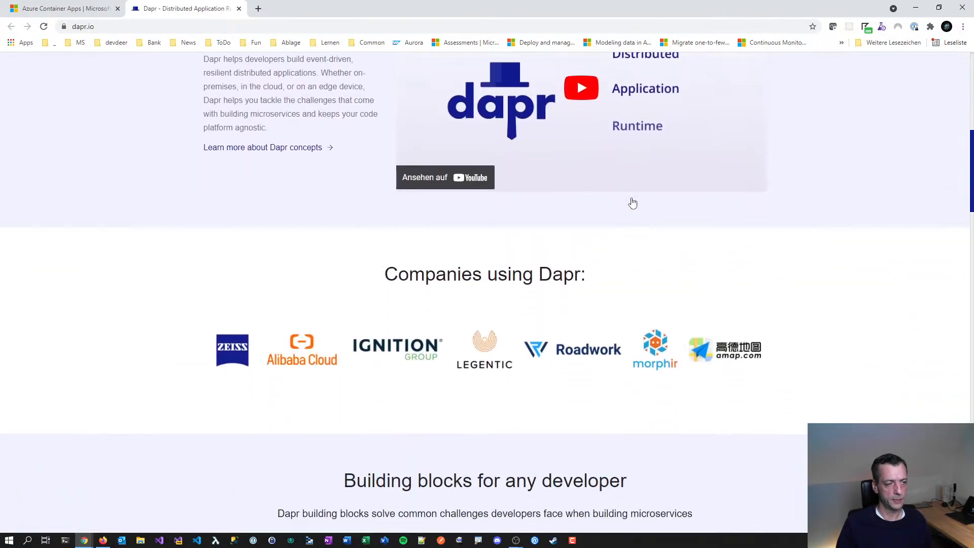
scroll(633, 204, up, 5)
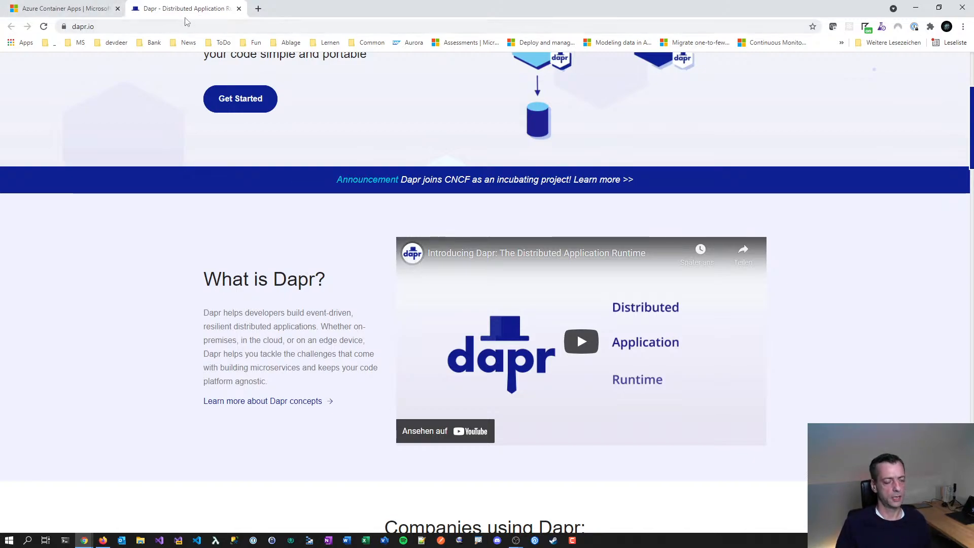
click(240, 9)
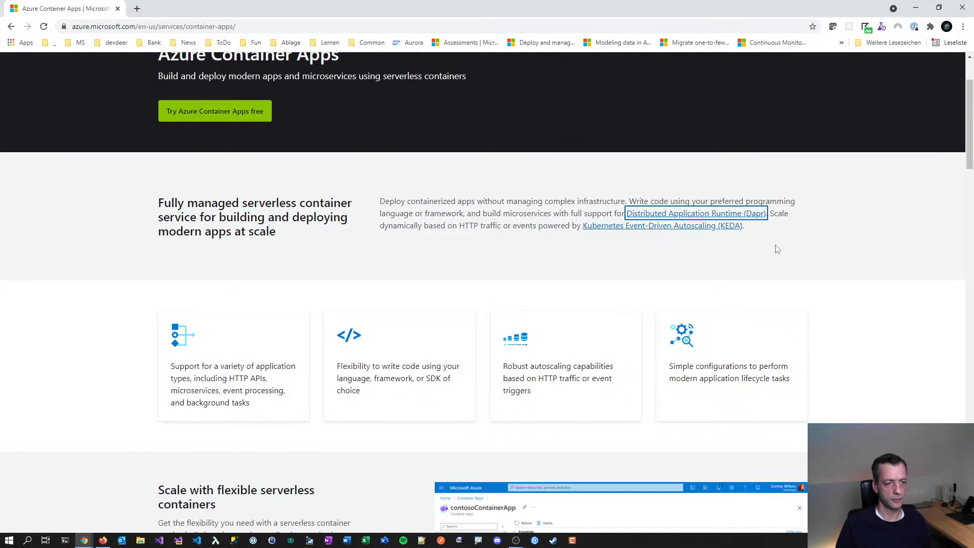
- Look through the Container Apps page from the feature cards to the section on built-in security and compliance
scroll(776, 245, down, 3)
scroll(773, 197, down, 2)
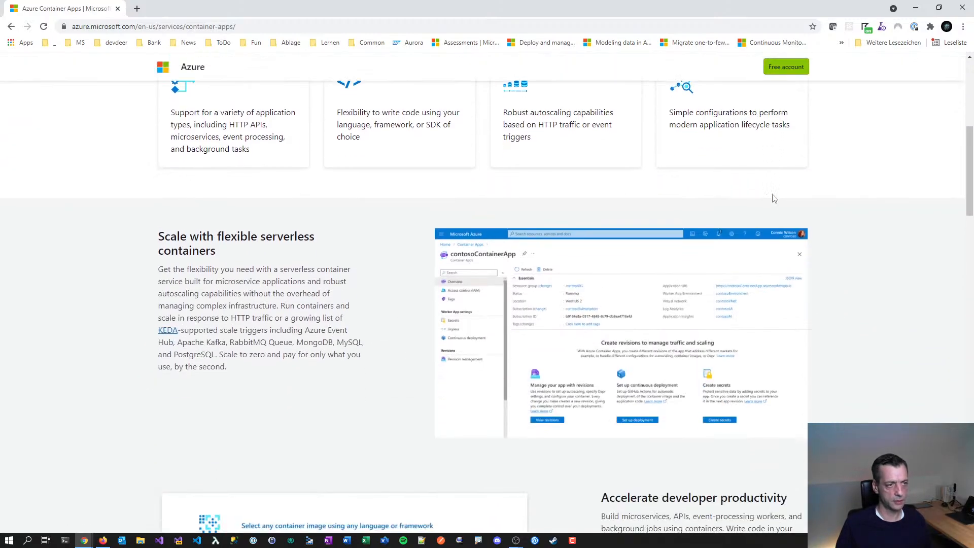
scroll(774, 198, down, 7)
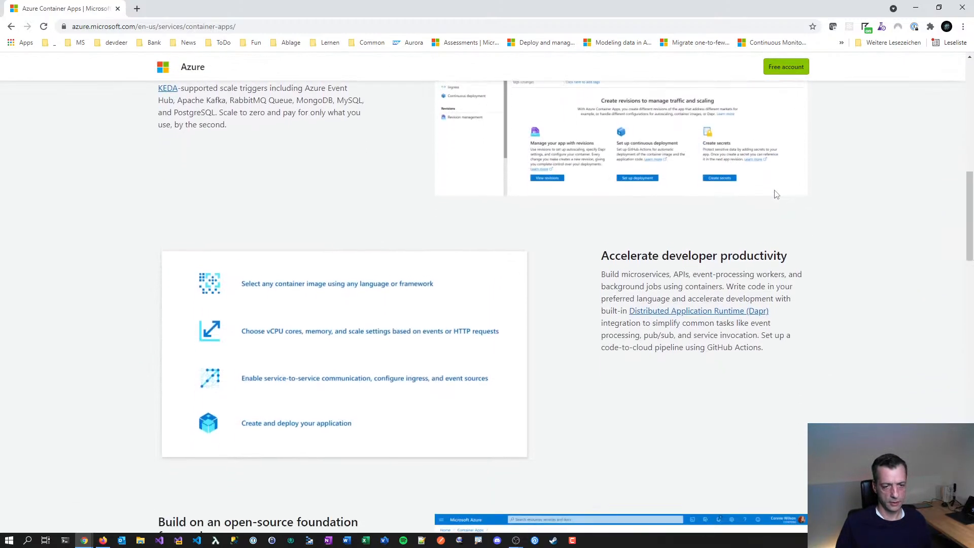
scroll(776, 195, down, 6)
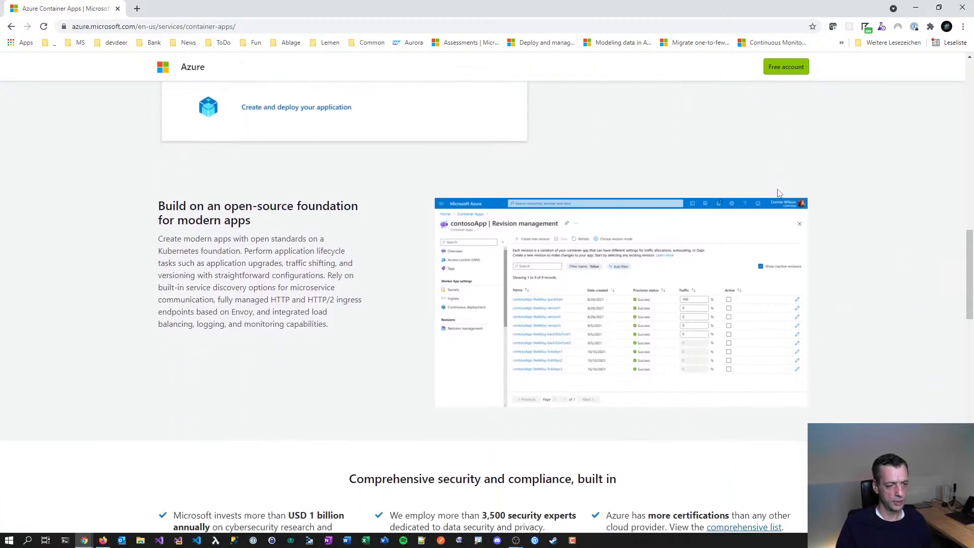
scroll(777, 195, down, 4)
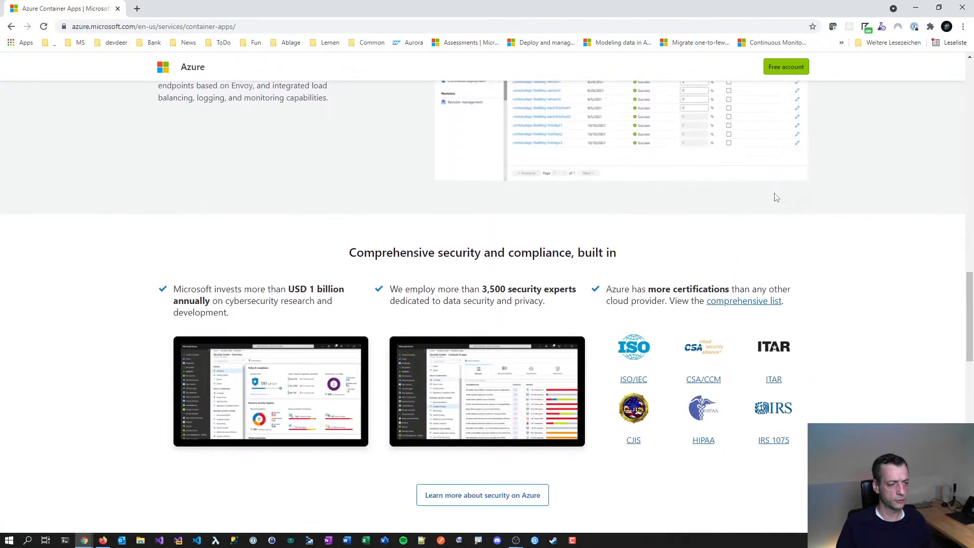
- Open the Azure Container Apps pricing details from the flexible pricing section and go to the pricing table
scroll(775, 195, down, 3)
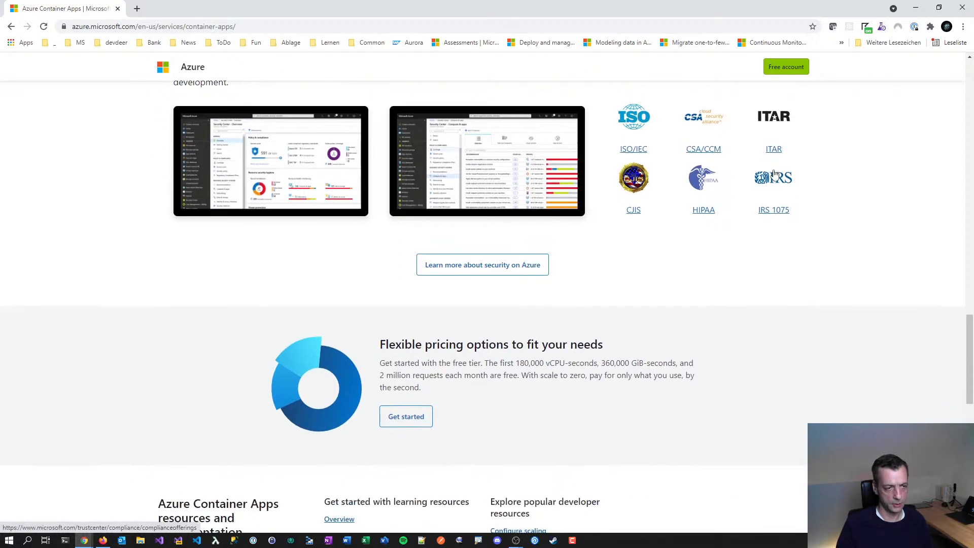
scroll(774, 174, down, 2)
click(417, 315)
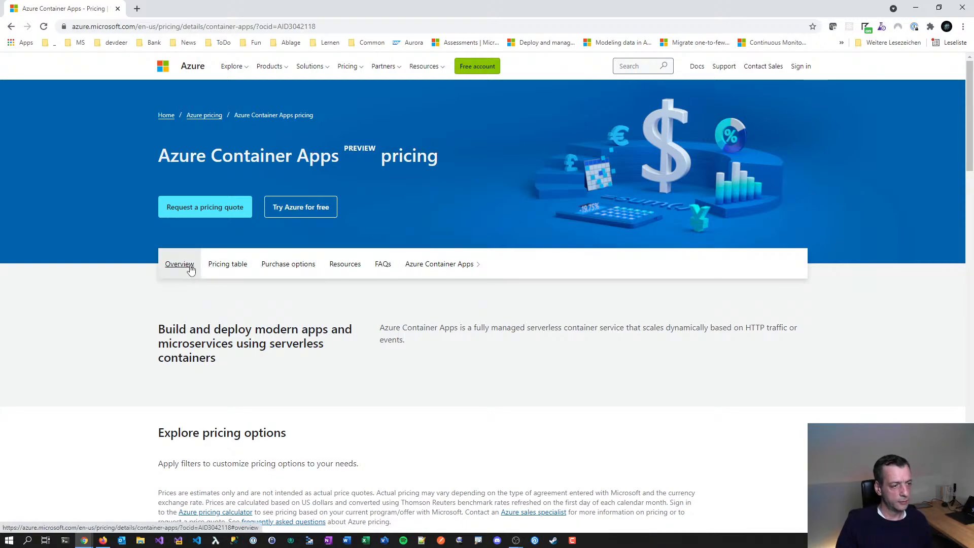
click(233, 269)
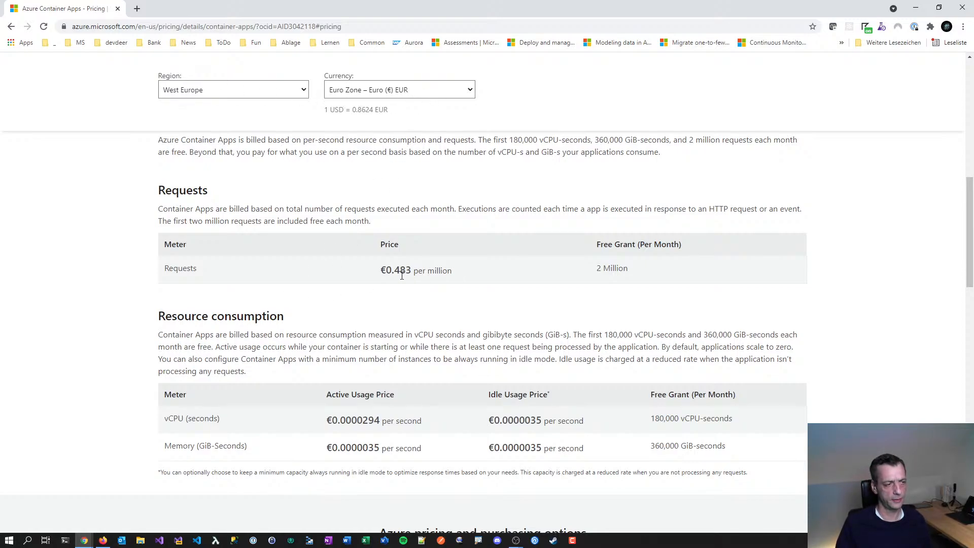
- Read the billing paragraph on per-second resource consumption and the free monthly vCPU-seconds, GiB-seconds and requests
scroll(630, 289, up, 1)
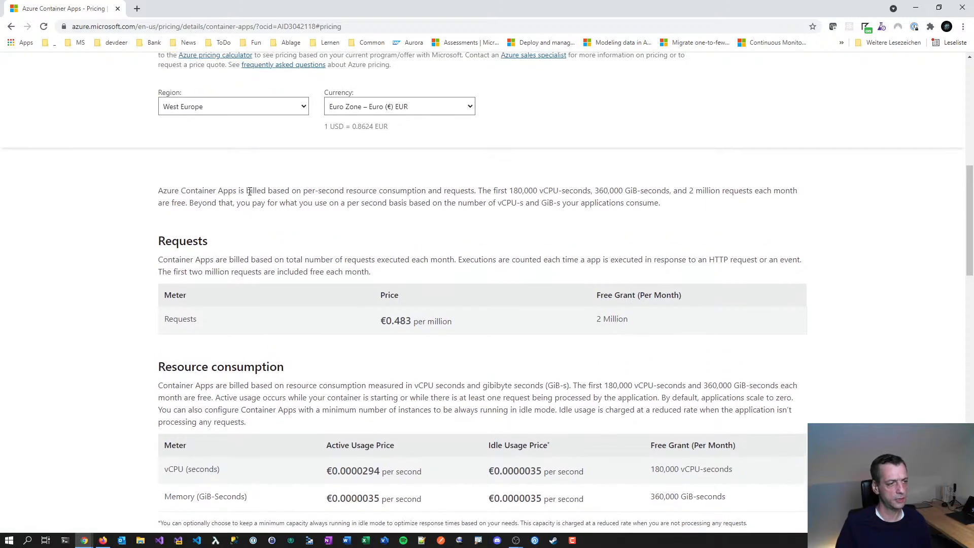
drag(285, 191, 395, 193)
click(395, 193)
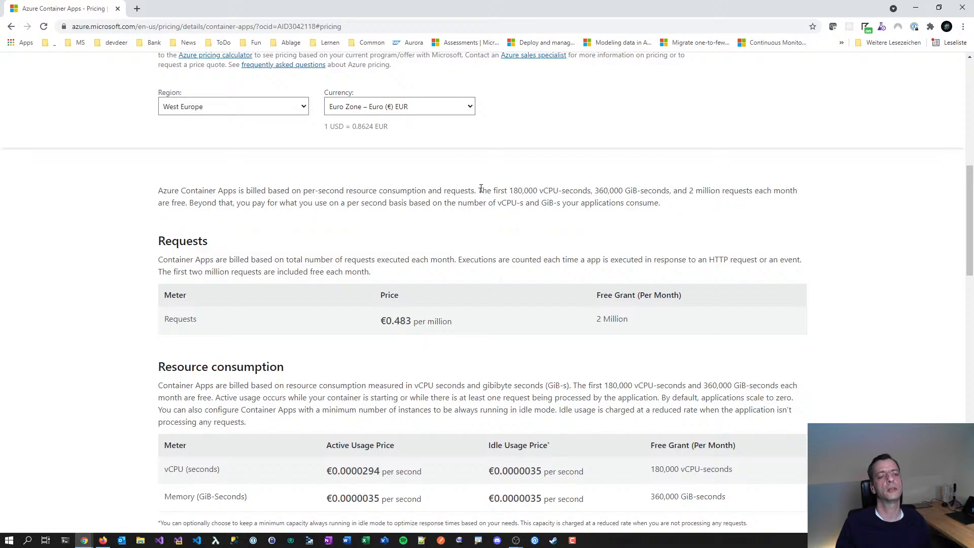
drag(478, 191, 562, 191)
click(595, 204)
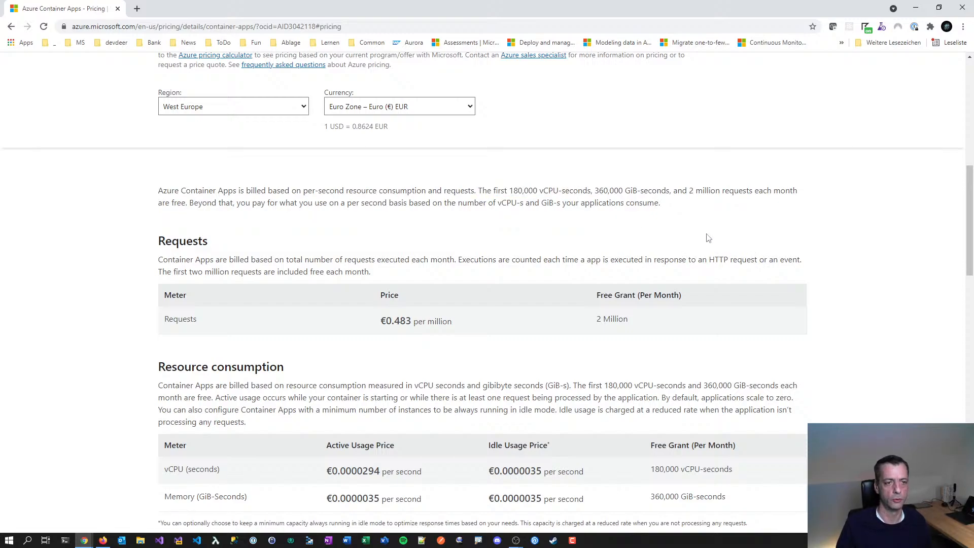
drag(595, 191, 635, 191)
click(675, 209)
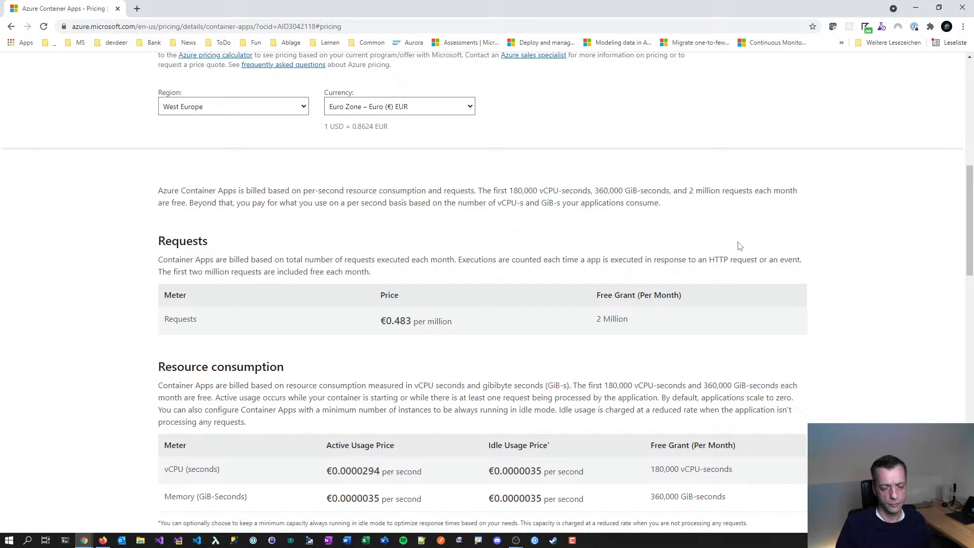
drag(630, 191, 662, 191)
click(664, 192)
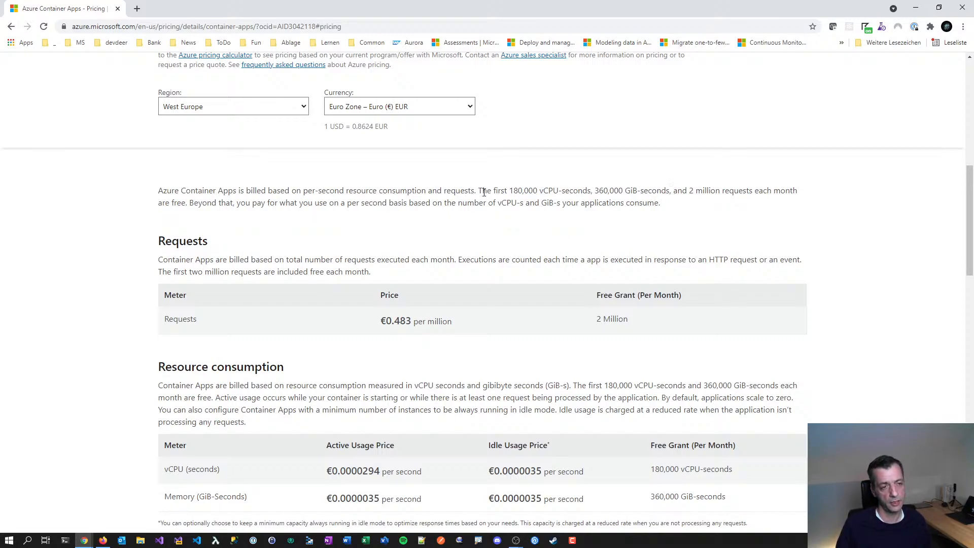
- Launch the Windows calculator and divide 180000 by 3600 to convert the free vCPU-seconds into hours
key(super)
text(calc)
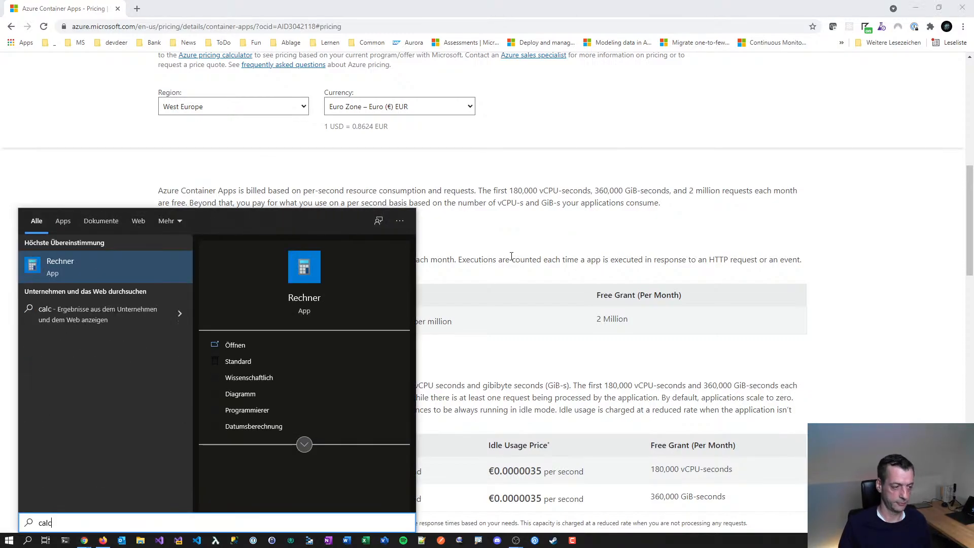
key(Return)
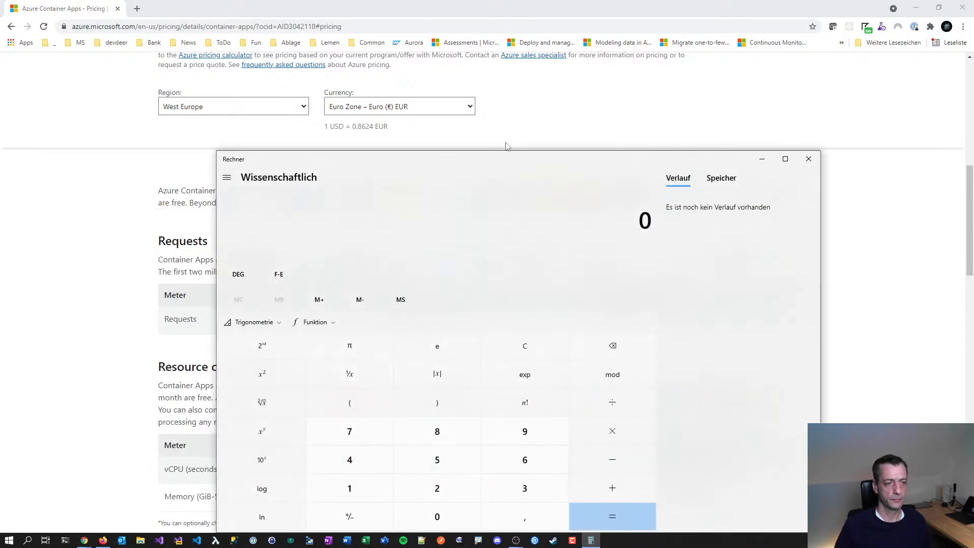
drag(504, 159, 621, 284)
text(180000/)
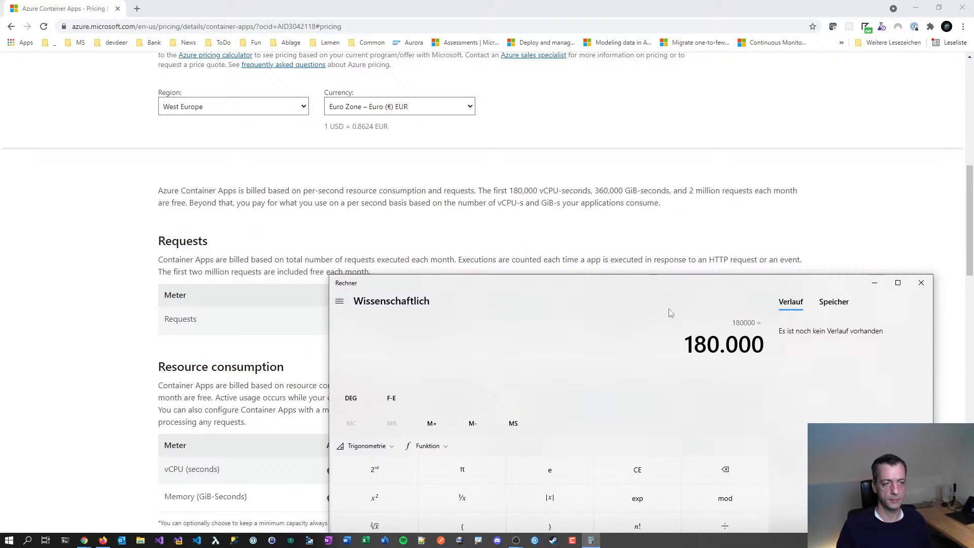
text(3600)
key(Return)
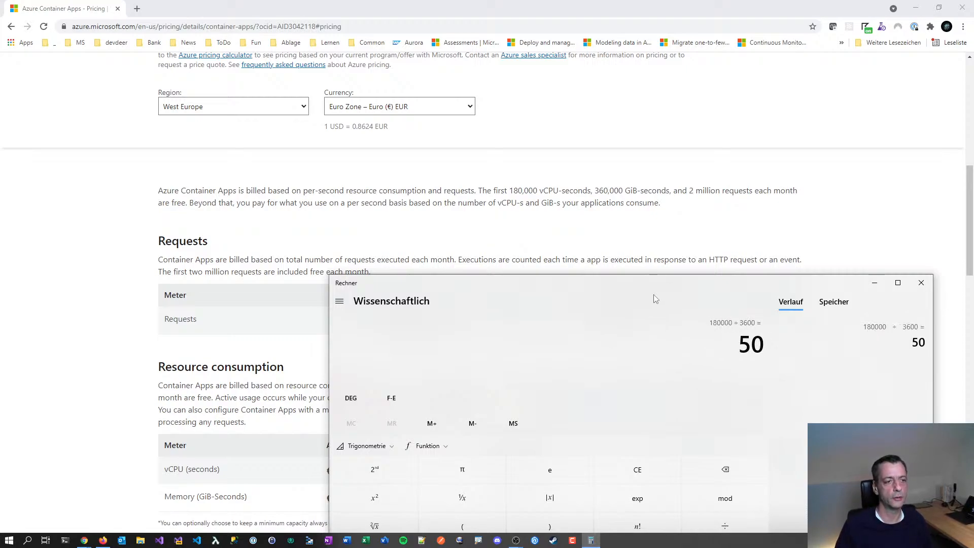
- Compare the calculator result with the highlighted vCPU-seconds allowance in the billing paragraph, and close the calculator
drag(538, 191, 578, 191)
key(alt+Tab)
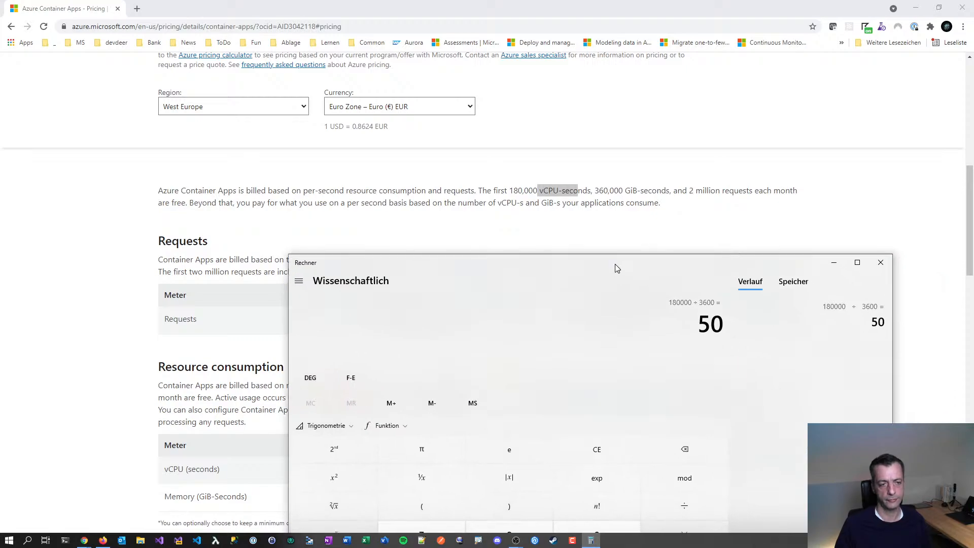
drag(655, 286, 615, 265)
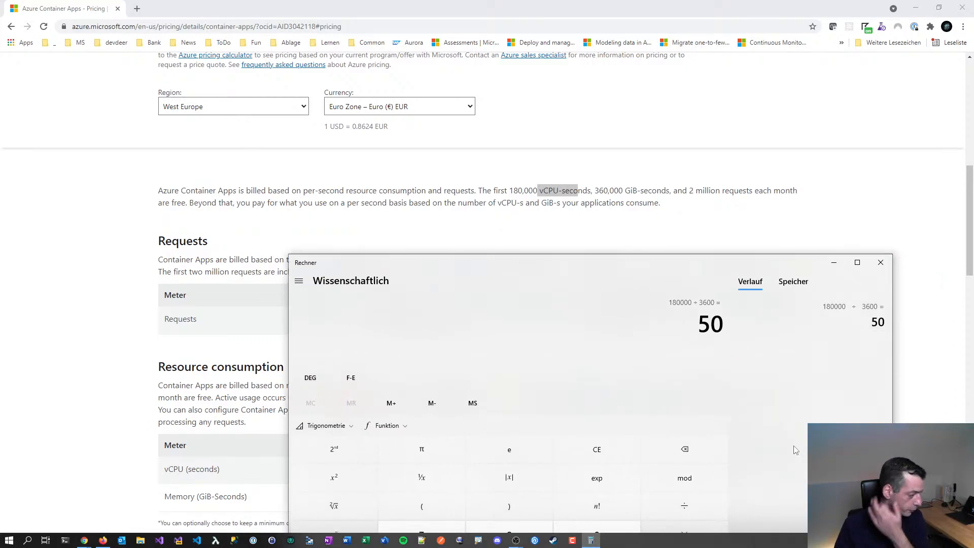
drag(691, 260, 659, 218)
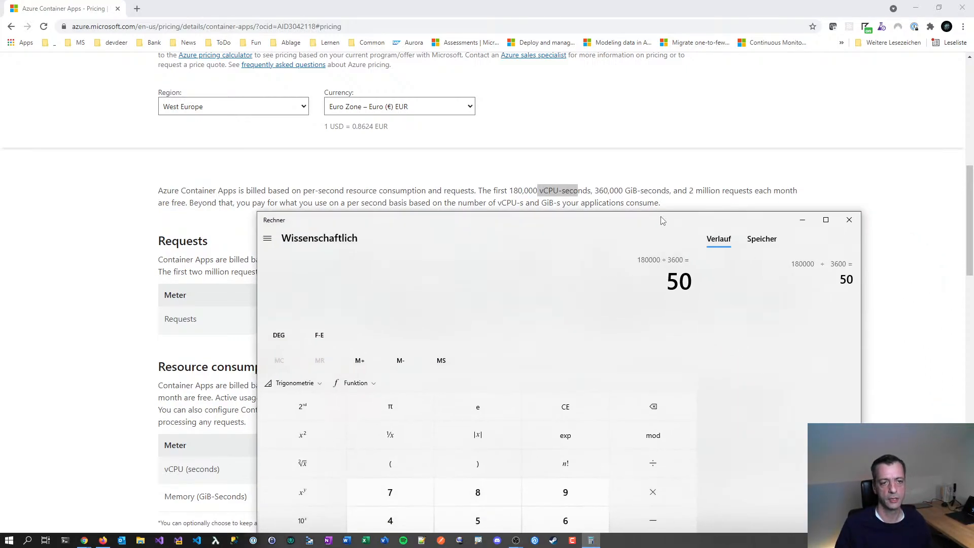
click(849, 220)
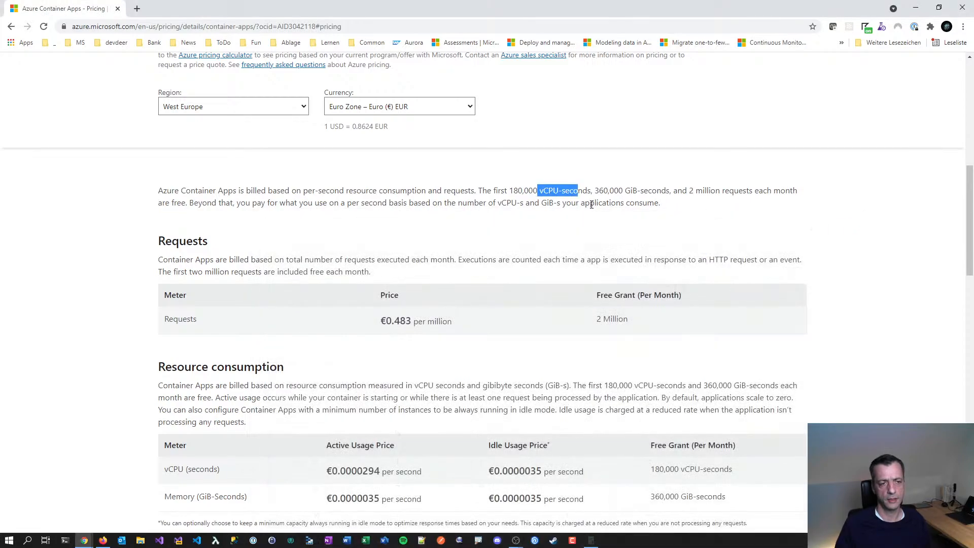
- Review the free GiB-seconds and vCPU-seconds amounts in the billing paragraph once more
drag(600, 191, 662, 191)
click(666, 216)
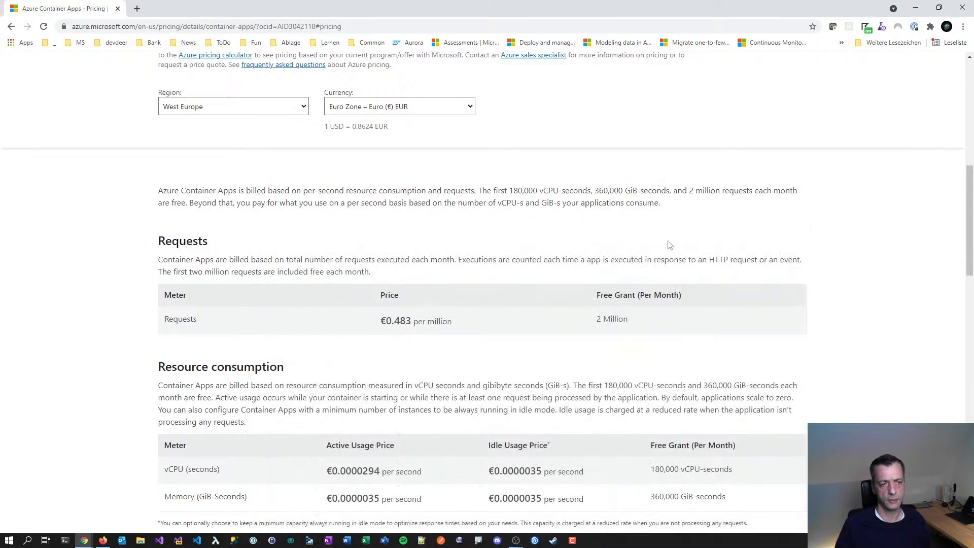
double_click(537, 193)
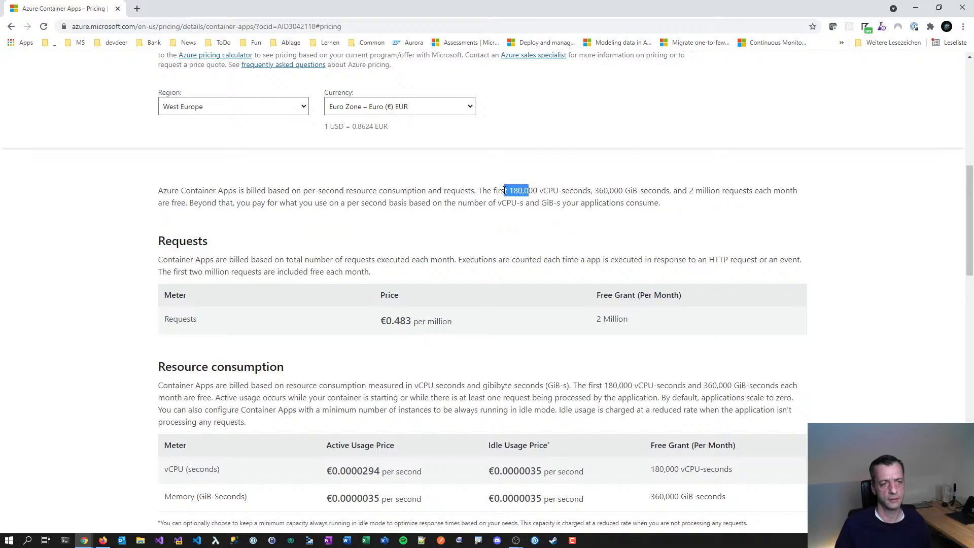
drag(549, 191, 486, 189)
click(536, 189)
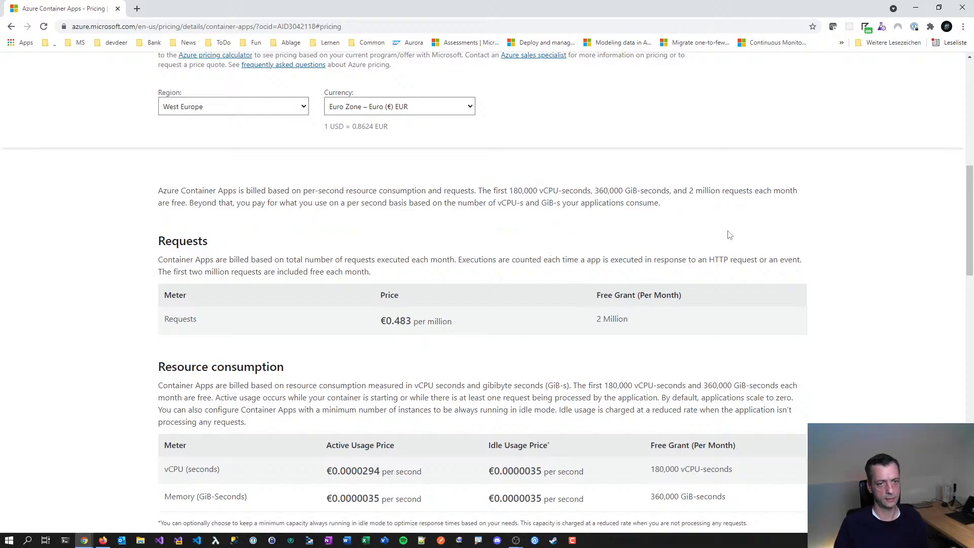
- Examine the Requests and Resource consumption tables, comparing active and idle usage prices for vCPU and memory
scroll(729, 213, down, 1)
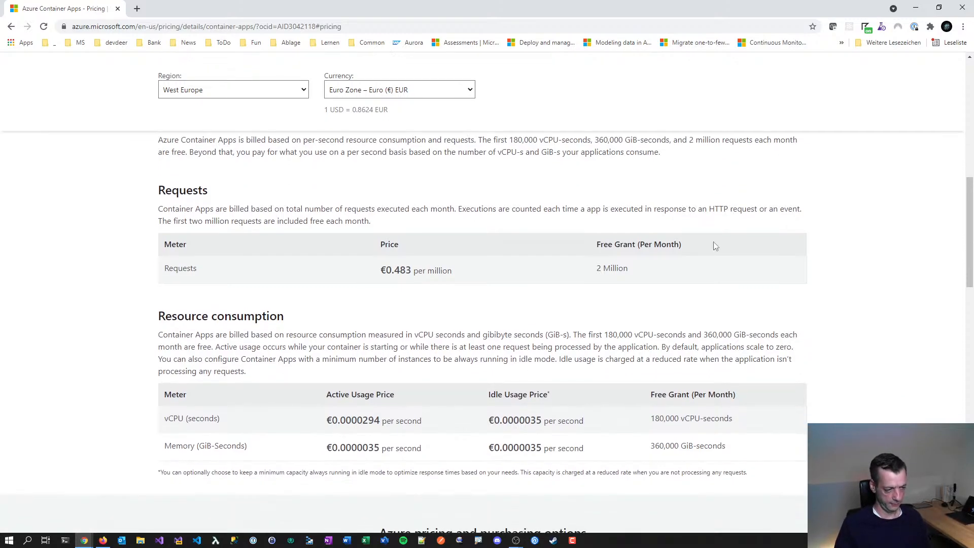
scroll(713, 241, down, 2)
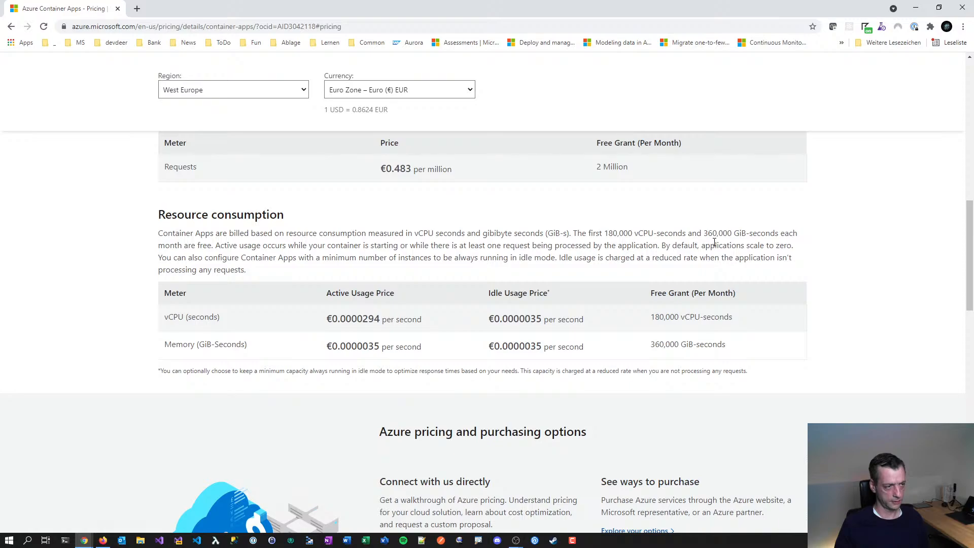
drag(169, 319, 331, 347)
drag(502, 344, 559, 344)
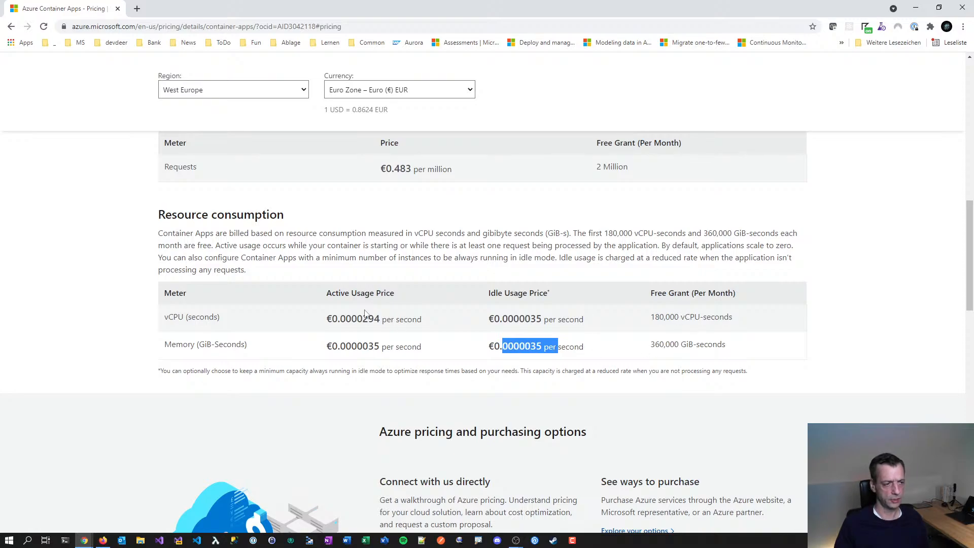
scroll(448, 307, down, 1)
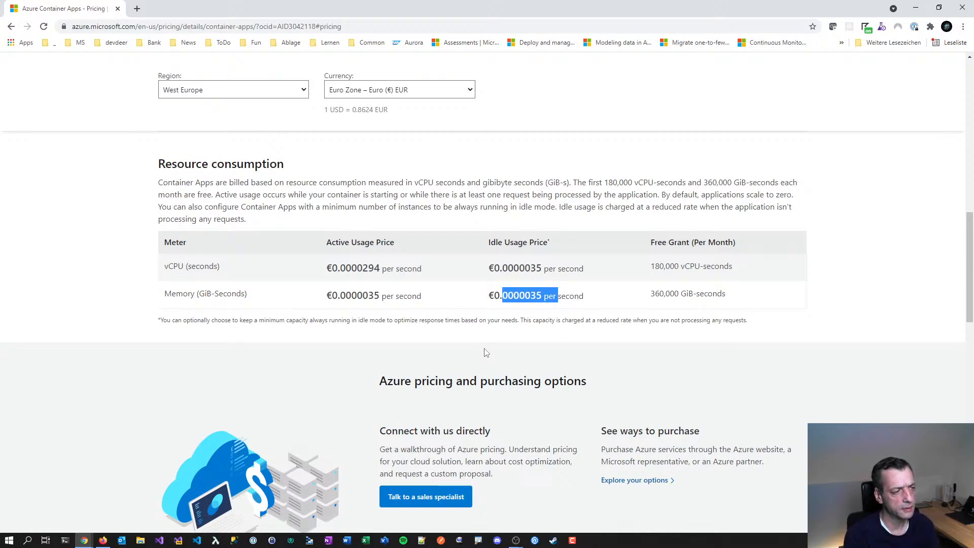
- Skim the rest of the pricing page through purchasing options, additional resources and frequently asked questions, and return to its beginning
scroll(492, 304, down, 2)
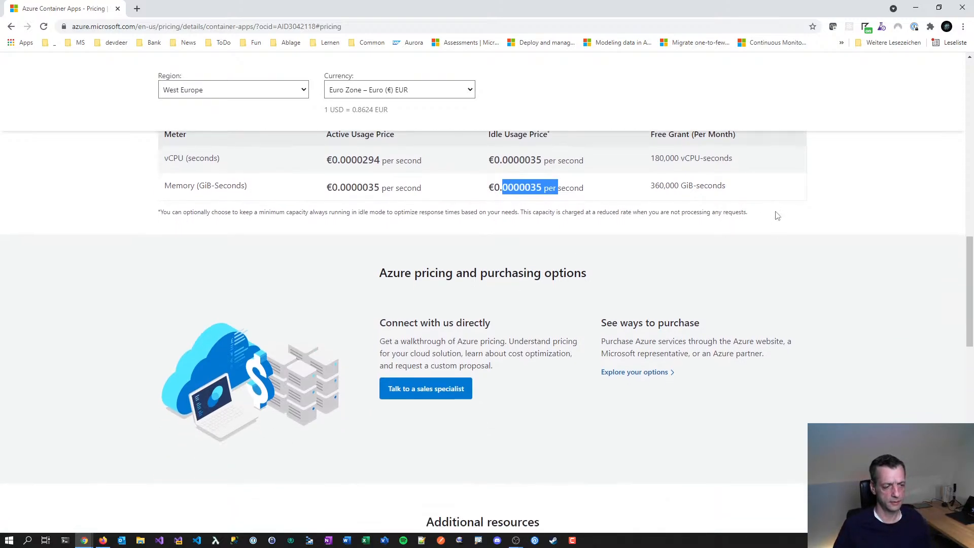
scroll(777, 216, down, 5)
scroll(776, 215, down, 4)
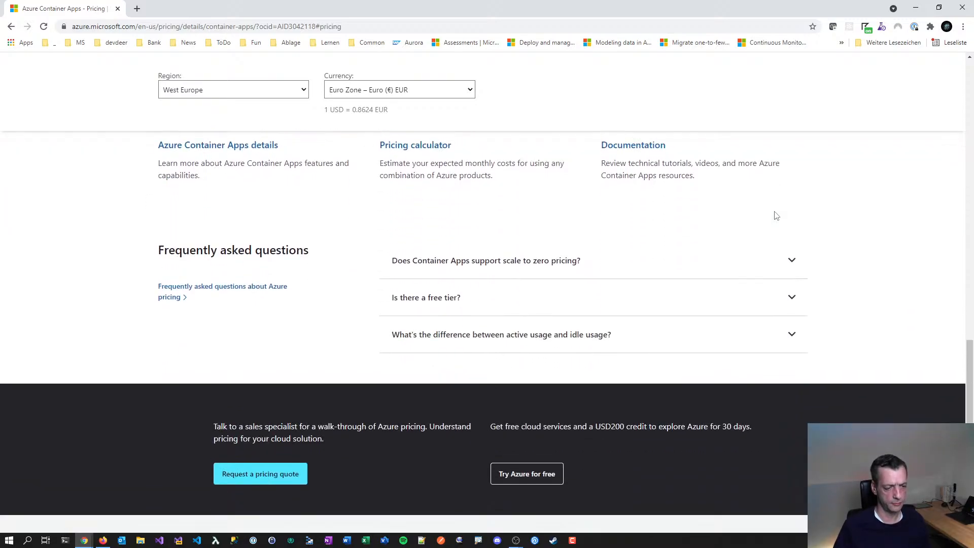
scroll(776, 216, down, 3)
scroll(776, 216, up, 20)
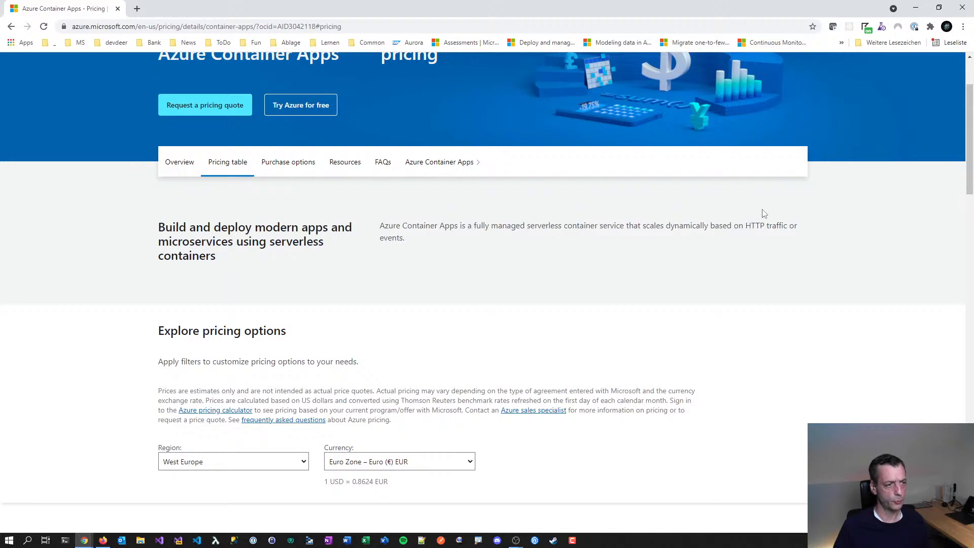
scroll(761, 216, up, 1)
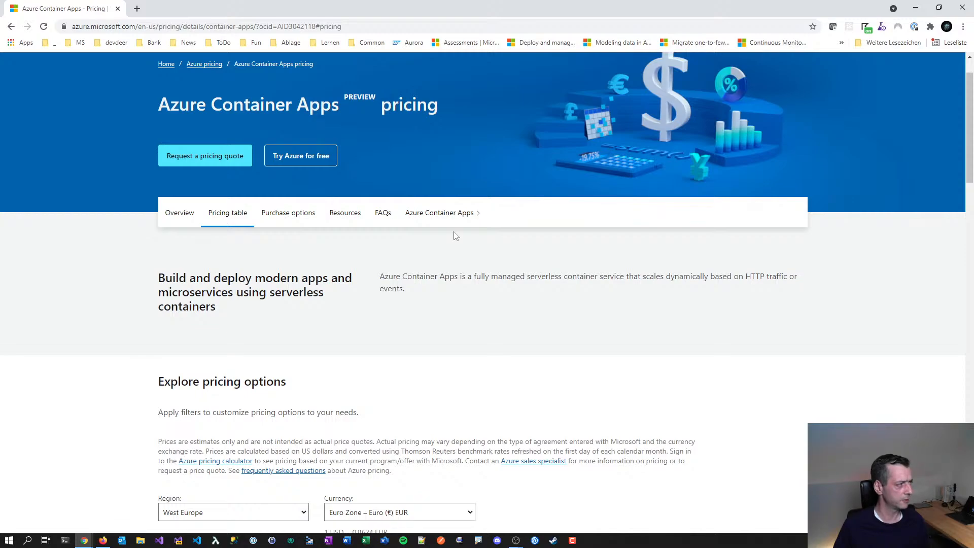
scroll(455, 236, up, 1)
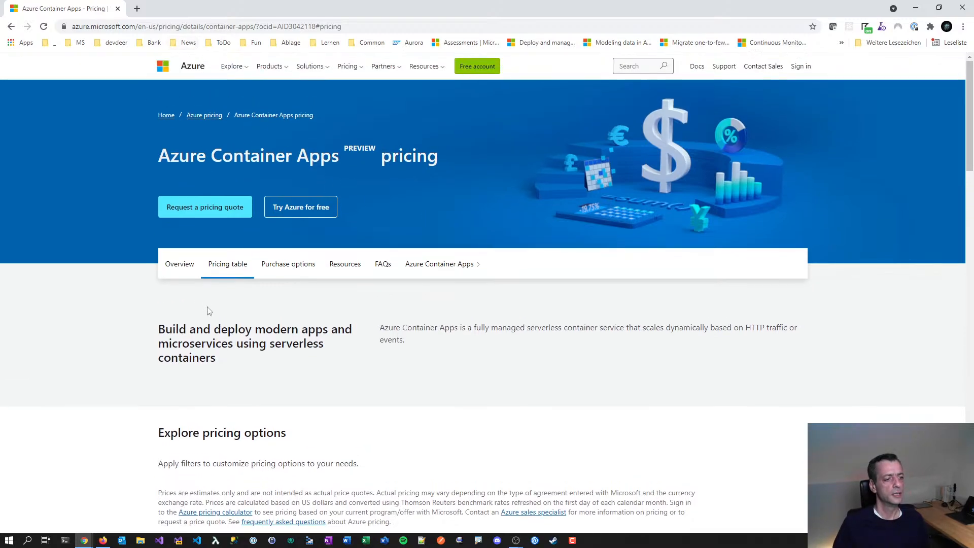
- Switch to the Azure portal in Firefox, maximize its window and start creating a resource in the rg-container-app-test resource group
click(100, 542)
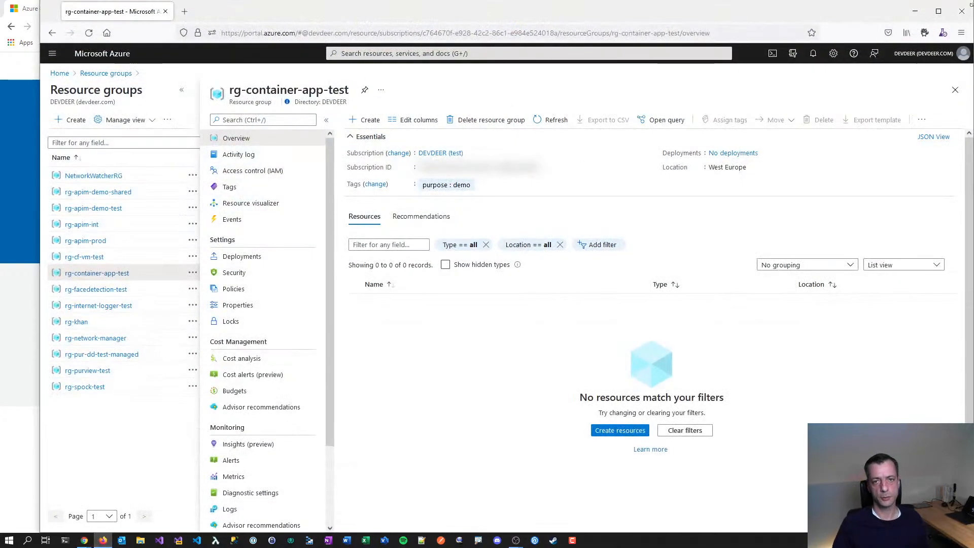
click(938, 11)
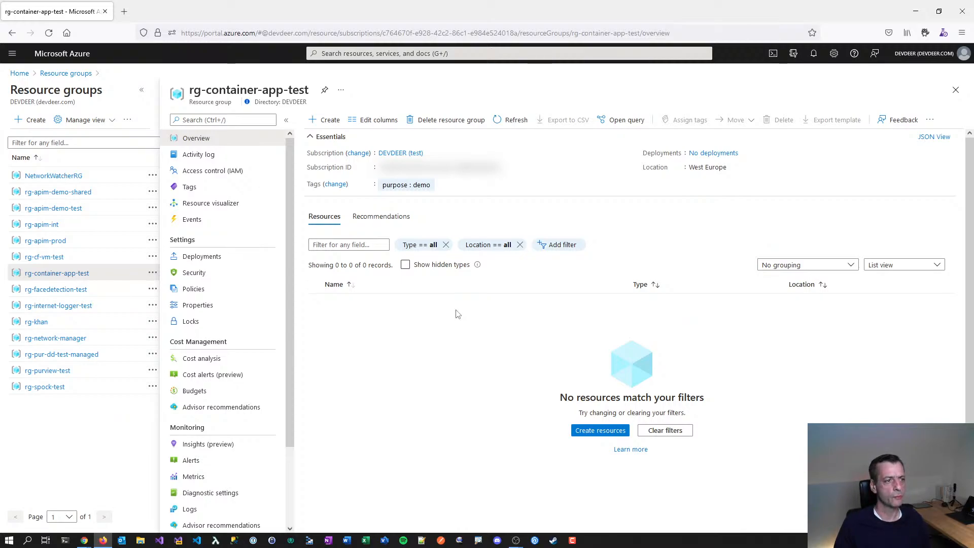
click(327, 120)
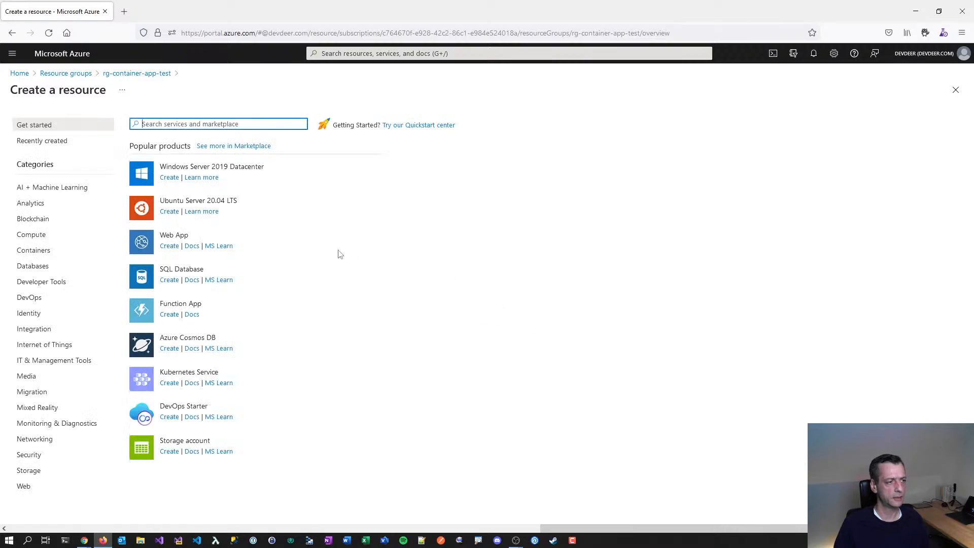
- Search the marketplace for "container app" and open the Container App (preview) offering, highlighting its preview label
text(cont)
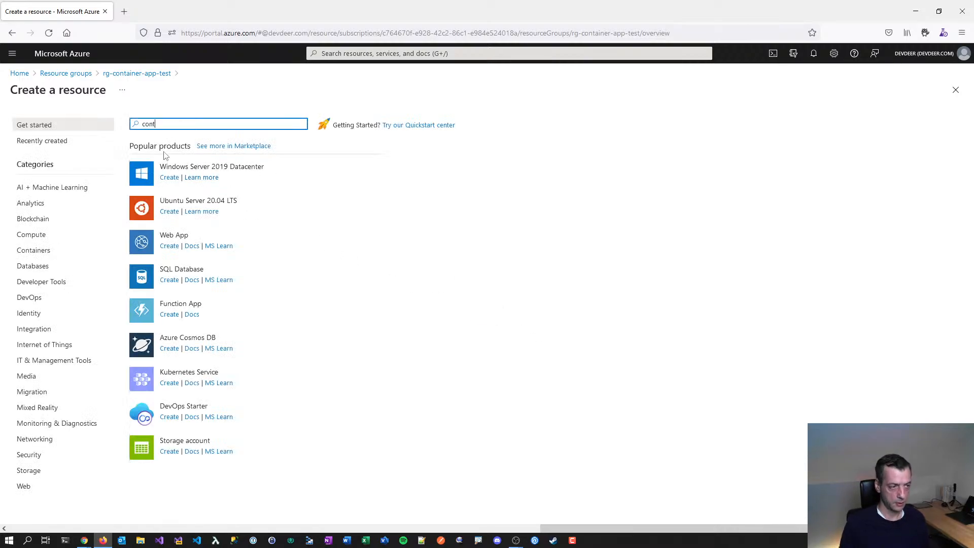
text(ainer app)
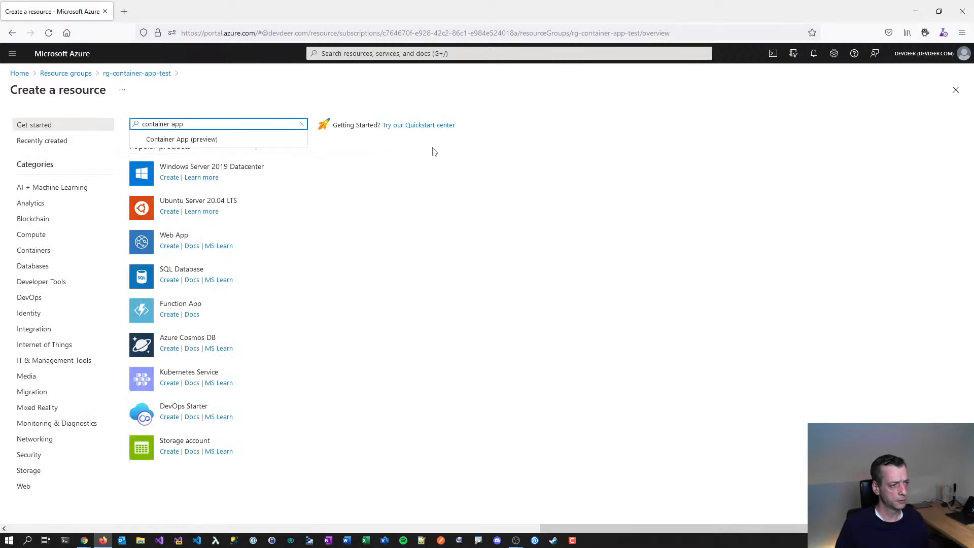
click(152, 140)
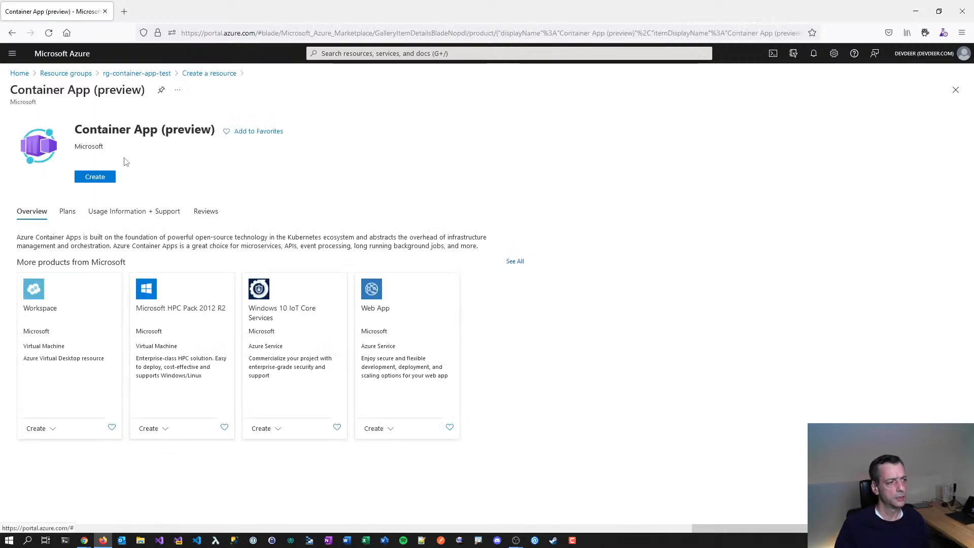
drag(163, 135, 211, 133)
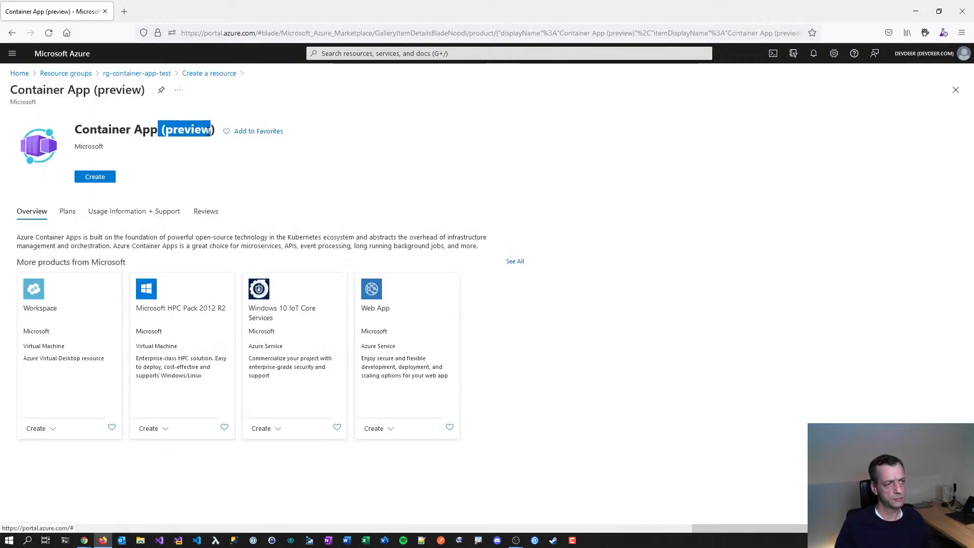
- Start creating the Container App and choose rg-container-app-test as its resource group
click(105, 178)
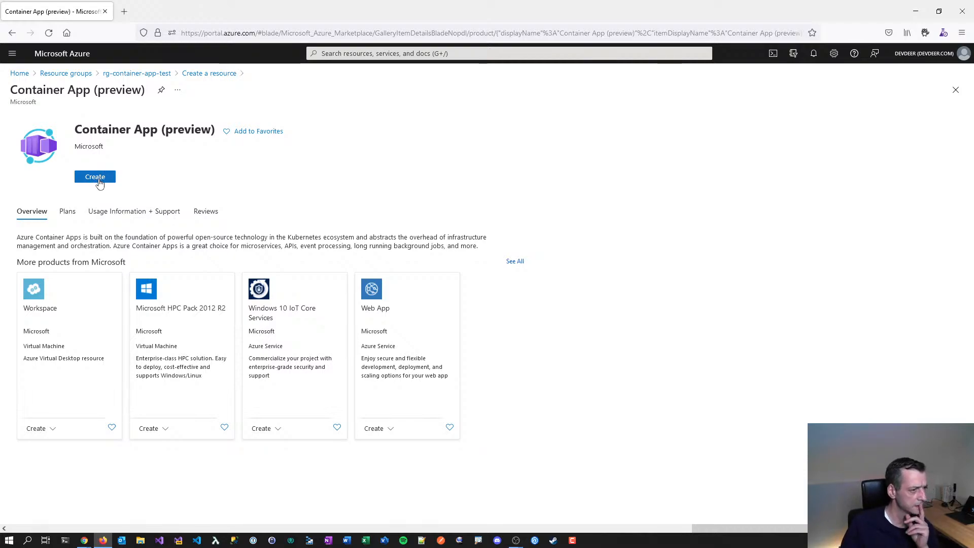
click(98, 180)
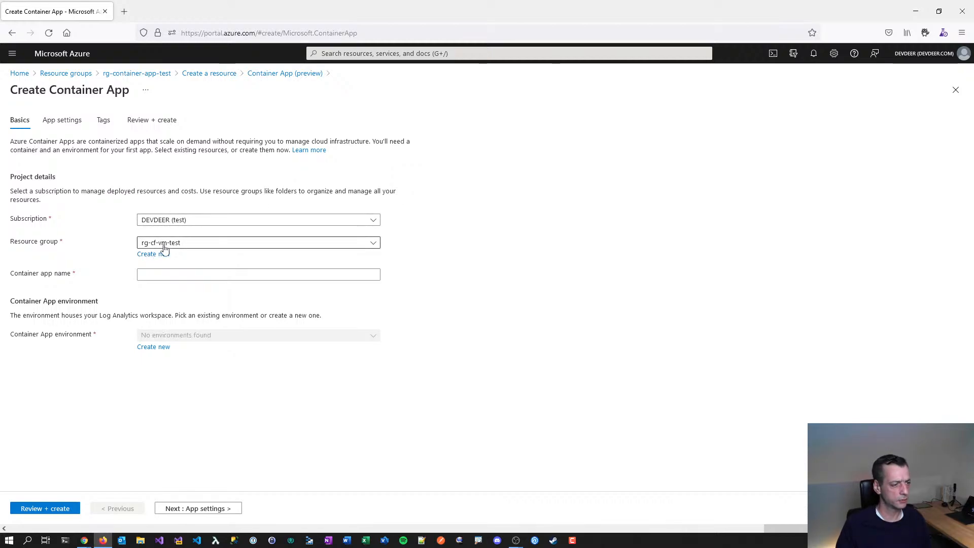
click(185, 242)
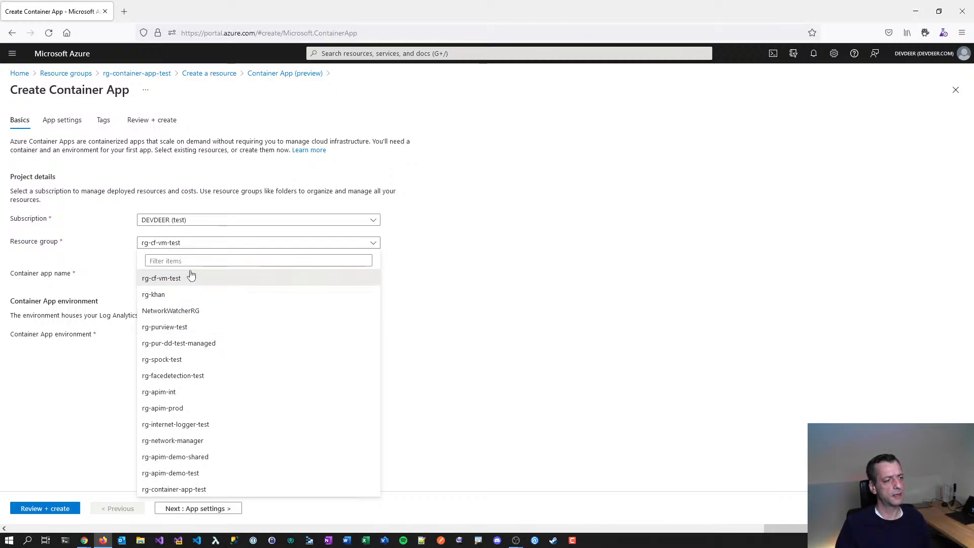
click(304, 243)
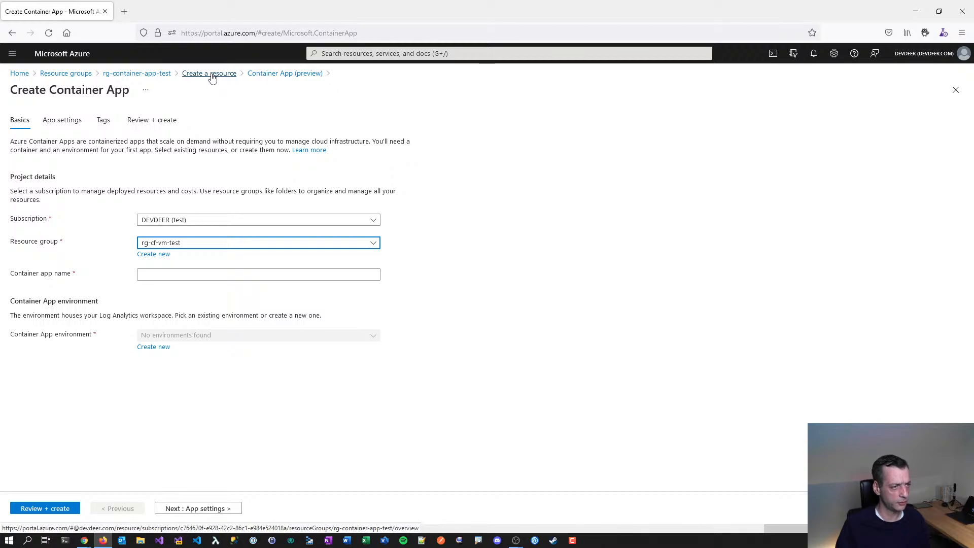
click(180, 243)
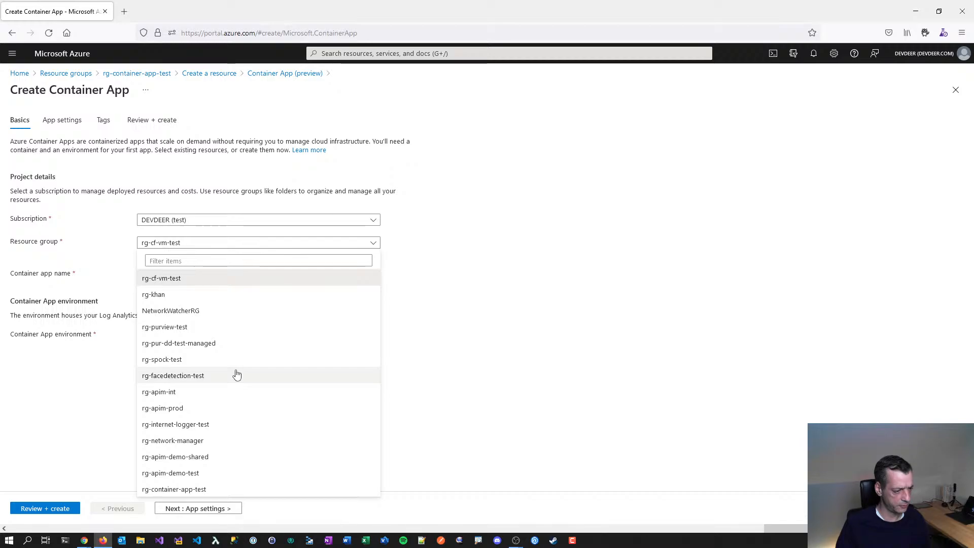
click(192, 490)
click(459, 376)
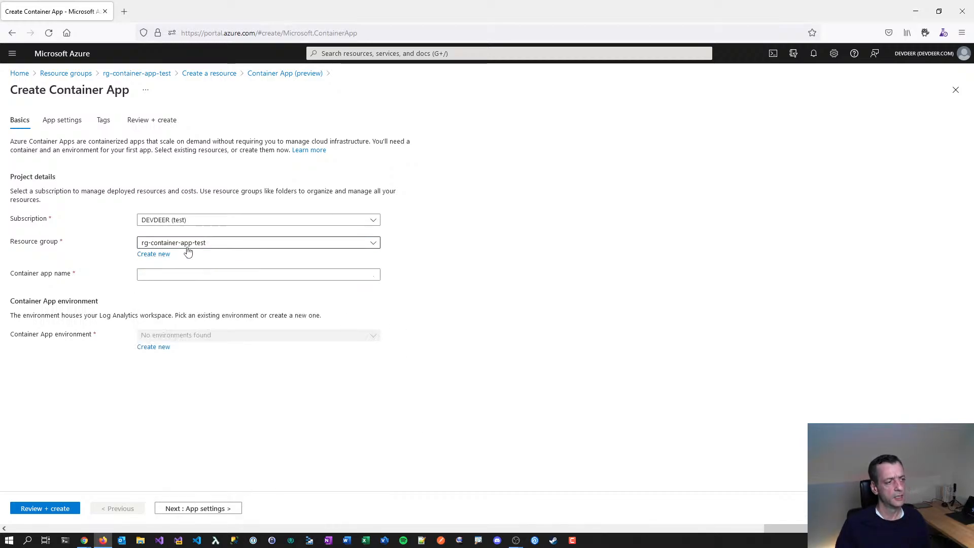
- Name the container app capp-dd-demo and highlight the Create Container App heading
click(264, 276)
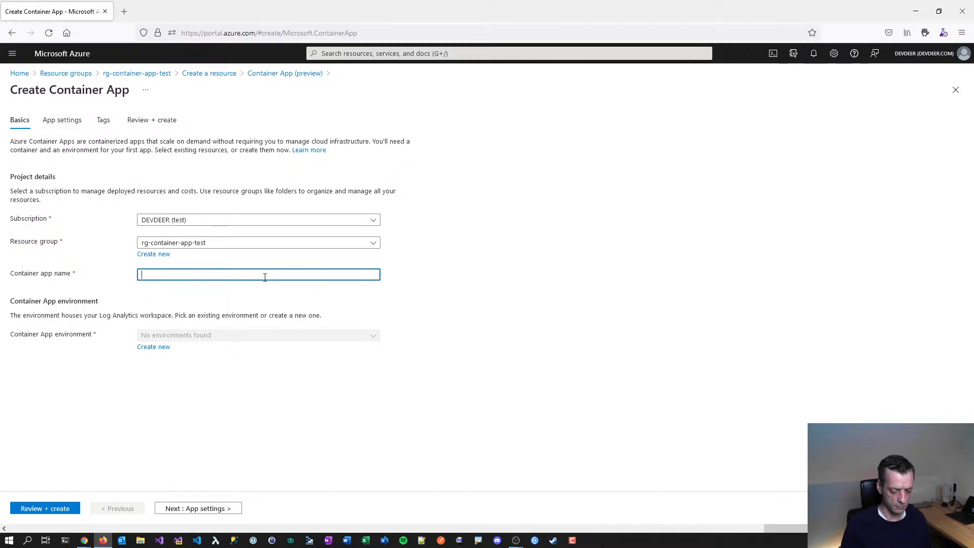
text(aca)
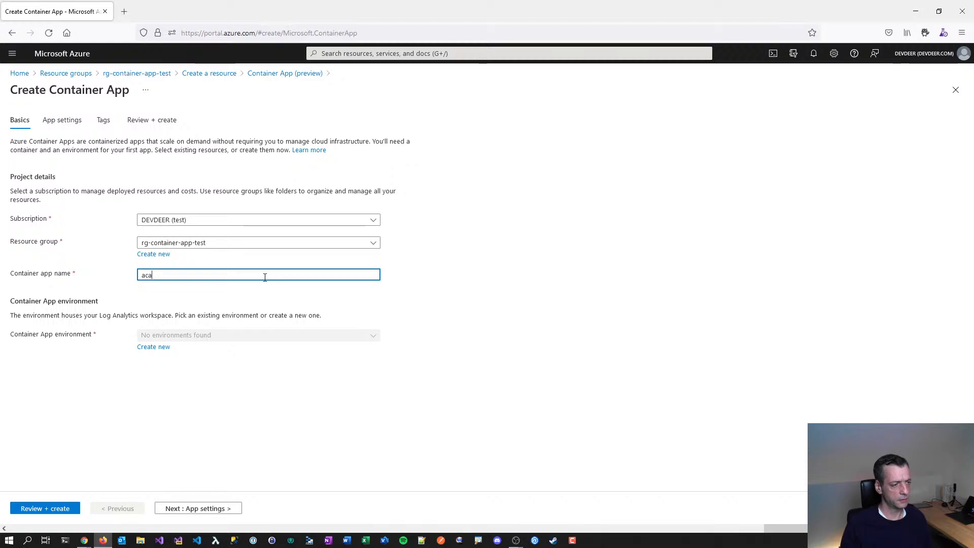
key(ctrl+a)
text(capp-)
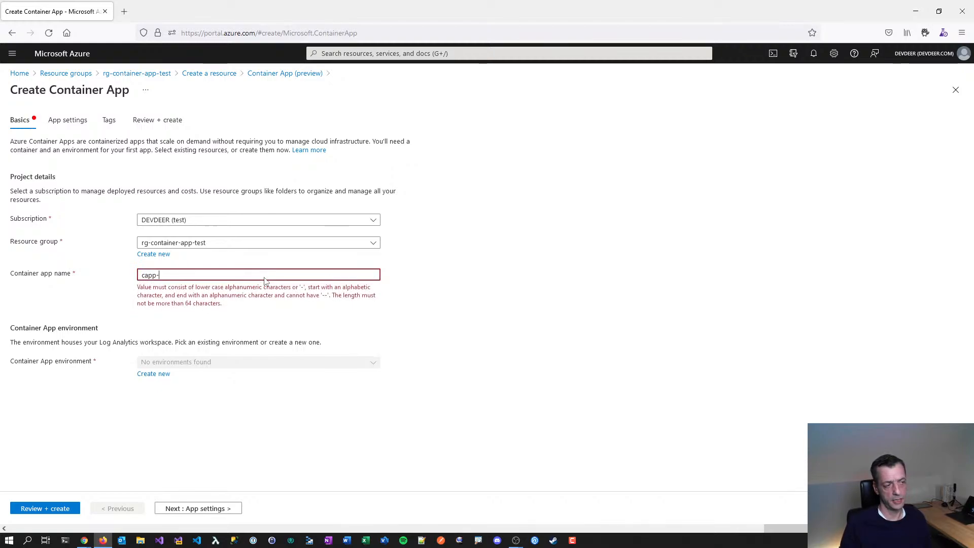
text(dd-demo)
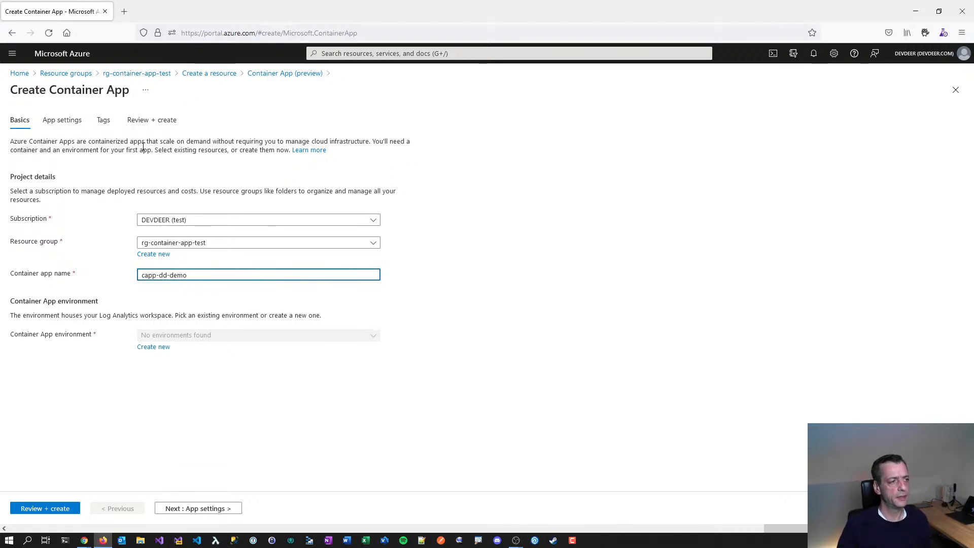
drag(34, 90, 133, 100)
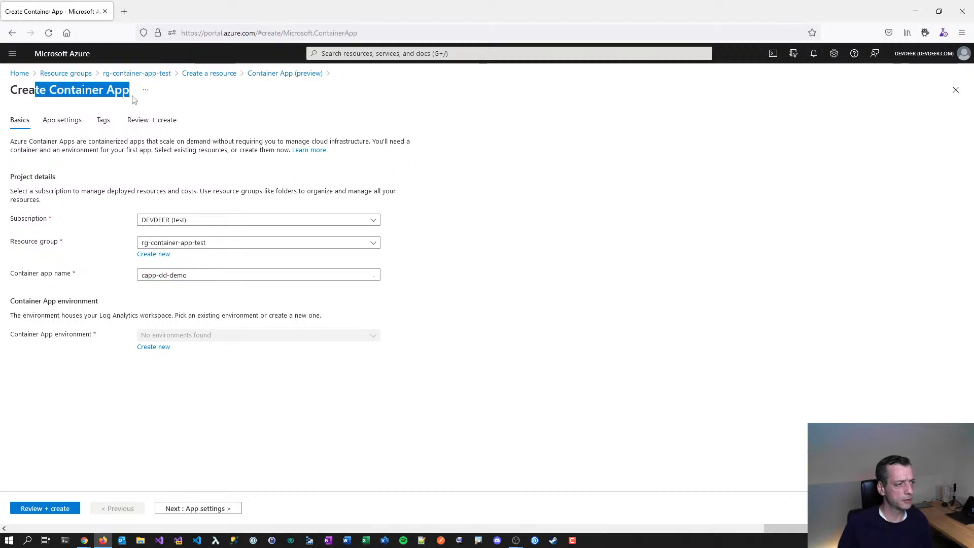
click(128, 89)
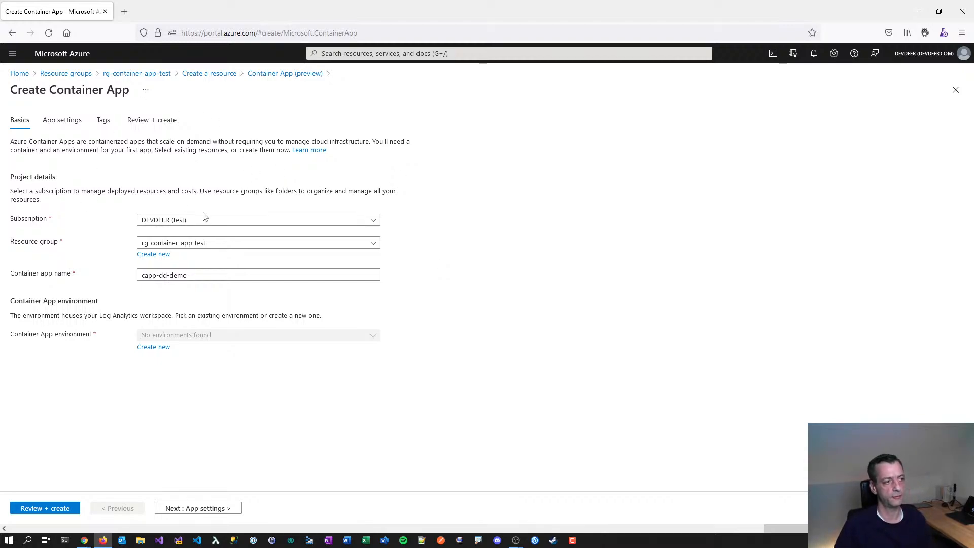
- Keep the Simple hello world container quickstart image in the app settings, leave the tags empty and proceed to the final review
click(207, 508)
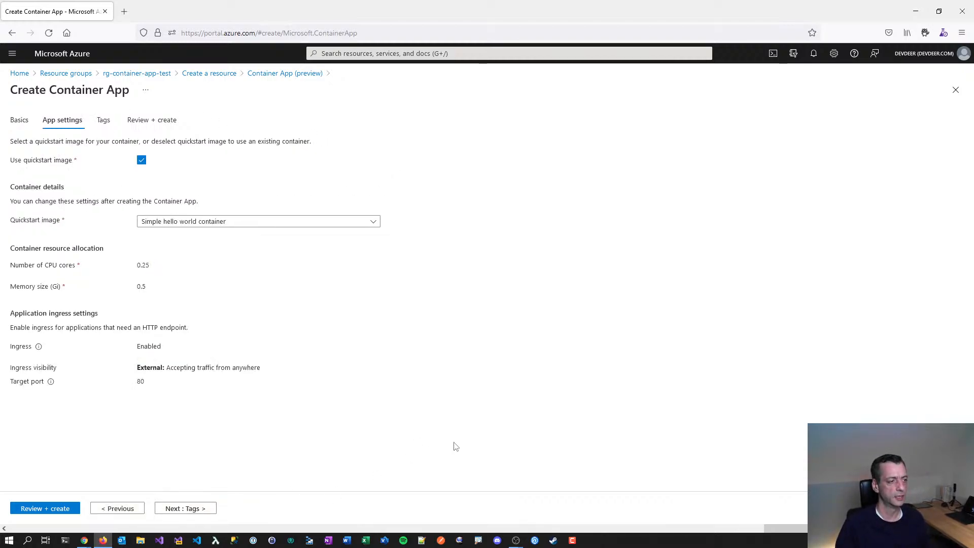
click(216, 225)
click(218, 234)
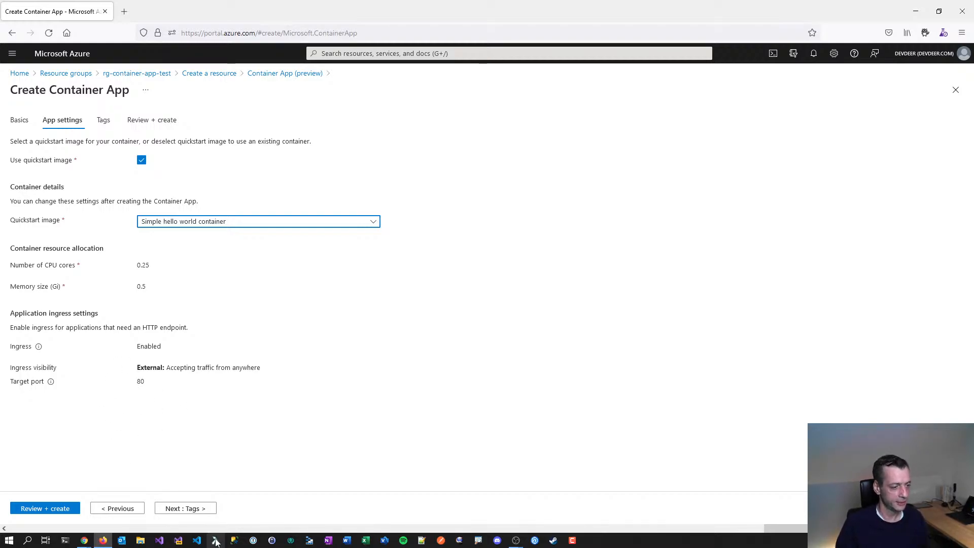
click(187, 508)
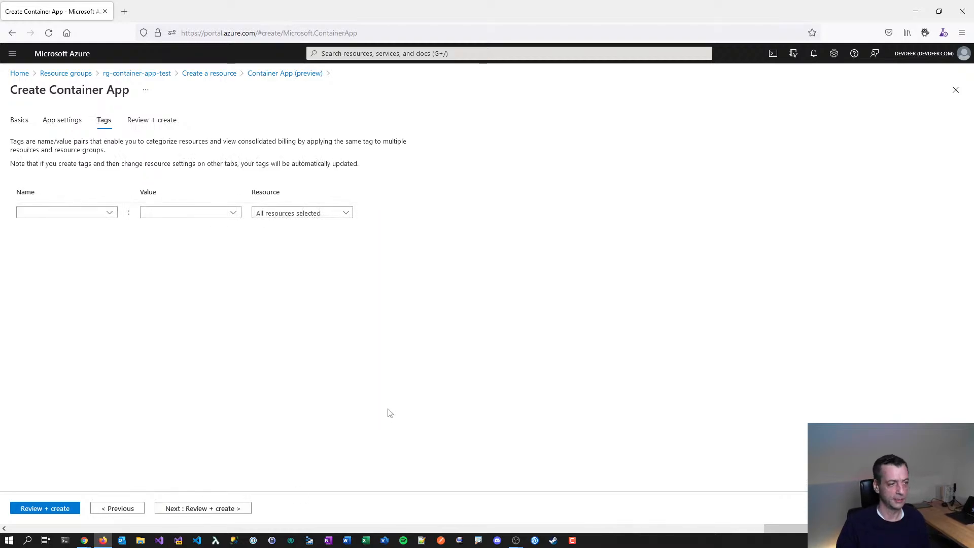
click(244, 507)
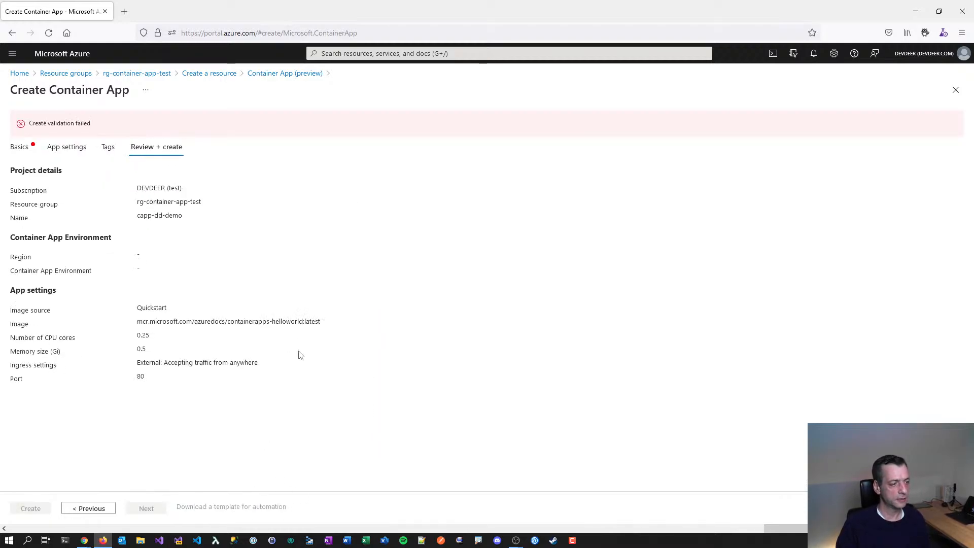
- Return to the basic settings and examine the required Container App environment field and its description
click(30, 149)
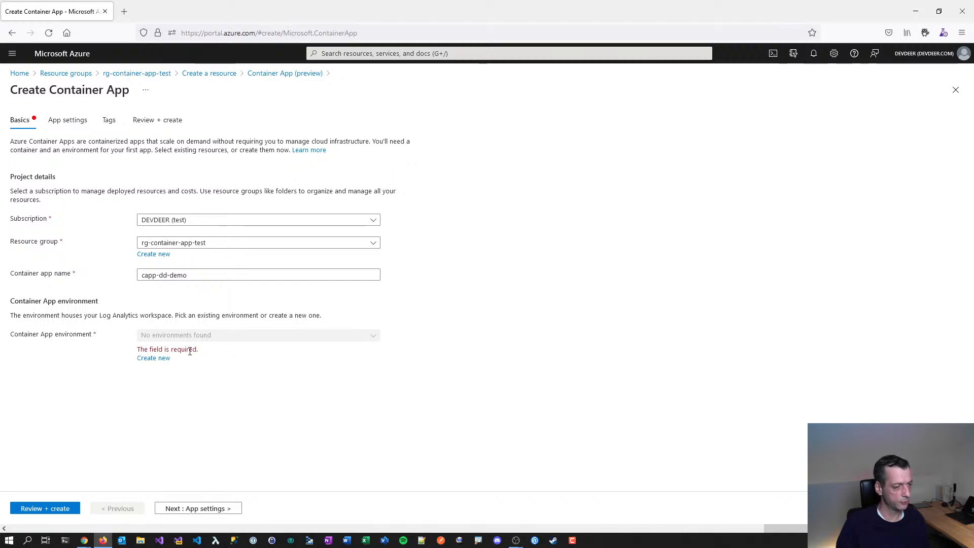
drag(190, 350, 129, 352)
click(174, 354)
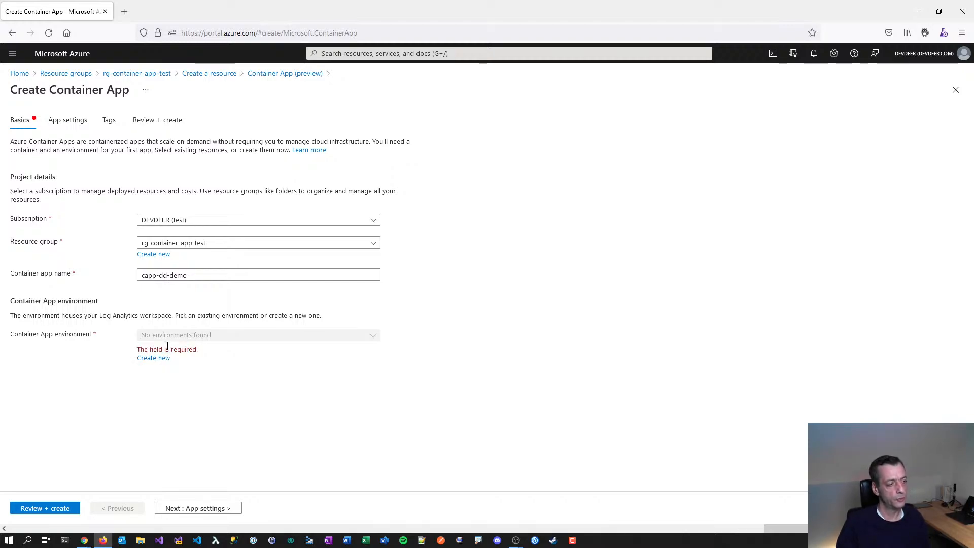
drag(54, 315, 275, 315)
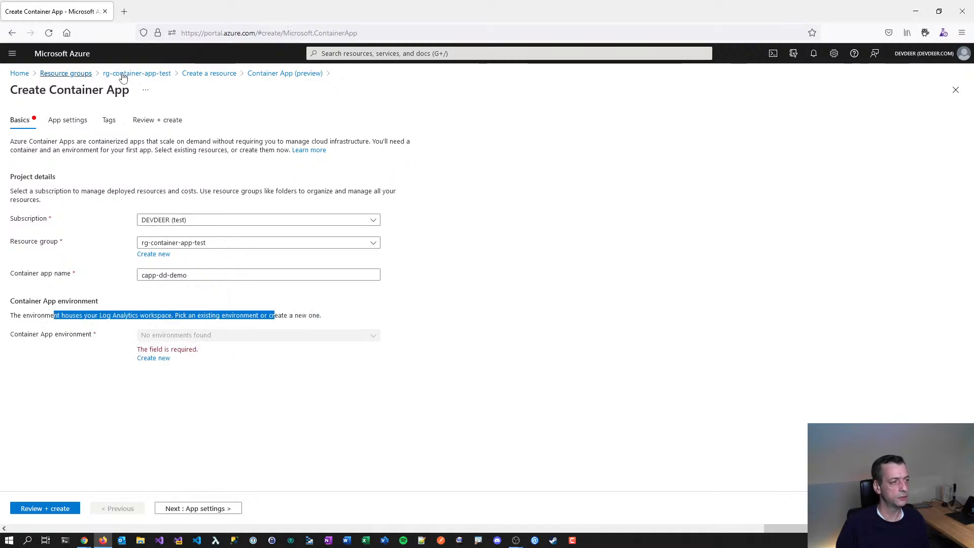
- Leave the form, search the marketplace for "Container App" and filter the offerings to the Microsoft publisher type
click(209, 74)
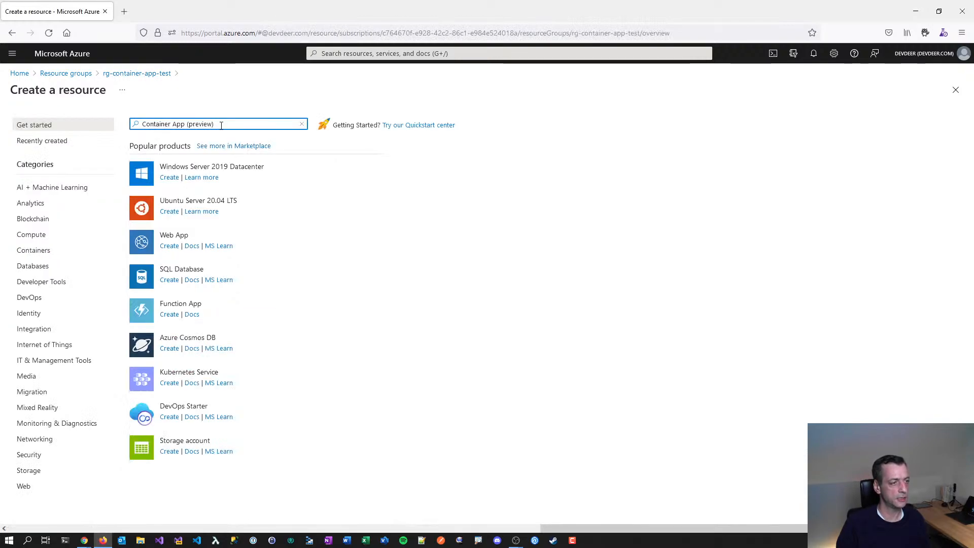
key(BackSpace)
key(BackSpace)
key(BackSpace)
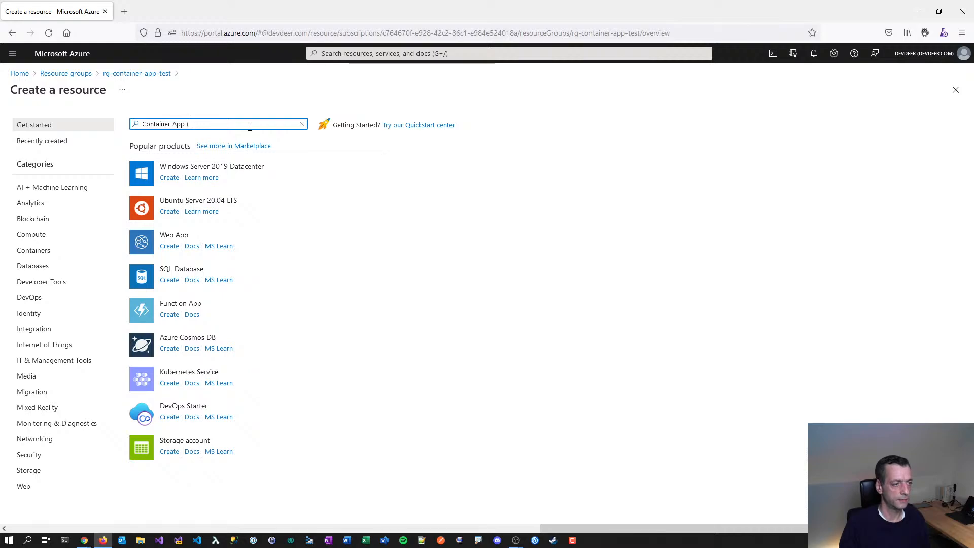
key(BackSpace)
key(BackSpace)
key(Return)
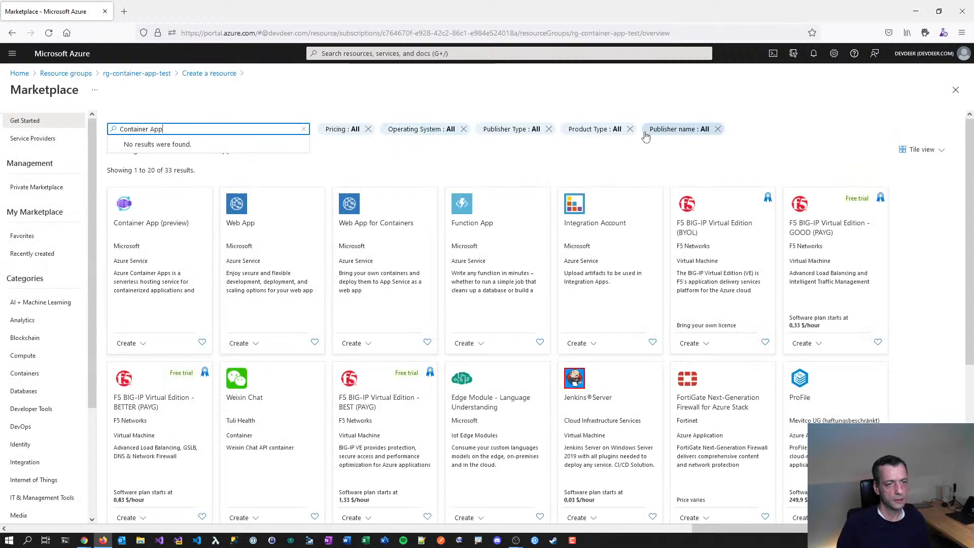
click(518, 133)
click(554, 159)
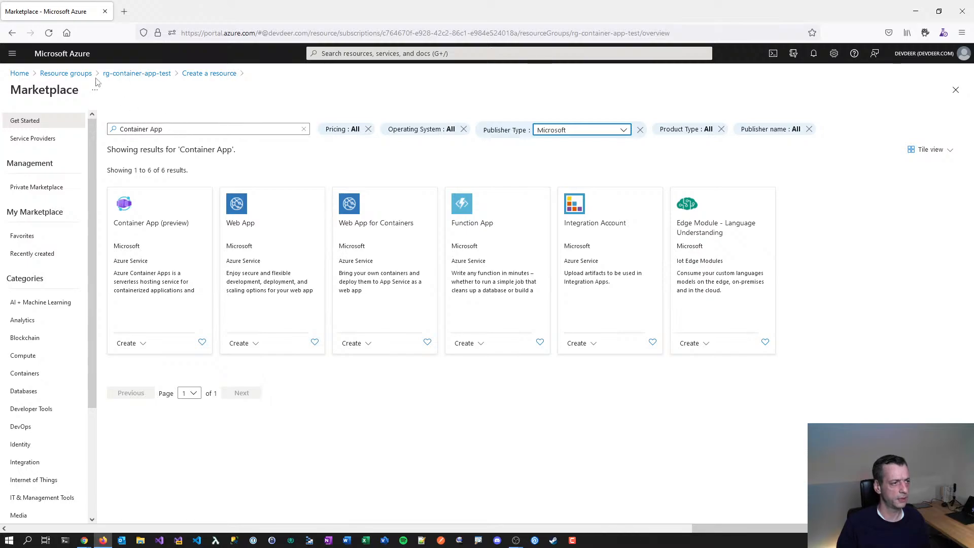
- Start a new resource in rg-container-app-test, search the marketplace for "container" and extend the query to "container app environment"
click(124, 75)
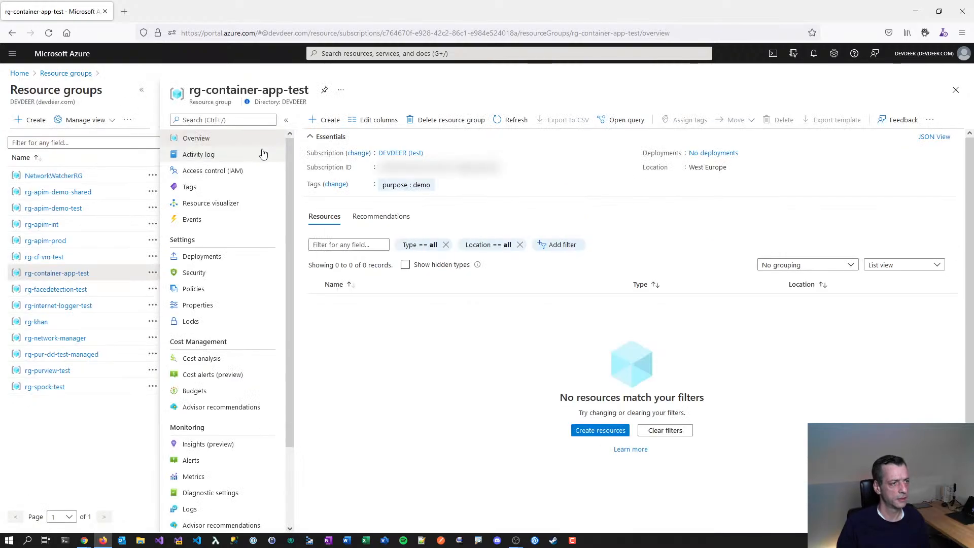
click(325, 119)
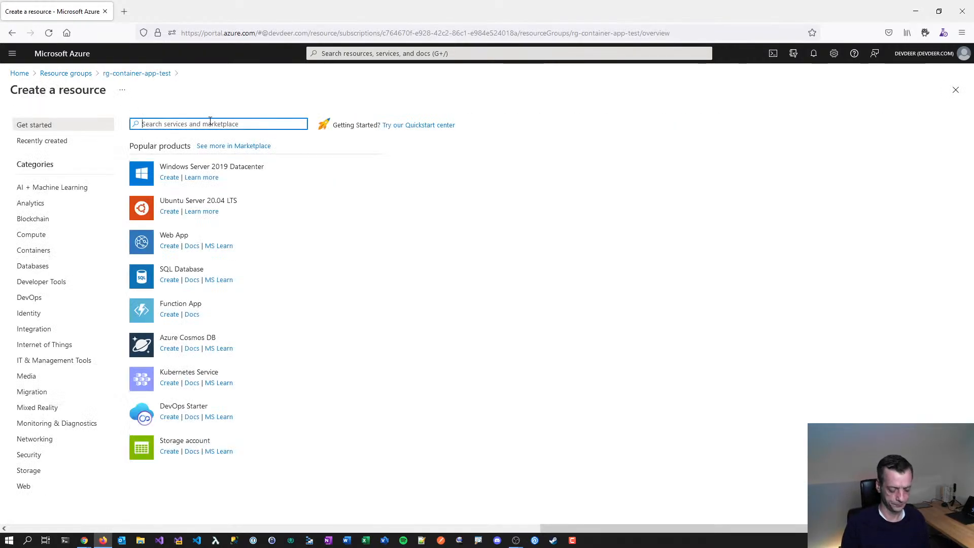
text(container)
key(Return)
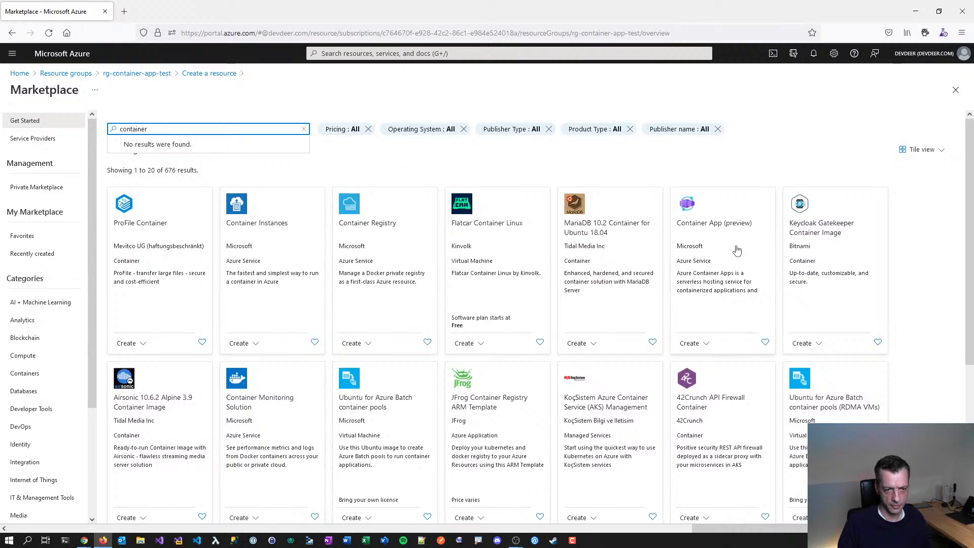
scroll(737, 251, down, 1)
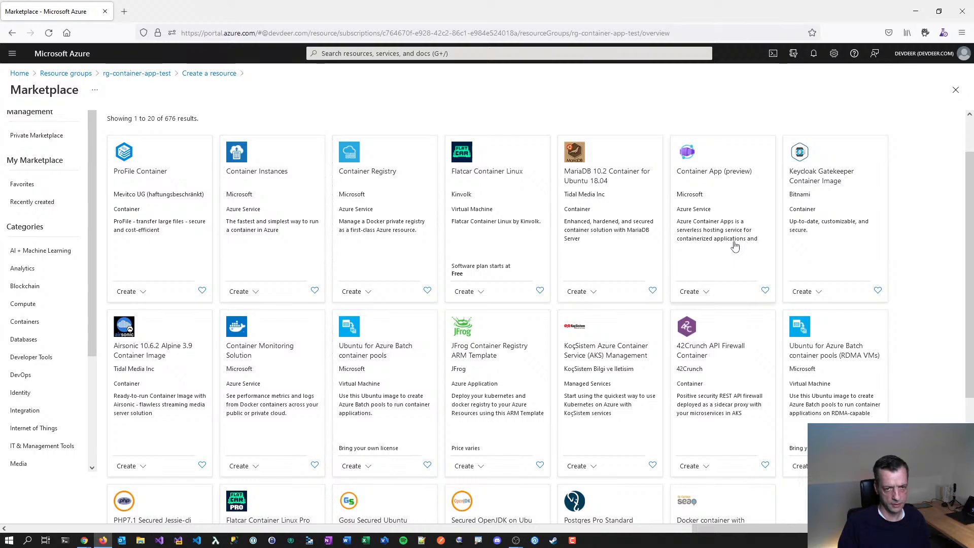
scroll(735, 246, up, 1)
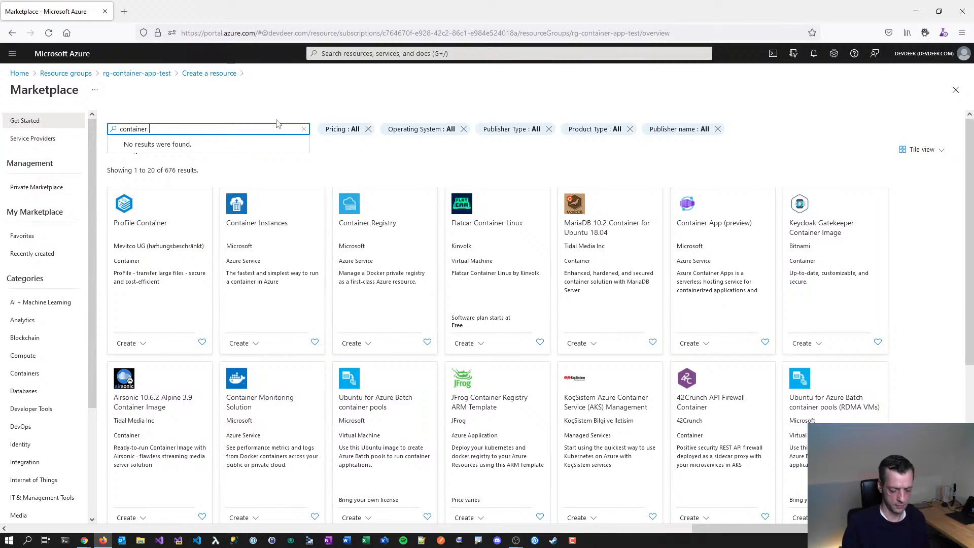
text(app environment)
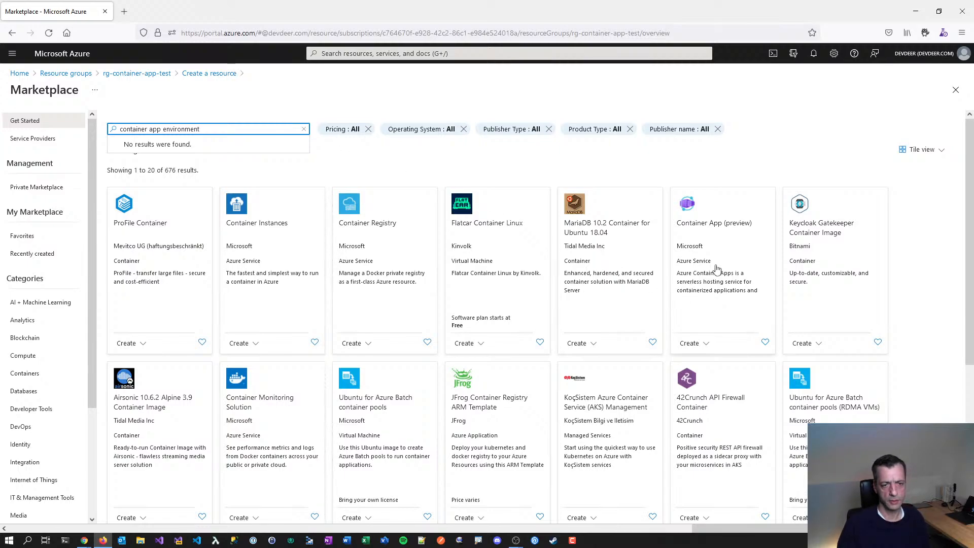
- Start creating a Container App from the Container App (preview) offering, with rg-container-app-test as the resource group
click(749, 253)
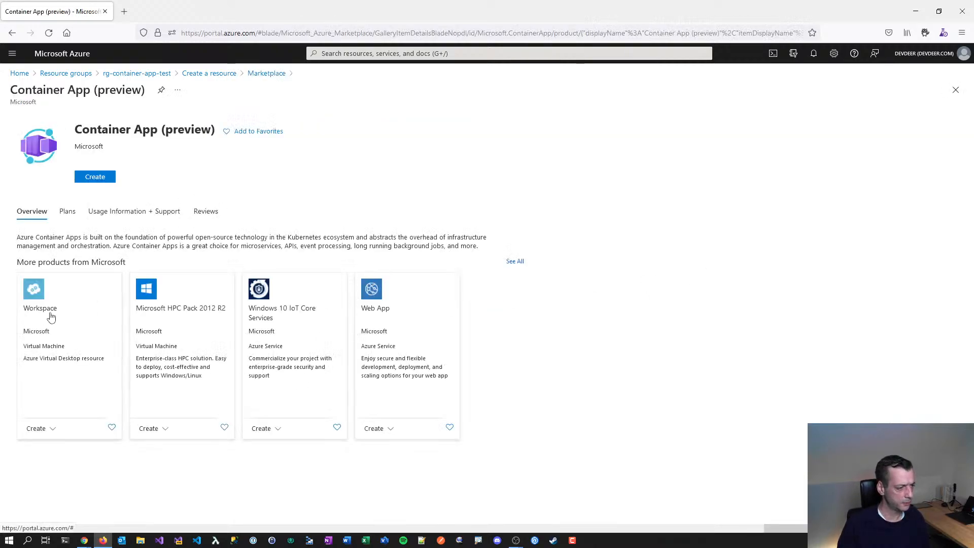
click(93, 178)
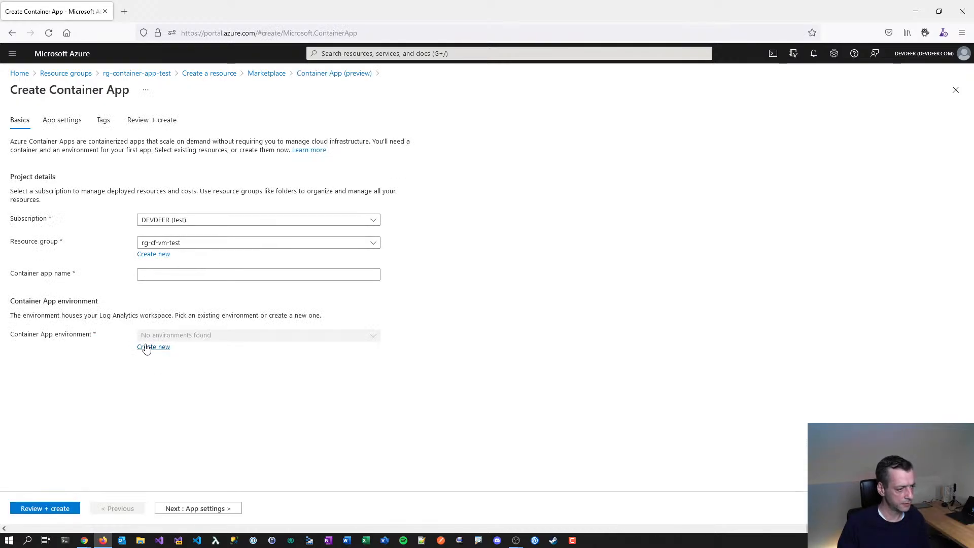
click(185, 249)
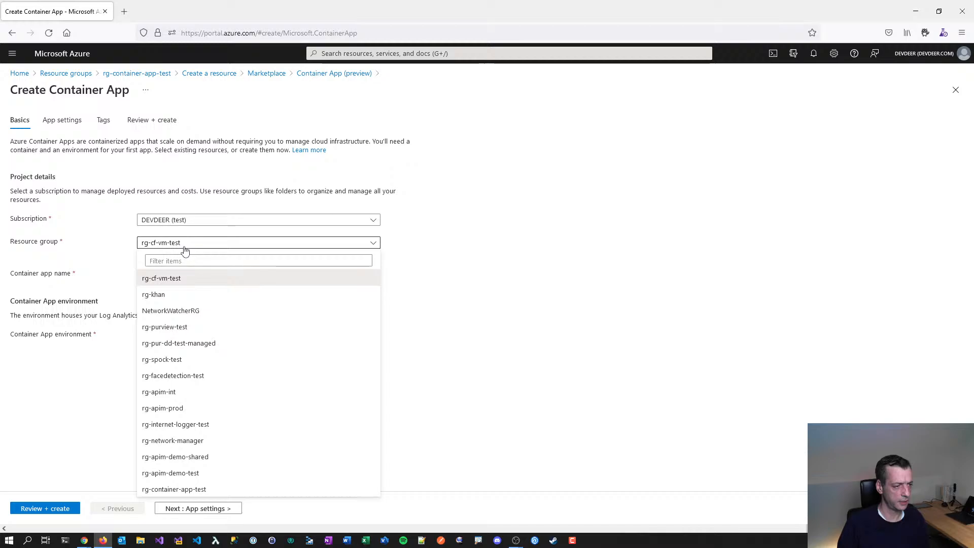
click(197, 490)
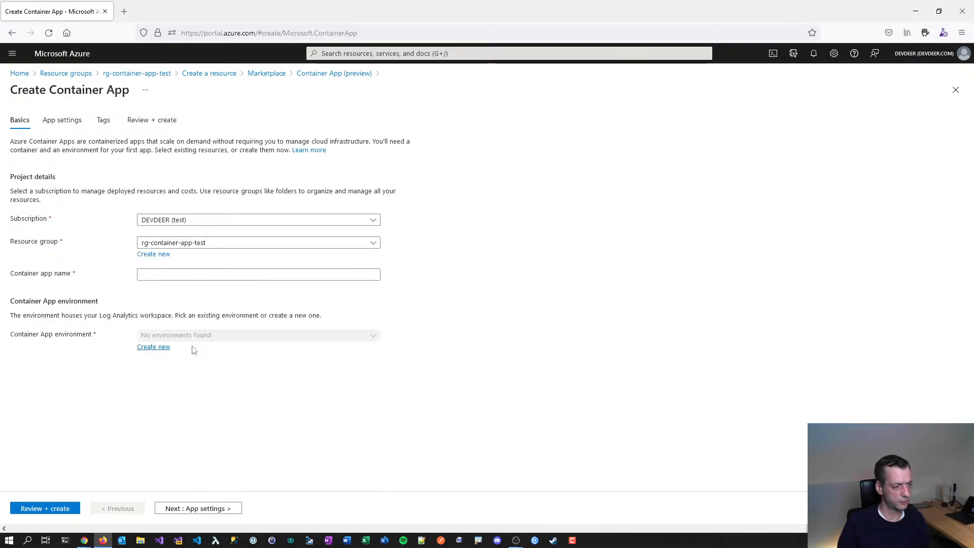
- Start a new Container App environment named cae-demo and check the regions offered for it
click(151, 350)
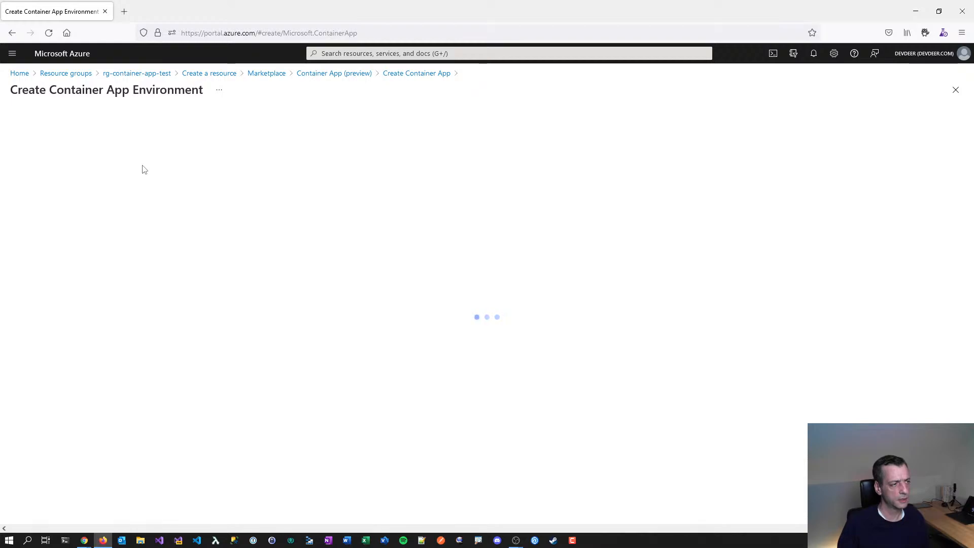
click(181, 187)
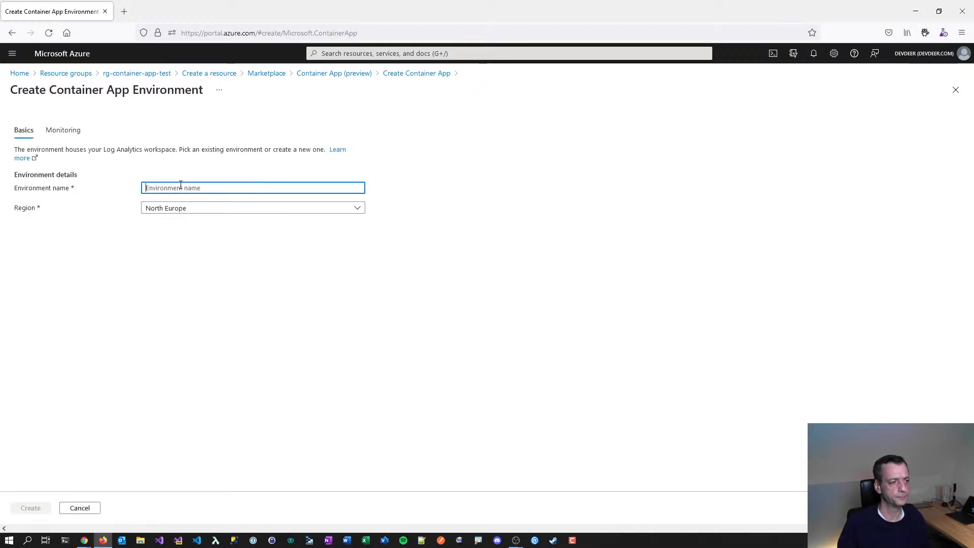
text(cen)
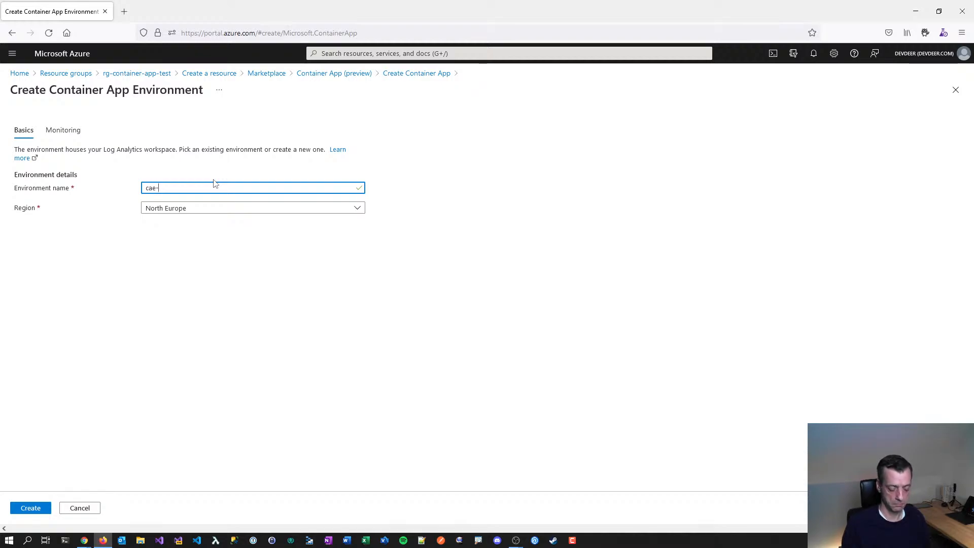
text(demo)
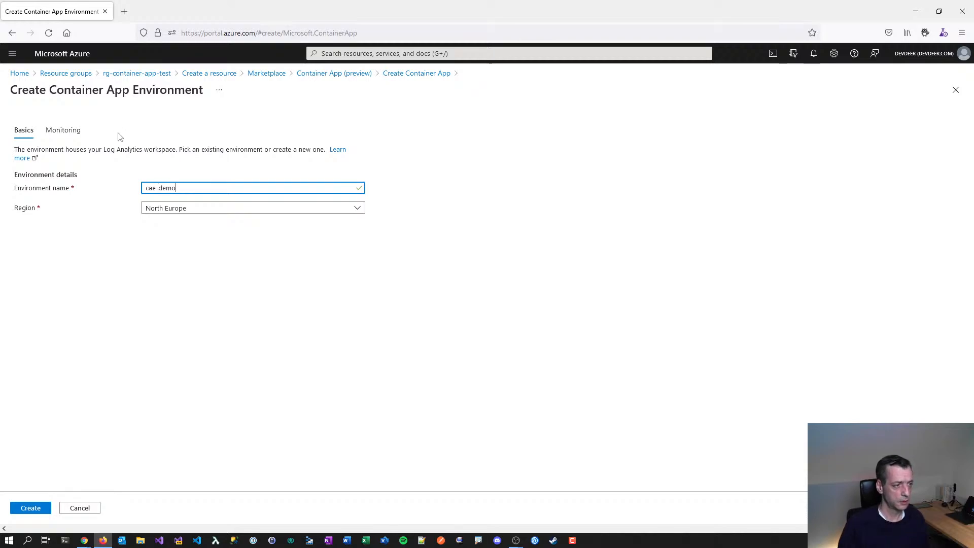
click(232, 208)
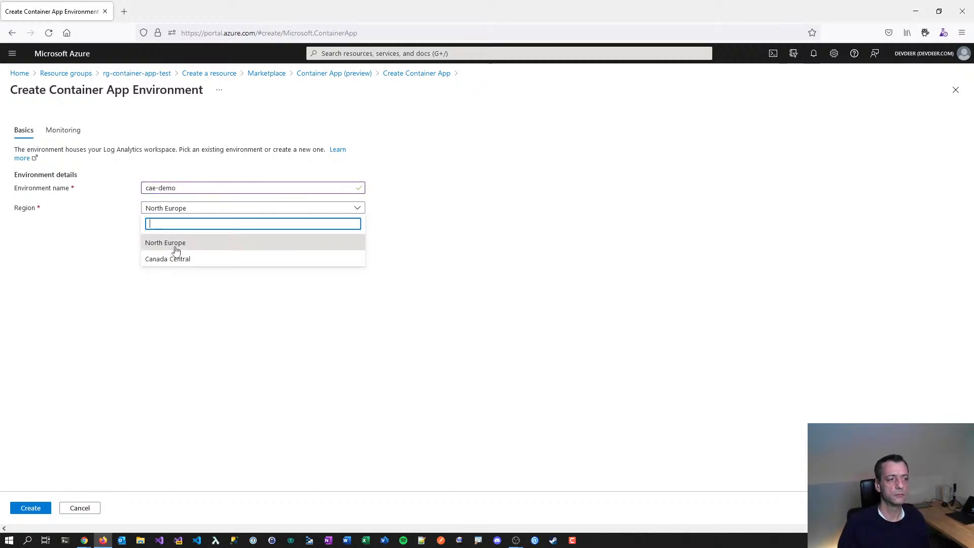
click(117, 315)
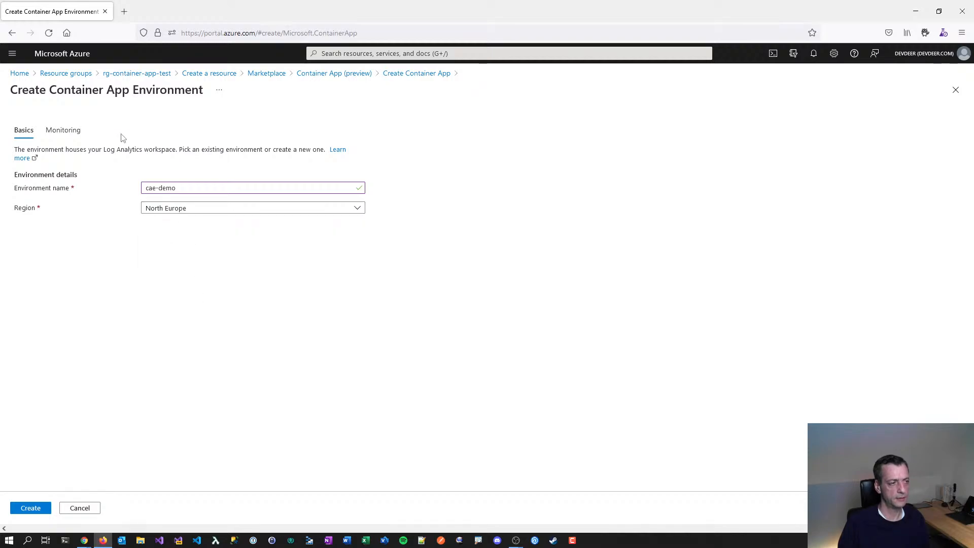
- Discard the unsaved environment form and open the rg-container-app-test resource group from the resource groups list
click(68, 75)
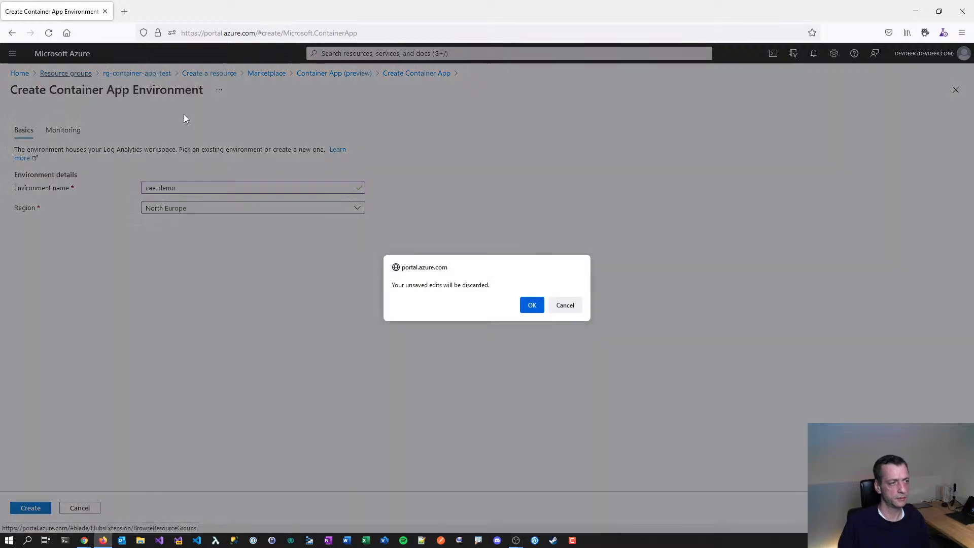
click(529, 304)
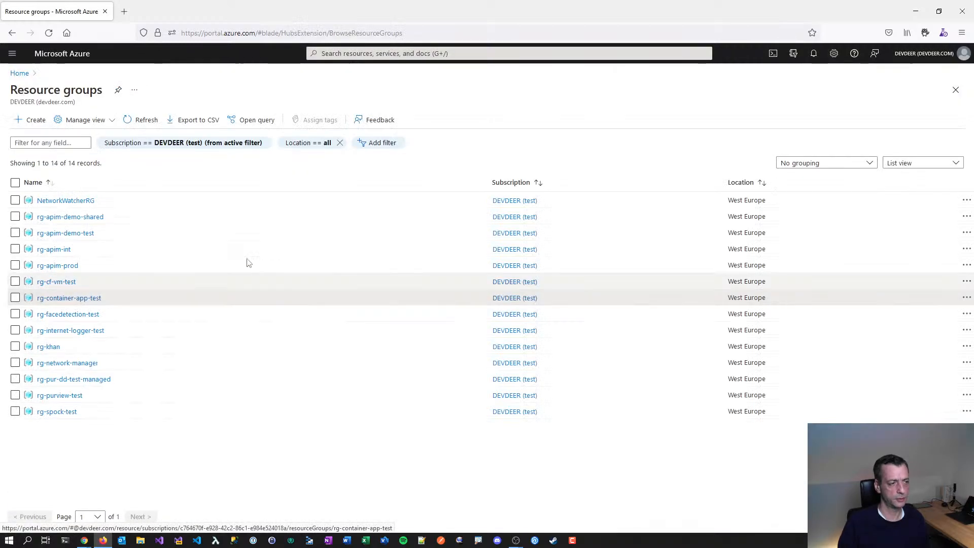
click(51, 300)
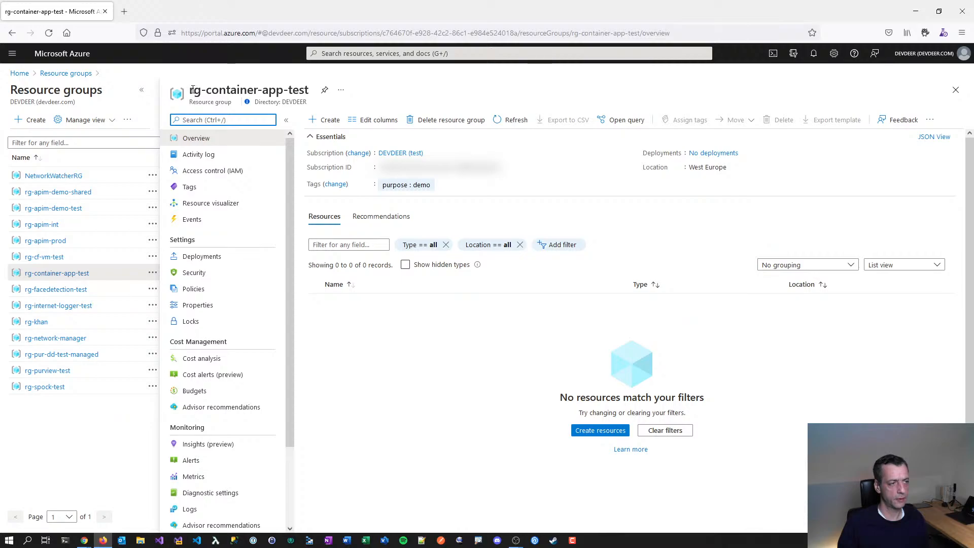
- Delete the rg-container-app-test resource group, confirming with its copied name, and return to the resource groups list
drag(191, 89, 313, 95)
key(ctrl+c)
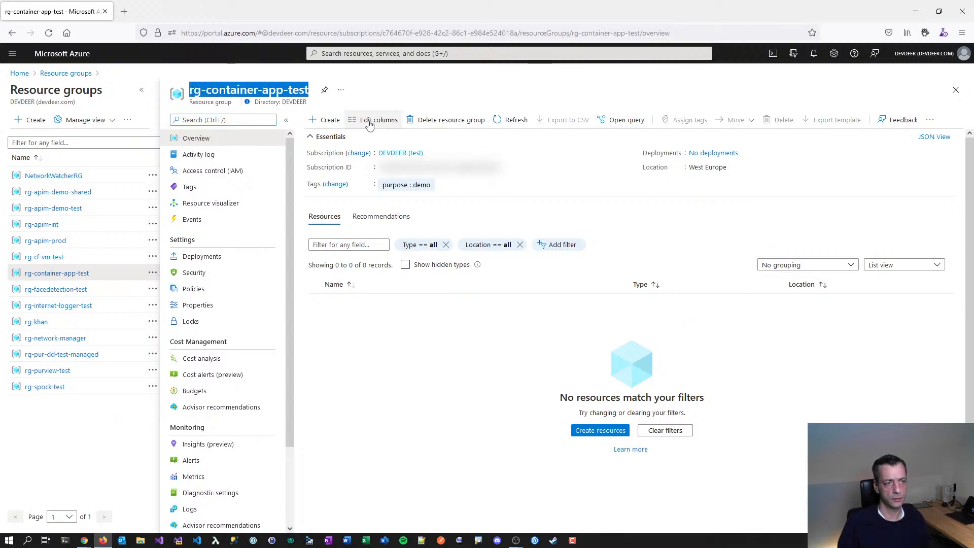
click(439, 124)
key(ctrl+v)
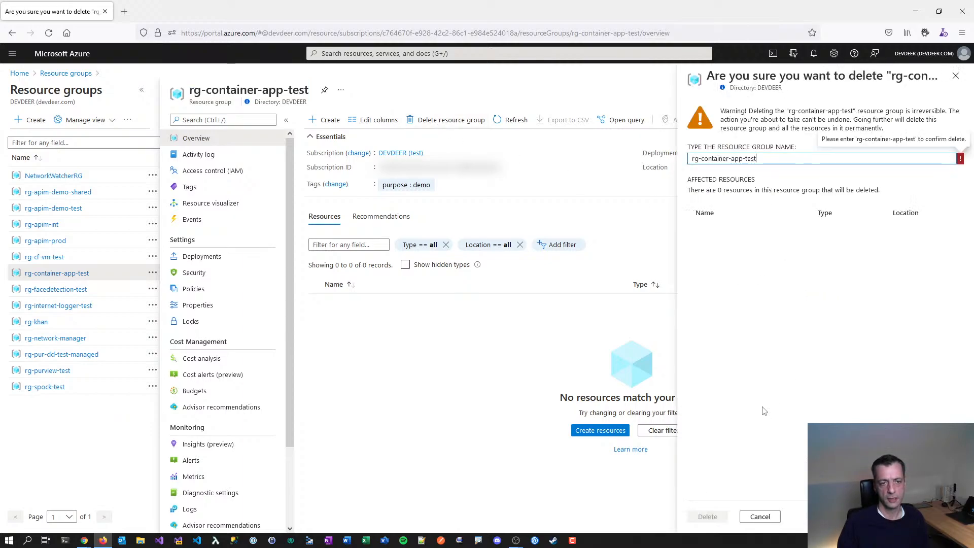
click(707, 516)
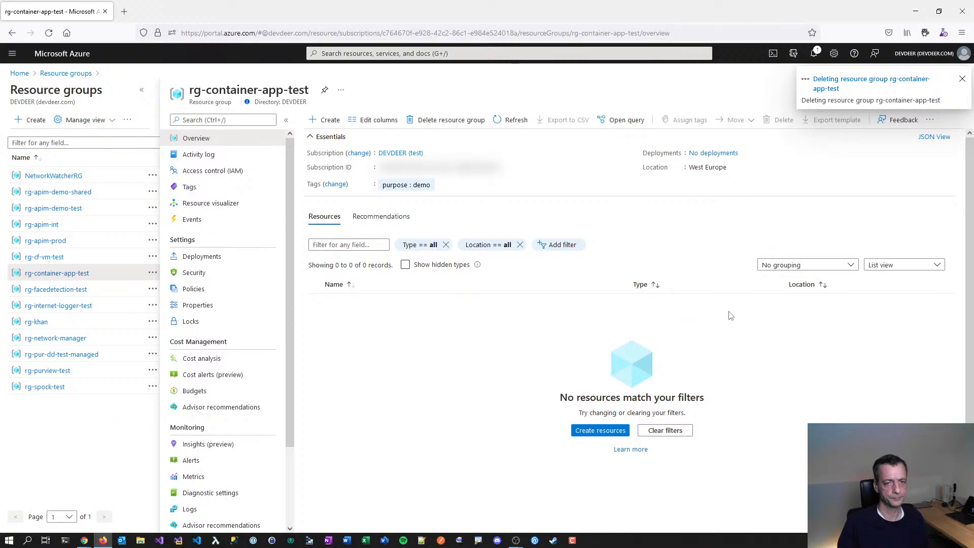
click(962, 78)
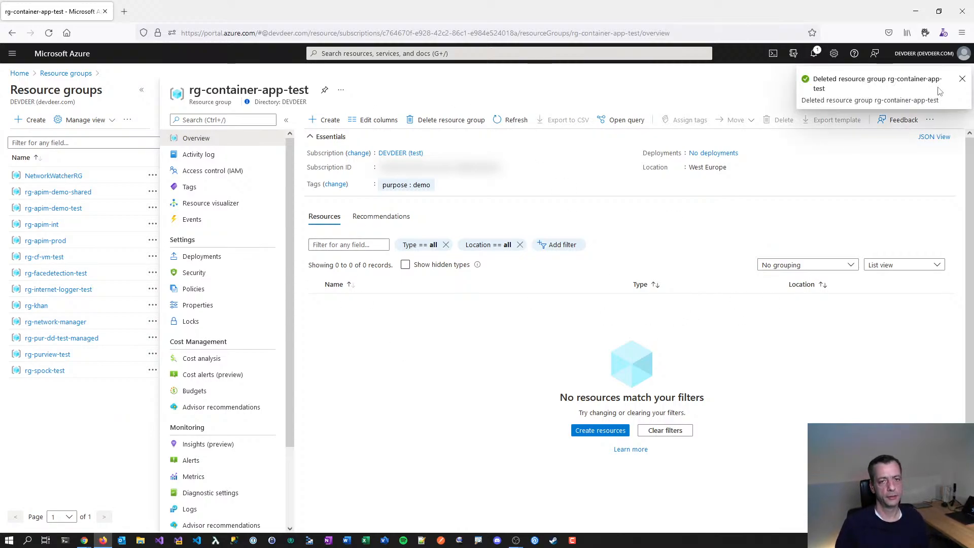
click(961, 80)
click(955, 89)
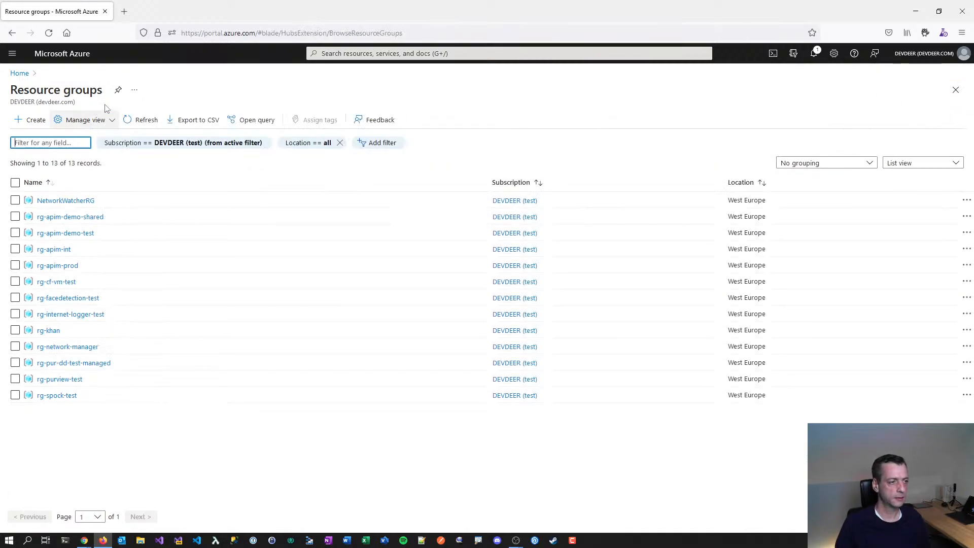
- Start a new resource group named rg-container-app-test in the DEVDEER (test) subscription with (Europe) North Europe as region
click(27, 125)
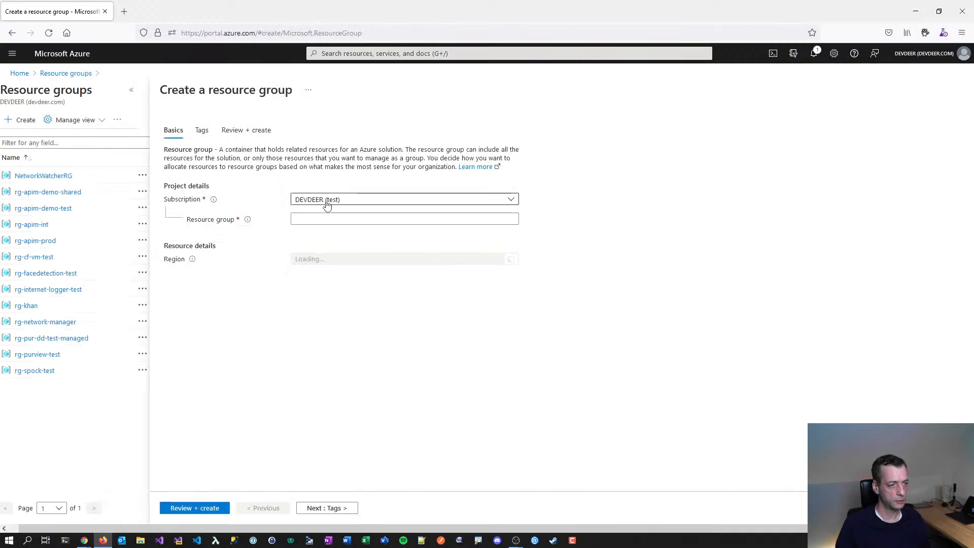
click(327, 202)
click(328, 203)
click(320, 219)
key(ctrl+v)
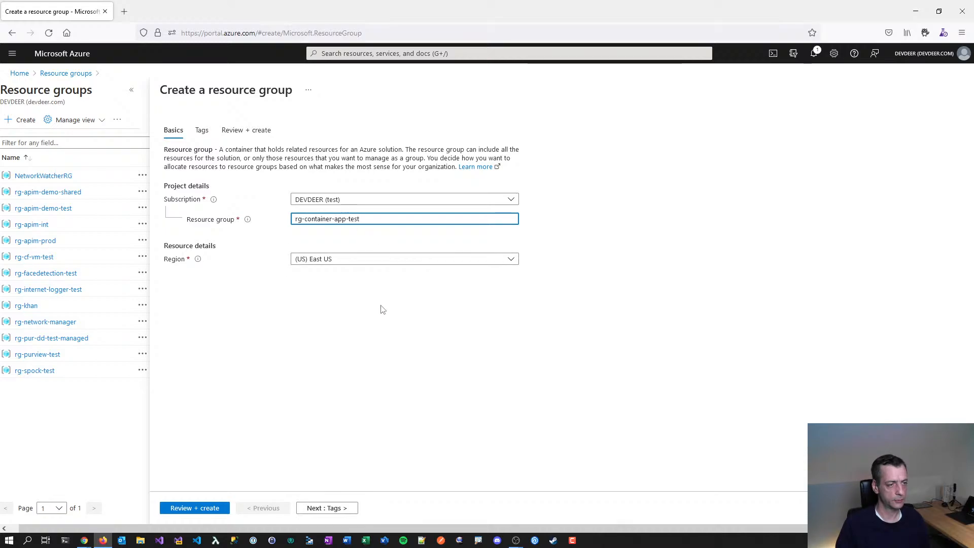
click(322, 258)
text(west)
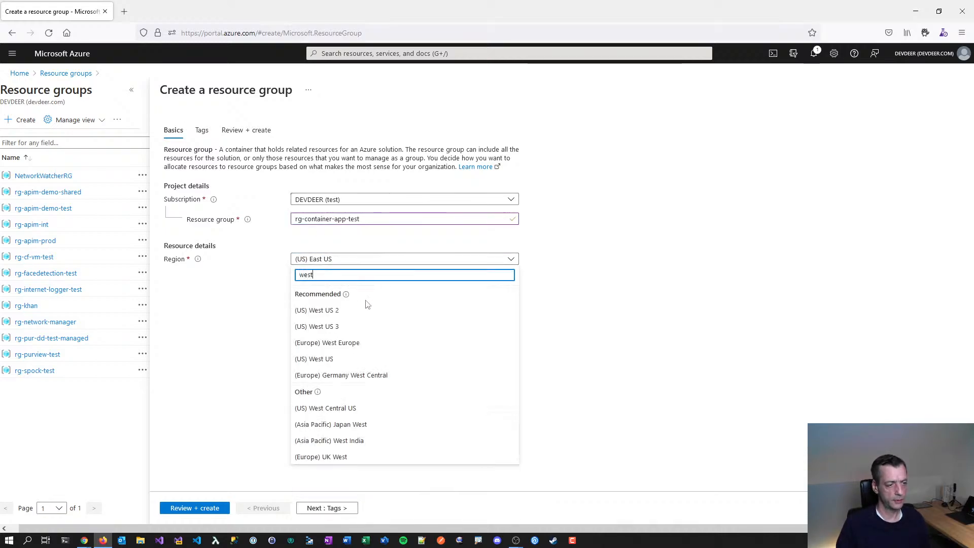
key(ctrl+a)
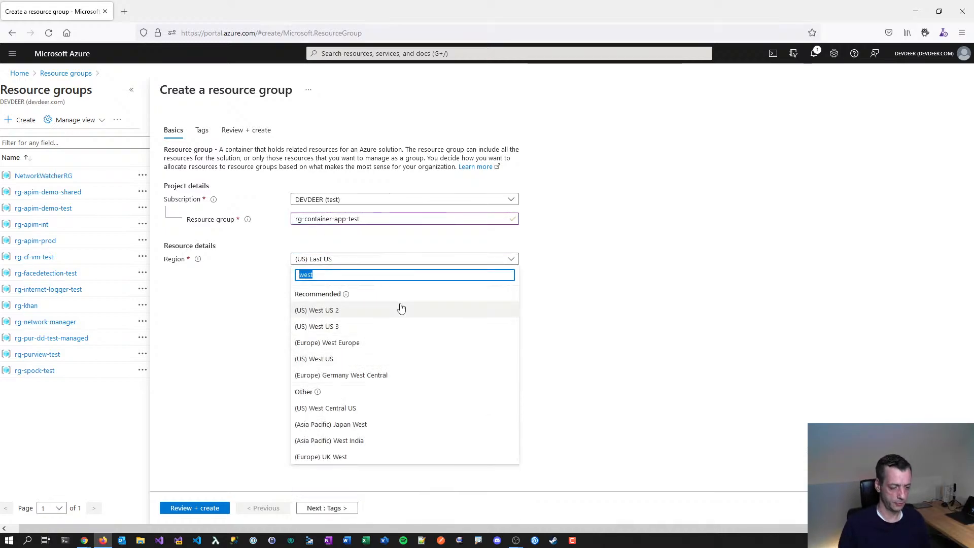
text(north)
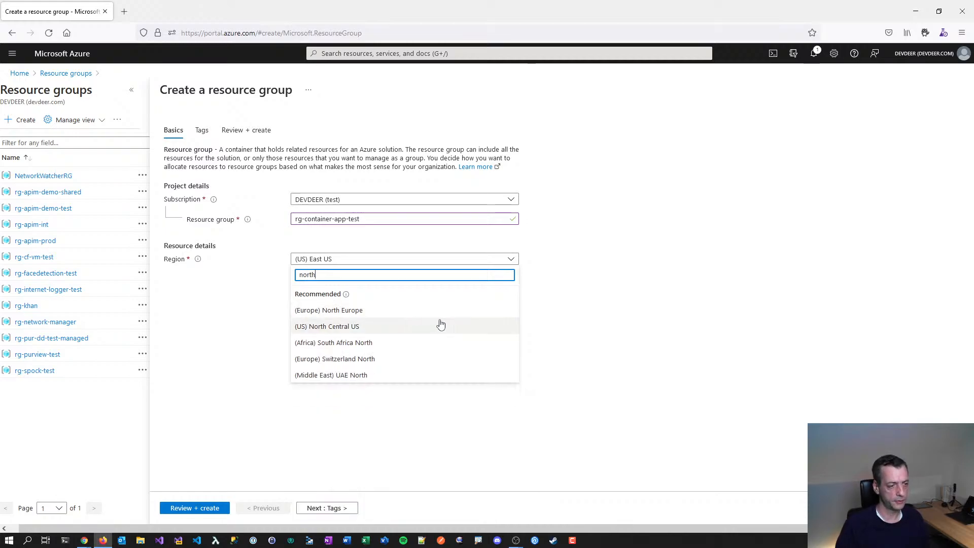
click(405, 311)
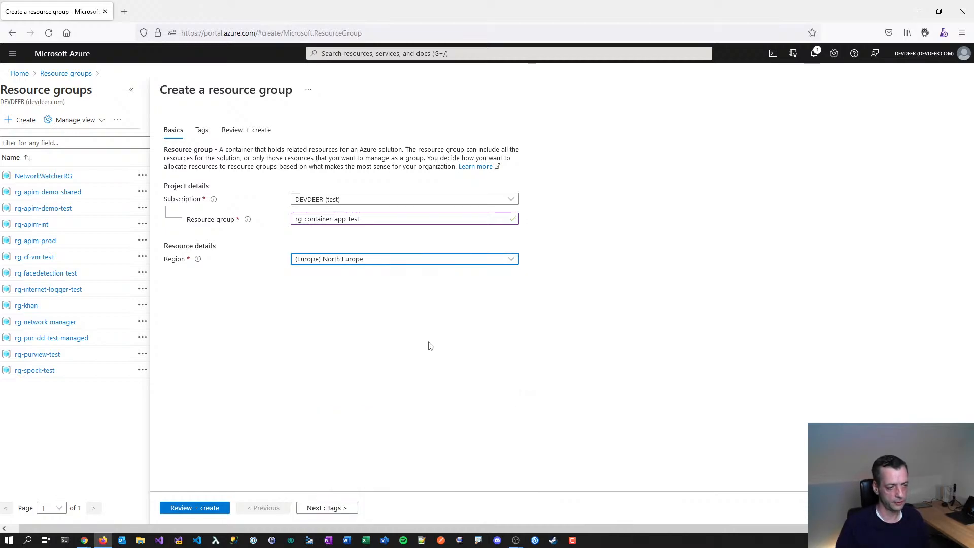
- Try to create the resource group without tags and examine the error details
click(331, 507)
click(356, 508)
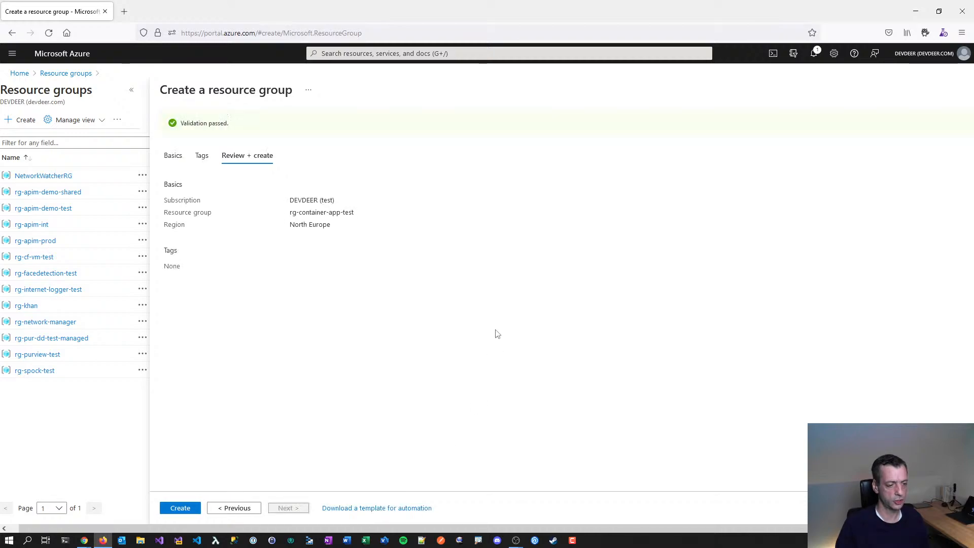
click(184, 509)
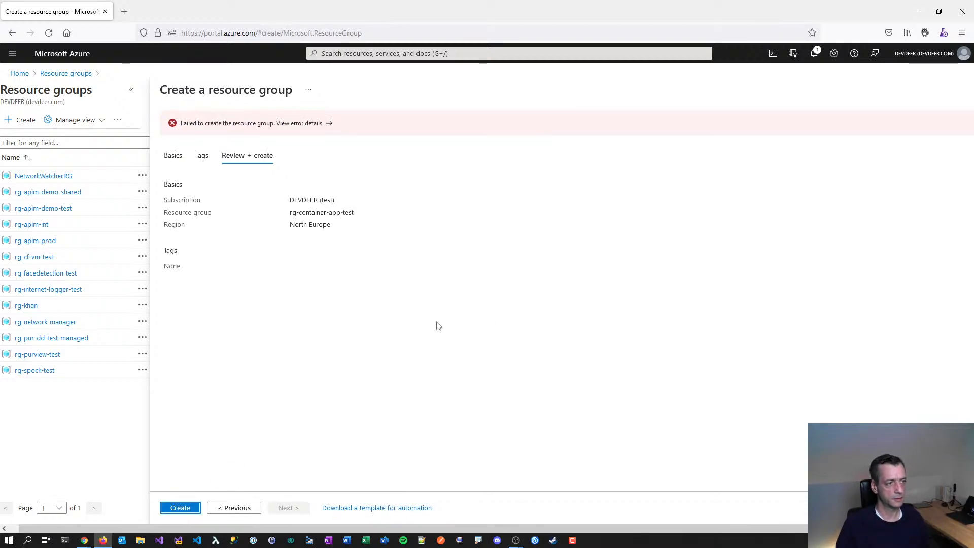
click(306, 123)
drag(744, 144, 797, 142)
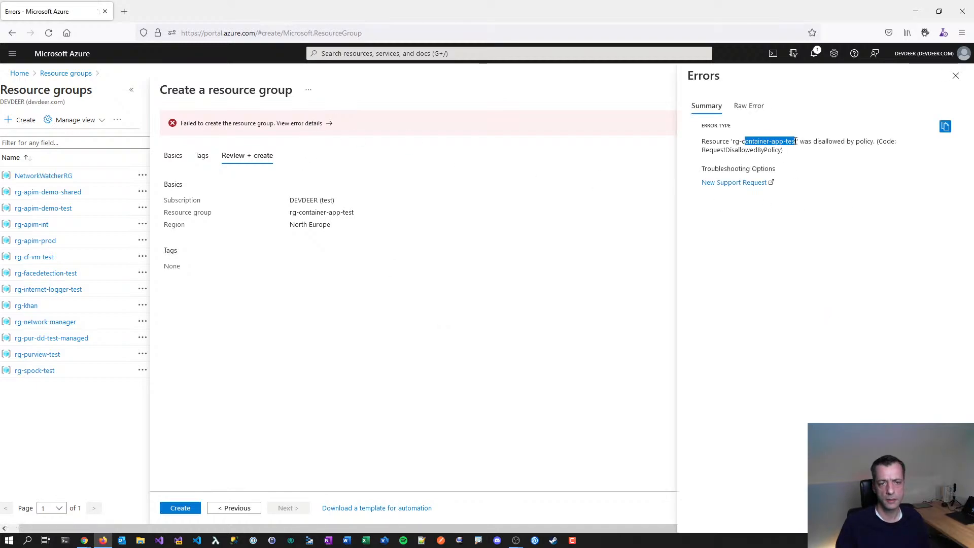
- Add the tag purpose with the value demo and try again to create the resource group
click(234, 508)
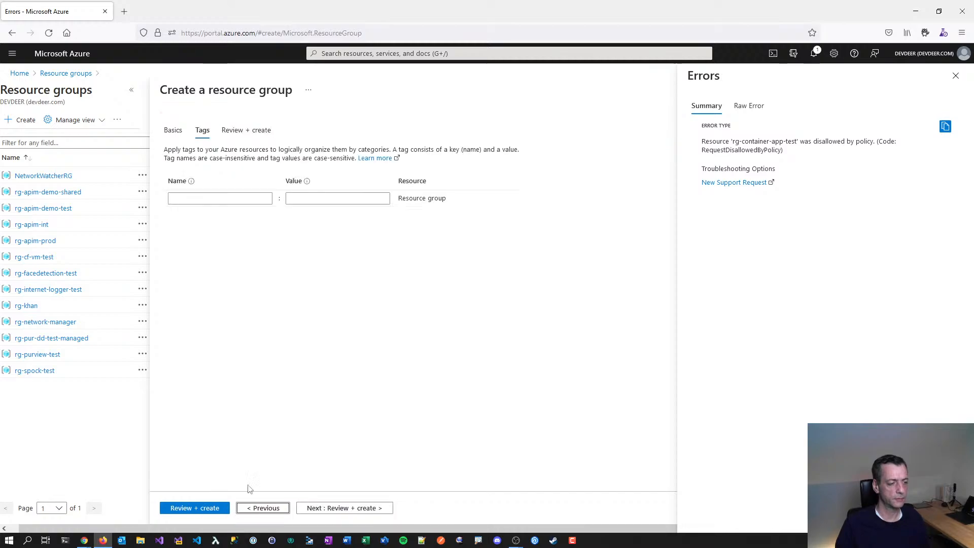
click(201, 198)
text(p)
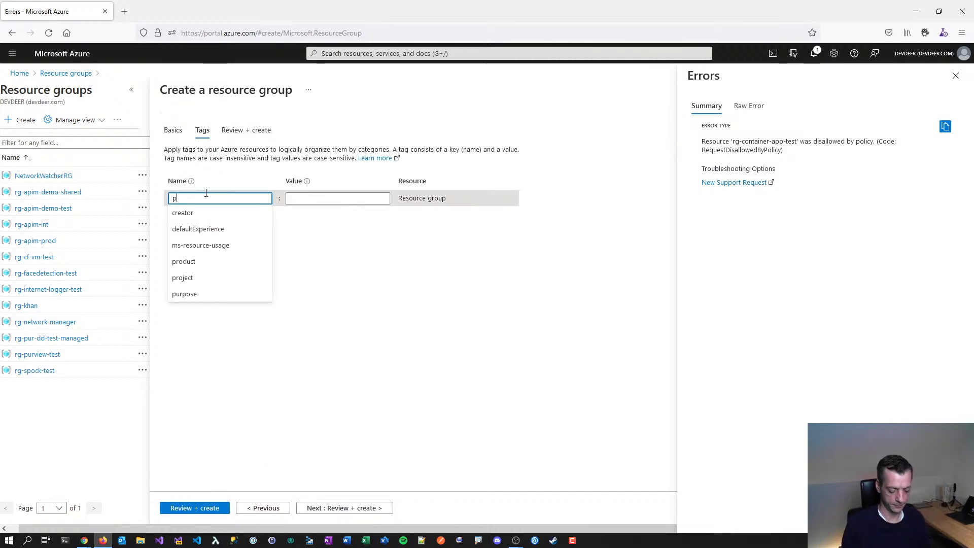
text(urpose)
key(Tab)
text(demo)
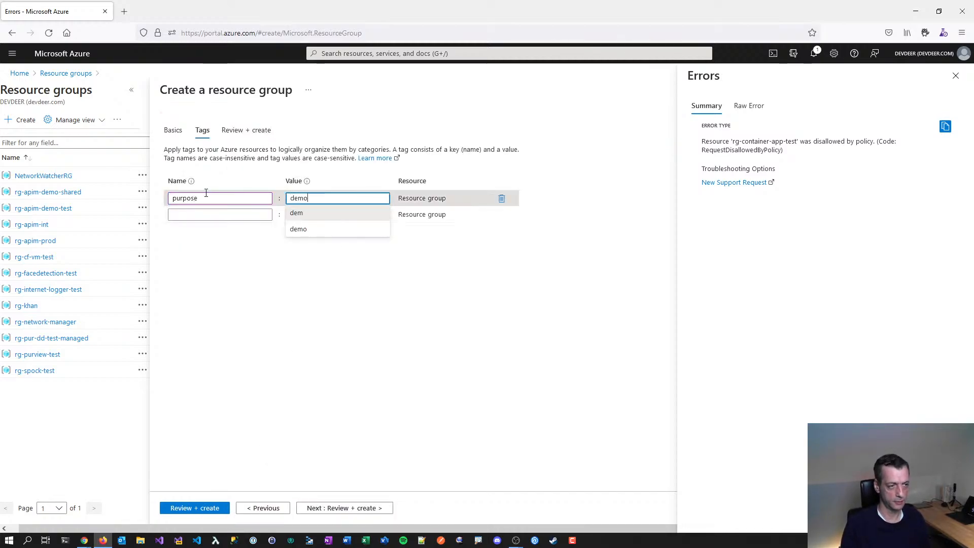
click(330, 508)
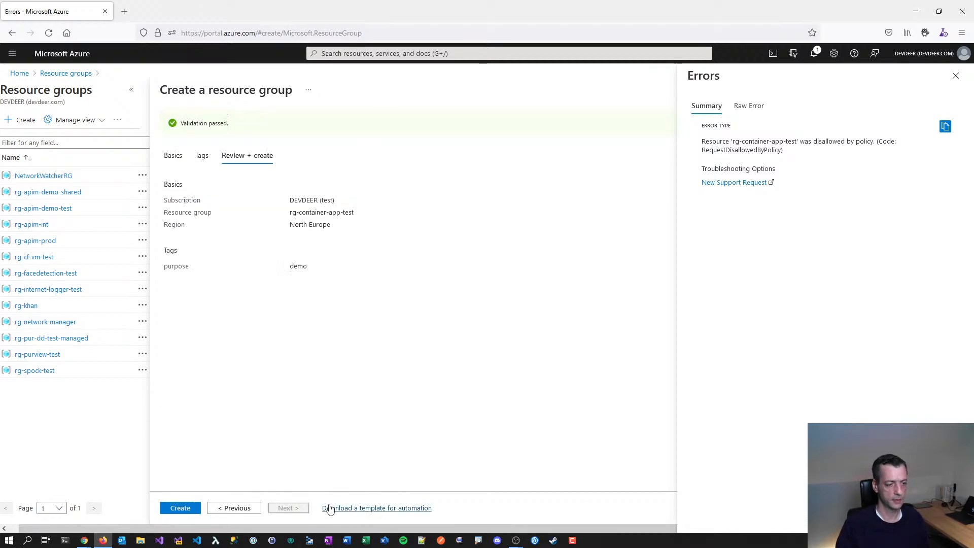
click(184, 509)
- Examine the error details of the latest resource group creation attempt and close them
click(955, 76)
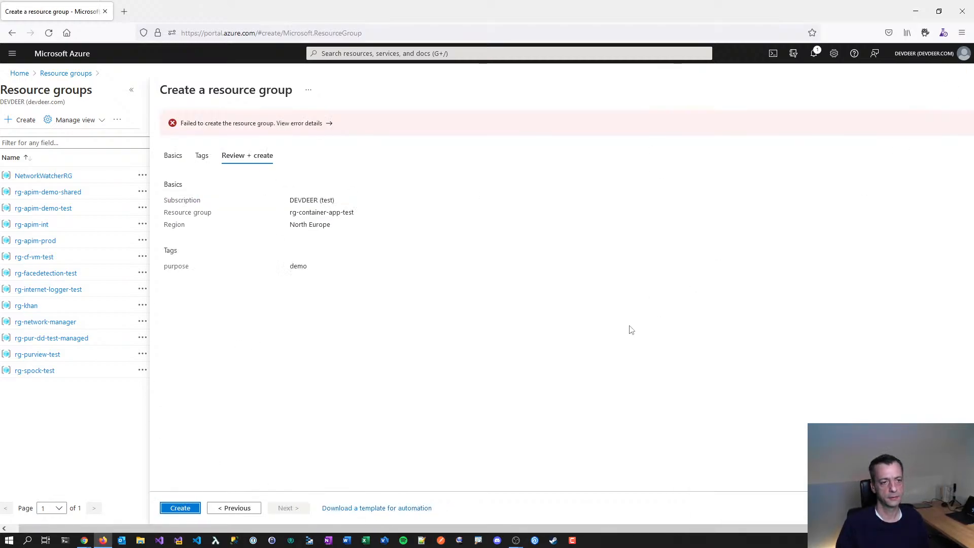
click(267, 124)
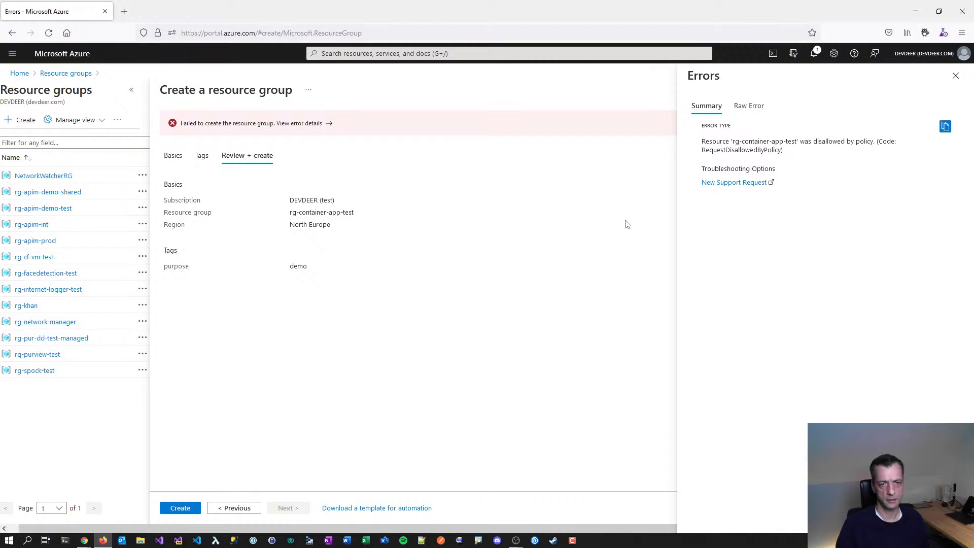
click(955, 77)
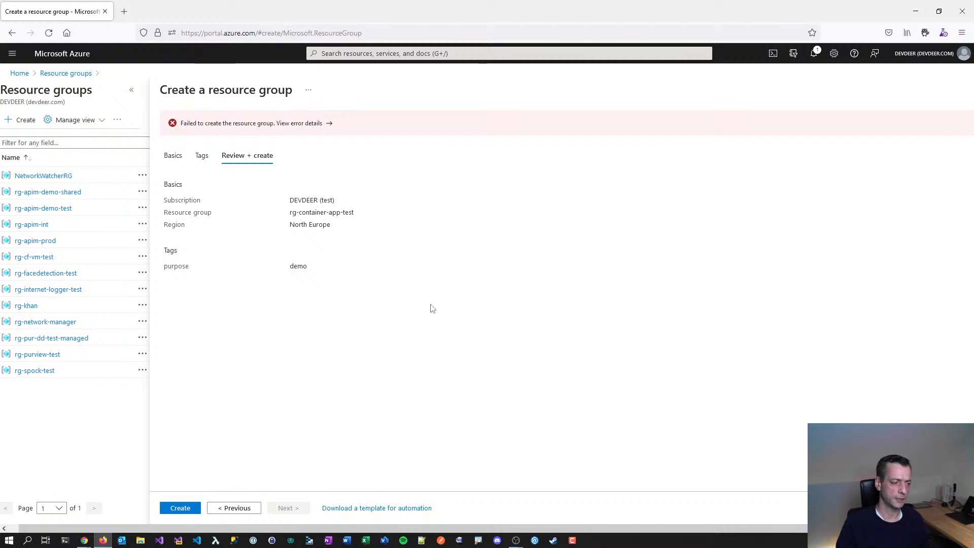
- Find the Policy service by searching for "policy" and open its DEVDEER assignment for editing
click(360, 53)
text(policy)
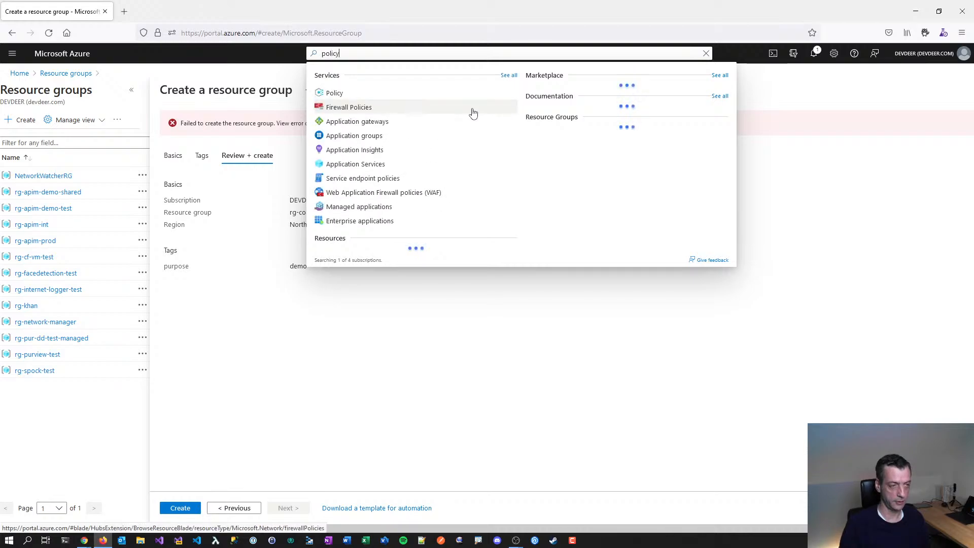
click(340, 98)
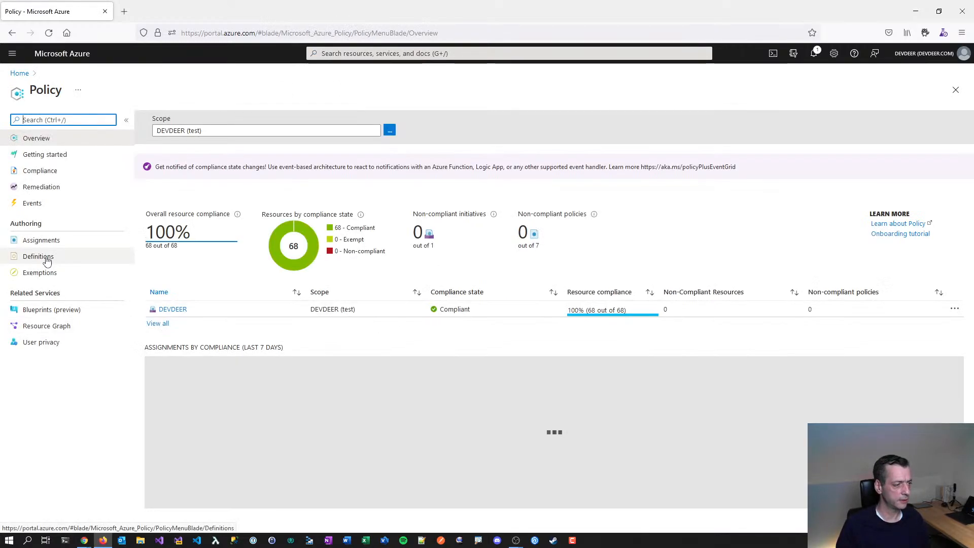
click(41, 240)
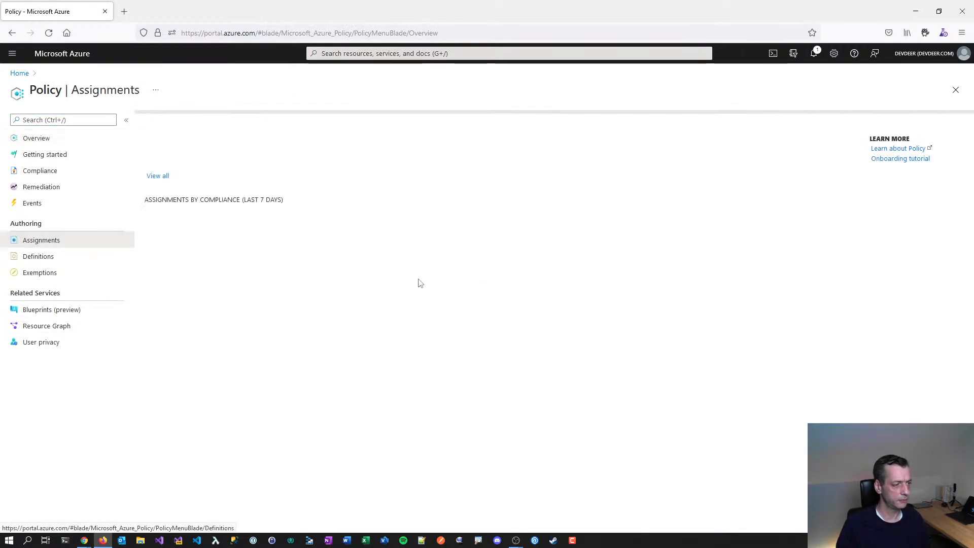
click(171, 288)
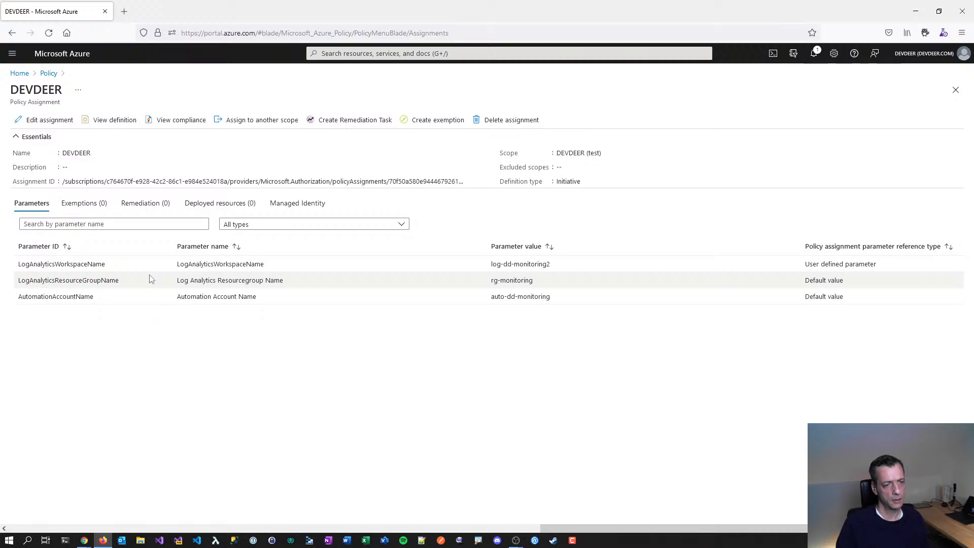
click(37, 121)
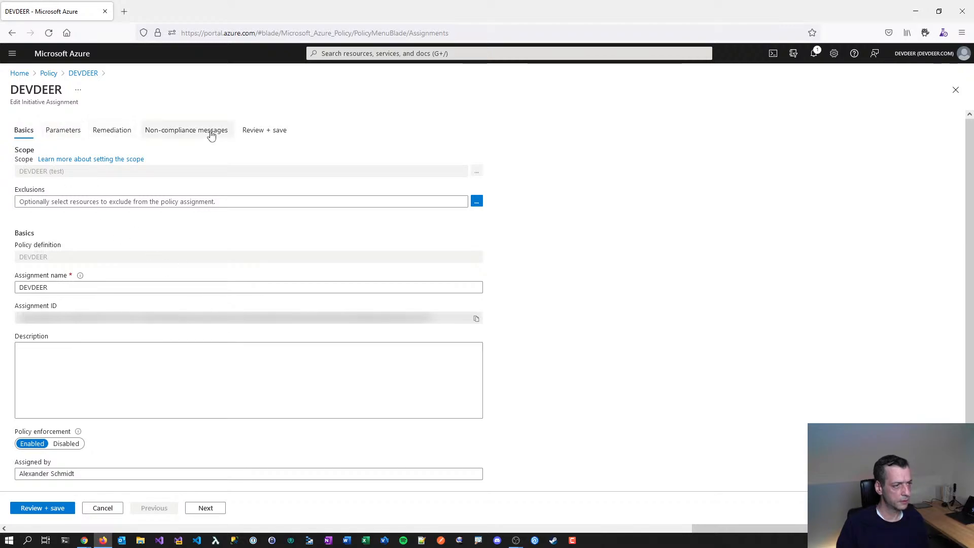
- Leave the assignment editor without changes and delete the DEVDEER policy assignment
click(48, 72)
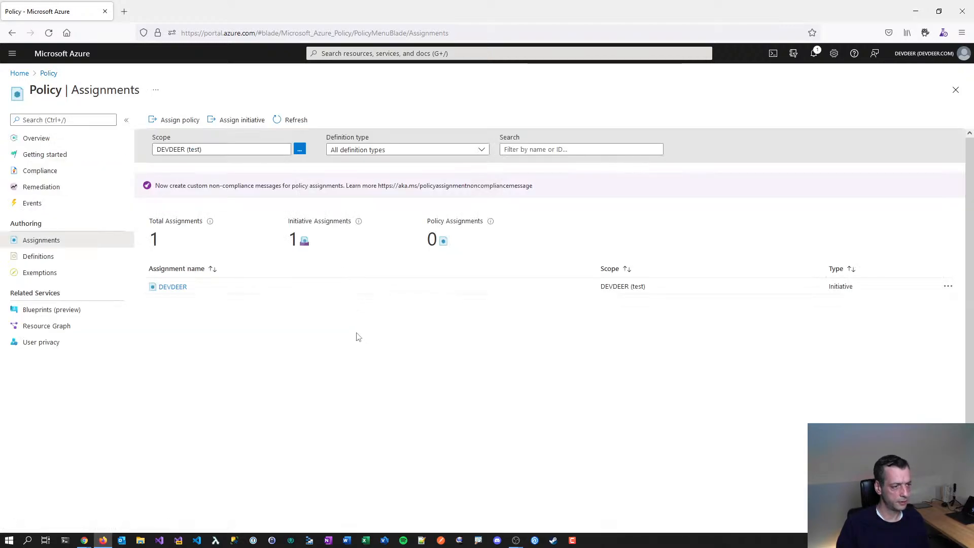
click(948, 286)
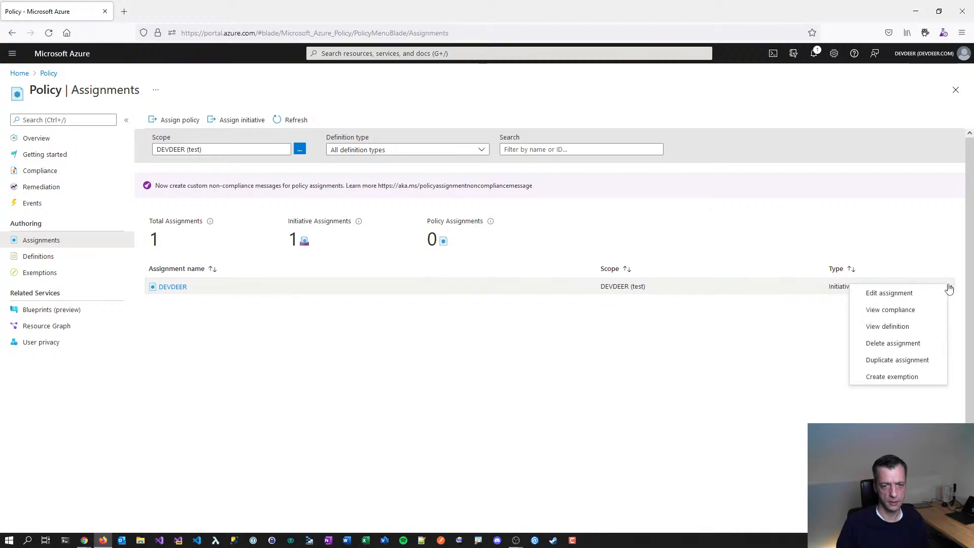
click(897, 344)
click(774, 343)
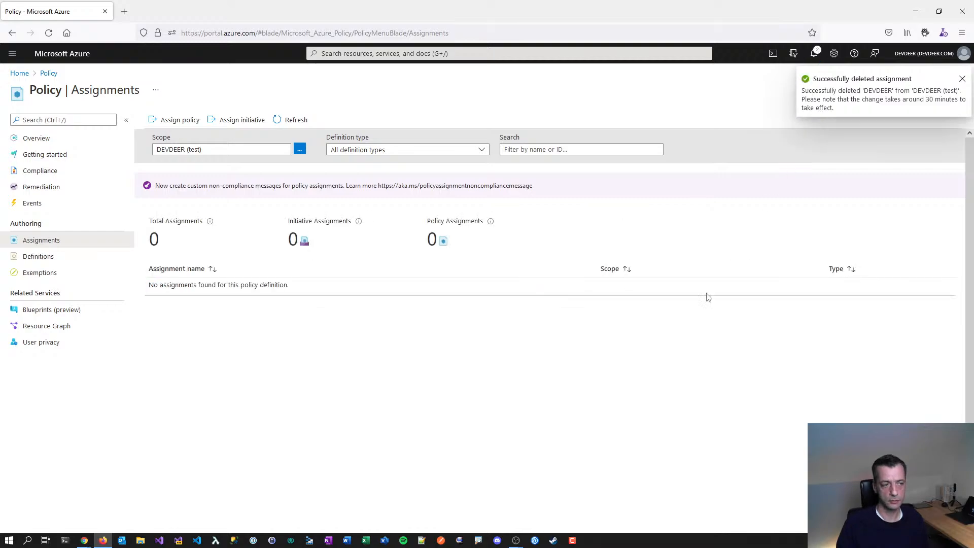
click(20, 73)
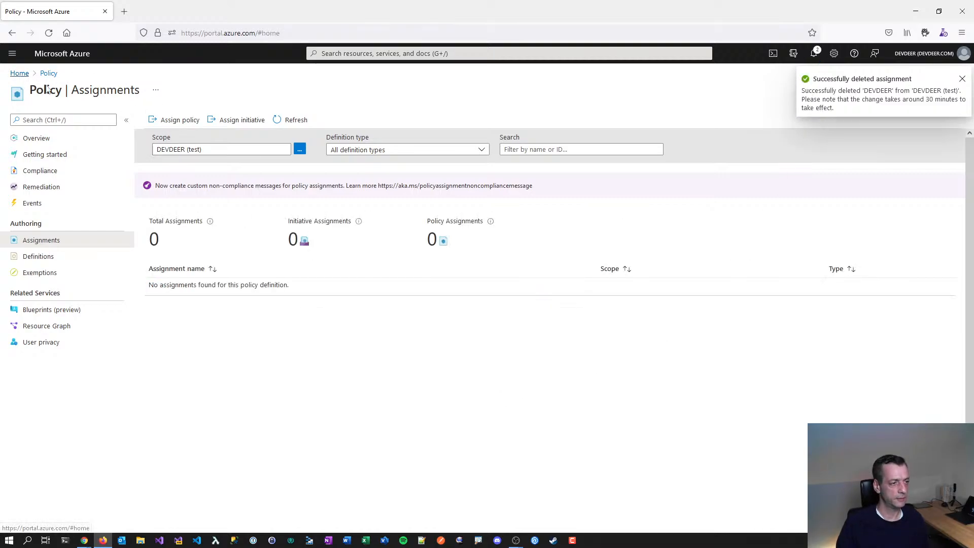
click(237, 127)
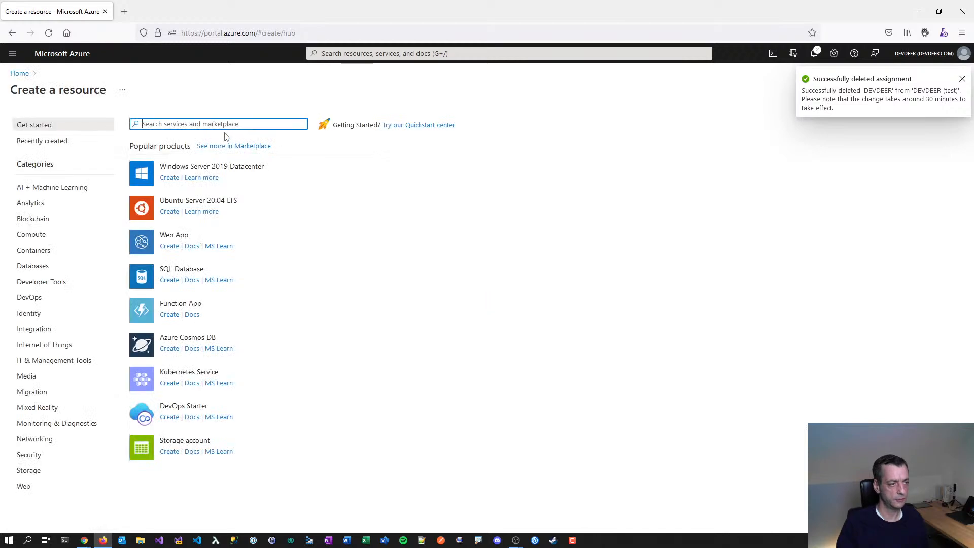
text(c)
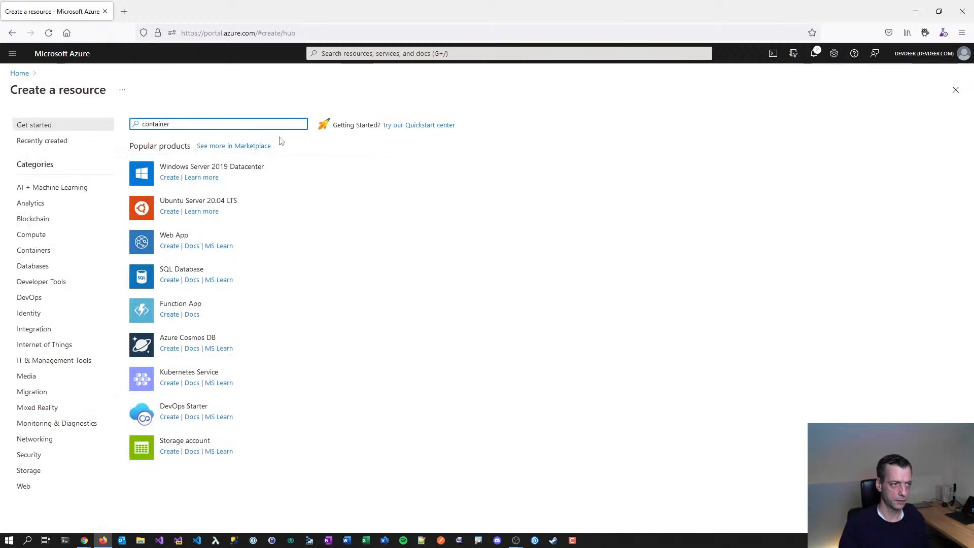
text(ontainer)
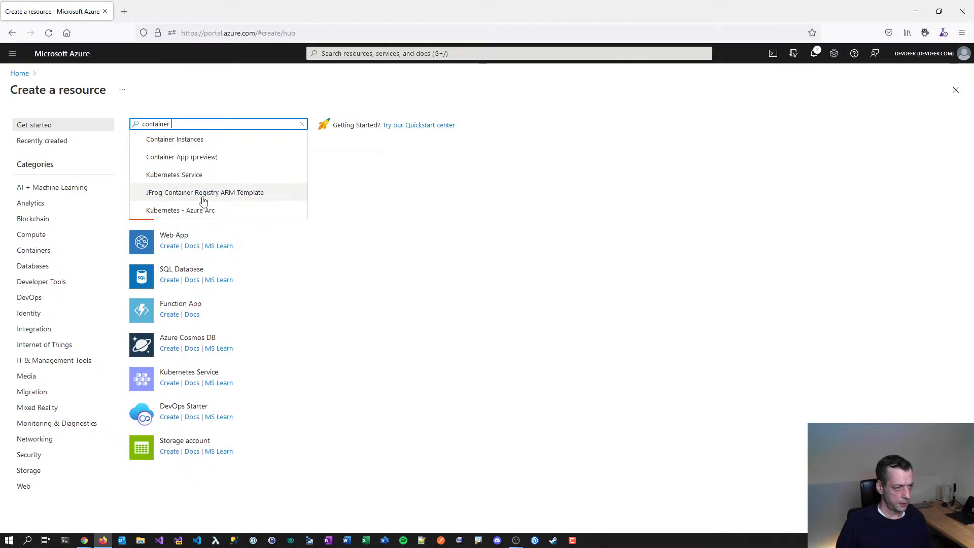
click(222, 156)
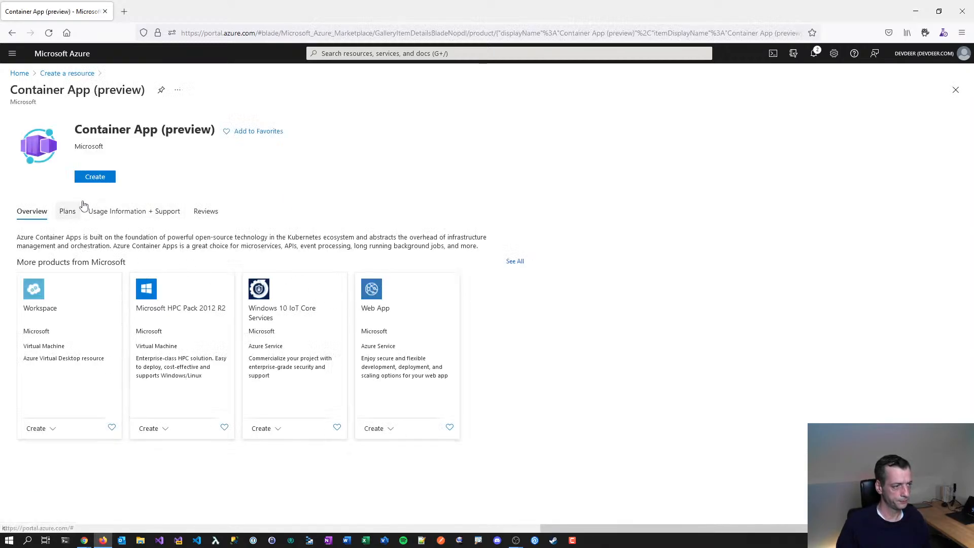
click(95, 177)
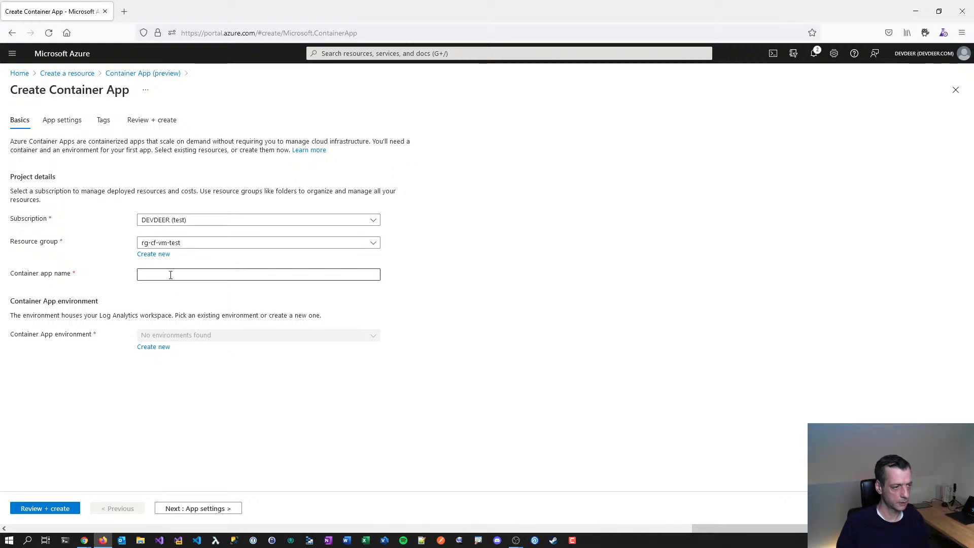
click(182, 243)
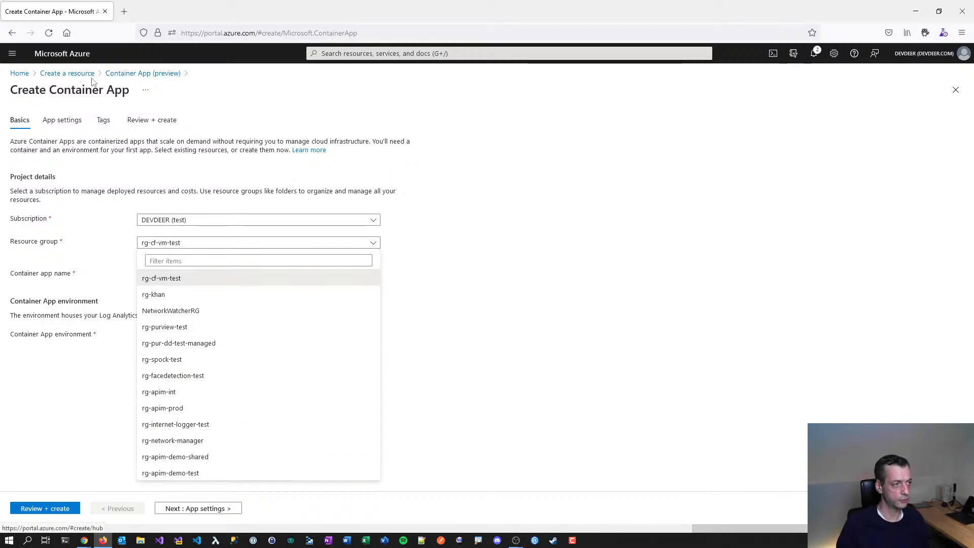
click(67, 73)
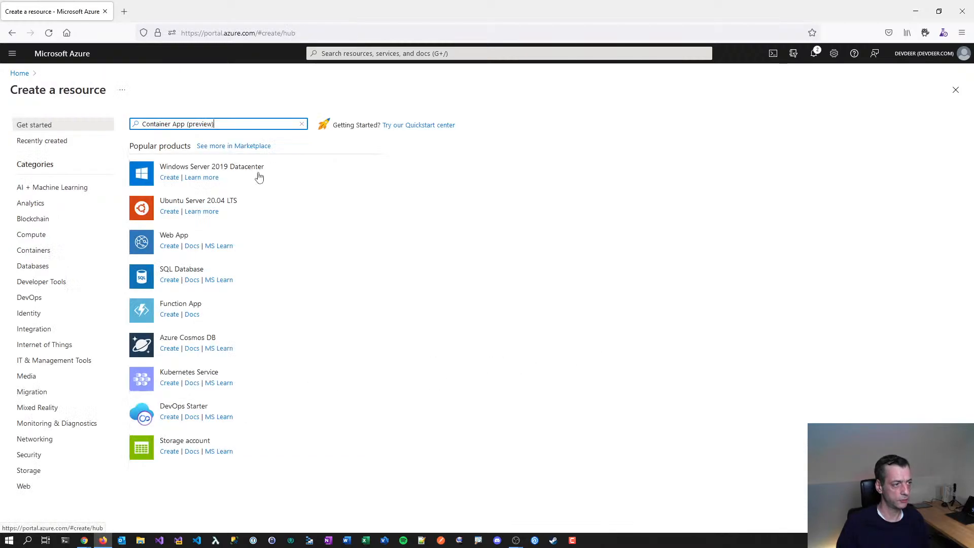
- Set up a new resource group named rg-container-app-test in the North Europe region under the DEVDEER (test) subscription
click(19, 73)
click(364, 119)
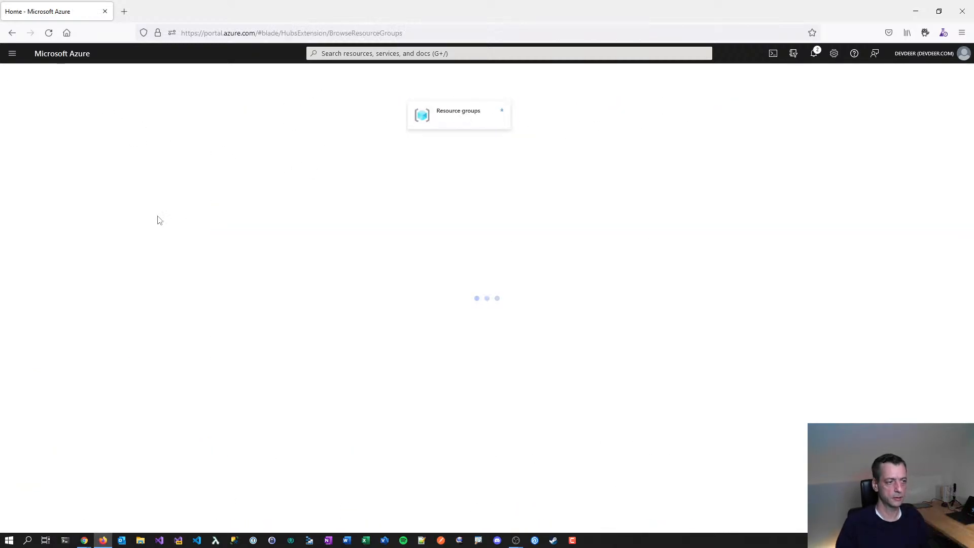
click(21, 120)
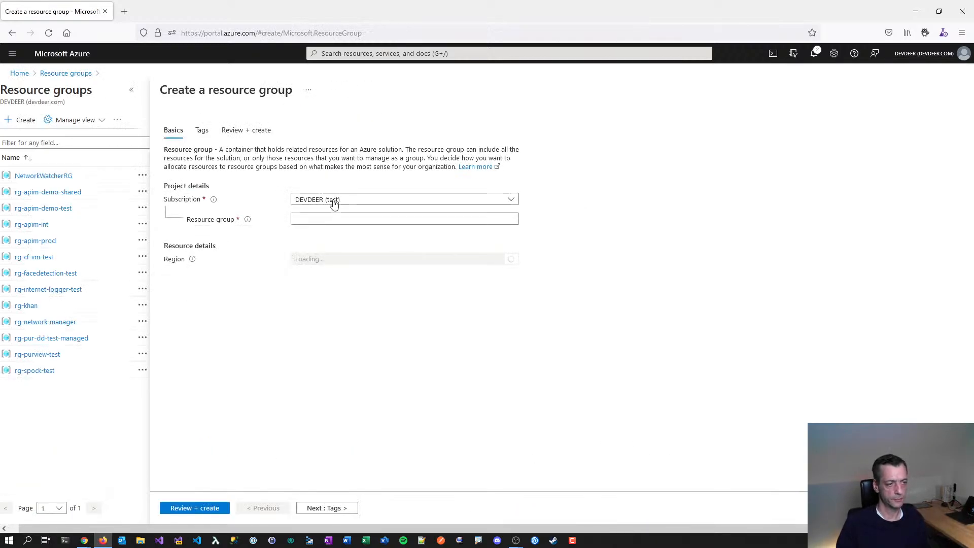
click(322, 221)
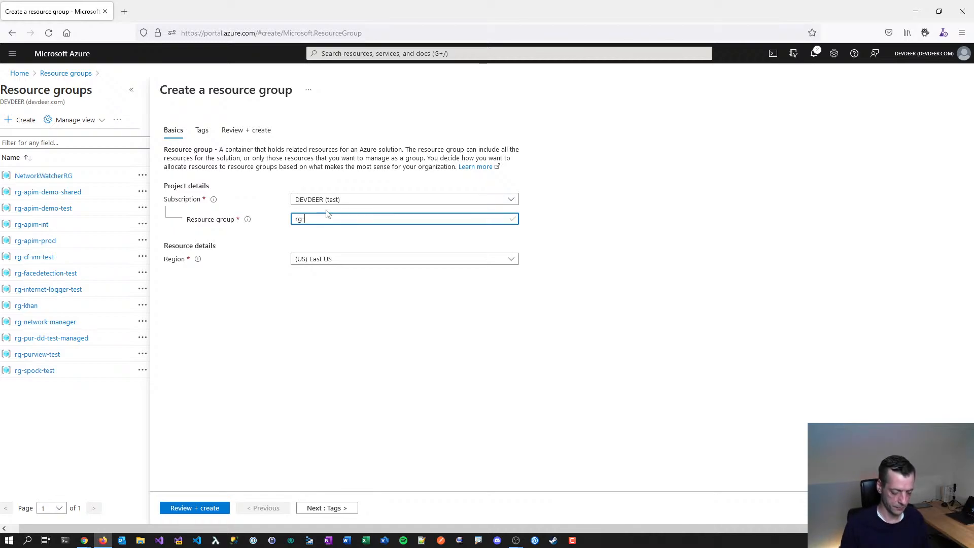
text(rg-container-app)
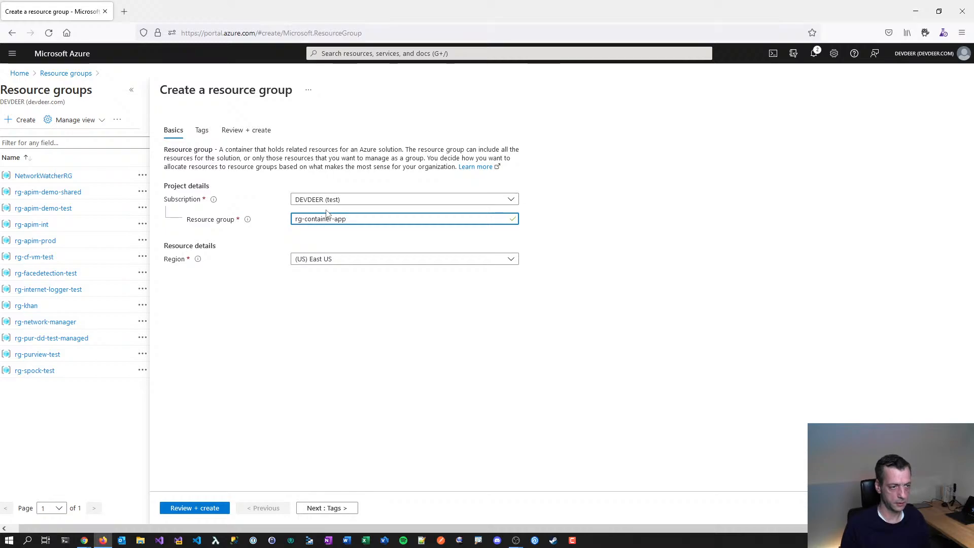
text(-test)
click(348, 260)
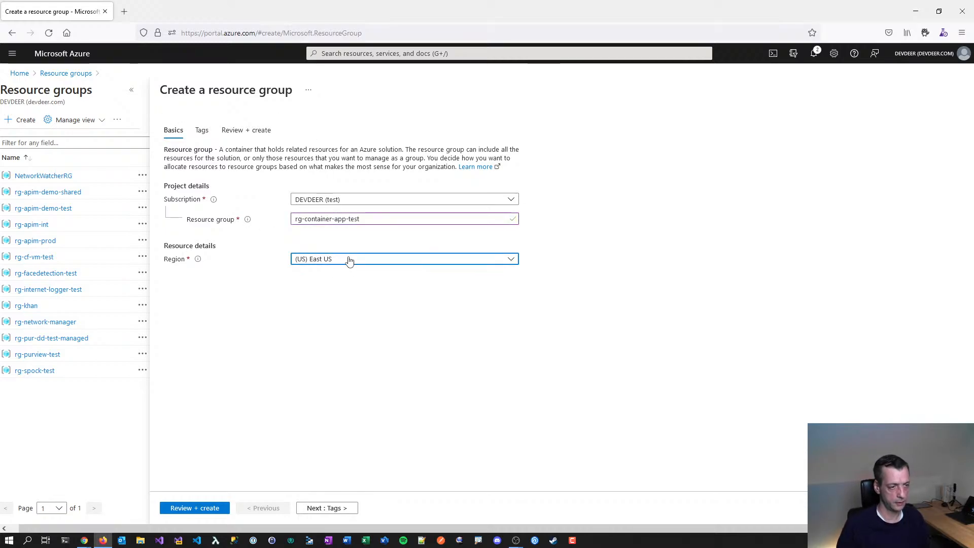
text(north)
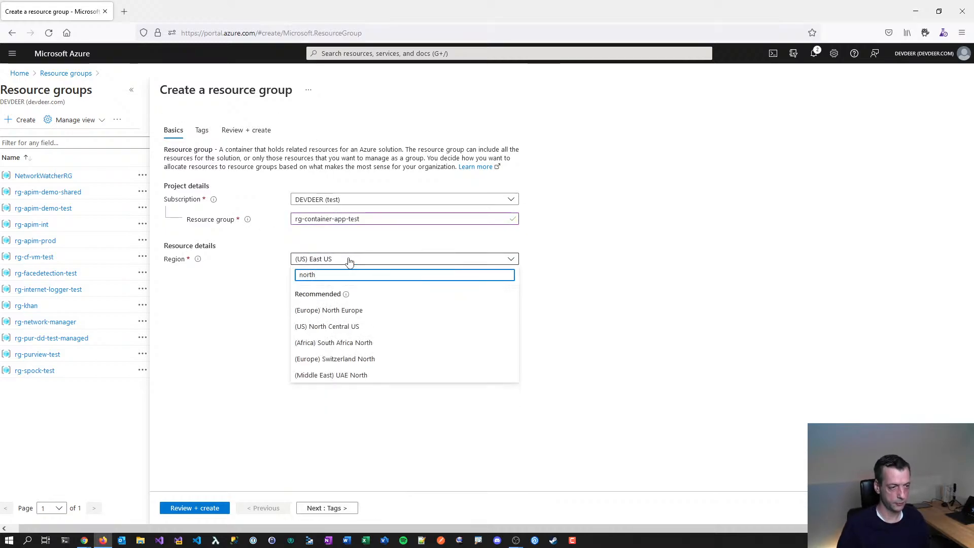
click(355, 310)
- Try to create rg-container-app-test in North Europe without any tags
click(328, 508)
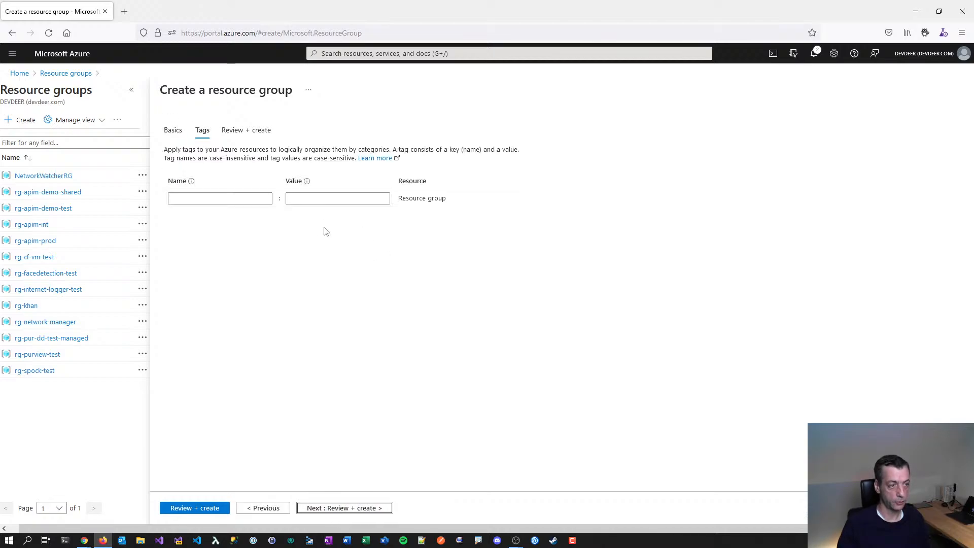
click(231, 198)
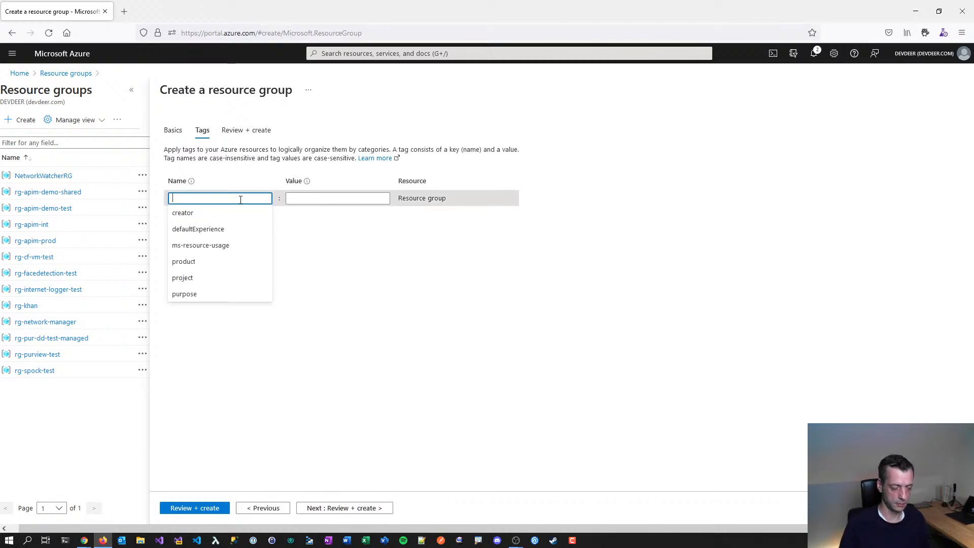
click(331, 509)
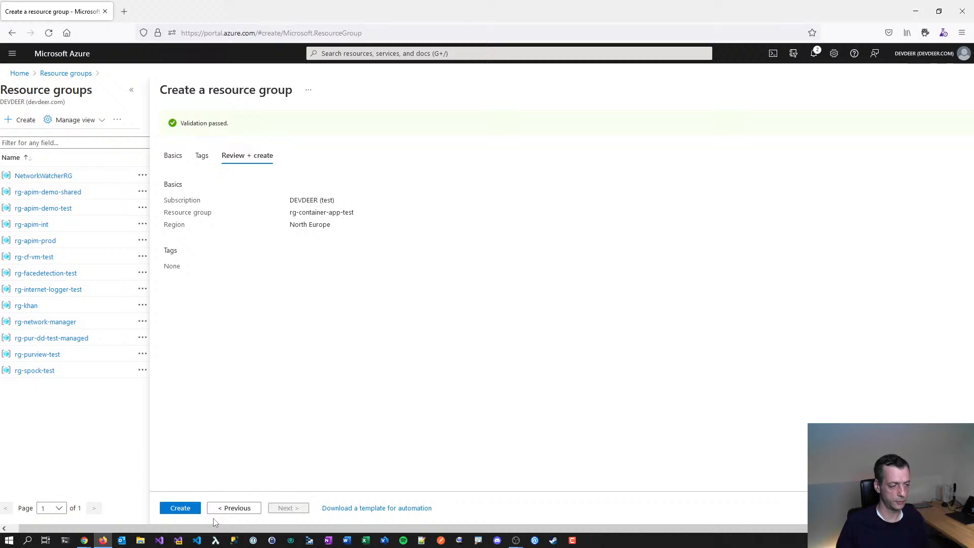
click(182, 508)
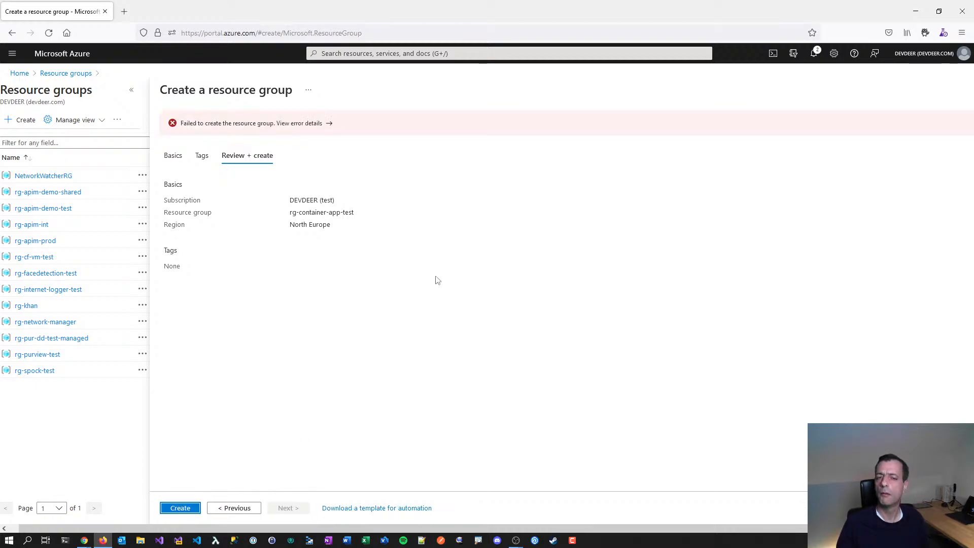
- Examine the summary and raw error of the resource group creation for the policies involved
click(282, 123)
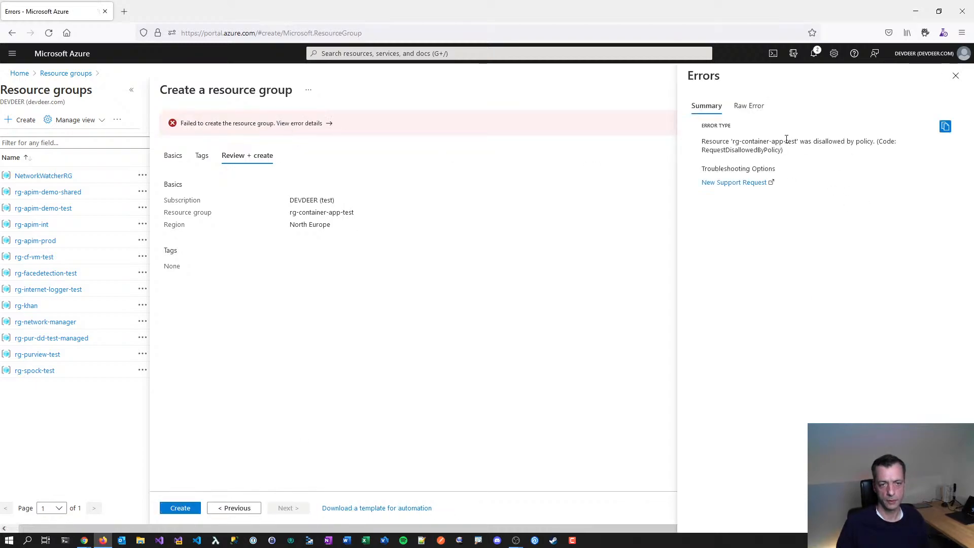
drag(774, 142, 890, 153)
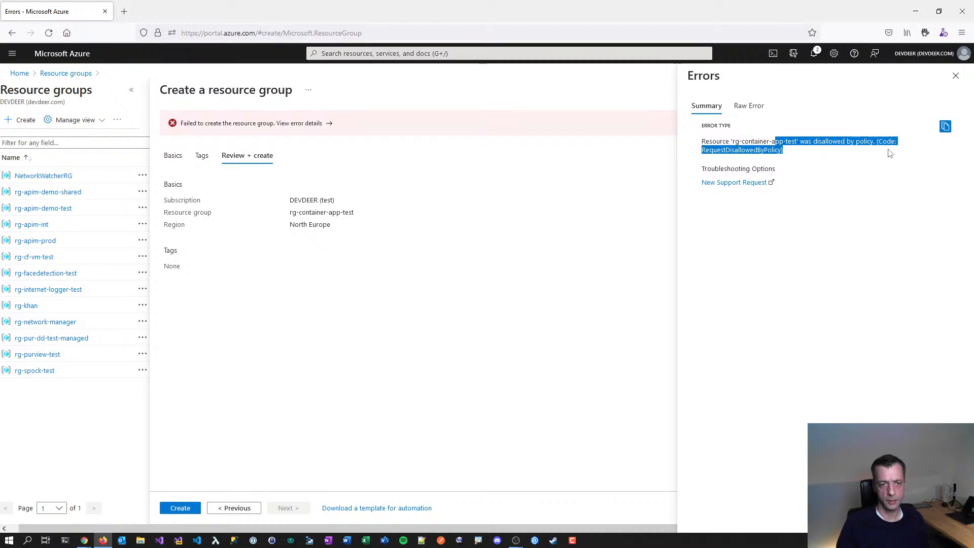
right_click(785, 153)
click(802, 163)
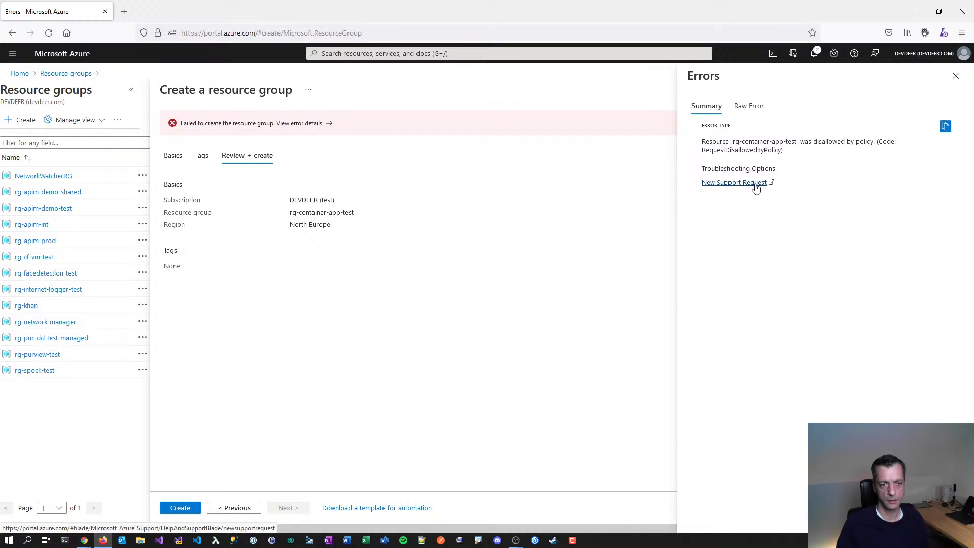
click(748, 106)
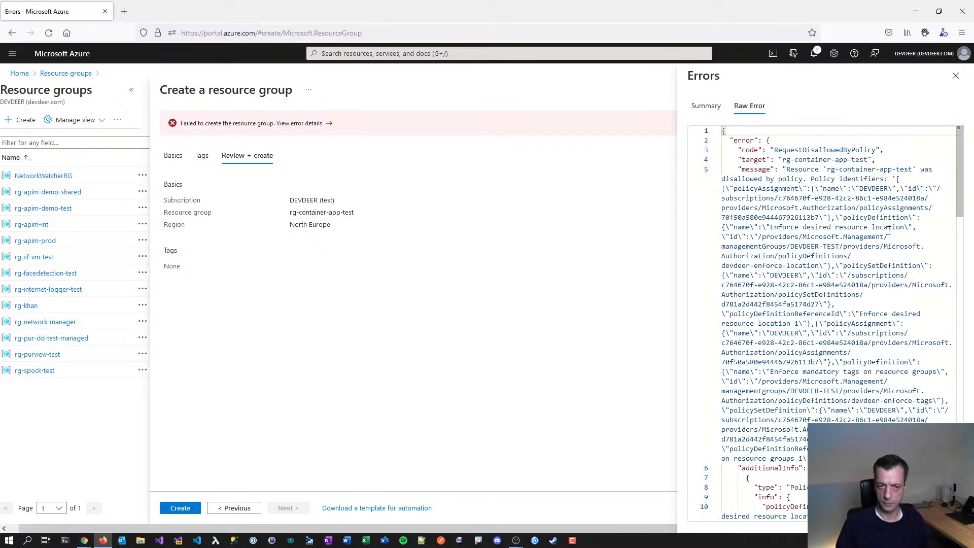
scroll(888, 230, down, 1)
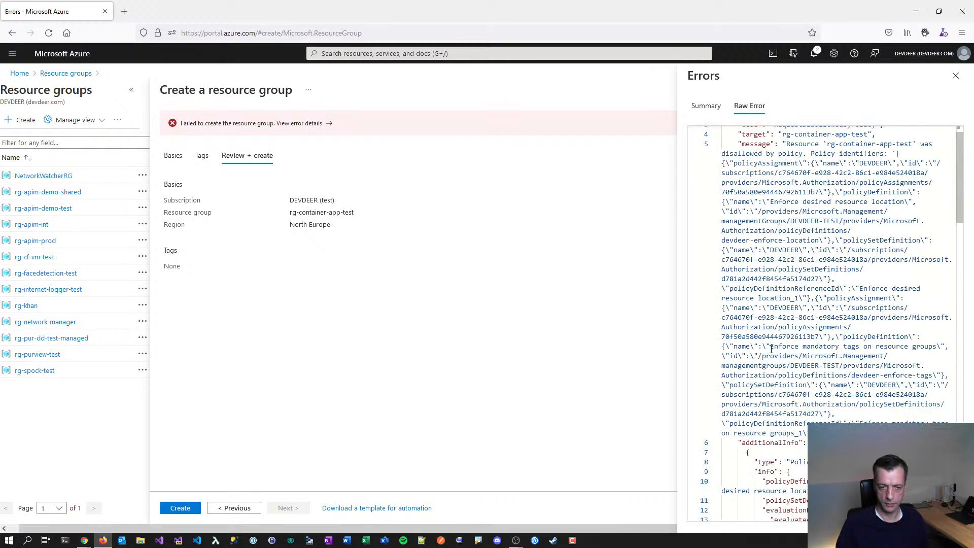
drag(759, 349, 922, 338)
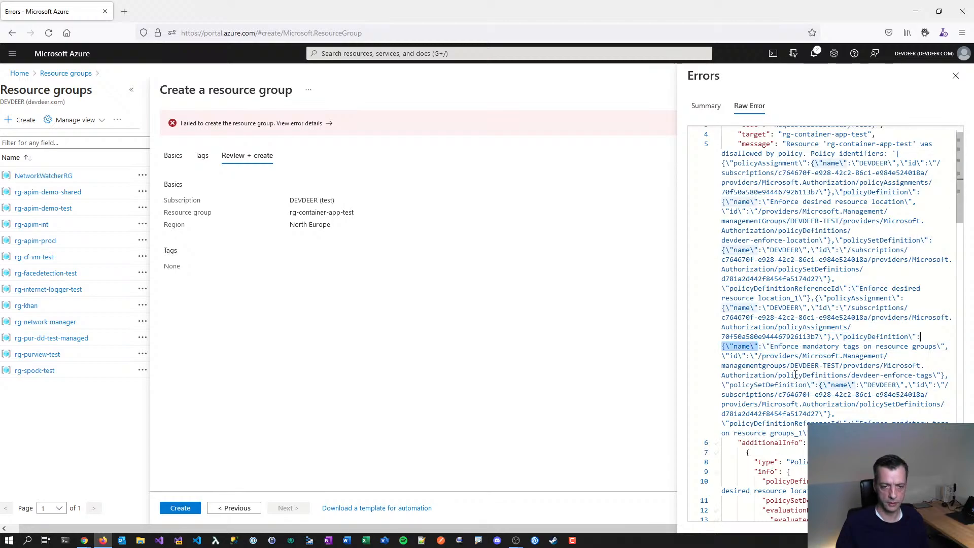
drag(774, 356, 878, 356)
- Add the tag purpose with the value demo to the new resource group
click(202, 156)
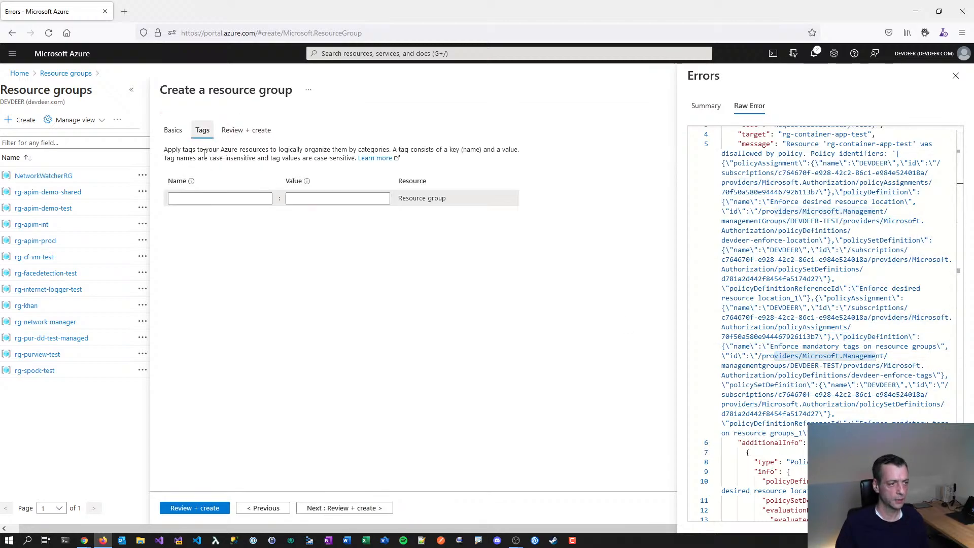
click(197, 199)
text(pu)
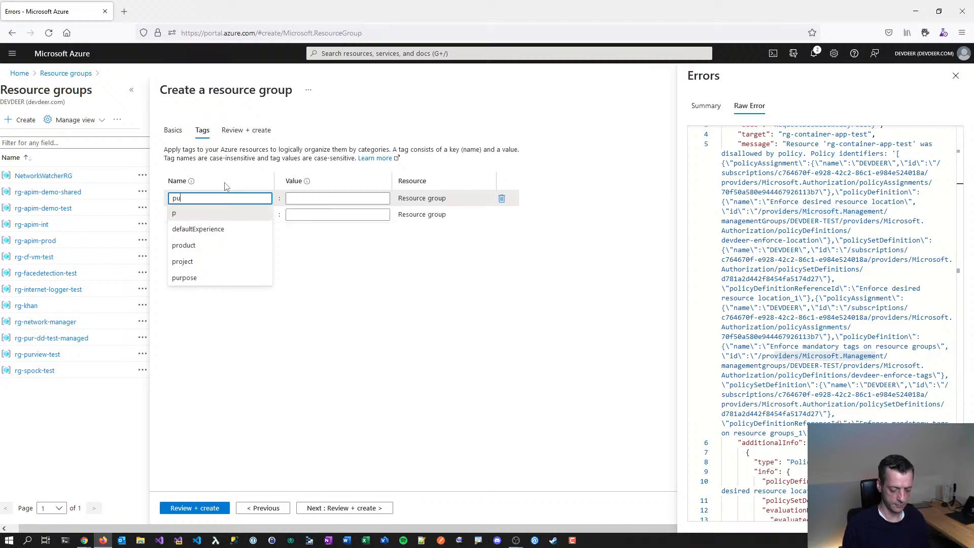
text(rpoise)
key(Tab)
key(shift+Tab)
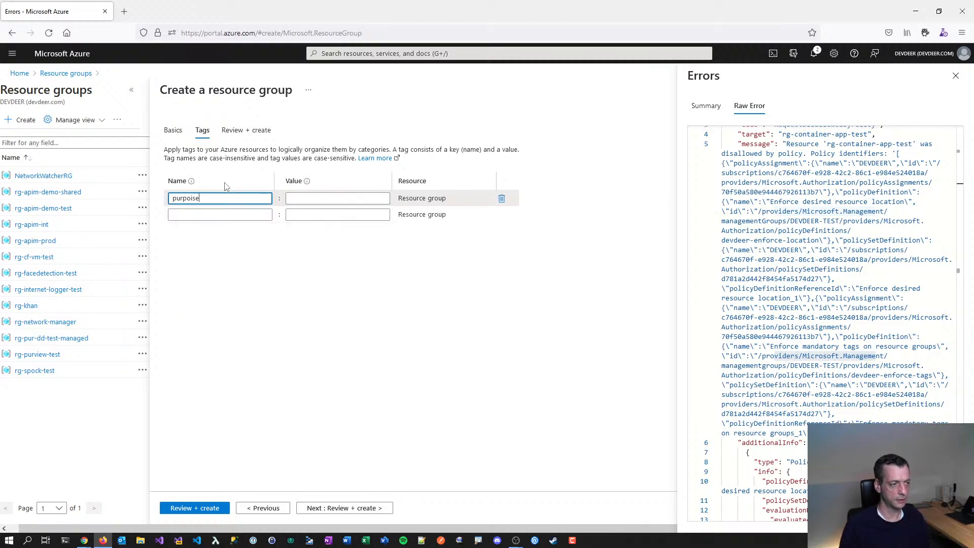
text(e)
key(Tab)
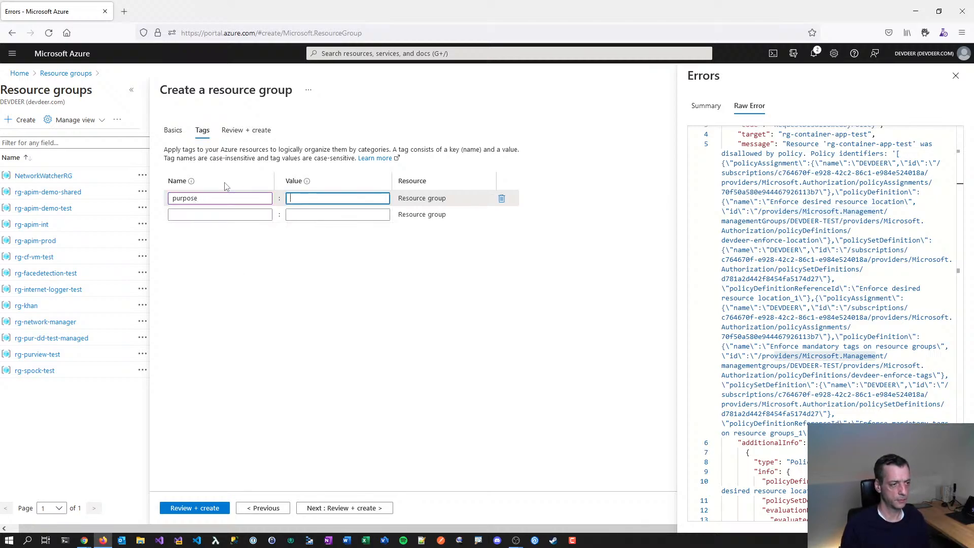
text(demo)
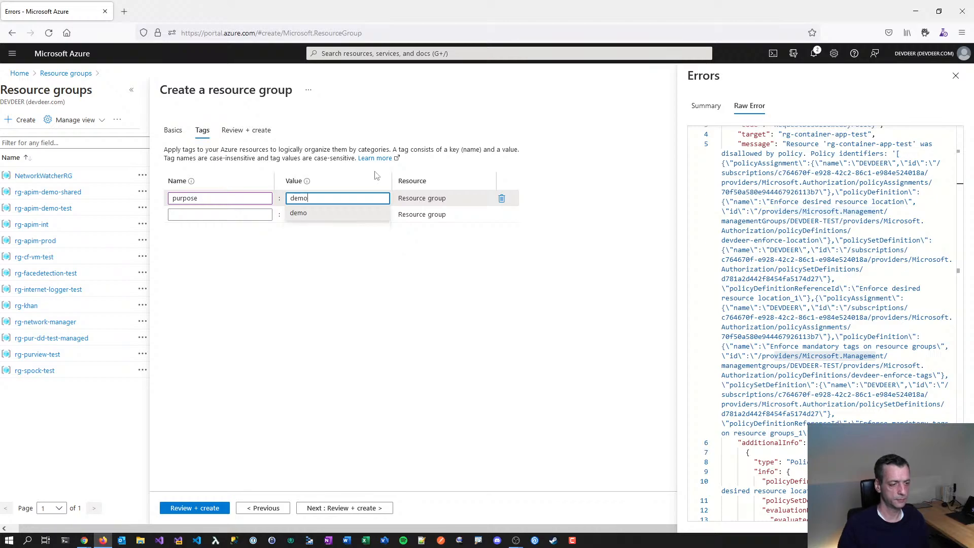
- Create the tagged resource group rg-container-app-test and open its overview
click(388, 510)
click(177, 515)
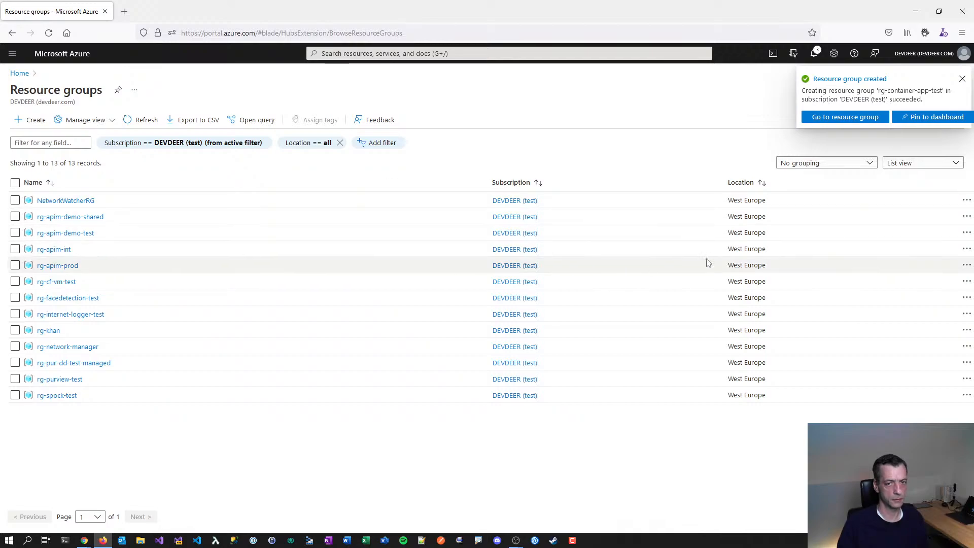
click(845, 117)
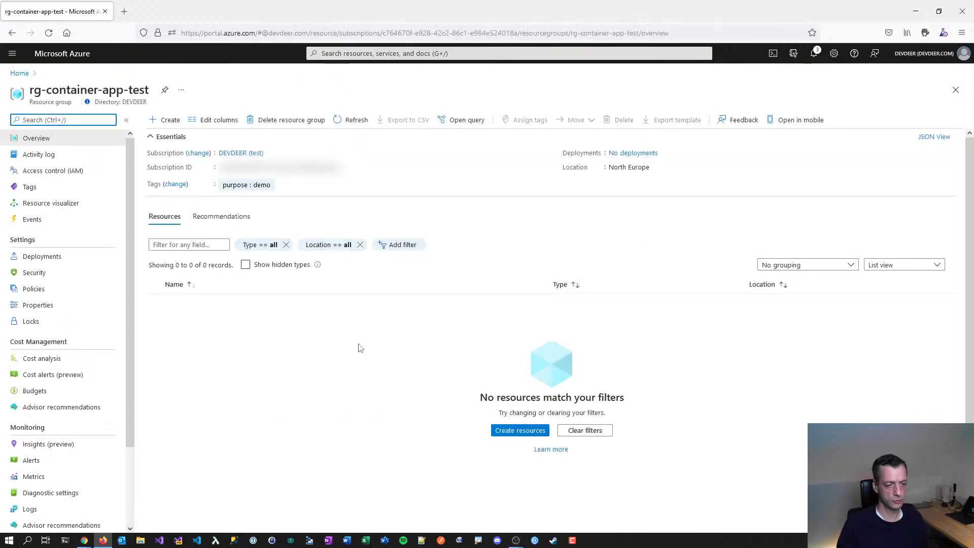
click(358, 345)
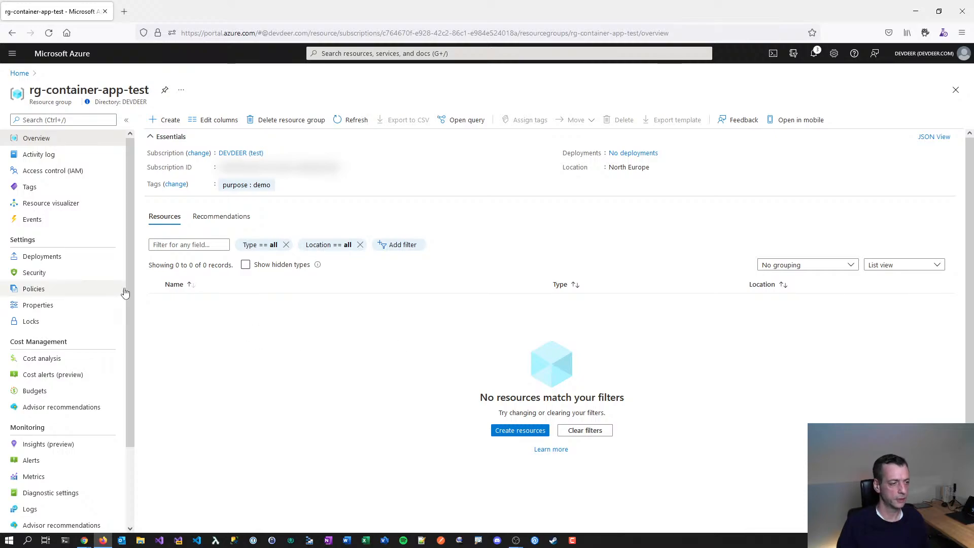
- Search the marketplace for container and start creating a Container App (preview) from the resource group
click(165, 122)
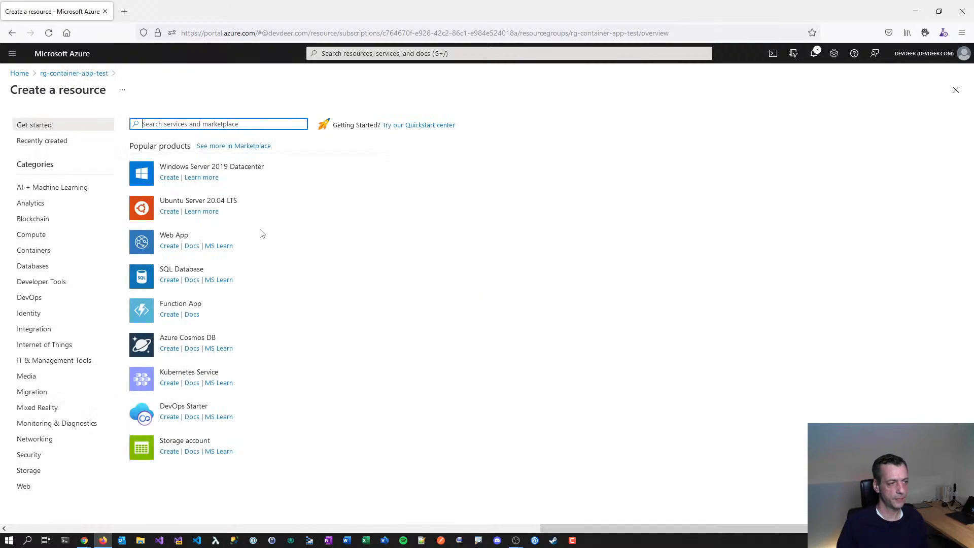
text(cont)
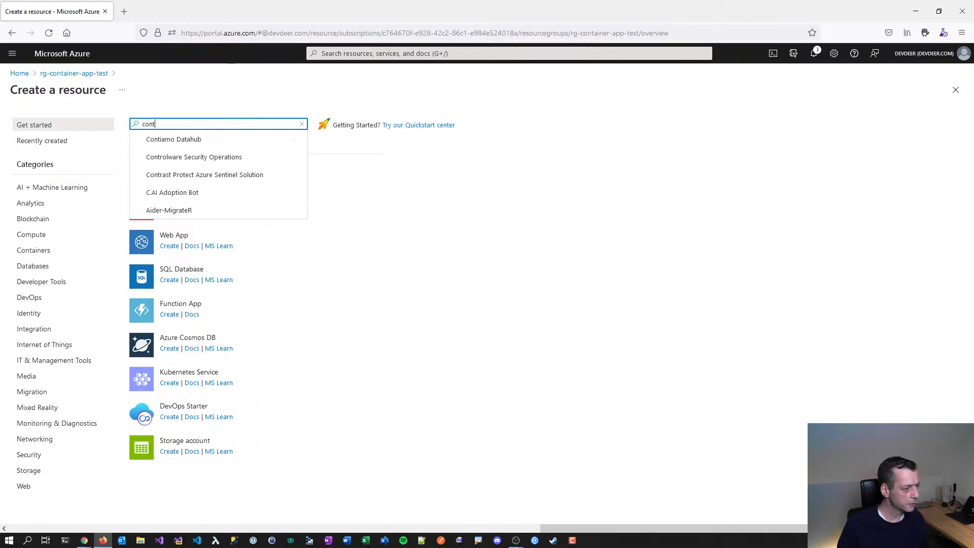
key(alt+Tab)
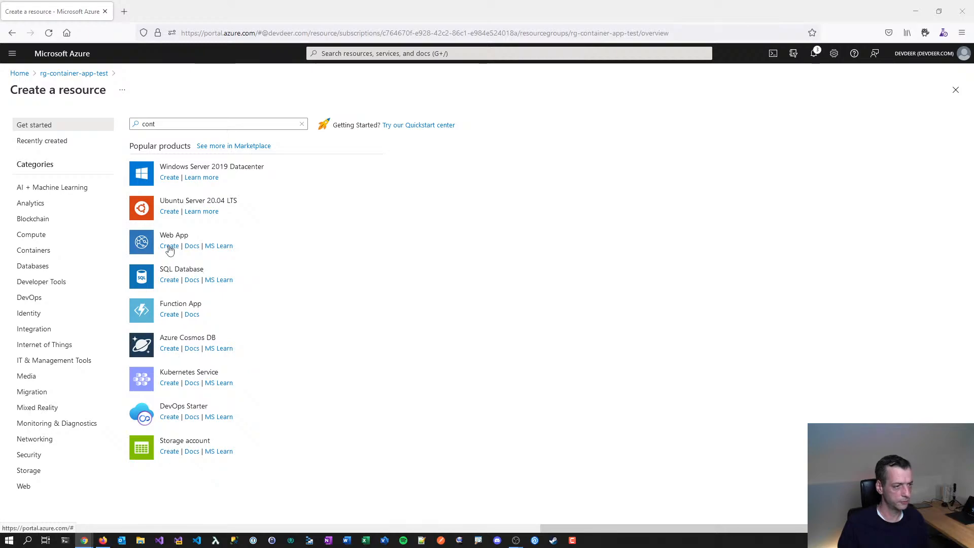
click(178, 123)
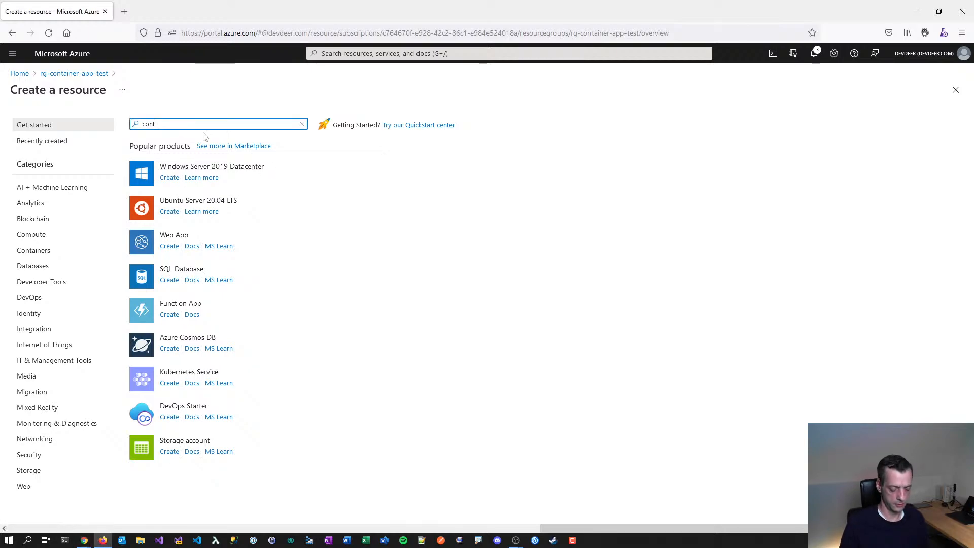
text(ainer)
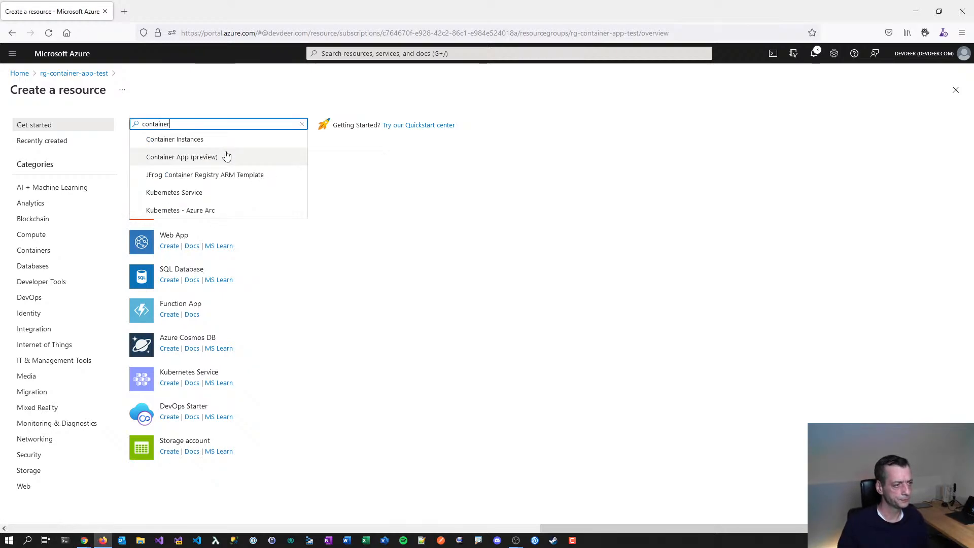
click(227, 157)
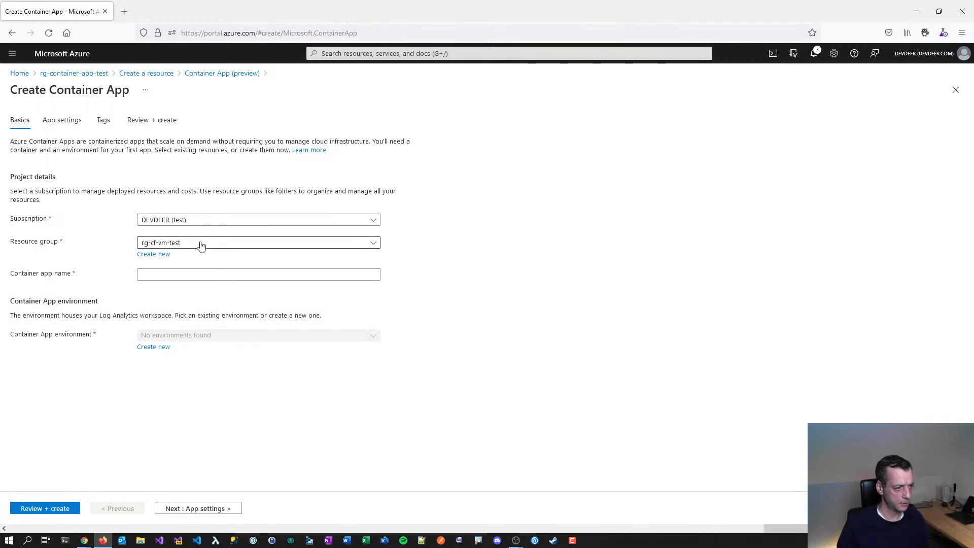
- Assign the container app to the resource group rg-container-app-test and name it capp-demo
click(203, 243)
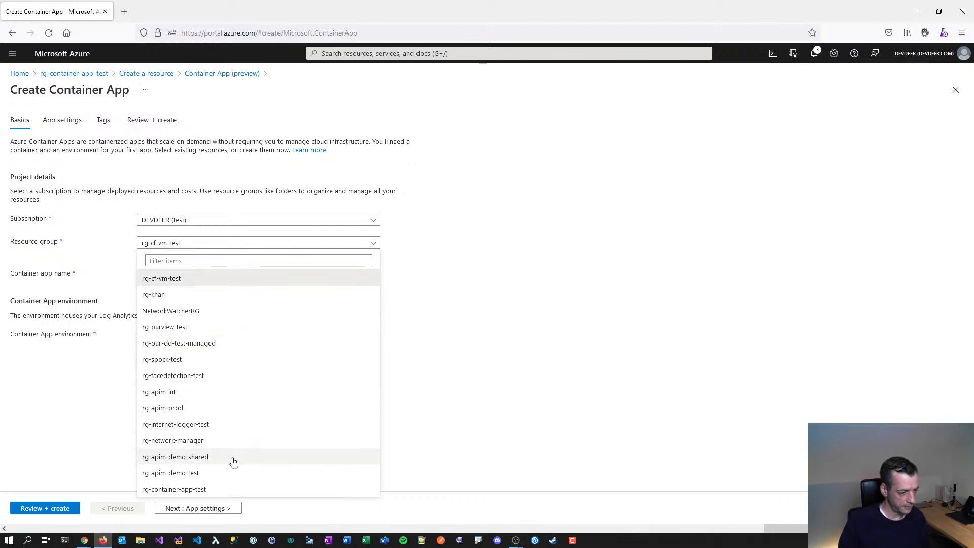
right_click(223, 489)
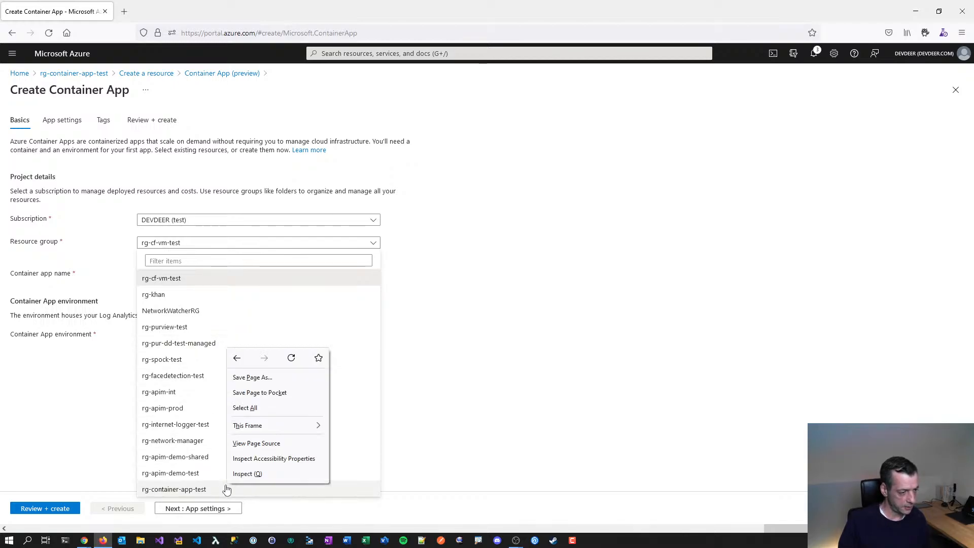
click(213, 489)
click(164, 270)
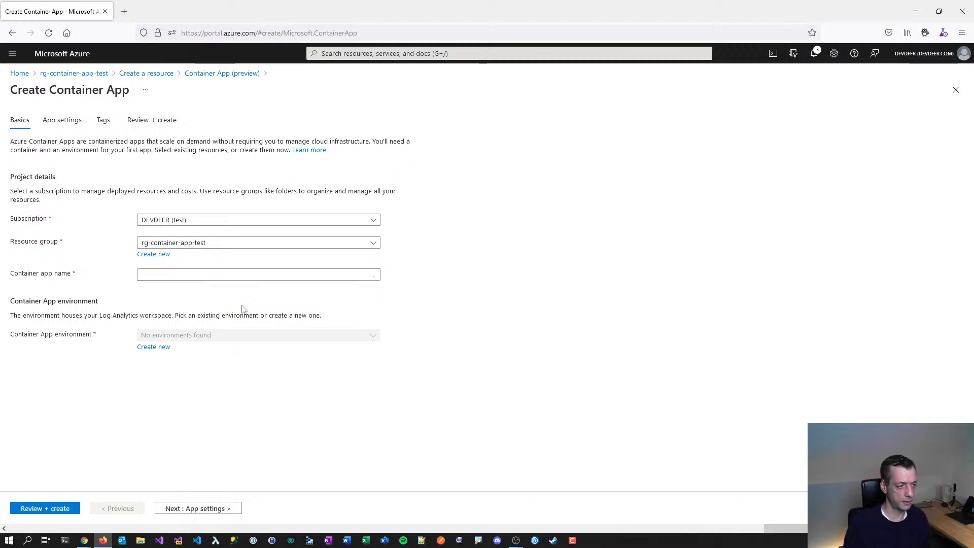
click(159, 277)
text(capp)
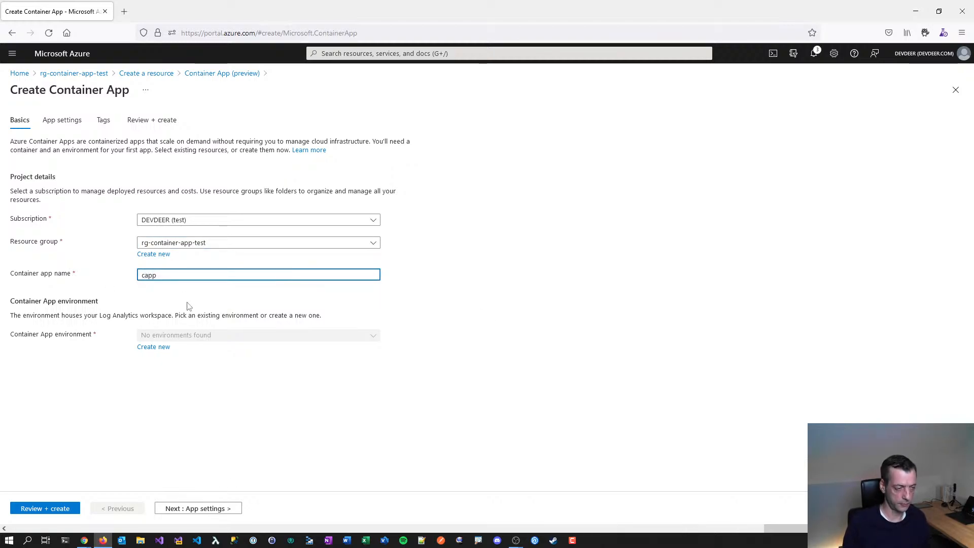
text(-demo)
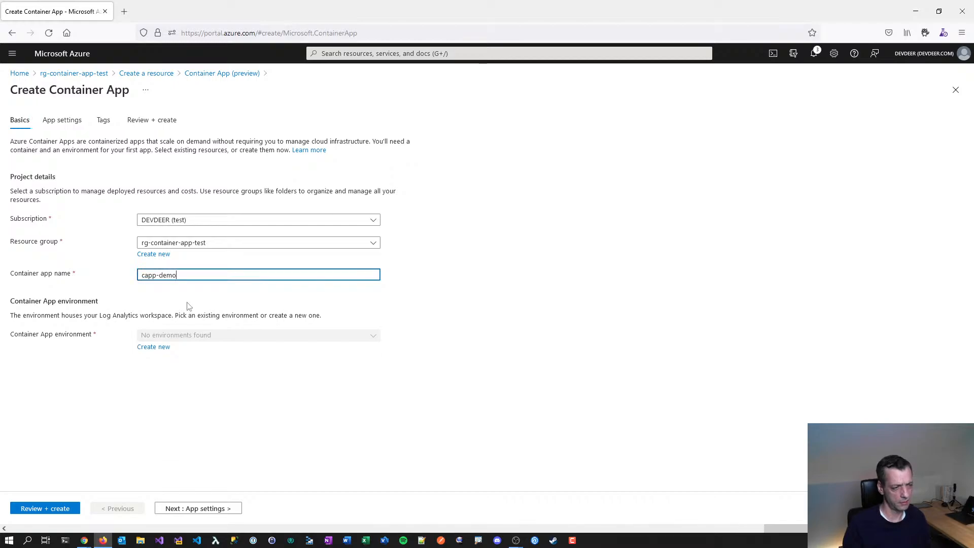
- Define a new Container App environment named cenv-demo in North Europe and try to create it
click(155, 348)
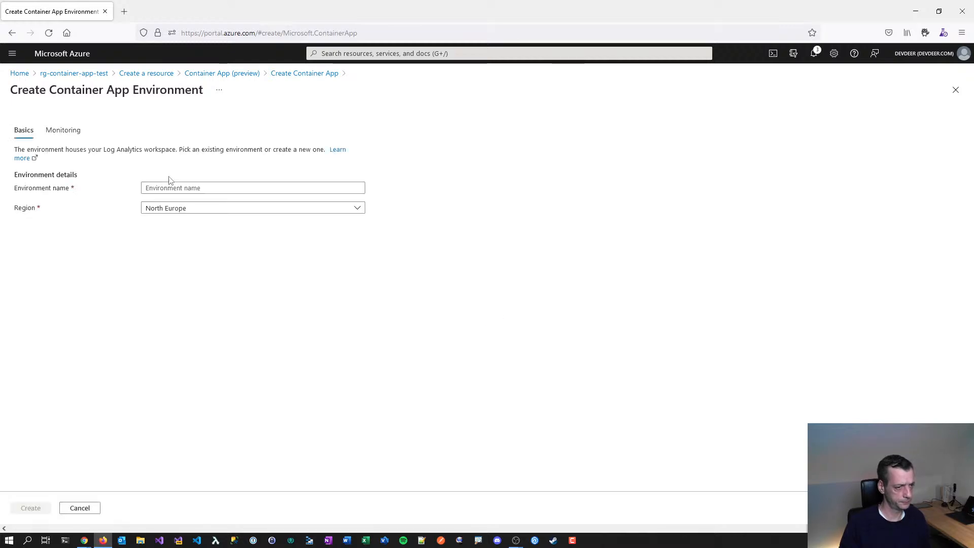
click(170, 188)
text(cenv-demo)
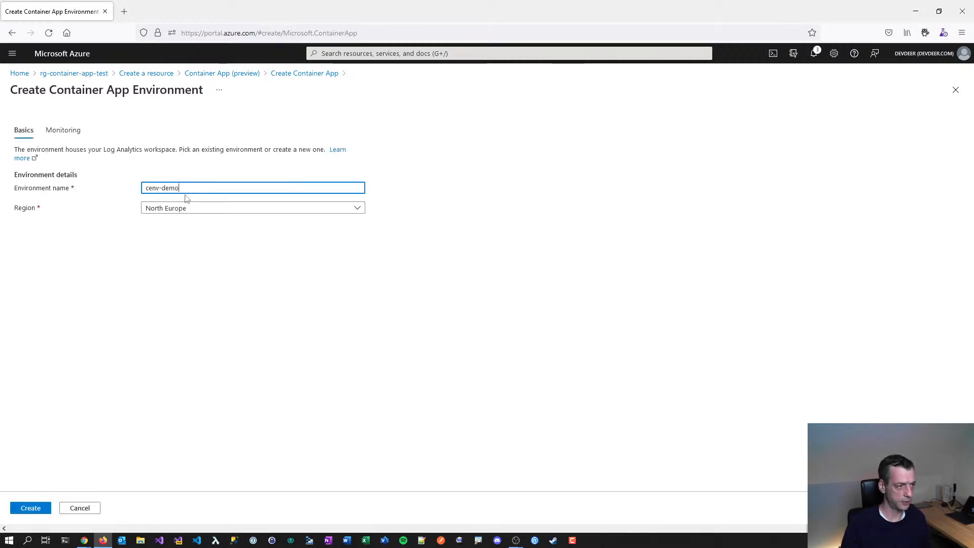
click(233, 209)
click(233, 210)
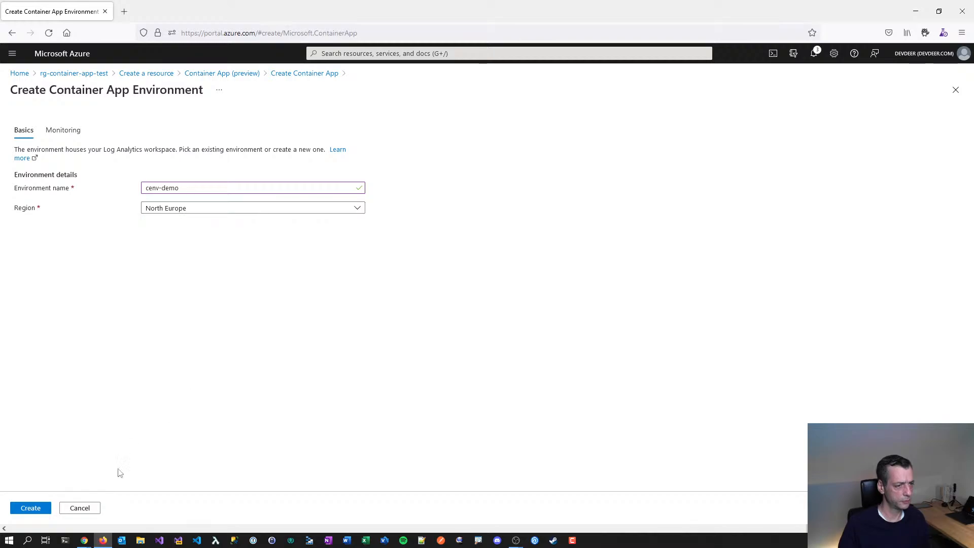
click(44, 513)
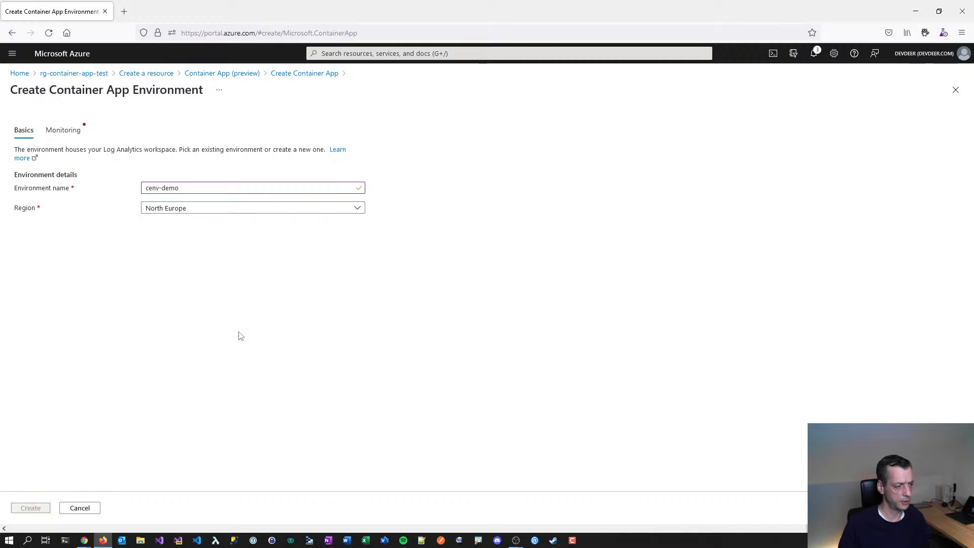
- Add a new Log Analytics workspace named lapp-capp to the environment's monitoring settings and create the environment
click(78, 133)
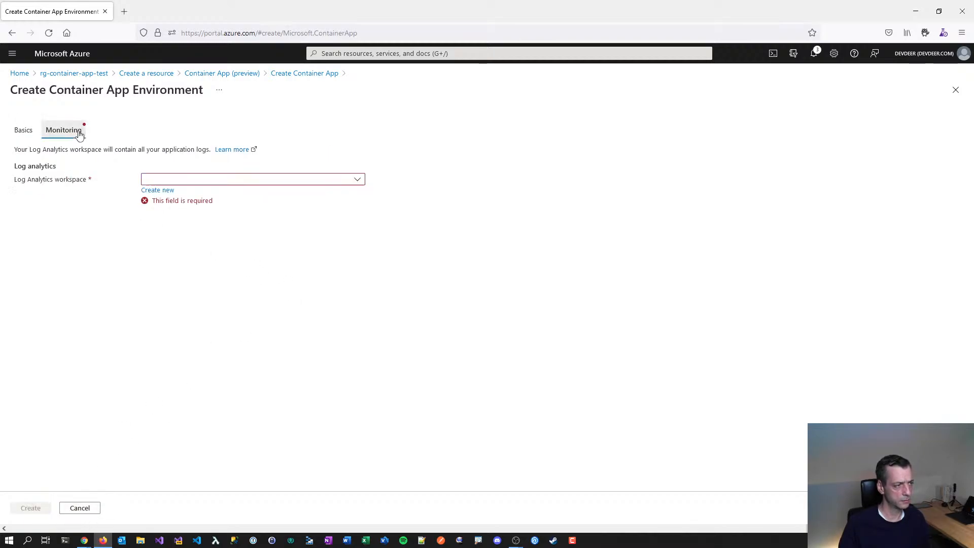
click(177, 180)
click(163, 235)
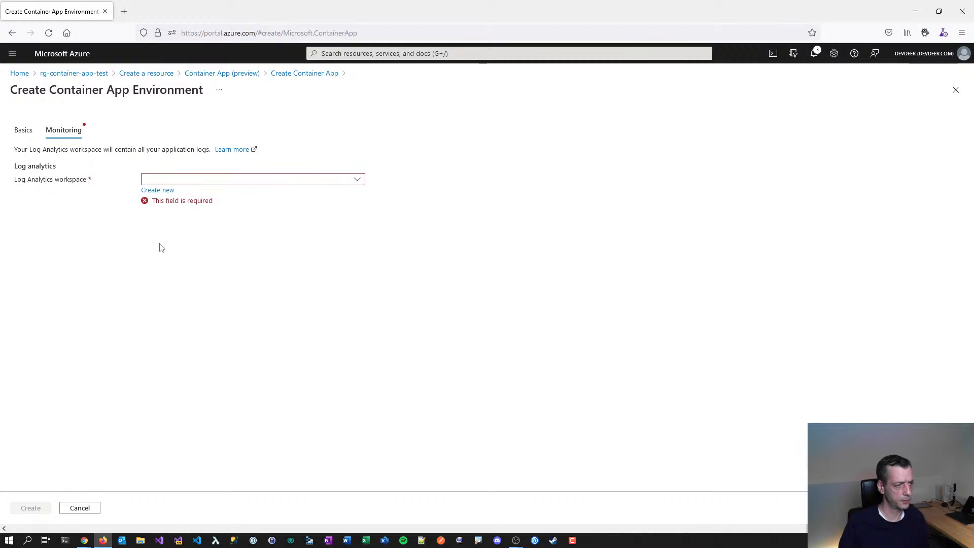
click(157, 191)
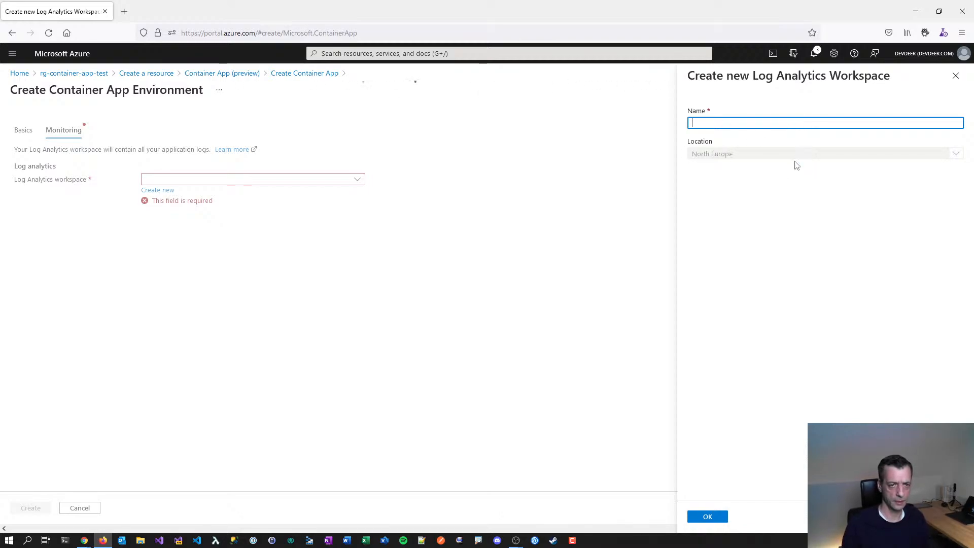
text(l)
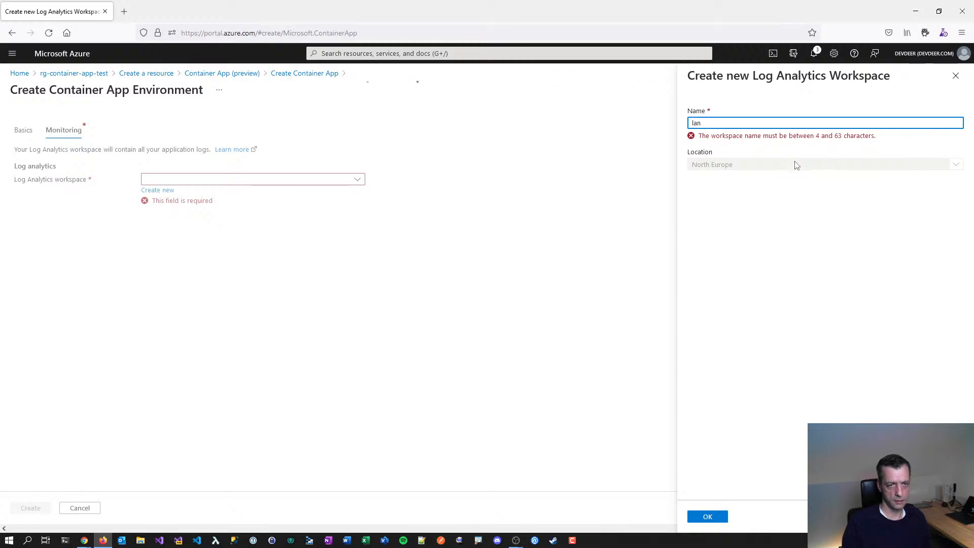
text(app)
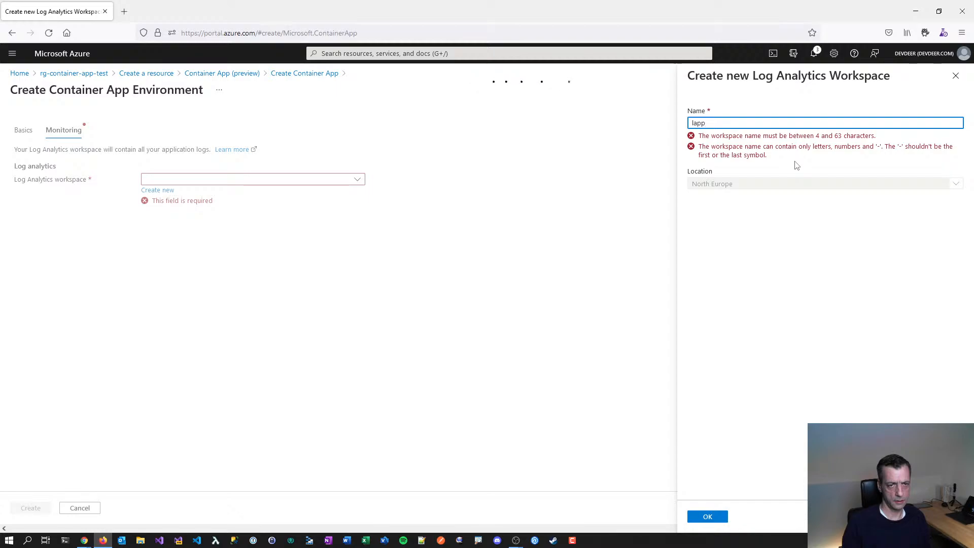
text(-capp)
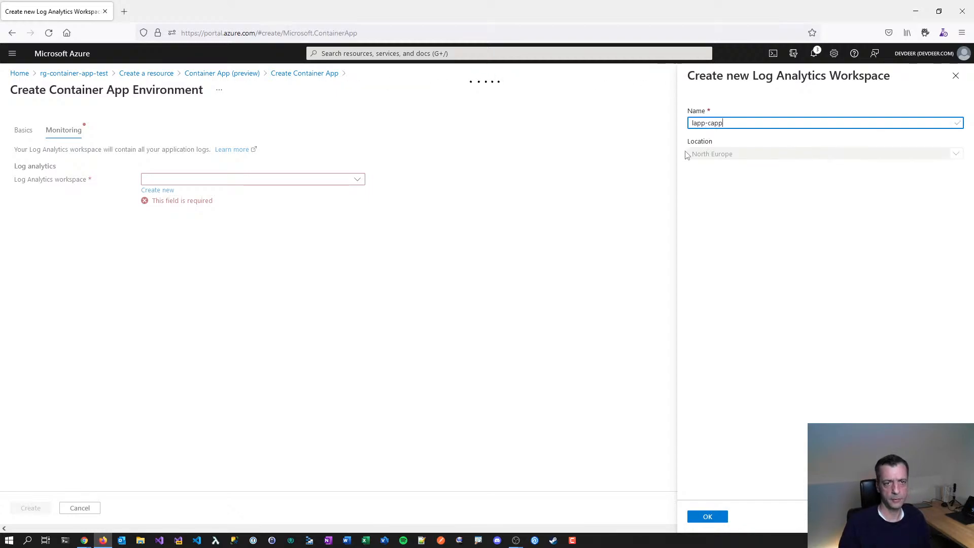
click(716, 514)
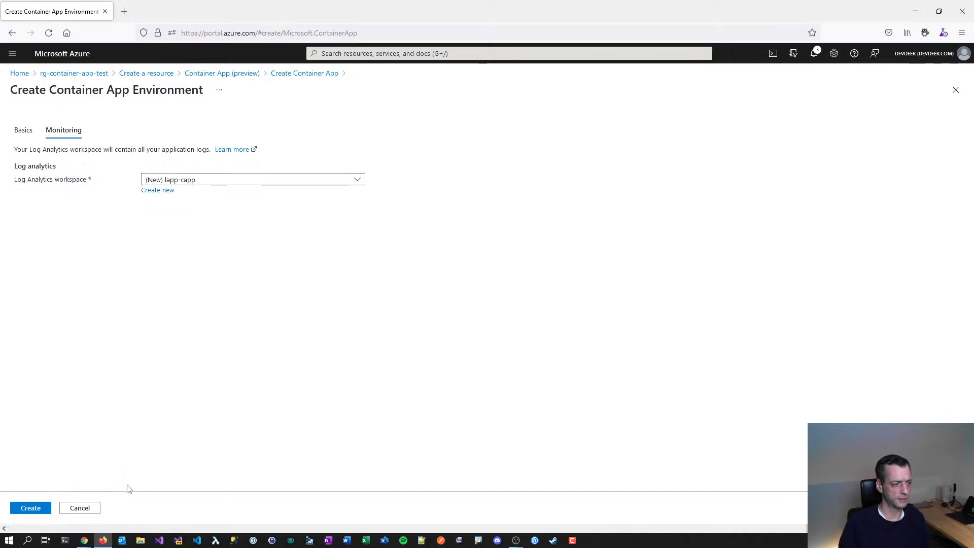
click(33, 512)
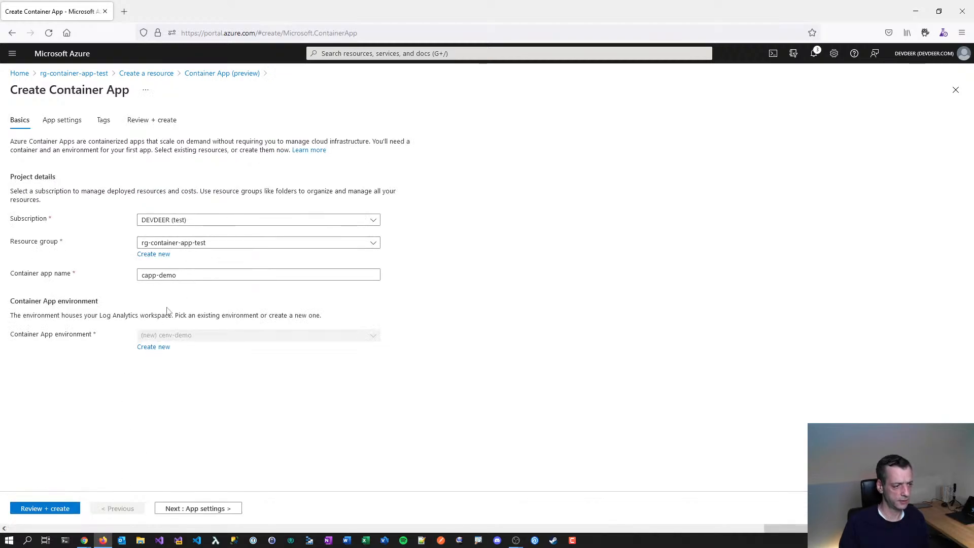
- Review and deploy the container app, wait for the deployment, and open the deployed resource
click(45, 508)
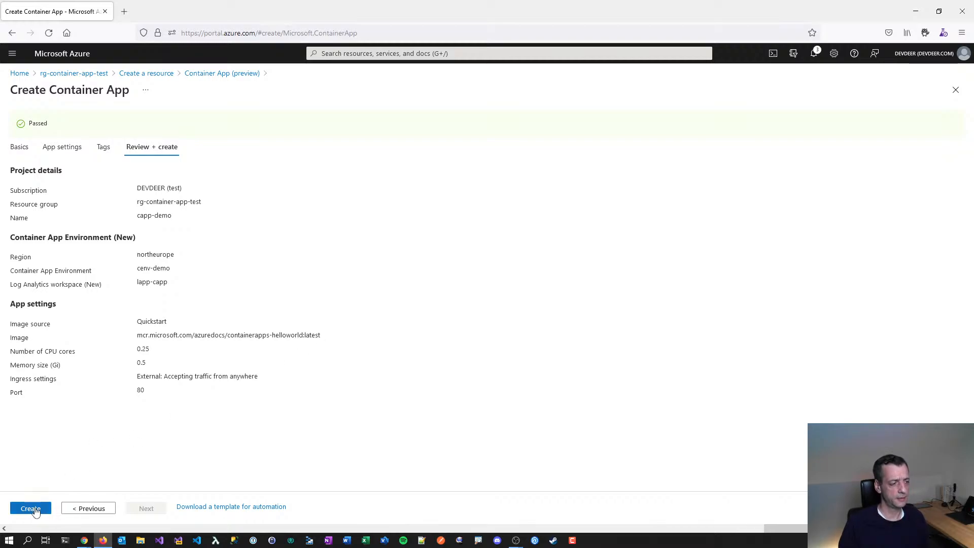
click(31, 508)
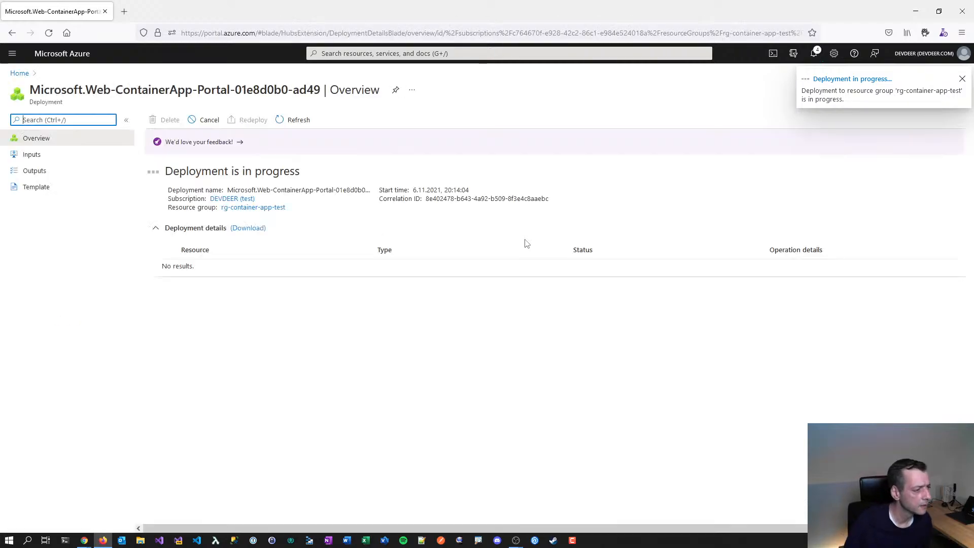
key(alt+Tab)
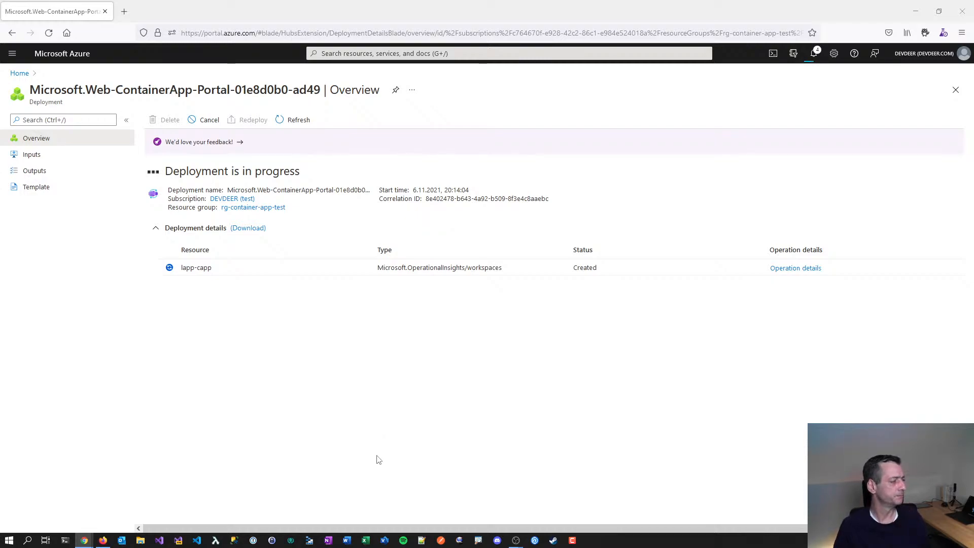
click(410, 407)
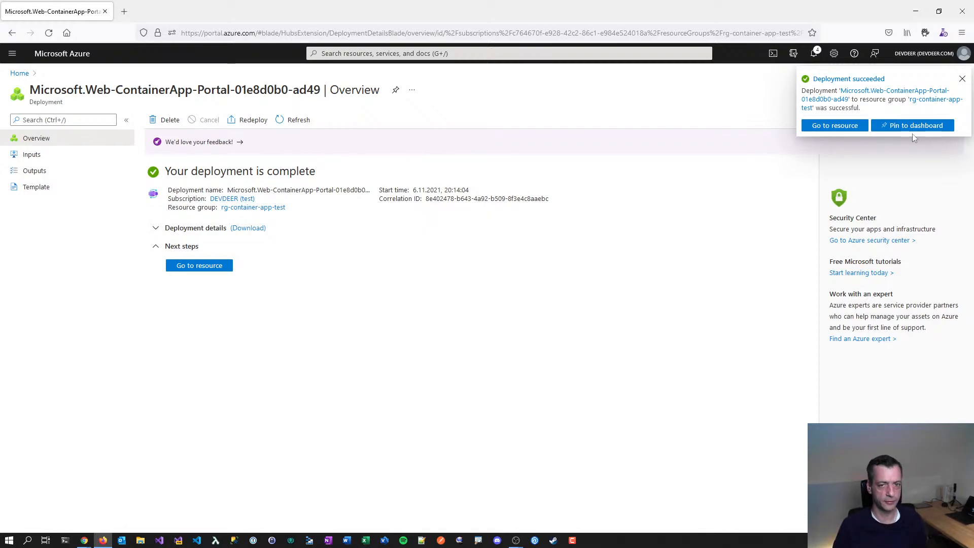
click(838, 127)
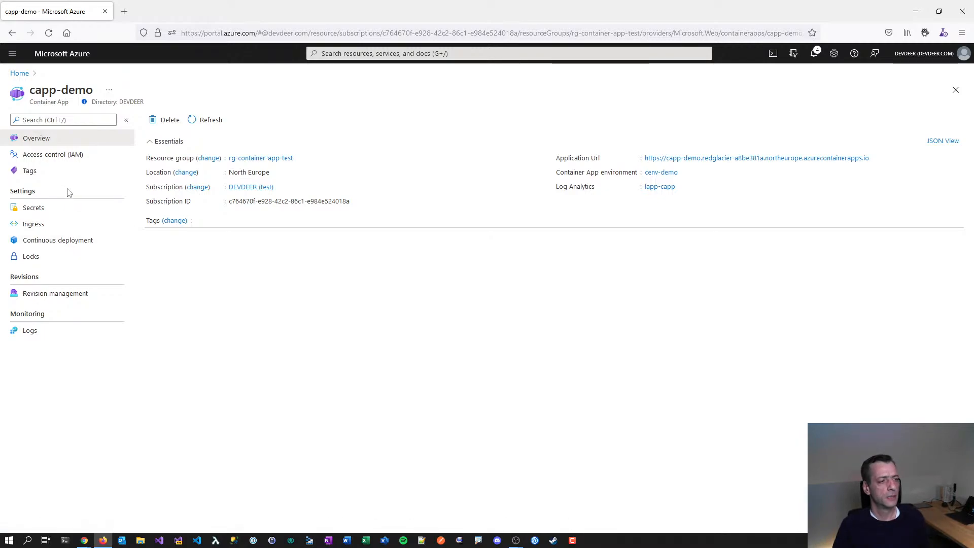
- Open capp-demo's application URL to check the running app and its address, and return to the resource overview
click(756, 159)
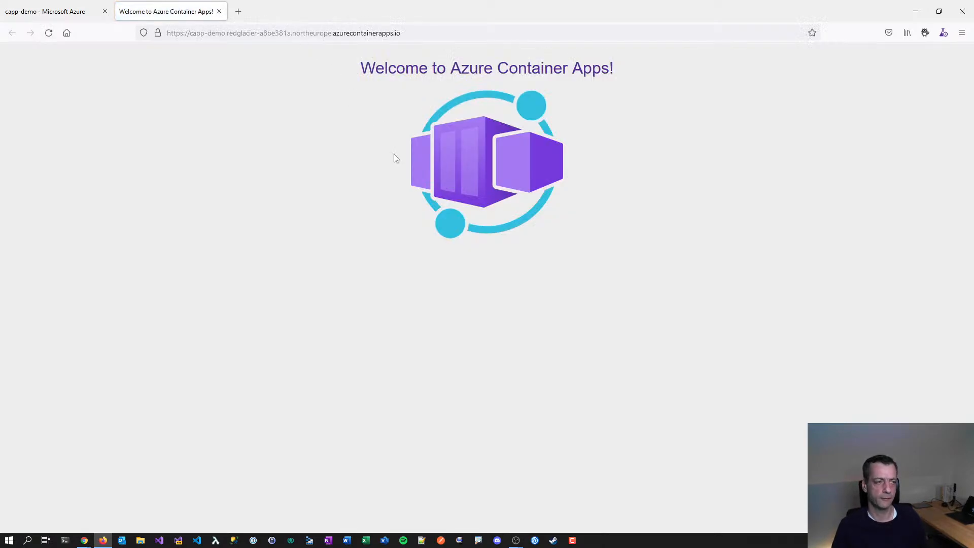
click(33, 12)
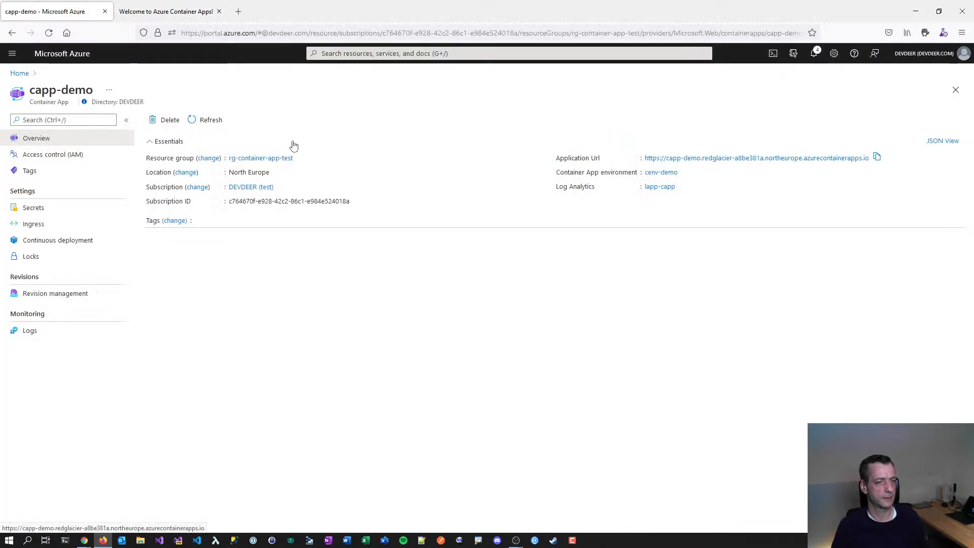
click(211, 12)
click(241, 34)
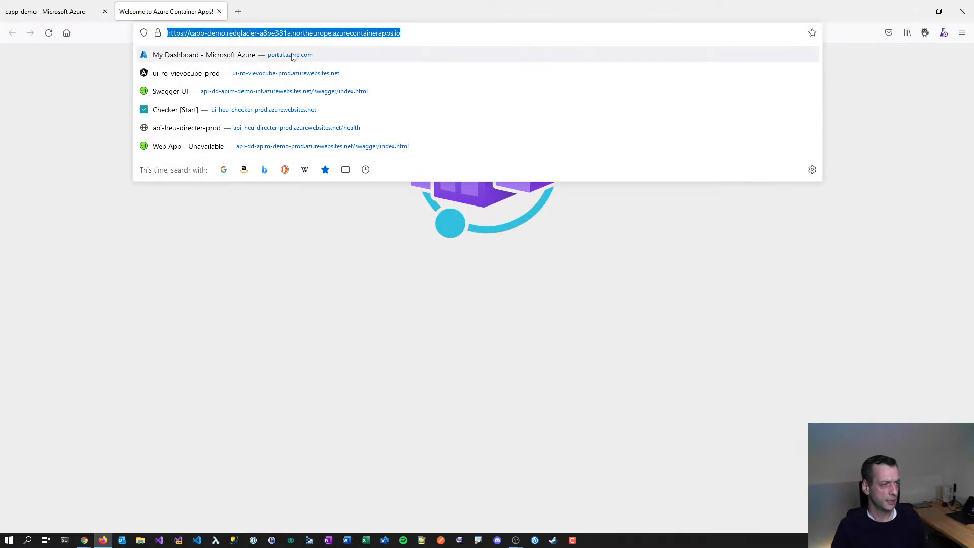
click(51, 11)
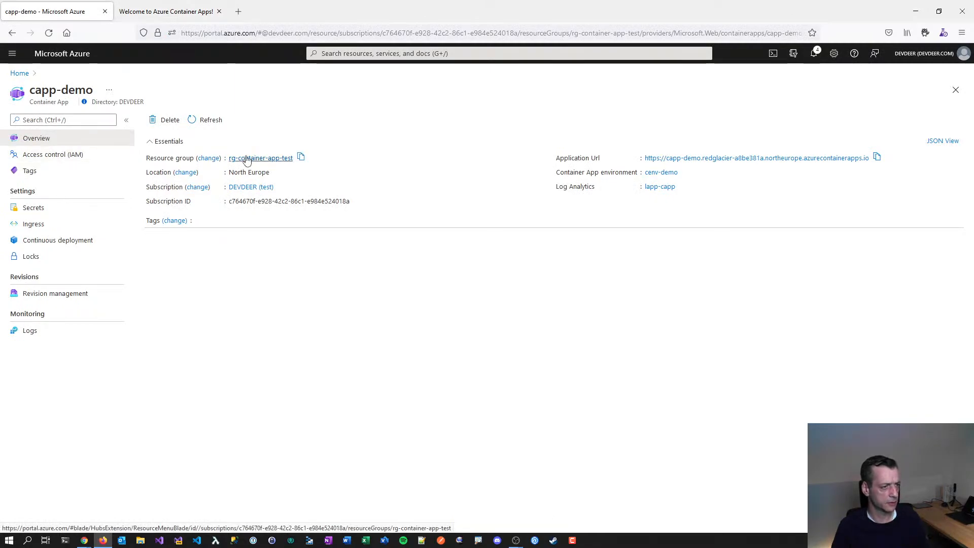
- Open the cenv-demo environment in a separate browser tab and view its overview and access control page
middle_click(662, 173)
click(147, 14)
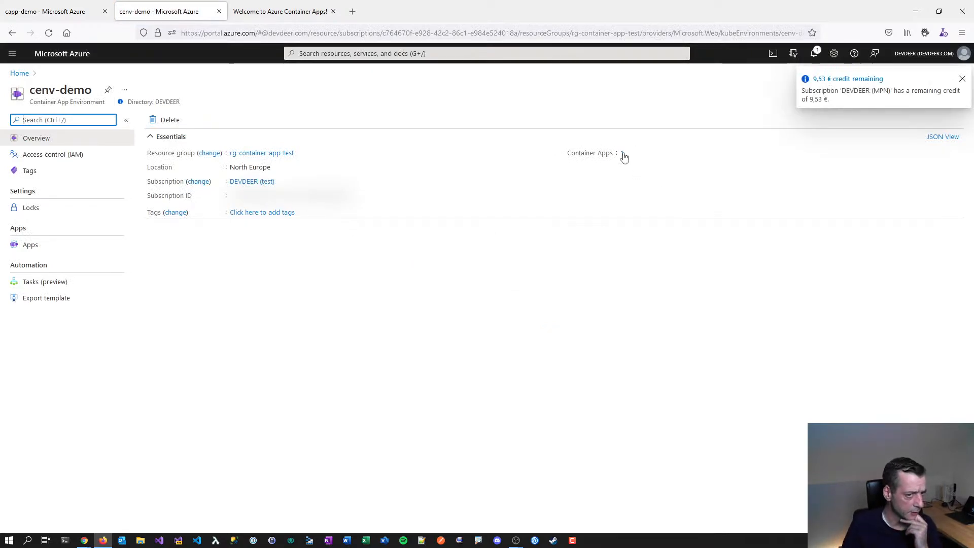
click(963, 77)
click(962, 79)
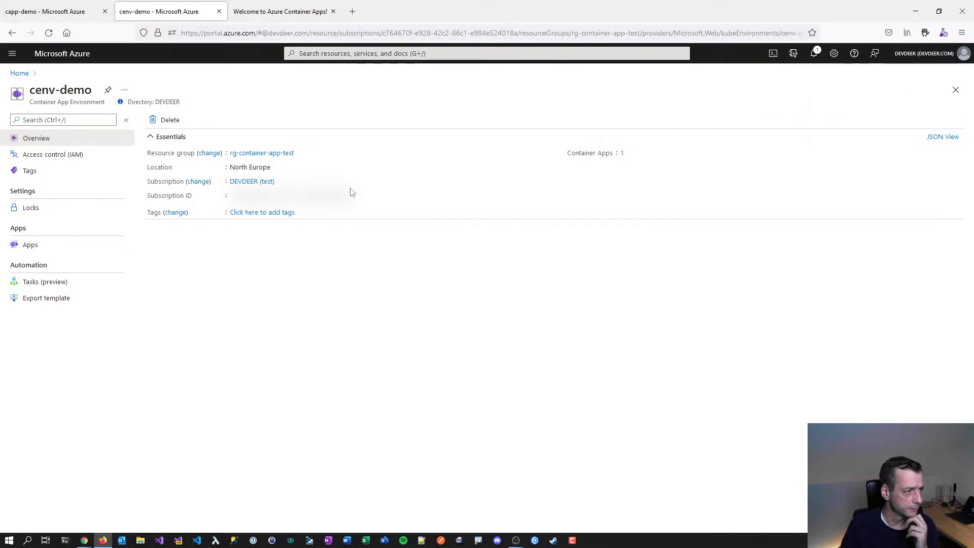
click(41, 154)
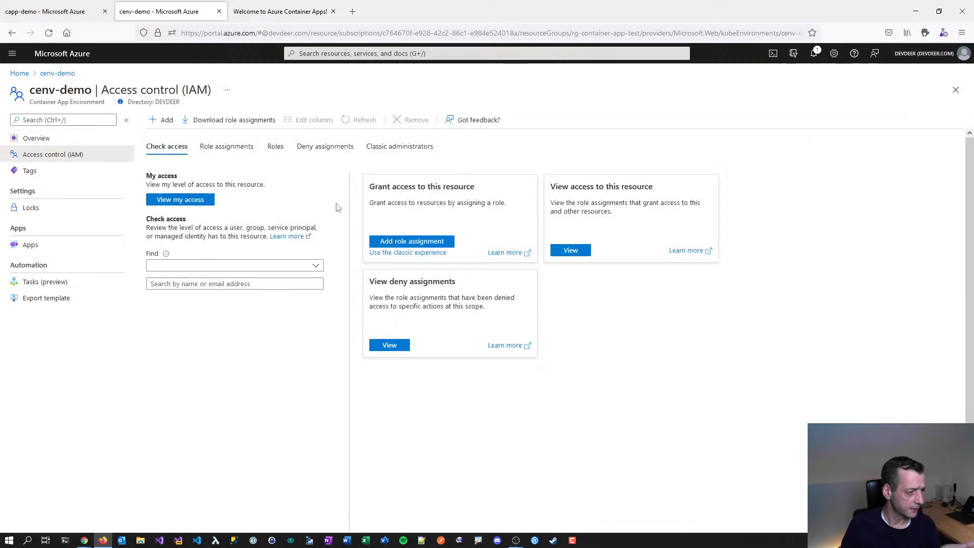
- Review cenv-demo's role assignments, tags, locks and assigned apps, and return to the environment's overview
click(237, 148)
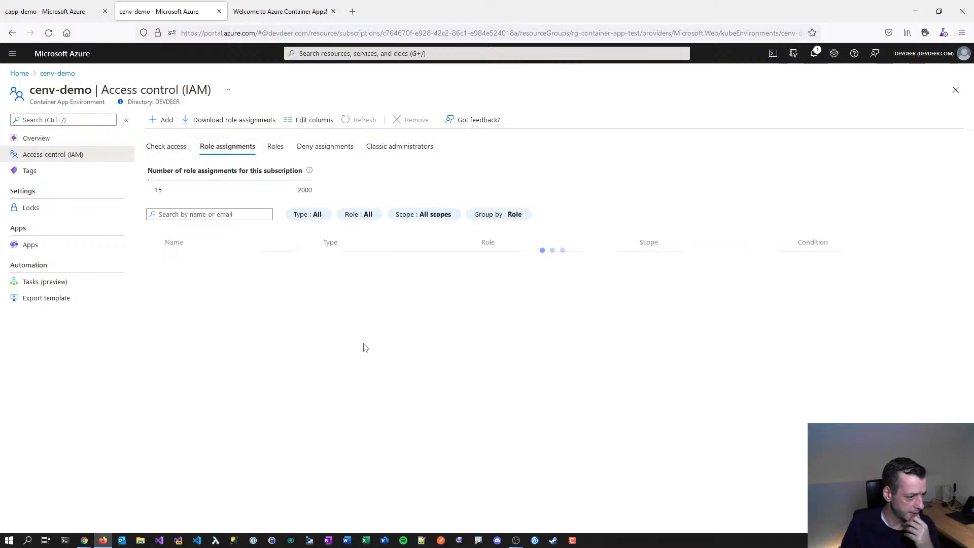
click(169, 150)
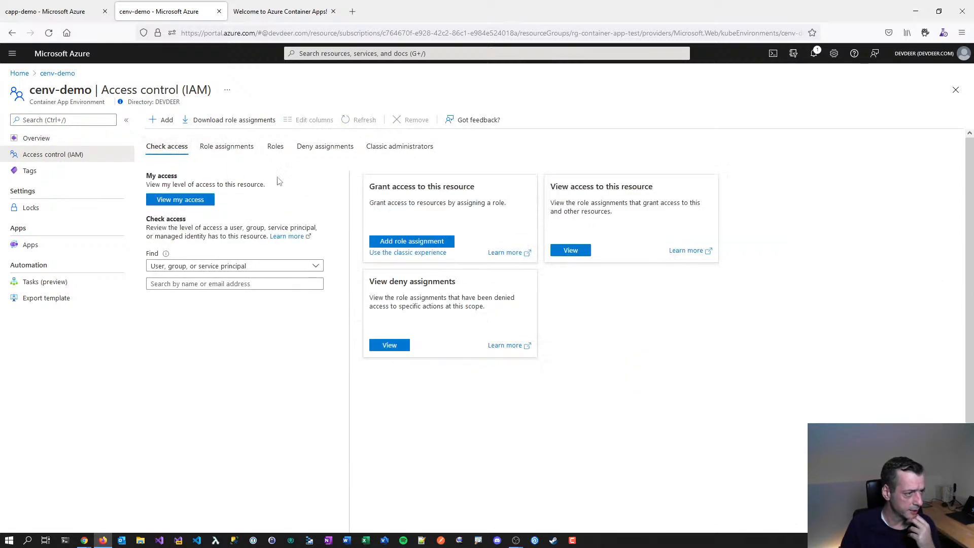
click(50, 171)
click(32, 208)
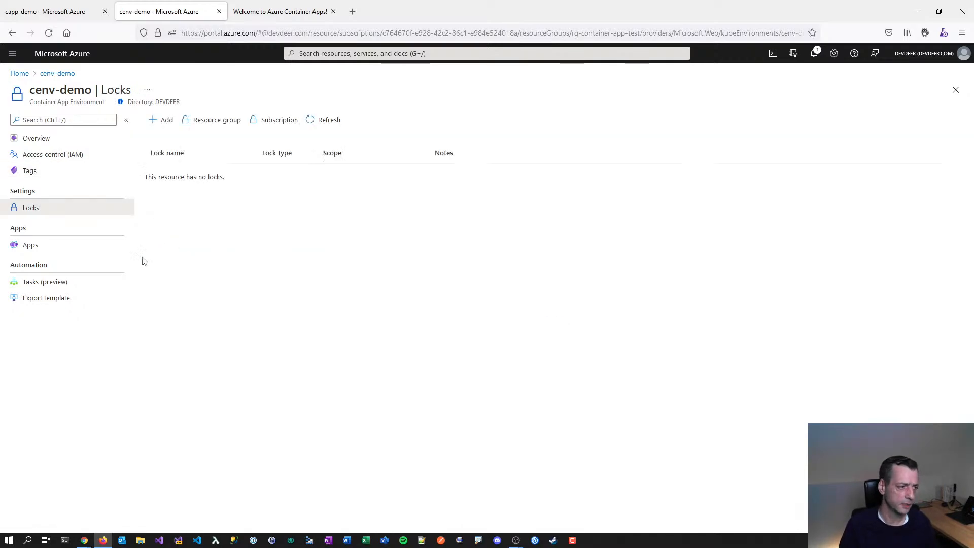
click(59, 246)
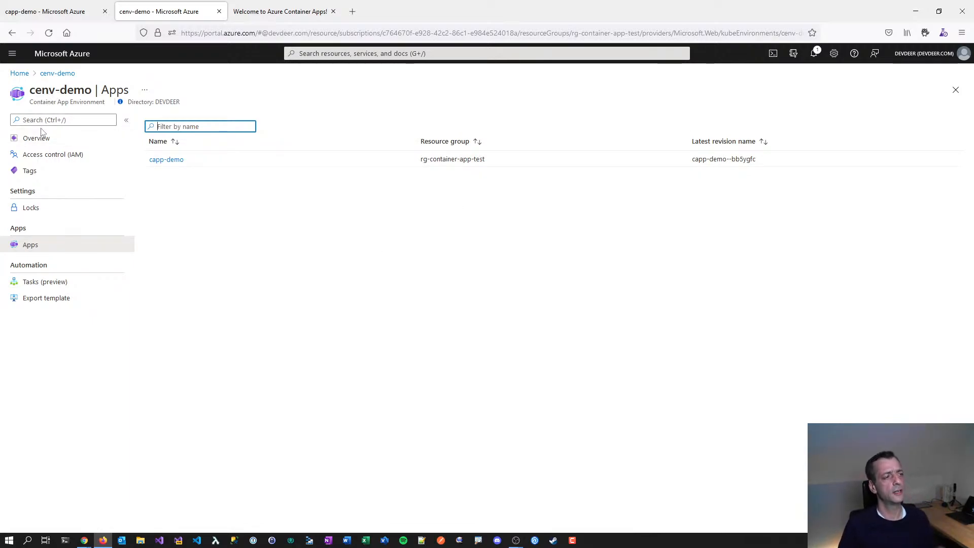
click(88, 103)
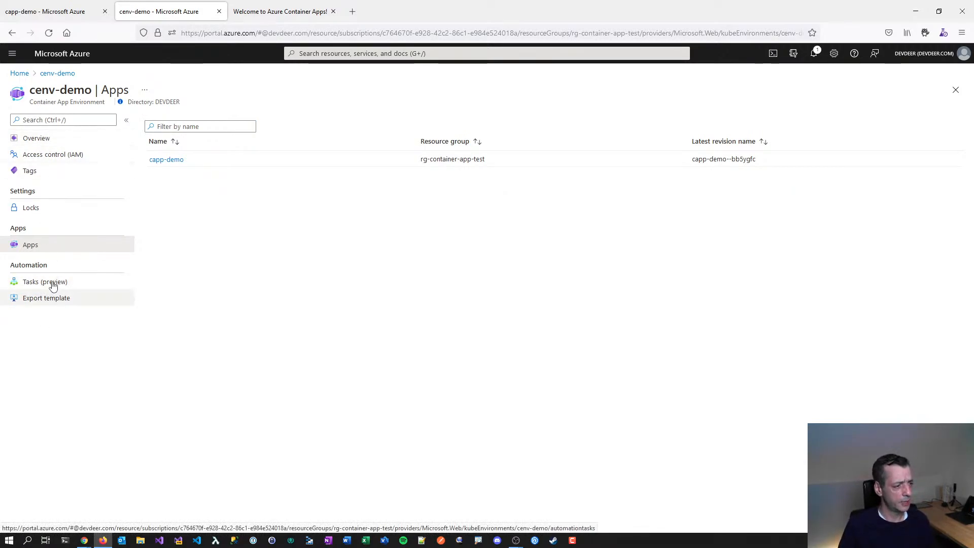
click(40, 138)
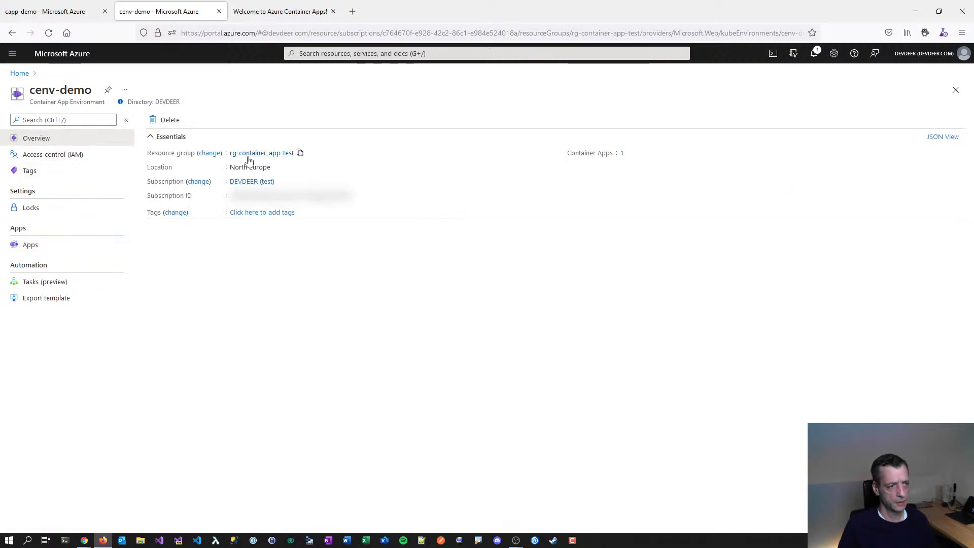
- Switch to the capp-demo container app and examine its secrets page and ingress settings
click(44, 16)
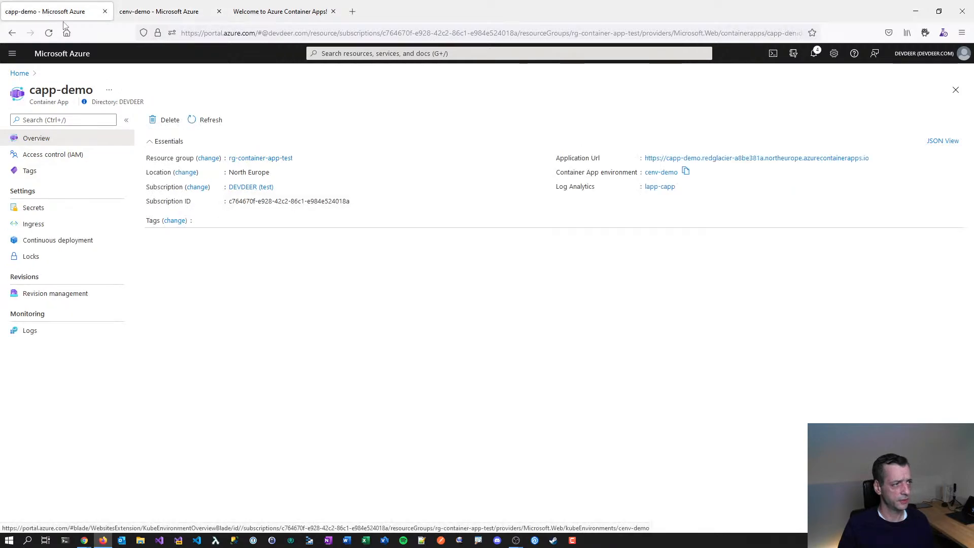
click(72, 207)
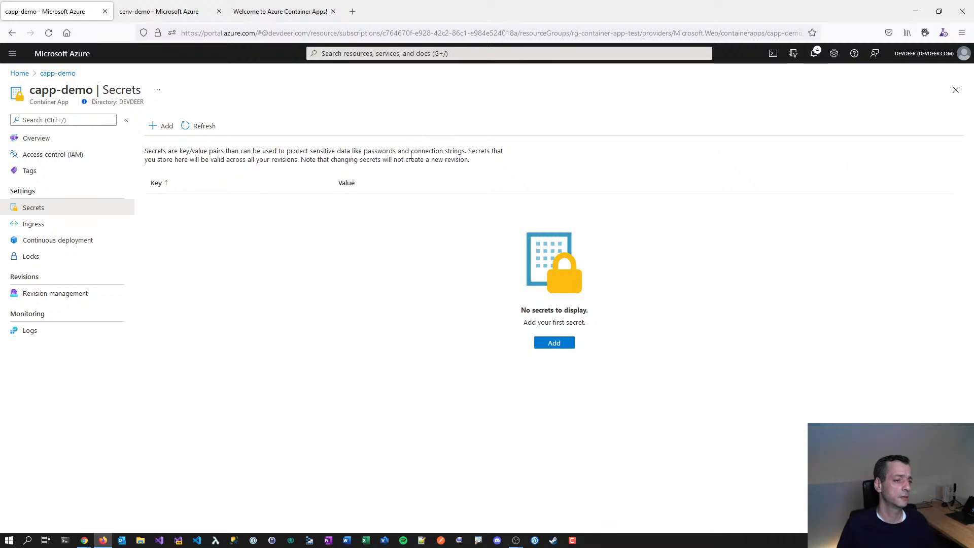
drag(202, 160, 422, 161)
click(553, 188)
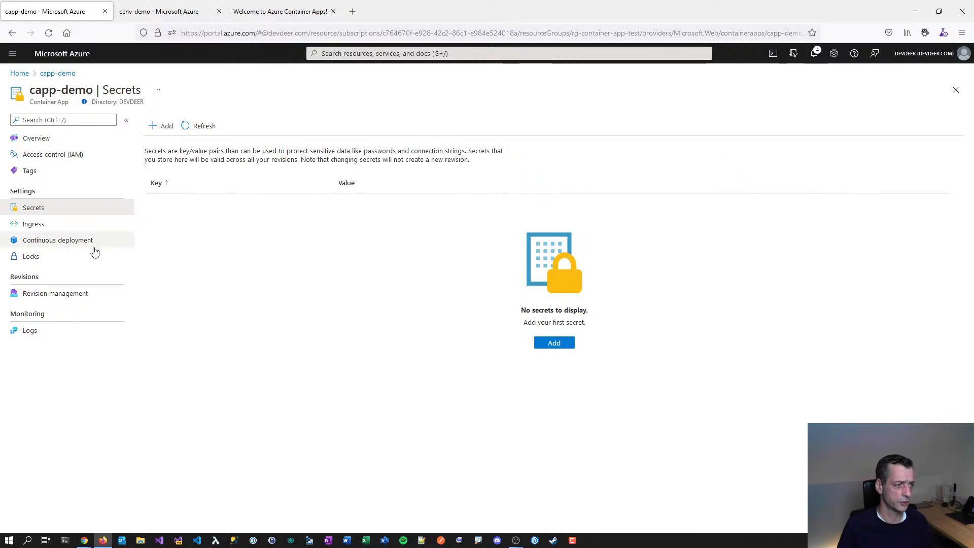
click(28, 224)
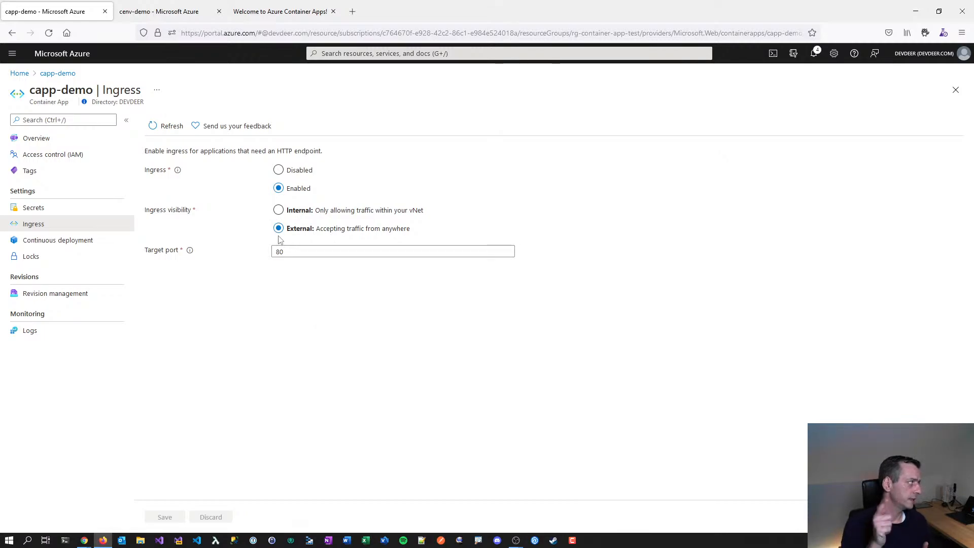
- Examine capp-demo's continuous deployment page, including its GitHub, registry and service principal settings
click(45, 241)
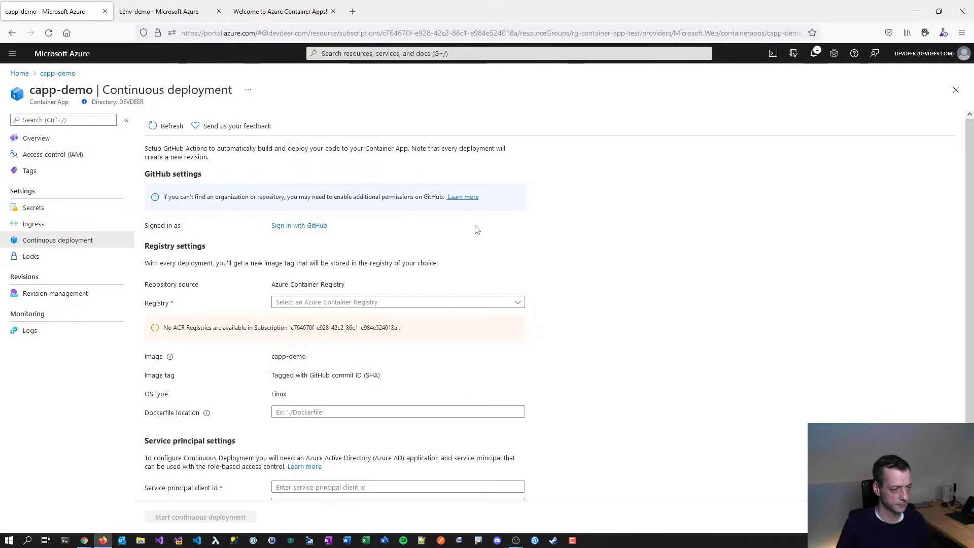
scroll(457, 236, down, 1)
drag(313, 250, 346, 251)
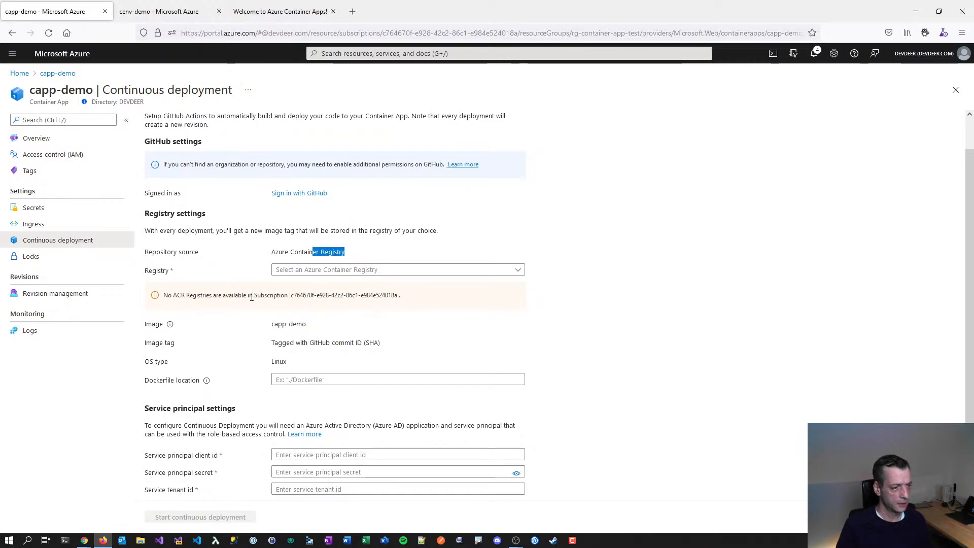
drag(248, 296, 442, 300)
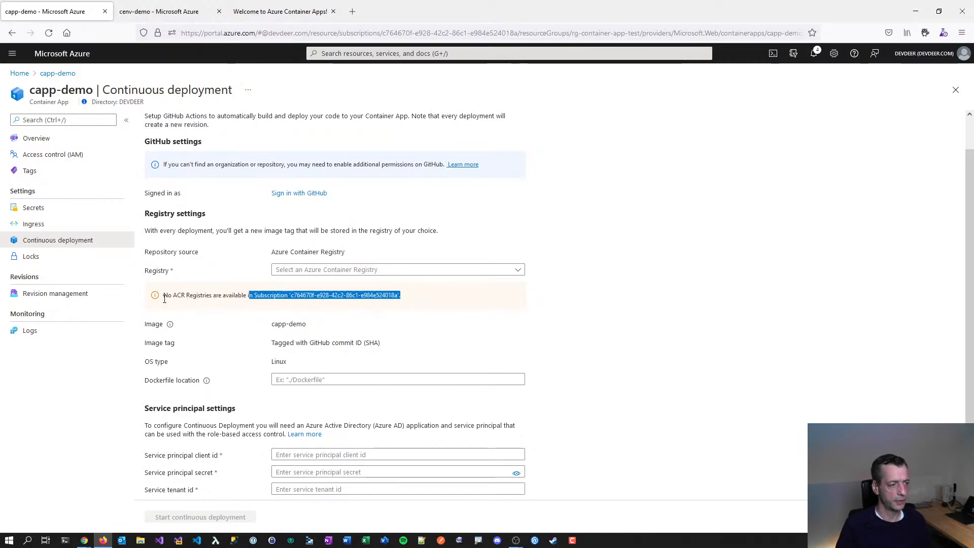
drag(164, 299, 408, 299)
click(408, 298)
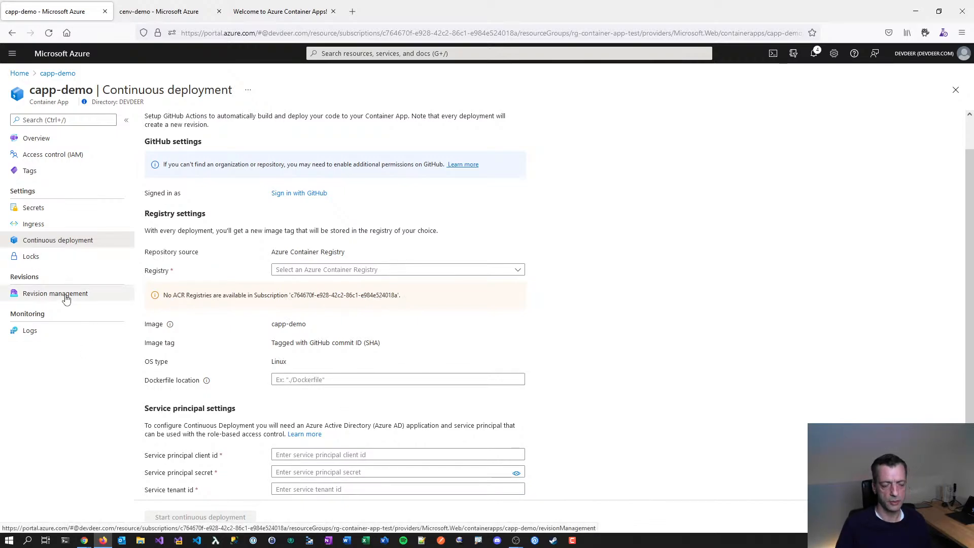
scroll(601, 236, down, 1)
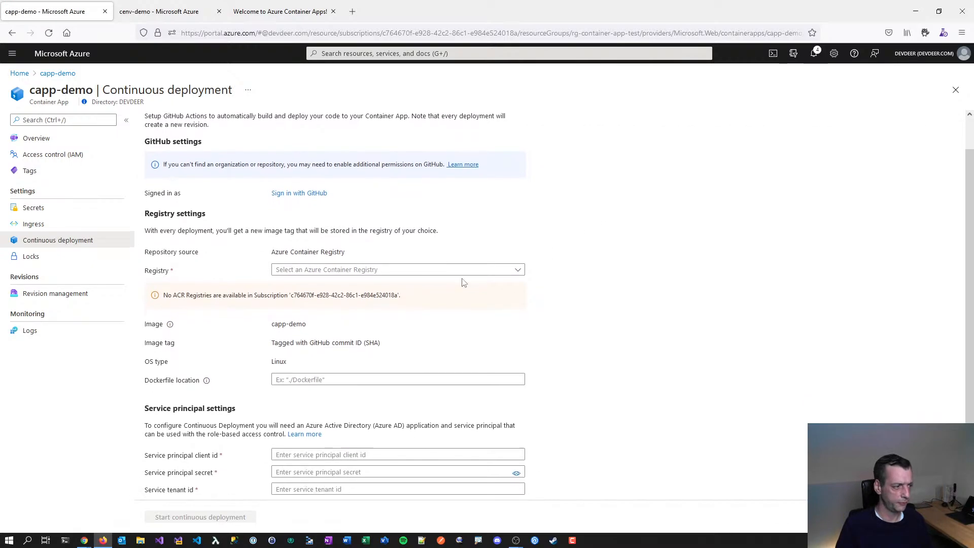
- View capp-demo's locks and inspect the traffic allocation of its revision in revision management
click(33, 255)
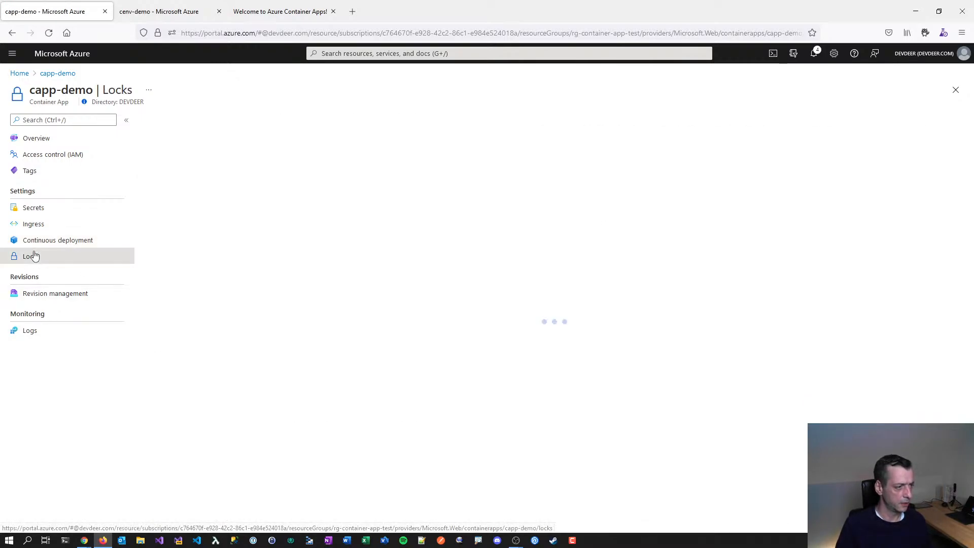
click(22, 296)
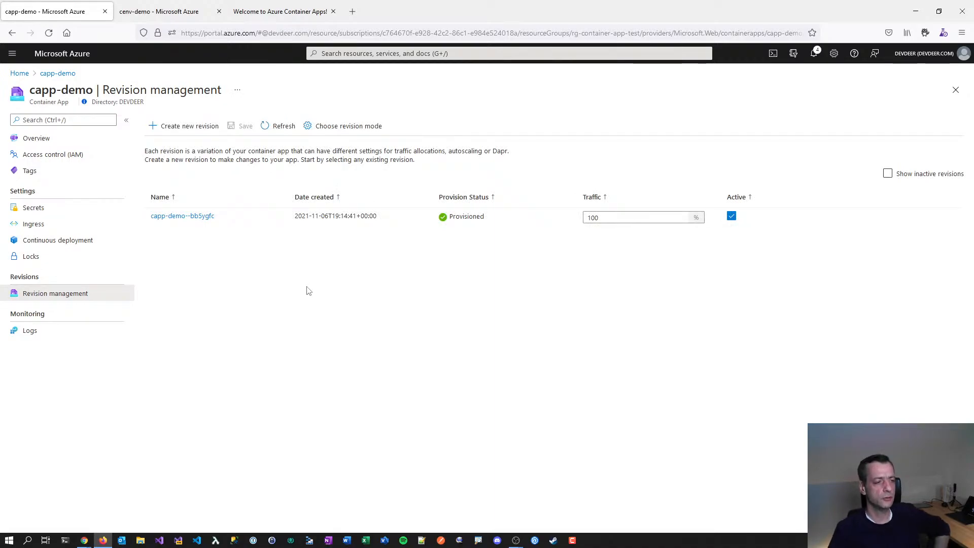
click(603, 218)
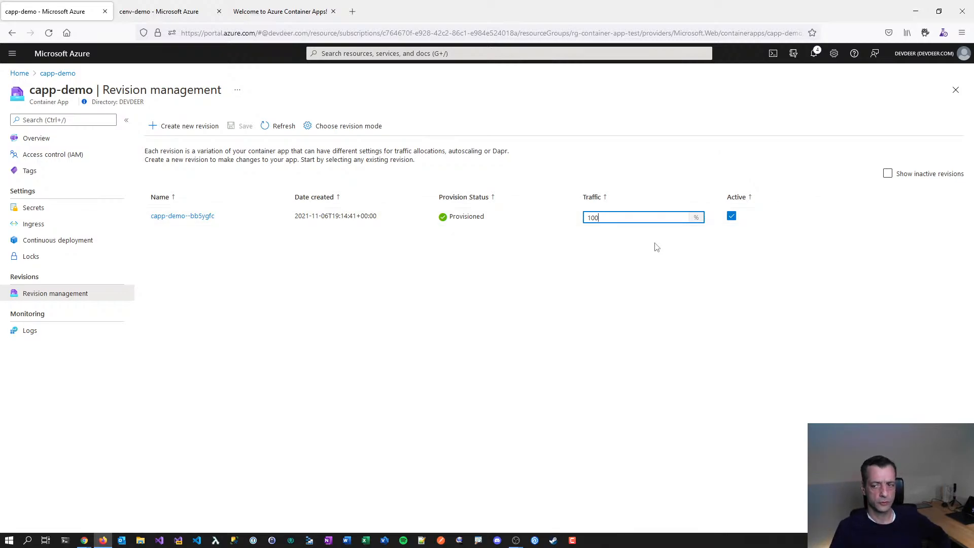
click(305, 301)
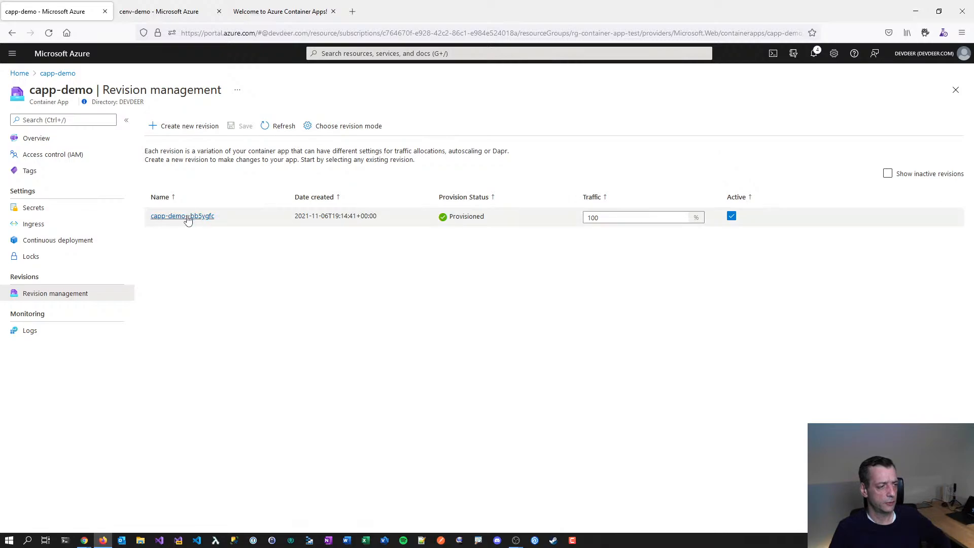
click(239, 15)
click(159, 11)
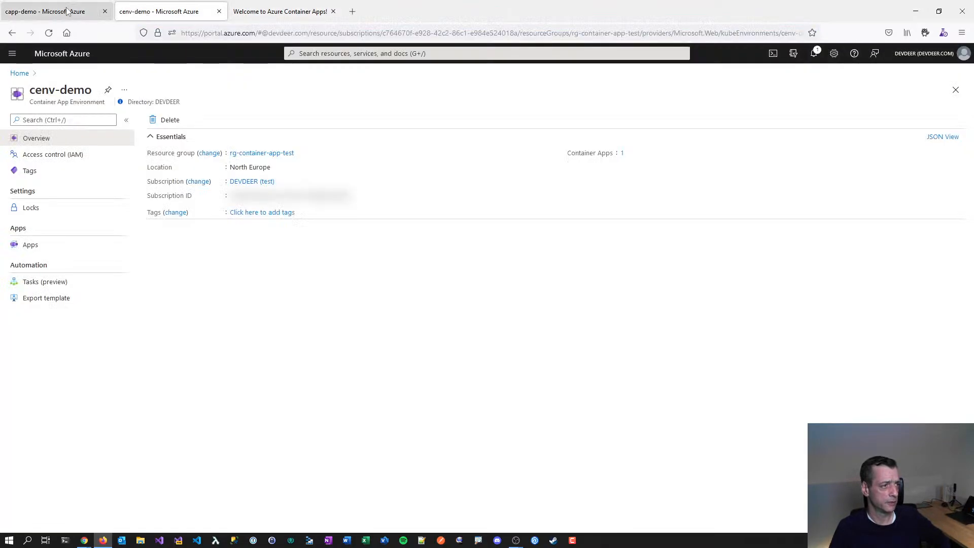
click(56, 11)
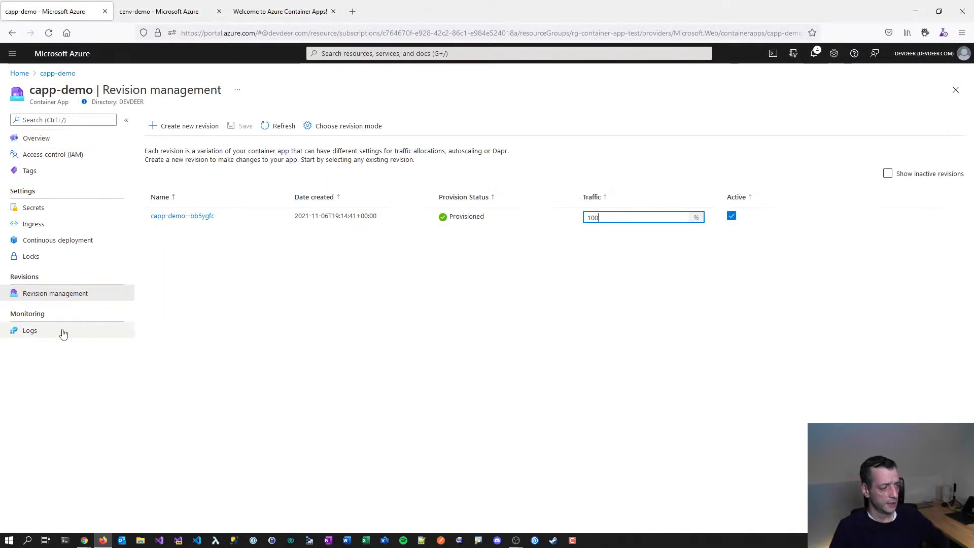
- Open capp-demo's logs, dismiss the sample queries to view the query editor, and return to the overview
click(36, 332)
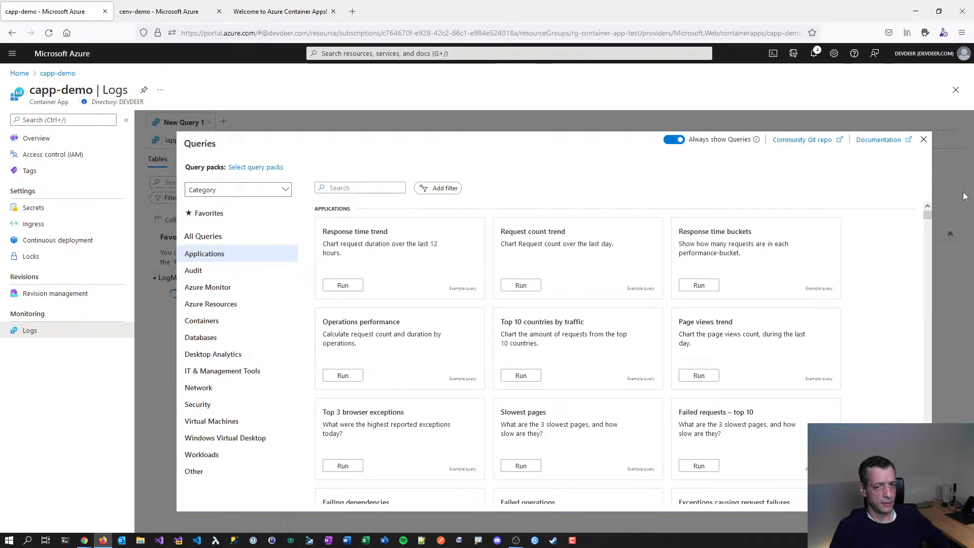
click(923, 139)
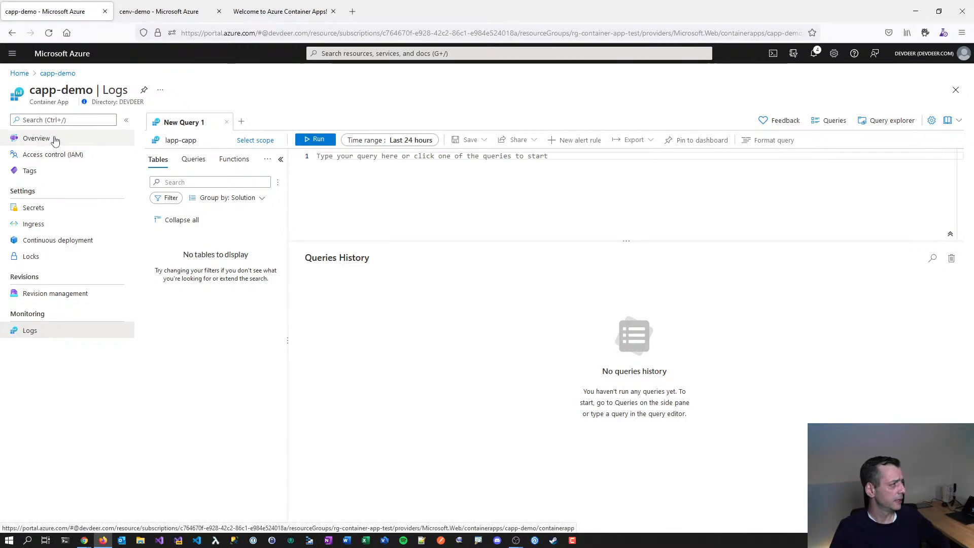
click(36, 138)
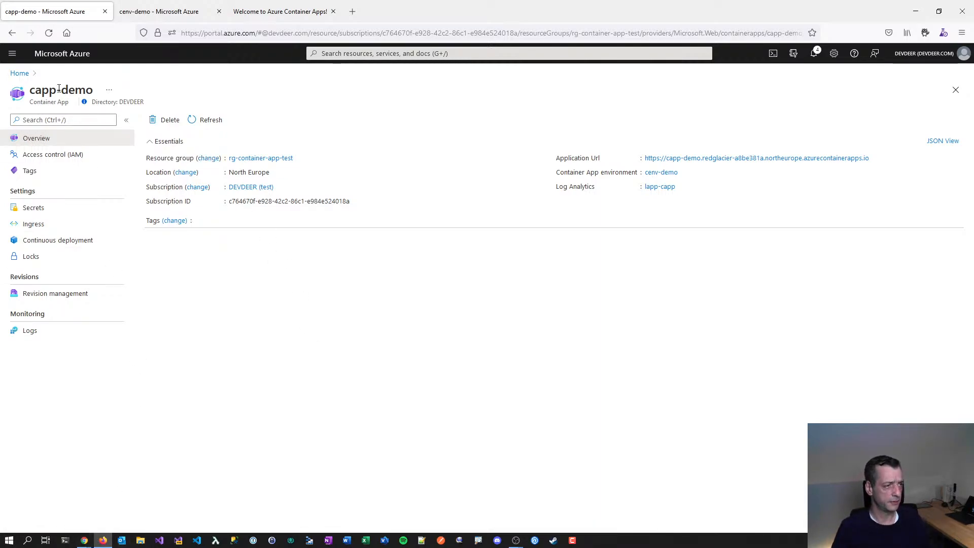
- Switch to Chrome, search the web for "arm template container app" and open the Container Apps Preview ARM template API specification
click(84, 539)
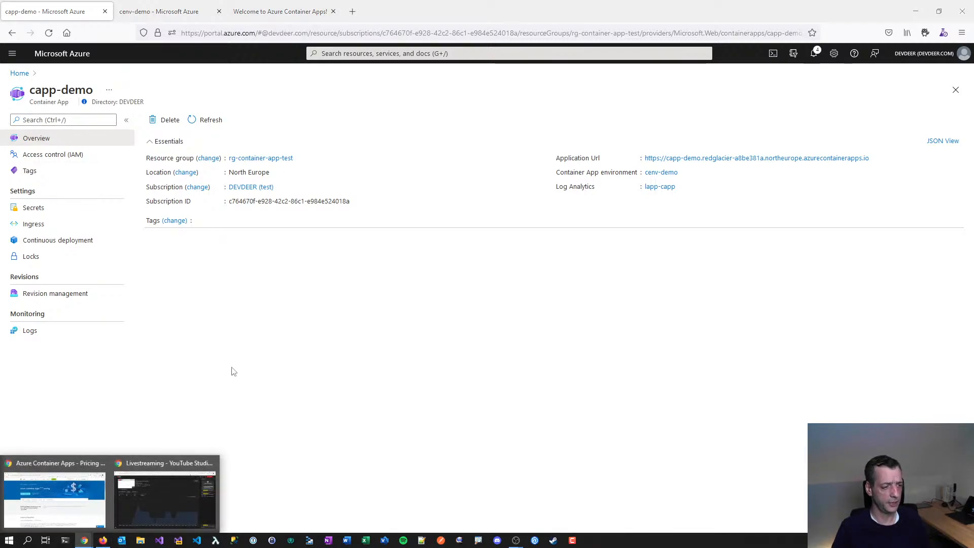
click(73, 488)
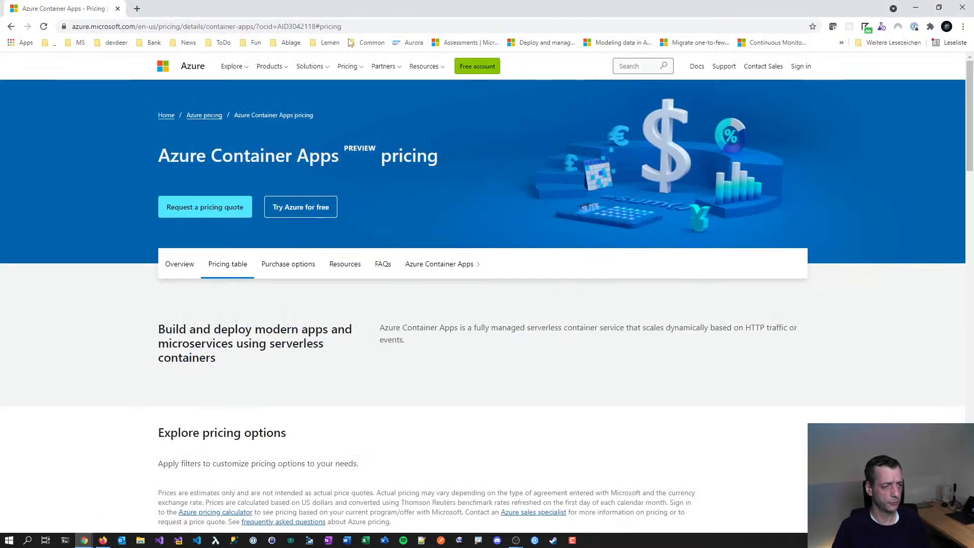
click(137, 8)
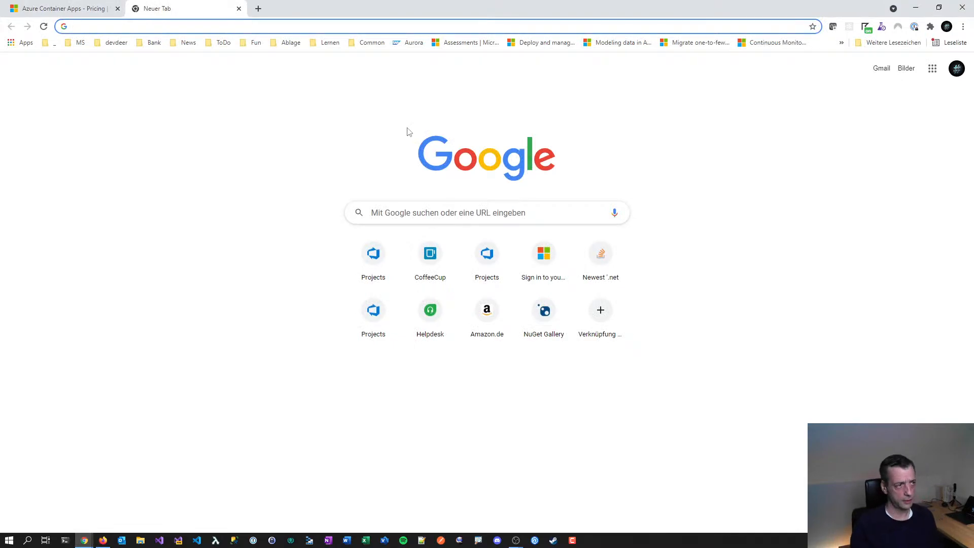
text(arm template )
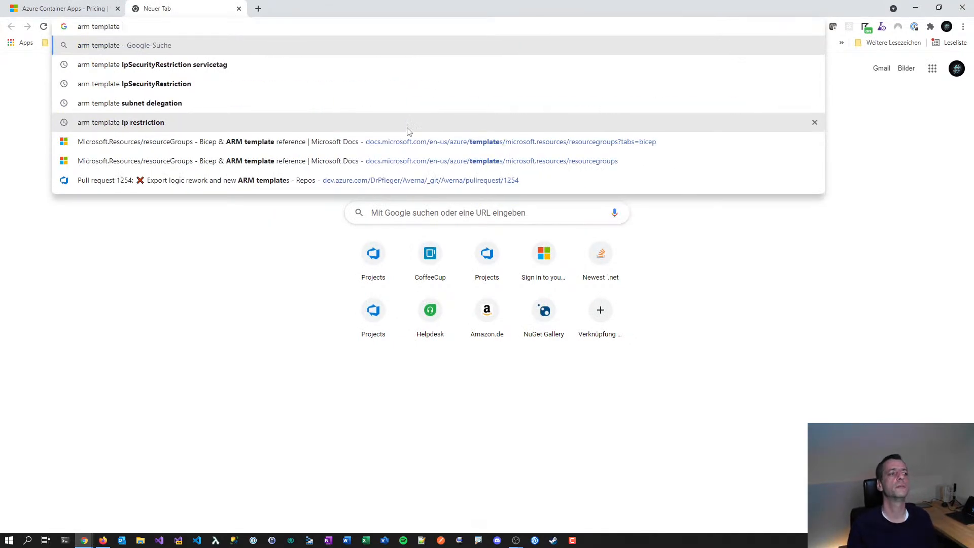
text(c)
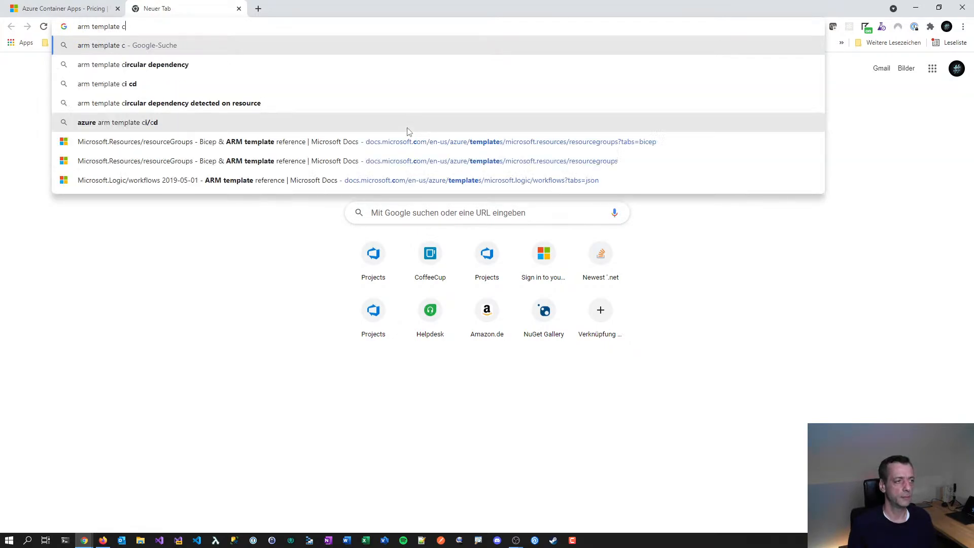
text(ontainer app)
key(Return)
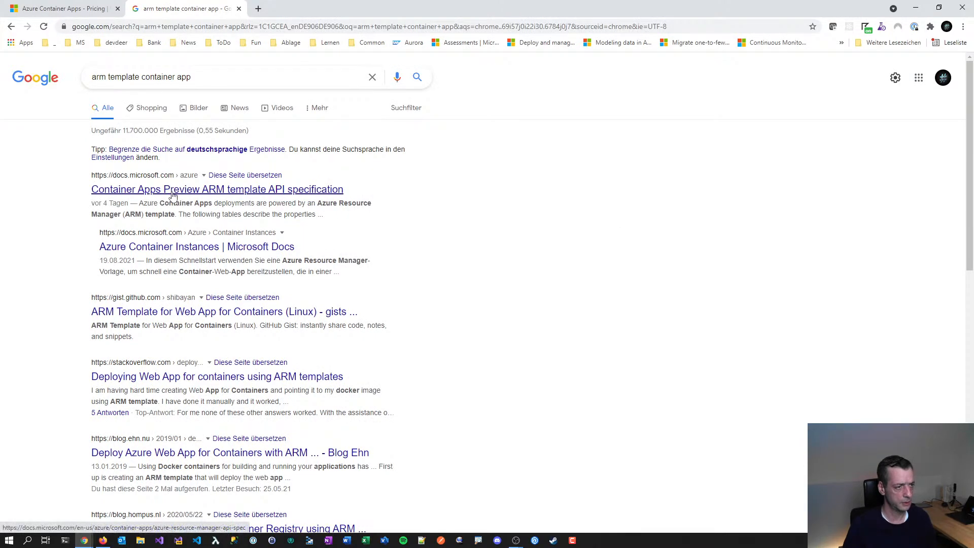
click(172, 193)
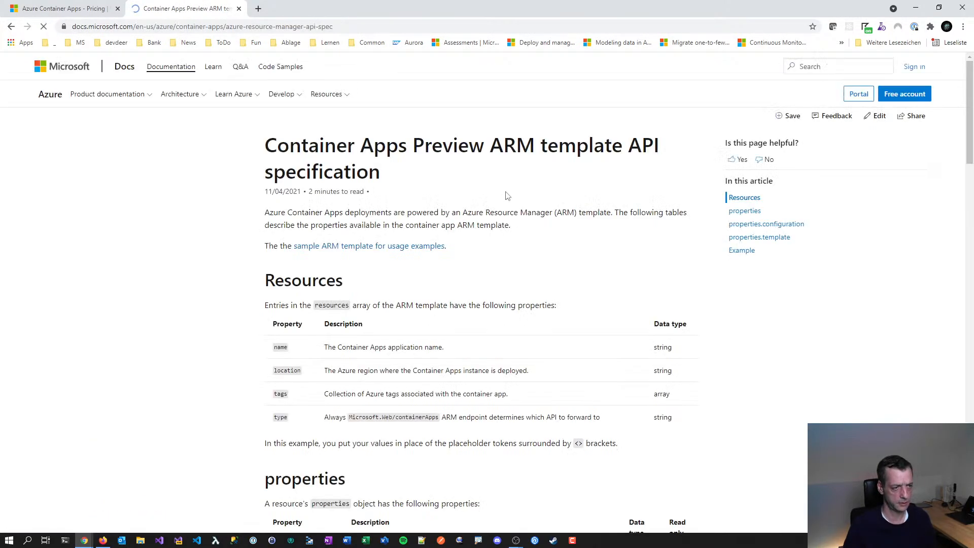
- Examine the specification's Resources, properties, properties.configuration and properties.template tables down to the example
scroll(512, 203, down, 5)
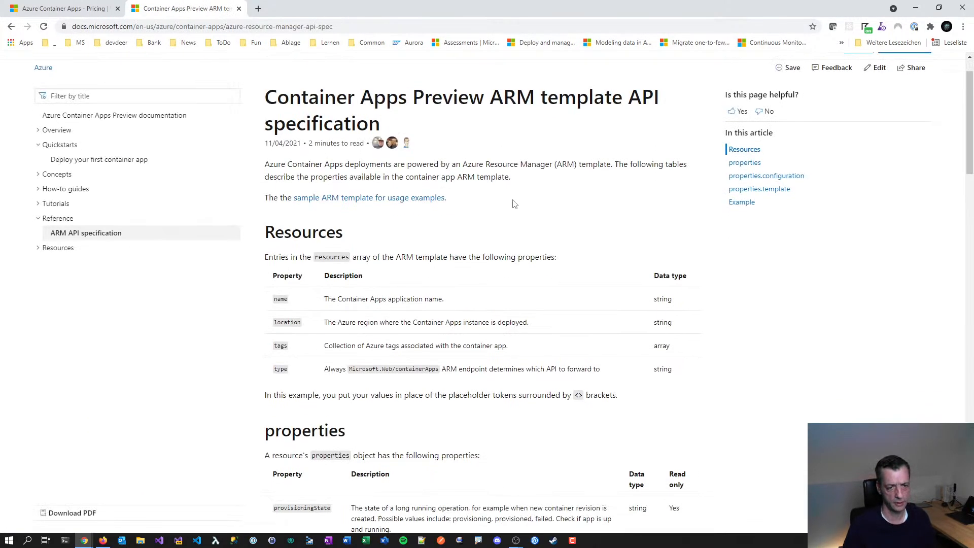
scroll(513, 203, up, 4)
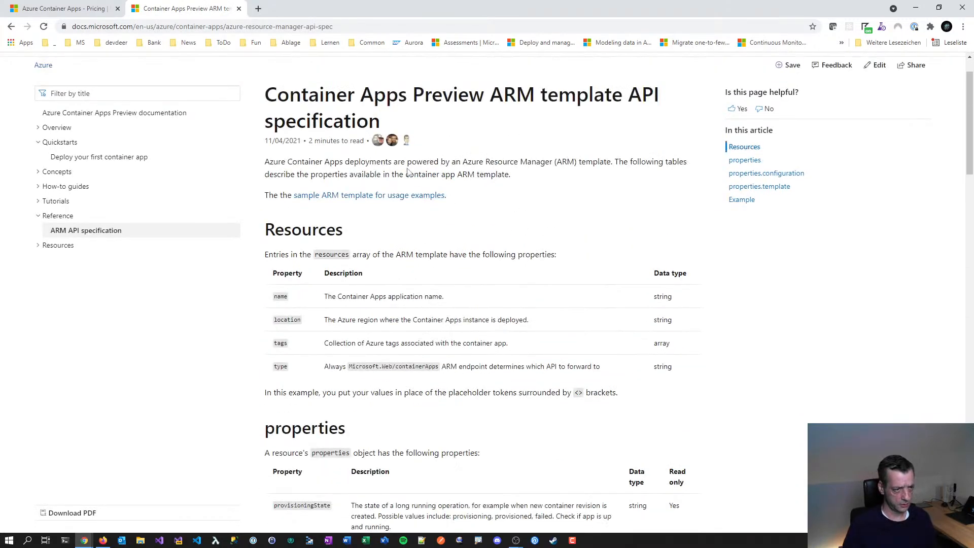
scroll(533, 235, down, 3)
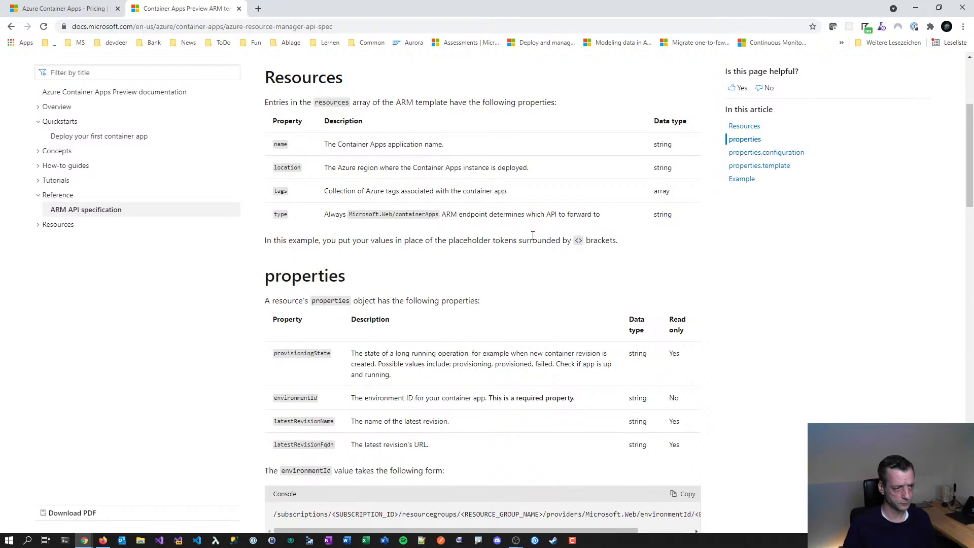
scroll(533, 235, down, 2)
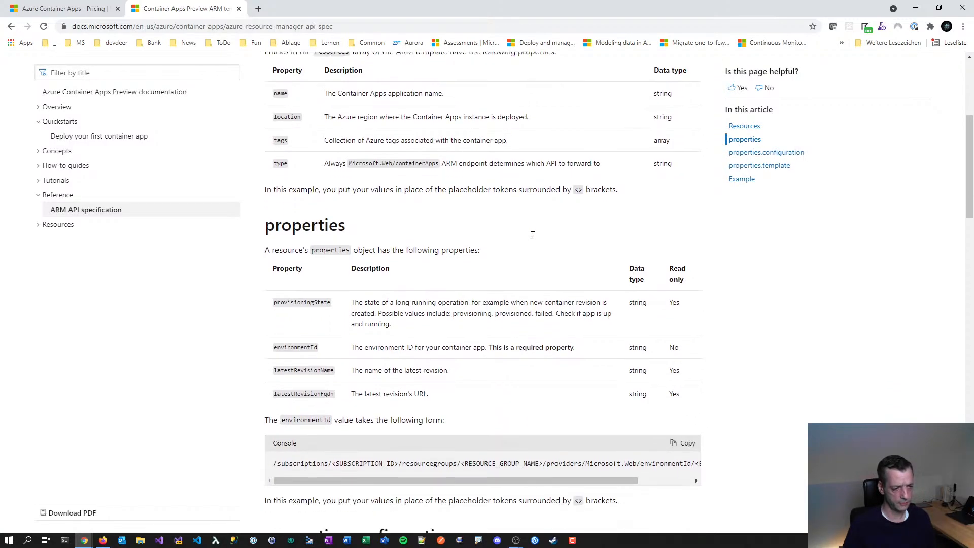
scroll(532, 238, down, 7)
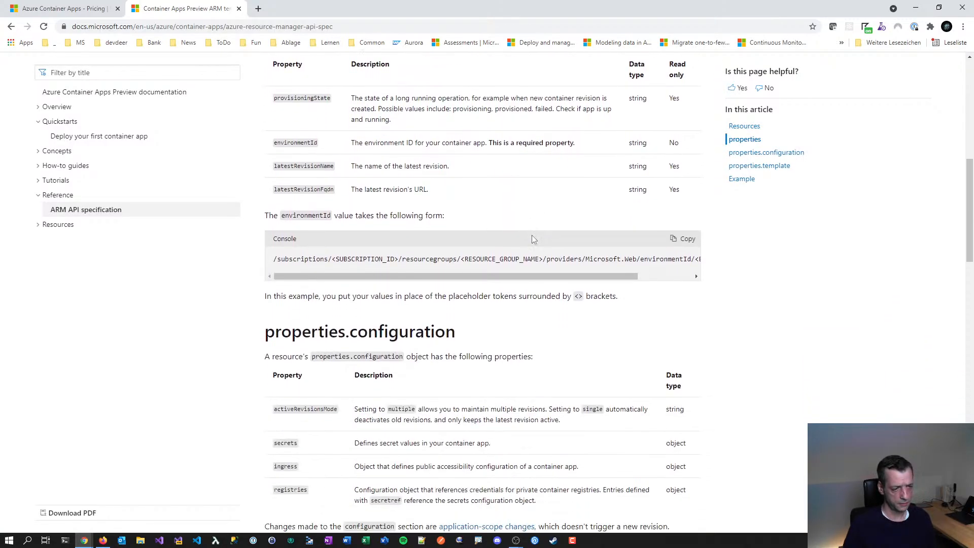
scroll(532, 238, down, 7)
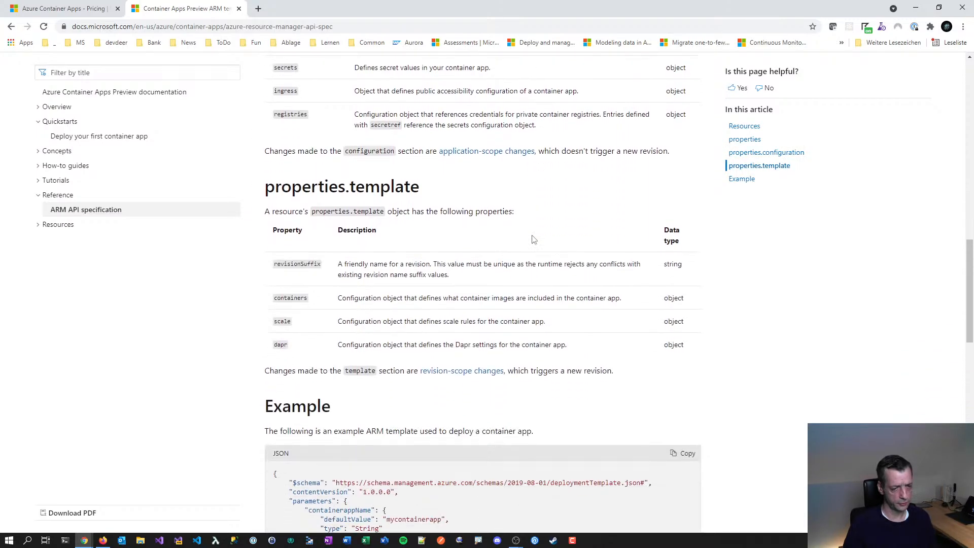
scroll(533, 240, down, 2)
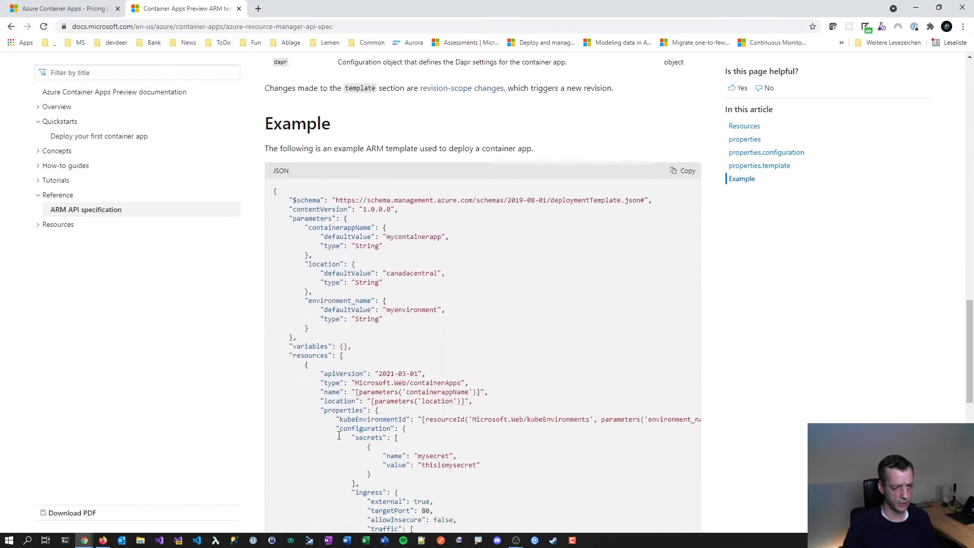
- Highlight the resource type "Microsoft.Web/containerApps" and the ingress block in the example ARM template
scroll(339, 435, down, 3)
drag(406, 231, 465, 229)
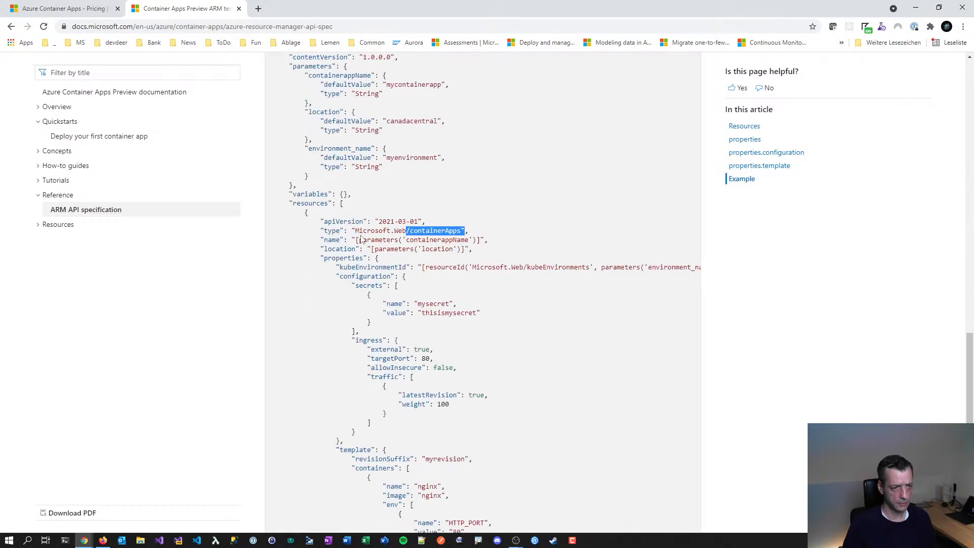
drag(351, 230, 467, 231)
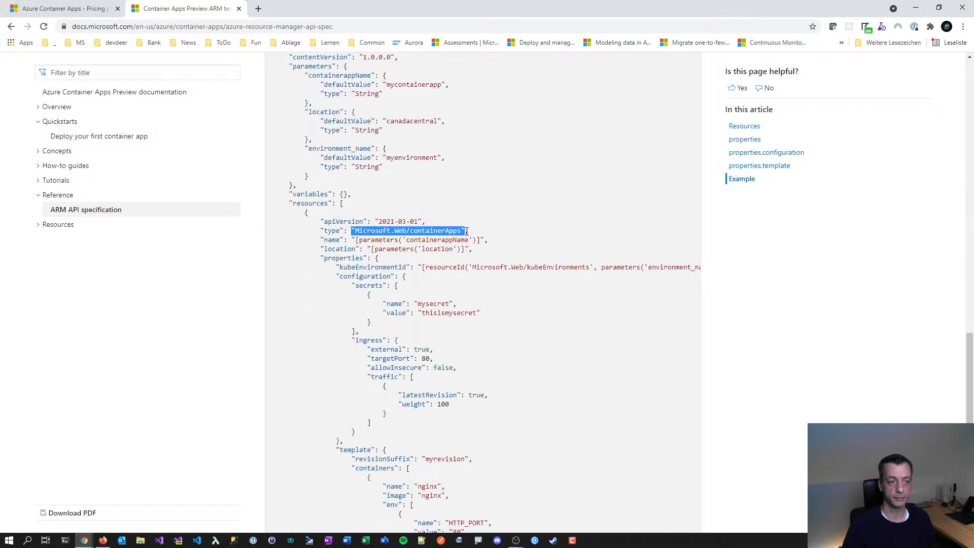
click(421, 249)
scroll(465, 296, down, 2)
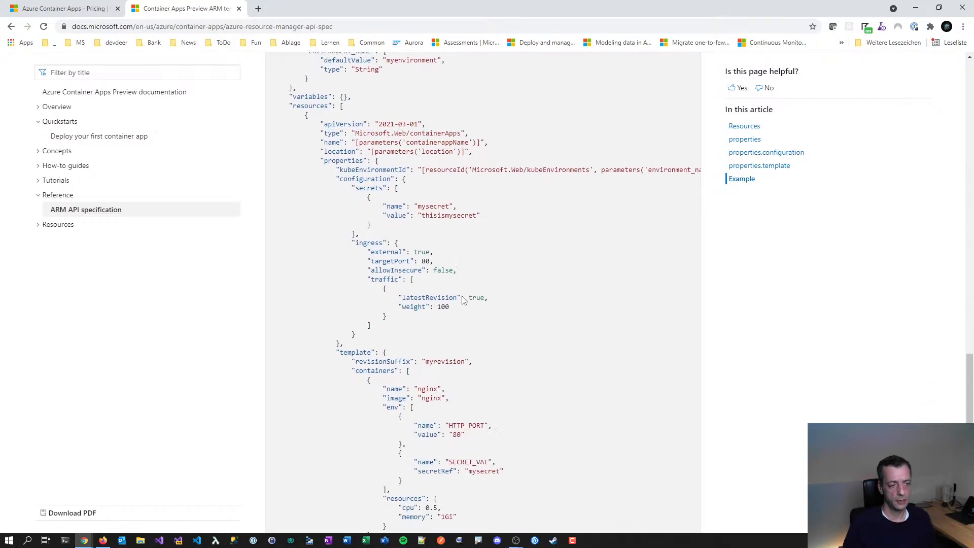
drag(364, 239, 408, 320)
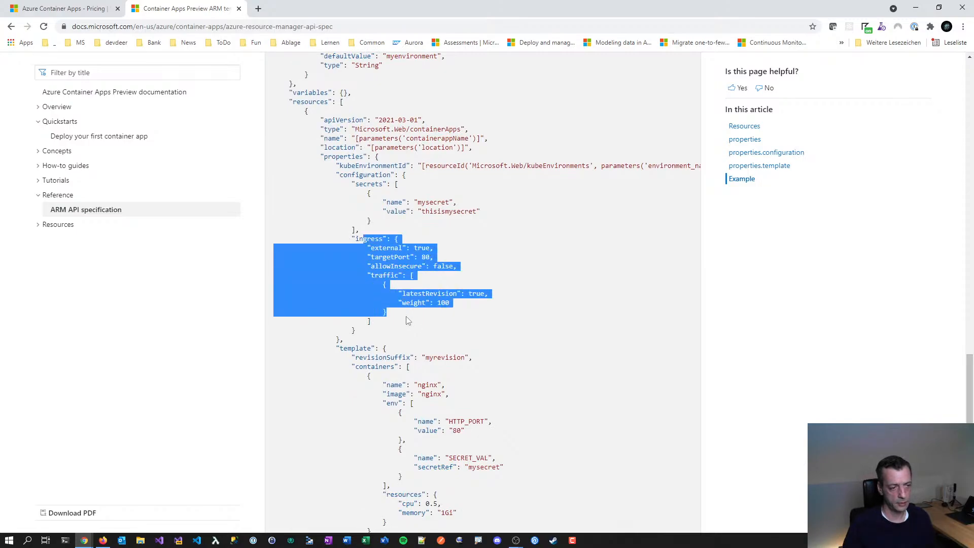
click(408, 321)
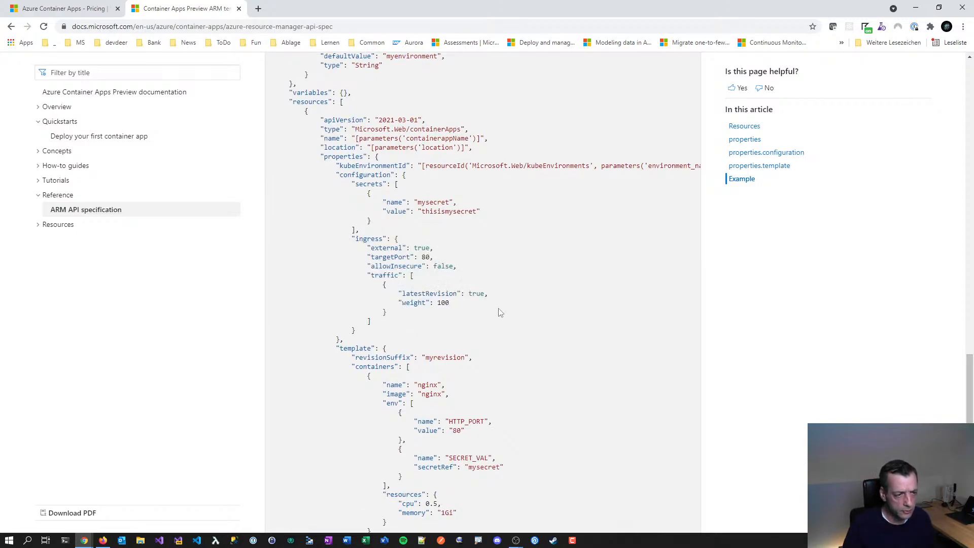
- Highlight the revisionSuffix line and the nginx container entries in the example's template section, and review the example back to its start
scroll(455, 300, down, 2)
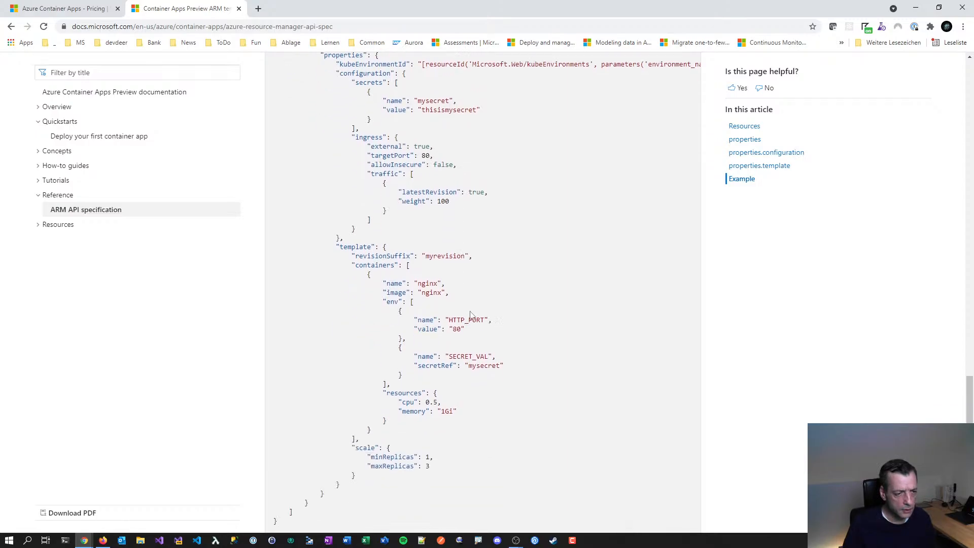
drag(371, 256, 496, 261)
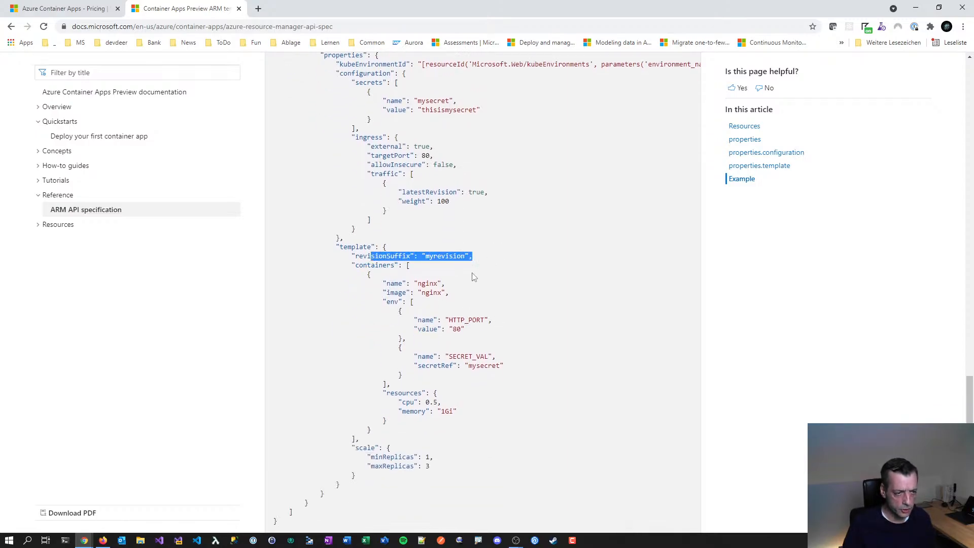
scroll(478, 270, down, 1)
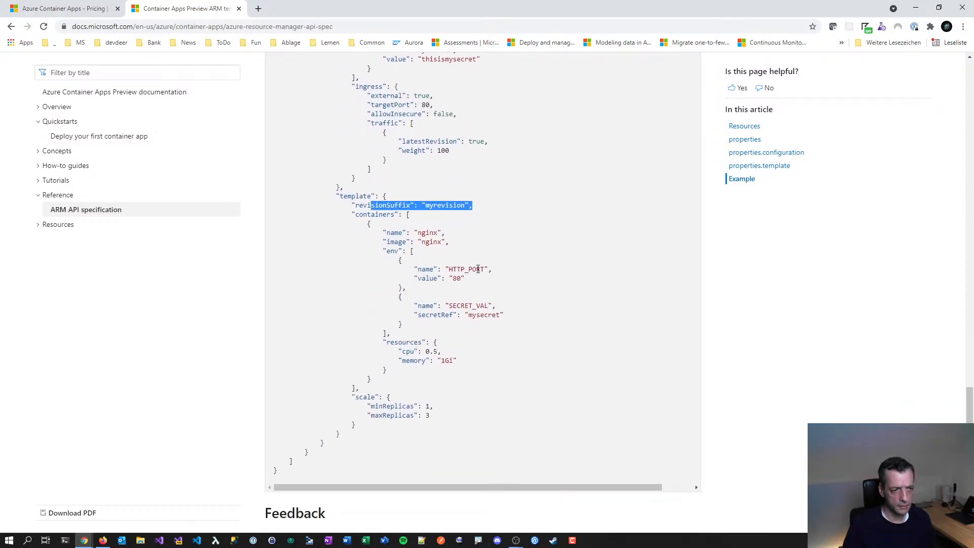
drag(379, 234, 467, 280)
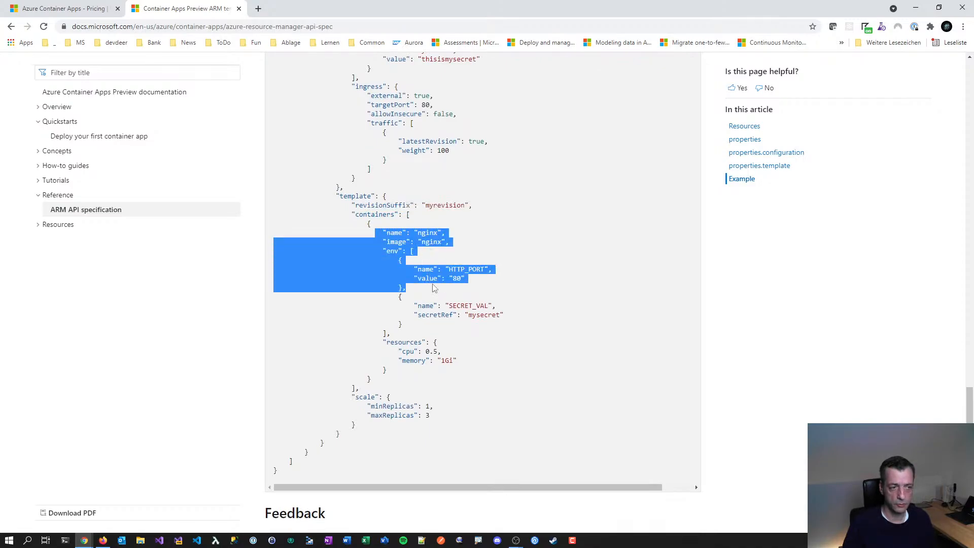
click(494, 351)
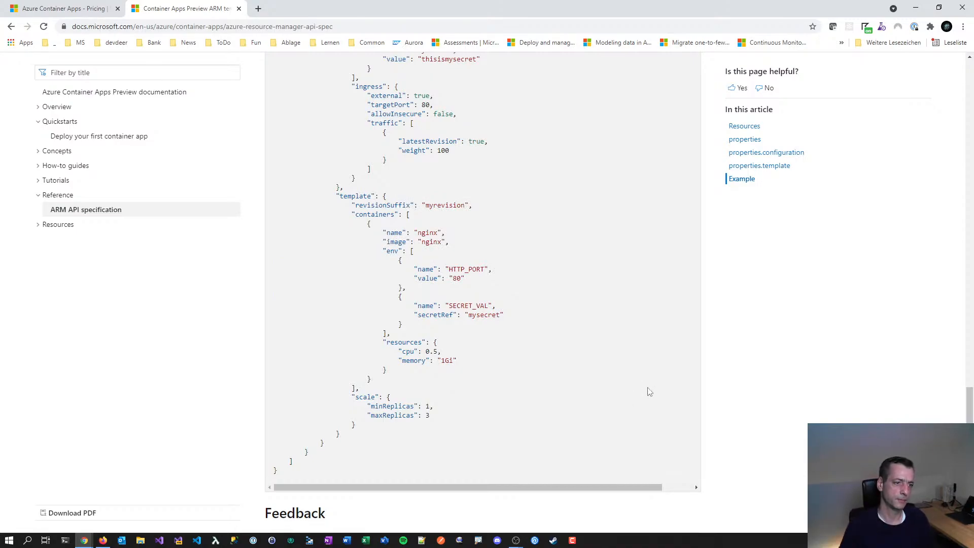
scroll(535, 302, down, 3)
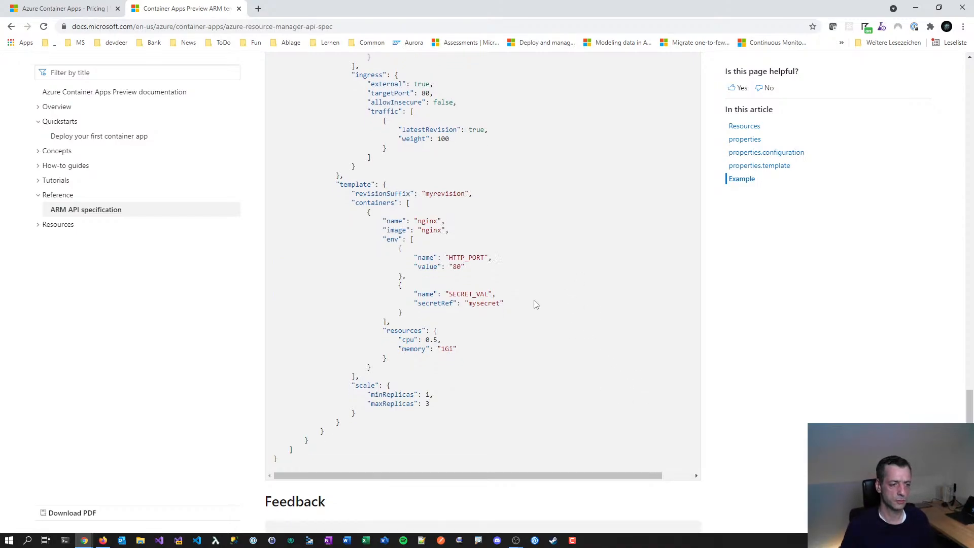
scroll(535, 304, up, 5)
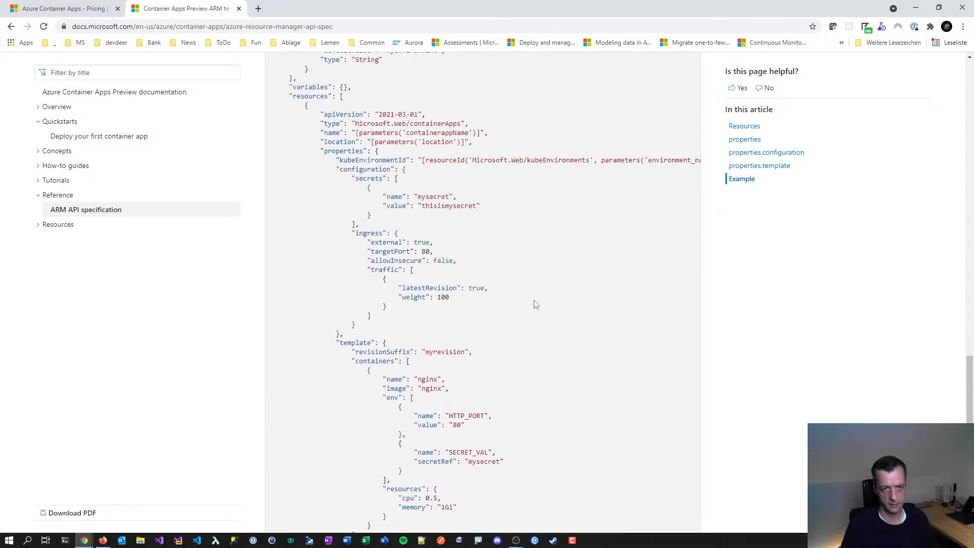
scroll(535, 304, up, 5)
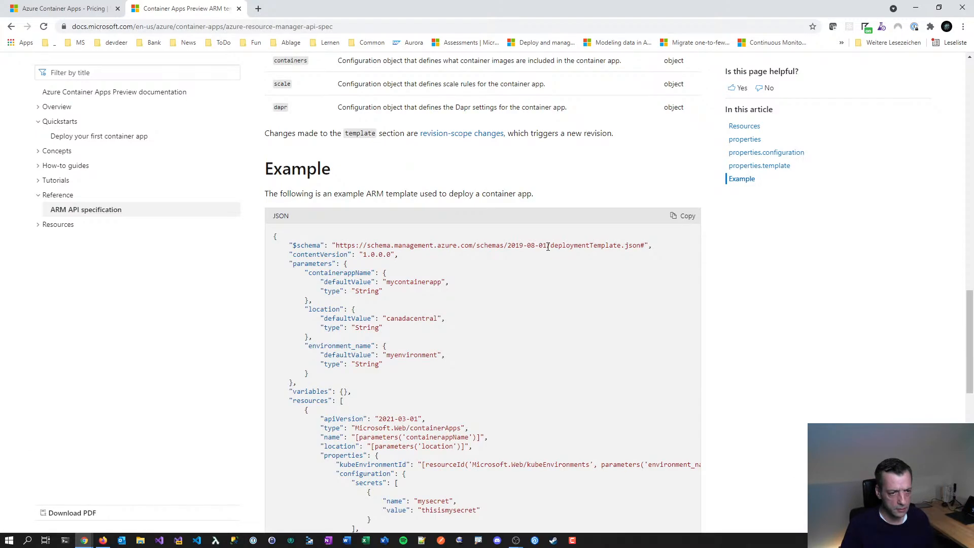
scroll(547, 246, up, 1)
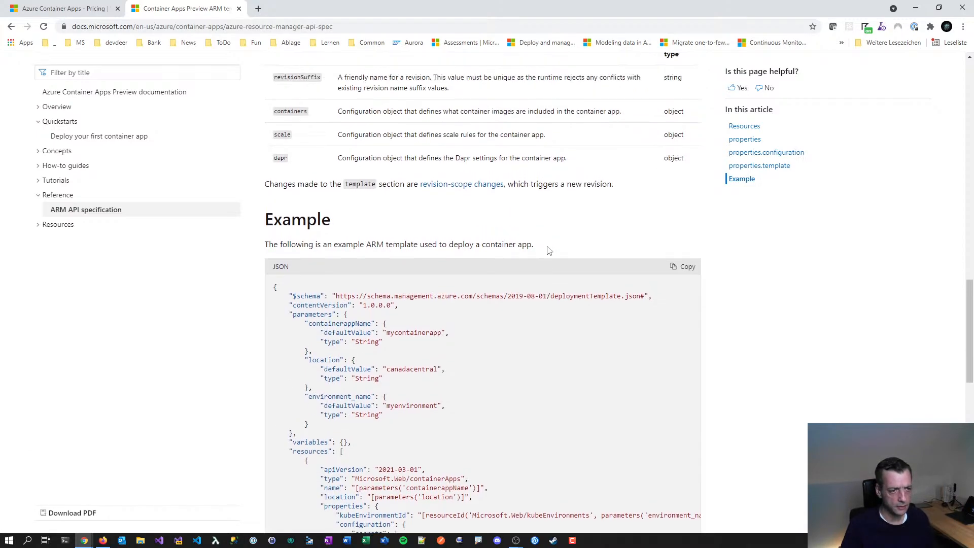
- Open a new browser tab for a web search
click(258, 8)
text(bicep d)
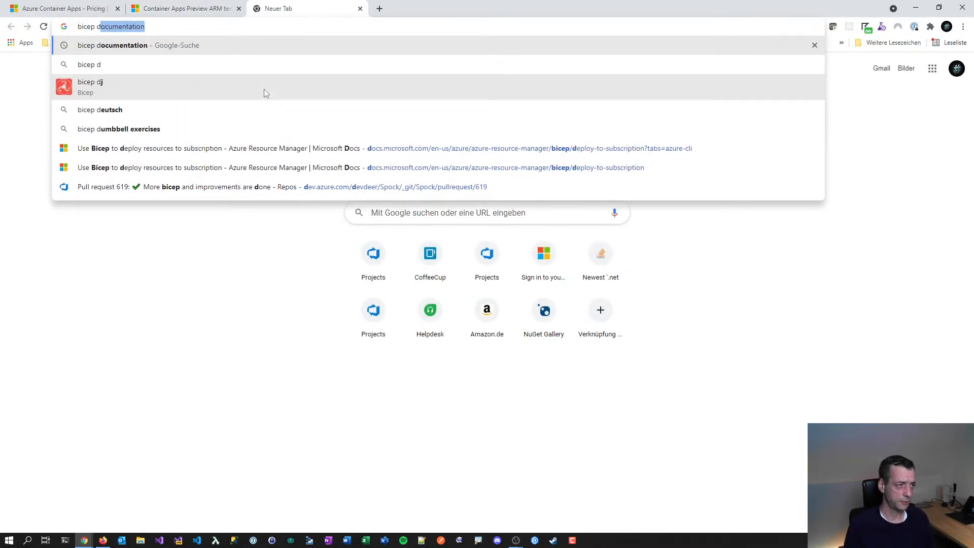
key(ctrl+a)
key(BackSpace)
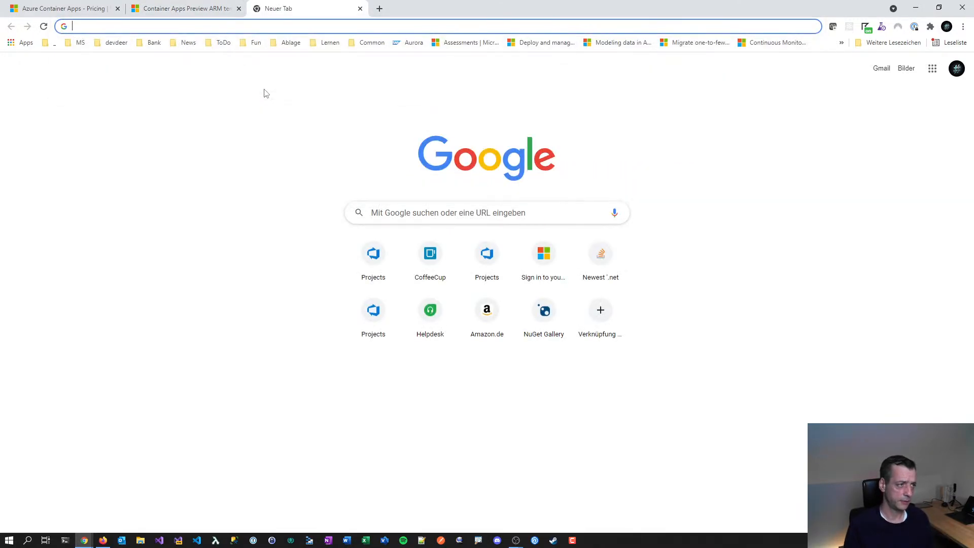
text(arem)
key(BackSpace)
key(BackSpace)
key(BackSpace)
key(BackSpace)
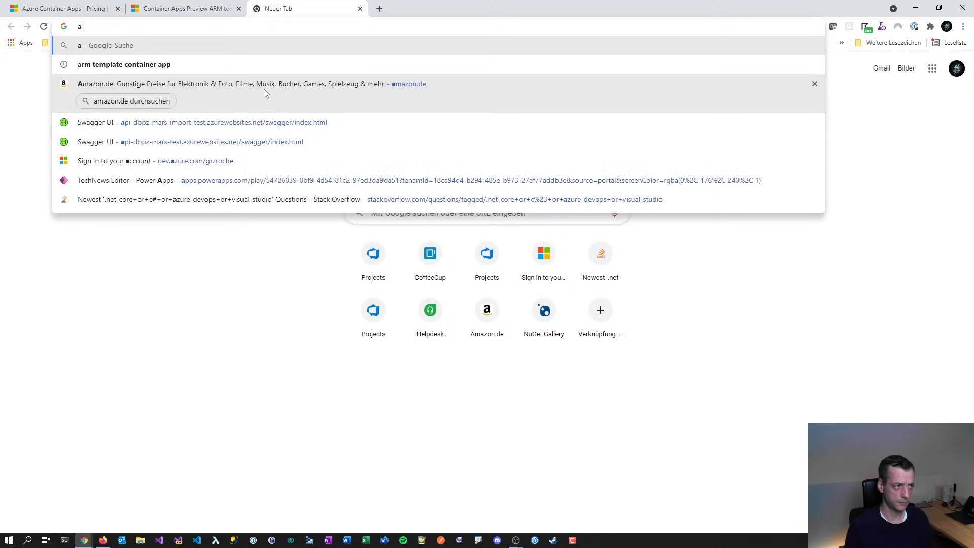
- Copy the resource type from the example template and search the web for "Microsoft.Web/containerApps" in the new browser tab
click(149, 7)
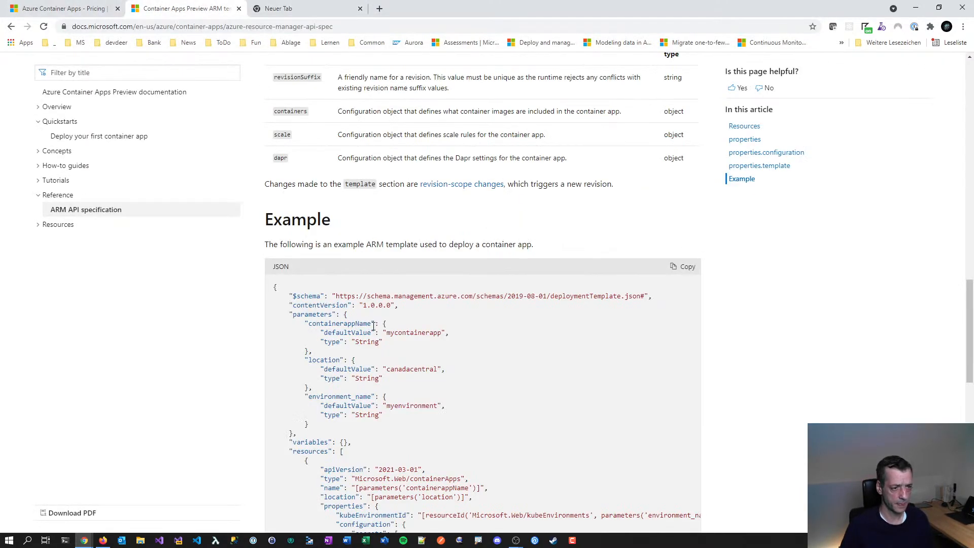
scroll(419, 471, down, 2)
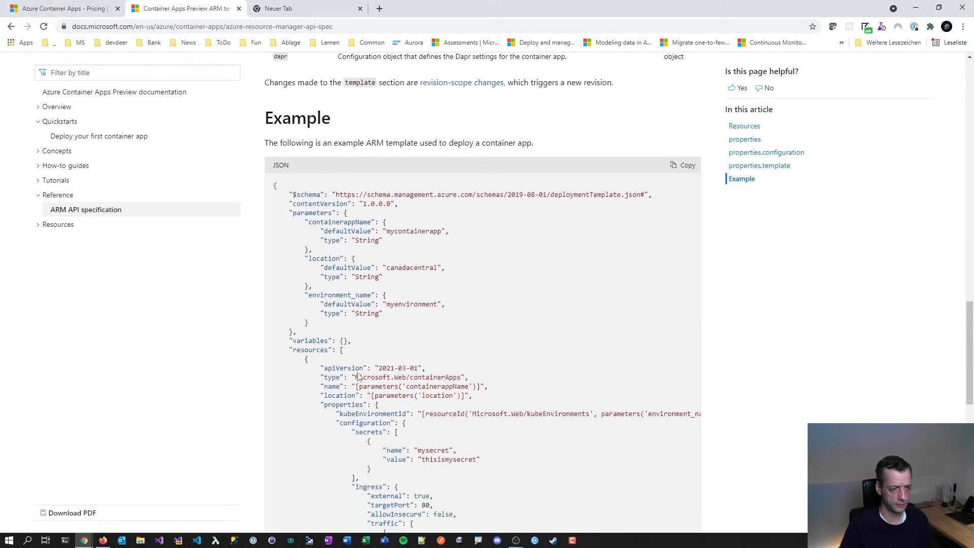
drag(355, 379, 455, 378)
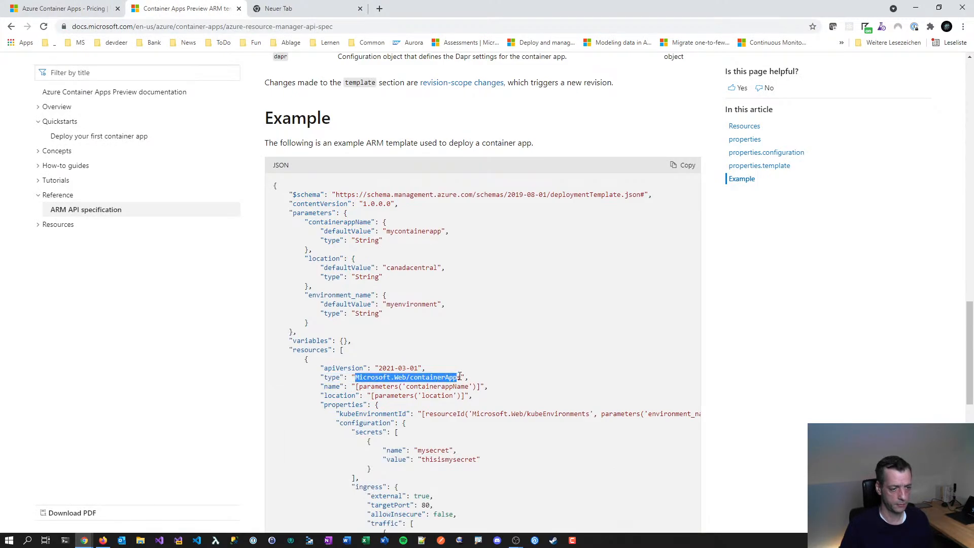
click(329, 9)
click(271, 28)
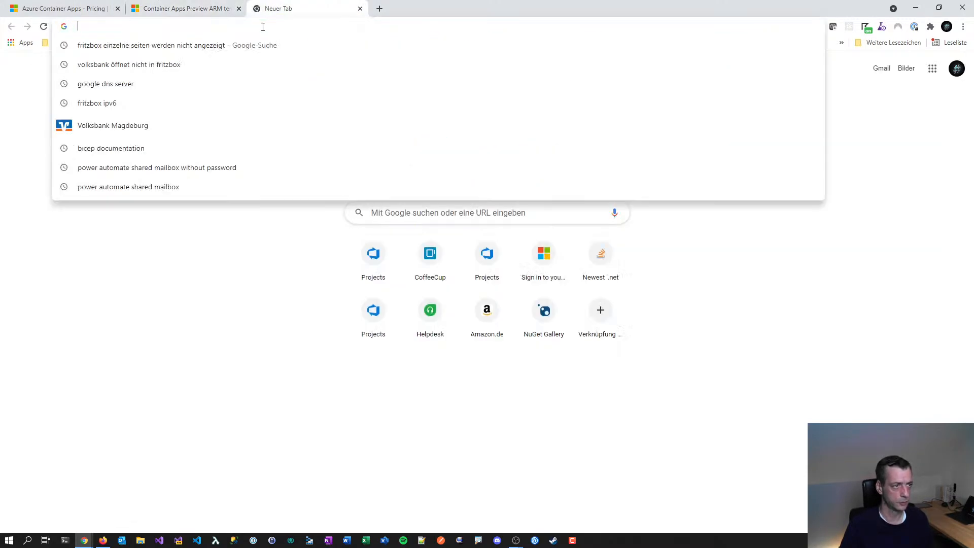
text(Microsoft.Web/containerApps)
key(Return)
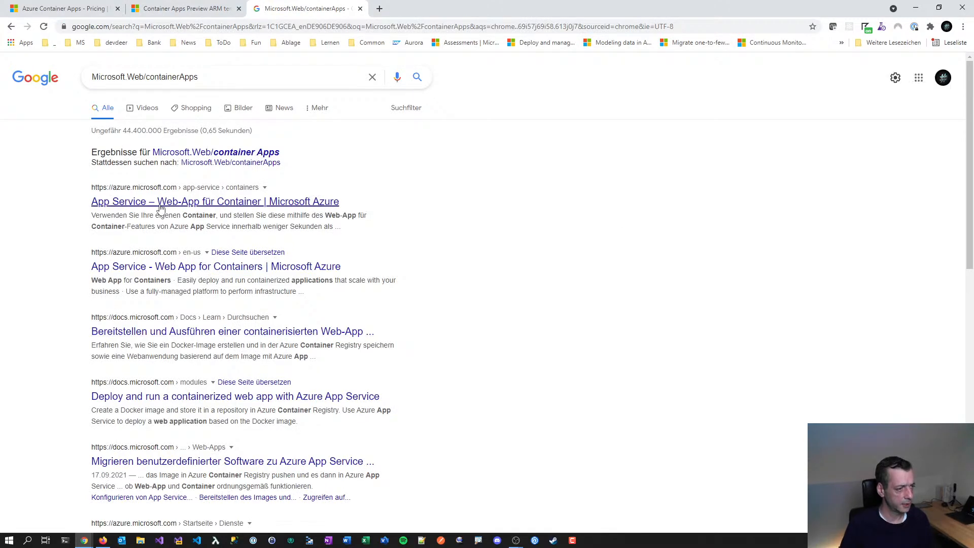
- View the first search result about Web App for Containers in a separate tab and close it
ctrl+click(161, 202)
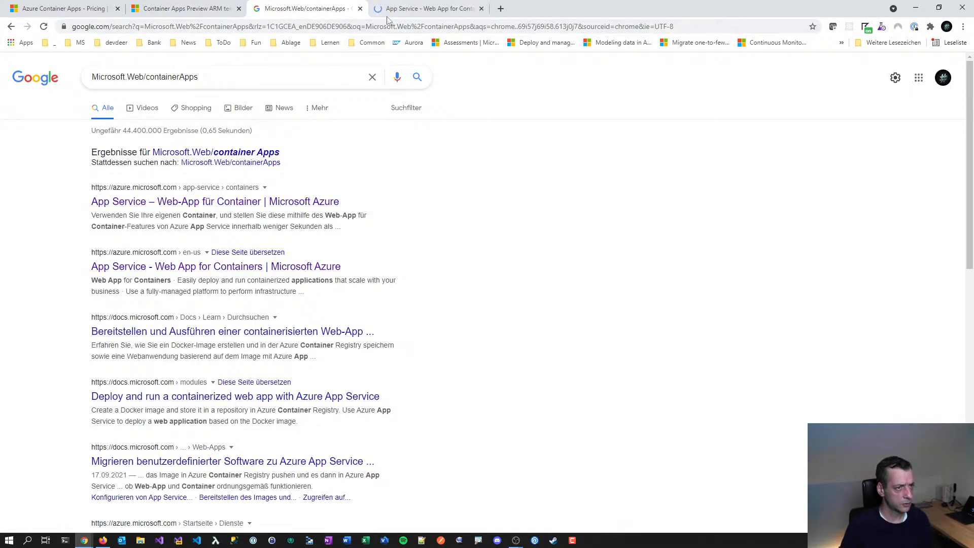
key(ctrl+Tab)
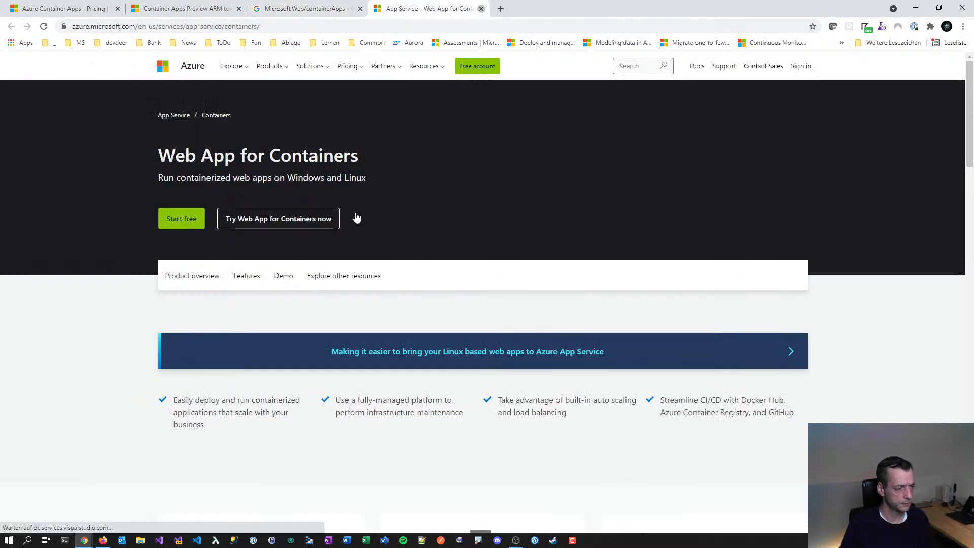
key(ctrl+w)
- View the Learn module on deploying and running a containerized web app, close it and check the remaining search results
scroll(417, 351, down, 1)
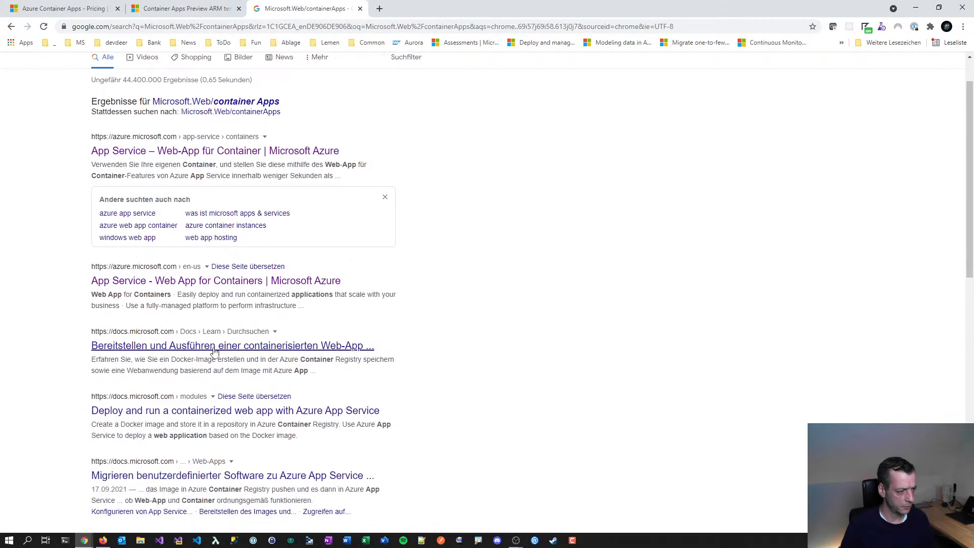
ctrl+click(214, 349)
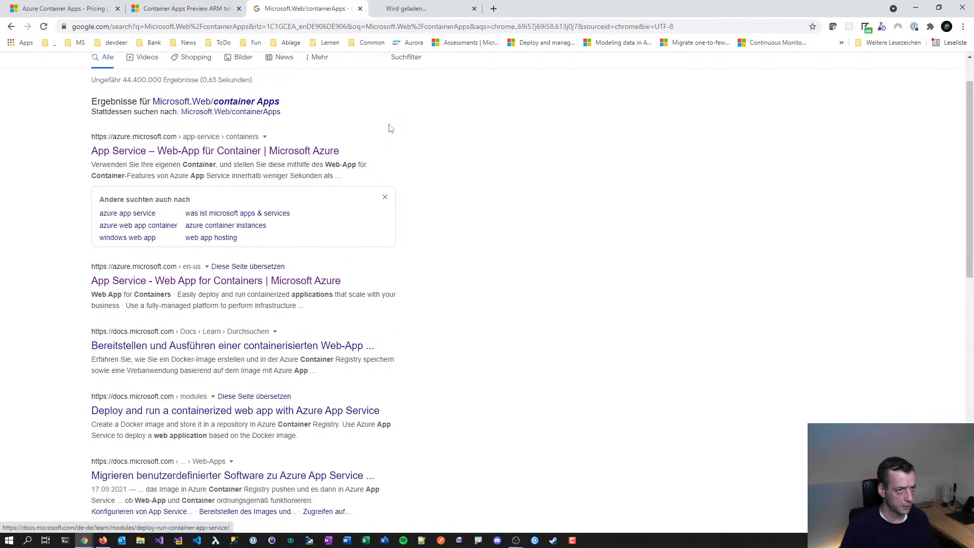
key(ctrl+Tab)
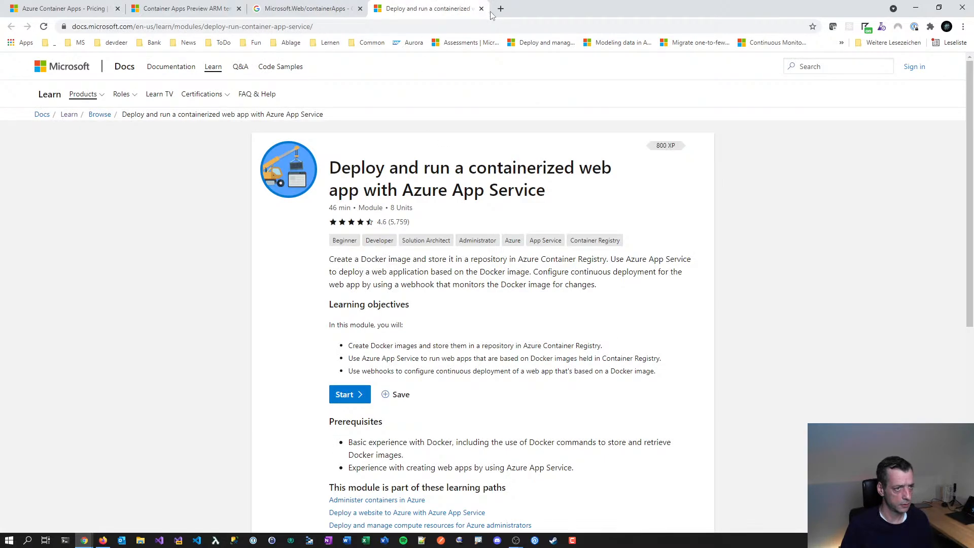
click(481, 8)
scroll(337, 398, down, 6)
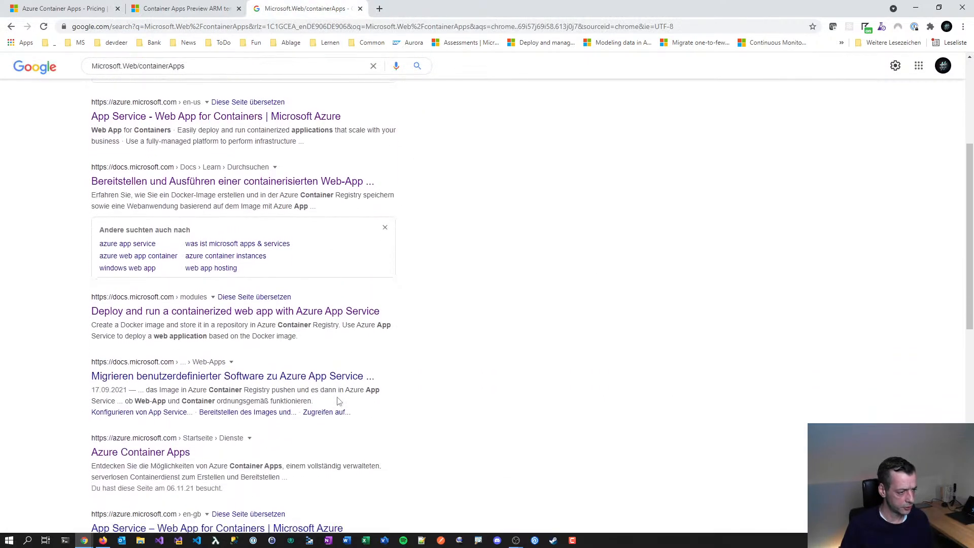
- Check the remaining search results, search the web for "microsoft.web/serverfarms@2020-10-01" and open the first result in a separate tab
scroll(218, 391, down, 1)
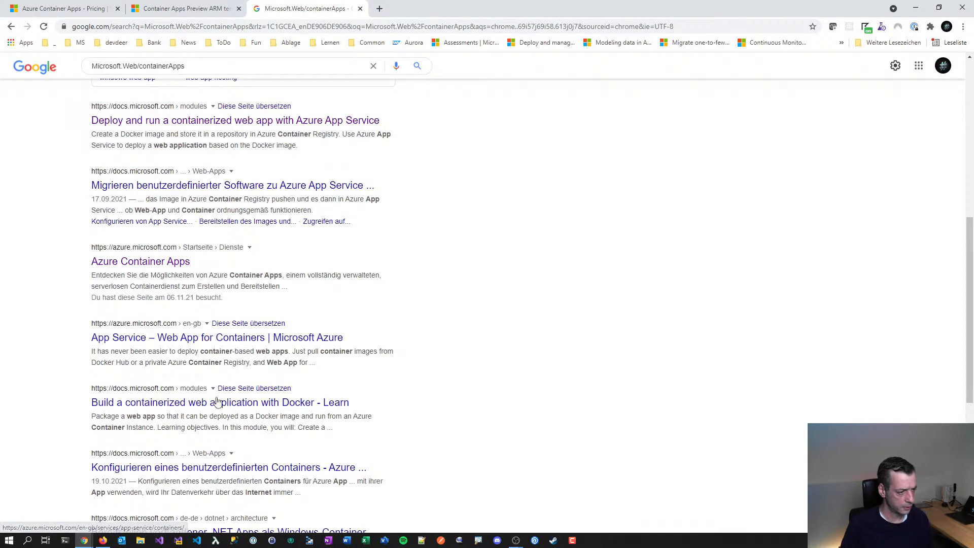
scroll(217, 406, up, 8)
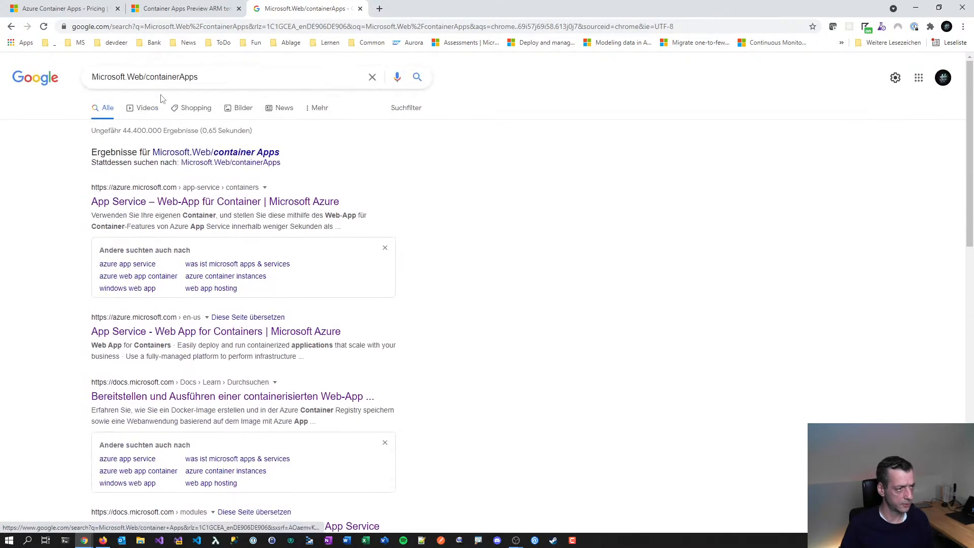
drag(147, 78, 330, 114)
key(BackSpace)
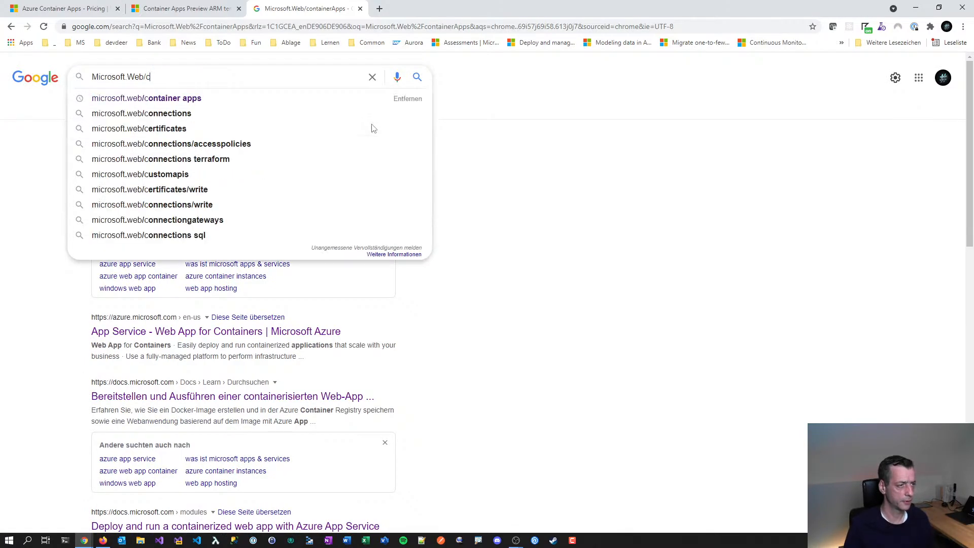
key(Down)
click(373, 128)
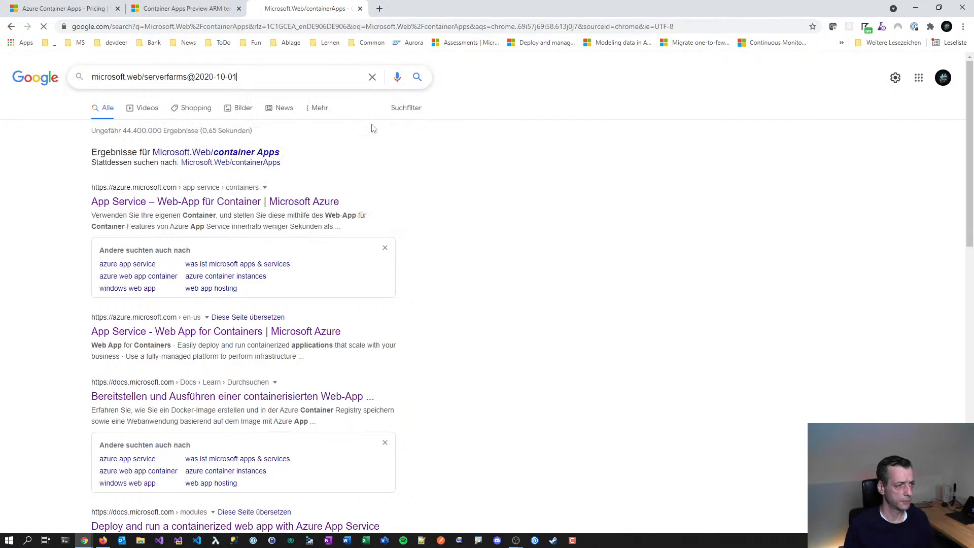
click(234, 192)
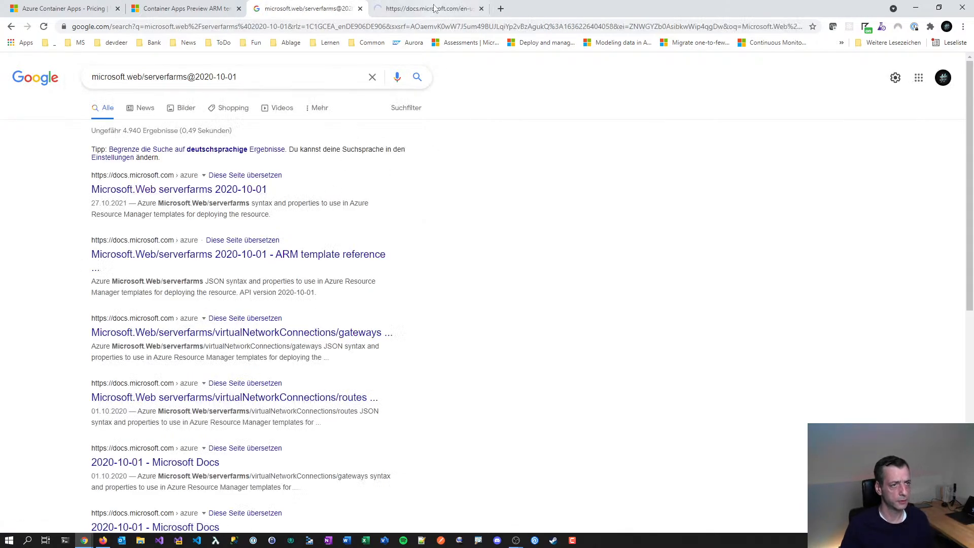
- Filter the template reference contents by "Microsoft.Web/containerApps" and clear the filter
click(114, 147)
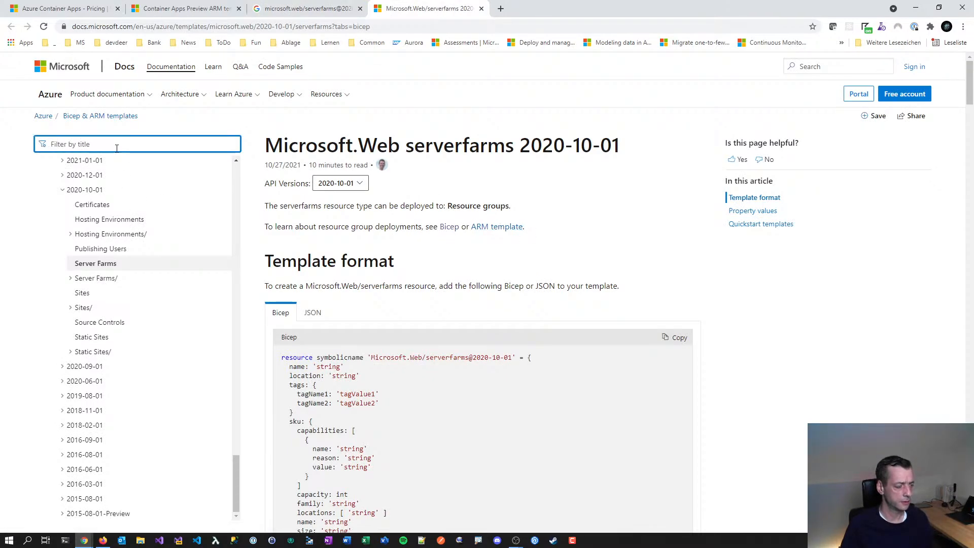
text(Microsoft.Web/containerApps)
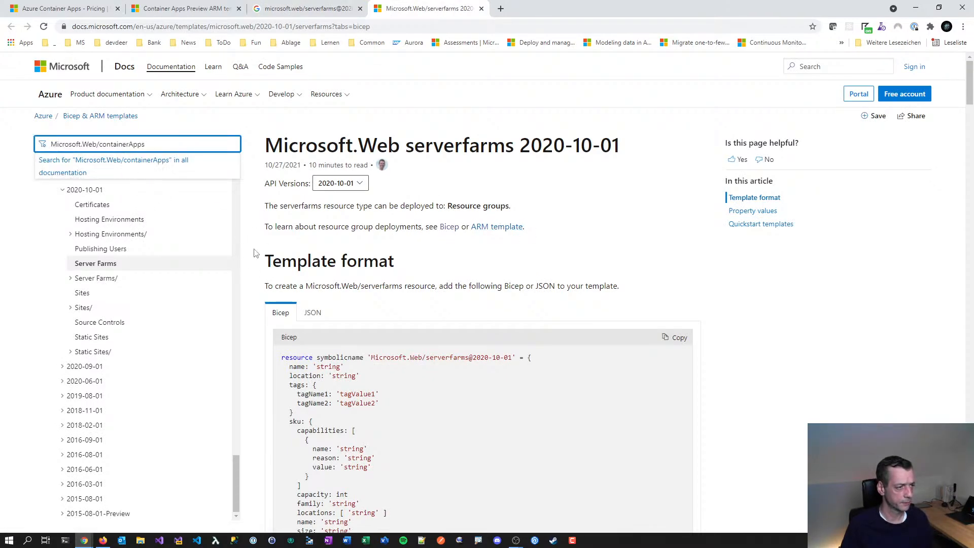
key(Escape)
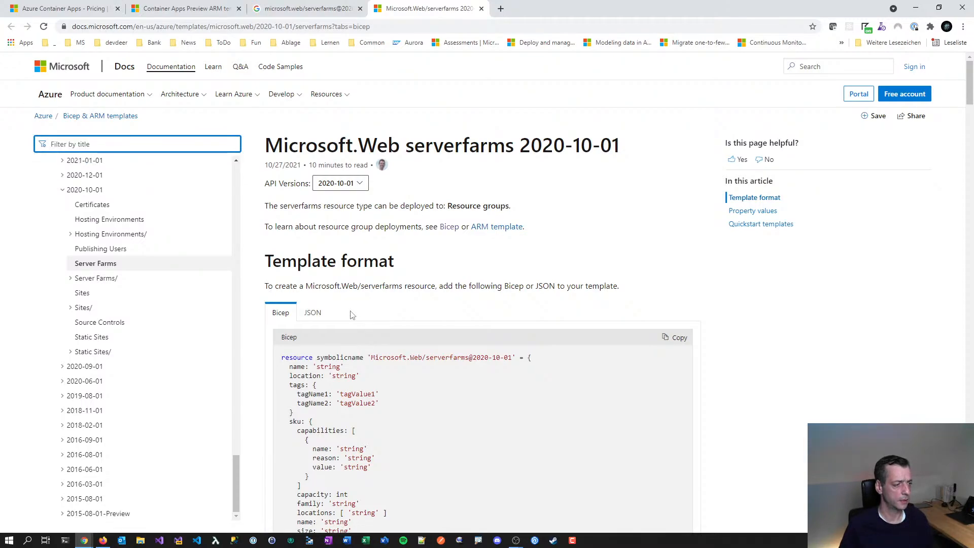
- Examine the Web section of the template reference contents for a container apps resource type
scroll(179, 330, up, 5)
click(55, 357)
scroll(58, 362, up, 4)
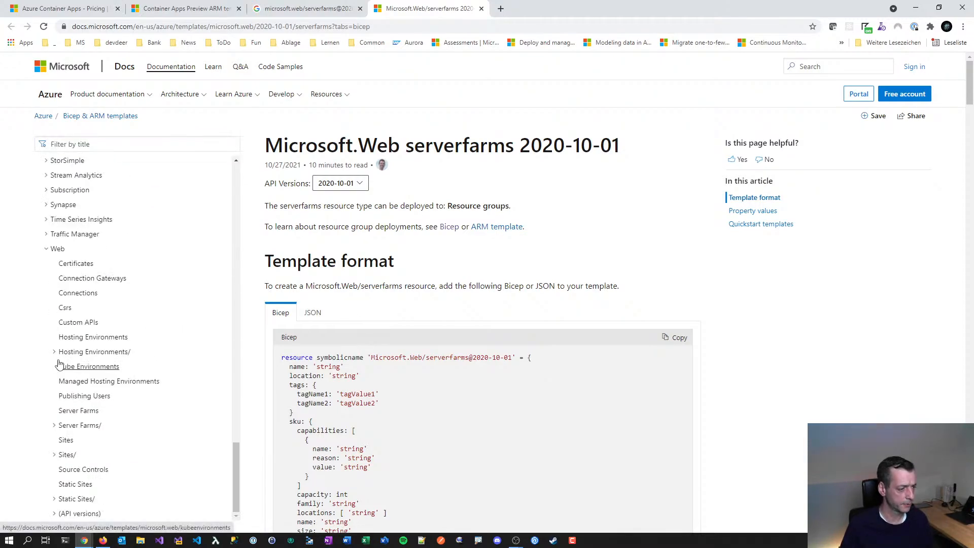
scroll(94, 410, down, 1)
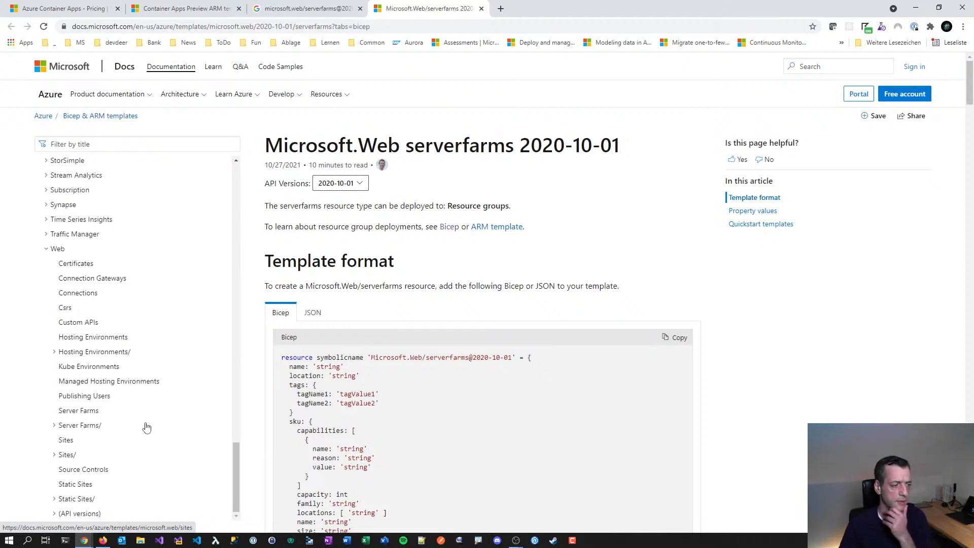
scroll(139, 398, down, 4)
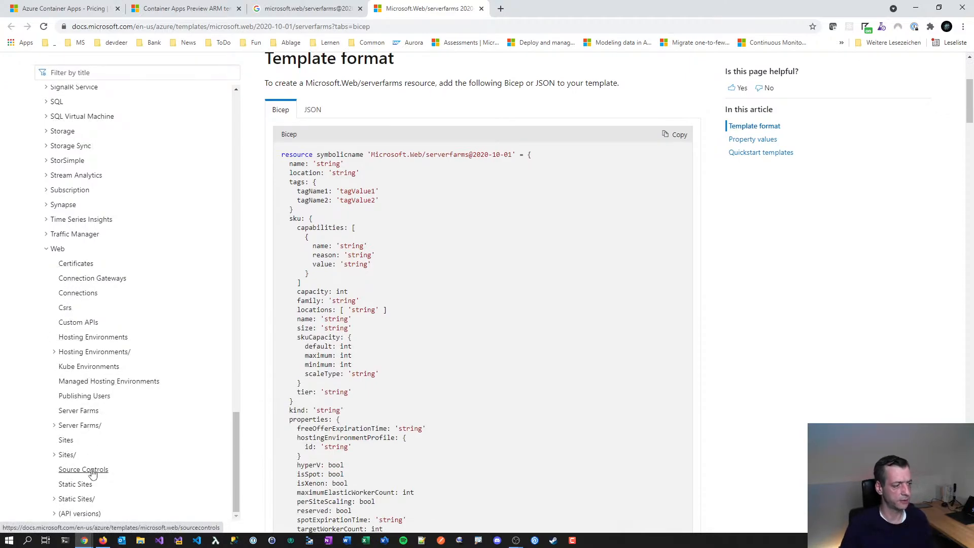
scroll(116, 462, up, 2)
scroll(142, 404, down, 2)
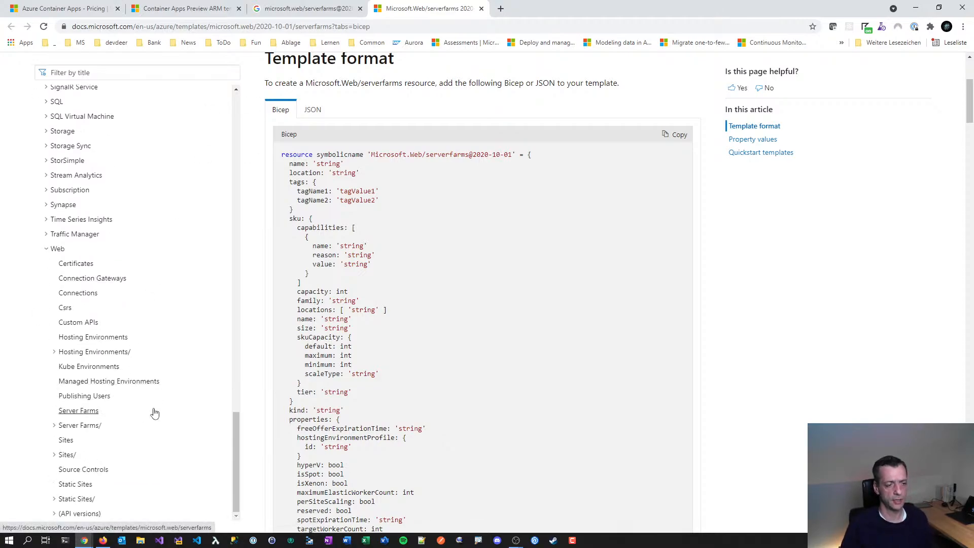
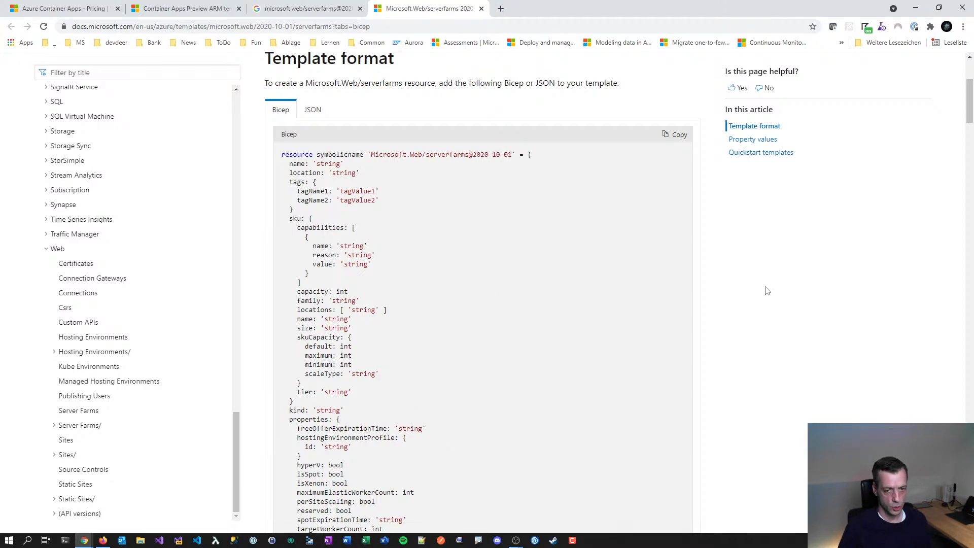
scroll(767, 290, down, 1)
scroll(776, 293, up, 5)
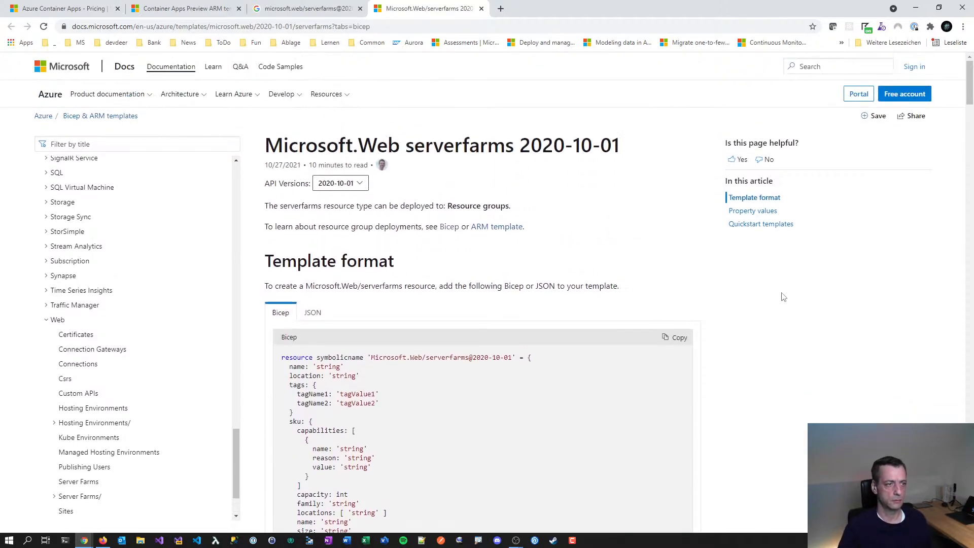
scroll(783, 297, down, 1)
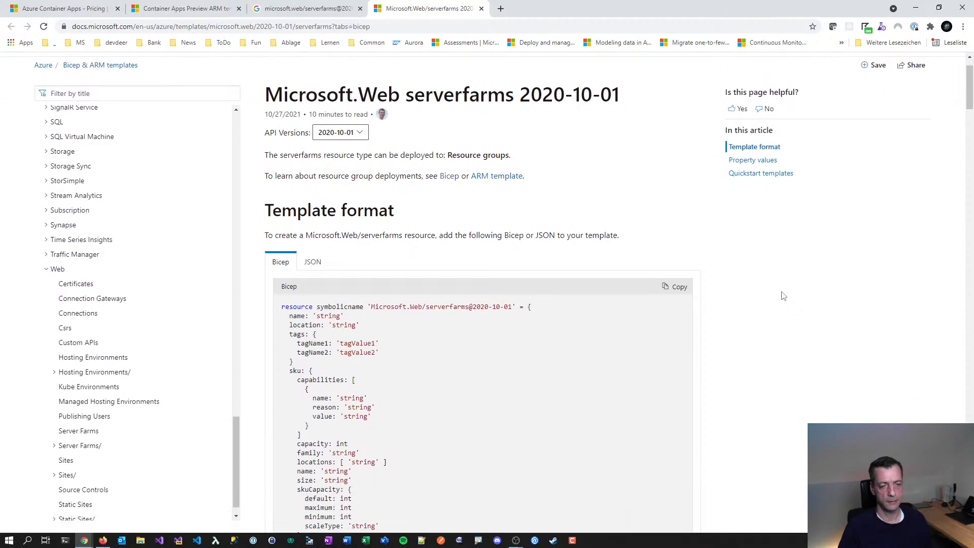
scroll(784, 296, up, 1)
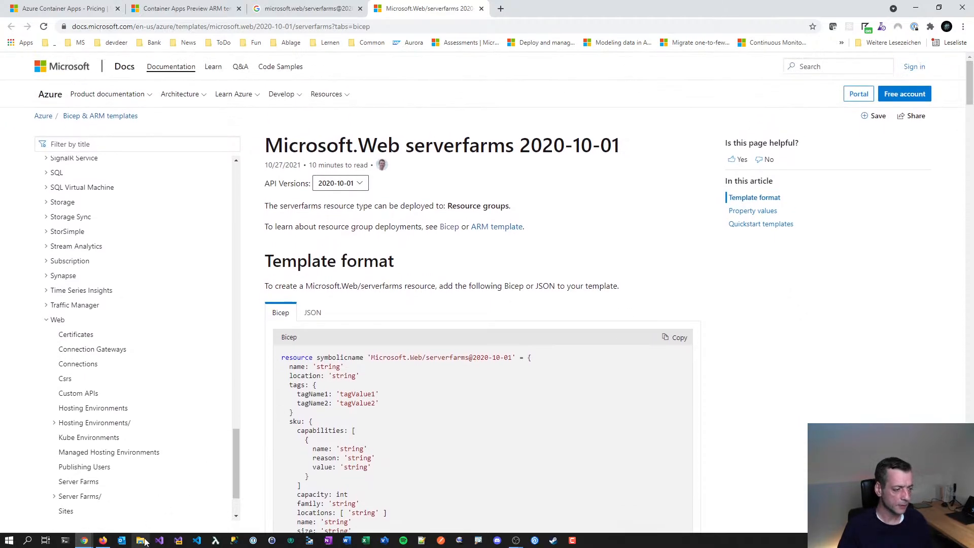
- Open Visual Studio 2022 and start a new project from the C# ASP.NET Core Web App template
click(178, 541)
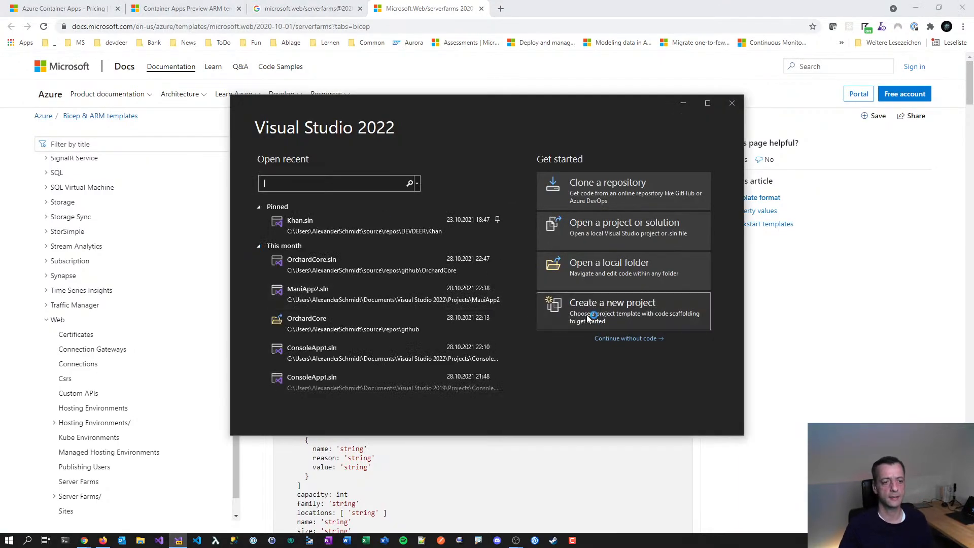
click(612, 305)
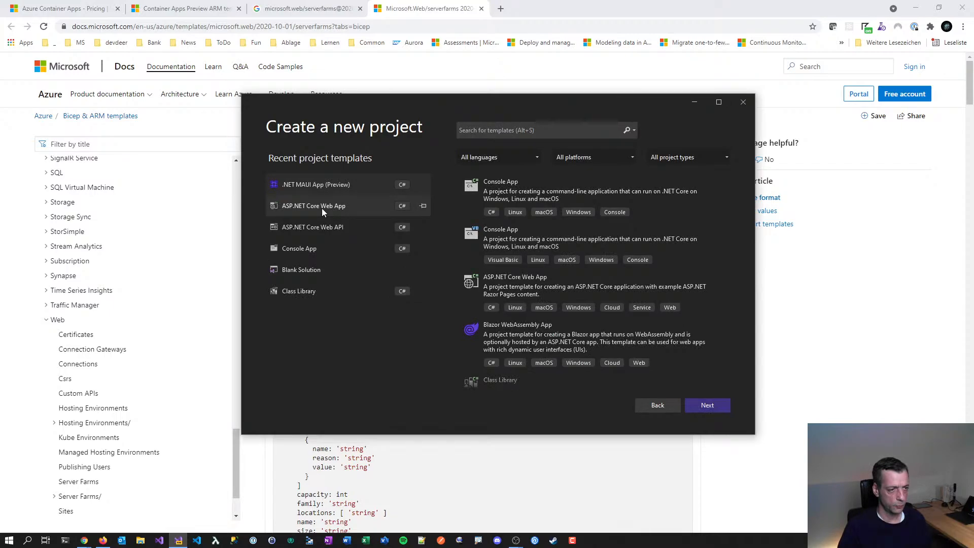
click(322, 208)
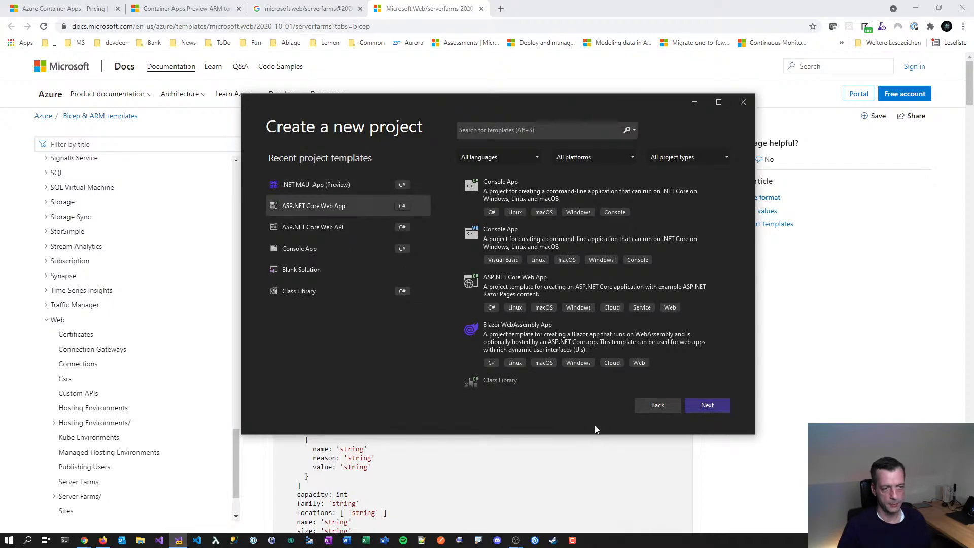
click(706, 406)
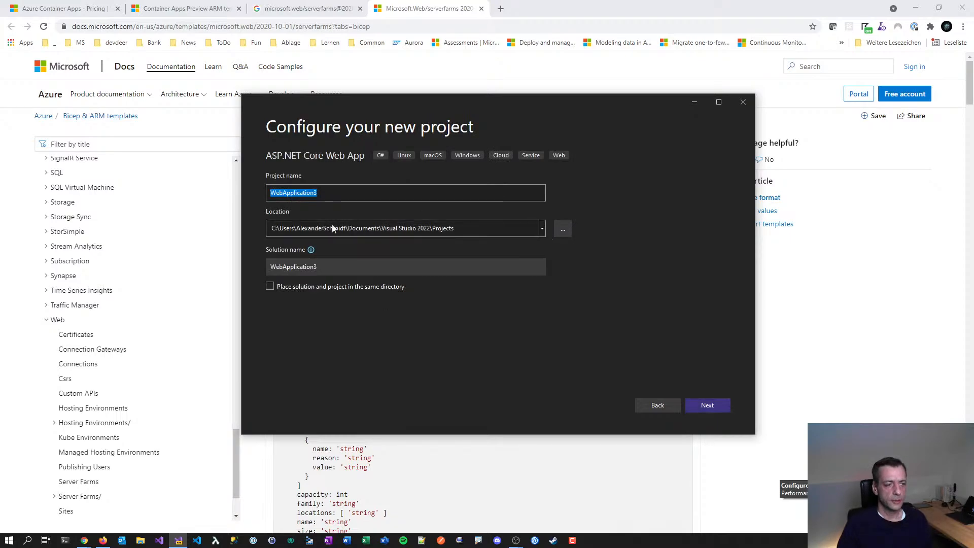
- Name the new project ContainerAppTest and continue to the additional information page
click(354, 192)
key(ctrl+a)
text(C)
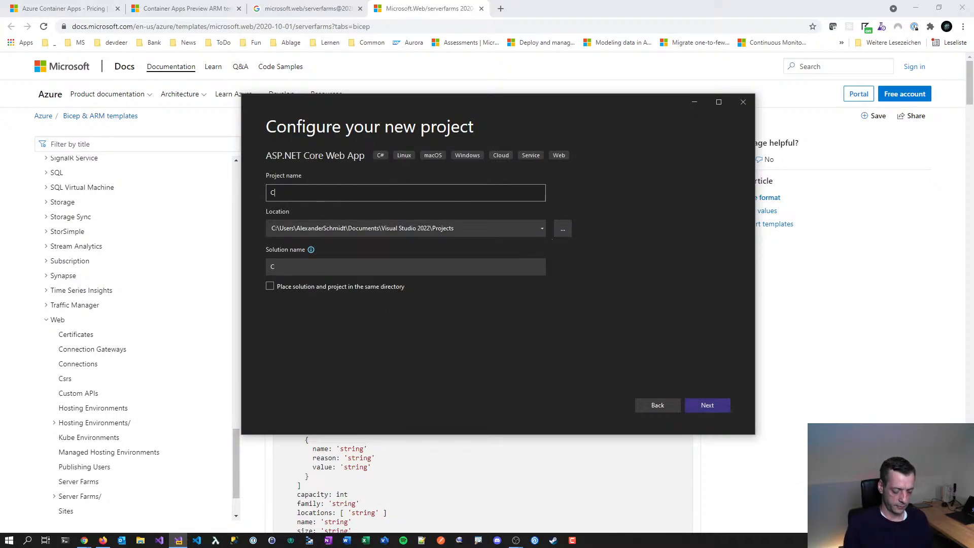
text(ontaierApp)
key(BackSpace)
key(BackSpace)
key(BackSpace)
key(BackSpace)
key(BackSpace)
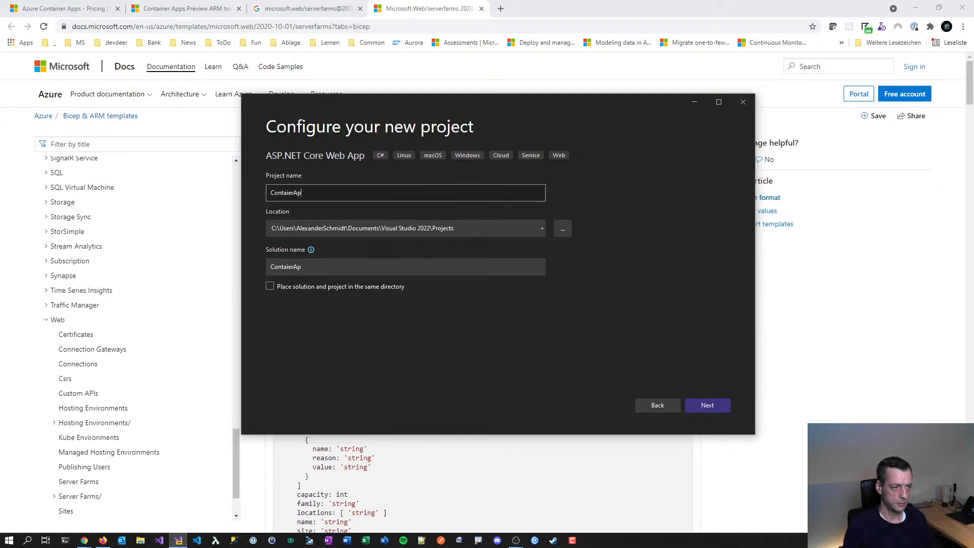
text(nerAppTest)
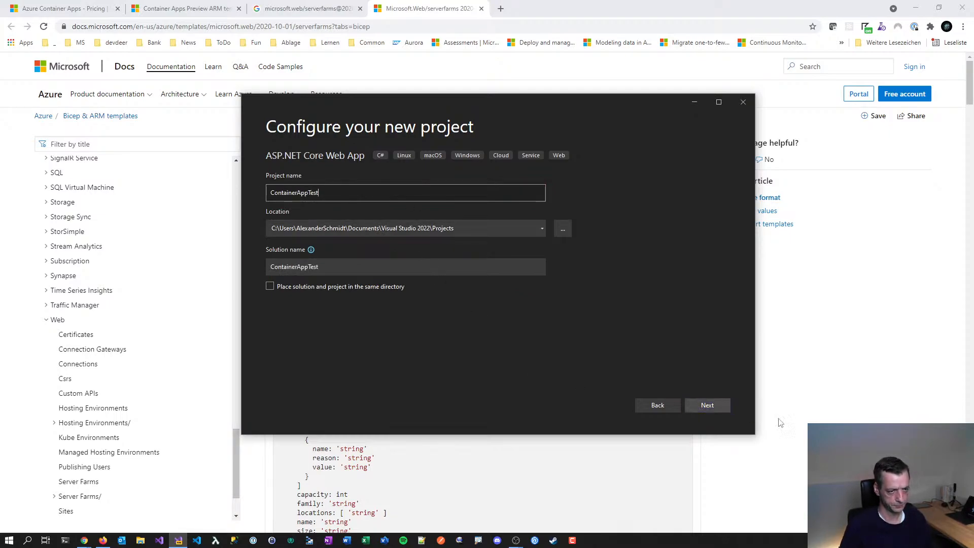
click(707, 405)
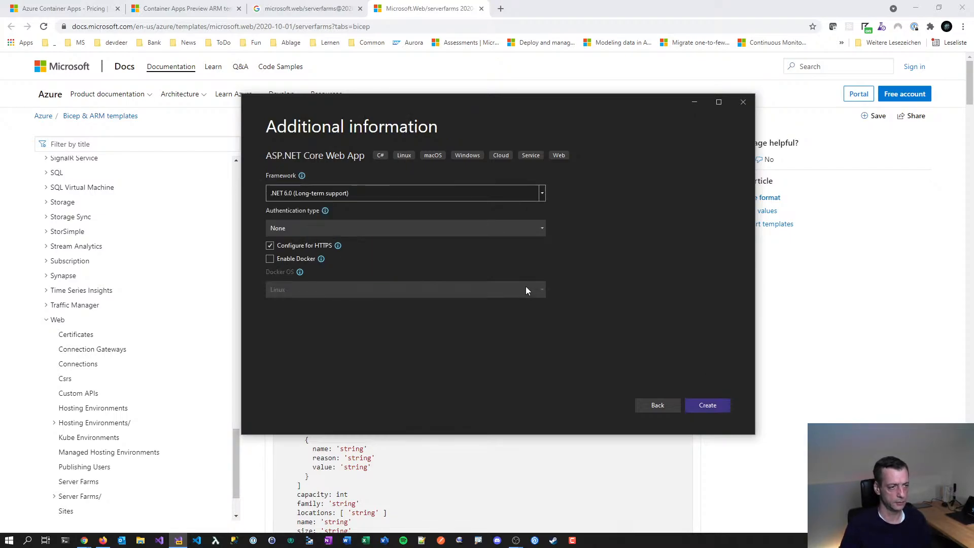
- Create the project with the .NET 5.0 (Current) framework and Docker enabled for Linux
click(309, 195)
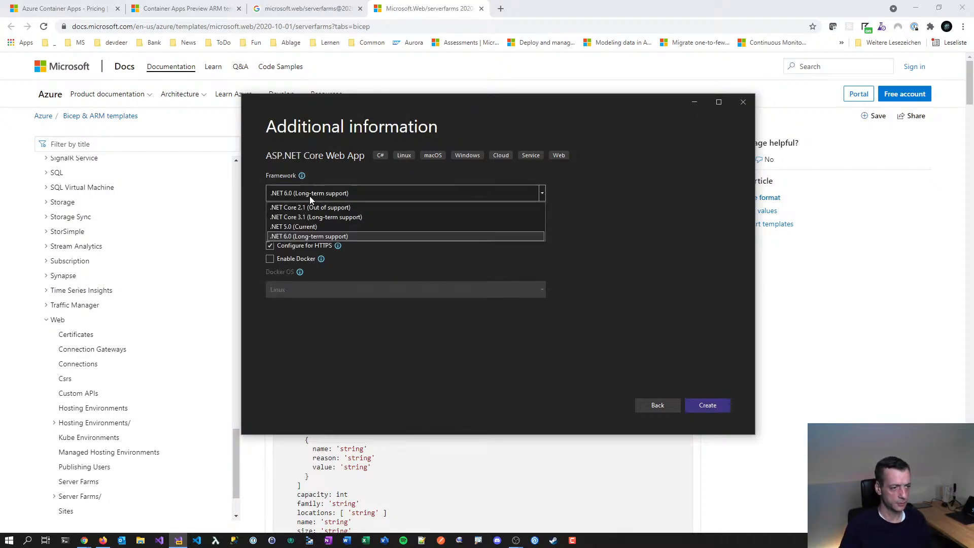
click(307, 224)
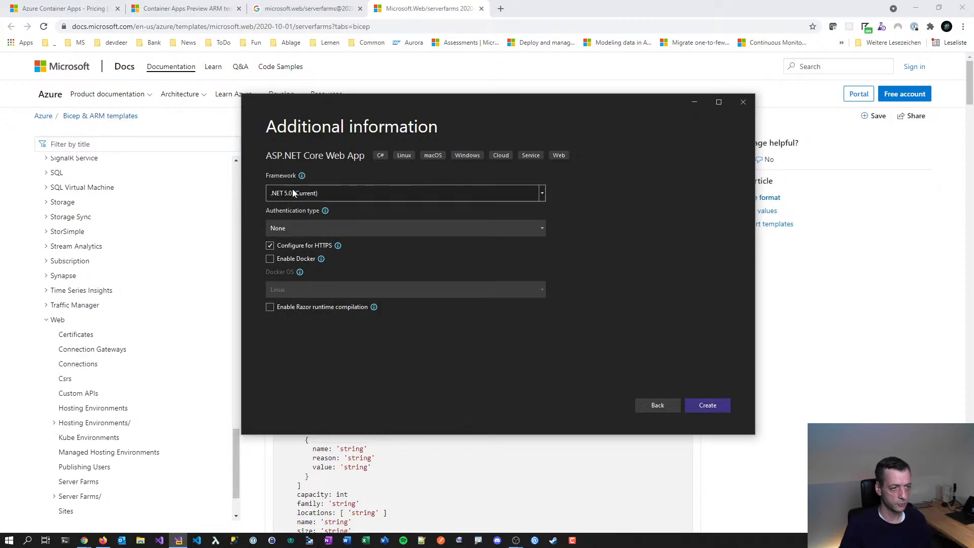
click(276, 259)
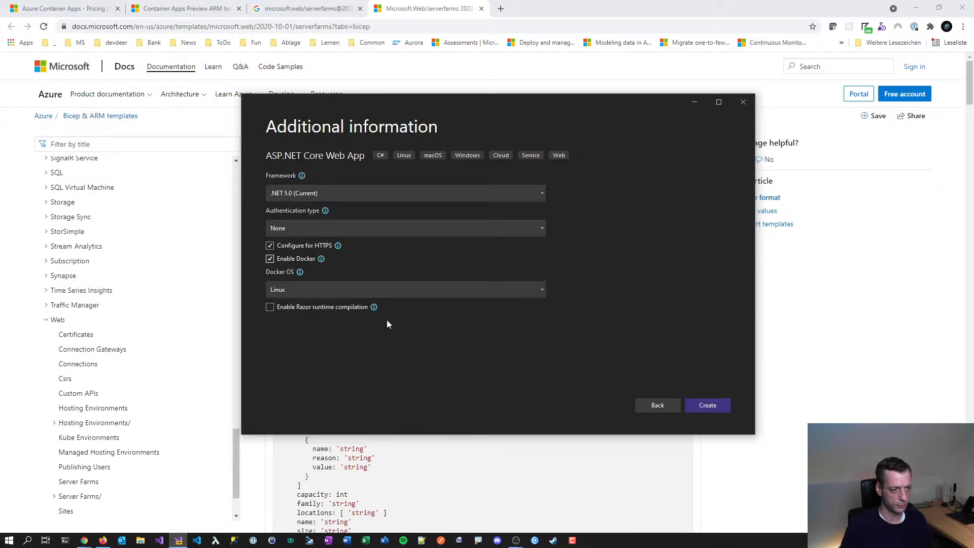
click(707, 405)
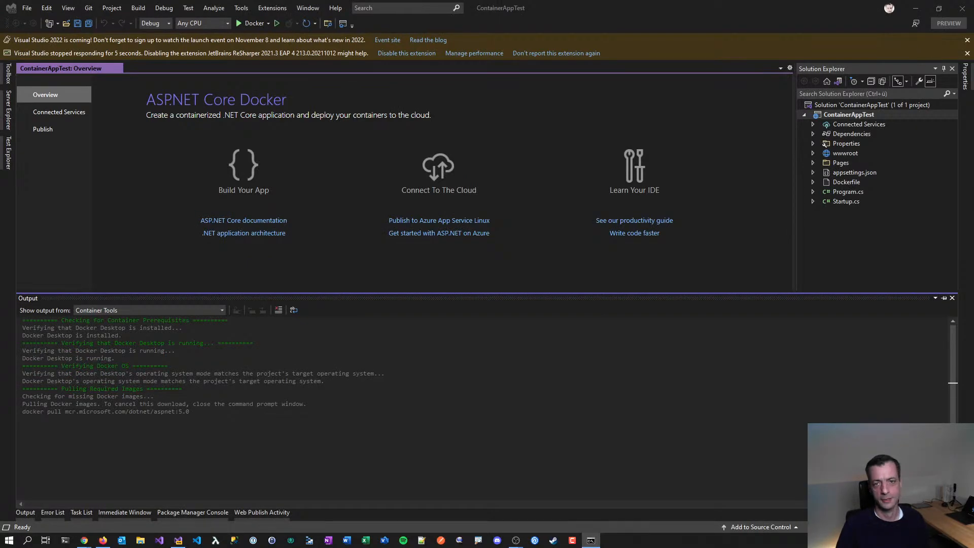
- Dismiss both notification bars and reduce the Output pane's height while checking the Container Tools output
click(967, 53)
click(966, 40)
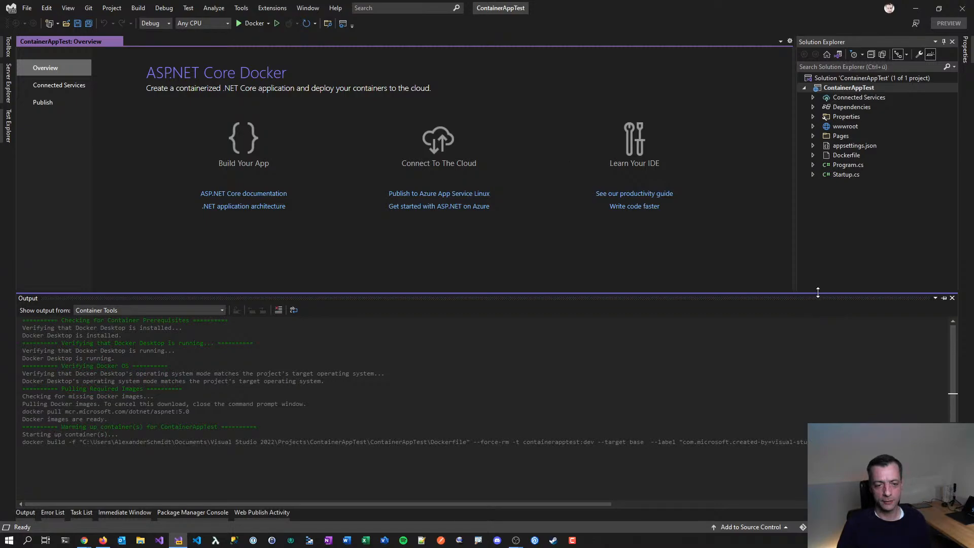
drag(817, 292, 818, 323)
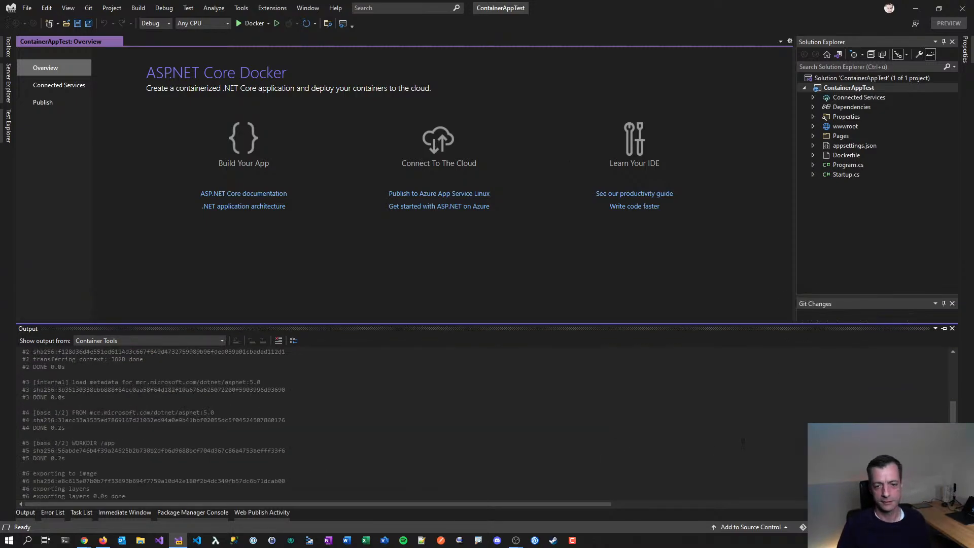
click(839, 232)
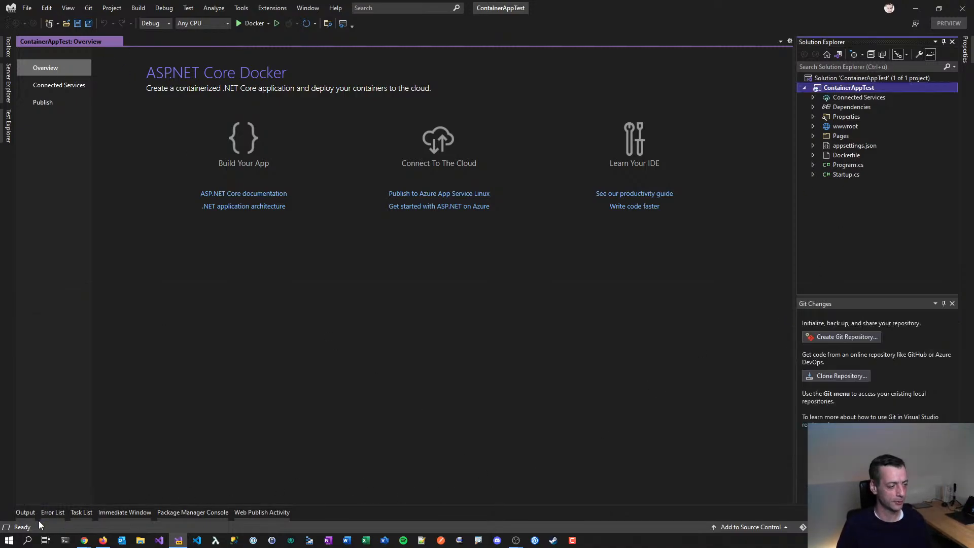
click(25, 511)
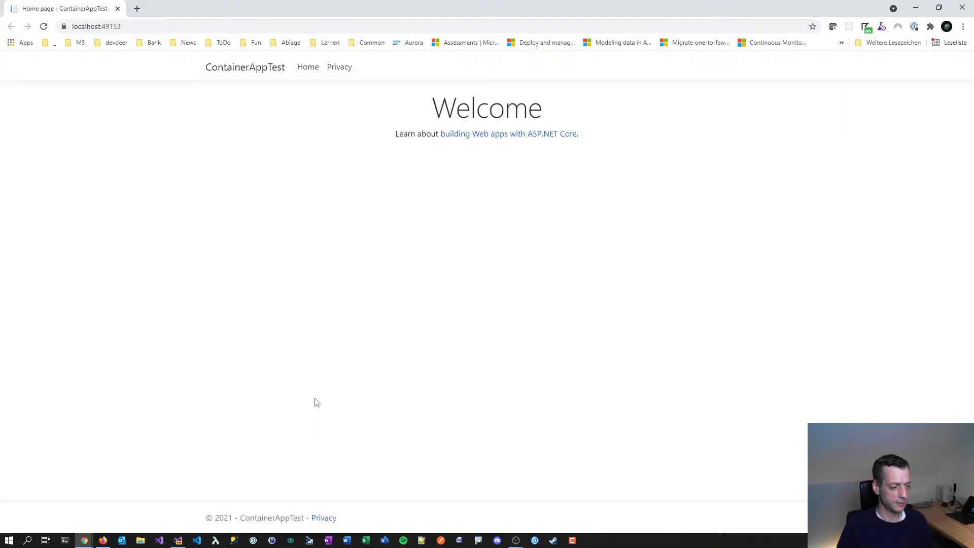
- Inspect the running ContainerAppTest container's environment values in Visual Studio and compare with its home page in the browser
key(alt+Tab)
drag(315, 445, 350, 344)
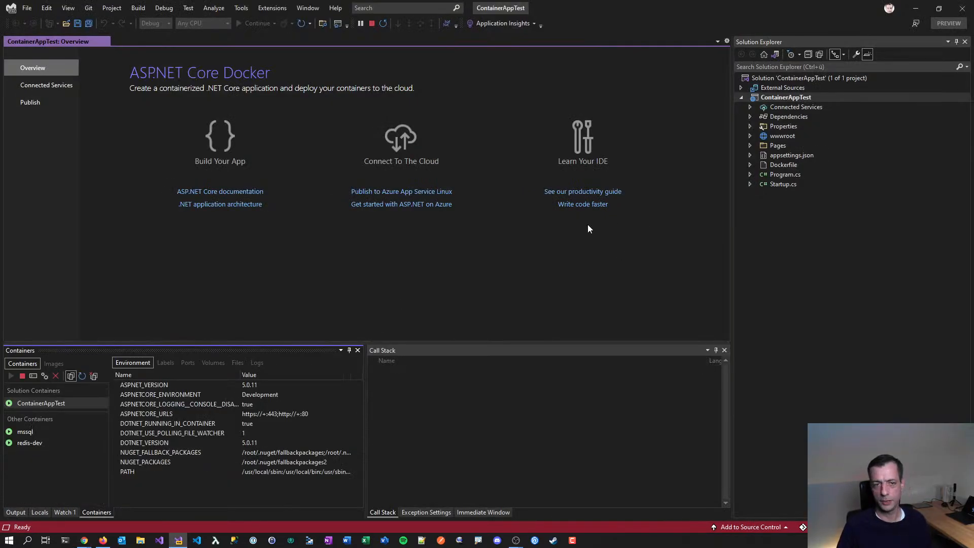
key(alt+Tab)
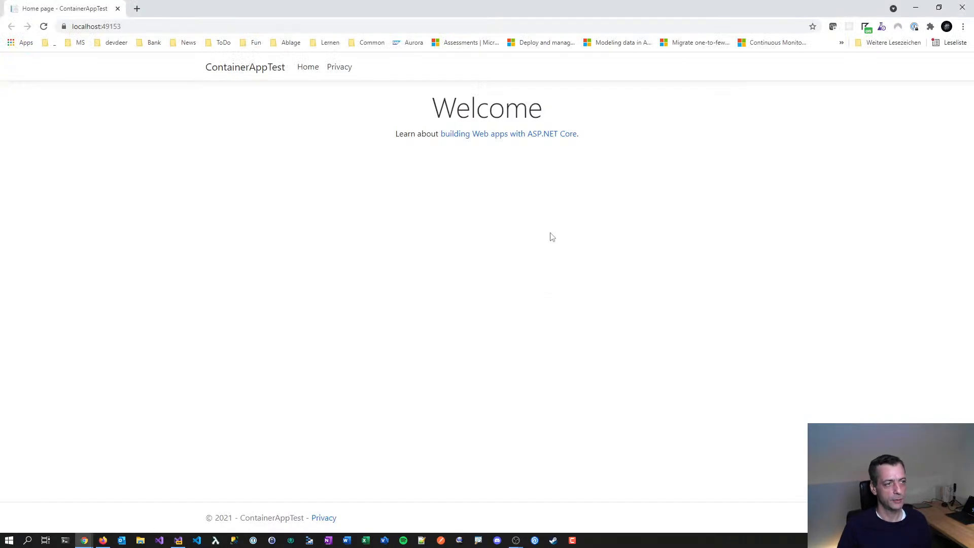
key(alt+Tab)
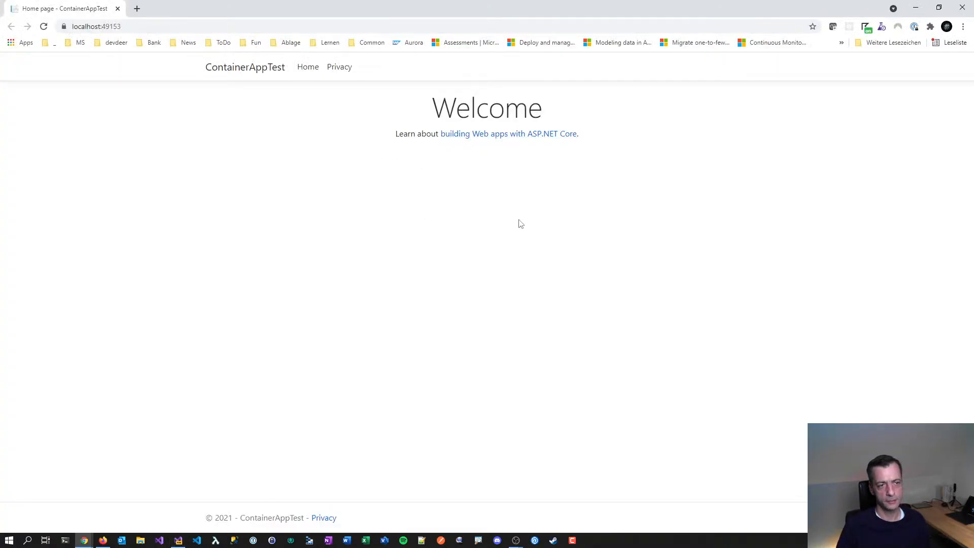
- Close the running app's browser window and the ContainerAppTest Overview page in Visual Studio
click(962, 8)
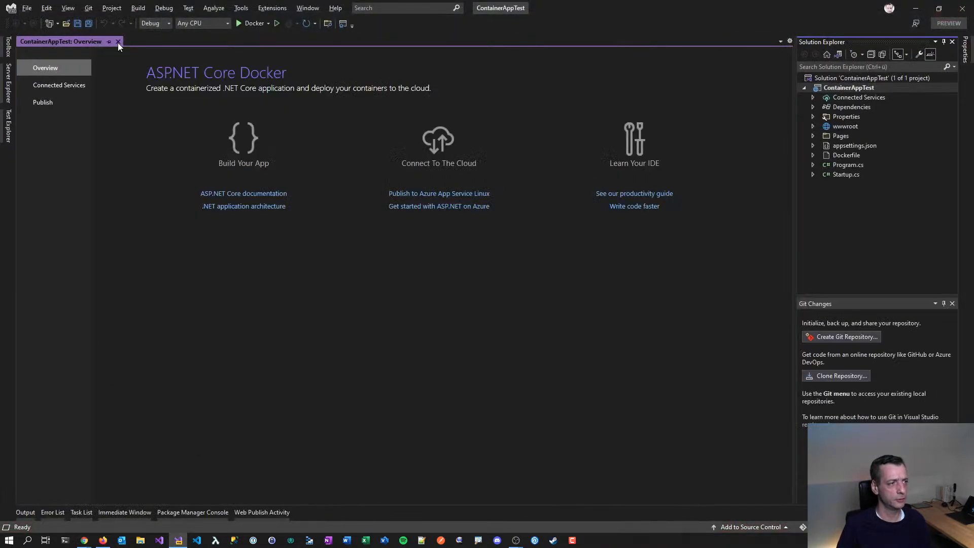
click(118, 42)
click(901, 290)
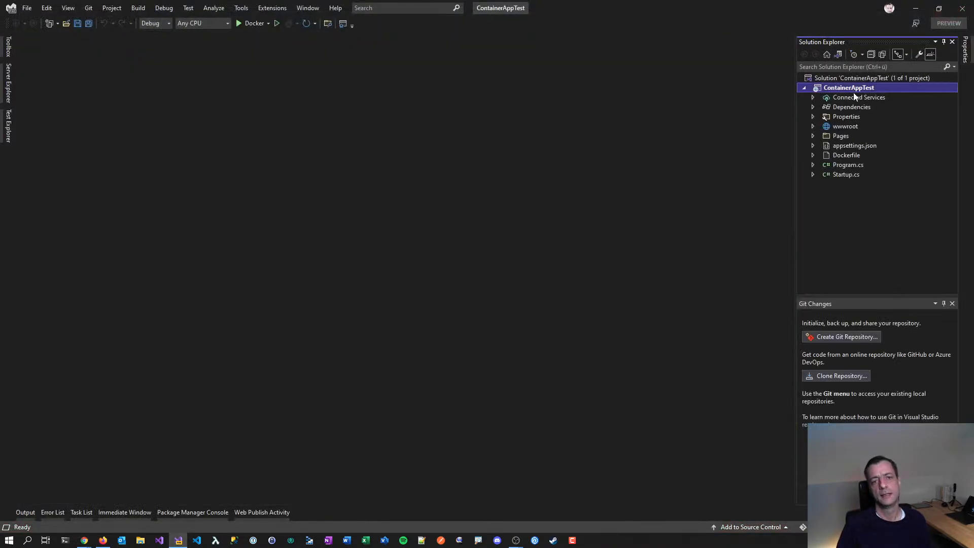
- Review the publishing targets offered for the ContainerAppTest project and dismiss the Publish dialog without choosing one
right_click(861, 89)
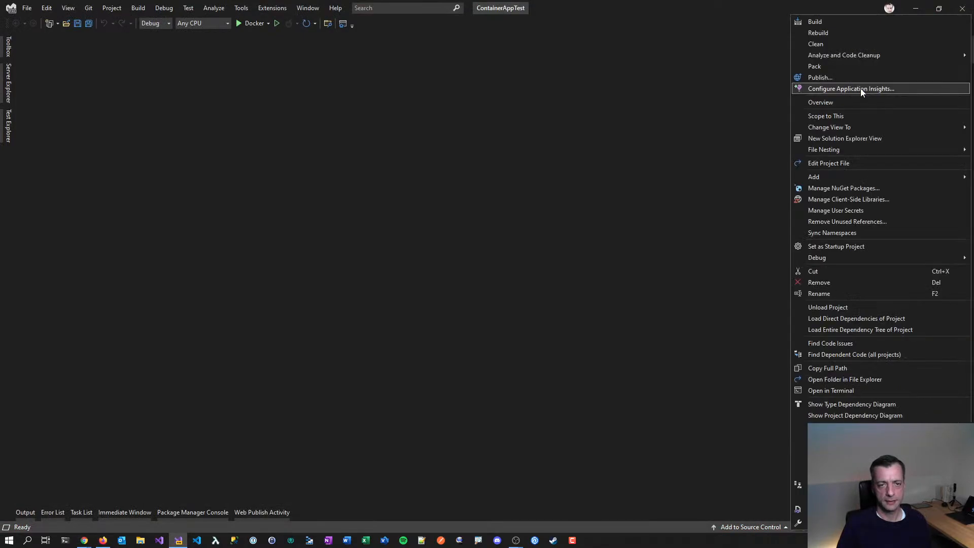
click(854, 79)
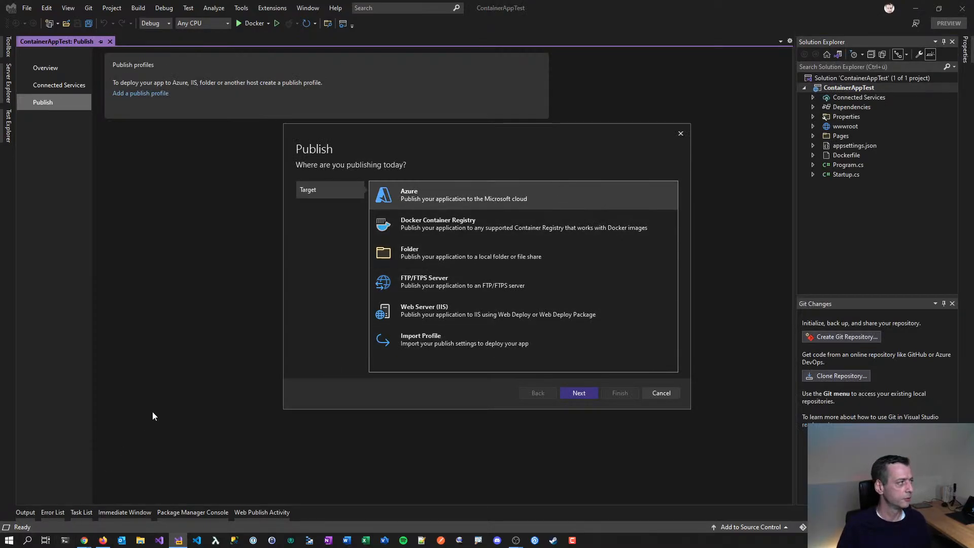
click(681, 134)
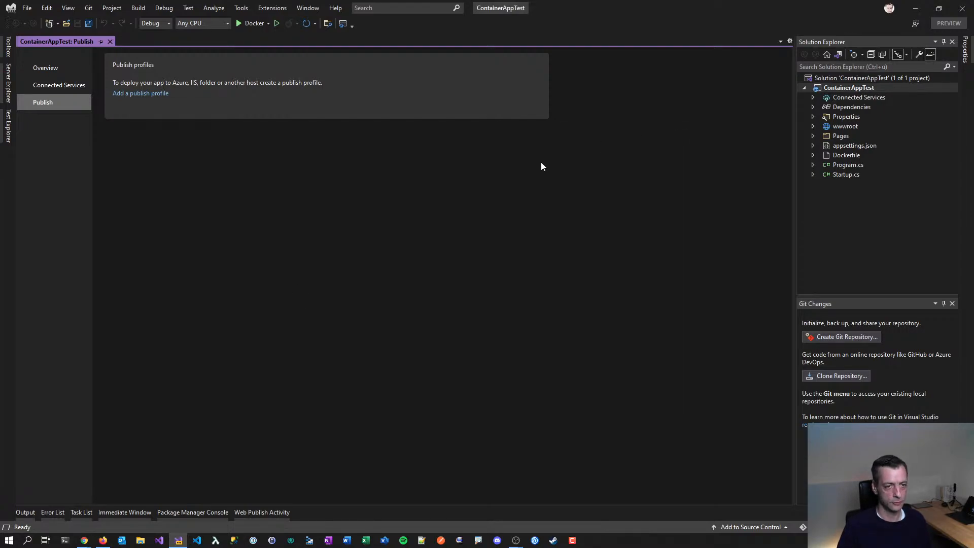
- Switch to the Azure portal in Firefox and open the rg-container-app-test resource group, examining its resource types
click(103, 541)
click(19, 75)
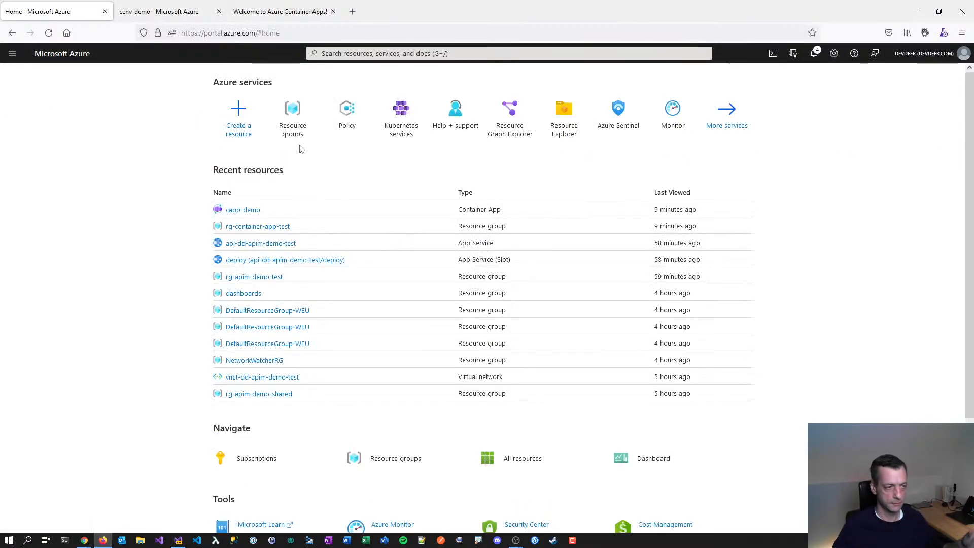
click(272, 227)
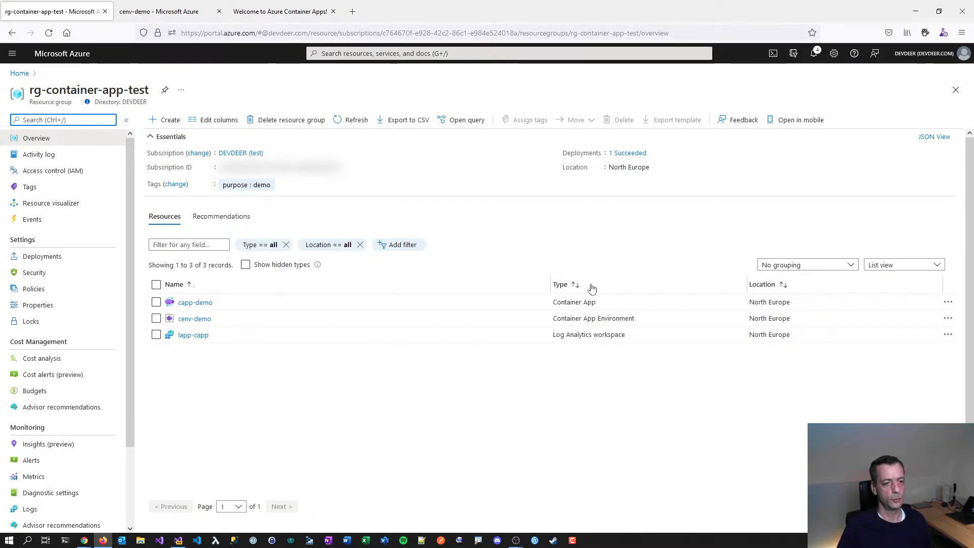
drag(583, 318, 634, 319)
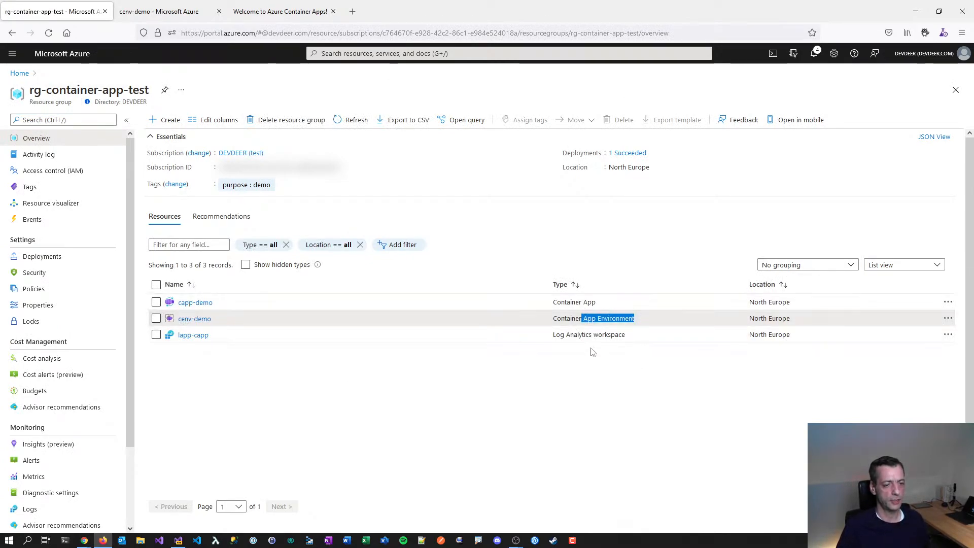
drag(578, 335, 616, 335)
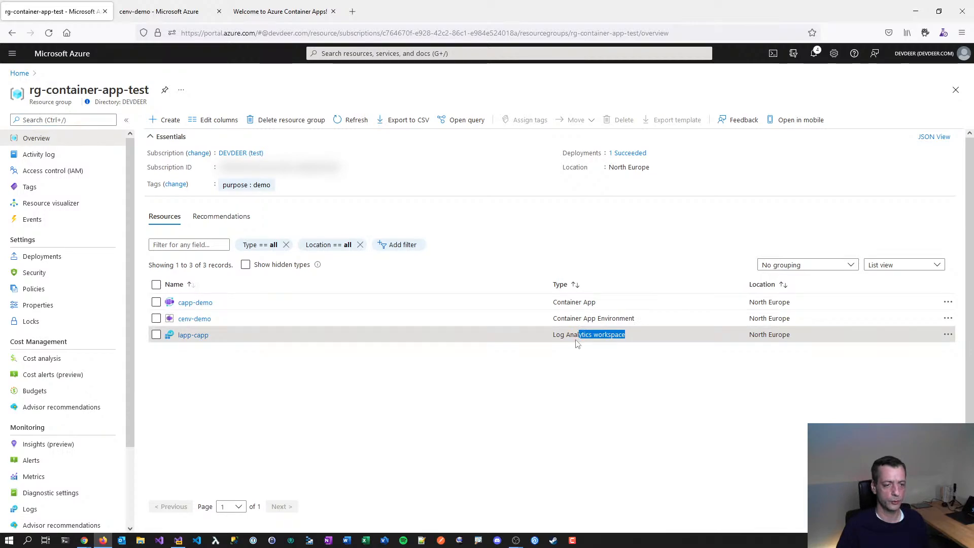
drag(562, 337, 599, 335)
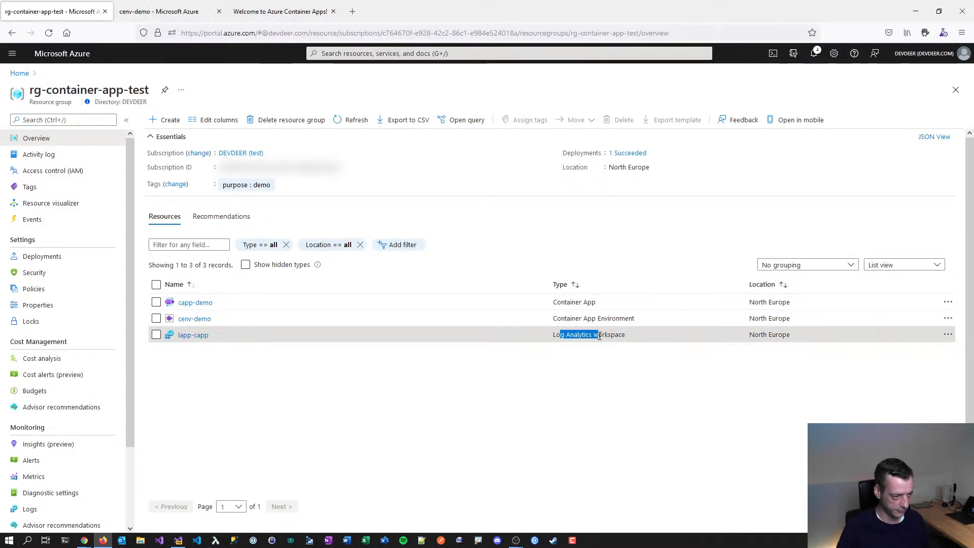
click(609, 372)
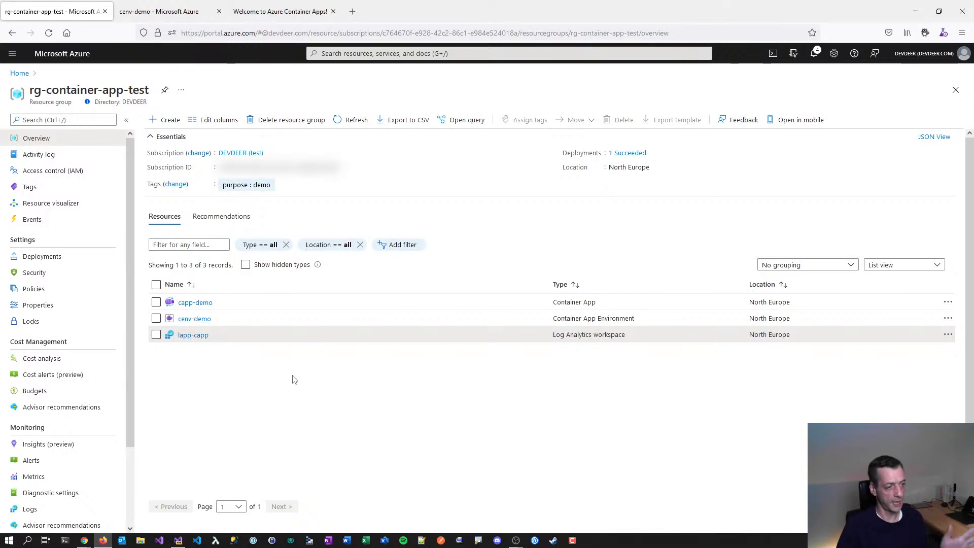
- Start adding a resource to the resource group and search the offerings for "azure container reg"
click(167, 125)
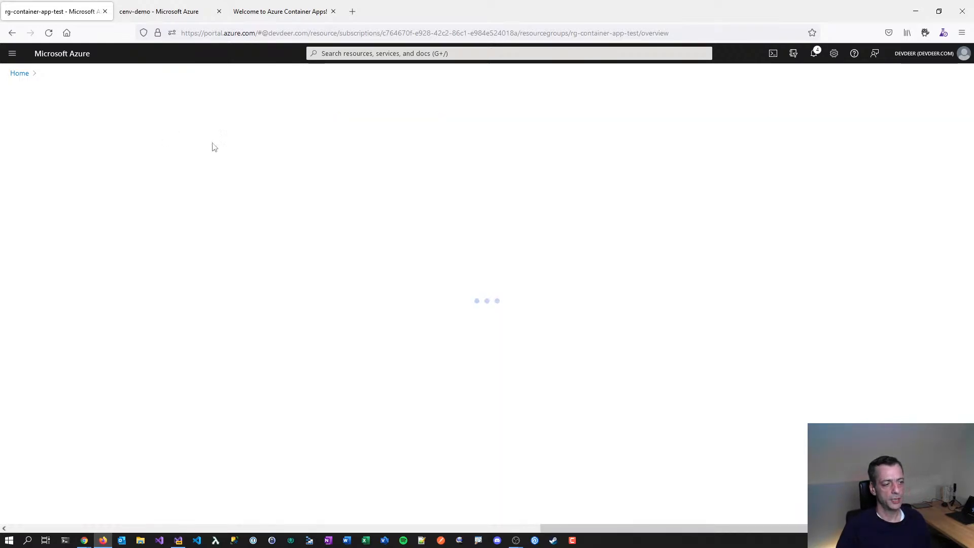
text(azure)
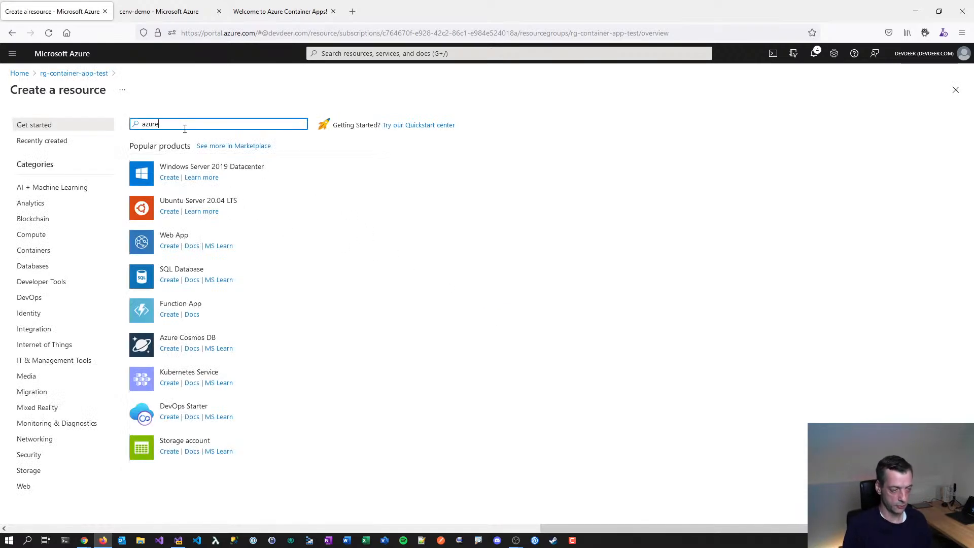
text( contai)
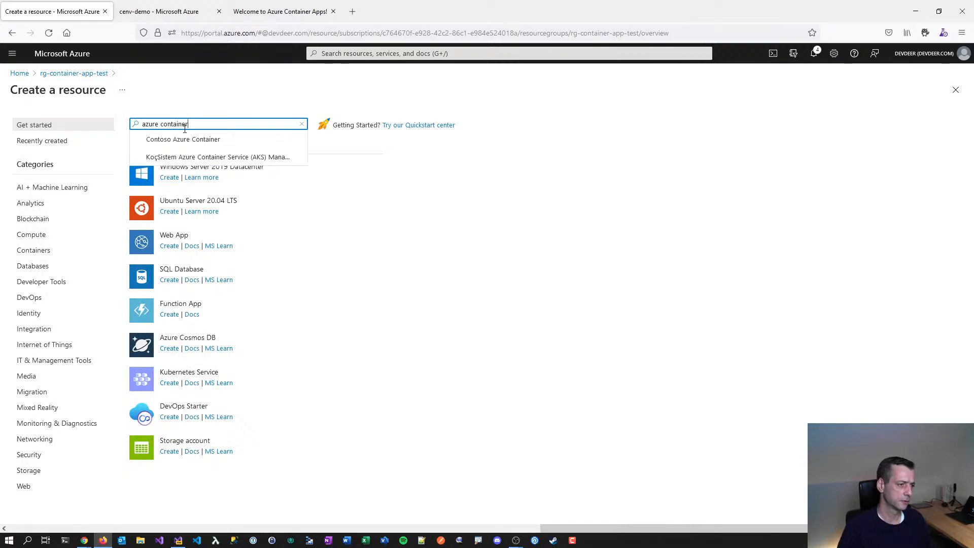
text(ner)
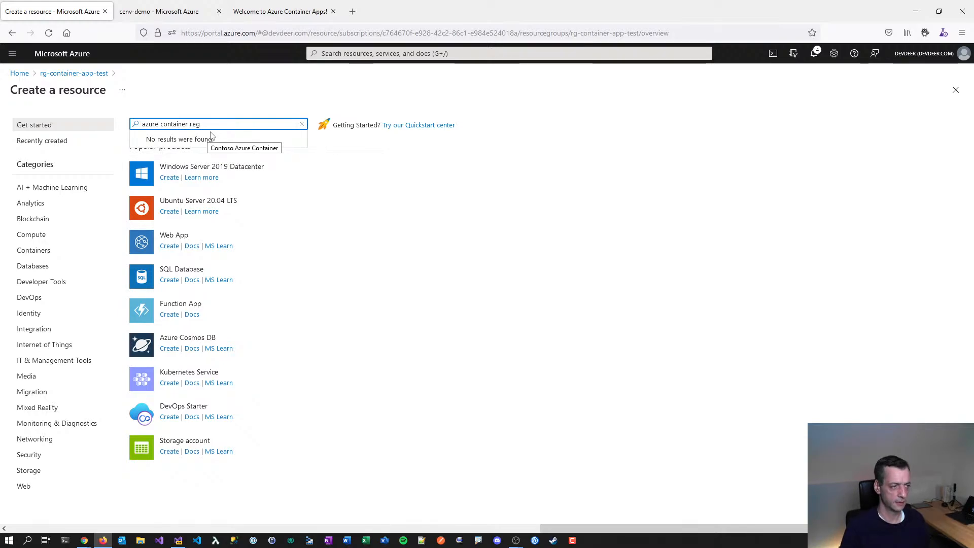
- Shorten the search to "container reg" and start creating a Container Registry
key(Home)
key(Delete)
key(Delete)
key(Delete)
key(Delete)
key(Delete)
key(Delete)
key(End)
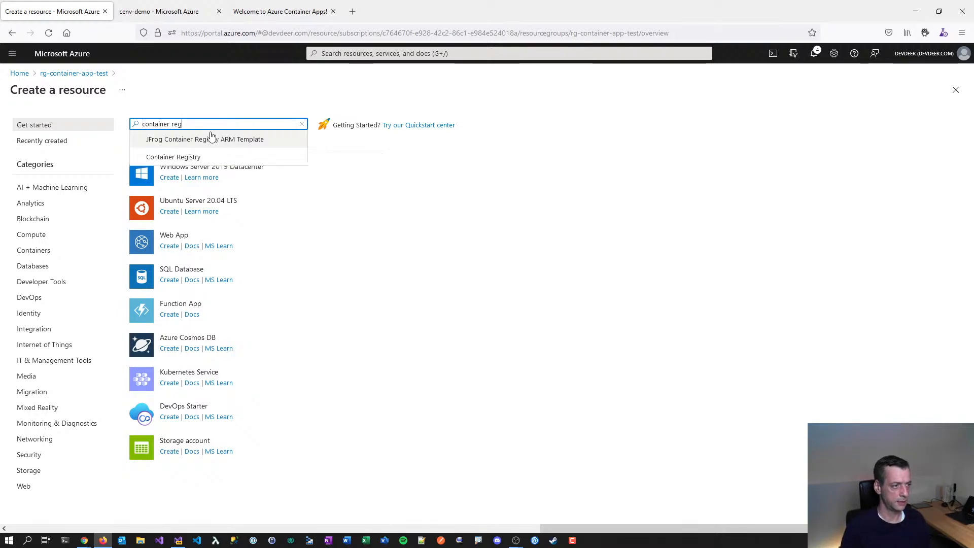
click(234, 158)
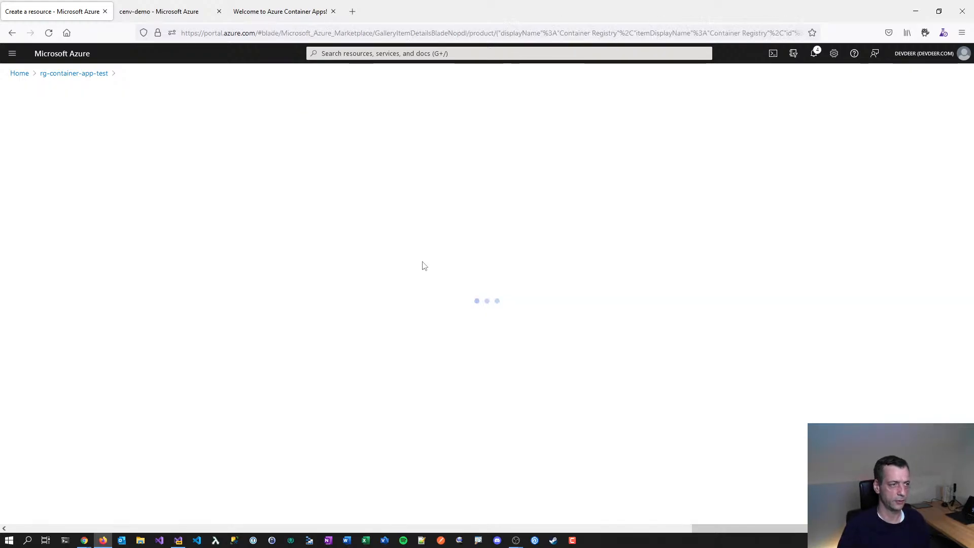
click(91, 194)
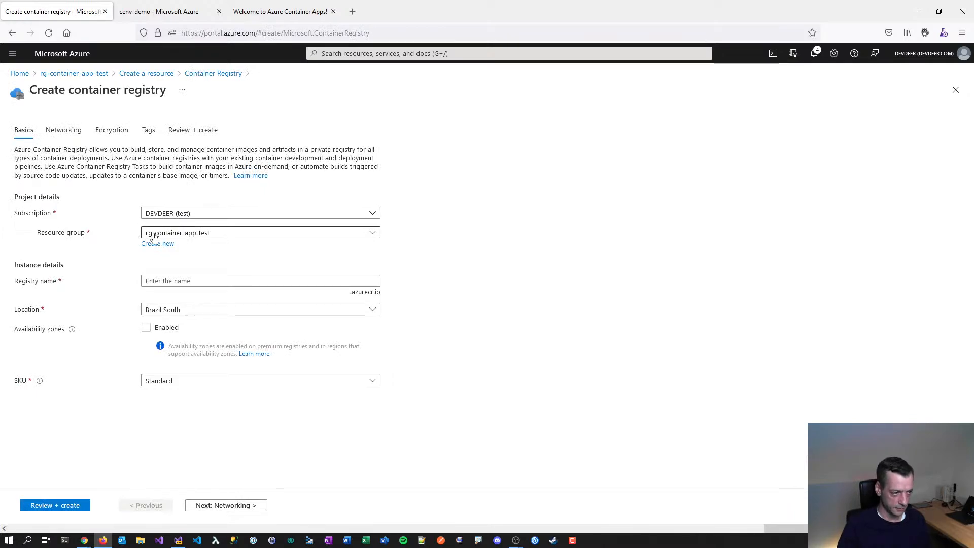
- Name the registry acrddcontainerapptest
click(180, 282)
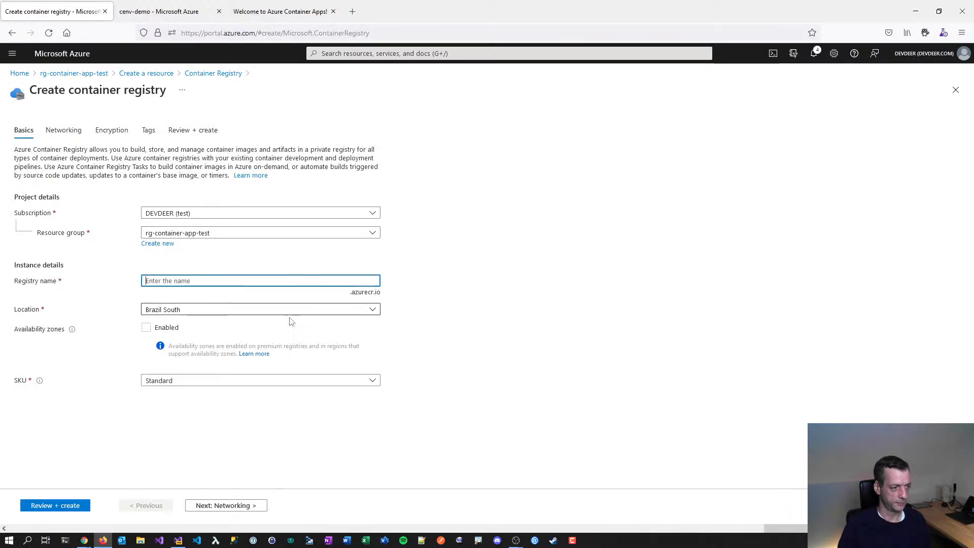
text(acrcontainer)
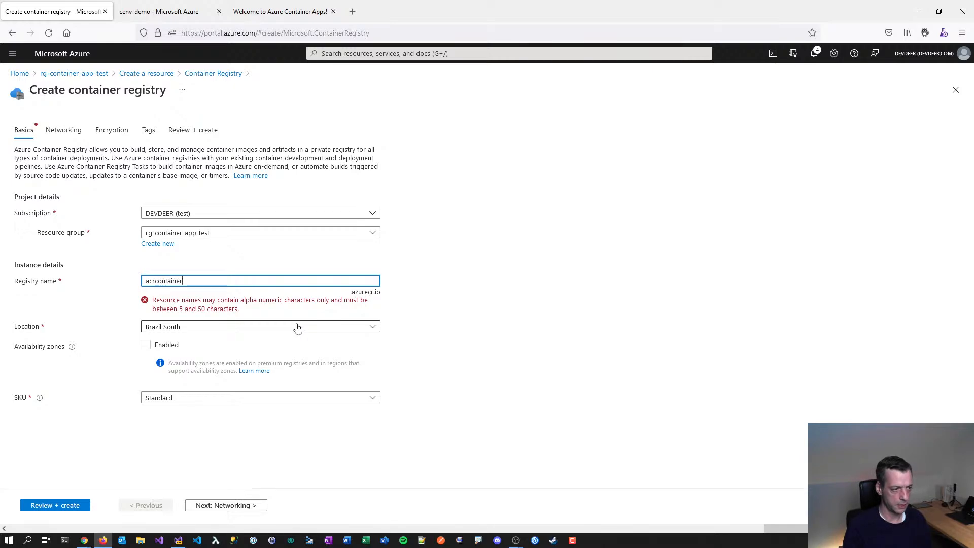
text(apptest)
key(Tab)
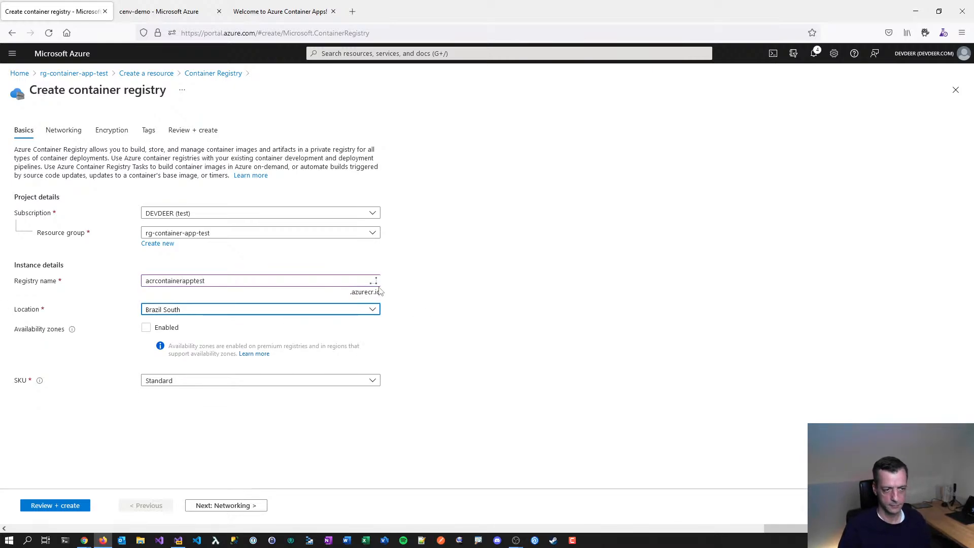
click(156, 282)
text(dd)
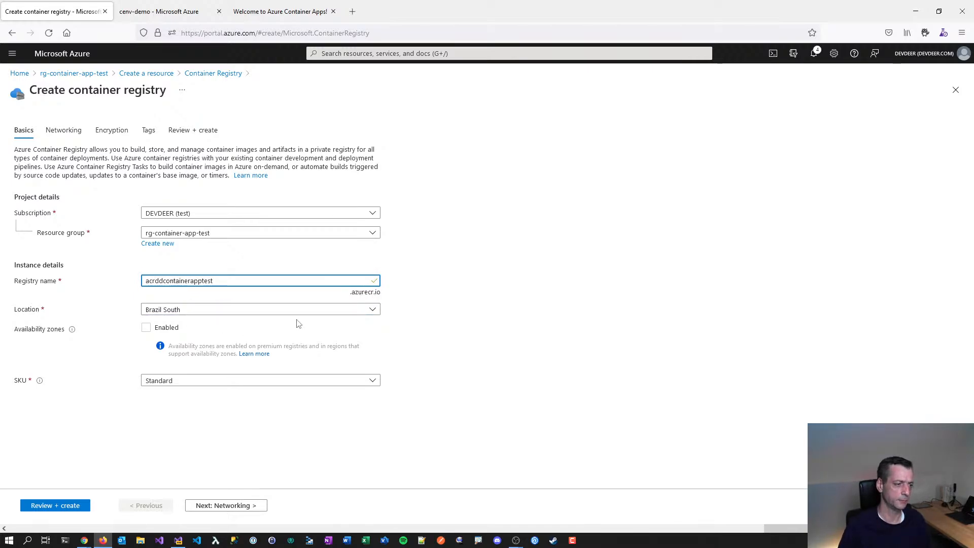
key(Tab)
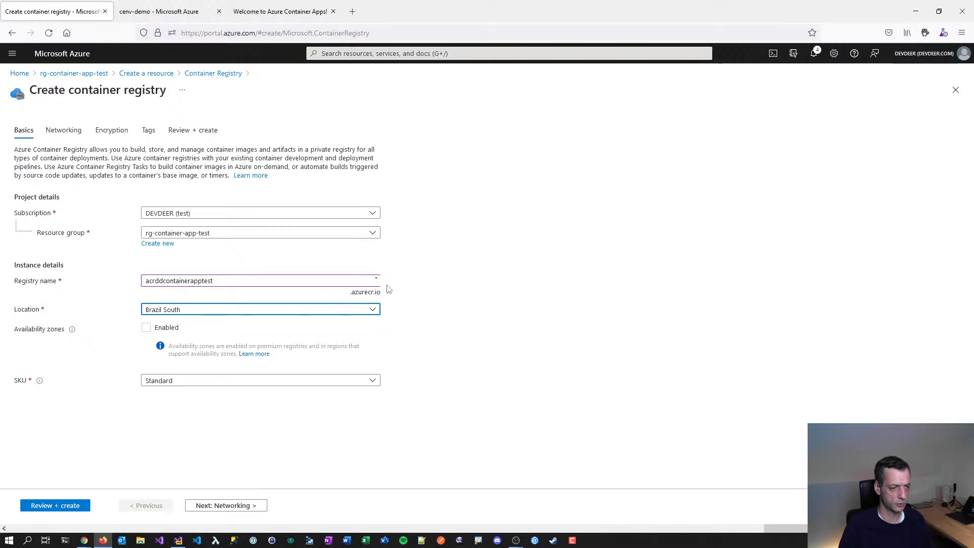
mouse_move(374, 285)
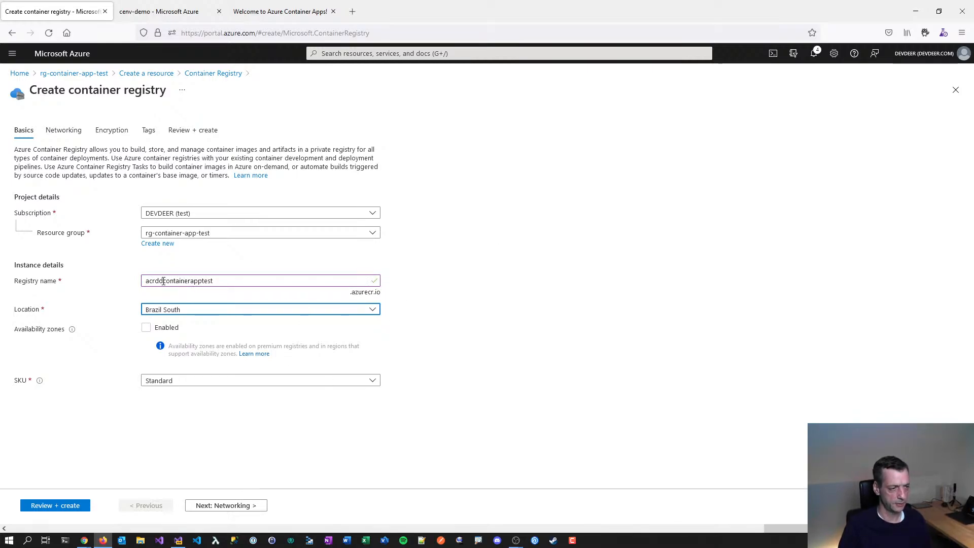
- Set the registry's location to North Europe and its SKU to Basic
click(213, 314)
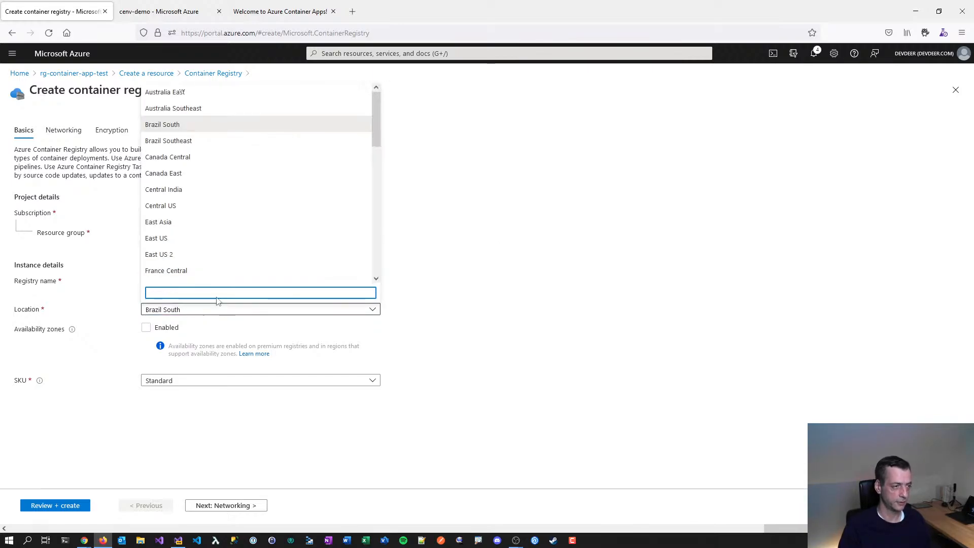
text(north)
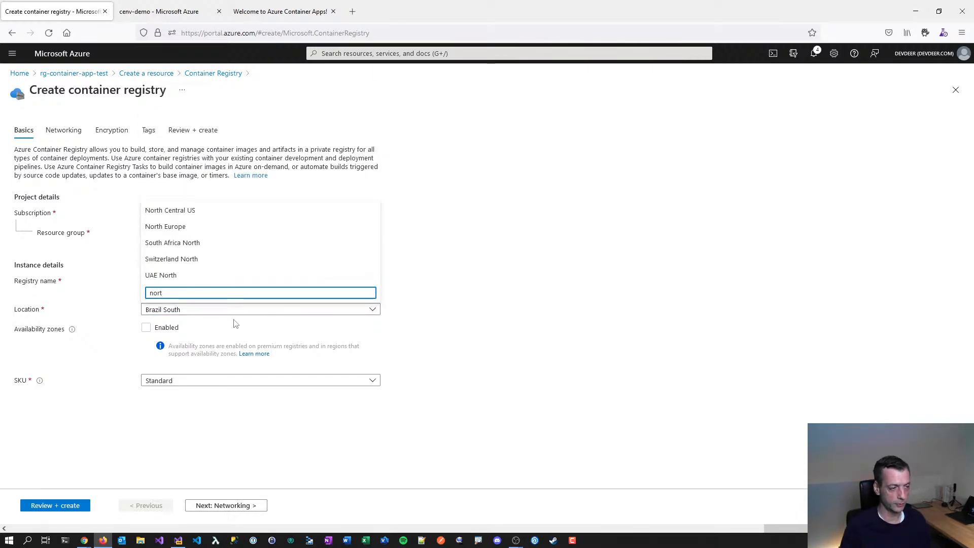
click(169, 228)
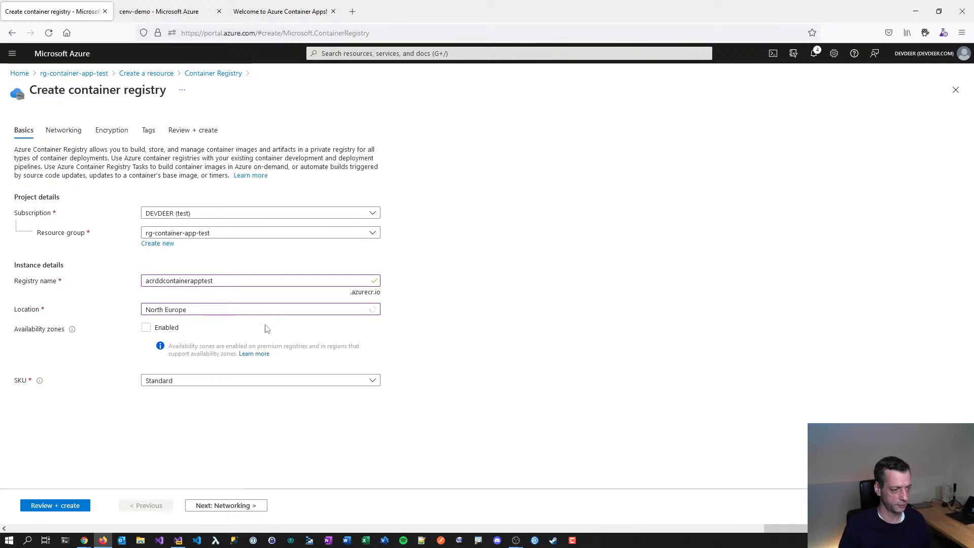
click(183, 383)
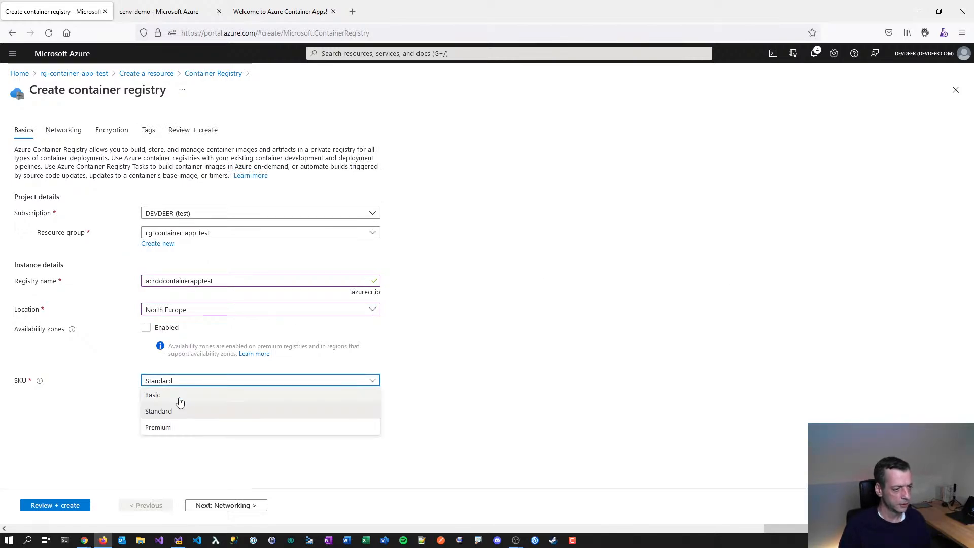
click(178, 398)
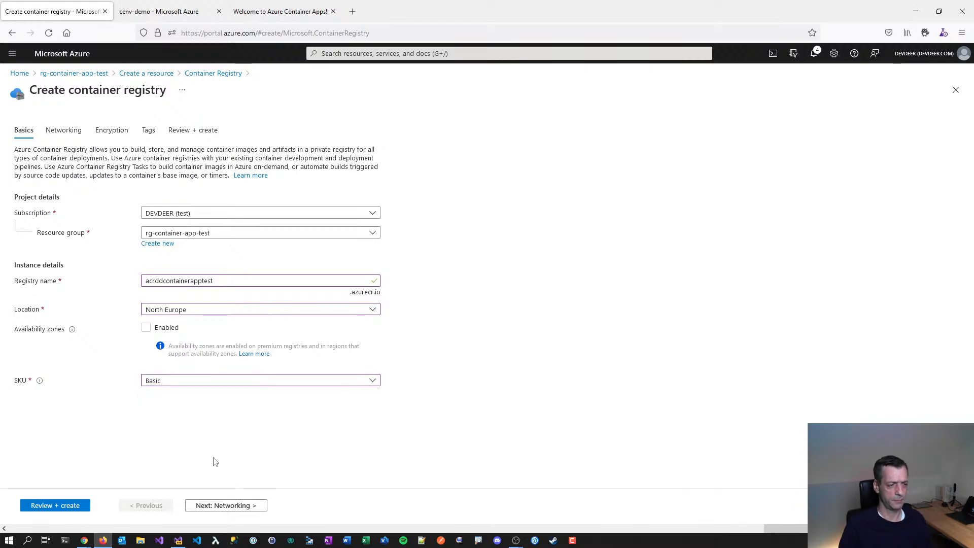
- Examine the registry's network connectivity options and the private access note, and return to the basic settings
click(226, 506)
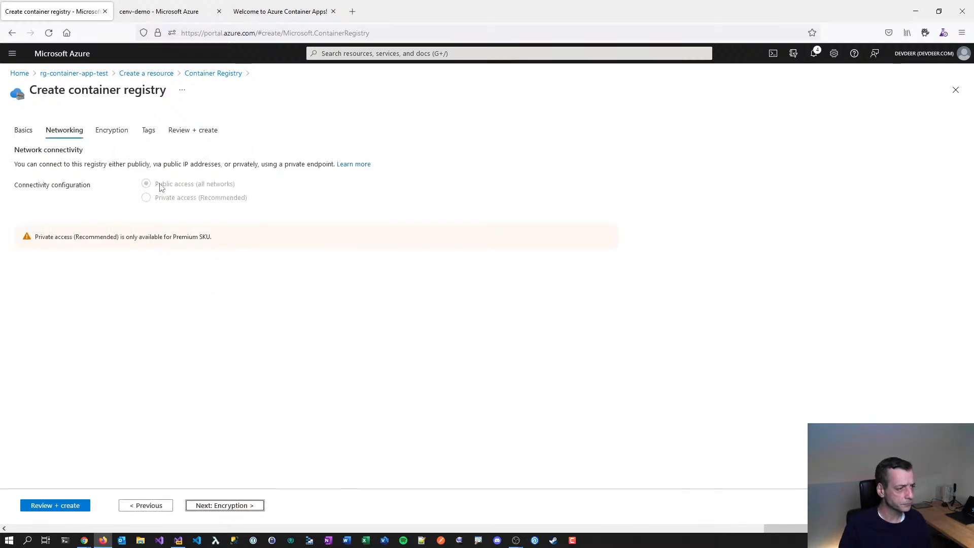
drag(76, 241, 177, 239)
click(184, 240)
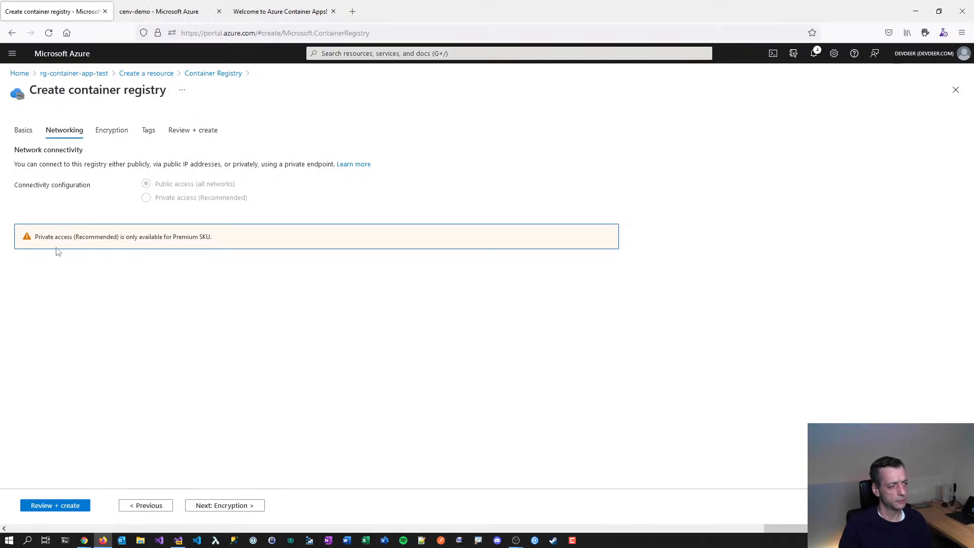
drag(50, 237, 201, 240)
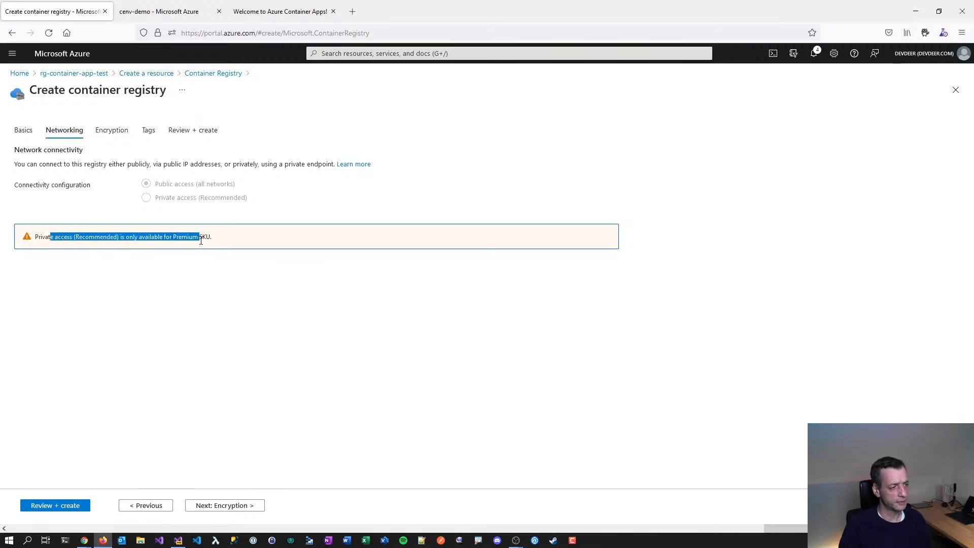
click(148, 505)
- Try the Premium SKU for the registry and switch it back to Basic
click(163, 382)
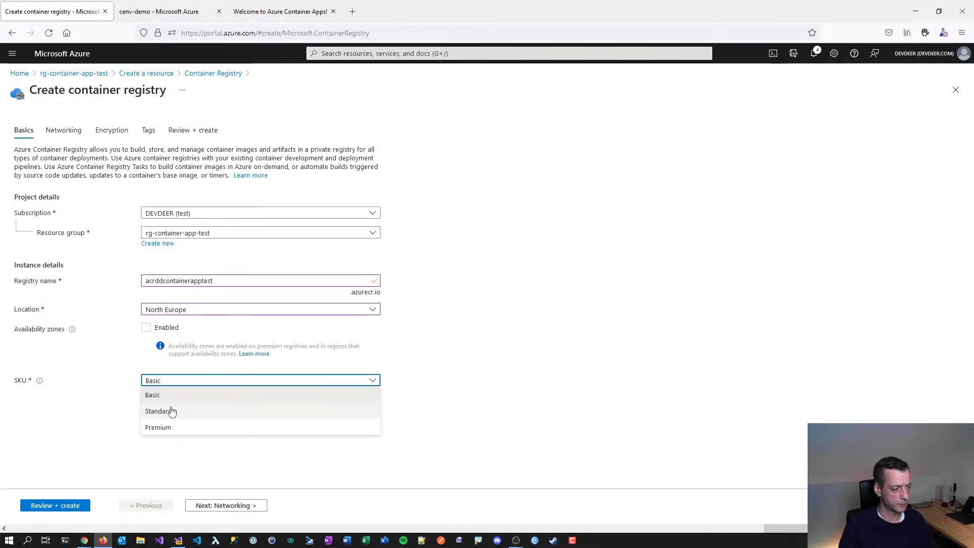
click(172, 427)
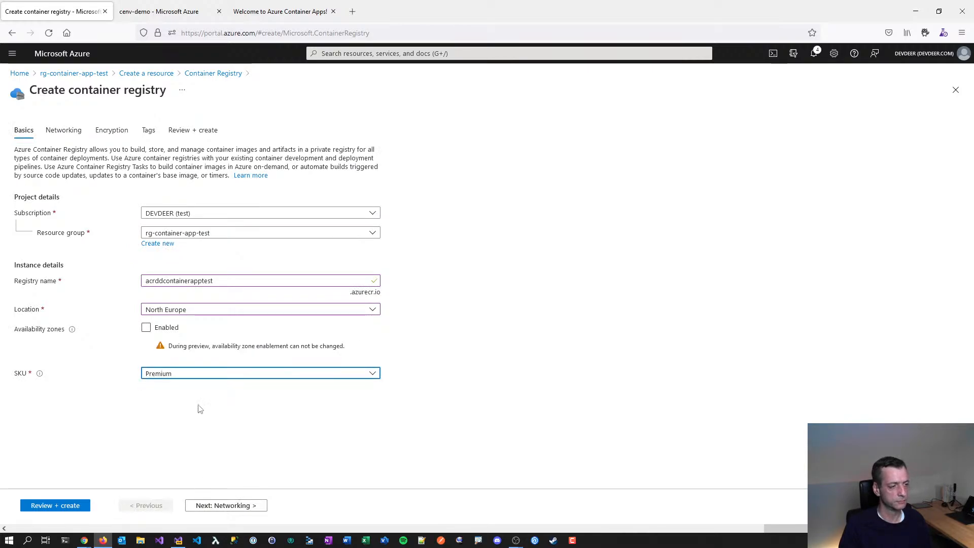
click(195, 373)
click(163, 392)
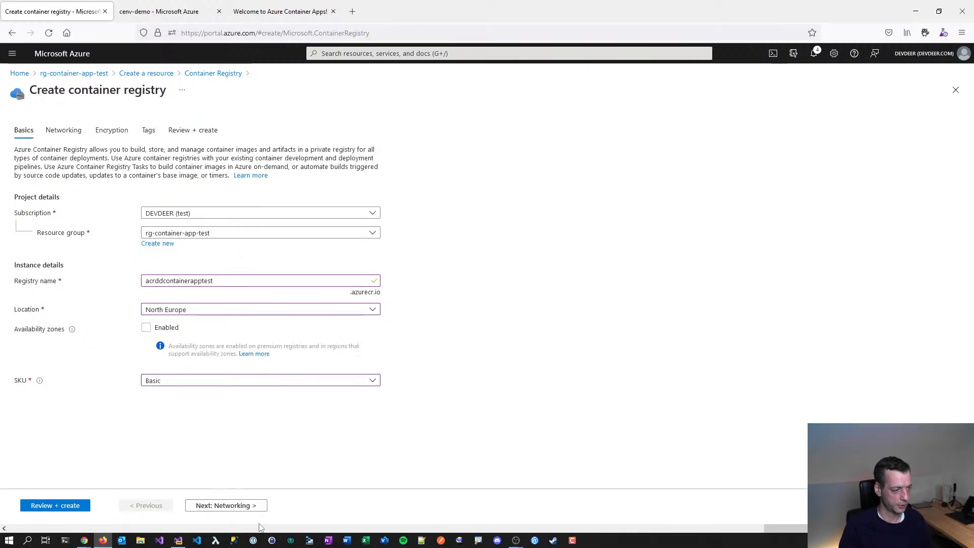
- Proceed past the registry's networking settings and examine the encryption options, including the customer-managed key note
click(231, 506)
click(244, 507)
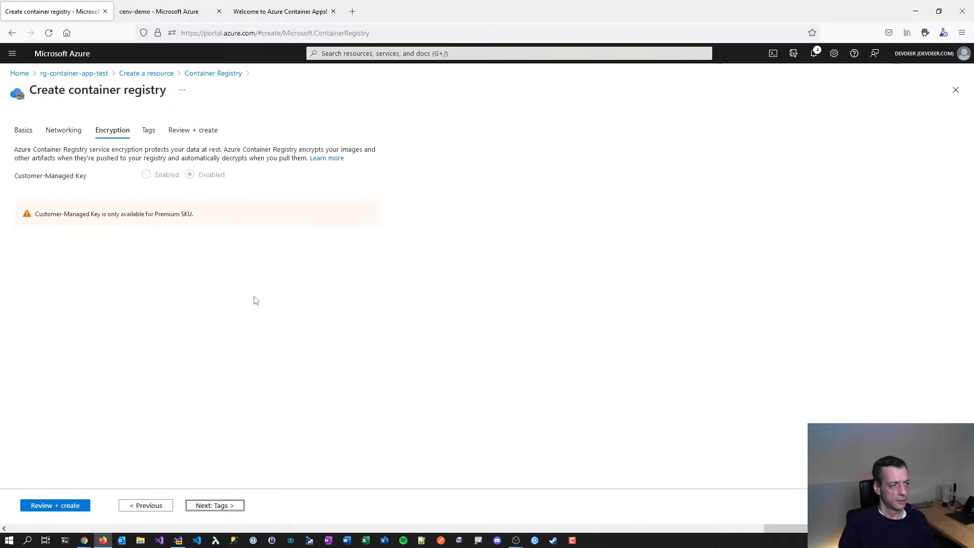
click(61, 216)
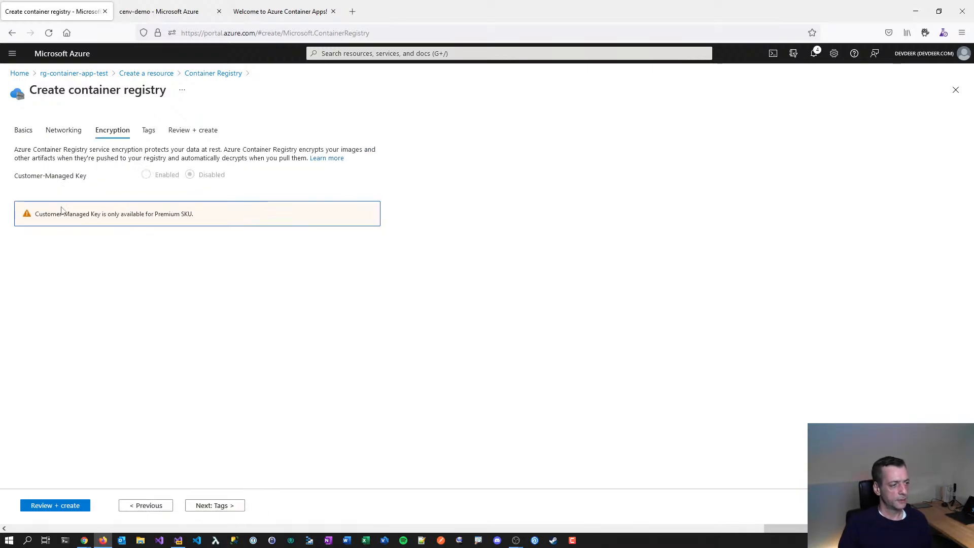
drag(61, 217, 210, 217)
click(211, 218)
- Leave the tags empty, create the container registry, and switch to the ContainerAppTest project in Visual Studio
click(211, 507)
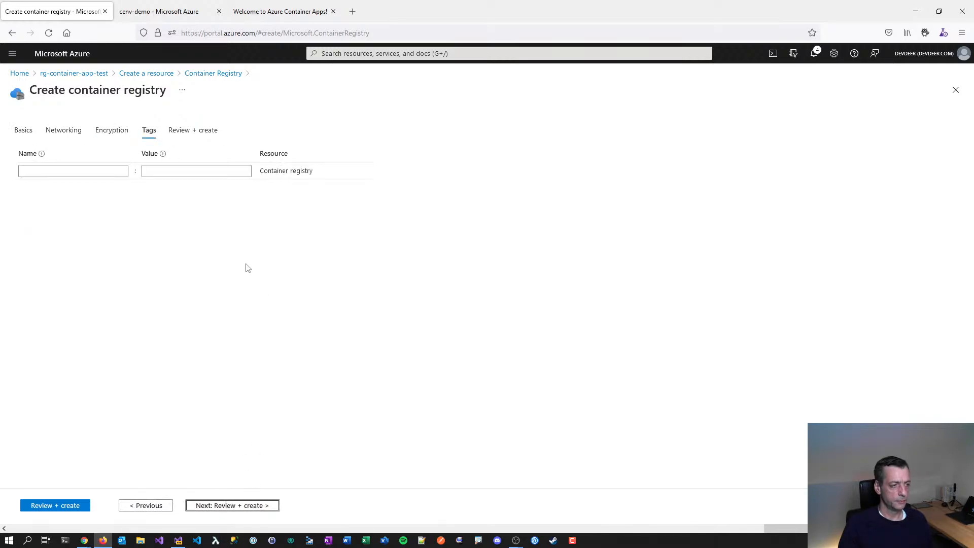
click(228, 506)
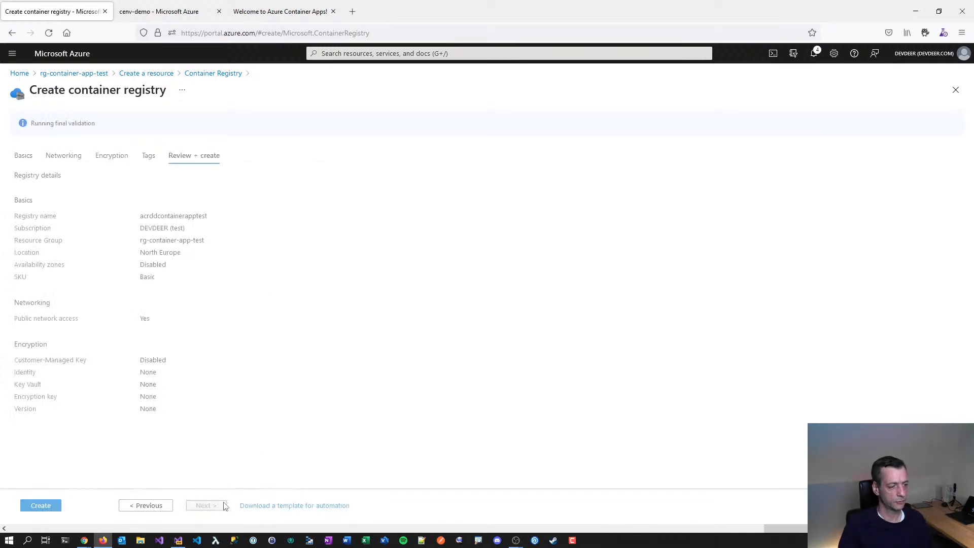
click(47, 507)
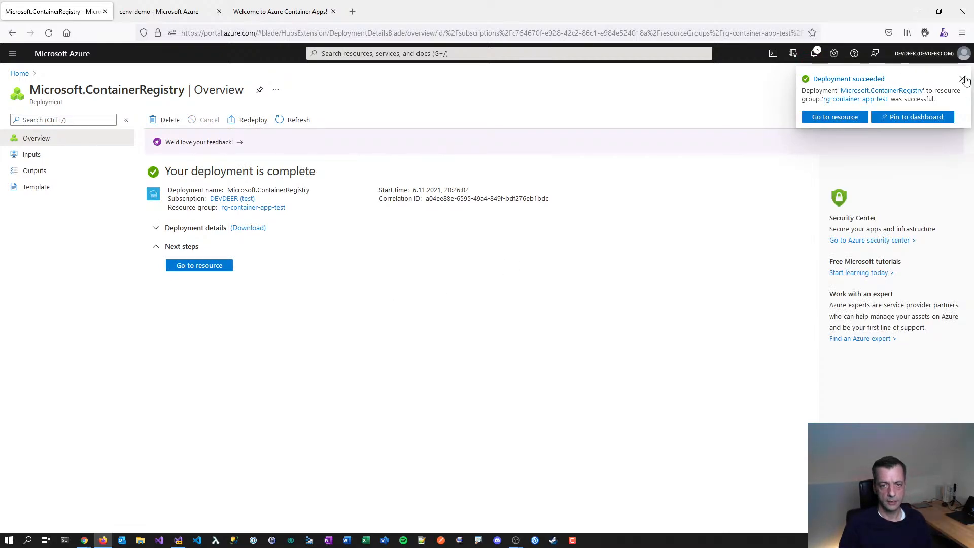
key(alt+Tab)
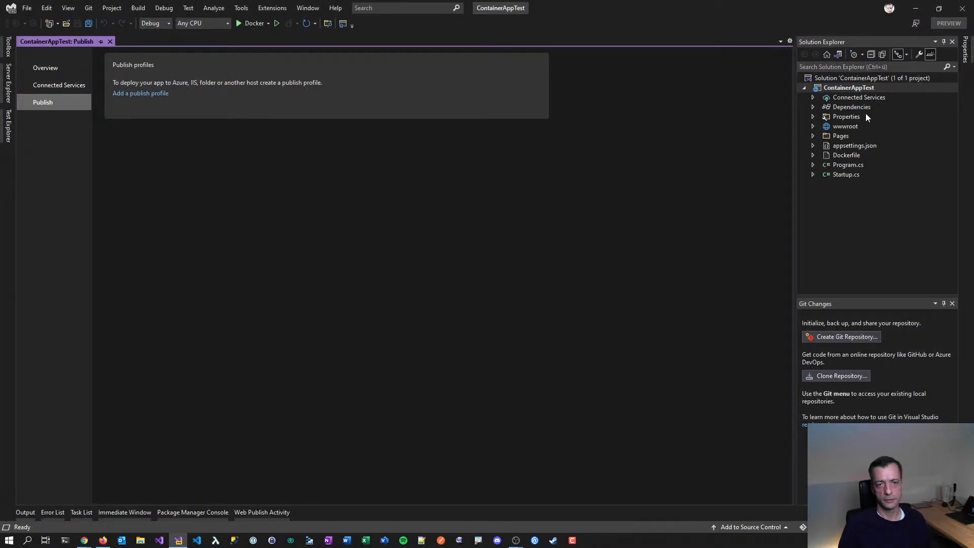
- Start a publish profile for the ContainerAppTest project, targeting a Docker Container Registry hosted on Azure Container Registry
right_click(854, 88)
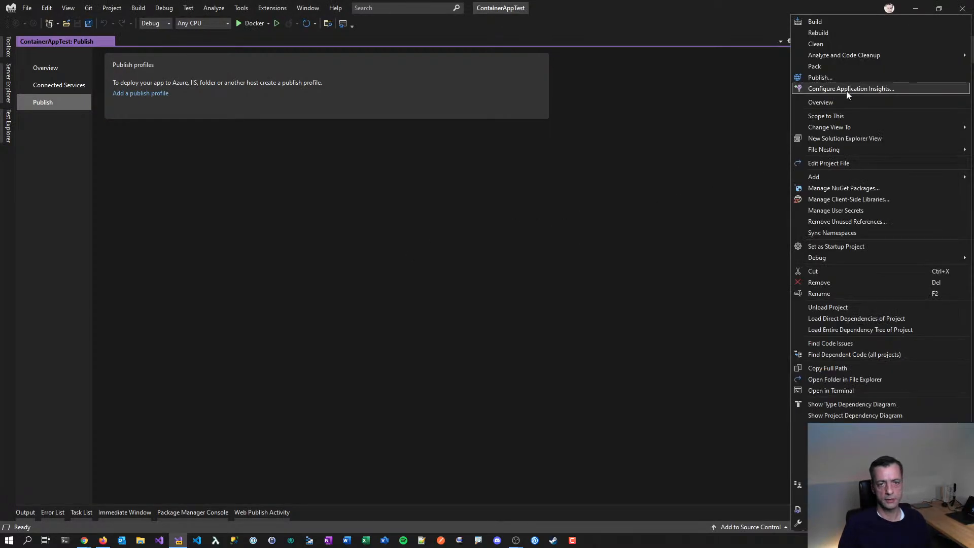
click(820, 77)
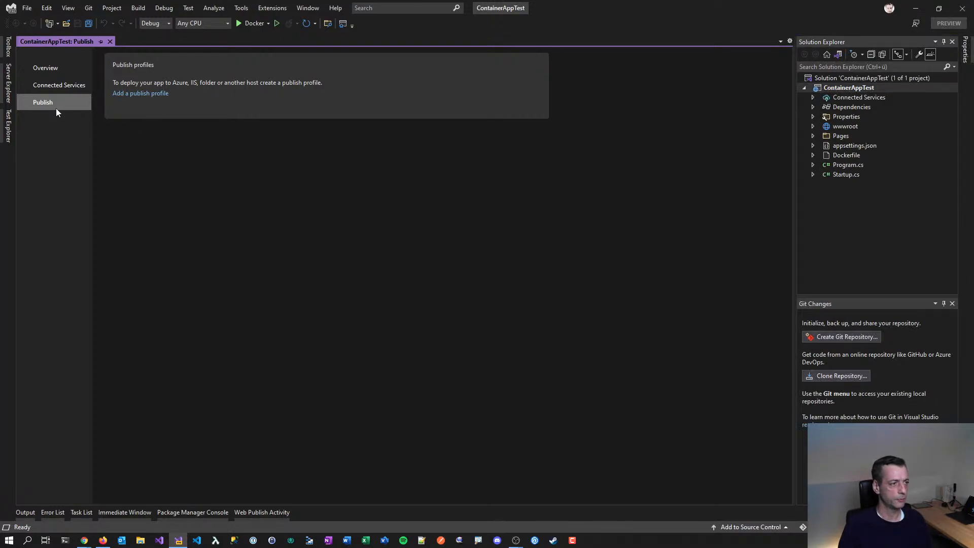
click(144, 94)
click(437, 223)
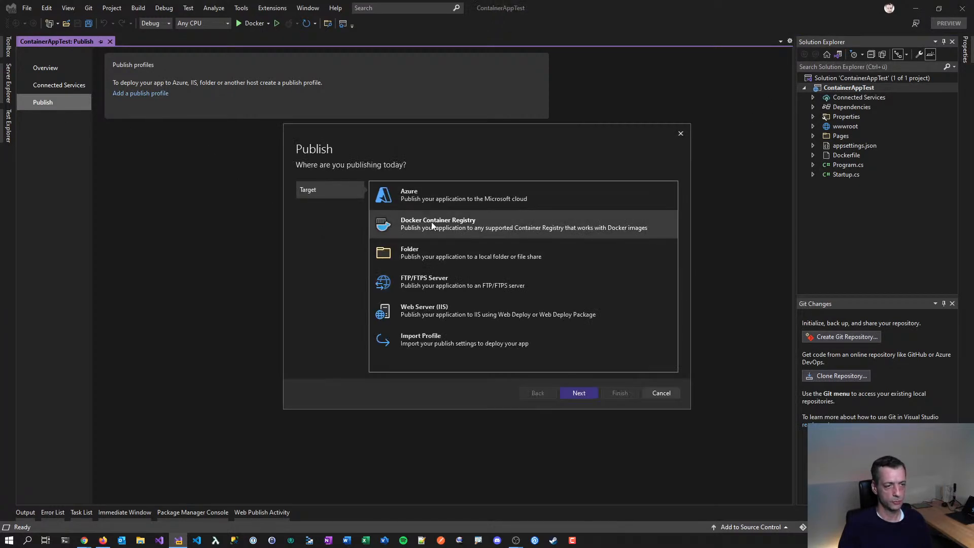
click(578, 394)
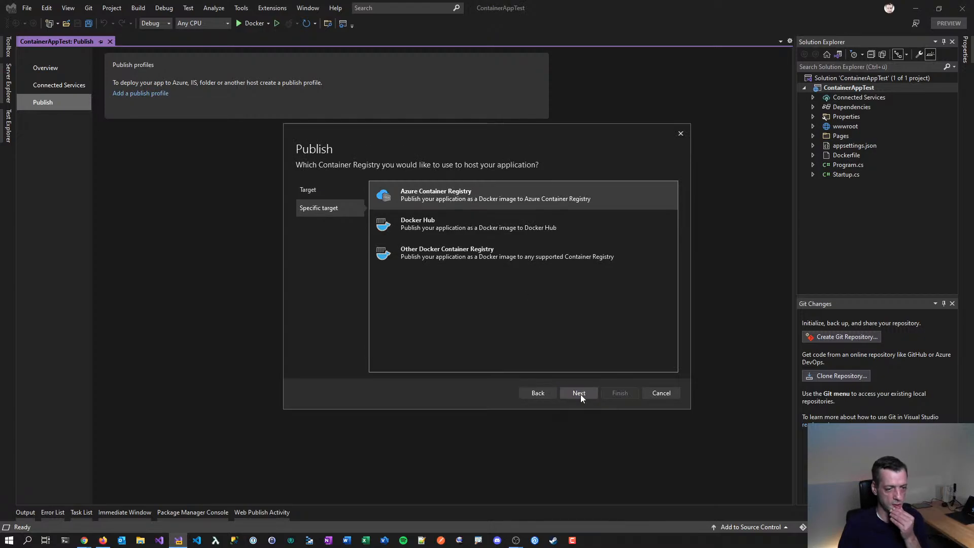
key(Return)
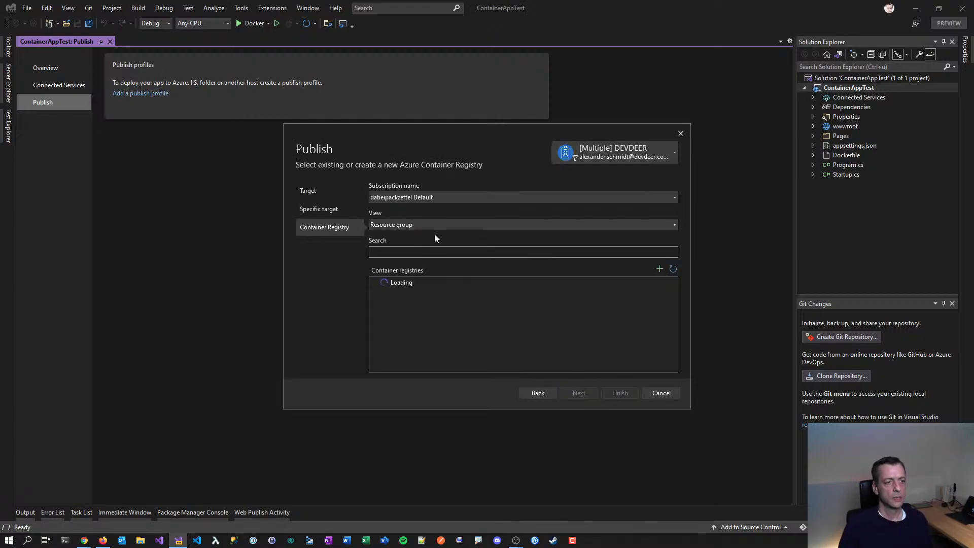
- Finish the profile with the acrddcontainerapptest registry from the DEVDEER (test) subscription and publish the app to it
click(434, 195)
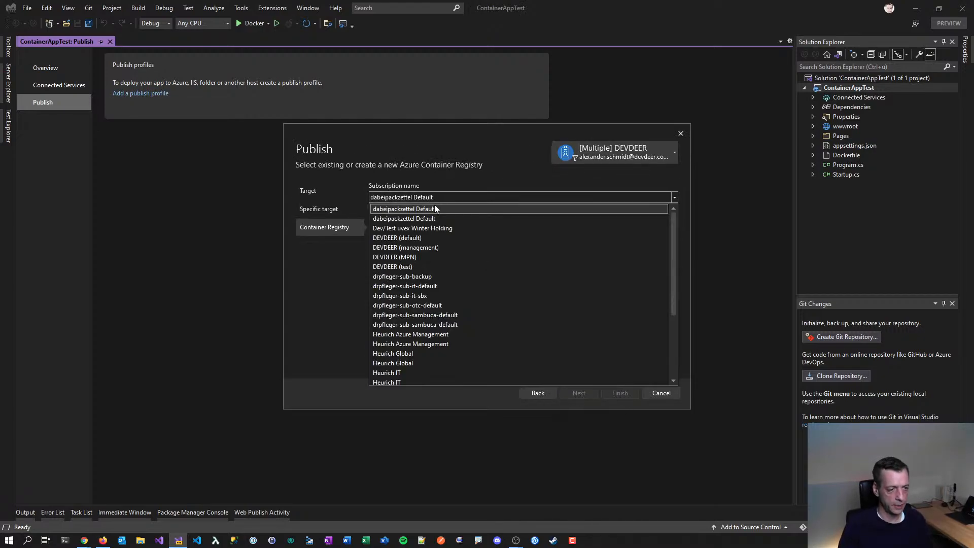
click(434, 267)
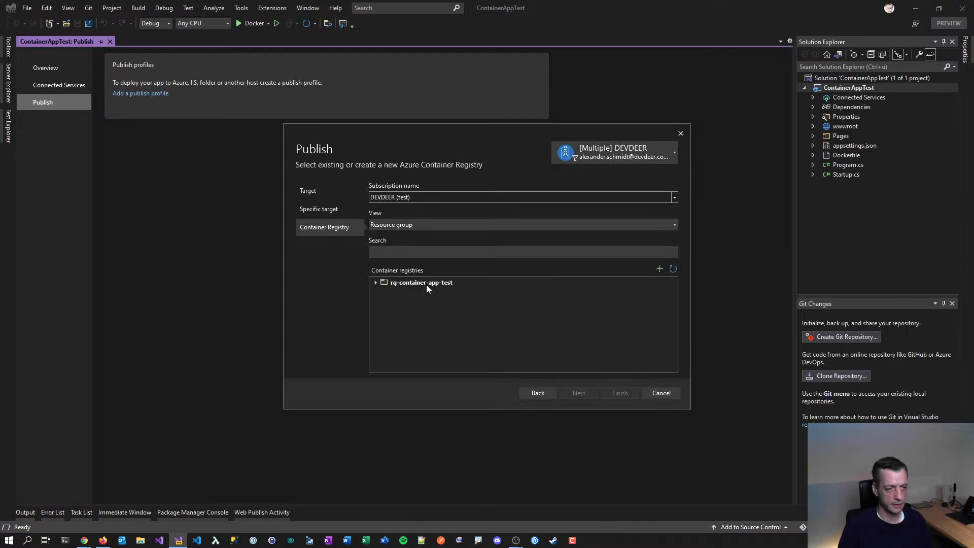
click(377, 284)
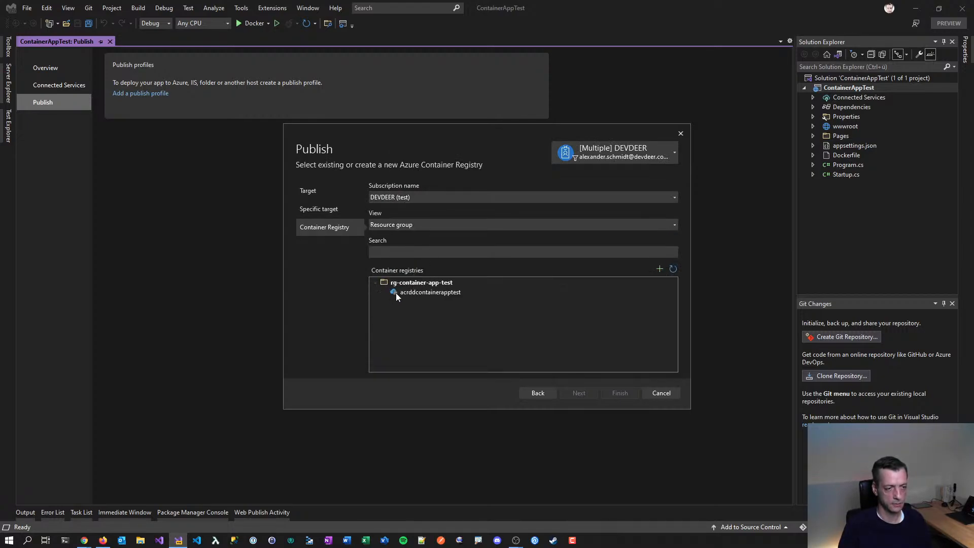
click(401, 293)
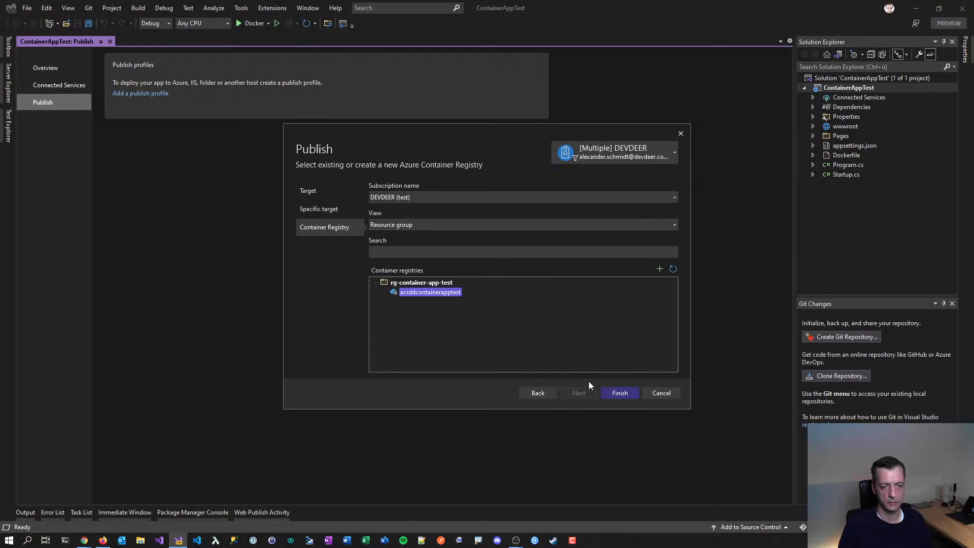
click(613, 392)
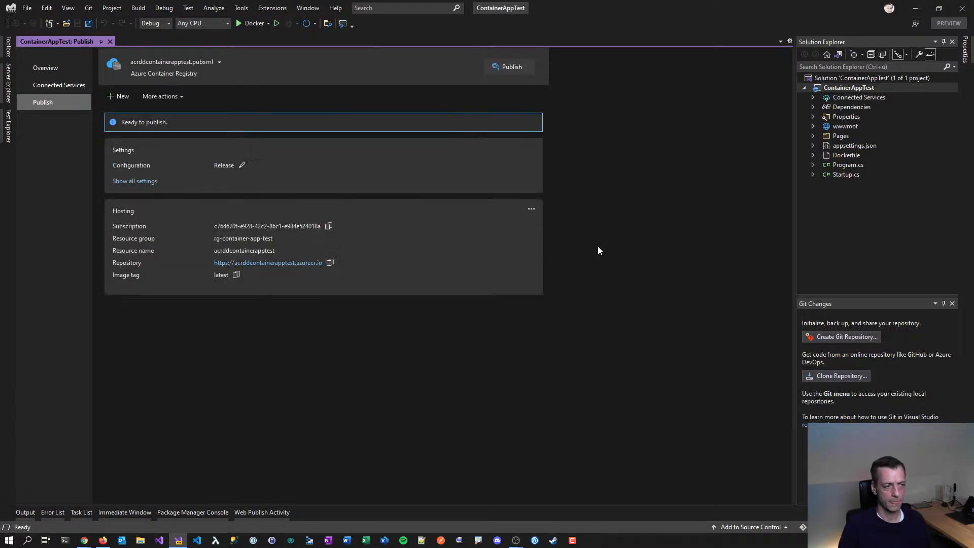
click(520, 71)
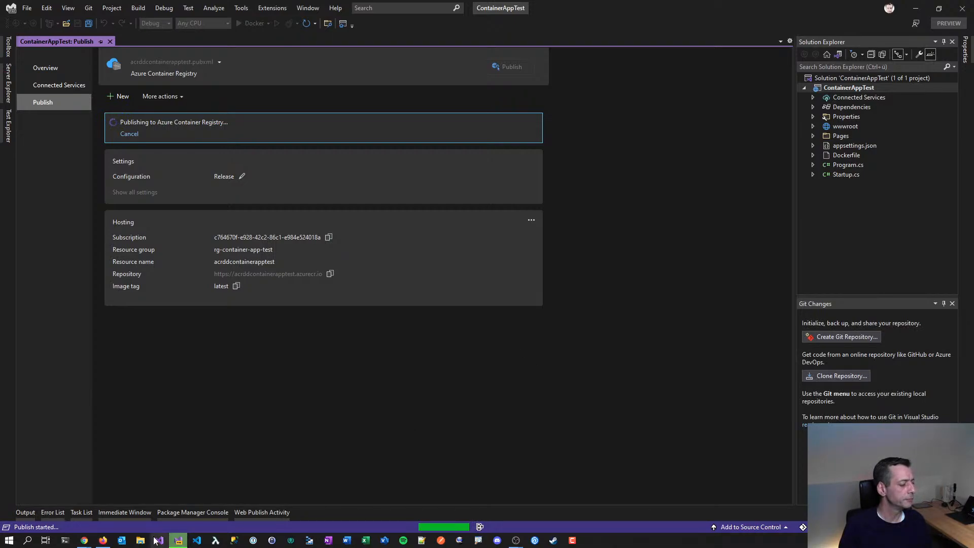
- Switch to the Azure portal in Firefox, open the deployed registry's repositories, and arrange the browser window over Visual Studio
click(103, 542)
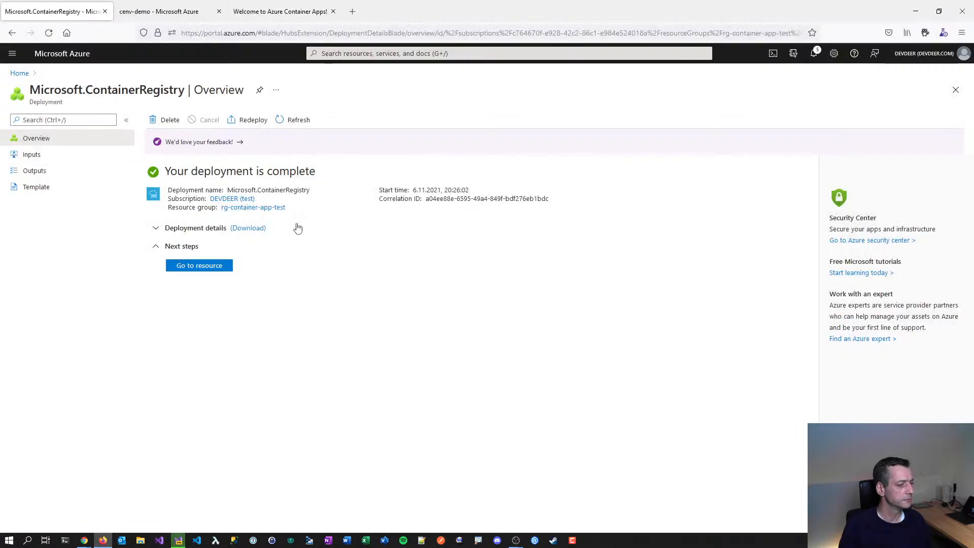
drag(446, 5, 506, 16)
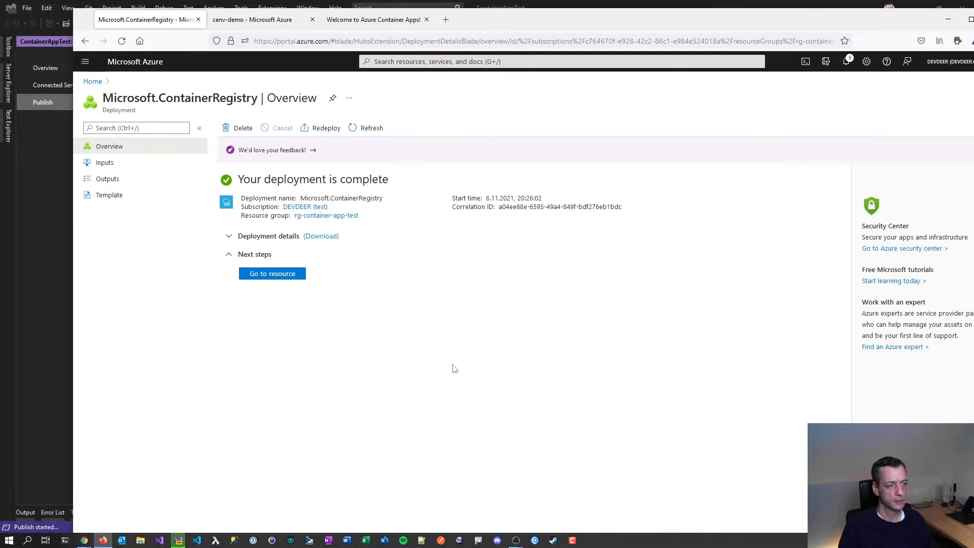
click(257, 275)
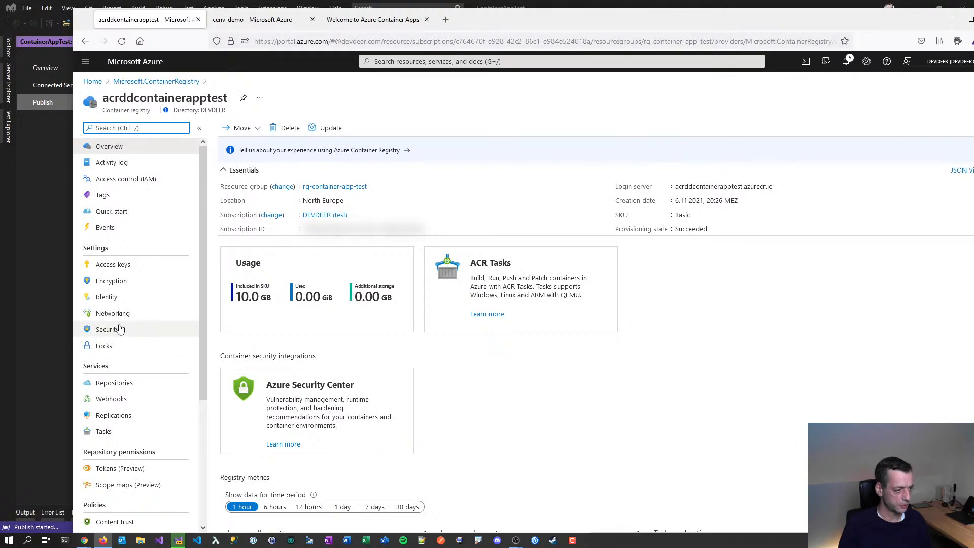
click(121, 386)
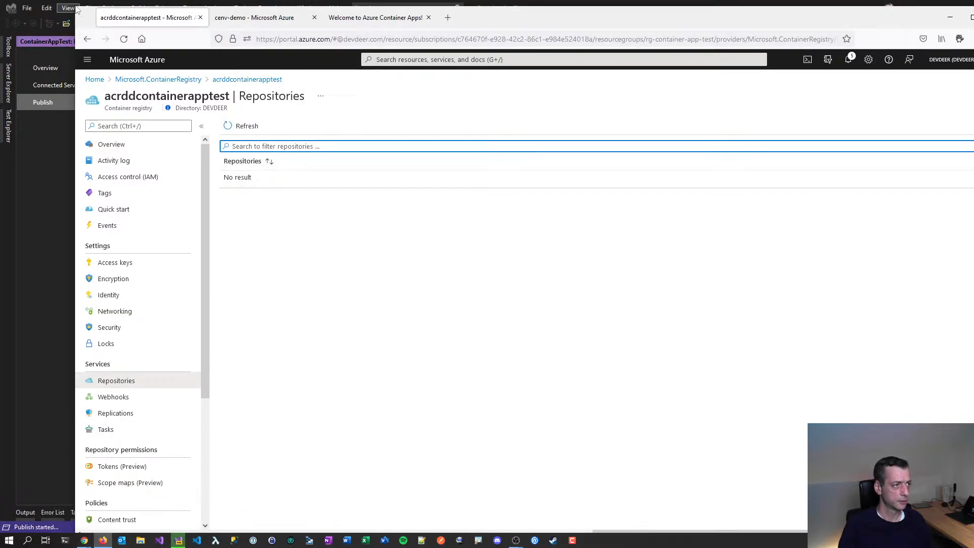
drag(75, 6, 247, 107)
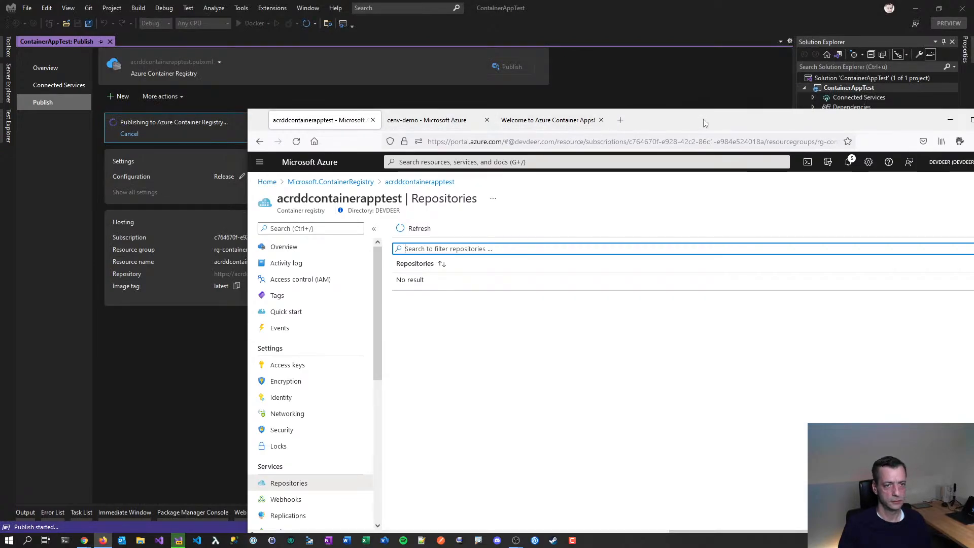
drag(702, 118, 664, 40)
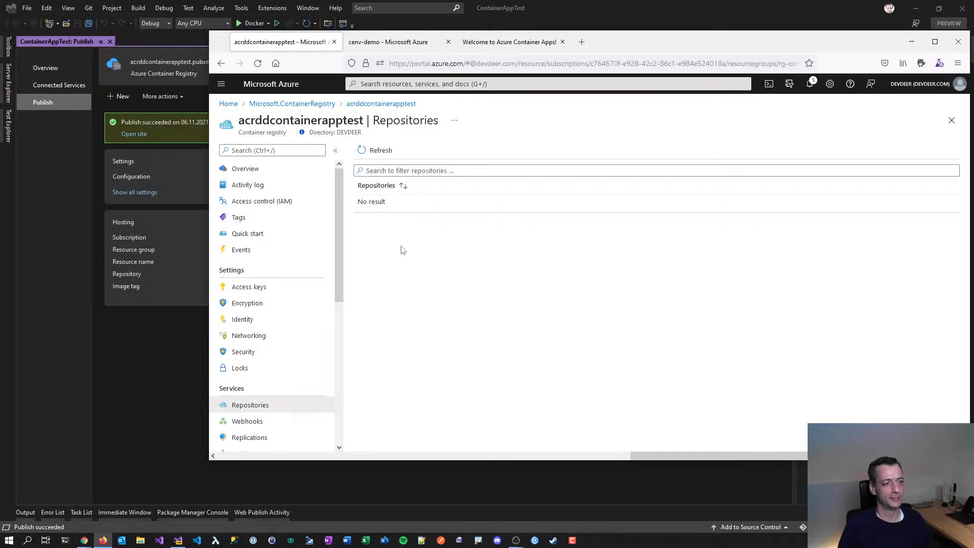
- Refresh the registry's repositories, check the tags of the containerapptest repository, and close its details
click(375, 150)
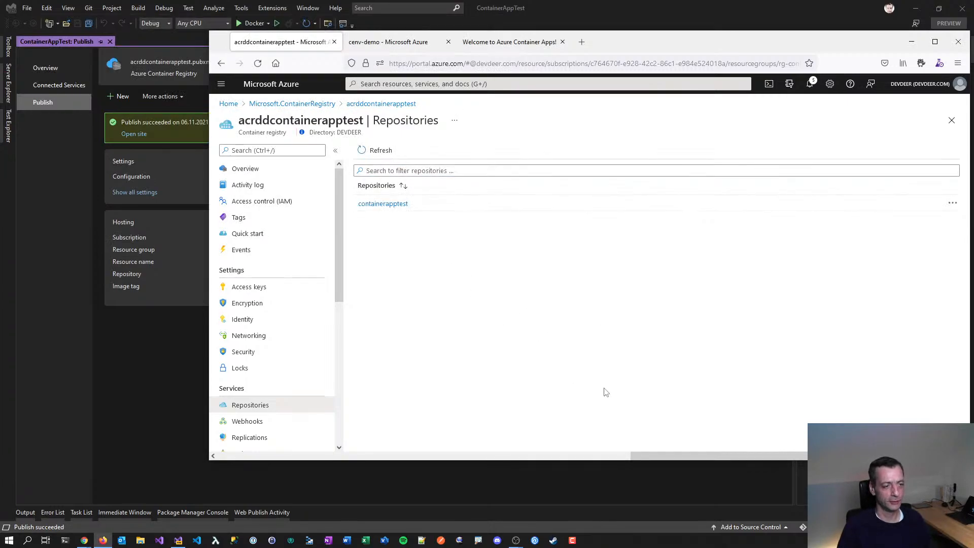
click(391, 204)
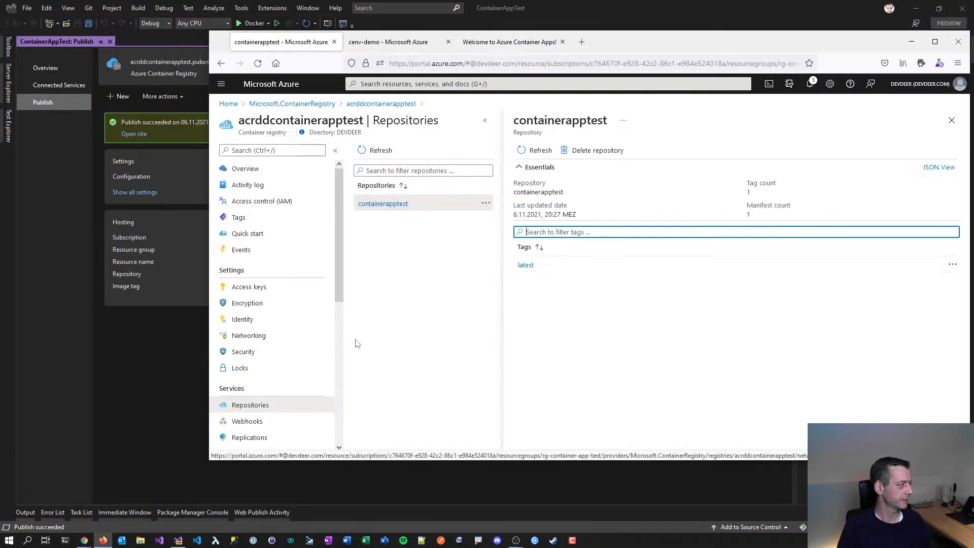
click(951, 120)
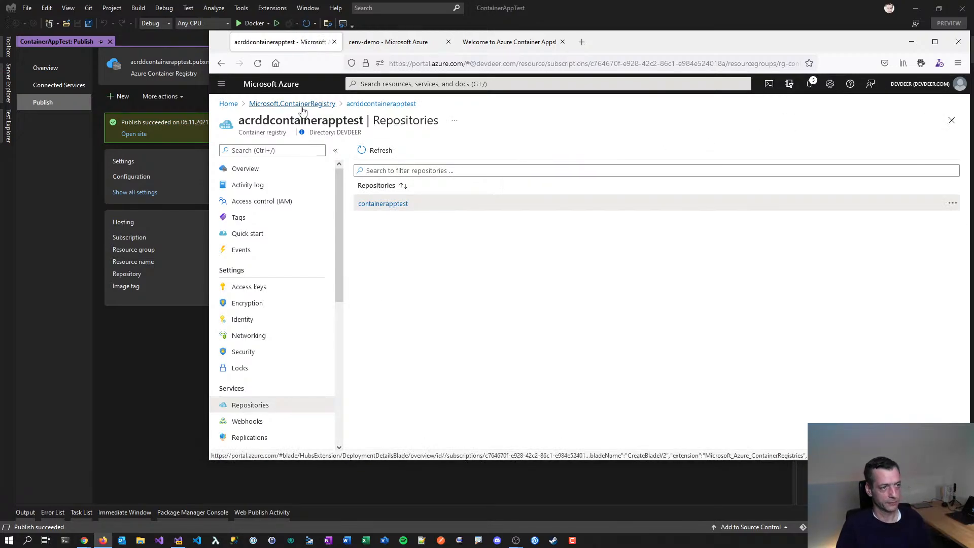
- Open the rg-container-app-test resource group from the portal home page and move the browser window aside
click(229, 103)
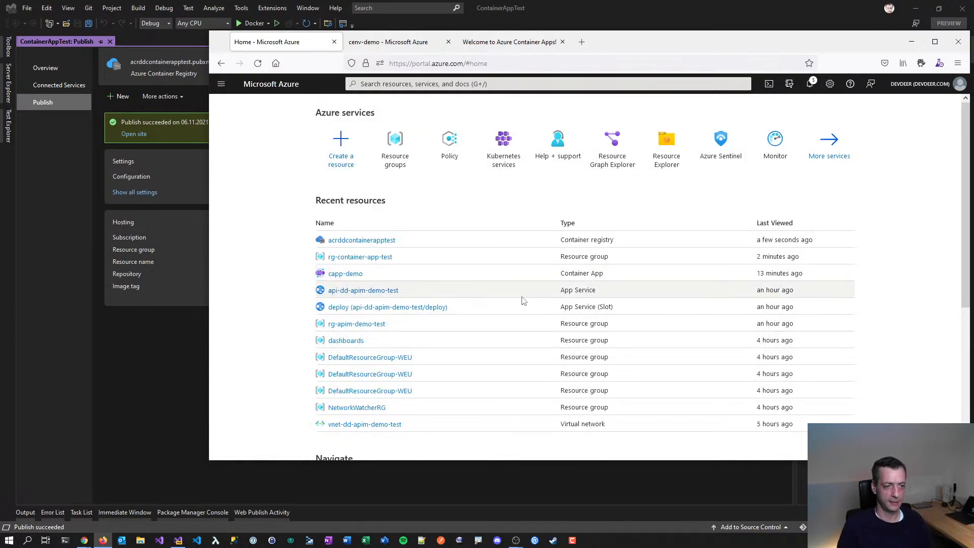
click(330, 257)
drag(615, 41, 547, 45)
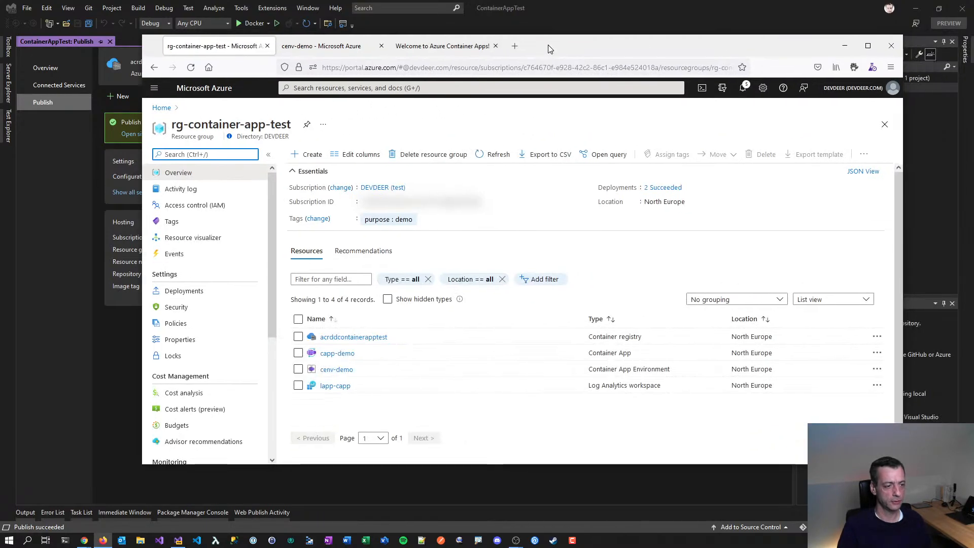
click(375, 407)
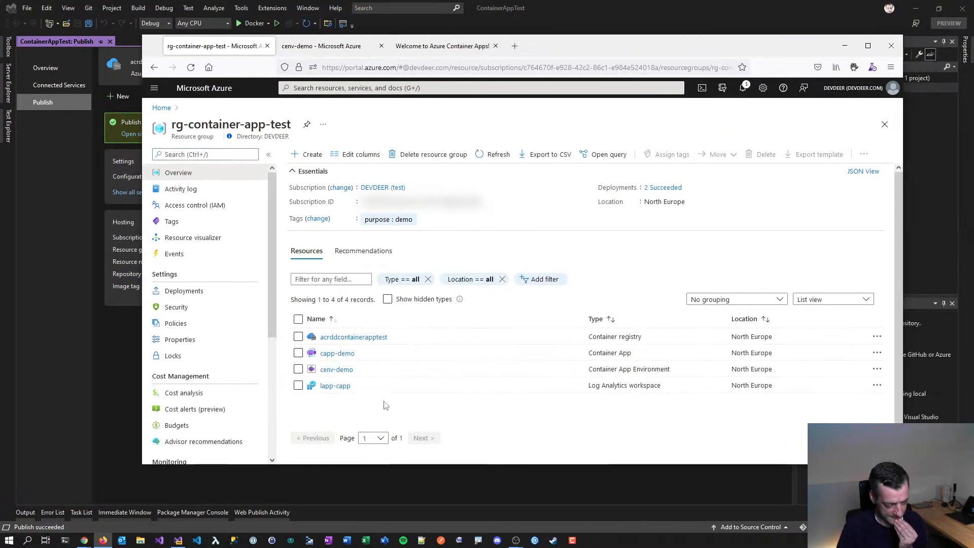
- Check the apps running in the cenv-demo environment and return to the rg-container-app-test resource group
click(339, 371)
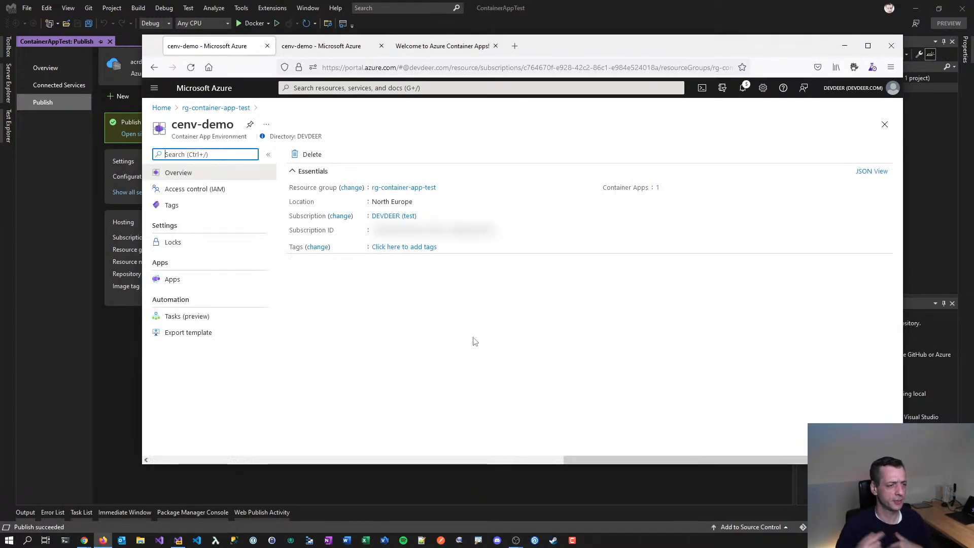
click(173, 279)
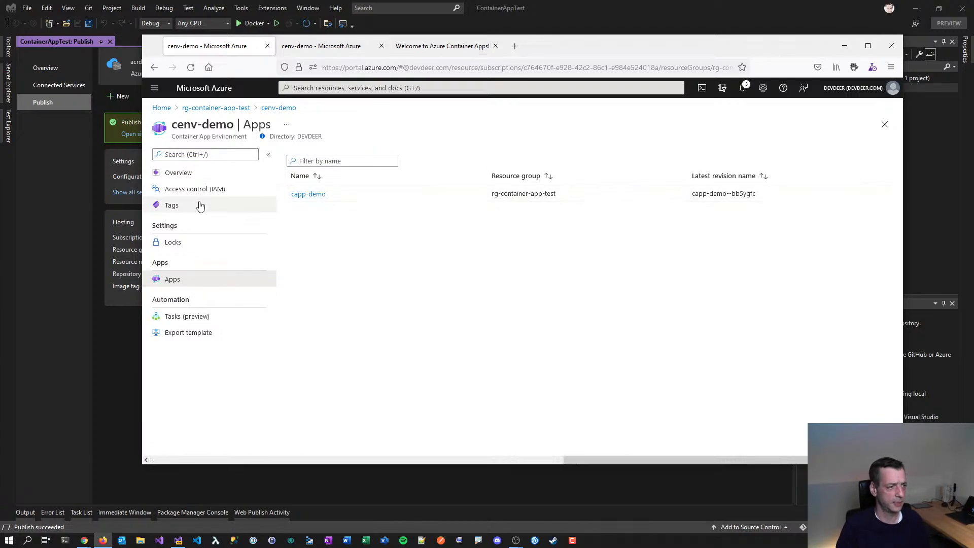
click(213, 108)
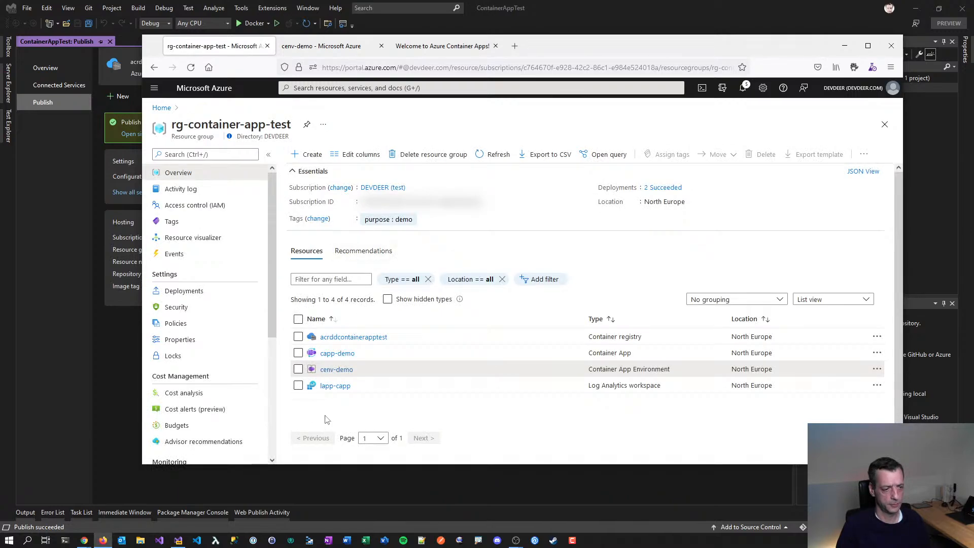
- Find the Container App (preview) offering for a new resource in the group and start creating it
click(308, 158)
text(container ap)
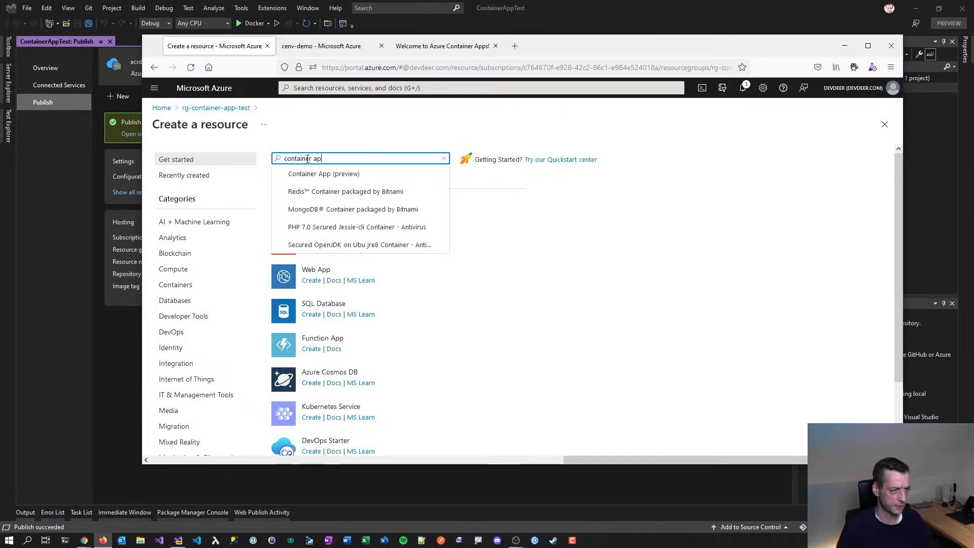
click(374, 172)
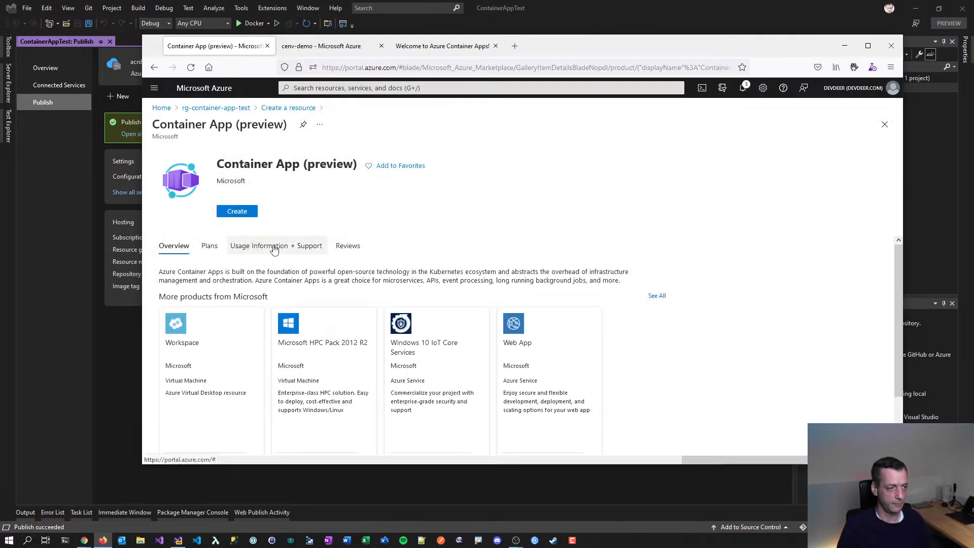
click(236, 211)
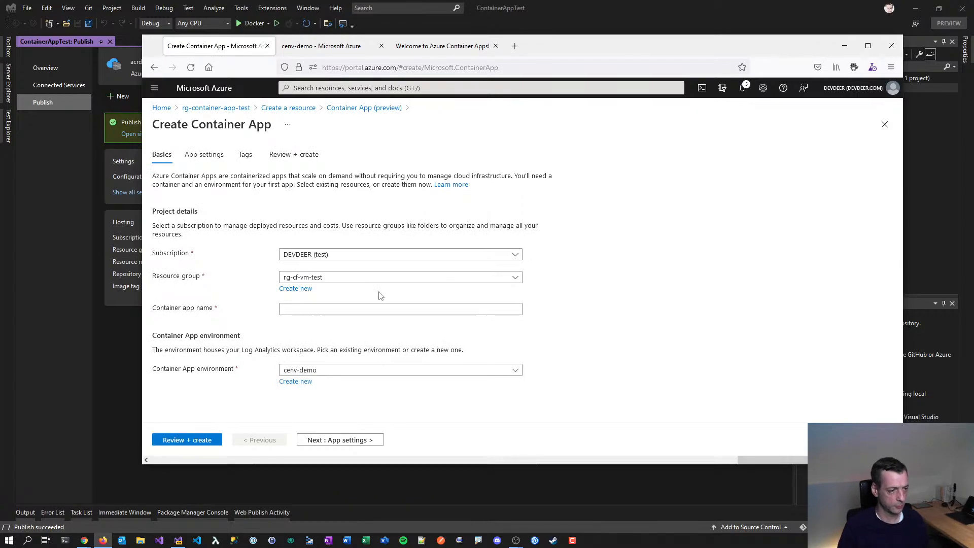
- Assign the new container app to the rg-container-app-test resource group and get its name ready for entry
click(334, 282)
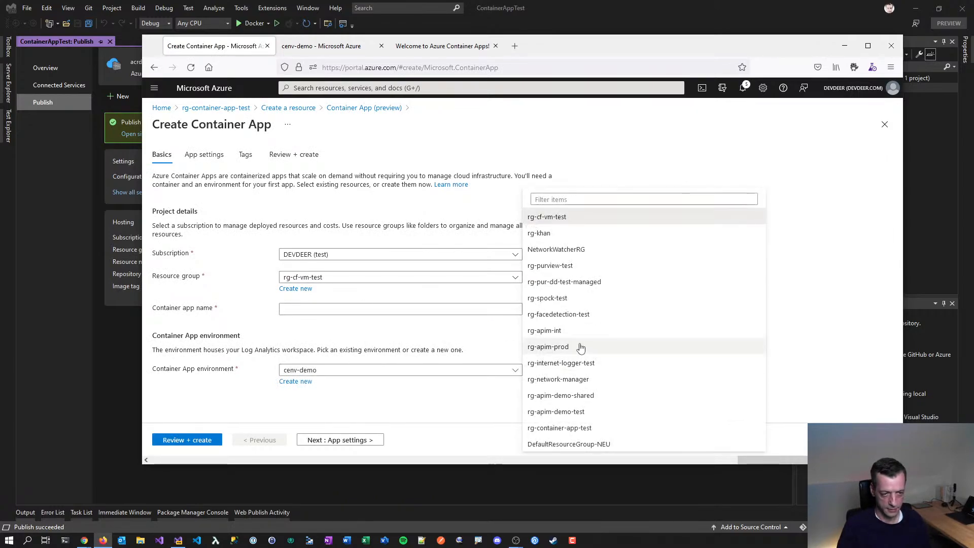
click(598, 426)
click(324, 308)
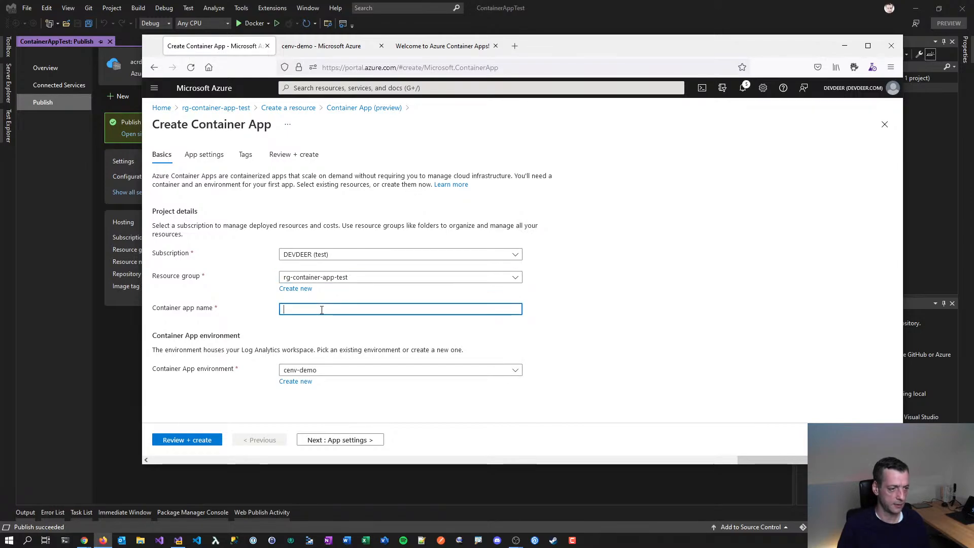
- Open the rg-container-app-test resource group in a separate browser tab and close the old cenv-demo and Azure Container Apps welcome tabs
middle_click(221, 109)
click(340, 48)
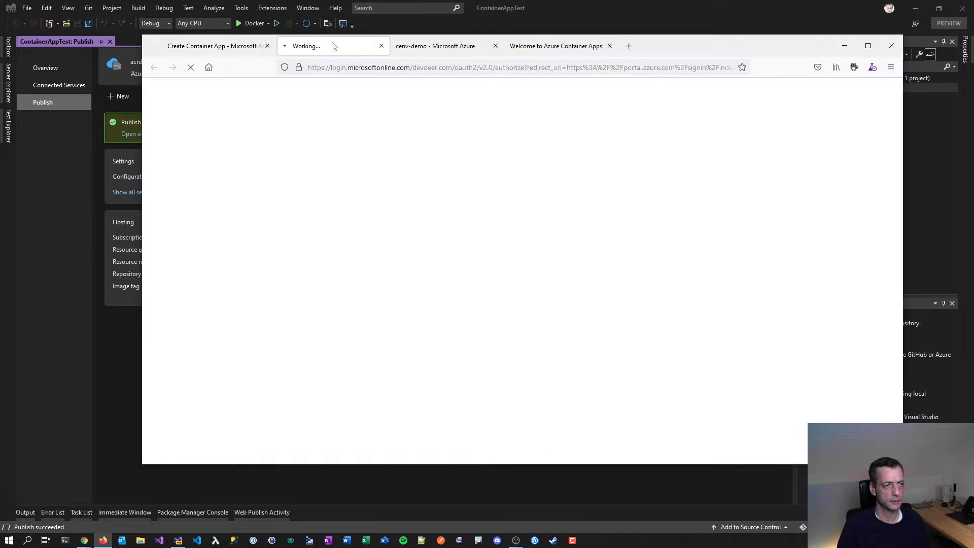
middle_click(436, 47)
middle_click(436, 46)
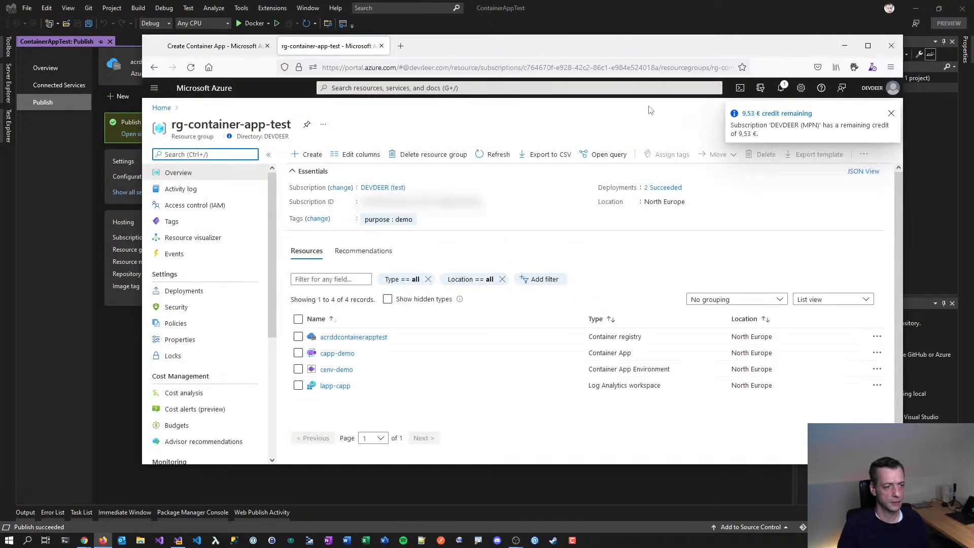
- Return to the Create Container App form and name the container app capp-myfirst
click(231, 47)
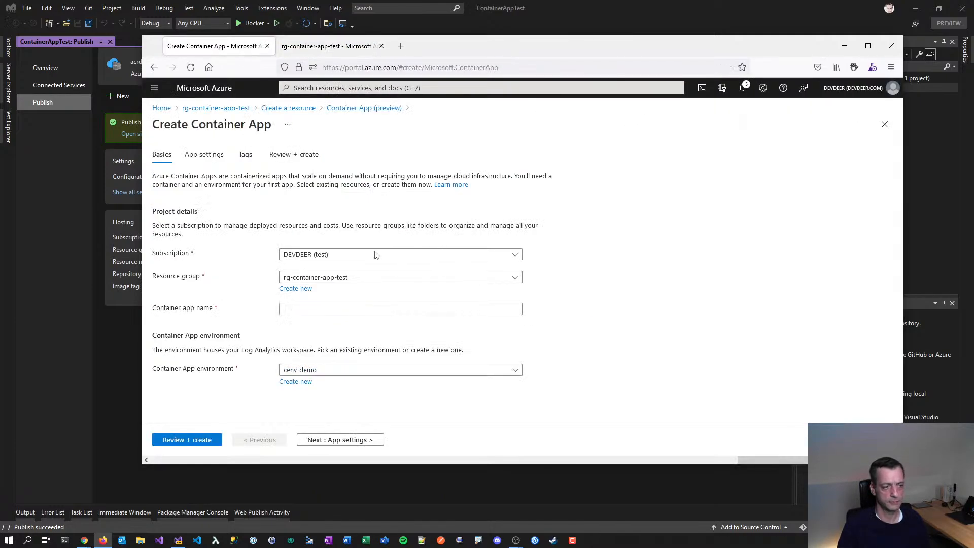
text(-myfirst)
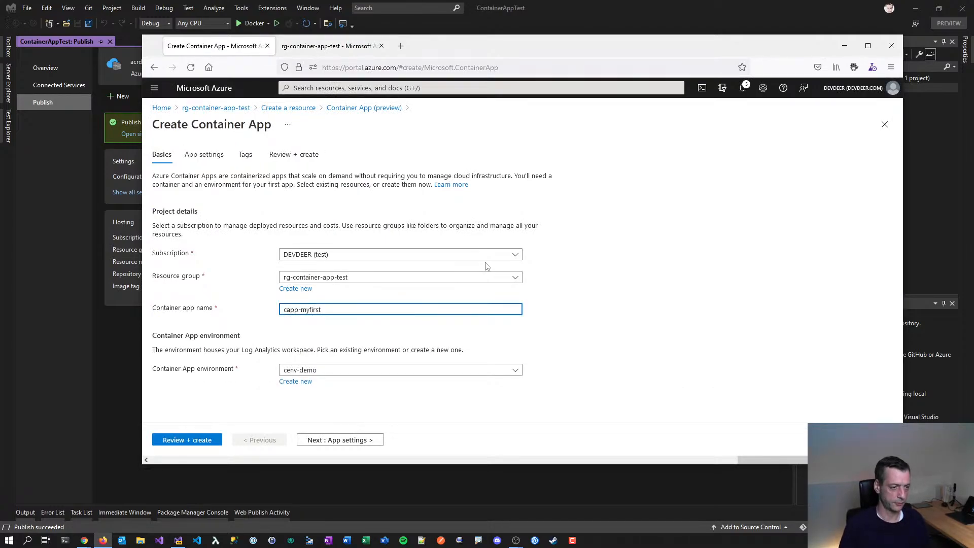
- Keep cenv-demo as the container app environment and continue to the app settings
click(328, 373)
click(299, 378)
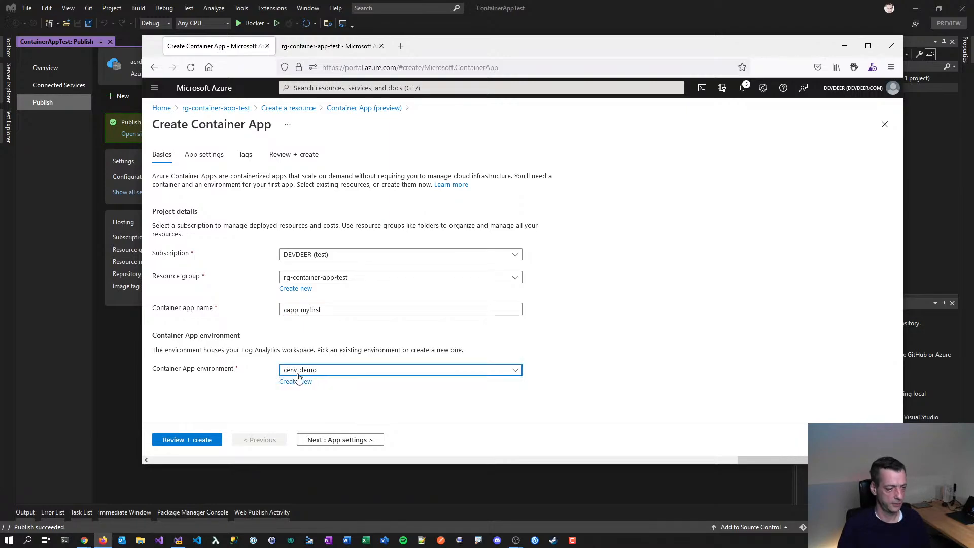
click(352, 441)
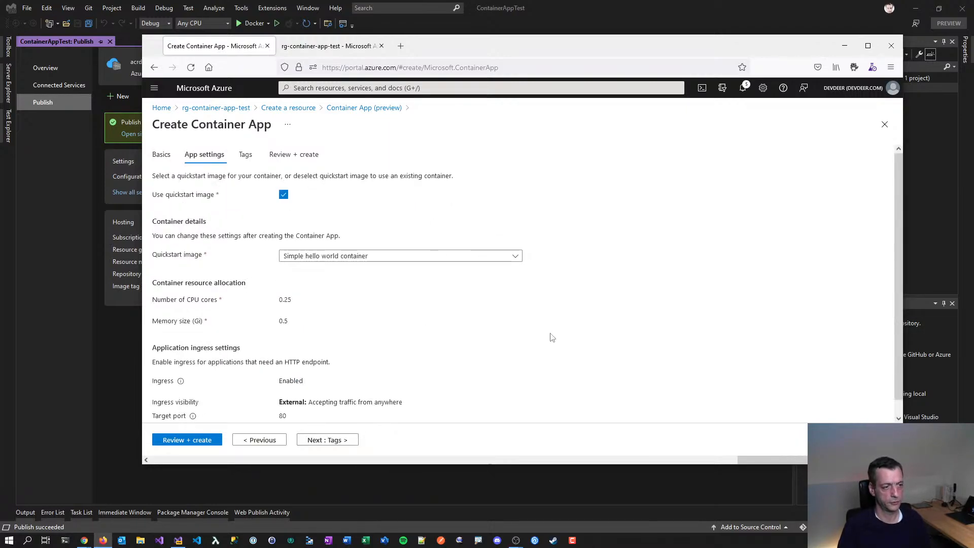
- Turn off the quickstart image and set the image source to Azure Container Registry with the registry acrddcontainerapptest.azurecr.io
click(404, 255)
click(406, 255)
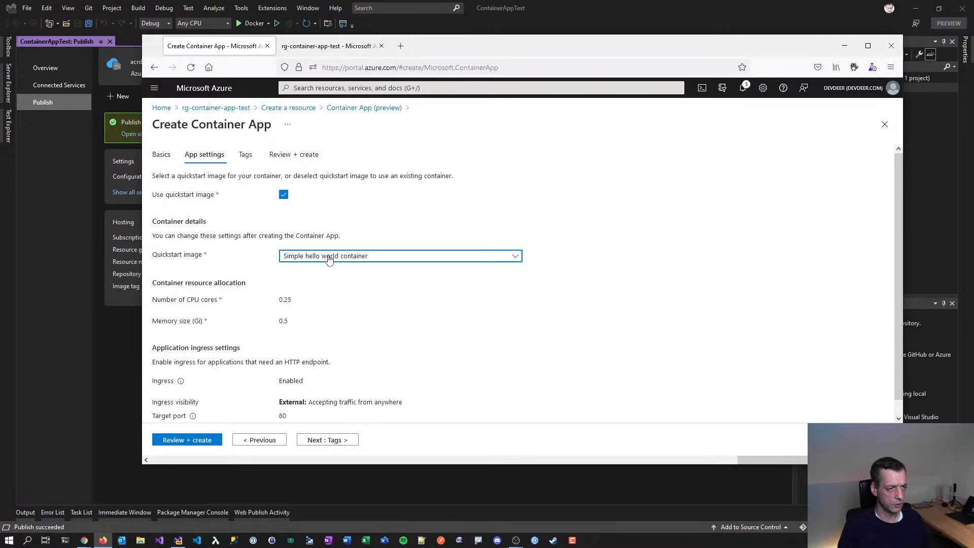
scroll(375, 306, down, 1)
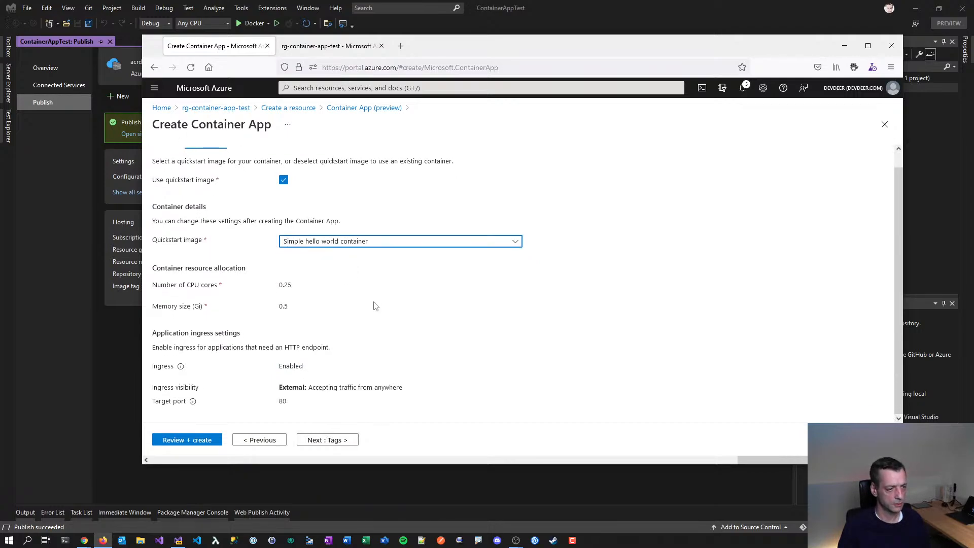
scroll(388, 366, up, 1)
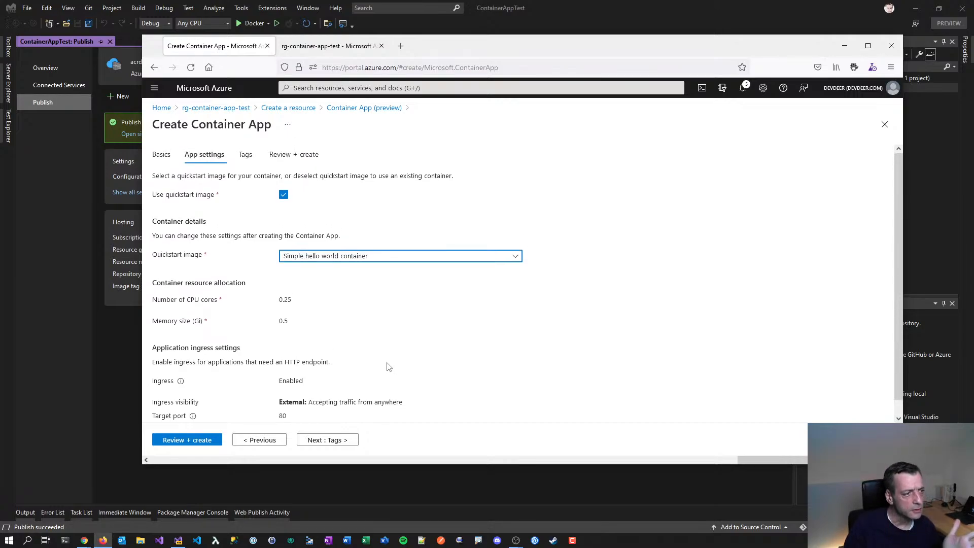
click(284, 194)
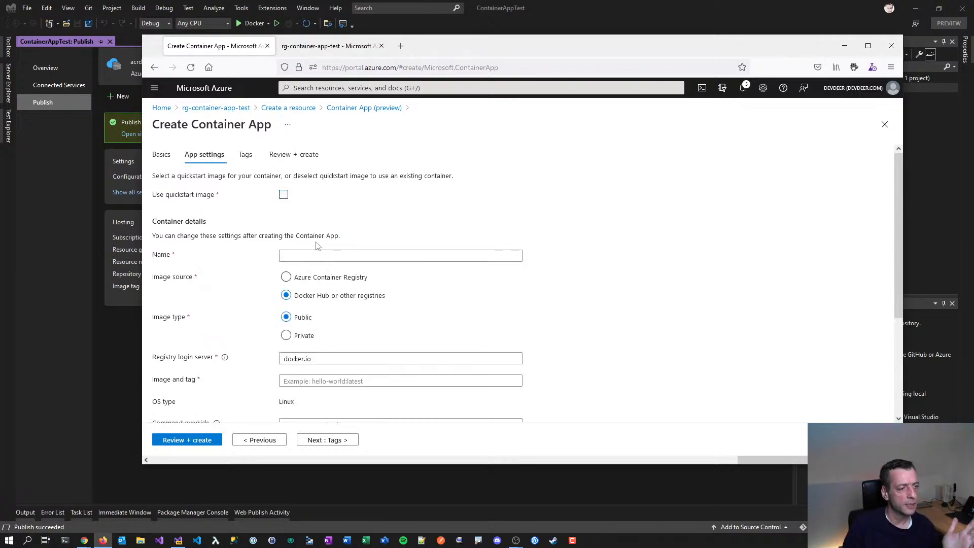
click(317, 279)
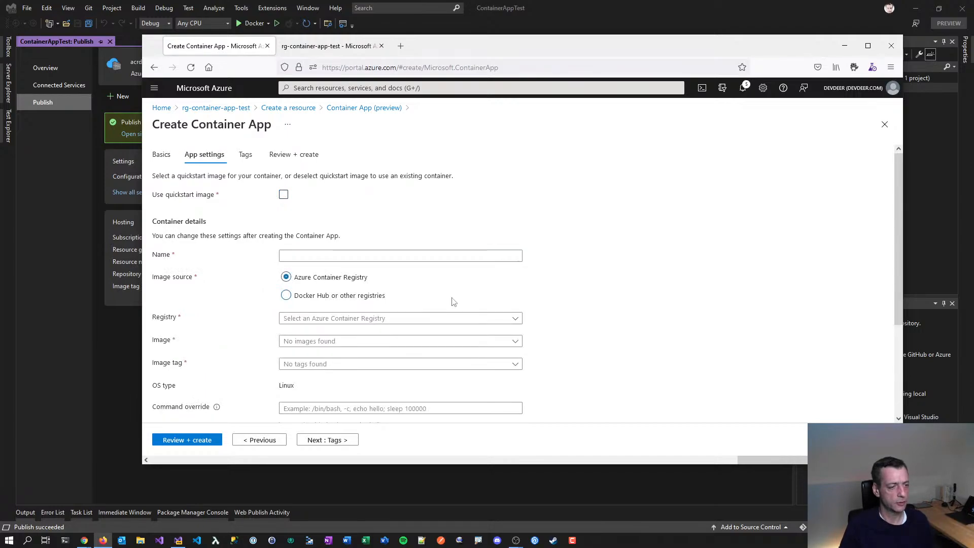
click(516, 318)
click(383, 337)
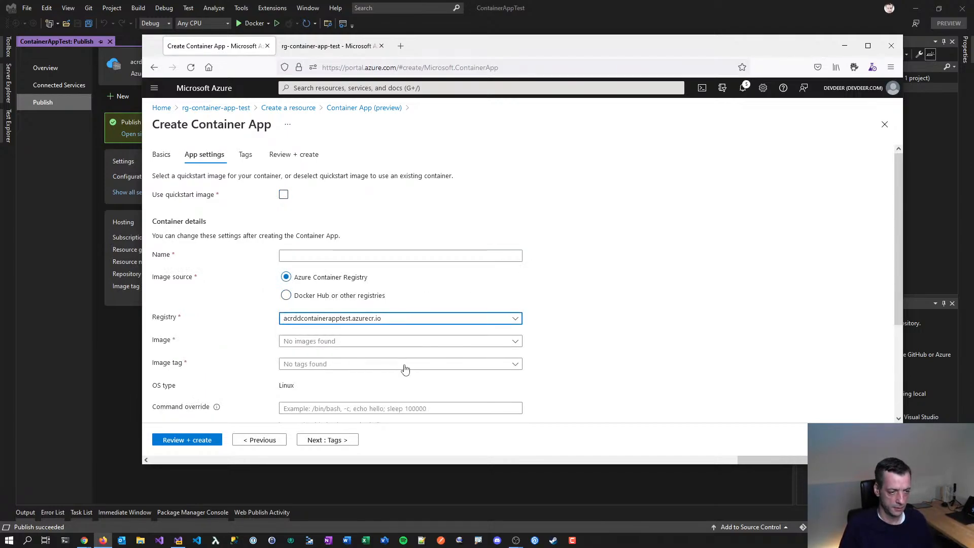
- Check which images and registries are offered for selection in the container details
click(425, 341)
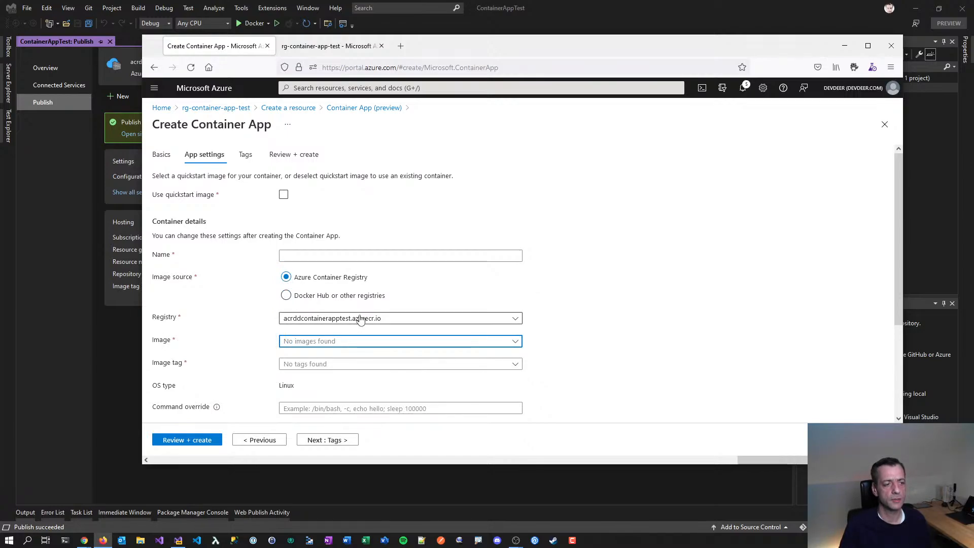
click(643, 289)
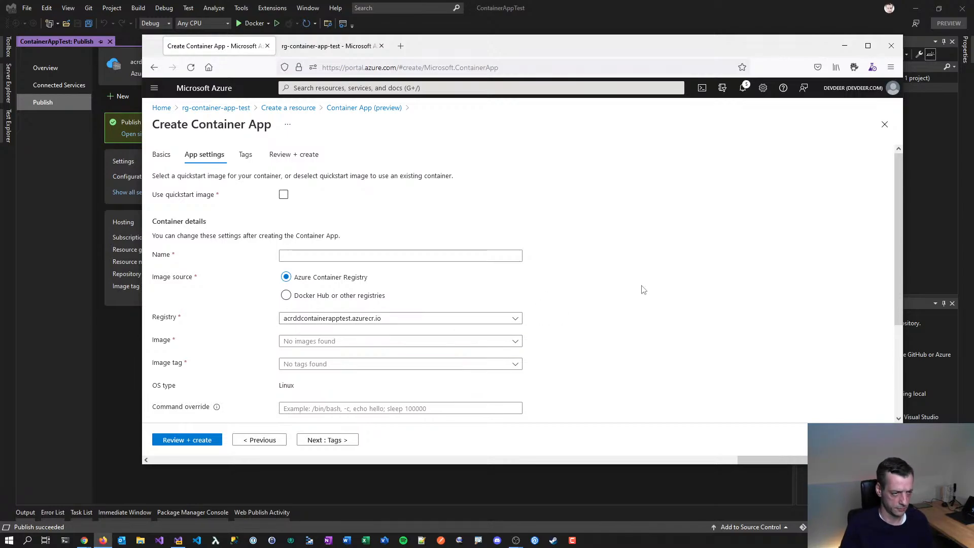
scroll(635, 302, down, 1)
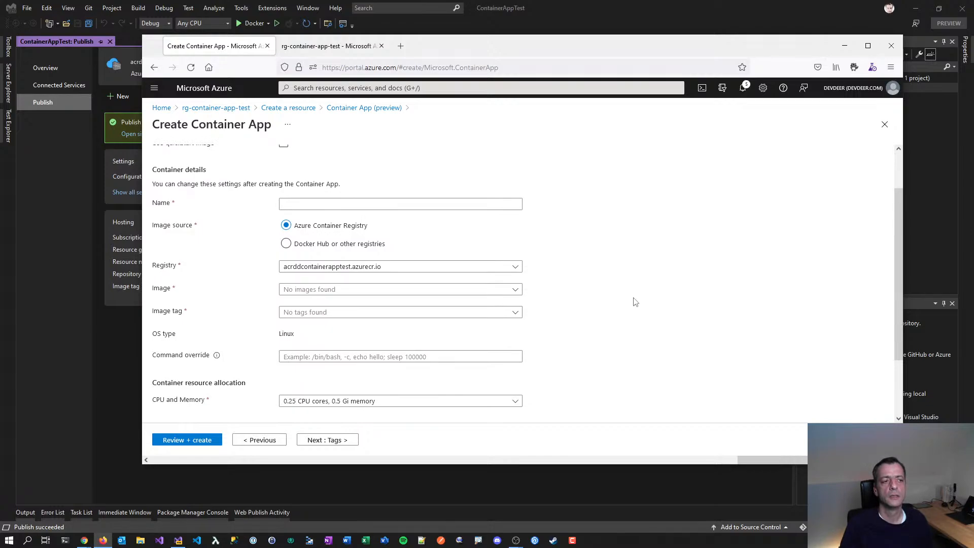
scroll(635, 302, up, 1)
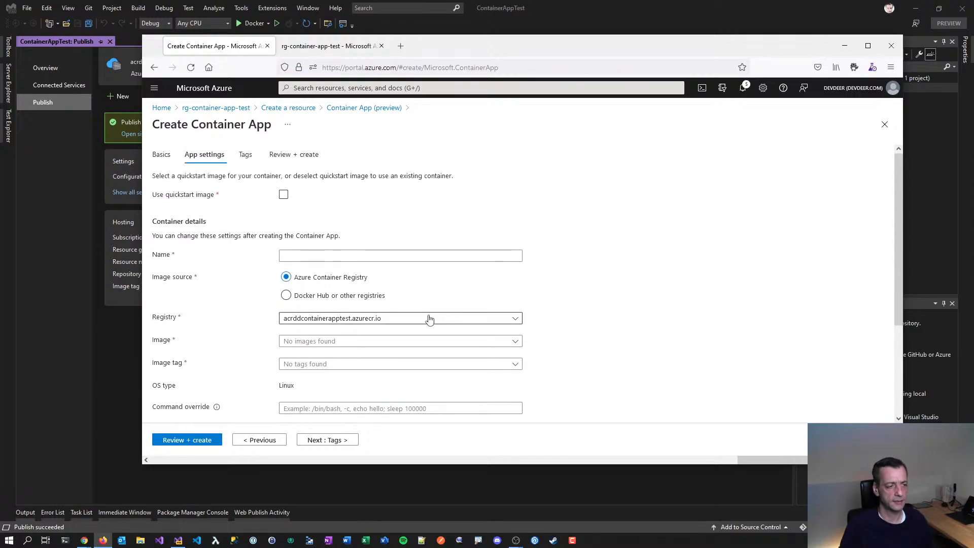
click(425, 322)
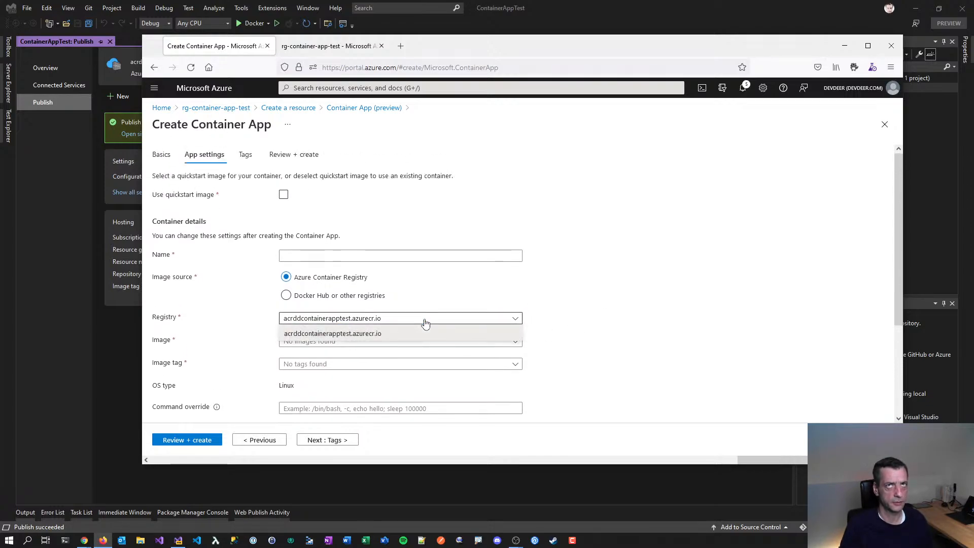
click(609, 273)
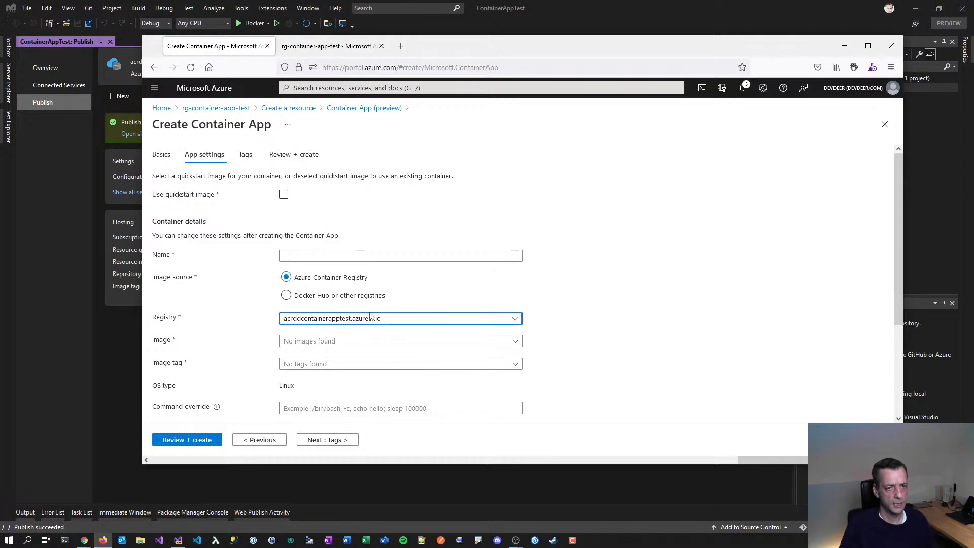
mouse_move(846, 90)
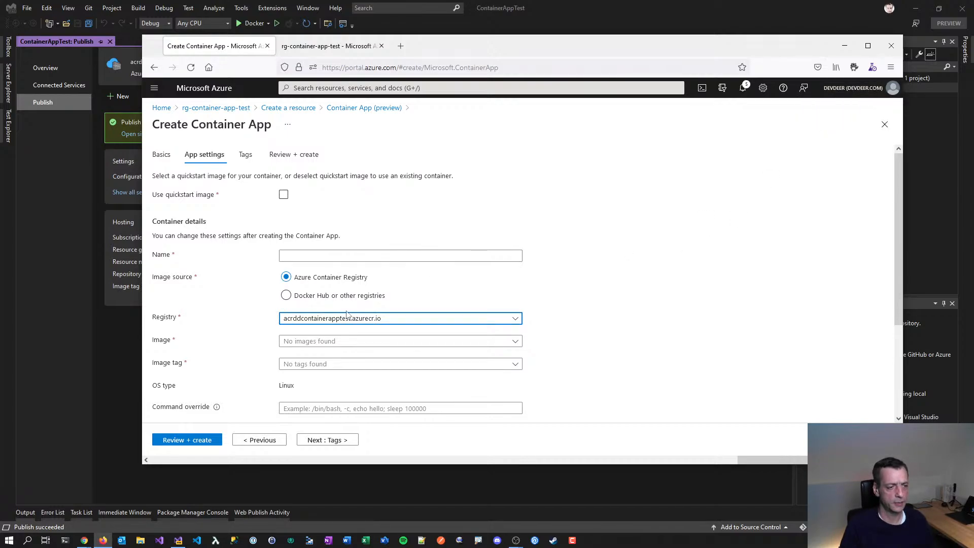
click(356, 342)
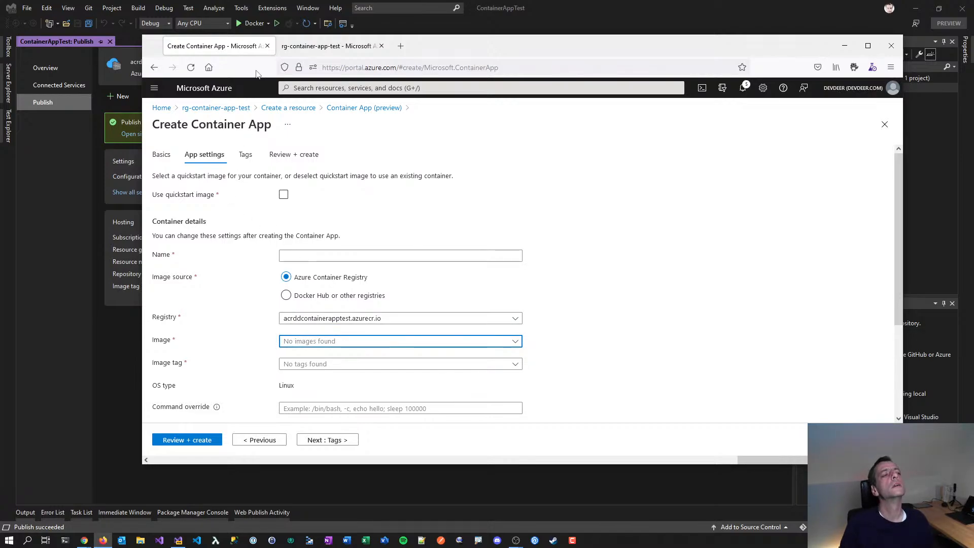
- Refresh the rg-container-app-test resource list in the other browser tab, checking hidden types, and open the acrddcontainerapptest container registry
click(306, 50)
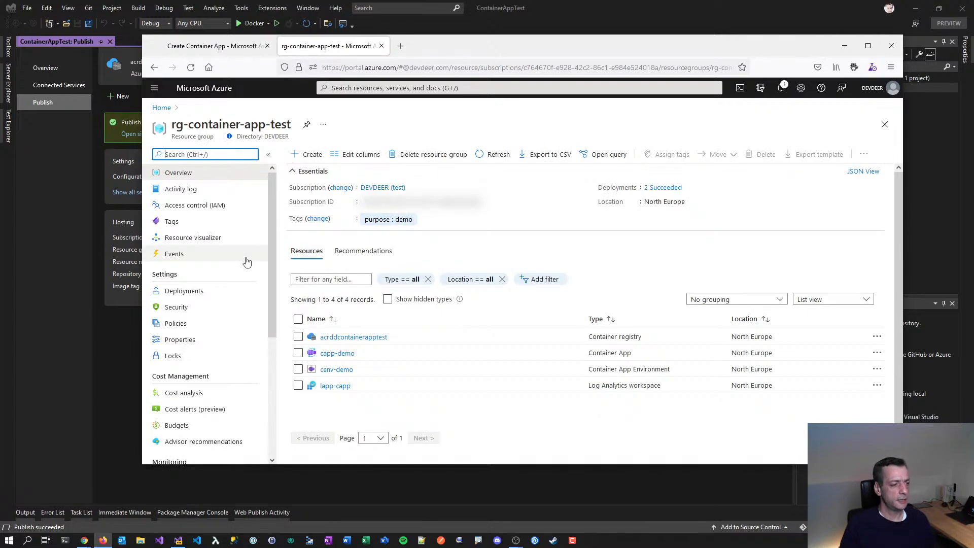
click(387, 299)
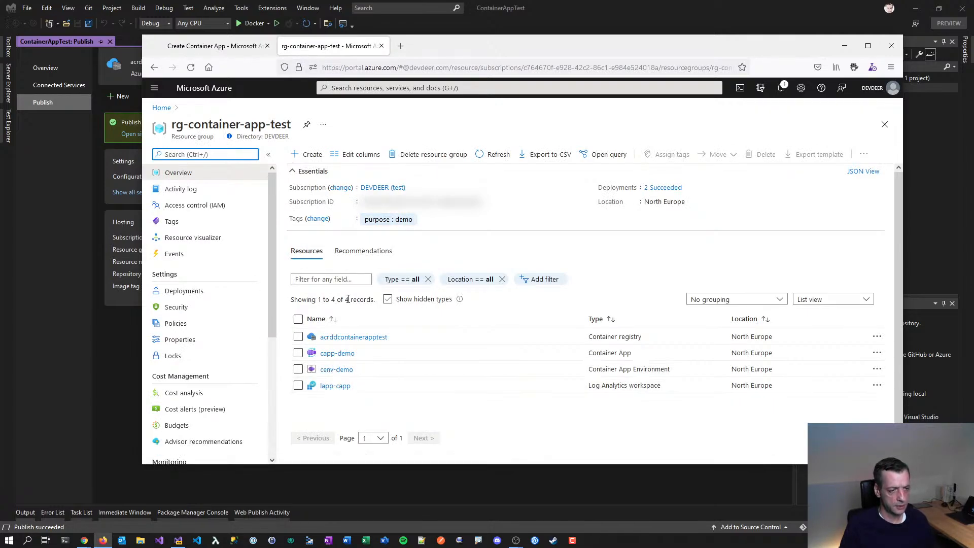
click(493, 154)
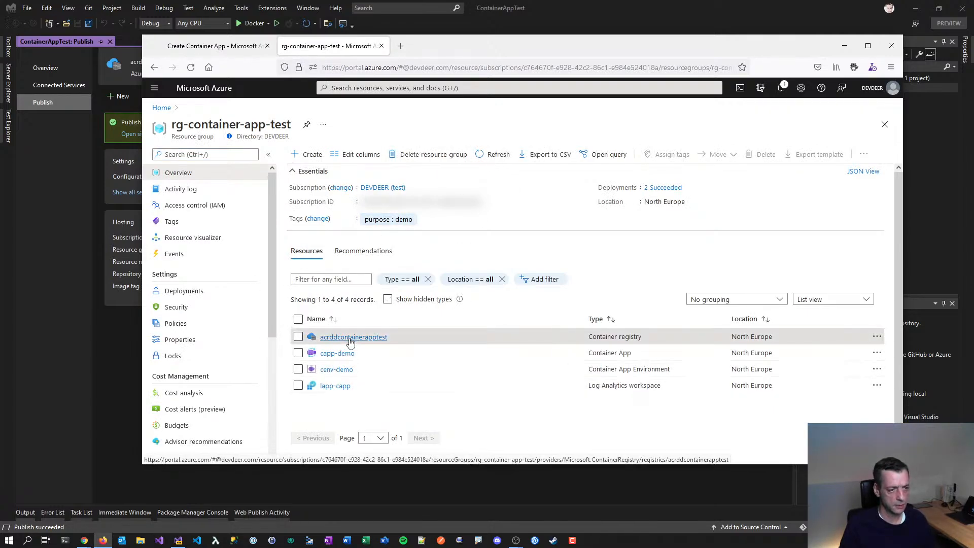
click(350, 339)
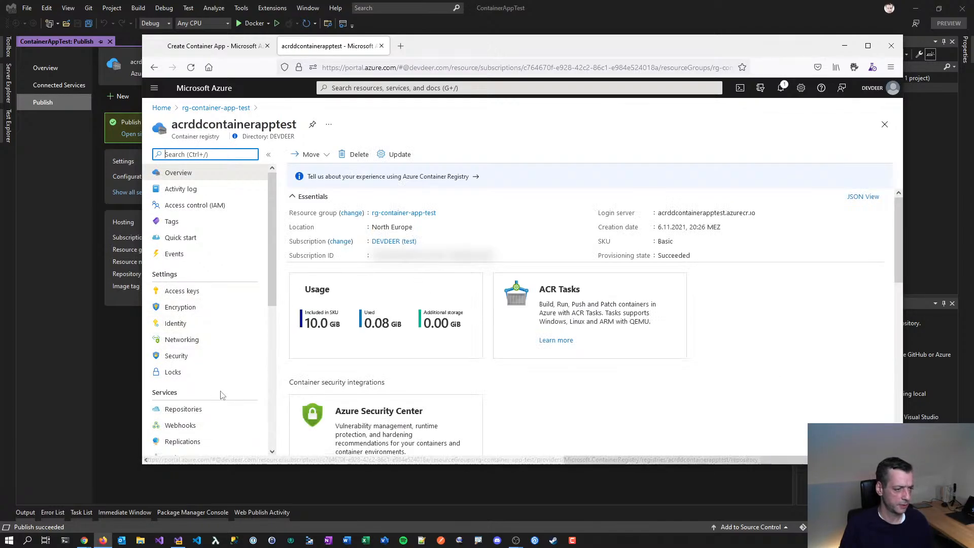
- Check the user's own role assignments in the registry's access control by searching for their account, and close the assignments
click(194, 205)
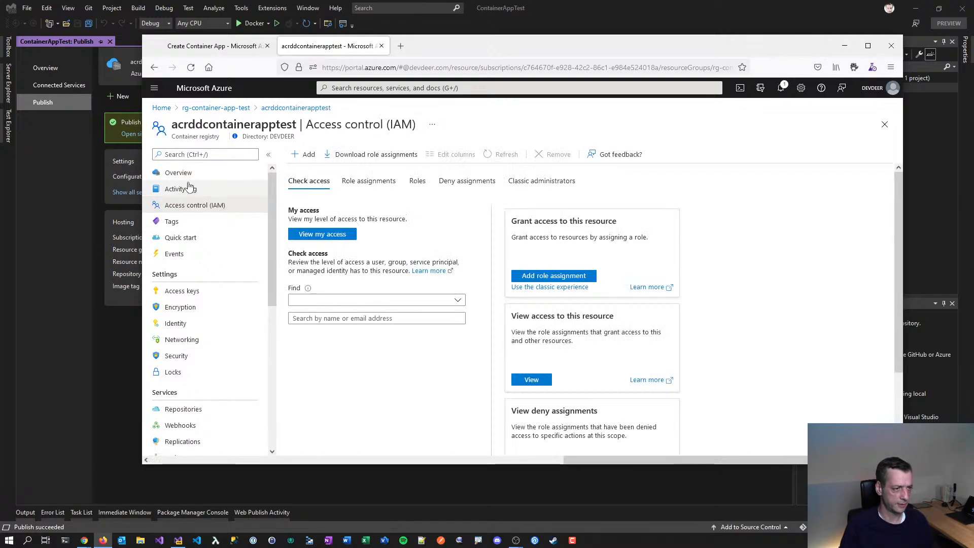
click(314, 320)
text(a)
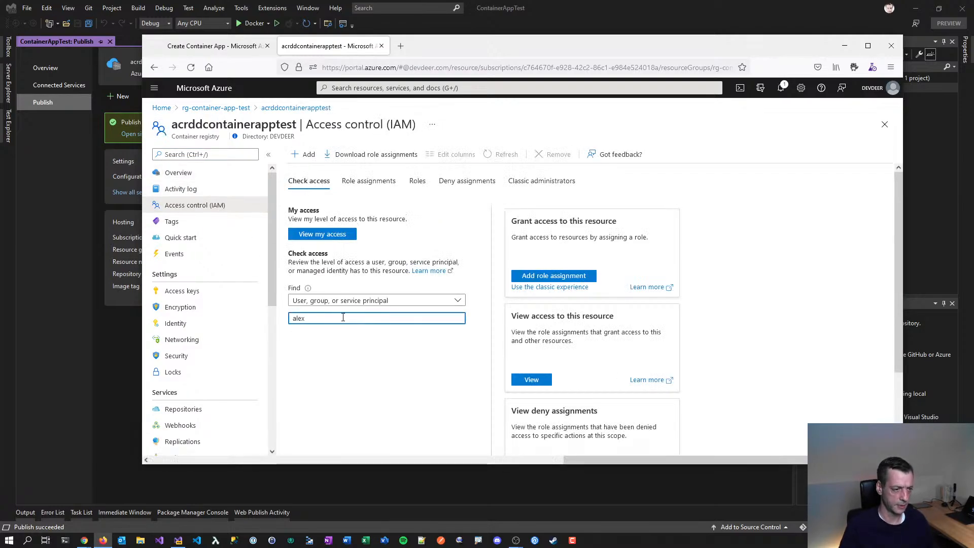
text(lex)
click(325, 344)
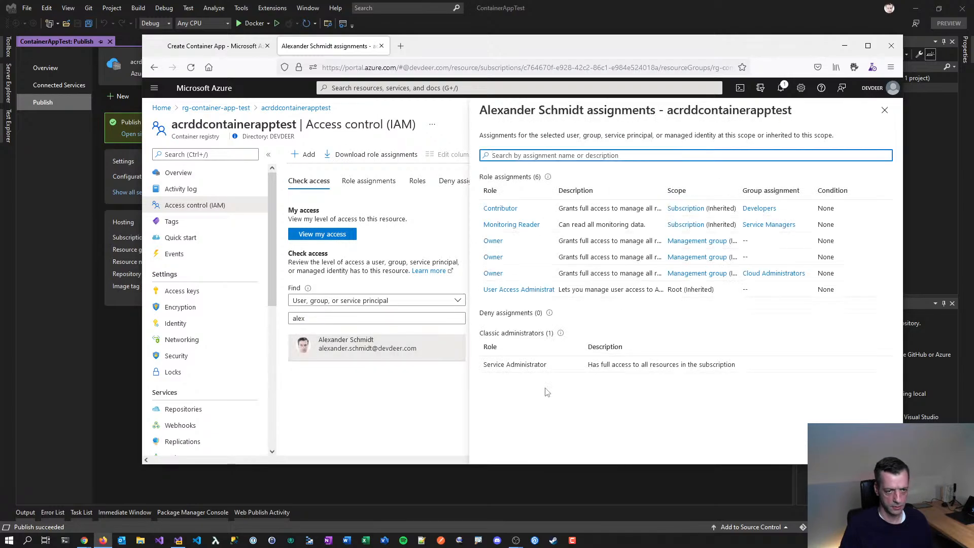
click(884, 110)
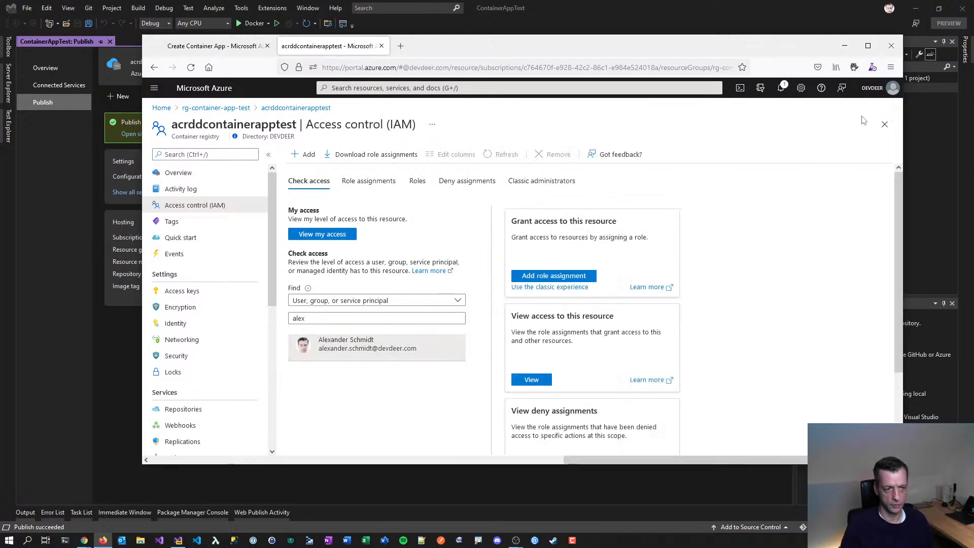
- Return to the Create Container App form and enable ingress with External visibility and target port 80
click(229, 47)
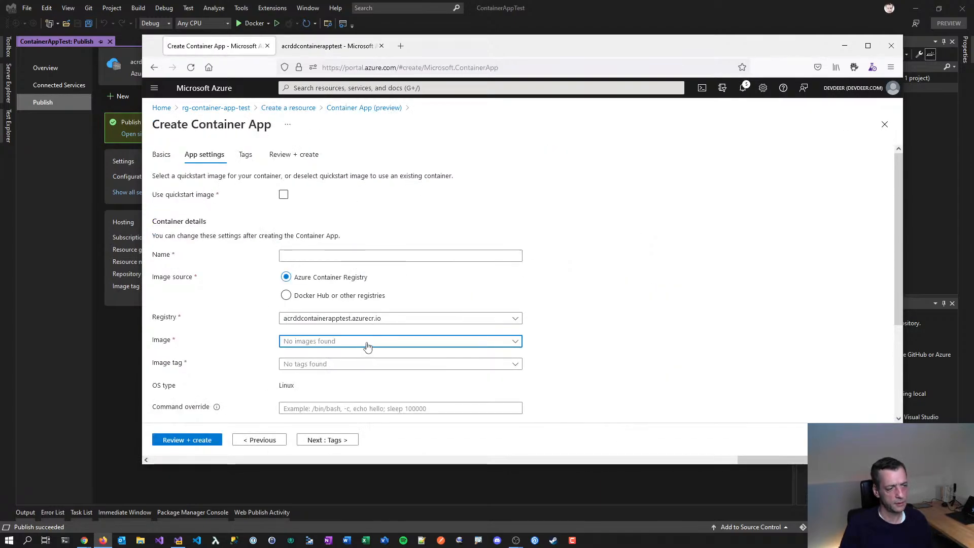
scroll(662, 325, down, 3)
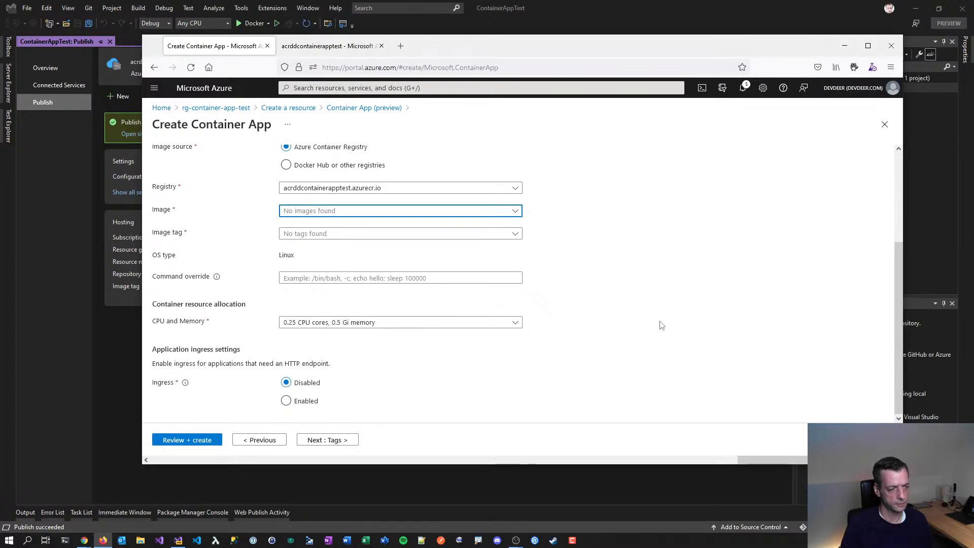
click(294, 404)
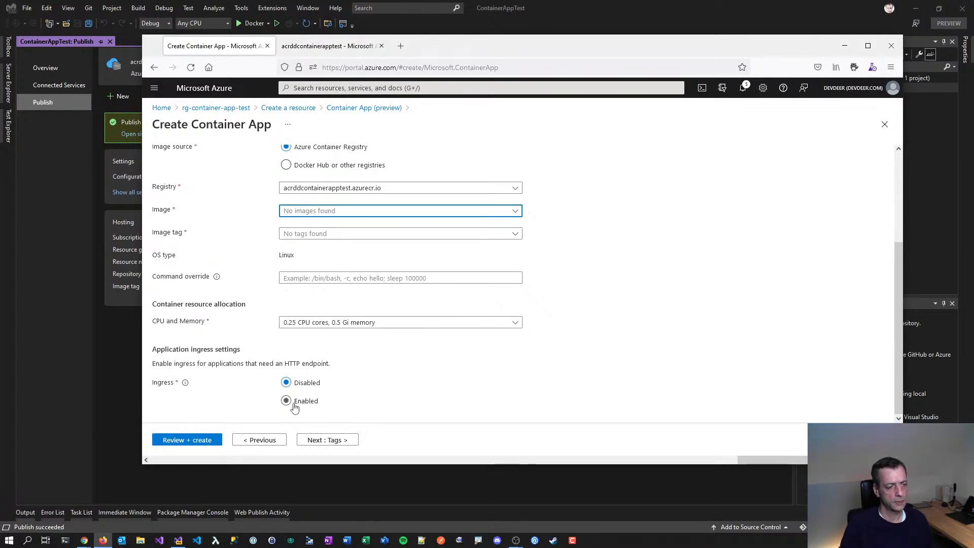
scroll(420, 375, down, 2)
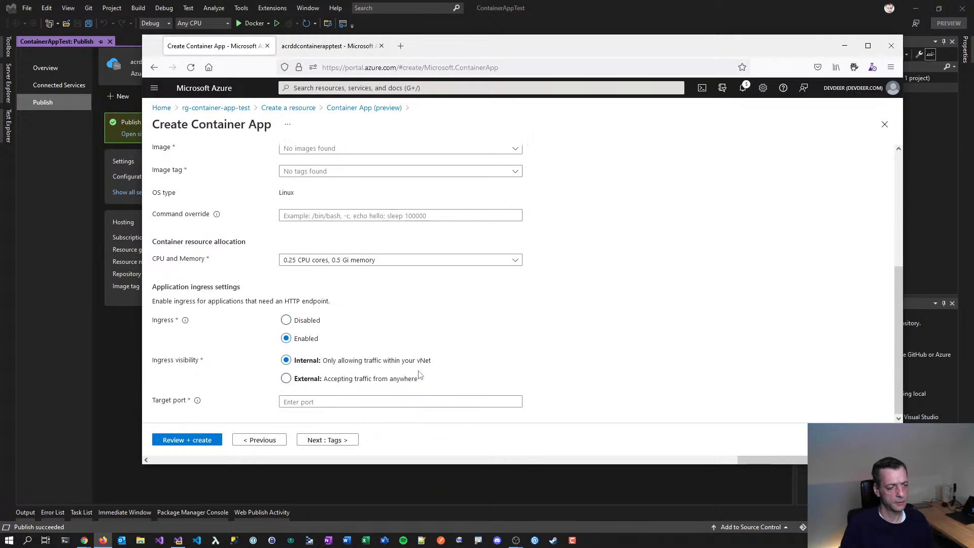
click(328, 384)
click(337, 404)
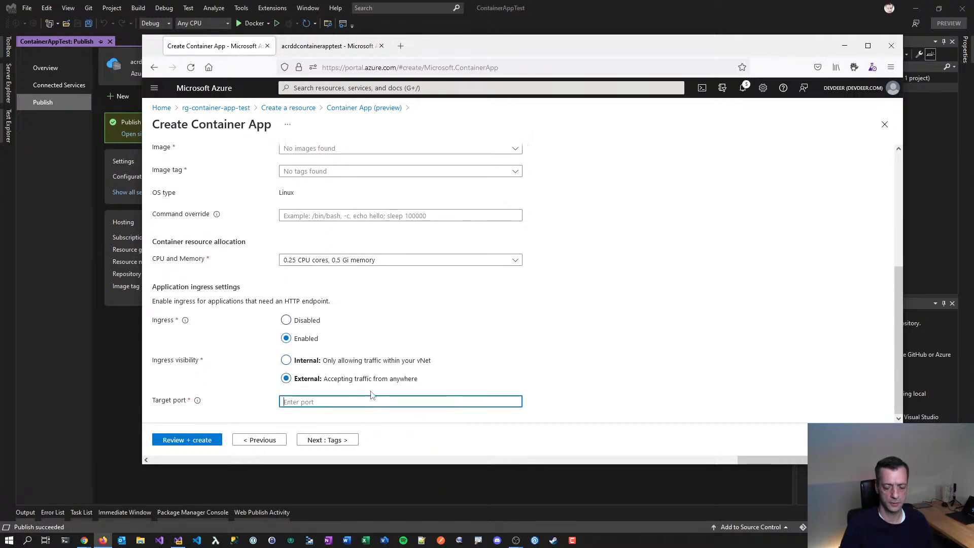
text(80)
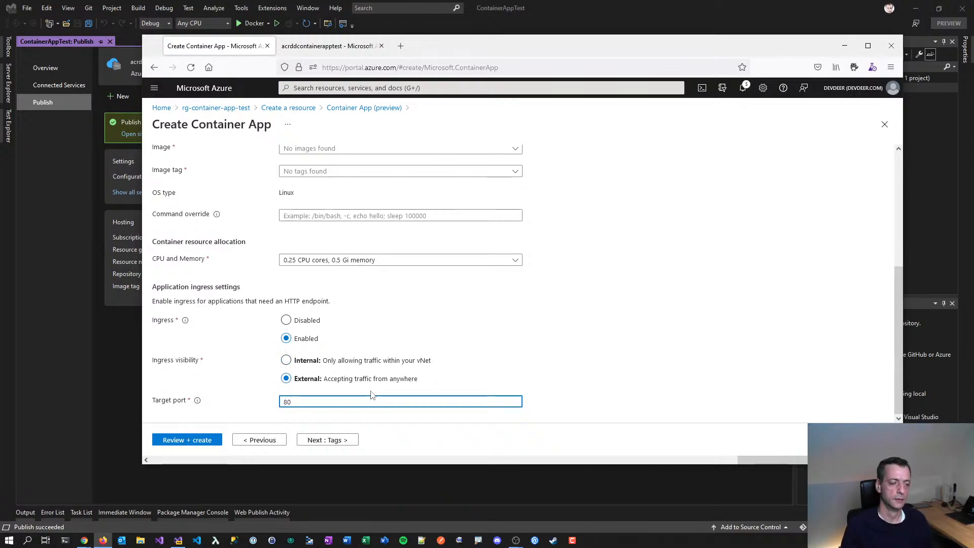
- Try to reload the image list by switching the source to Docker Hub and back to Azure Container Registry, reselecting acrddcontainerapptest.azurecr.io
scroll(513, 289, up, 2)
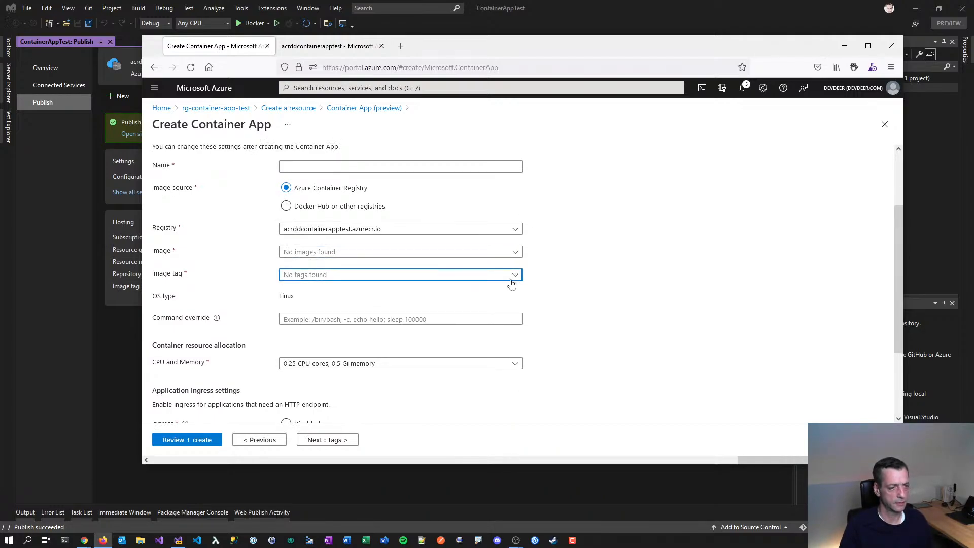
click(449, 231)
click(340, 208)
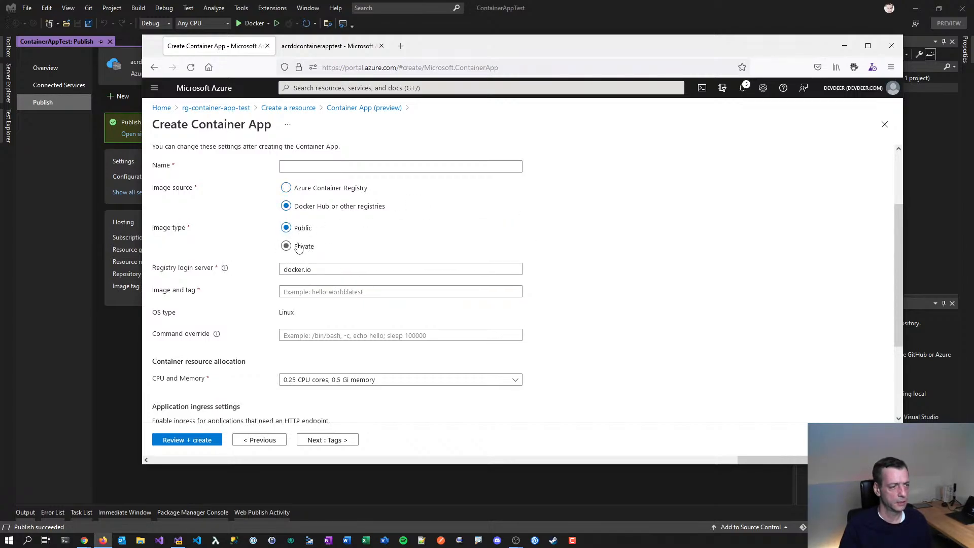
click(300, 188)
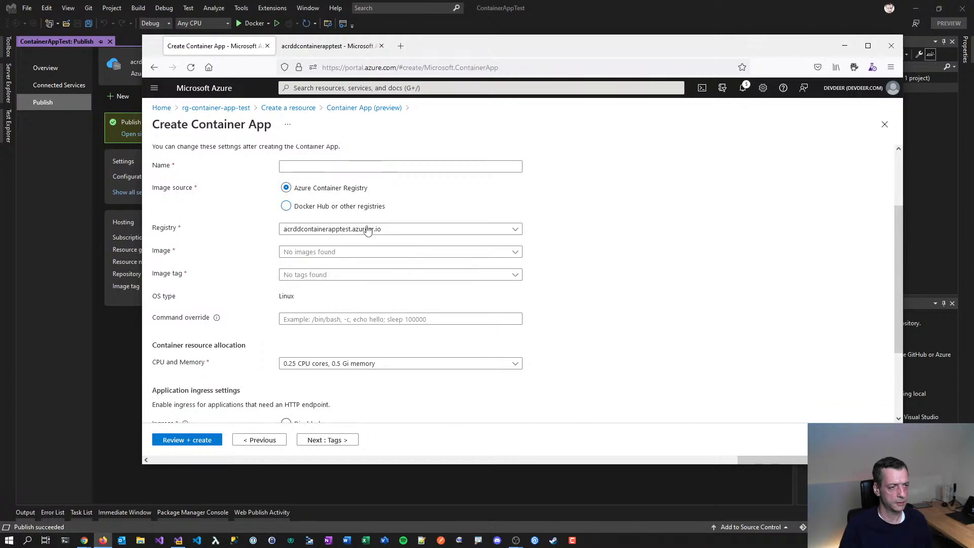
click(377, 229)
click(370, 241)
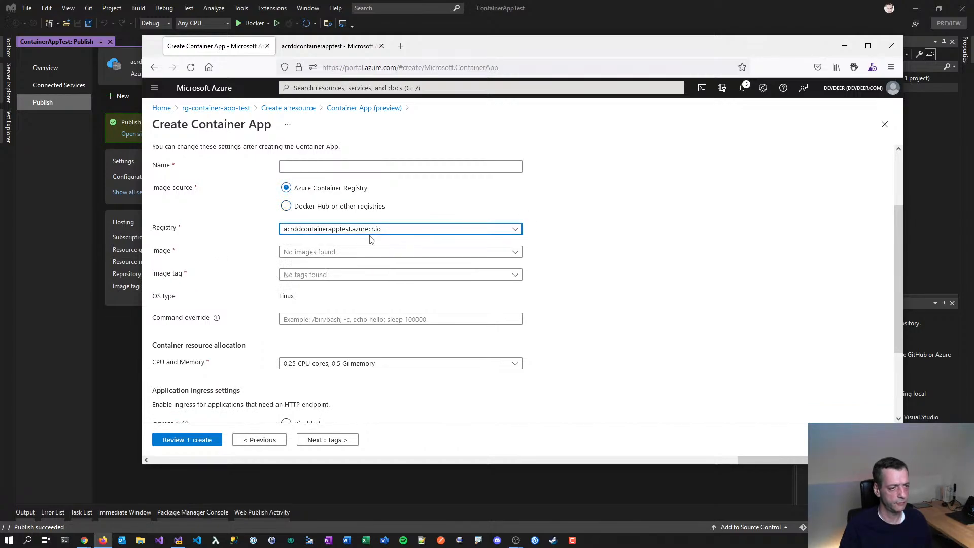
click(342, 253)
scroll(440, 255, up, 2)
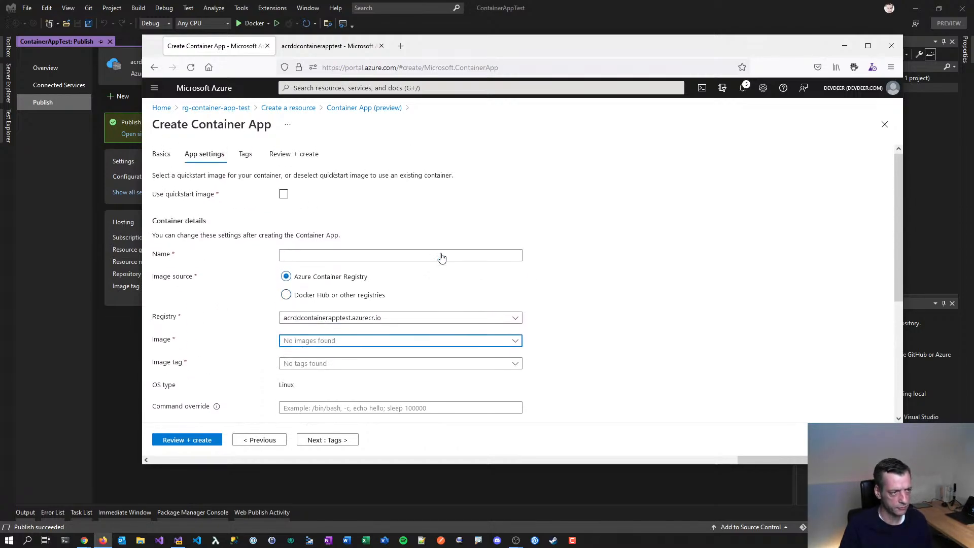
scroll(441, 257, down, 1)
click(335, 207)
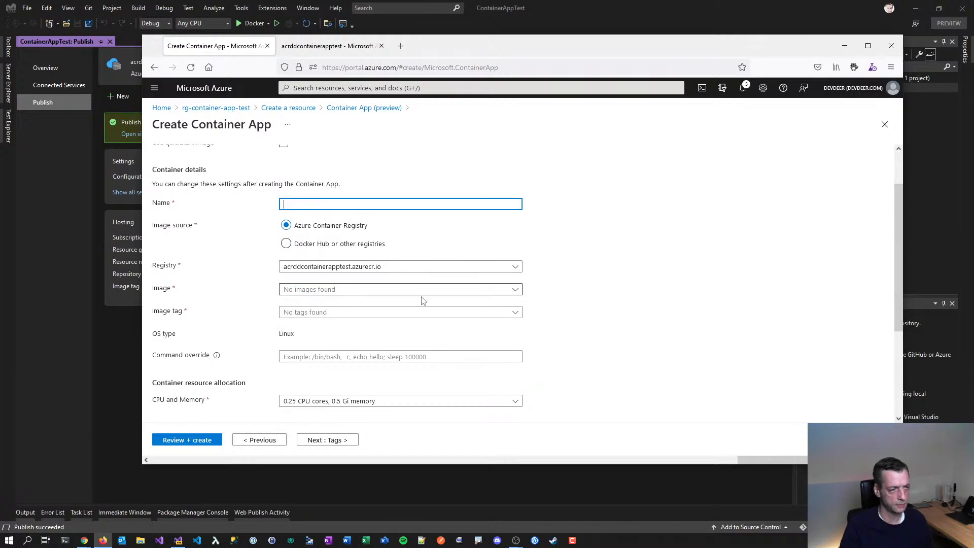
scroll(437, 284, up, 1)
scroll(438, 285, down, 1)
scroll(439, 284, up, 2)
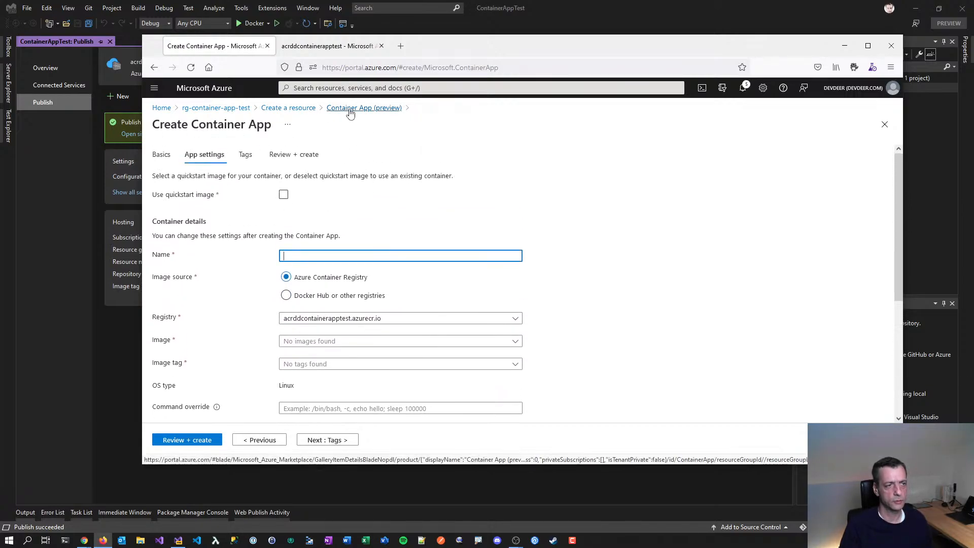
- In the acrddcontainerapptest registry's browser tab, view the repositories and open containerapptest to check its tags
click(339, 47)
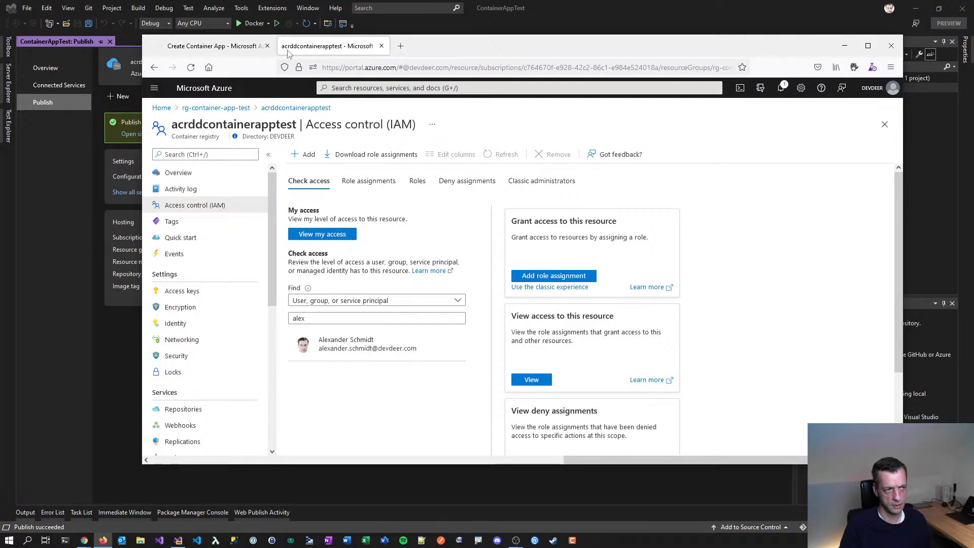
click(175, 408)
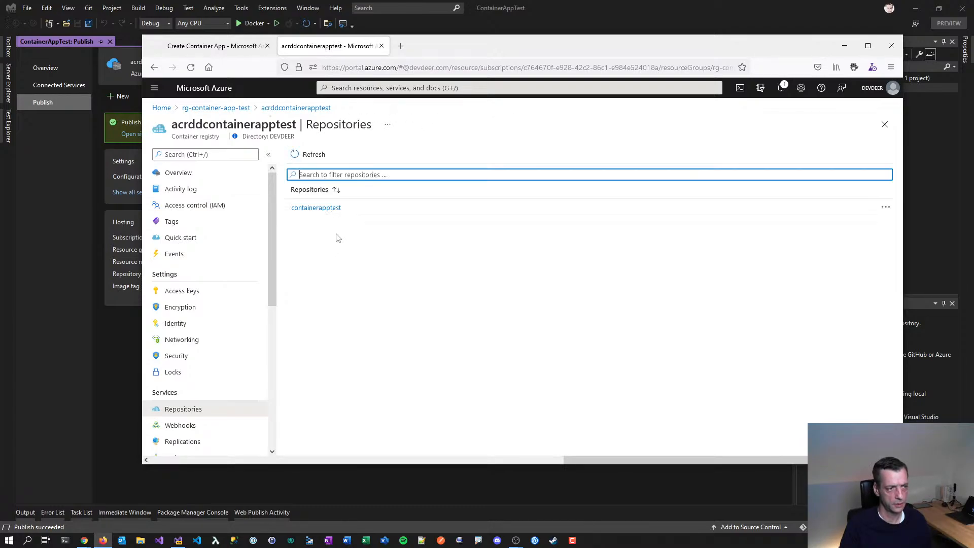
click(320, 210)
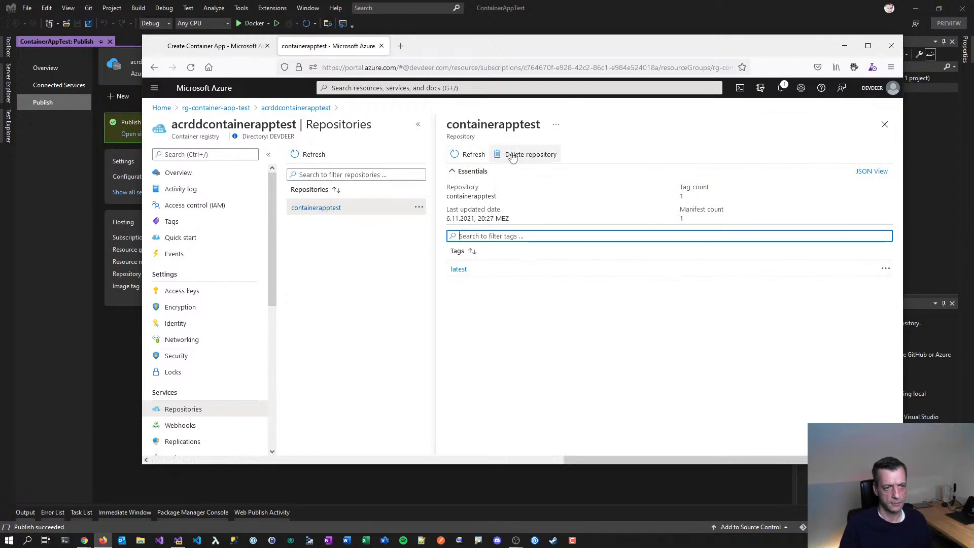
- Return to the Create Container App tab and restart the form by finding Container App (preview) again under Create a resource
click(234, 46)
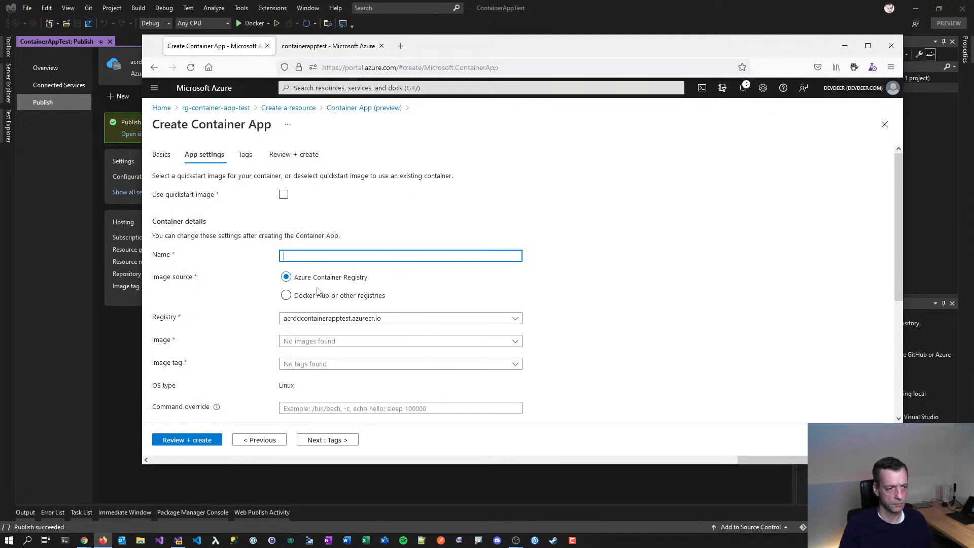
click(288, 108)
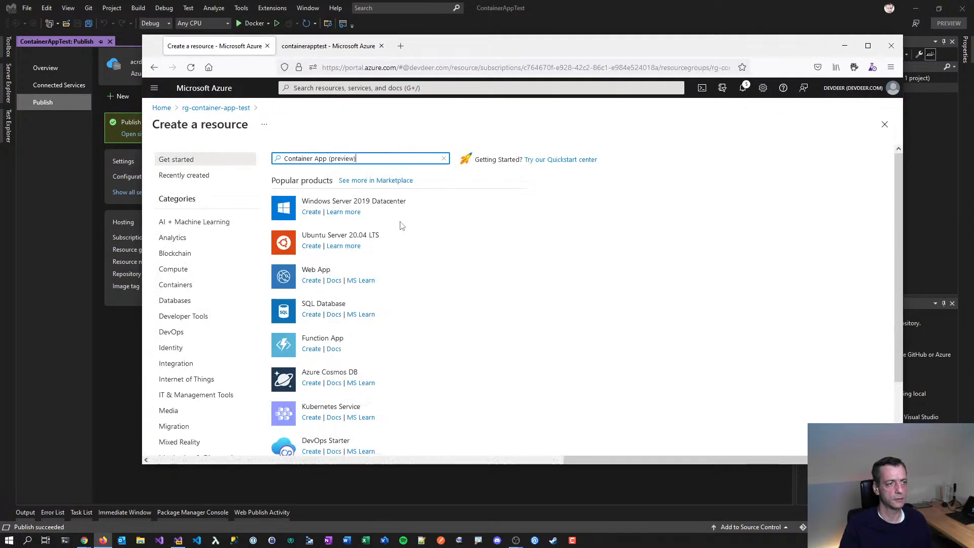
key(BackSpace)
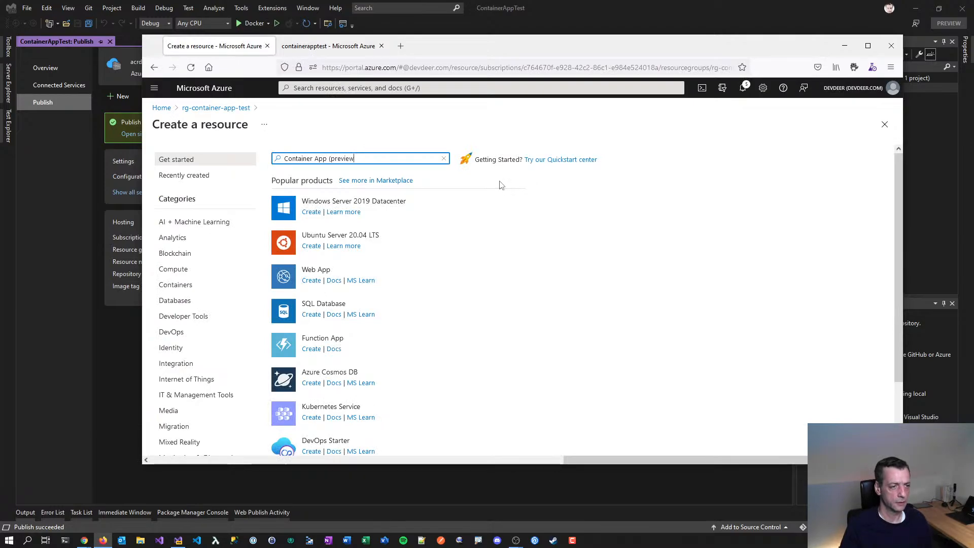
click(339, 172)
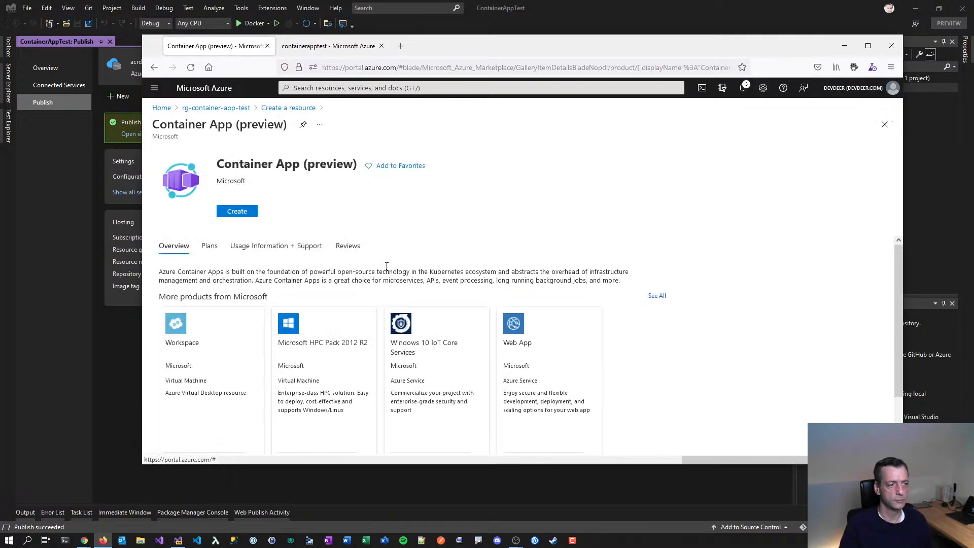
click(237, 212)
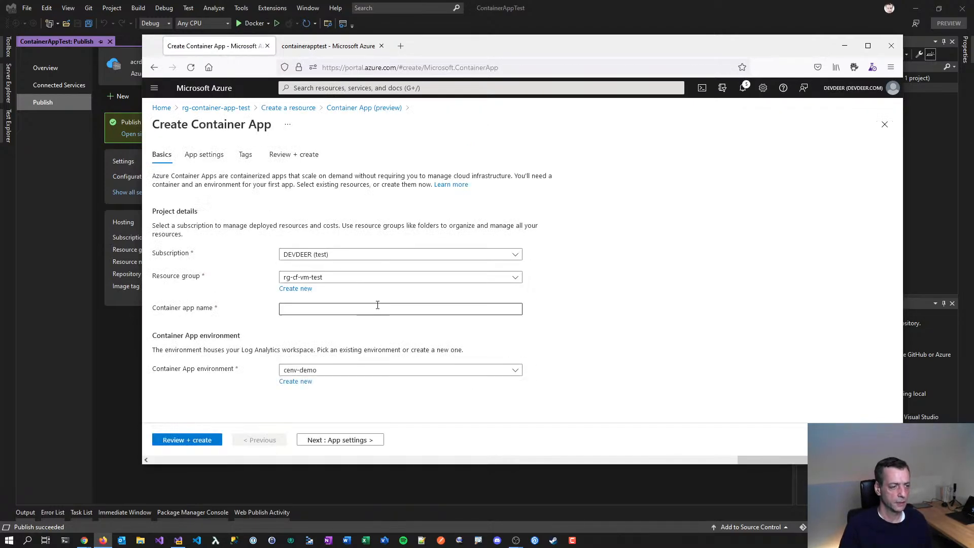
- Fill in the basics with resource group rg-container-app-test and container app name capp-myfirst, and continue to the app settings
click(313, 278)
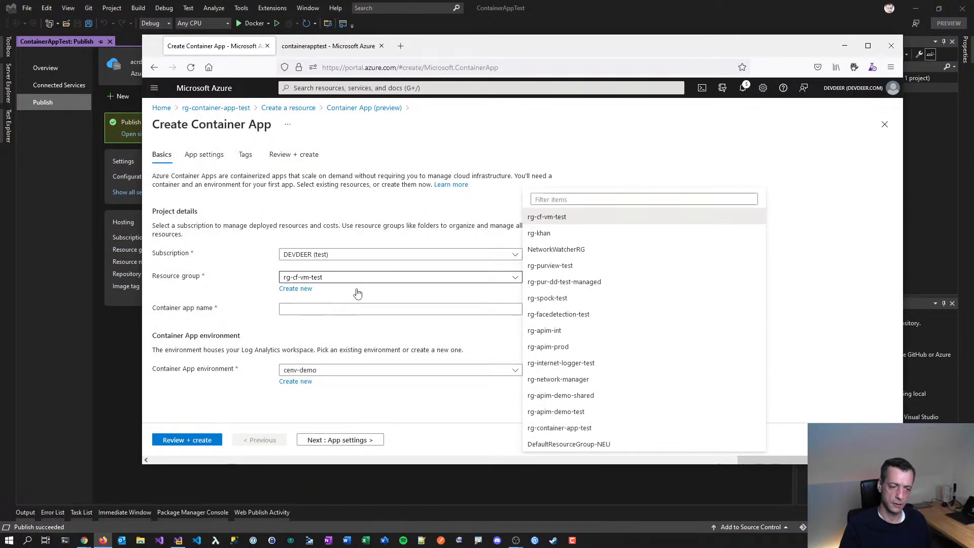
click(608, 428)
click(310, 308)
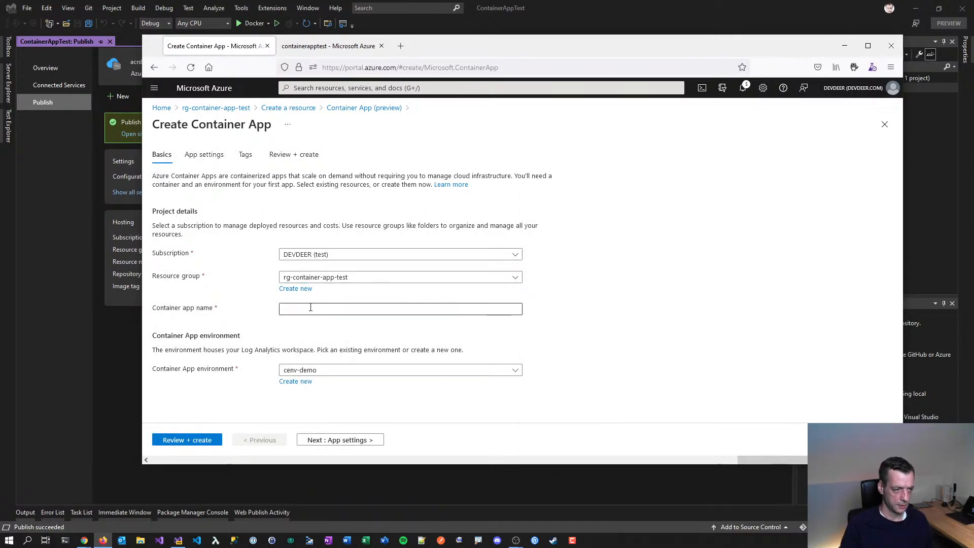
text(my)
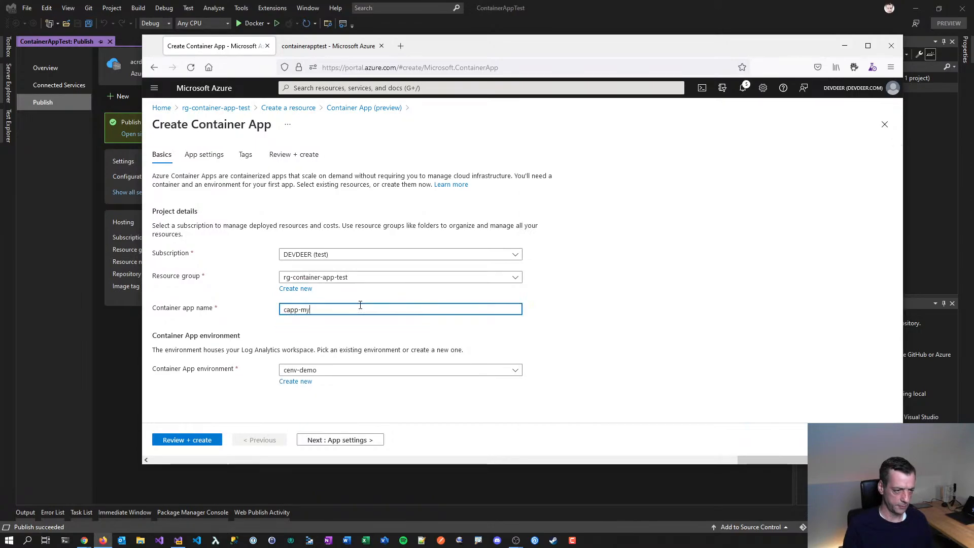
text(first)
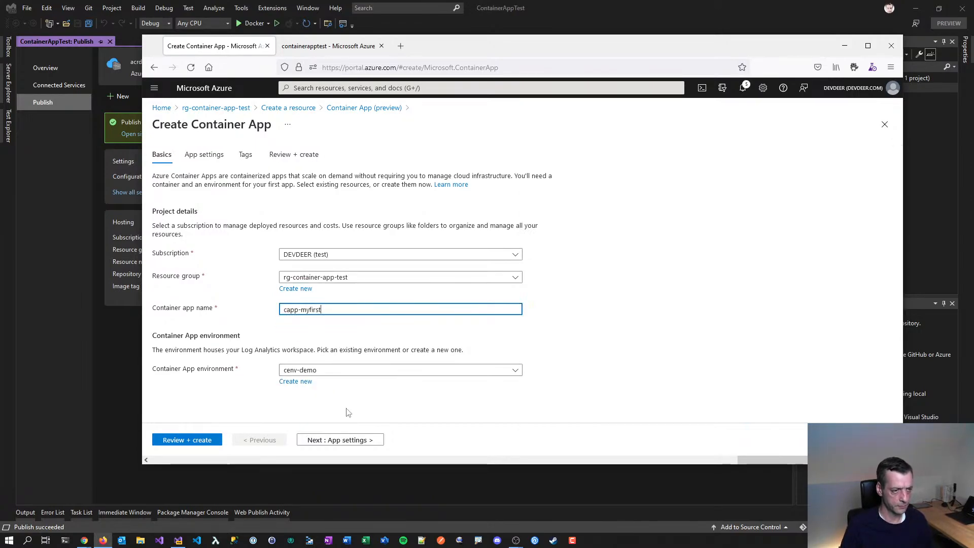
click(340, 440)
- Disable the quickstart image, set the source to Azure Container Registry with acrddcontainerapptest.azurecr.io, and try to choose an image
click(283, 194)
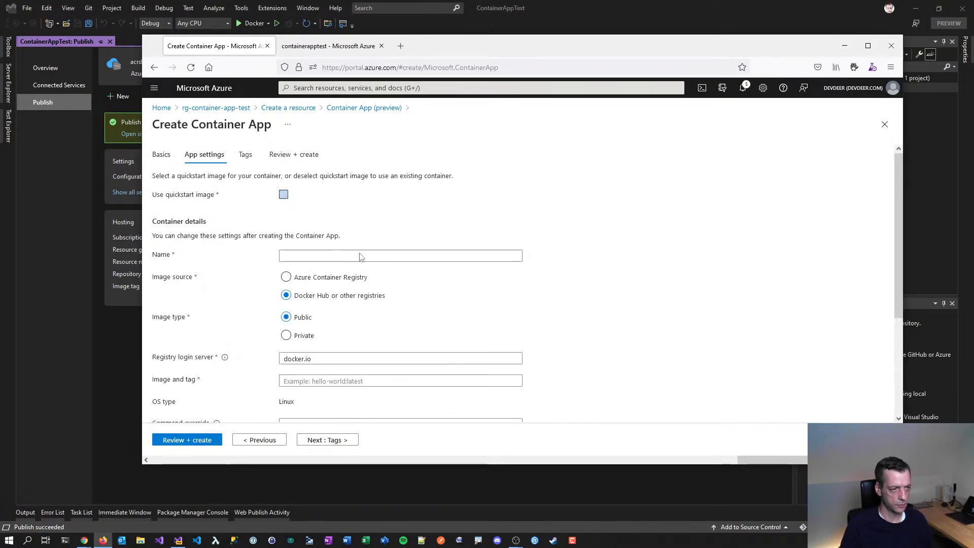
click(322, 277)
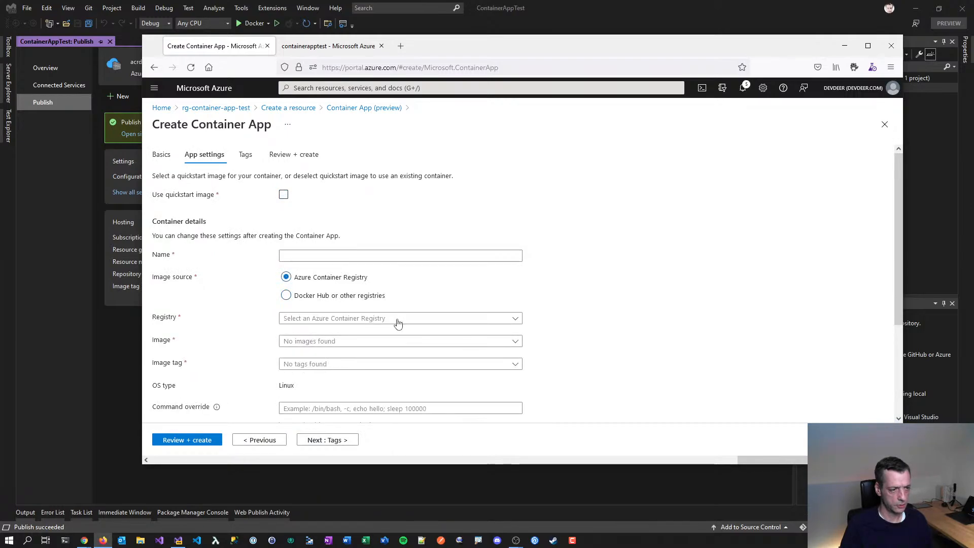
click(393, 319)
click(387, 331)
click(408, 343)
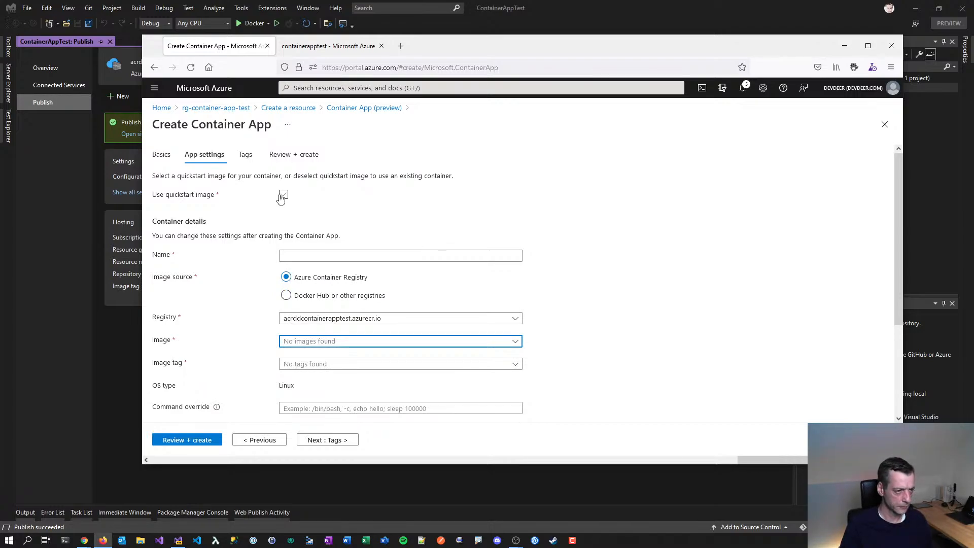
- From the registry's browser tab, open the rg-container-app-test resource group in a new tab too, and view the revision management of capp-demo
click(312, 46)
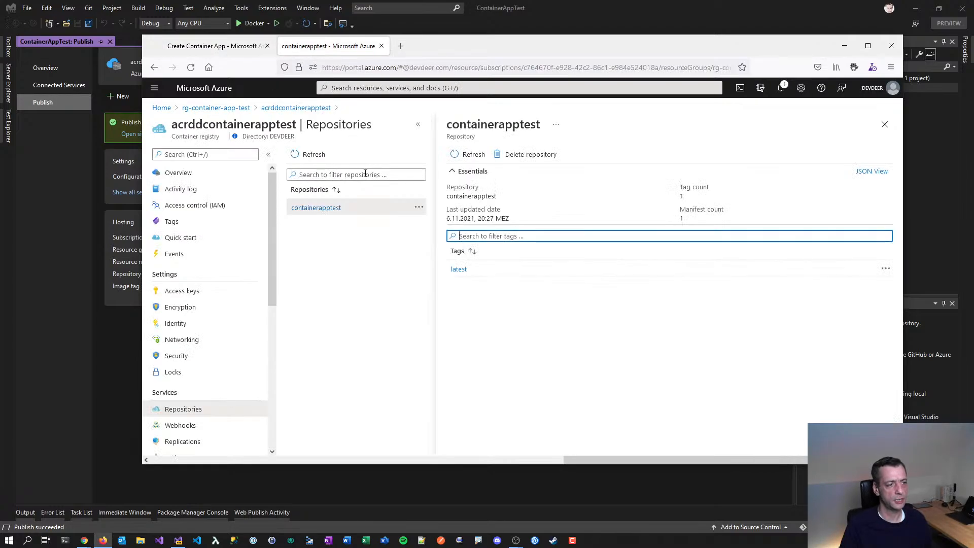
middle_click(243, 109)
click(224, 108)
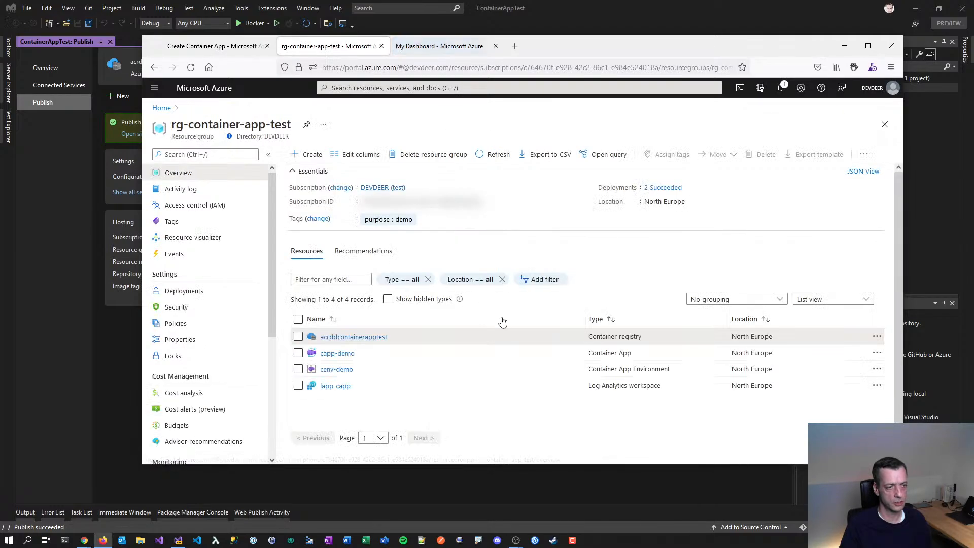
click(336, 353)
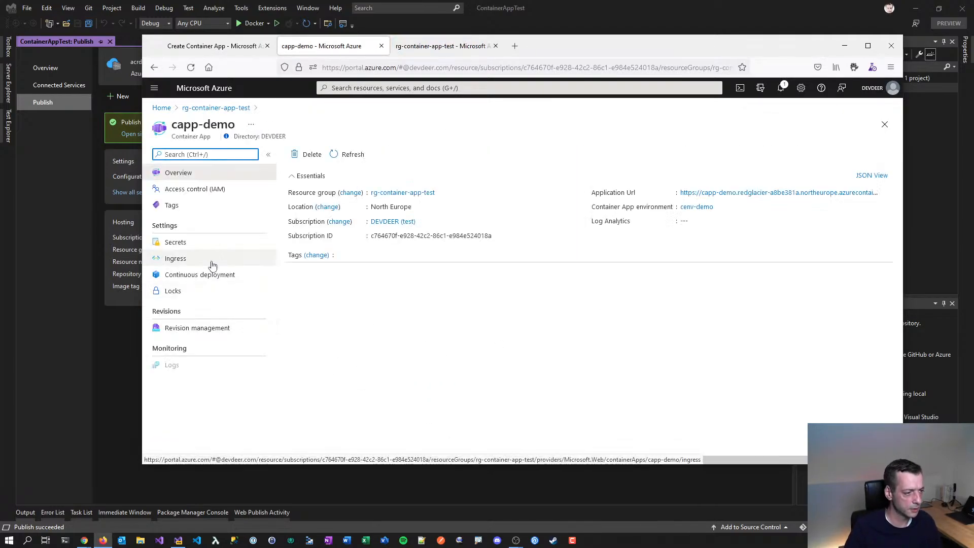
click(215, 334)
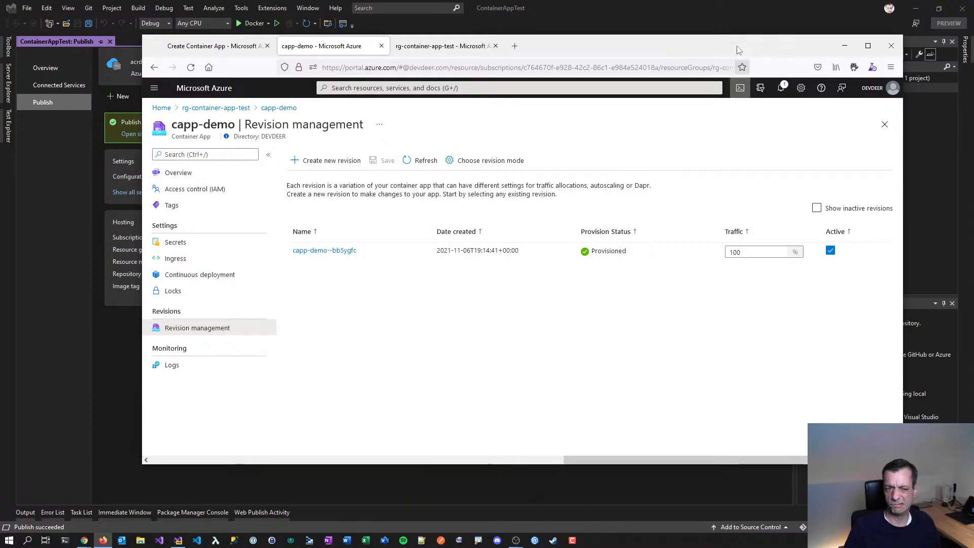
- Start a new revision of capp-demo and try to add a container with an image from acrddcontainerapptest.azurecr.io
drag(727, 45, 707, 48)
click(311, 162)
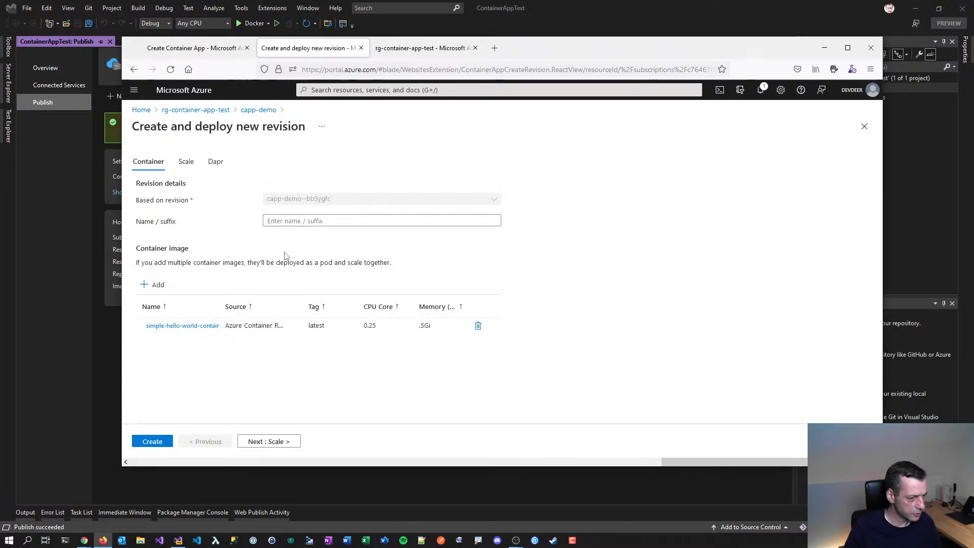
click(148, 284)
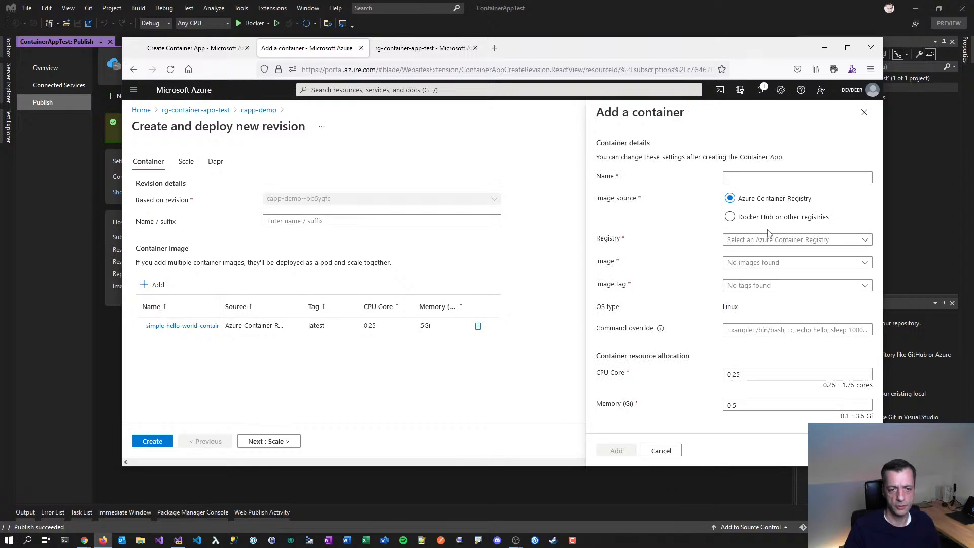
click(762, 246)
click(776, 252)
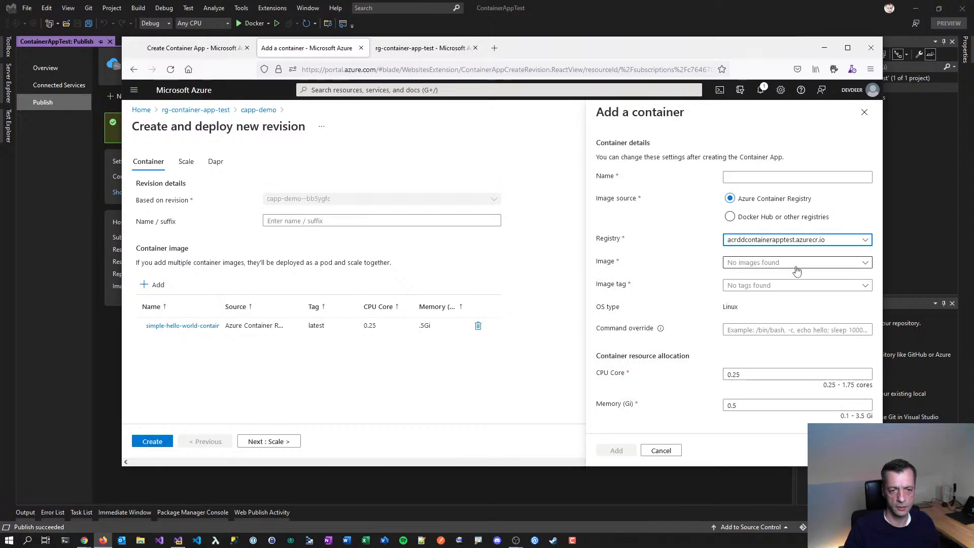
click(865, 266)
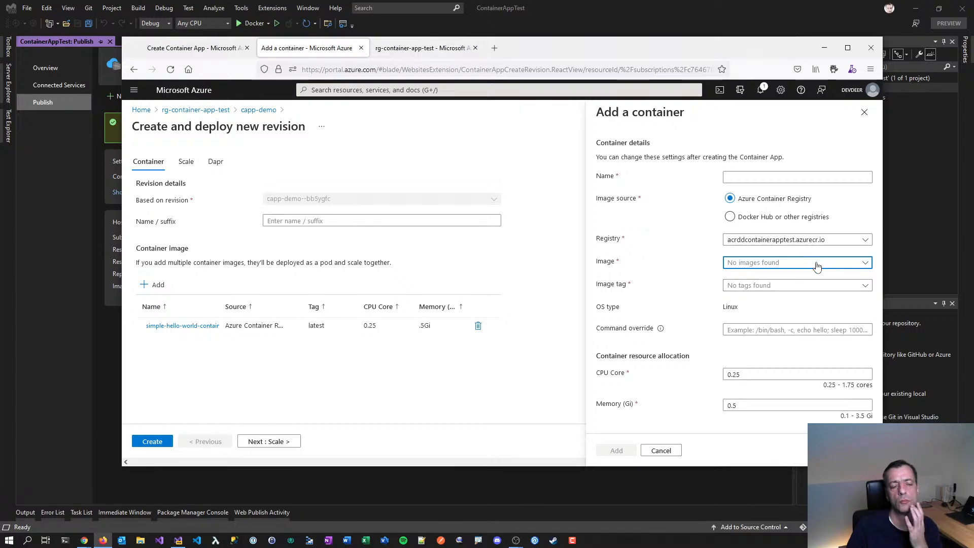
- In the rg-container-app-test tab, open the acrddcontainerapptest registry, look over its access control, and inspect the containerapptest repository
click(413, 48)
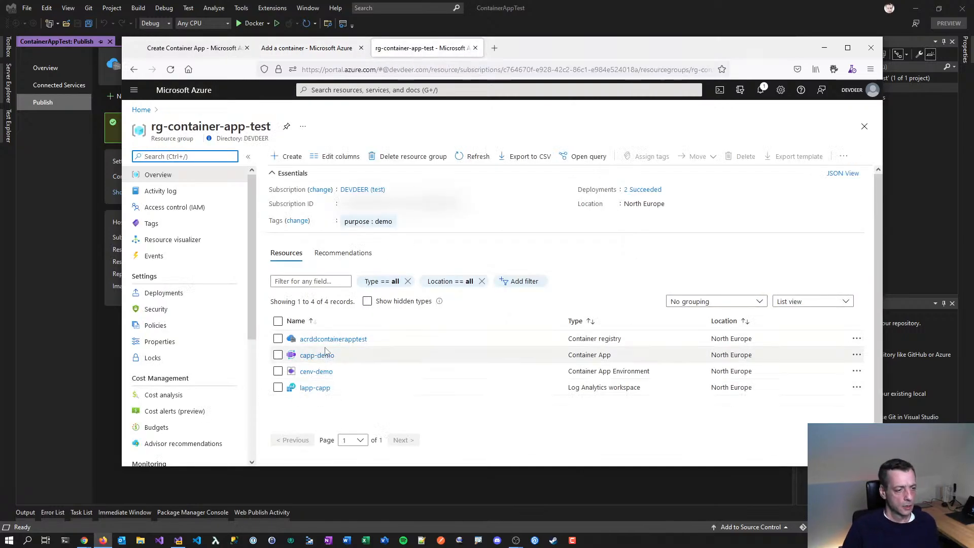
click(312, 339)
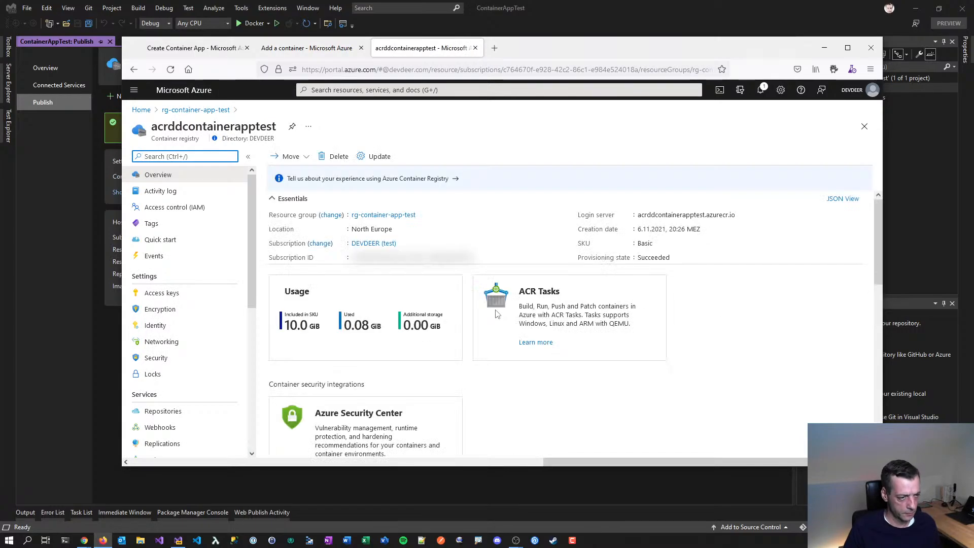
click(162, 209)
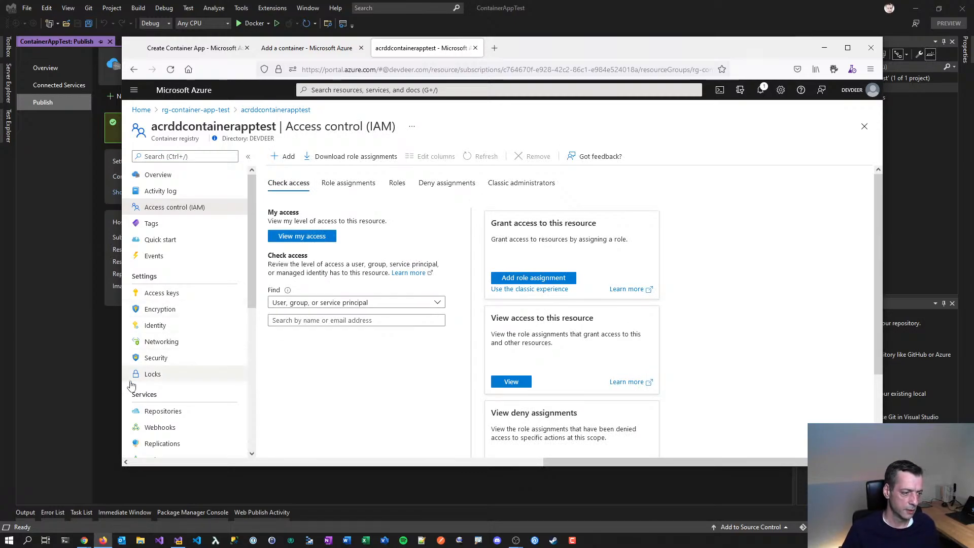
scroll(178, 375, down, 3)
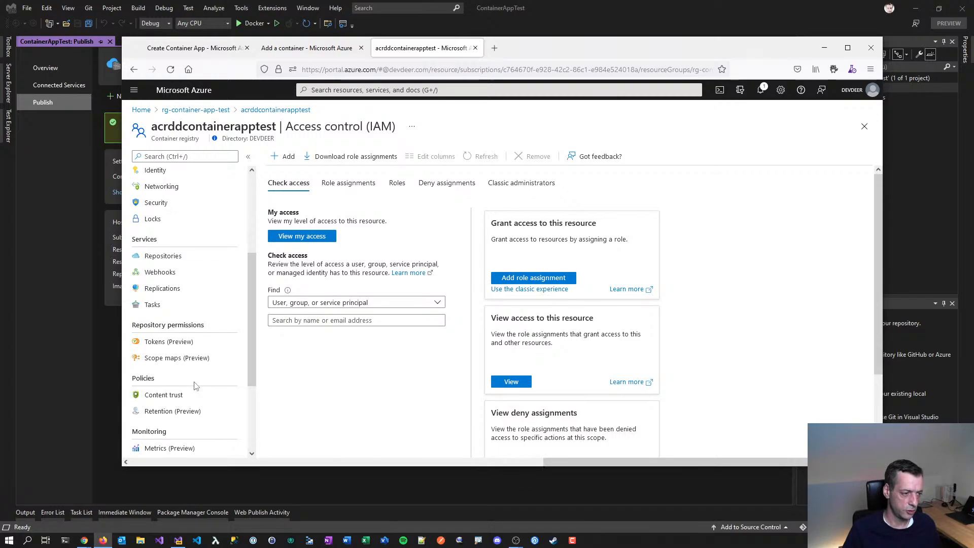
scroll(193, 389, up, 1)
click(183, 312)
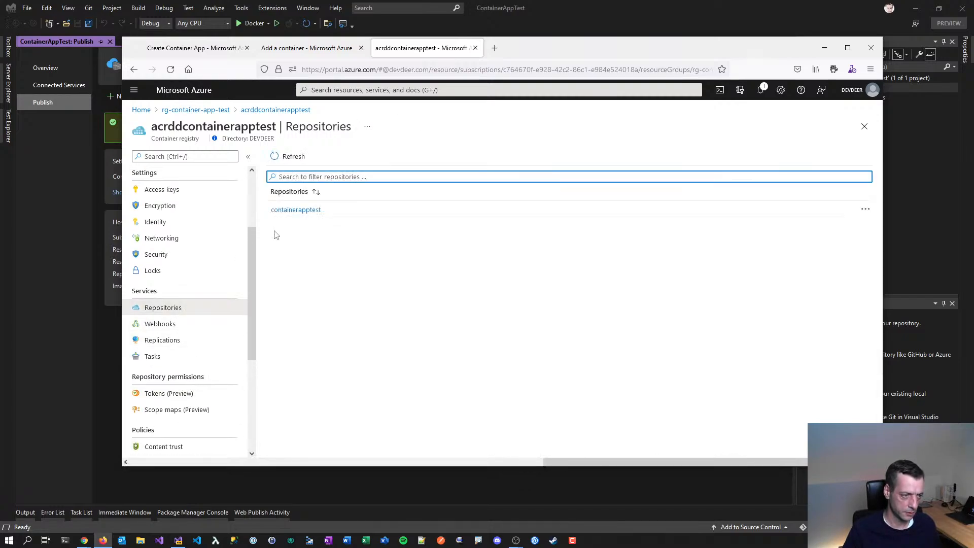
click(296, 210)
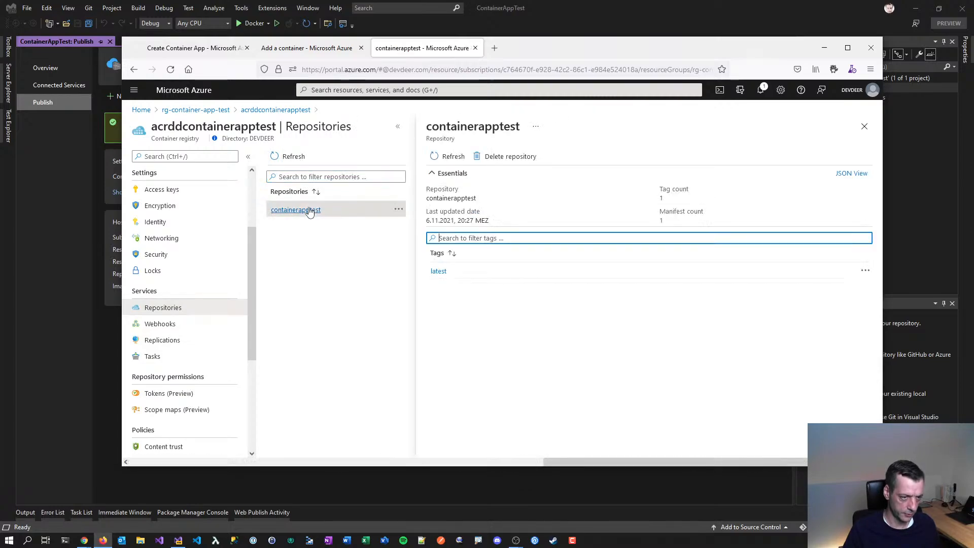
- Show the desktop and open a PowerShell Core terminal window
click(71, 235)
key(super+d)
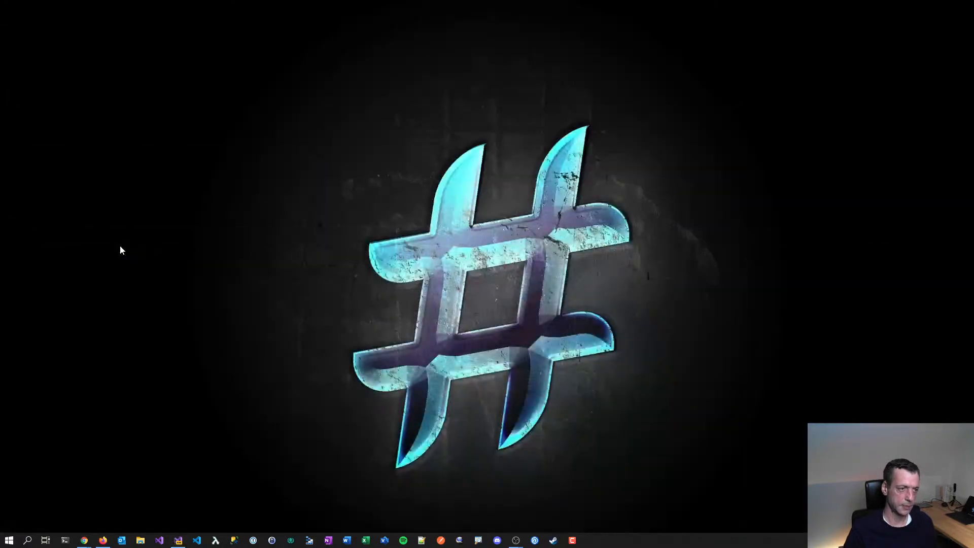
click(66, 540)
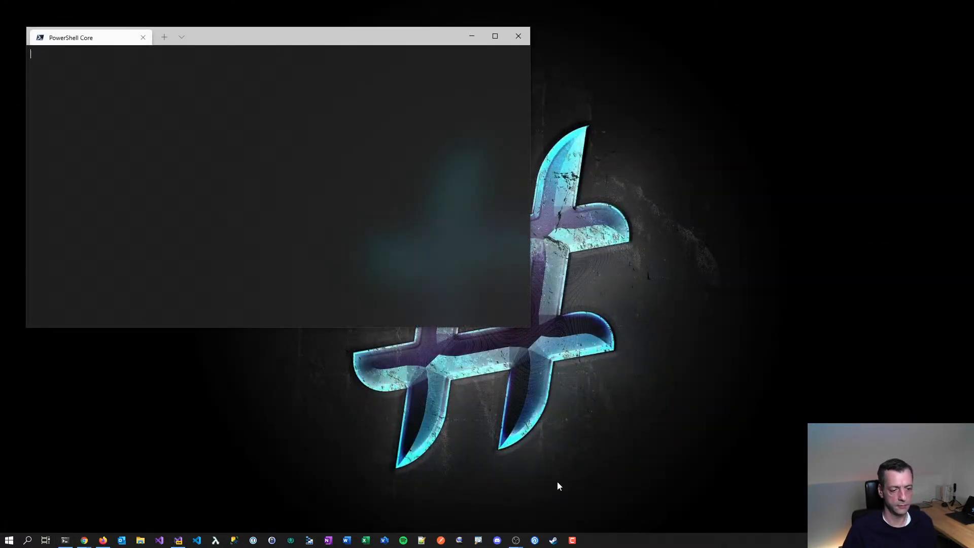
right_click(521, 540)
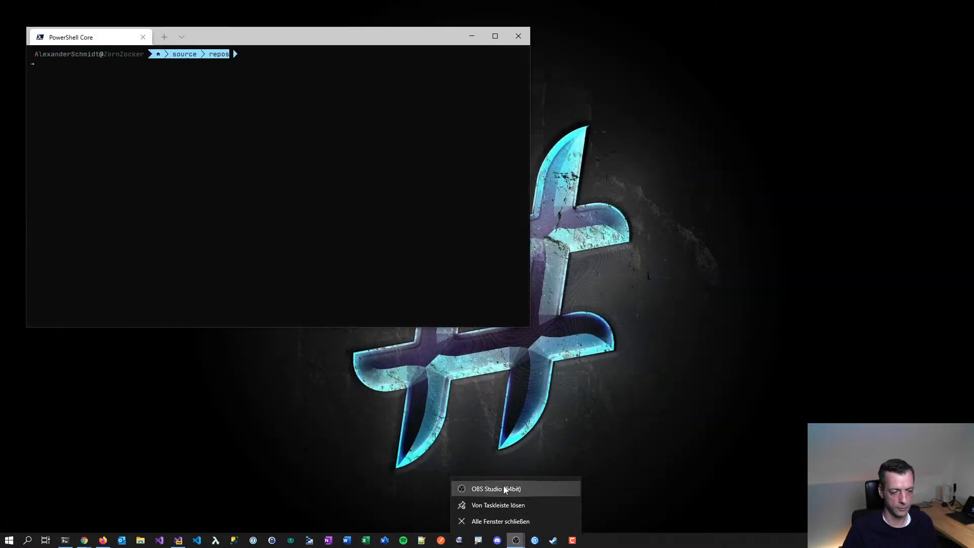
click(730, 427)
mouse_move(518, 541)
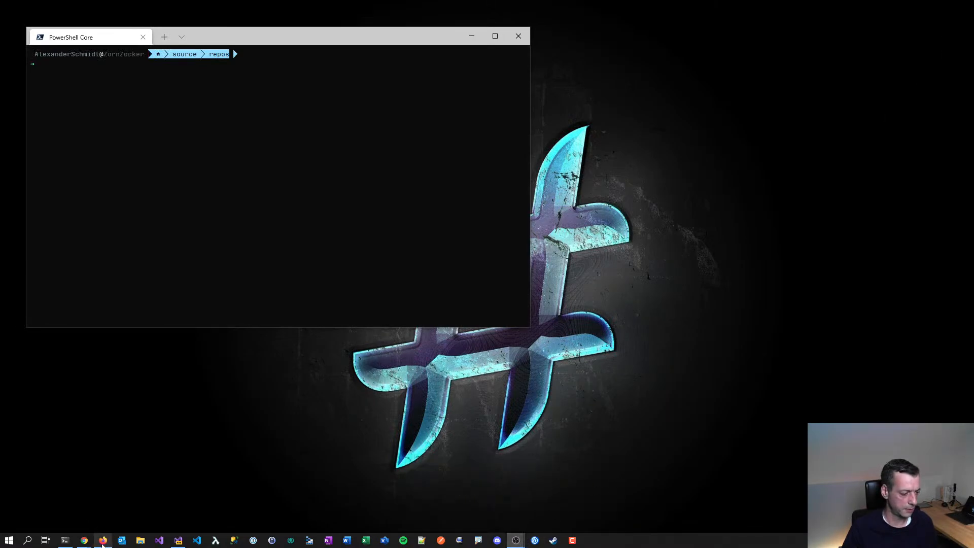
- Bring the PowerShell Core window forward, maximize it and enlarge its text
click(85, 541)
click(151, 506)
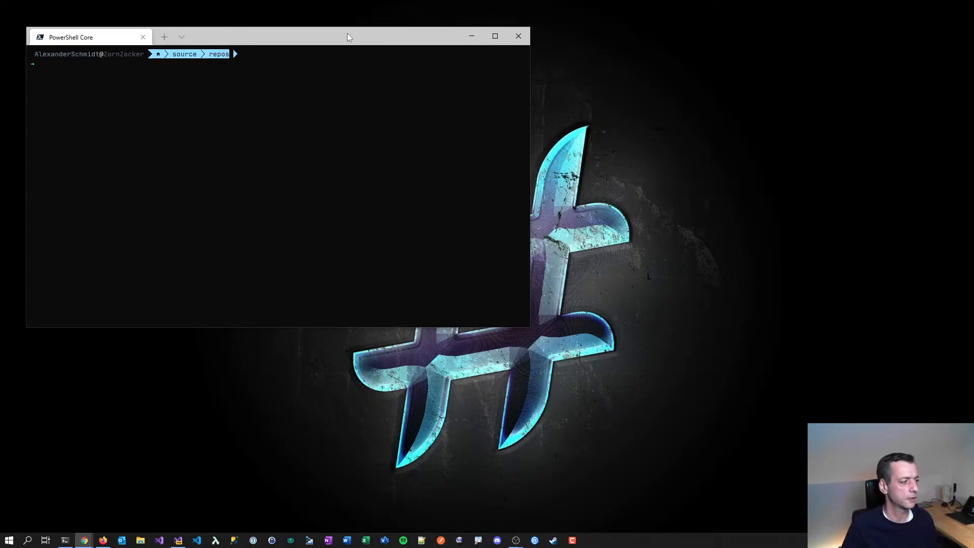
drag(347, 33, 488, 71)
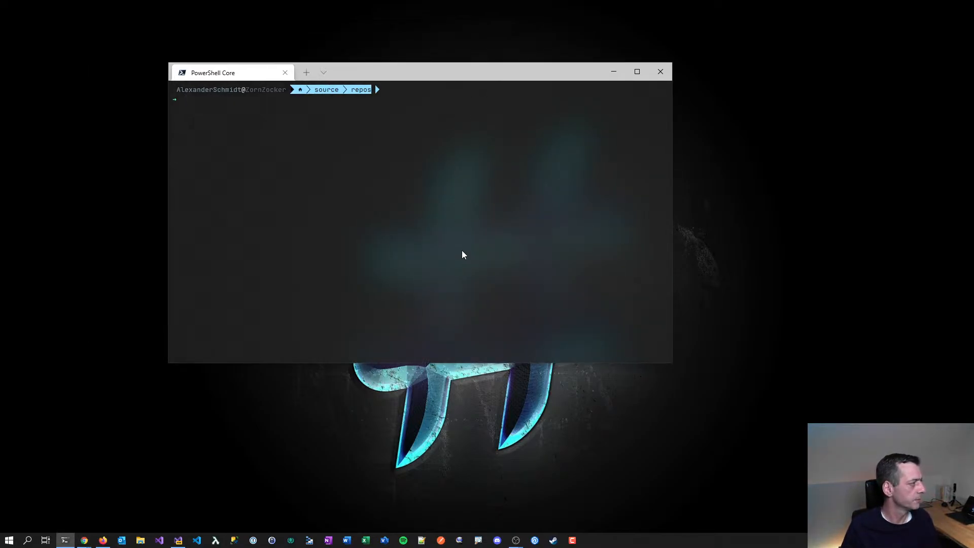
click(638, 71)
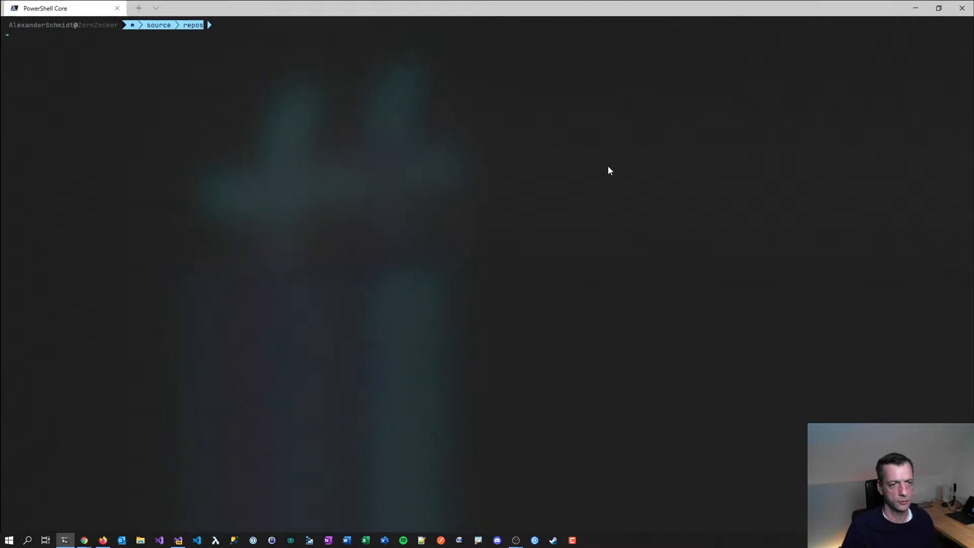
scroll(313, 162, up, 7)
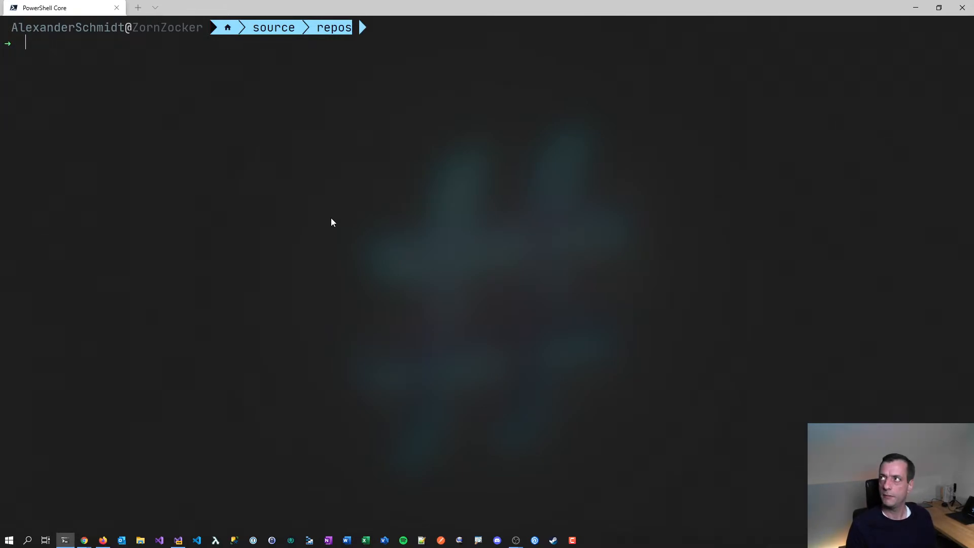
text(az)
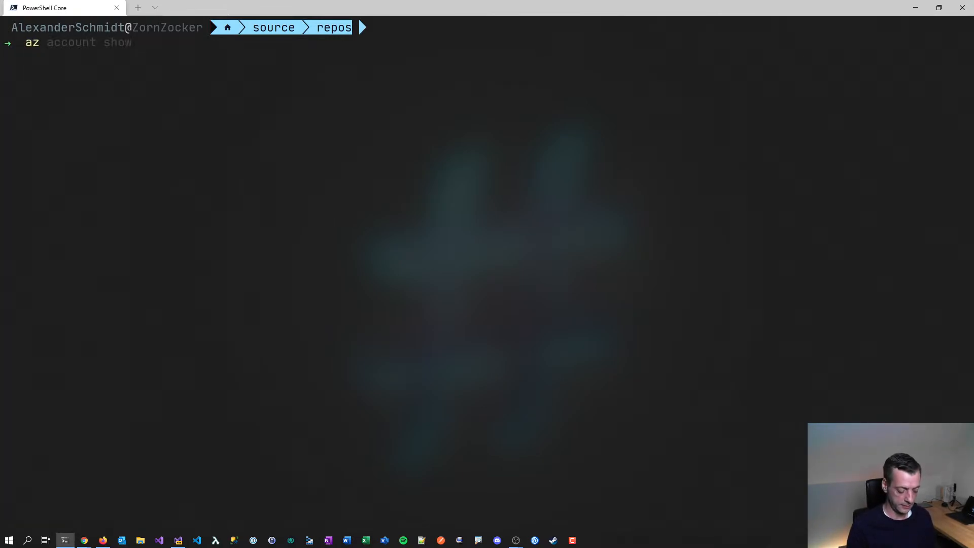
text( acr logui)
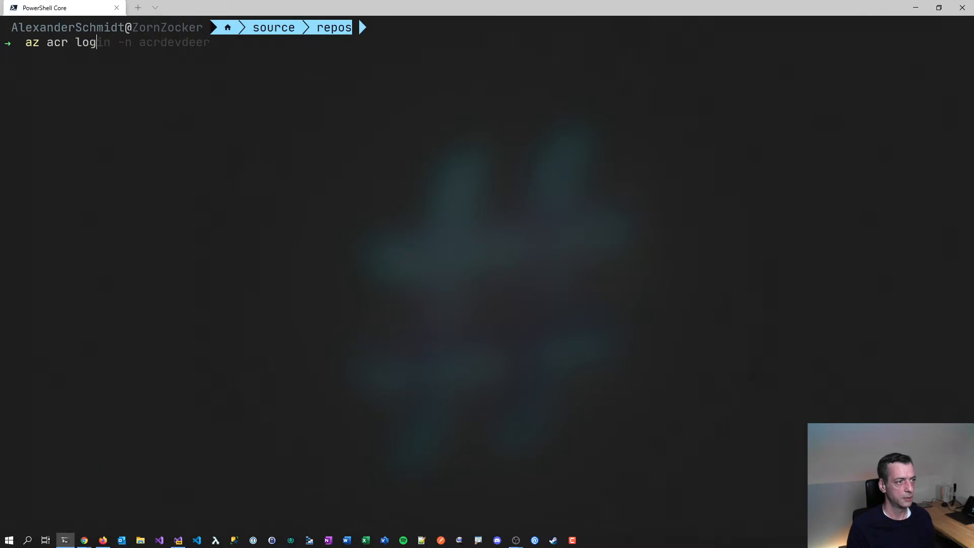
key(BackSpace)
key(BackSpace)
text(in -n)
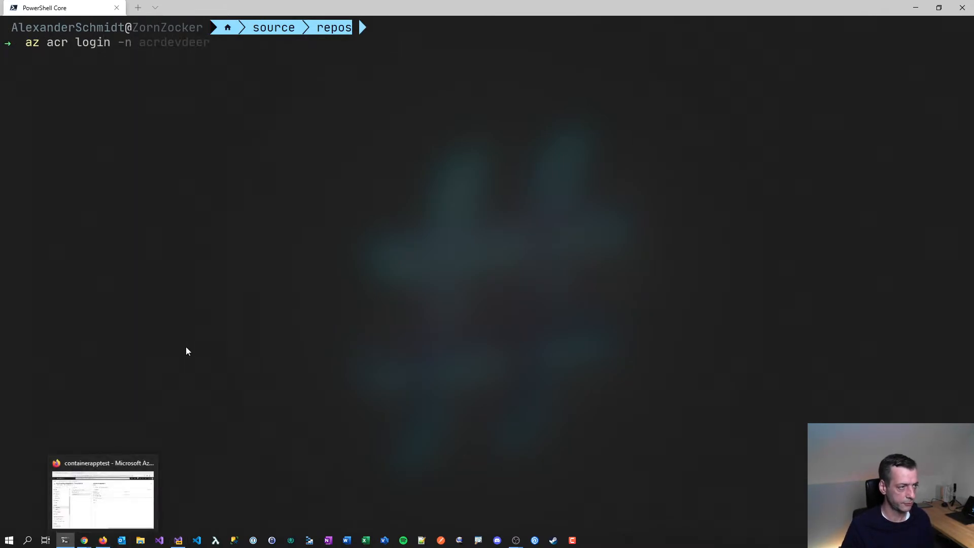
key(Escape)
- Start an az account set -s command, check the subscription in the portal's rg-container-app-test overview, and return to the terminal for a fresh prompt
text(az acco)
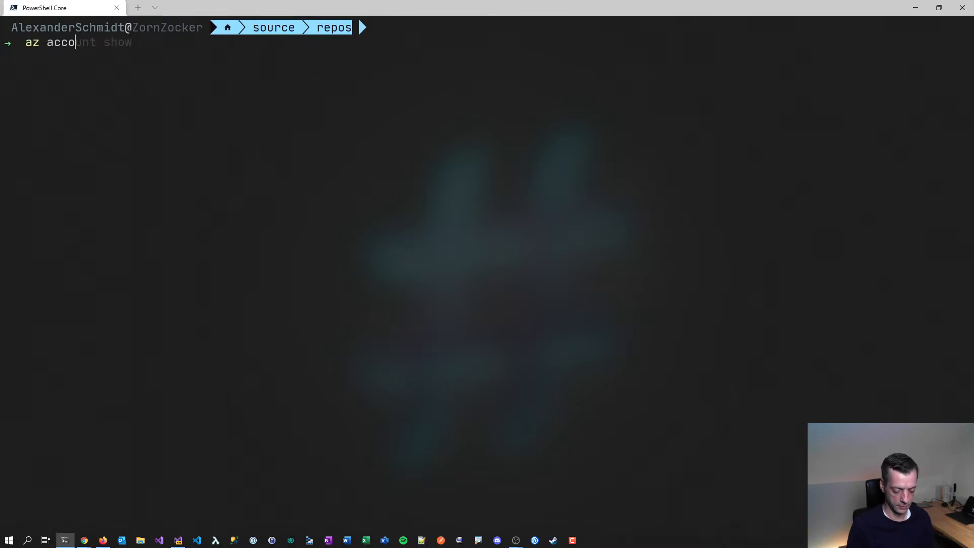
text(unt set -s)
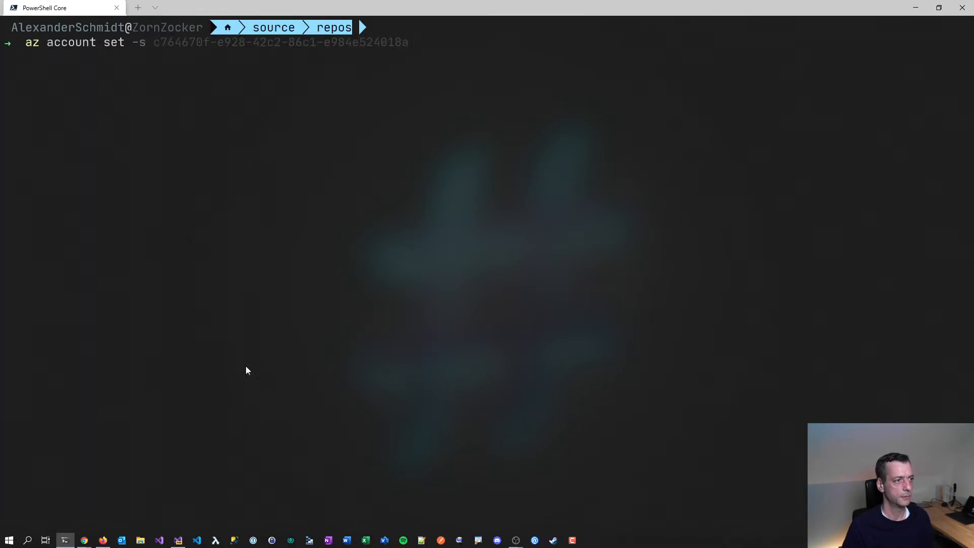
key(alt+Tab)
key(alt+Tab)
key(alt+Tab)
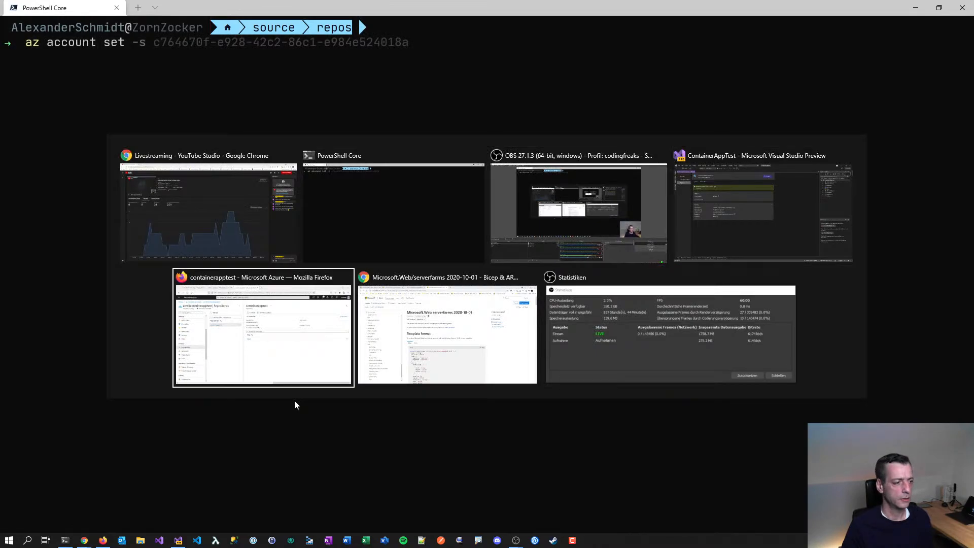
click(249, 110)
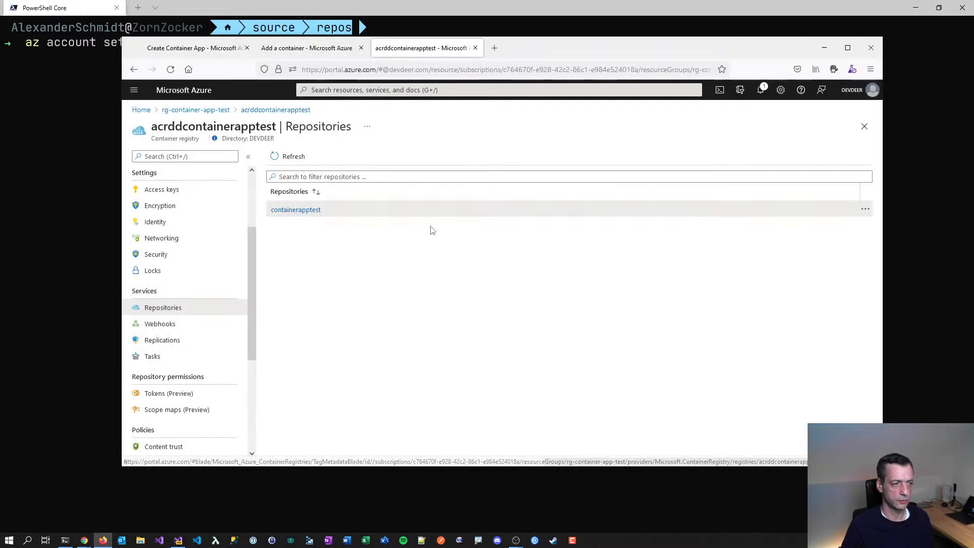
click(219, 110)
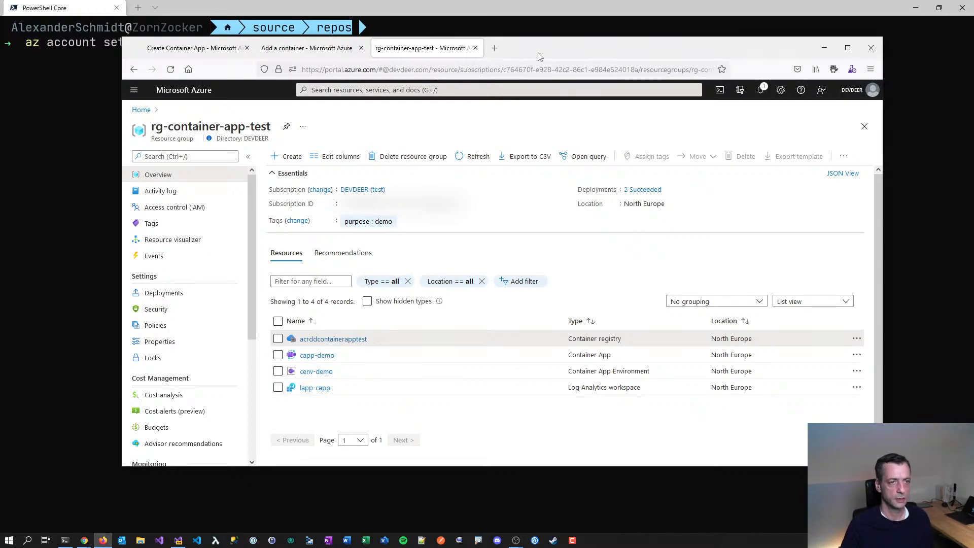
click(358, 17)
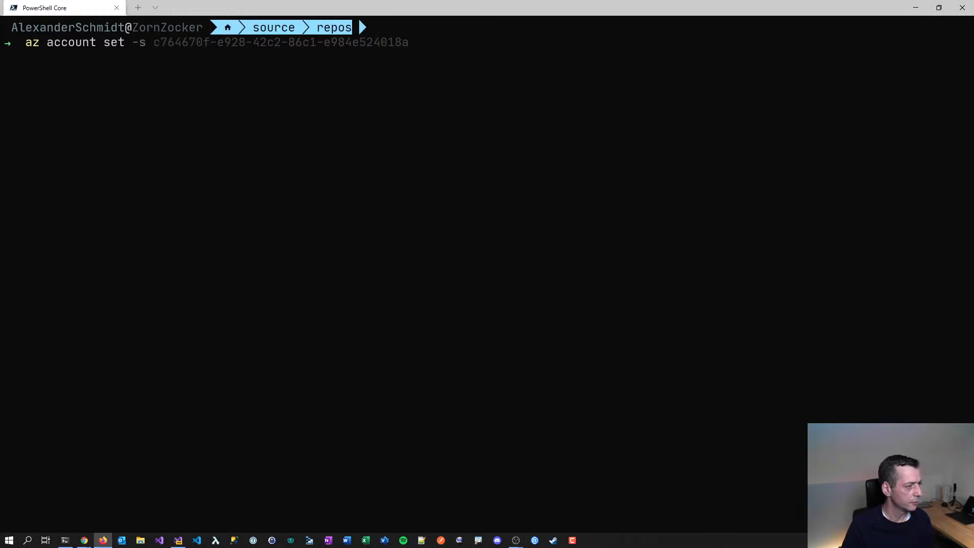
click(319, 124)
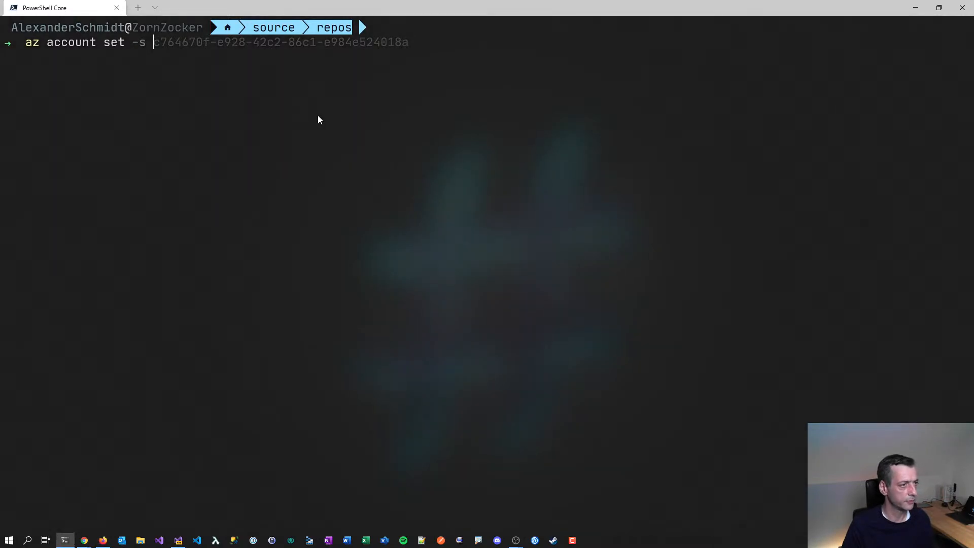
key(ctrl+c)
key(Up)
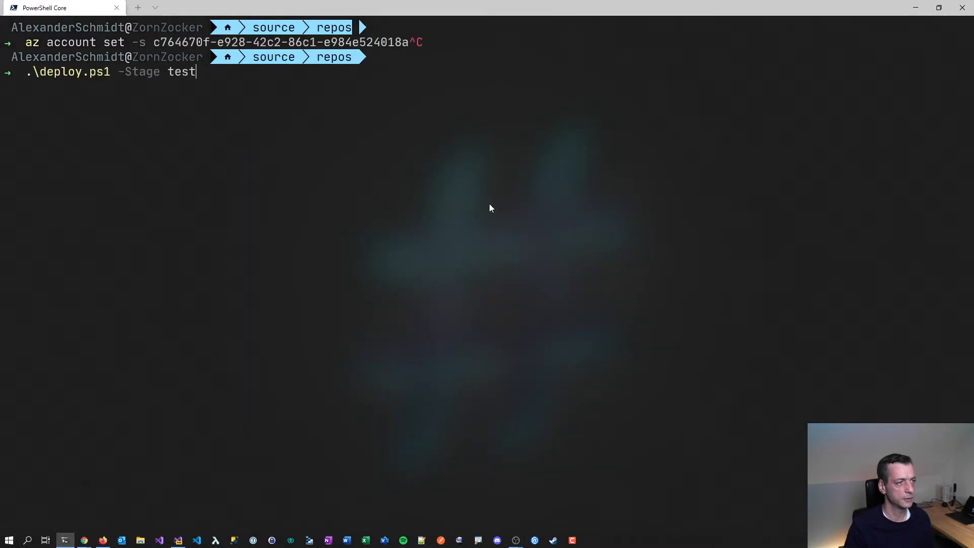
key(Up)
key(BackSpace)
key(BackSpace)
key(BackSpace)
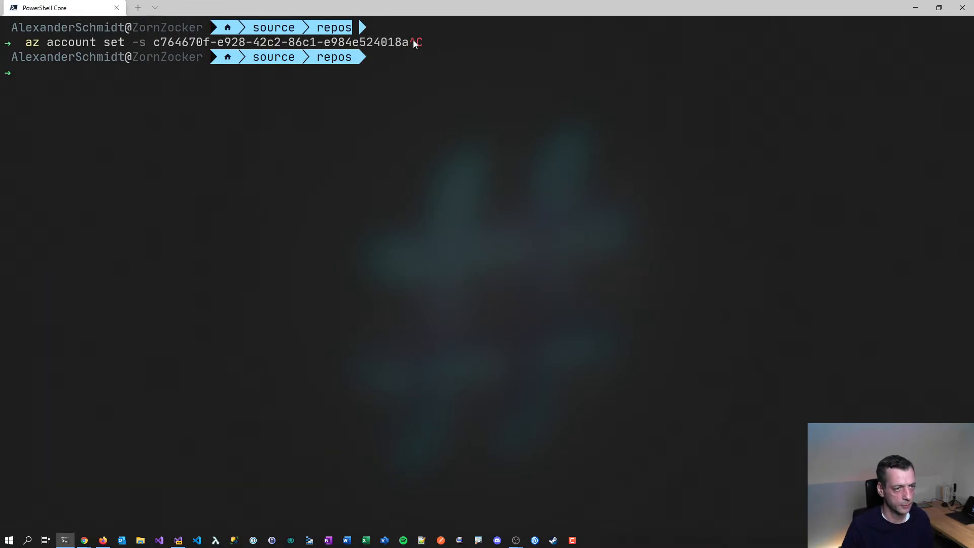
- Copy the cancelled az account set -s command with its subscription ID and run it at the new prompt
drag(410, 43, 27, 46)
key(ctrl+c)
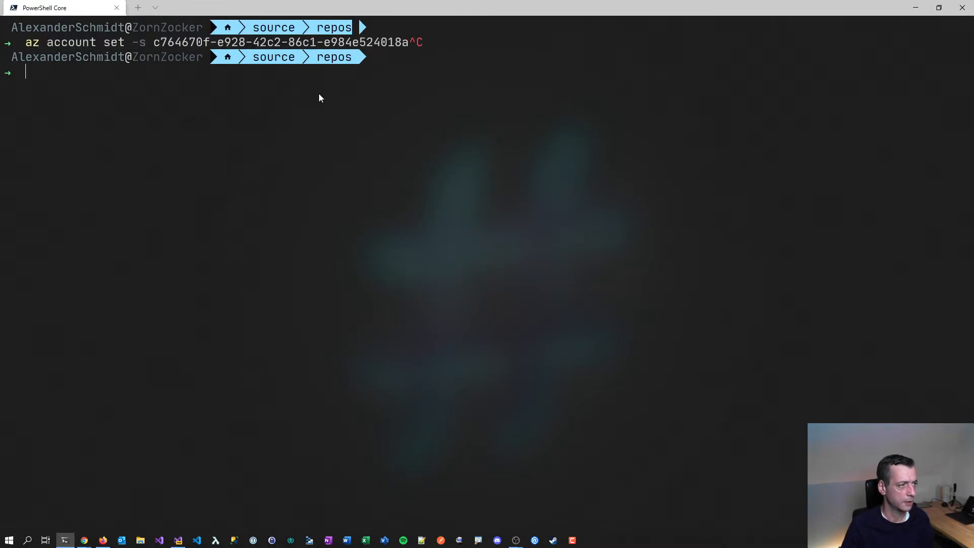
key(ctrl+v)
key(Return)
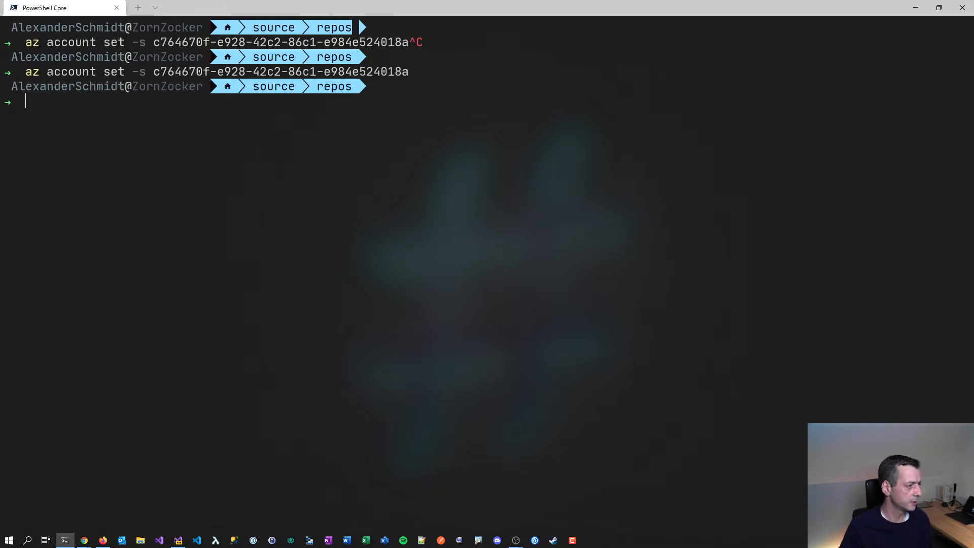
- Log in to the registry with az acr login -n acrddcontainerapptest, copying the registry name from the resource group in the portal
key(alt+Tab)
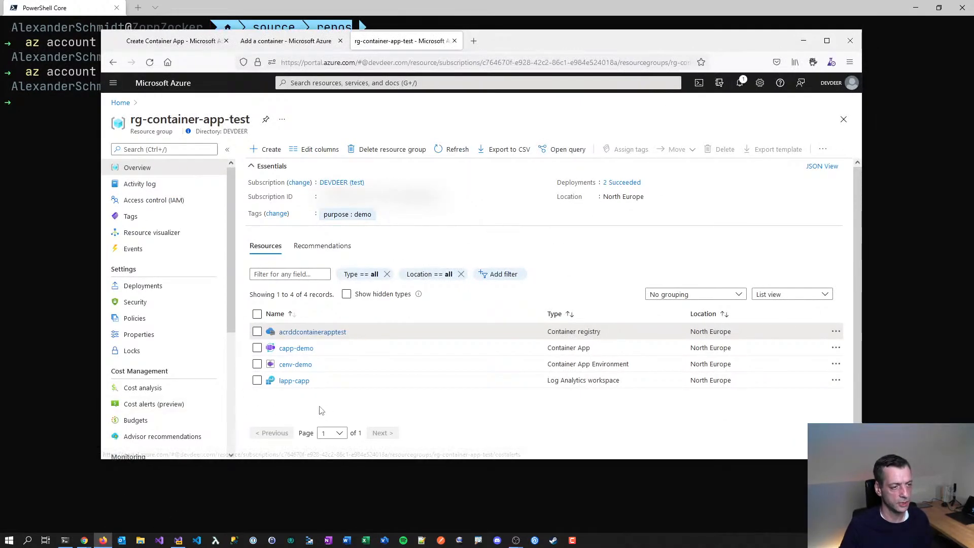
click(59, 120)
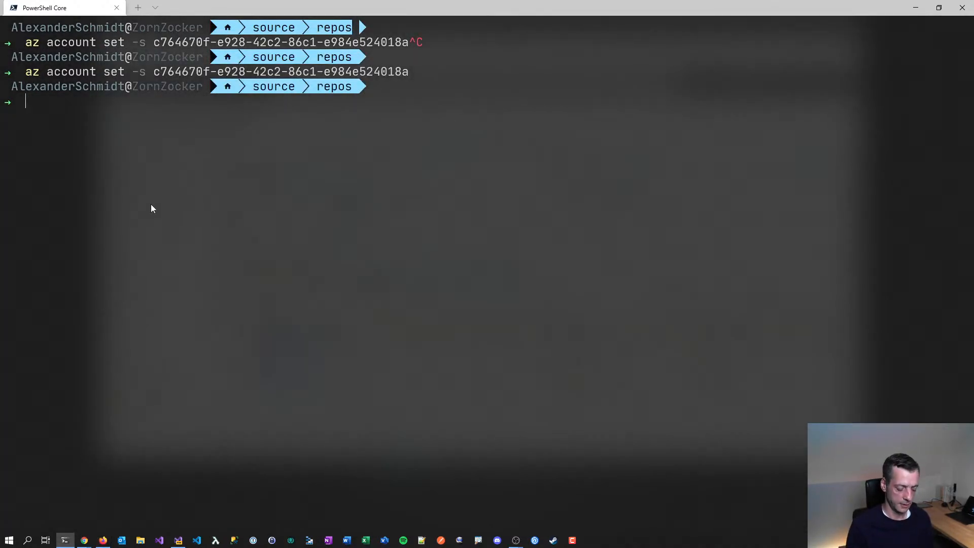
text(az acr login -n)
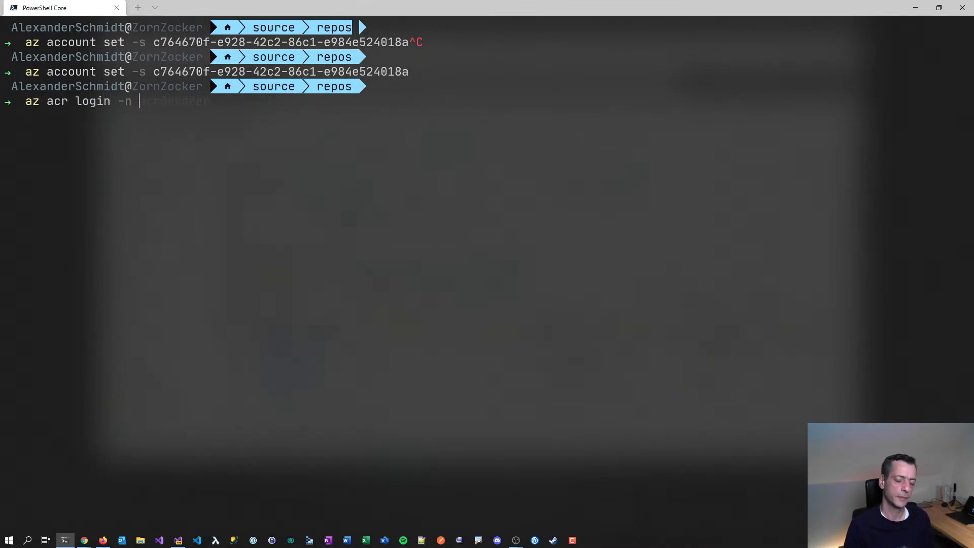
key(alt+Tab)
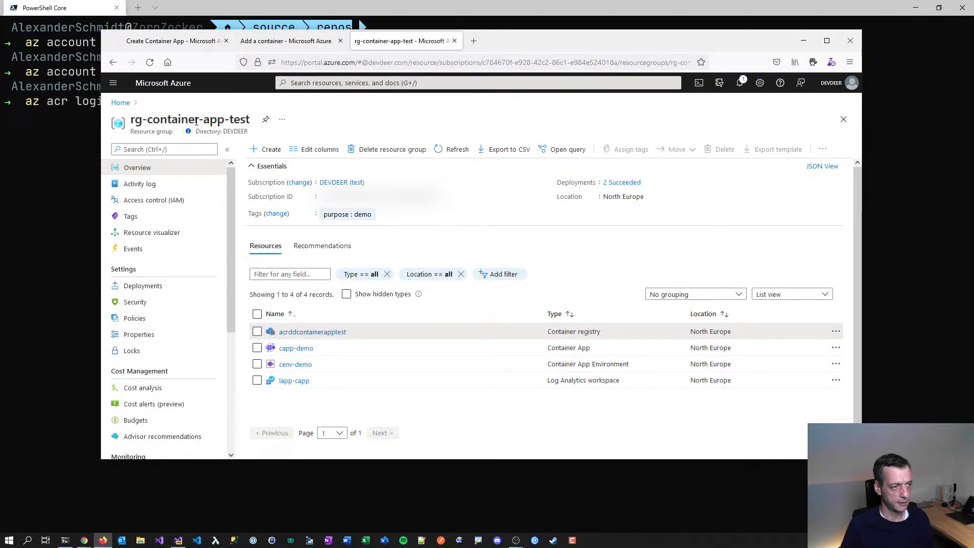
drag(498, 40, 578, 82)
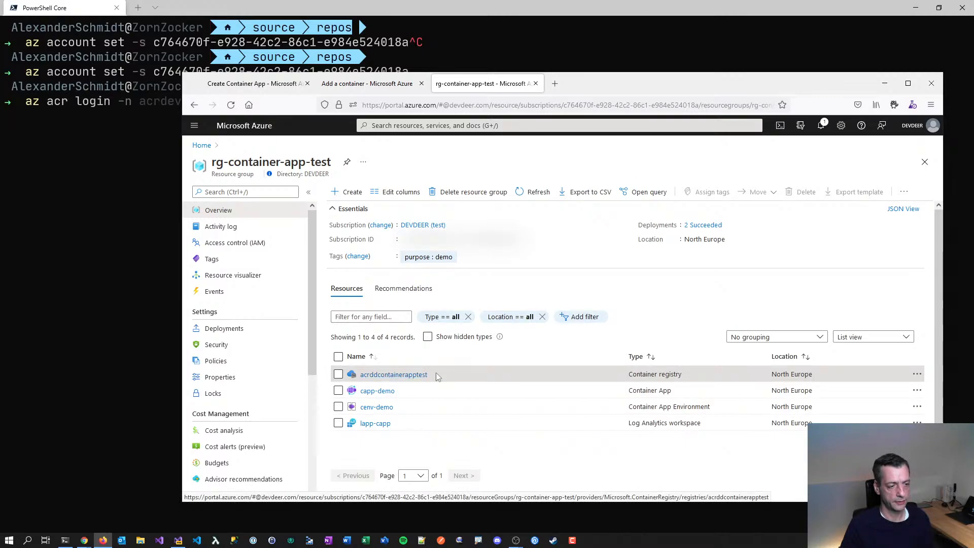
drag(435, 376, 365, 382)
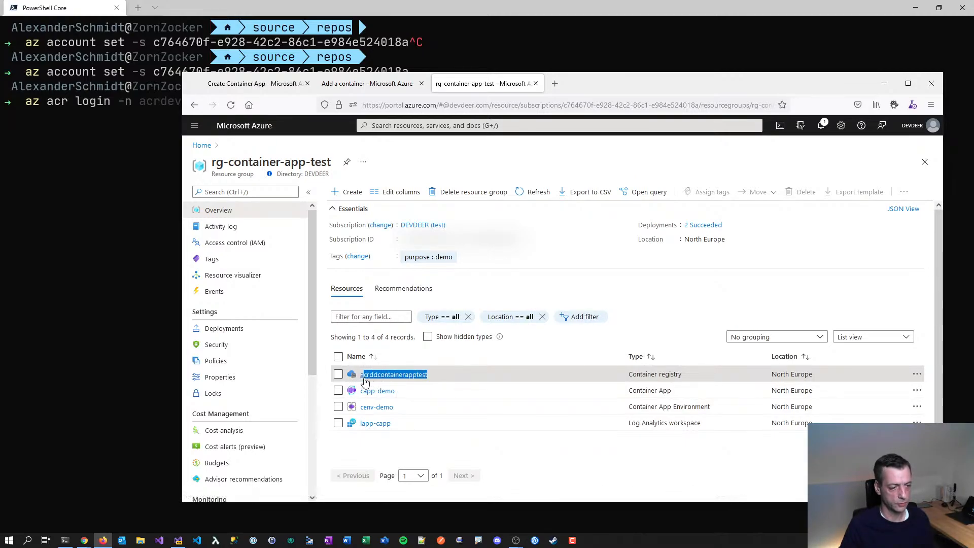
key(ctrl+c)
click(72, 217)
key(ctrl+v)
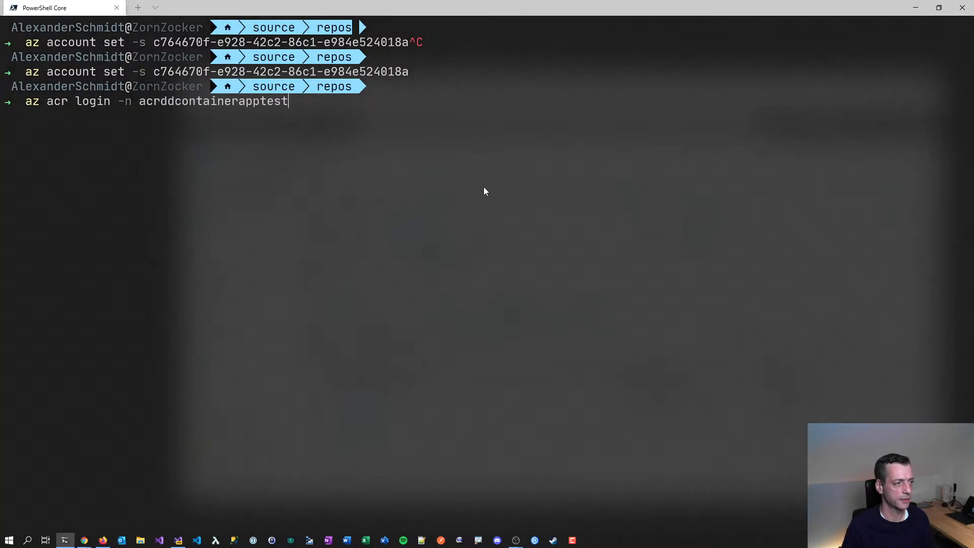
key(Return)
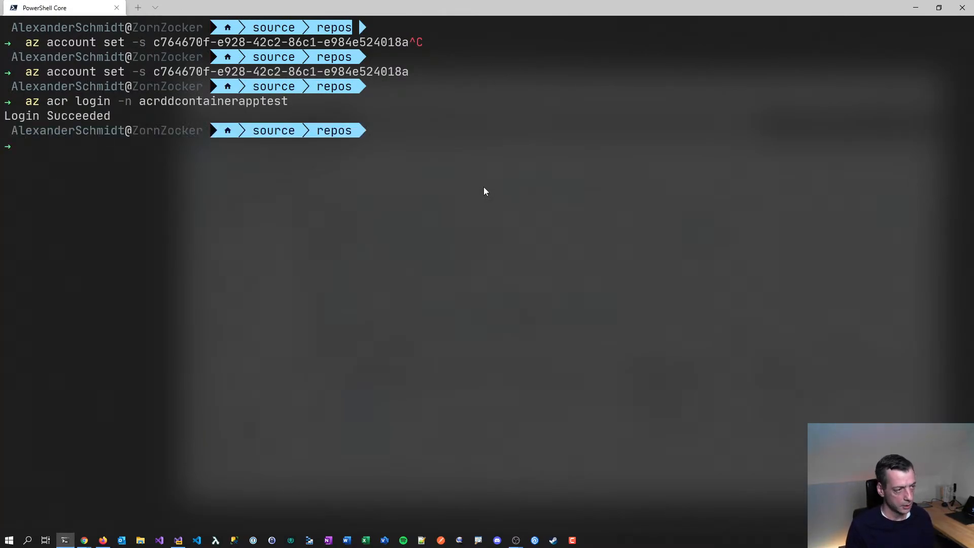
- Clear the terminal and run az acr without a subcommand
text(cls)
key(Return)
text(az a)
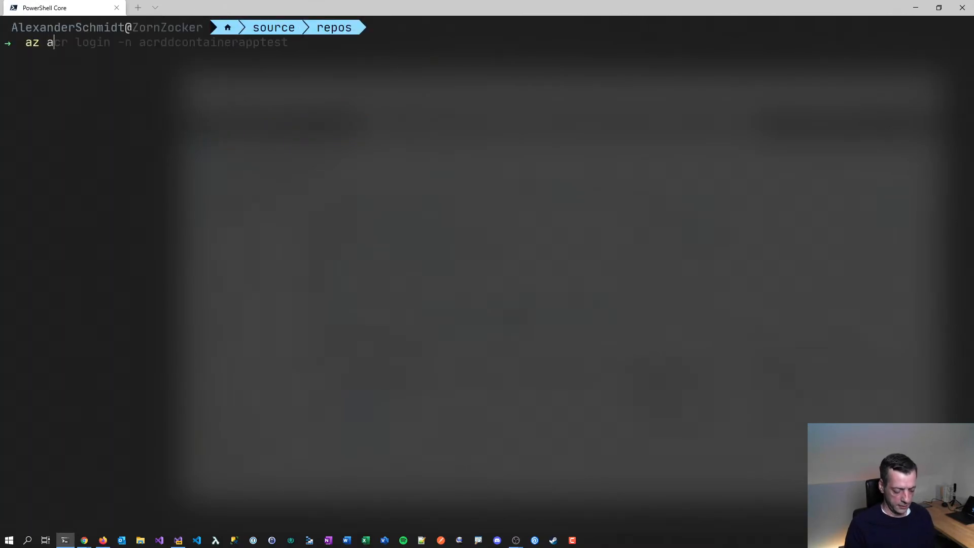
text(cr)
key(Return)
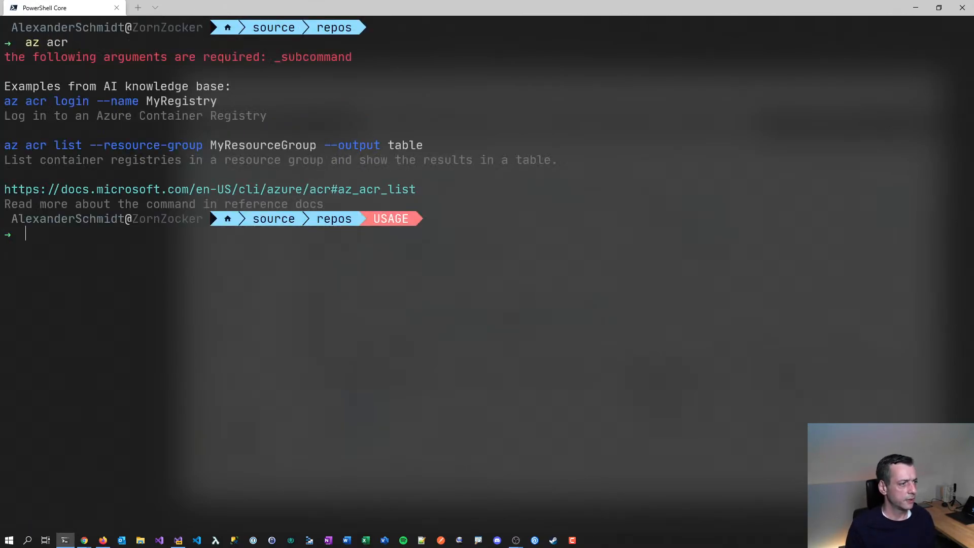
- Run az acr -h and look through the available subgroups and commands
key(Up)
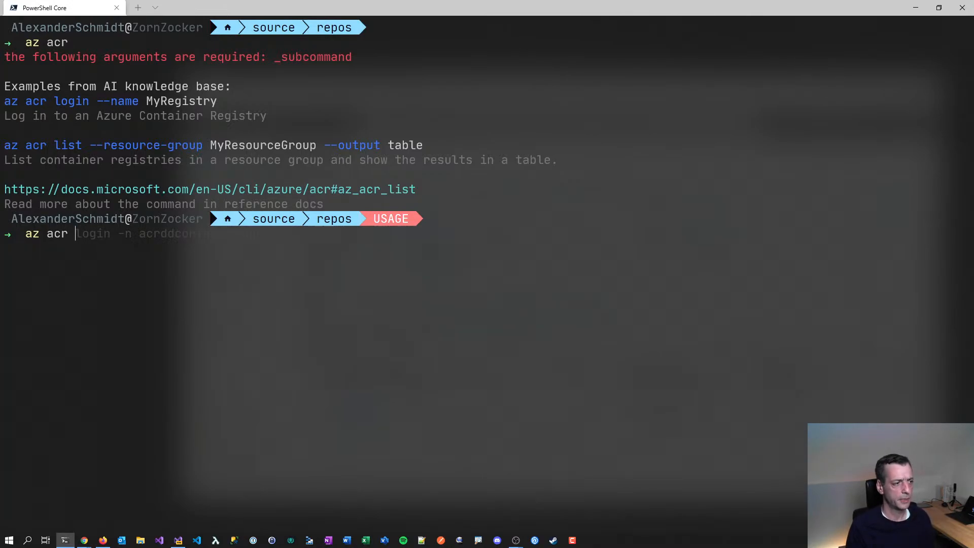
text(-h)
key(Return)
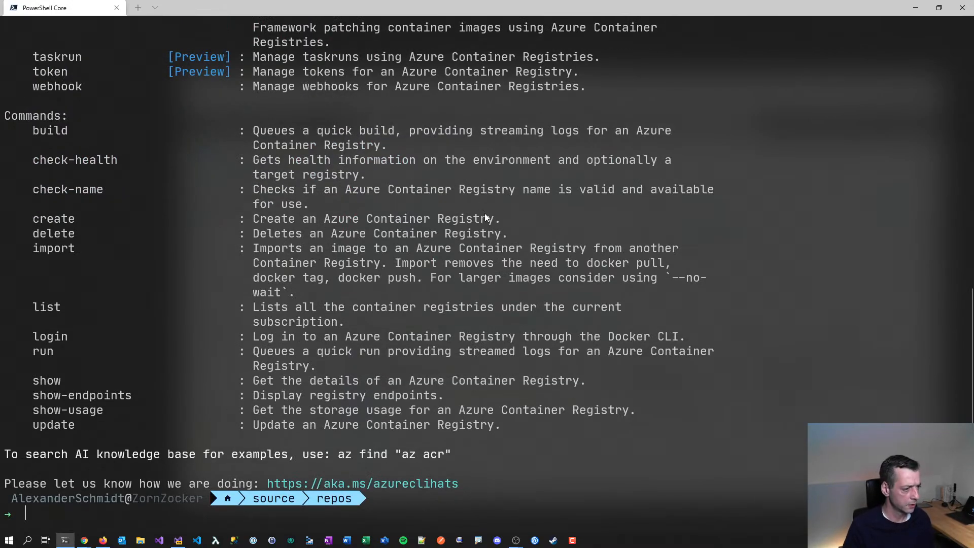
scroll(485, 216, up, 8)
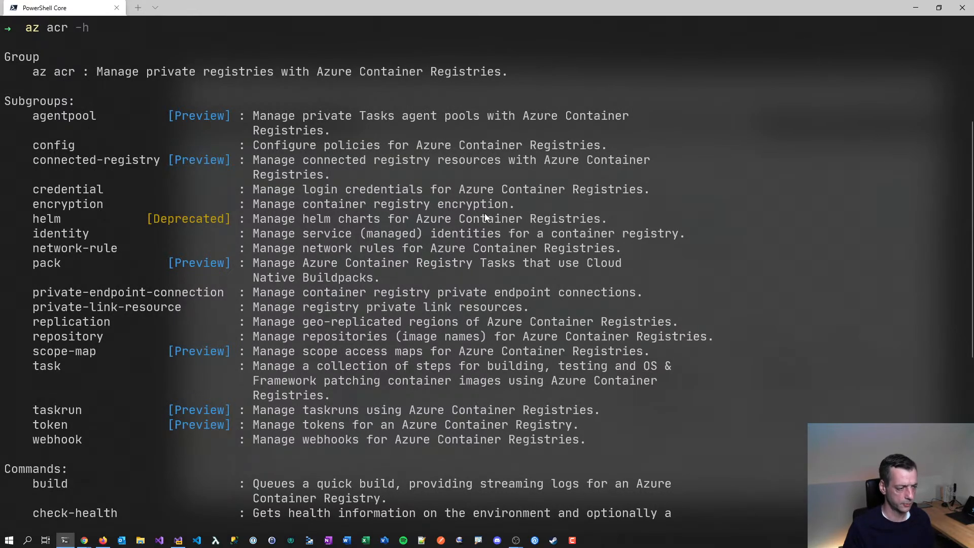
scroll(485, 218, down, 8)
- Run az acr repository list without naming a registry
text(rep)
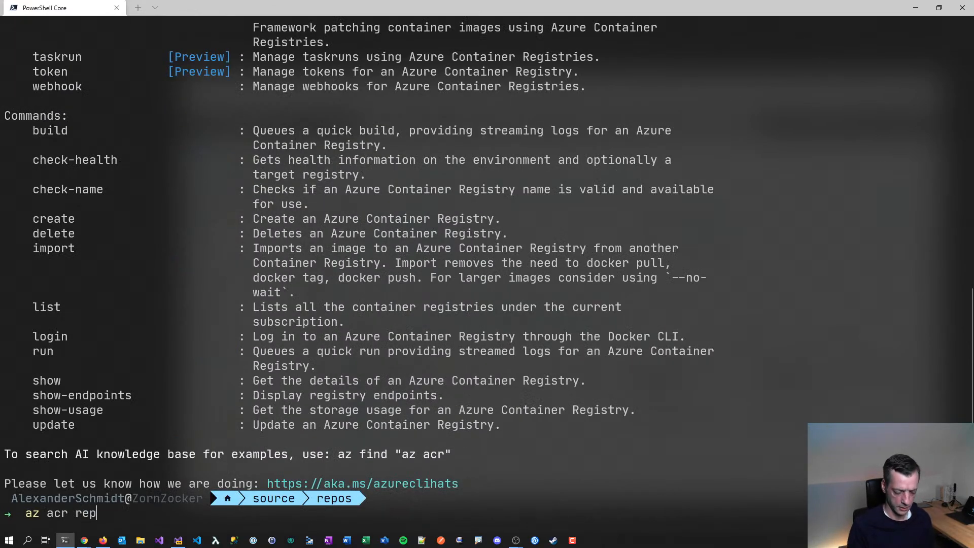
text(ository list)
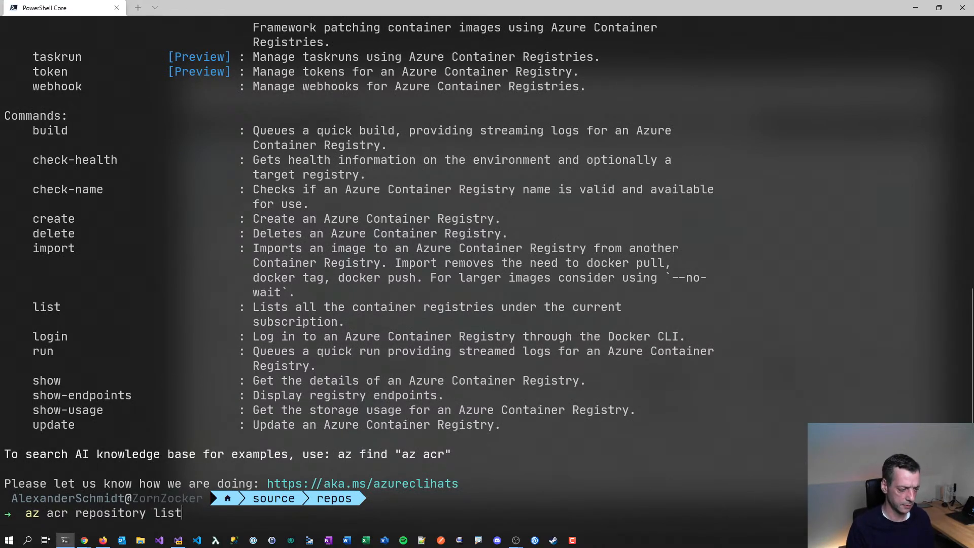
key(Return)
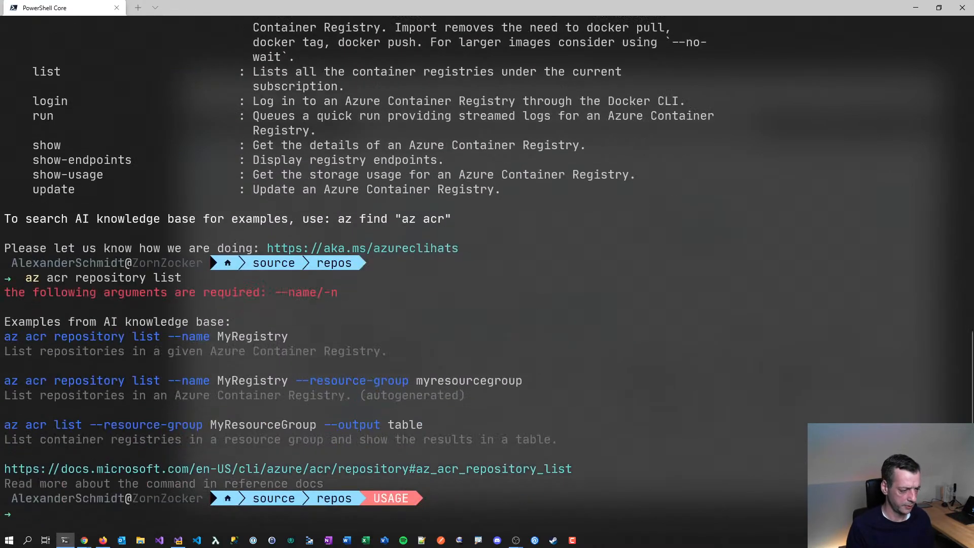
- Rerun the repository list command with -n acrddcontainerapptest, copying the registry name from the resource group in the portal
key(Up)
text(-n)
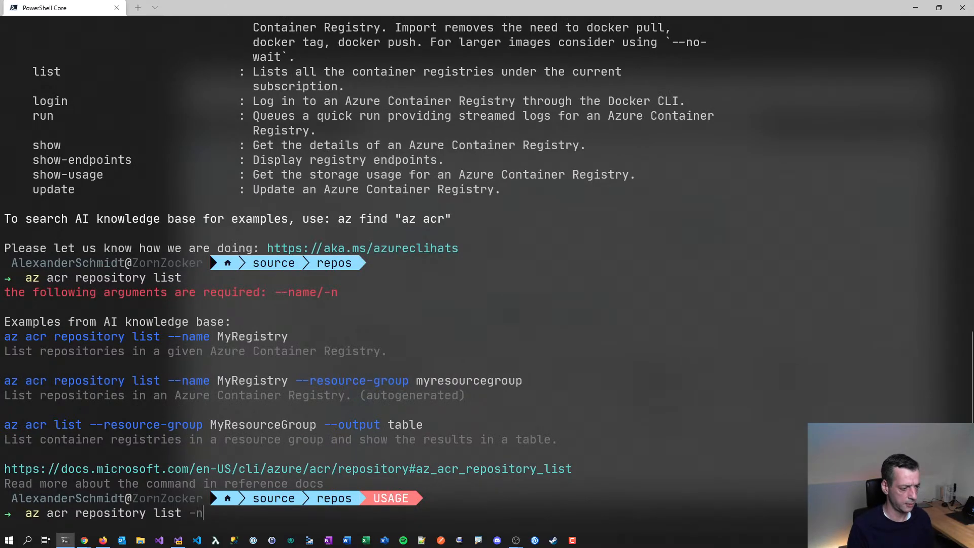
key(alt+Tab)
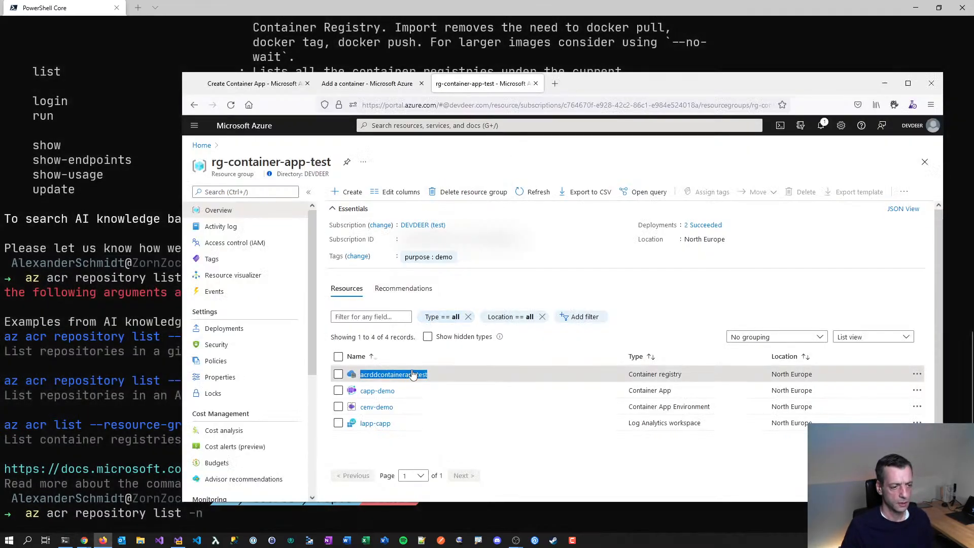
key(ctrl+c)
key(alt+Tab)
key(ctrl+v)
key(Return)
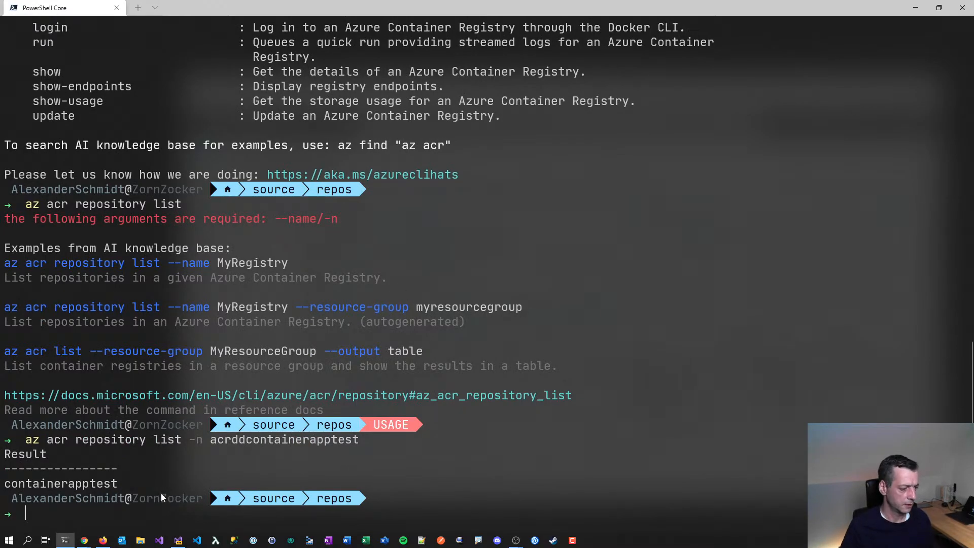
- In the portal, open the acrddcontainerapptest registry's containerapptest repository and show the details of its latest tag
drag(129, 486, 4, 486)
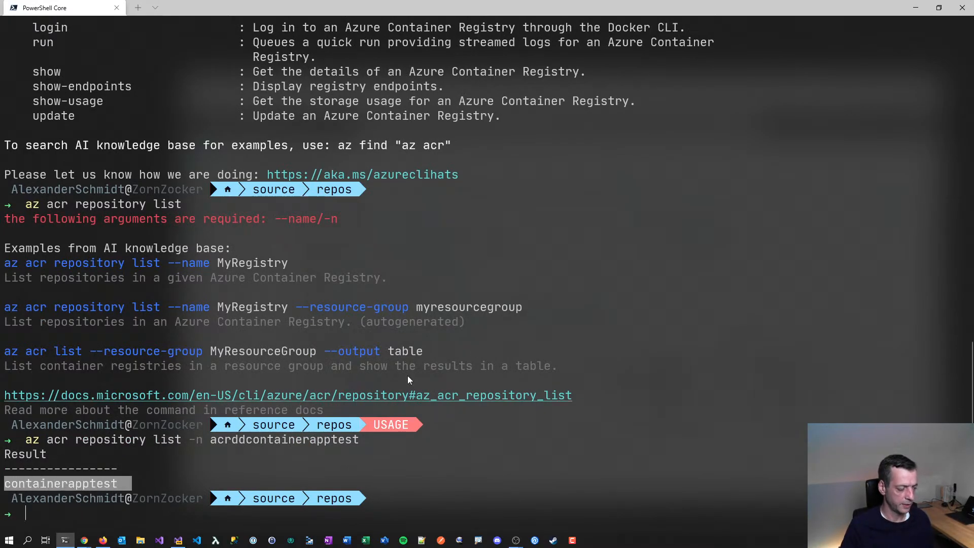
key(alt+Tab)
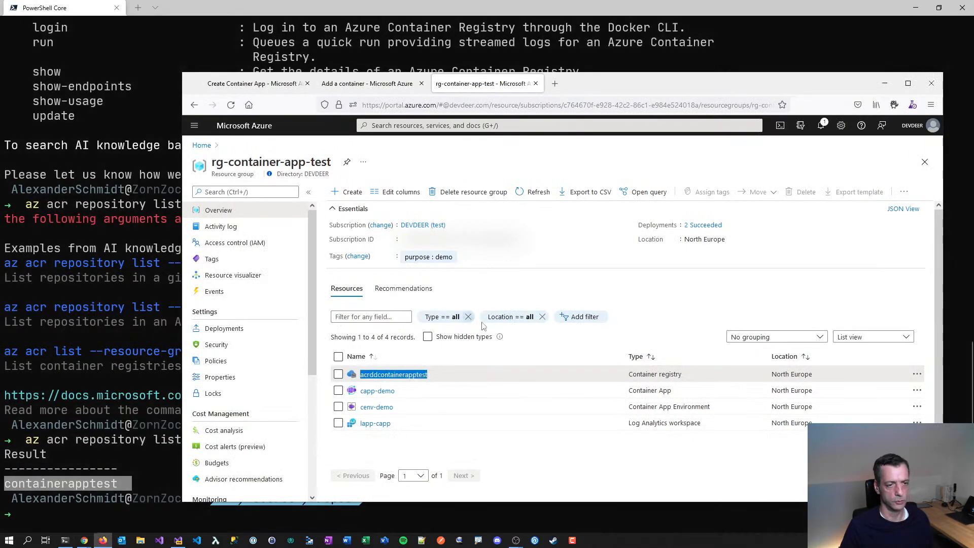
click(375, 375)
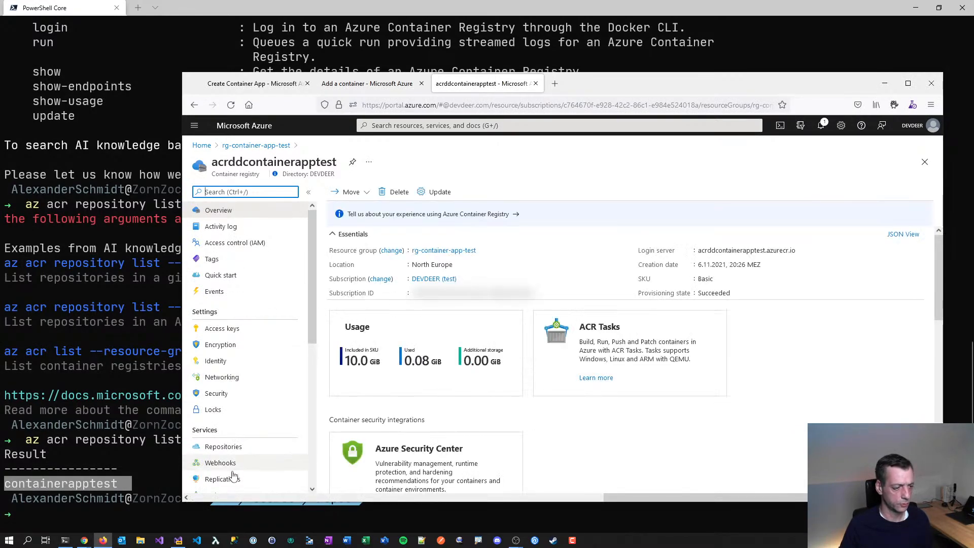
scroll(261, 450, down, 3)
click(223, 291)
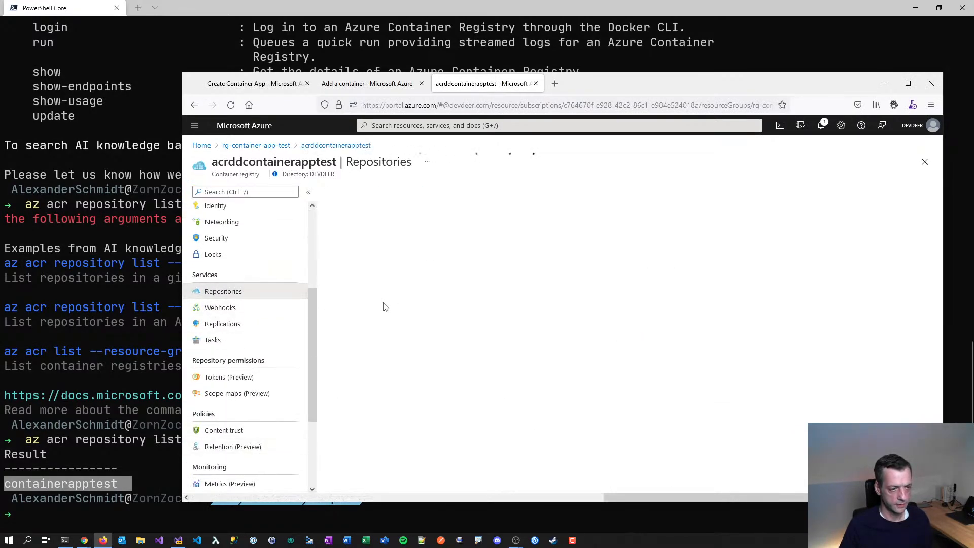
click(358, 246)
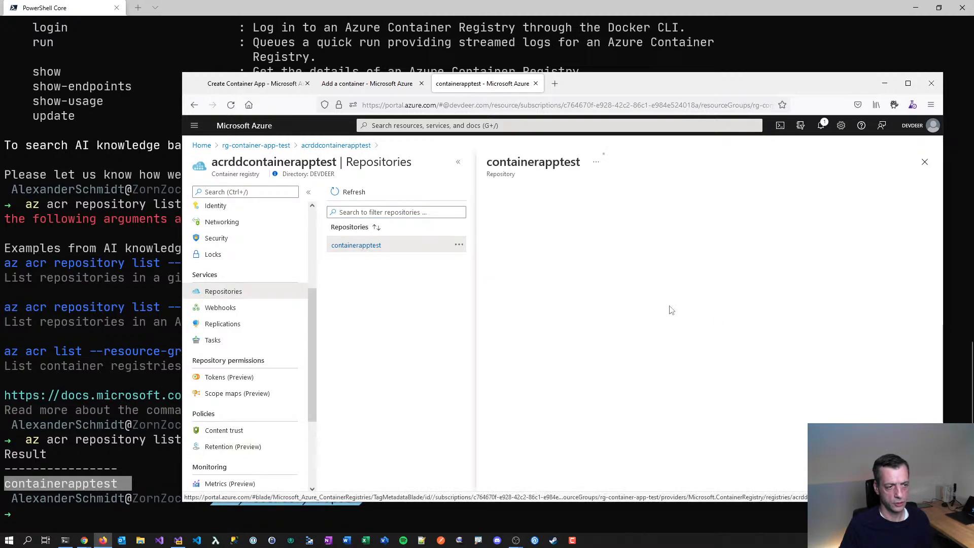
click(498, 307)
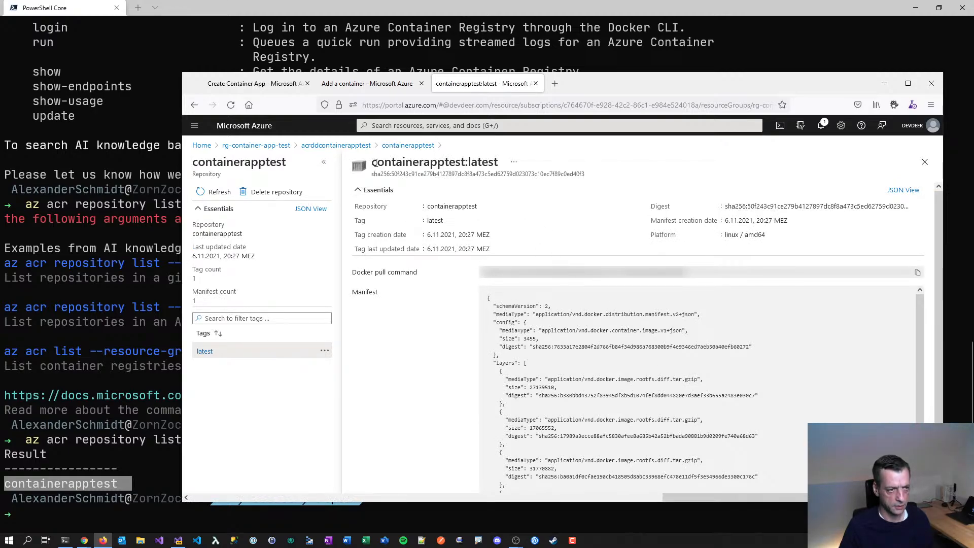
- Enter docker run containerapptest:latest at the terminal prompt without executing it, copying the image name and tag from the portal
drag(375, 163, 500, 162)
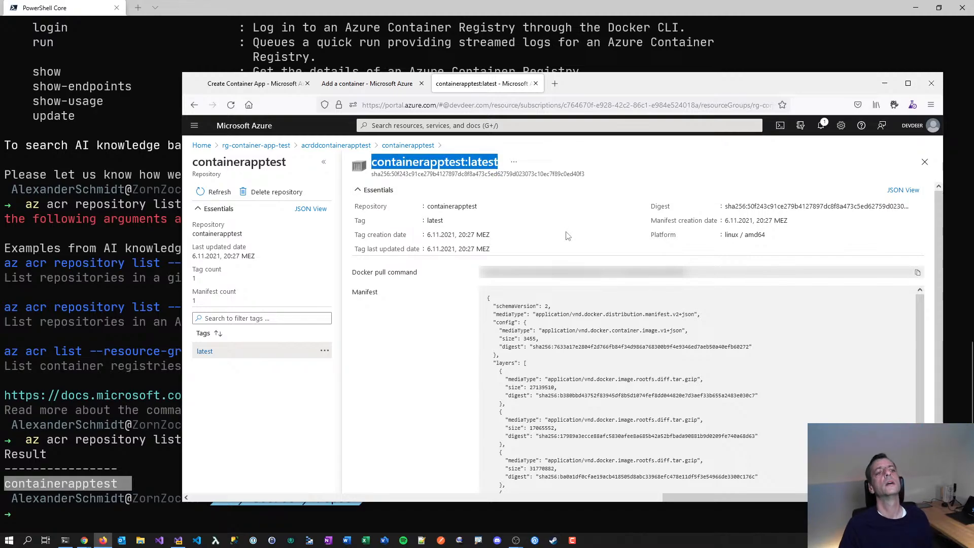
key(alt+Tab)
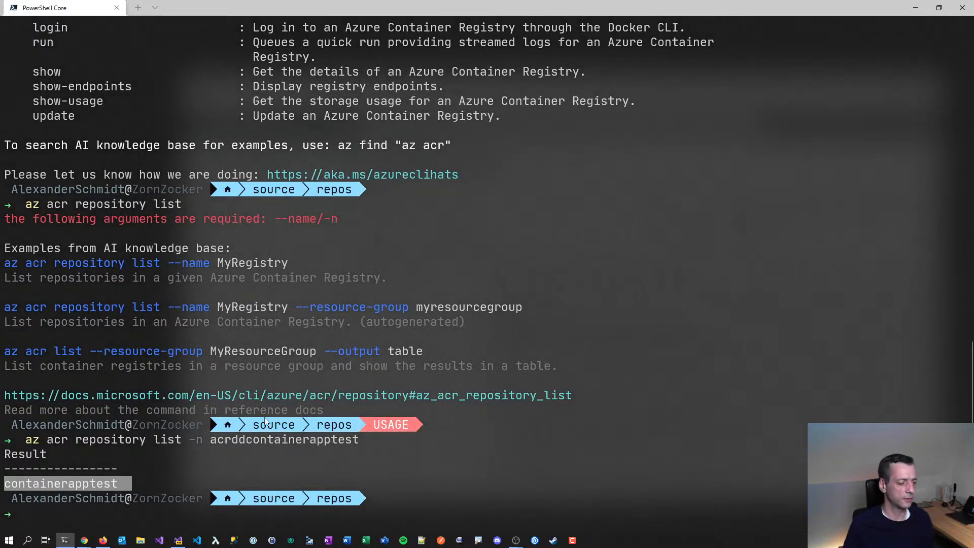
text(docker run)
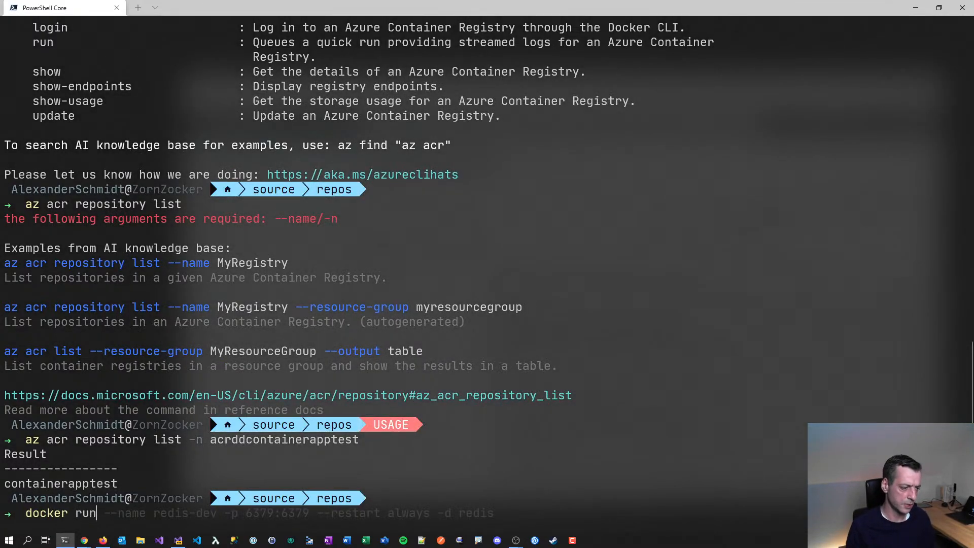
key(ctrl+v)
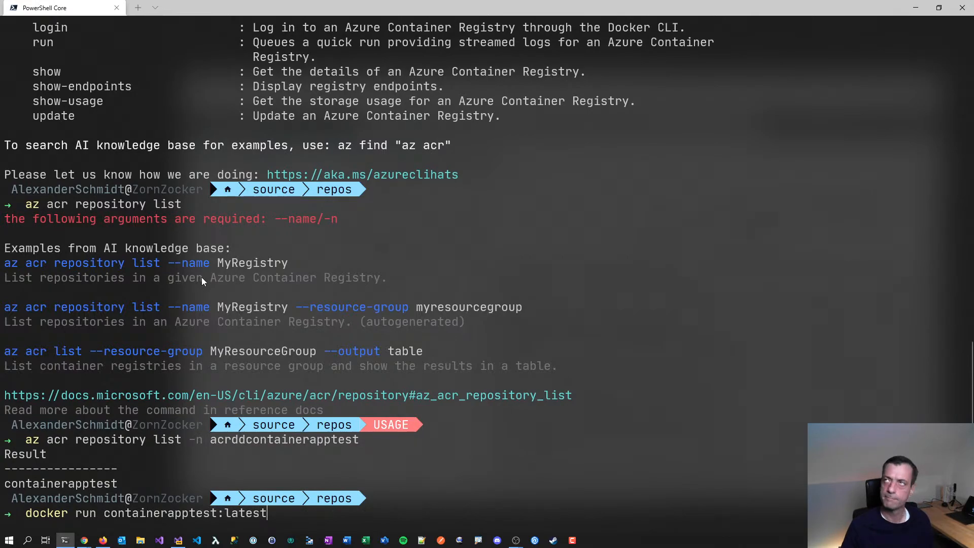
- Search Google in a new browser tab for "docker run azure container registry" and open the Microsoft Docs article on pushing and pulling images
key(alt+Tab)
key(ctrl+t)
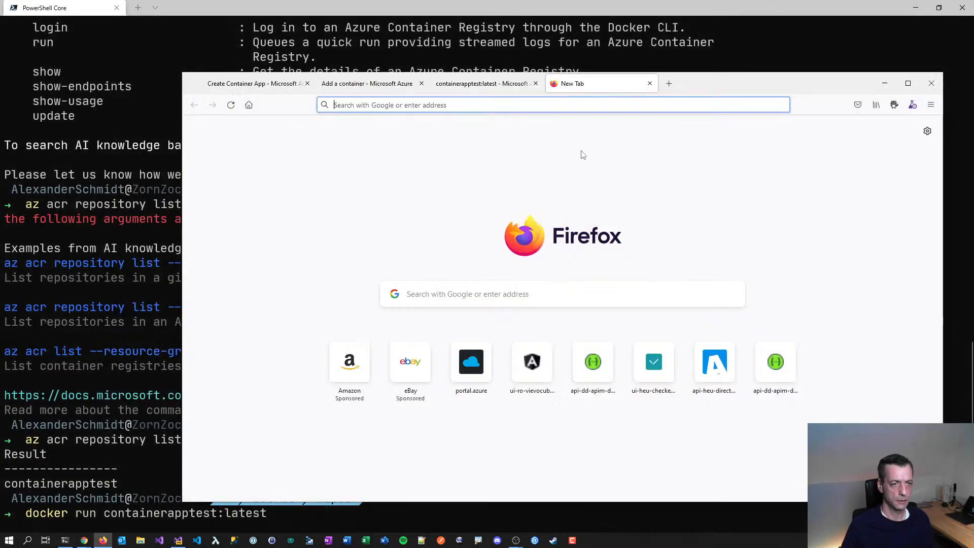
text(docker run a)
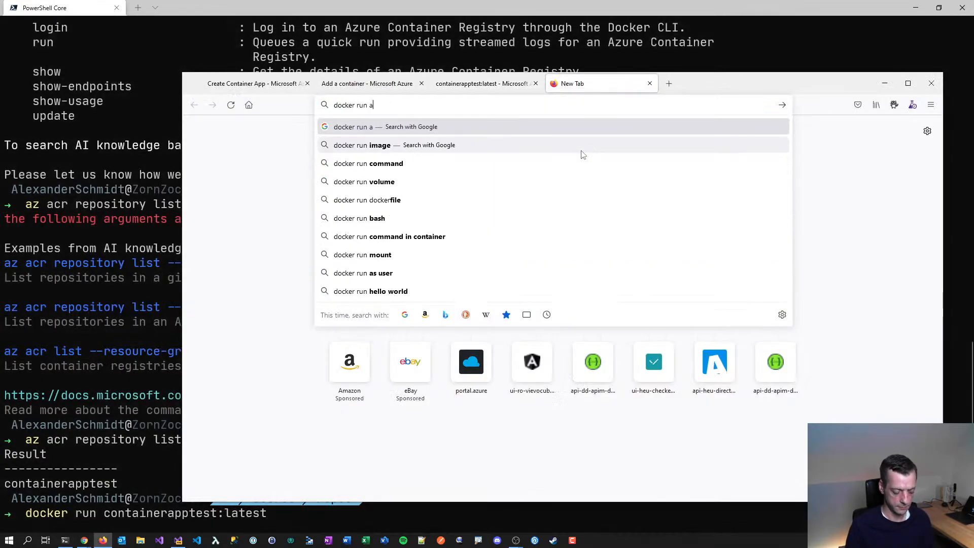
text(zure container)
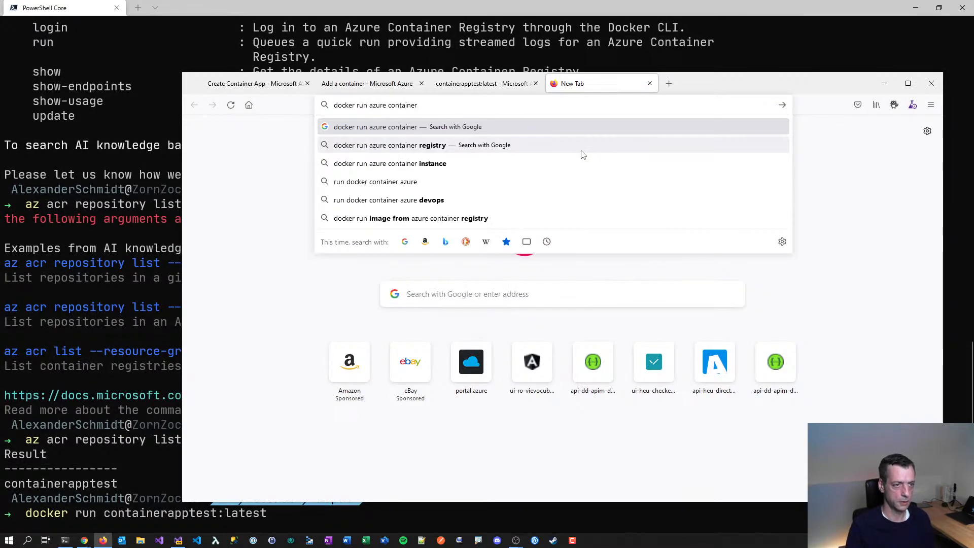
click(582, 152)
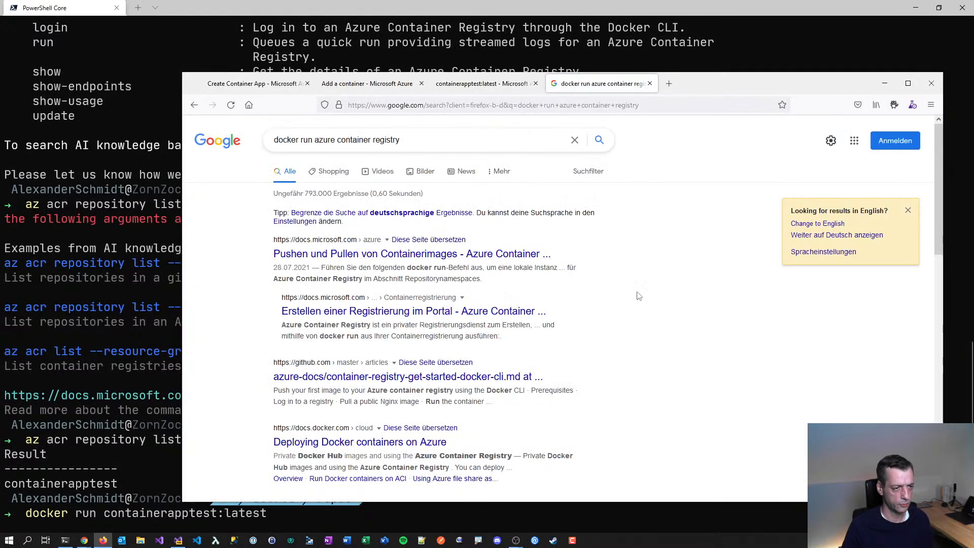
click(503, 255)
drag(729, 90, 677, 61)
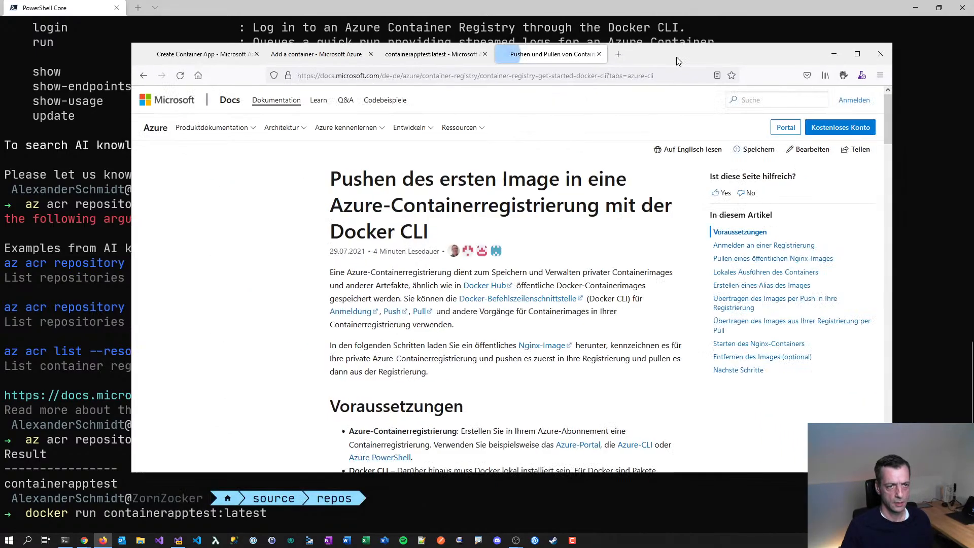
- Read through the article's docker login and docker run sections for the full registry image syntax
scroll(583, 345, down, 10)
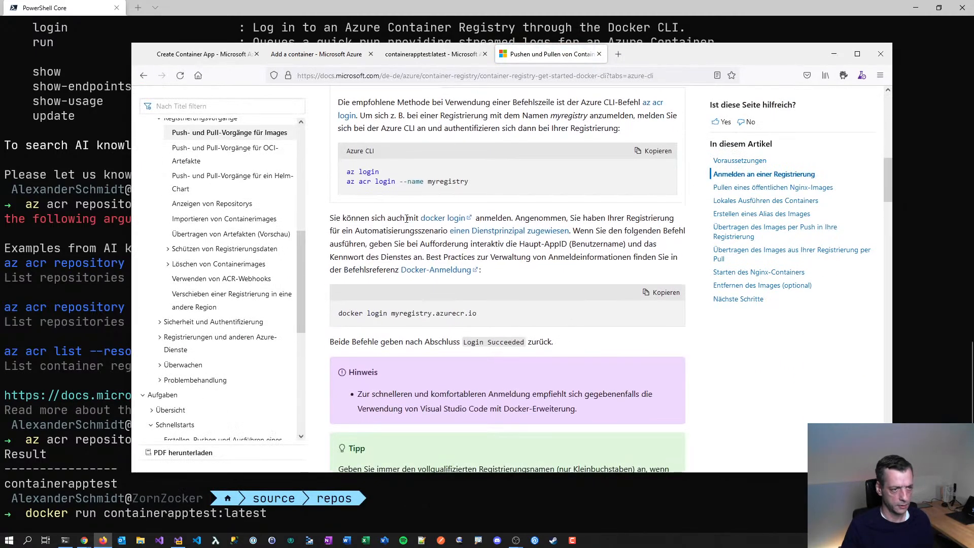
scroll(401, 219, down, 2)
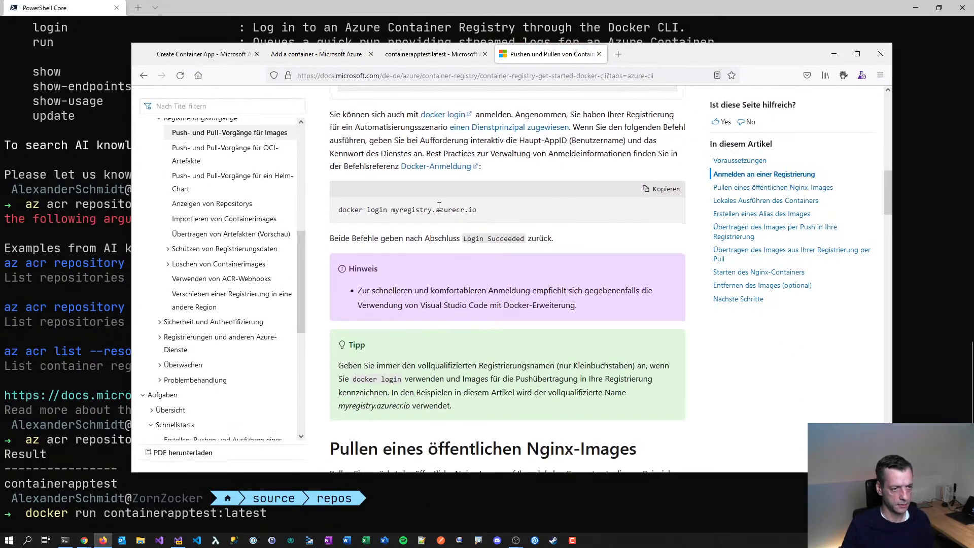
drag(509, 213, 335, 215)
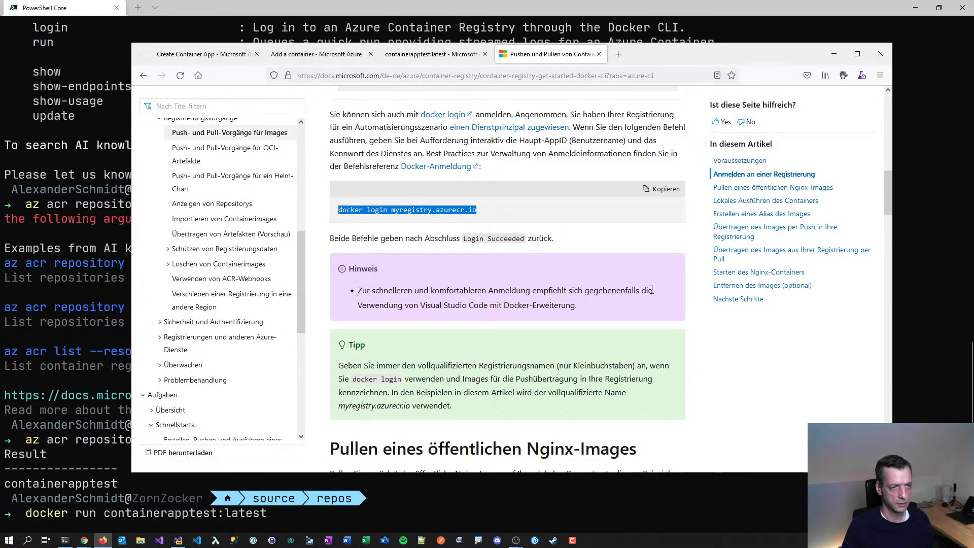
scroll(652, 290, down, 5)
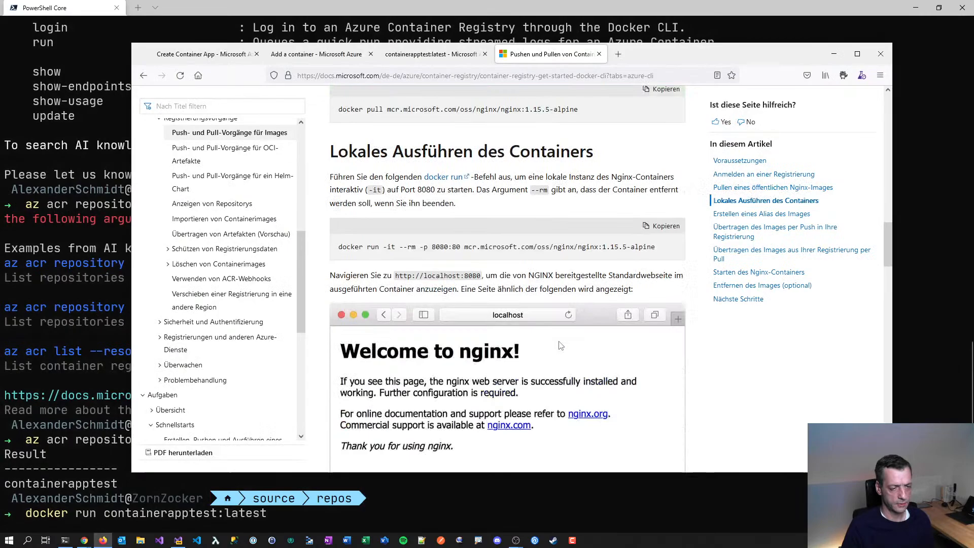
scroll(558, 340, down, 2)
scroll(560, 341, up, 1)
scroll(559, 340, up, 10)
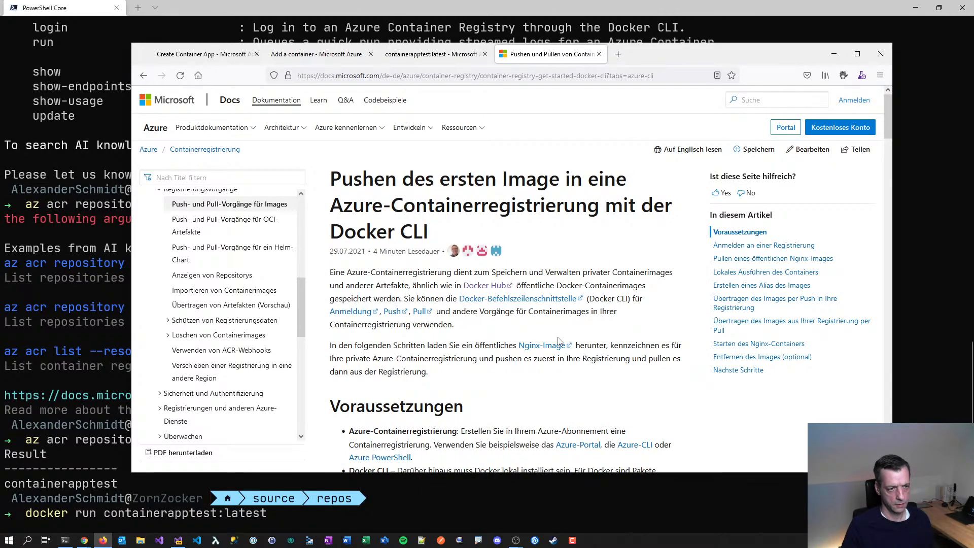
- Return to the Google results and look through them for other guides on running registry images
key(alt+Left)
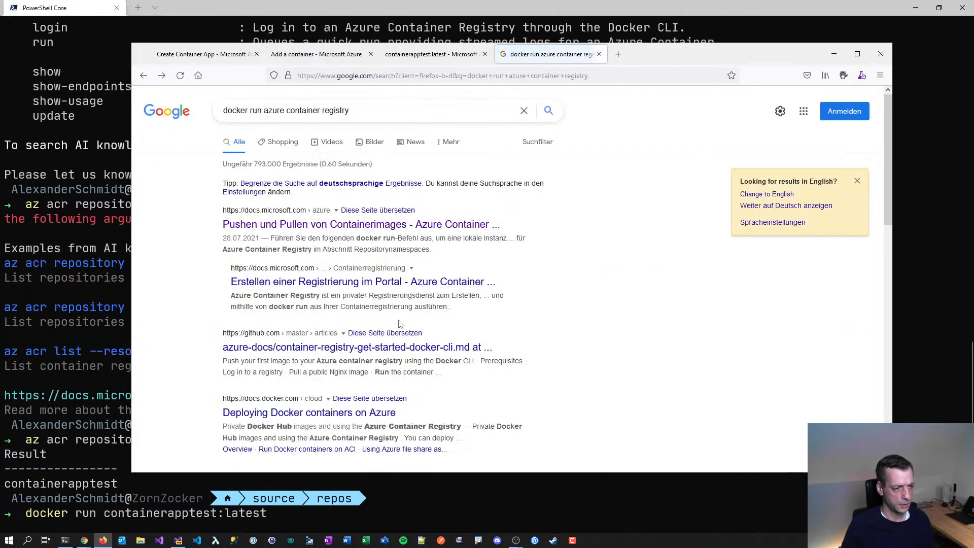
scroll(389, 350, down, 2)
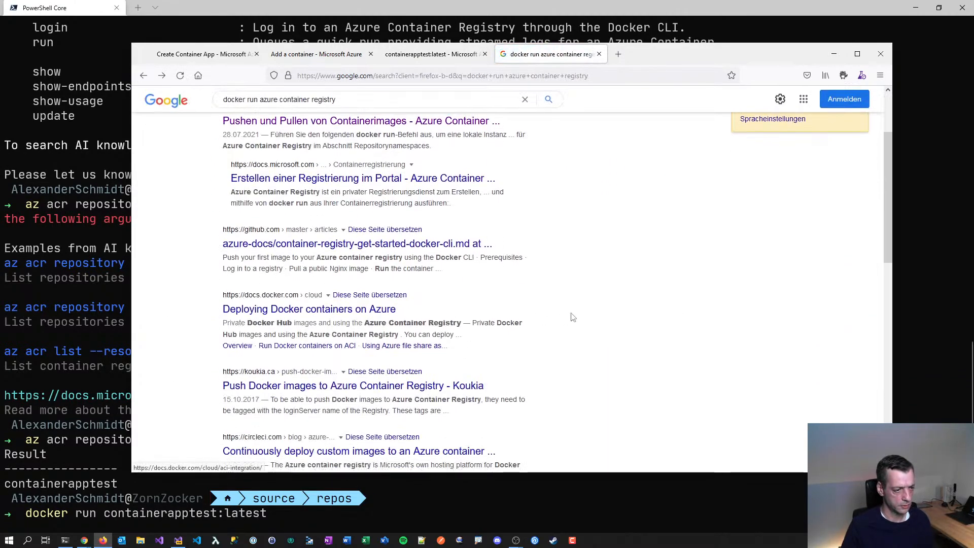
scroll(507, 304, down, 3)
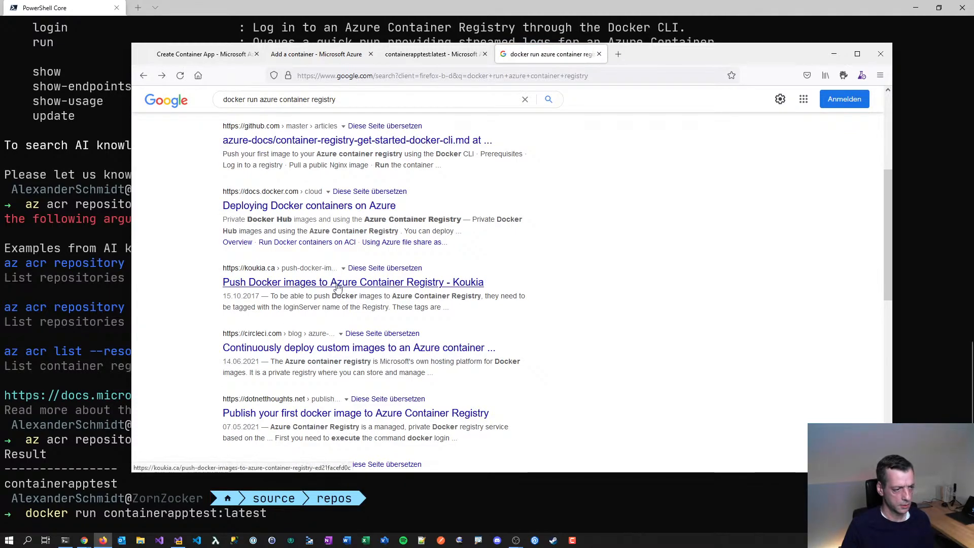
scroll(338, 288, down, 3)
scroll(540, 333, down, 1)
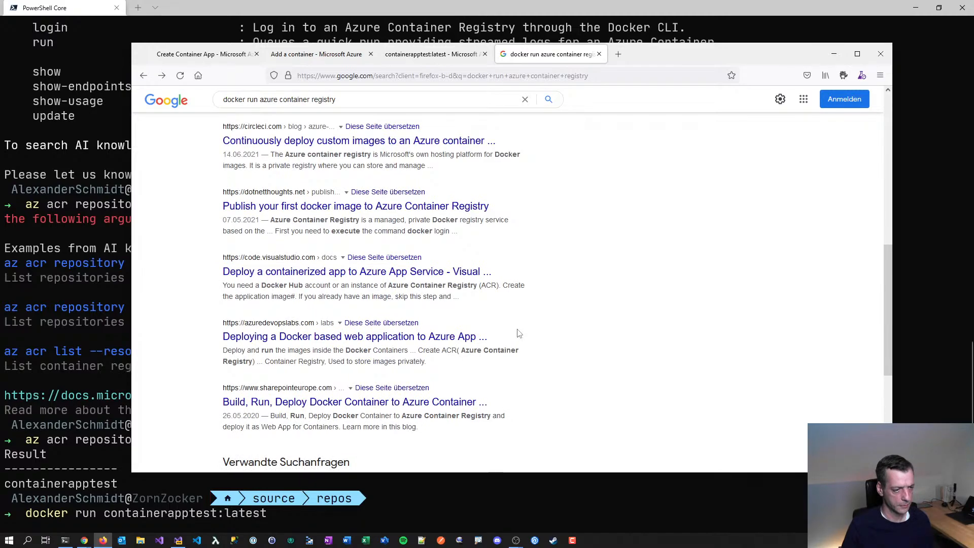
- Back in the terminal, prefix the image with containerapptest.azurecr.io/ and run docker run containerapptest.azurecr.io/containerapptest:latest
key(alt+Tab)
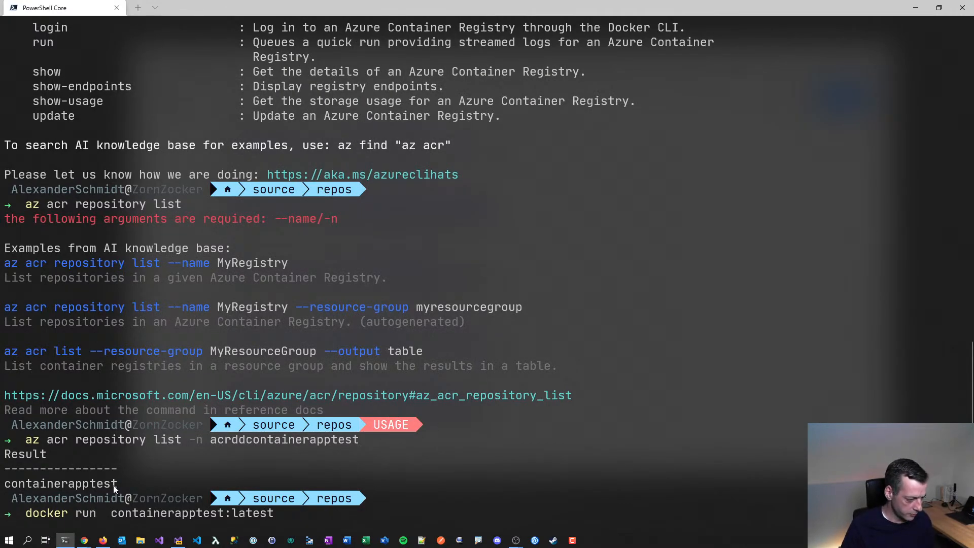
drag(116, 485, 5, 485)
key(ctrl+c)
right_click(5, 485)
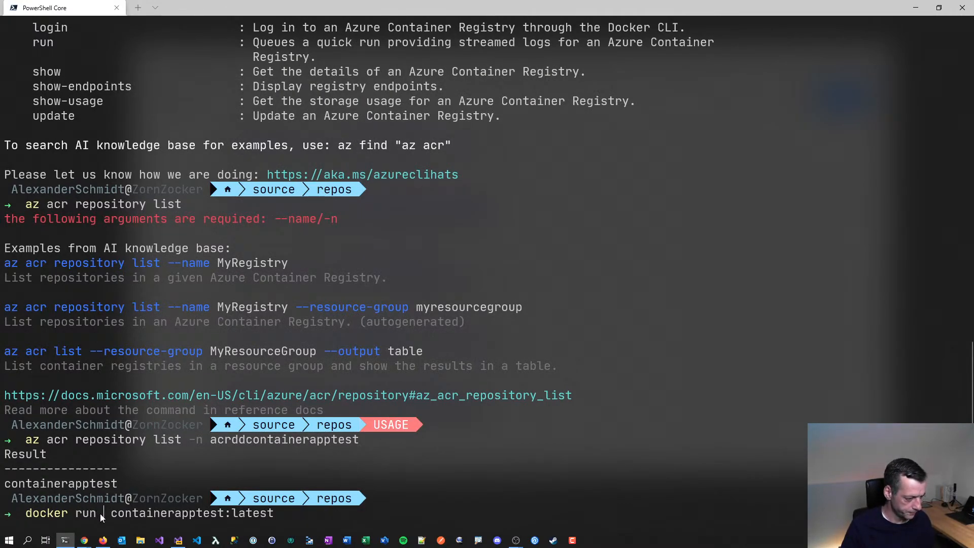
key(ctrl+v)
text(.azure)
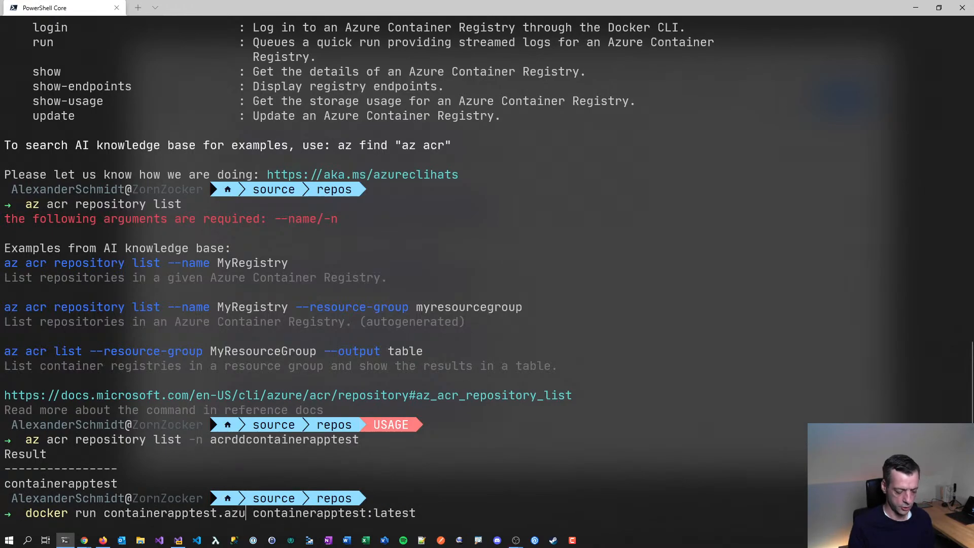
text(cr.io/)
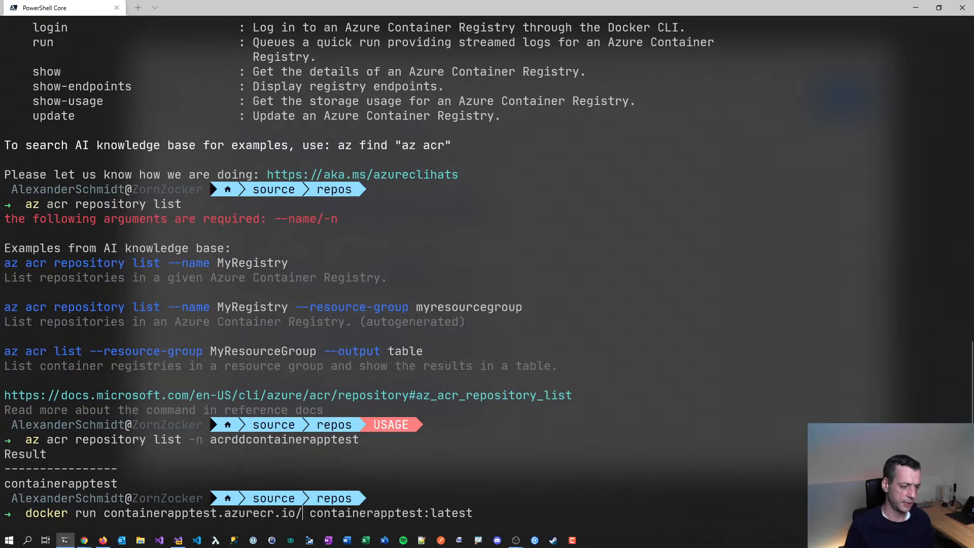
key(Delete)
key(End)
key(Return)
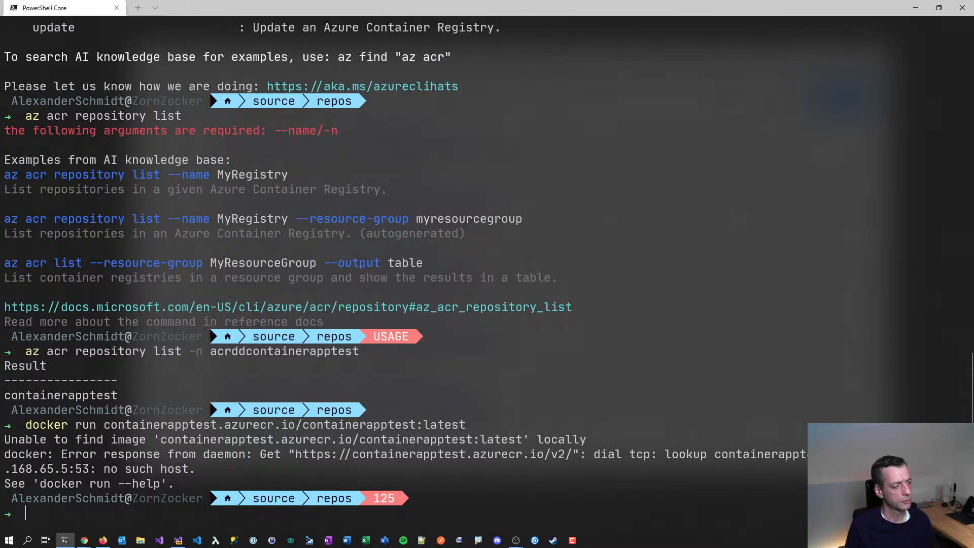
- Switch to Google Chrome and search Google for "docker run azure container registry"
key(Up)
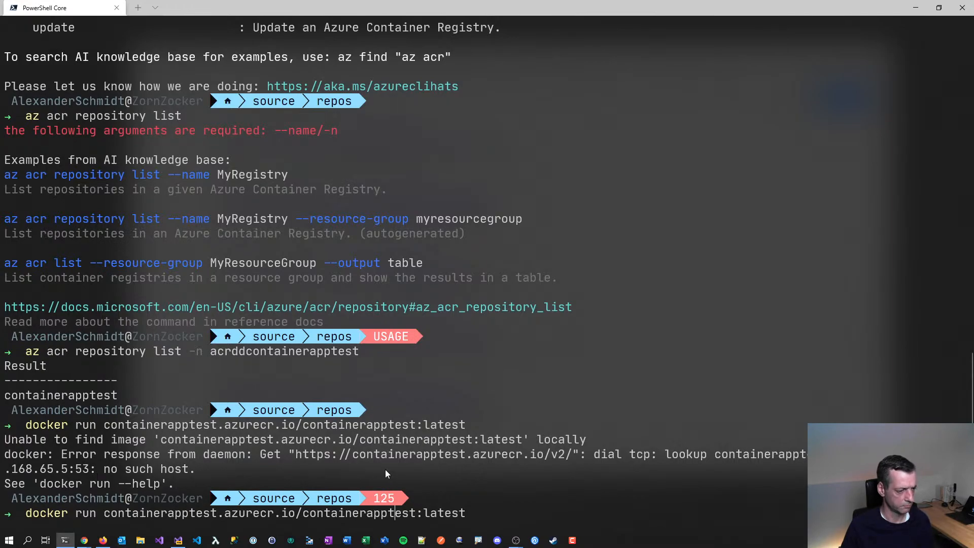
key(alt+Tab)
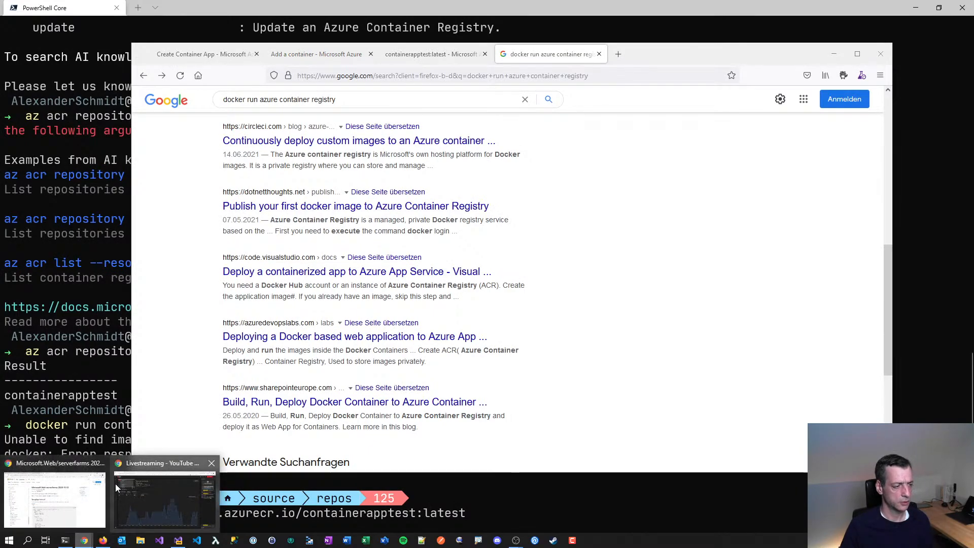
click(115, 487)
click(500, 9)
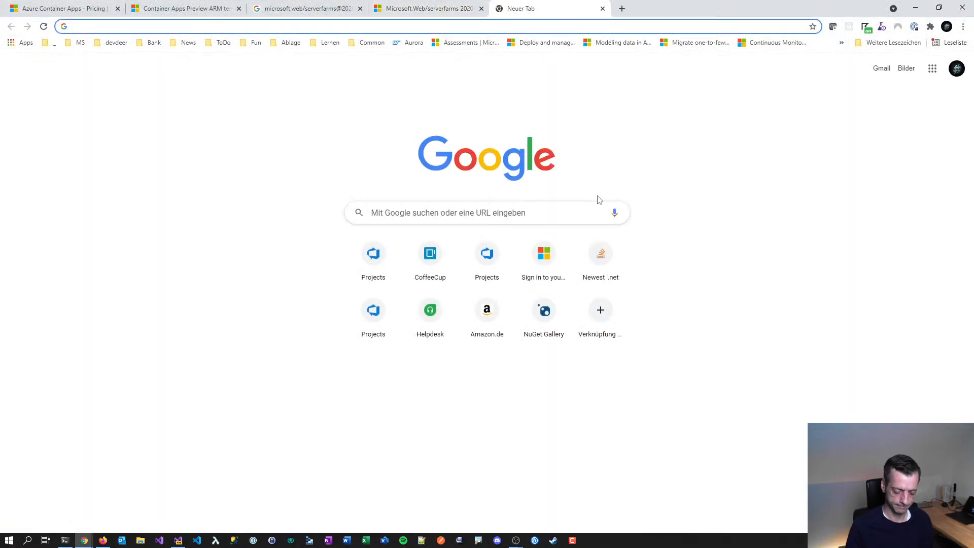
text(docker run a)
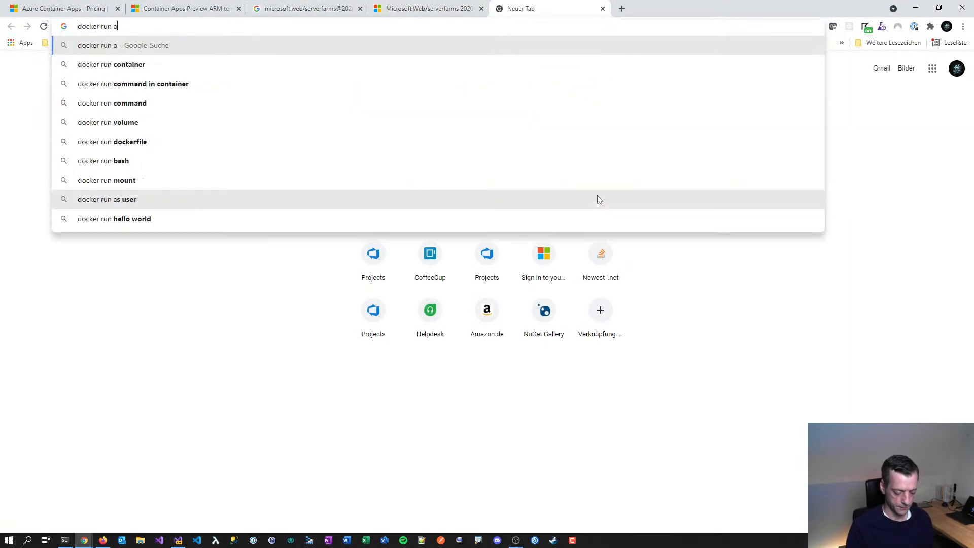
text(zure container registry)
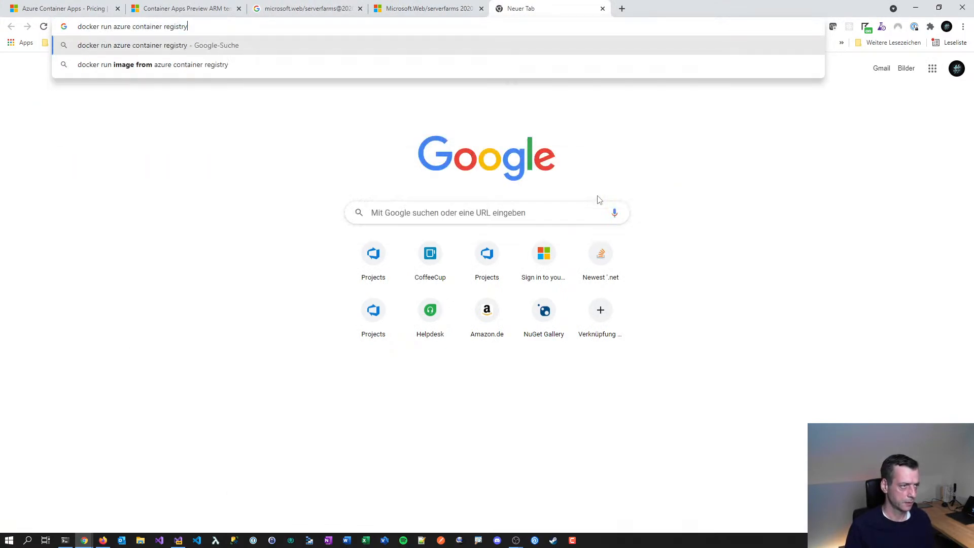
key(Return)
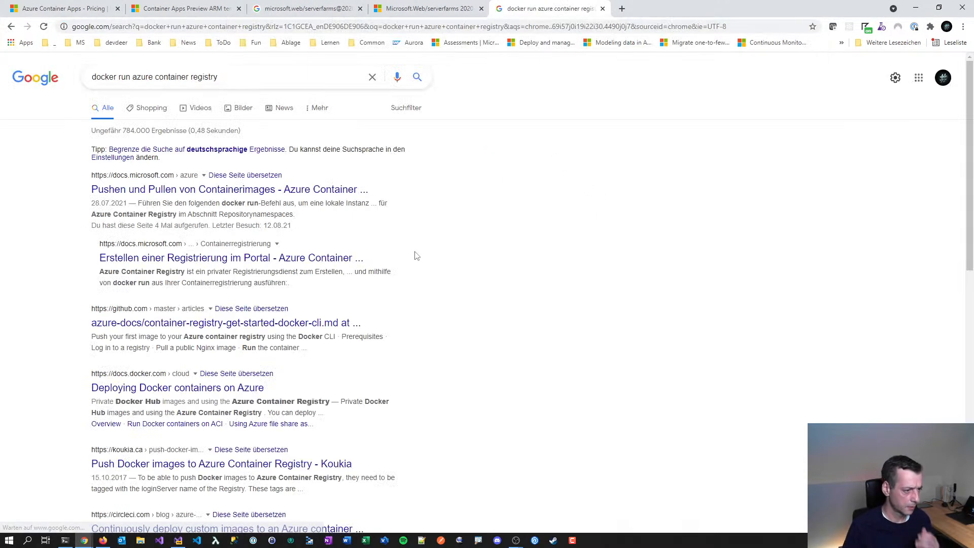
- Look through the search results and open the dotnetthoughts.net guide on publishing a first docker image in its own tab
scroll(399, 264, down, 3)
scroll(400, 268, down, 1)
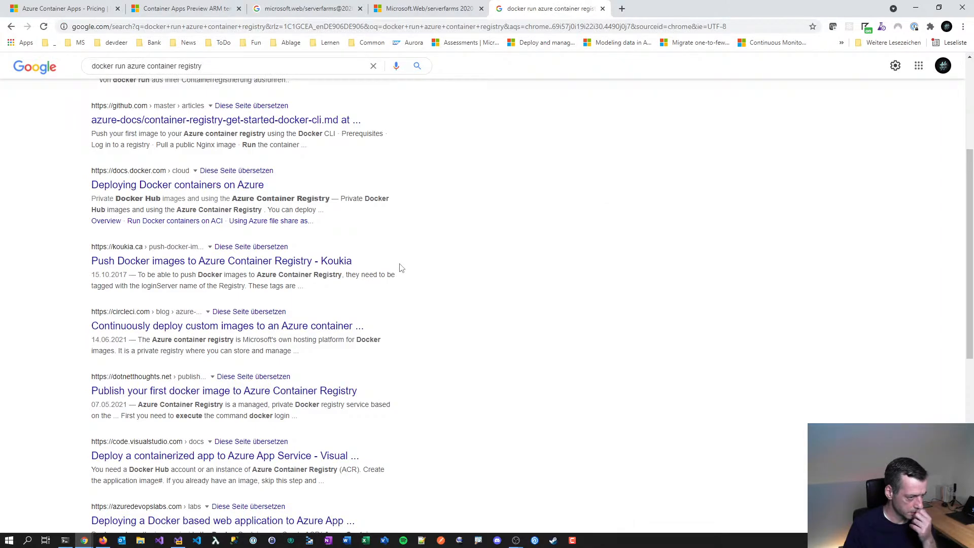
scroll(317, 335, down, 1)
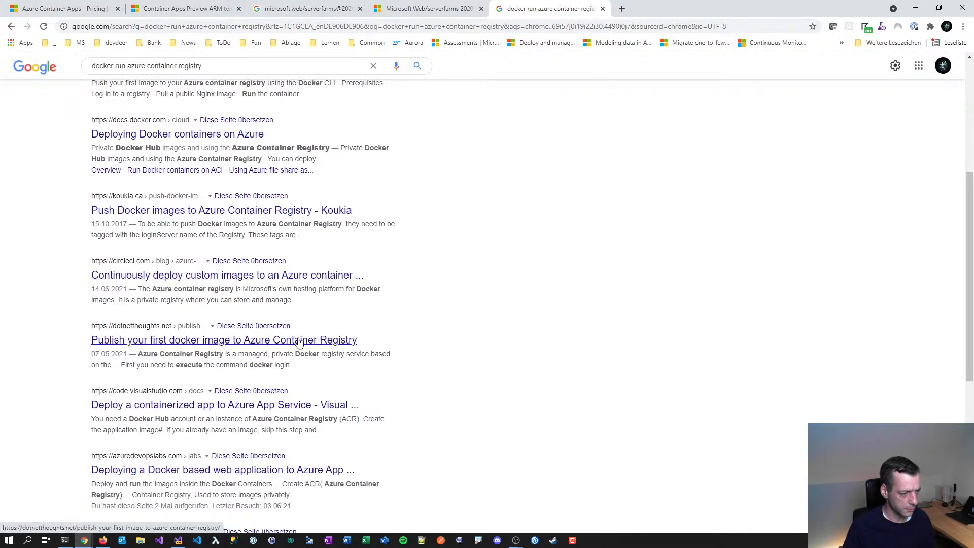
middle_click(300, 342)
click(652, 6)
- Read through the dotnetthoughts.net guide for how to log in to the registry and use its images
scroll(476, 365, down, 13)
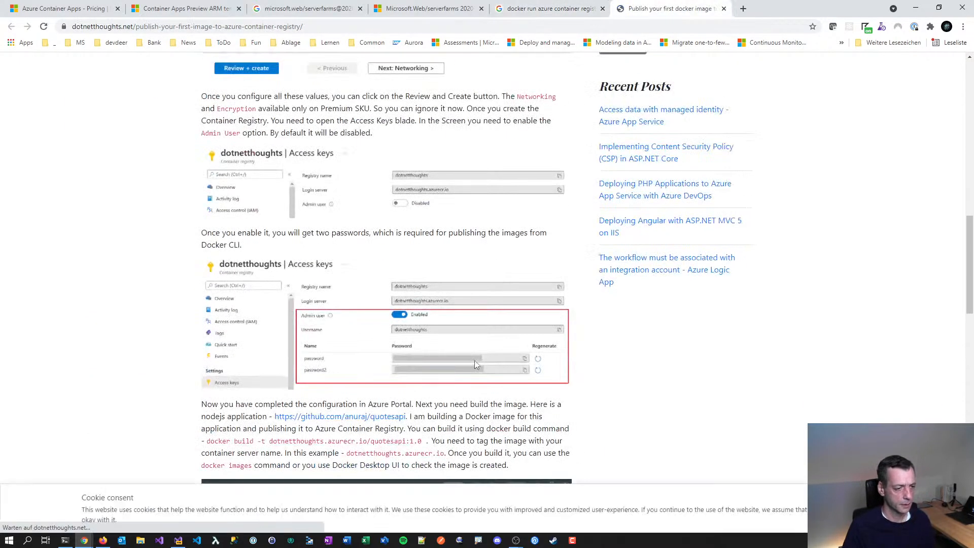
scroll(626, 314, down, 10)
scroll(627, 314, down, 6)
scroll(626, 314, up, 7)
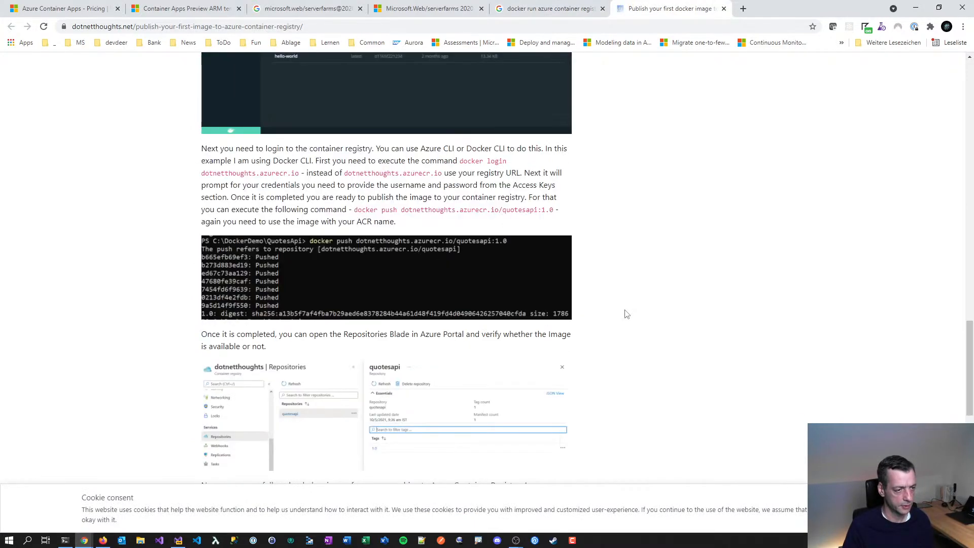
scroll(627, 314, down, 10)
scroll(627, 314, up, 3)
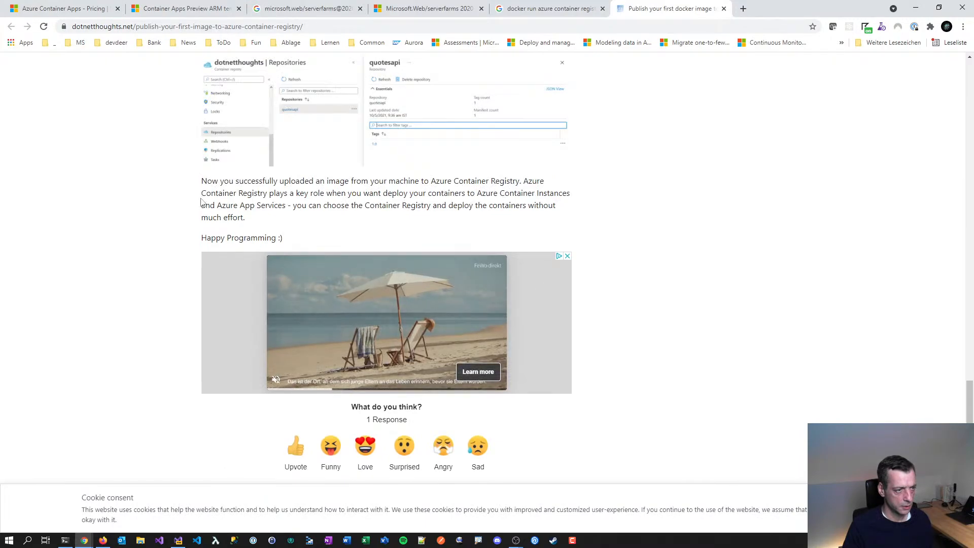
drag(212, 181, 357, 190)
click(357, 191)
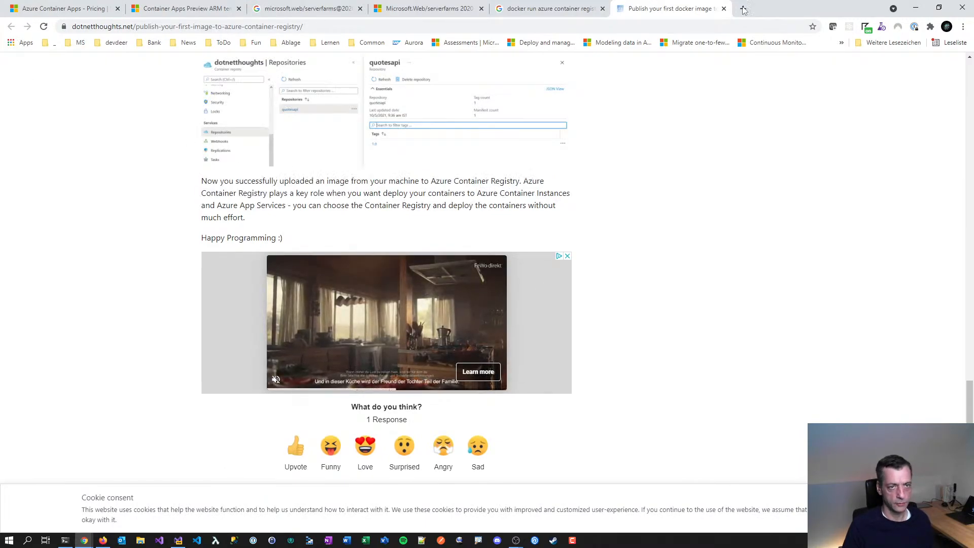
- Close the guide and look through the remaining Google results for other articles on running registry images
click(724, 9)
scroll(703, 272, down, 4)
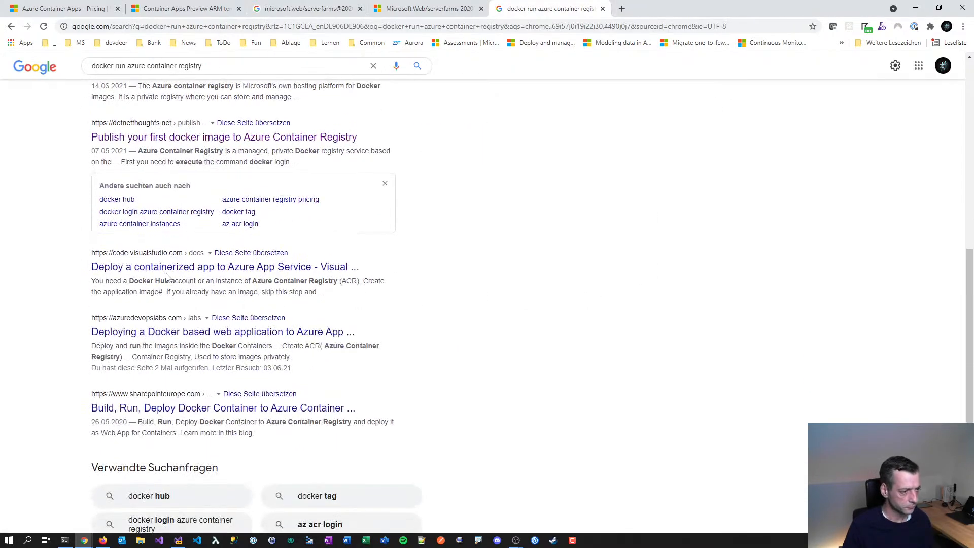
scroll(547, 291, down, 2)
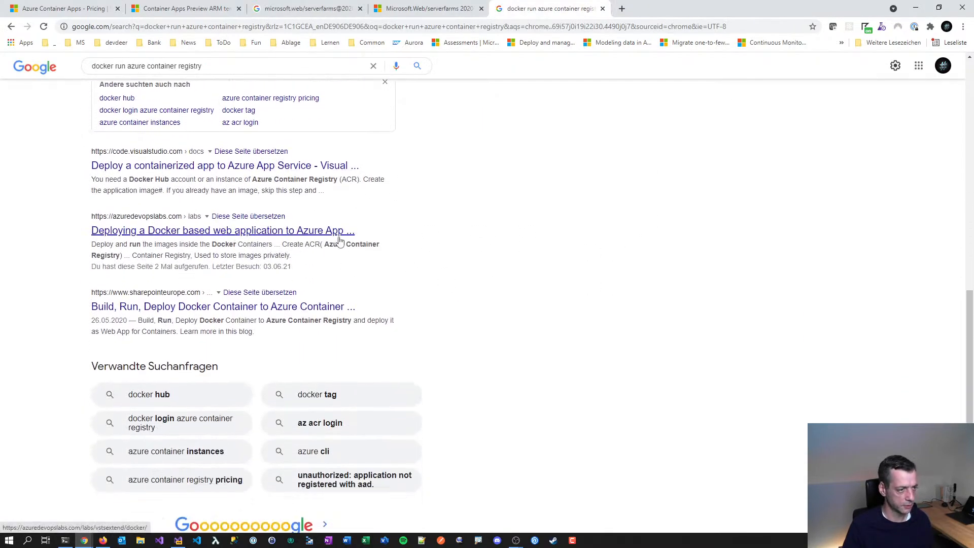
scroll(421, 260, down, 2)
scroll(426, 250, up, 3)
scroll(426, 250, up, 10)
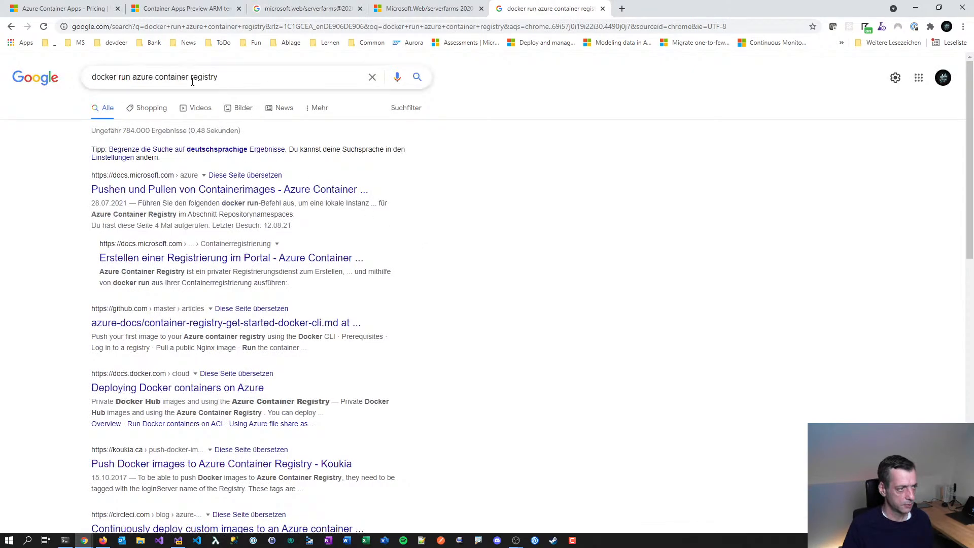
- Change the Google search to the suggested query "how to run container from azure container registry"
triple_click(133, 76)
text(r)
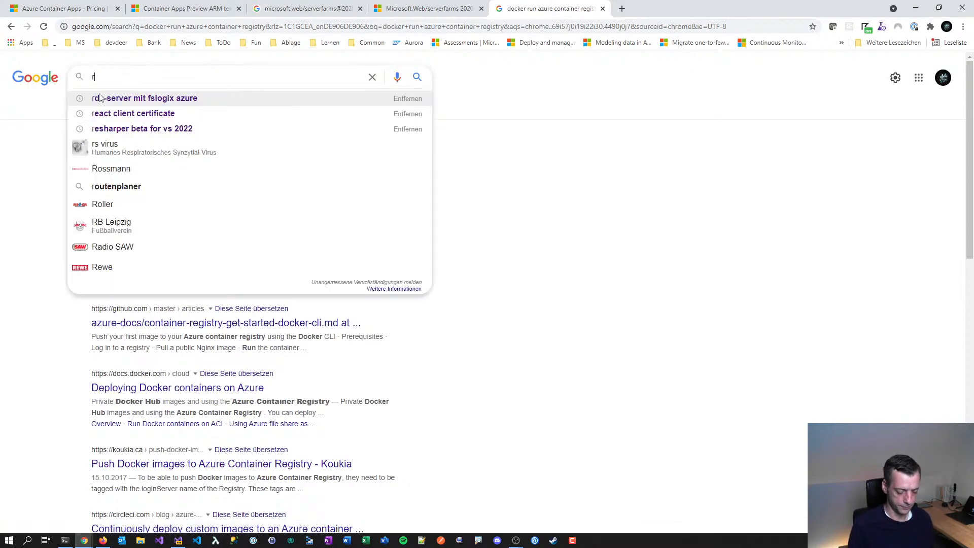
text(un container )
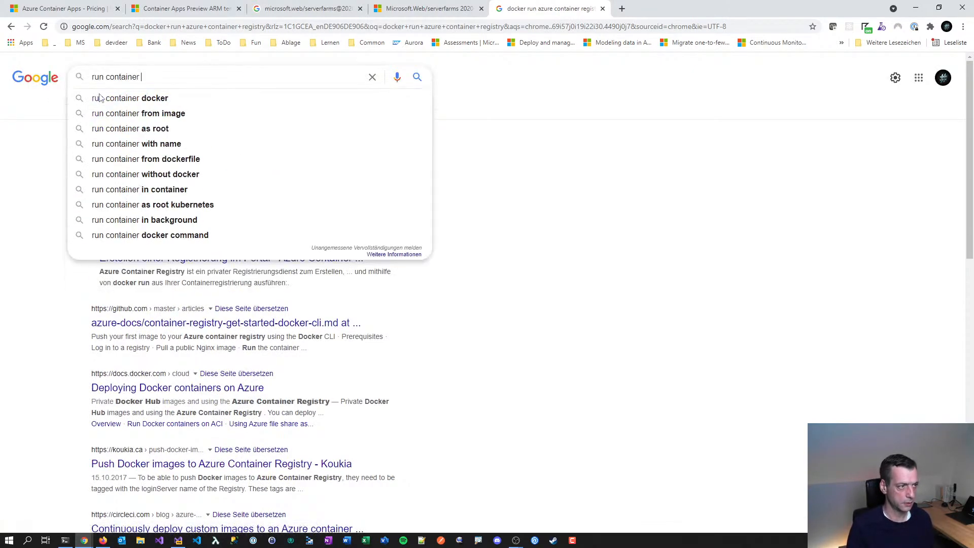
text(from azure container)
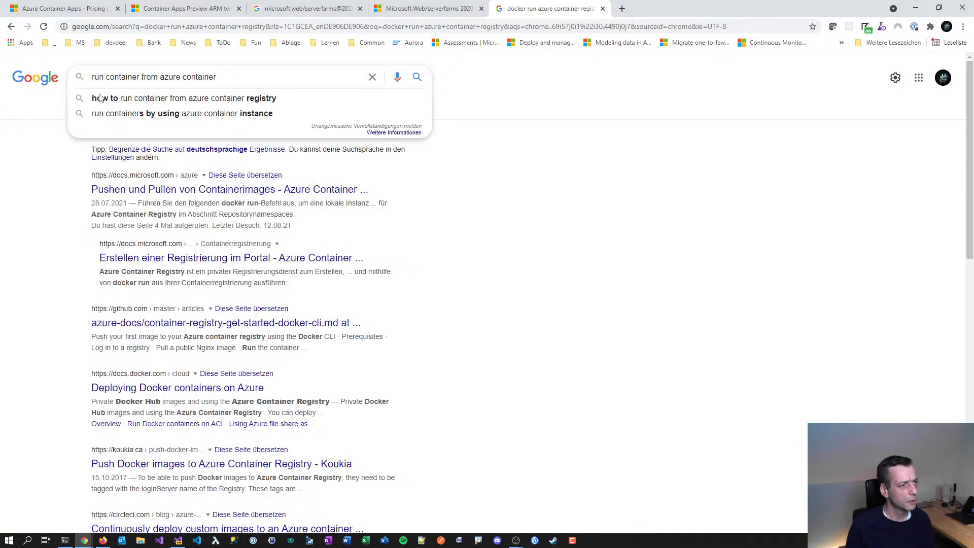
click(100, 98)
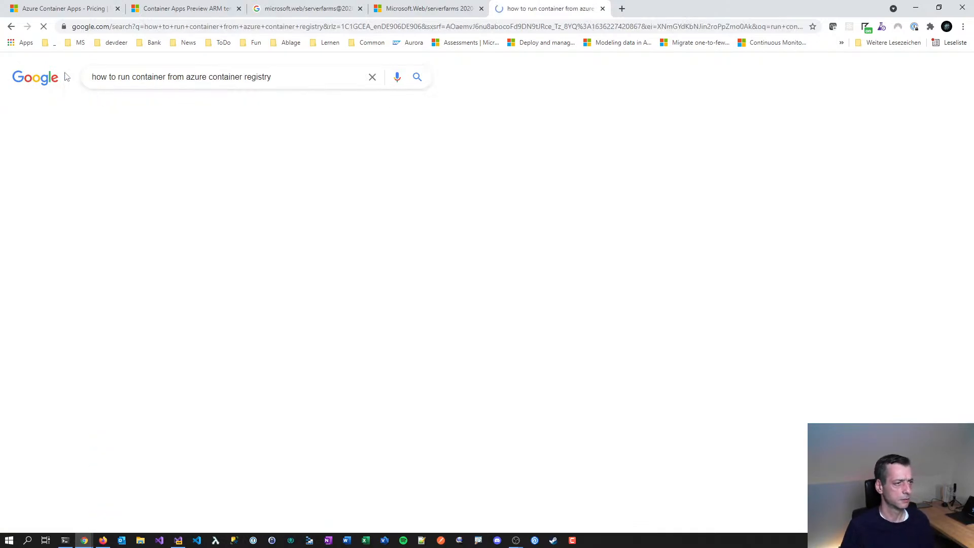
- Open the azure-docs Docker CLI article on GitHub and copy its docker login myregistry.azurecr.io command
drag(122, 183, 146, 183)
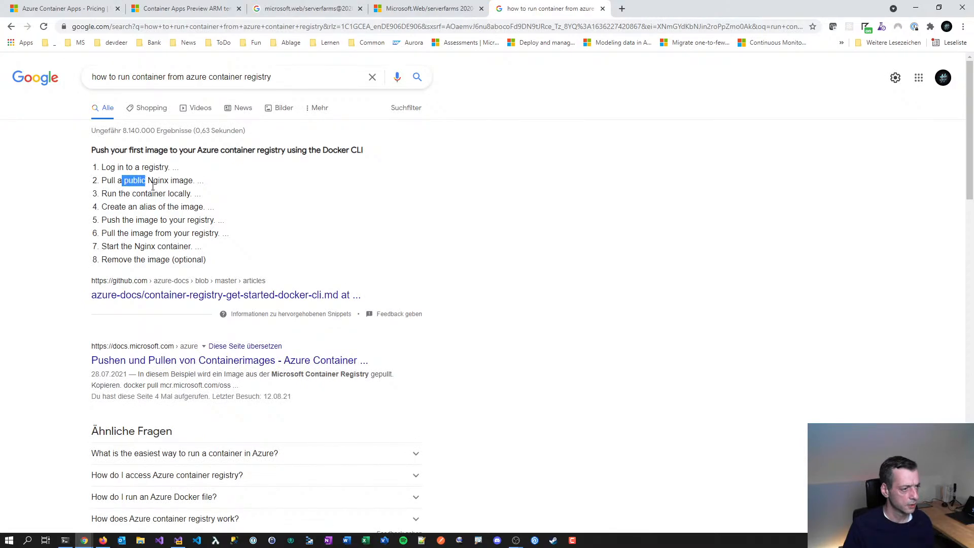
click(194, 300)
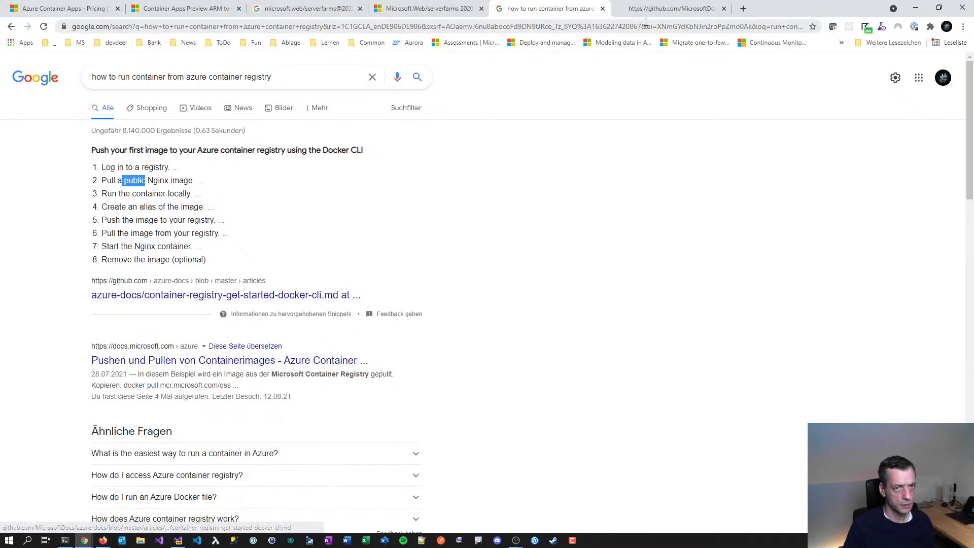
scroll(491, 393, down, 5)
scroll(610, 395, down, 4)
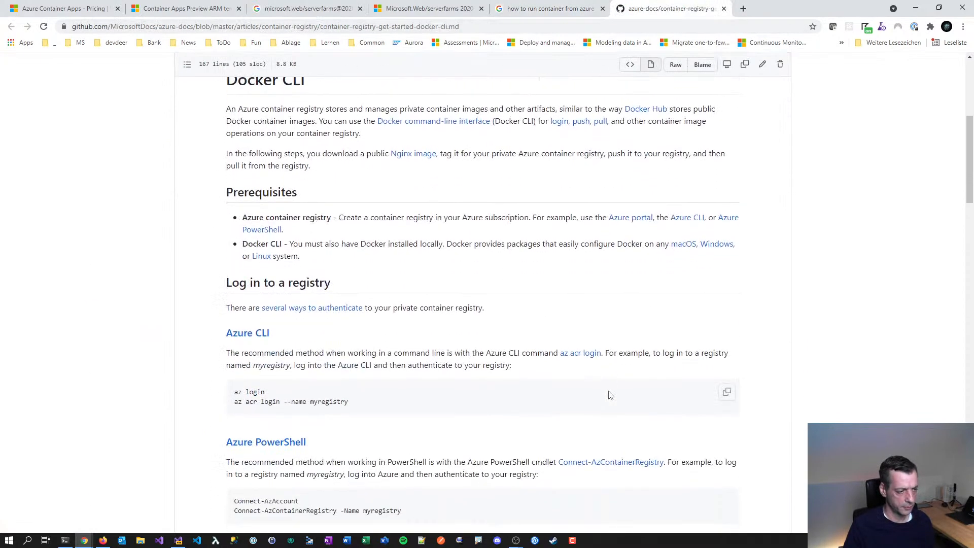
scroll(266, 306, down, 2)
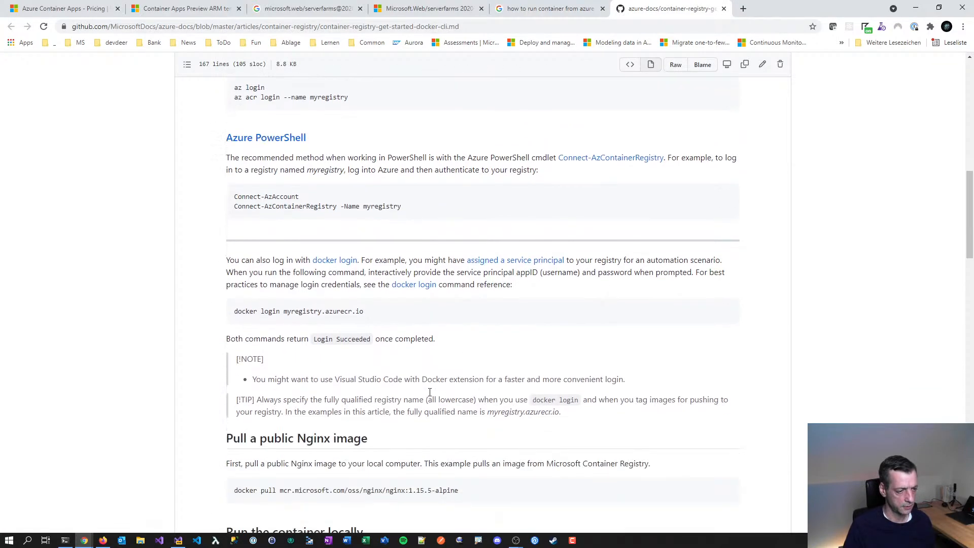
drag(373, 317, 238, 312)
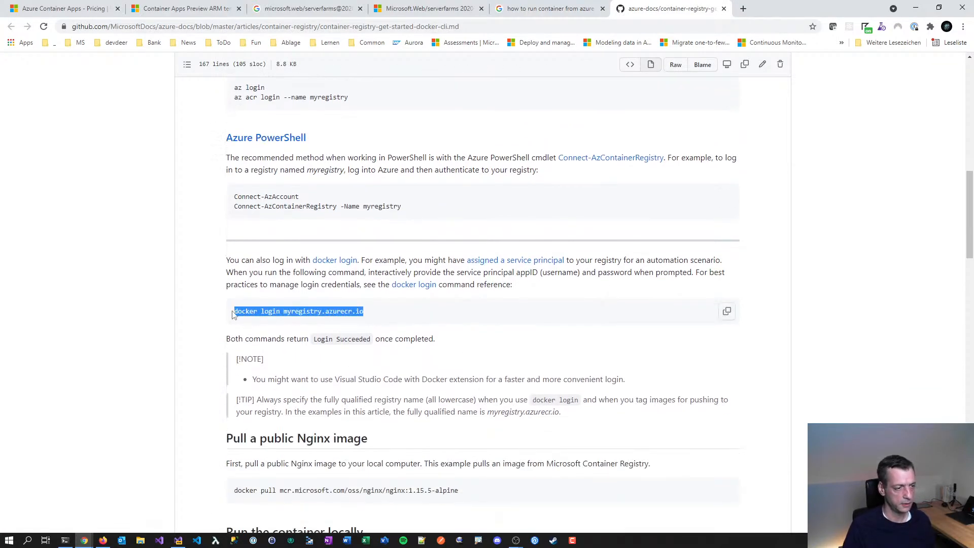
- Back in the terminal, replace the pending docker run command with the copied docker login myregistry.azurecr.io
key(alt+Tab)
text(docker login myregistry.azurecr.io)
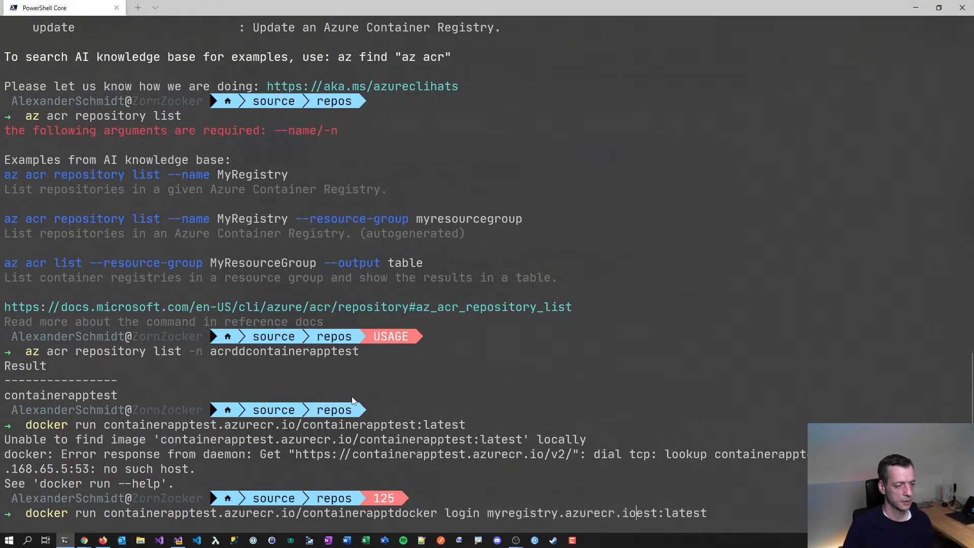
key(Escape)
text(docker login myregistry.azurecr.io)
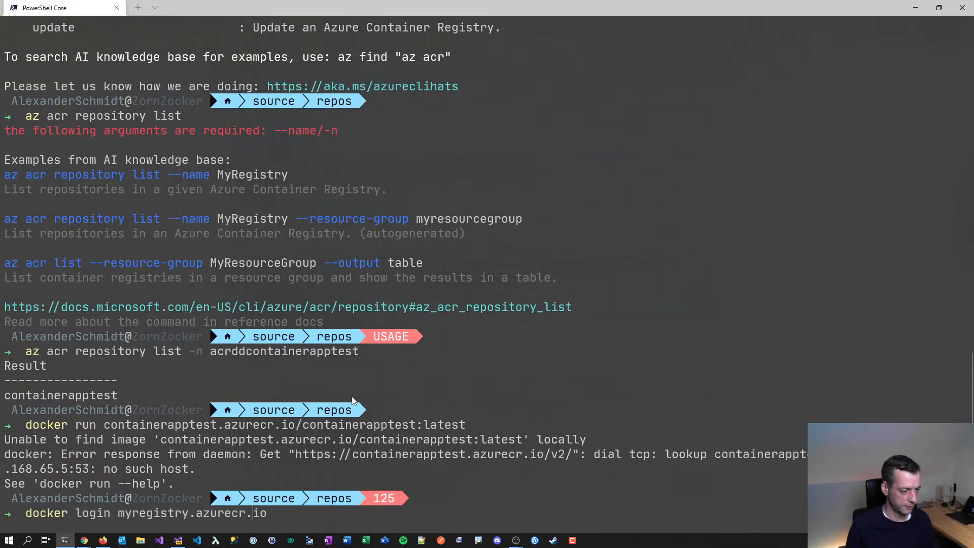
- Replace myregistry with containerapptest, copied from the repository list output, and run docker login containerapptest.azurecr.io
key(Delete)
key(BackSpace)
key(BackSpace)
key(BackSpace)
key(BackSpace)
key(BackSpace)
key(BackSpace)
key(BackSpace)
key(BackSpace)
key(BackSpace)
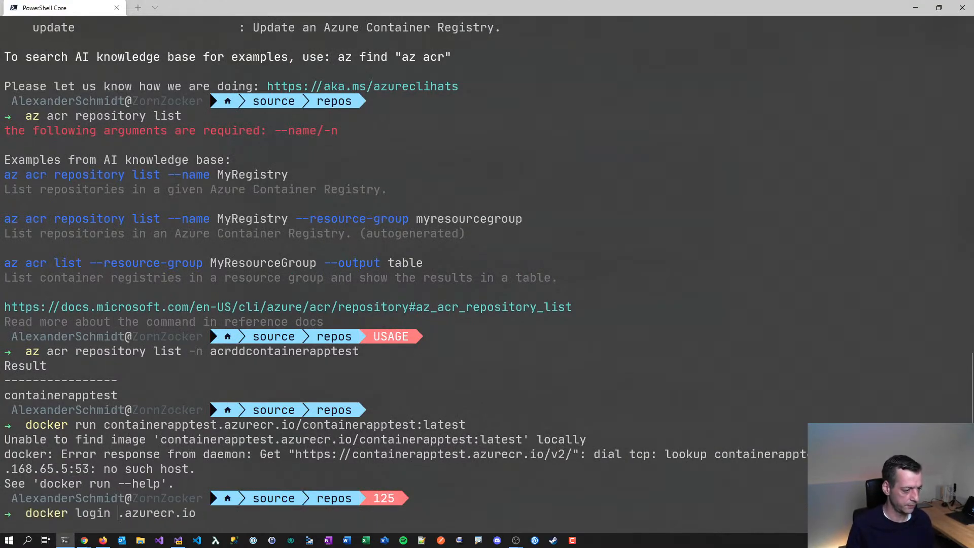
double_click(88, 394)
key(ctrl+c)
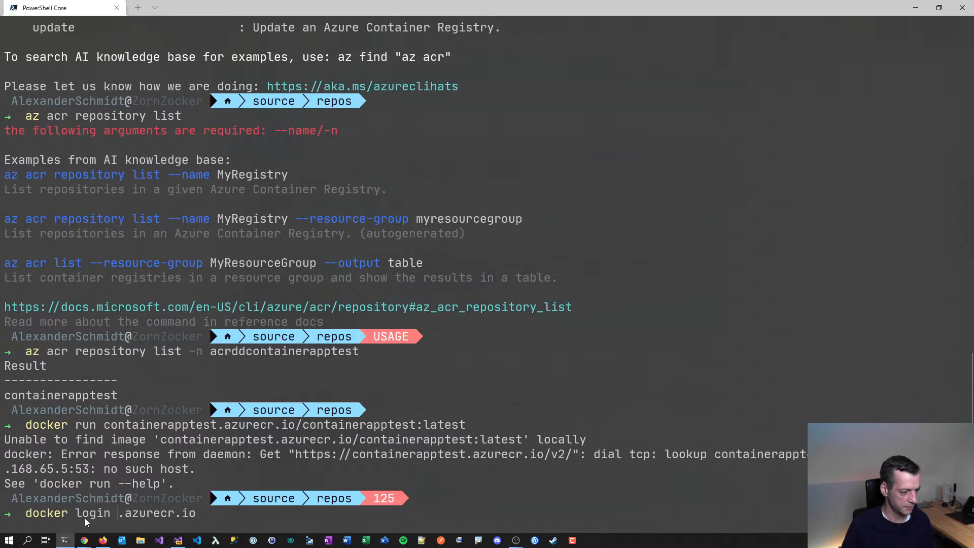
key(ctrl+v)
key(Return)
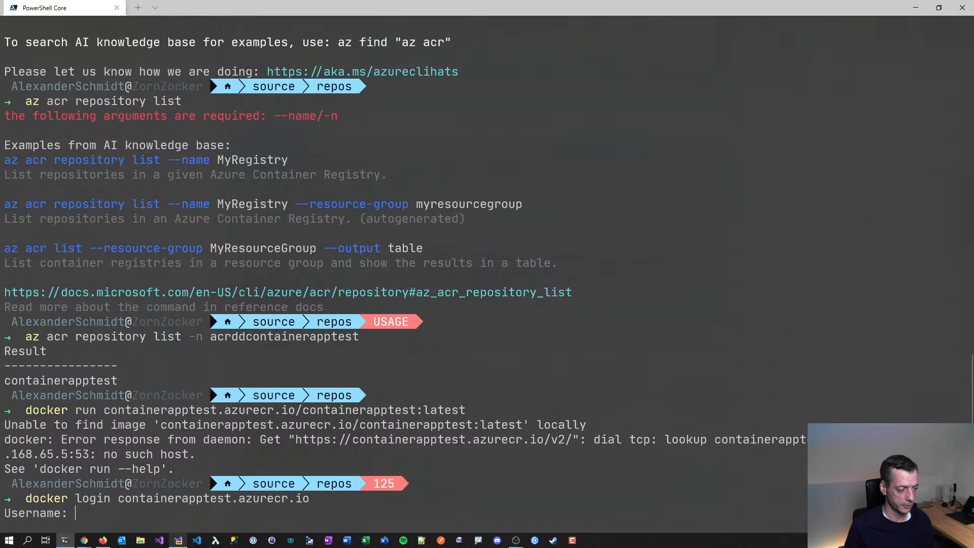
- Enter containerapptest as the login username, copied from the repository list output, and check the article's login instructions
double_click(78, 380)
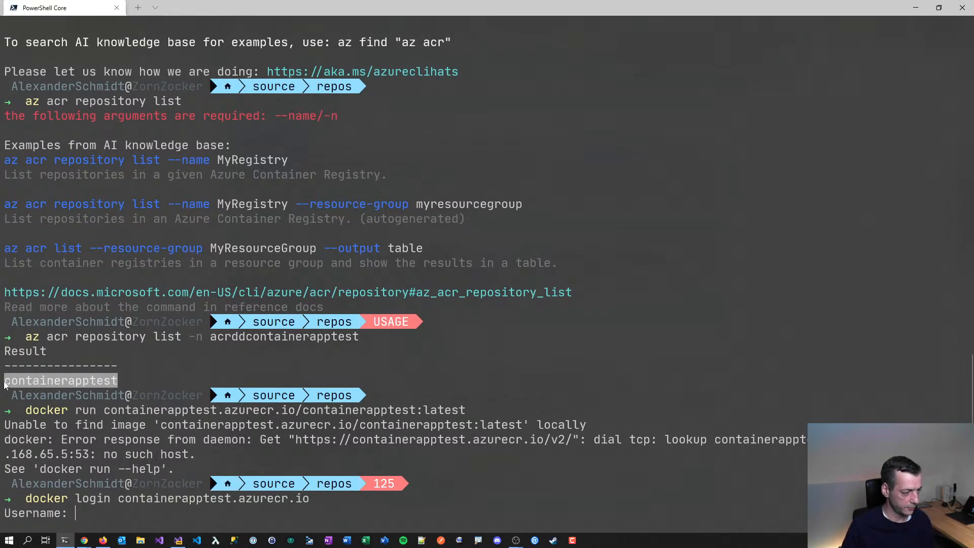
key(ctrl+c)
key(ctrl+v)
key(alt+Tab)
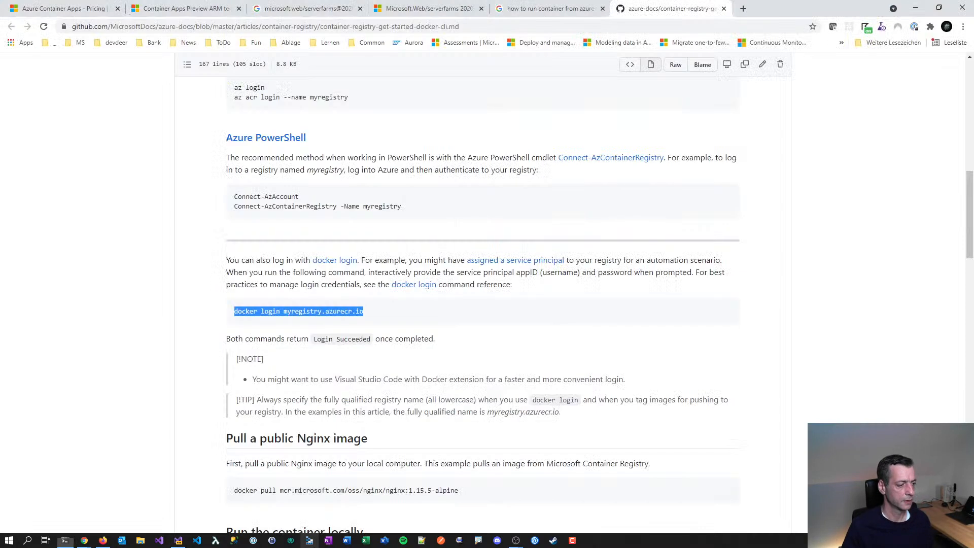
key(alt+Tab)
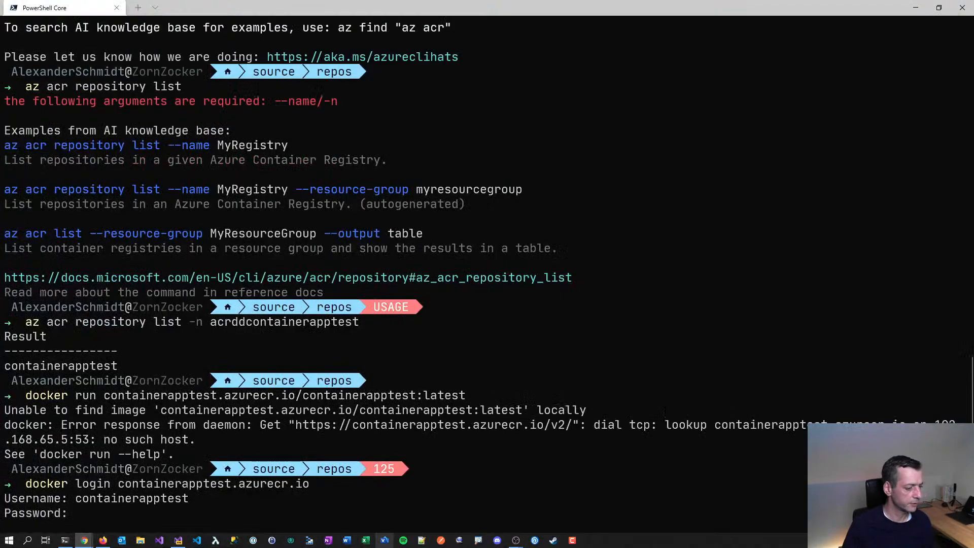
- Switch to the Azure portal, return from the containerapptest:latest image to the acrddcontainerapptest registry, and locate its Access keys
click(103, 540)
click(431, 53)
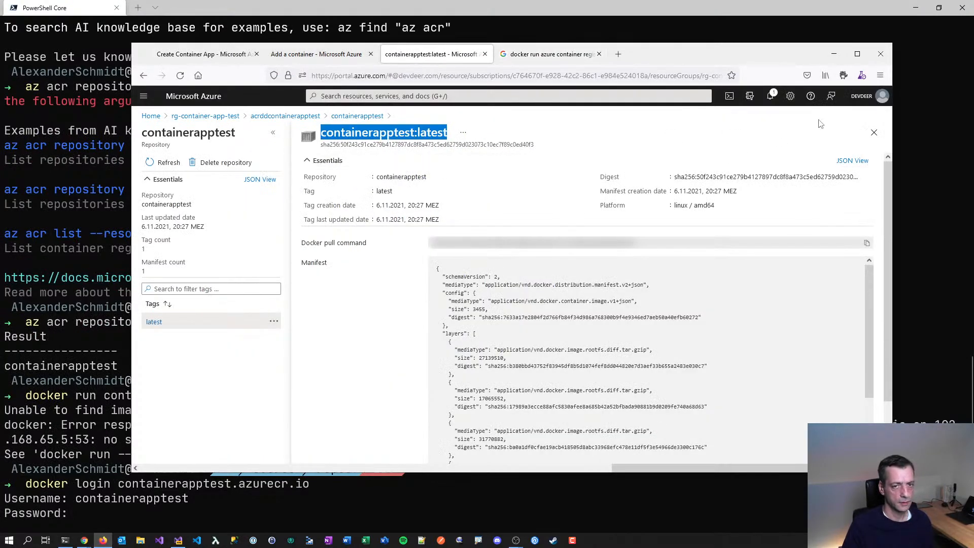
click(873, 134)
click(873, 133)
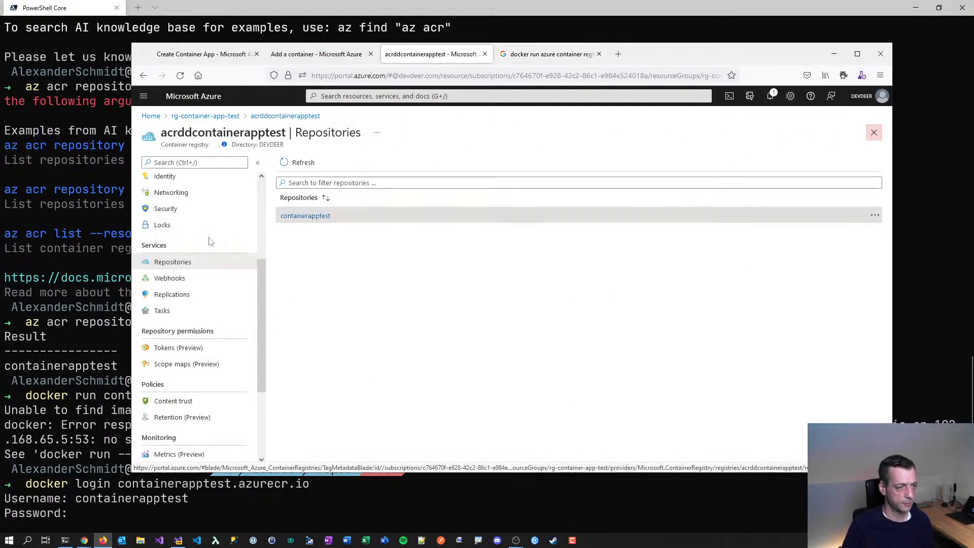
scroll(198, 280, up, 3)
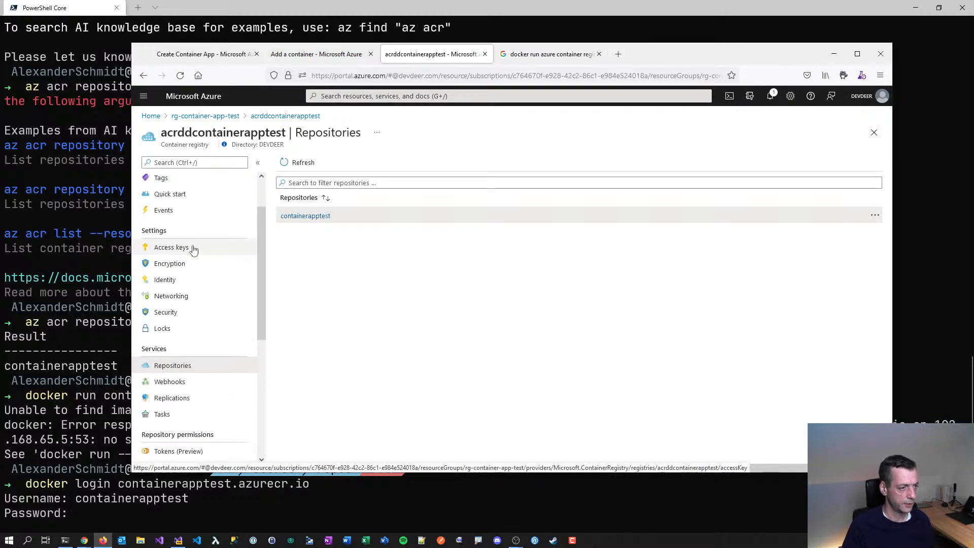
drag(658, 54, 0, 92)
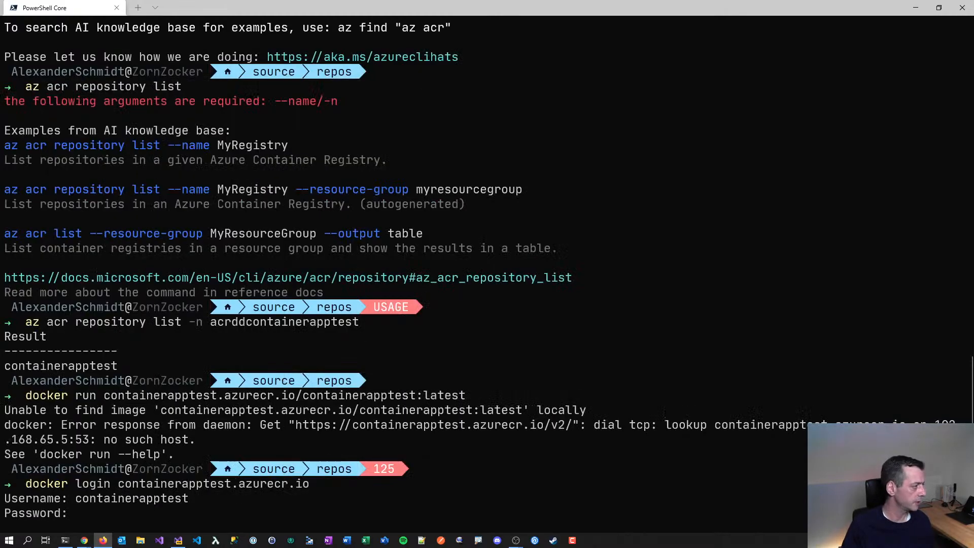
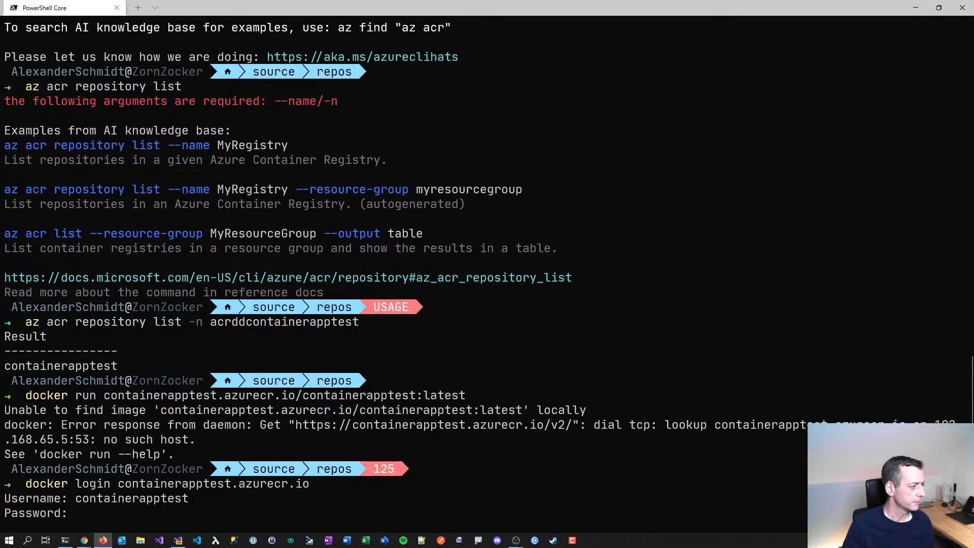
- Submit the registry password at the terminal's docker login prompt and inspect the command's response
click(220, 522)
key(ctrl+v)
key(Return)
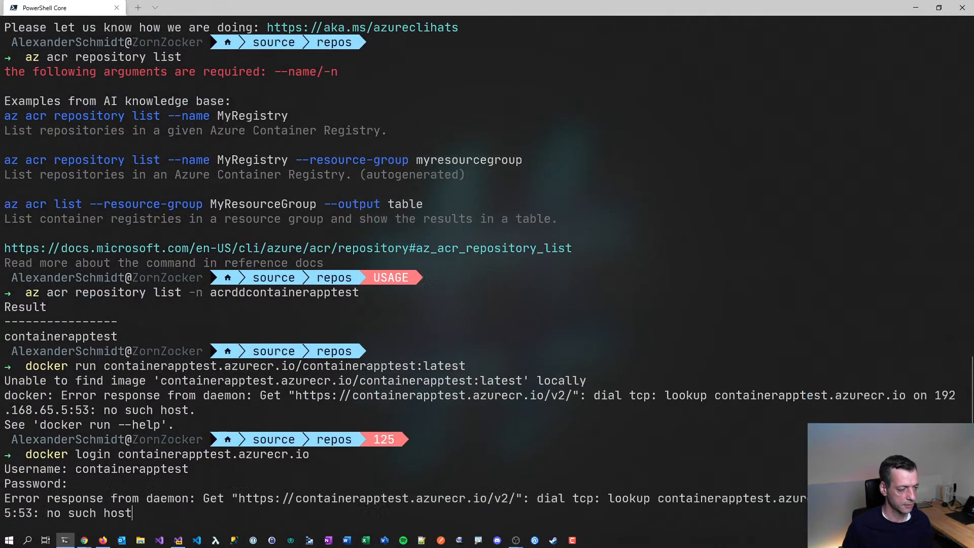
drag(353, 469, 461, 471)
drag(543, 469, 705, 474)
- Rerun docker login containerapptest.azurecr.io and enter acrddcontainerapptest, taken from the browser, as the username
key(alt+Tab)
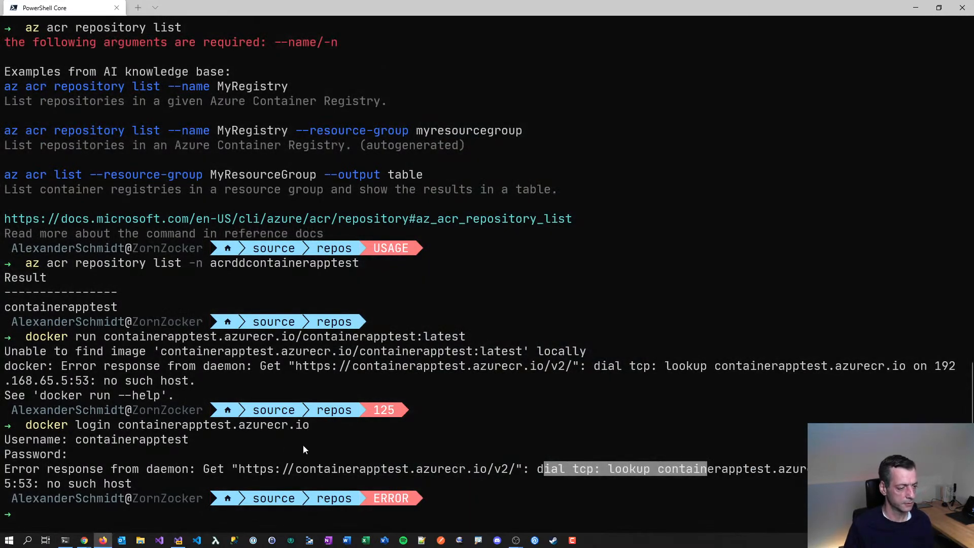
click(284, 519)
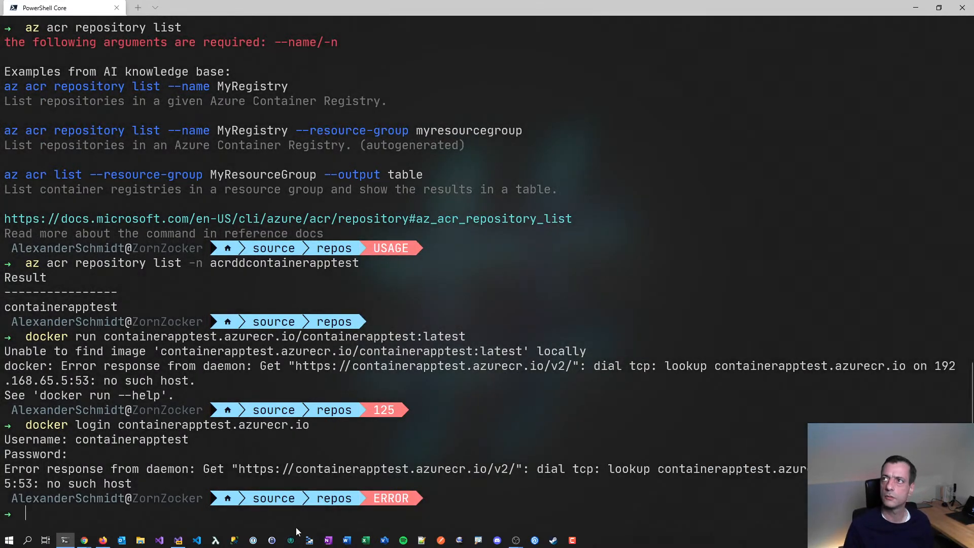
key(Up)
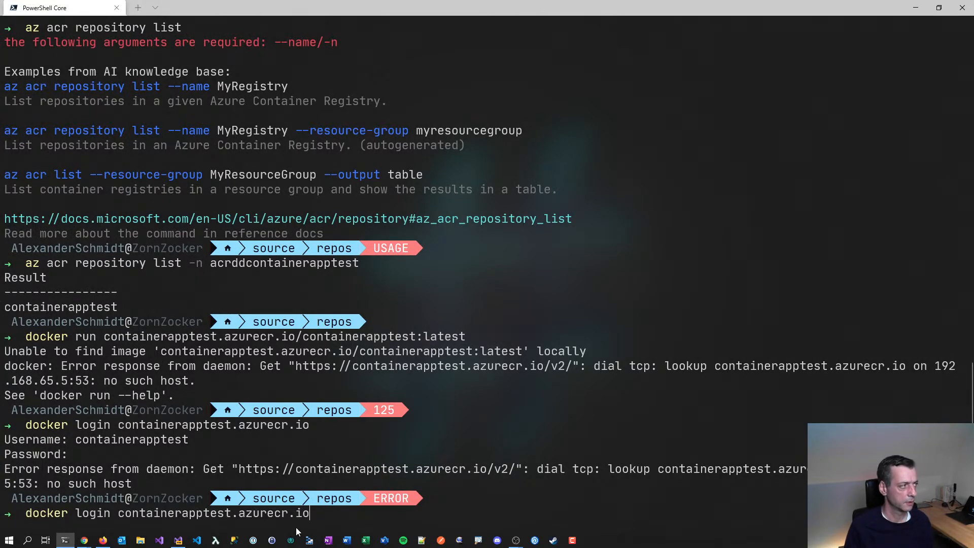
key(Return)
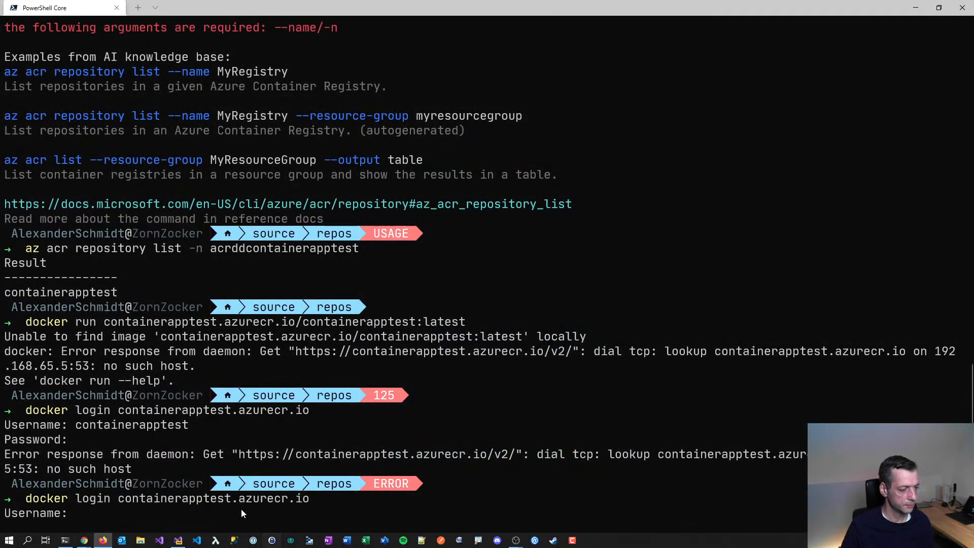
key(ctrl+v)
key(Return)
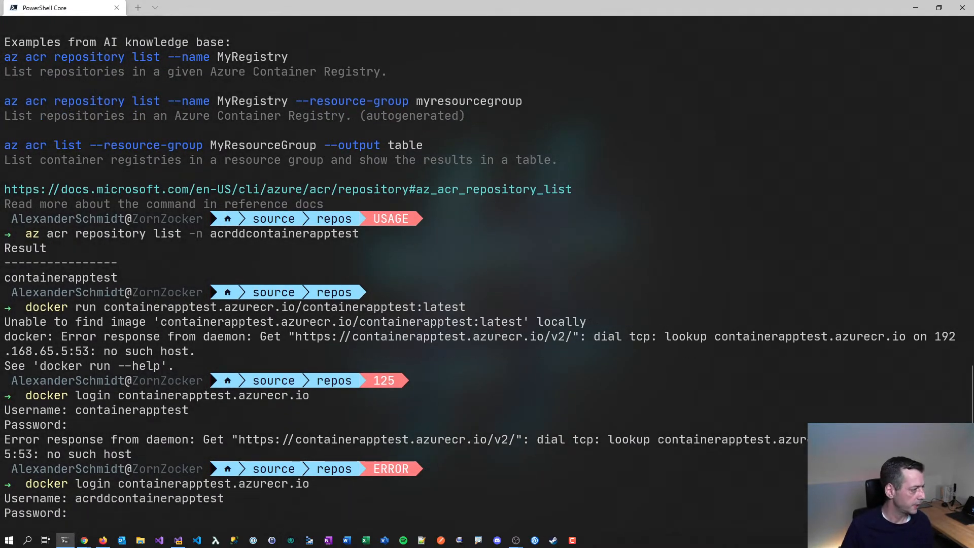
- Fetch the registry password from the browser and submit it for the acrddcontainerapptest docker login
key(alt+Tab)
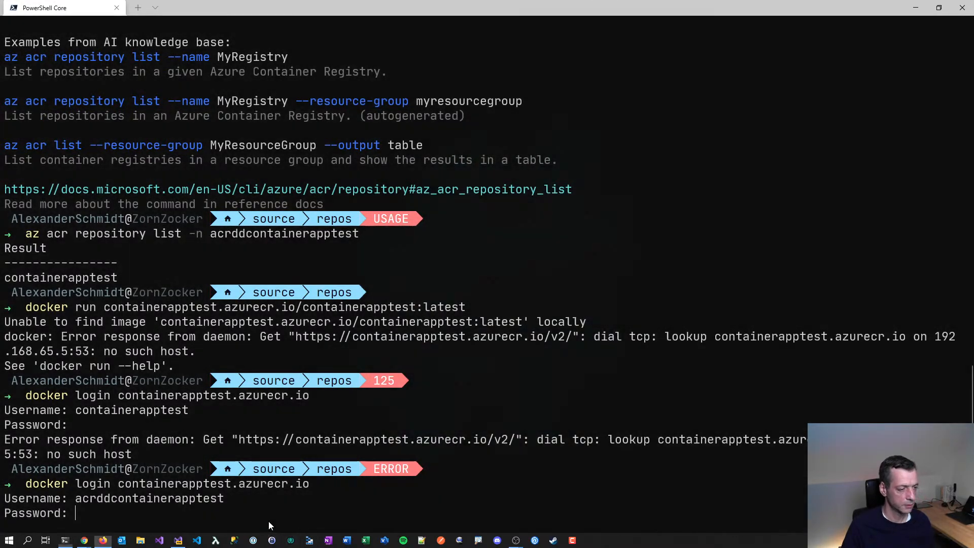
click(348, 492)
key(ctrl+v)
key(Return)
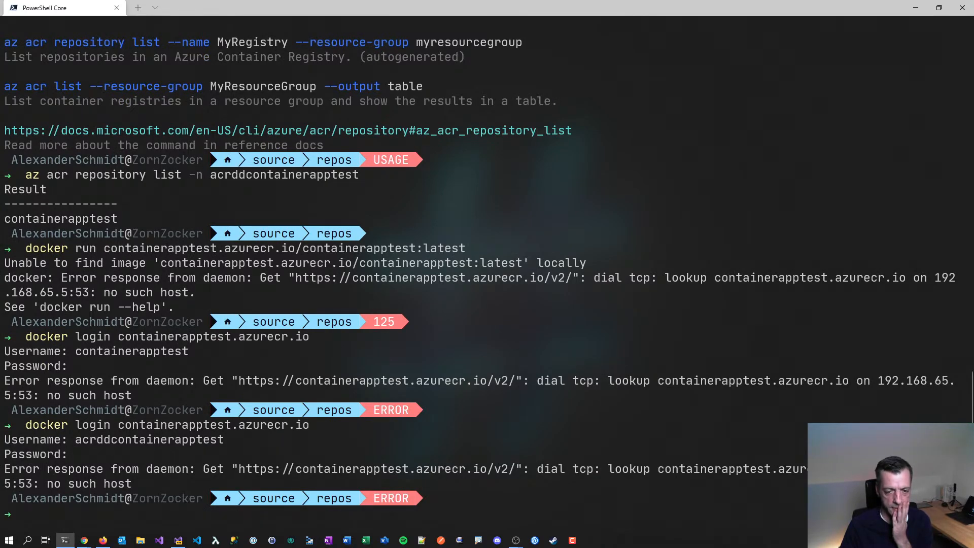
- Compare the host and address in the docker login errors with the image path in the earlier docker run output
drag(807, 469, 27, 488)
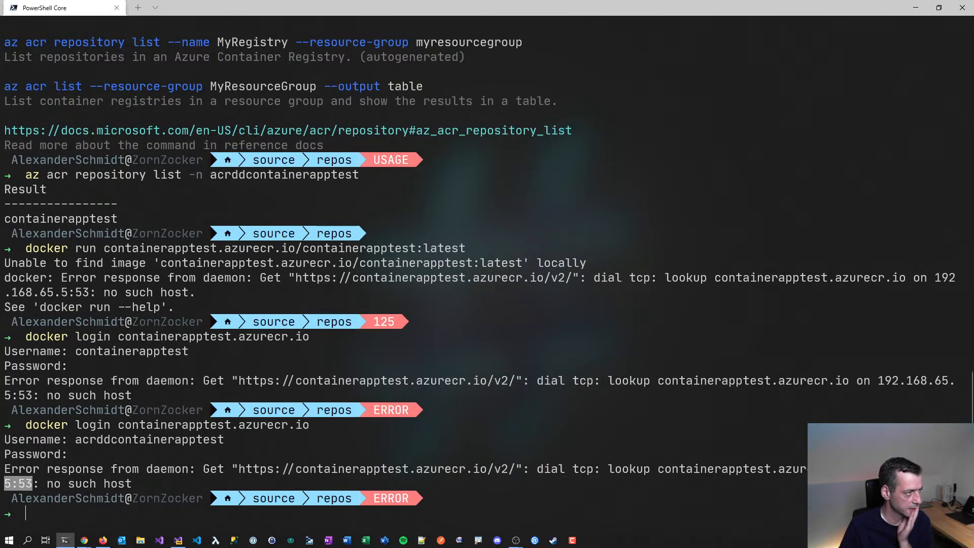
key(alt+Tab)
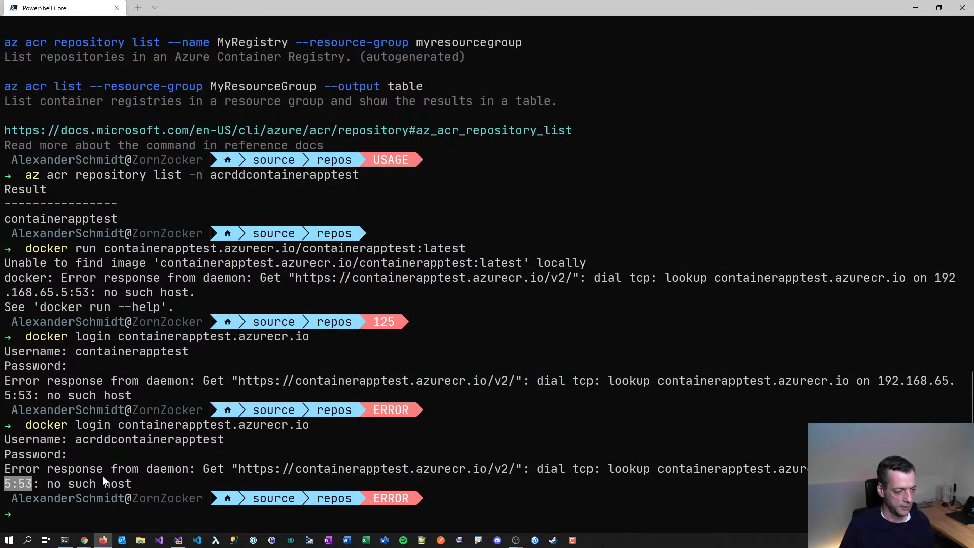
drag(297, 385, 483, 385)
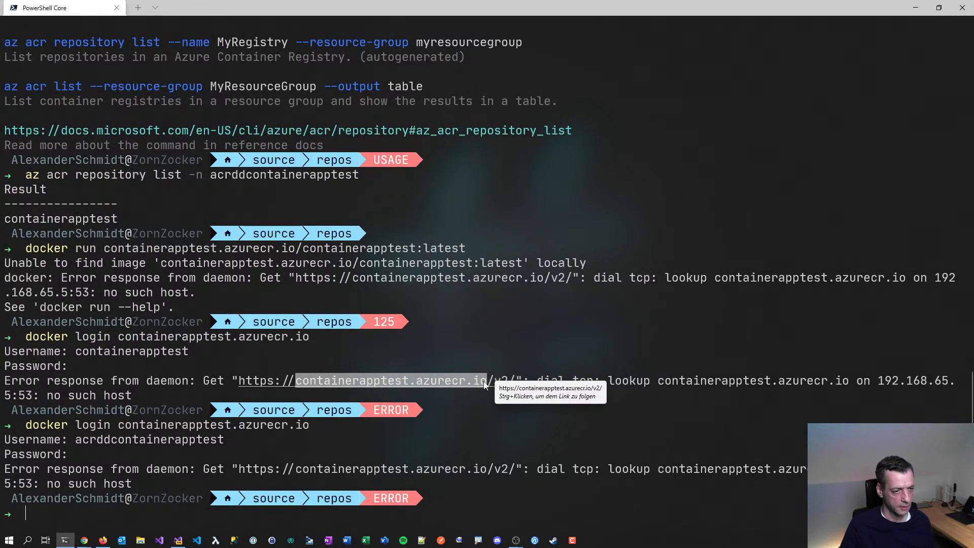
drag(158, 263, 465, 263)
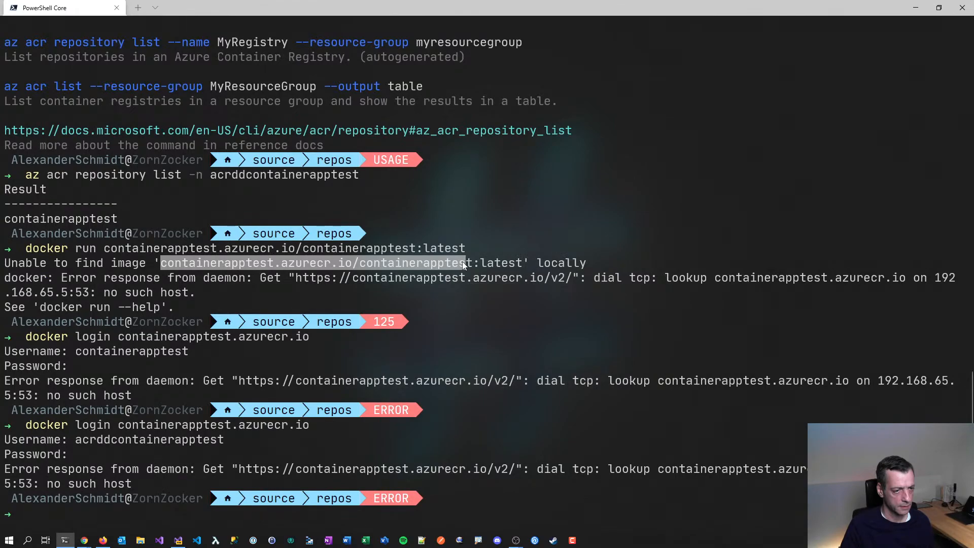
key(alt+Tab)
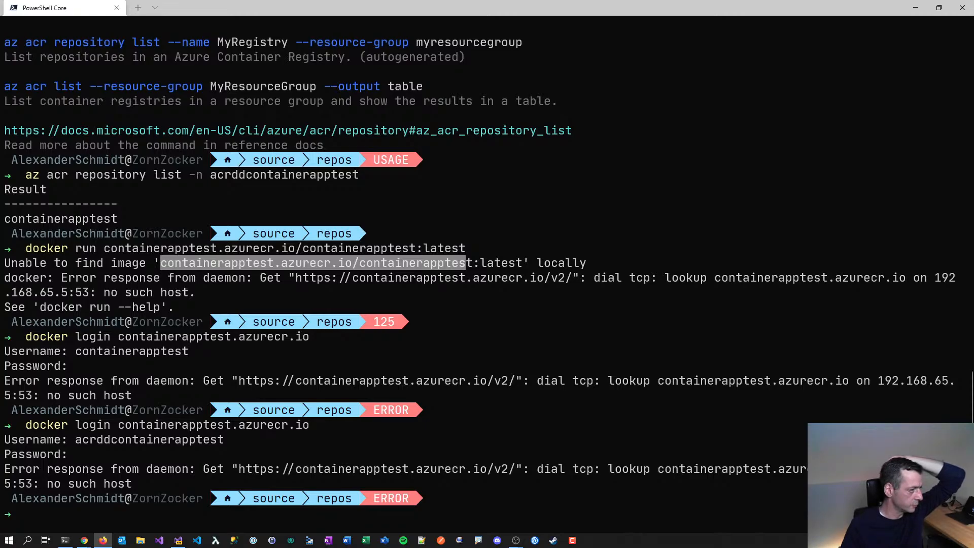
- Bring the Azure portal window back into view and examine the acrddcontainerapptest registry overview and its metrics
drag(973, 126, 551, 58)
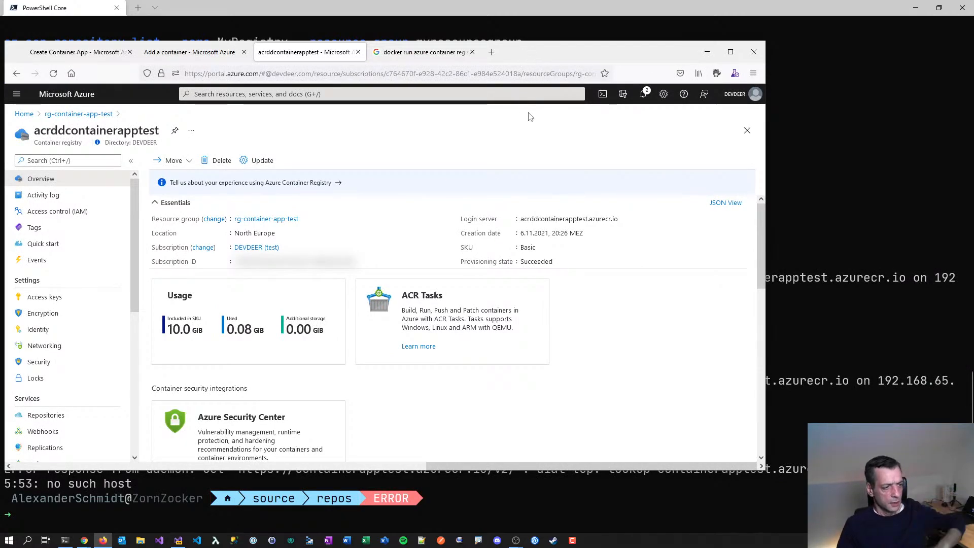
scroll(629, 376, down, 4)
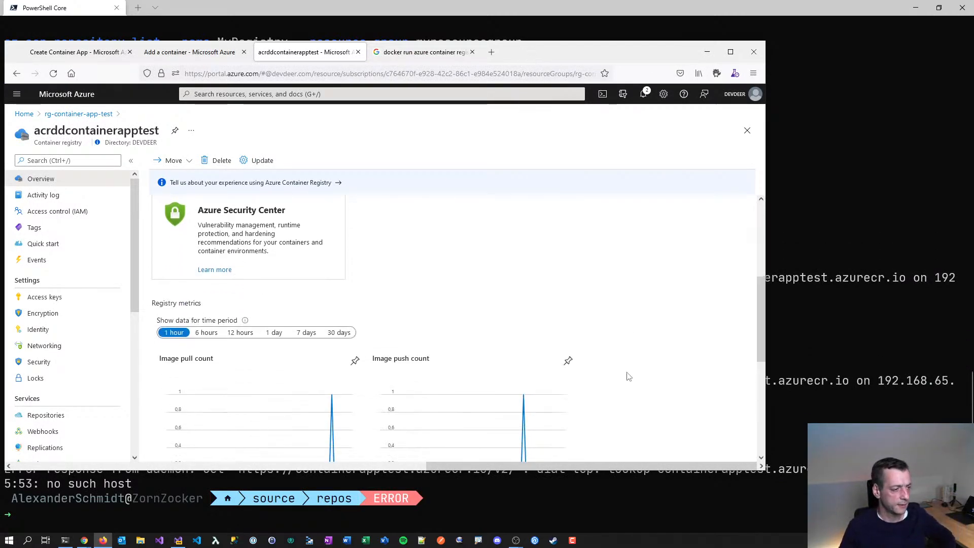
scroll(622, 376, down, 4)
scroll(623, 375, up, 5)
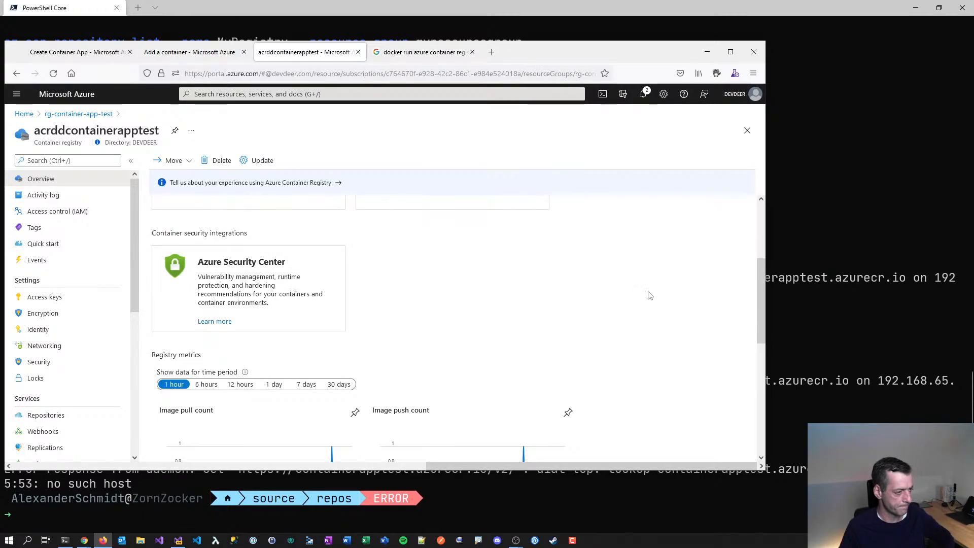
drag(629, 51, 706, 48)
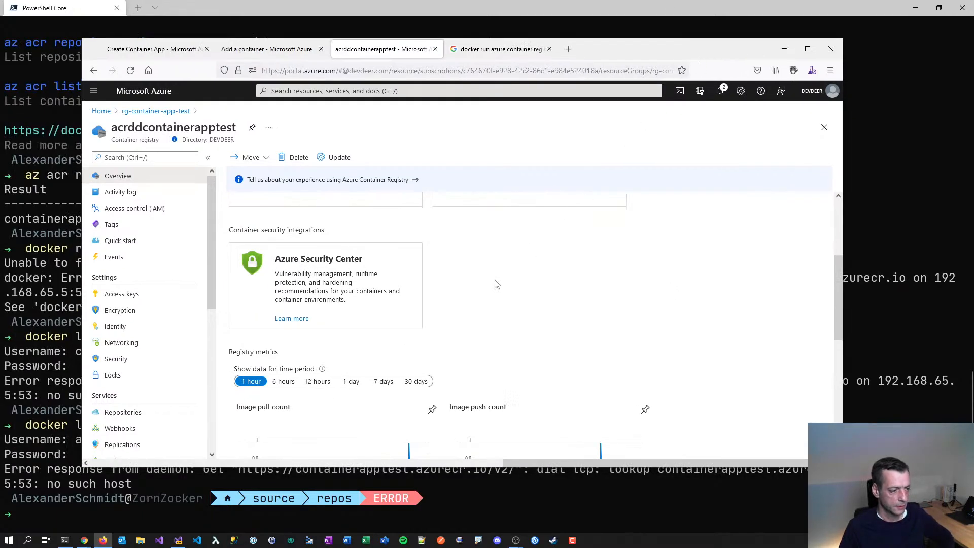
- Discard the open Add a container form in capp-demo's new revision
click(269, 49)
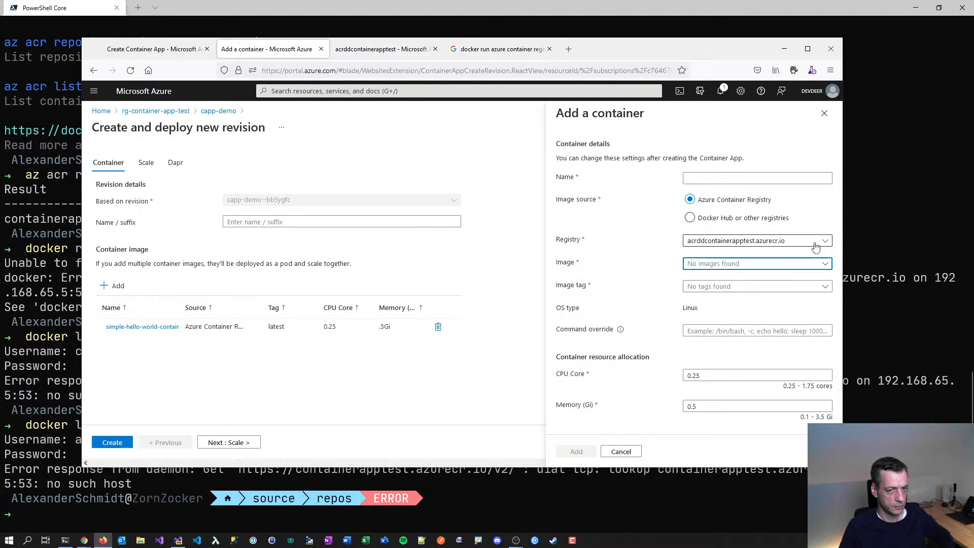
click(824, 113)
click(506, 288)
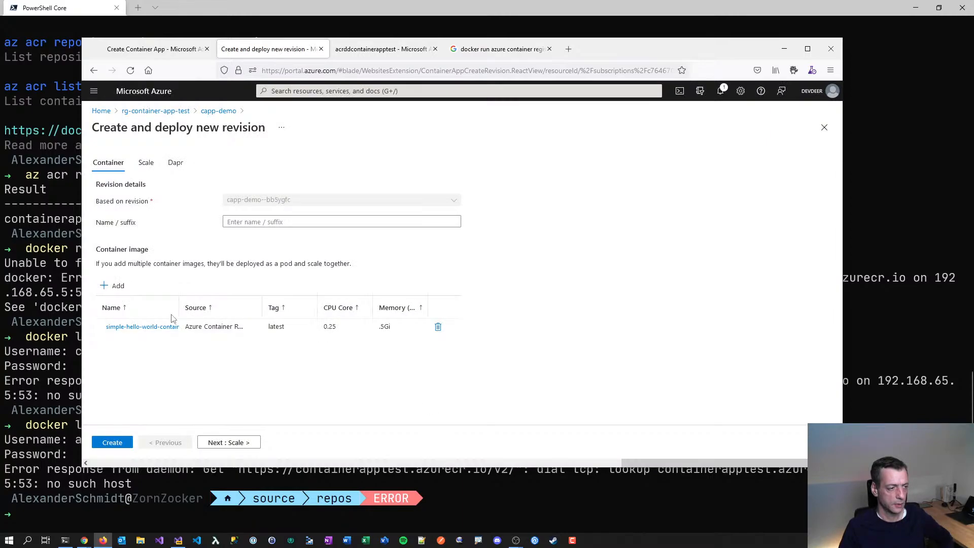
- Test selecting the containerapptest image from acrddcontainerapptest.azurecr.io in a new container form, then discard it and return to the rg-container-app-test resource group
click(114, 286)
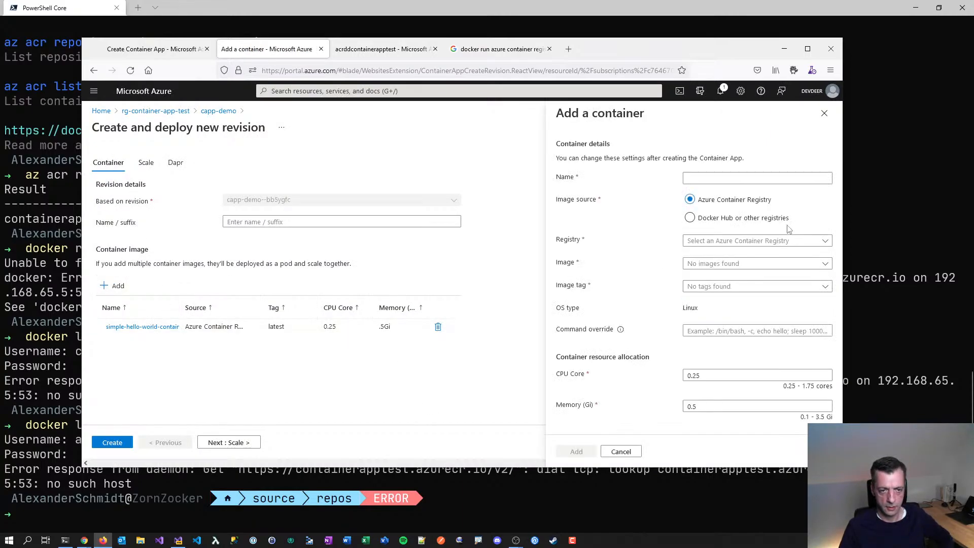
click(775, 240)
click(730, 257)
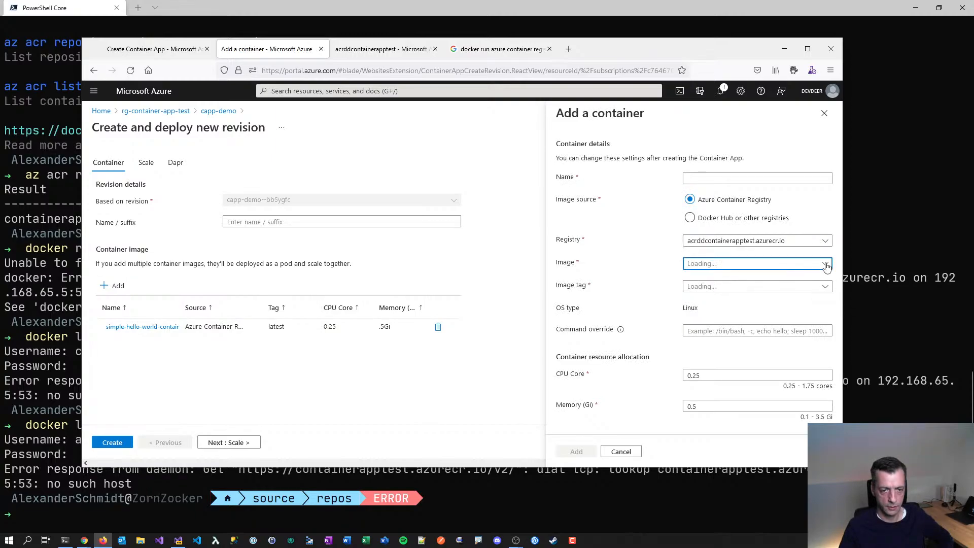
click(817, 263)
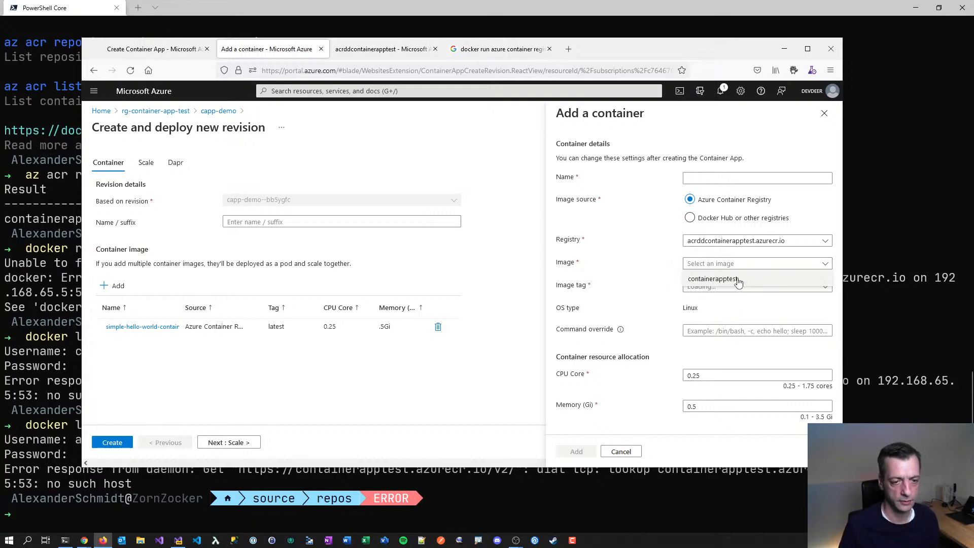
click(740, 281)
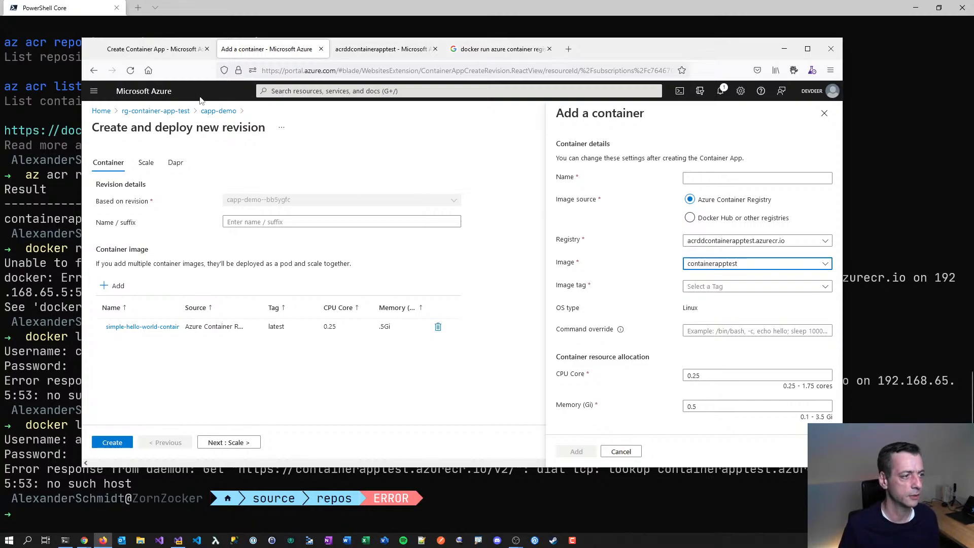
click(824, 112)
click(507, 292)
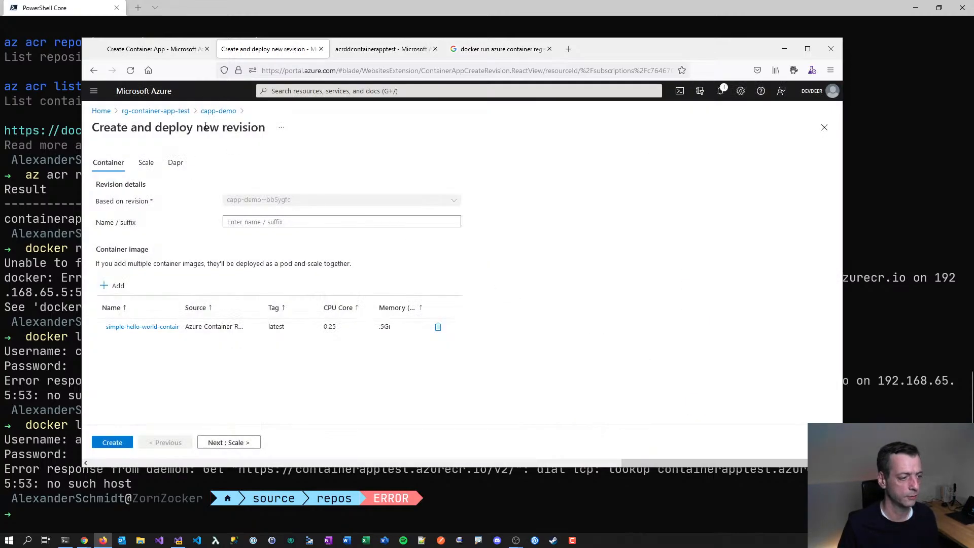
click(188, 111)
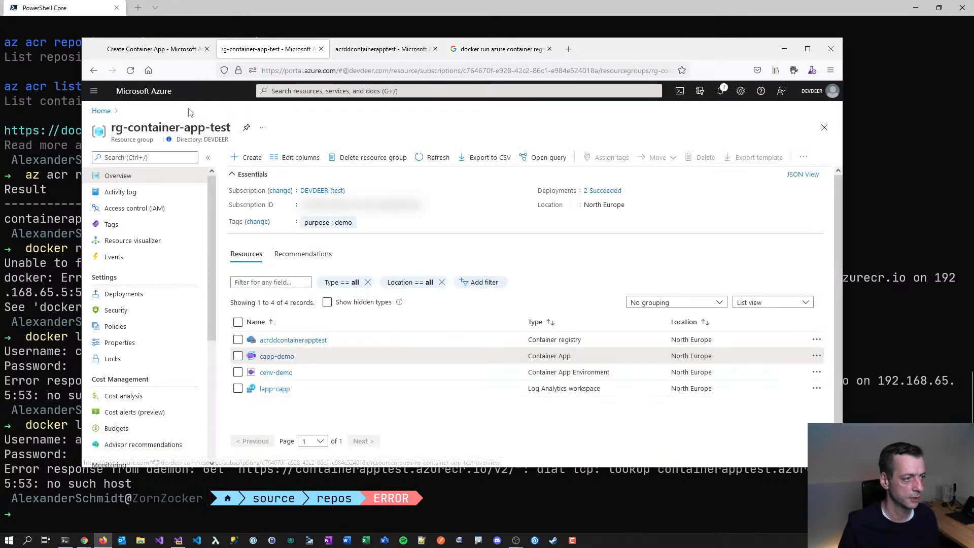
- In the Create Container App form, reselect Azure Container Registry as image source and choose image containerapptest with tag latest
click(181, 49)
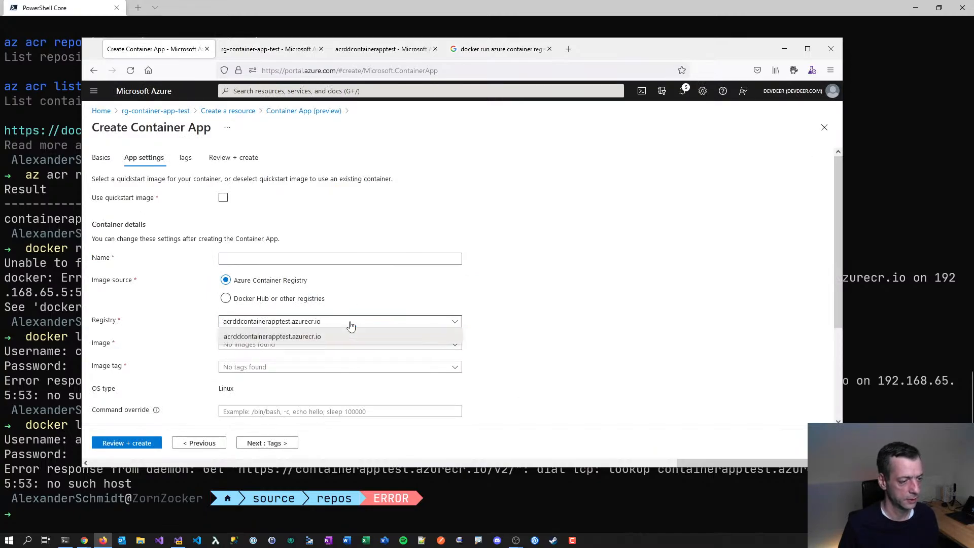
click(242, 300)
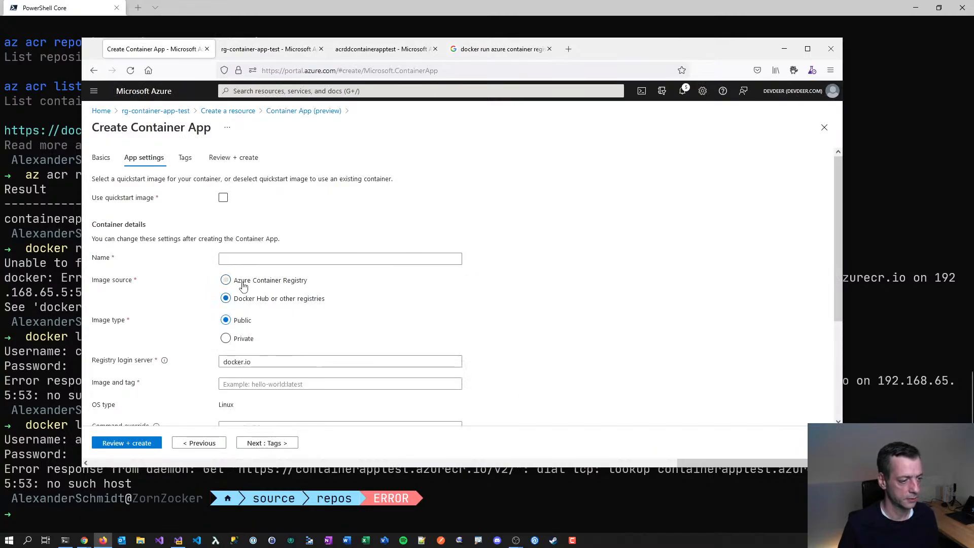
click(244, 282)
click(452, 347)
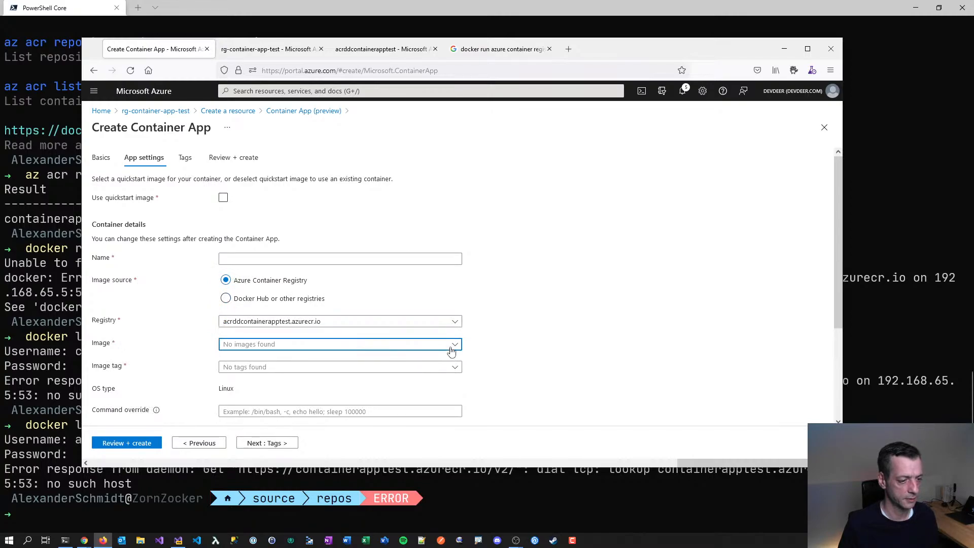
click(399, 358)
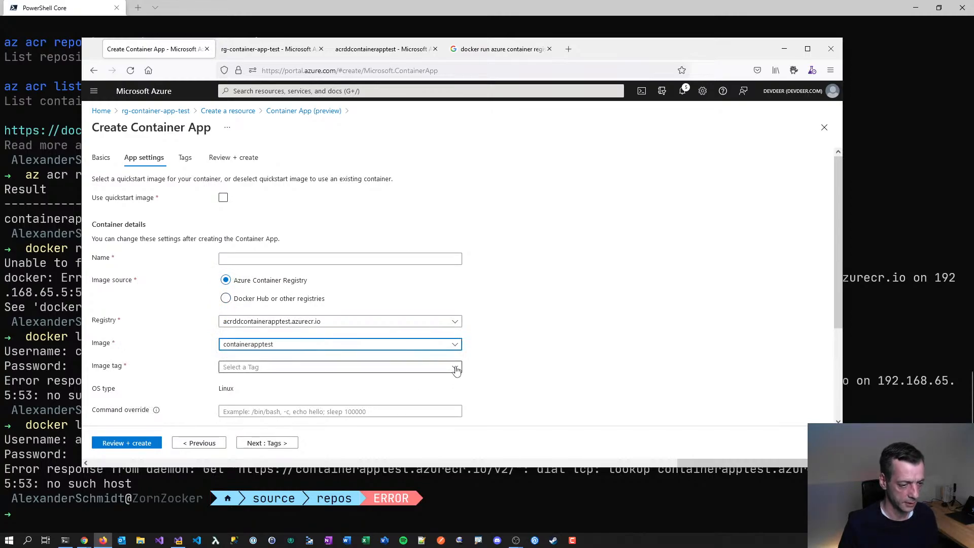
click(325, 366)
click(312, 382)
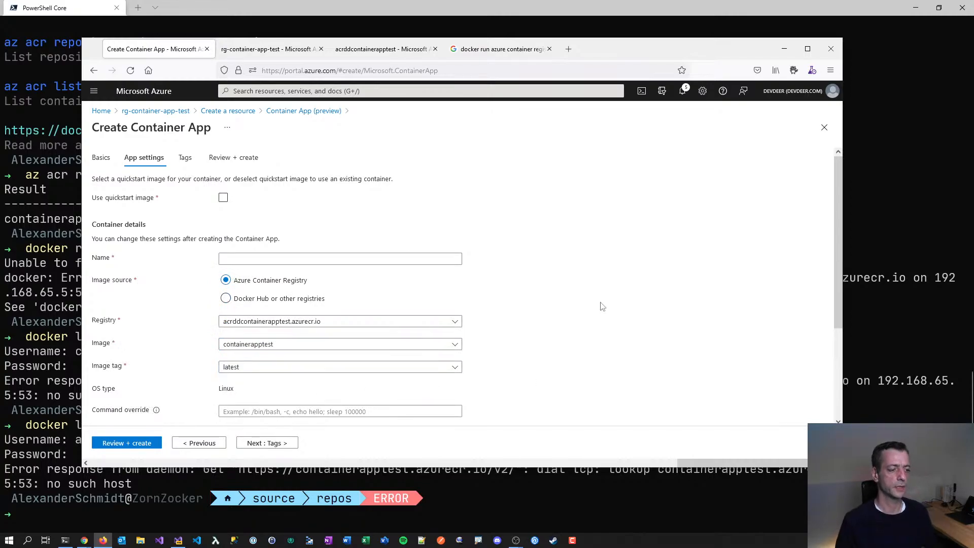
- Minimize the terminal and enable the Container App's ingress with External visibility and target port 80
scroll(600, 291, down, 3)
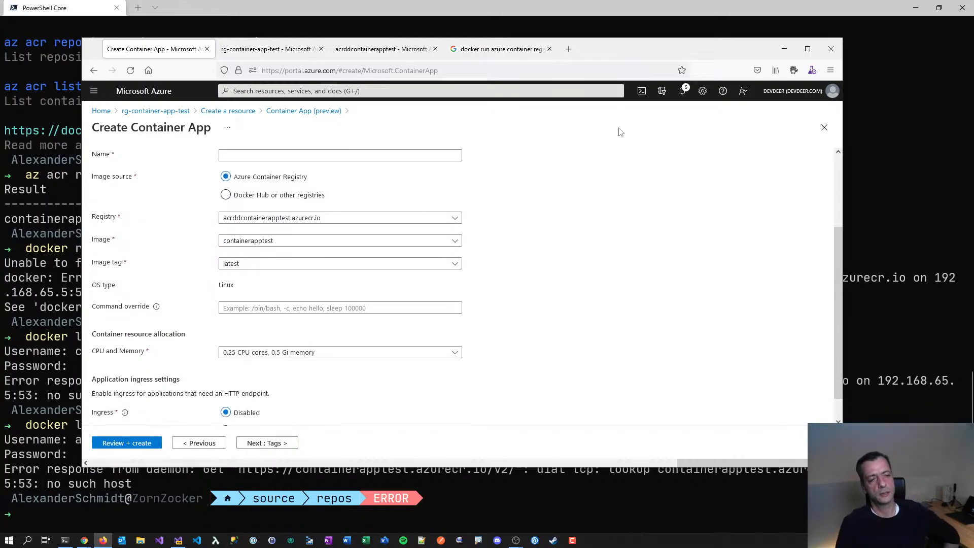
click(686, 10)
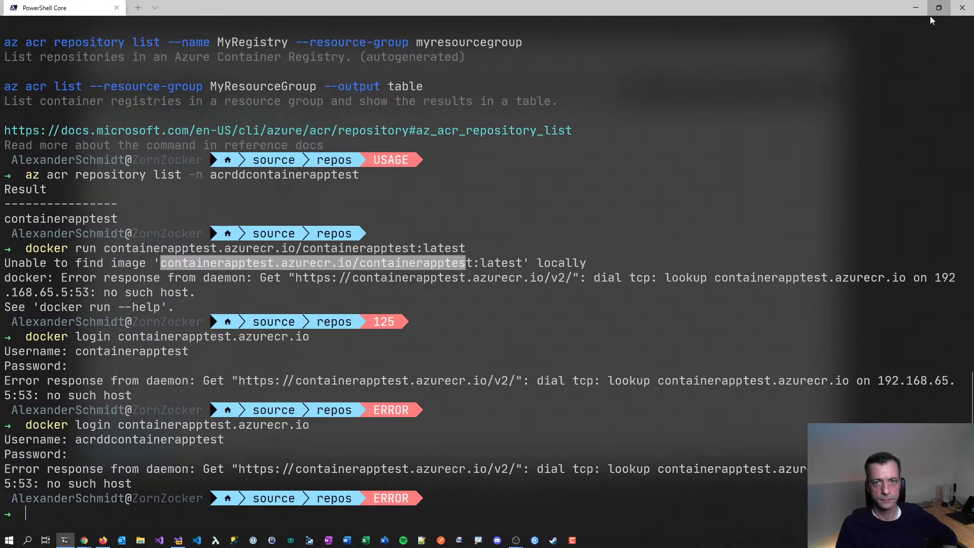
click(915, 8)
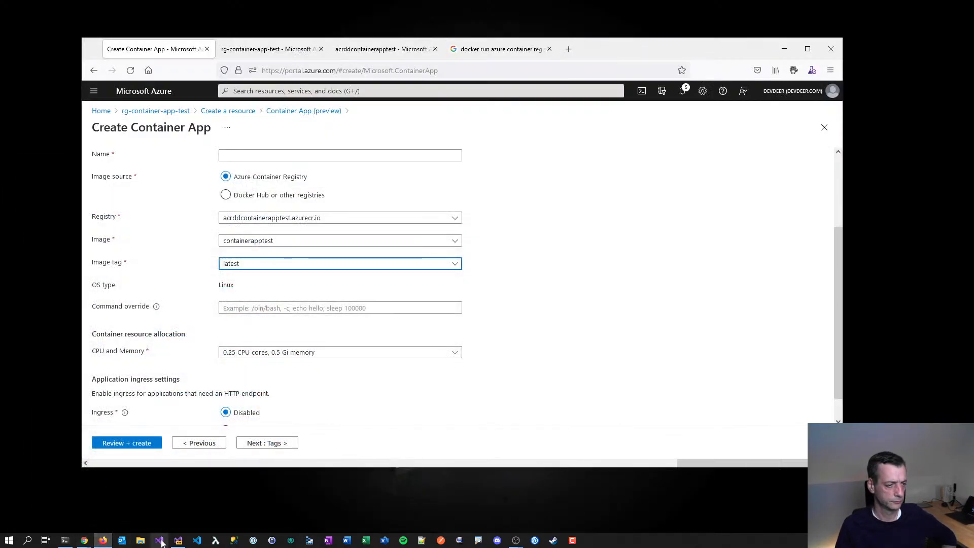
scroll(305, 390, down, 1)
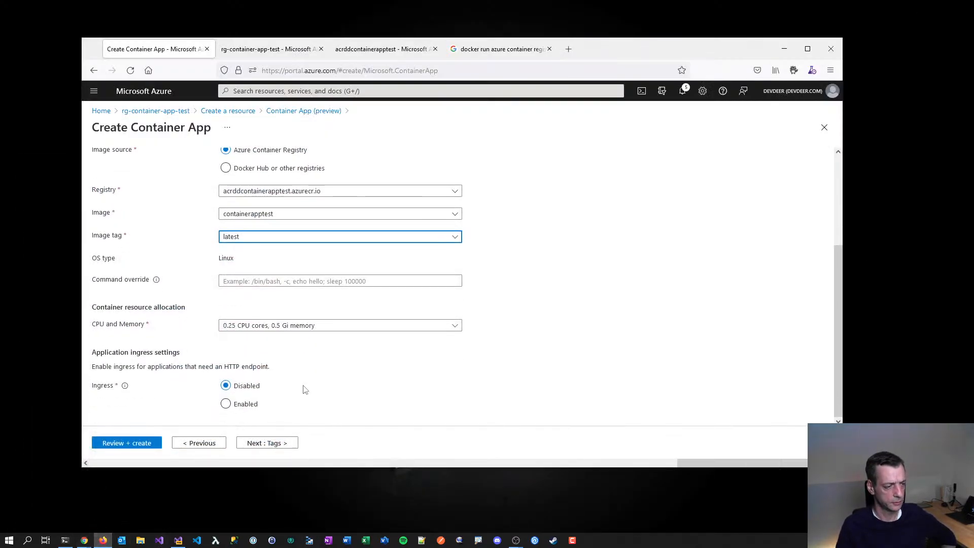
click(227, 404)
scroll(400, 362, down, 2)
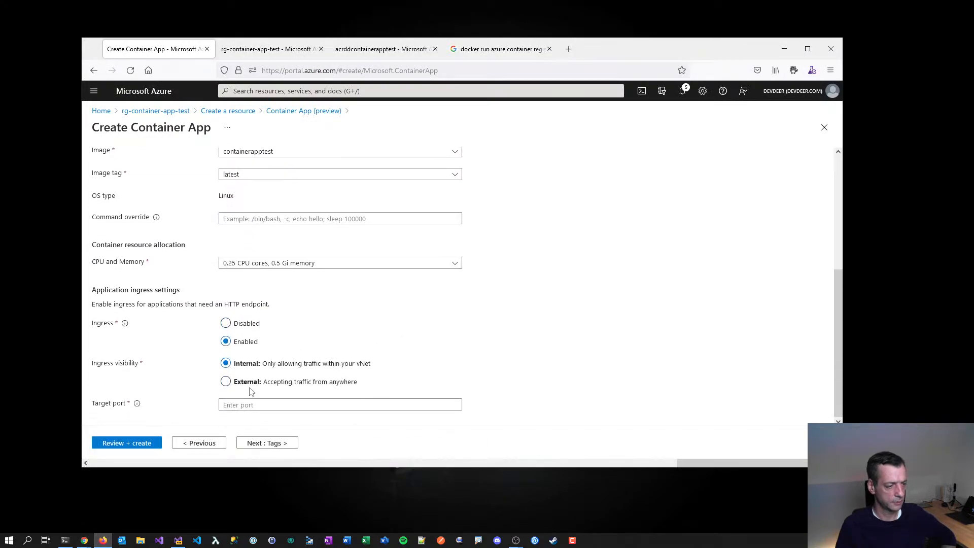
click(274, 389)
click(356, 405)
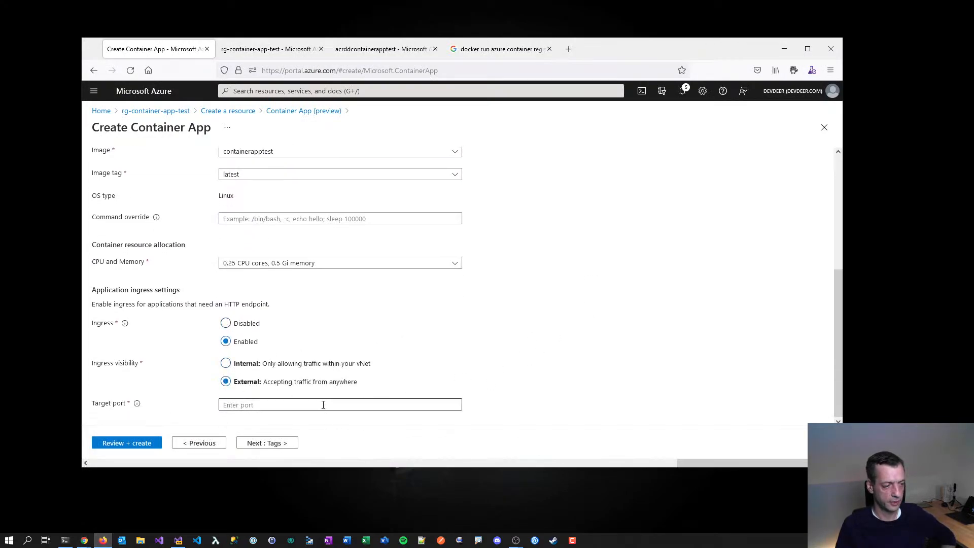
text(80)
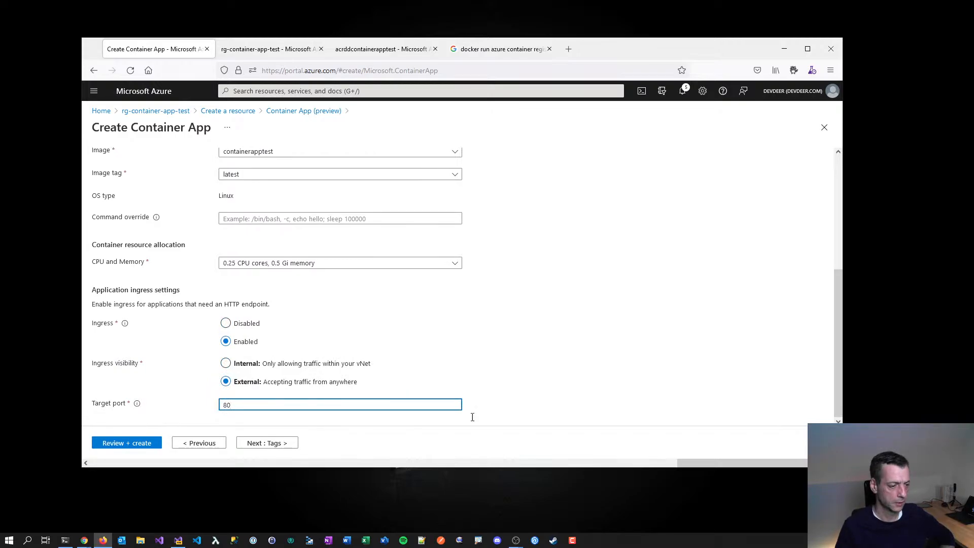
- Set the missing container name to capp-myfirst, validate the settings and create the Container App
click(266, 448)
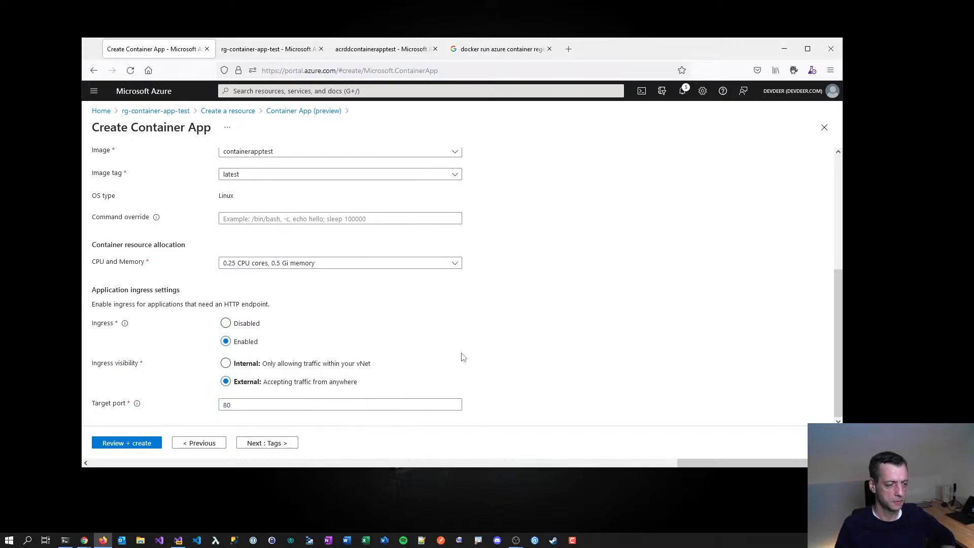
click(278, 446)
click(142, 444)
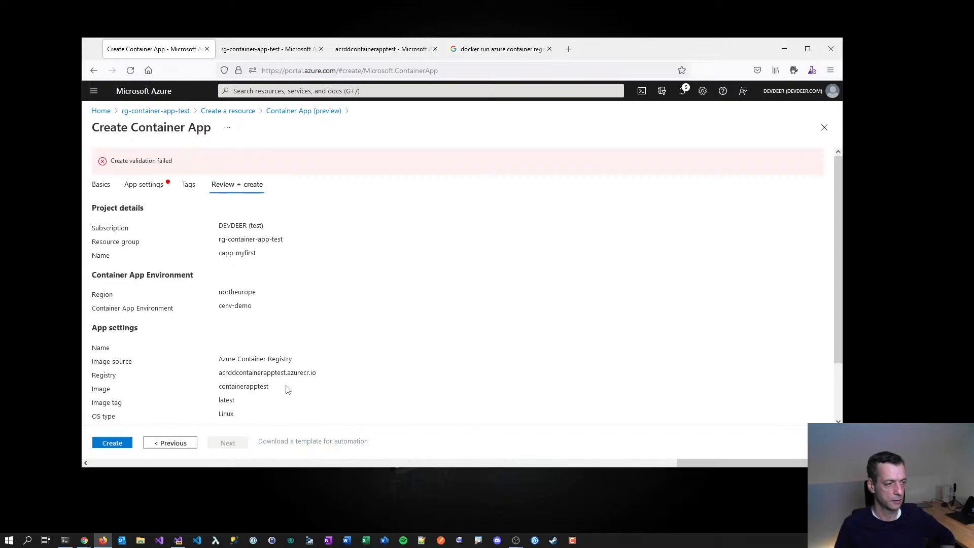
click(135, 184)
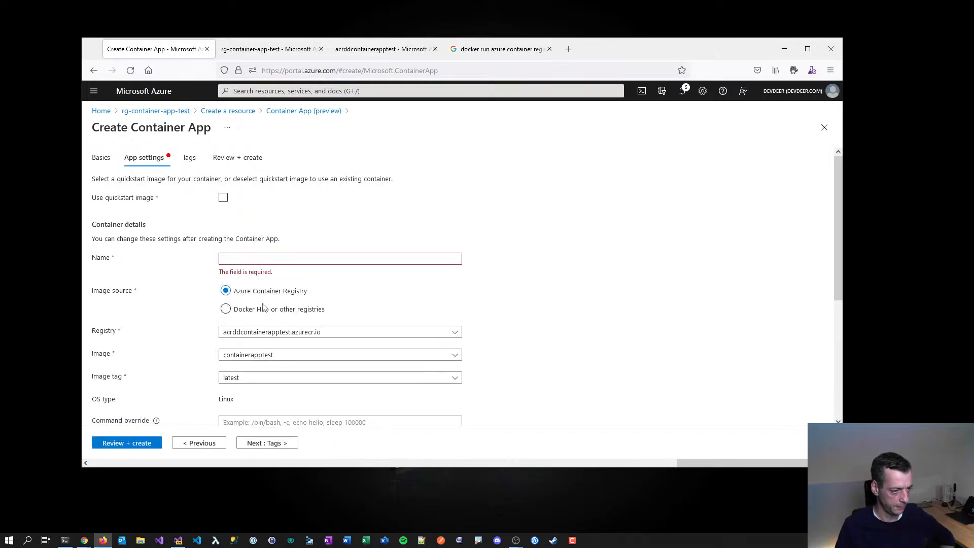
click(238, 258)
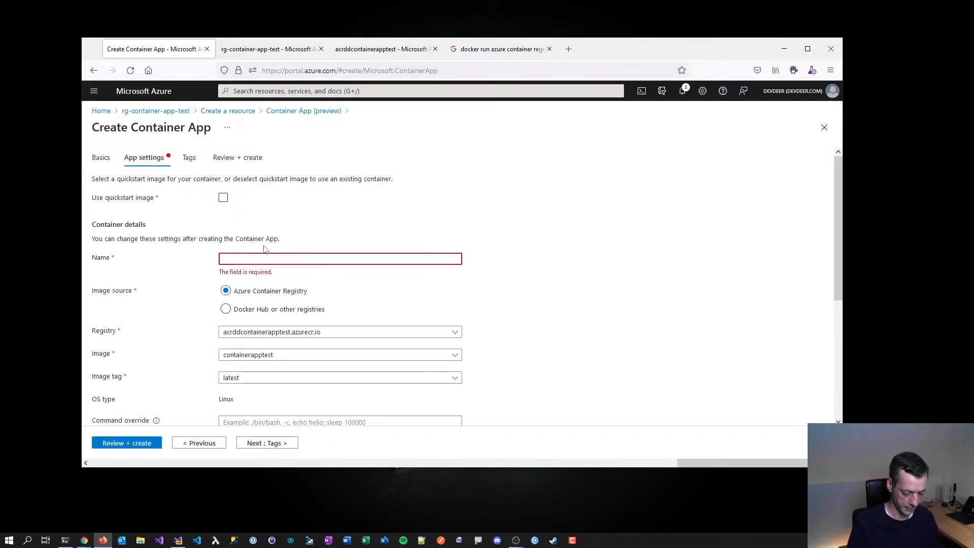
text(capp-myfirst)
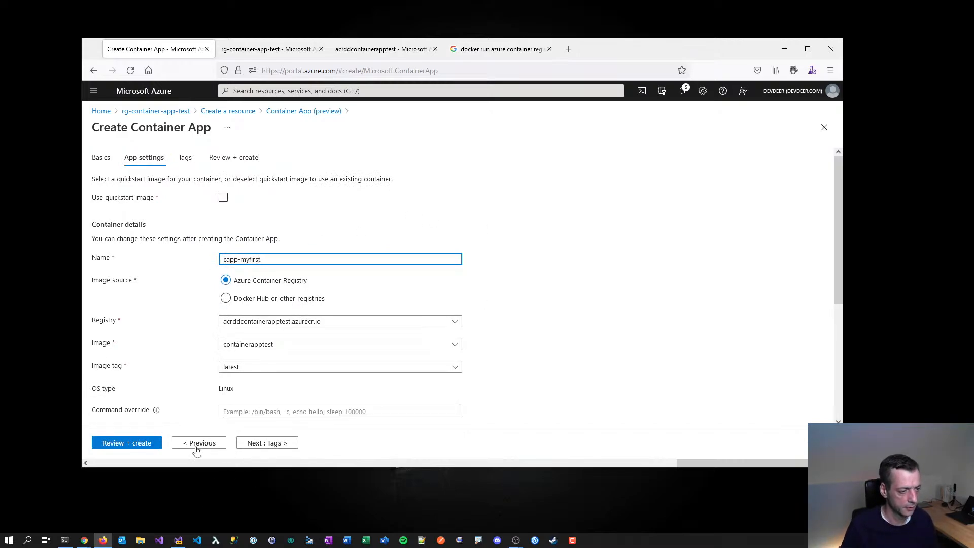
click(148, 443)
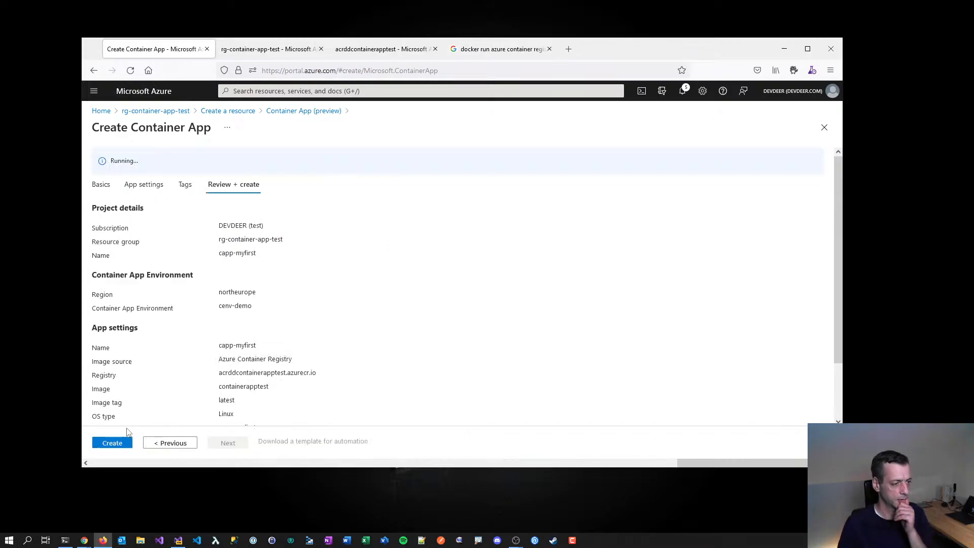
drag(627, 49, 647, 52)
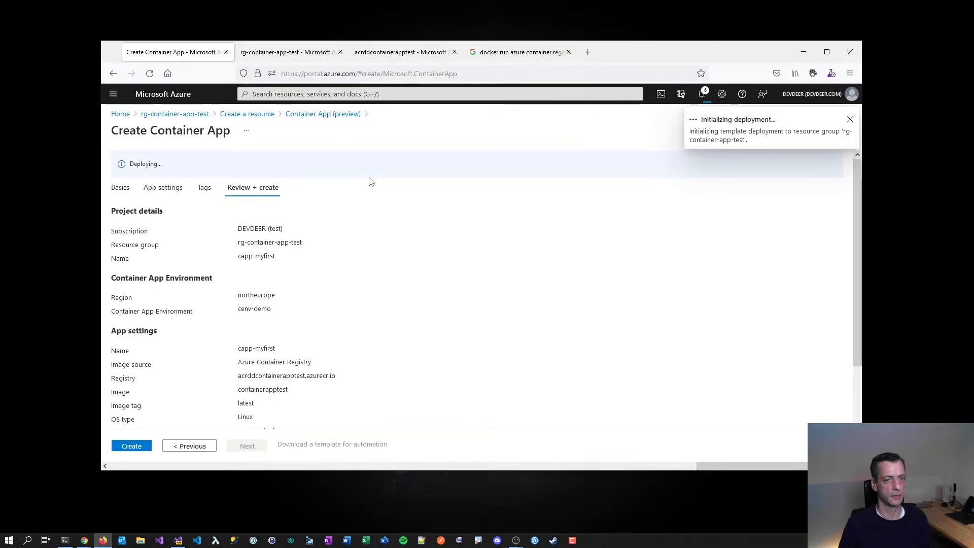
- Close the spare Google search and registry tabs, and view the access keys of acrddcontainerapptest from the rg-container-app-test resource group
click(569, 52)
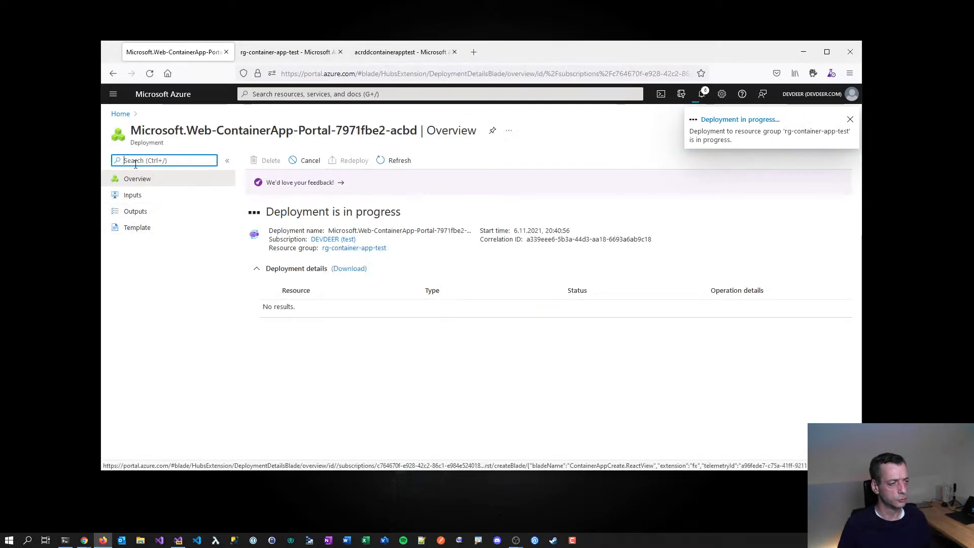
click(455, 51)
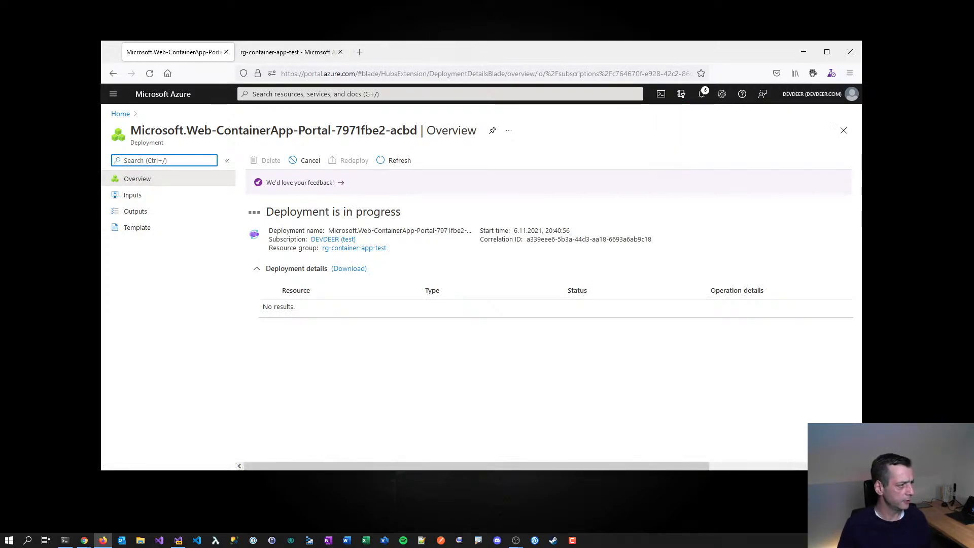
click(293, 59)
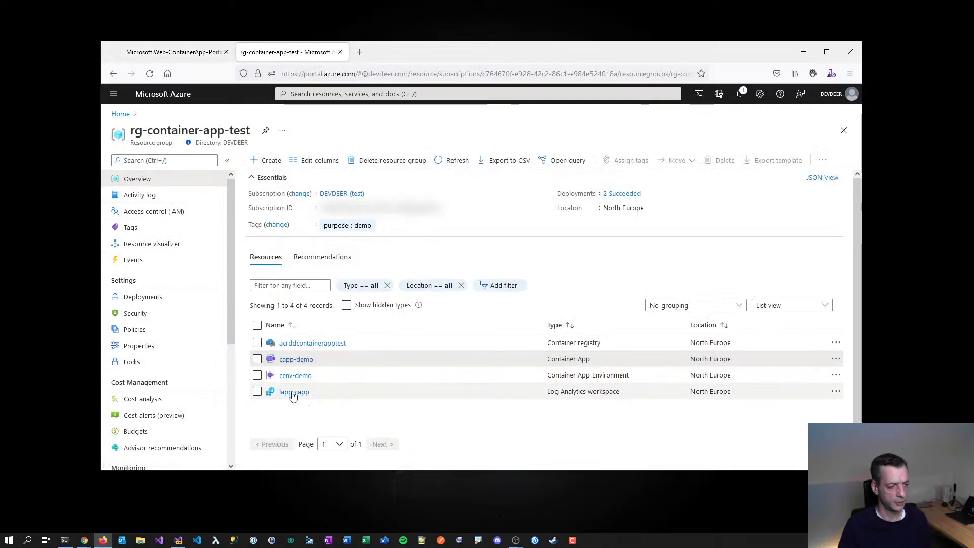
click(313, 343)
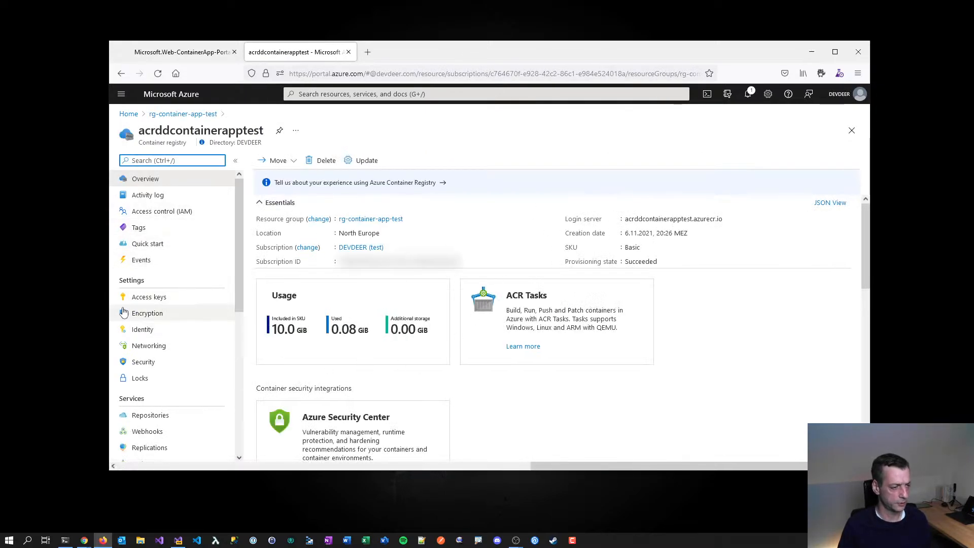
click(143, 299)
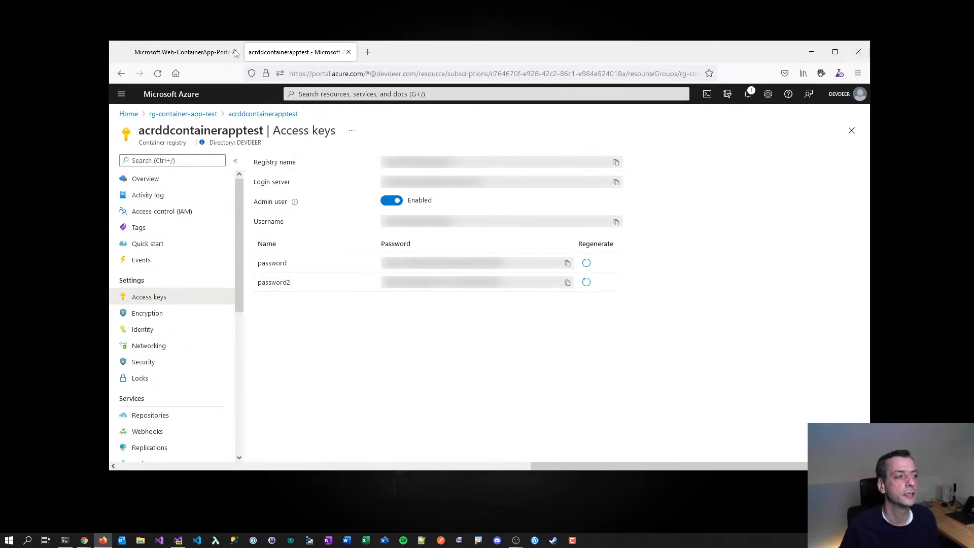
click(208, 50)
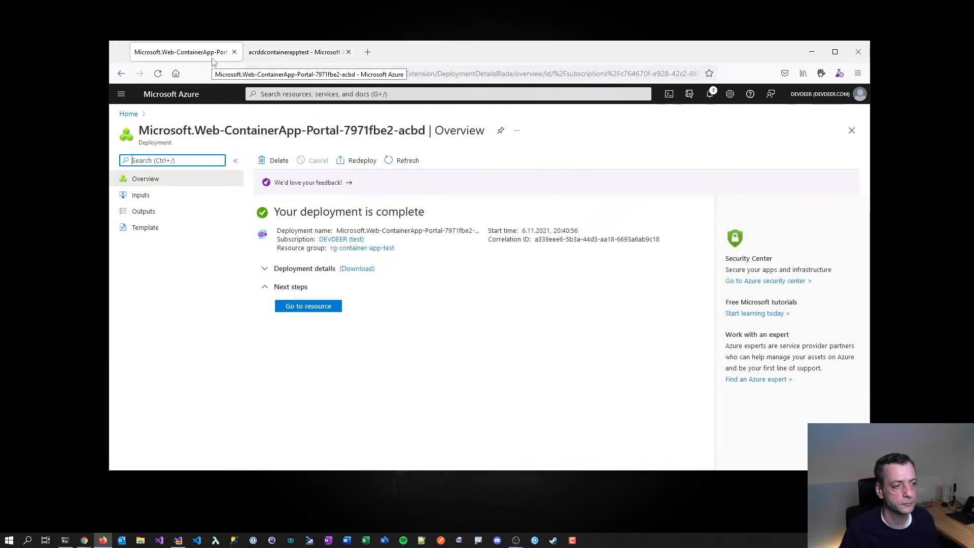
click(293, 51)
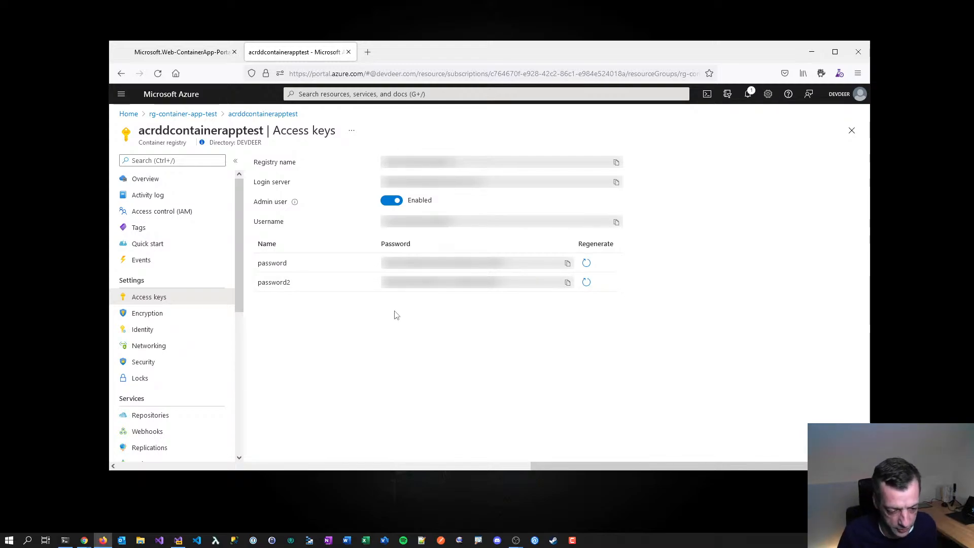
- Go to the deployed capp-myfirst resource, view its application URL in the browser and return to its overview
click(158, 47)
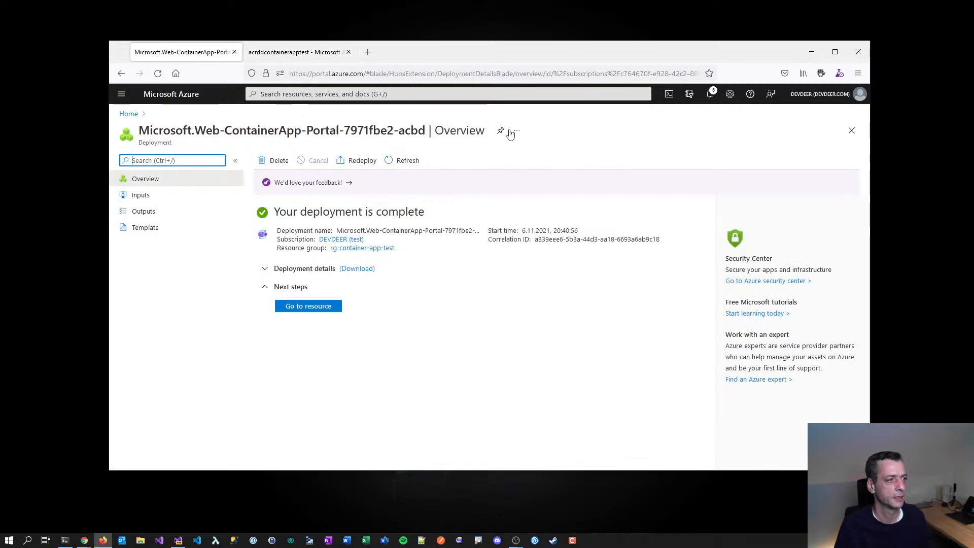
click(310, 305)
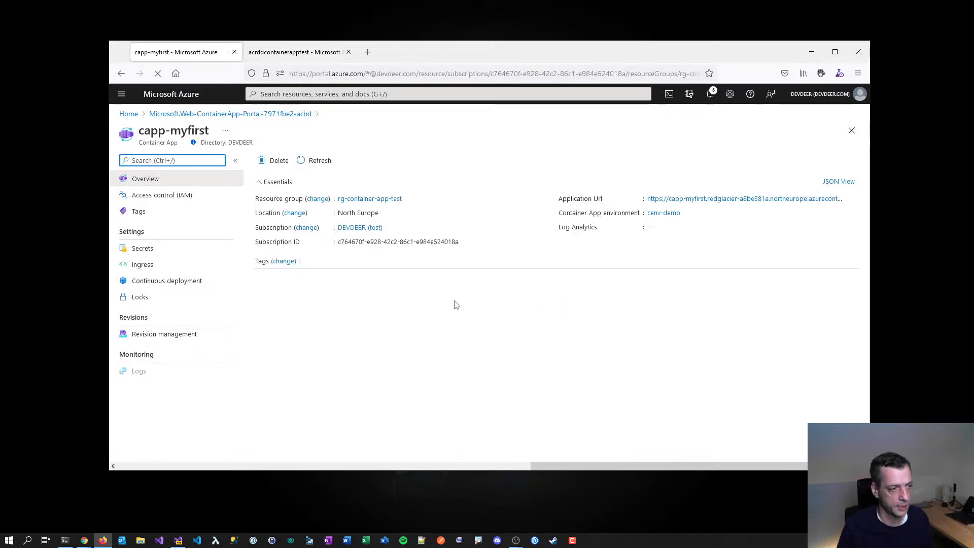
click(692, 204)
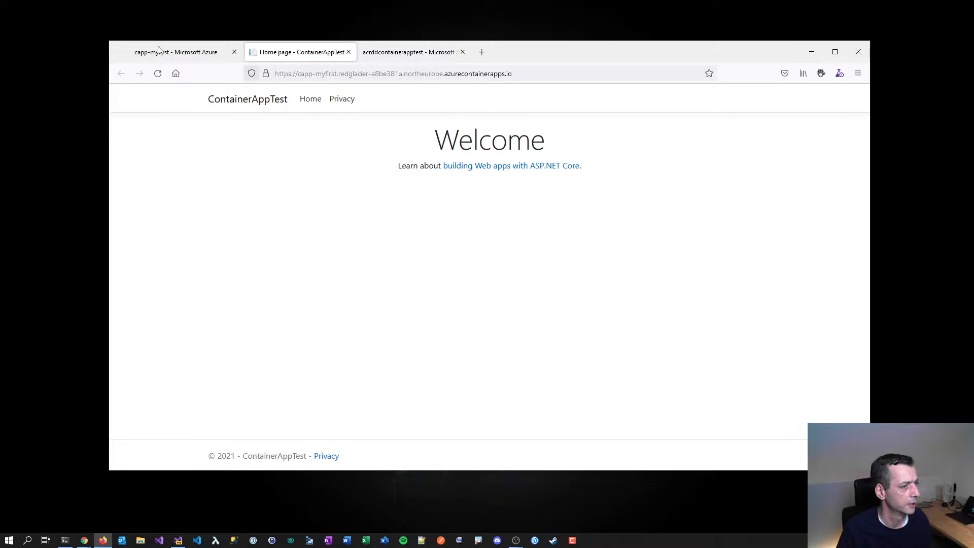
click(206, 54)
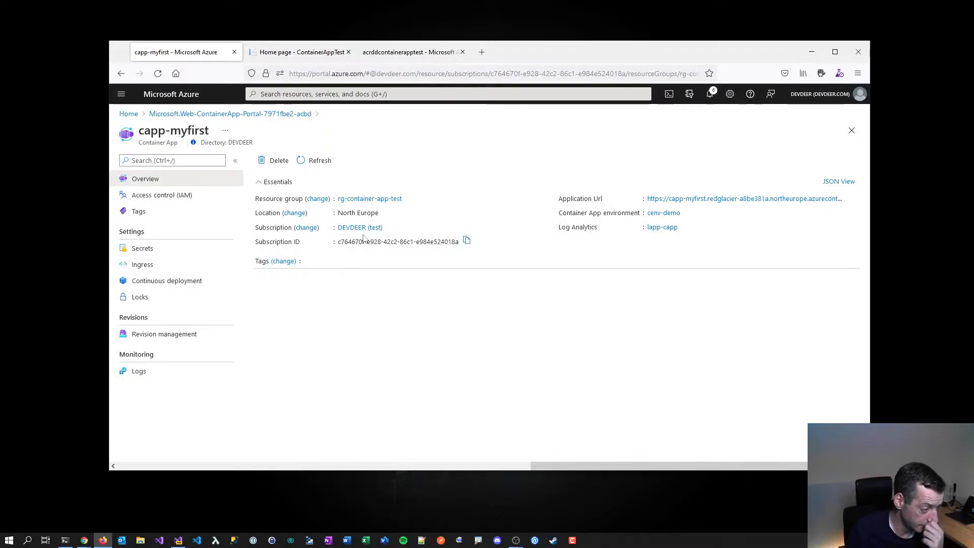
click(269, 54)
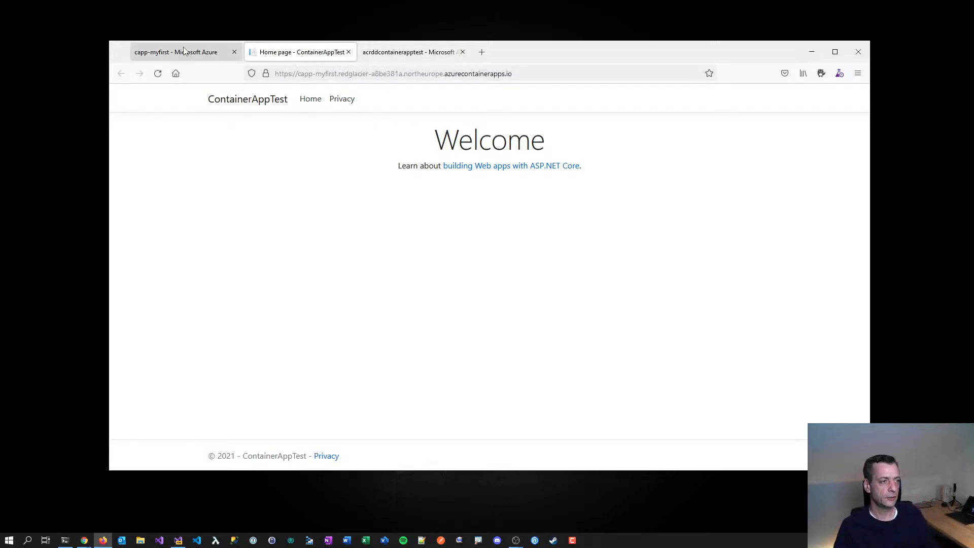
click(203, 53)
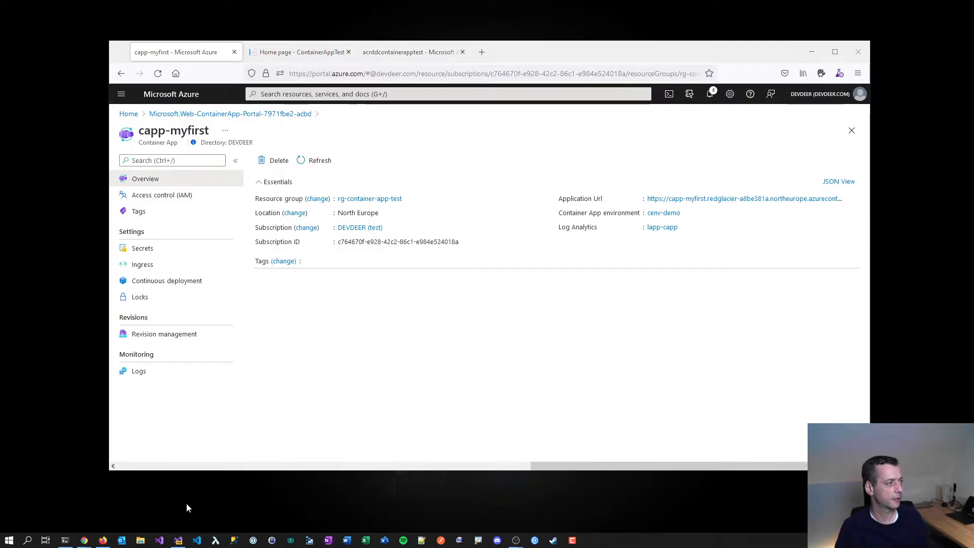
- Switch to Visual Studio, close the ContainerAppTest Publish page and run the project locally in Docker
click(178, 540)
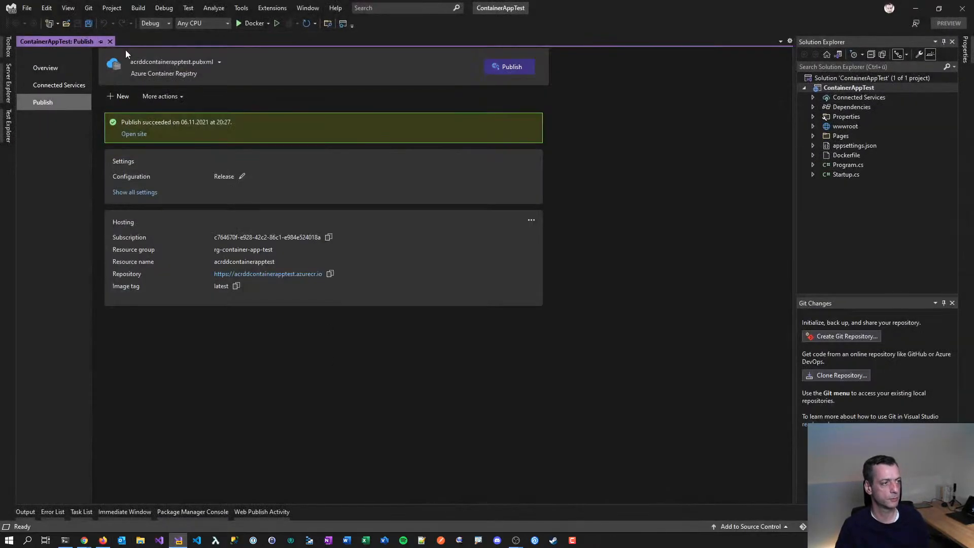
click(110, 42)
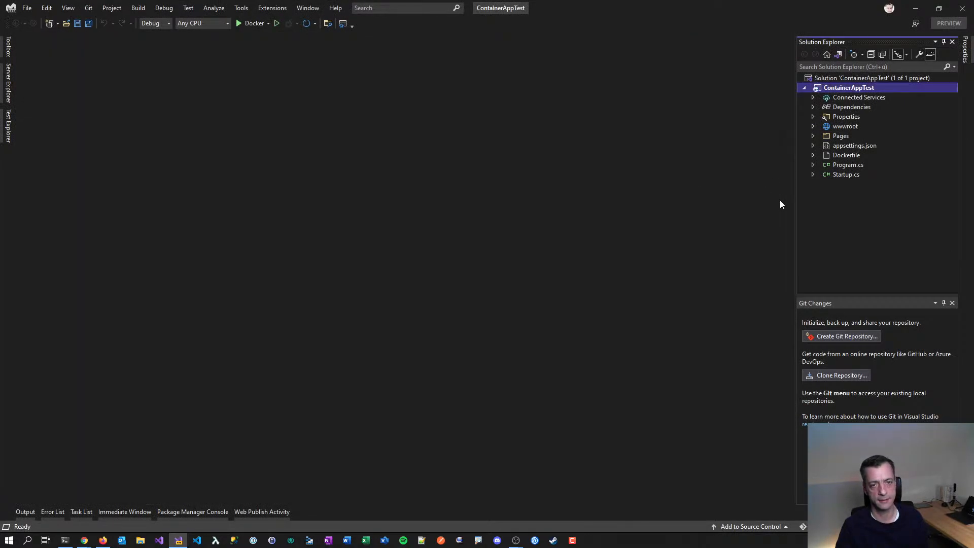
key(ctrl+shift+b)
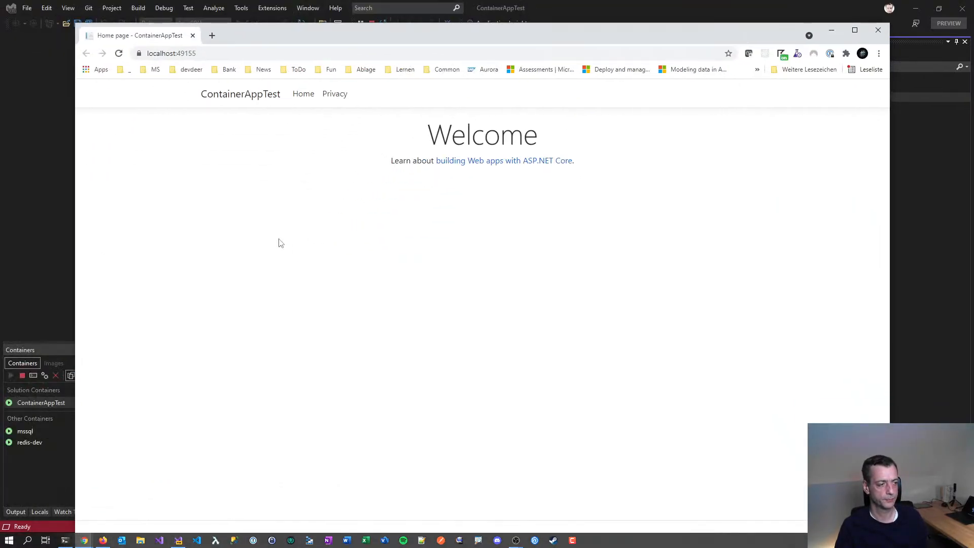
- Arrange the browser and Visual Studio side by side, and select Index.cshtml in the project's Pages folder
key(super+Right)
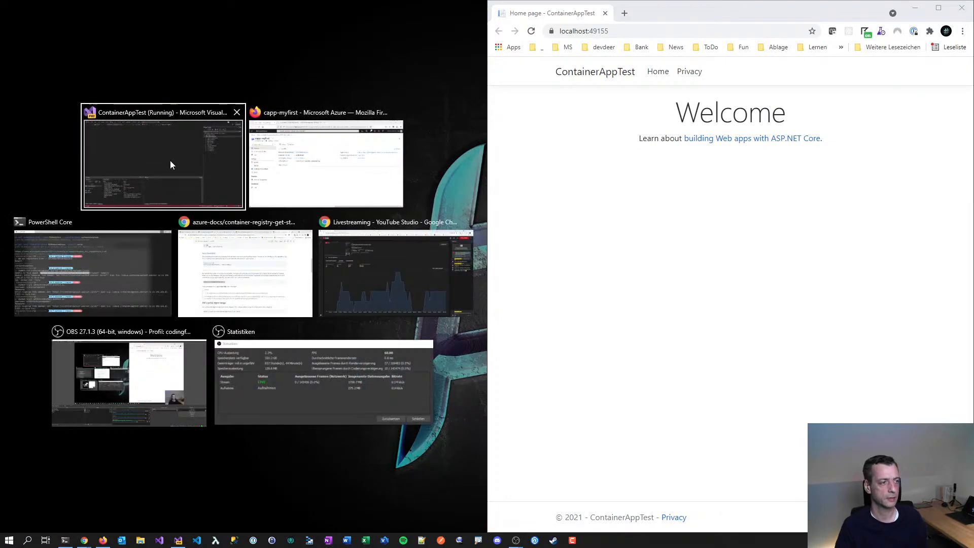
click(171, 164)
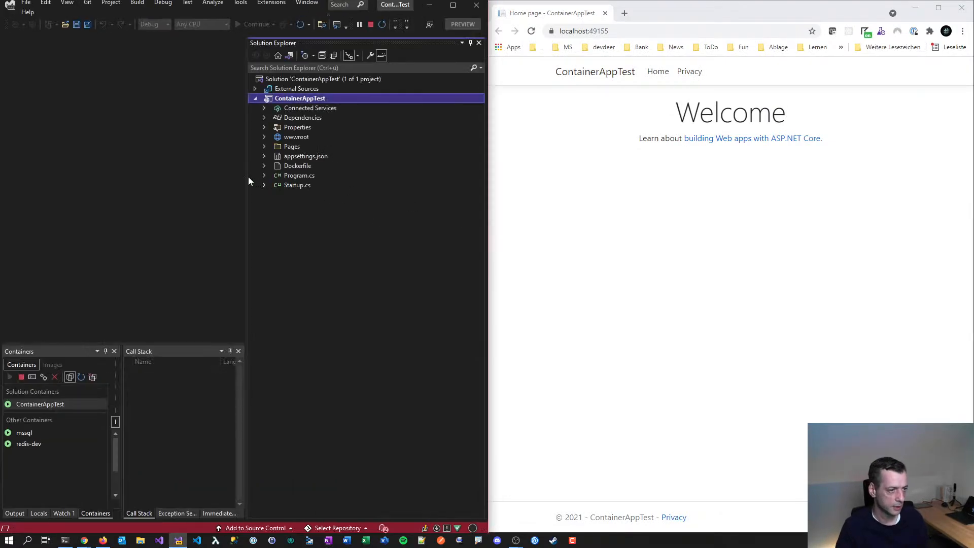
drag(248, 177, 342, 178)
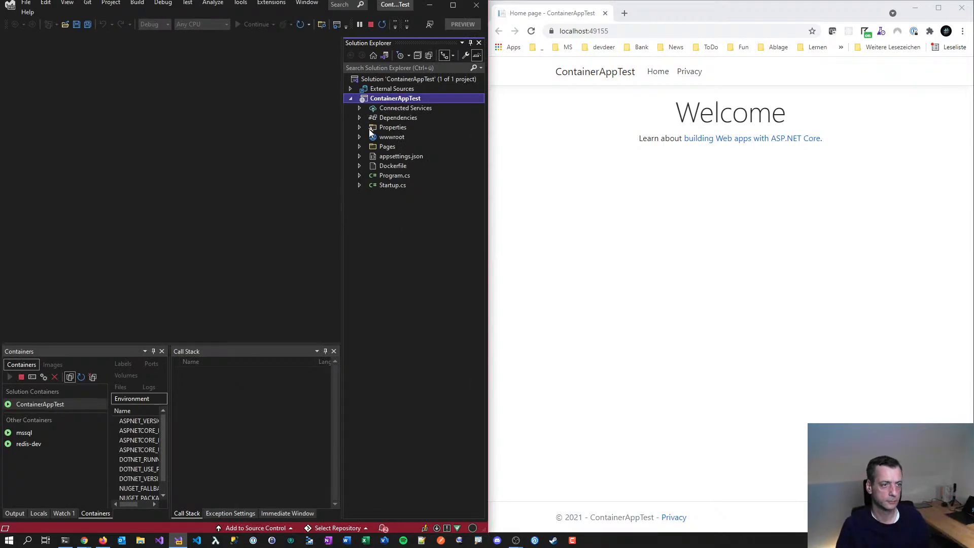
click(358, 146)
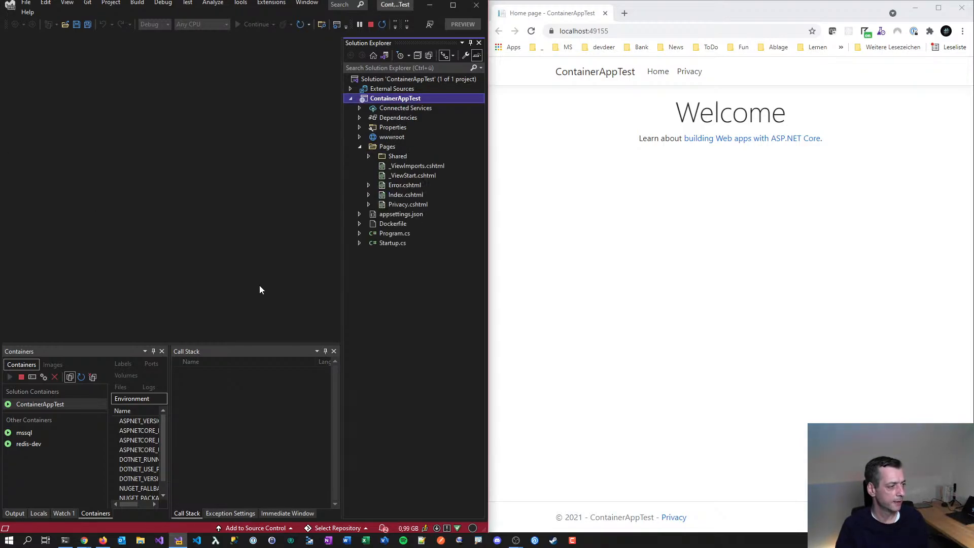
click(404, 196)
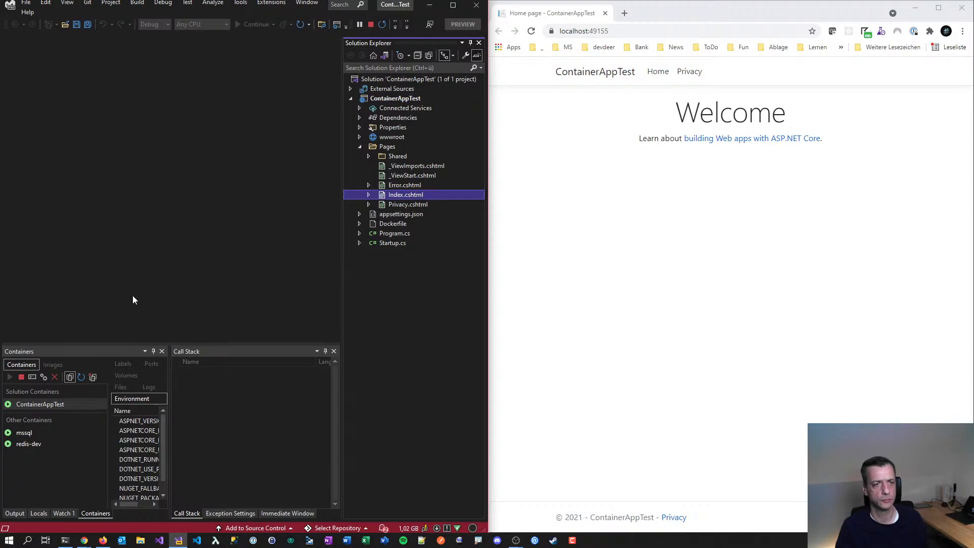
- Open Index.cshtml, change its h1 heading to "Welcome to Container App" and save the file
double_click(435, 196)
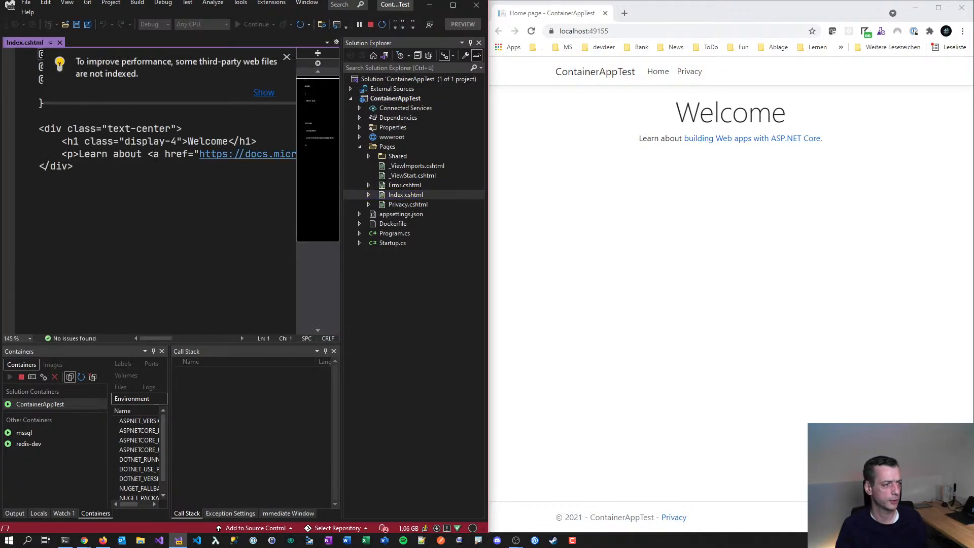
double_click(208, 141)
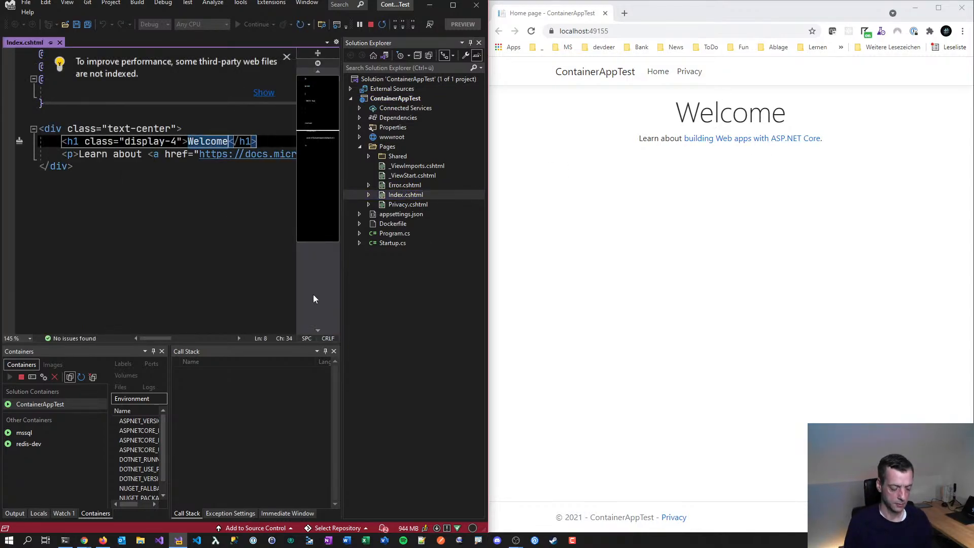
key(Right)
text(to Cont)
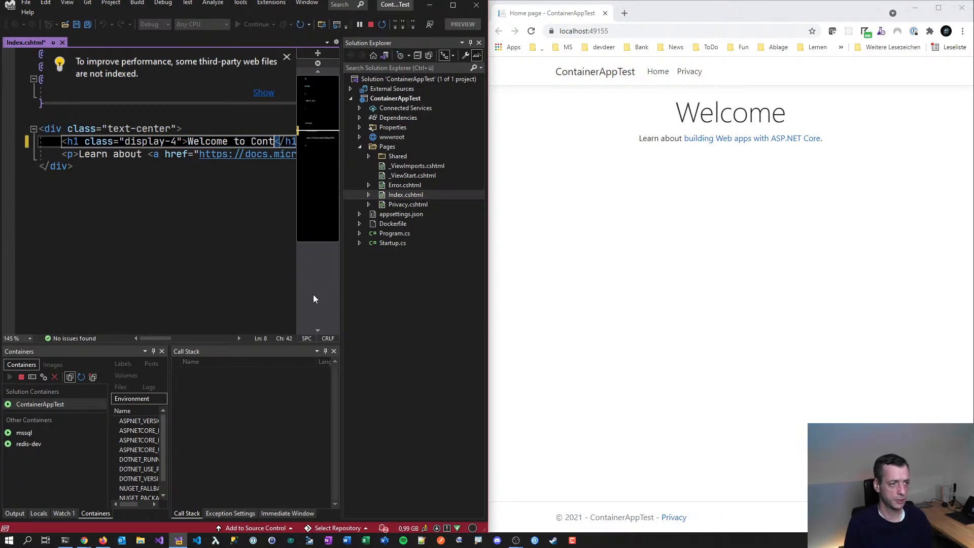
text(ainer App)
key(ctrl+s)
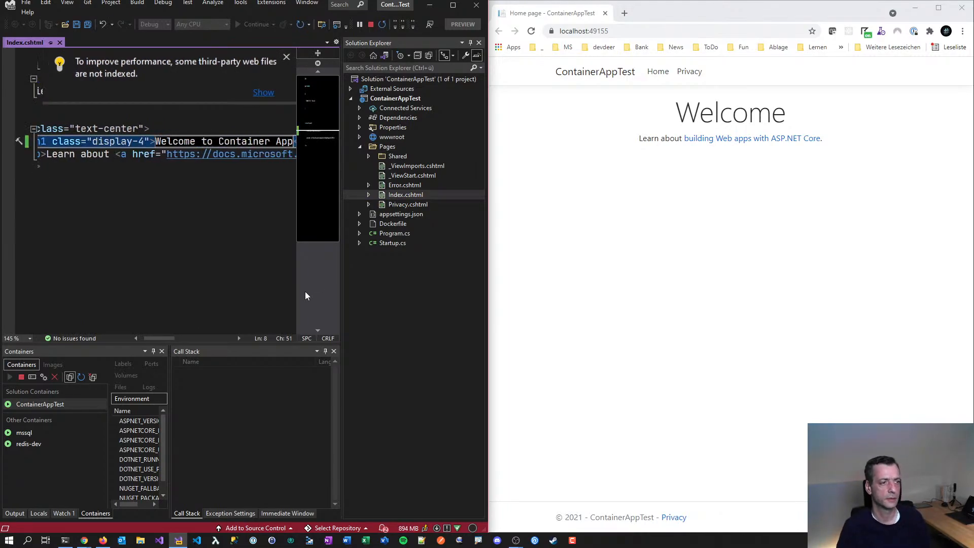
- Reload the local home page to check the edited heading, and look at the Browser Link options in Visual Studio
click(649, 244)
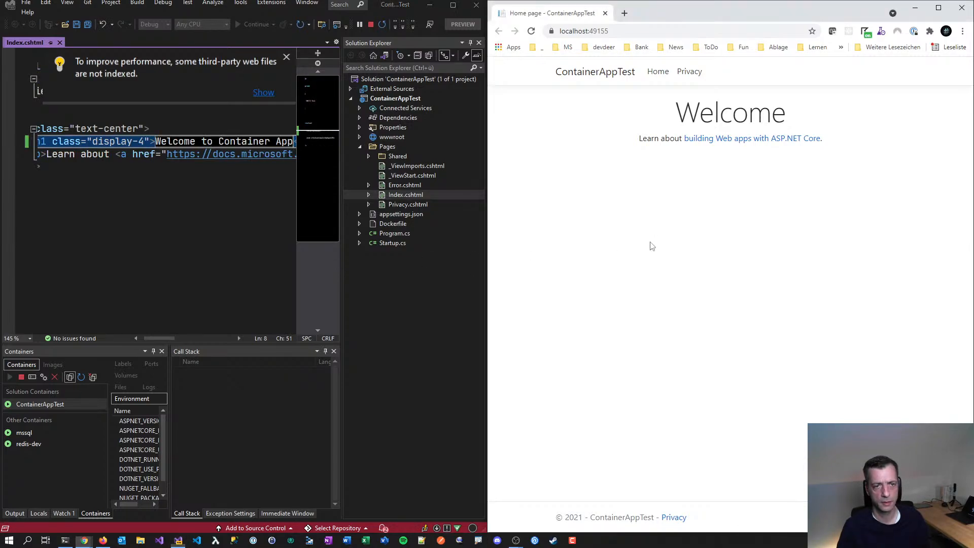
key(F5)
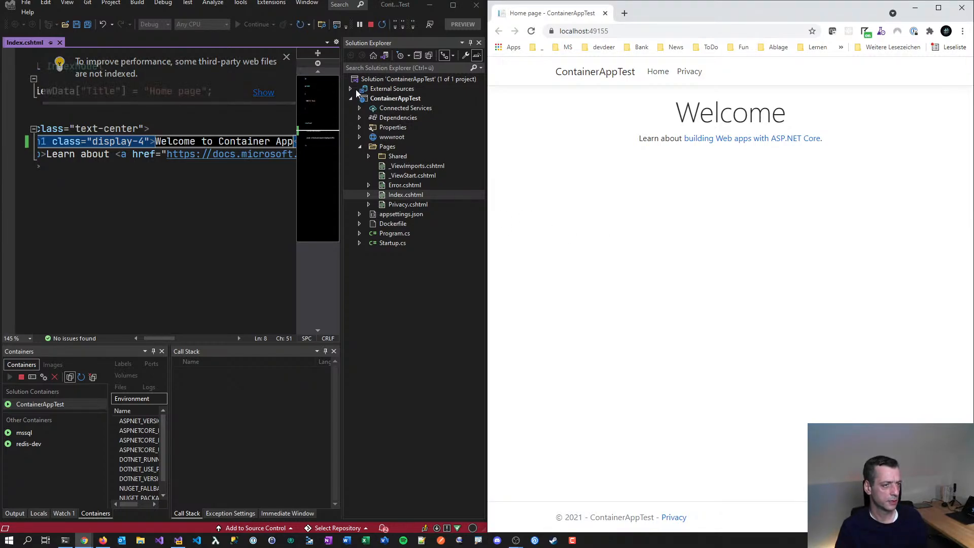
click(55, 141)
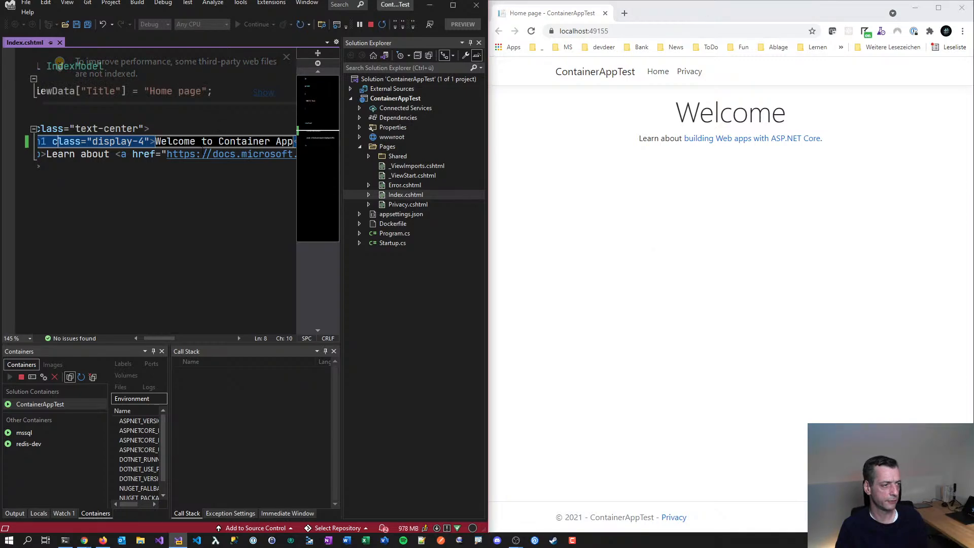
click(789, 218)
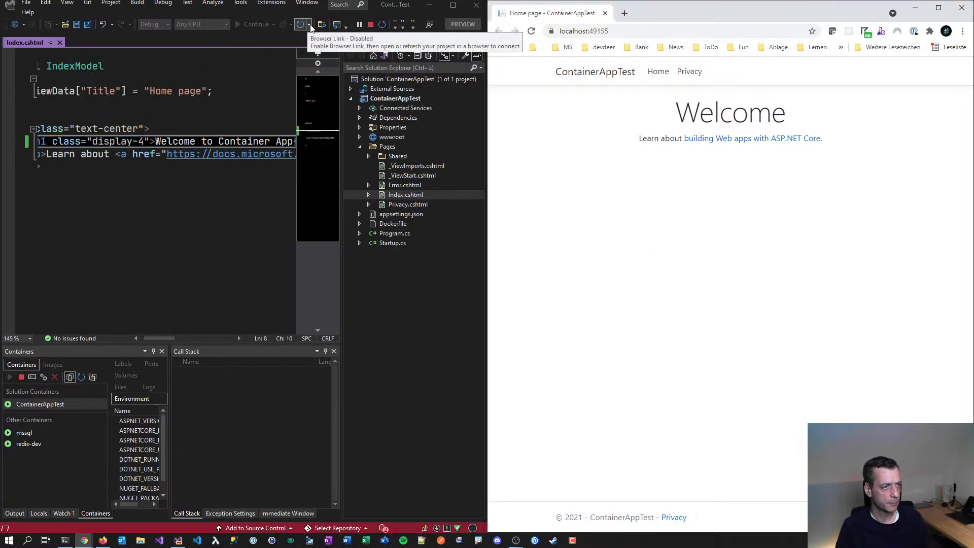
click(308, 25)
click(310, 26)
click(623, 196)
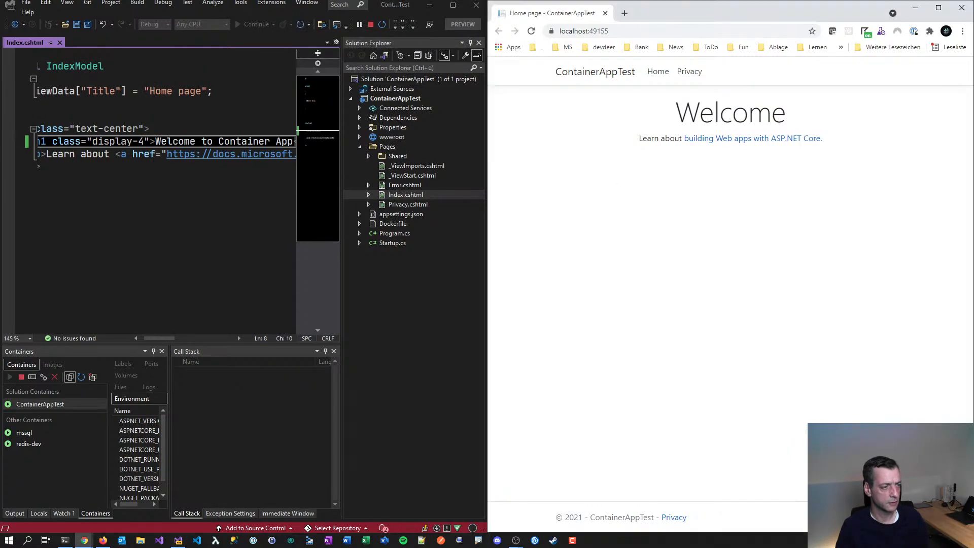
click(197, 142)
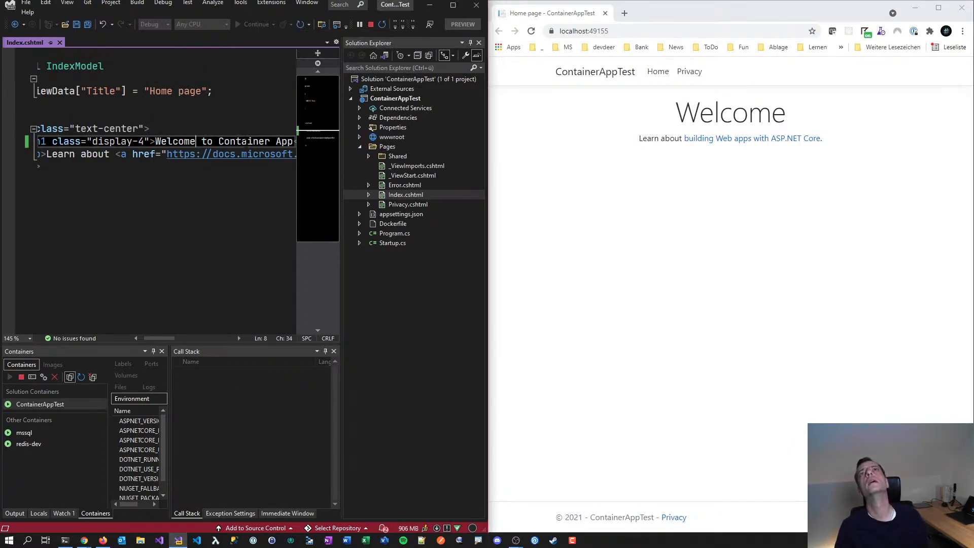
- Close the local site's browser window, maximize Visual Studio and run the project in Docker again
click(939, 8)
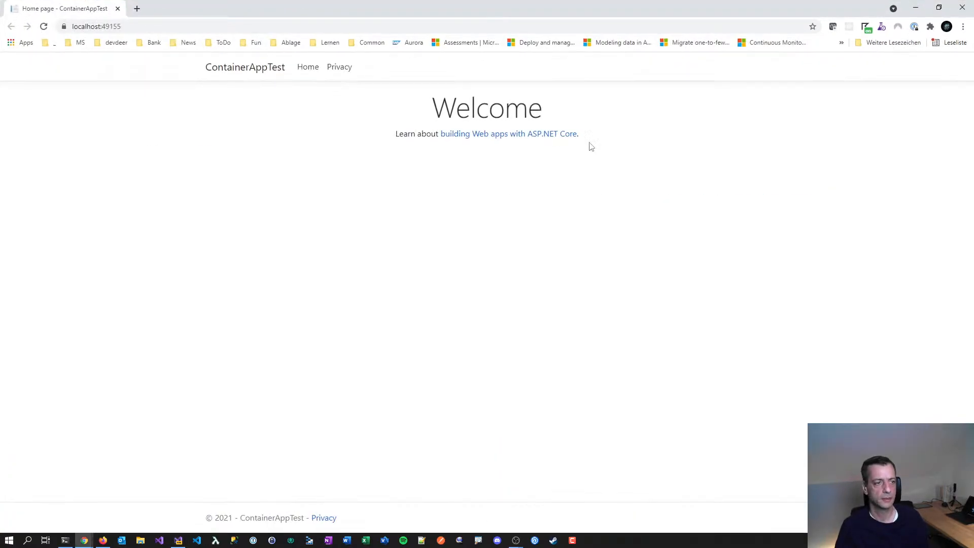
click(962, 8)
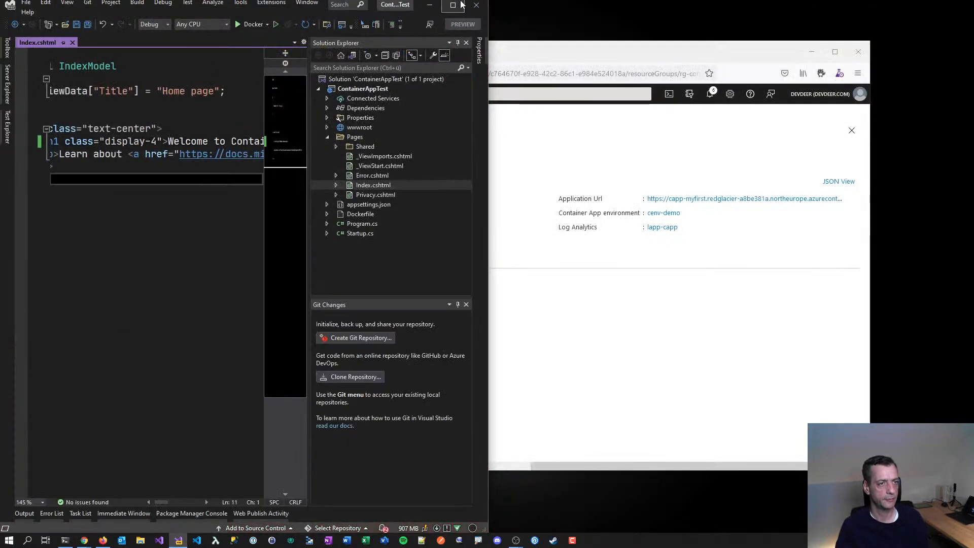
click(452, 5)
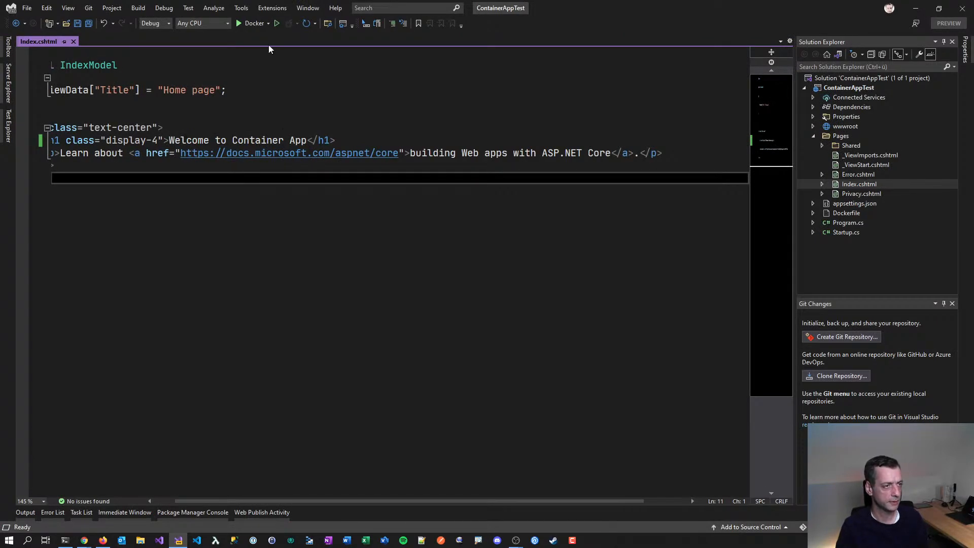
click(251, 23)
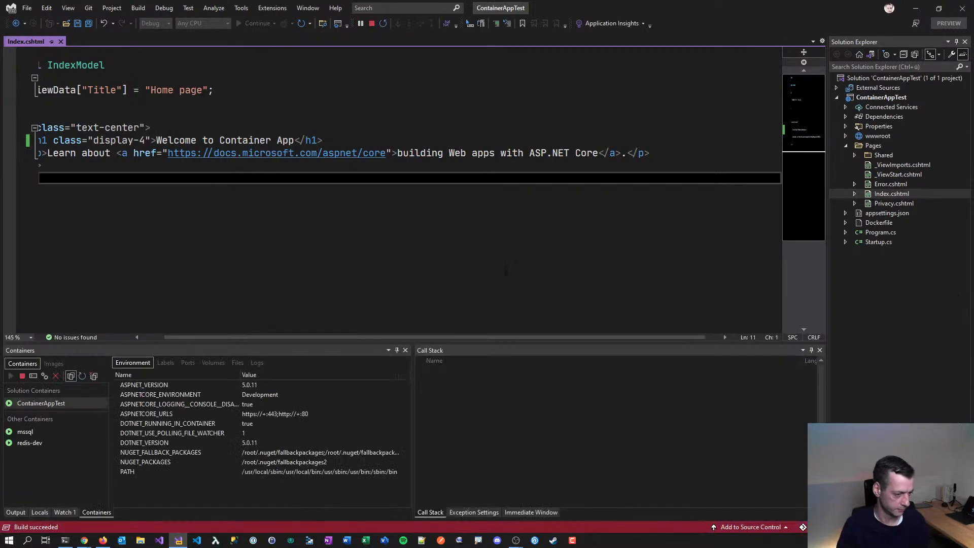
- Delete the "Learn about" paragraph line below the heading in Index.cshtml and save the file
click(478, 152)
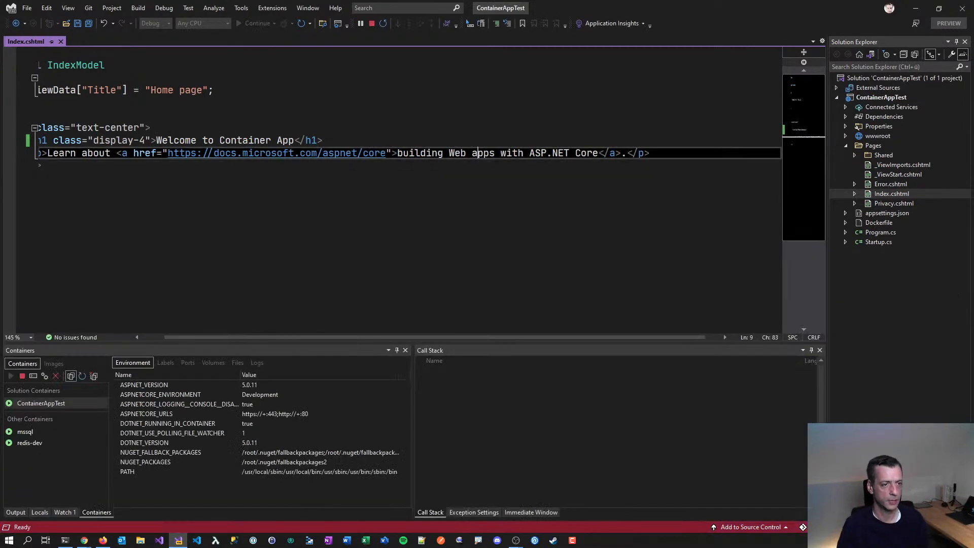
key(Home)
key(shift+End)
key(Delete)
key(Home)
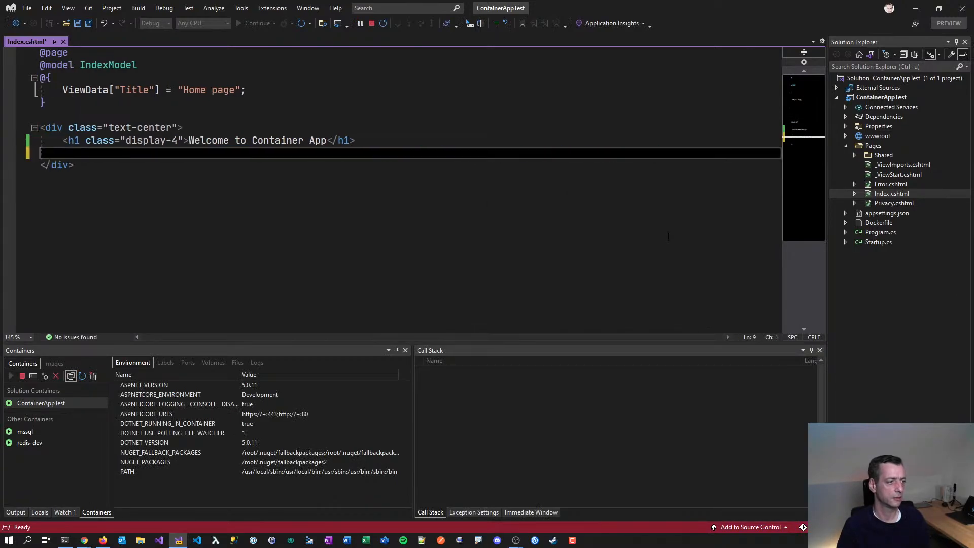
key(BackSpace)
key(ctrl+s)
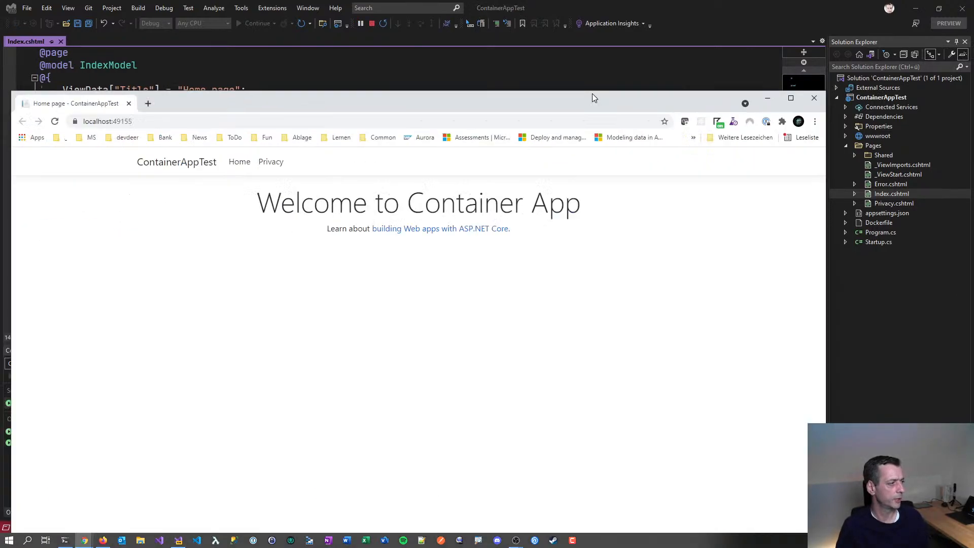
- Check the heading and the "Learn about" line on the local home page, and close its browser window
drag(592, 93, 625, 25)
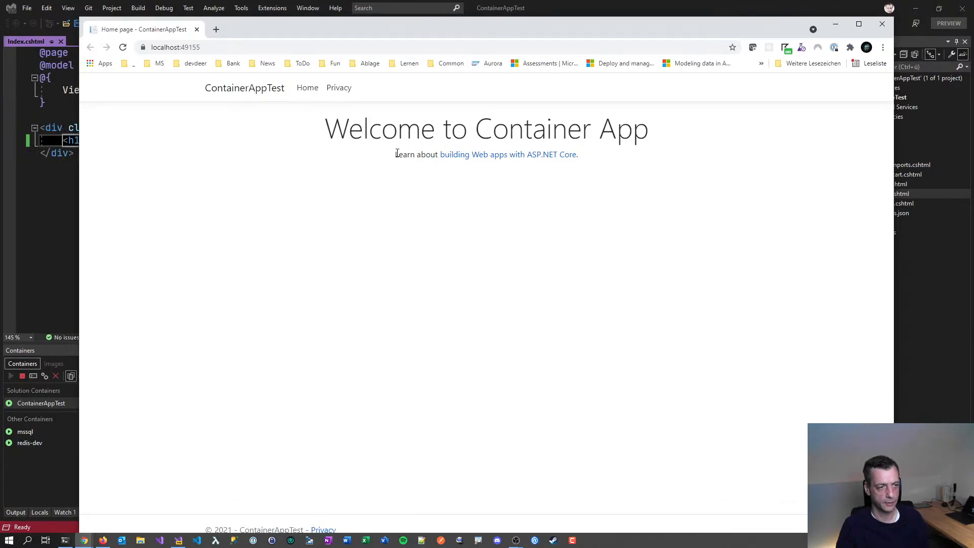
drag(397, 153, 750, 151)
click(882, 24)
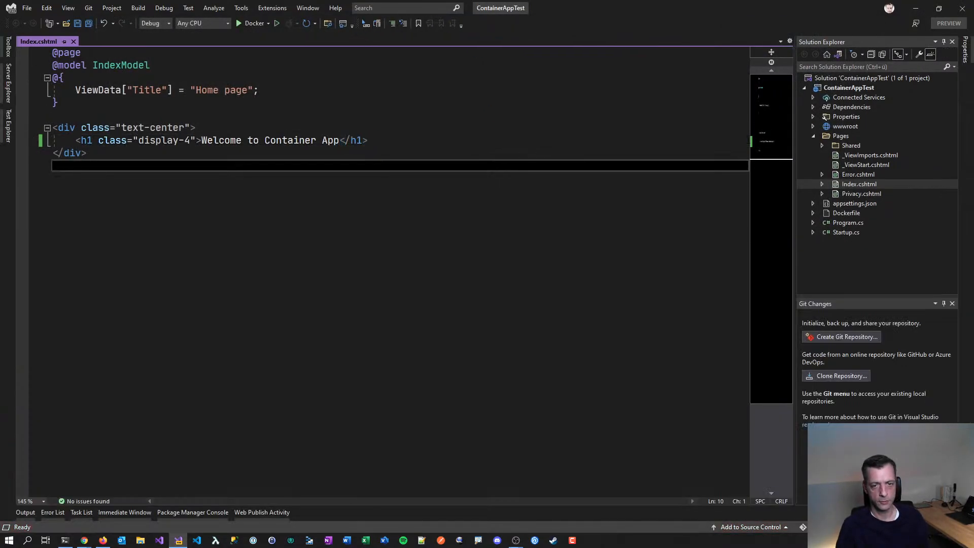
- Publish the ContainerAppTest project to the Azure Container Registry with the existing acrddcontainerapptest profile
right_click(836, 85)
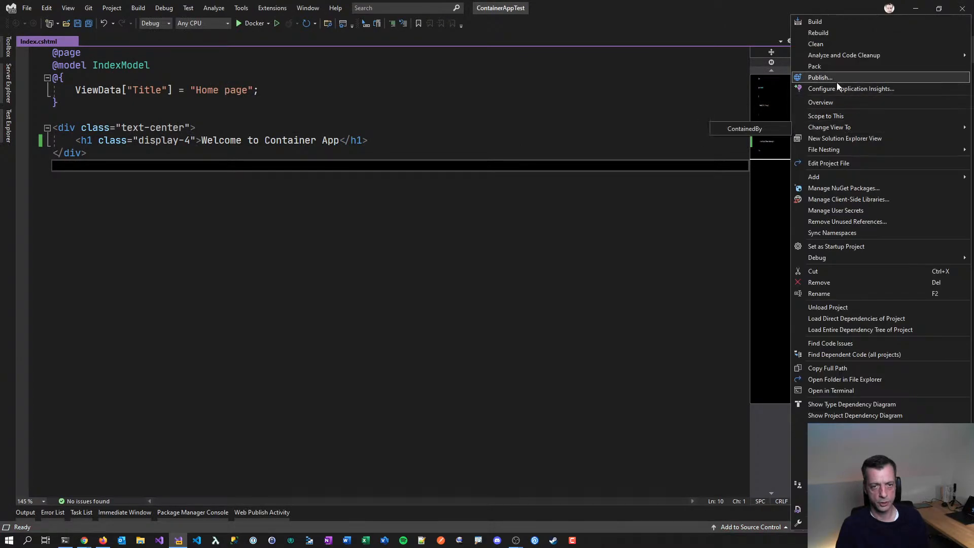
click(836, 78)
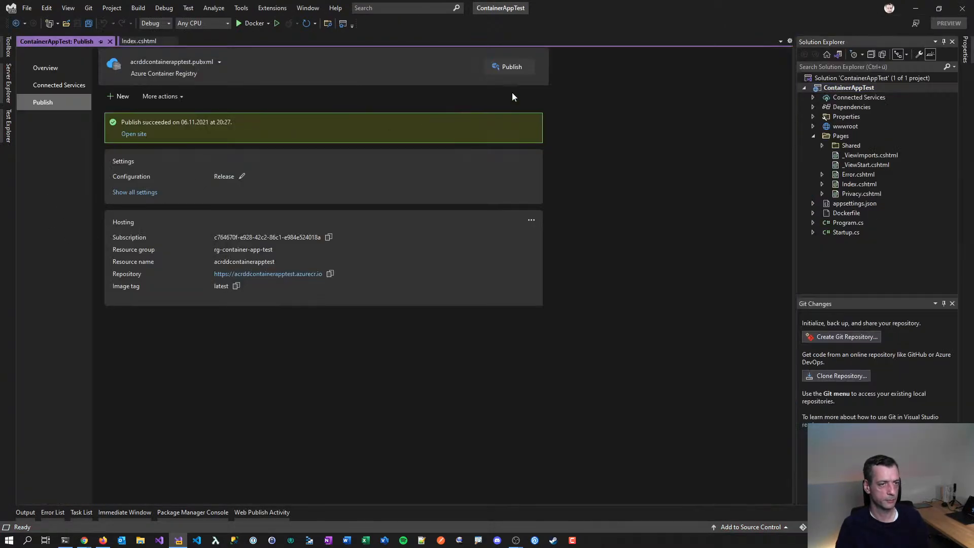
click(509, 66)
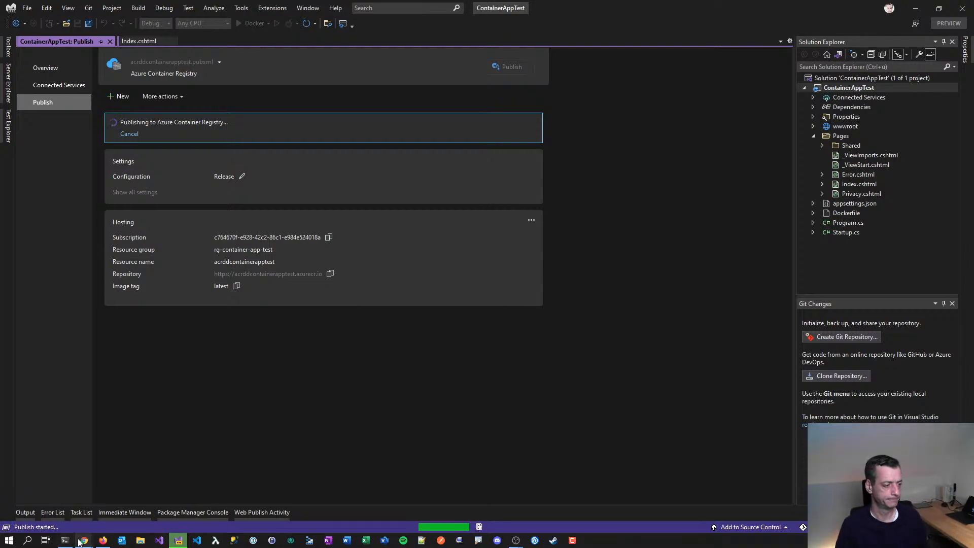
- Switch to Firefox, view the containerapptest repository in the acrddcontainerapptest registry and reload the deployed app's home page
click(103, 540)
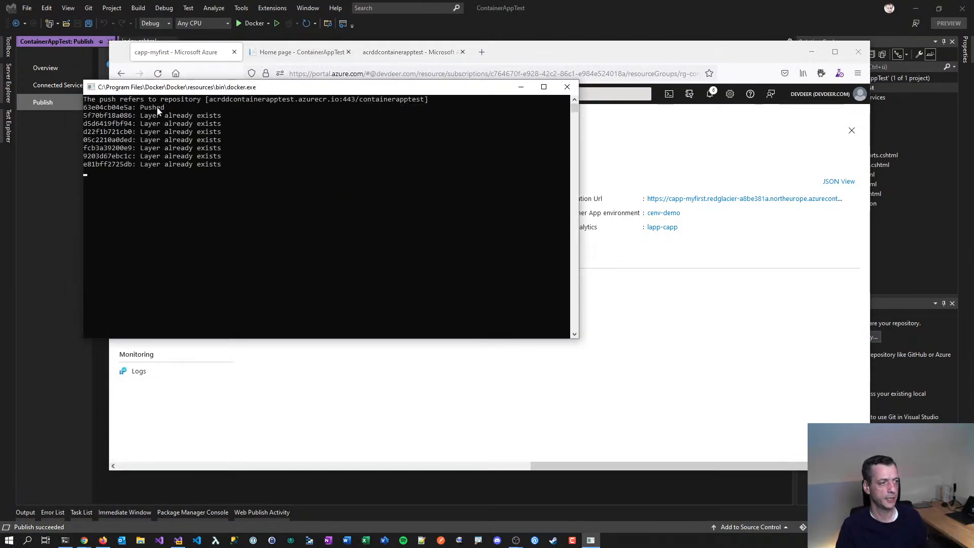
click(444, 53)
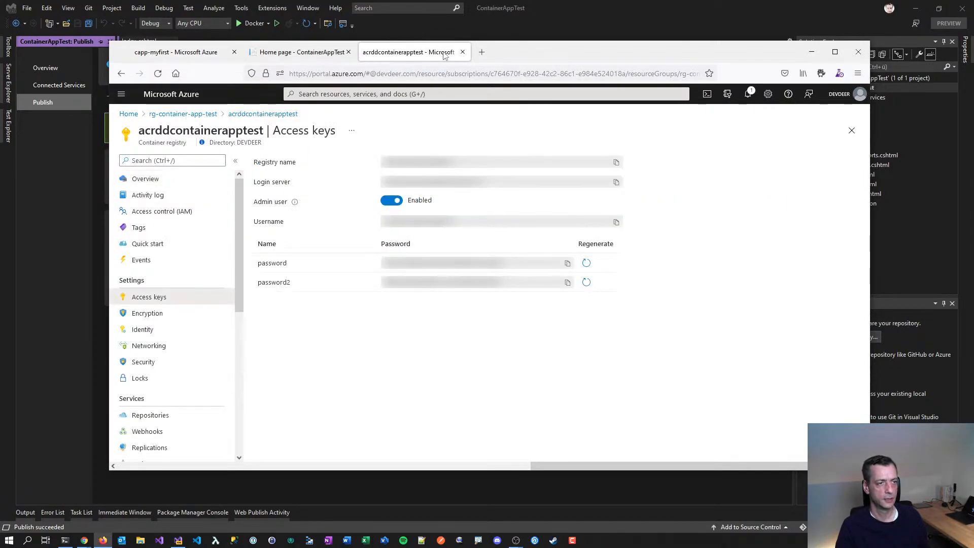
click(153, 415)
click(304, 214)
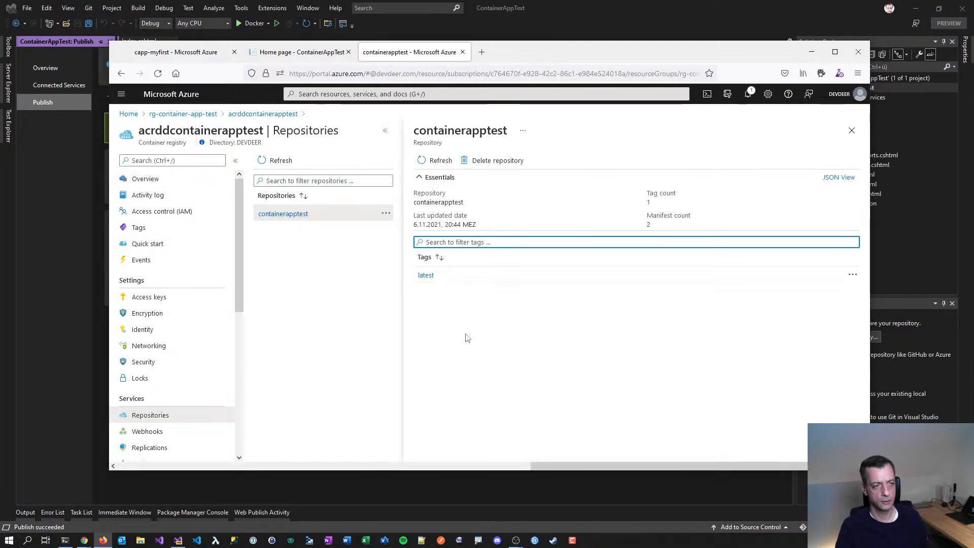
click(287, 52)
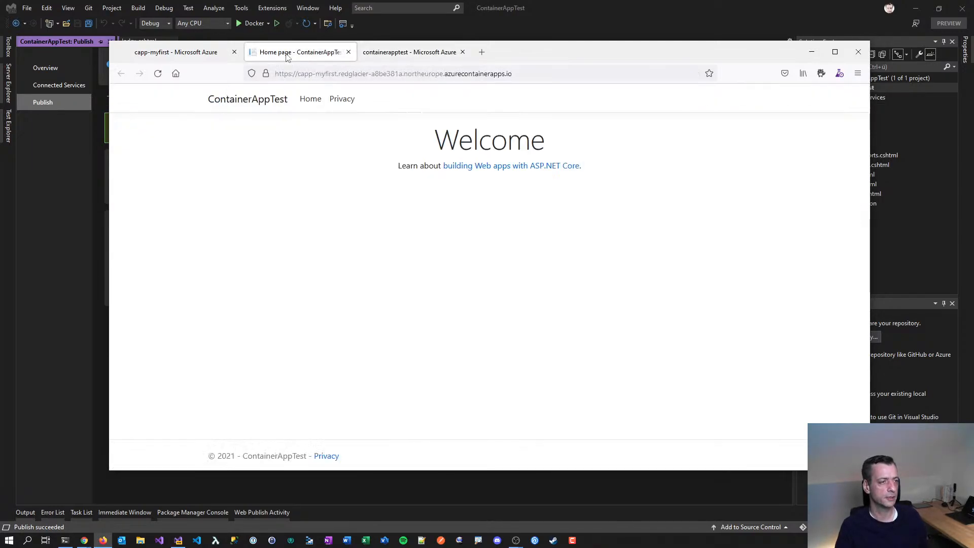
key(F5)
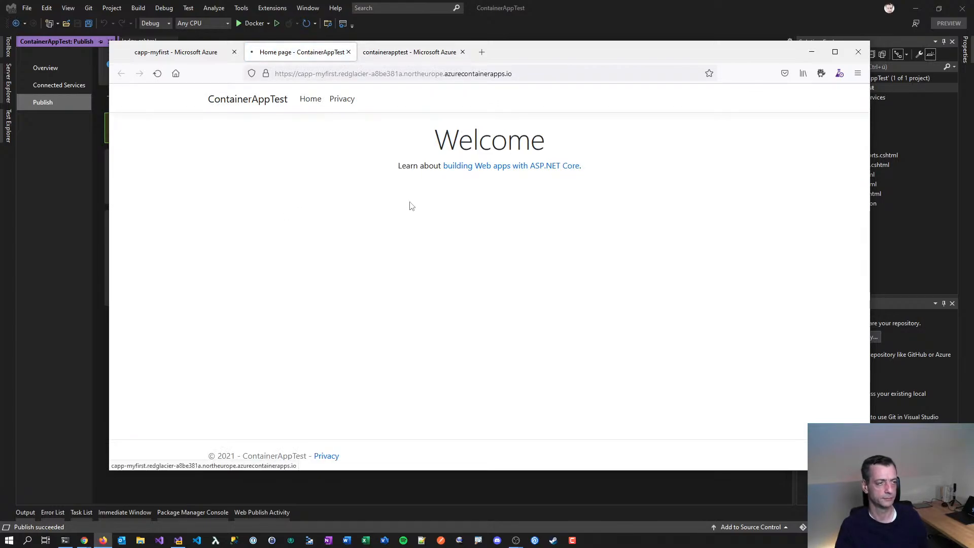
- Create and deploy a new revision of capp-myfirst based on its existing container image with the latest tag
click(190, 56)
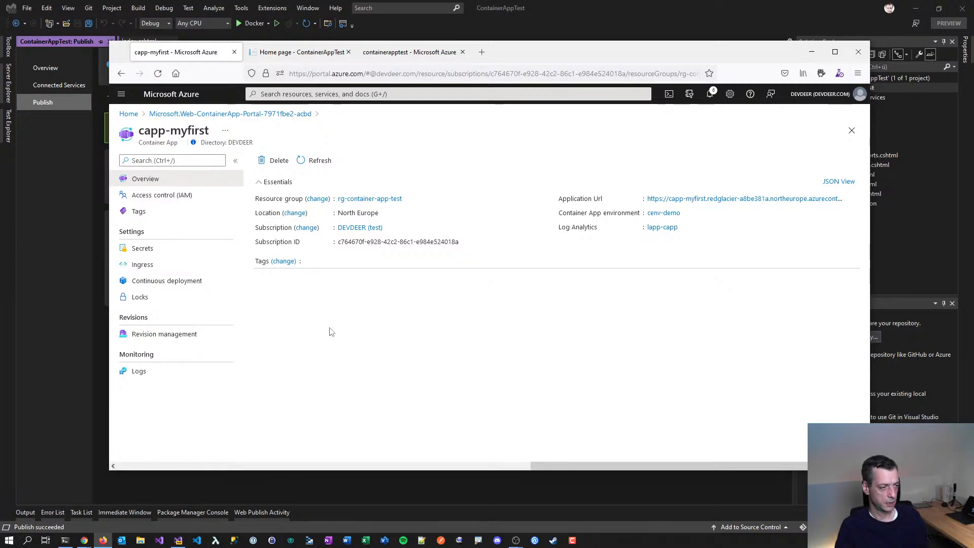
click(170, 339)
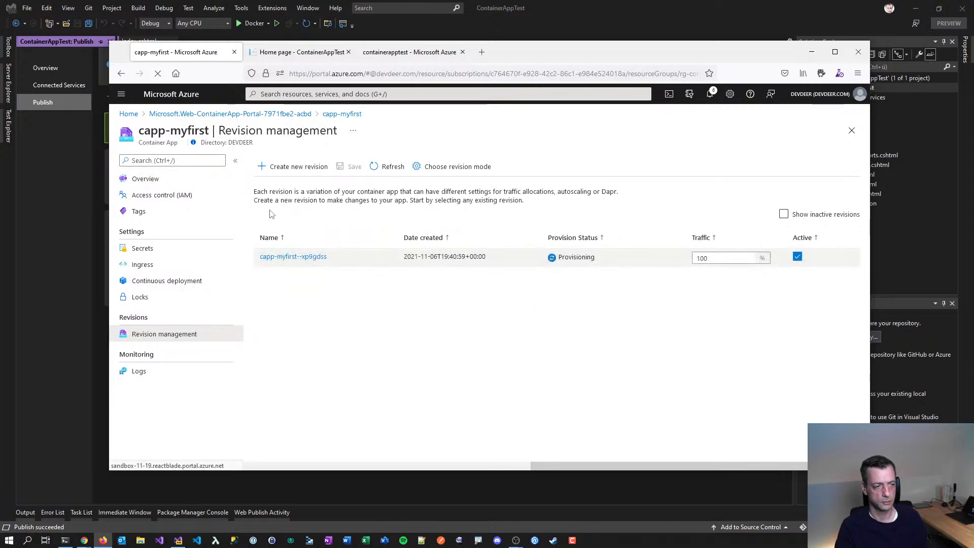
click(287, 166)
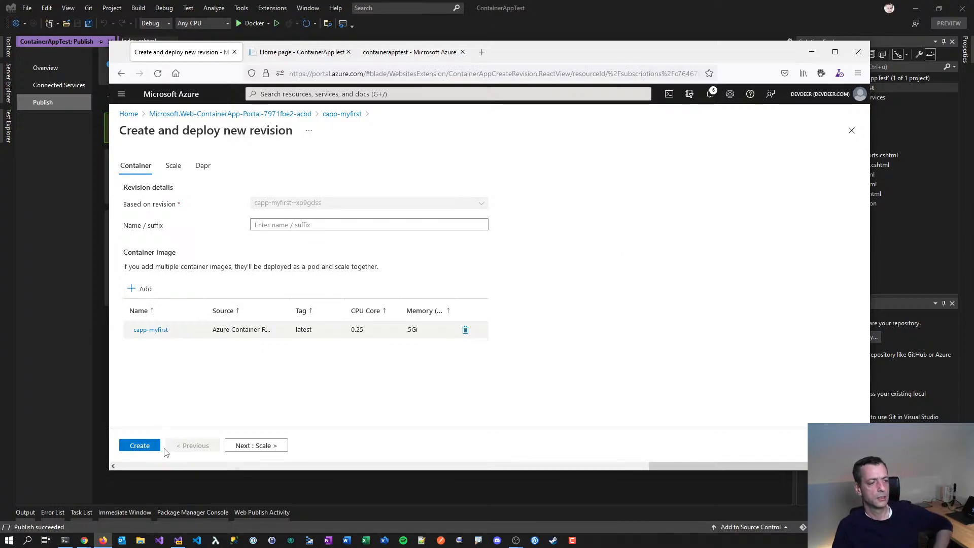
drag(288, 307, 319, 308)
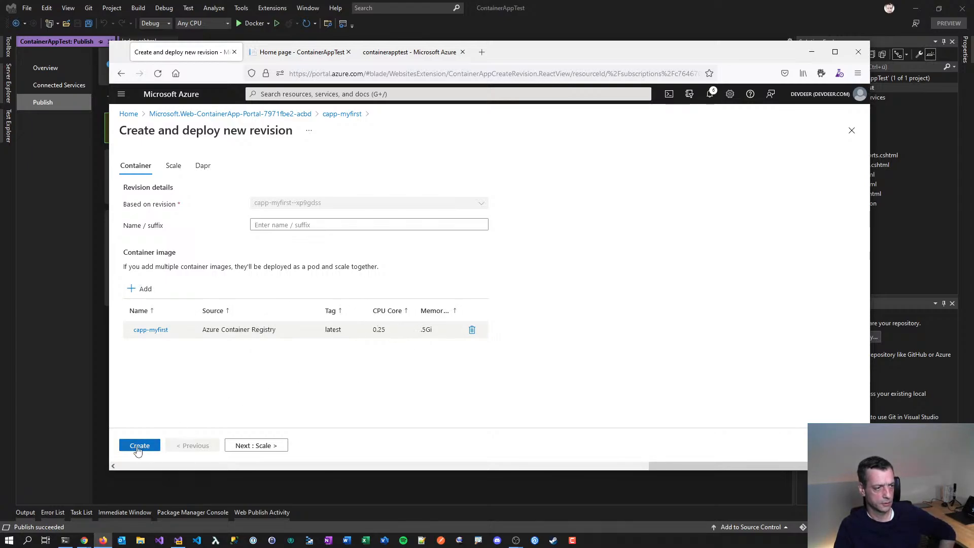
click(139, 446)
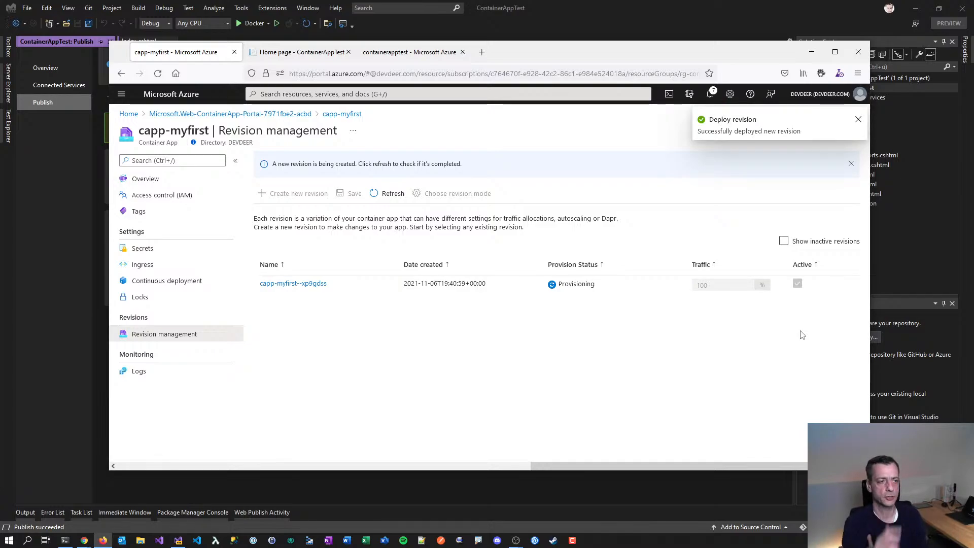
- Refresh the revision list, check the newest revision's creation time and view the deployed app's home page
click(390, 193)
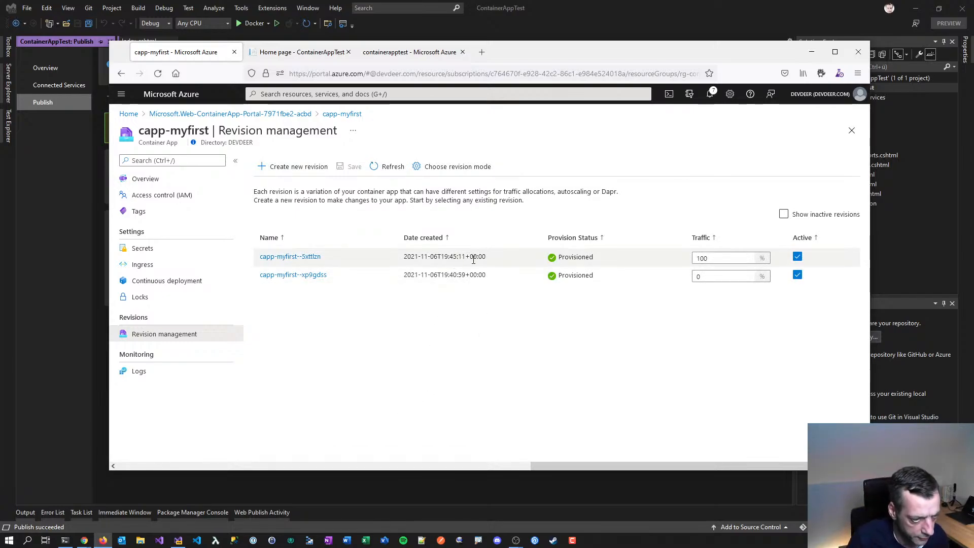
drag(420, 257, 465, 257)
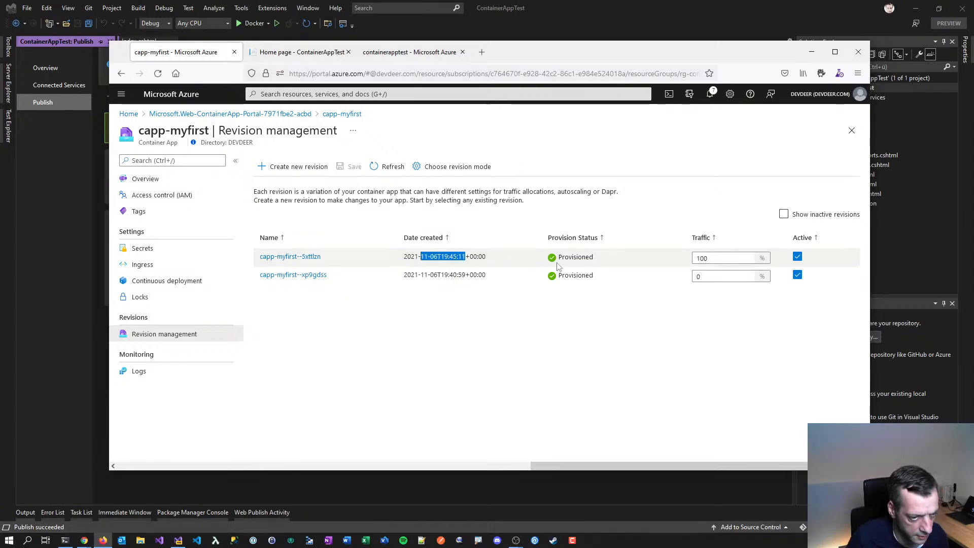
click(265, 48)
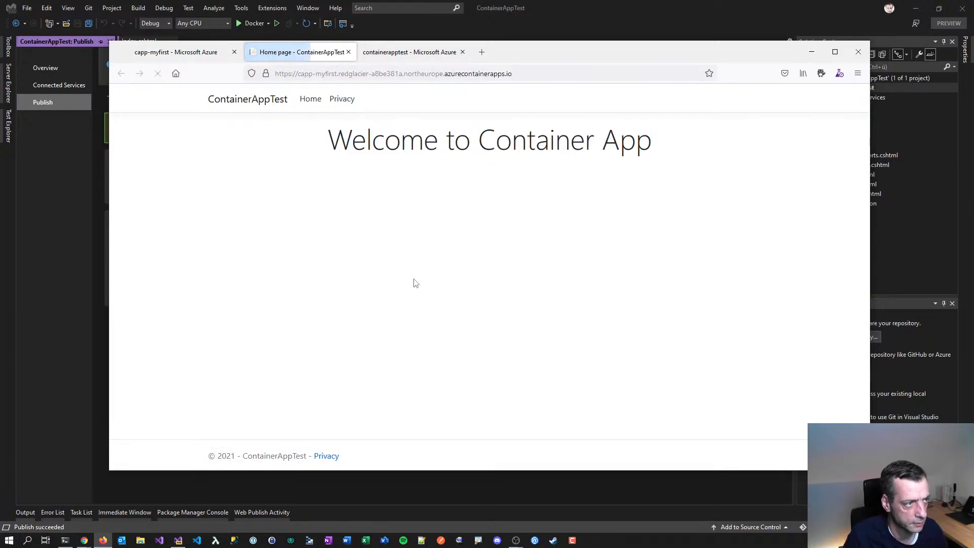
- Split the traffic as 80% for revision capp-myfirst--5xttlzn and 20% for capp-myfirst--xp9gdss, and save
drag(340, 137, 759, 145)
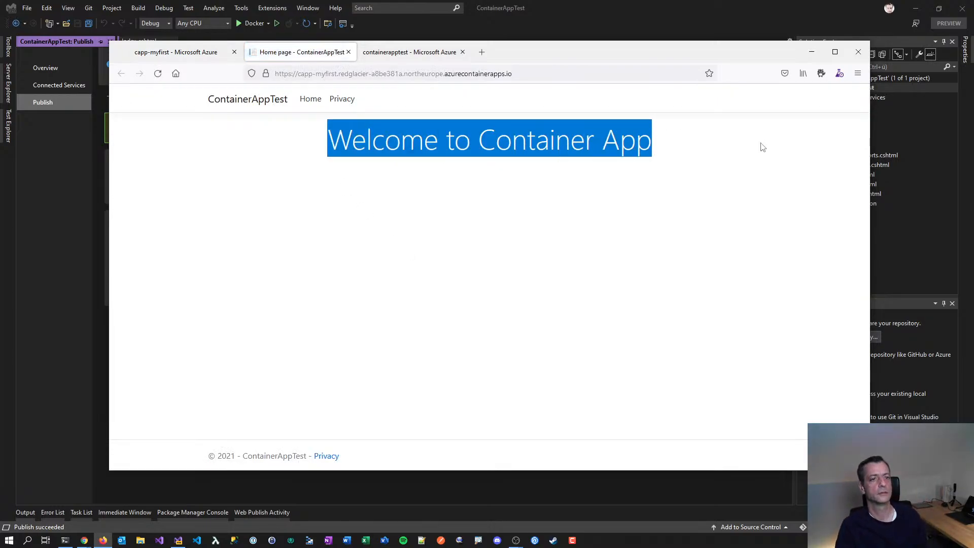
click(759, 145)
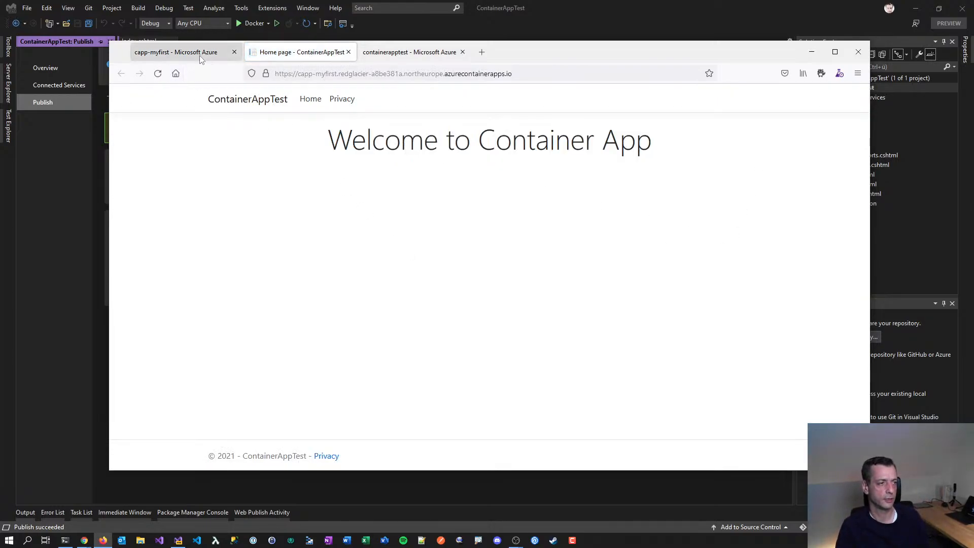
click(176, 52)
click(726, 277)
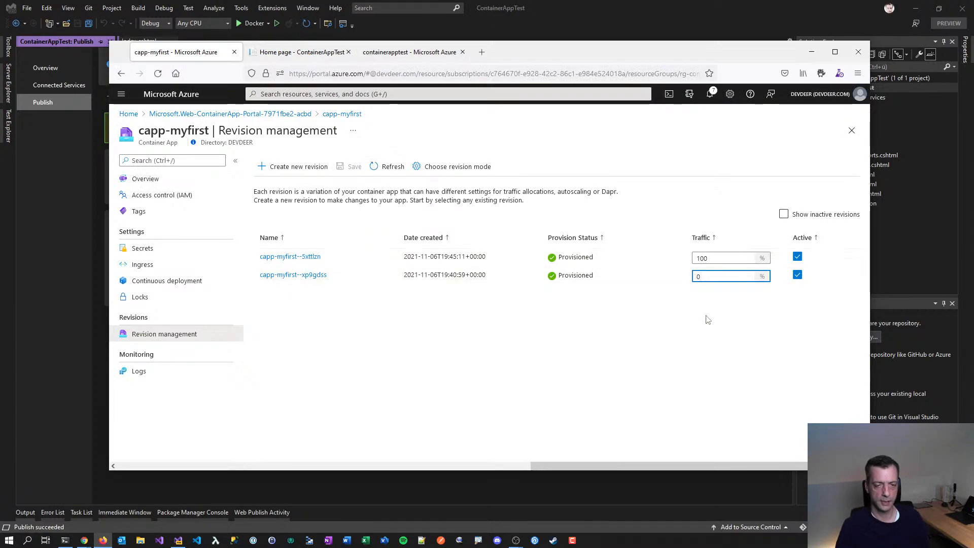
click(731, 258)
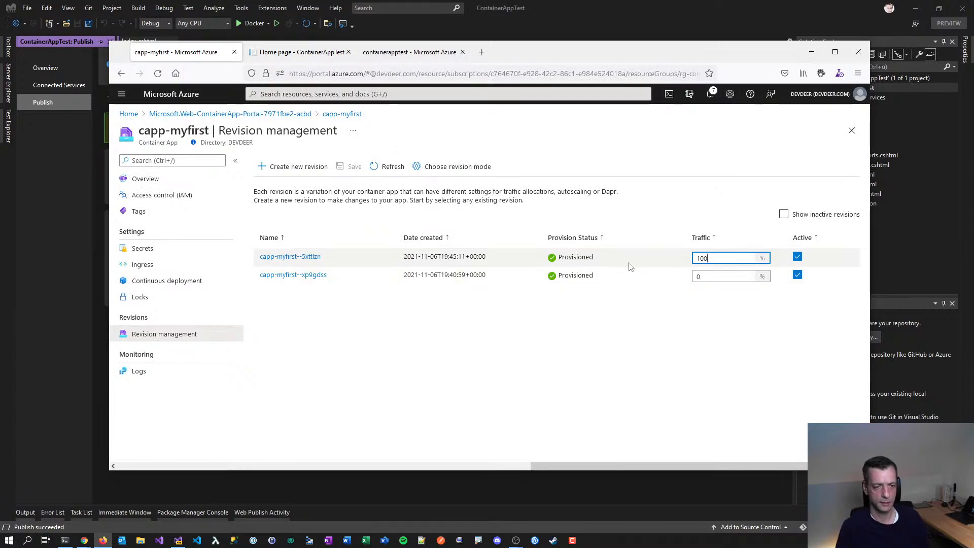
key(ctrl+a)
text(80)
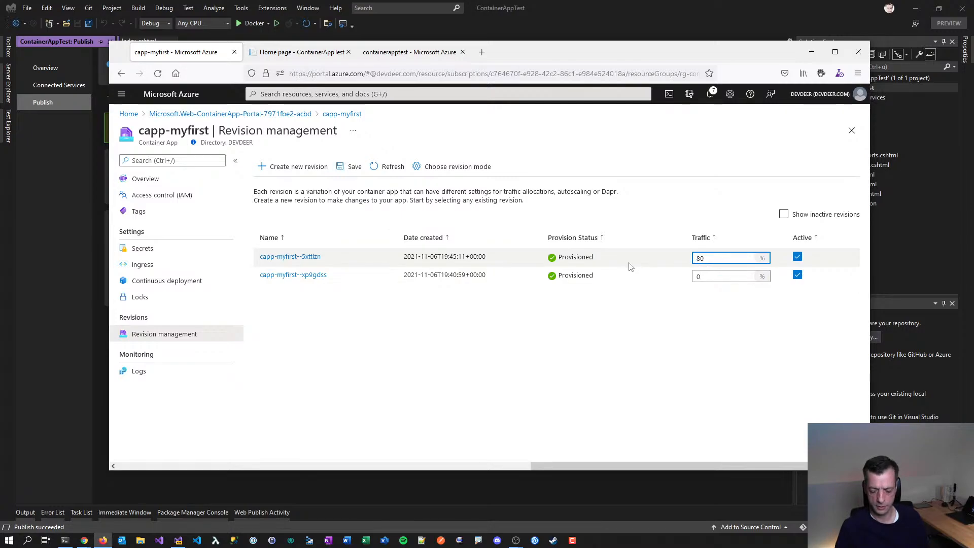
key(Tab)
click(705, 277)
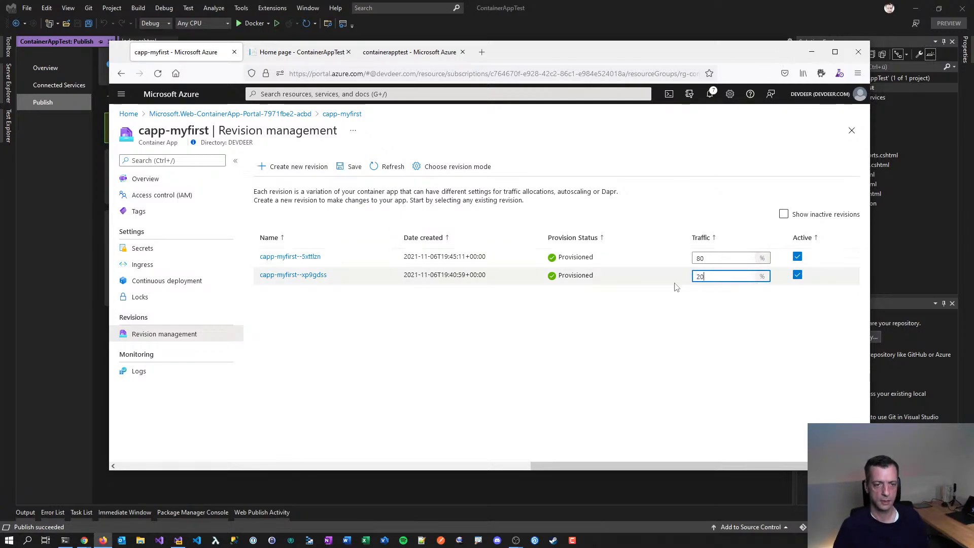
key(Tab)
drag(477, 276, 474, 275)
click(350, 167)
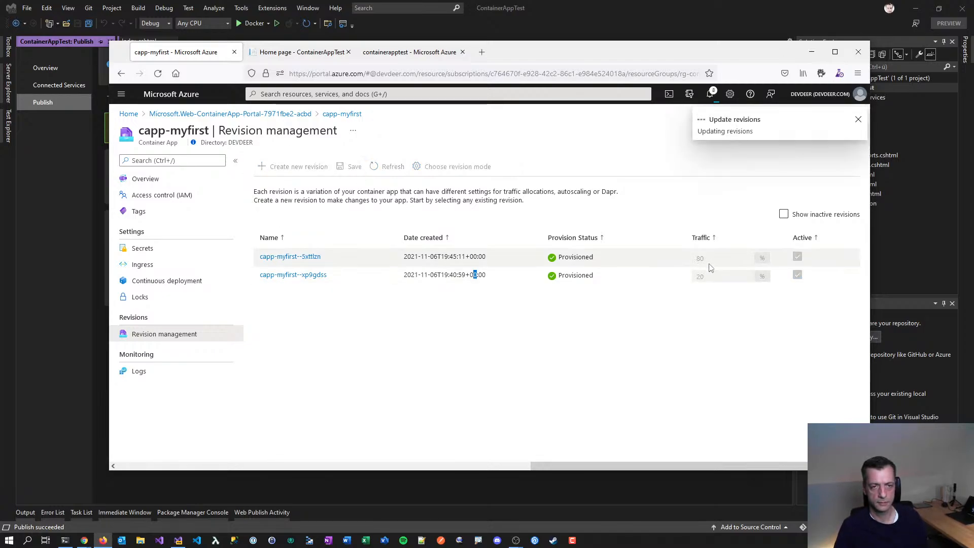
- Reload the deployed app's home page repeatedly to check which revision answers each request
click(304, 52)
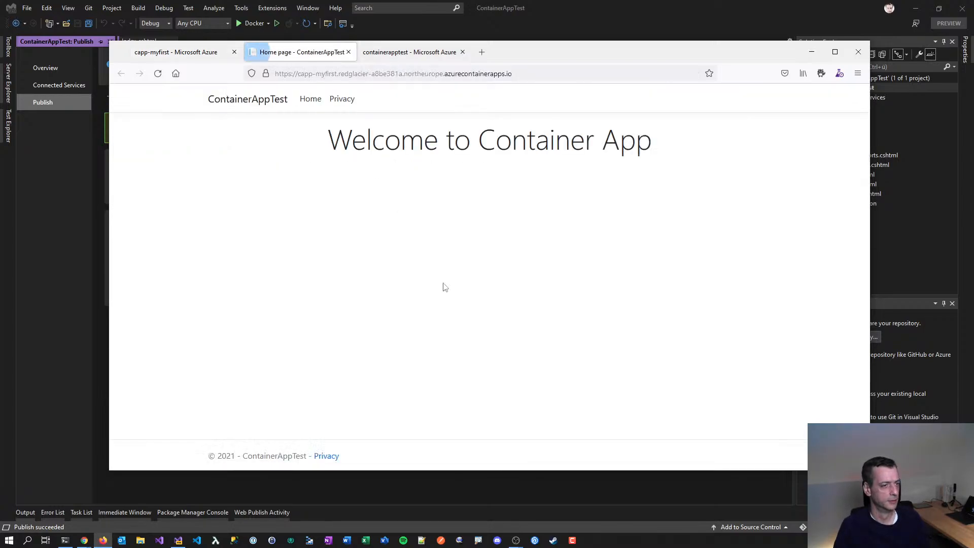
key(F5)
key(F5)
key(F5)
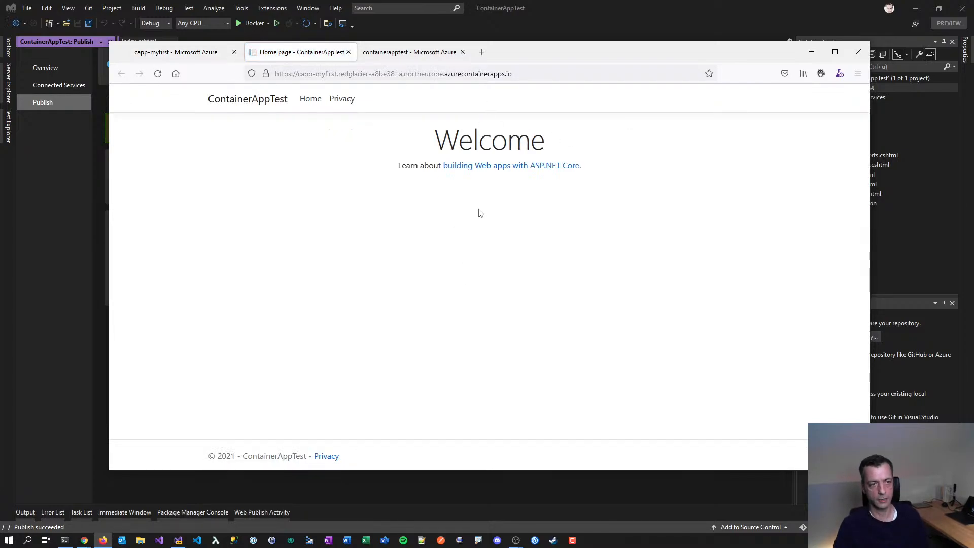
key(F5)
key(F5)
key(F5)
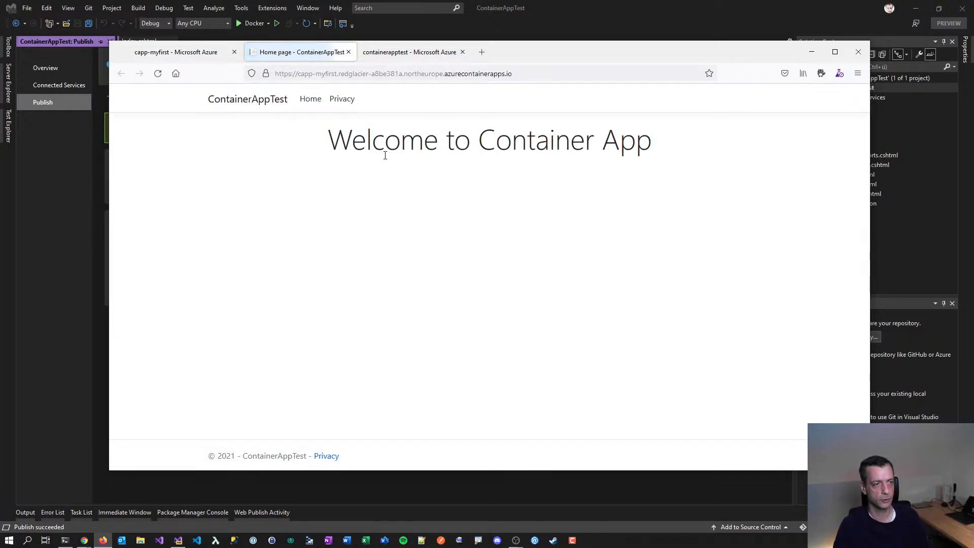
key(F5)
key(F5)
key(F5)
key(F5)
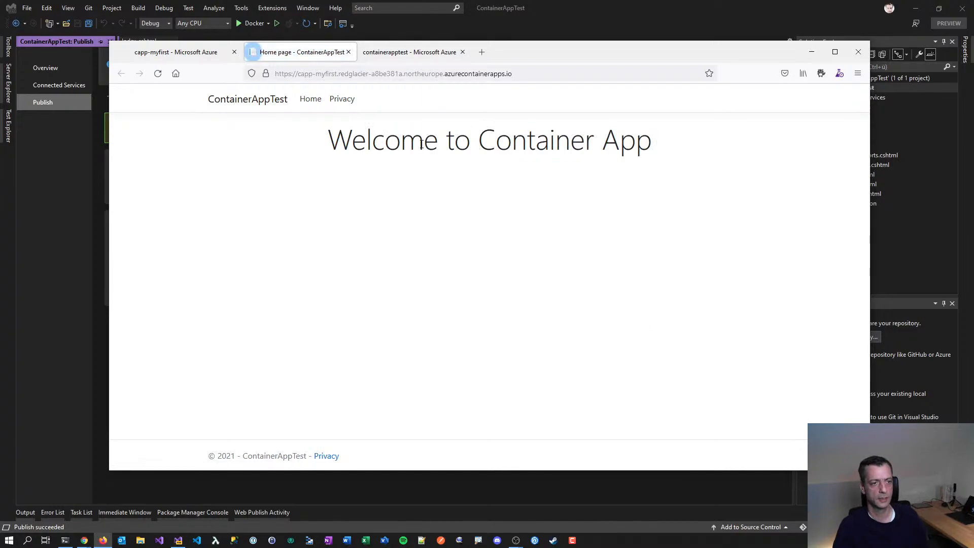
key(F5)
key(F5)
key(F5)
key(F5)
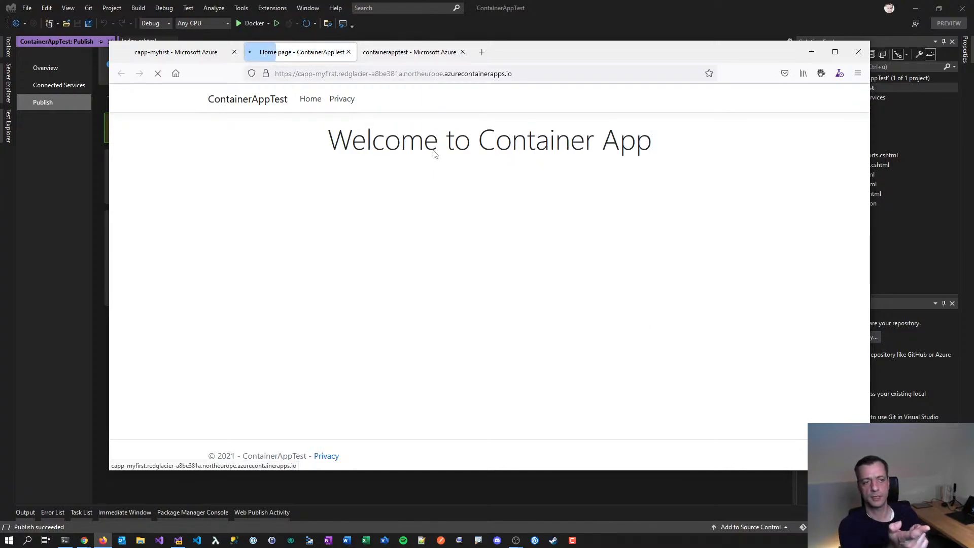
key(F5)
key(F5)
key(F5)
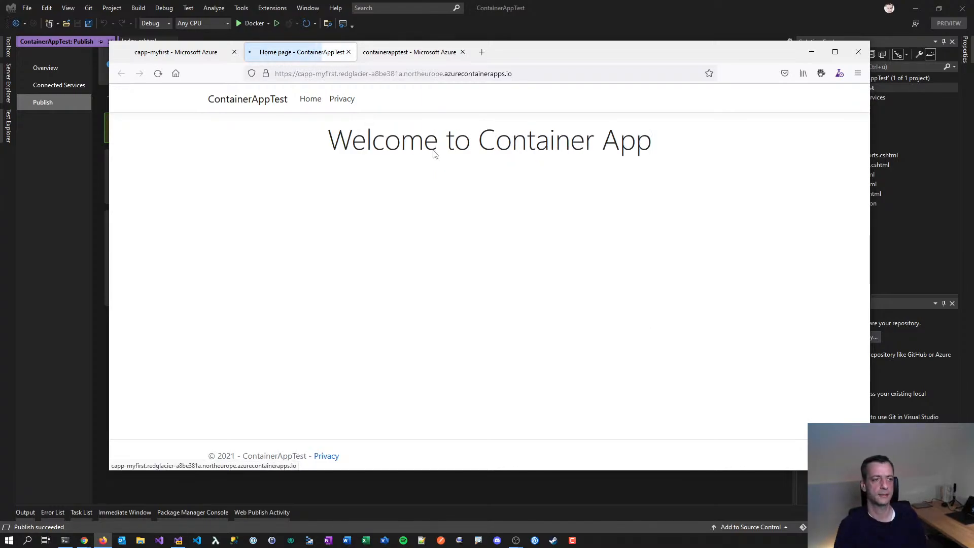
key(F5)
- Set the traffic to 100% for revision capp-myfirst--5xttlzn and 0% for capp-myfirst--xp9gdss, and save
click(190, 53)
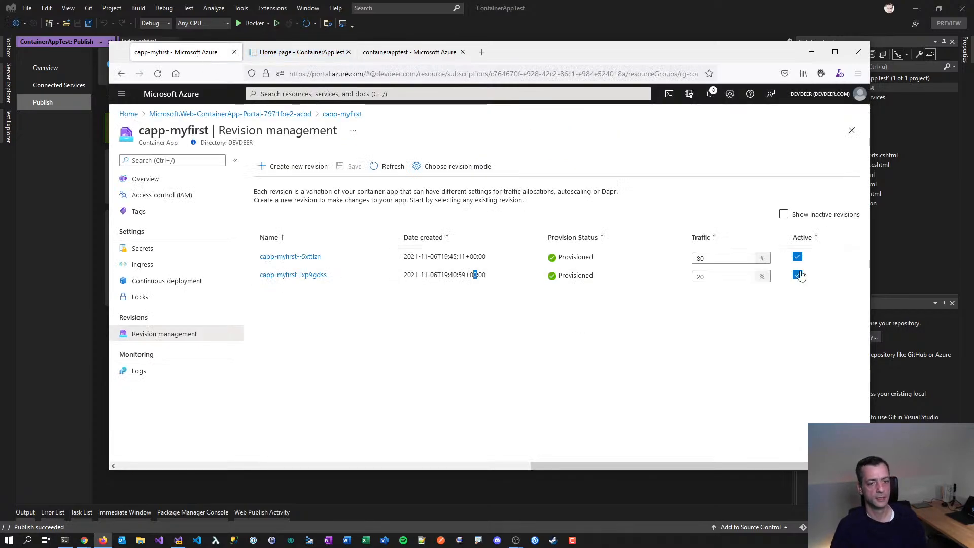
click(700, 259)
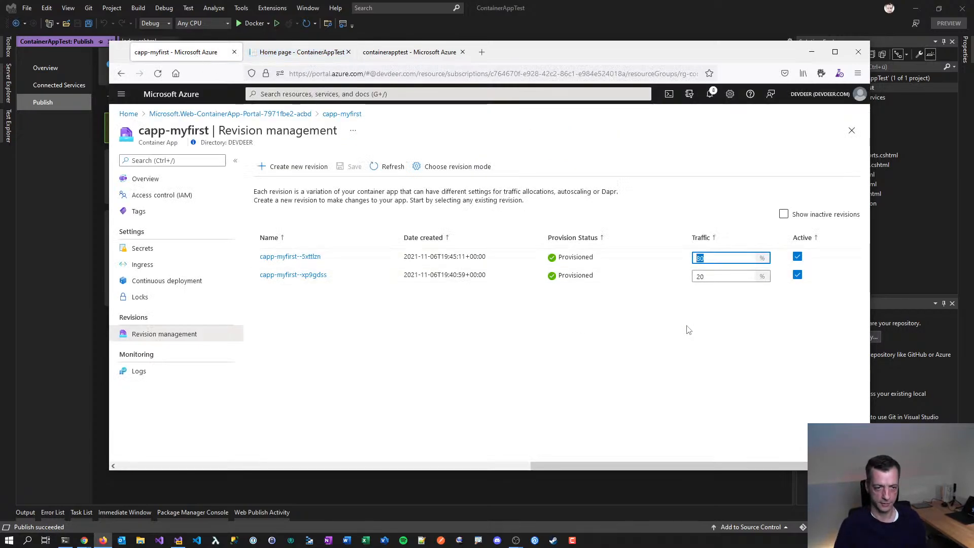
text(100)
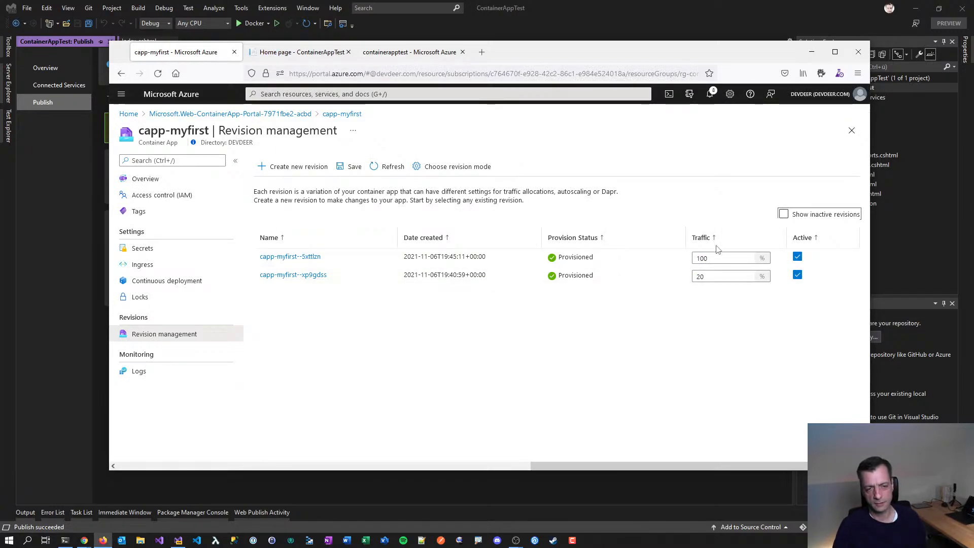
click(710, 277)
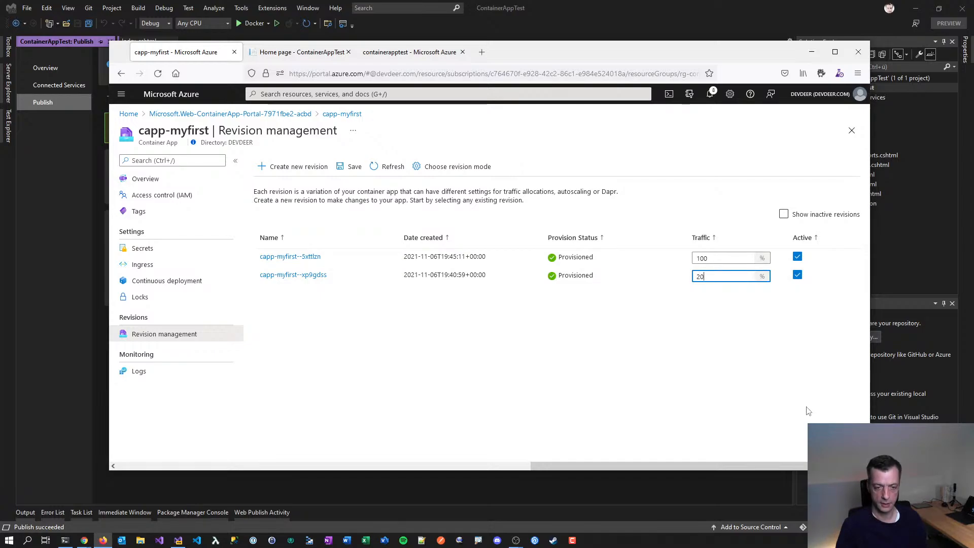
click(354, 167)
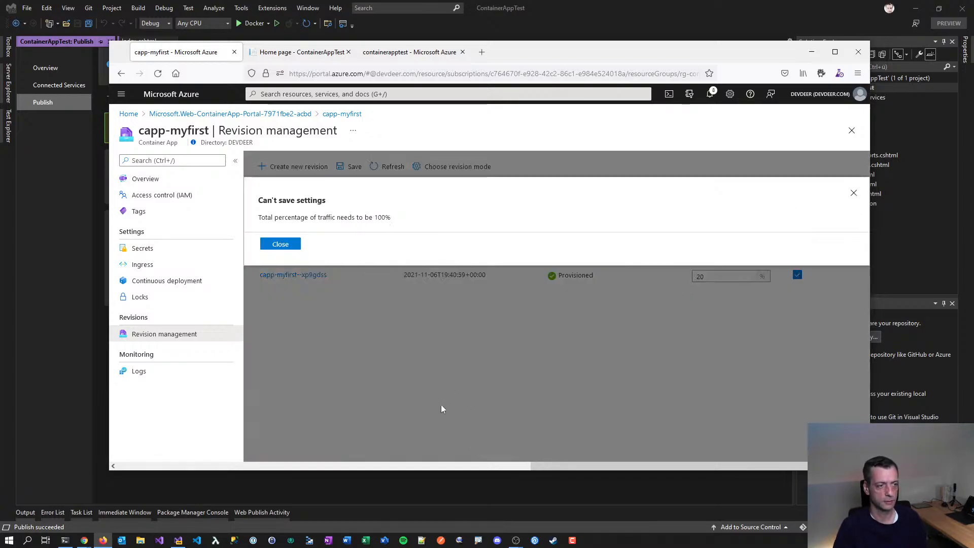
click(287, 243)
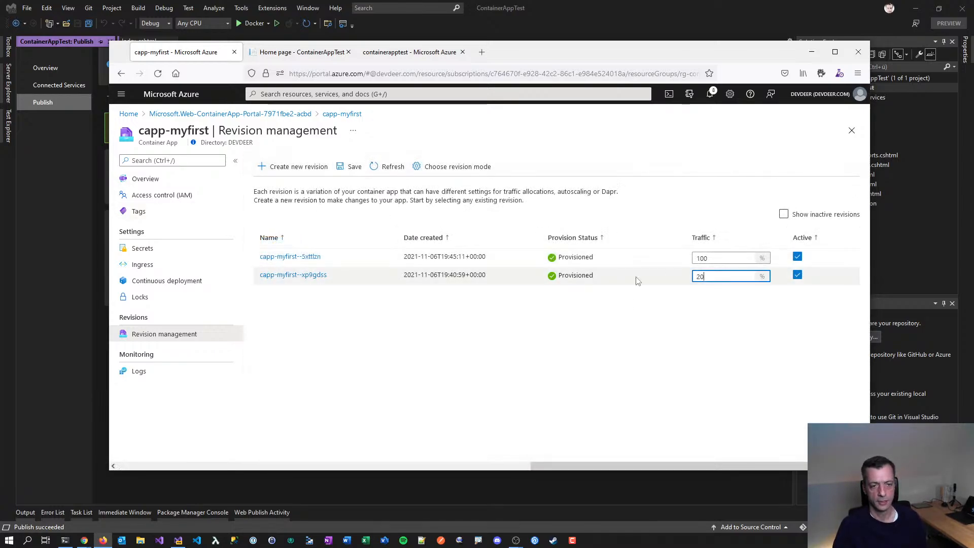
click(679, 322)
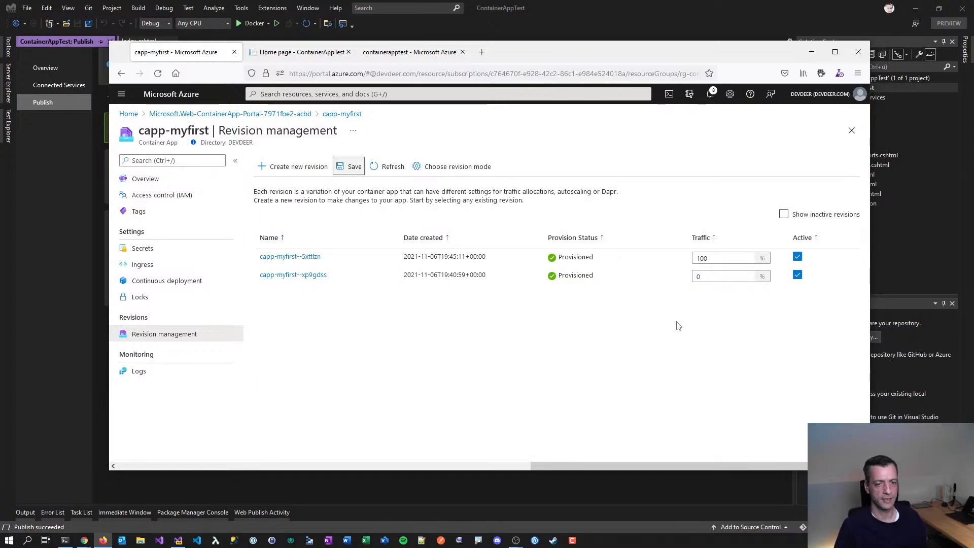
click(601, 344)
click(350, 166)
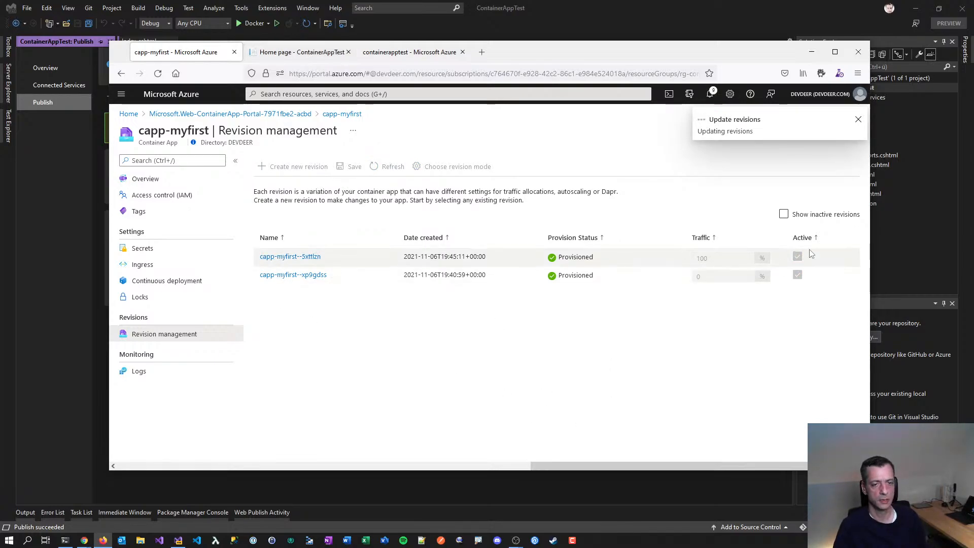
- Examine the overview, container resources and scale settings of revision capp-myfirst--5xttlzn, and return to the revision list
click(282, 257)
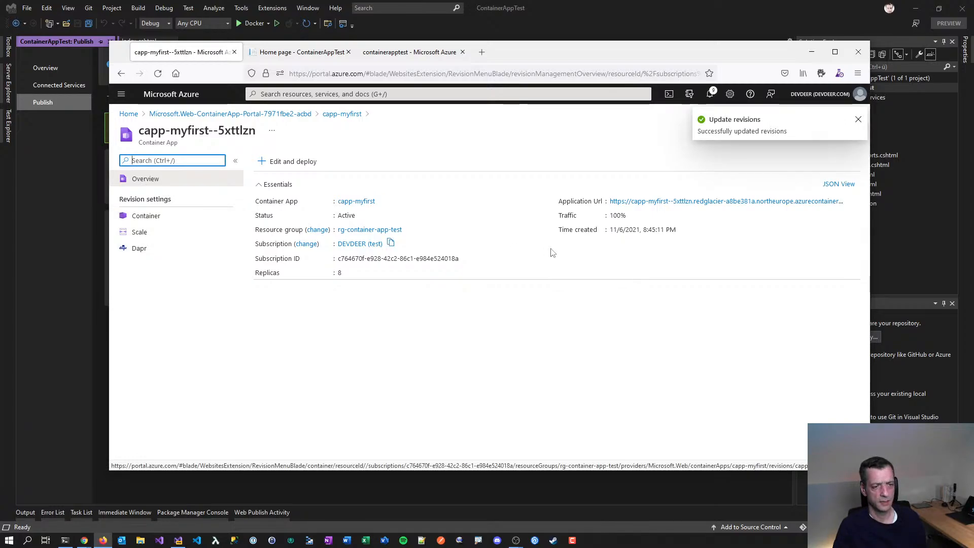
click(172, 226)
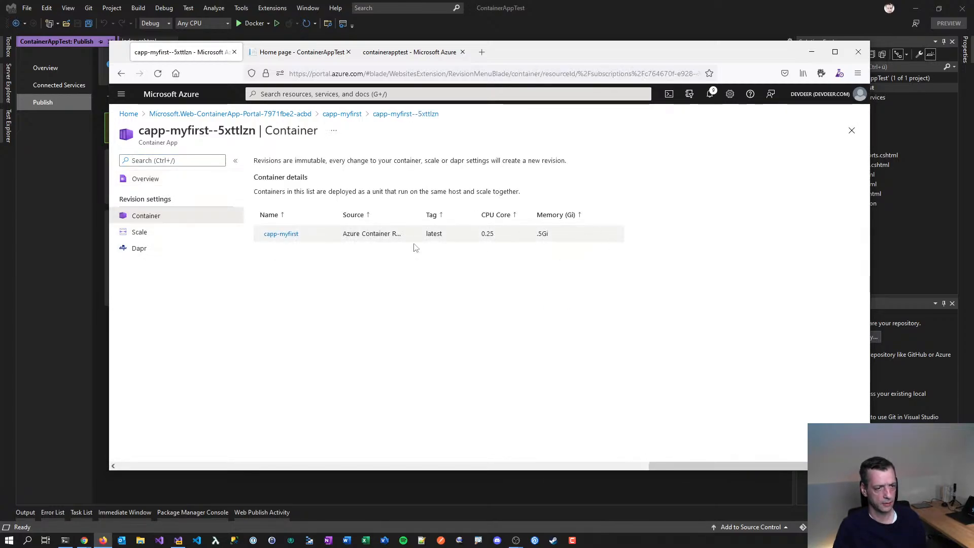
click(148, 233)
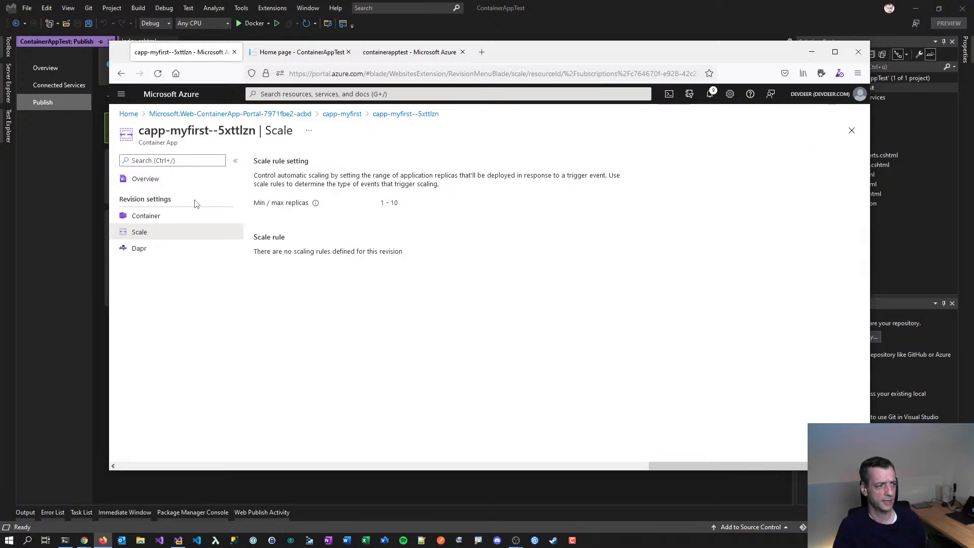
click(153, 217)
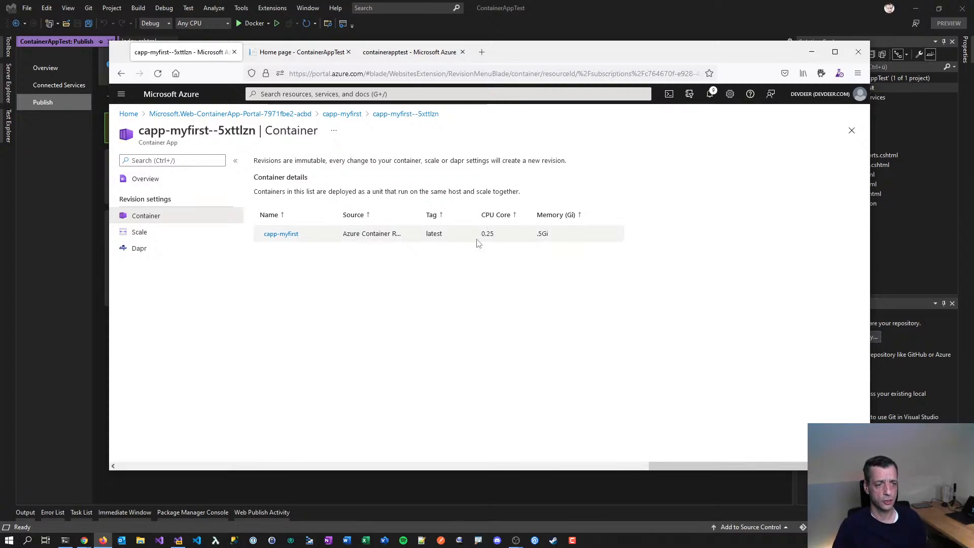
drag(476, 243, 586, 240)
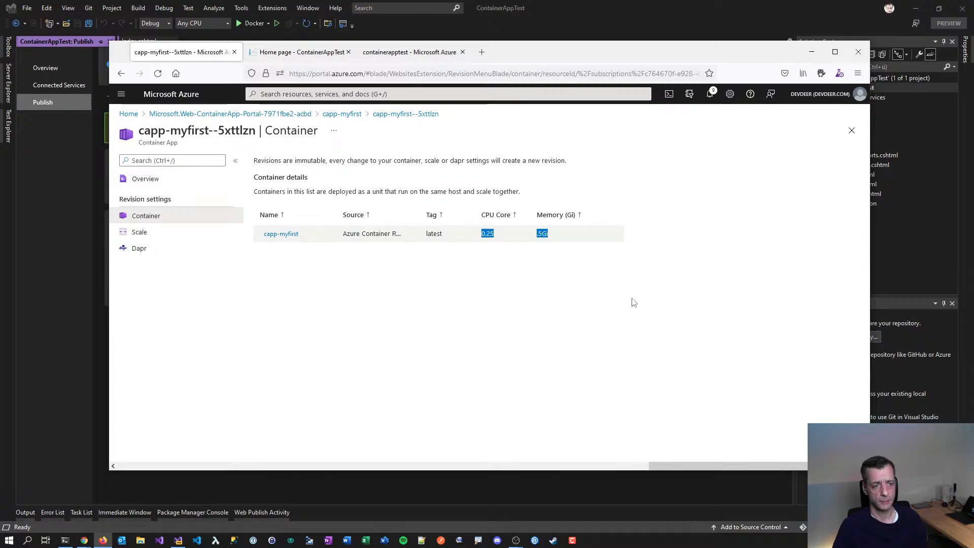
click(851, 131)
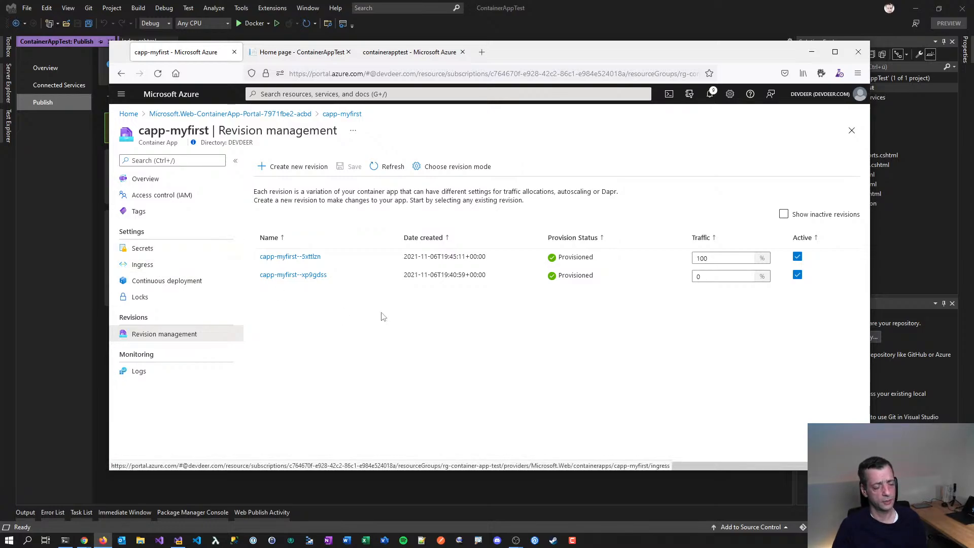
- Close the containerapptest repository page and the deployed app's home page, keeping only the capp-myfirst revision page open
drag(555, 53, 565, 53)
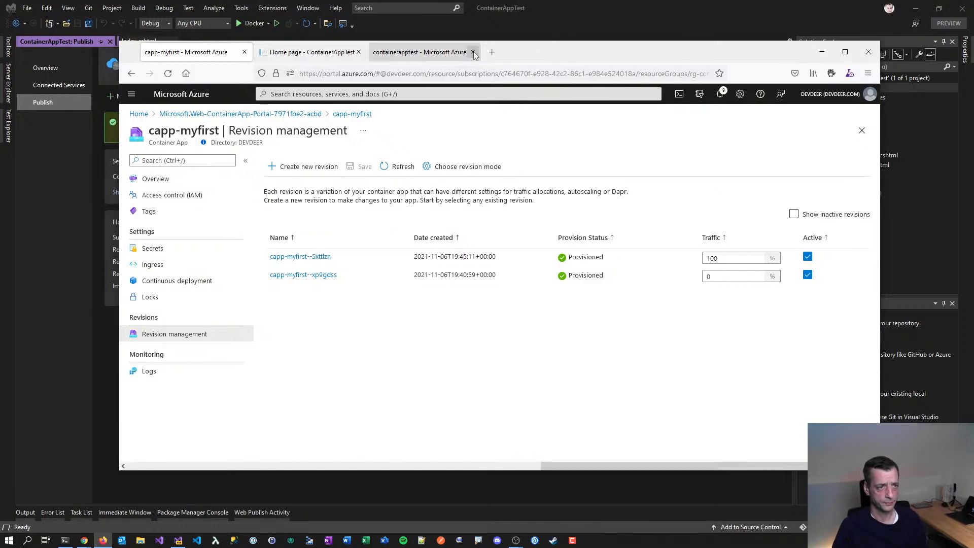
click(473, 53)
click(358, 52)
drag(478, 50, 493, 48)
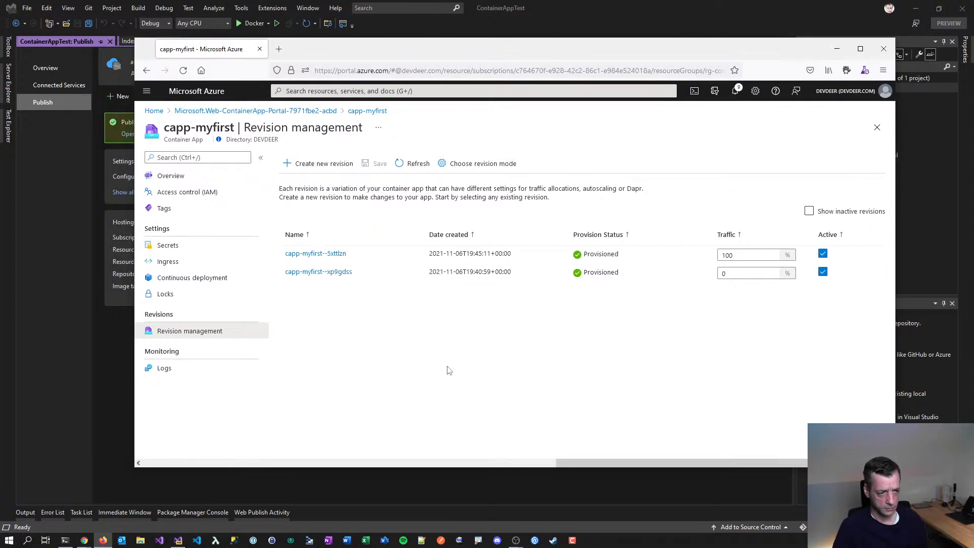
drag(448, 45, 432, 45)
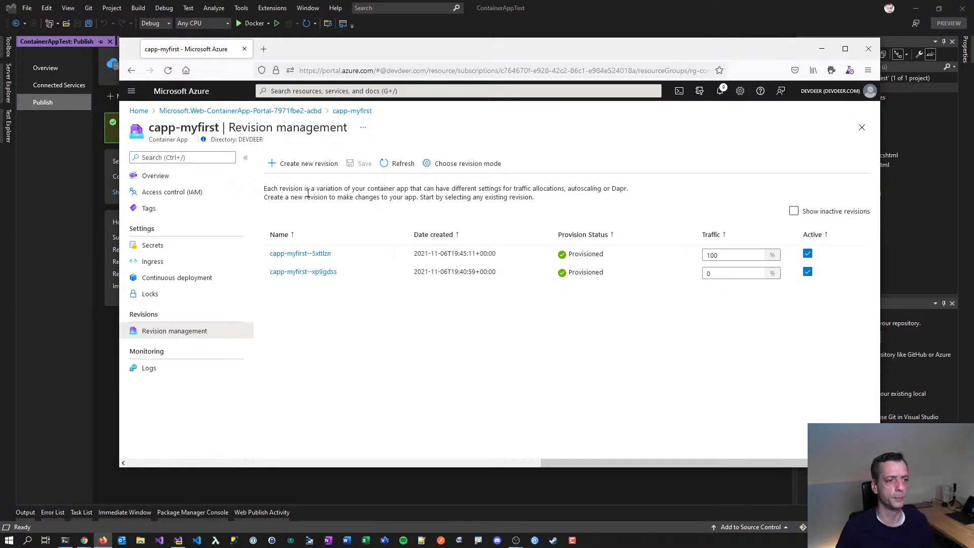
- View the containerapptest repository and its tags in the acrddcontainerapptest registry of resource group rg-container-app-test
click(138, 110)
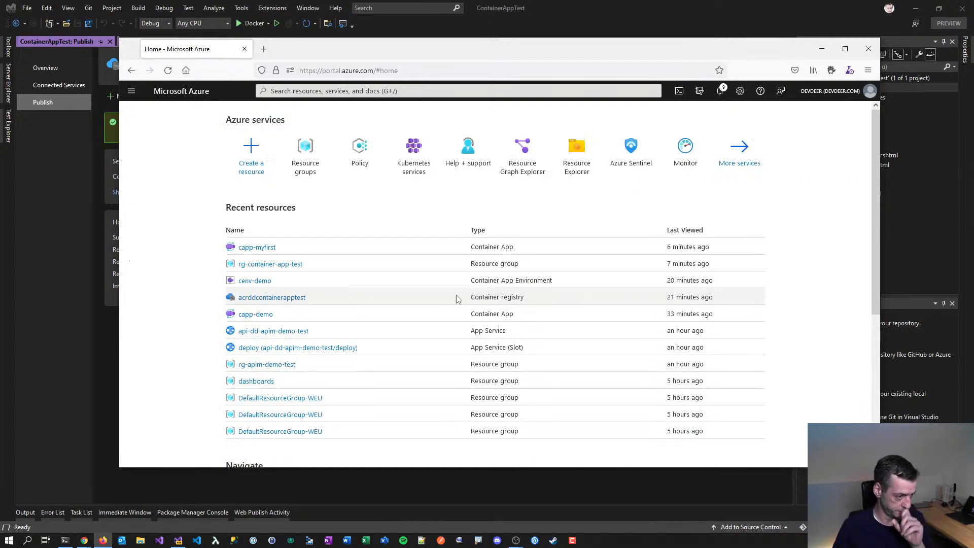
click(292, 264)
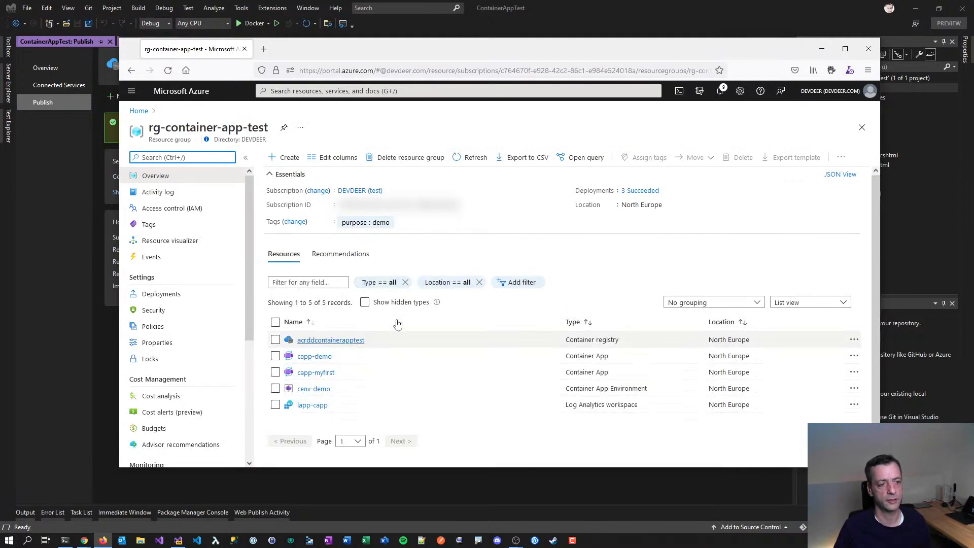
click(336, 341)
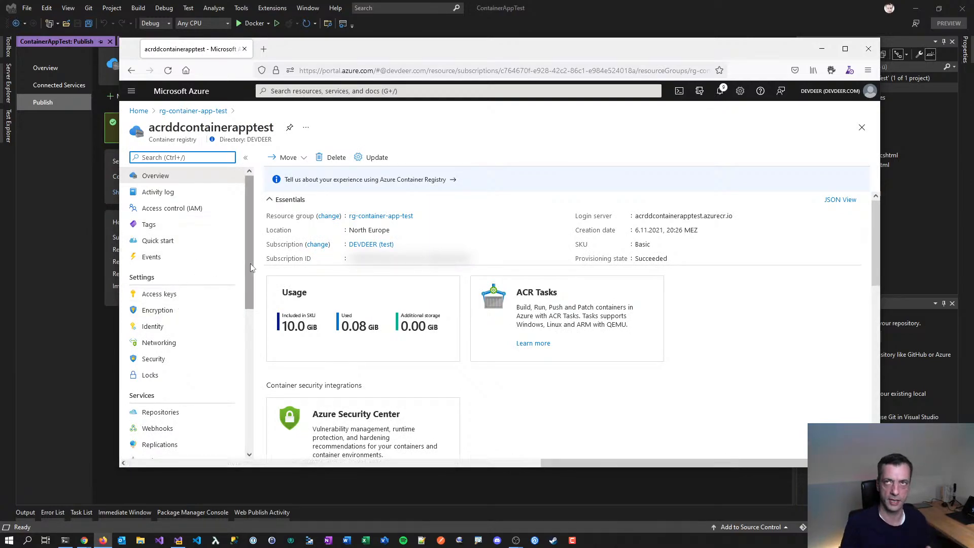
click(171, 413)
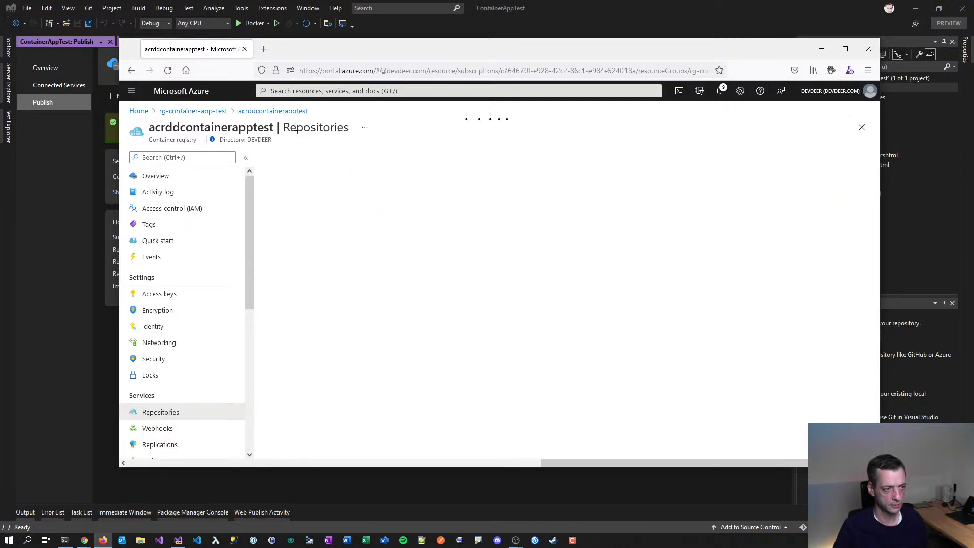
click(295, 212)
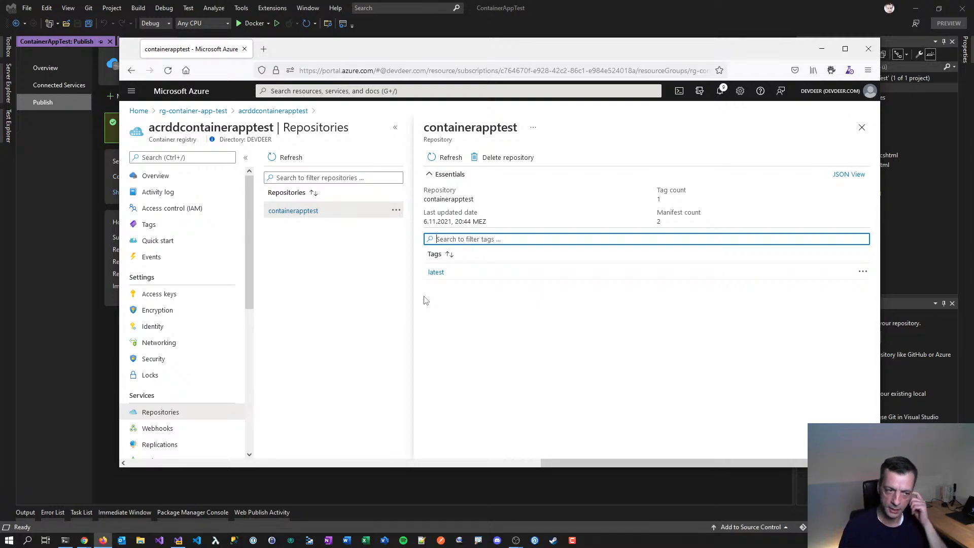
- Switch to Visio, start a Standarddiagramm drawing, and place three 40 × 30 mm Rechteck shapes in a row on the page's upper half
click(384, 540)
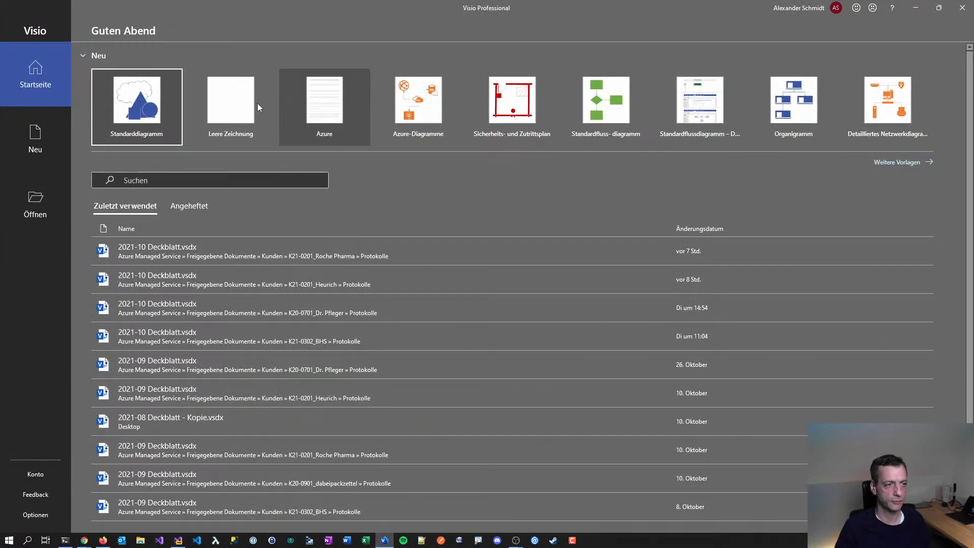
click(145, 104)
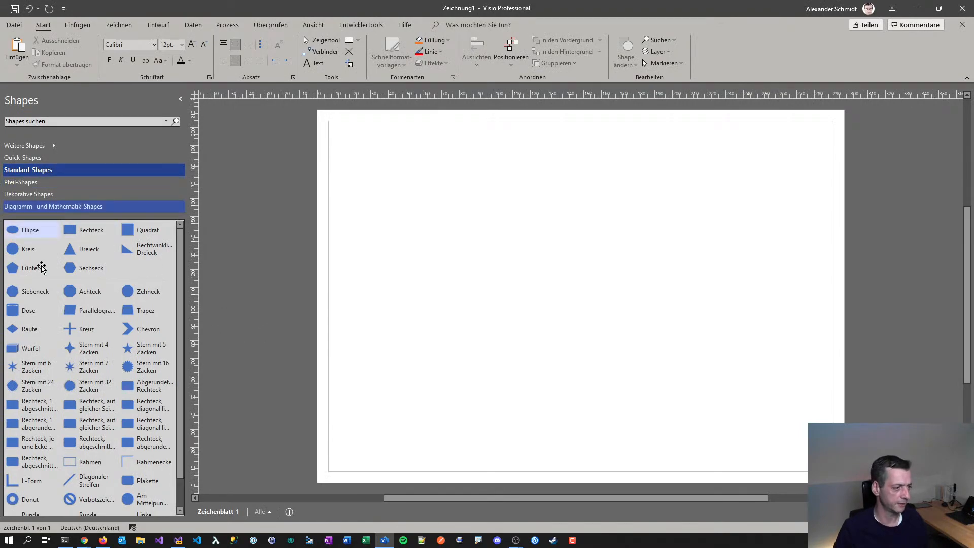
drag(81, 230, 668, 219)
key(ctrl+d)
key(ctrl+d)
- Label the three rectangles from left to right as integration, test and production
click(466, 223)
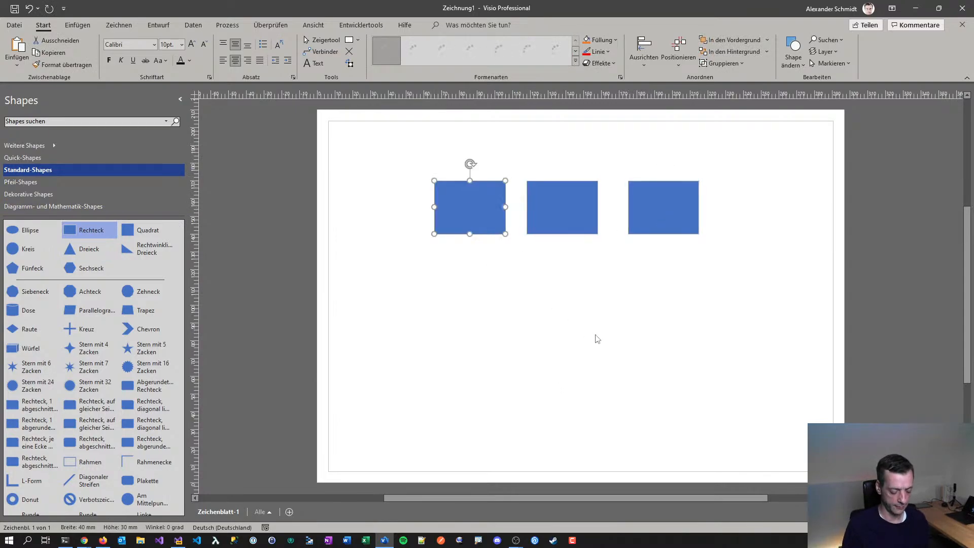
text(int)
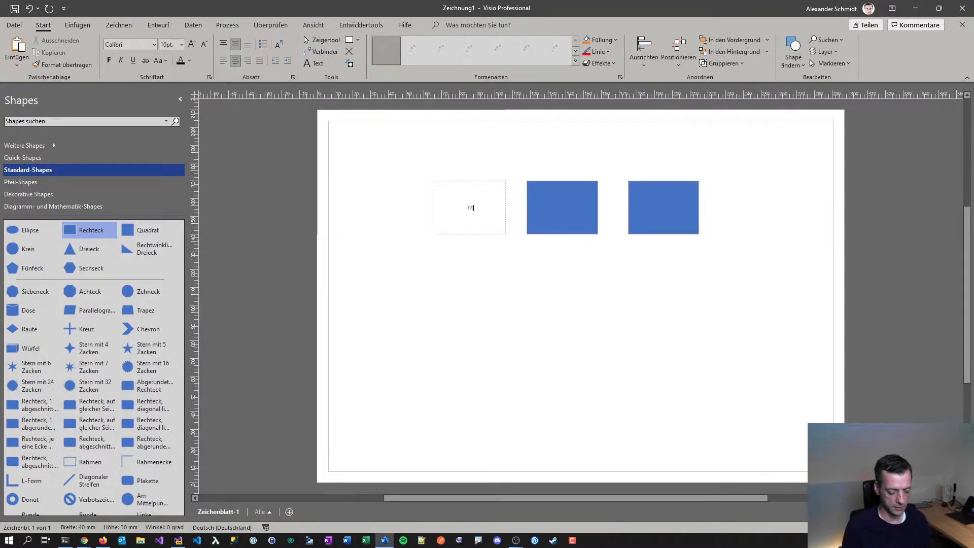
text(egration)
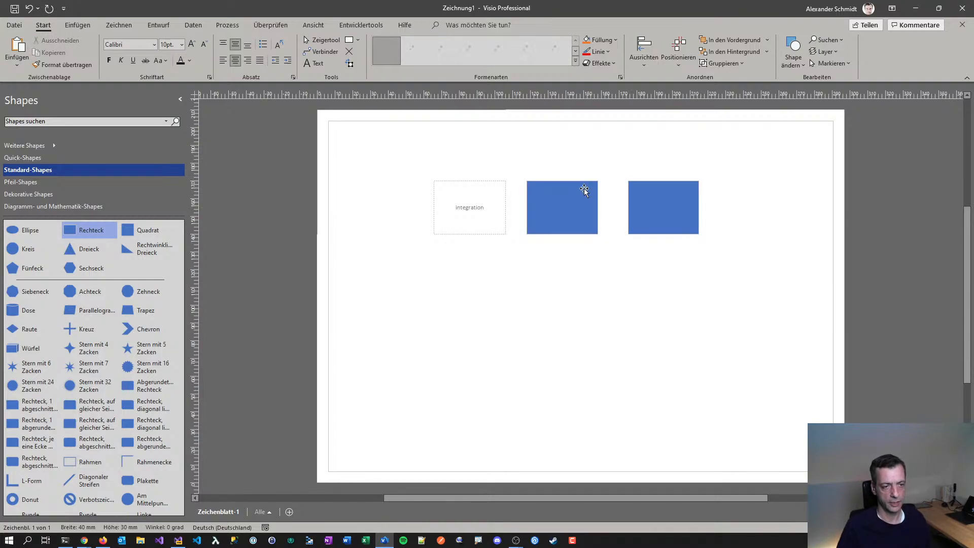
click(582, 189)
text(test)
click(691, 201)
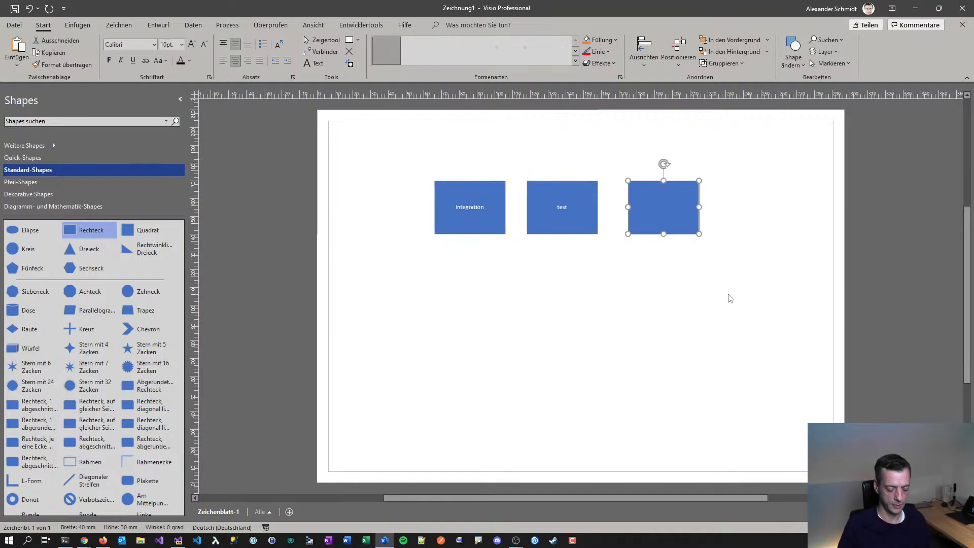
text(production)
click(597, 337)
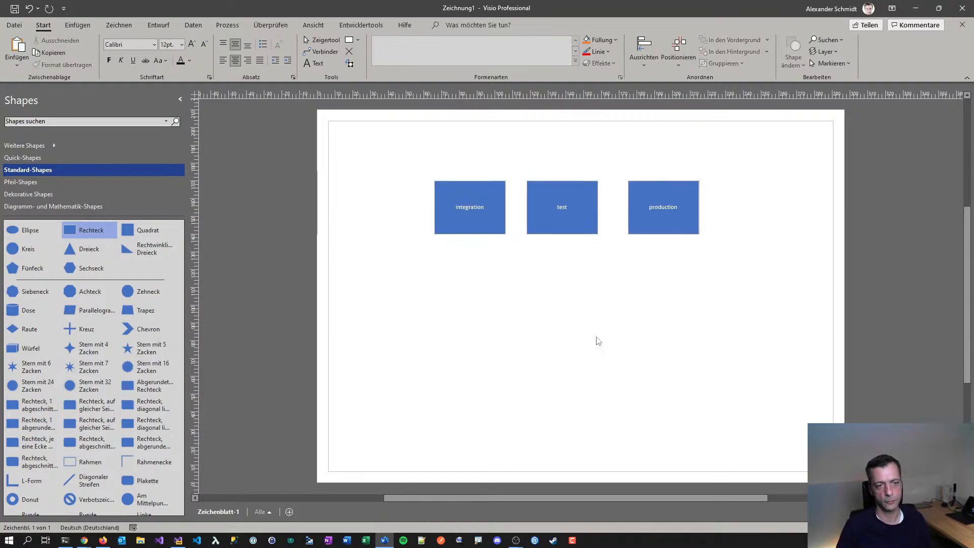
- Move the production rectangle closer to the test rectangle so the three environment boxes are evenly spaced
scroll(651, 225, up, 4)
scroll(651, 224, down, 2)
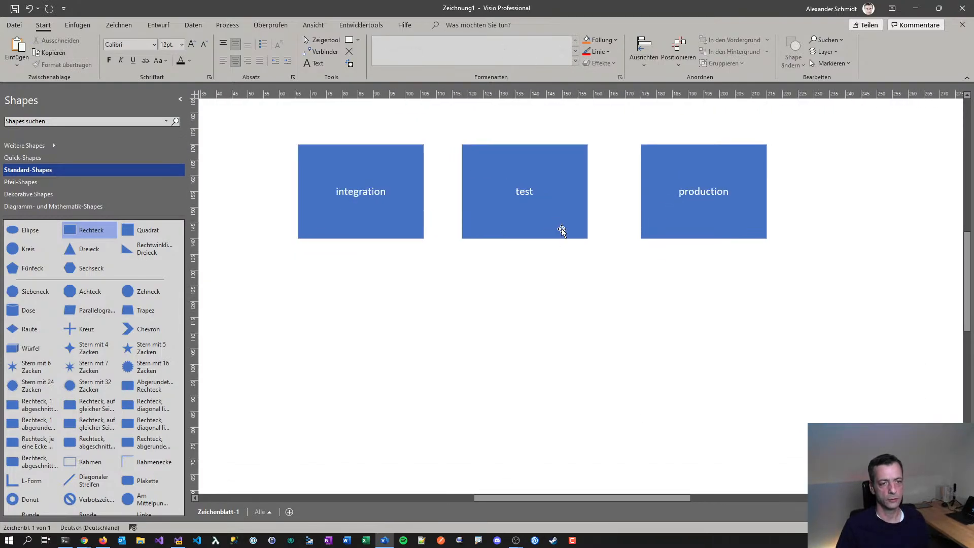
drag(708, 202, 692, 202)
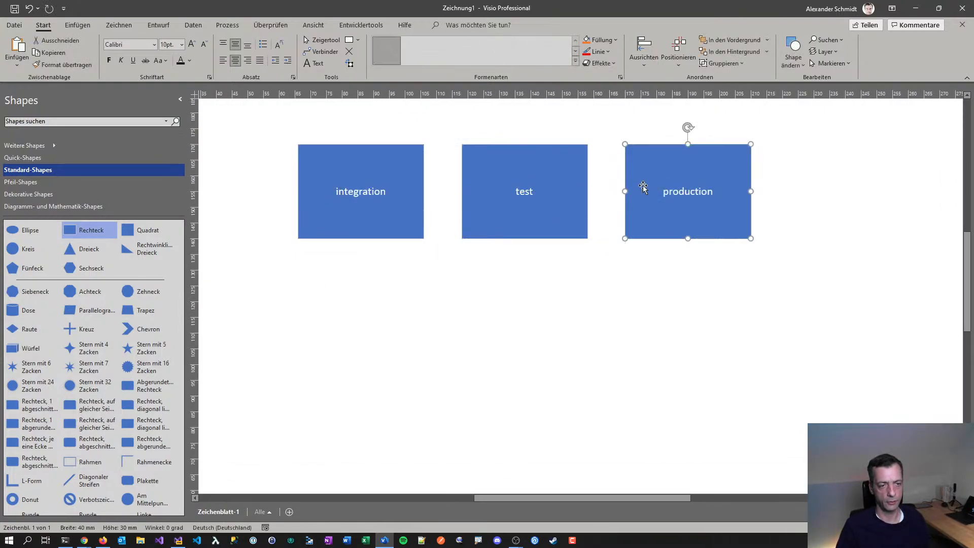
- Load the MIS Azure Stencils from the custom shapes collection into the drawing
drag(495, 498, 451, 498)
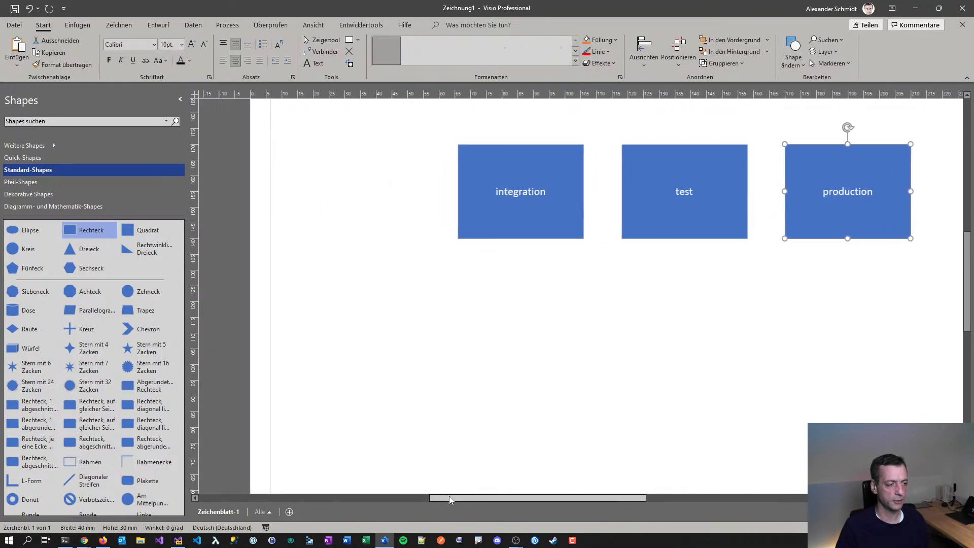
click(151, 150)
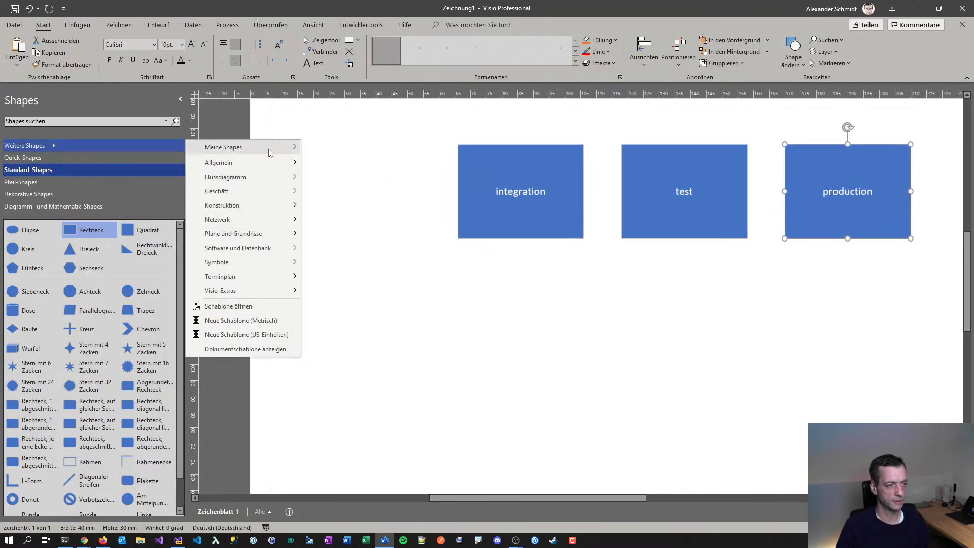
mouse_move(270, 148)
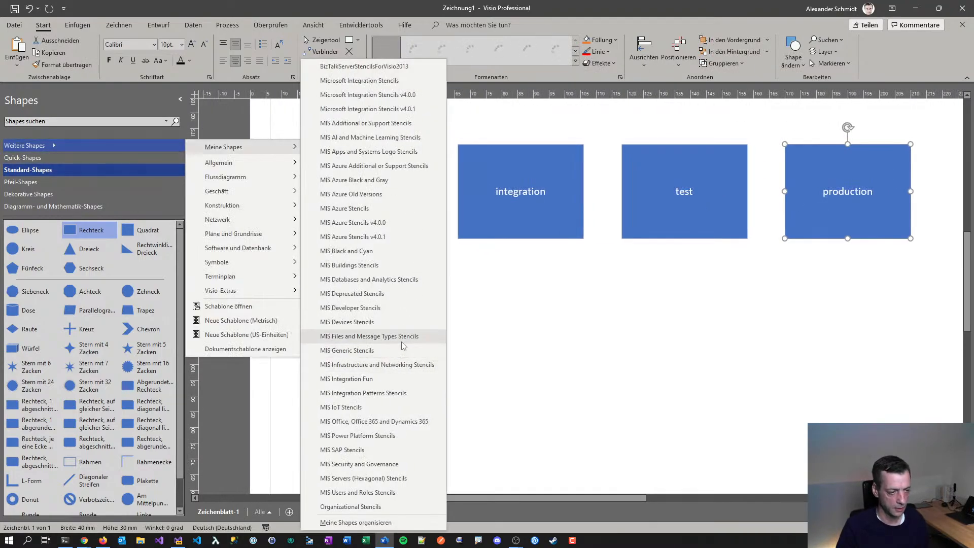
click(396, 207)
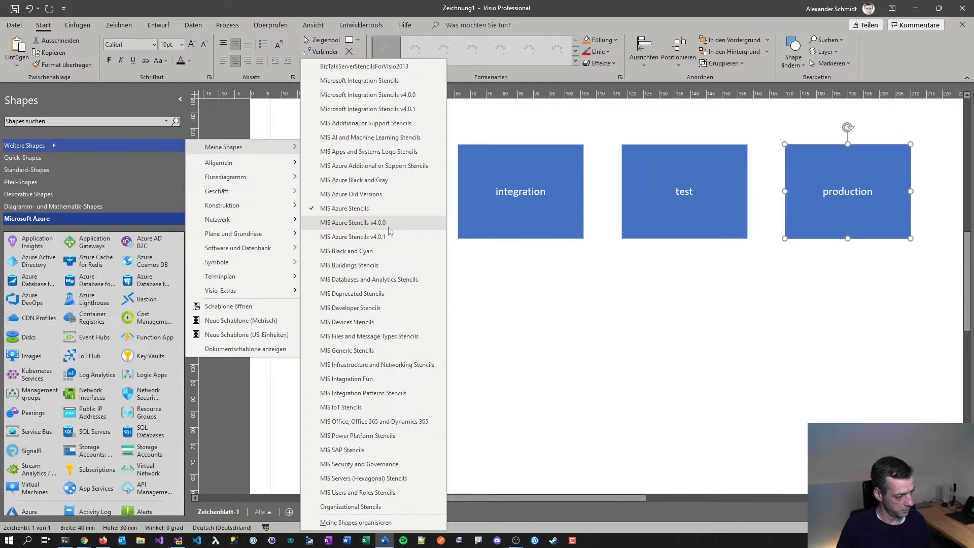
click(715, 435)
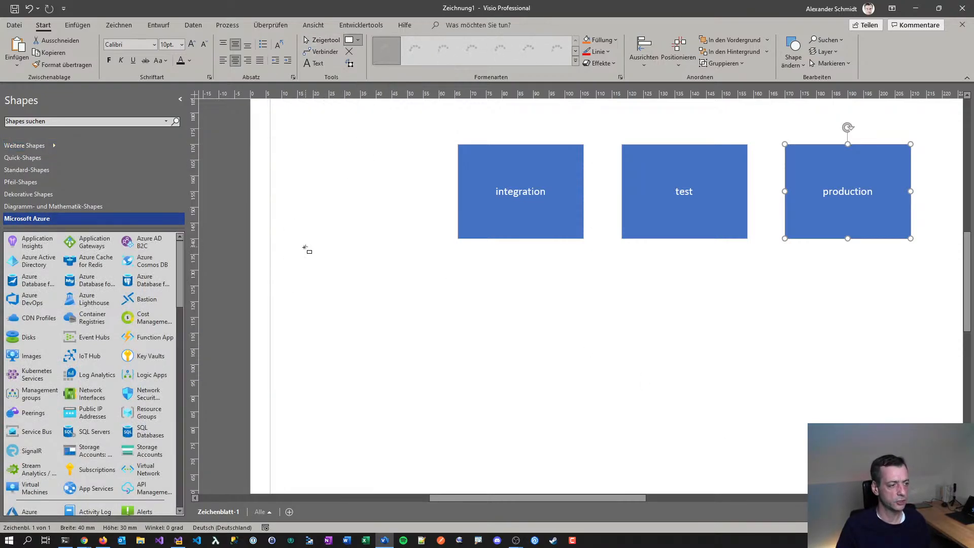
- Draw a rectangle about 20 mm wide and 25 mm high to the lower left of the integration box and label it ACR
drag(306, 247, 367, 326)
text(CO)
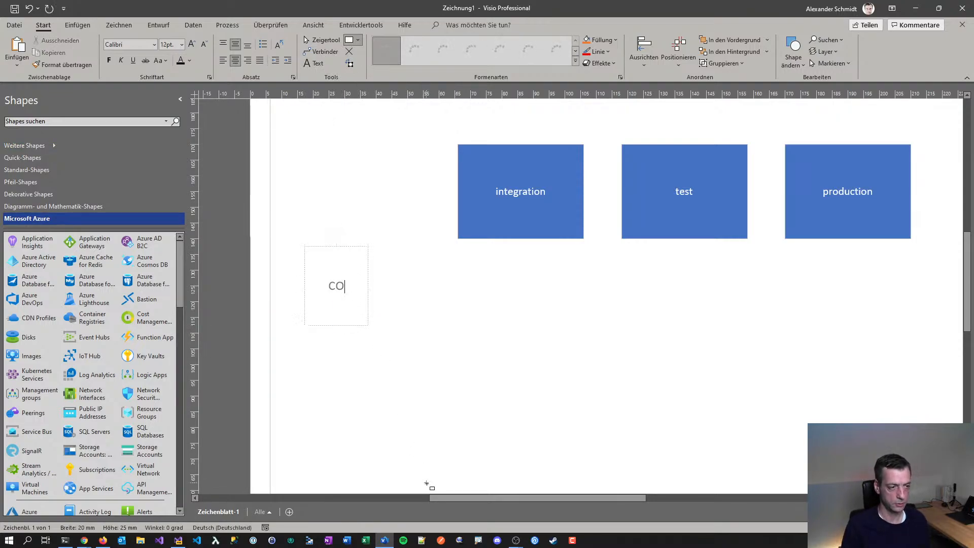
key(BackSpace)
key(BackSpace)
text(ACR)
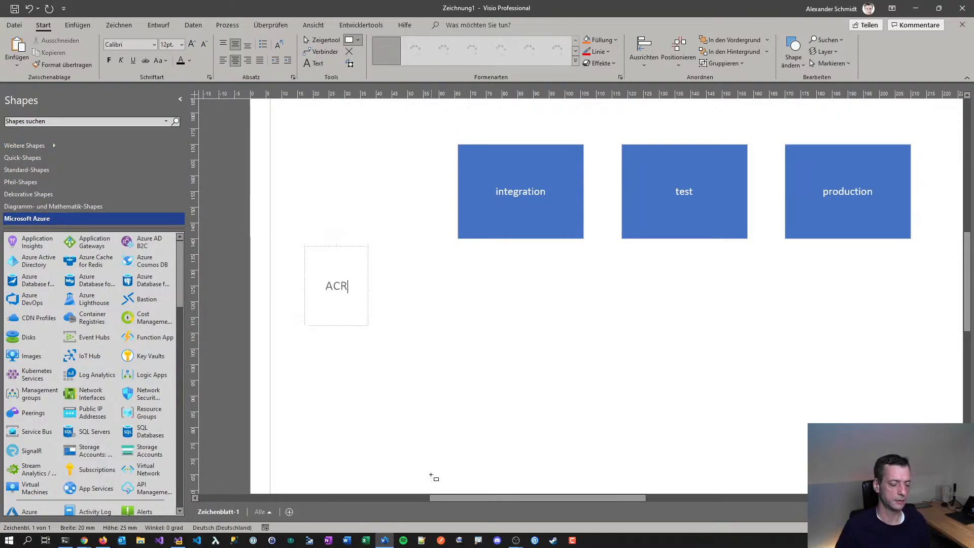
click(431, 474)
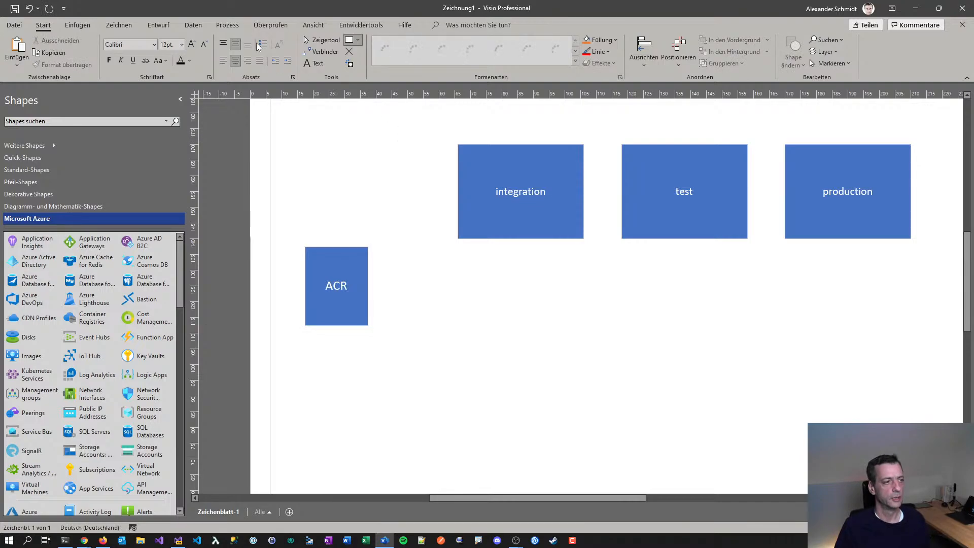
- Connect the left side of the integration box to the top of the ACR box, with the arrowhead at ACR
click(322, 40)
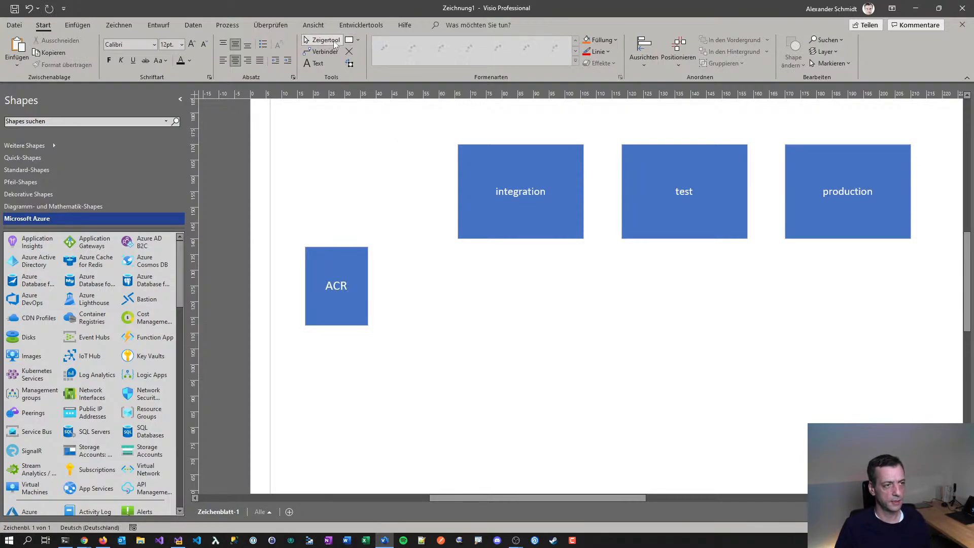
click(323, 51)
drag(341, 254, 457, 191)
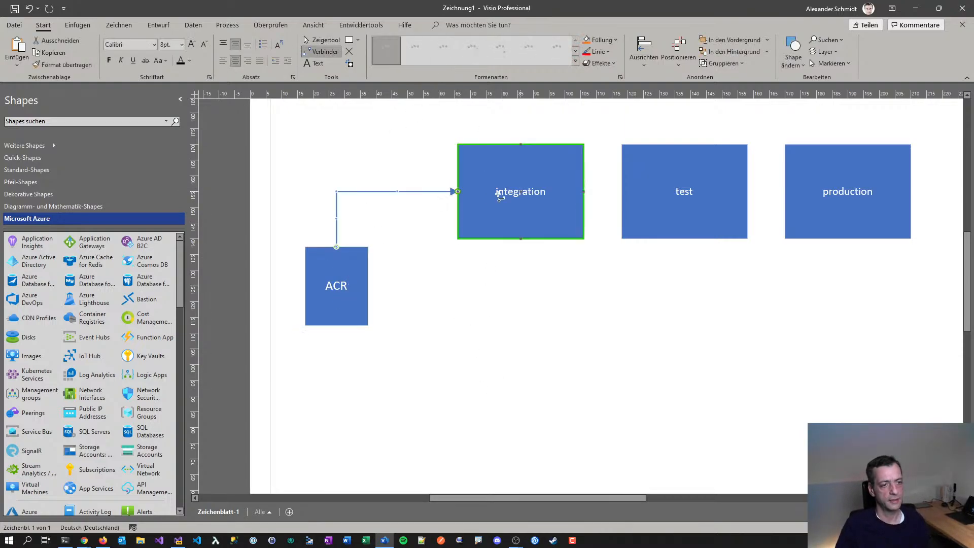
key(Delete)
drag(458, 192, 336, 247)
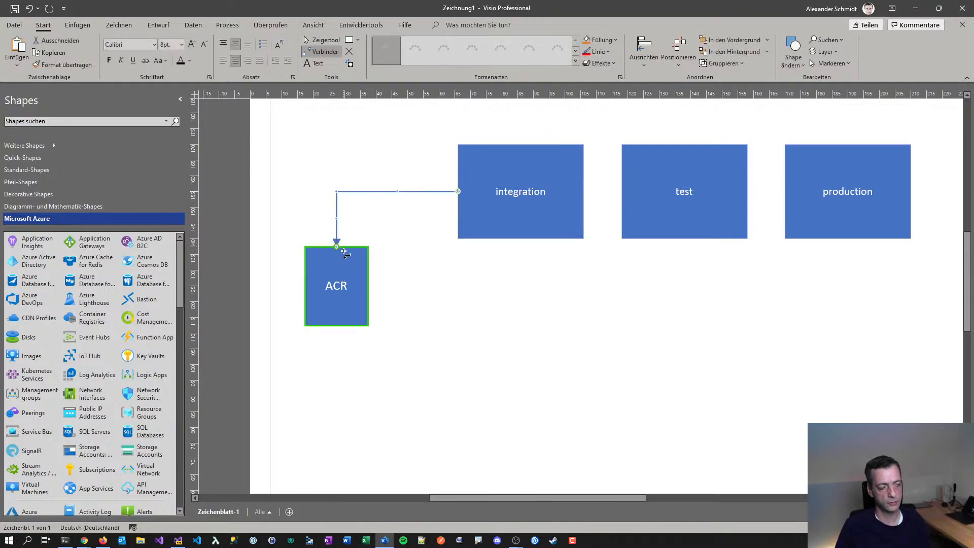
click(316, 39)
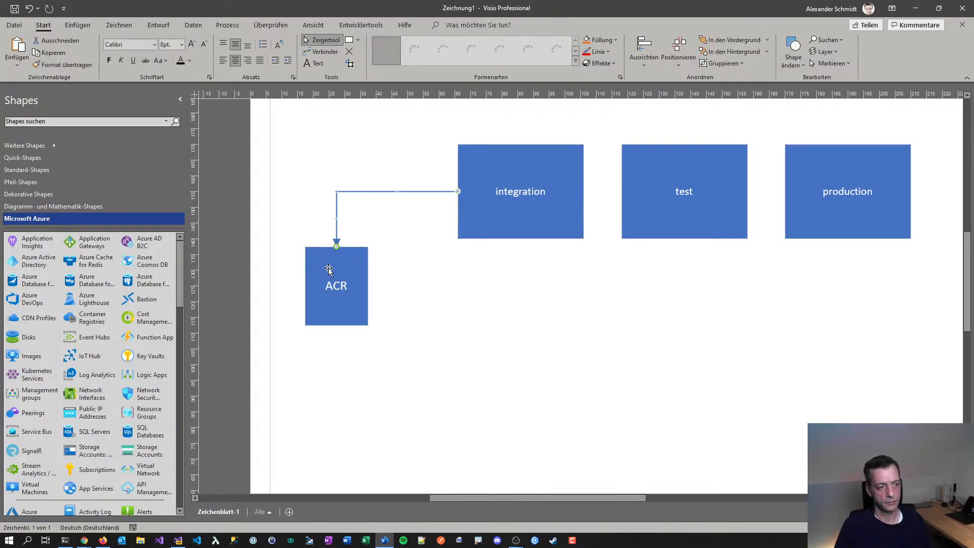
click(521, 235)
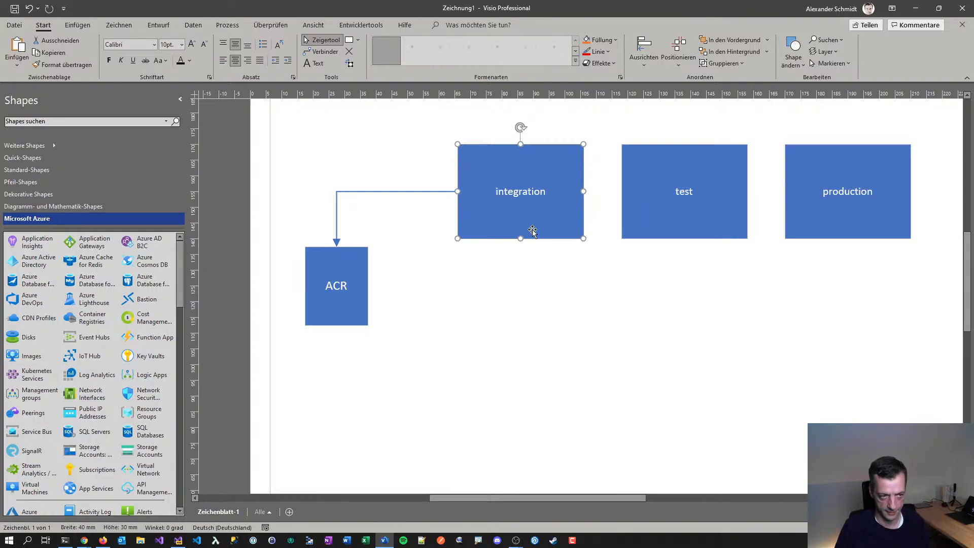
click(692, 195)
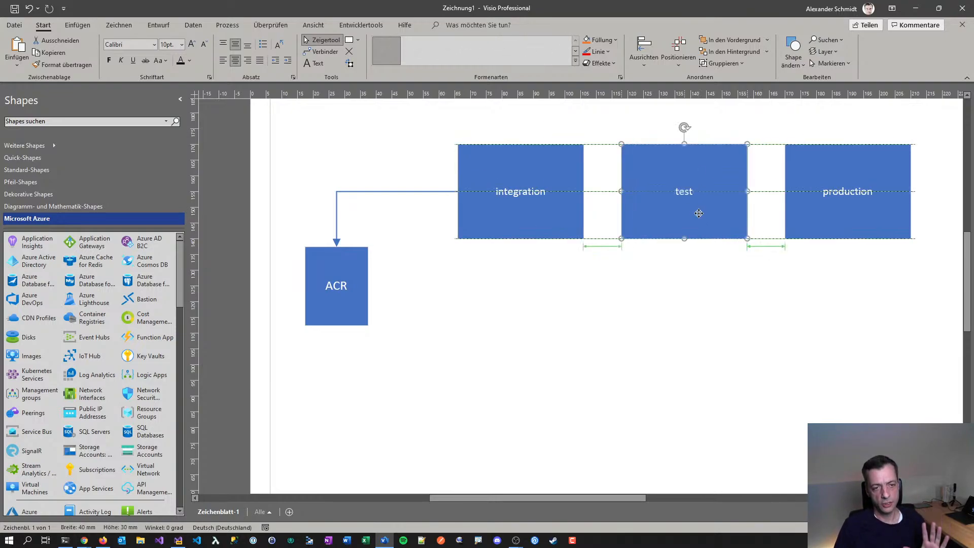
click(706, 291)
click(321, 51)
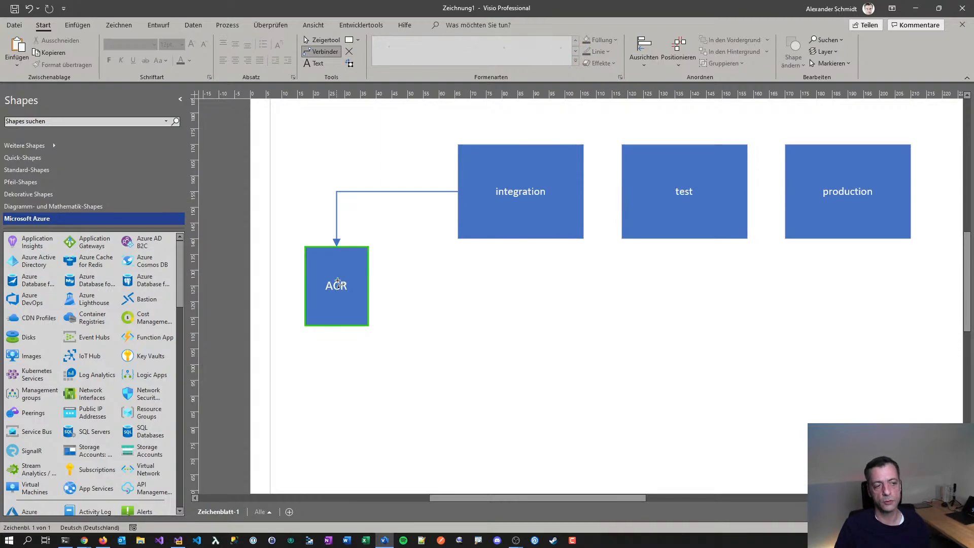
click(322, 40)
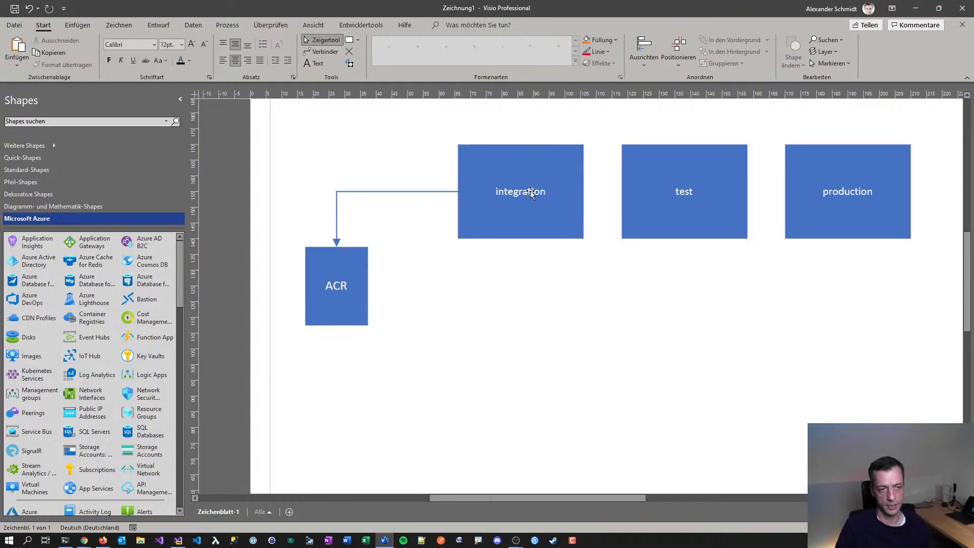
click(563, 208)
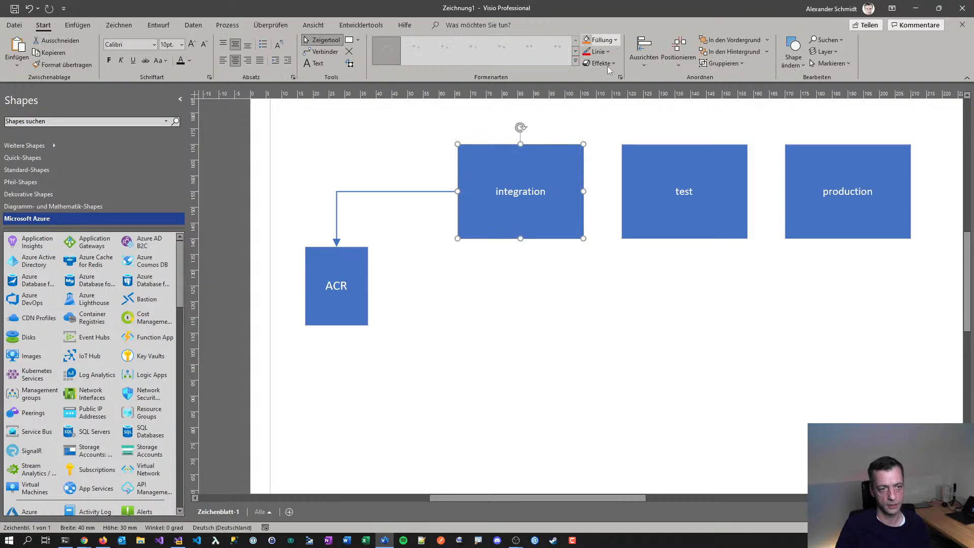
click(371, 151)
- Add a v1 text label, place it just below the test box and narrow its frame to about 14.5 mm
click(321, 62)
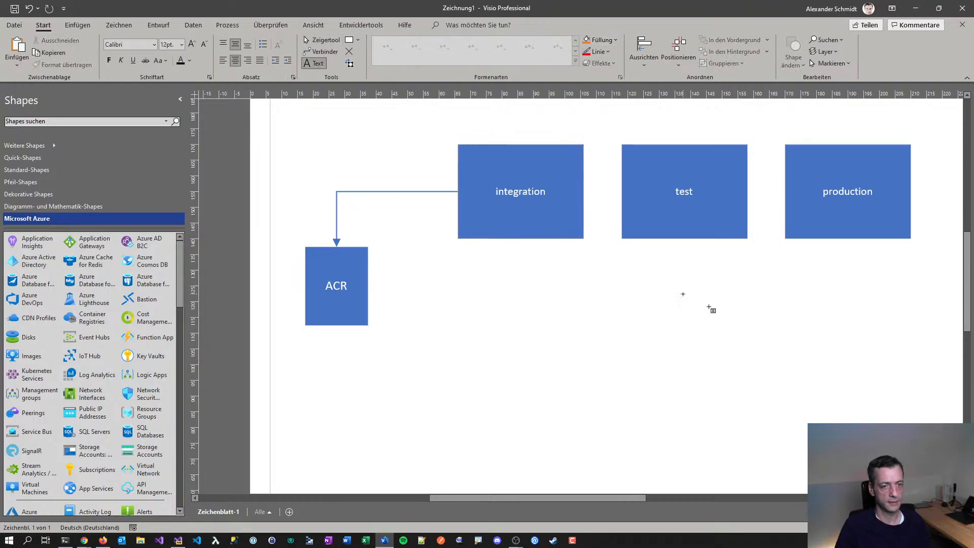
click(602, 253)
text(v1)
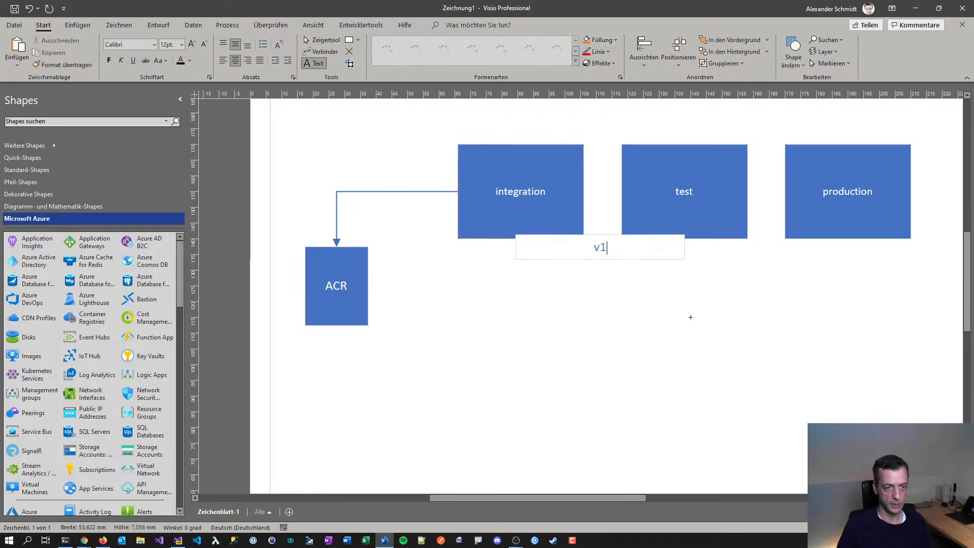
click(319, 41)
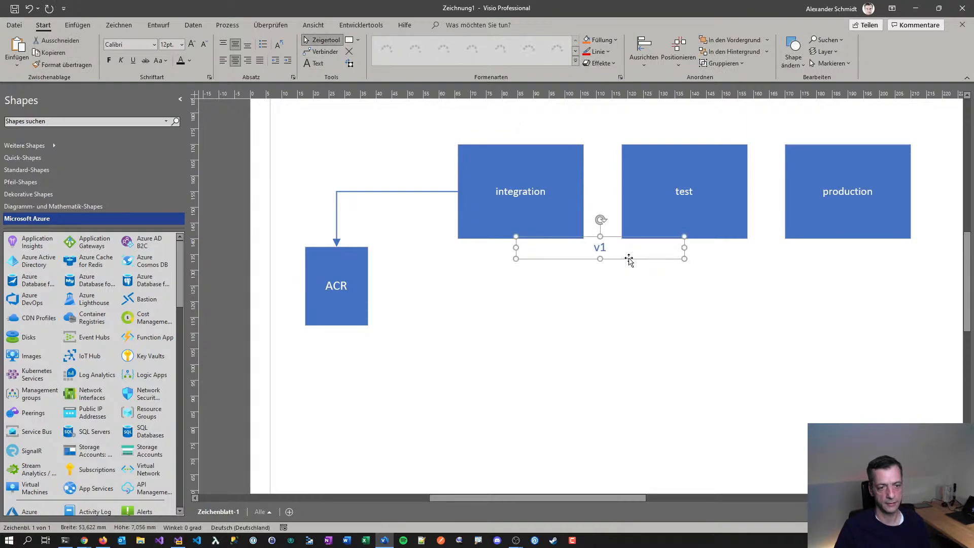
drag(638, 256, 735, 261)
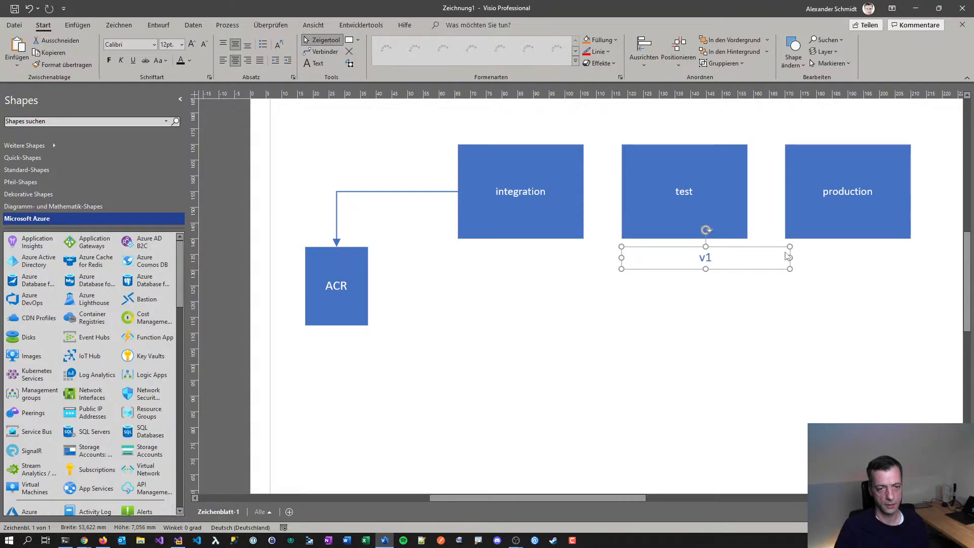
click(793, 263)
click(784, 263)
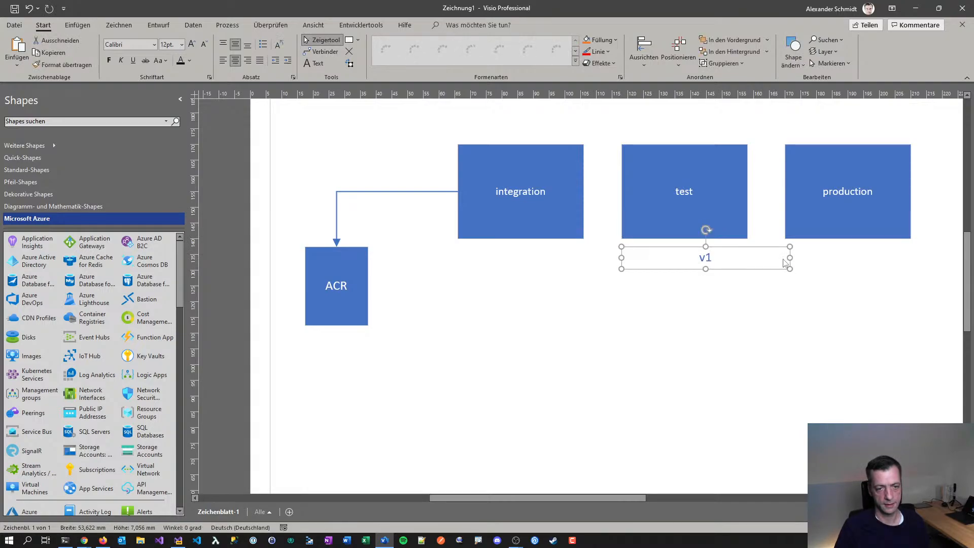
drag(788, 258, 666, 260)
- Duplicate the v1 label below the production box and again below the integration box, setting the integration copy's text to v2
key(ctrl+d)
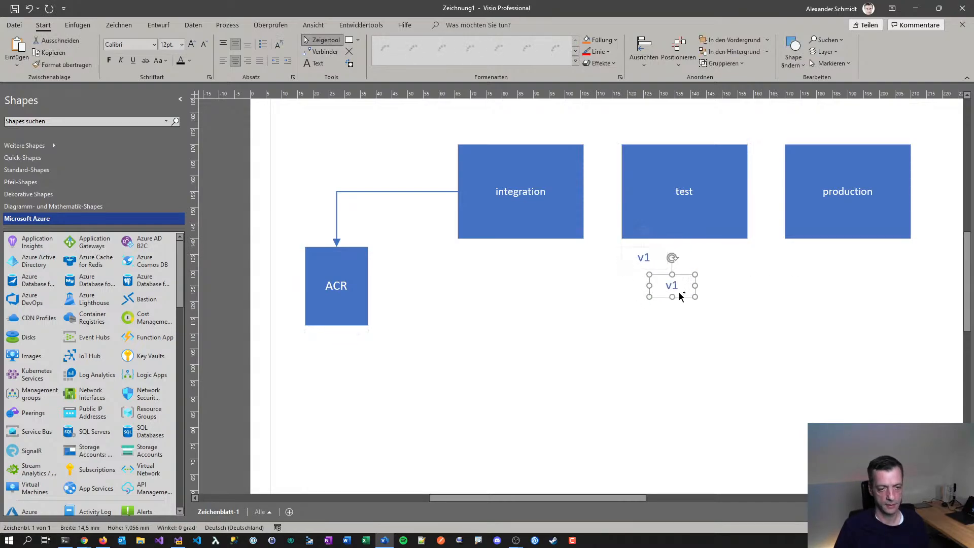
drag(685, 297, 819, 268)
key(ctrl+d)
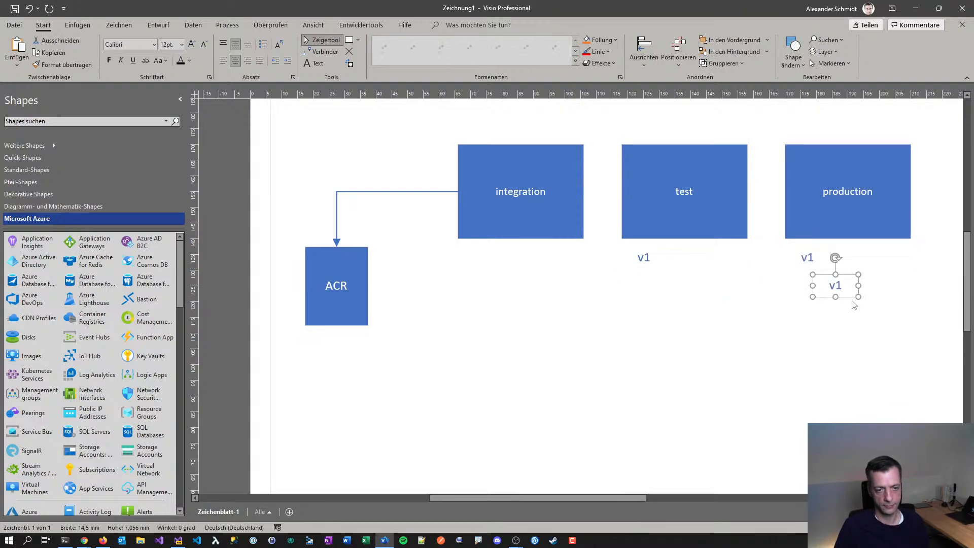
drag(847, 297, 492, 269)
text(v2)
click(685, 357)
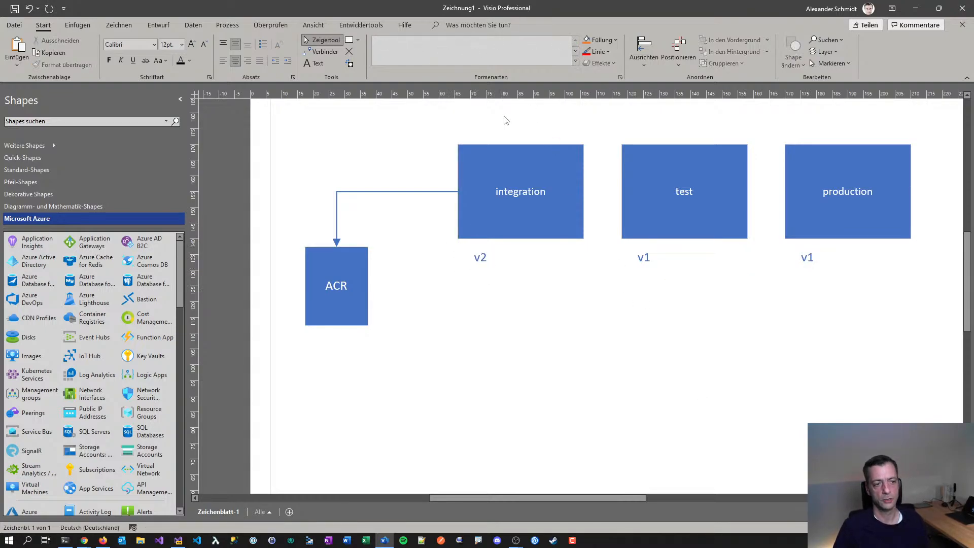
- Change the version label below the test box to v2
click(530, 187)
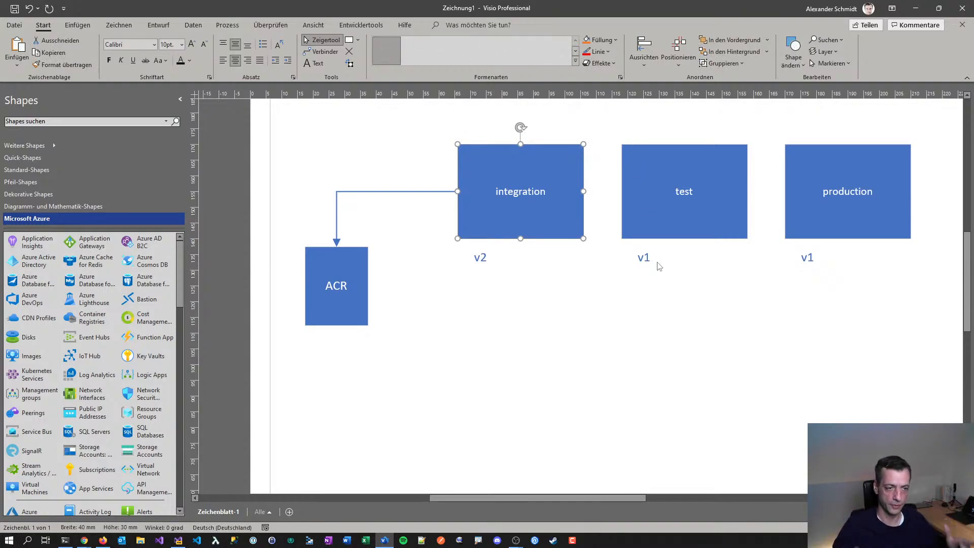
click(675, 209)
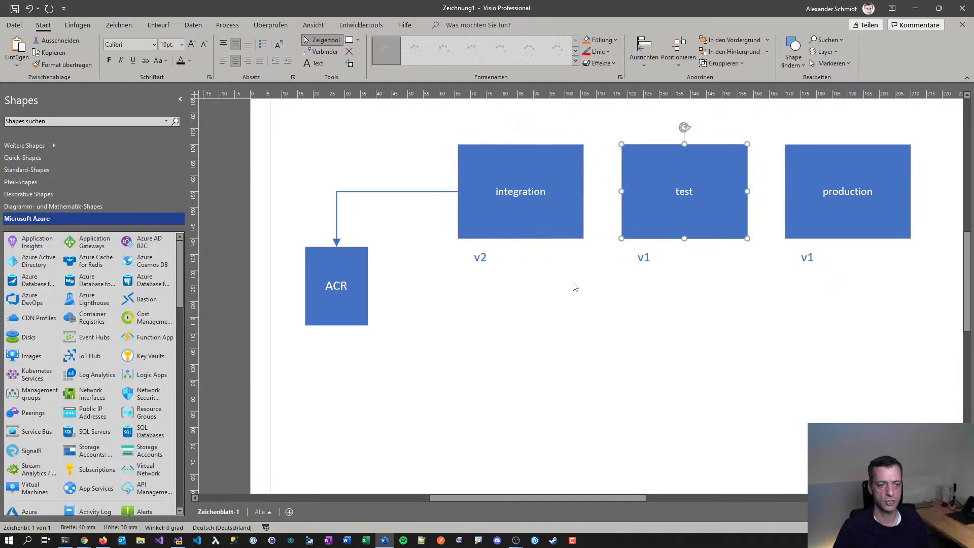
double_click(641, 257)
text(v2)
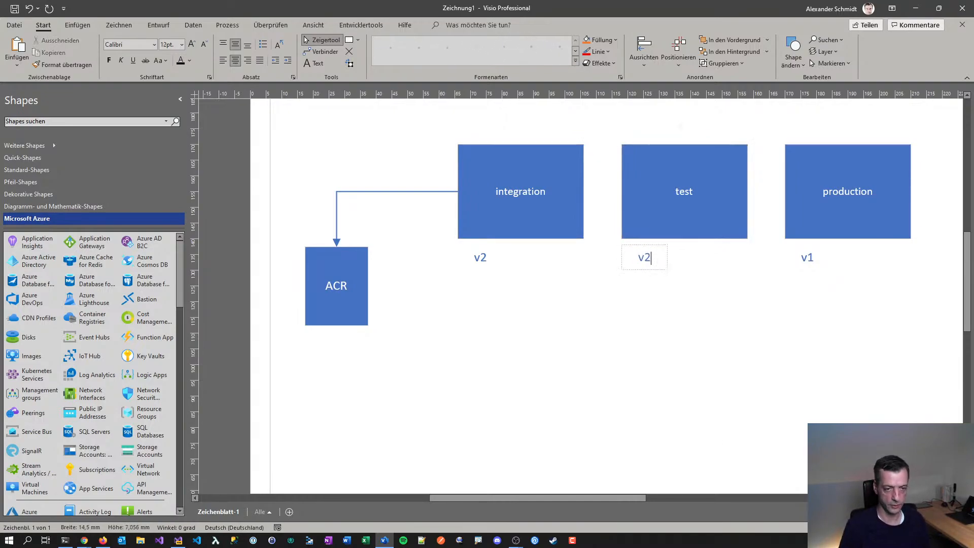
click(760, 465)
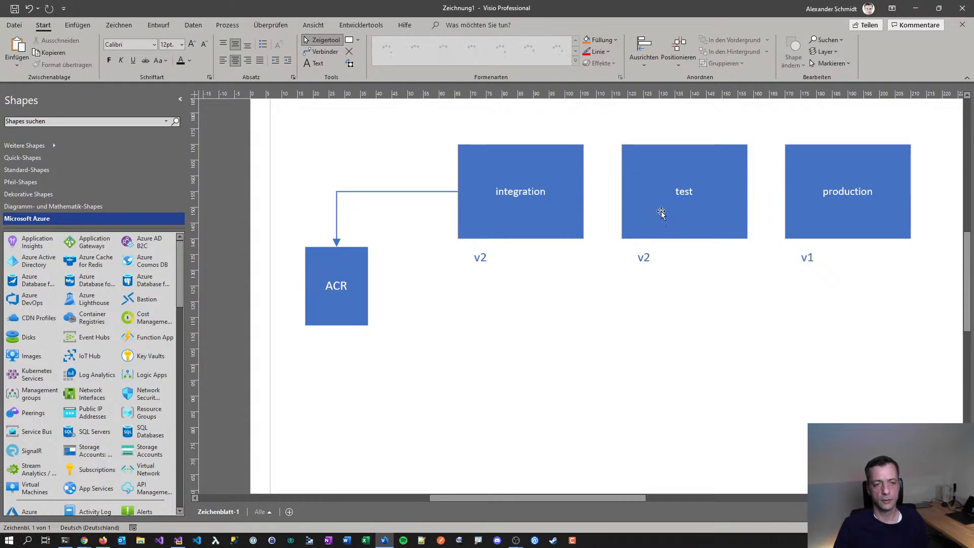
- Add a text label reading Xyz:latest, about 26 mm wide, just below the v2 label of the test box
click(680, 201)
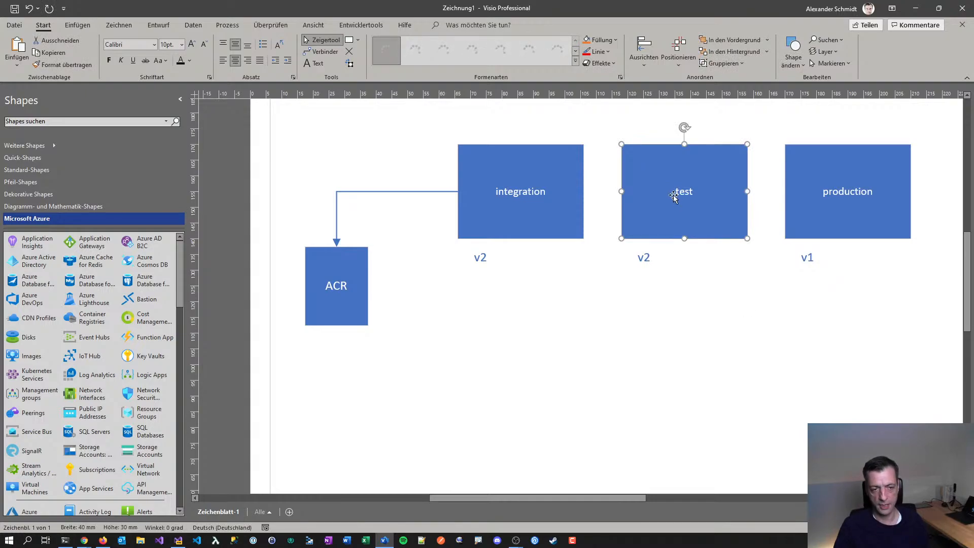
click(318, 112)
click(318, 65)
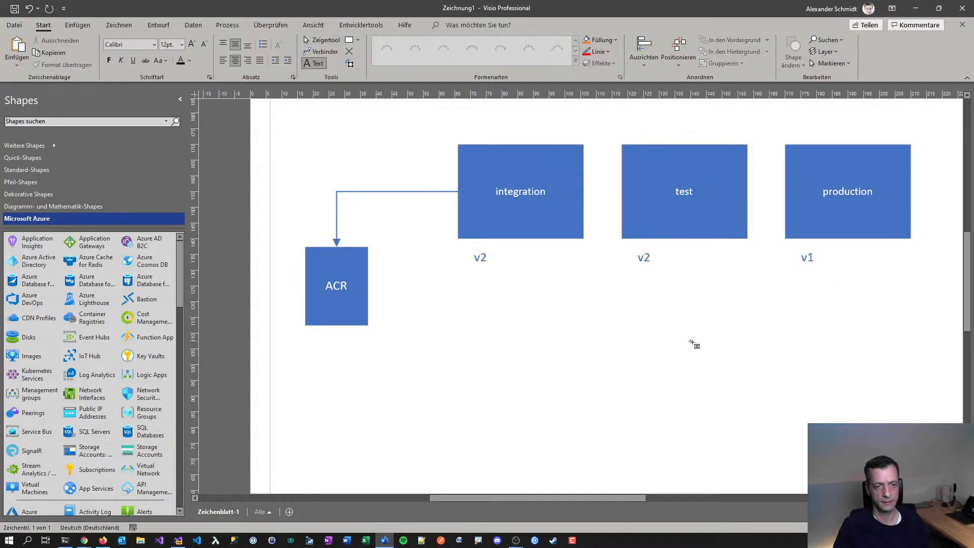
drag(635, 275, 718, 294)
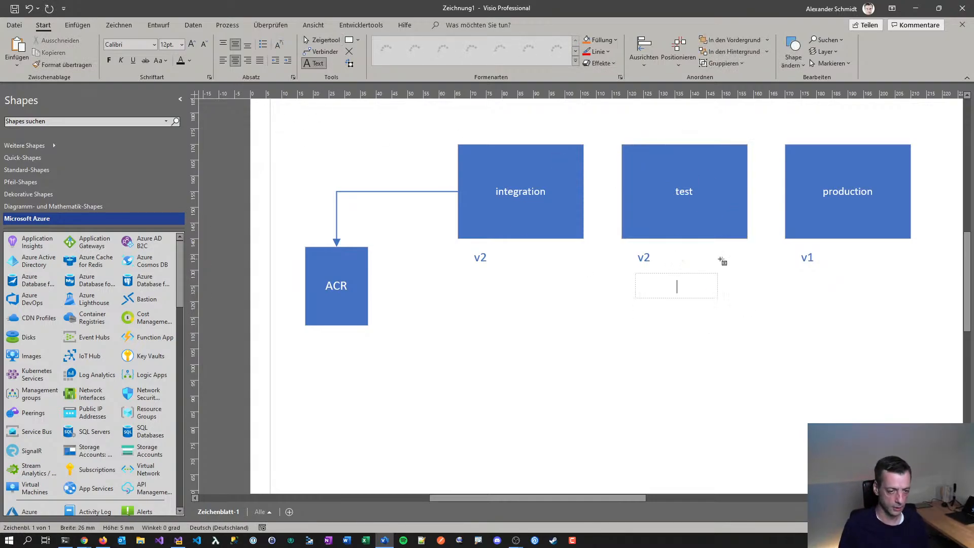
text(xy)
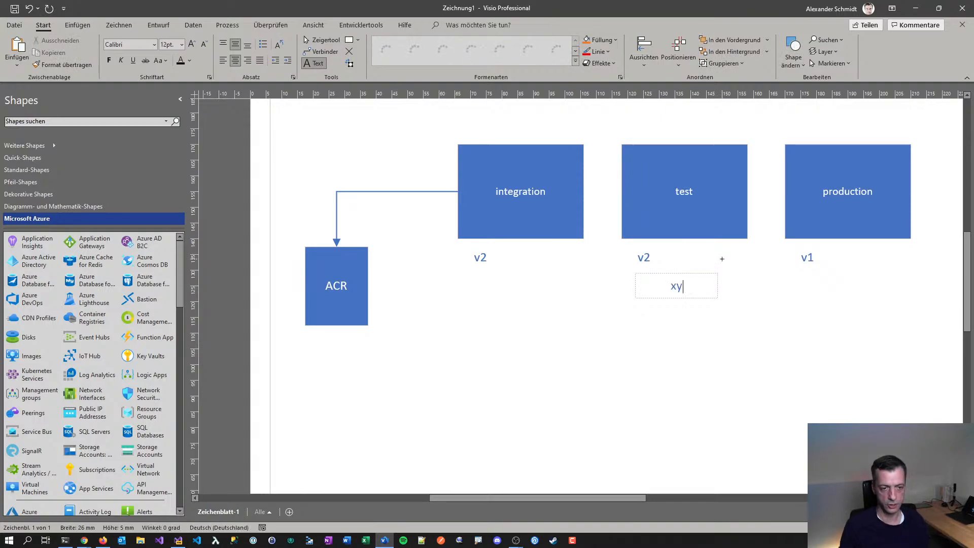
text(z:)
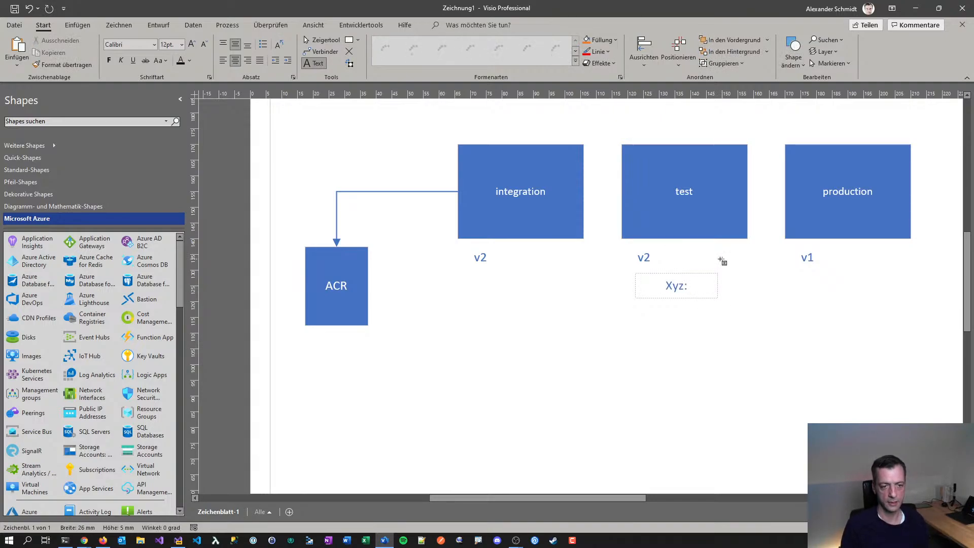
text(latest)
- Colour the word "latest" in the new label under the test box red
key(ctrl+shift+Left)
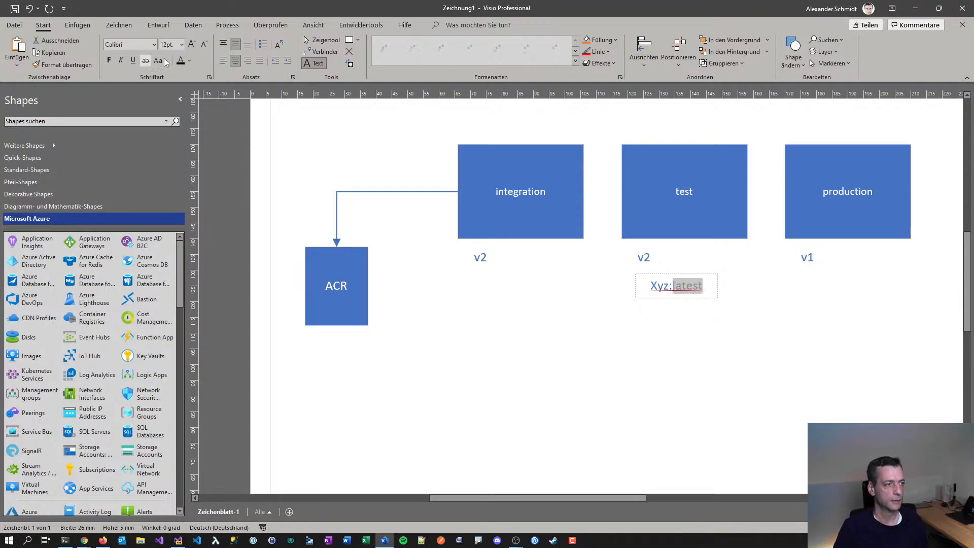
click(189, 60)
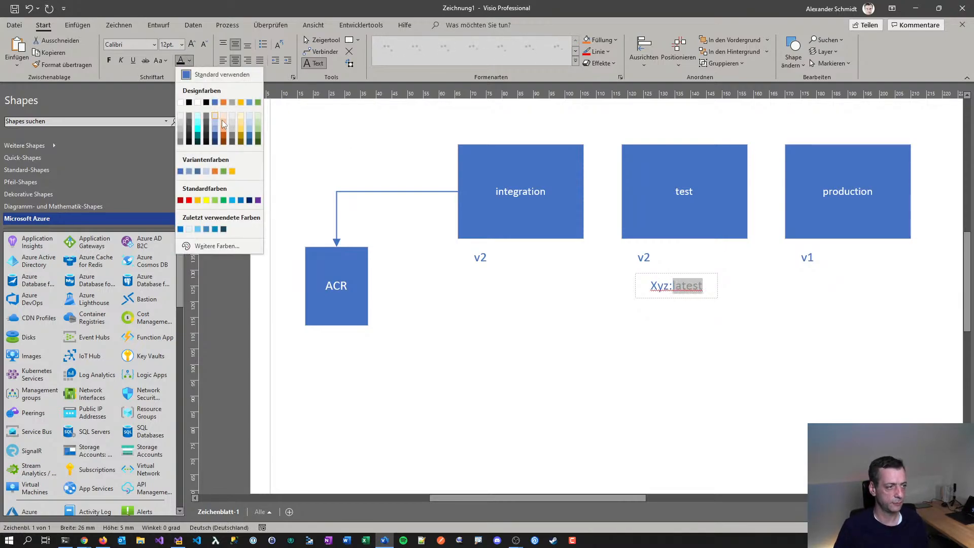
click(188, 199)
click(653, 345)
key(ctrl+1)
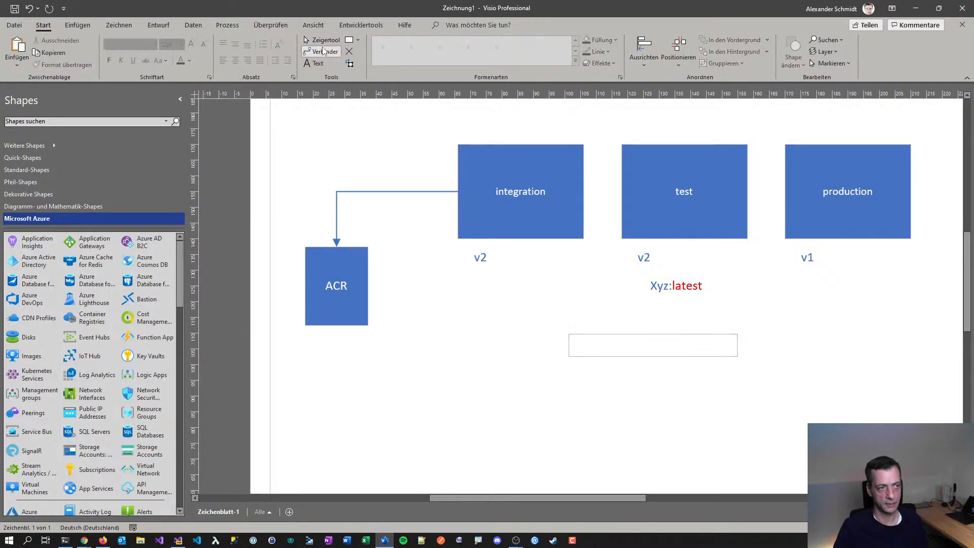
- Correct the image label under the test box to start with a lowercase letter, so it reads xyz:latest
click(677, 289)
key(F2)
key(Home)
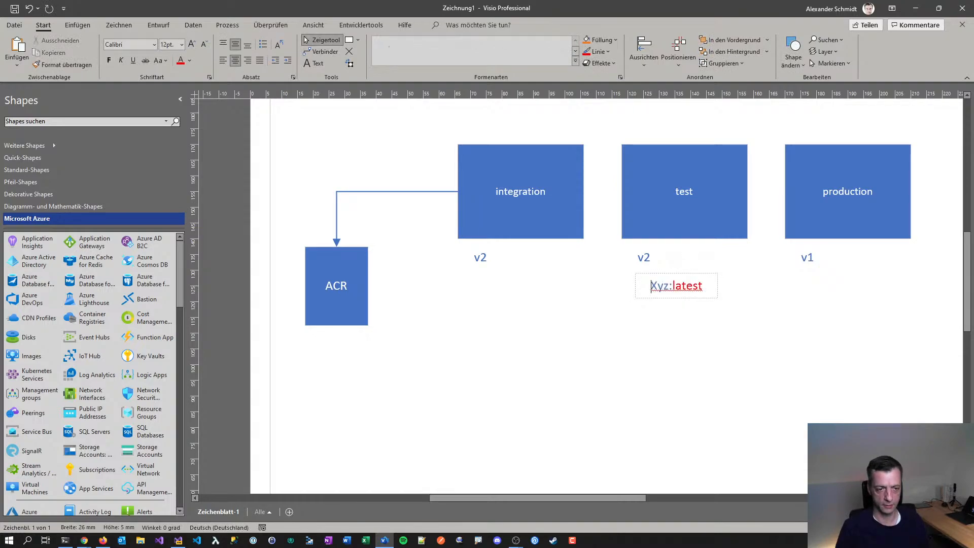
key(Delete)
text(x)
click(831, 347)
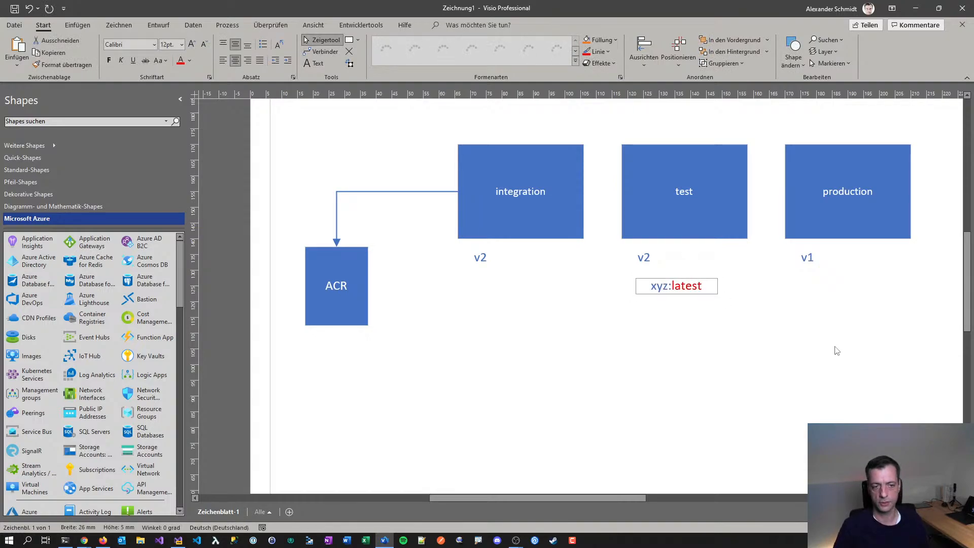
click(682, 288)
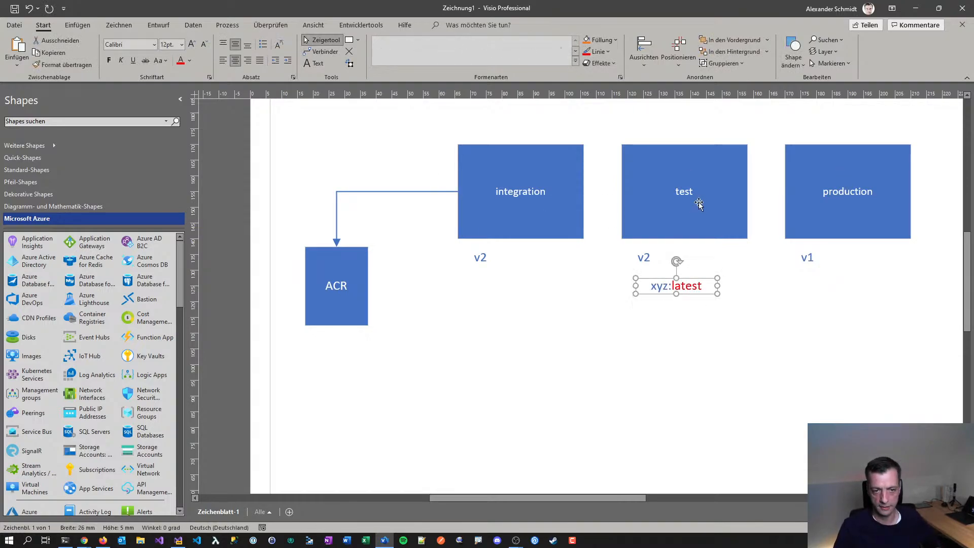
click(802, 219)
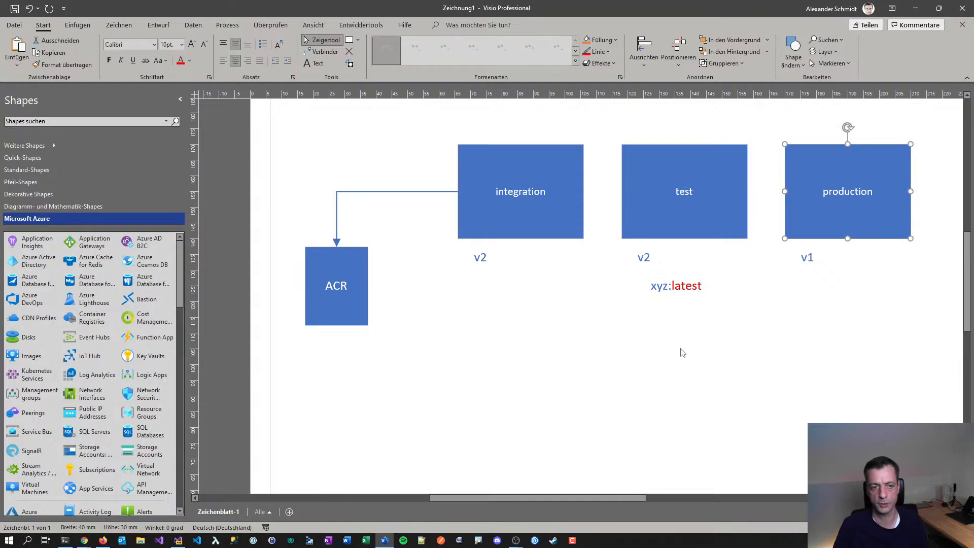
click(667, 323)
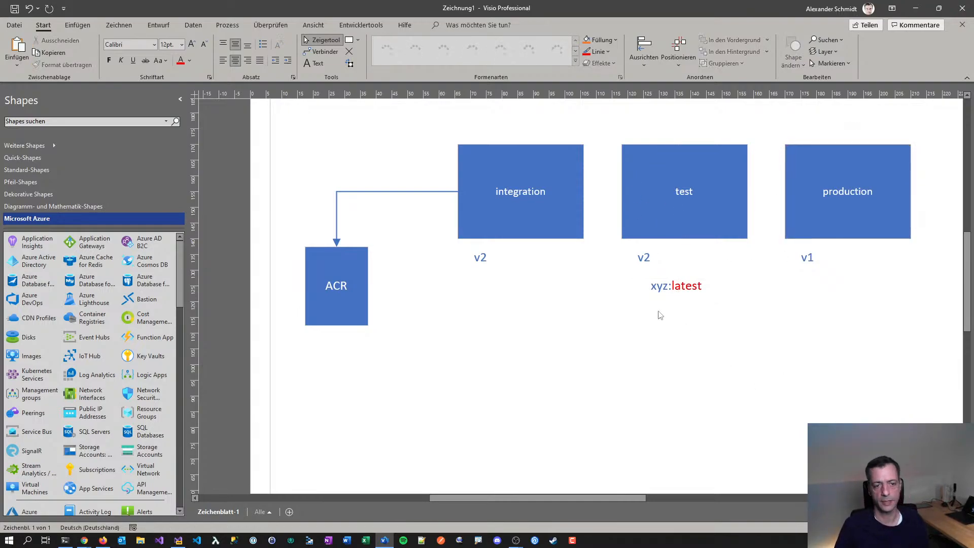
- Switch to Chrome, open dev.azure.com/devdeer in a new tab and sign in with the already signed-in account
key(alt+Tab)
key(alt+Tab)
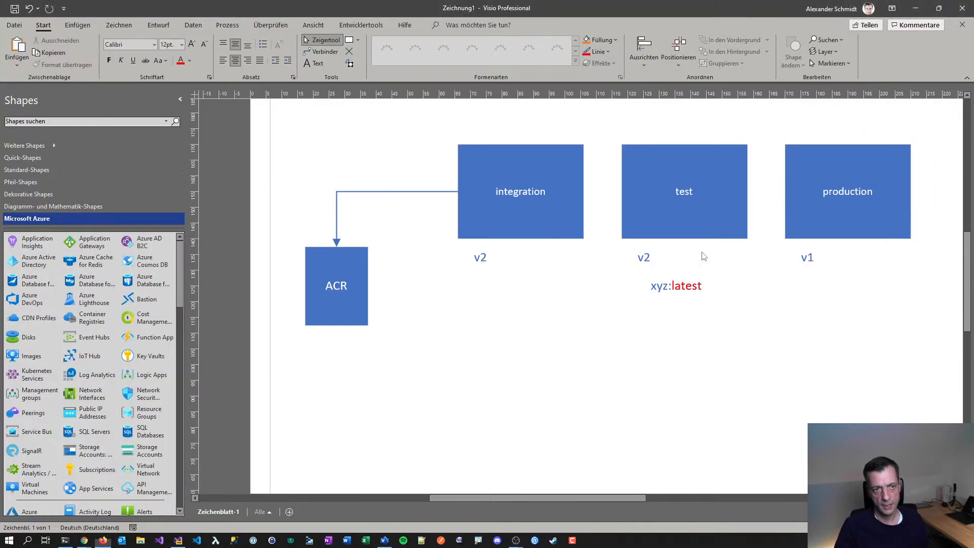
key(alt+Tab)
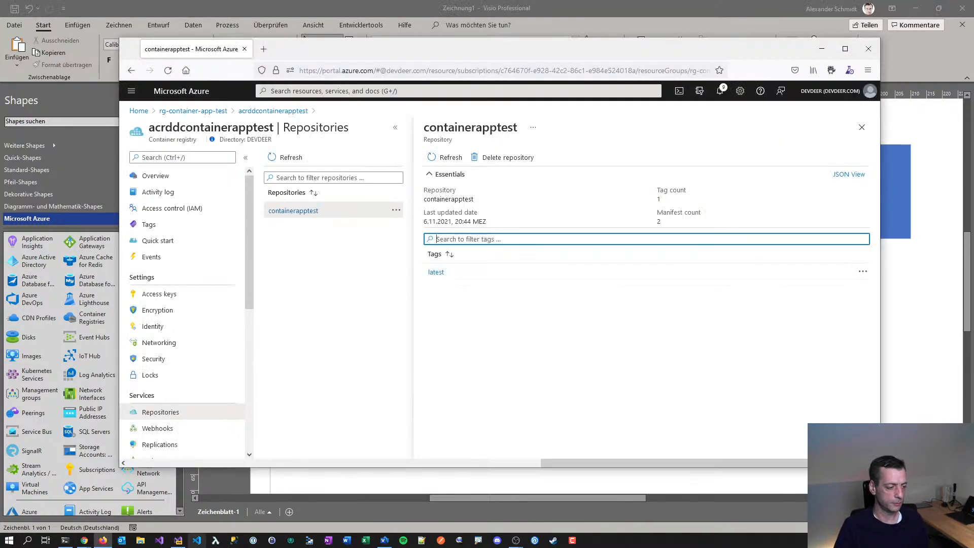
key(alt+Tab)
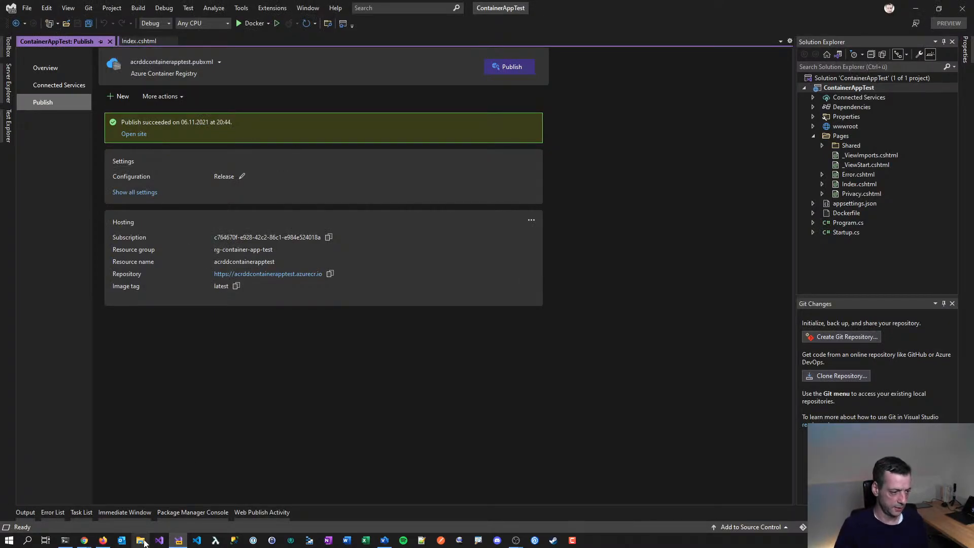
click(84, 540)
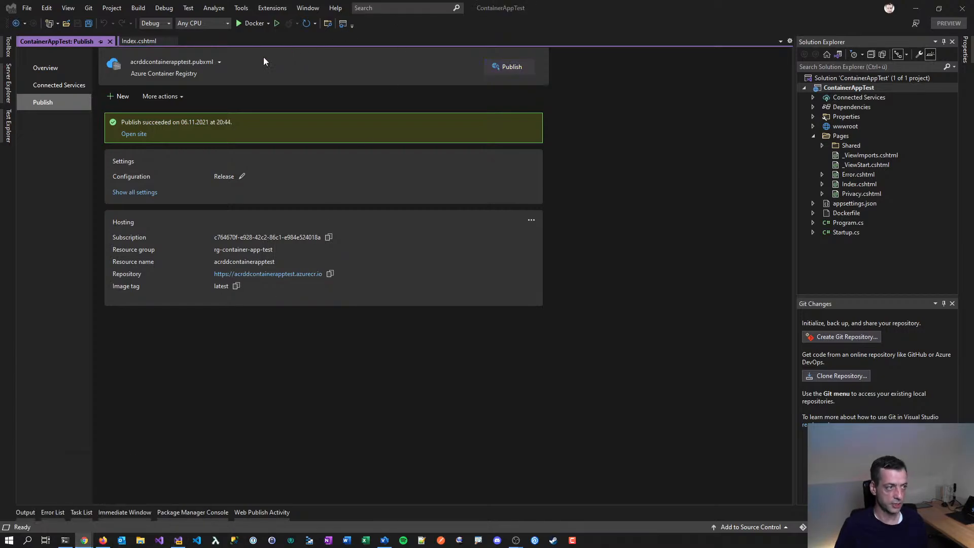
drag(623, 547, 880, 28)
text(dev.azure.com/devdeer)
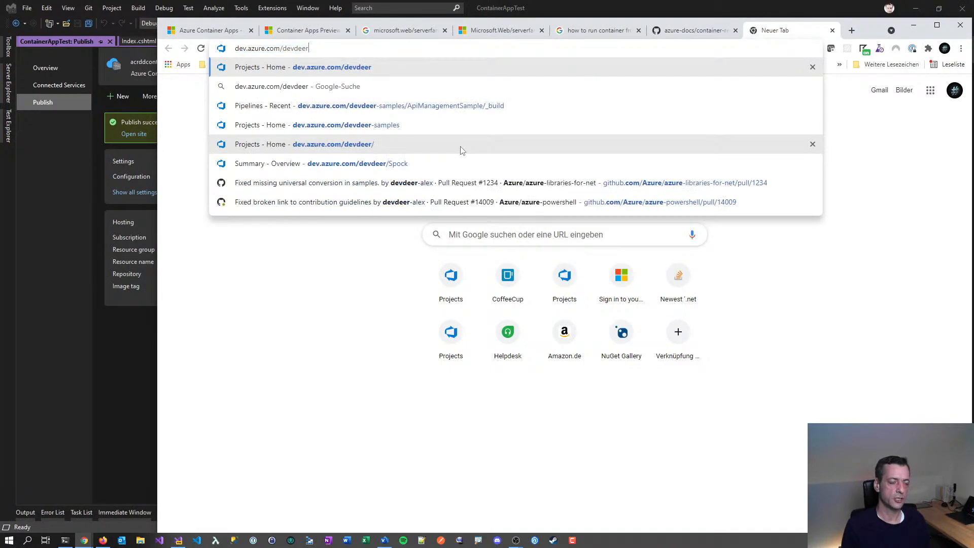
key(Return)
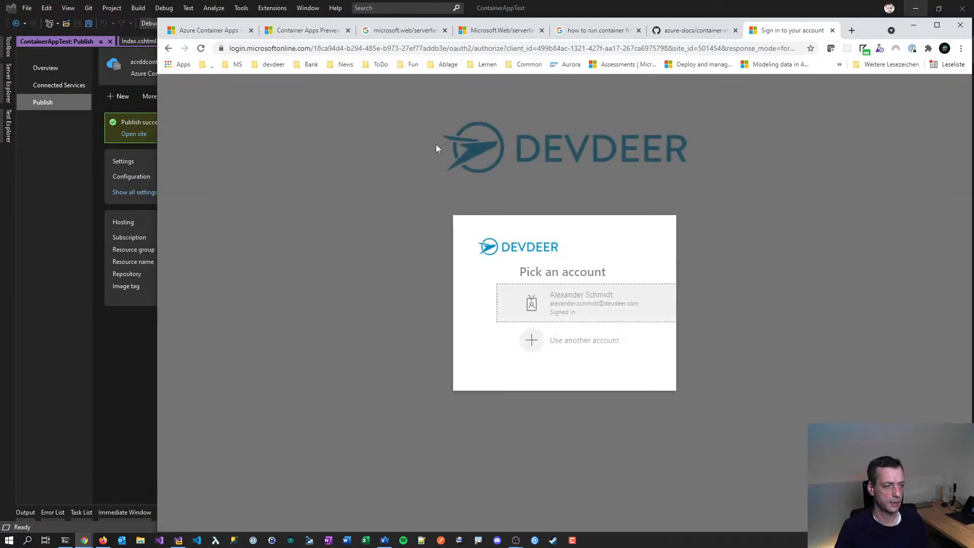
click(538, 304)
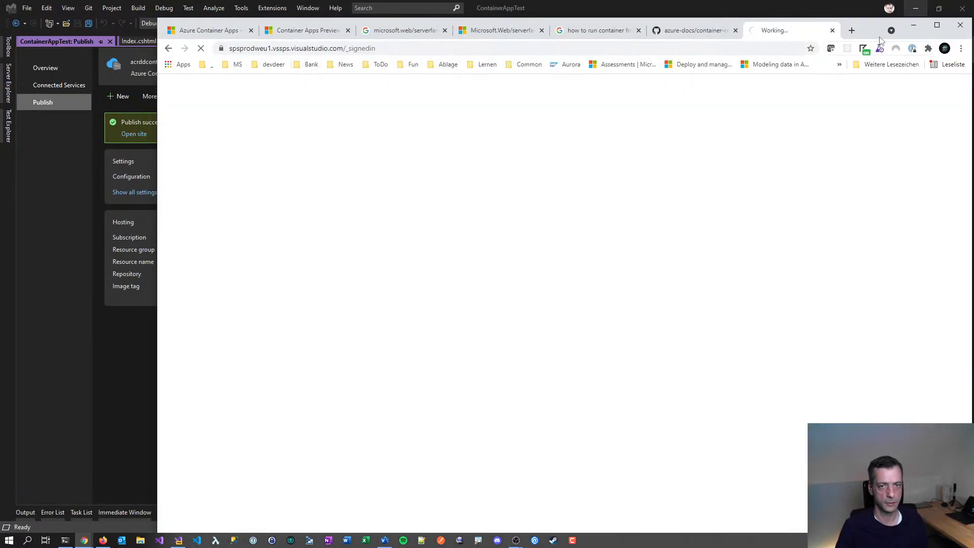
- Switch to the devdeer-samples organization in Azure DevOps and maximize the browser window
drag(879, 32, 844, 26)
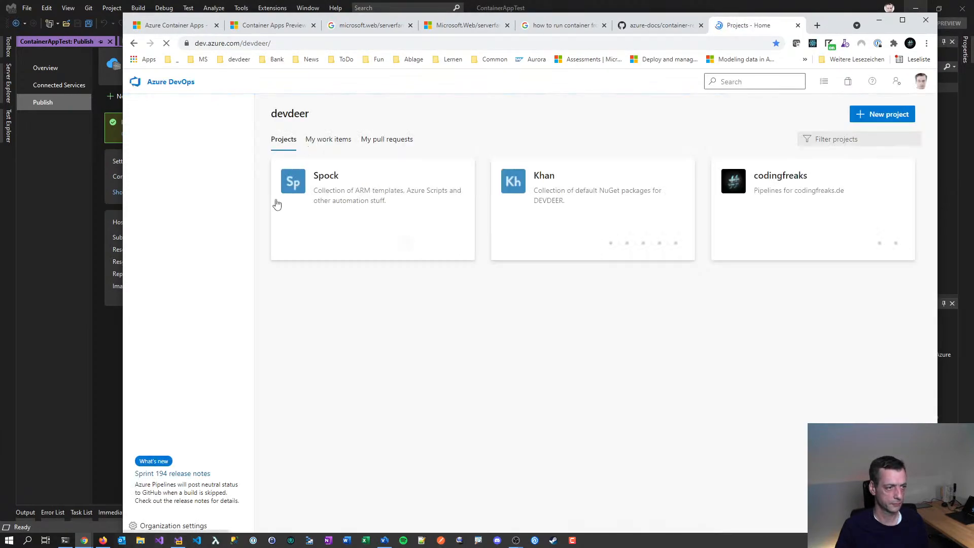
click(173, 135)
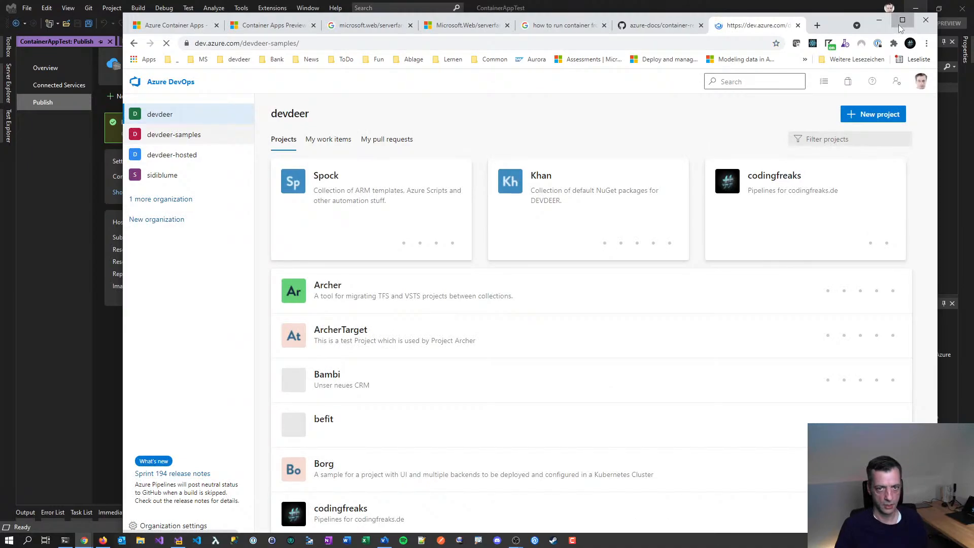
click(902, 20)
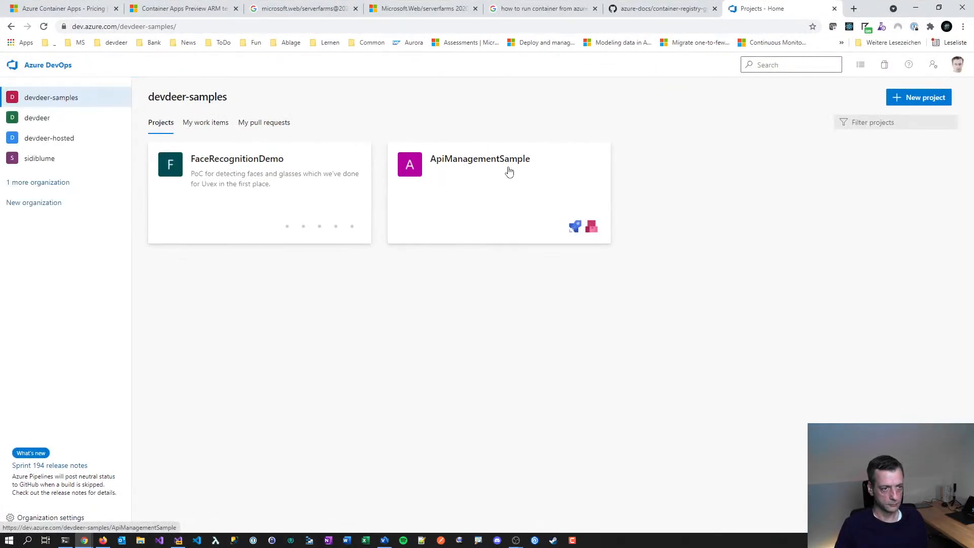
- Create a private project named ContainerAppTest in devdeer-samples, with Git version control and the Basic work item process
click(916, 98)
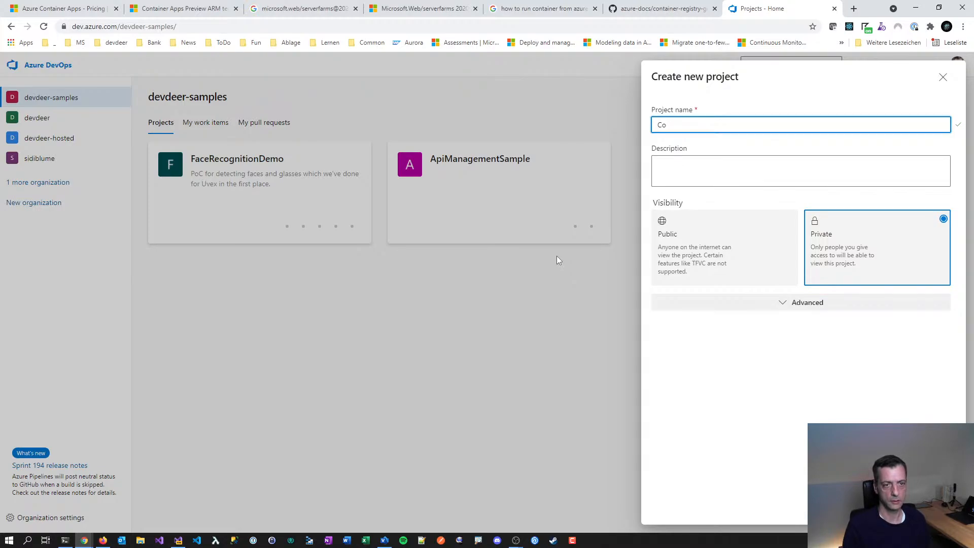
text(Cot)
key(BackSpace)
text(nta)
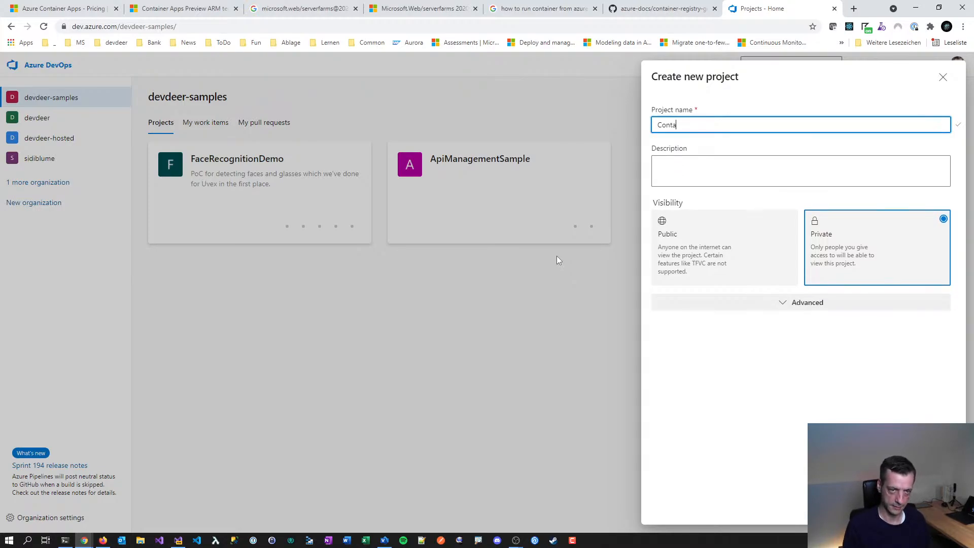
text(inerAppTe)
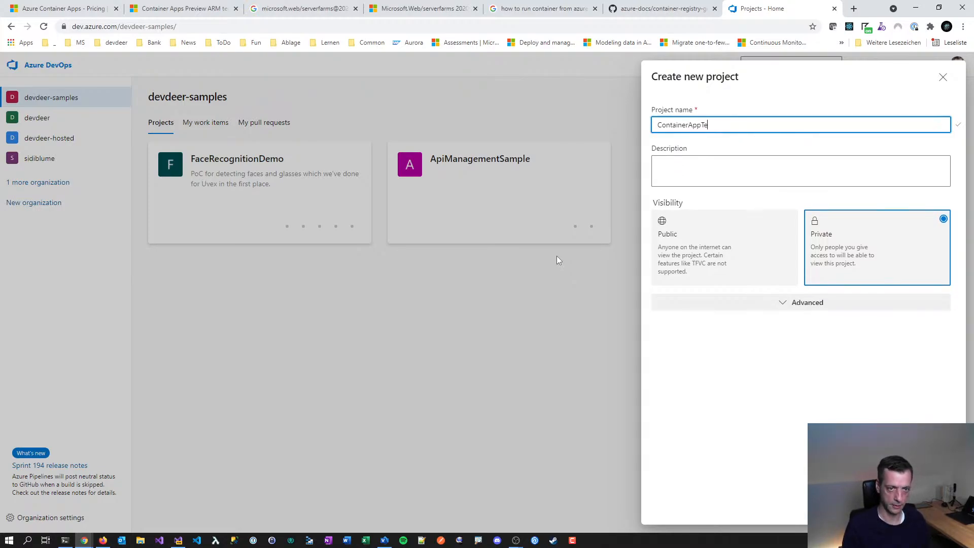
text(st)
key(Tab)
click(795, 311)
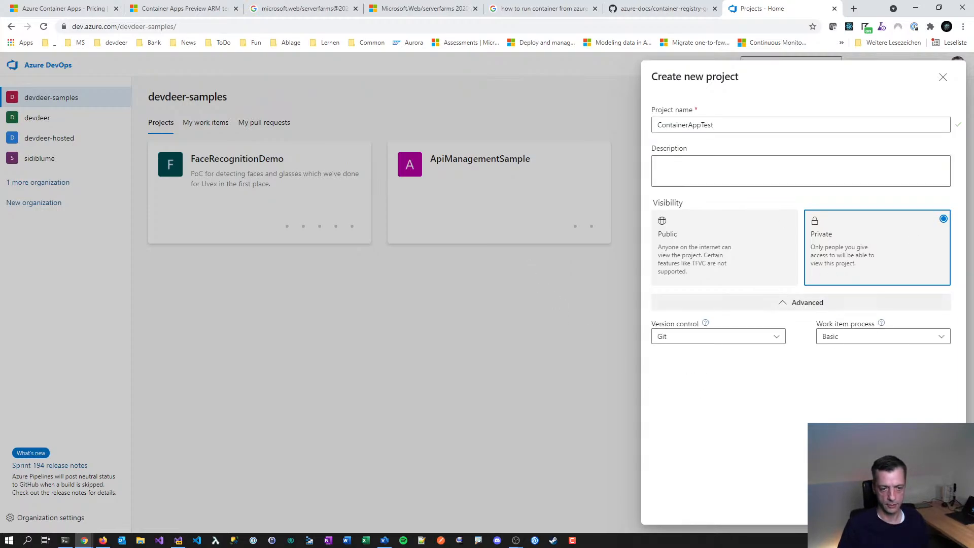
click(937, 508)
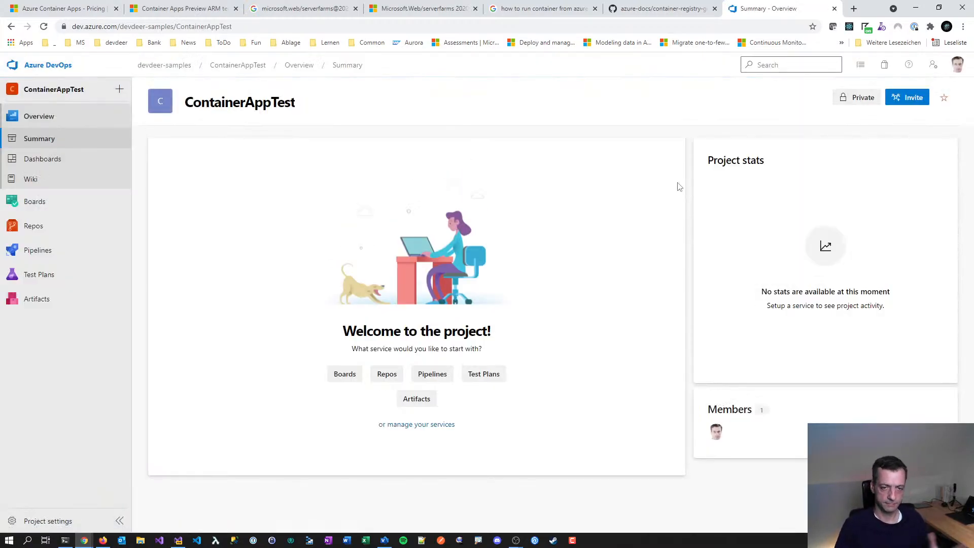
- Turn off the Boards service in the ContainerAppTest project settings and confirm its removal
click(50, 518)
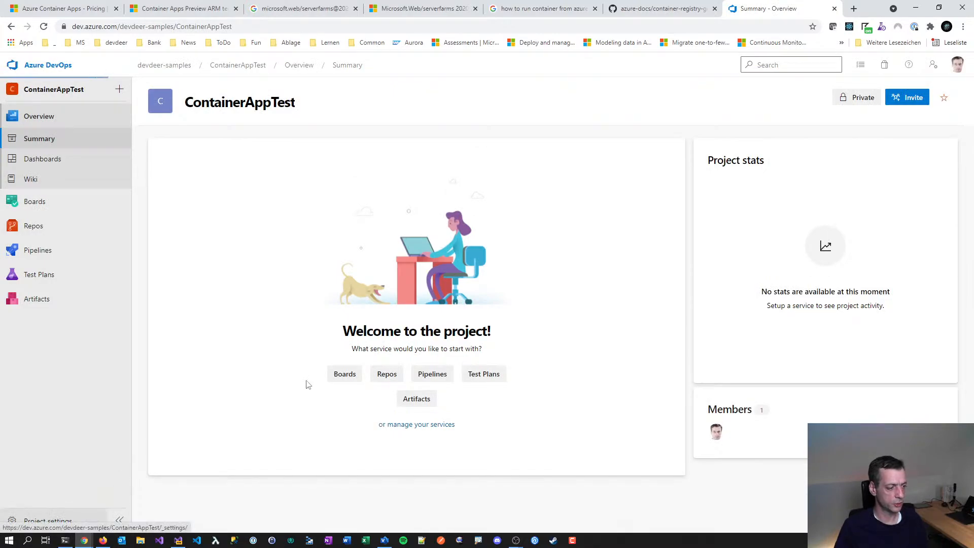
scroll(297, 401, down, 5)
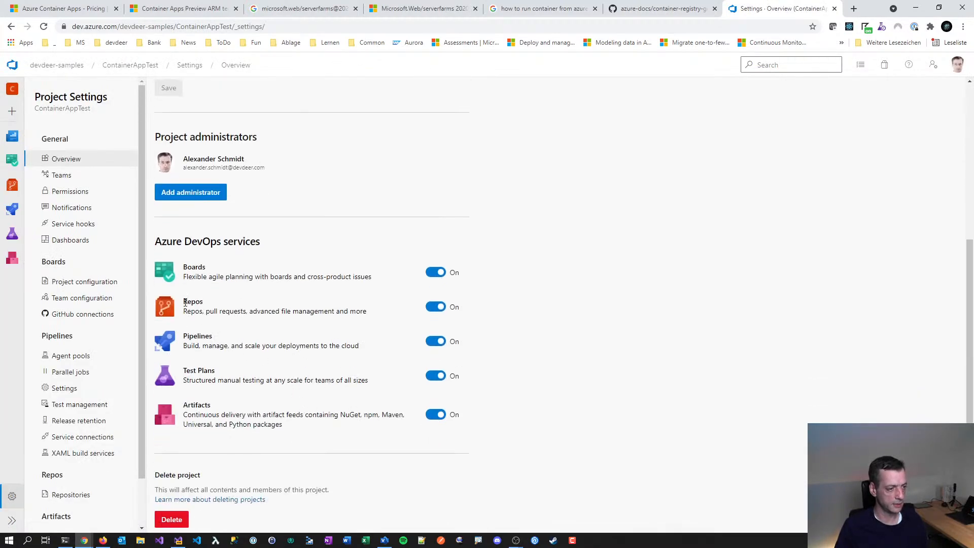
click(440, 273)
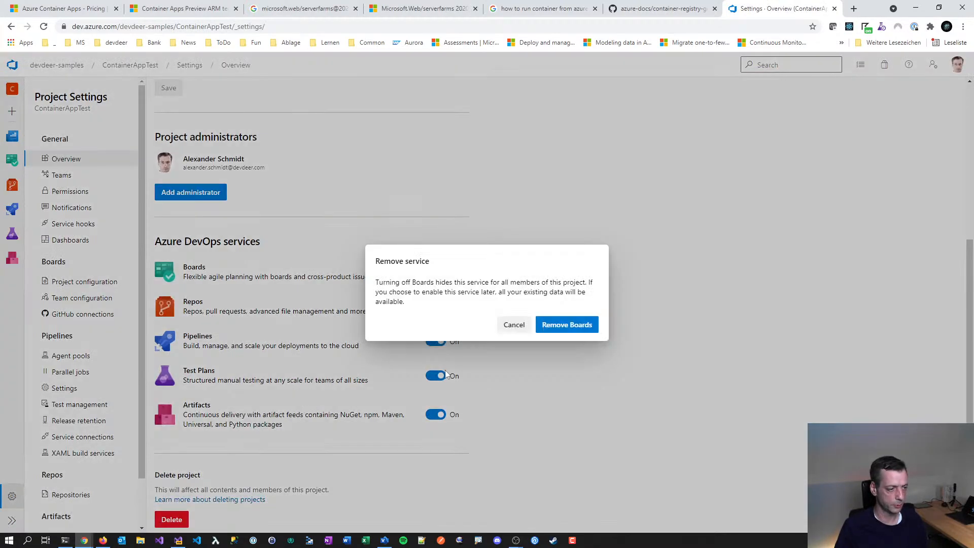
click(543, 329)
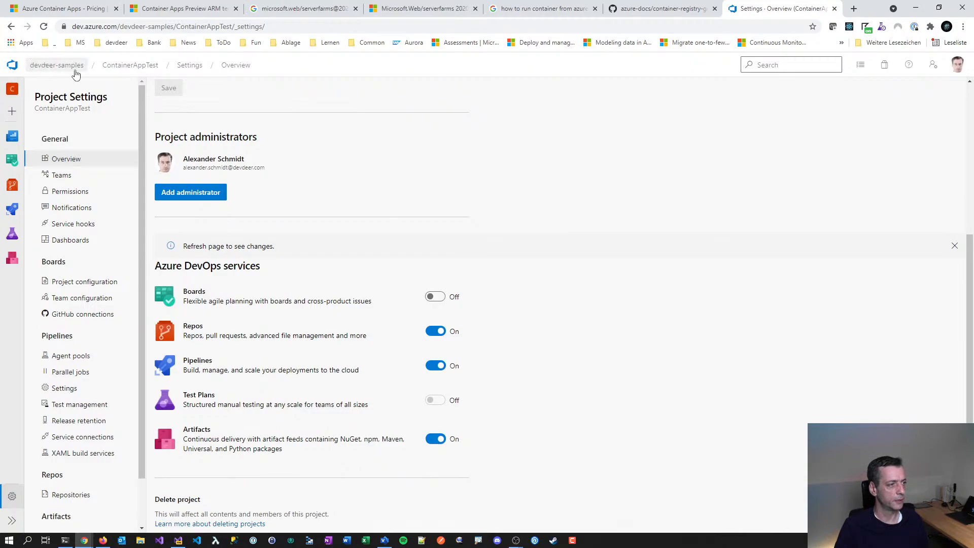
- Reload the project settings, then return to the ContainerAppTest project through the devdeer-samples organization and open its Repos files
click(189, 65)
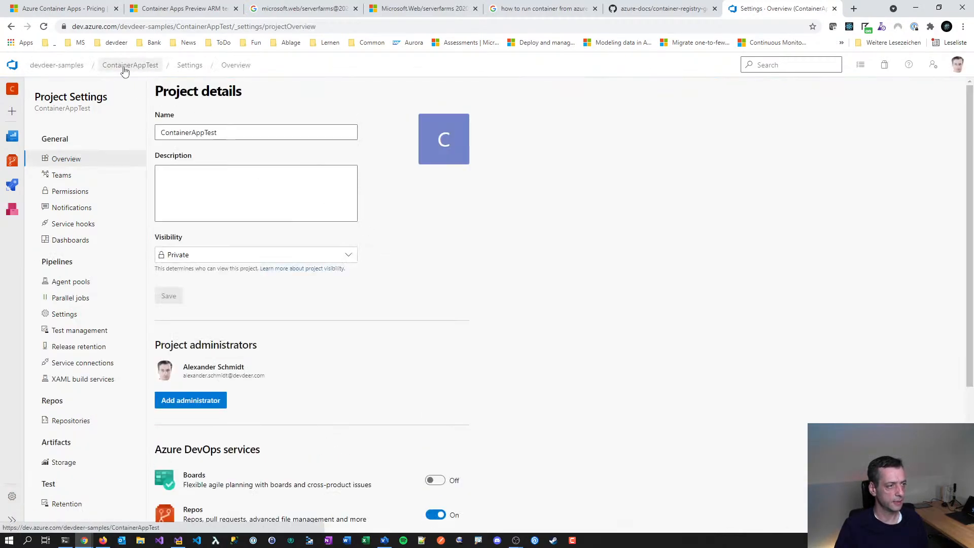
click(60, 65)
click(233, 192)
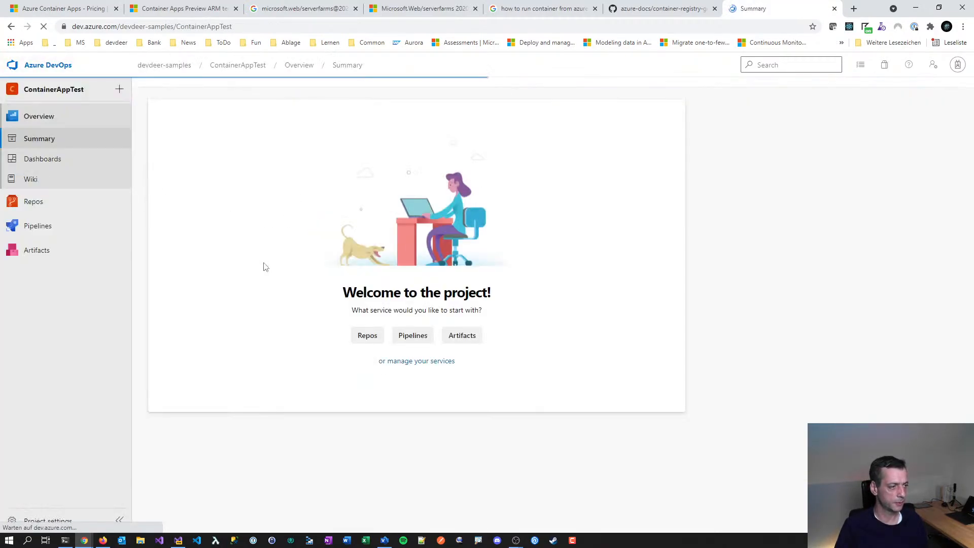
click(63, 201)
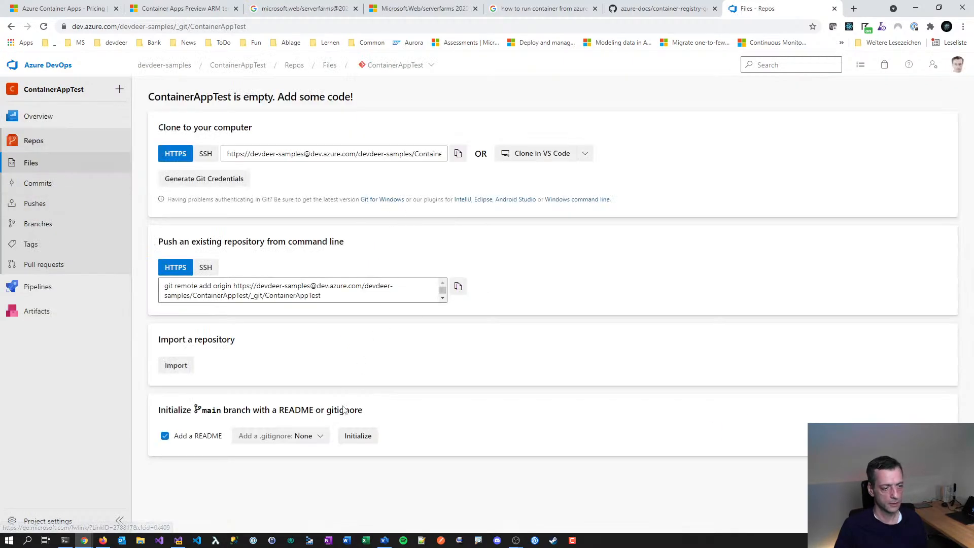
- Initialize the ContainerAppTest repository's main branch with a VisualStudio .gitignore and without a README
click(287, 436)
text(visual)
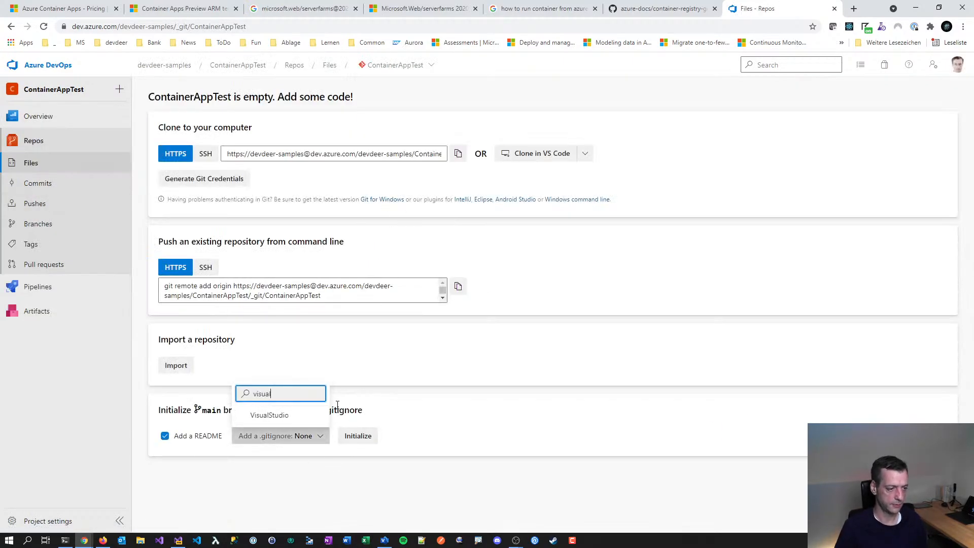
click(277, 415)
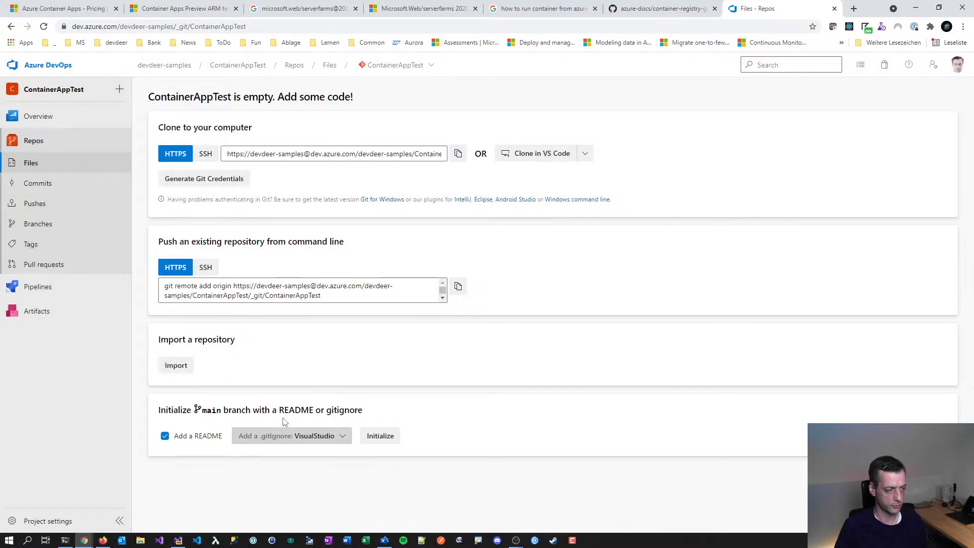
click(176, 437)
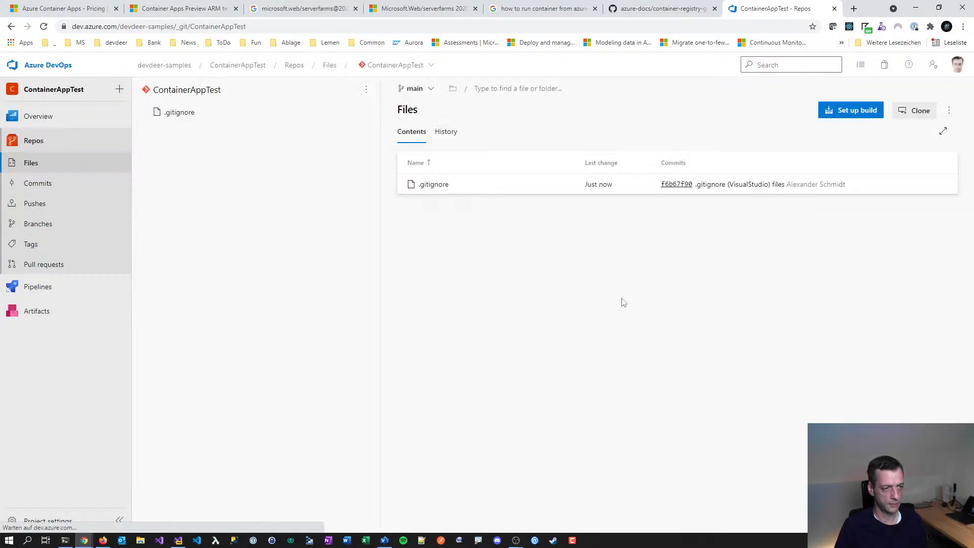
- Copy the repository's HTTPS clone URL, then switch to the PowerShell terminal and clear its output
click(909, 113)
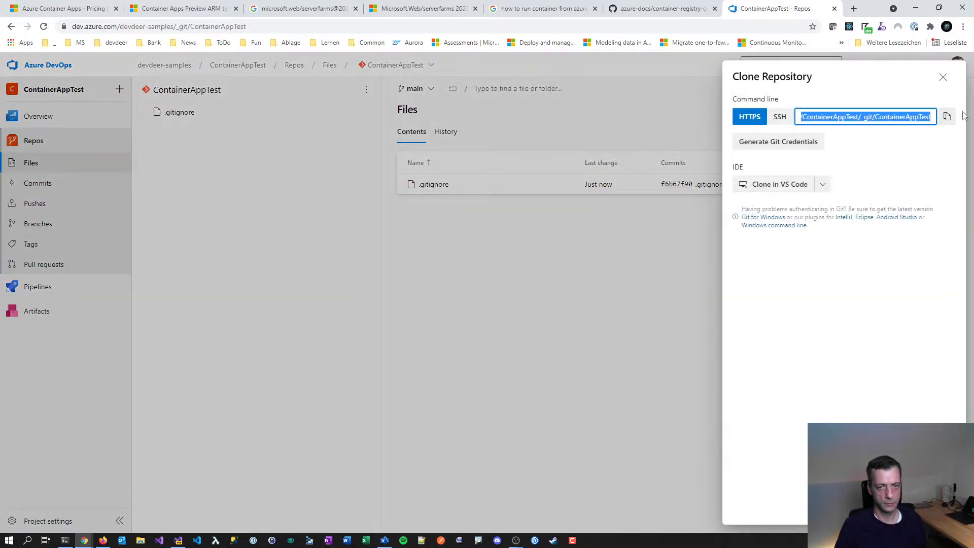
click(947, 116)
click(65, 541)
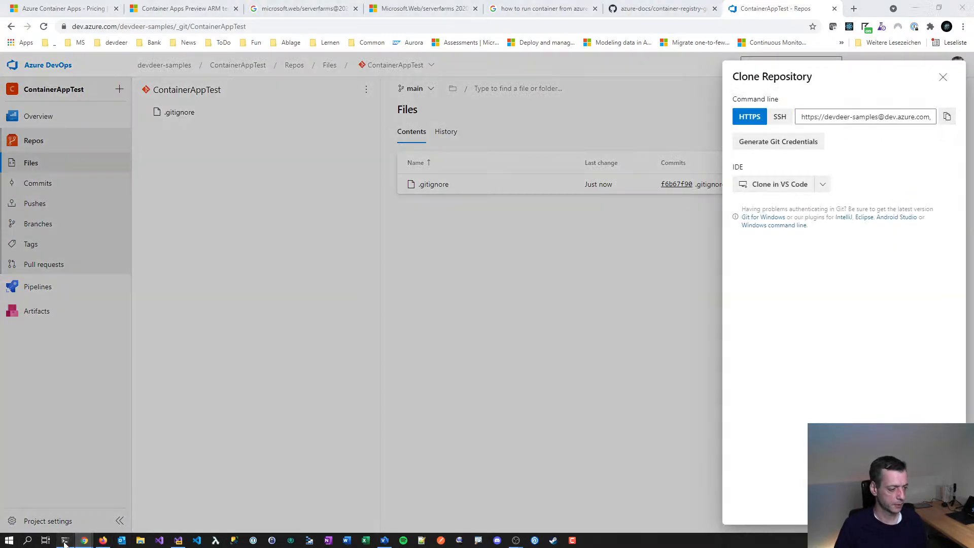
text(cls)
key(Return)
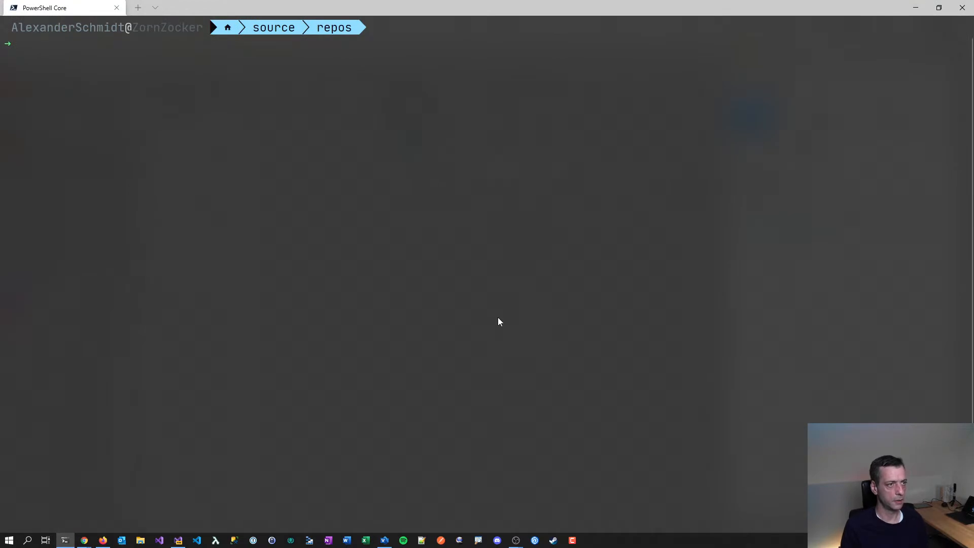
- Try to change into a DEVDEER-TEST folder under source\repos
text(cd )
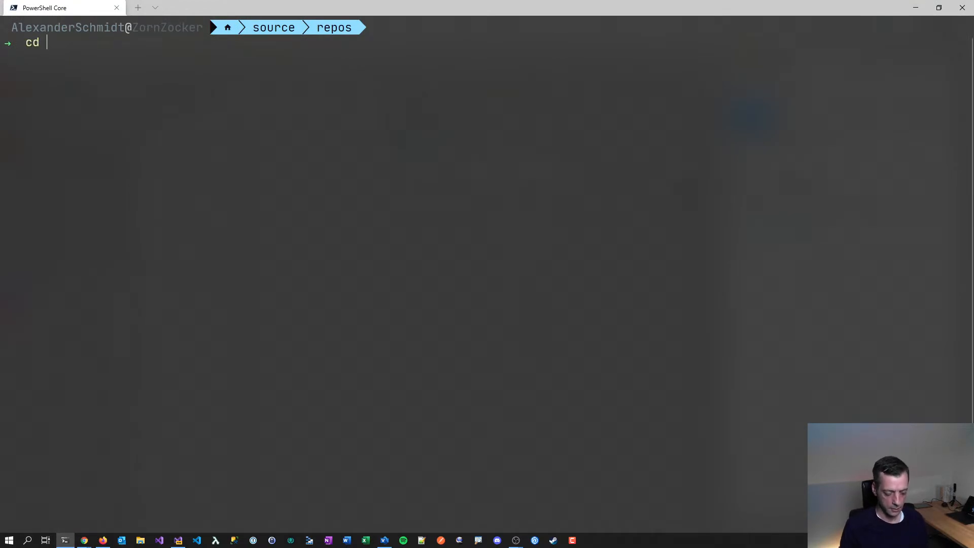
text(dev)
key(Tab)
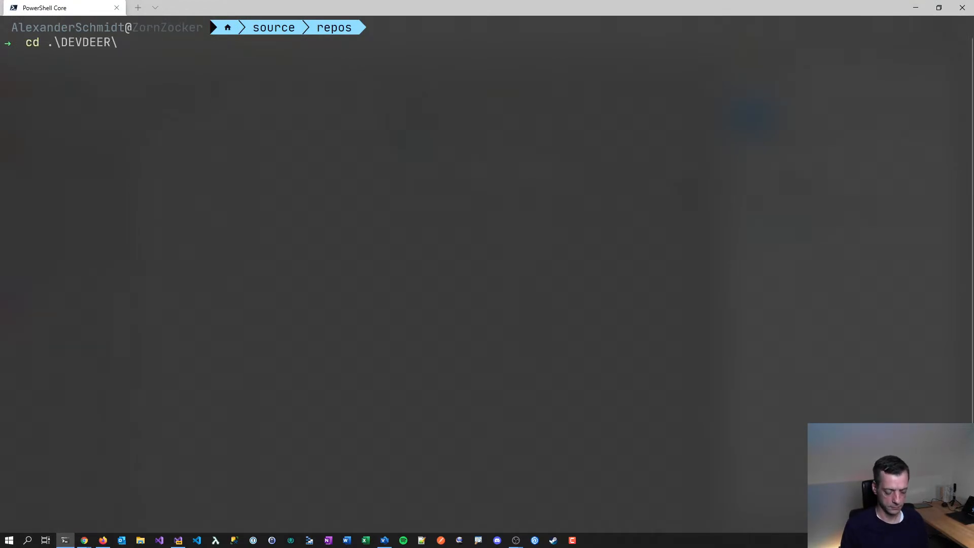
text(githu)
key(BackSpace)
key(BackSpace)
key(BackSpace)
key(BackSpace)
key(BackSpace)
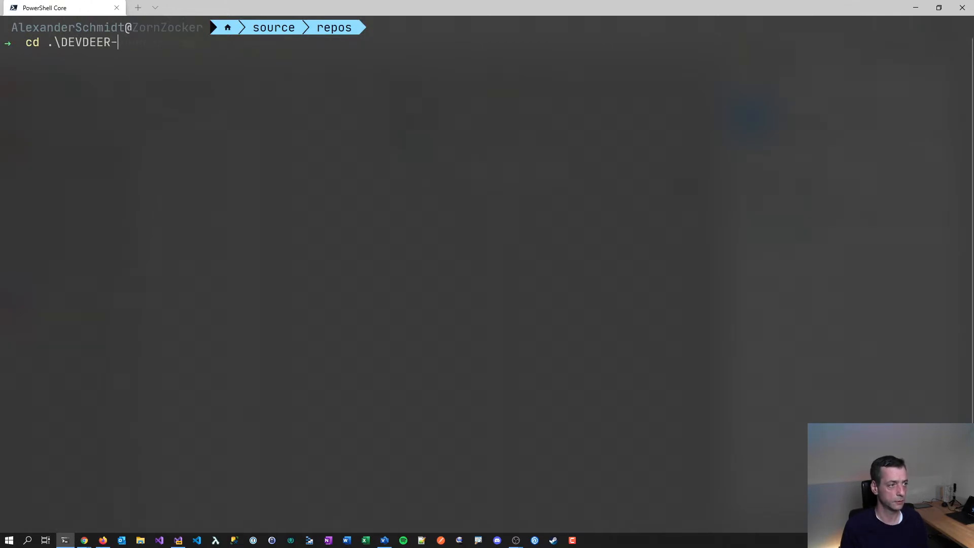
text(-TEST)
key(Return)
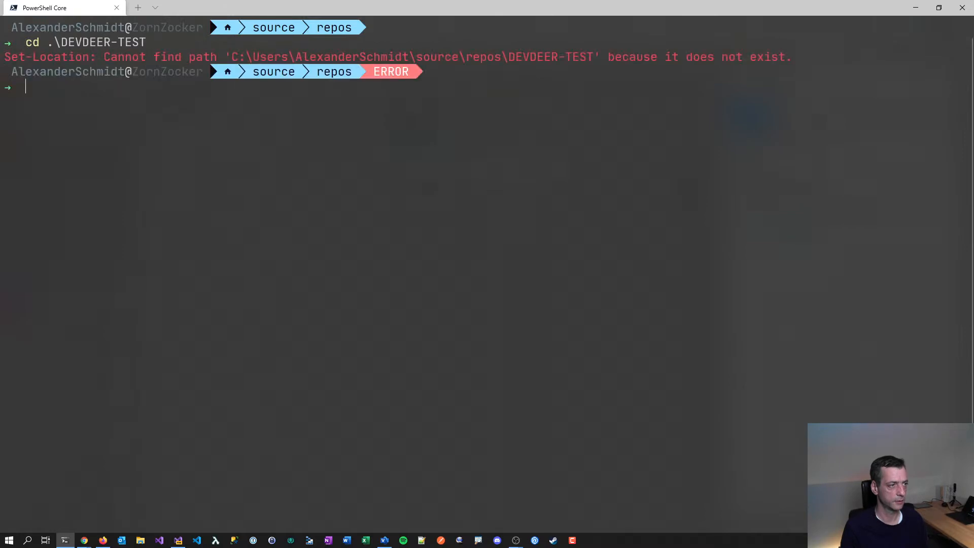
key(alt+Tab)
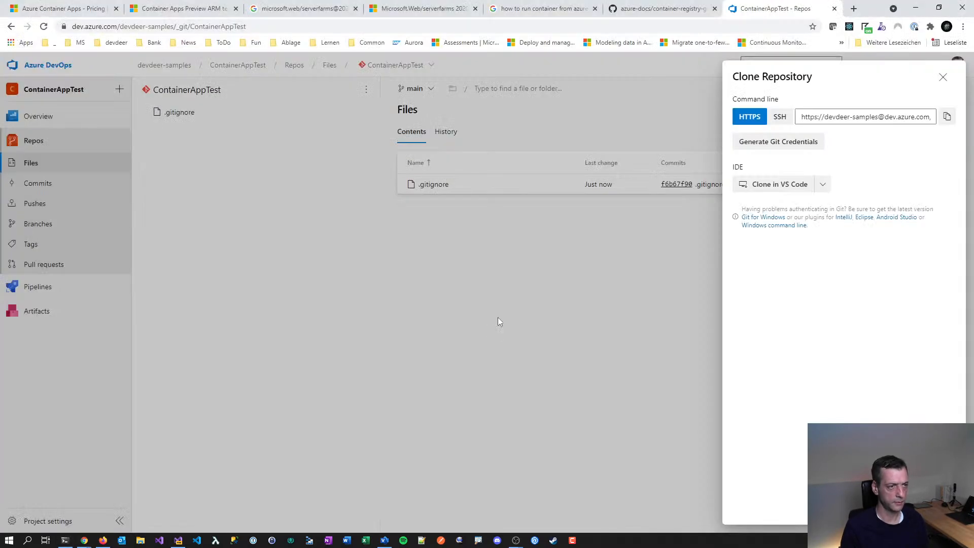
key(alt+Tab)
key(Up)
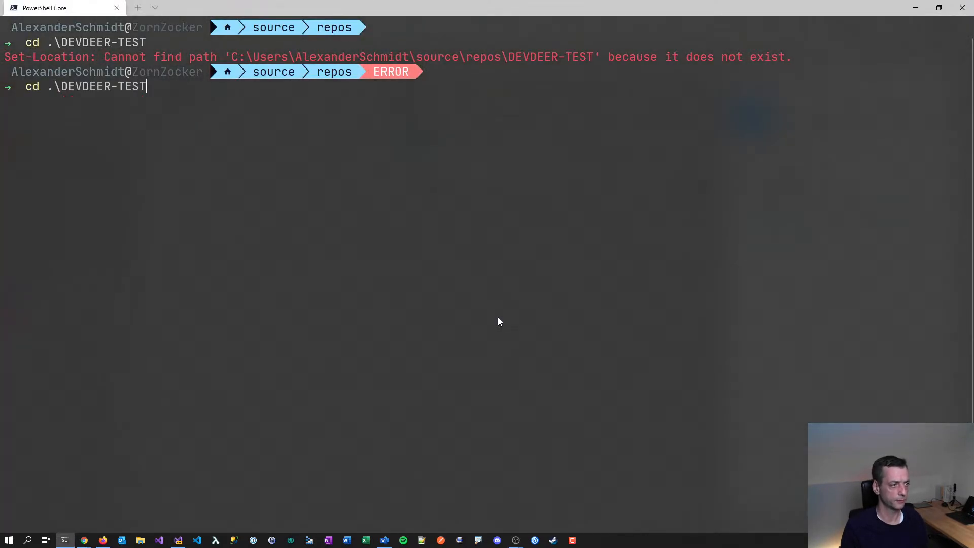
key(BackSpace)
key(BackSpace)
key(BackSpace)
key(BackSpace)
text(S)
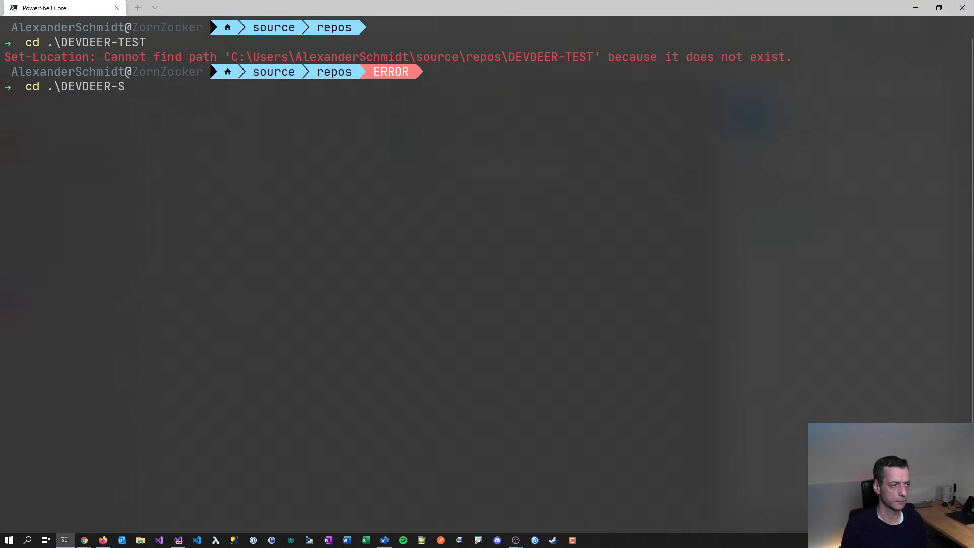
key(BackSpace)
key(BackSpace)
key(BackSpace)
key(BackSpace)
key(BackSpace)
key(BackSpace)
key(BackSpace)
key(BackSpace)
key(BackSpace)
key(BackSpace)
key(BackSpace)
text(md)
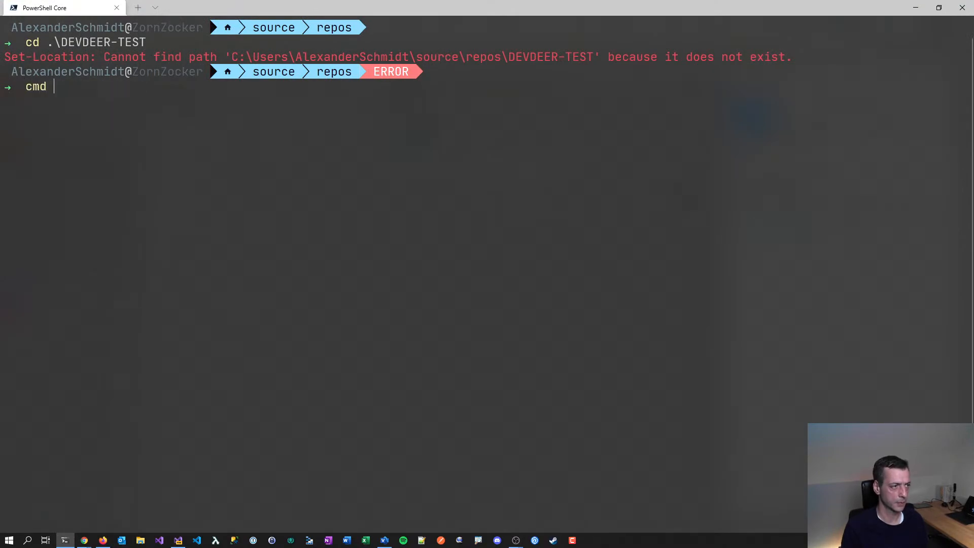
key(BackSpace)
key(BackSpace)
key(BackSpace)
- Create a DEVDEER-SAMPLES folder in source\repos with md and change into it
text(md D)
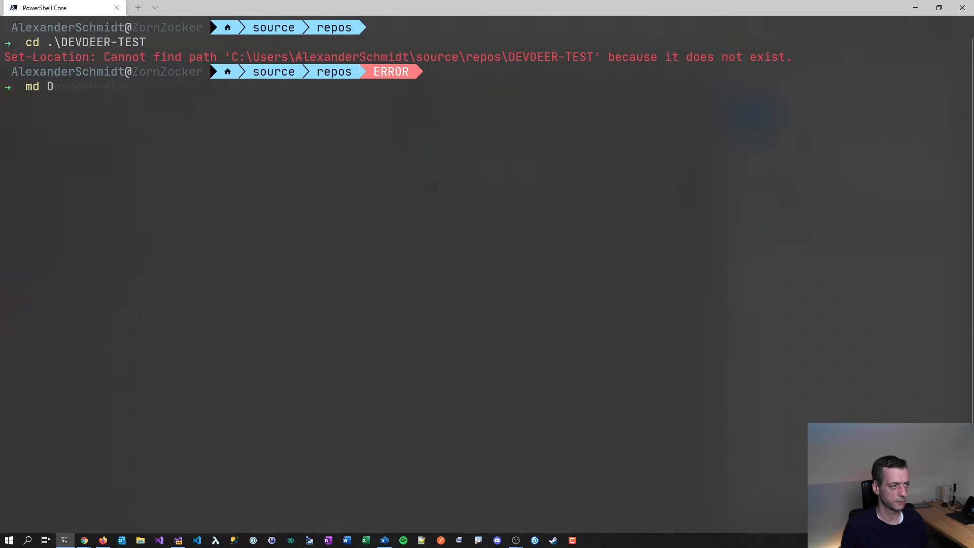
text(EVDEER-SAMP)
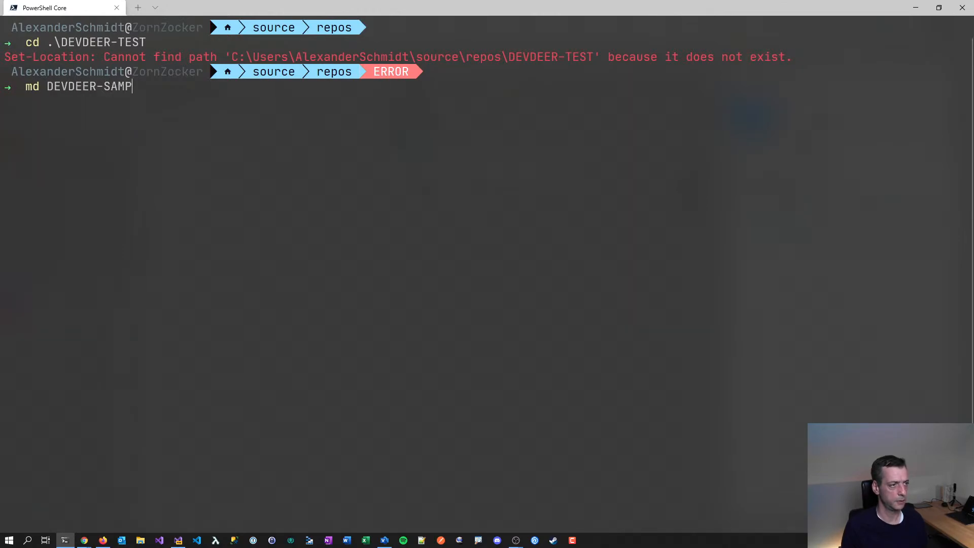
text(OLES)
key(Return)
text(cd D)
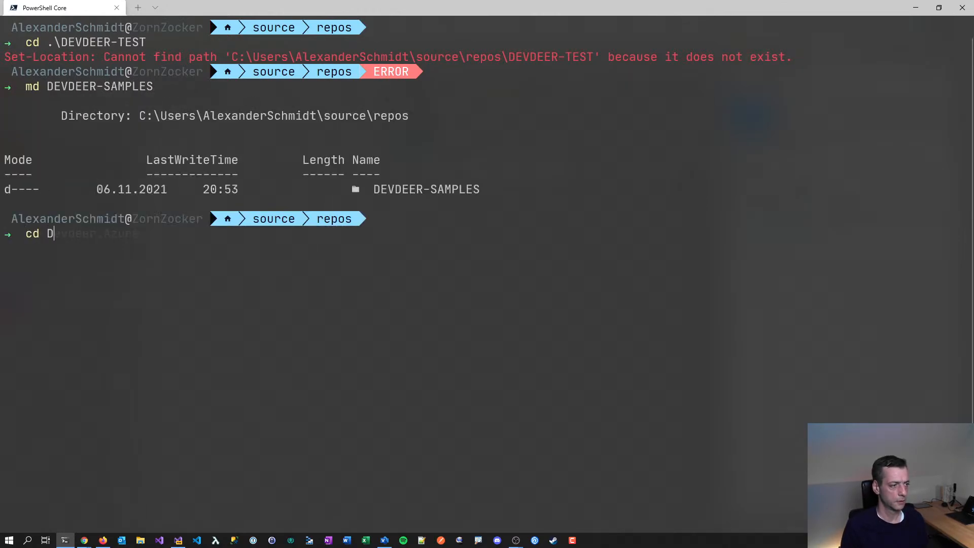
text( .\DEVDEER)
text(-S)
key(Tab)
key(Return)
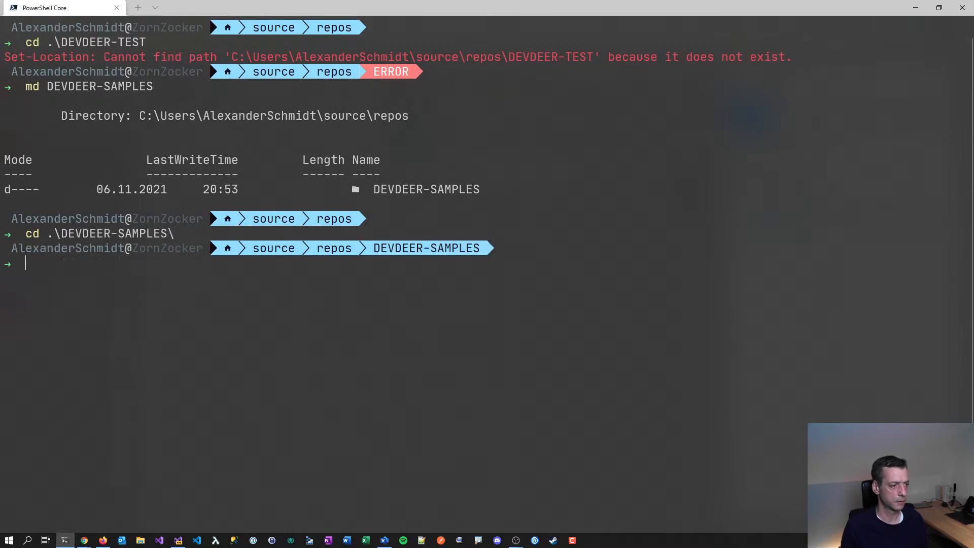
- Clear the terminal and clone the ContainerAppTest repository from the copied URL, signing in with the Windows-connected account
text(cls)
key(Return)
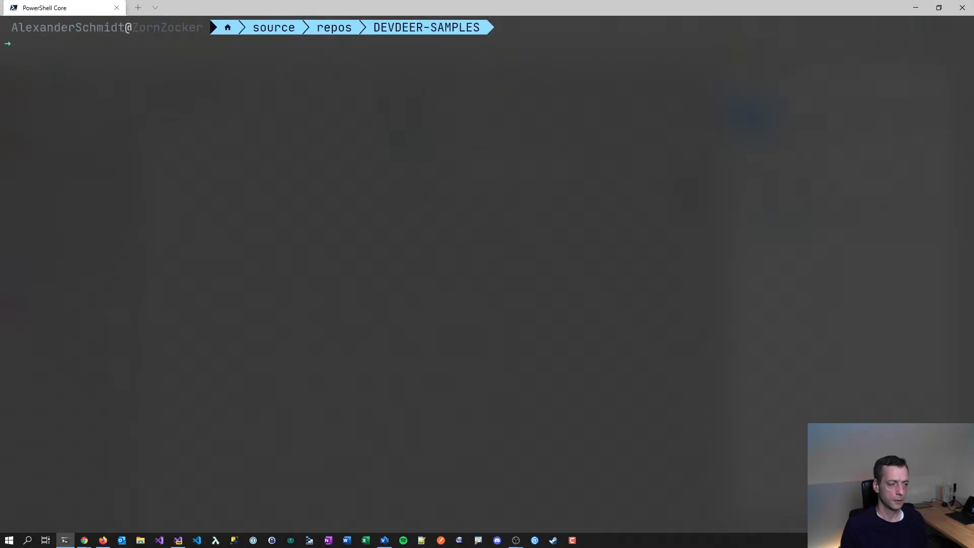
text(git clone)
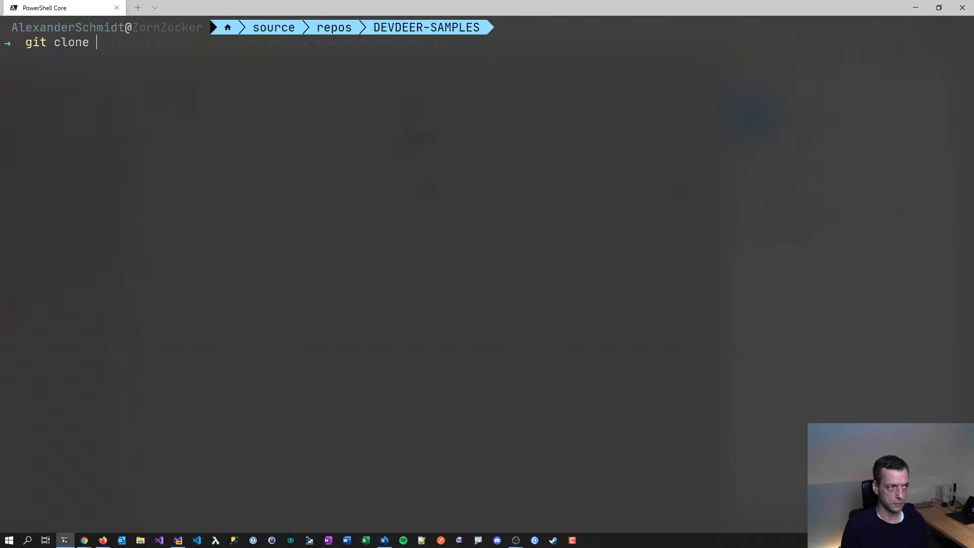
key(ctrl+v)
key(Return)
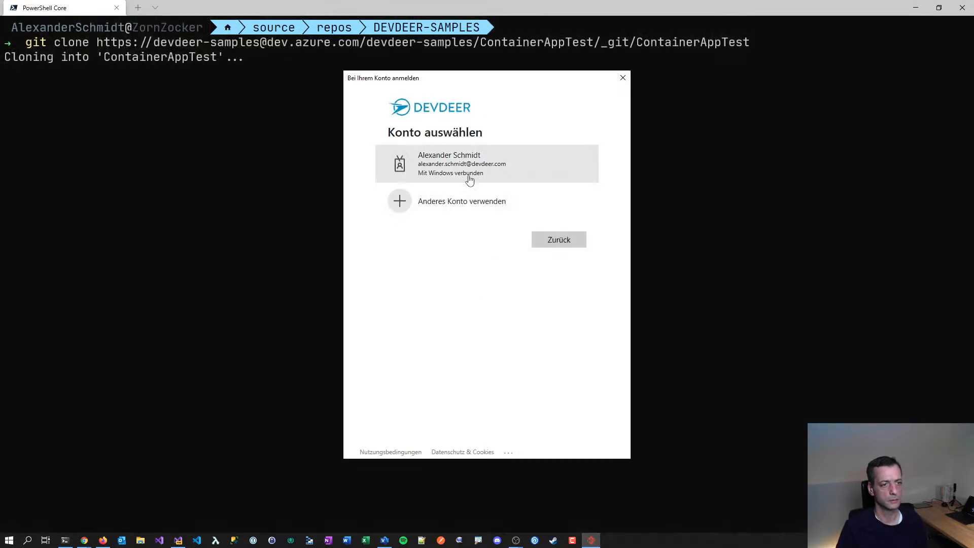
click(456, 181)
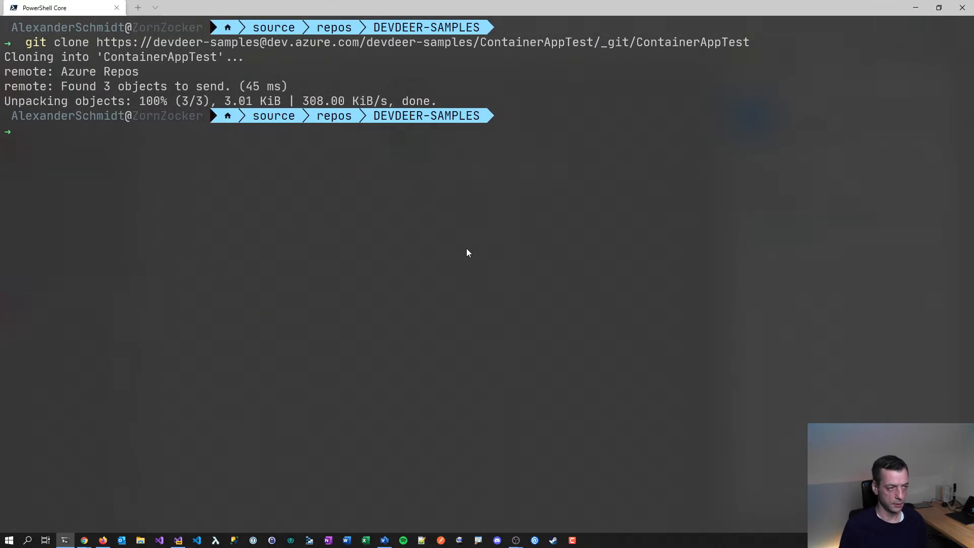
- Change into the cloned ContainerAppTest folder in the terminal
text(cd)
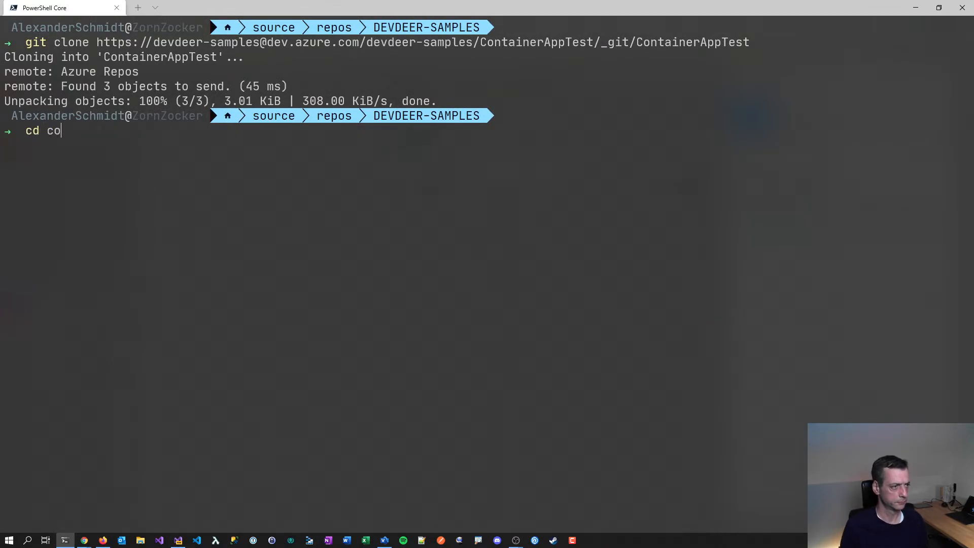
text( co)
key(Tab)
key(Return)
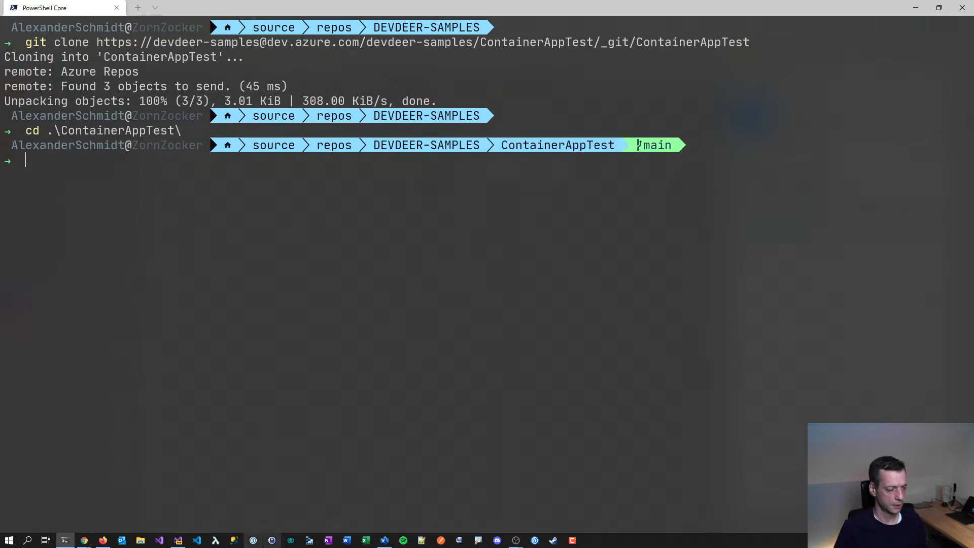
- Close Visual Studio and open the Dokumente\Visual Studio 2022\Projects\ContainerAppTest folder in File Explorer
click(178, 540)
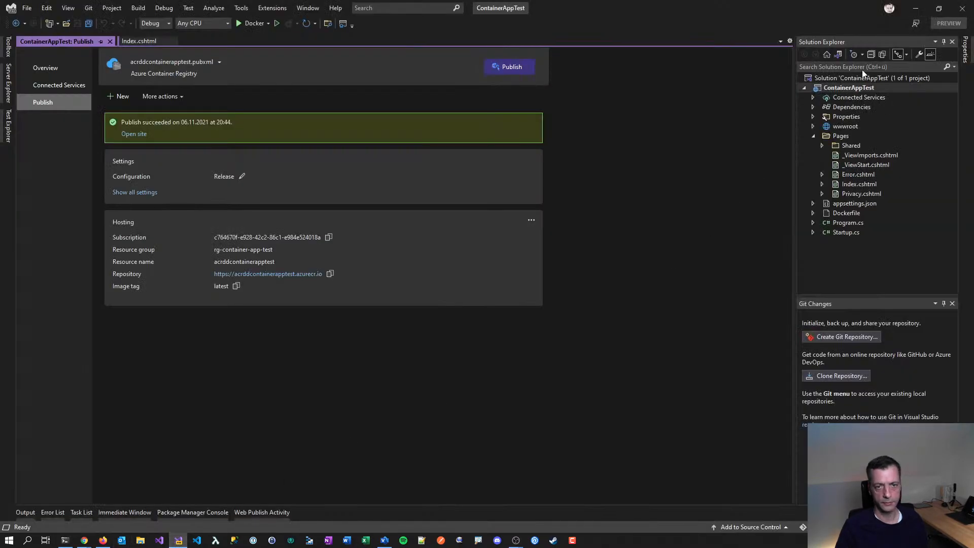
click(962, 8)
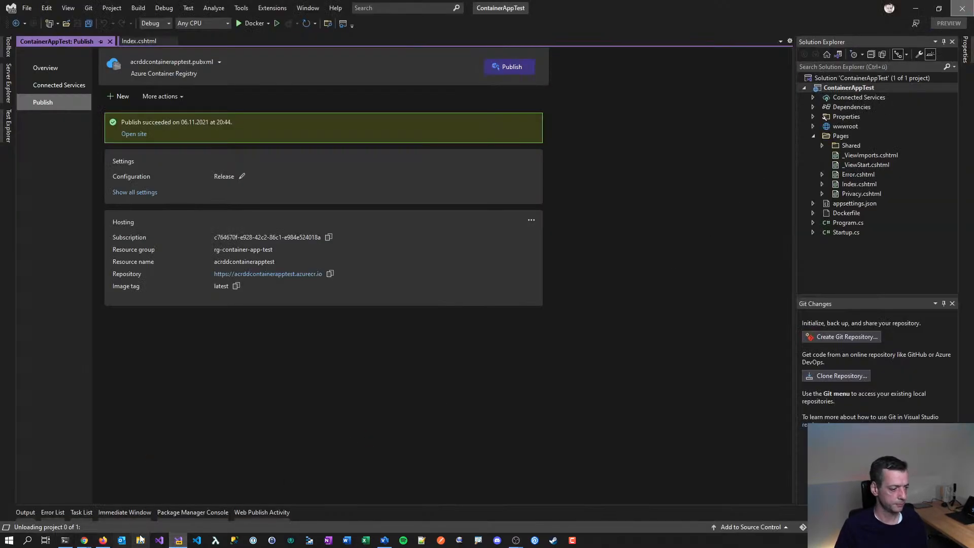
click(141, 539)
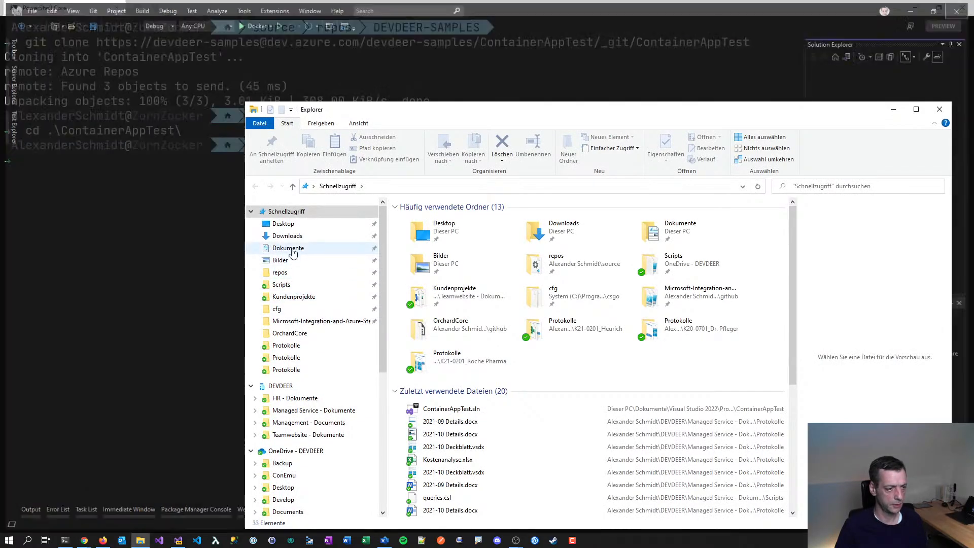
click(292, 252)
double_click(452, 447)
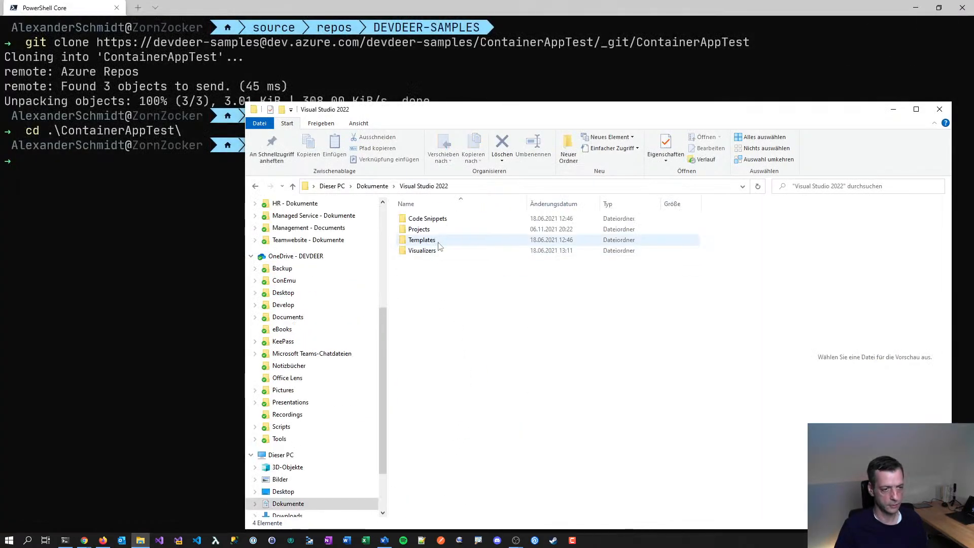
double_click(424, 229)
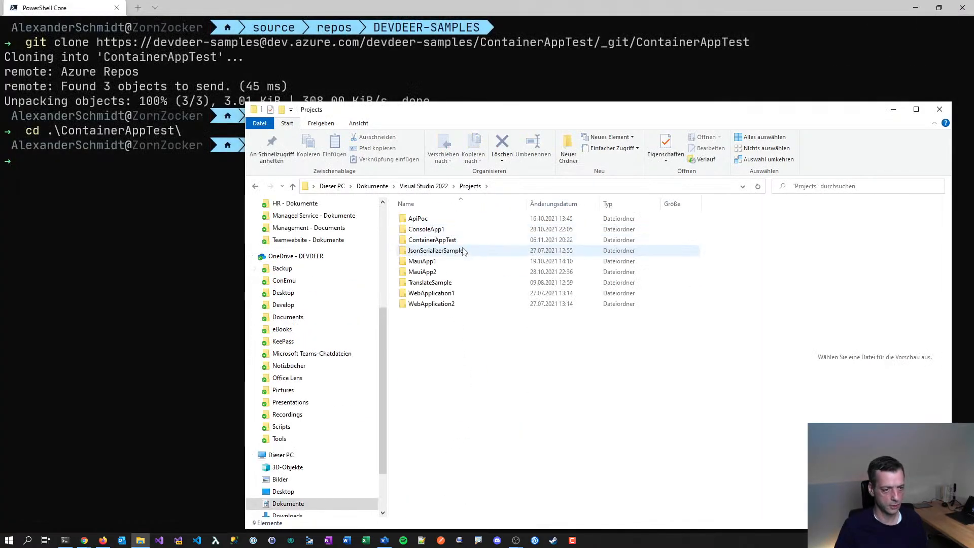
double_click(456, 241)
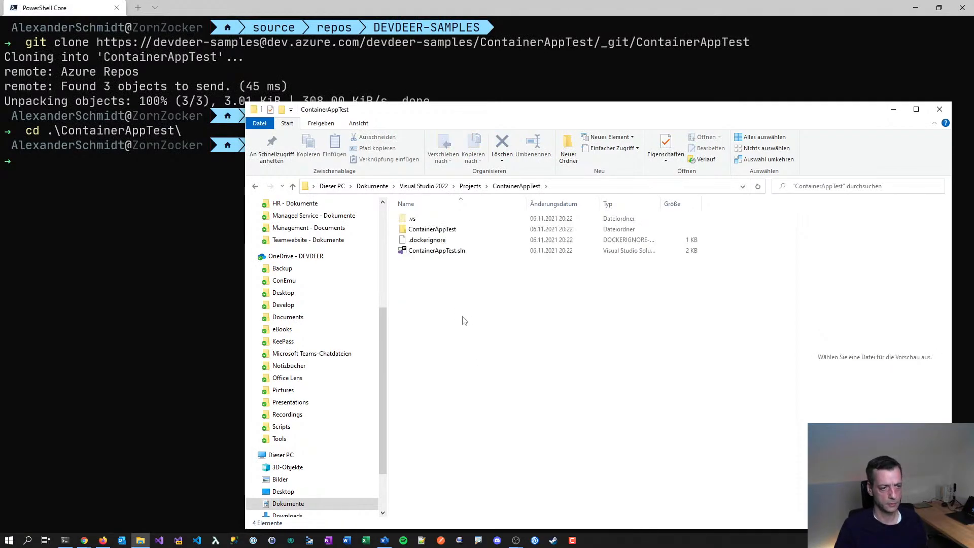
- Delete the bin and obj folders from the inner ContainerAppTest project folder
click(432, 231)
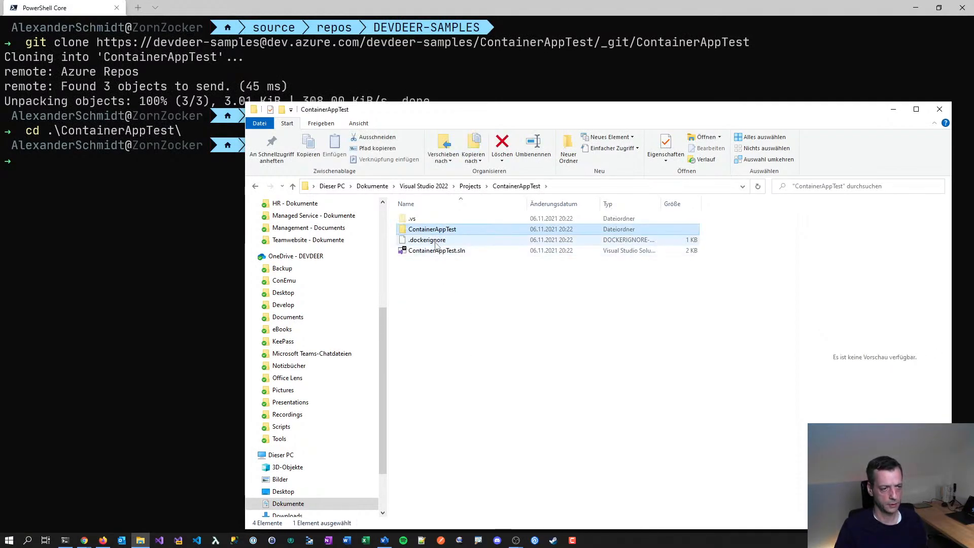
double_click(433, 231)
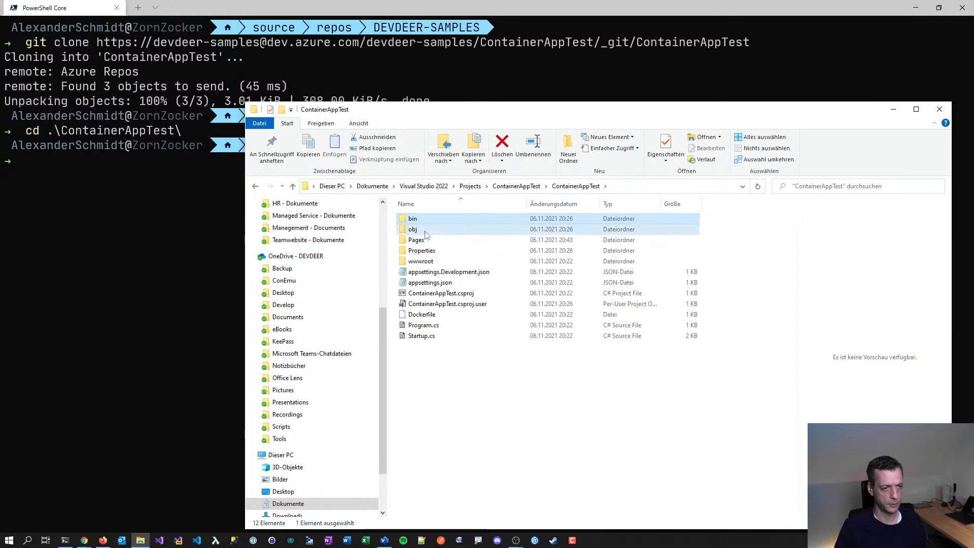
key(Delete)
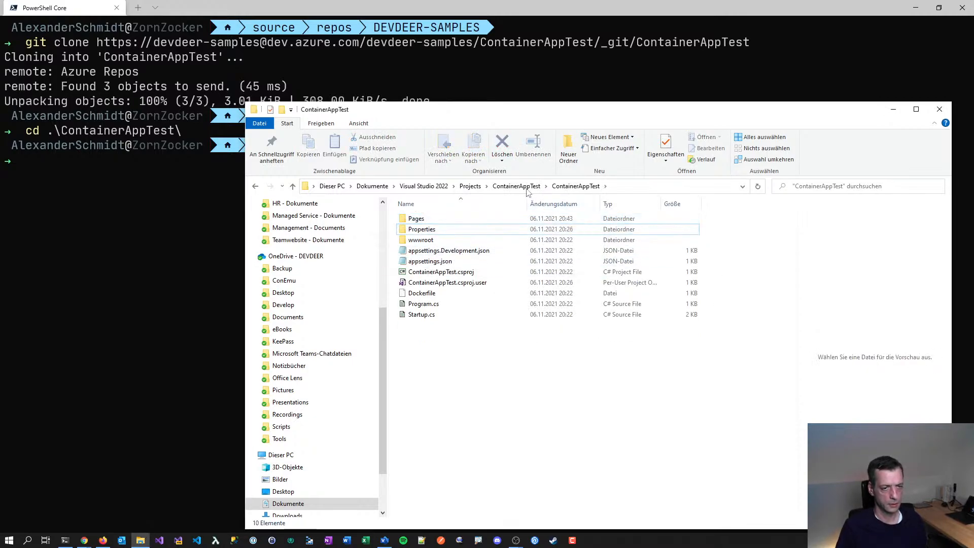
- Move the inner ContainerAppTest folder, .dockerignore and ContainerAppTest.sln from the project folder into the cloned repos\DEVDEER-SAMPLES\ContainerAppTest folder
click(528, 191)
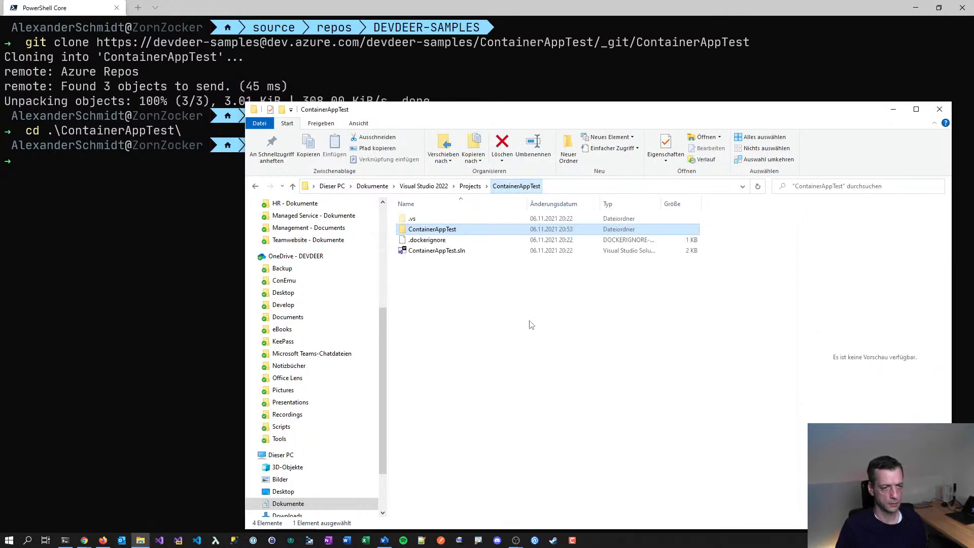
shift+click(446, 251)
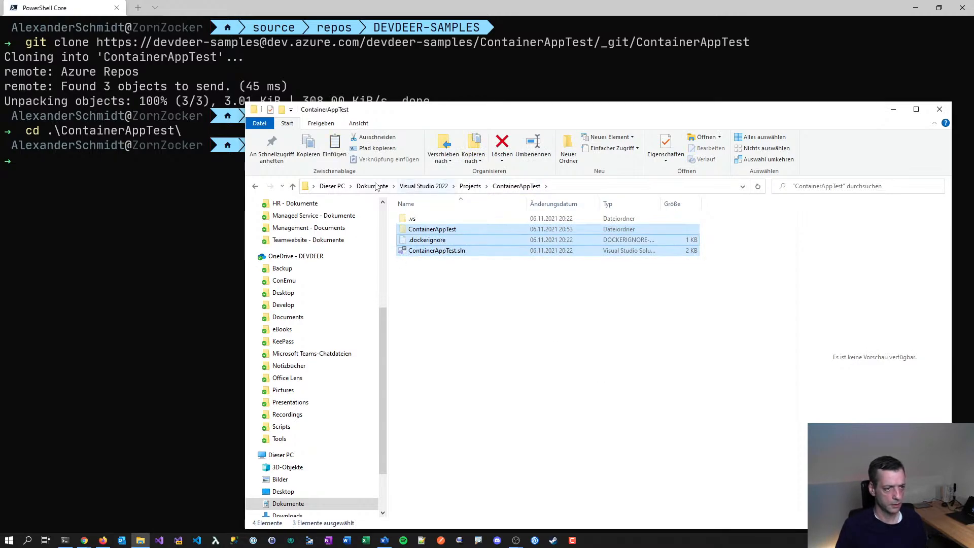
scroll(305, 264, up, 5)
click(280, 227)
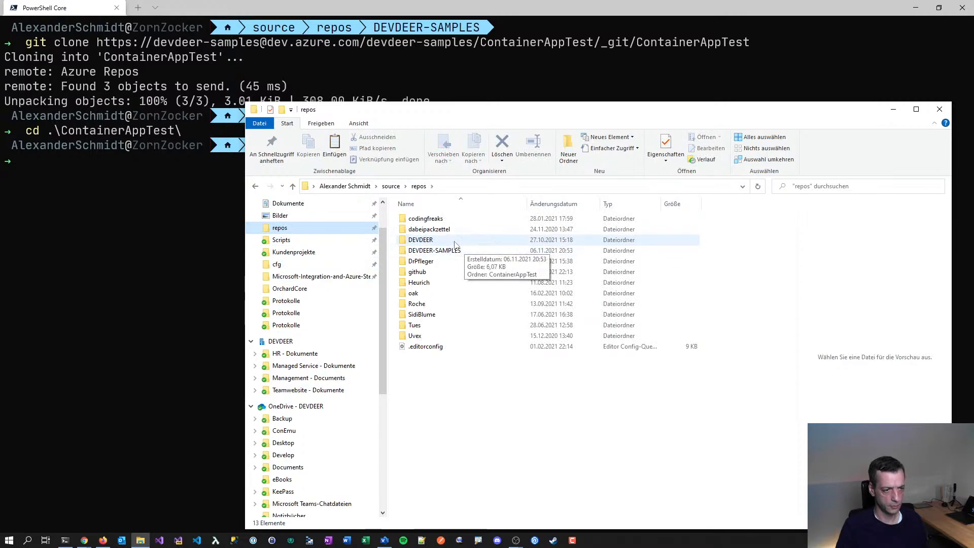
double_click(449, 251)
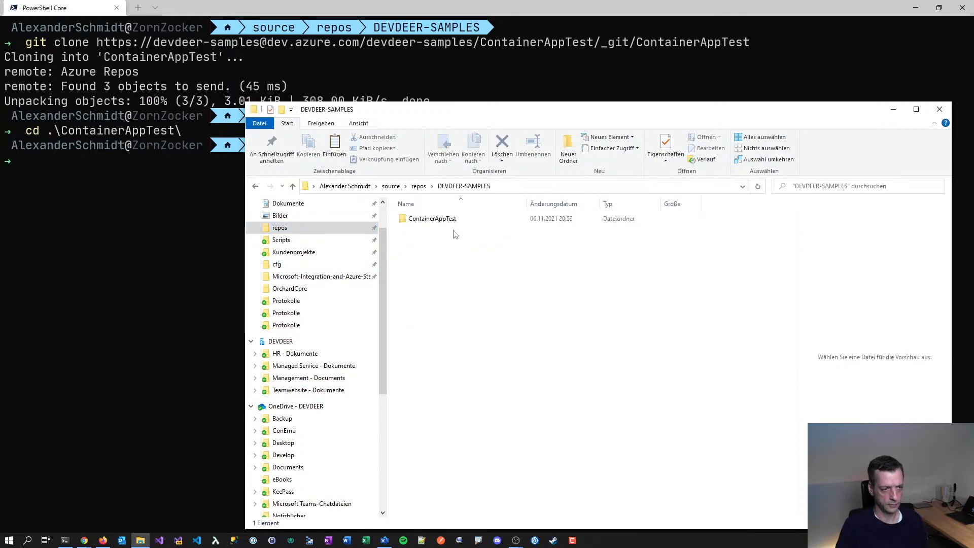
double_click(446, 219)
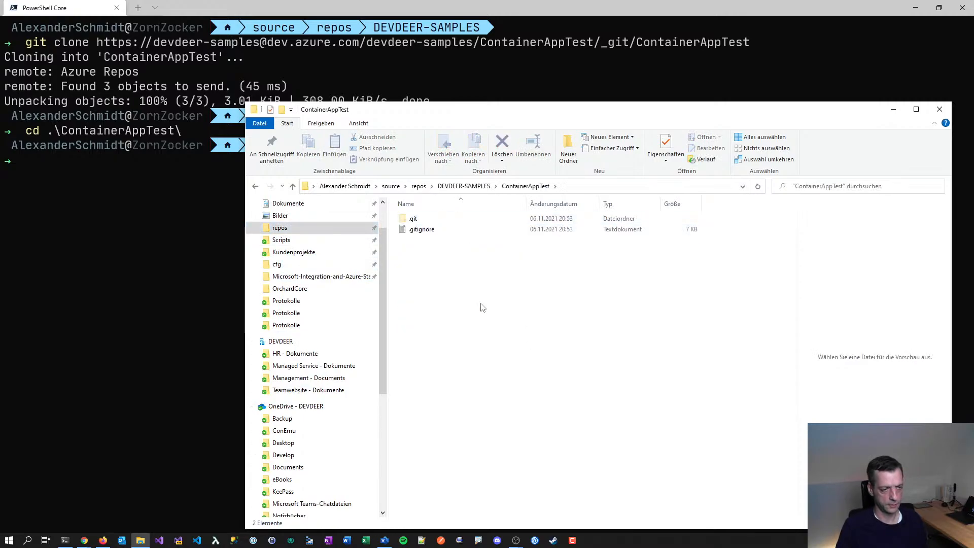
key(ctrl+v)
click(568, 348)
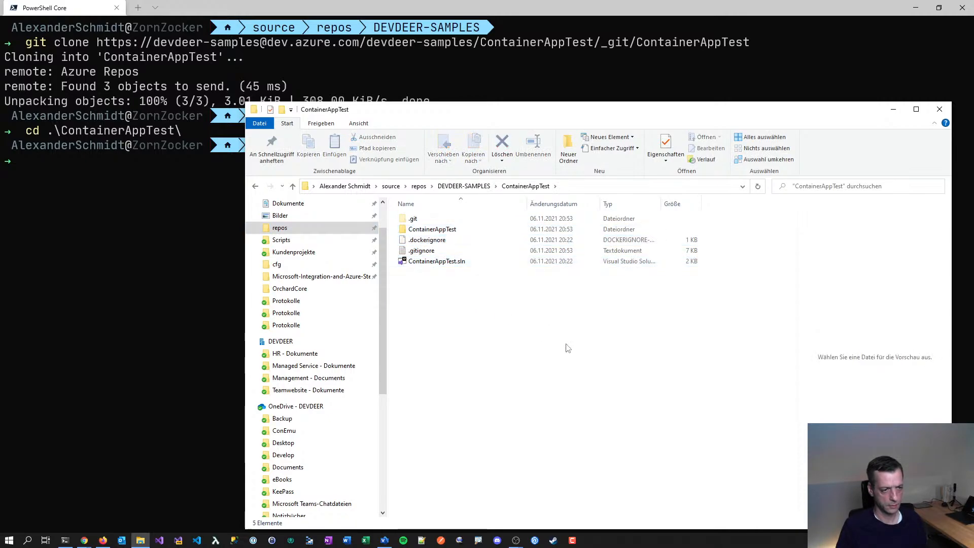
- Open ContainerAppTest.sln from the cloned repository in Visual Studio and widen the docked Solution Explorer and Git Changes area
double_click(457, 262)
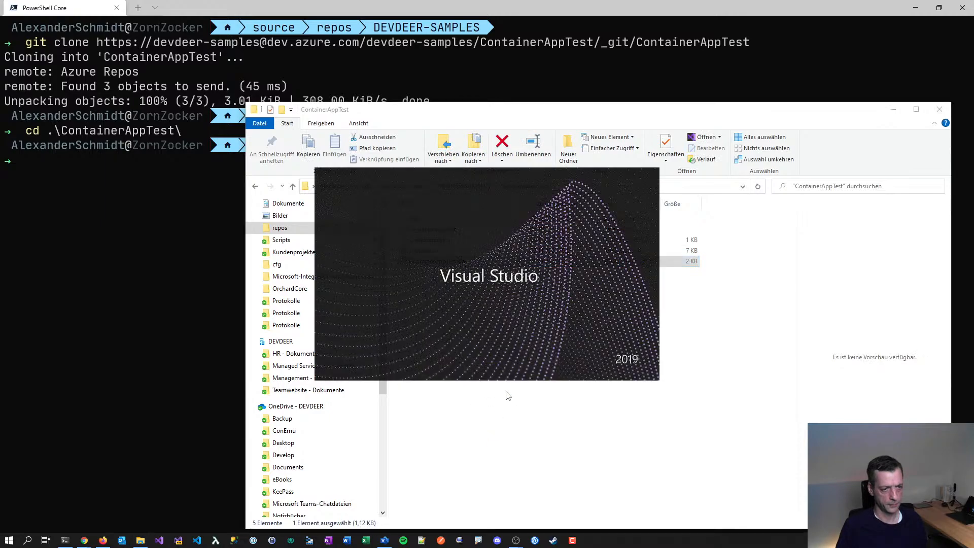
click(901, 113)
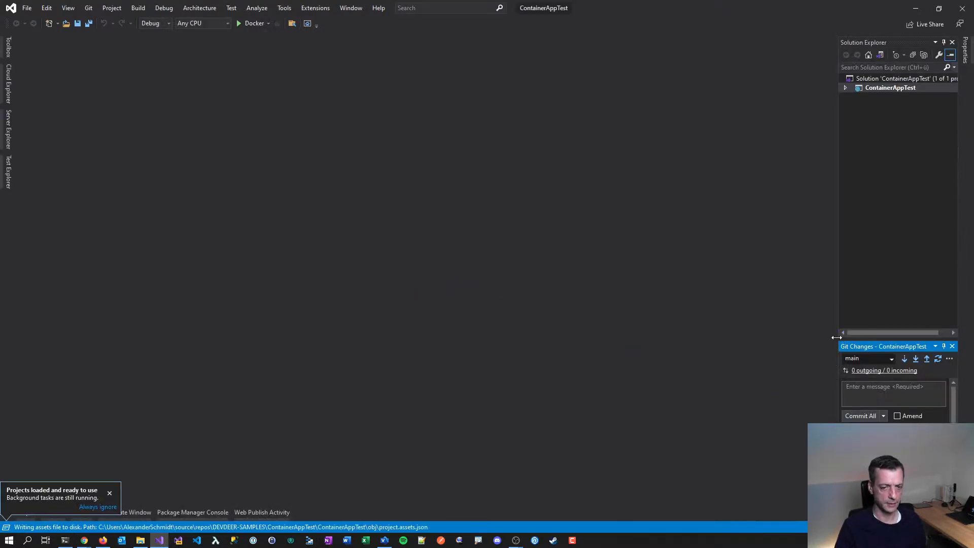
drag(840, 336, 718, 341)
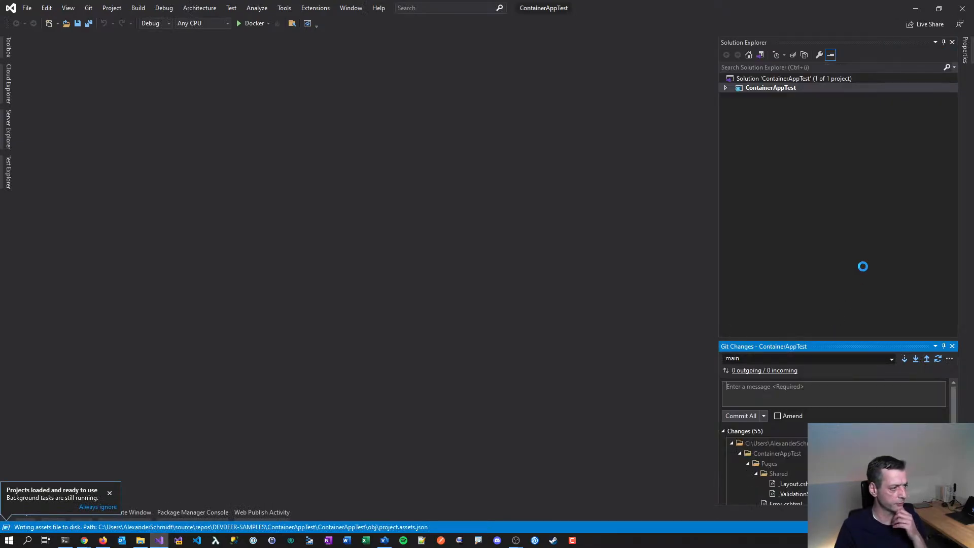
click(863, 266)
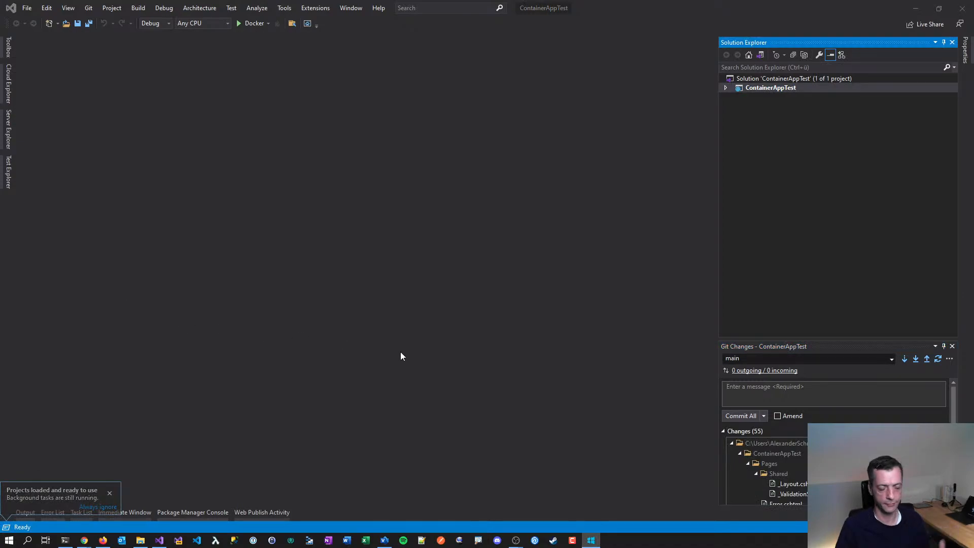
- Begin the Git commit message on the main branch with "Addes"
click(803, 389)
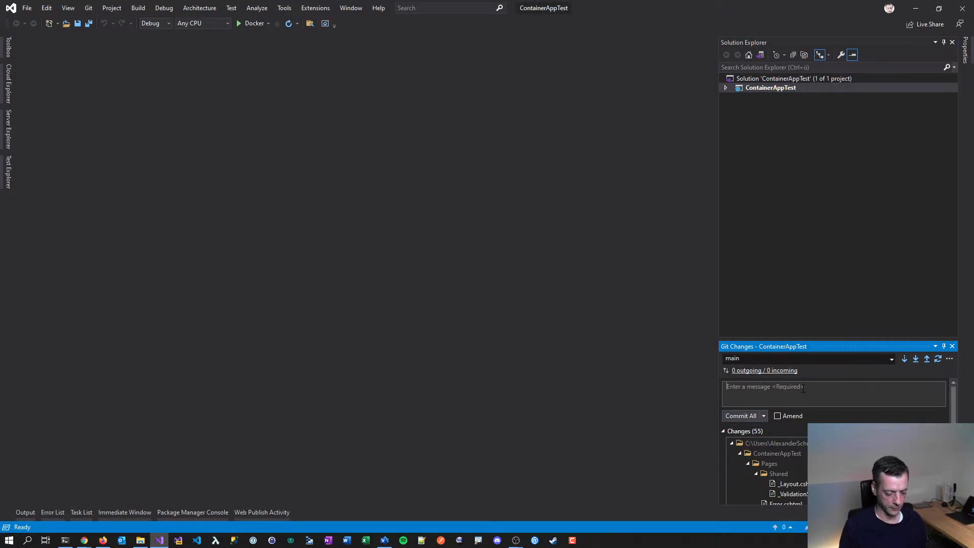
text(Addesd)
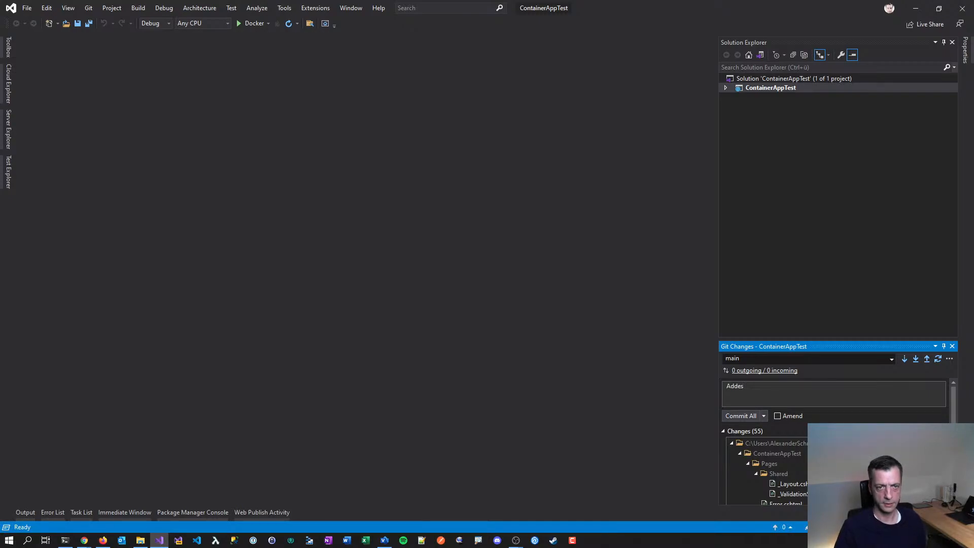
click(772, 89)
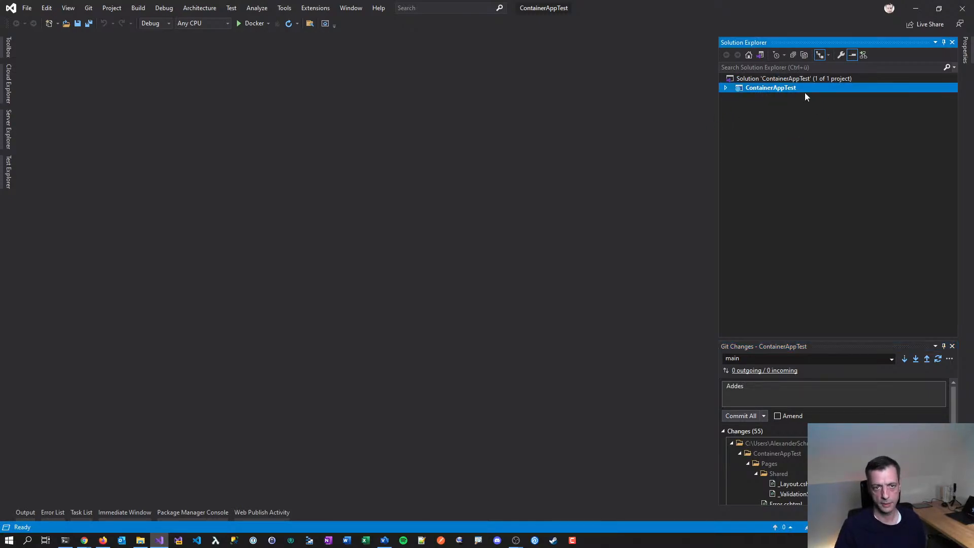
click(283, 8)
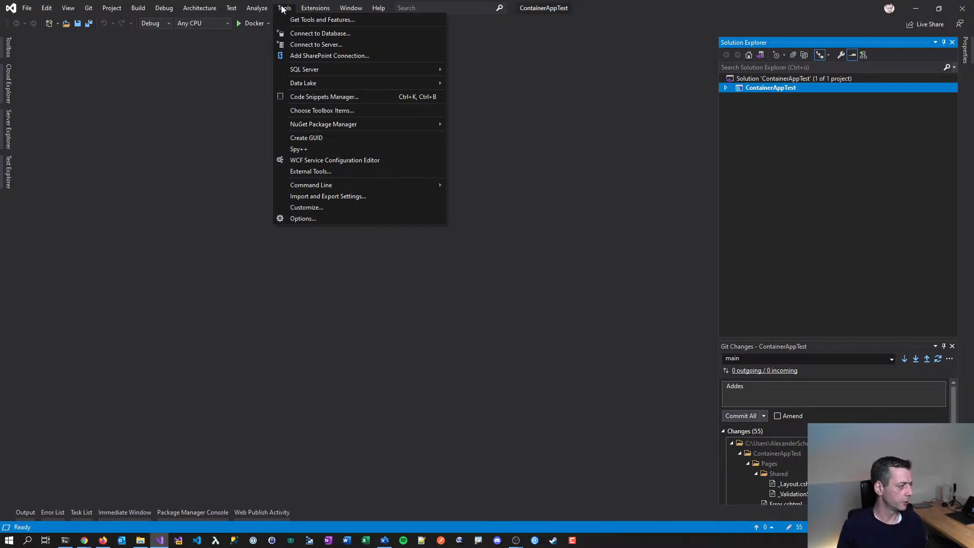
click(314, 9)
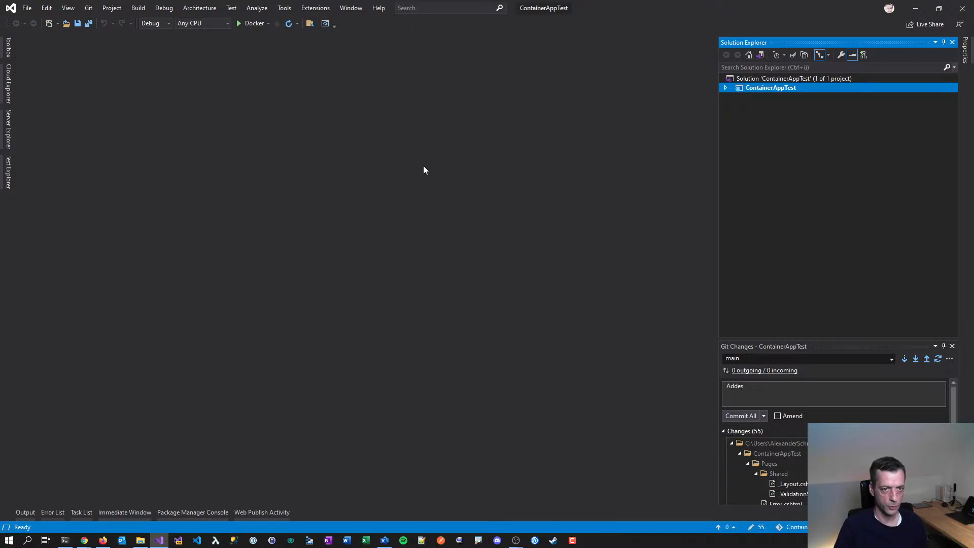
click(777, 392)
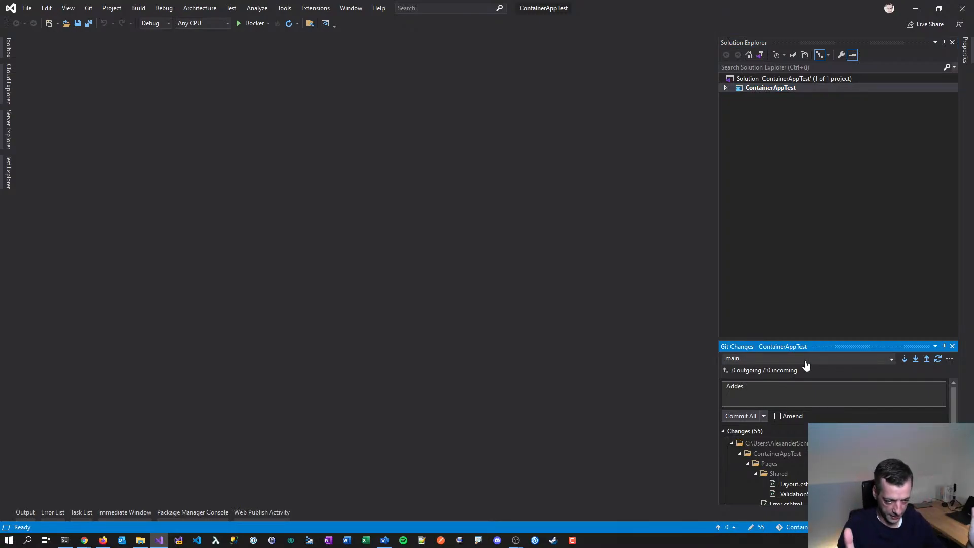
click(765, 206)
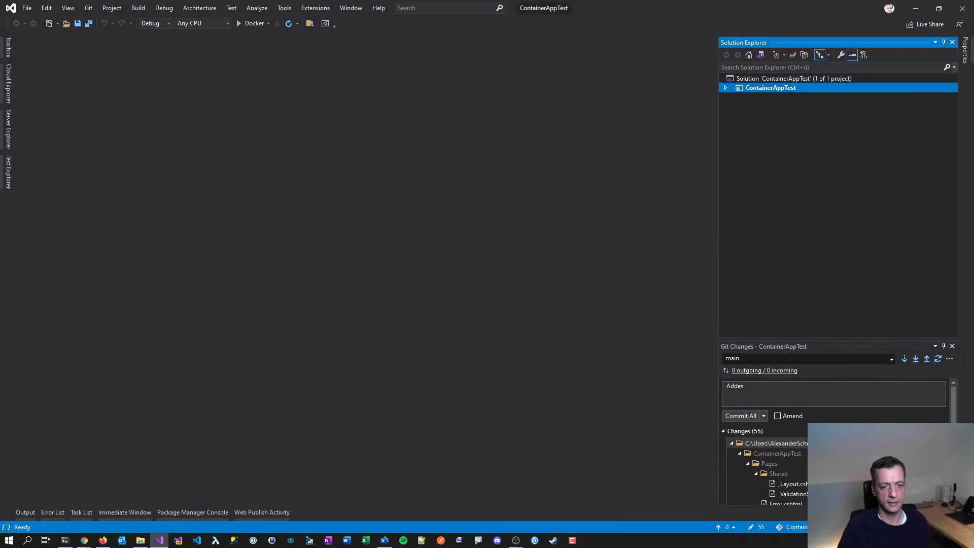
click(825, 390)
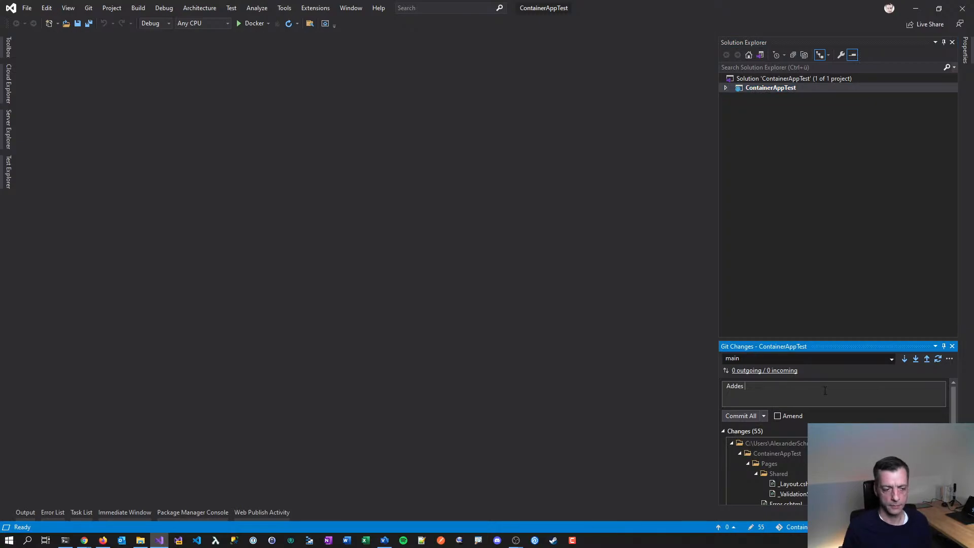
- Run the solution with the Docker profile, check its home page in the browser, and close the browser to end debugging
click(85, 541)
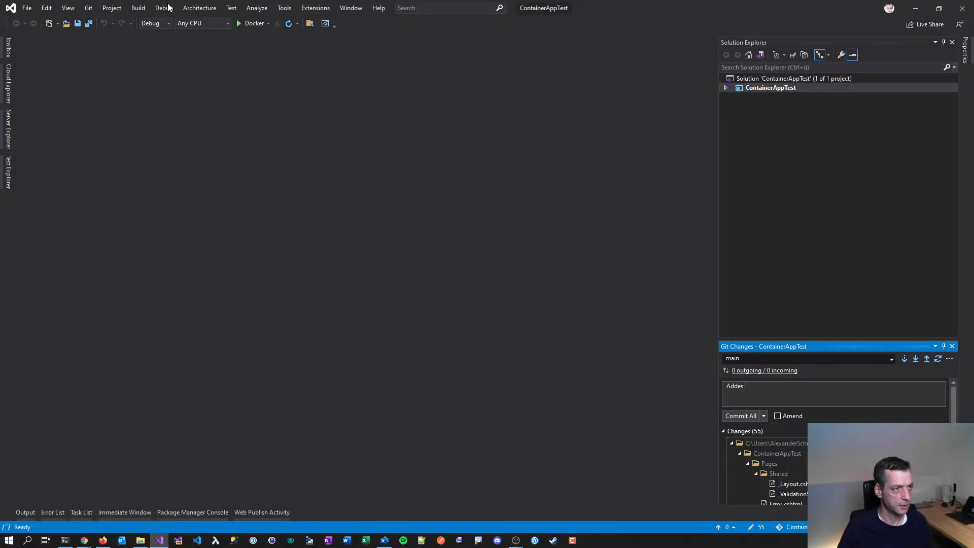
click(243, 21)
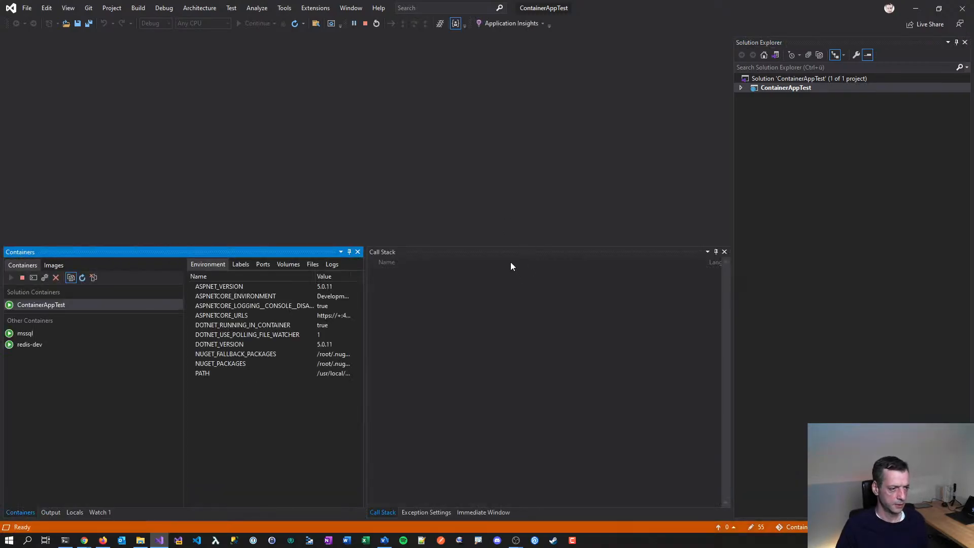
click(85, 540)
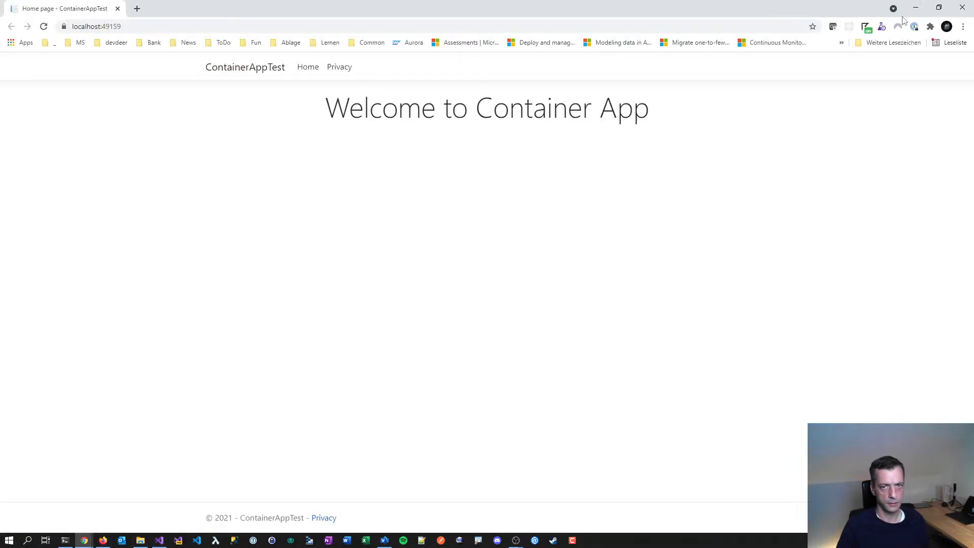
click(970, 9)
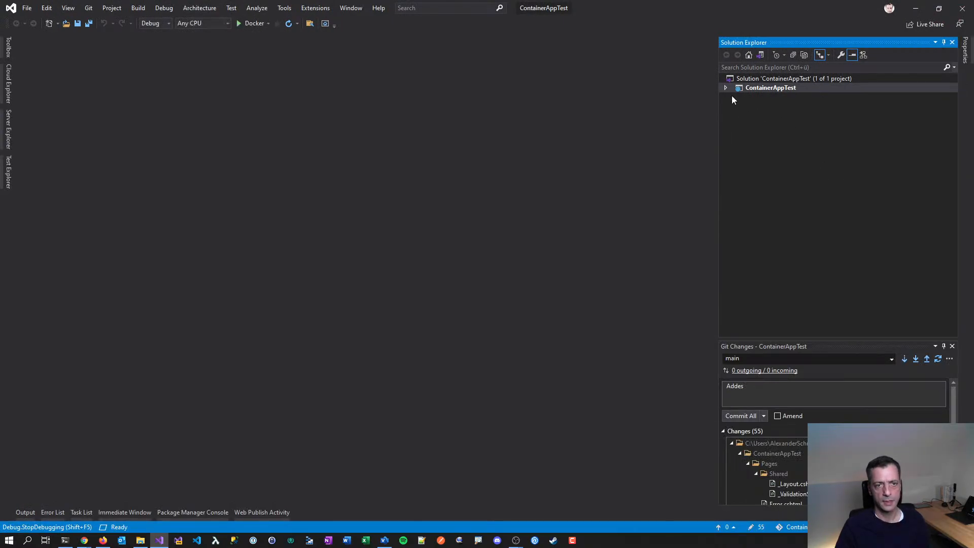
- Open Index.cshtml from the ContainerAppTest project's Pages folder
click(725, 90)
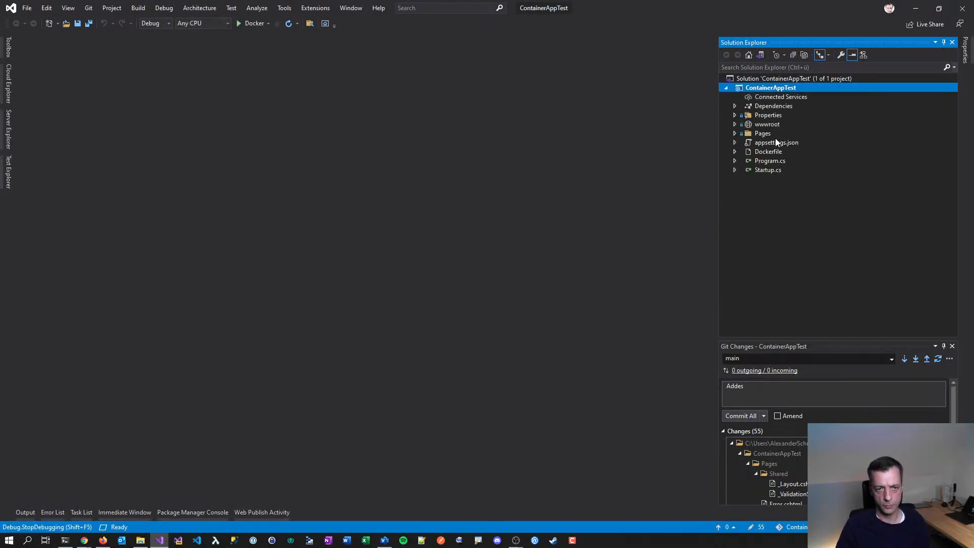
click(734, 133)
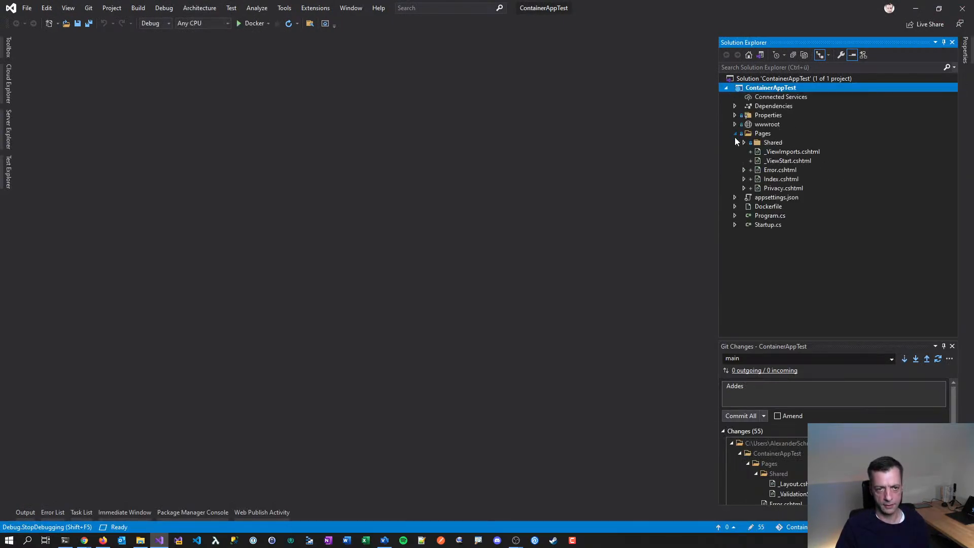
double_click(788, 180)
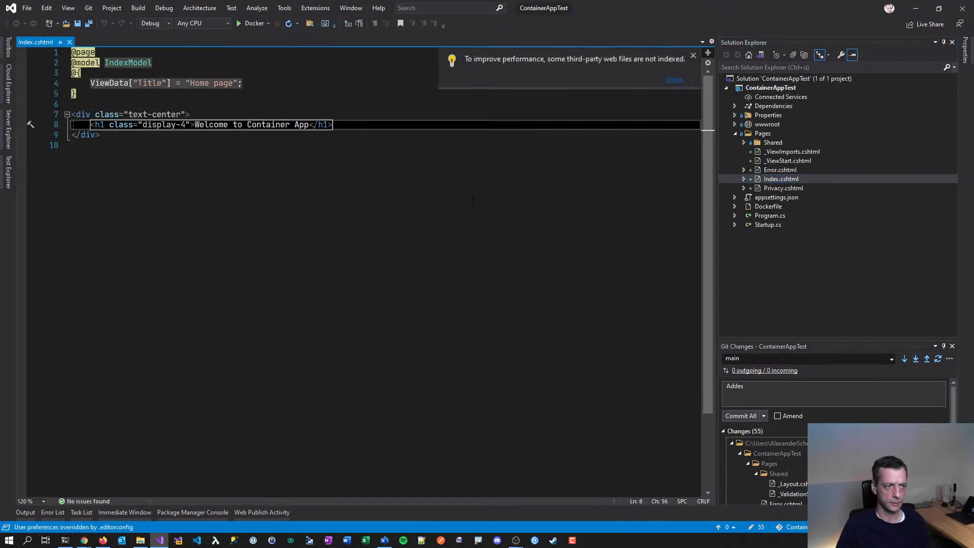
- Add the paragraph "This finally comes from DevOps" with a smiley emoji below the h1 heading, and save and close Index.cshtml
key(Return)
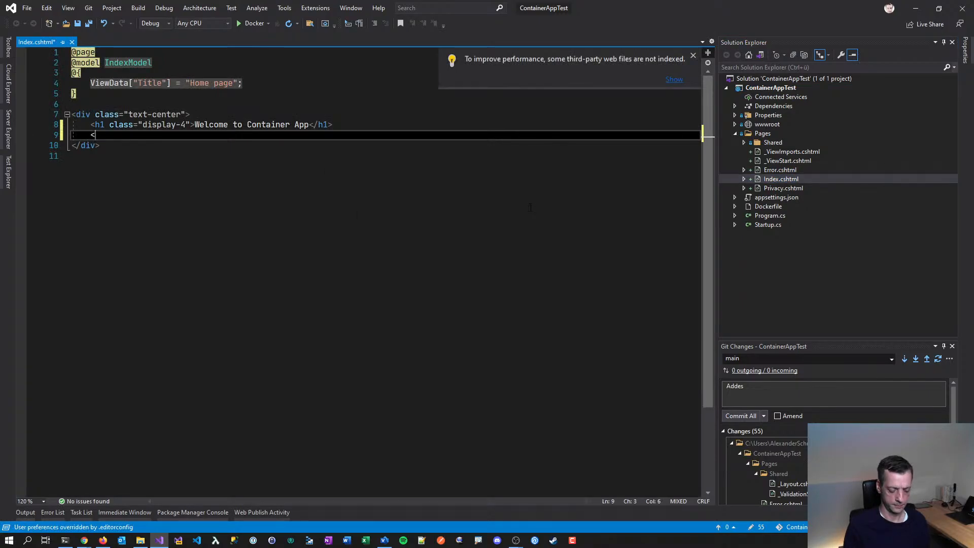
text(<p>Thi)
text(s finally )
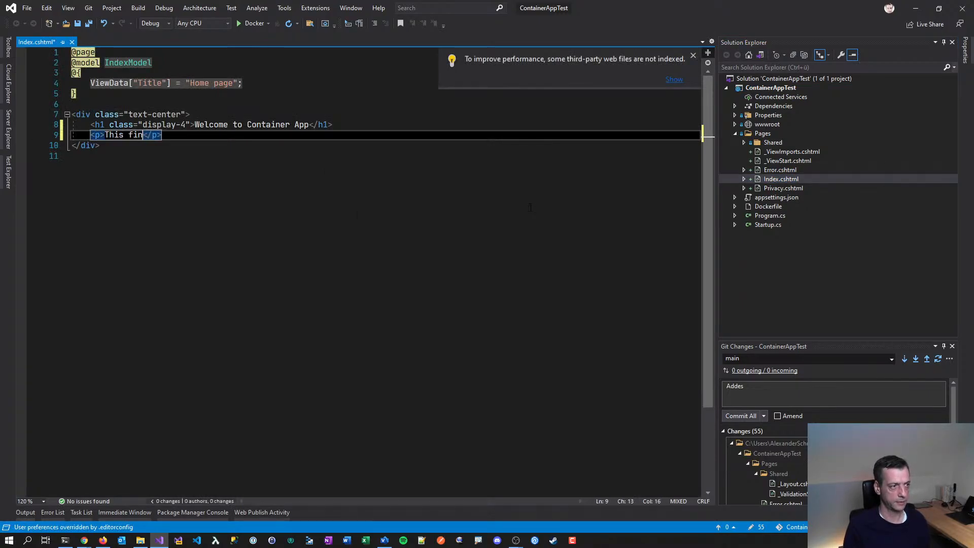
text(comes from )
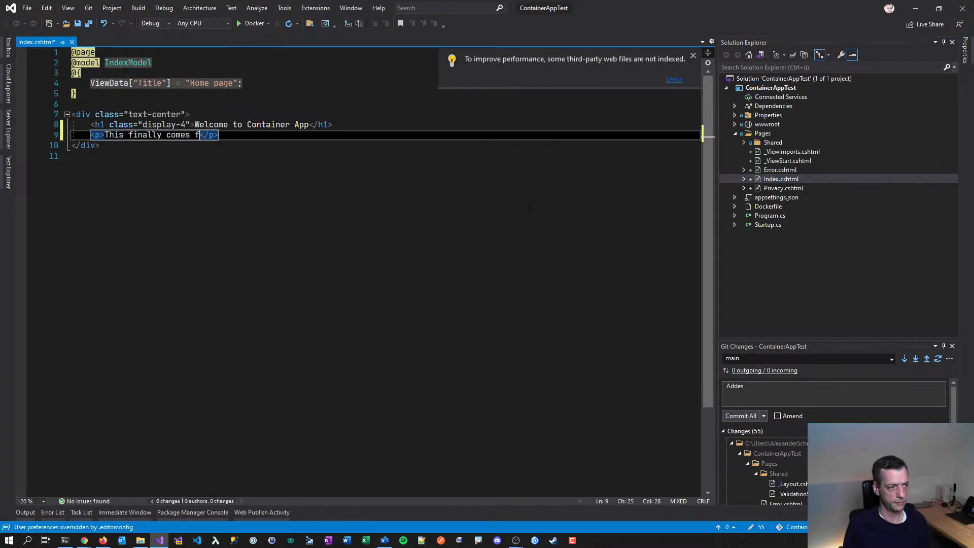
text(DevOps)
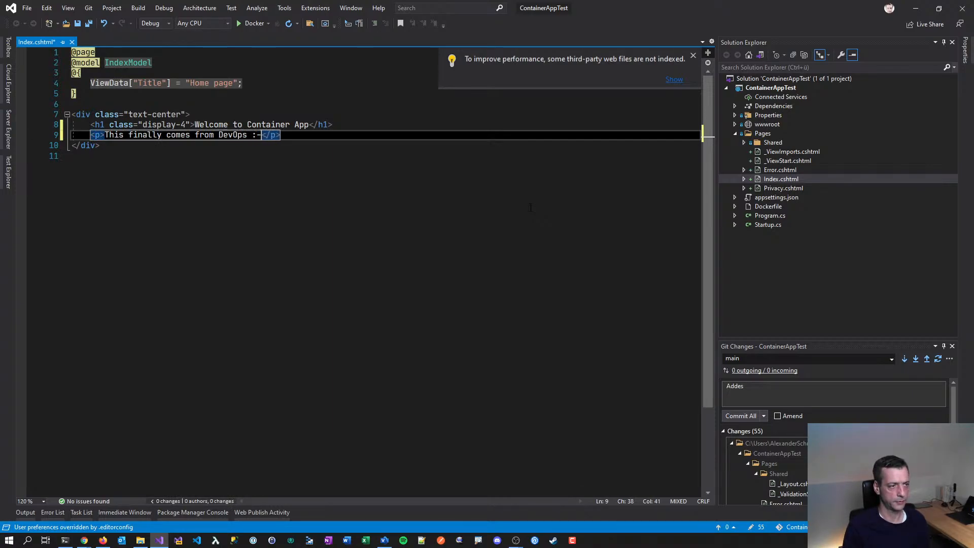
key(super+period)
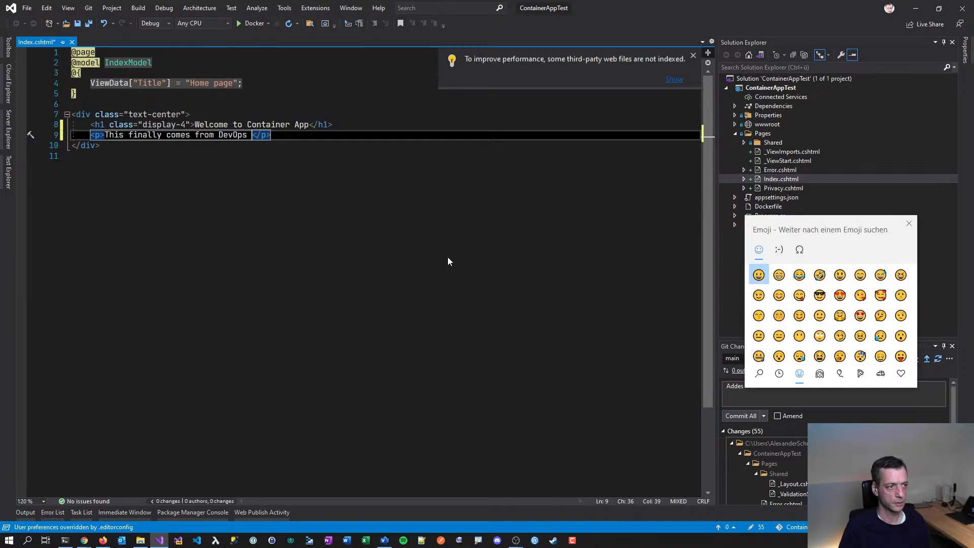
key(ctrl+s)
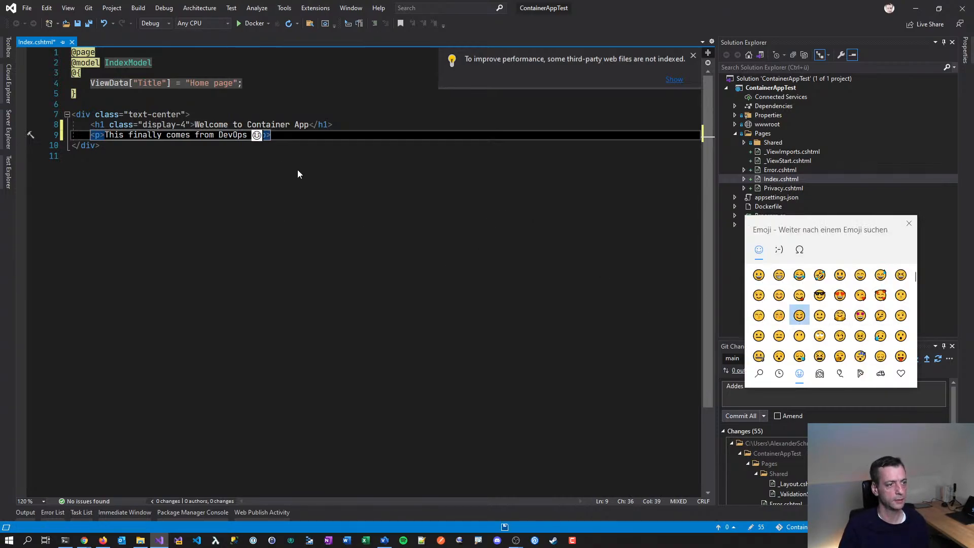
key(Escape)
click(72, 42)
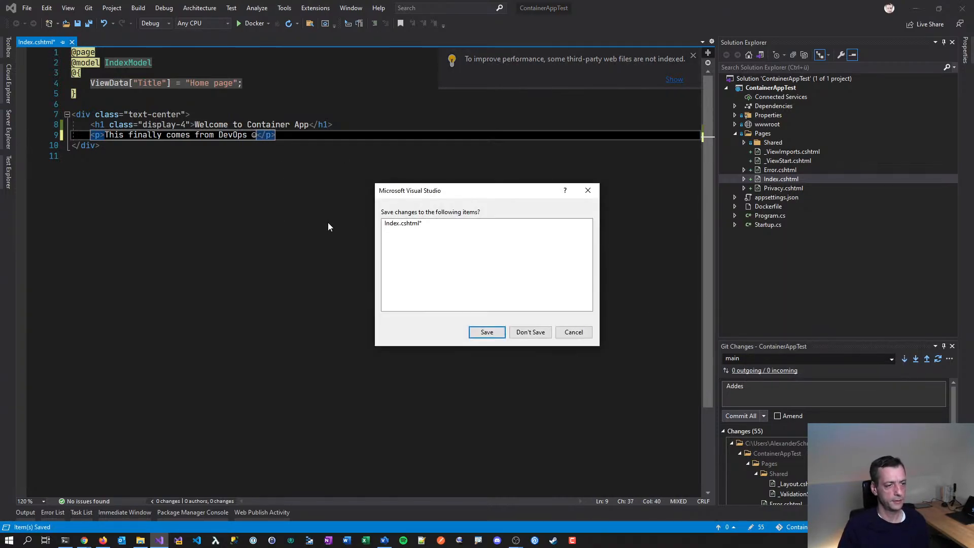
click(487, 332)
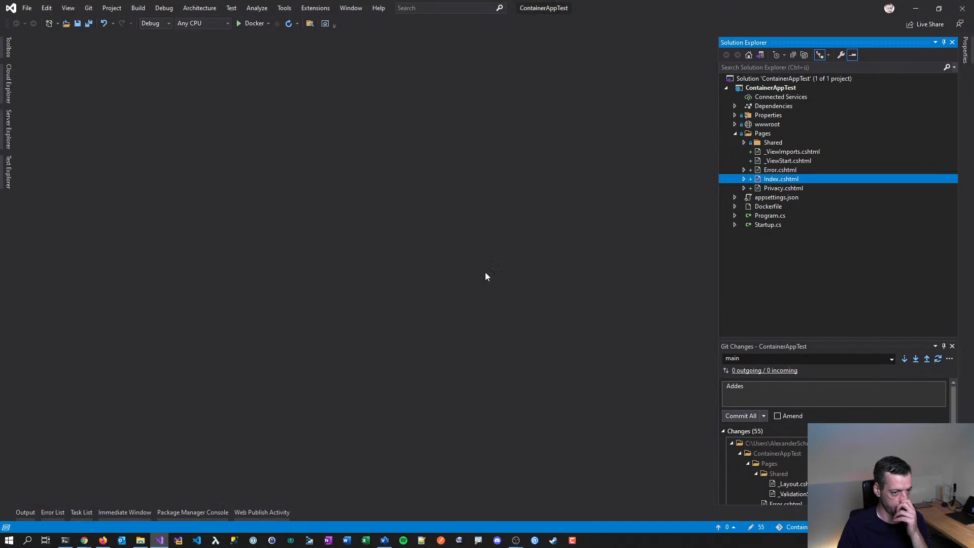
- Correct the commit message to "Added solution to git" and commit all changes on the main branch
click(736, 134)
click(868, 345)
text(Addes)
key(BackSpace)
text(d )
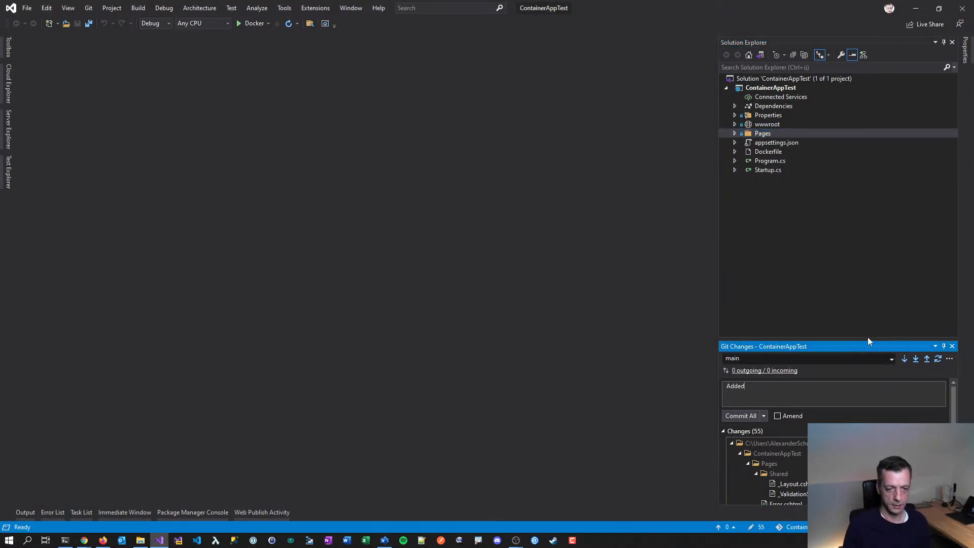
text(solution to )
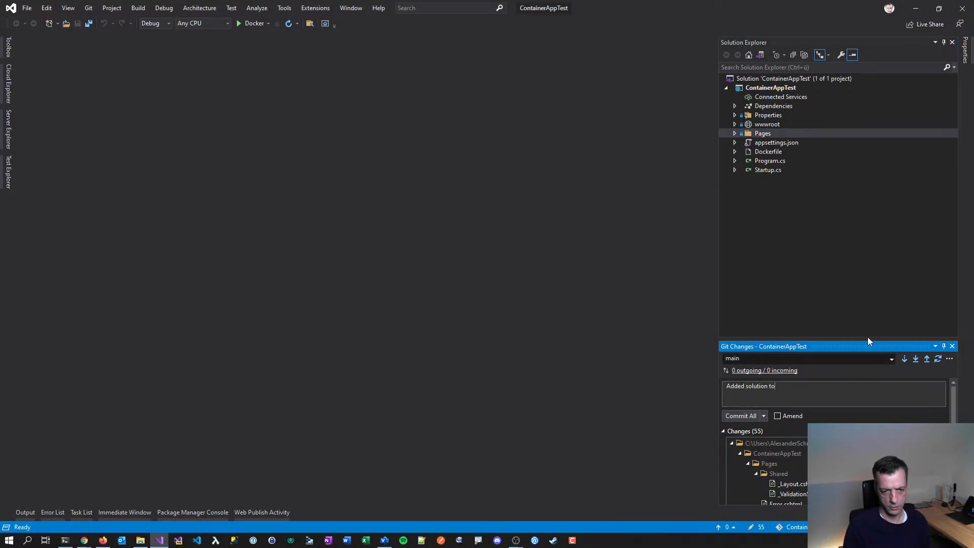
text(git)
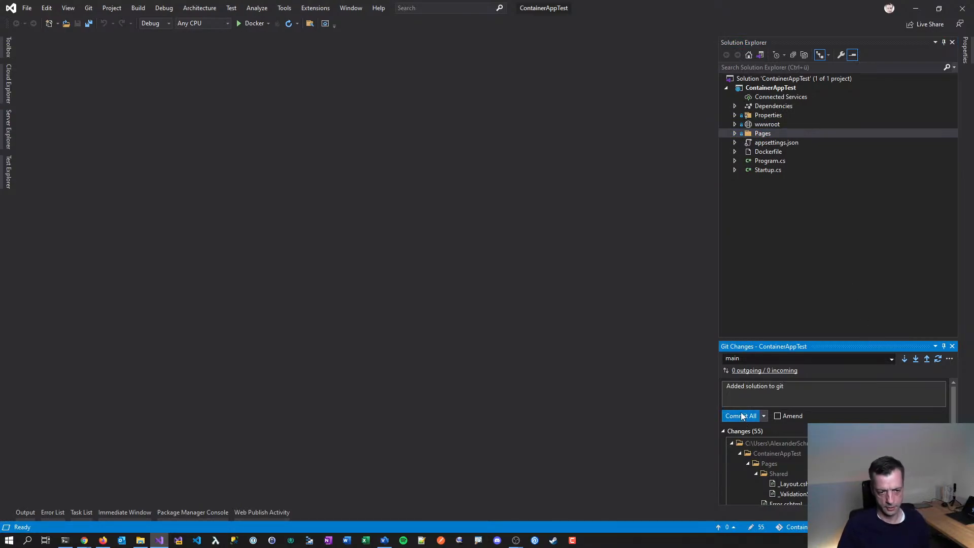
click(740, 415)
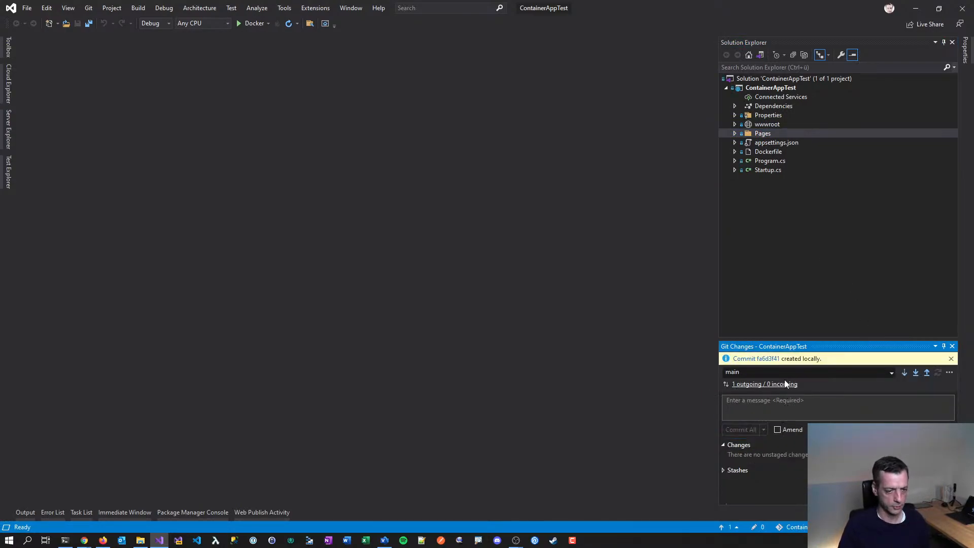
- Switch to the PowerShell terminal, clear it, check the repository with git status, and push the commit with git push
key(alt+Tab)
text(cl)
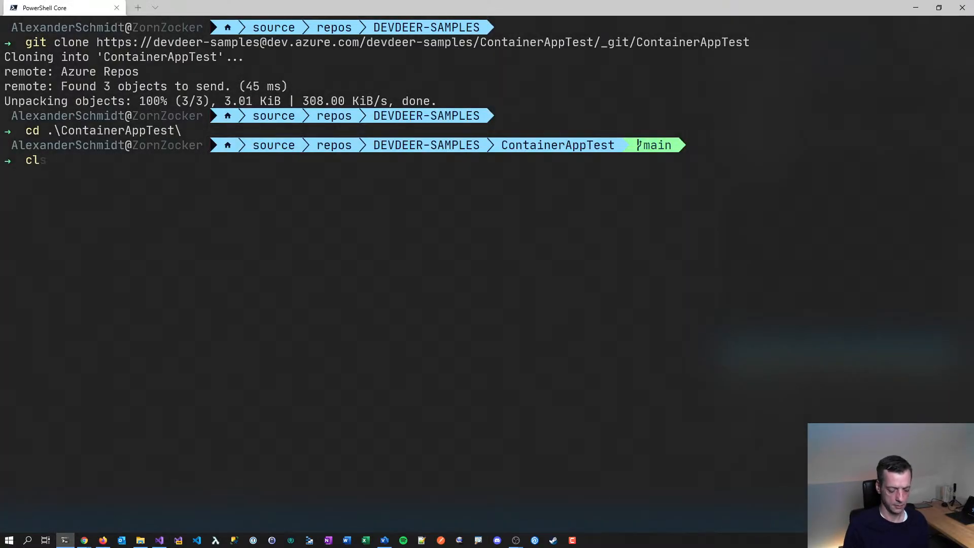
text(s)
key(Return)
text(git s)
key(Up)
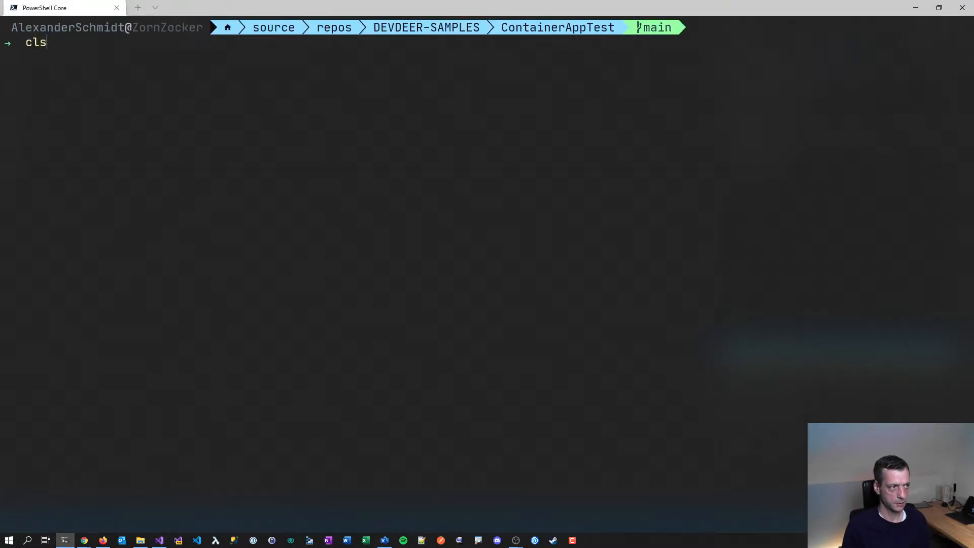
key(BackSpace)
key(BackSpace)
key(BackSpace)
text(git status)
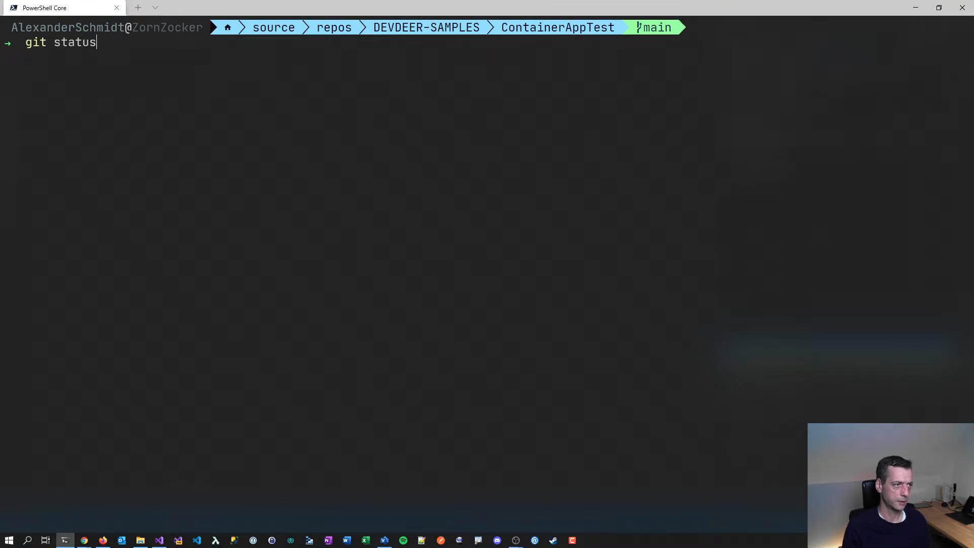
key(Return)
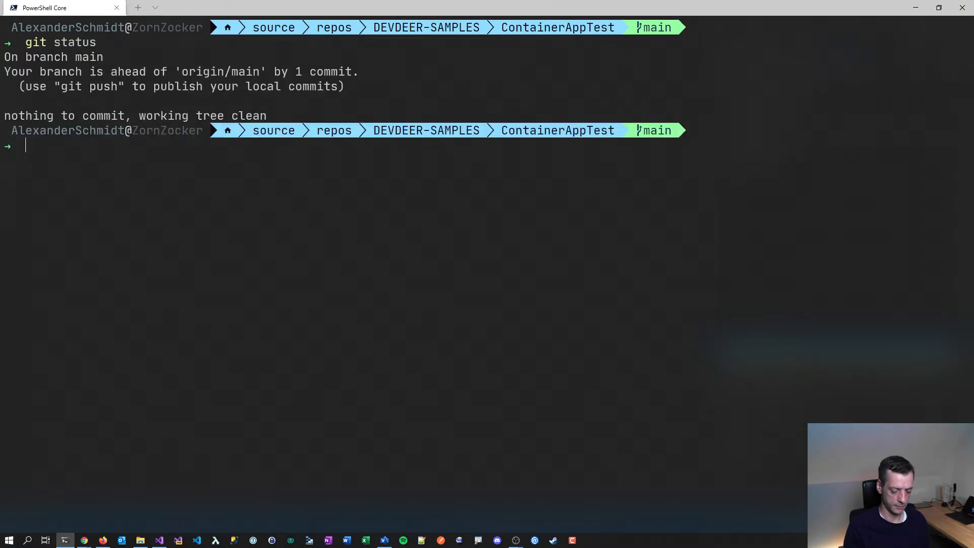
text(git push)
key(Return)
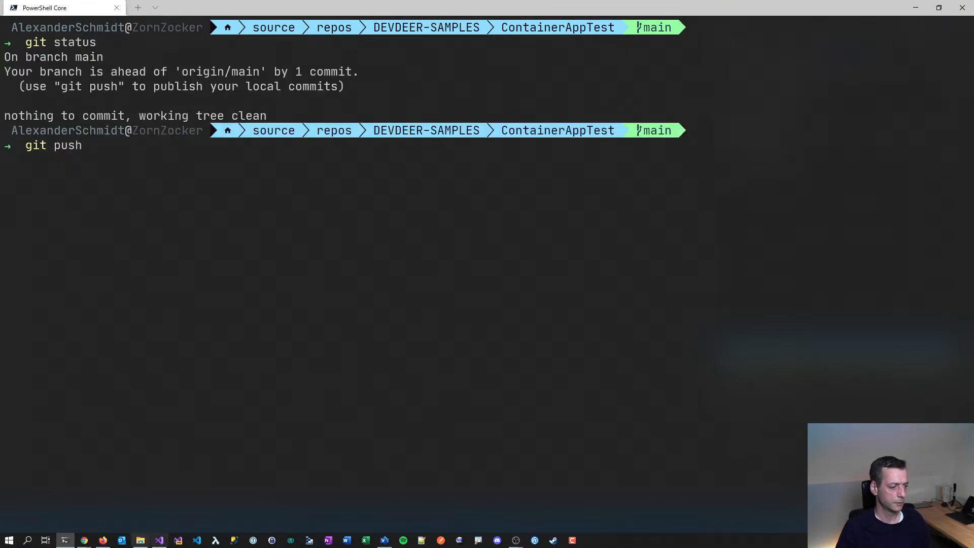
- Switch to the ContainerAppTest project in Azure DevOps in Chrome and open its Pipelines page
click(103, 540)
click(86, 541)
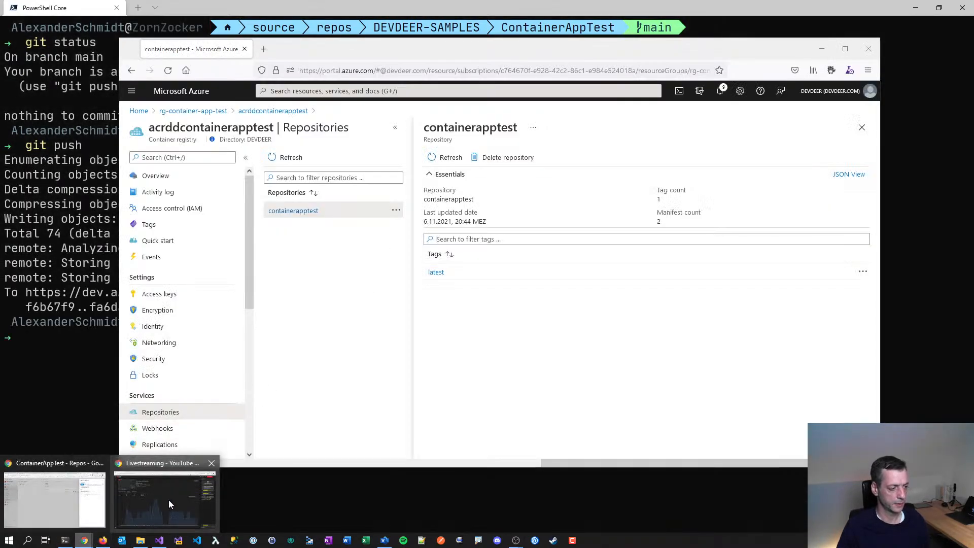
click(54, 500)
click(421, 354)
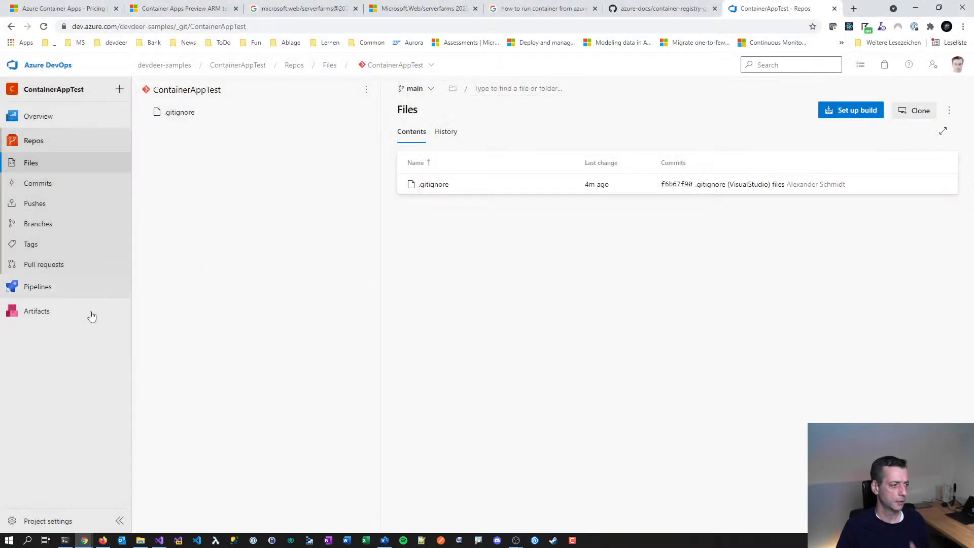
click(60, 287)
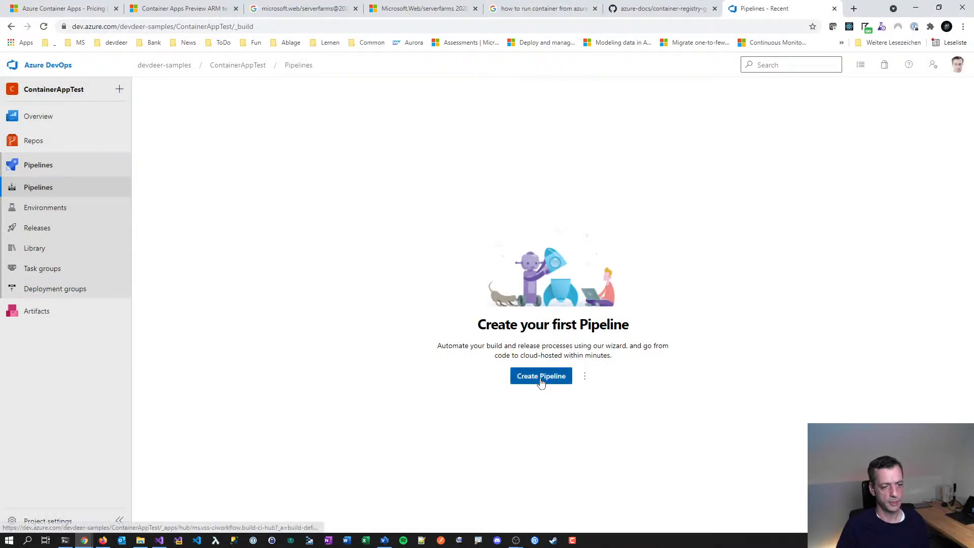
- Create a classic-editor pipeline for the ContainerAppTest repository's main branch in Azure Repos Git, using the Docker container template
click(541, 378)
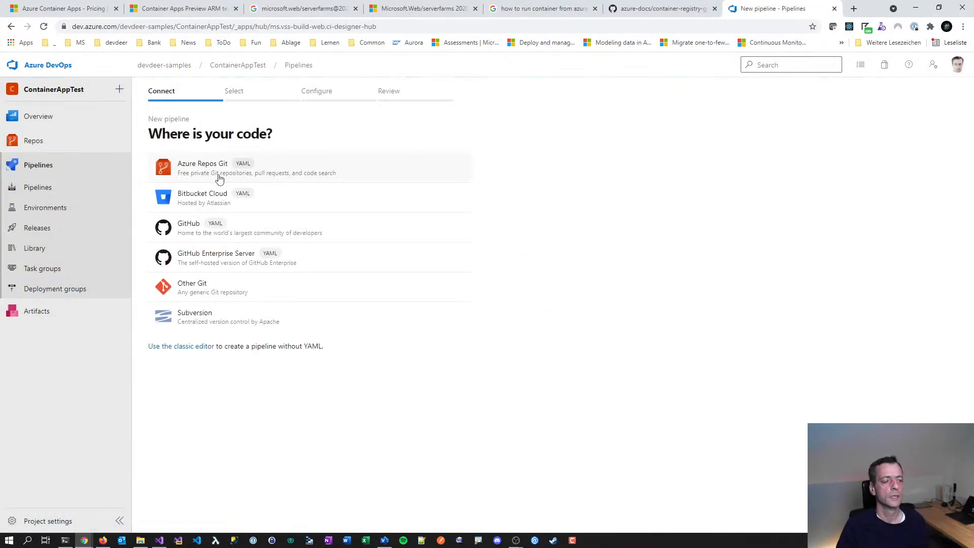
click(188, 345)
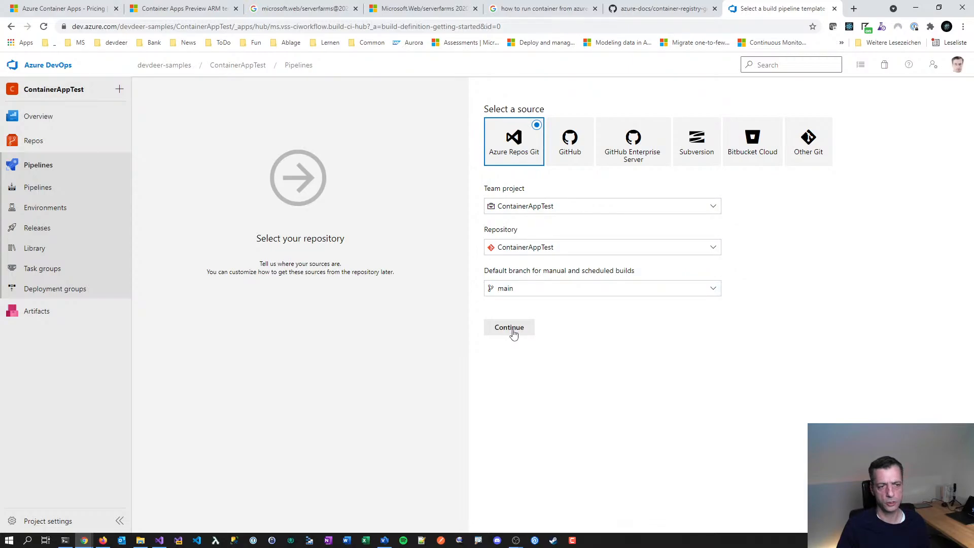
click(511, 330)
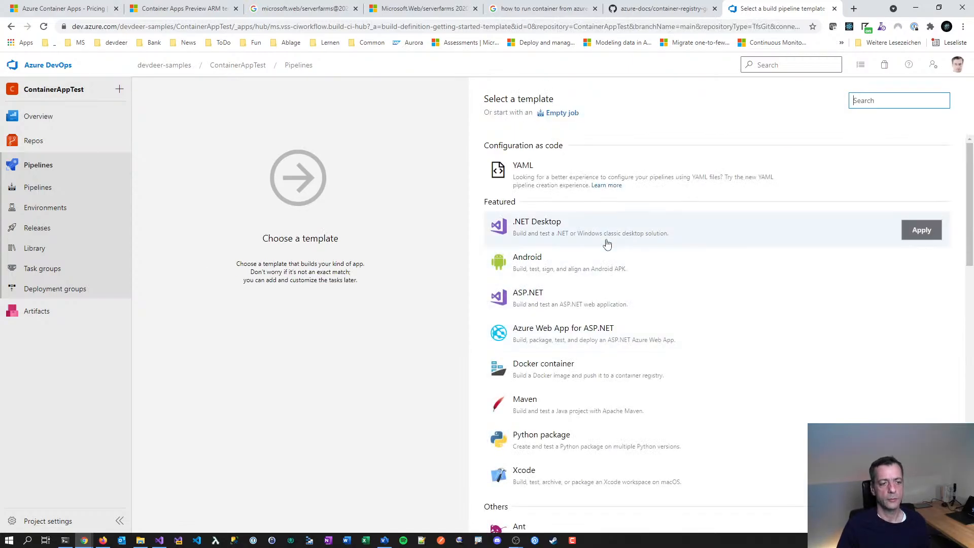
click(553, 370)
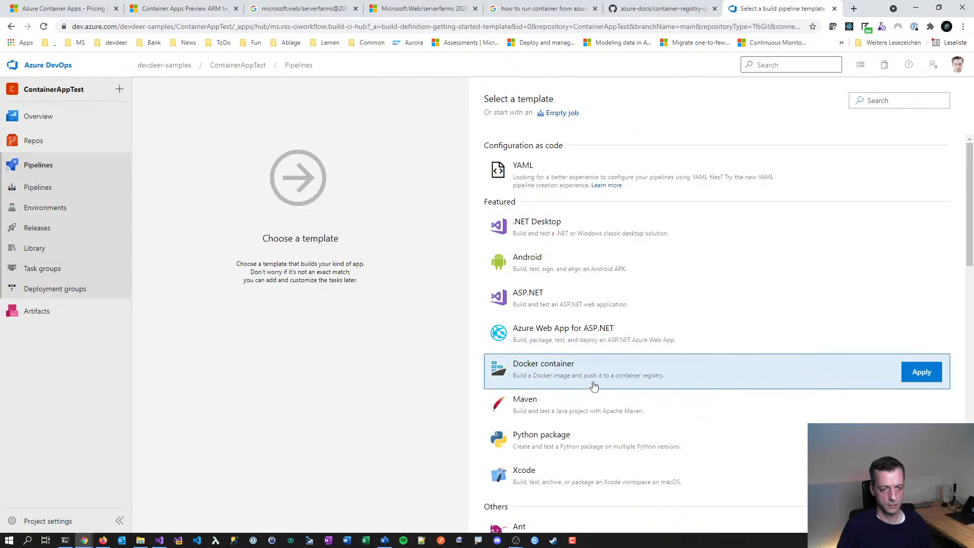
click(916, 375)
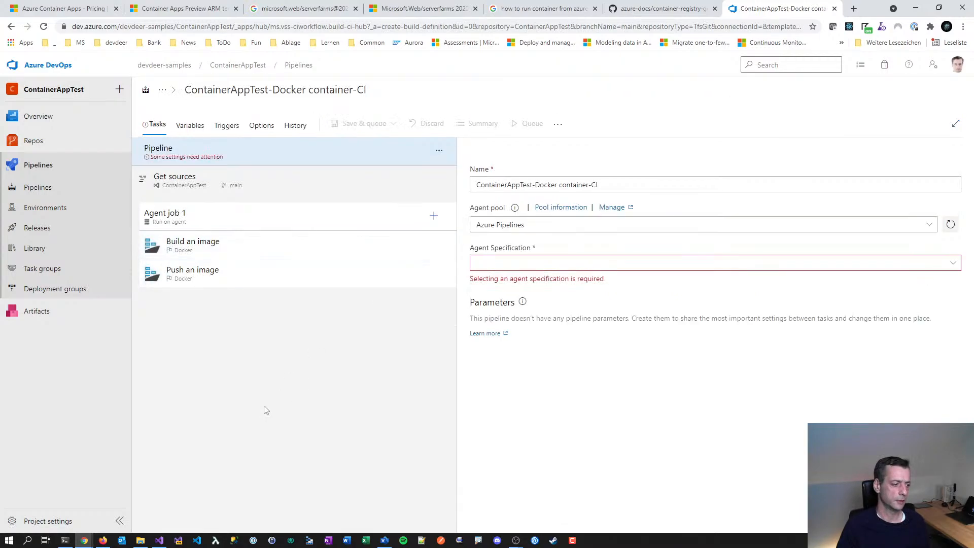
- Open the project settings in a separate browser tab and start creating the first service connection
middle_click(20, 521)
click(747, 9)
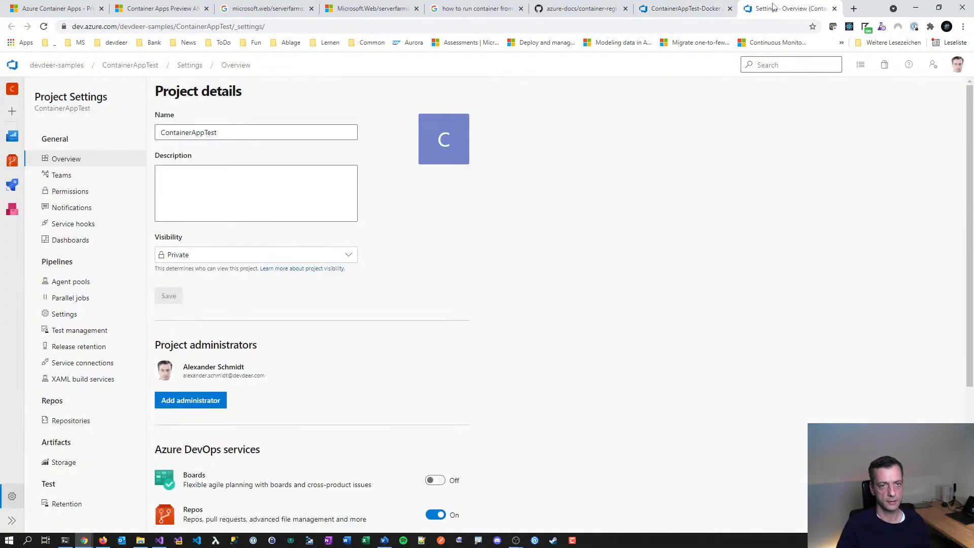
click(63, 363)
click(572, 247)
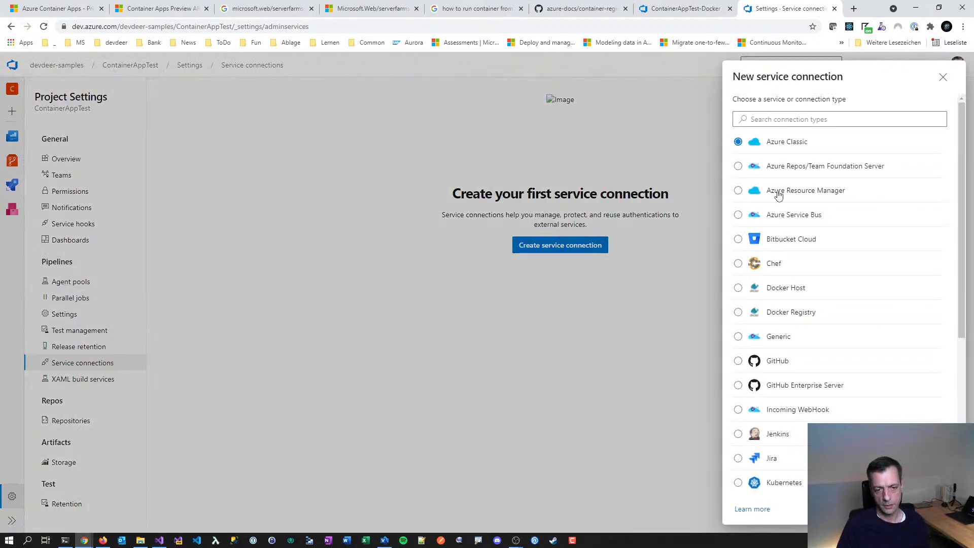
- Choose Docker Registry as the service connection type and Azure Container Registry as its registry type
click(775, 320)
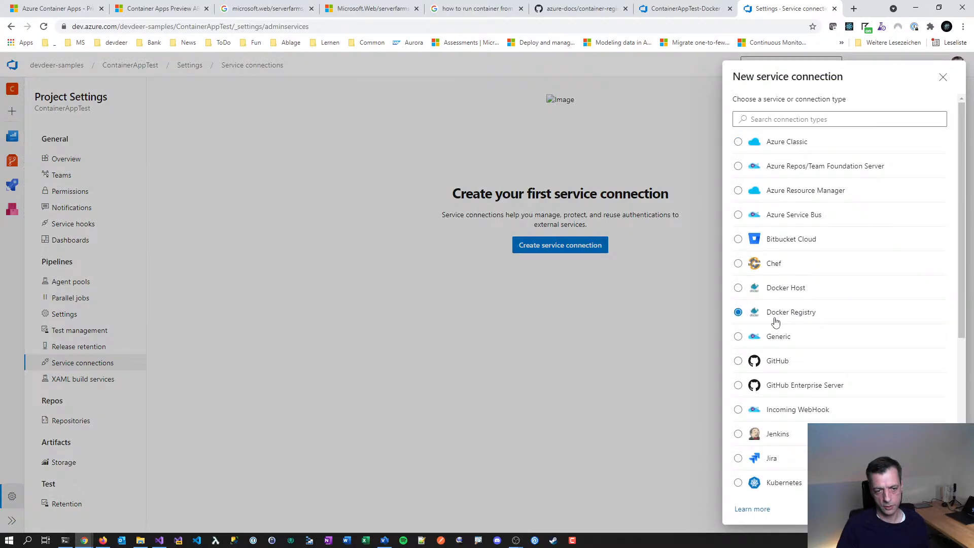
scroll(775, 321, down, 3)
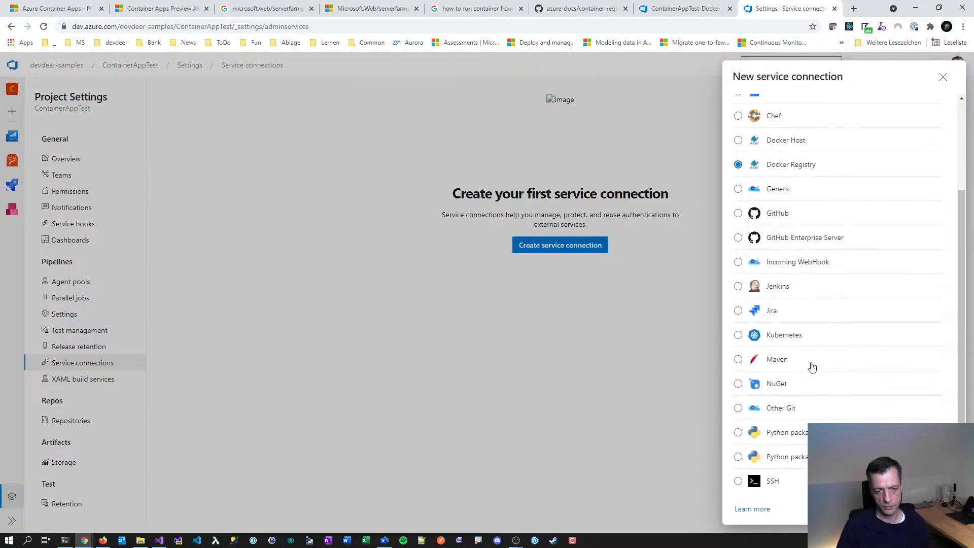
scroll(808, 365, up, 2)
click(940, 508)
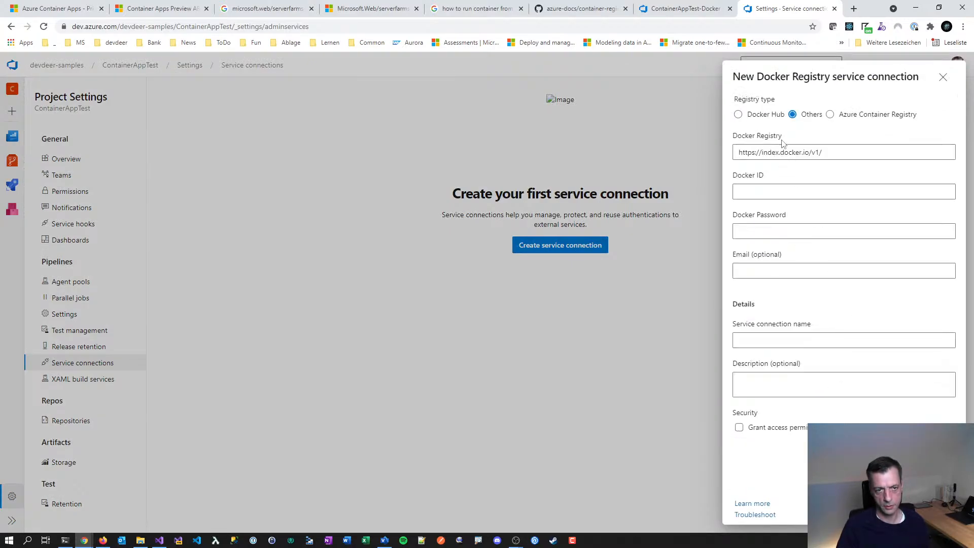
click(830, 114)
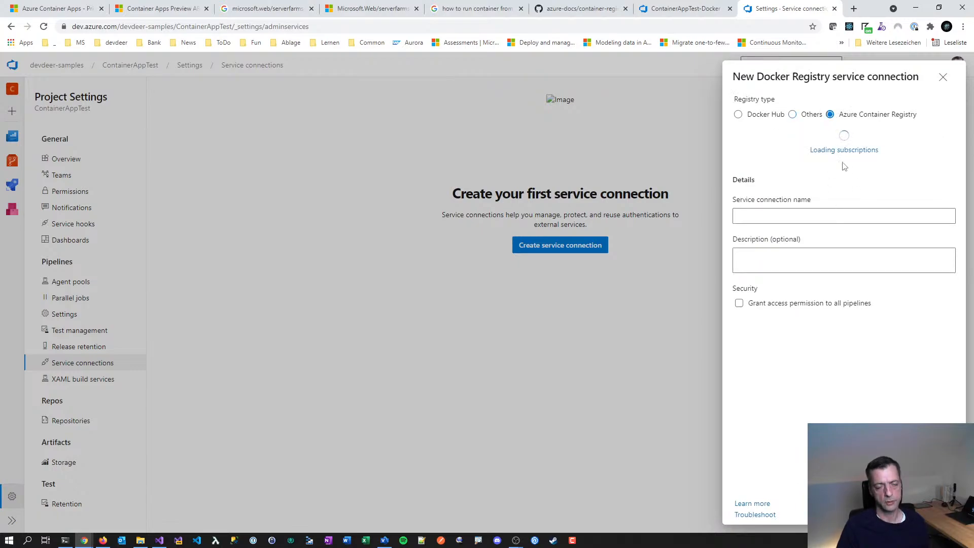
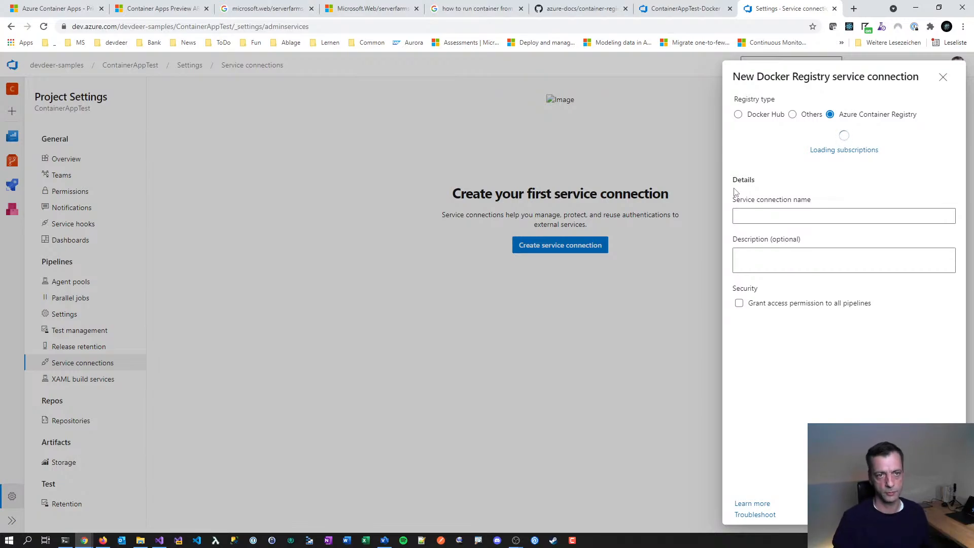
- Return to the ContainerAppTest-Docker container-CI pipeline and set its agent specification to ubuntu-20.04
click(668, 9)
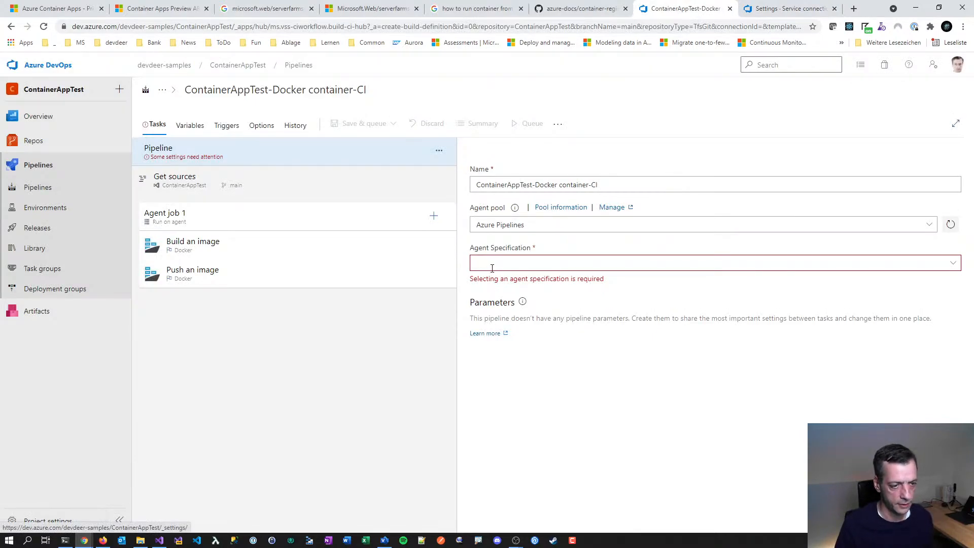
click(952, 263)
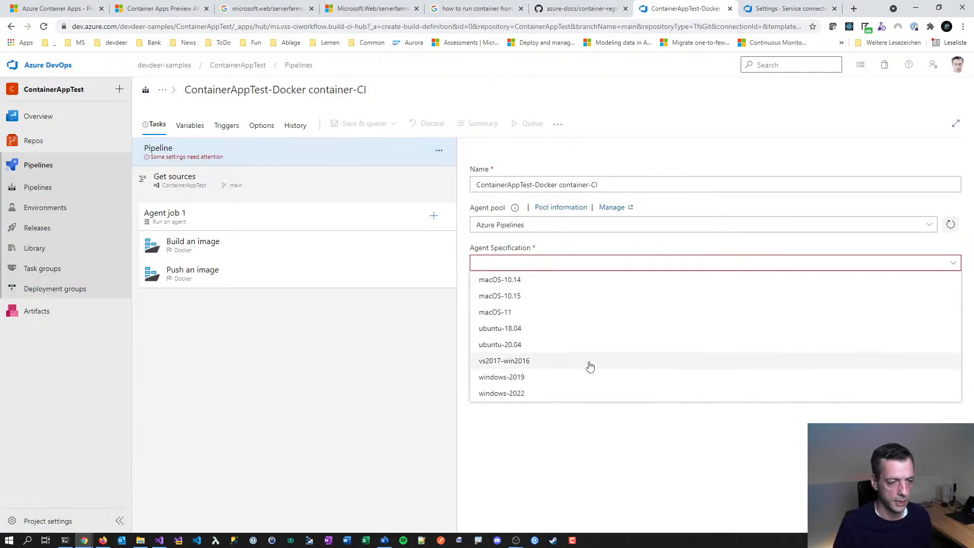
click(581, 345)
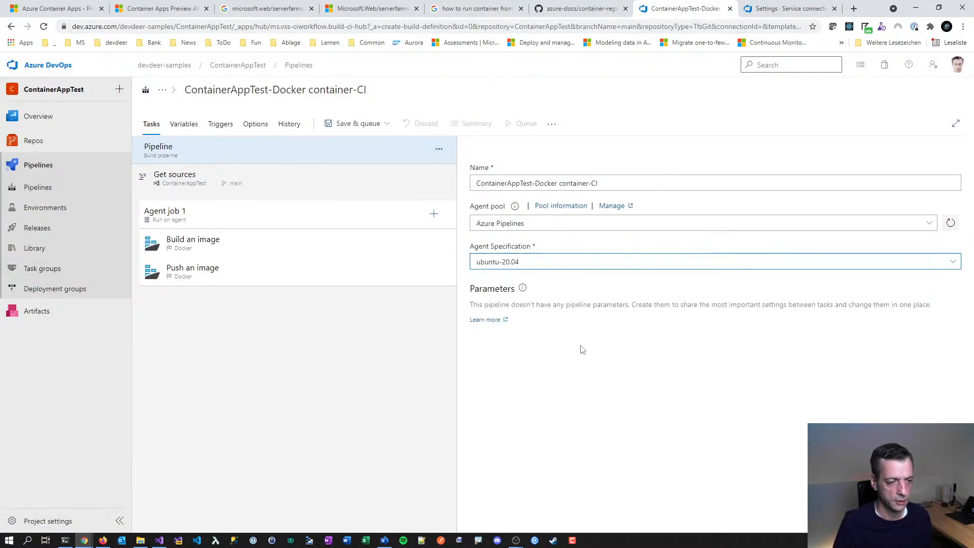
- Open the Build an image task and check the available Azure subscriptions there and in the new Docker Registry service connection form
click(306, 246)
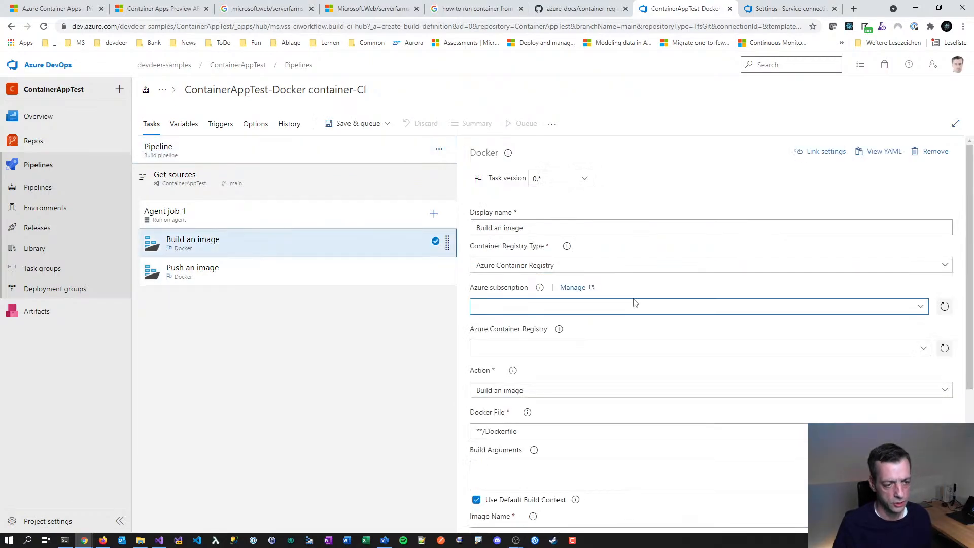
click(922, 307)
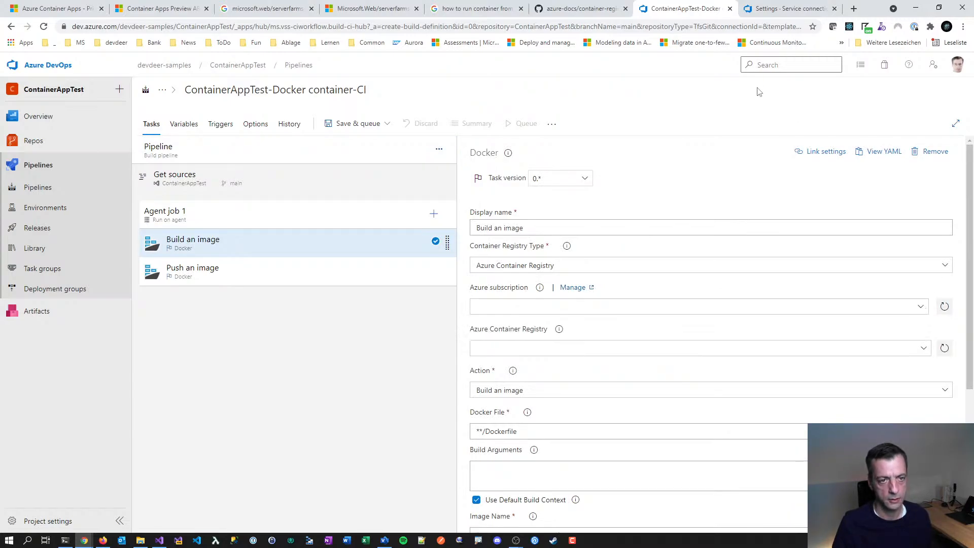
click(781, 8)
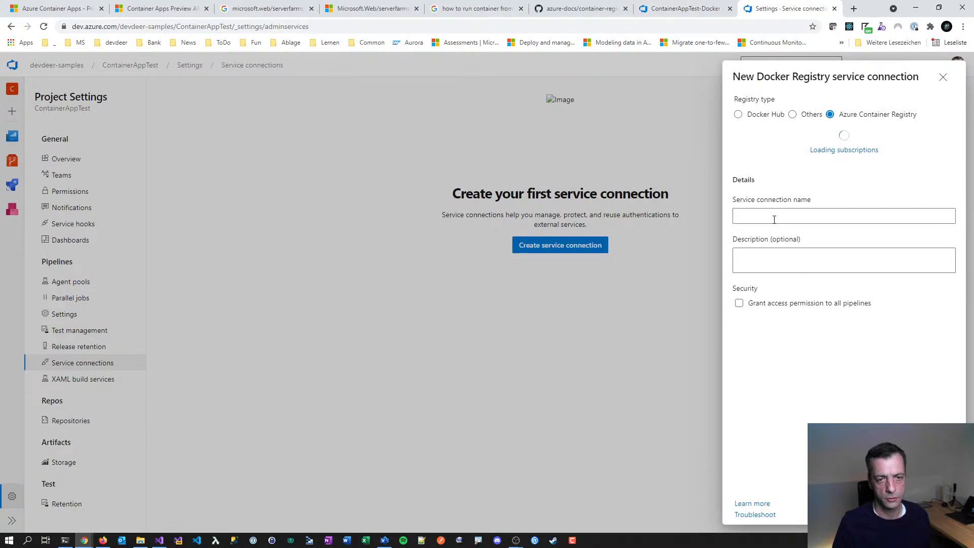
click(694, 10)
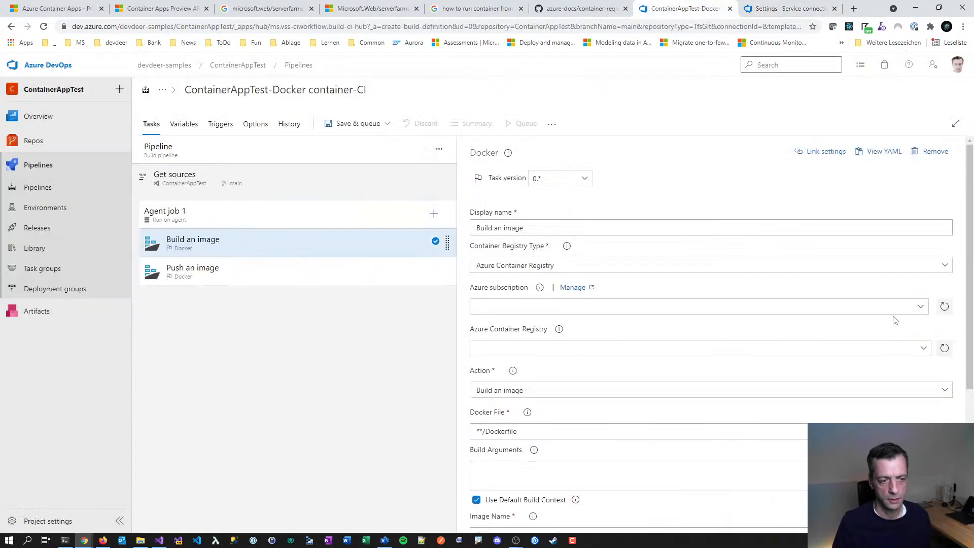
click(570, 310)
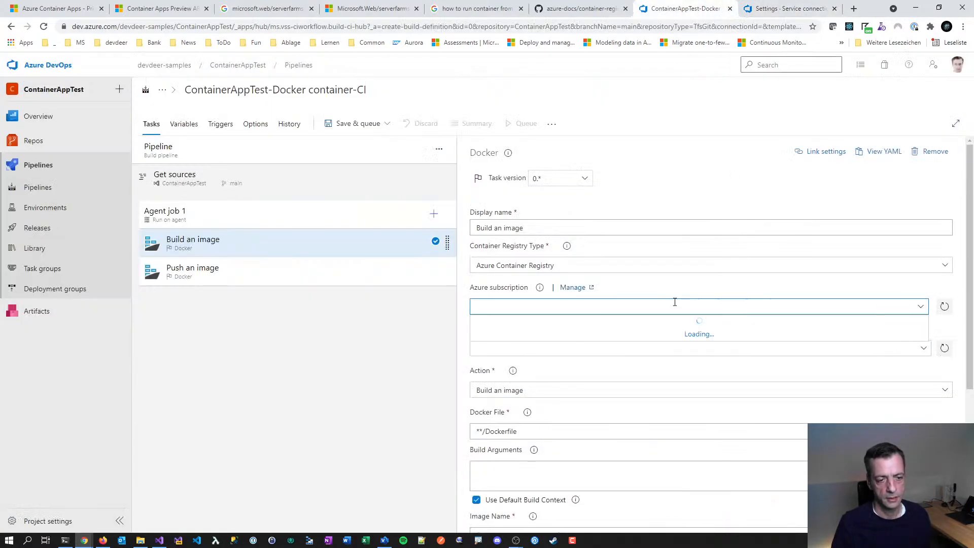
click(920, 308)
click(784, 9)
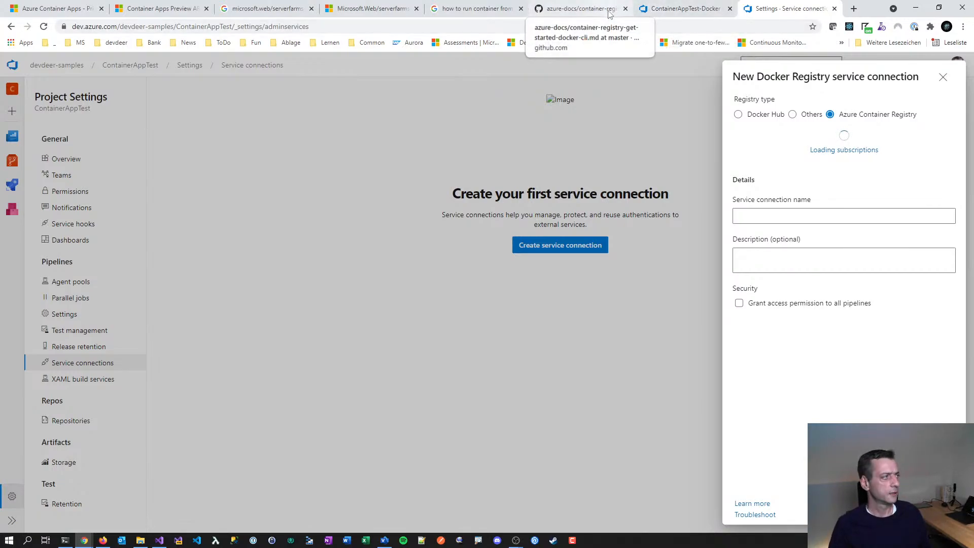
click(664, 11)
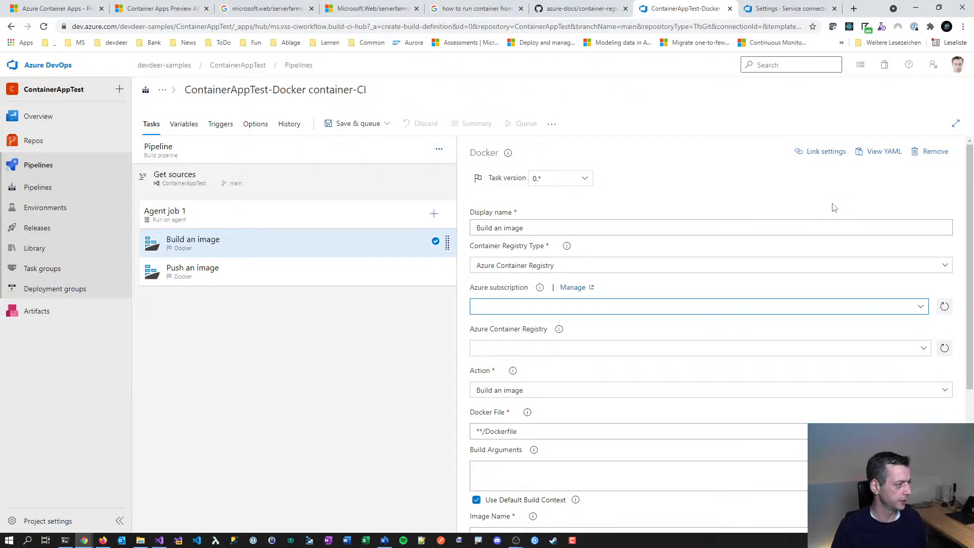
click(772, 9)
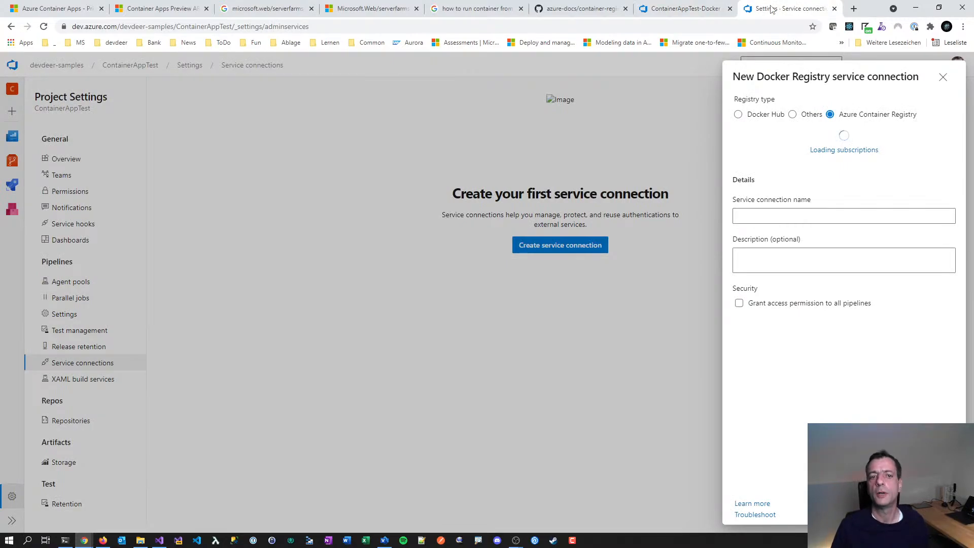
click(705, 9)
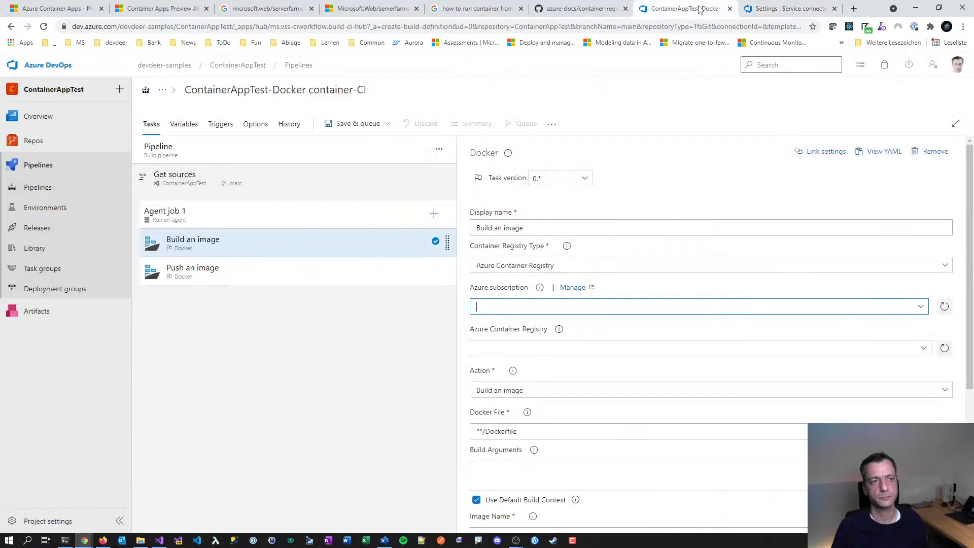
- Close the azure-docs, container registry search and Microsoft.Web/serverfarms browser tabs
click(625, 9)
click(514, 10)
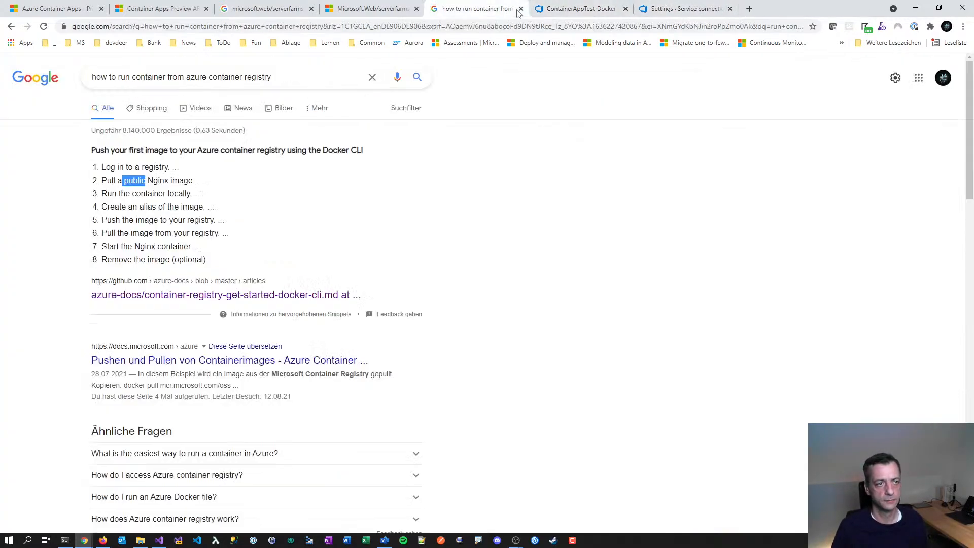
click(516, 12)
click(495, 8)
click(416, 9)
- Return to the new service connection and choose the DEVDEER (test) subscription with the acrddcontainerapptest registry
click(499, 10)
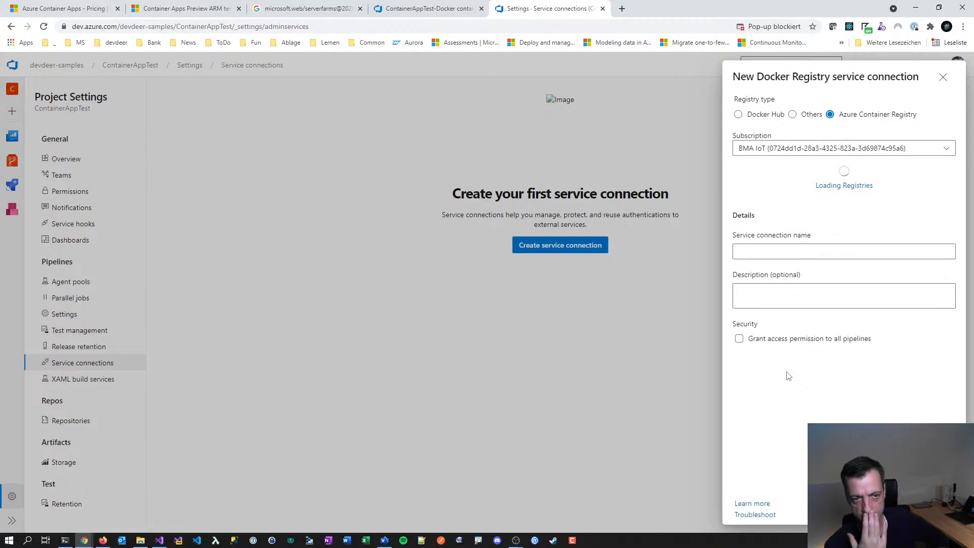
click(946, 152)
click(807, 258)
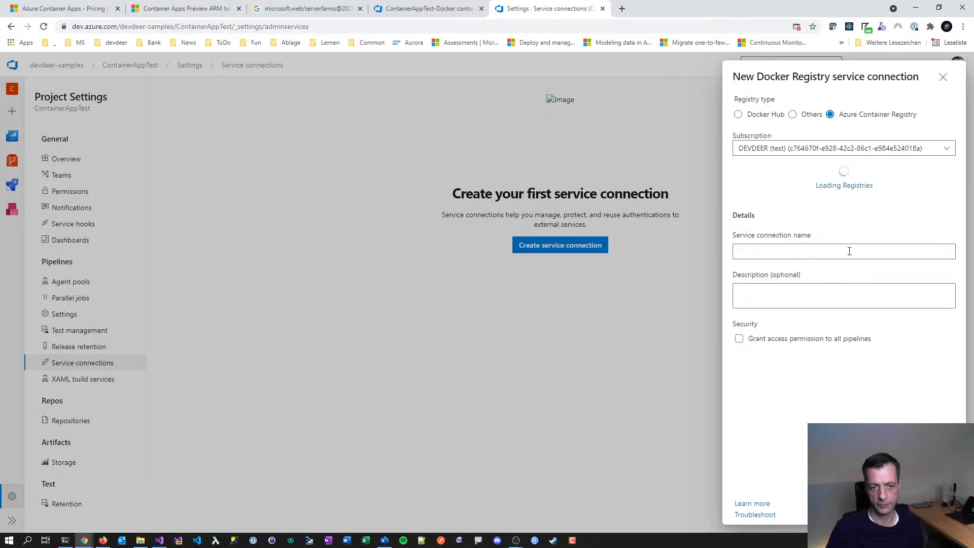
click(921, 188)
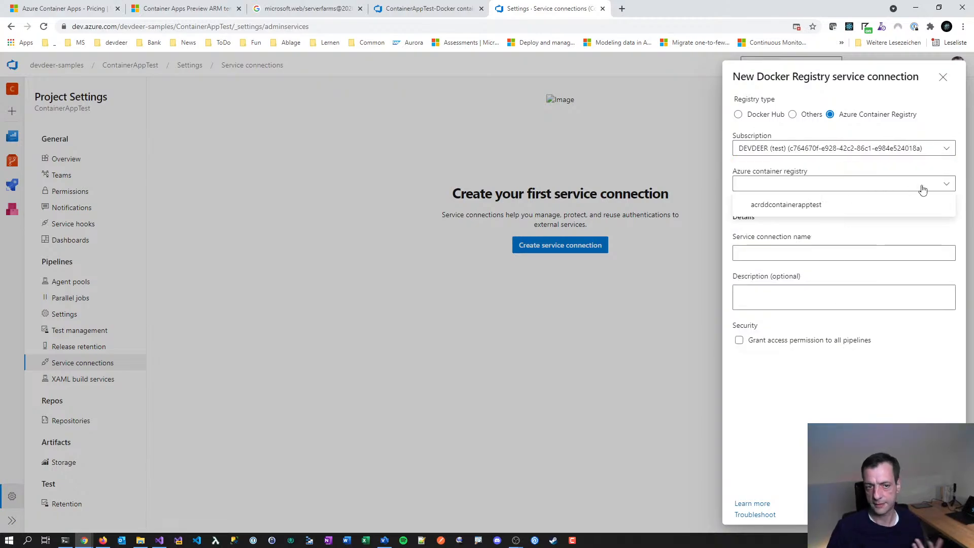
click(777, 205)
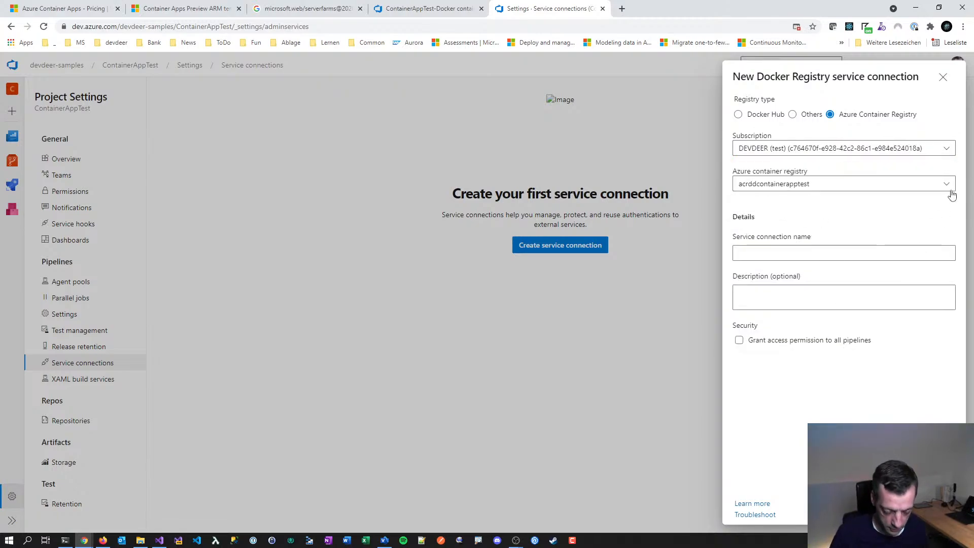
- Name the service connection ACR DEVDEER and save it
click(820, 258)
text(ACR )
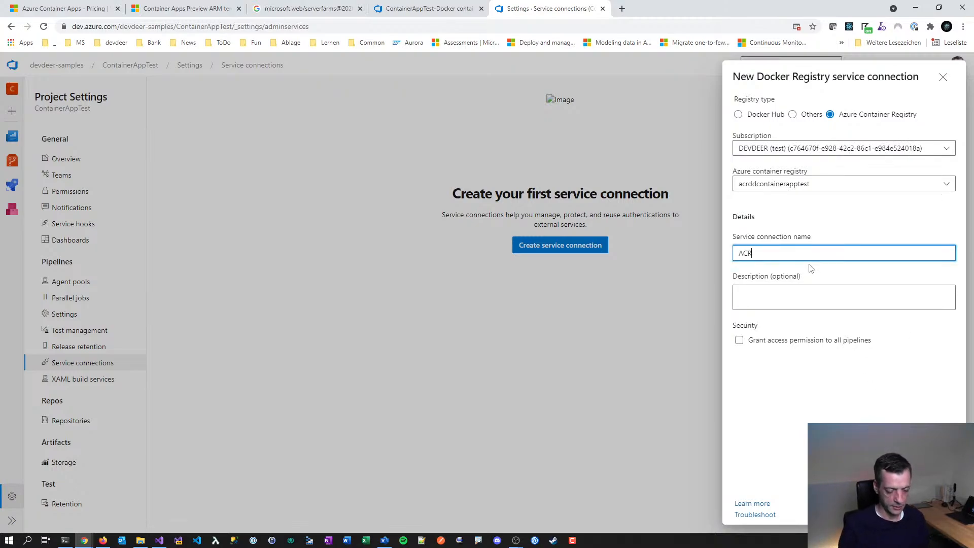
text(DEVDEER)
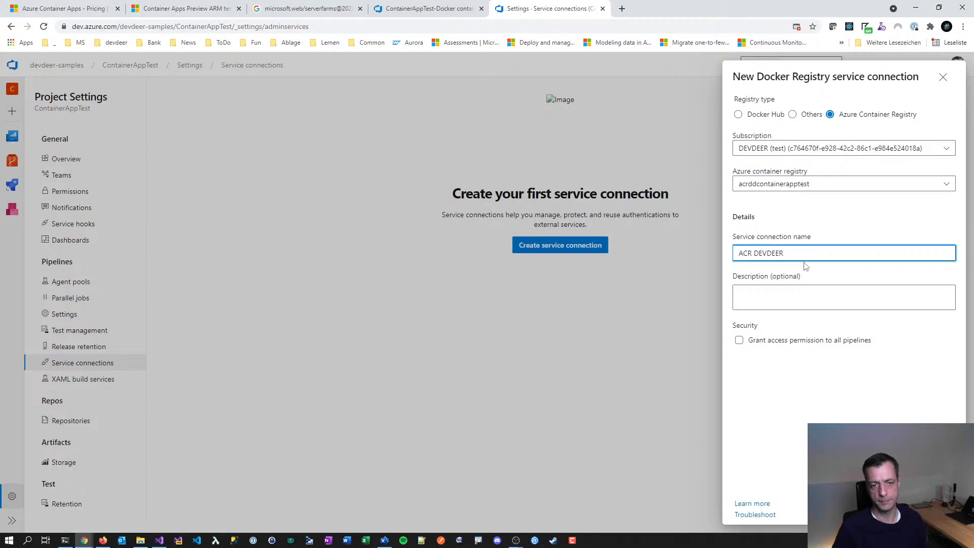
key(Tab)
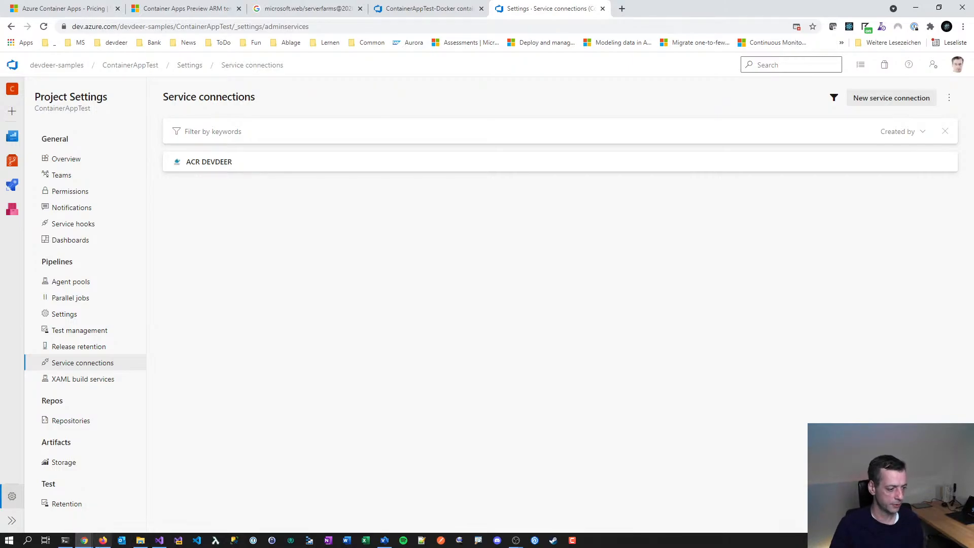
- Switch to the Azure portal in Firefox and filter the acrddcontainerapptest registry's role assignments by "dev"
click(103, 539)
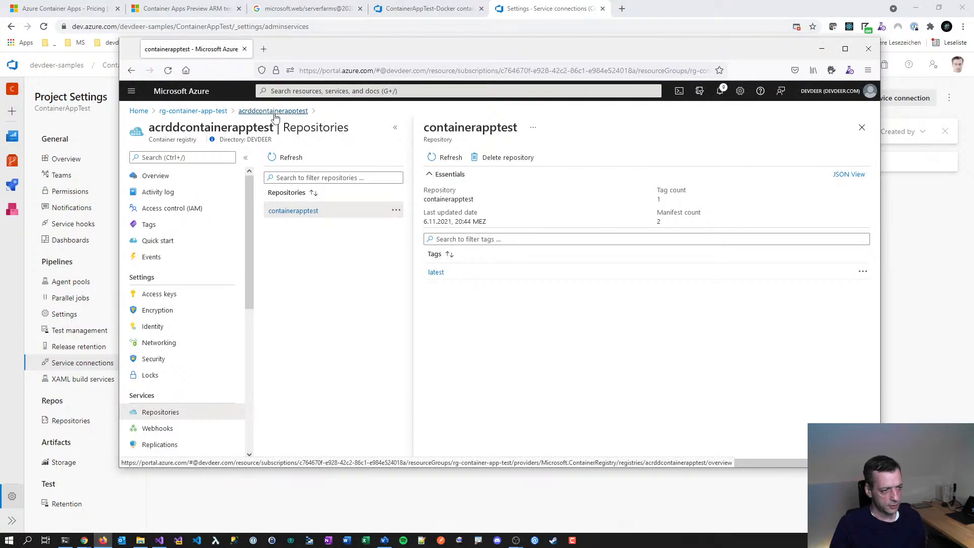
click(195, 209)
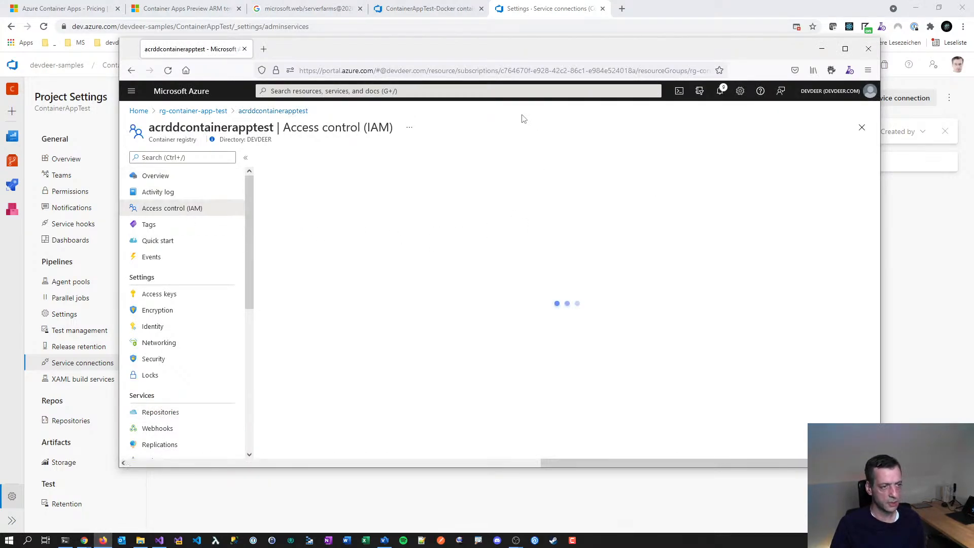
drag(501, 49, 0, 147)
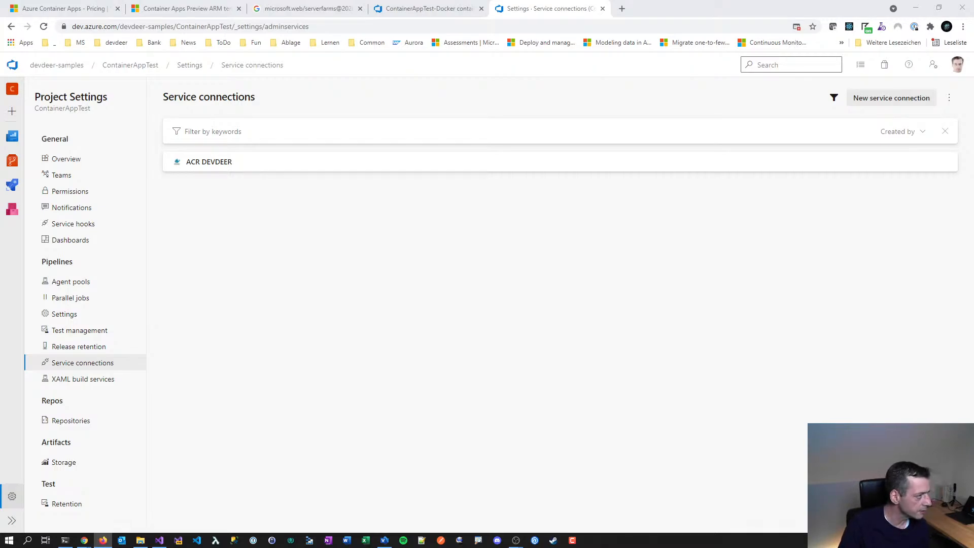
key(alt+Tab)
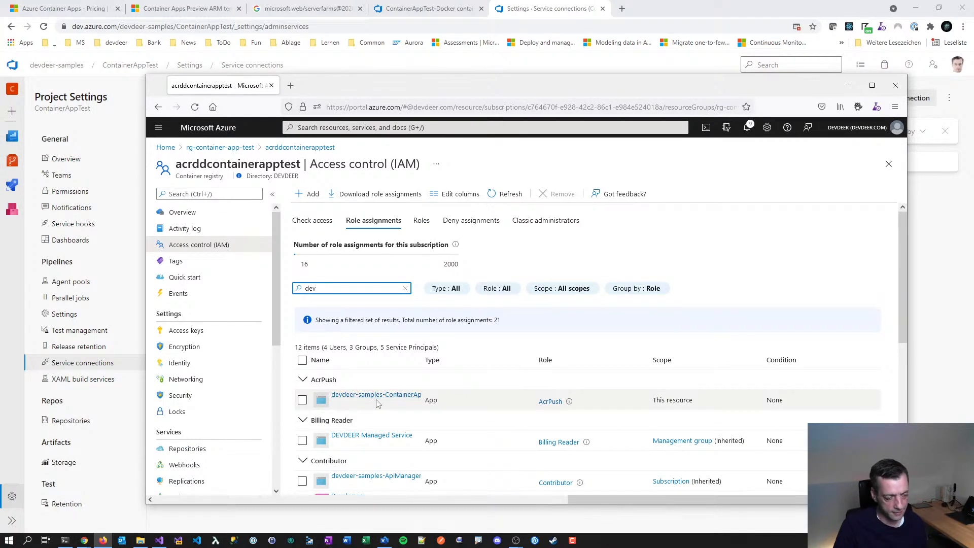
- Widen the Name column and examine the role and scope assigned to the devdeer-samples-ContainerAppTest app
drag(422, 360, 475, 360)
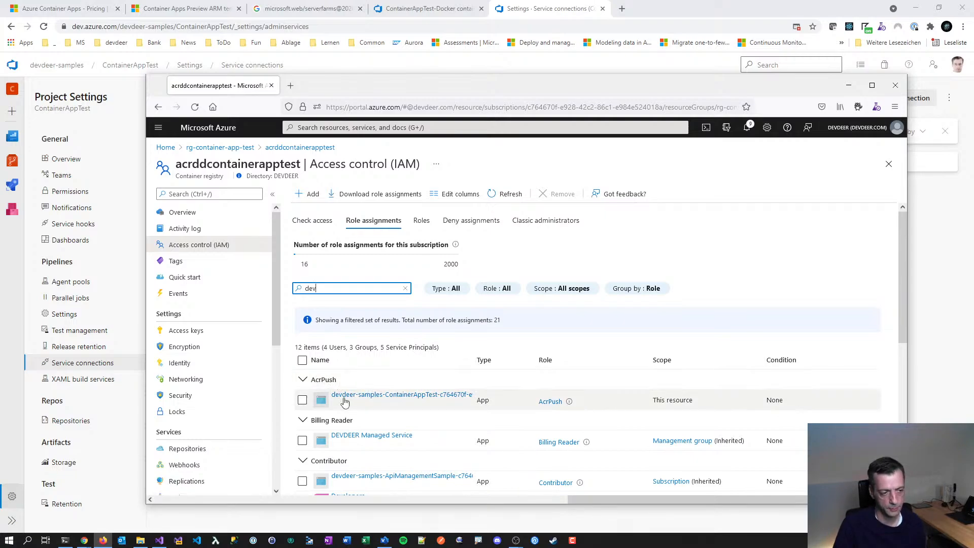
drag(422, 87, 583, 84)
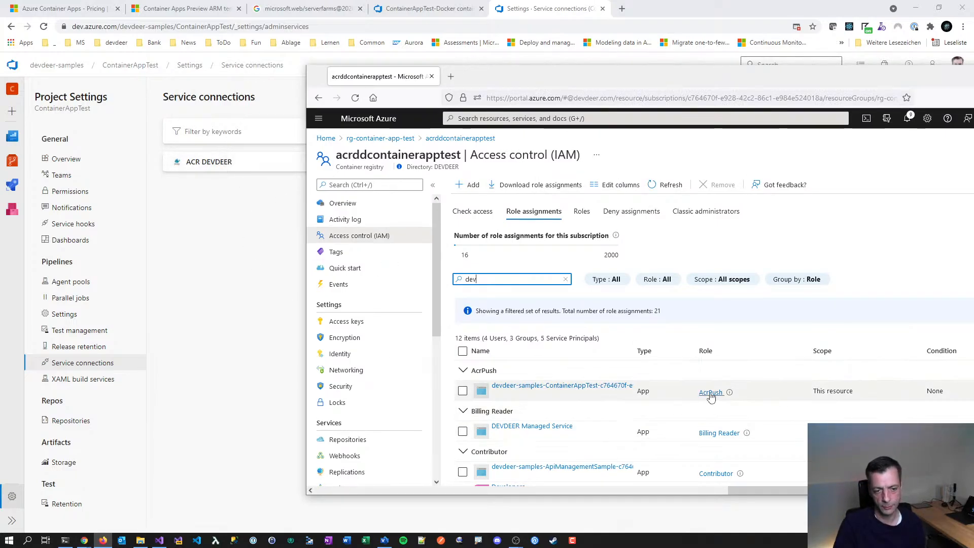
drag(776, 88, 574, 60)
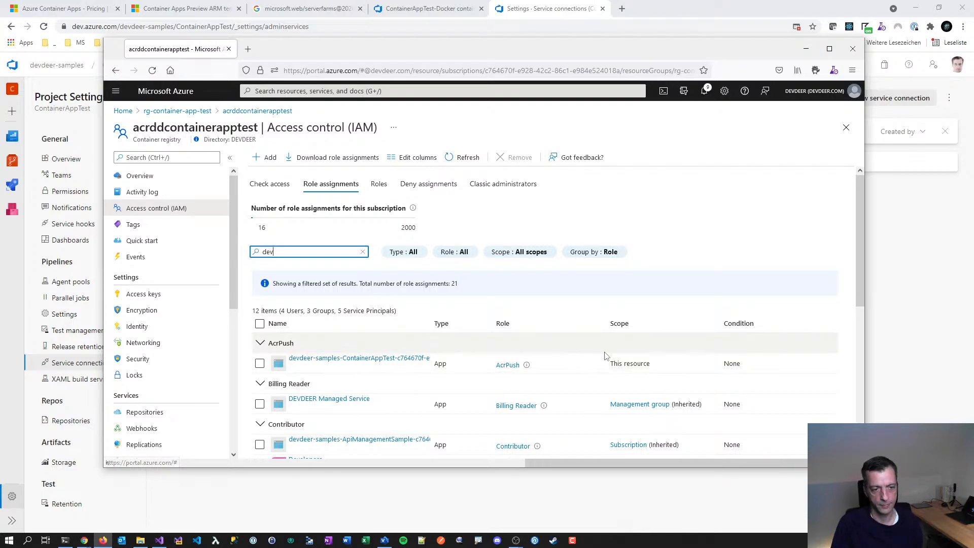
drag(622, 363, 665, 358)
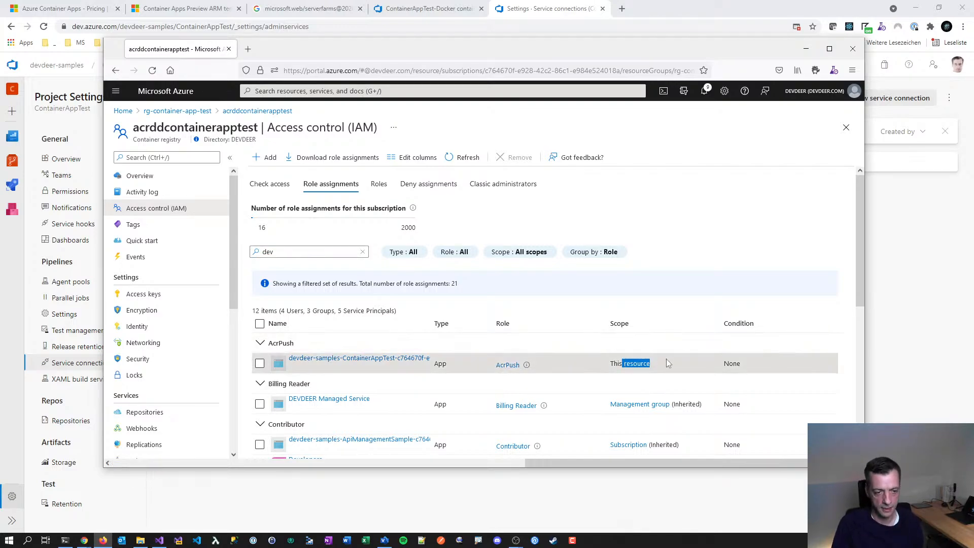
click(807, 49)
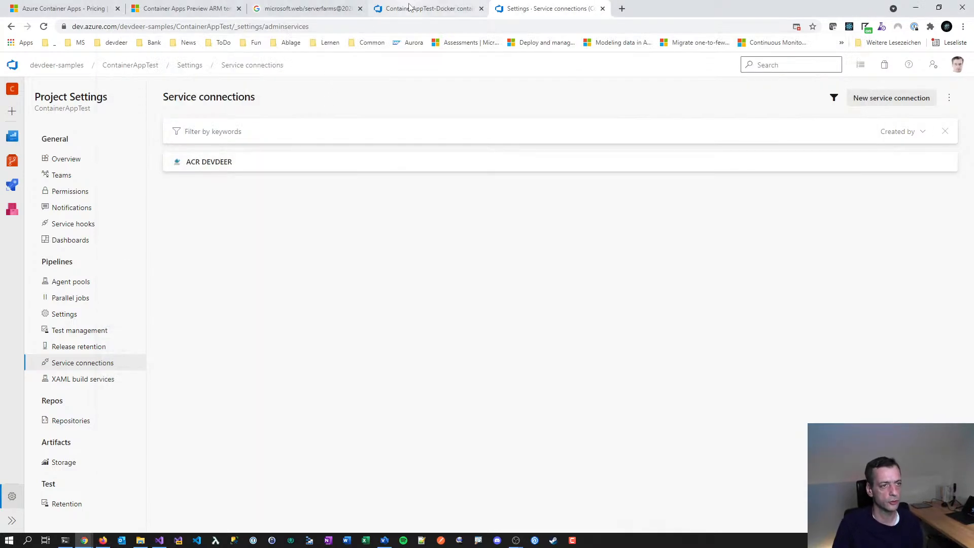
- Return to the pipeline's Build an image task and try the DEVDEER (test) Azure subscription after refreshing the list
click(410, 7)
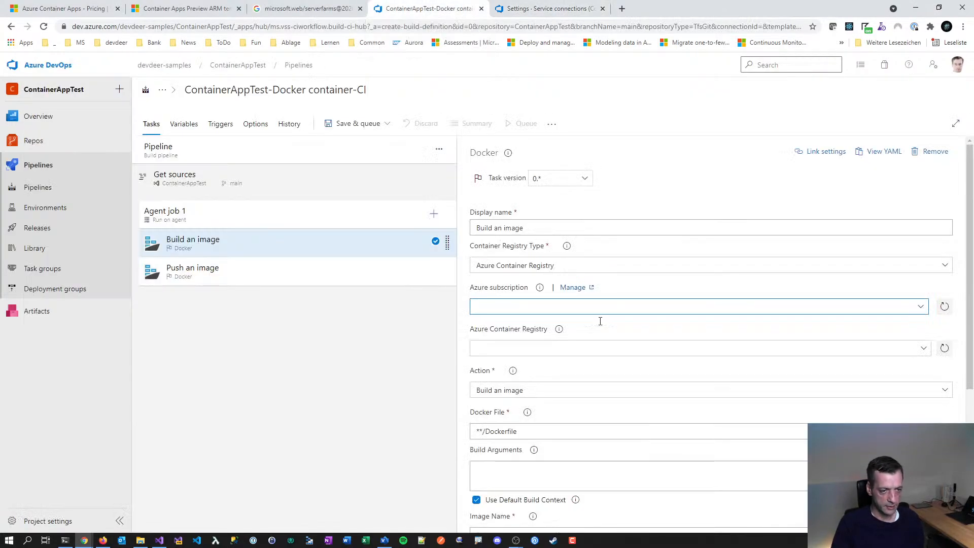
click(944, 308)
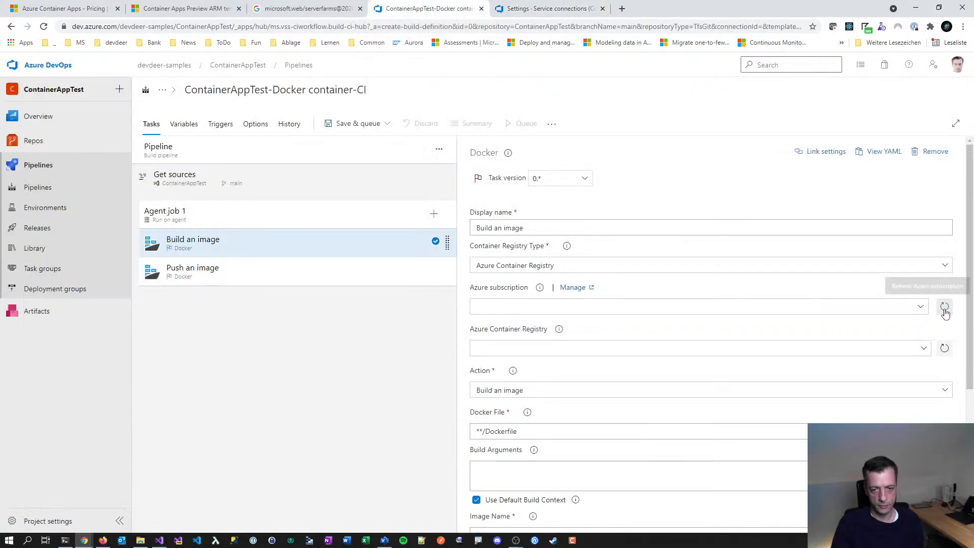
click(945, 307)
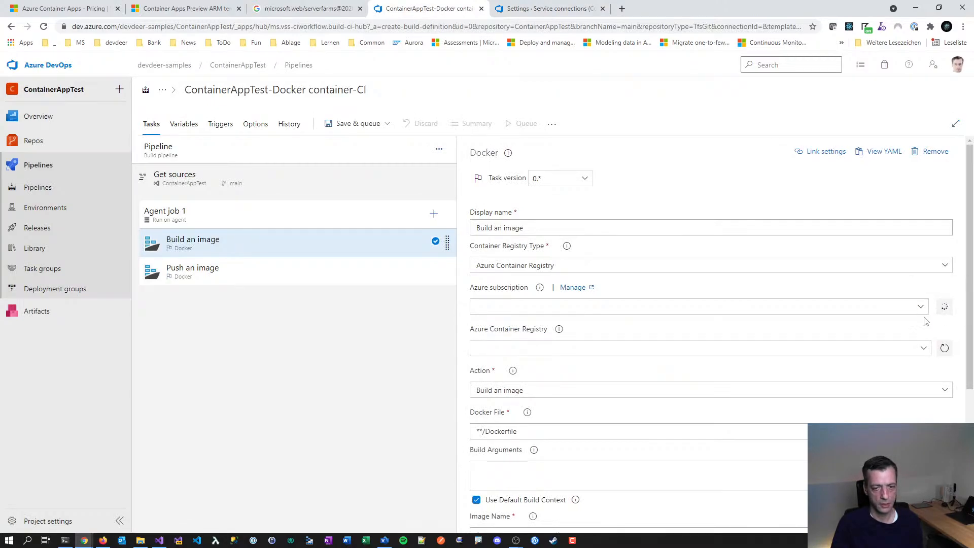
click(921, 307)
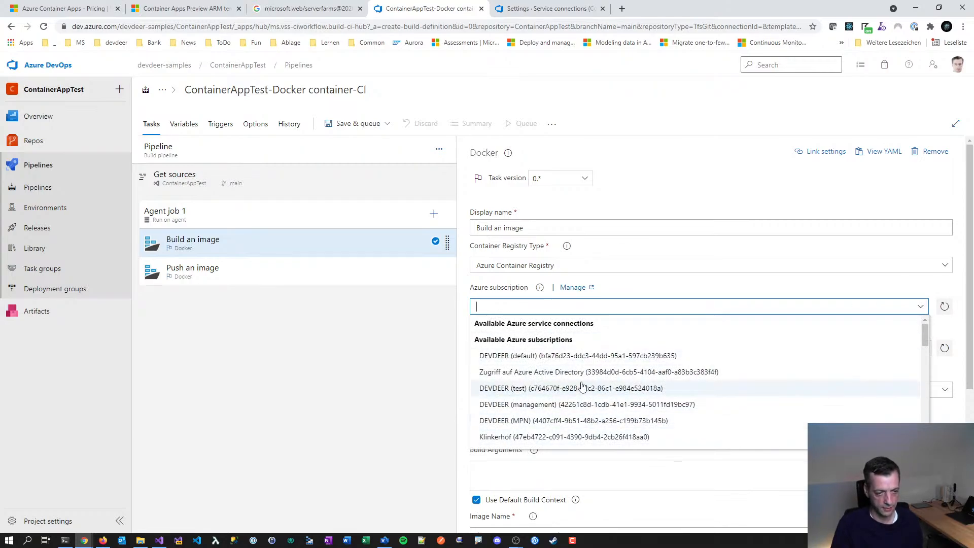
click(660, 386)
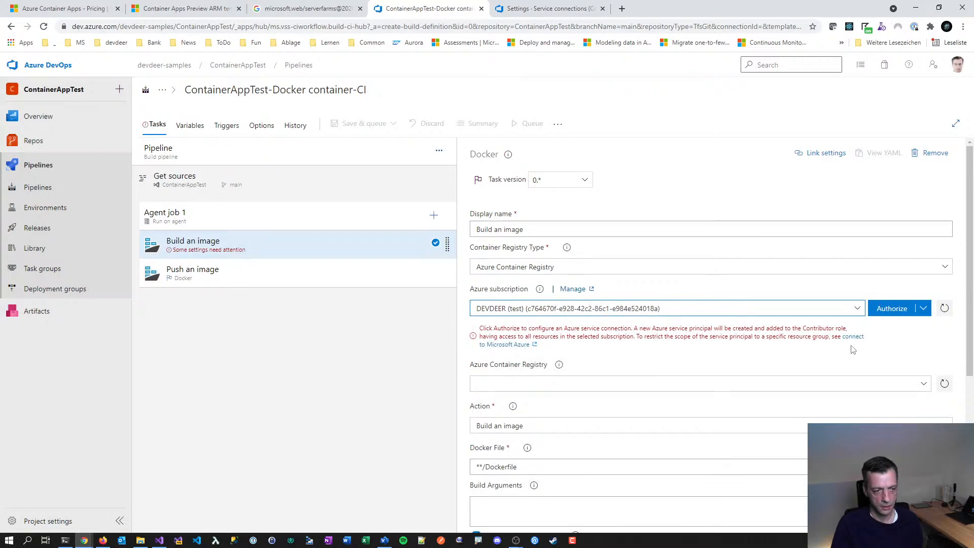
click(857, 308)
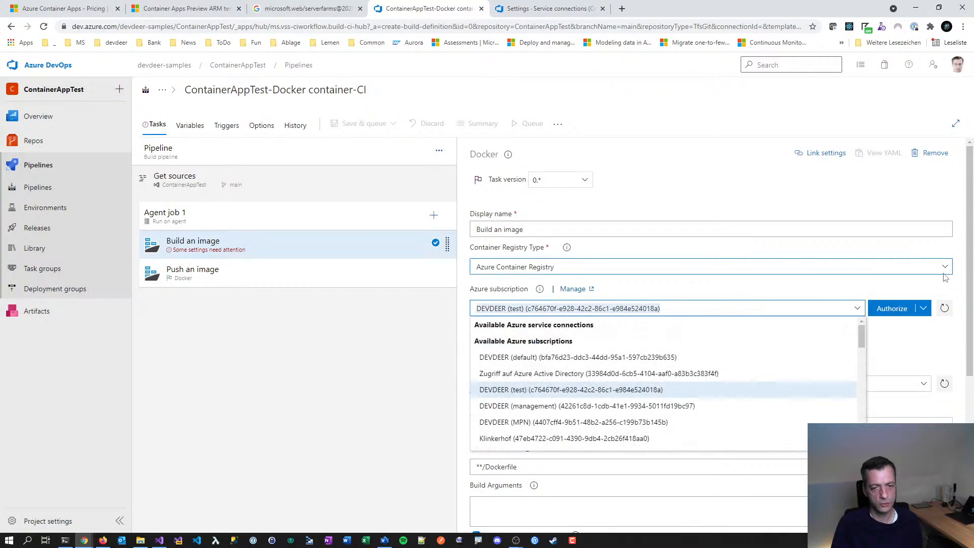
- Set the Build an image task's registry type to Container Registry and its service connection to ACR DEVDEER
click(946, 270)
click(655, 297)
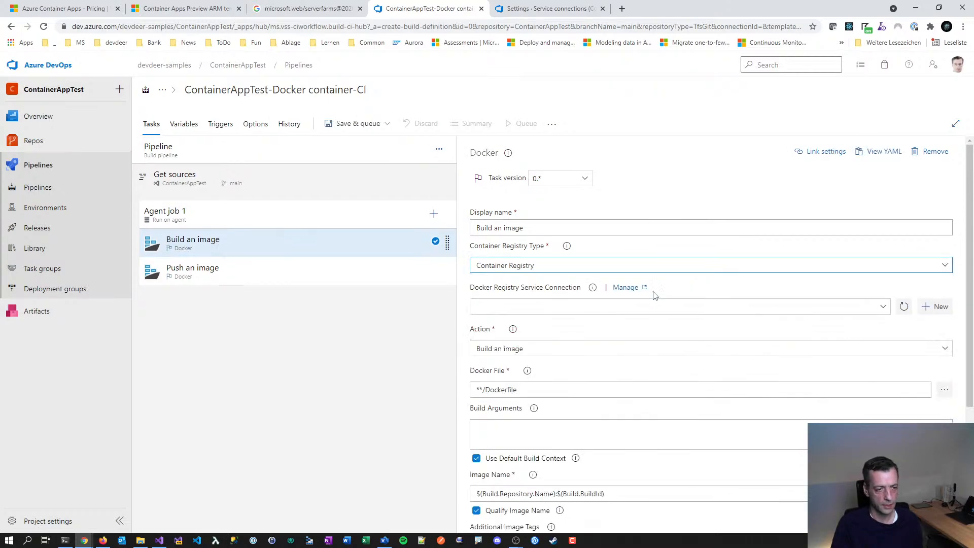
click(883, 306)
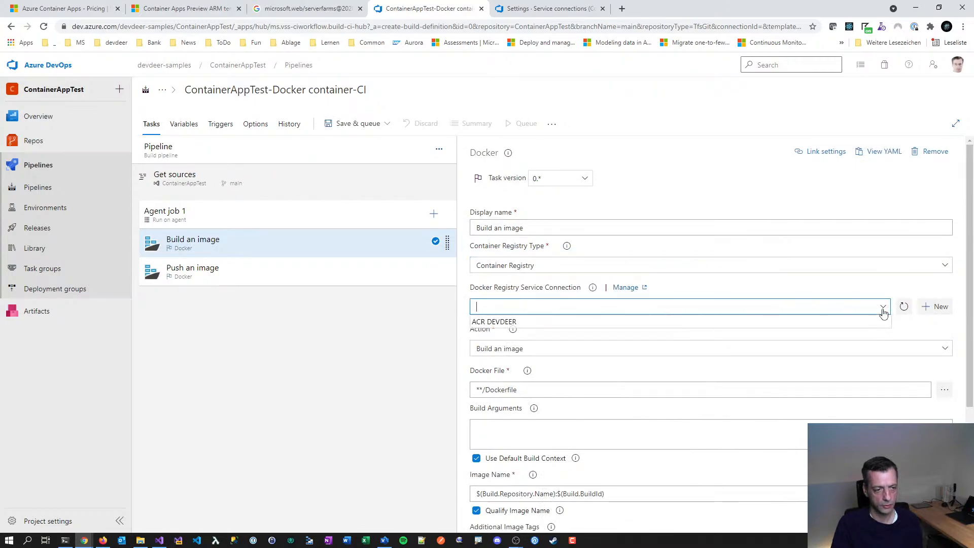
click(558, 323)
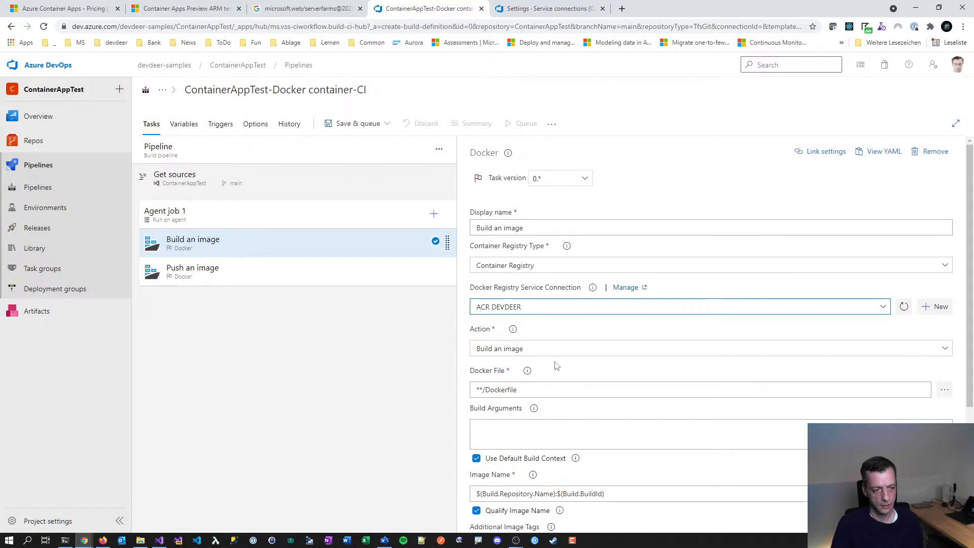
- Add "latest" as an additional image tag in the Build an image task, below the $(Build.Repository.Name):$(Build.BuildId) image name
scroll(552, 356, down, 1)
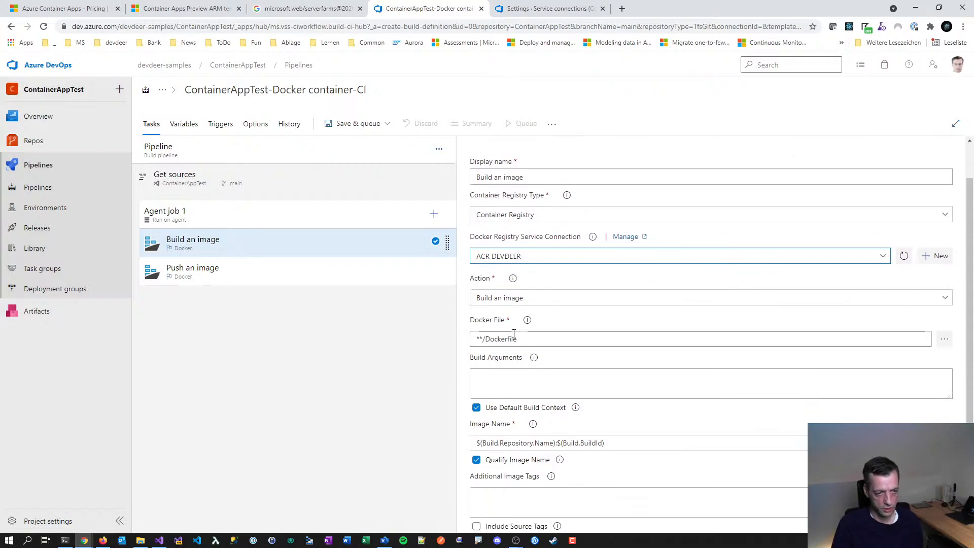
scroll(551, 336, down, 2)
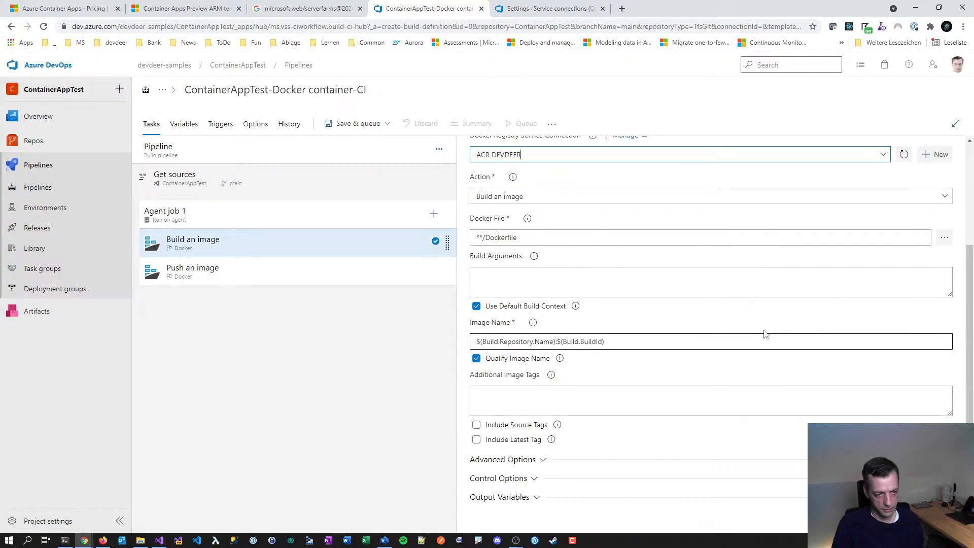
double_click(562, 342)
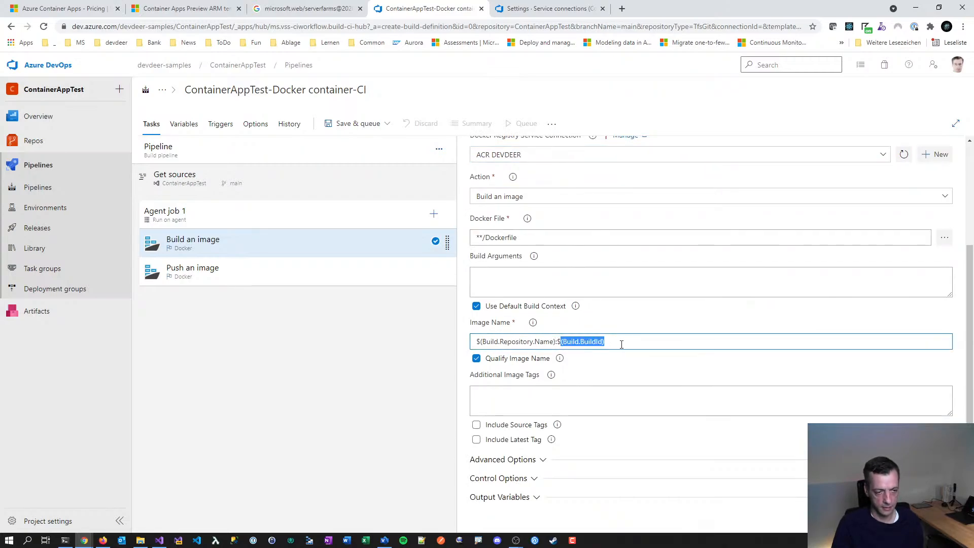
click(582, 342)
drag(605, 343, 560, 342)
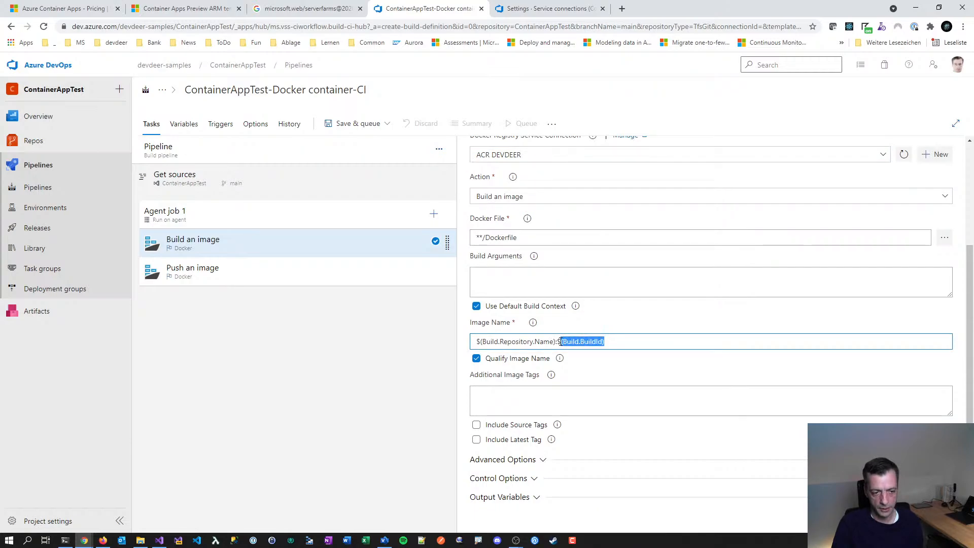
click(596, 408)
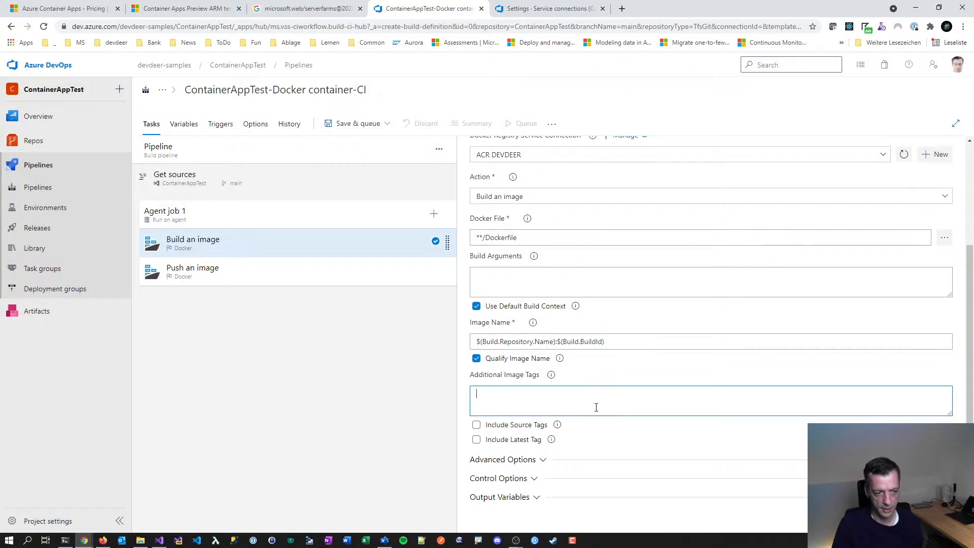
text(latest)
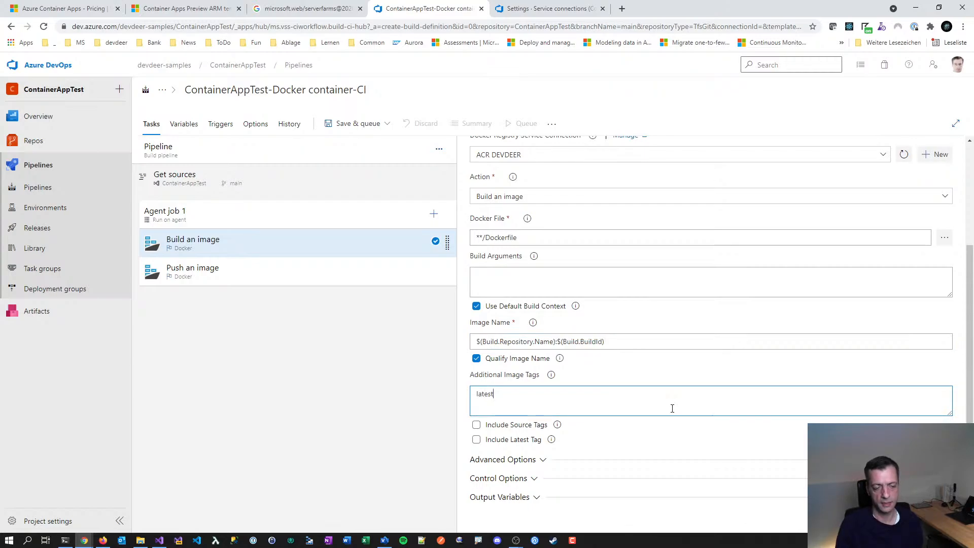
key(Tab)
scroll(717, 404, down, 1)
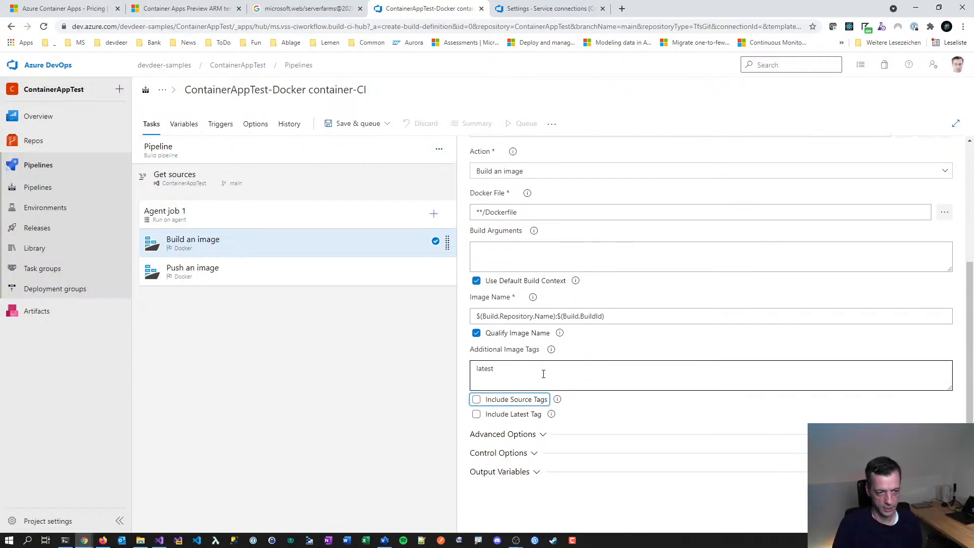
scroll(568, 380, up, 3)
scroll(575, 386, down, 3)
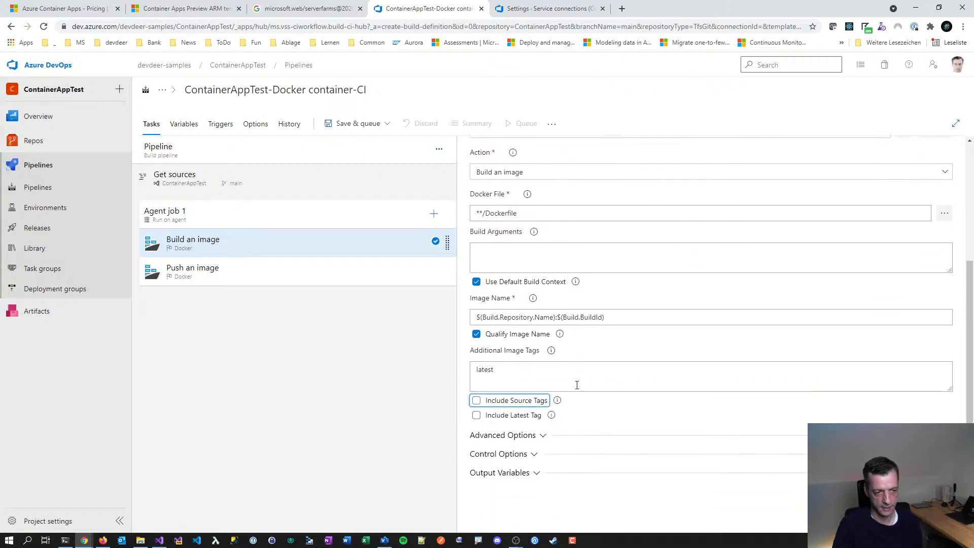
scroll(608, 404, up, 3)
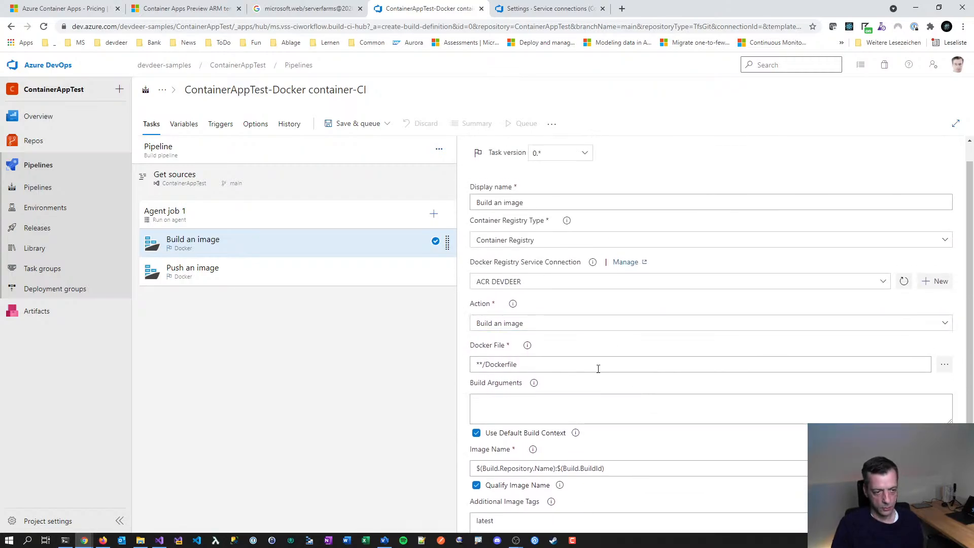
- Set the Push an image task's registry type to Container Registry and its Docker registry service connection to ACR DEVDEER
click(298, 266)
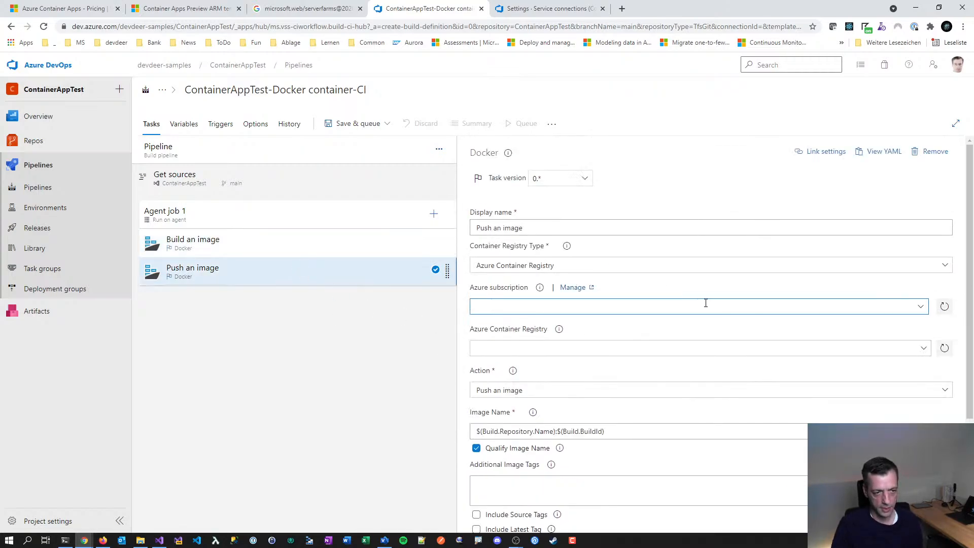
click(673, 265)
click(609, 291)
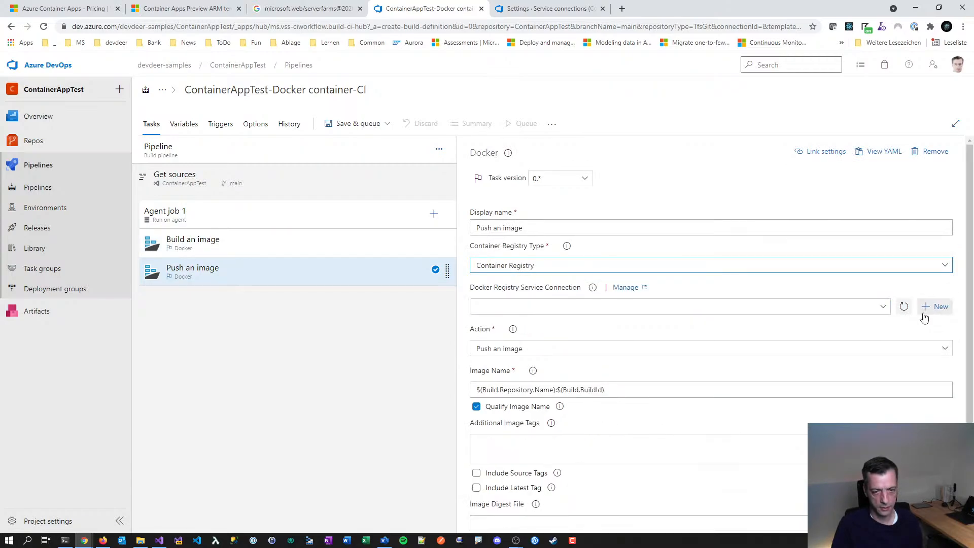
click(882, 308)
click(538, 323)
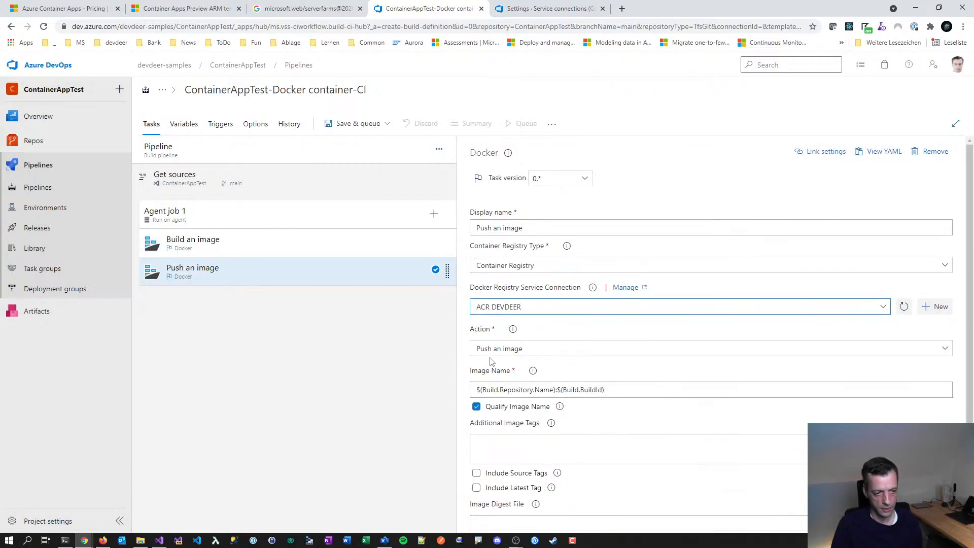
- Add "latest" as an additional image tag in the Push an image task
scroll(690, 444, down, 2)
click(707, 353)
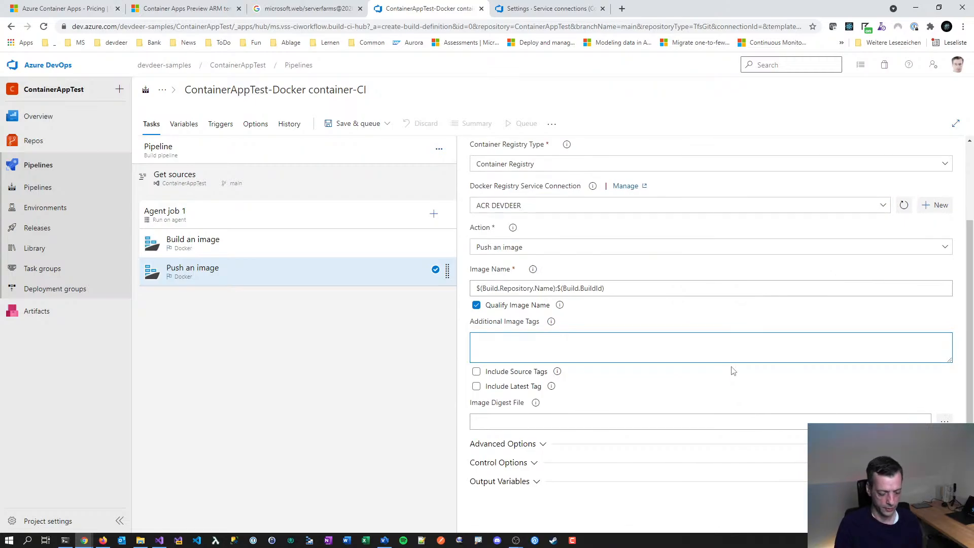
text(latest)
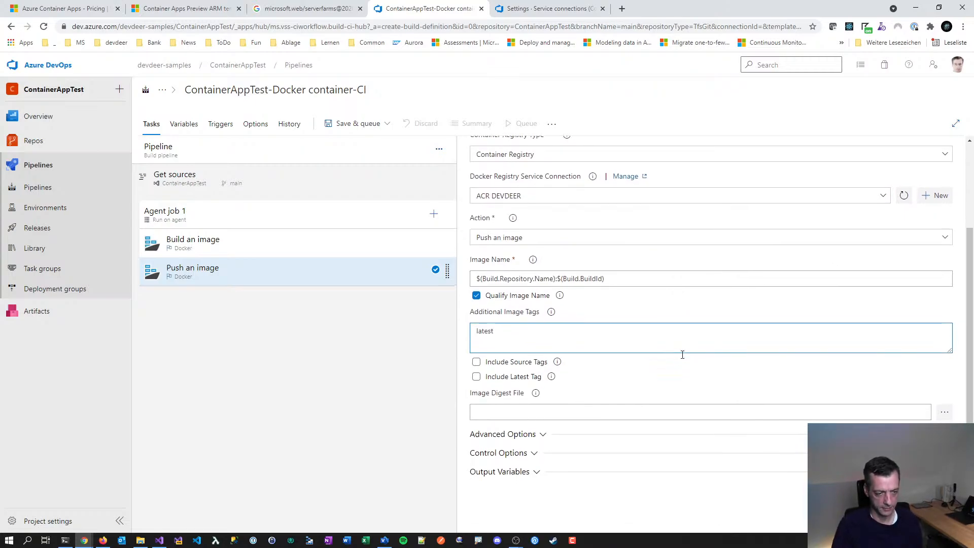
scroll(714, 260, up, 1)
scroll(715, 260, up, 1)
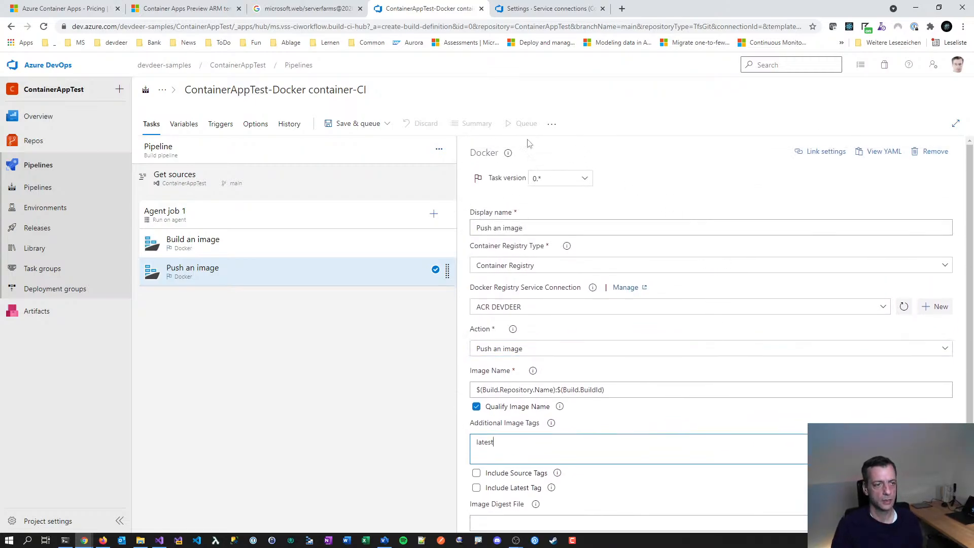
- Shorten the pipeline's name to ContainerAppTest by removing the "-Docker container-CI" suffix
click(363, 125)
click(331, 90)
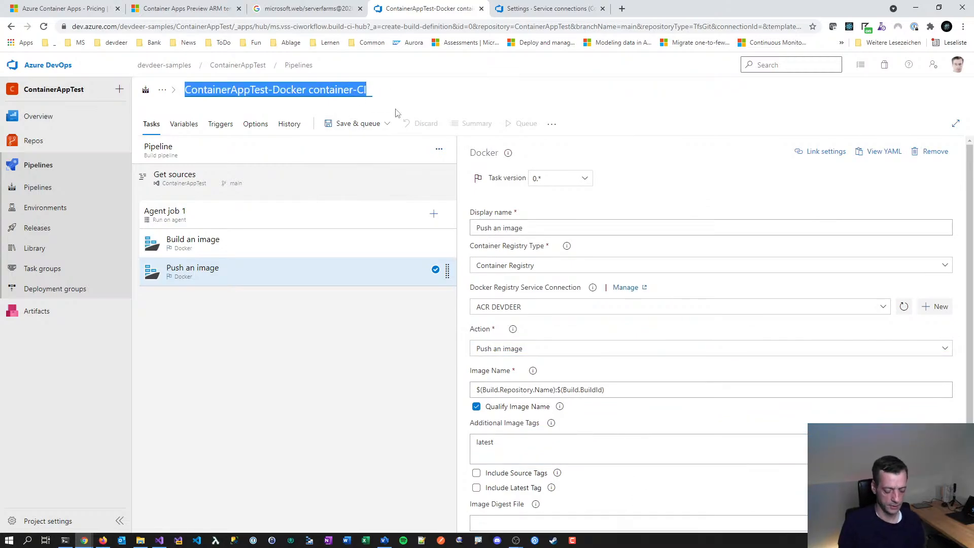
key(End)
key(shift+Left)
key(shift+Left)
key(shift+Left)
key(shift+Left)
key(shift+Left)
key(shift+Left)
key(shift+Left)
key(shift+Left)
key(shift+Left)
key(shift+Left)
key(shift+Left)
key(shift+Left)
key(shift+Left)
key(shift+Left)
key(shift+Left)
key(shift+Left)
key(shift+Left)
key(shift+Left)
key(shift+Left)
key(shift+Left)
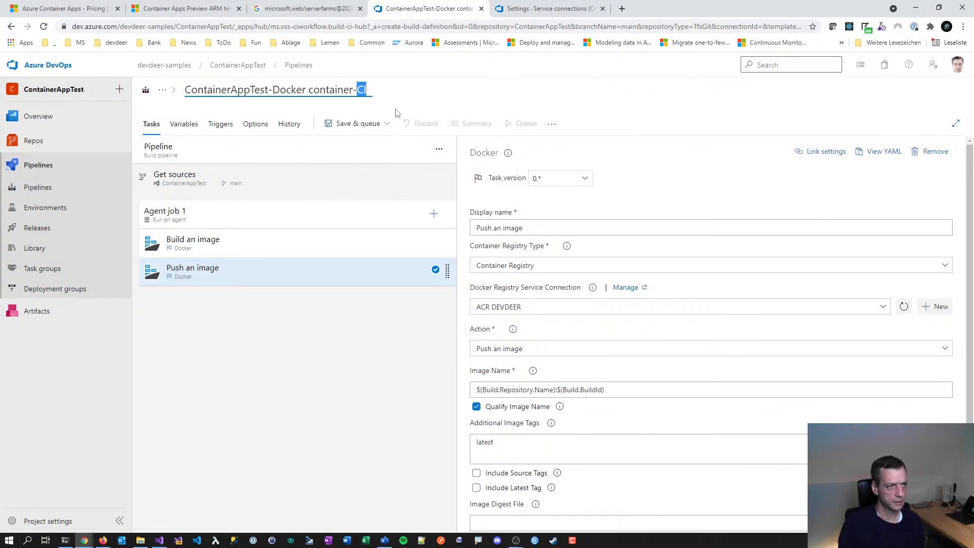
key(BackSpace)
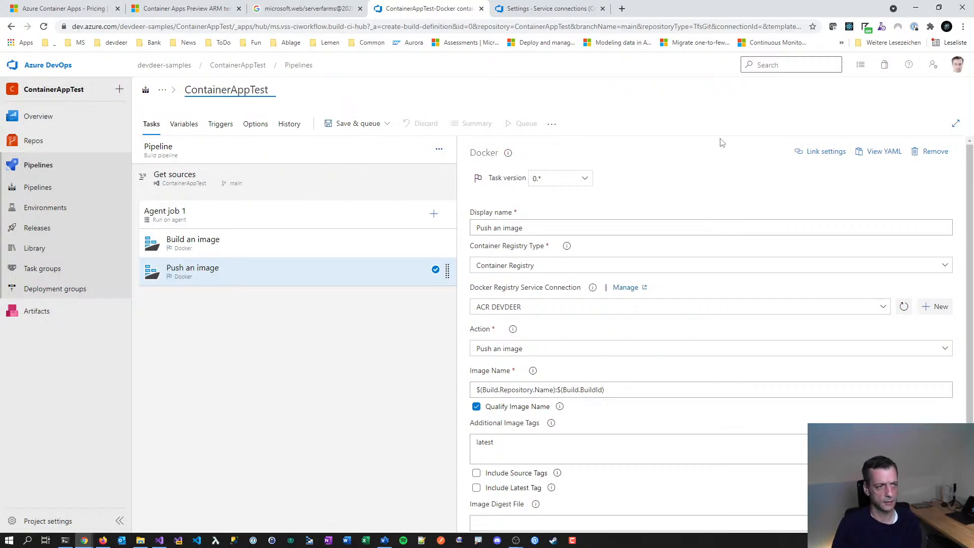
- Save the build pipeline to the root folder without a comment and without queuing a run
click(364, 122)
click(359, 160)
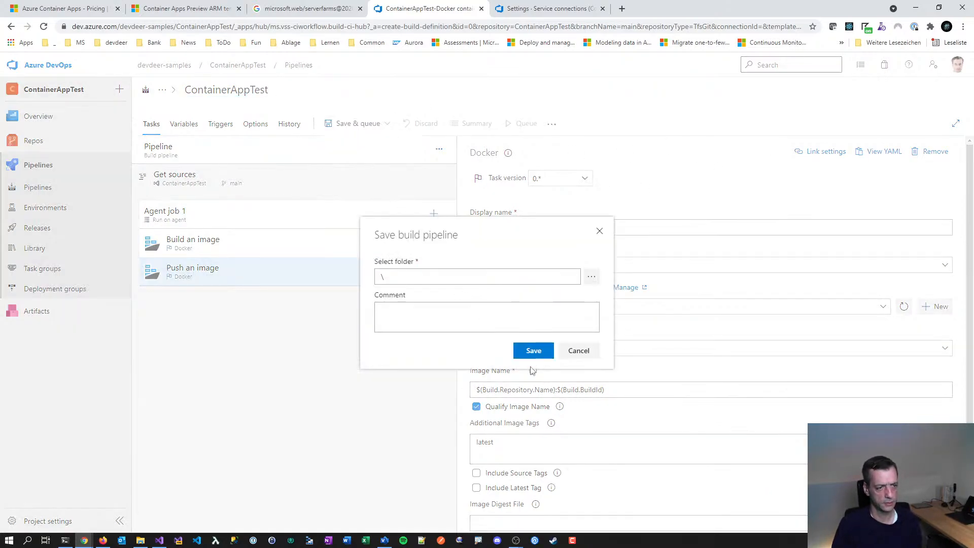
click(539, 354)
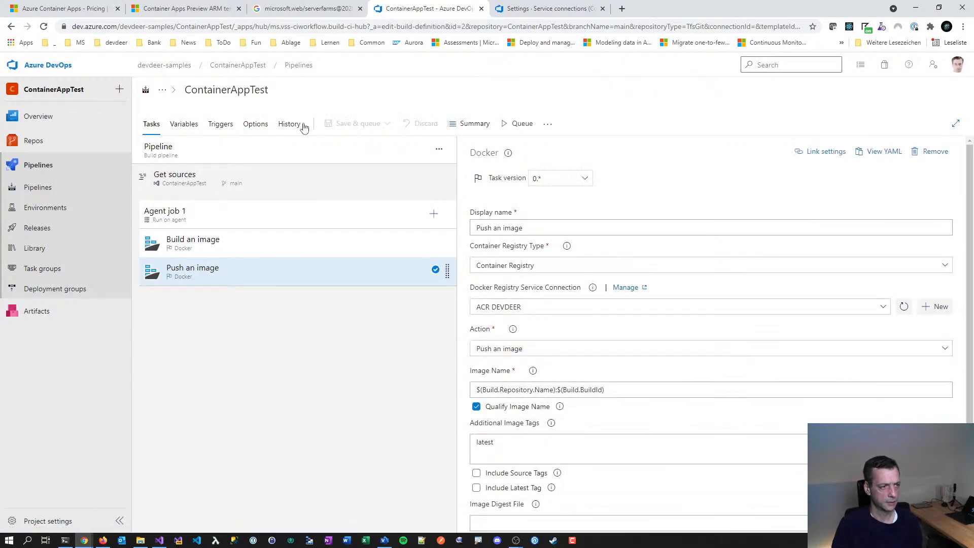
- Run the pipeline on ubuntu-20.04 from the main branch and examine the Build an image log in Agent job 1
click(255, 213)
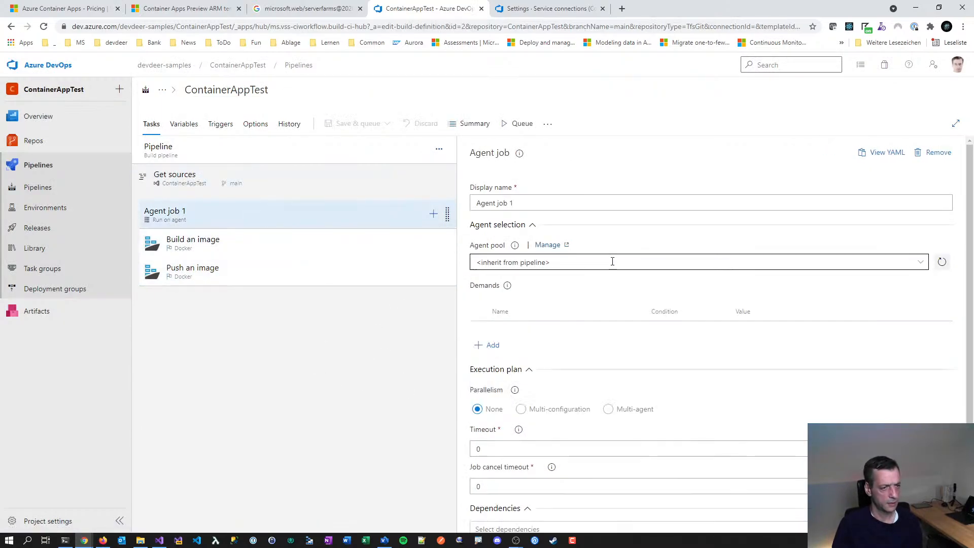
click(517, 124)
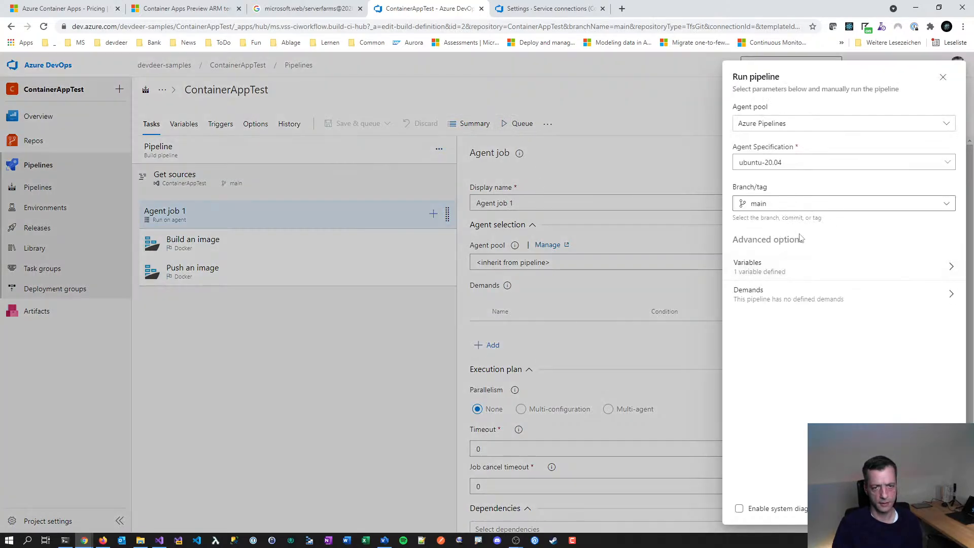
click(942, 508)
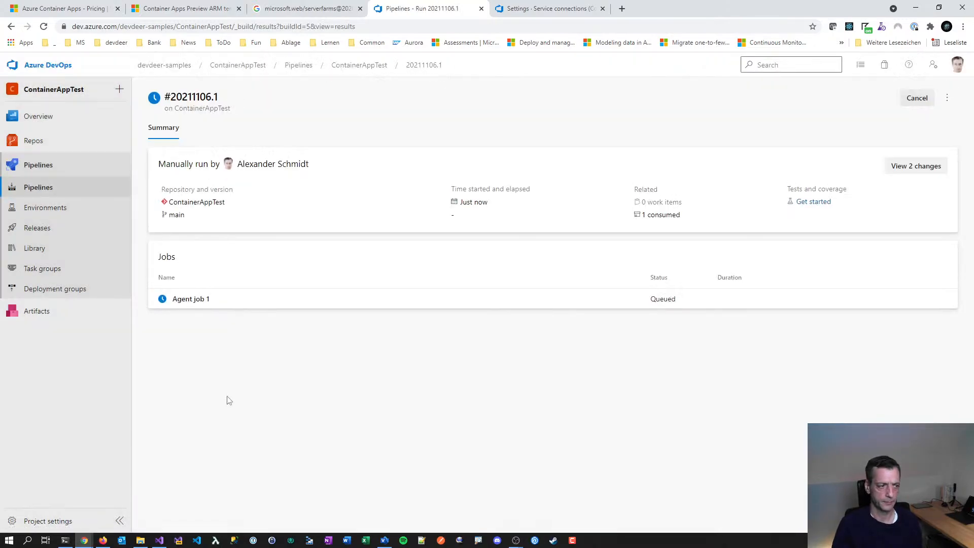
click(182, 299)
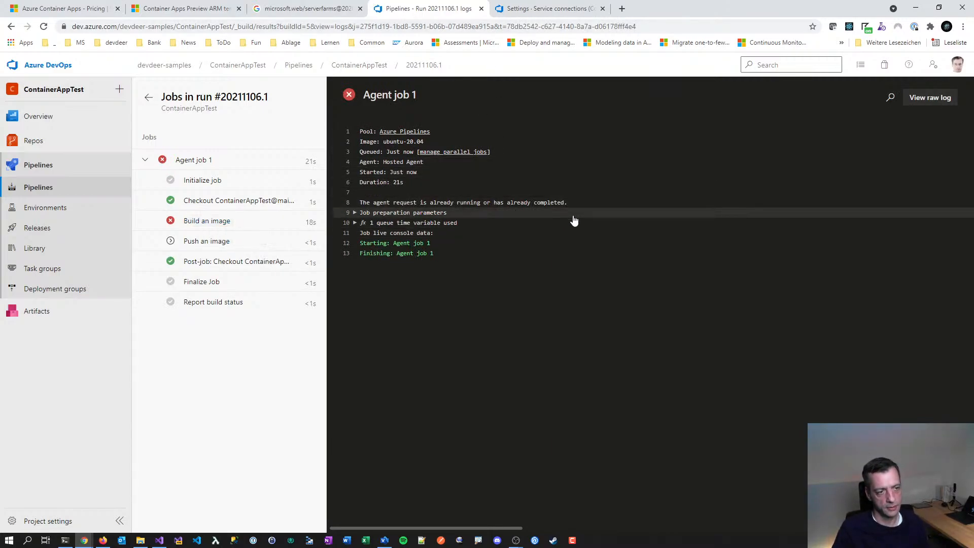
click(201, 222)
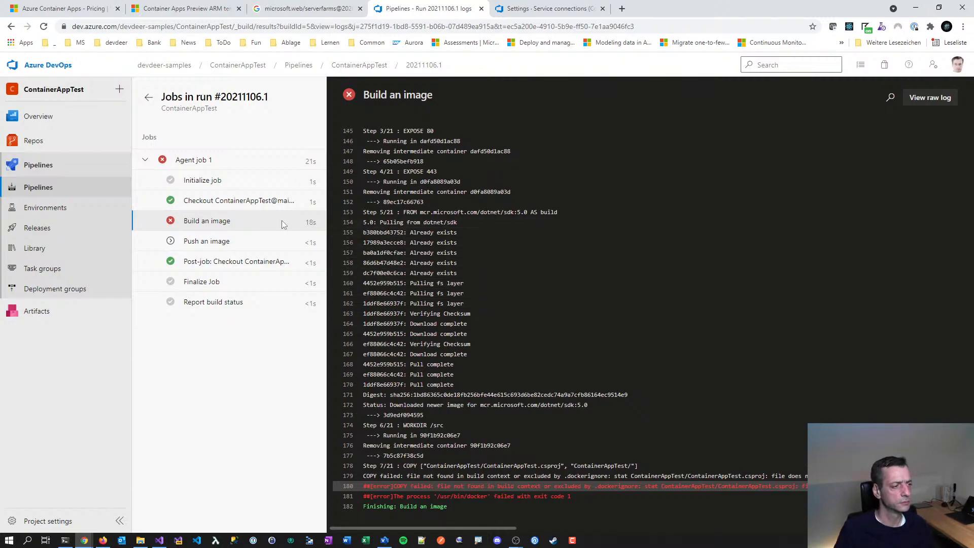
- Open the Dockerfile in the repository's ContainerAppTest folder and examine the COPY line for ContainerAppTest.csproj
mouse_move(120, 139)
click(152, 158)
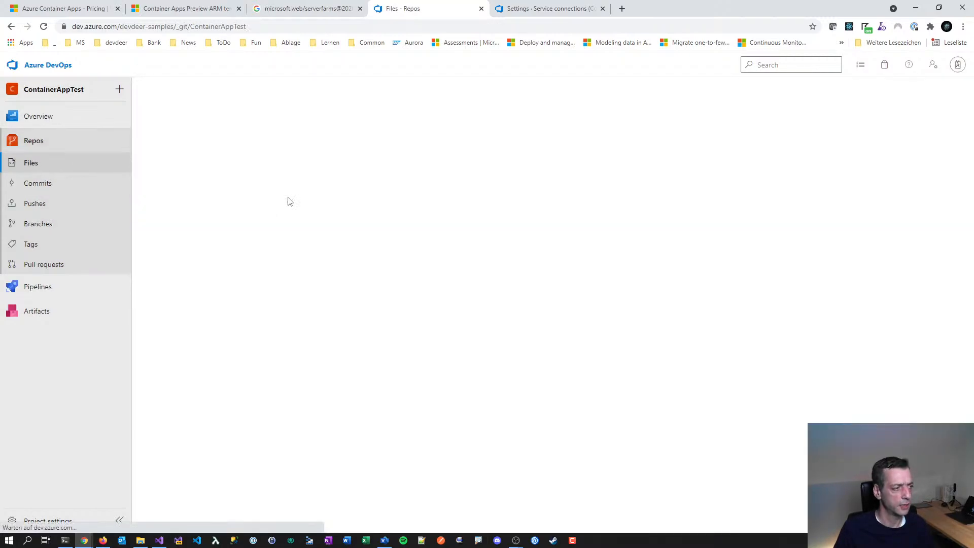
click(428, 189)
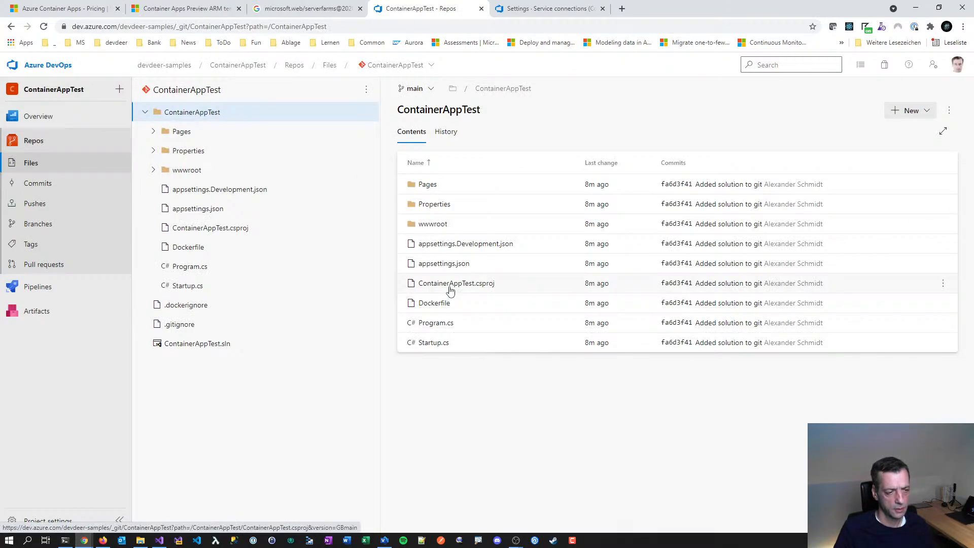
click(443, 304)
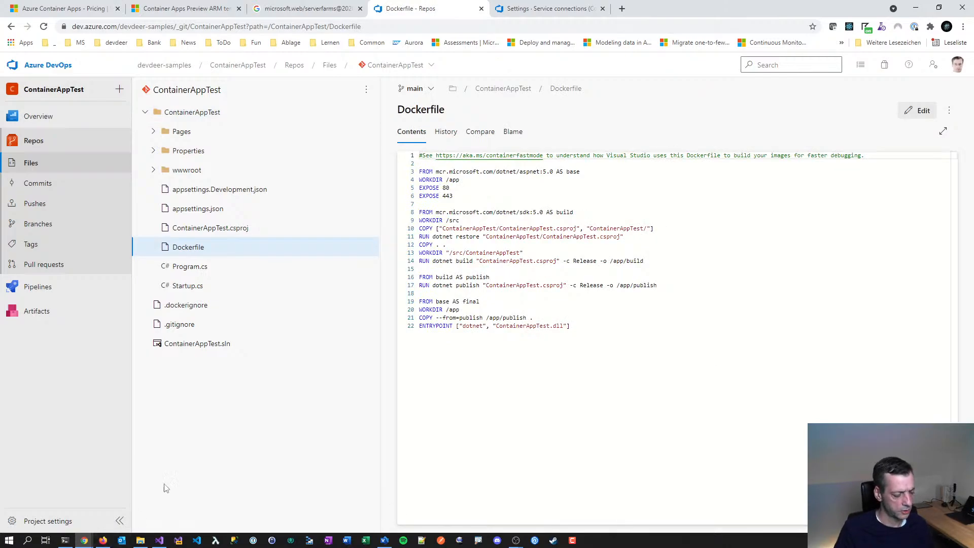
drag(516, 228, 693, 227)
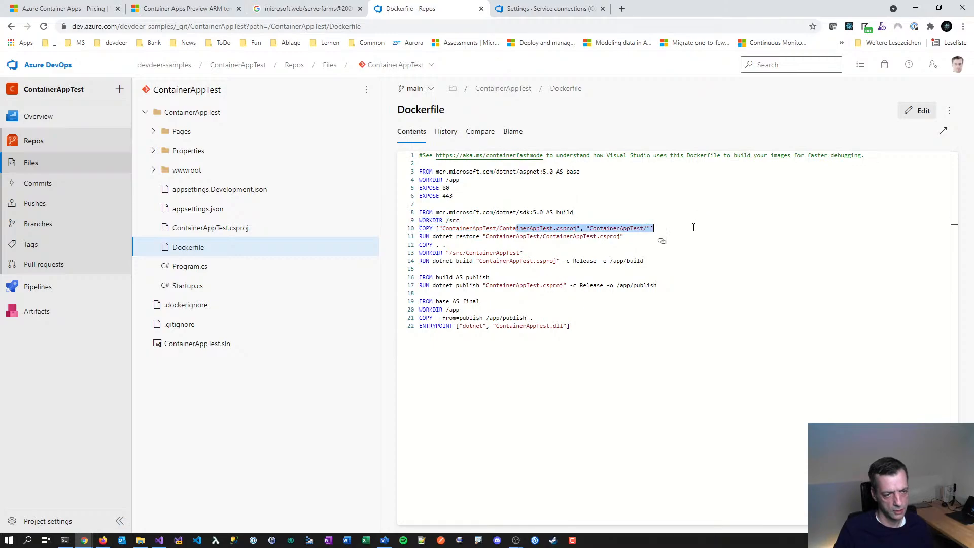
click(690, 212)
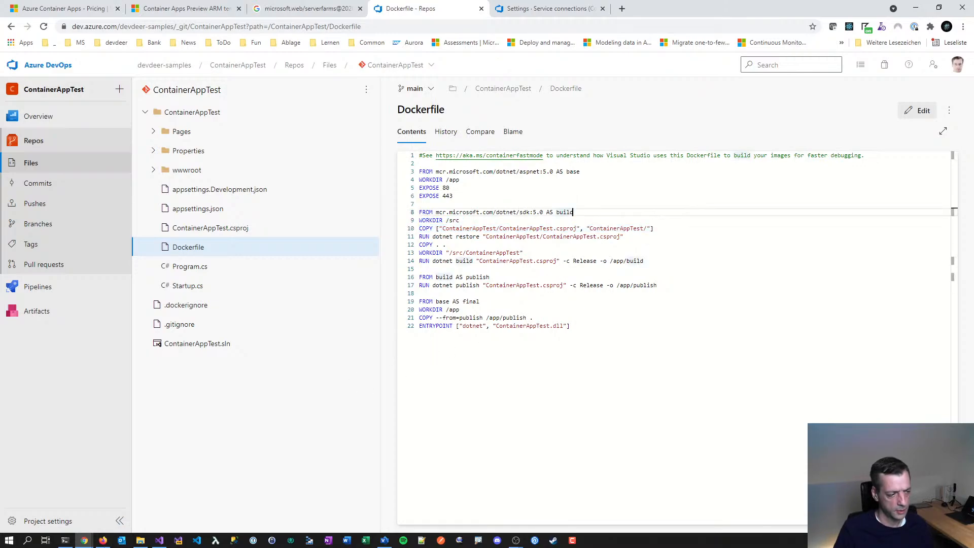
- Switch to the PowerShell terminal, clear the console and list the contents of the repository's root folder
click(64, 540)
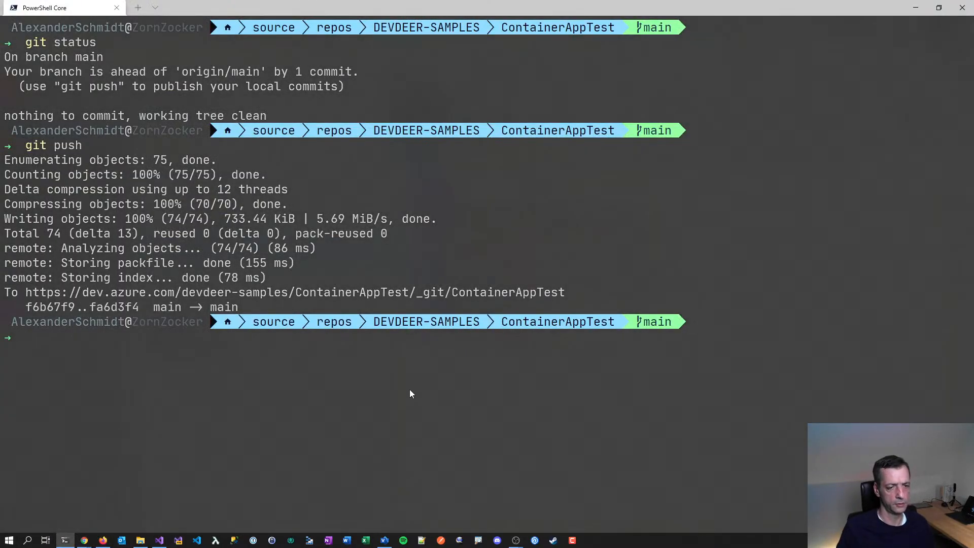
text(cls)
key(Return)
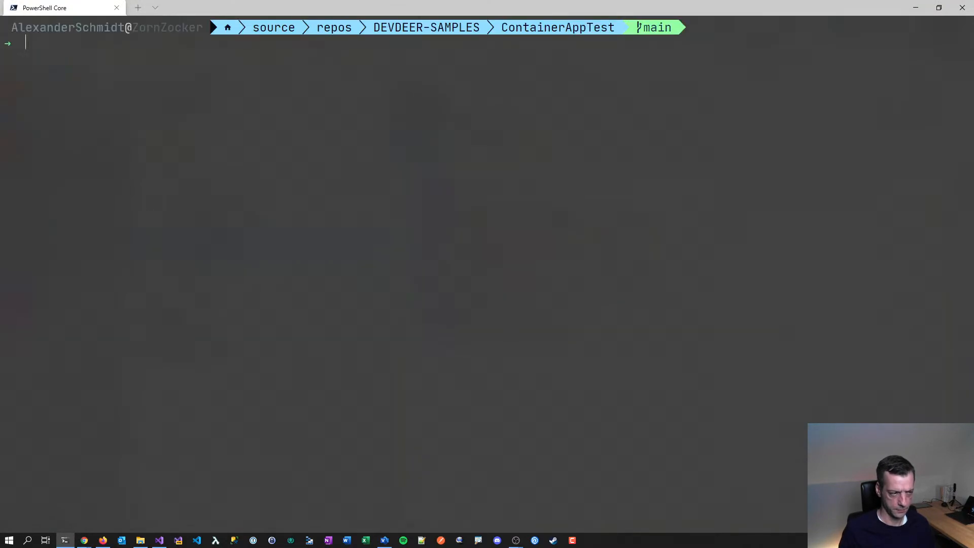
text(ls)
key(Return)
- Change into the .\ContainerAppTest\ project folder and list its contents
text(cd )
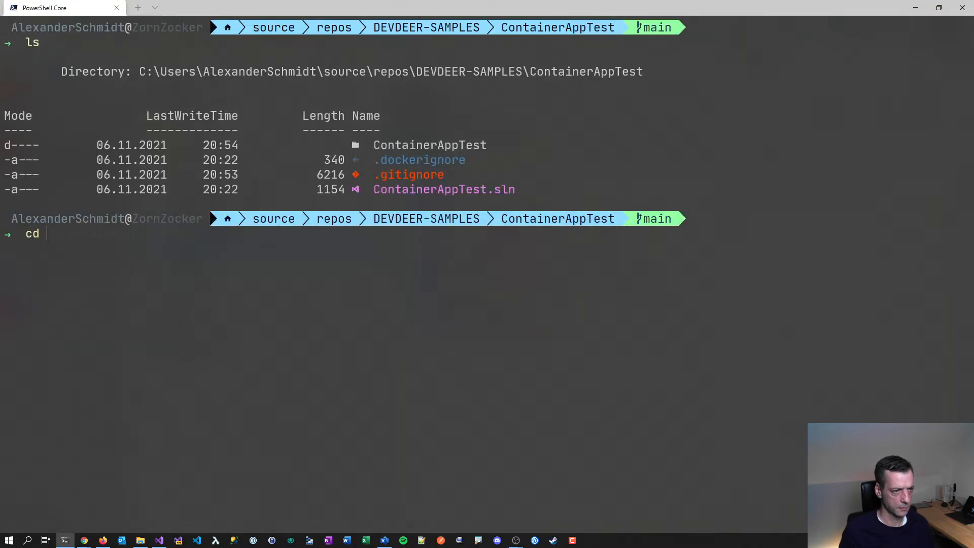
text(.\Cont)
key(Tab)
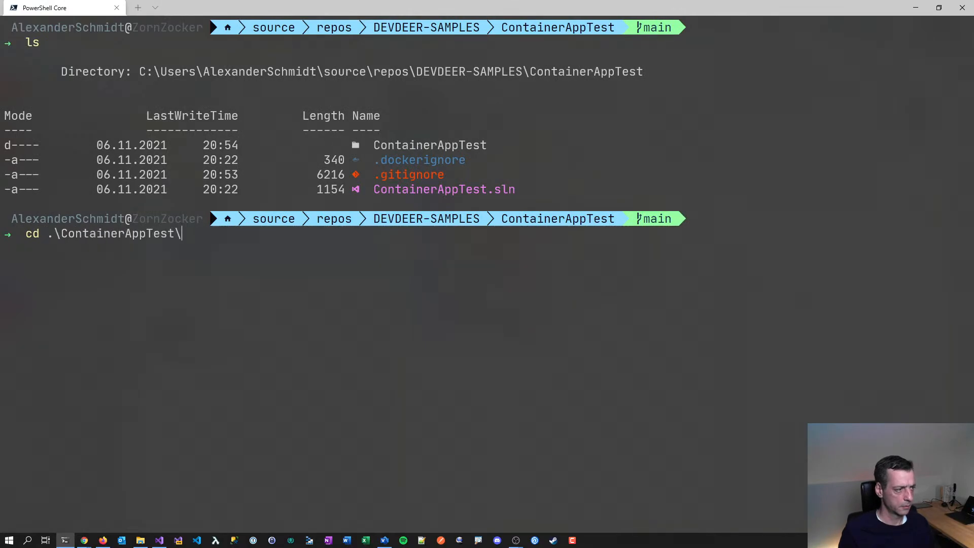
key(Return)
text(ls)
key(Return)
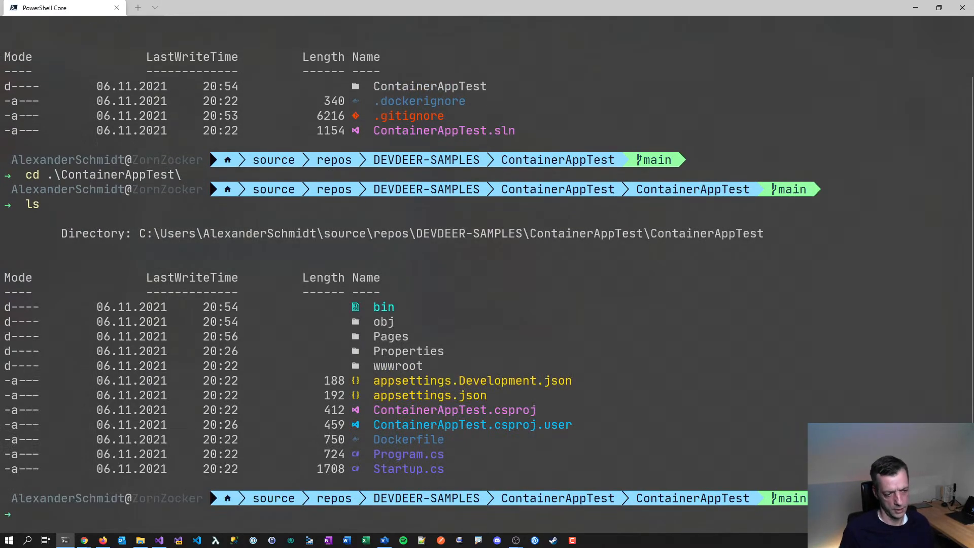
- Run docker build without a path, and run it again as docker build . using the project folder as the build context
text(docker build)
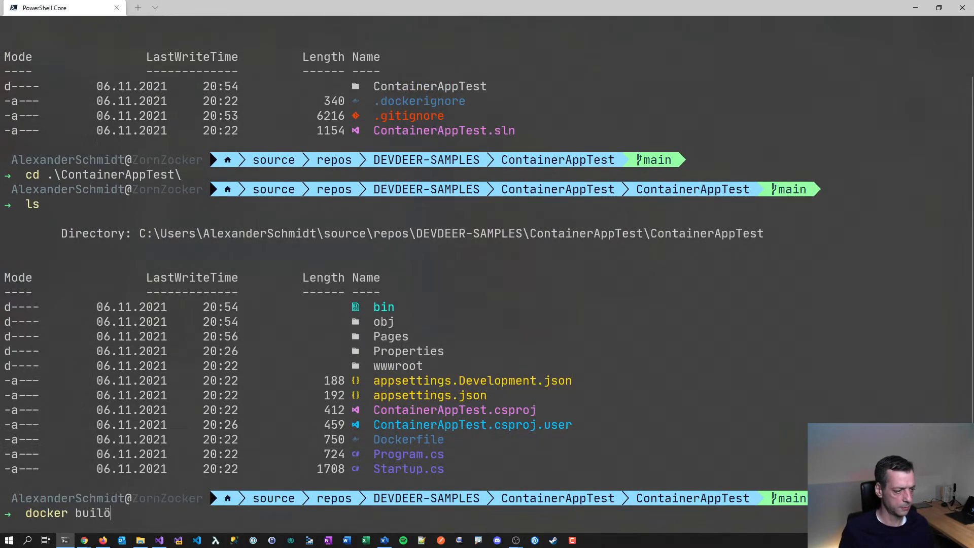
key(Return)
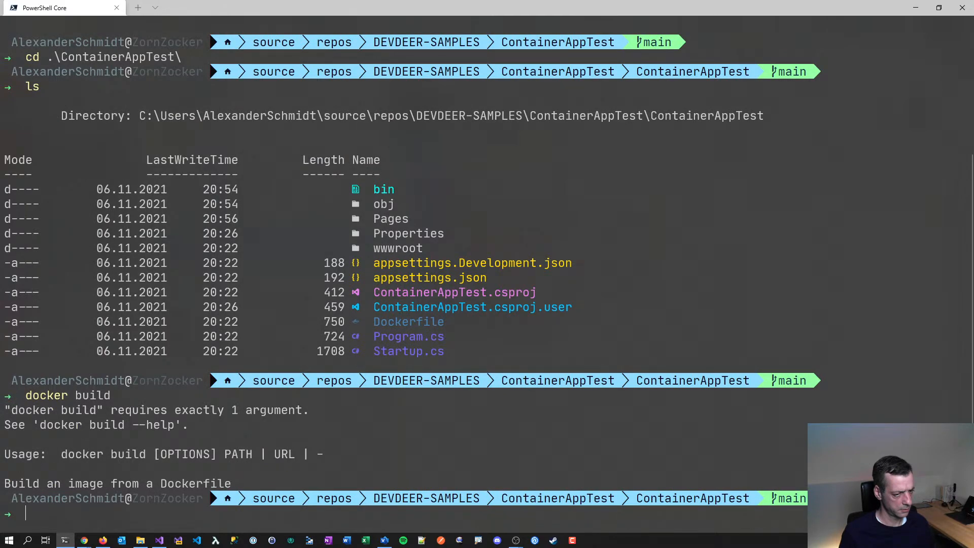
key(Up)
key(Return)
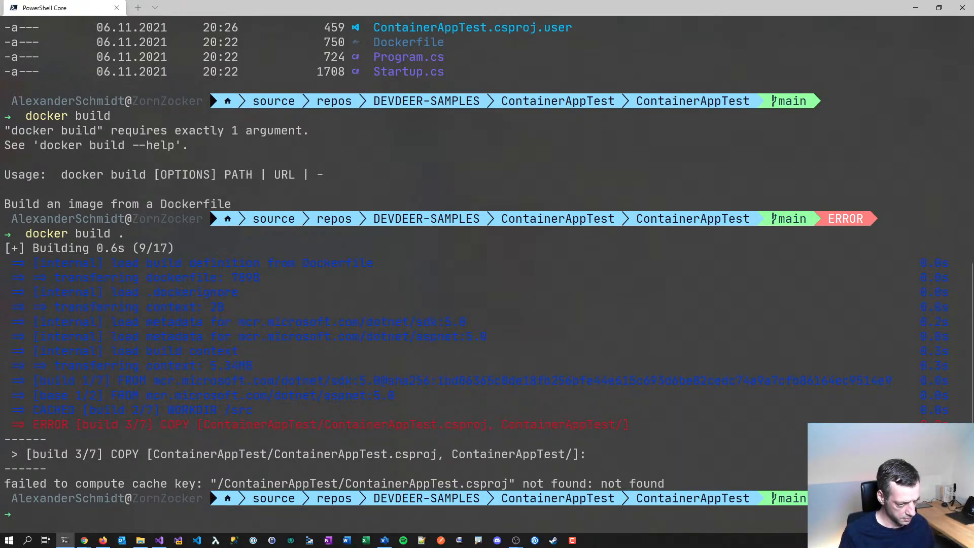
- Compare the COPY line of the Dockerfile in Azure DevOps with the files in the local inner ContainerAppTest folder in File Explorer
key(alt+Tab)
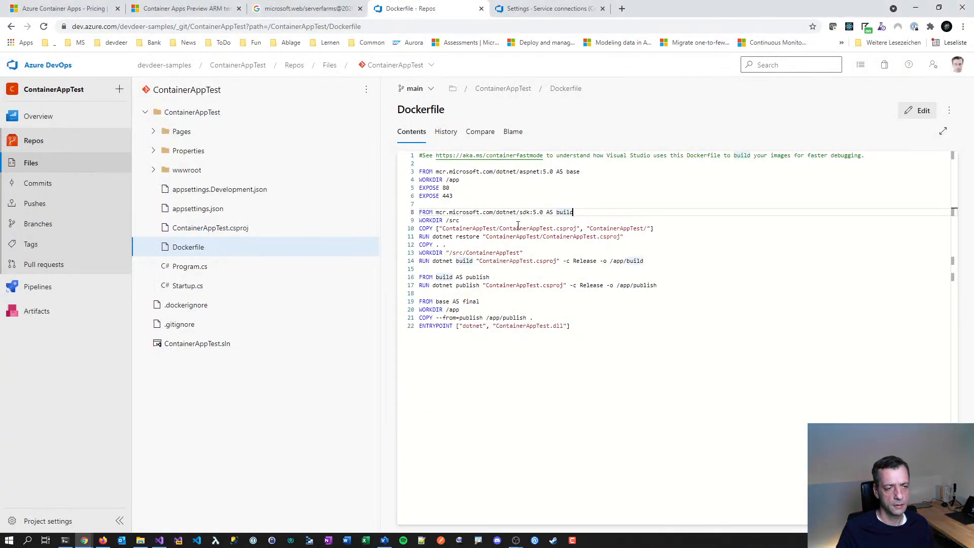
click(516, 229)
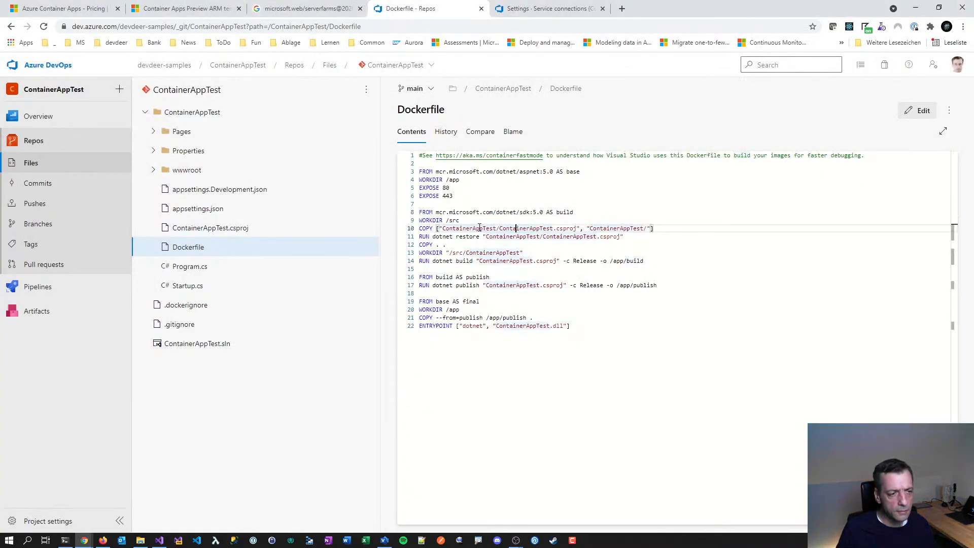
click(140, 540)
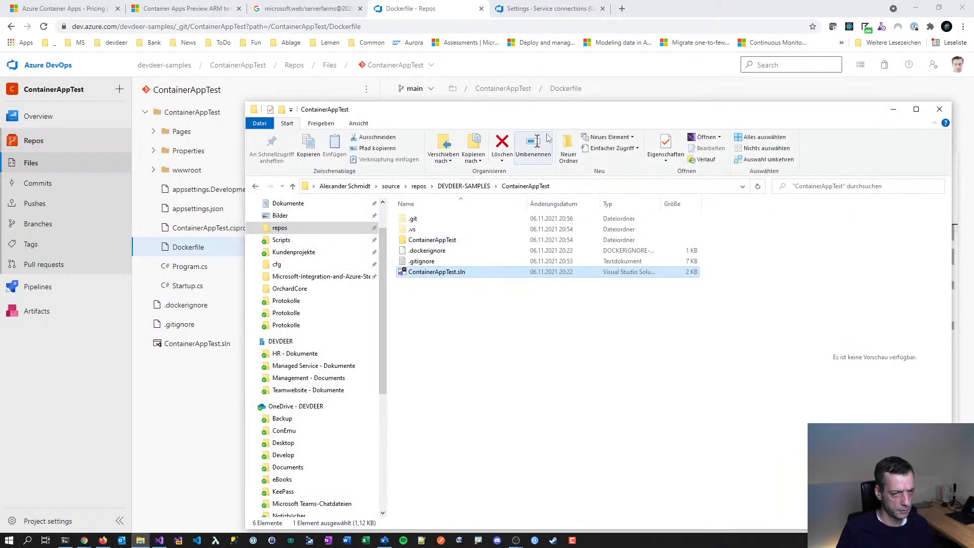
drag(539, 114, 494, 105)
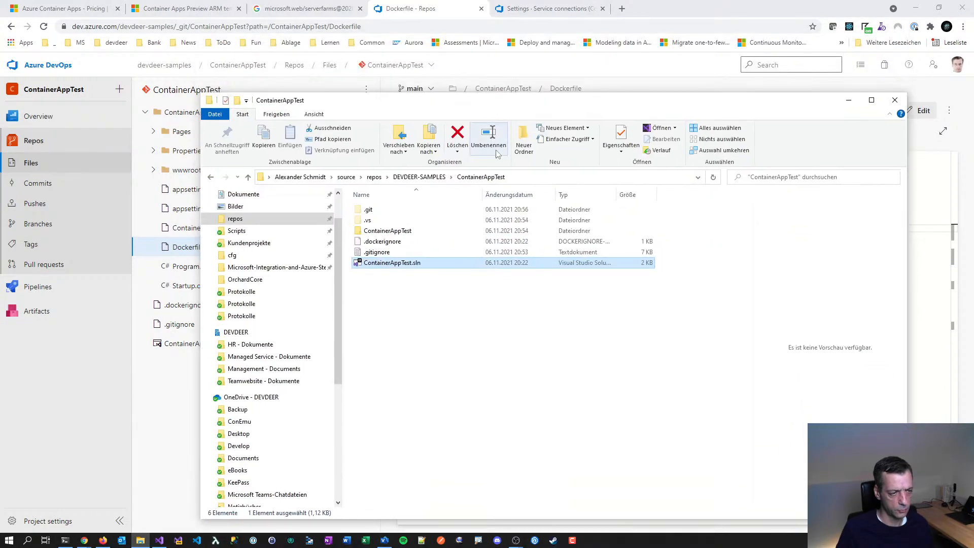
double_click(387, 230)
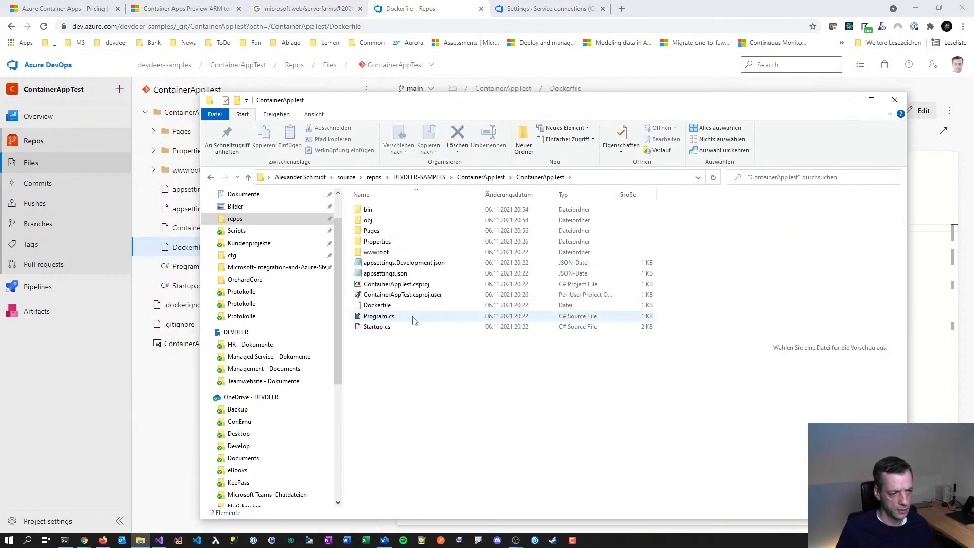
click(411, 307)
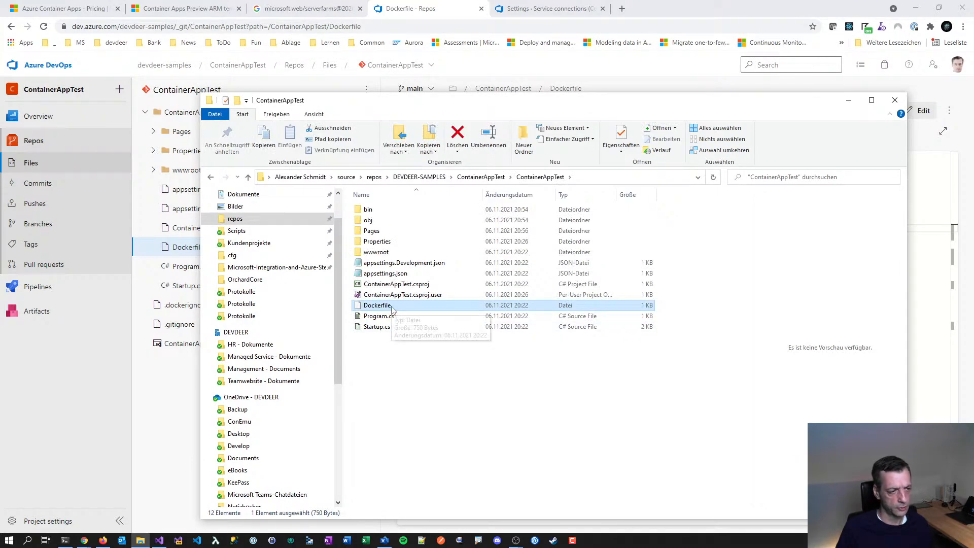
click(442, 359)
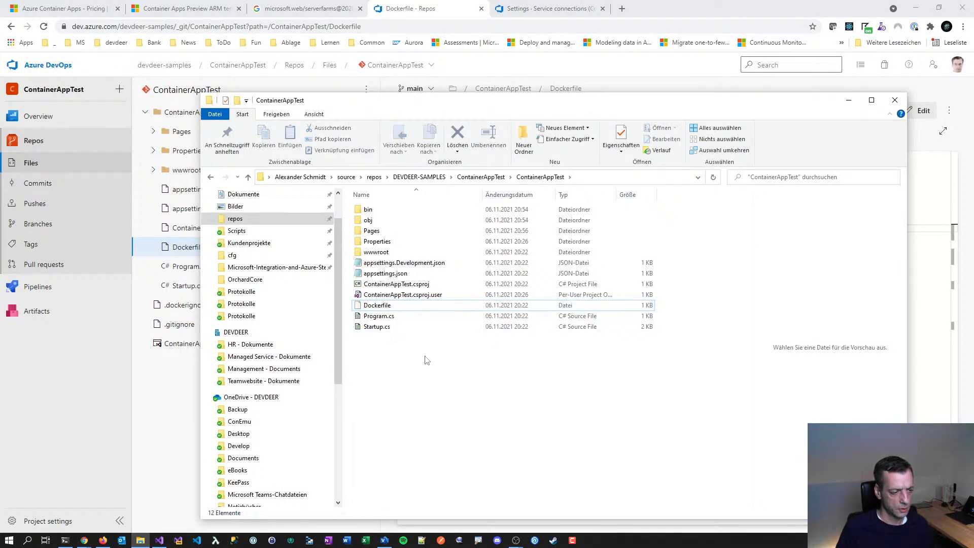
- In Visual Studio, change the Dockerfile's COPY source and dotnet restore paths to ./ContainerAppTest.csproj and save the file
click(159, 540)
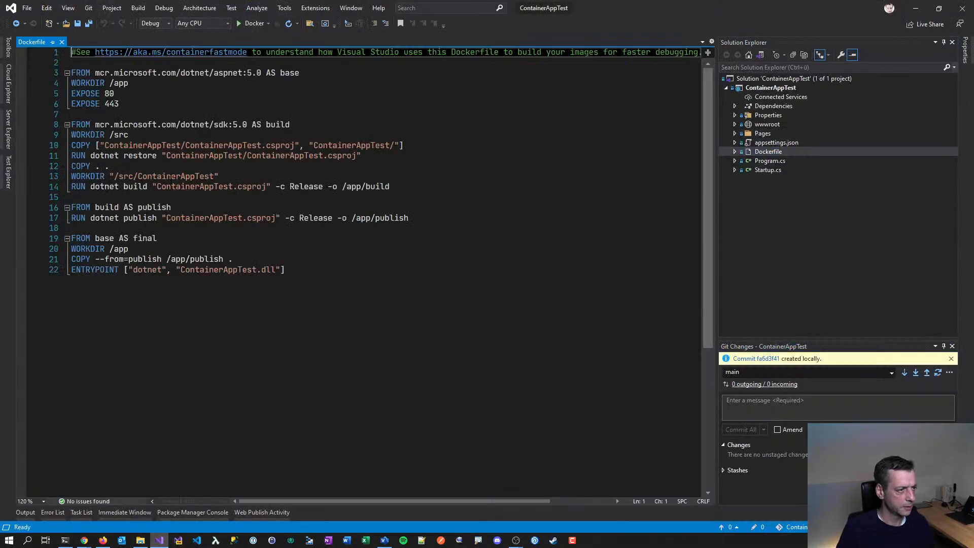
double_click(144, 145)
key(Delete)
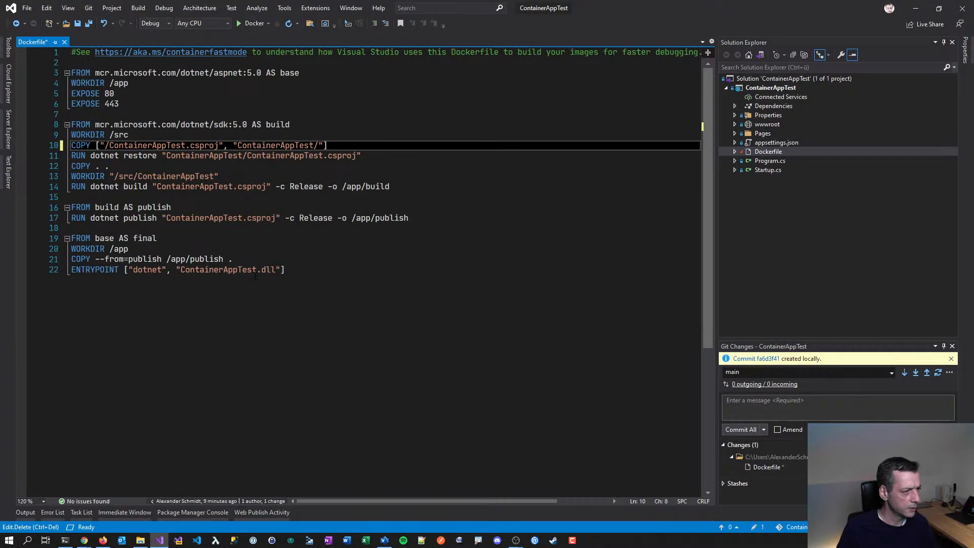
text(.)
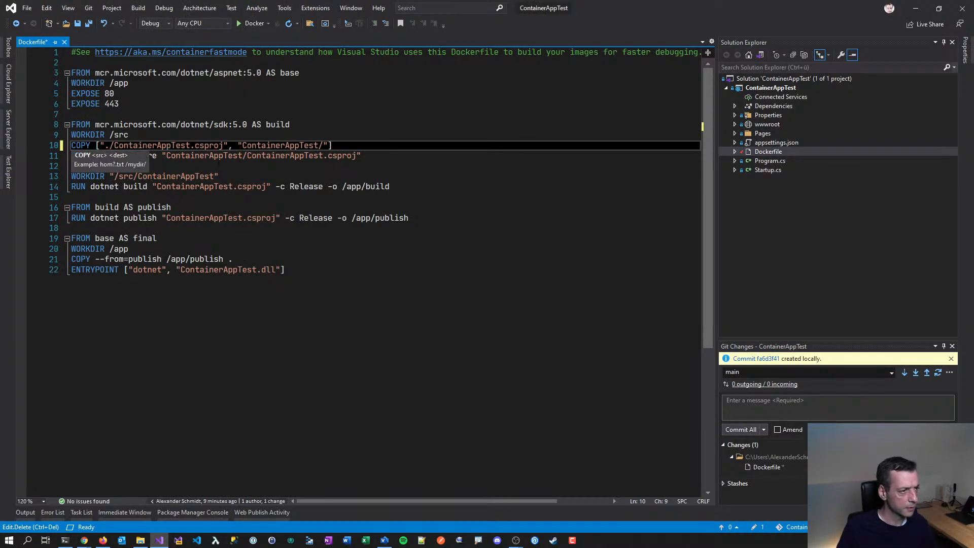
double_click(203, 156)
text(.)
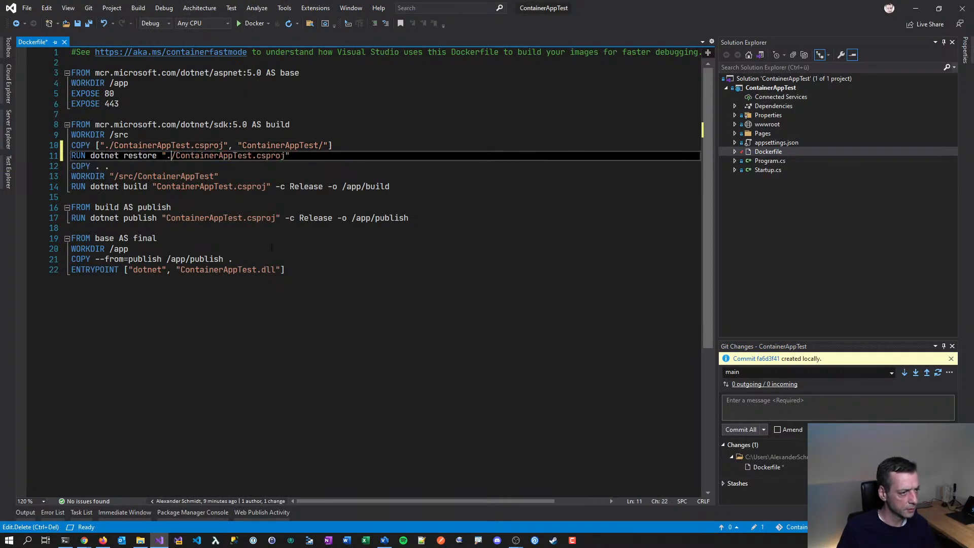
key(ctrl+s)
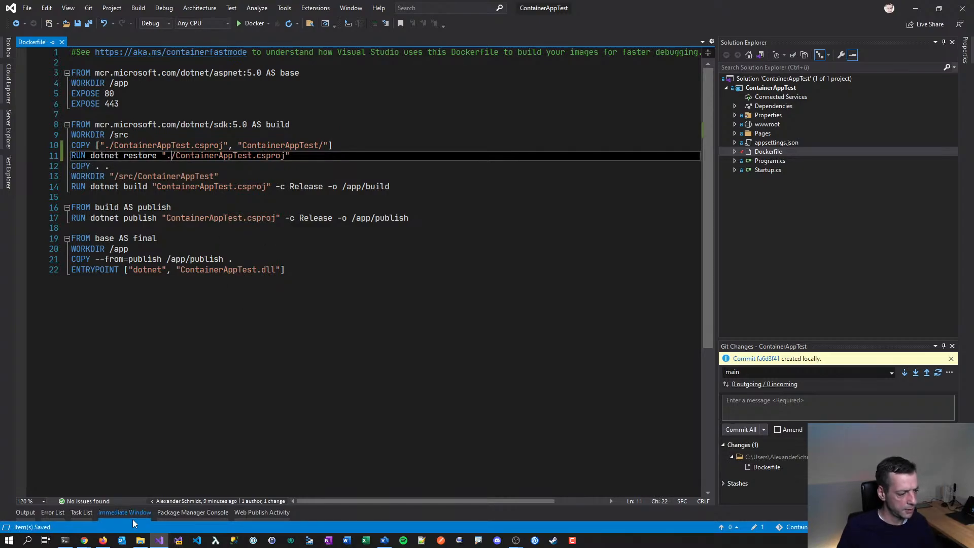
- Switch to the PowerShell terminal and rerun docker build . with the edited Dockerfile paths
click(66, 540)
key(Up)
key(Return)
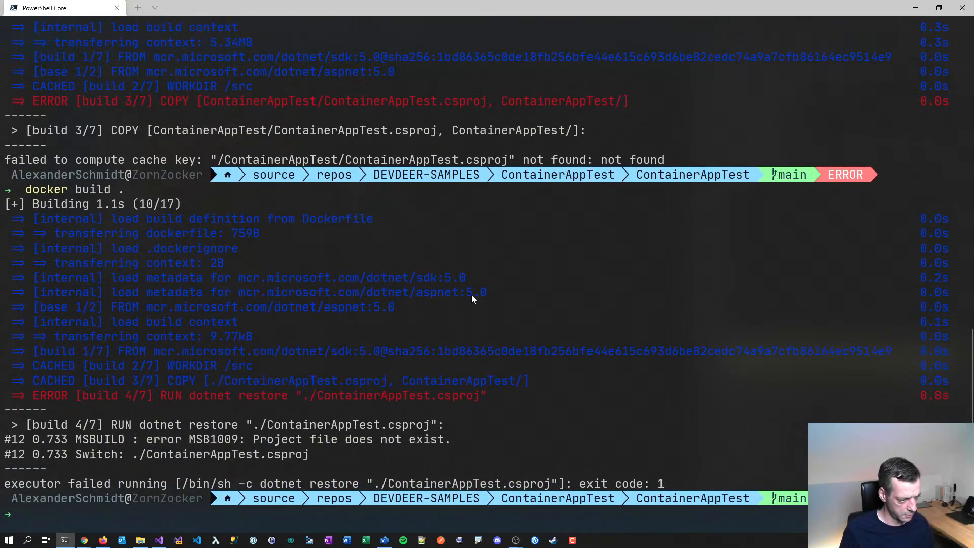
- Back in Visual Studio, remove the ./ prefix from ContainerAppTest.csproj in the Dockerfile's COPY and dotnet restore lines and save
key(alt+Tab)
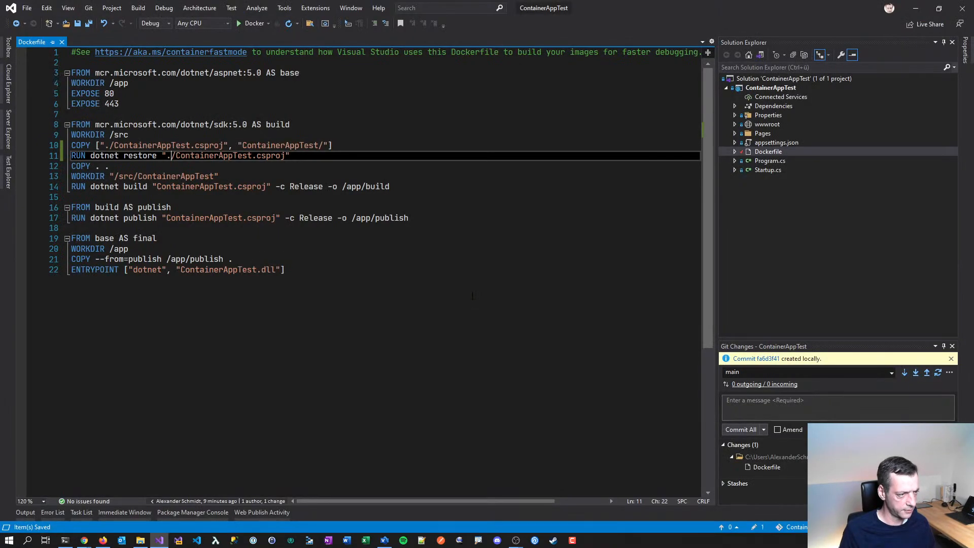
key(Left)
key(Left)
key(Left)
key(Left)
key(Left)
key(Left)
key(Left)
key(Left)
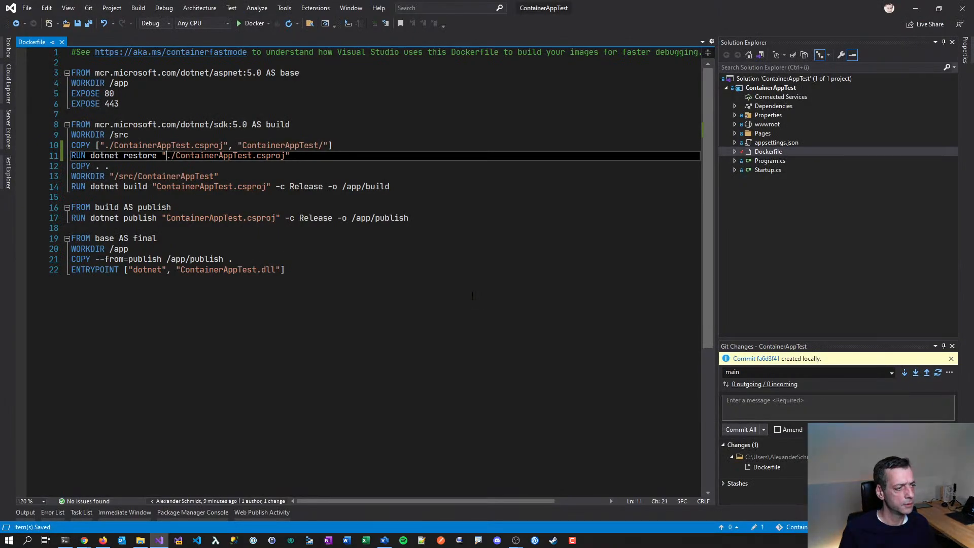
key(Up)
key(Left)
key(Left)
key(BackSpace)
key(BackSpace)
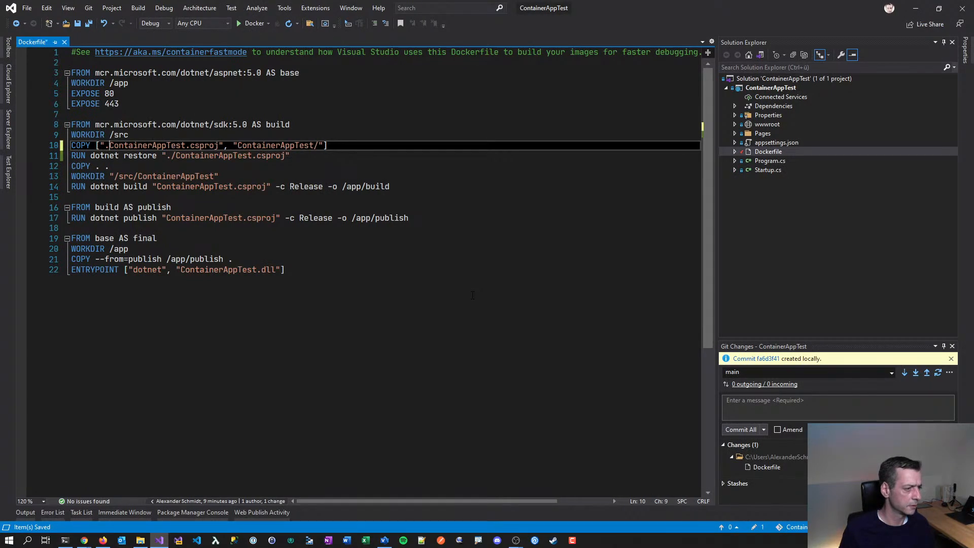
key(Down)
key(Right)
key(Right)
key(Right)
key(Right)
key(Right)
key(Right)
key(Right)
key(Right)
key(Right)
key(Right)
key(Right)
key(Right)
key(Right)
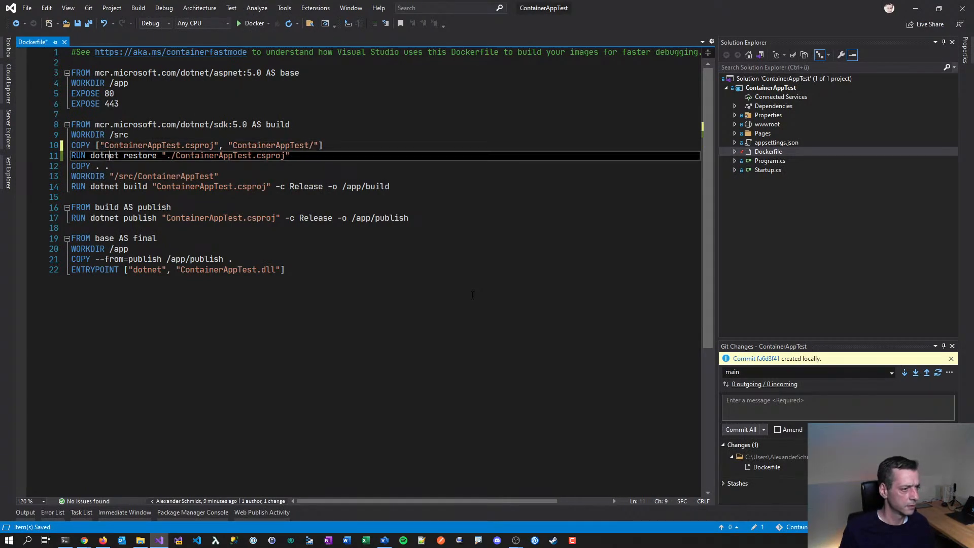
key(Delete)
key(Delete)
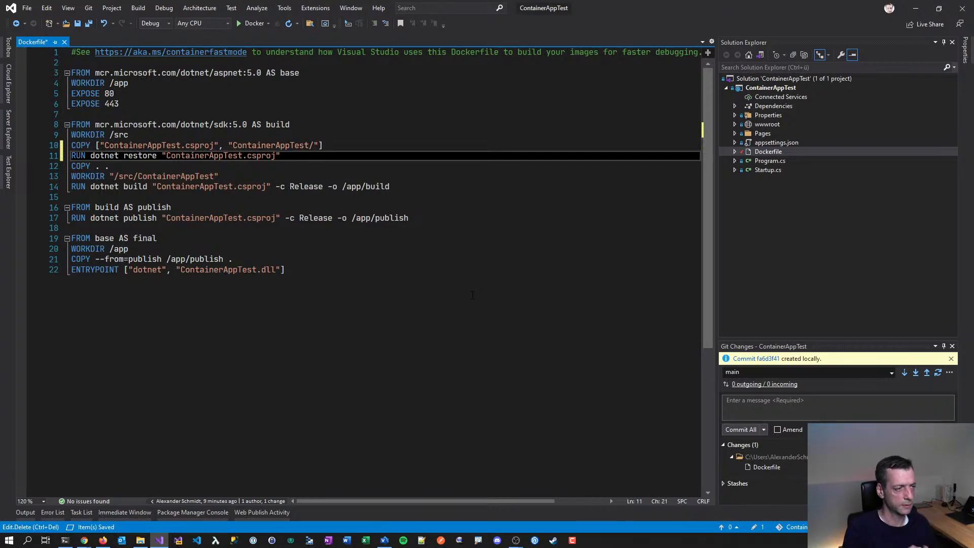
key(ctrl+s)
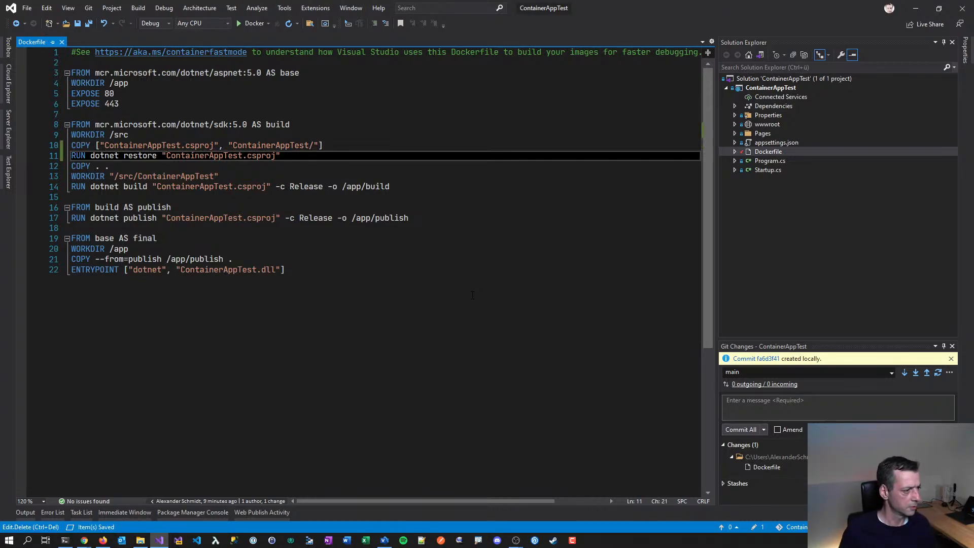
- Return to the PowerShell terminal and rerun docker build . to test the paths without the ./ prefix
key(alt+Tab)
key(Up)
key(Return)
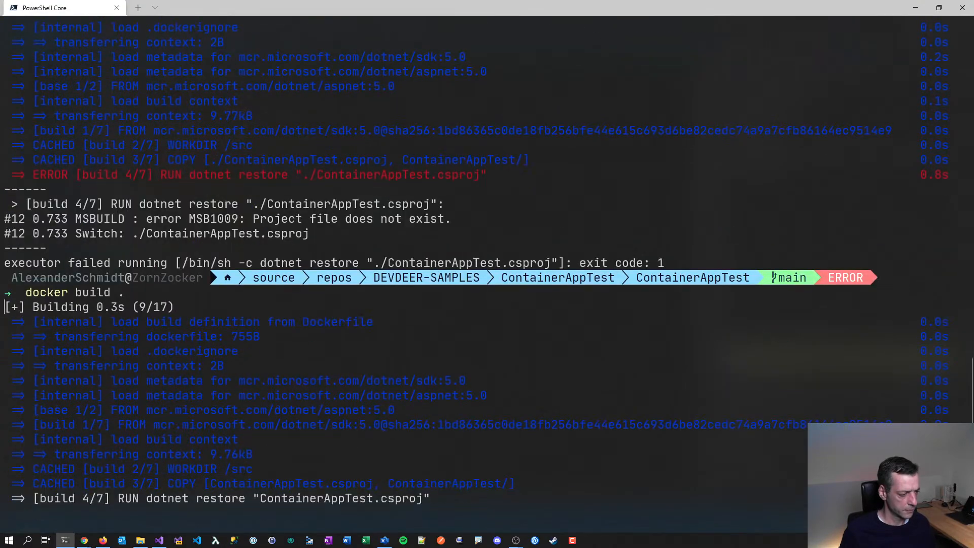
- In Visual Studio, examine the Dockerfile's build and publish lines and check the contents of the ContainerAppTest.csproj project file
key(alt+Tab)
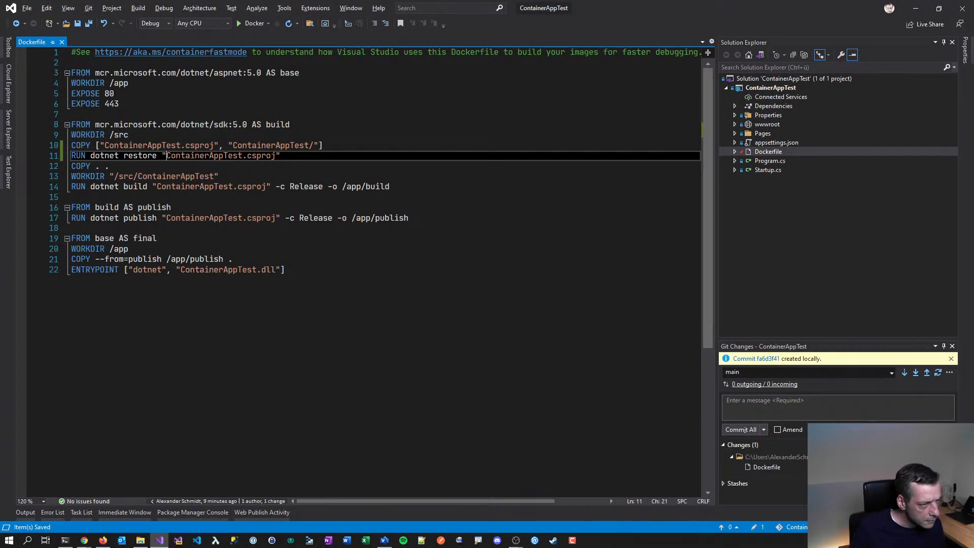
click(144, 208)
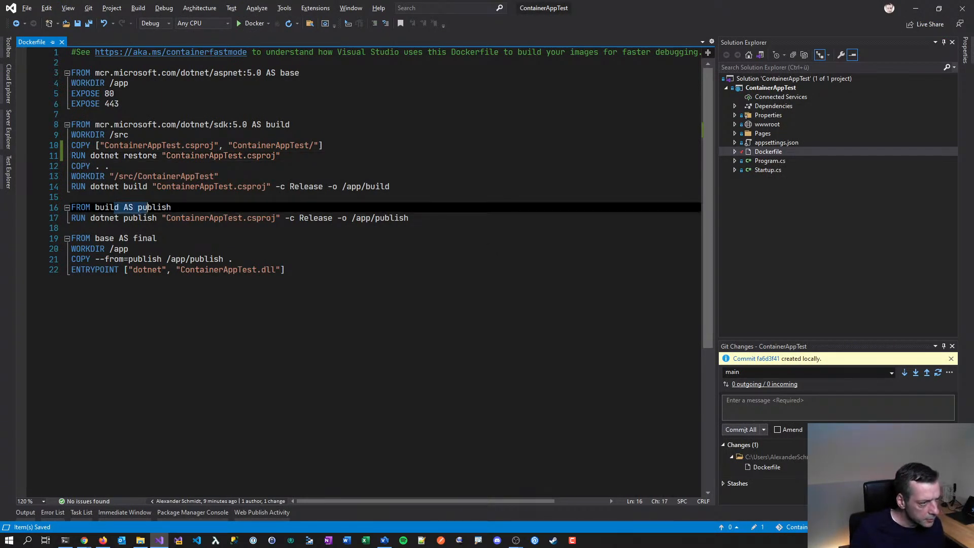
click(142, 218)
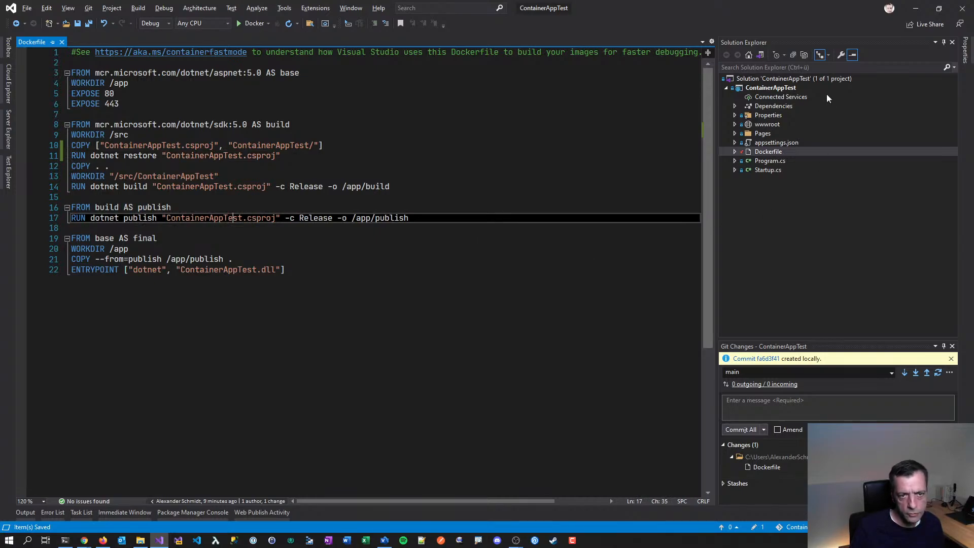
double_click(773, 88)
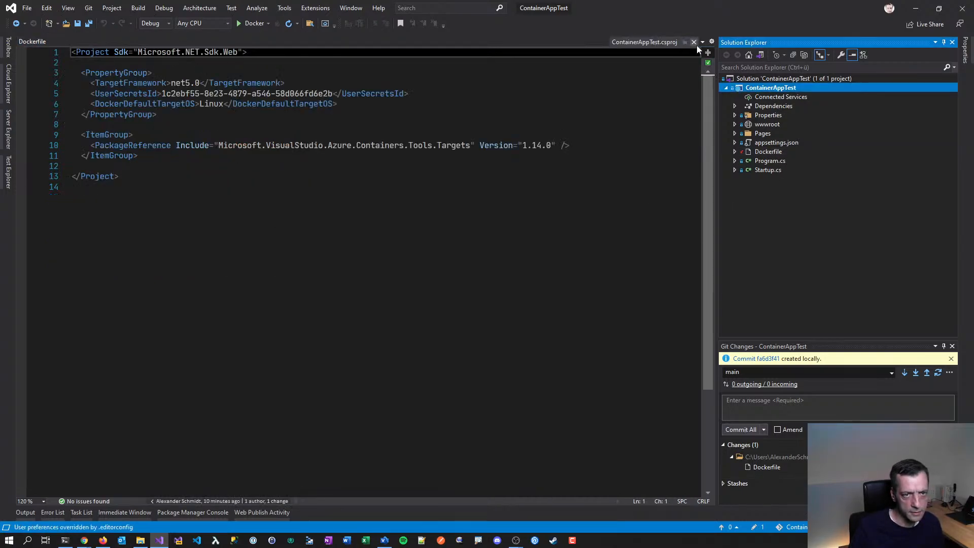
click(695, 42)
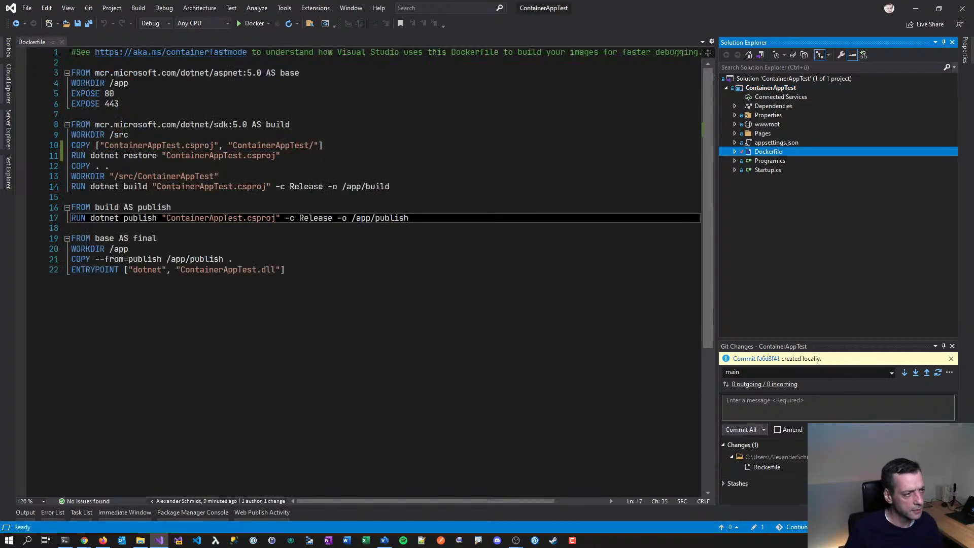
click(133, 135)
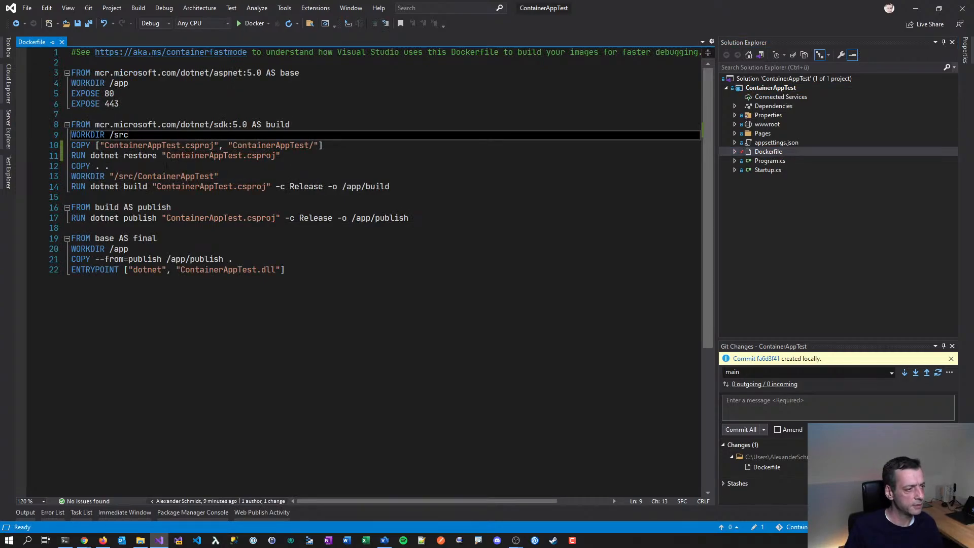
click(162, 155)
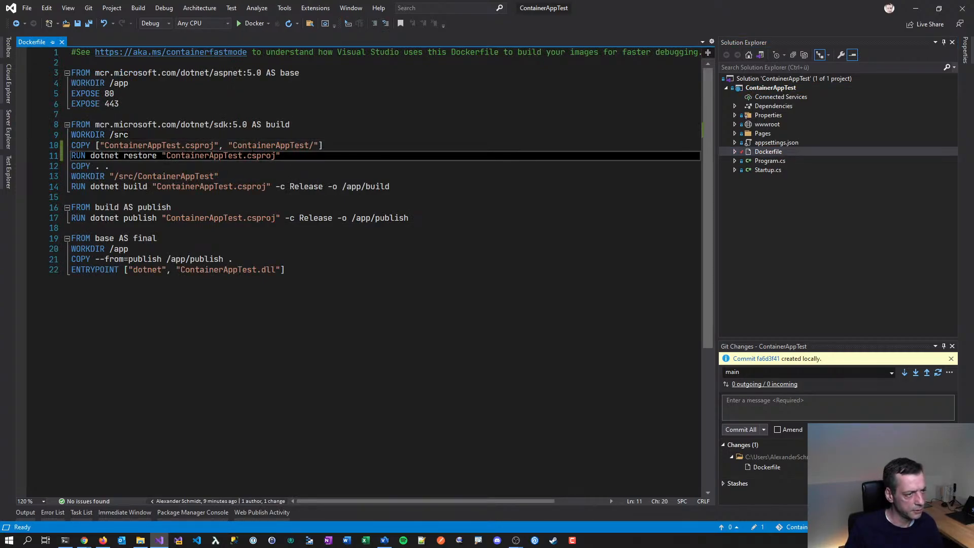
- Shorten the destination in the Dockerfile's COPY line to / by deleting ContainerAppTest, and save the file
double_click(271, 146)
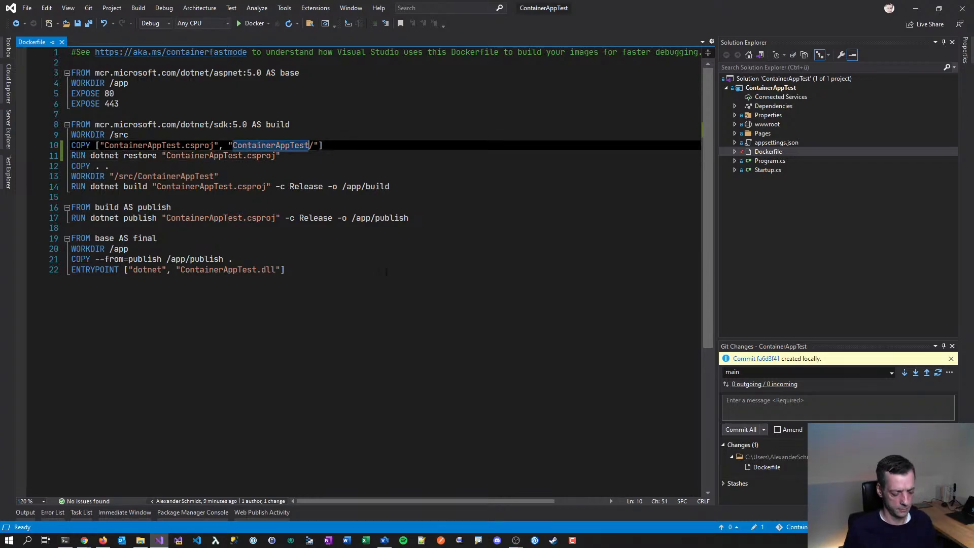
key(Delete)
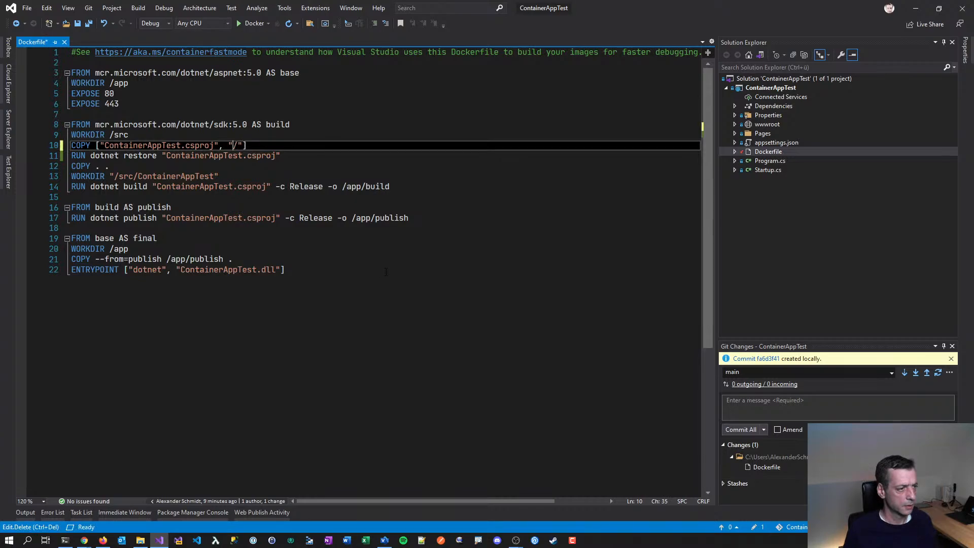
key(ctrl+s)
- Rerun docker build . in the PowerShell terminal with the COPY destination set to /
key(alt+Tab)
key(Up)
key(Return)
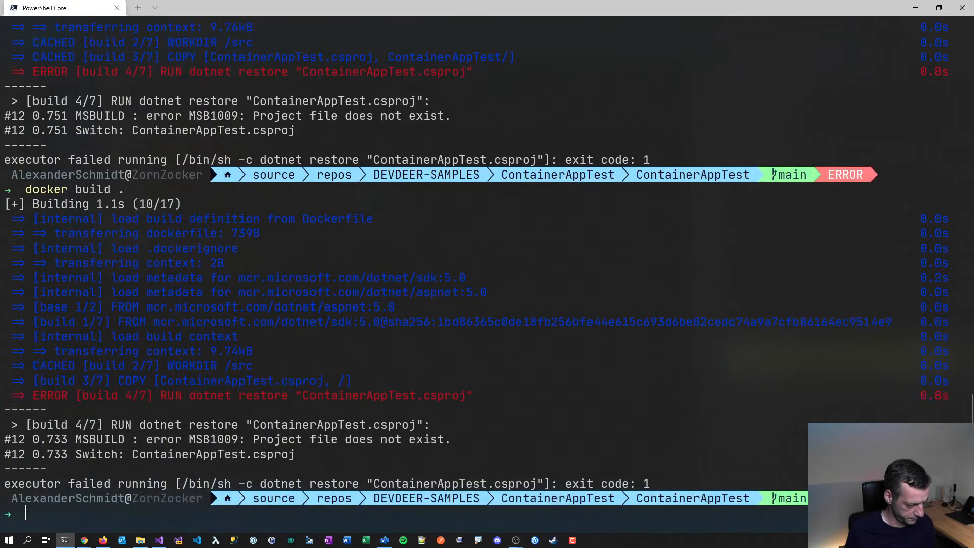
- Return to Visual Studio, review the Dockerfile's COPY line and the ContainerAppTest.csproj contents, and close both files
key(alt+Tab)
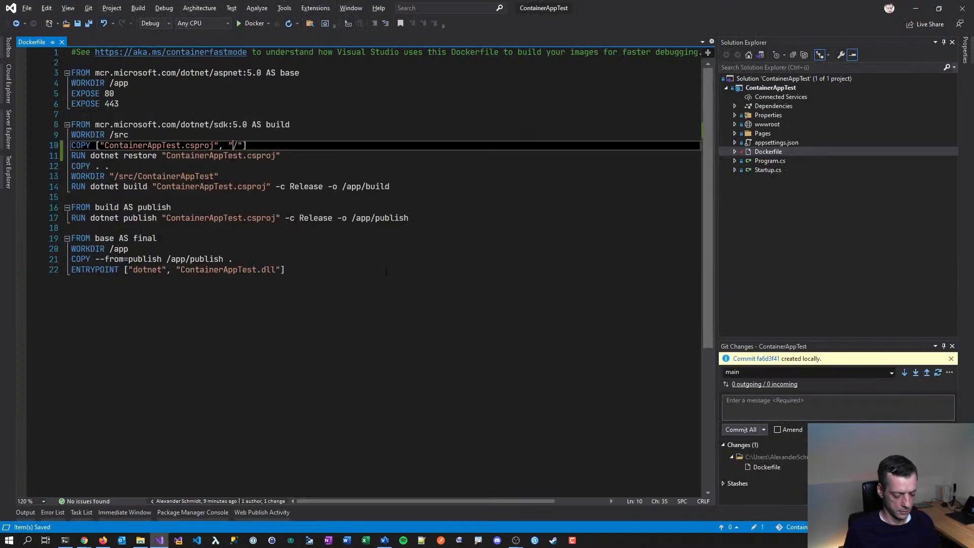
key(Right)
key(Right)
key(Right)
key(Right)
key(Right)
key(Right)
key(Right)
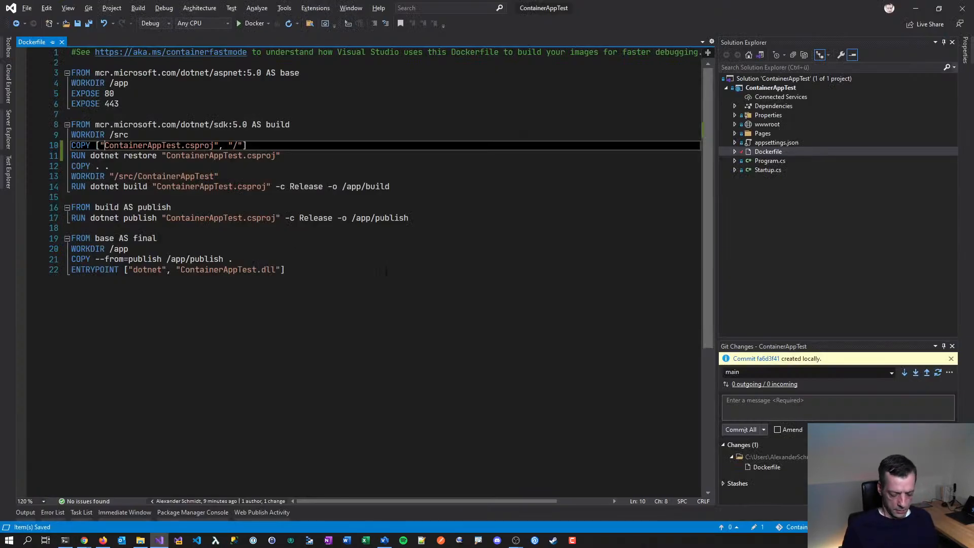
click(771, 88)
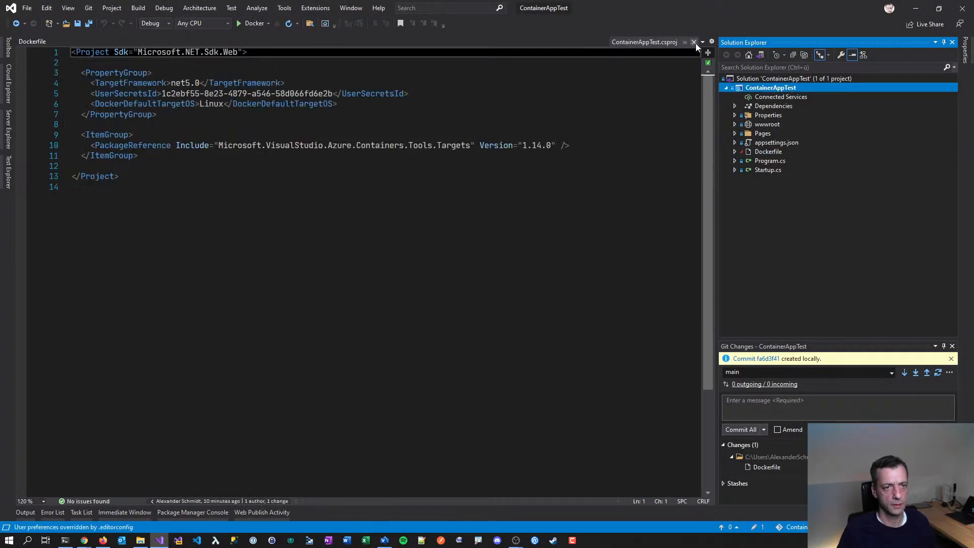
click(694, 42)
click(62, 42)
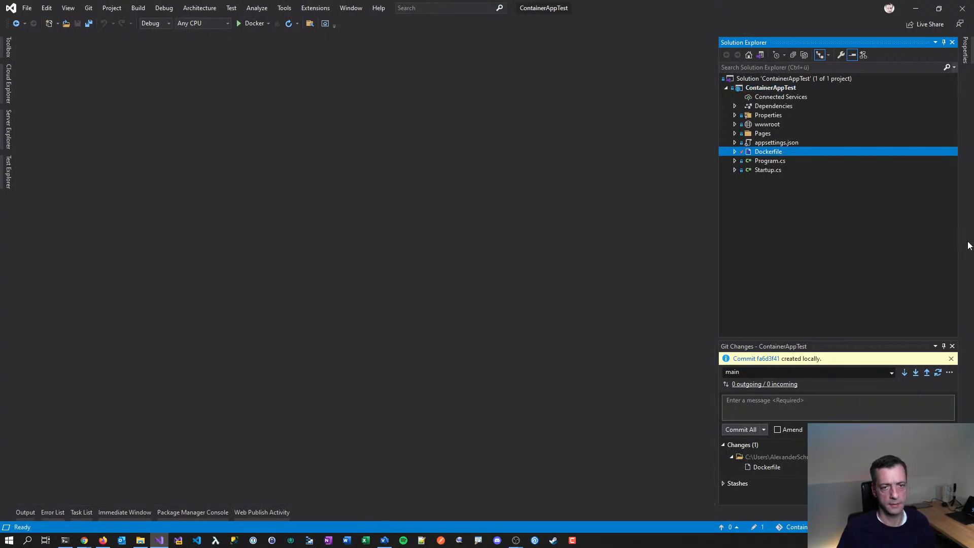
- Remove the ContainerAppTest project from the solution and confirm the removal
double_click(775, 93)
click(775, 90)
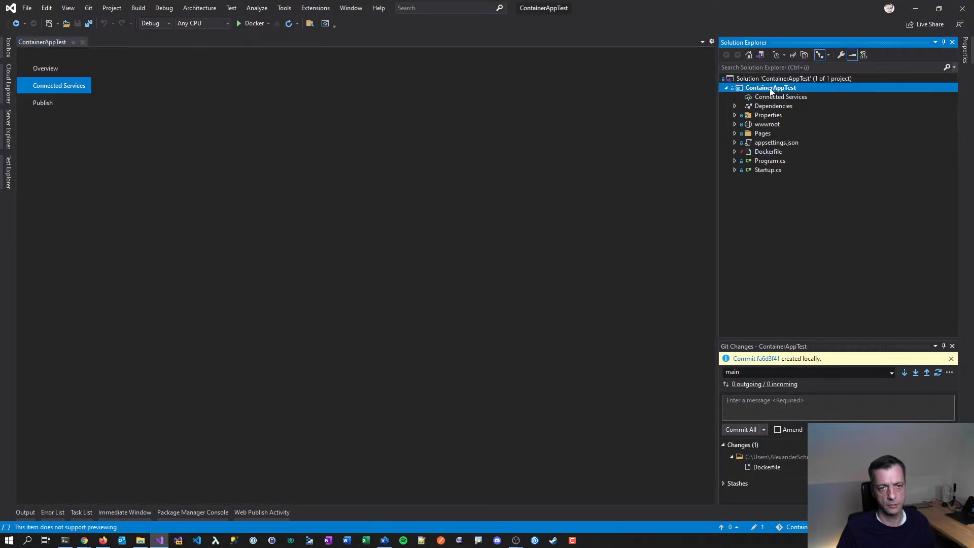
key(Delete)
click(489, 308)
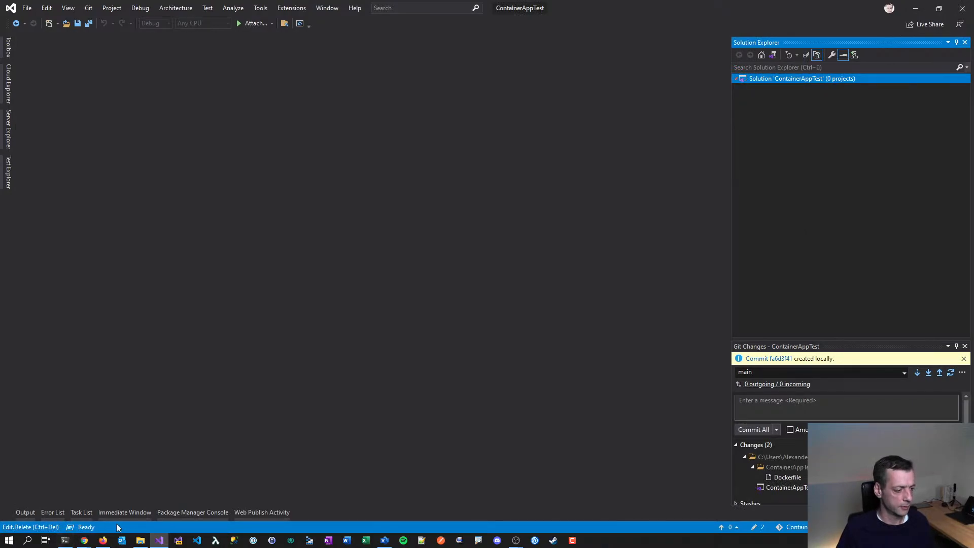
- Switch to File Explorer and try to delete the ContainerAppTest solution folder inside DEVDEER-SAMPLES
click(141, 540)
click(482, 177)
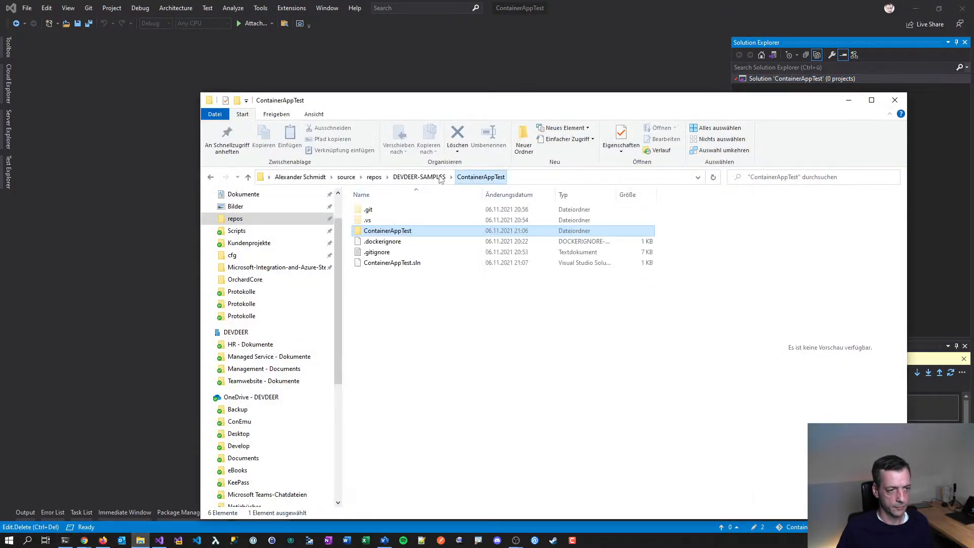
click(419, 177)
key(Delete)
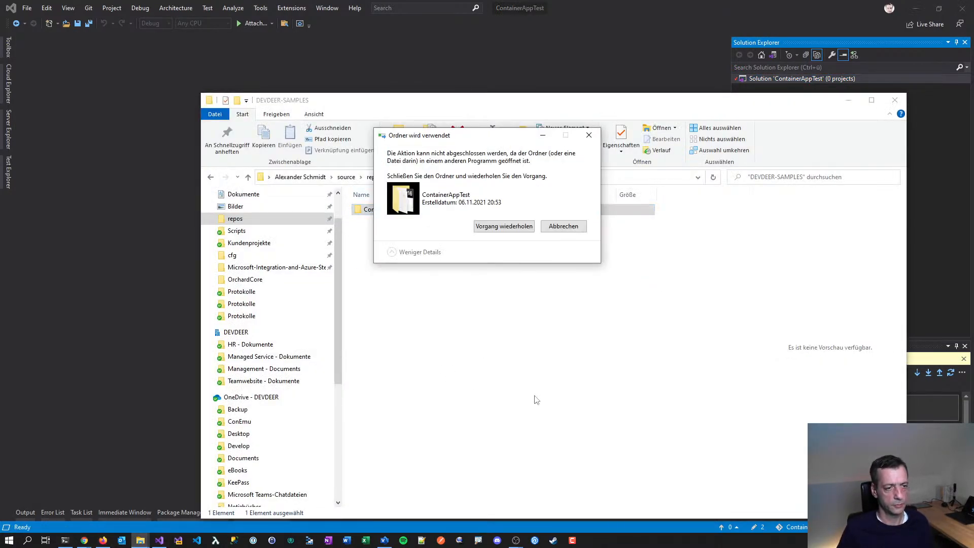
key(Escape)
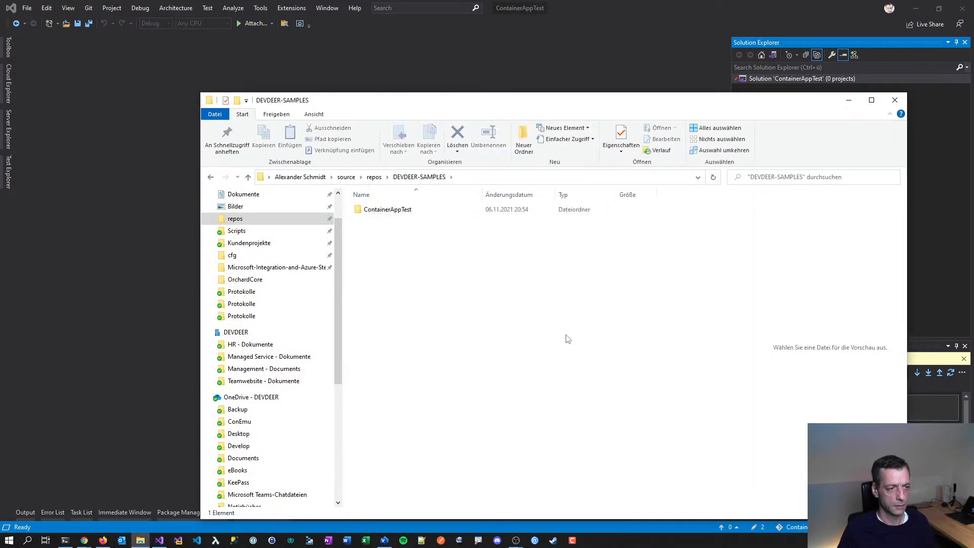
- Close Visual Studio and open the ContainerAppTest solution folder in File Explorer
click(659, 82)
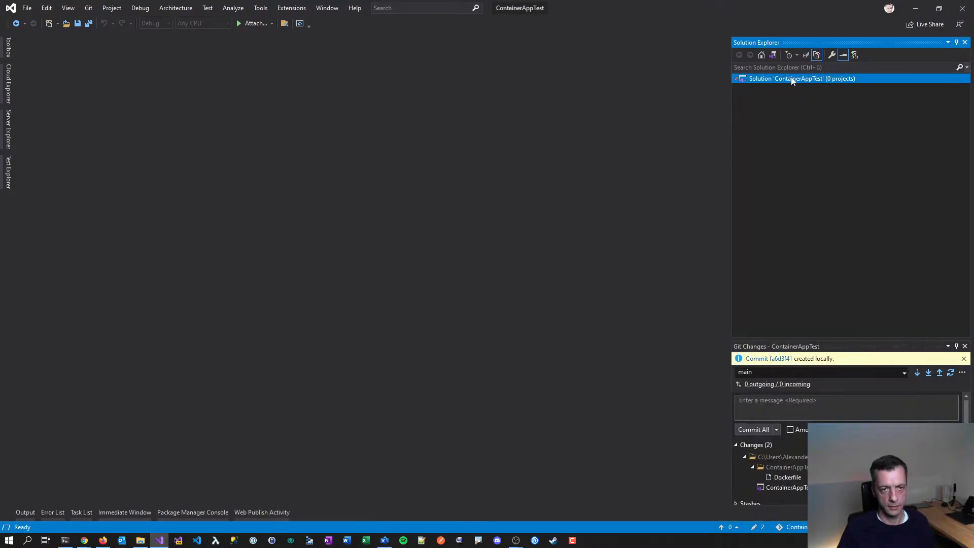
click(962, 9)
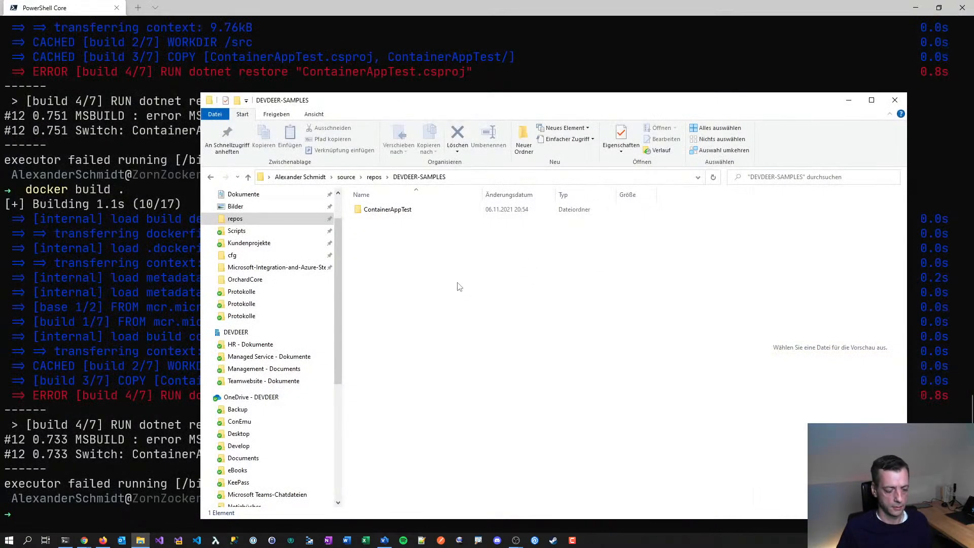
click(376, 209)
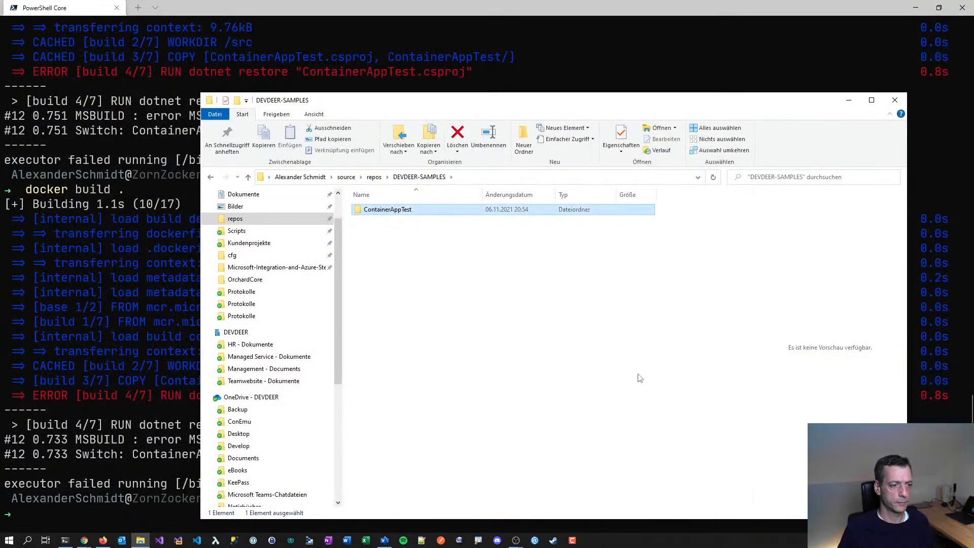
key(Return)
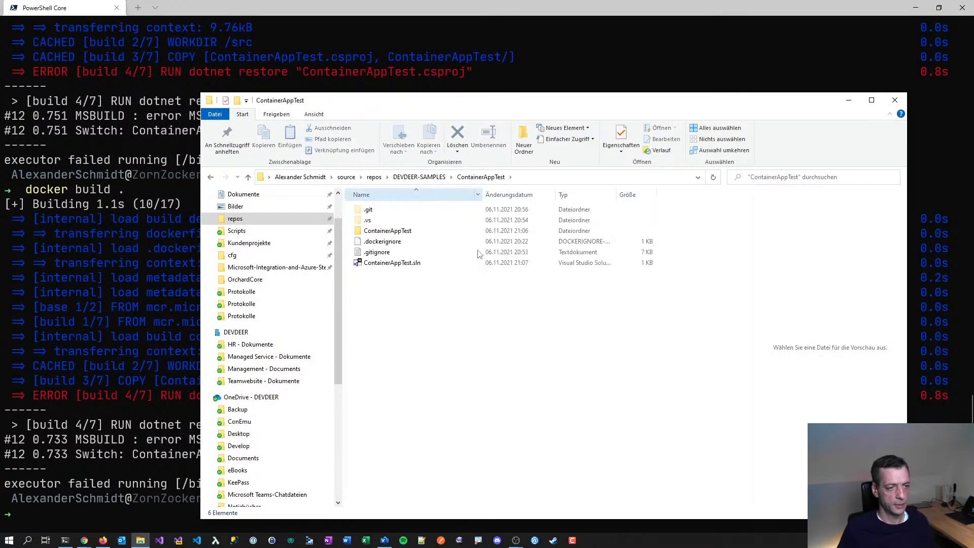
- Go up to DEVDEER-SAMPLES and try again to delete the ContainerAppTest solution folder
click(430, 178)
key(Delete)
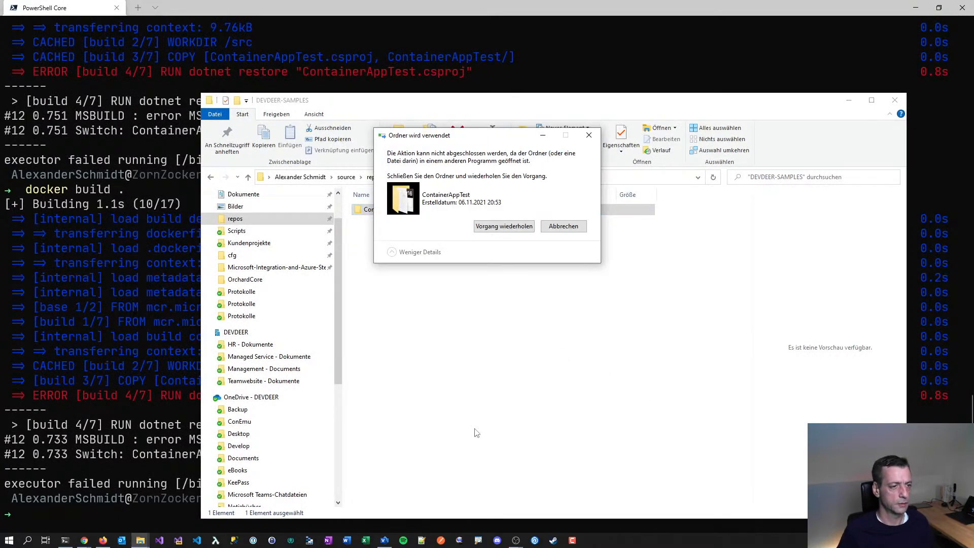
key(Escape)
click(427, 262)
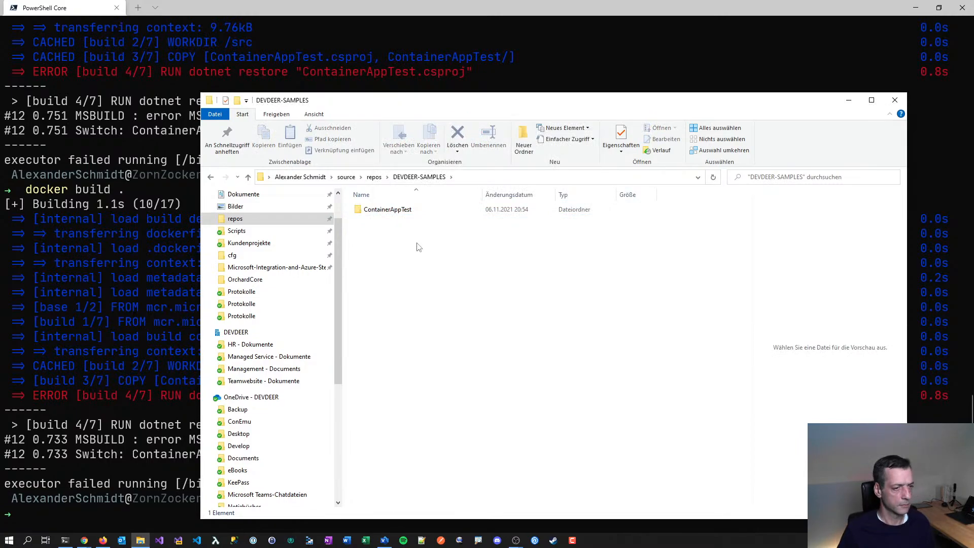
- Delete the inner ContainerAppTest project folder from the ContainerAppTest solution folder
double_click(416, 211)
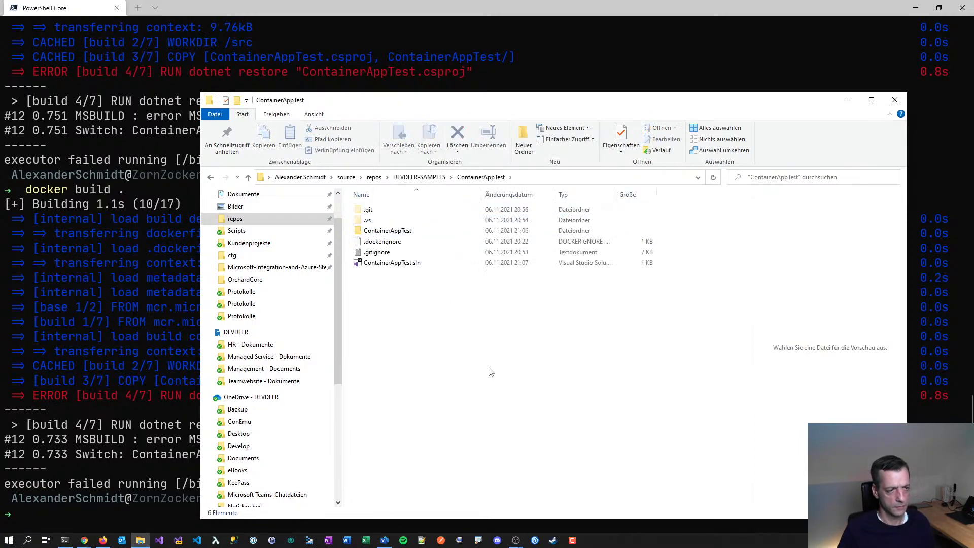
double_click(395, 231)
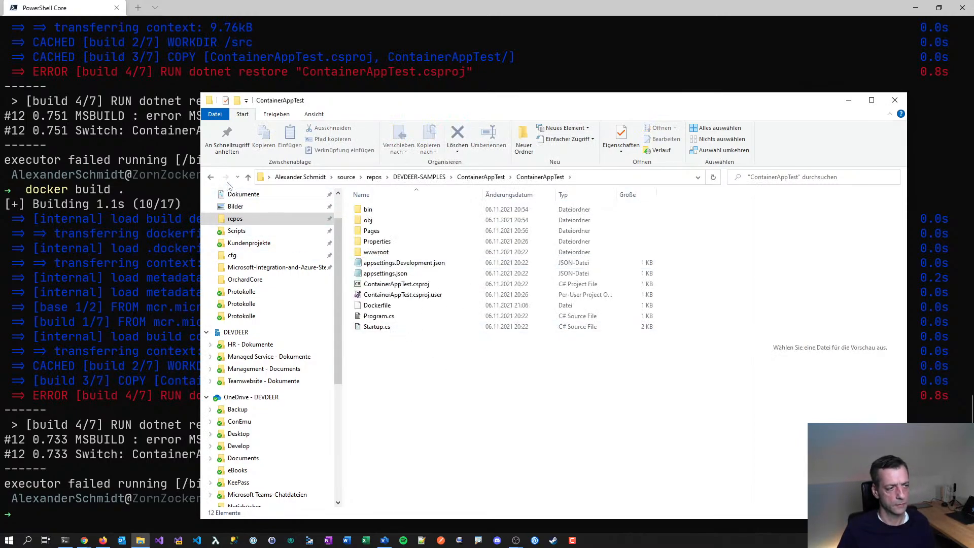
click(211, 177)
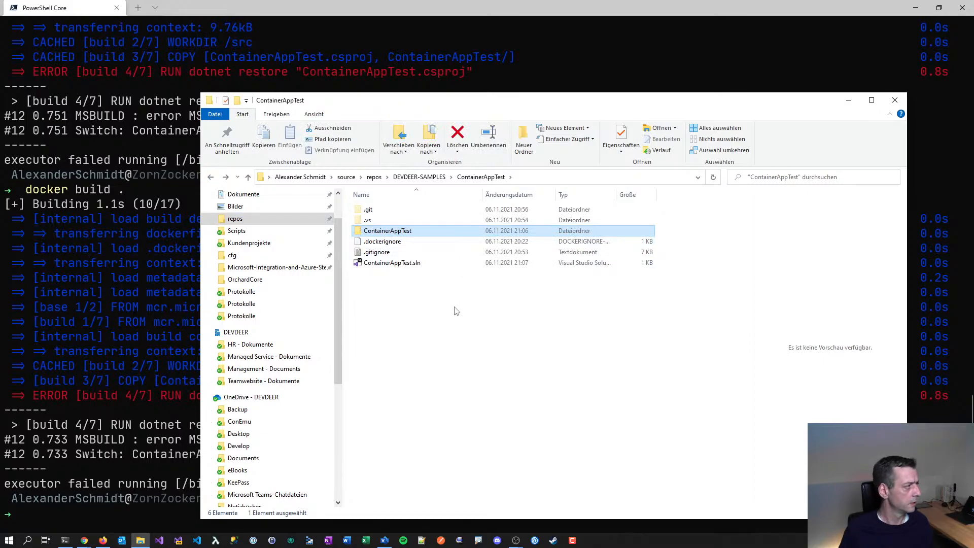
key(Delete)
key(Return)
click(654, 58)
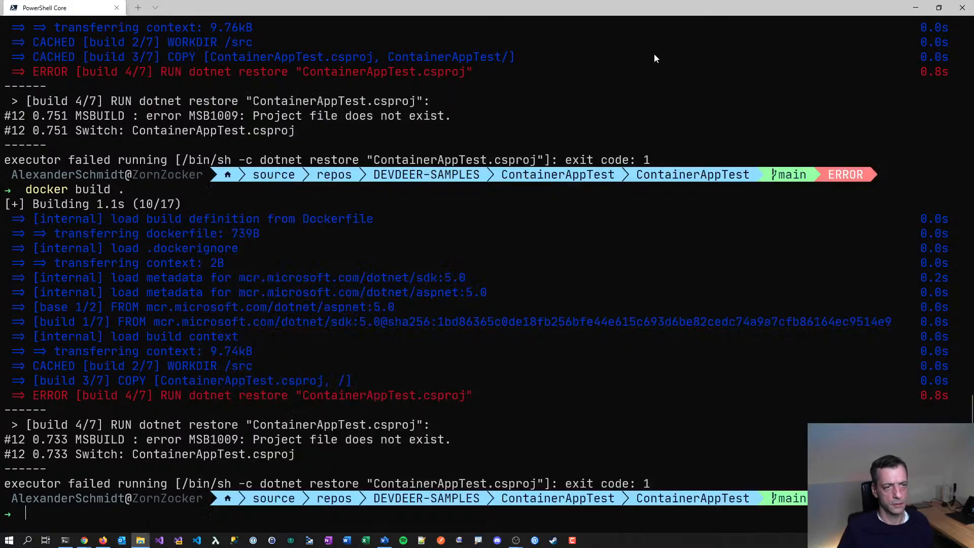
key(alt+Tab)
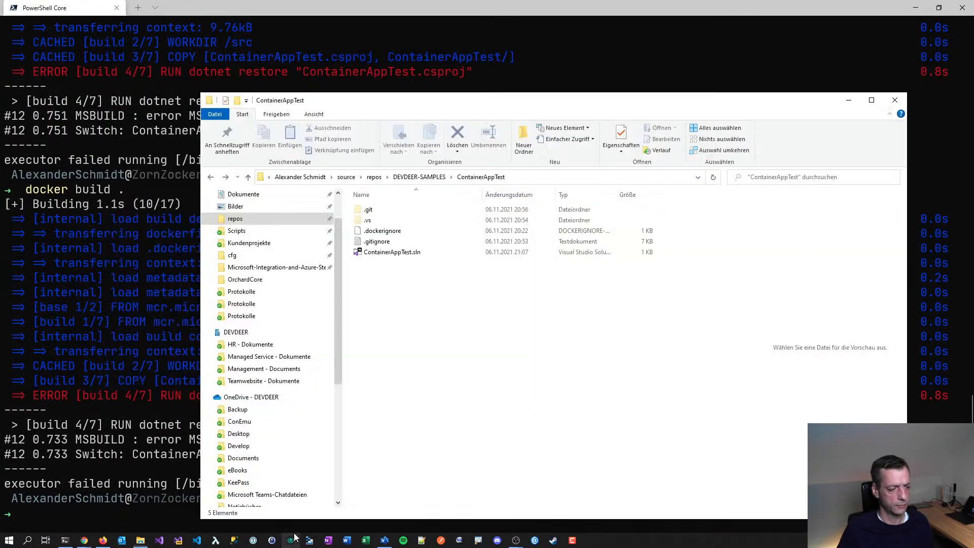
- Open the ContainerAppTest solution in Visual Studio Preview and start adding a new project from the ASP.NET Core Web App template
right_click(178, 541)
click(163, 287)
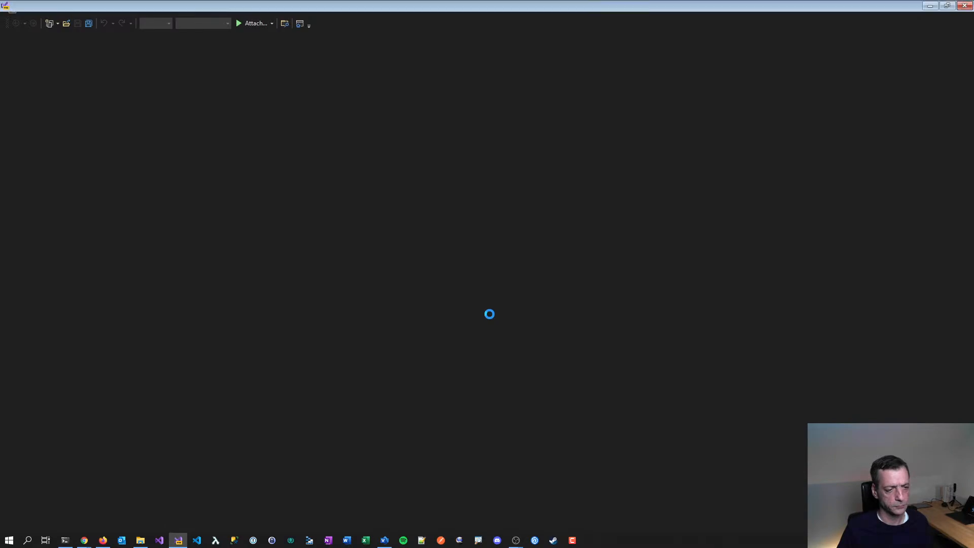
right_click(863, 80)
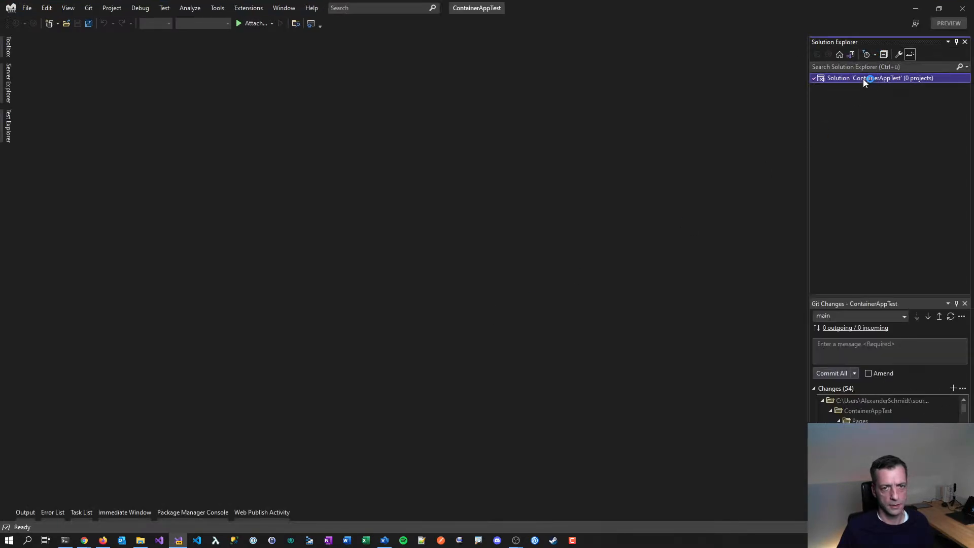
mouse_move(832, 147)
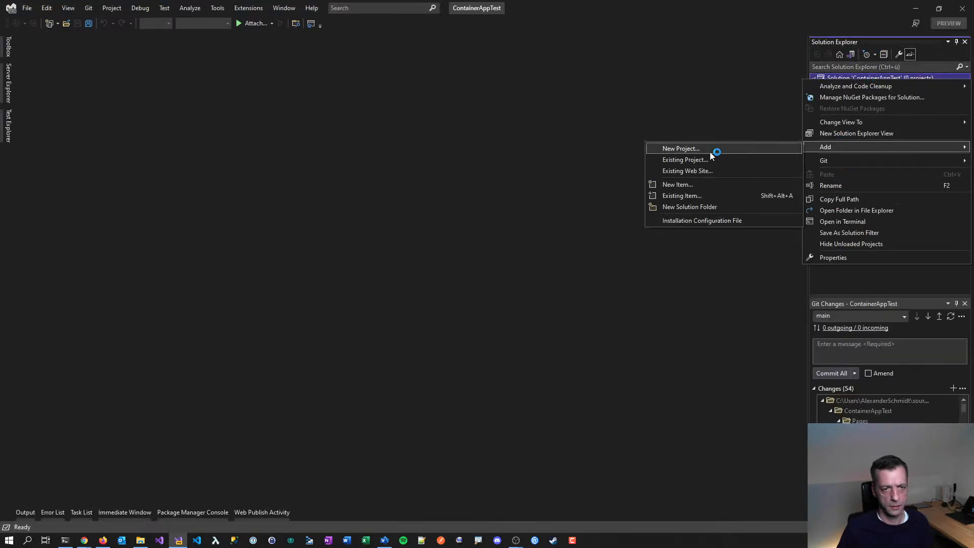
click(710, 151)
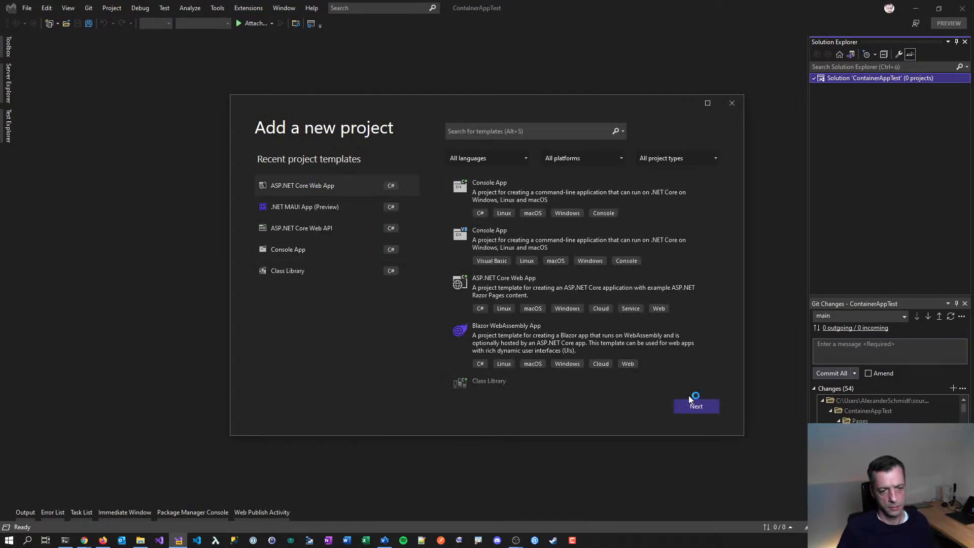
click(696, 406)
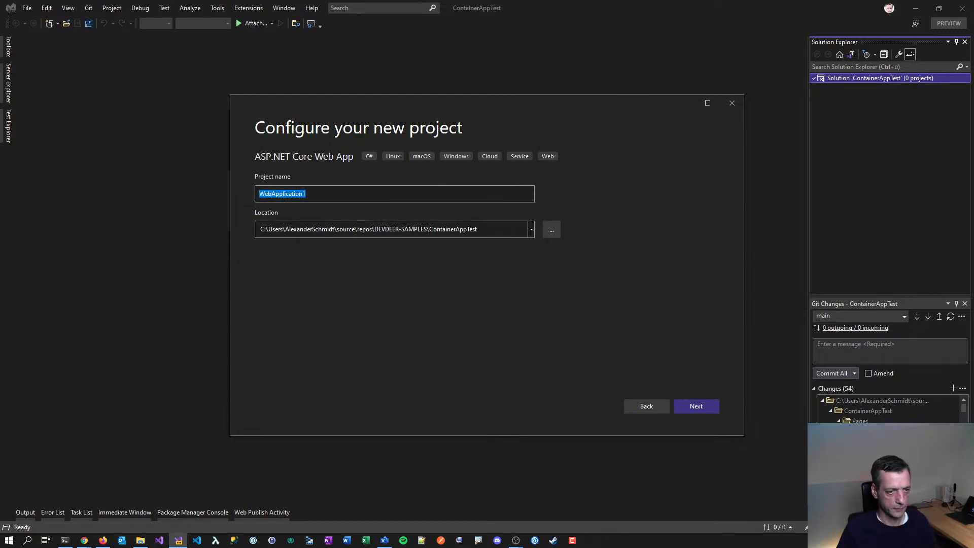
- Name the new project MyApp, enable Docker support with Linux as the Docker OS, and create it on .NET 5.0
click(373, 197)
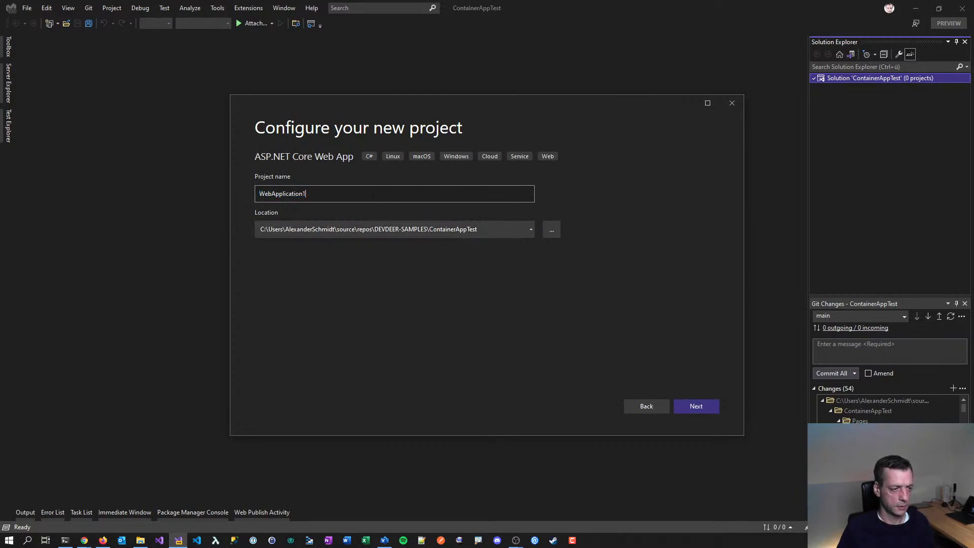
key(ctrl+a)
text(MyAp)
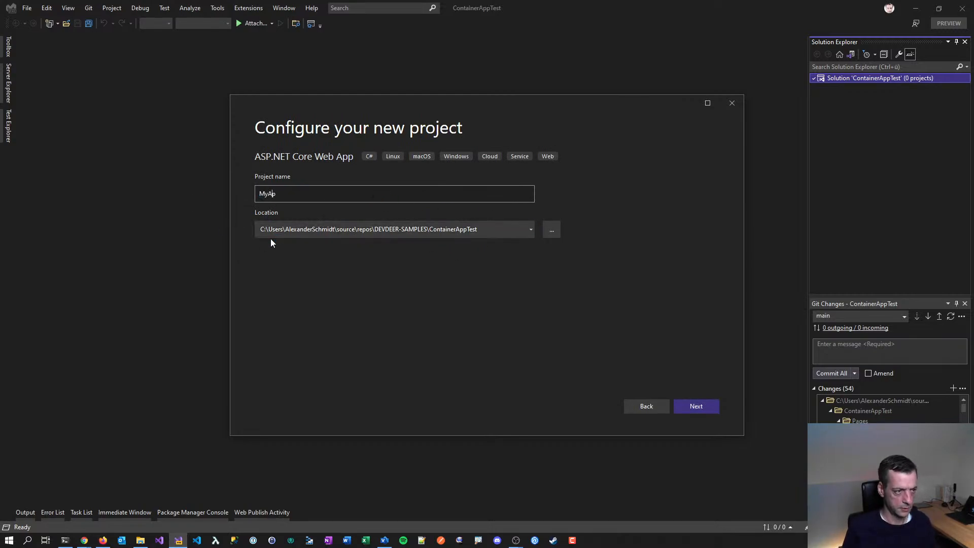
text(p)
click(711, 408)
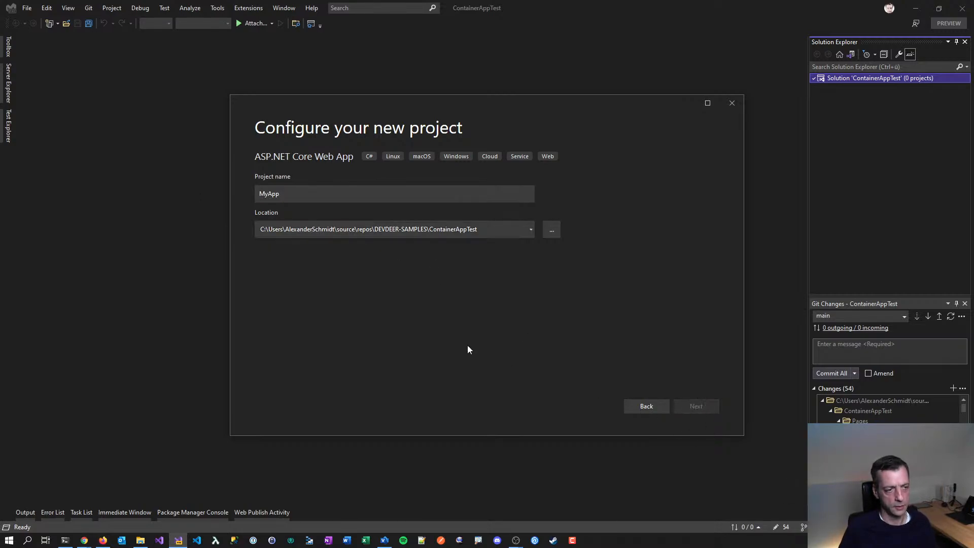
click(285, 259)
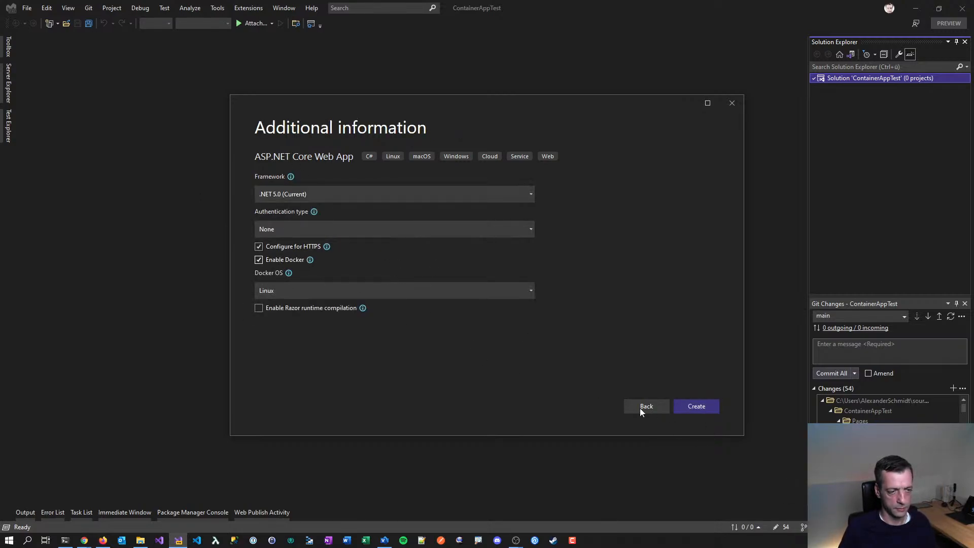
click(694, 406)
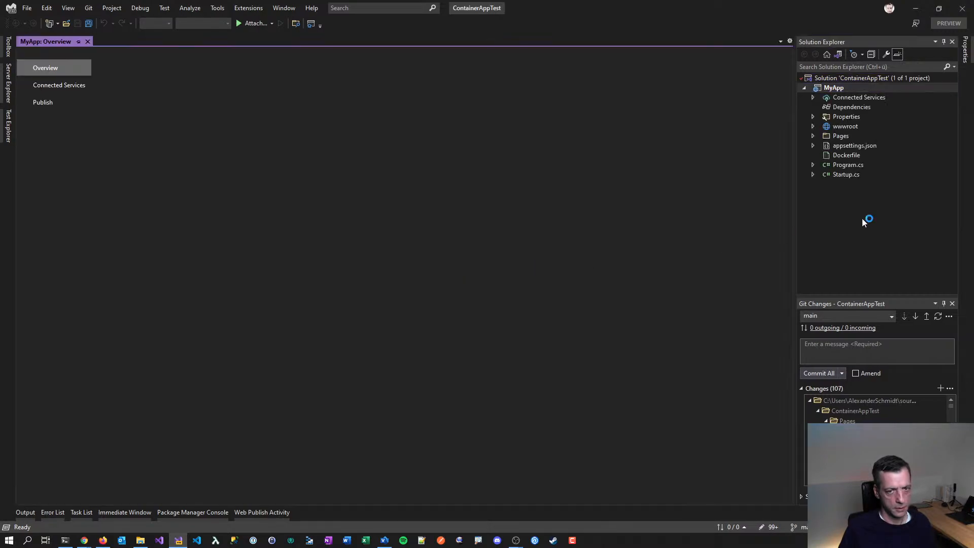
- Open the MyApp project's Dockerfile and examine the project paths in its COPY, restore, build and publish lines
click(866, 218)
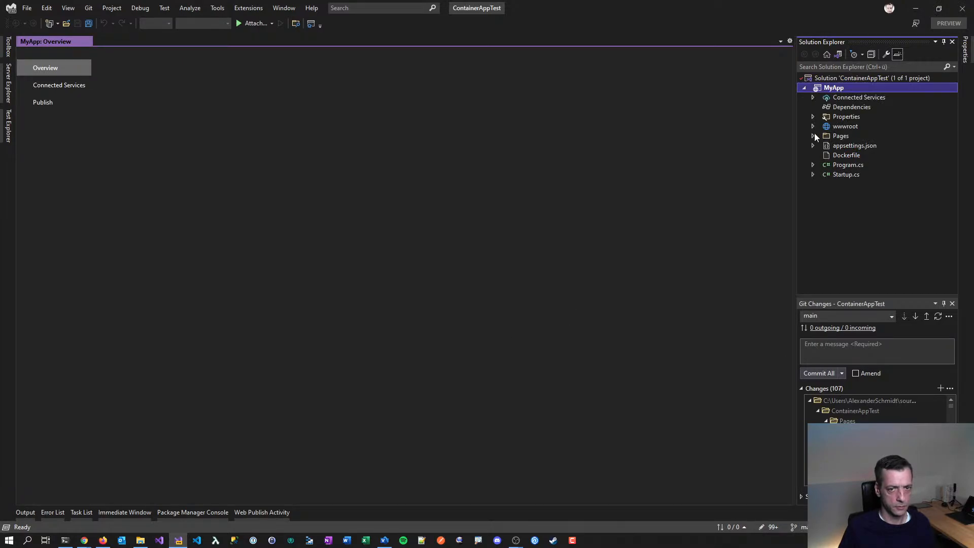
double_click(846, 156)
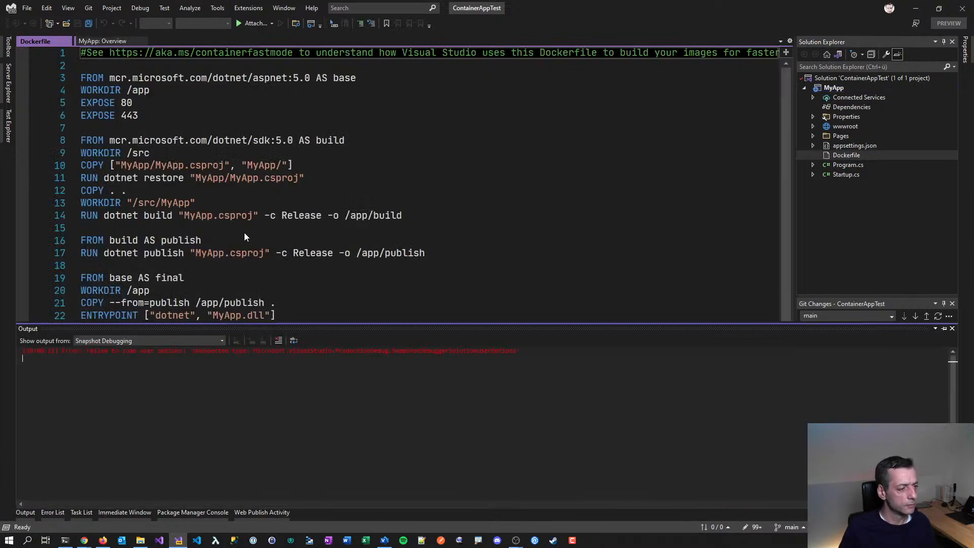
scroll(251, 218, down, 2)
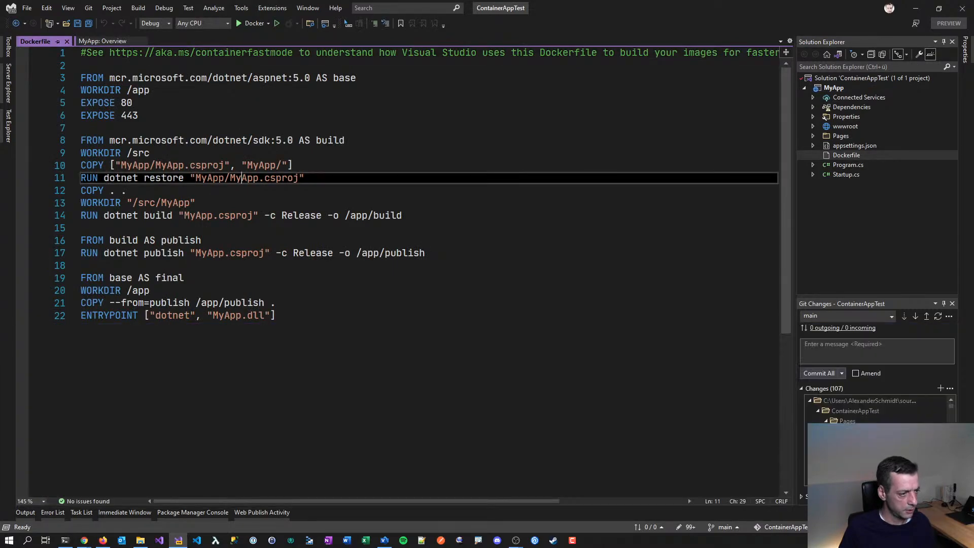
click(304, 230)
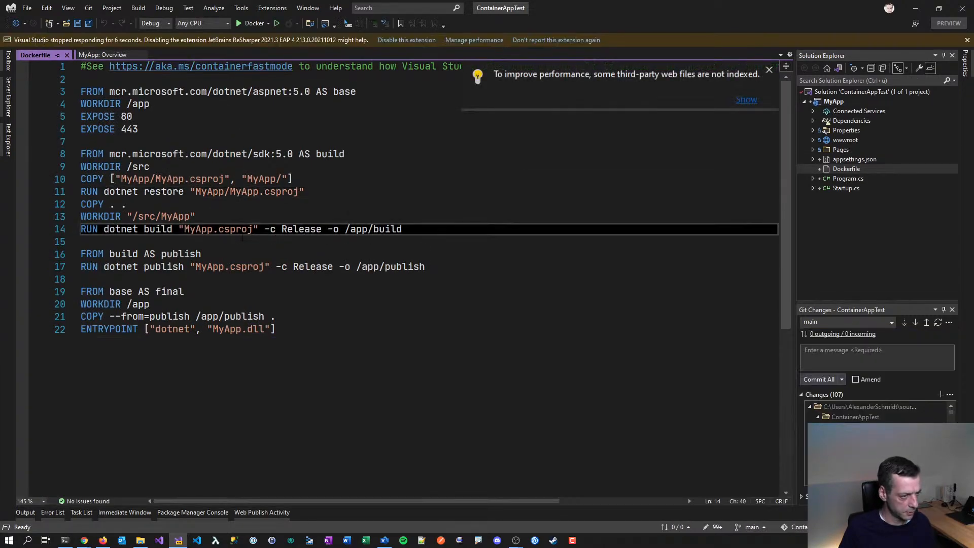
double_click(189, 229)
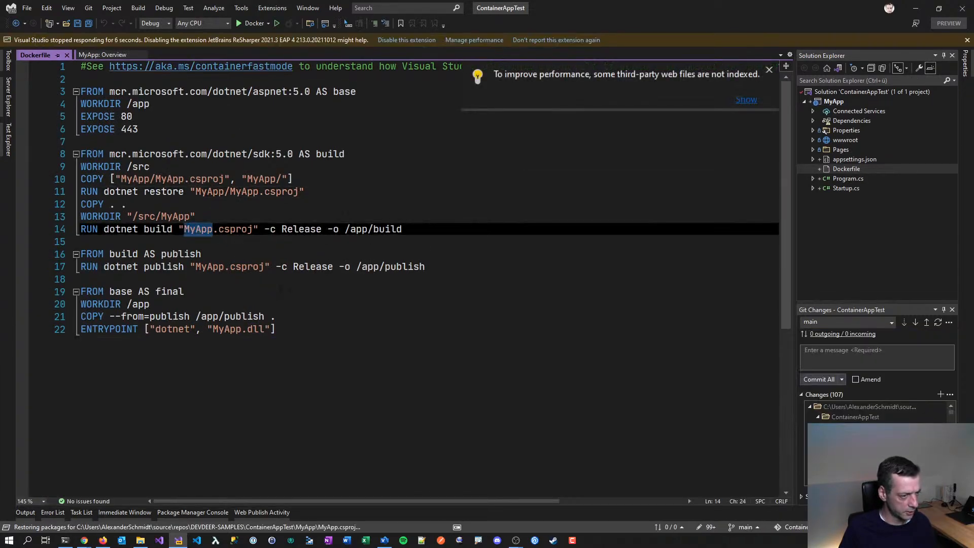
- Review the Dockerfile's build and publish lines, and close the Dockerfile, the MyApp overview and the Output window
click(404, 229)
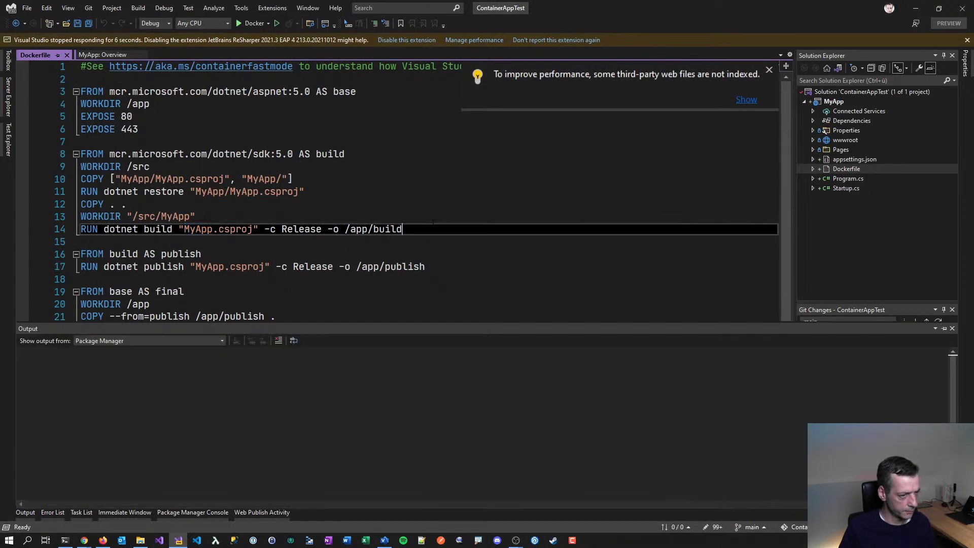
click(139, 266)
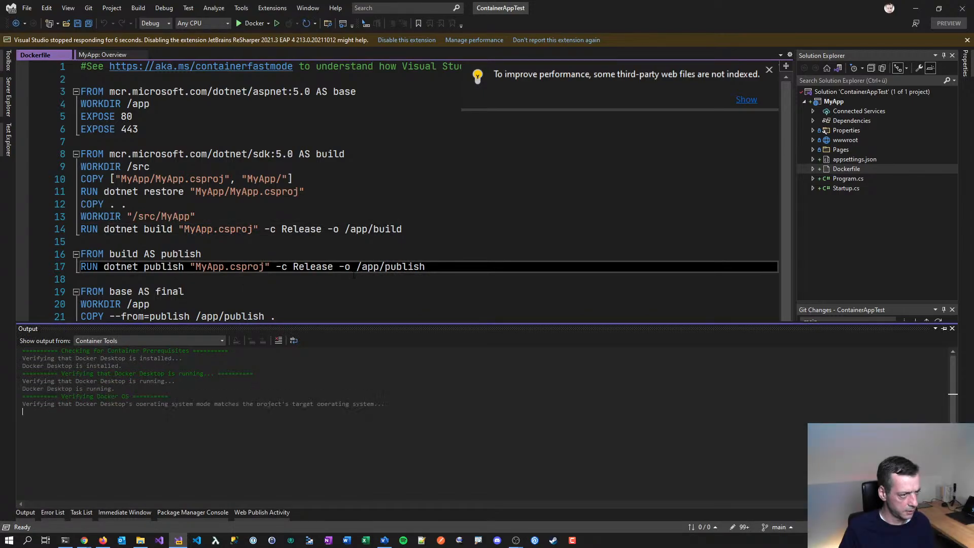
scroll(354, 283, down, 1)
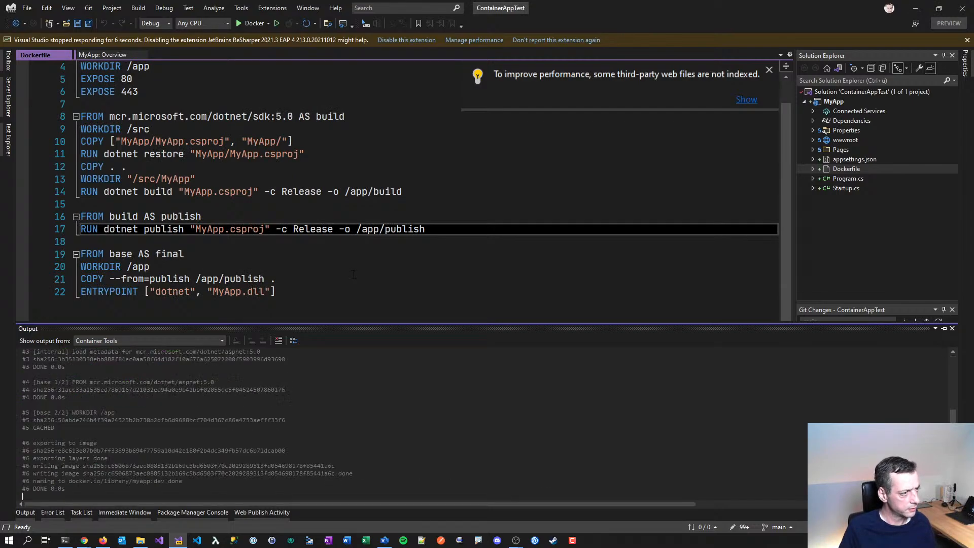
scroll(353, 275, up, 1)
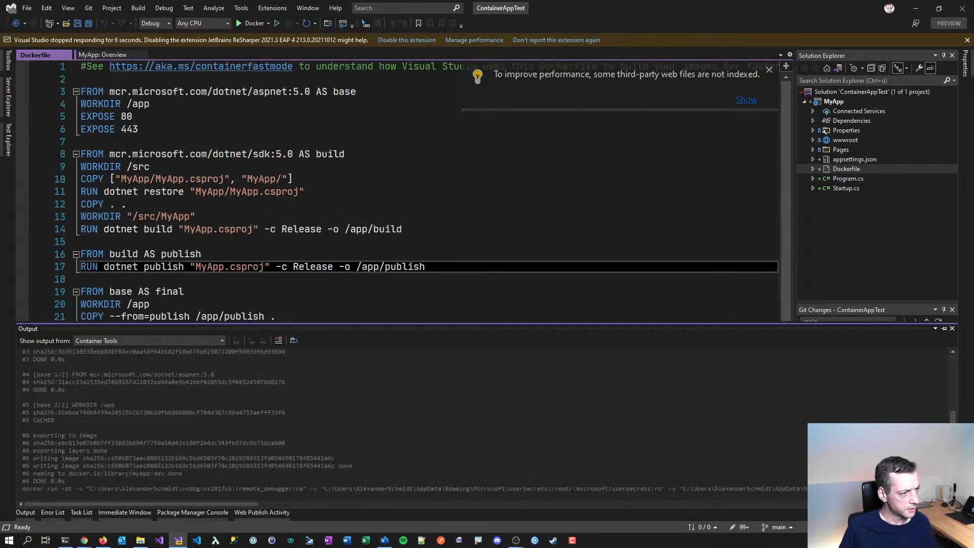
click(66, 55)
click(88, 55)
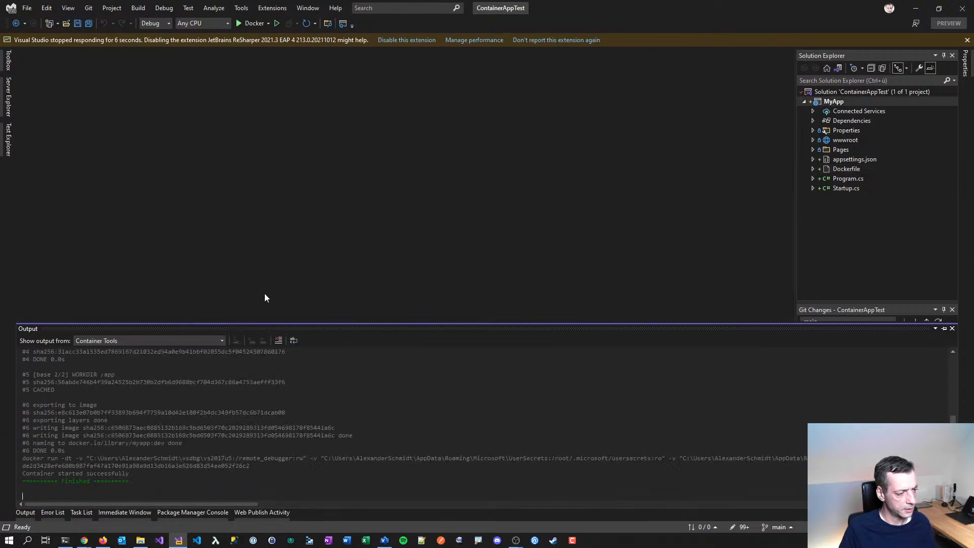
click(952, 329)
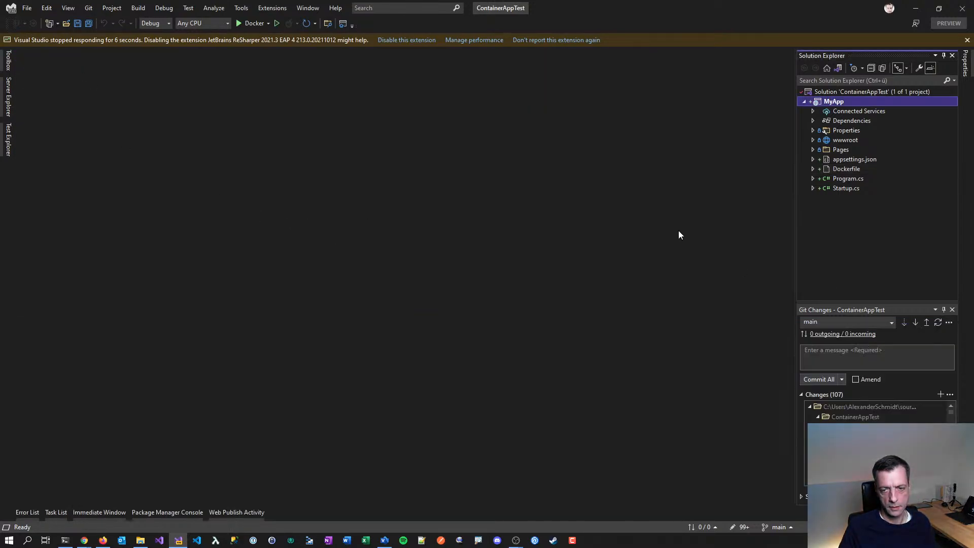
right_click(784, 122)
- Switch to the PowerShell terminal, change into the MyApp folder and try to build its image with "docker build ."
click(63, 540)
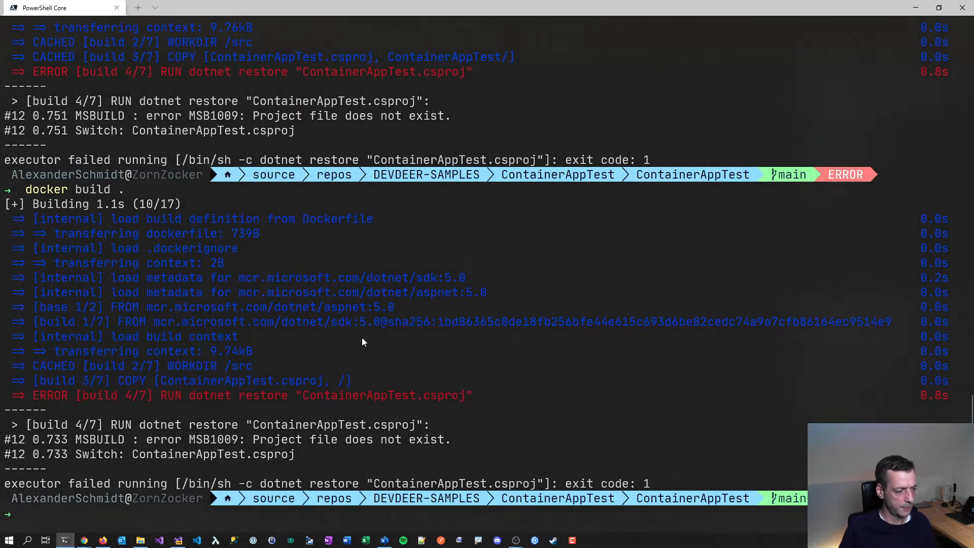
text(cd ..)
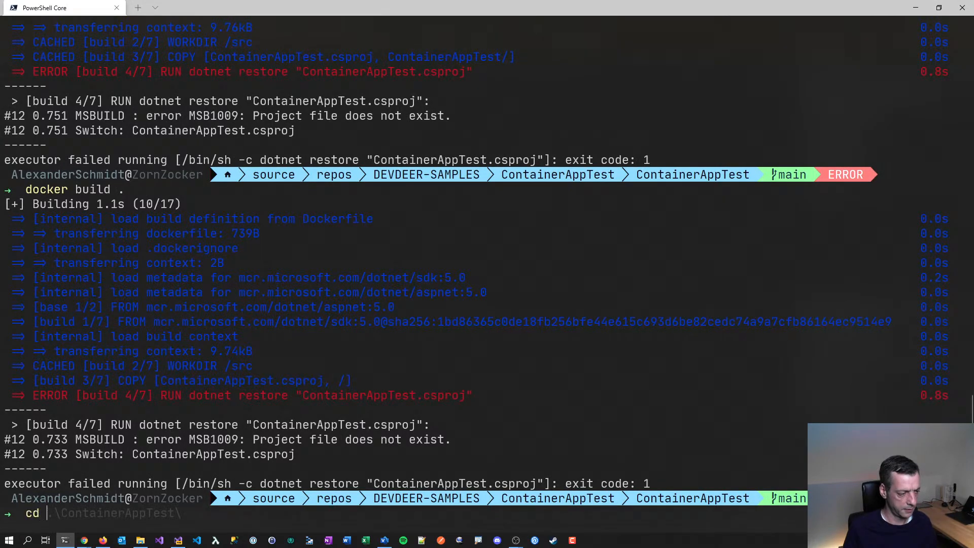
key(Return)
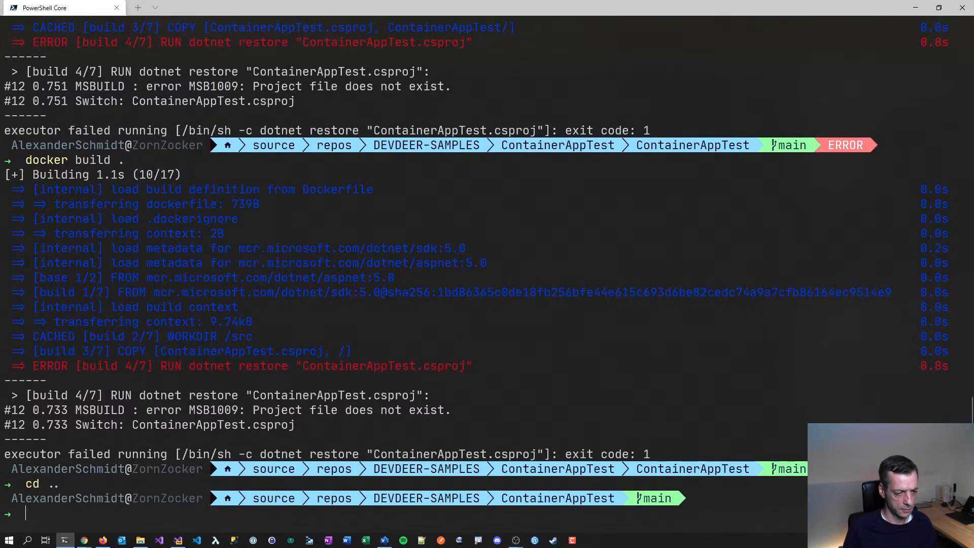
text(cd .\MyApp\)
key(Return)
text(docker )
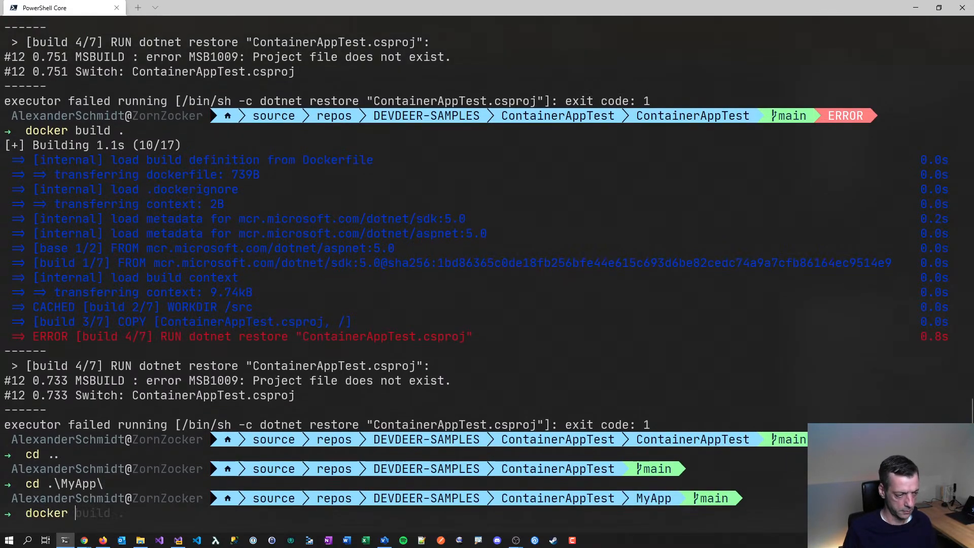
text(build .)
key(Return)
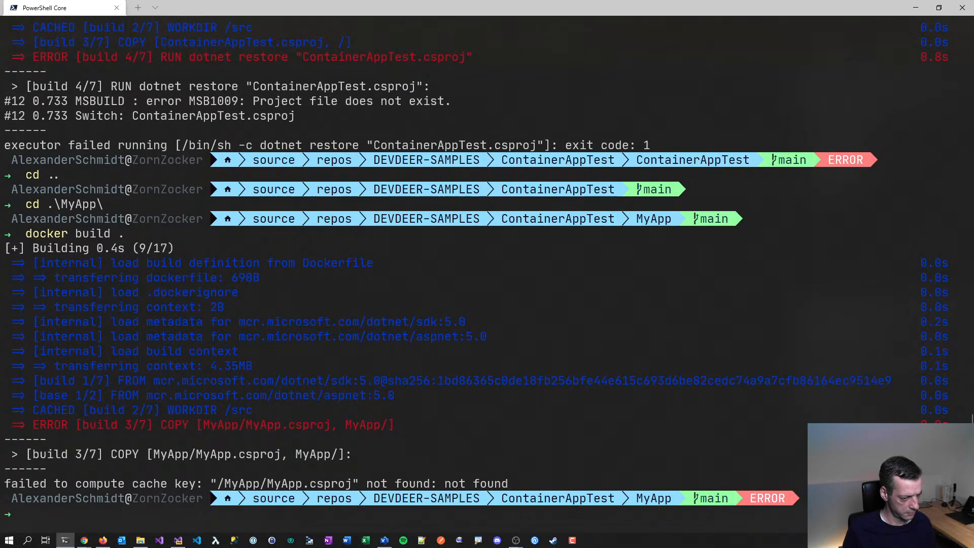
- Rebuild the MyApp project in Visual Studio and run it with the Docker profile, closing the browser window it opens
key(alt+Tab)
right_click(829, 103)
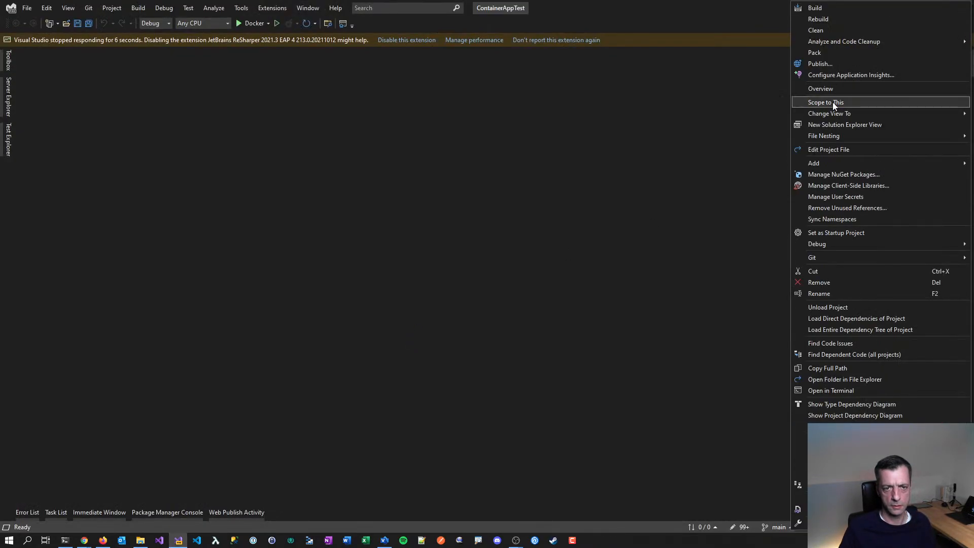
click(836, 20)
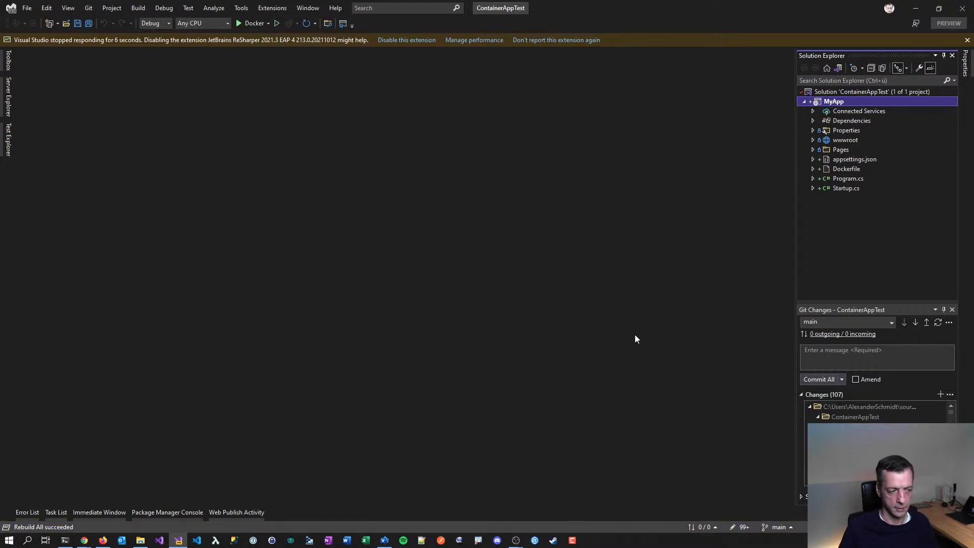
click(26, 513)
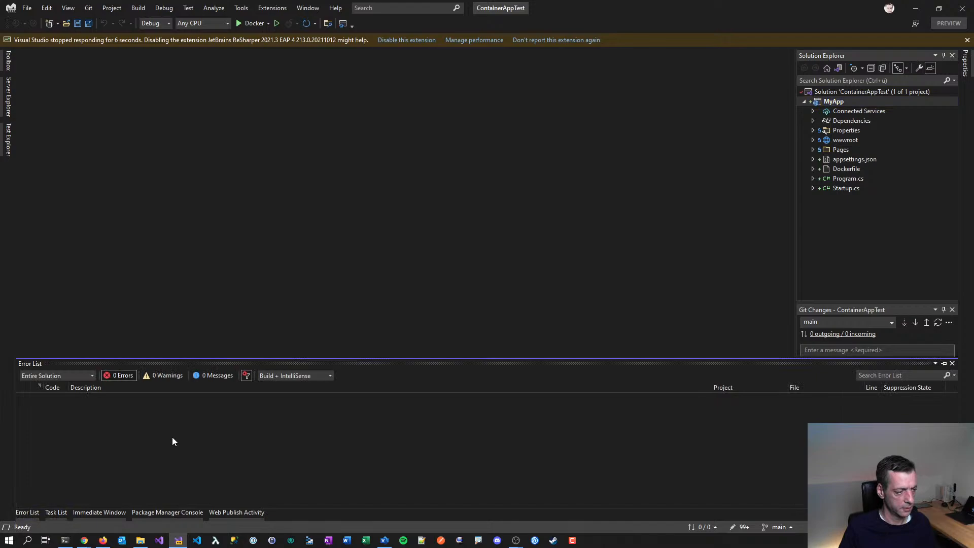
click(252, 24)
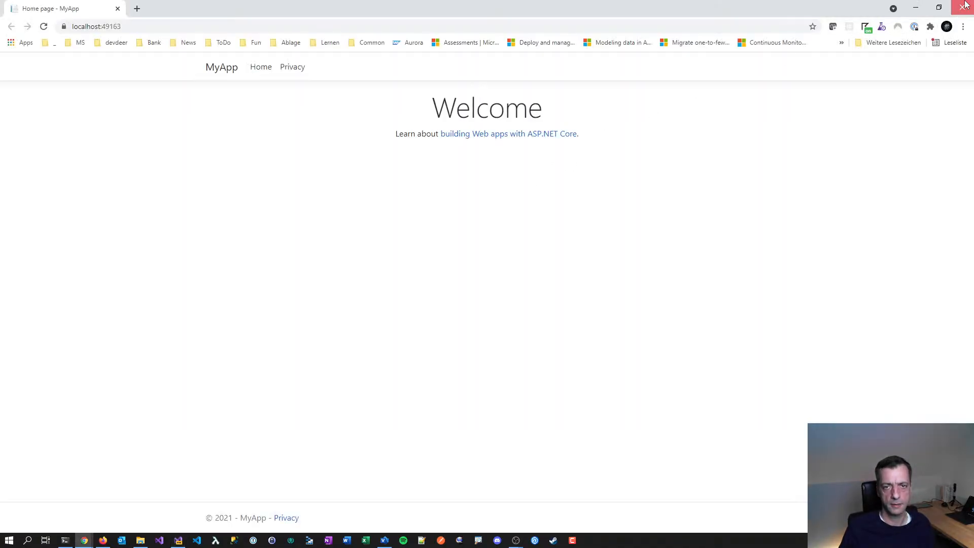
click(963, 6)
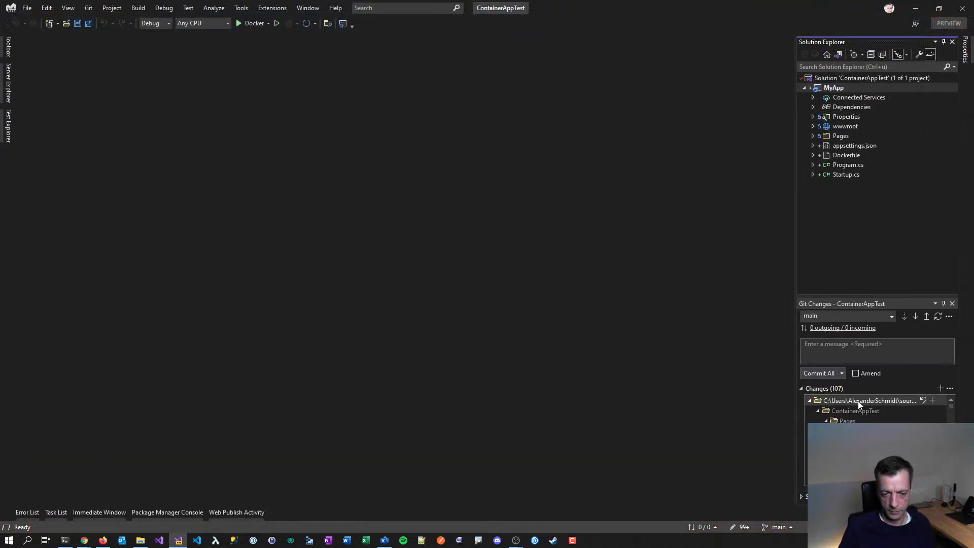
- Undo the uncommitted Git changes under the repository's root folder to bring back the ContainerAppTest project
right_click(879, 401)
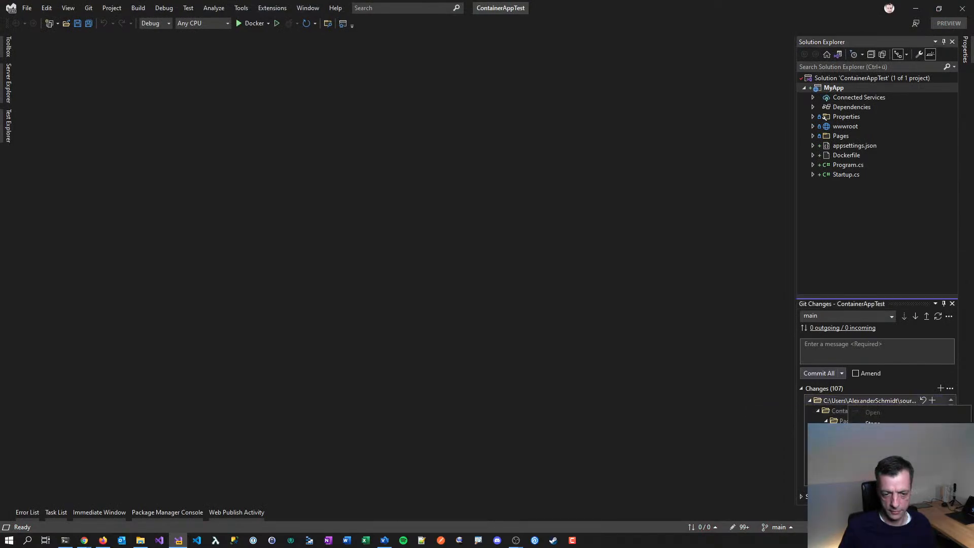
click(880, 433)
click(523, 317)
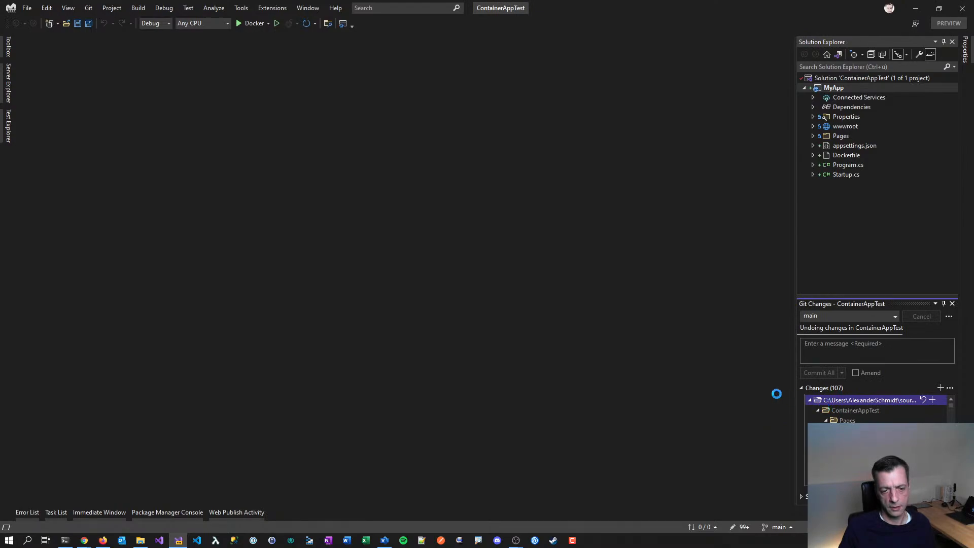
click(826, 91)
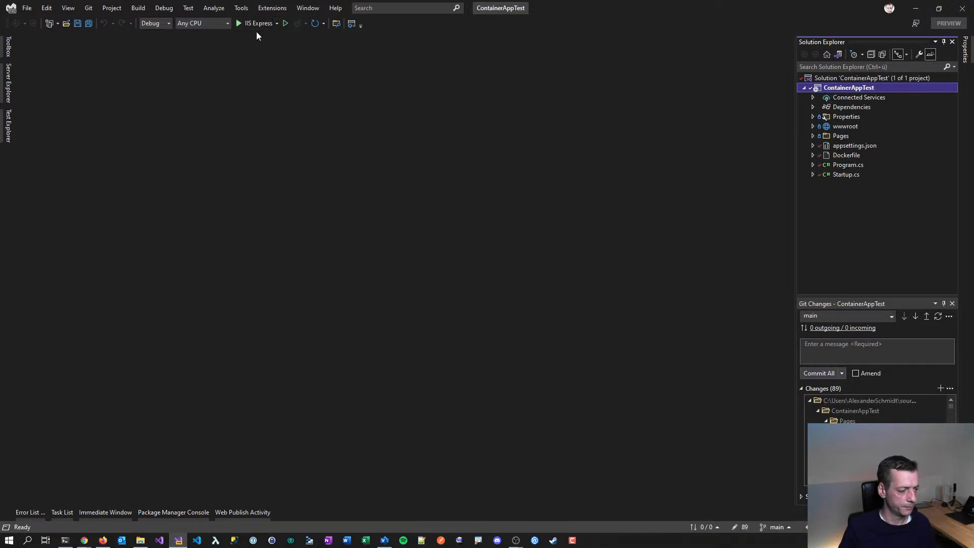
- Close the Test Explorer, find the Output window by searching for "output", and look through its available output sources
click(400, 10)
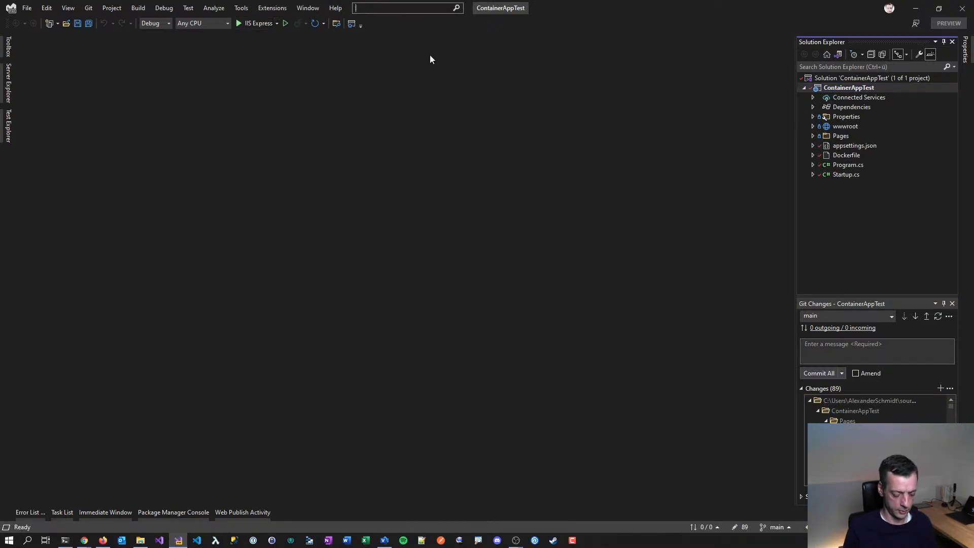
key(Return)
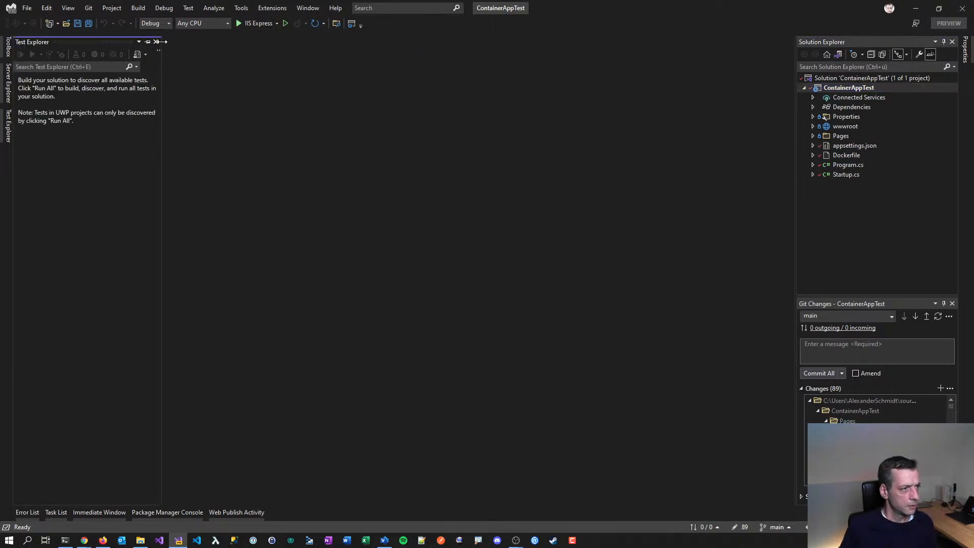
click(155, 41)
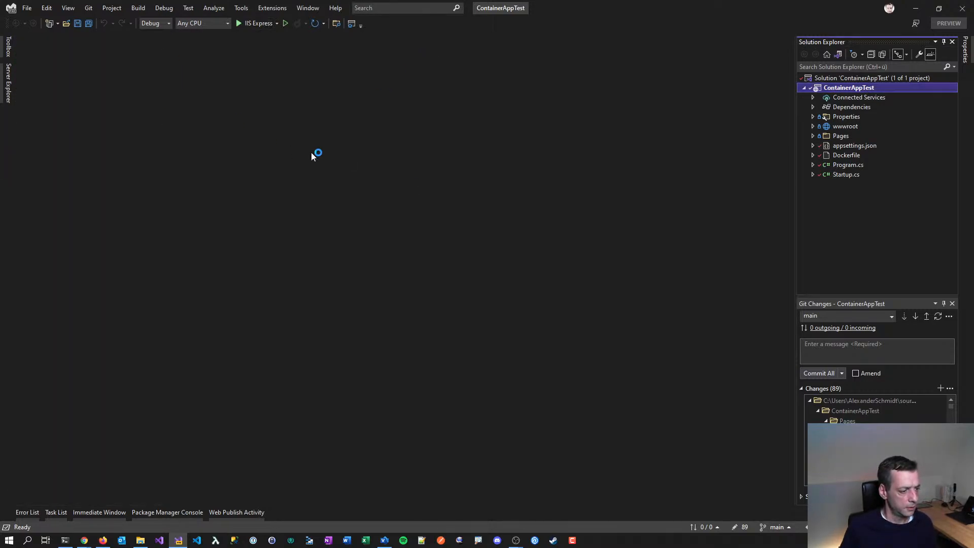
click(365, 8)
text(output)
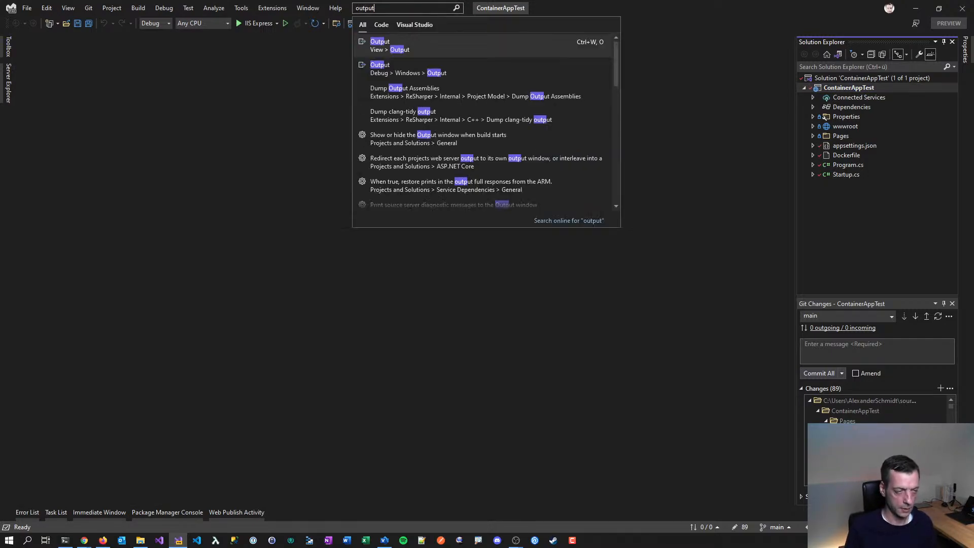
click(410, 47)
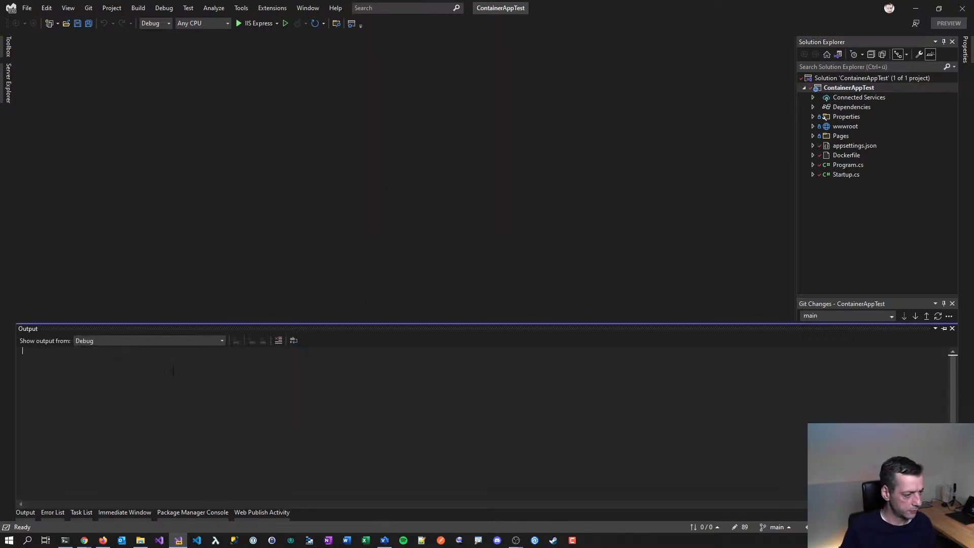
click(197, 341)
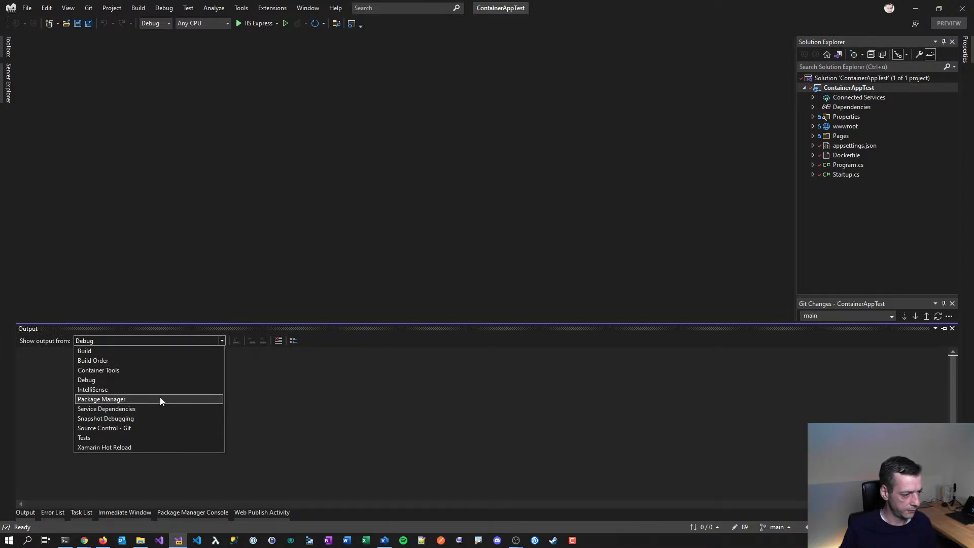
click(416, 325)
- Run the ContainerAppTest project with the IIS Express profile and close the browser window it opens
right_click(849, 87)
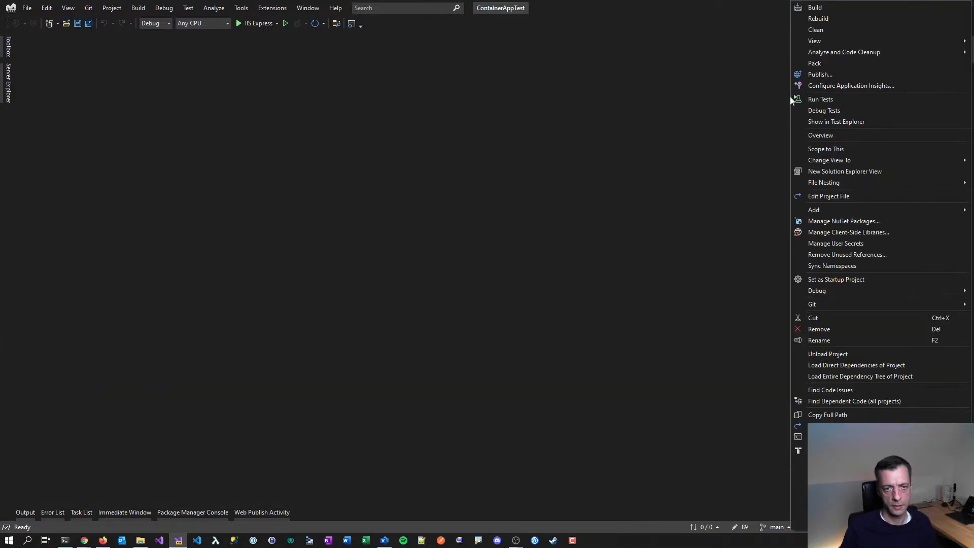
click(547, 64)
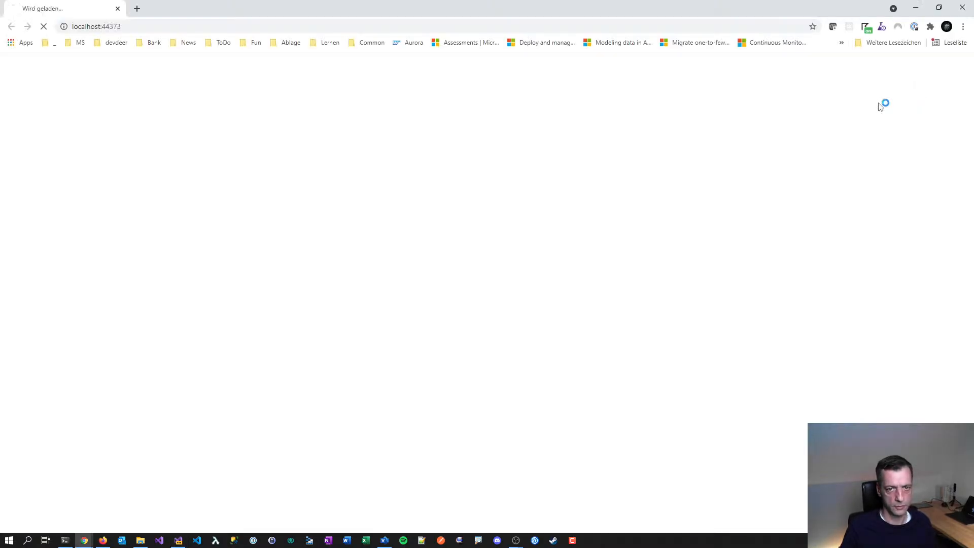
click(962, 7)
- Set the launch profile of ContainerAppTest to Docker and start debugging
click(275, 24)
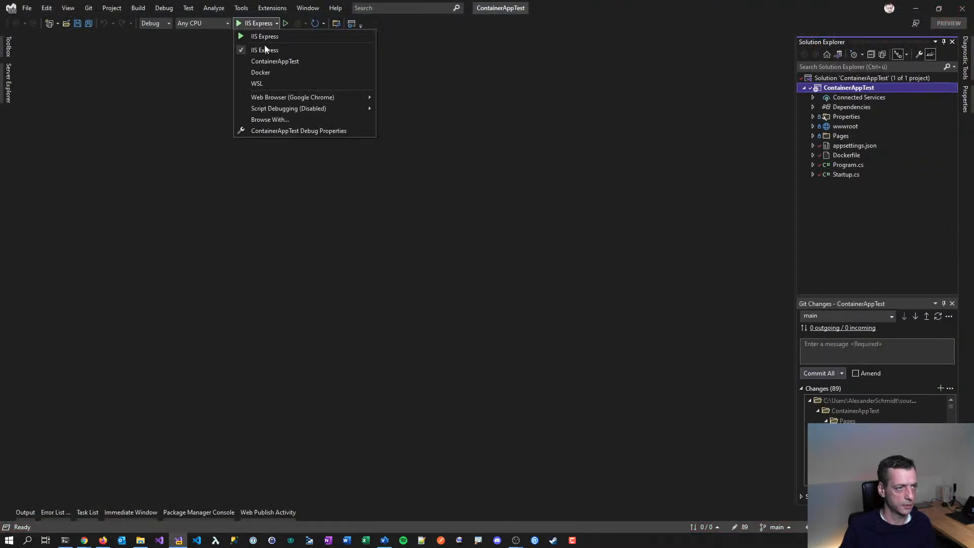
click(265, 73)
click(254, 23)
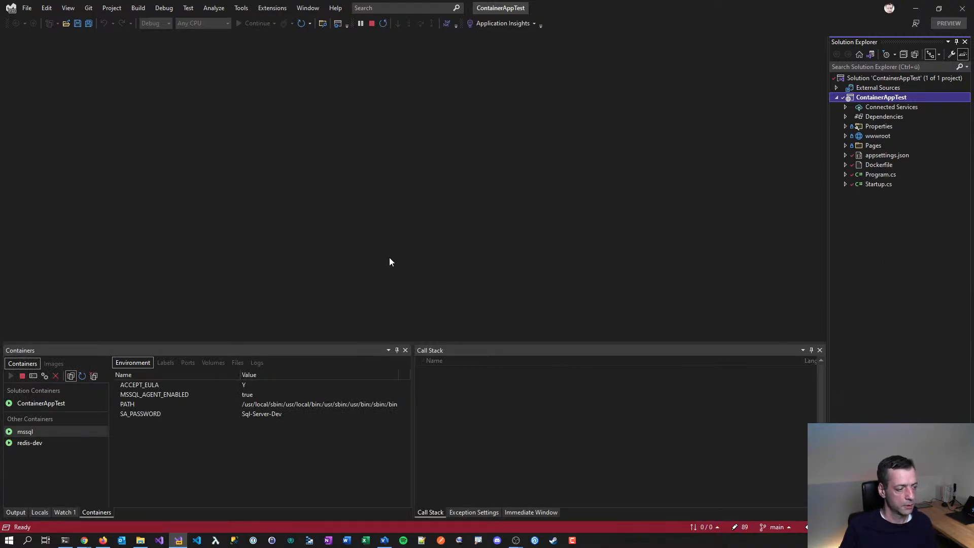
- Clear the PowerShell terminal, move up to the ContainerAppTest solution folder and try to build the image with "docker build ."
click(64, 540)
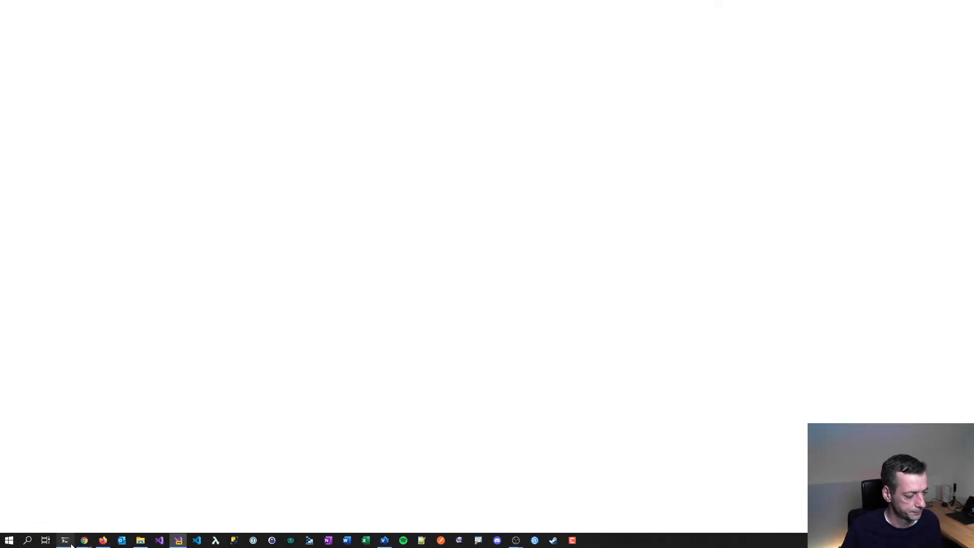
text(cls)
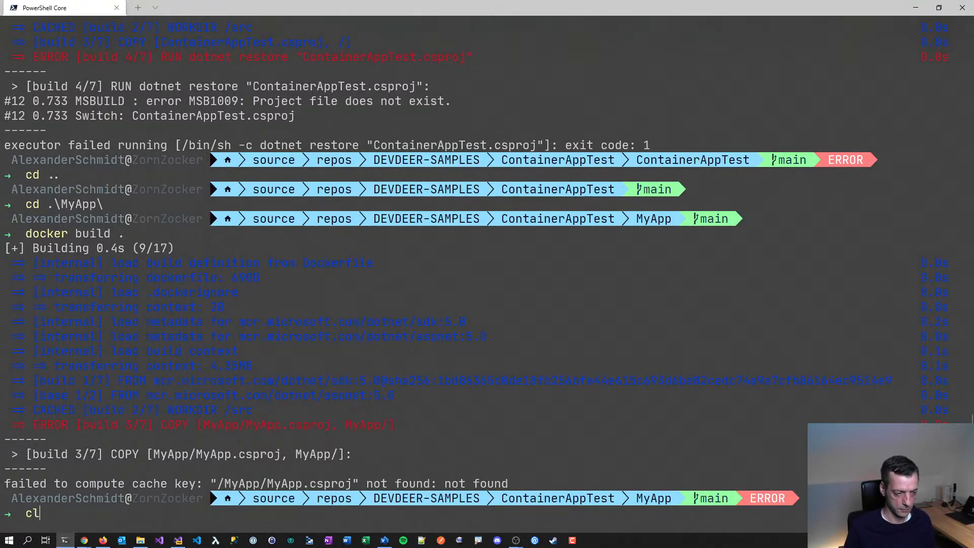
key(Return)
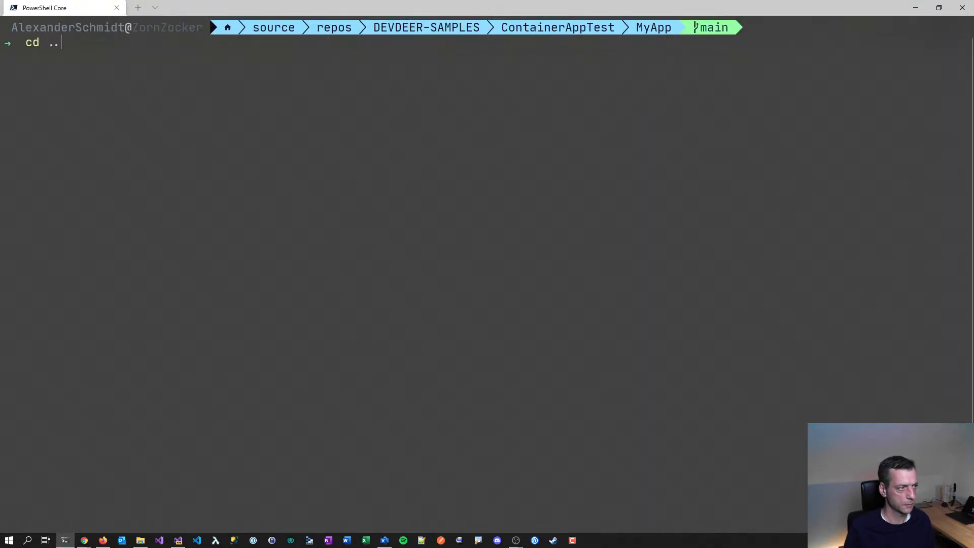
text(cd ..)
key(Return)
text(docker biuo)
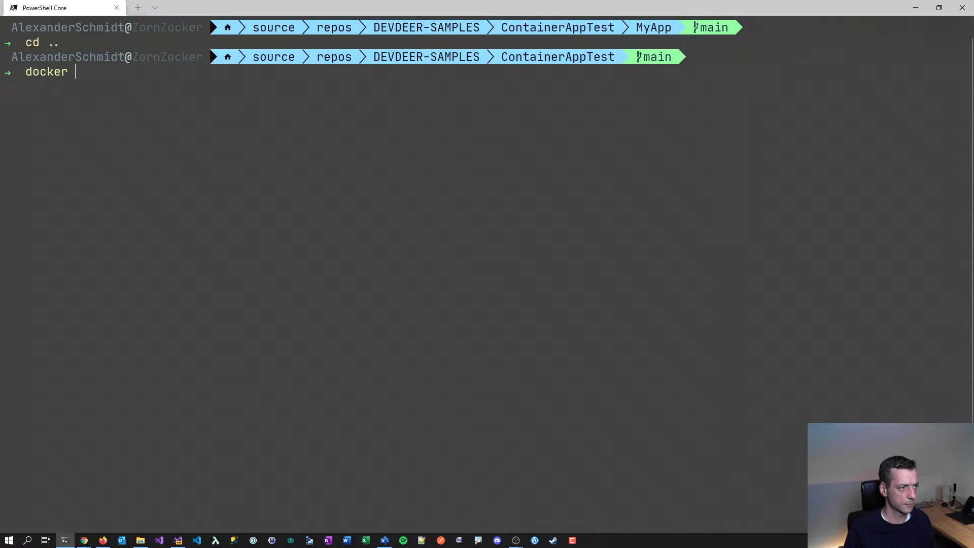
key(BackSpace)
key(BackSpace)
text(uild)
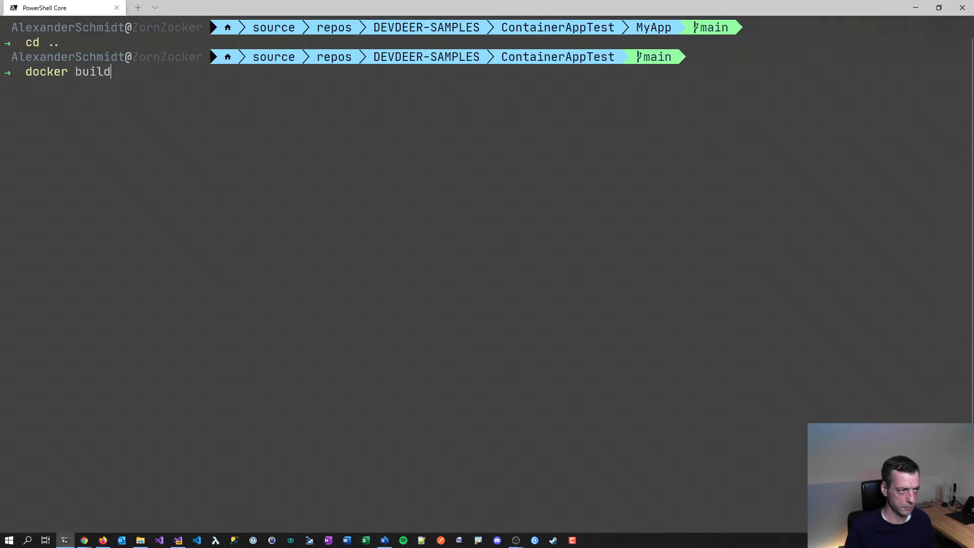
text( .)
key(Return)
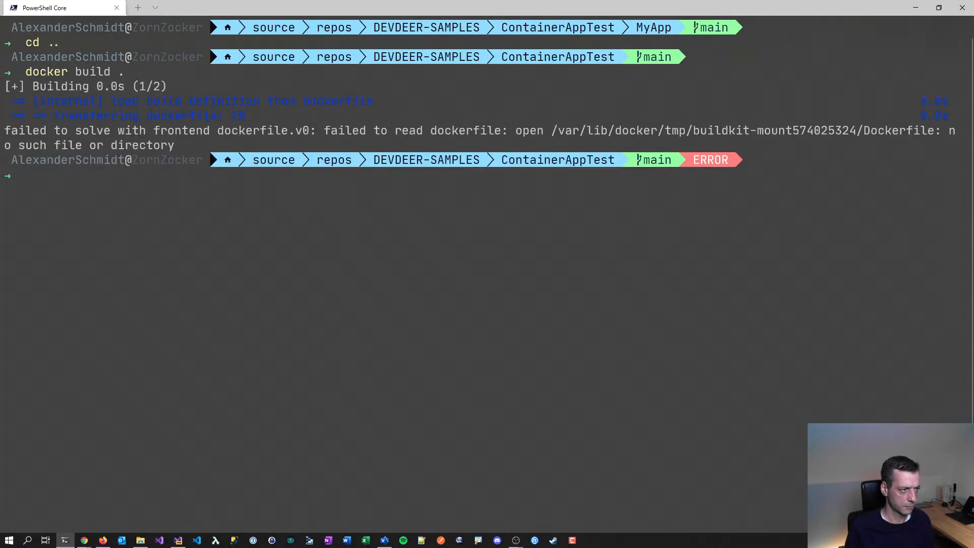
- Discard the recalled build command and change into the inner ContainerAppTest project folder with "cd .\ContainerAppTest\"
key(Up)
key(BackSpace)
key(BackSpace)
key(BackSpace)
key(BackSpace)
key(BackSpace)
key(BackSpace)
key(BackSpace)
key(BackSpace)
key(BackSpace)
key(BackSpace)
key(BackSpace)
key(BackSpace)
key(BackSpace)
key(BackSpace)
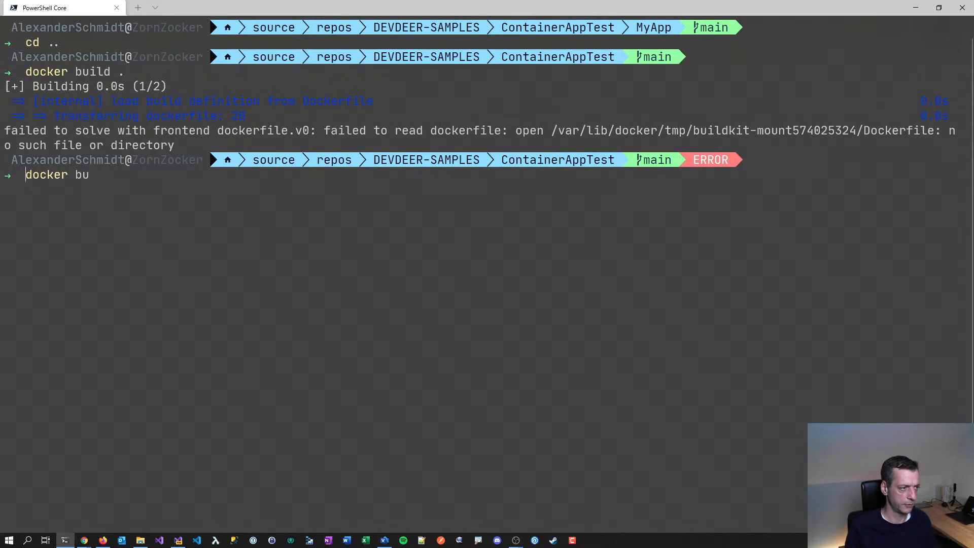
text(cd cont)
key(Tab)
key(Return)
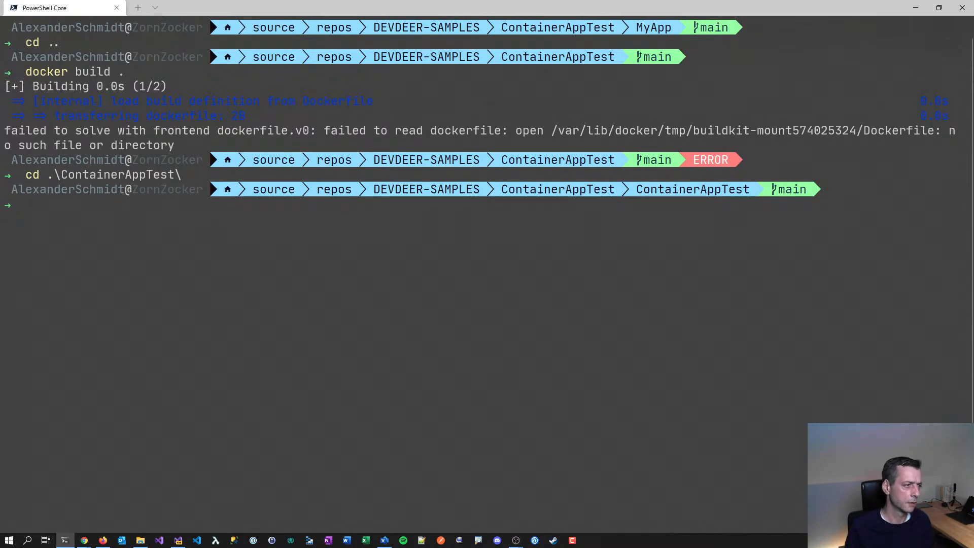
- Try to build the image from the ContainerAppTest project folder with "docker build ."
text(docker build)
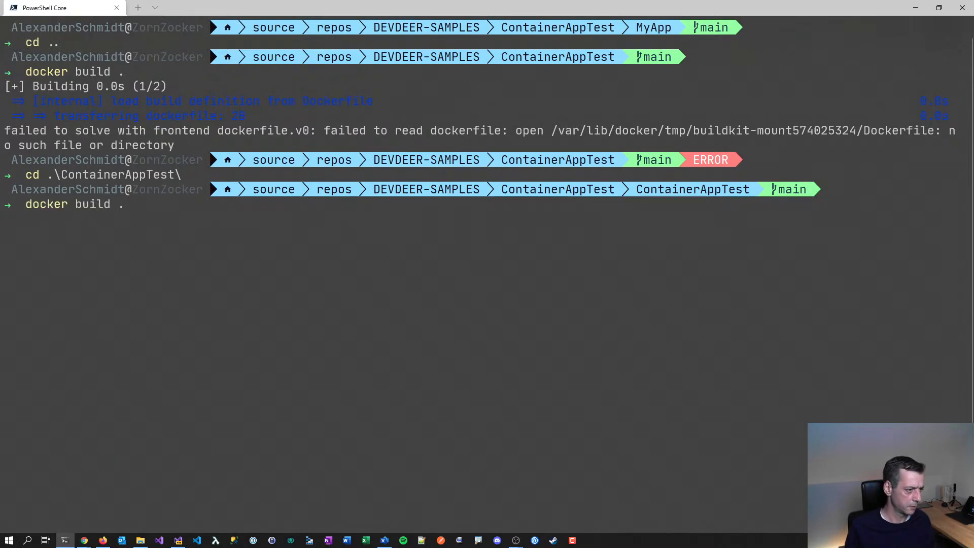
text( .)
key(Return)
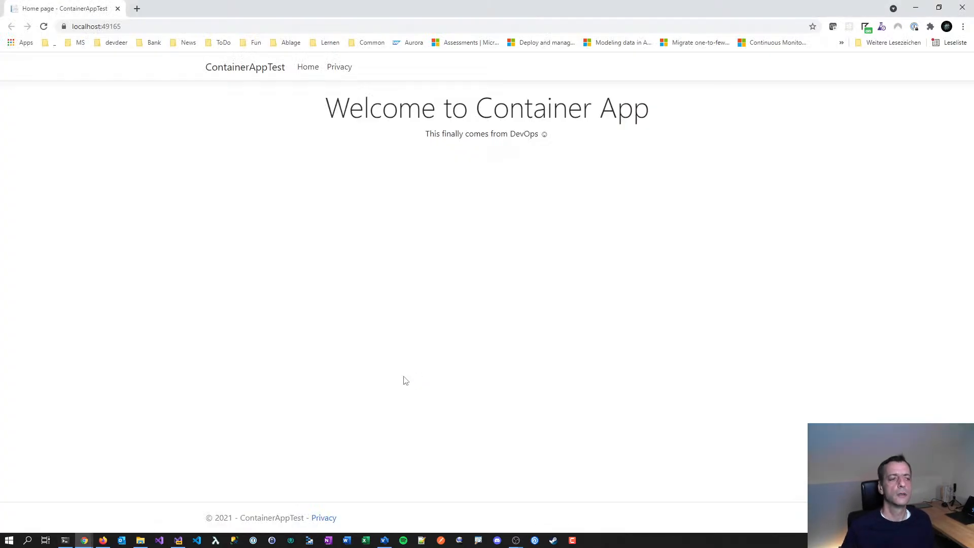
- Close the localhost browser window, switch to Visual Studio and look through the Debug output in the Output window
mouse_move(497, 133)
mouse_down()
mouse_move(545, 133)
mouse_move(480, 132)
mouse_up()
click(962, 9)
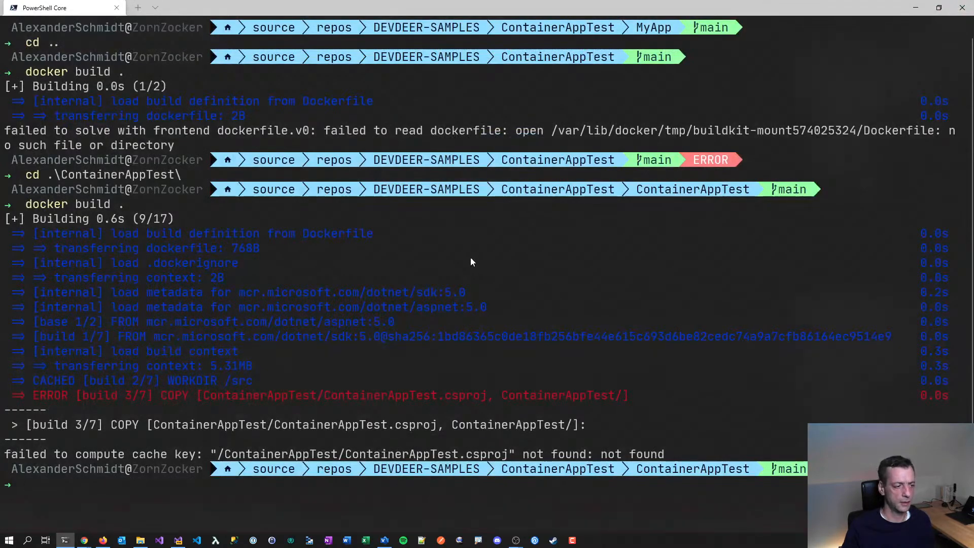
click(179, 541)
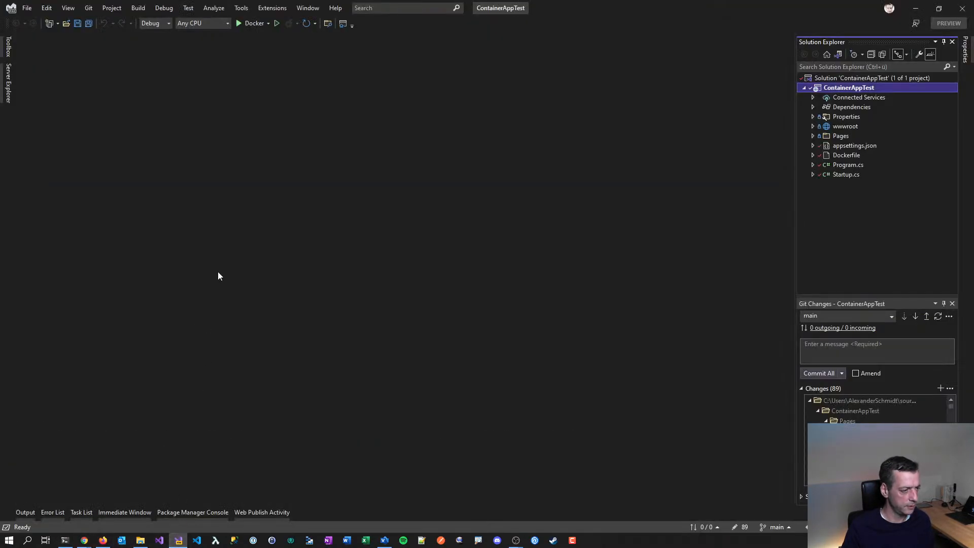
click(25, 512)
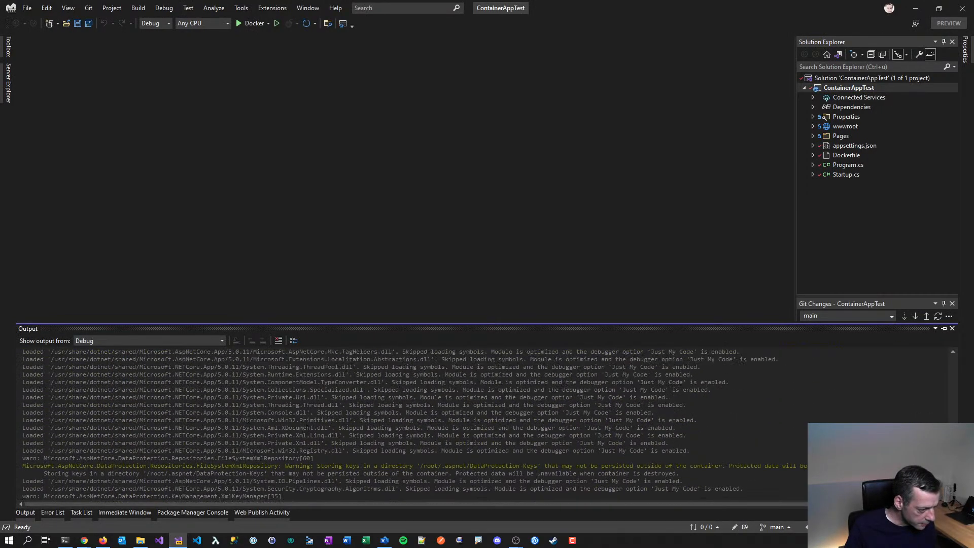
scroll(396, 424, up, 15)
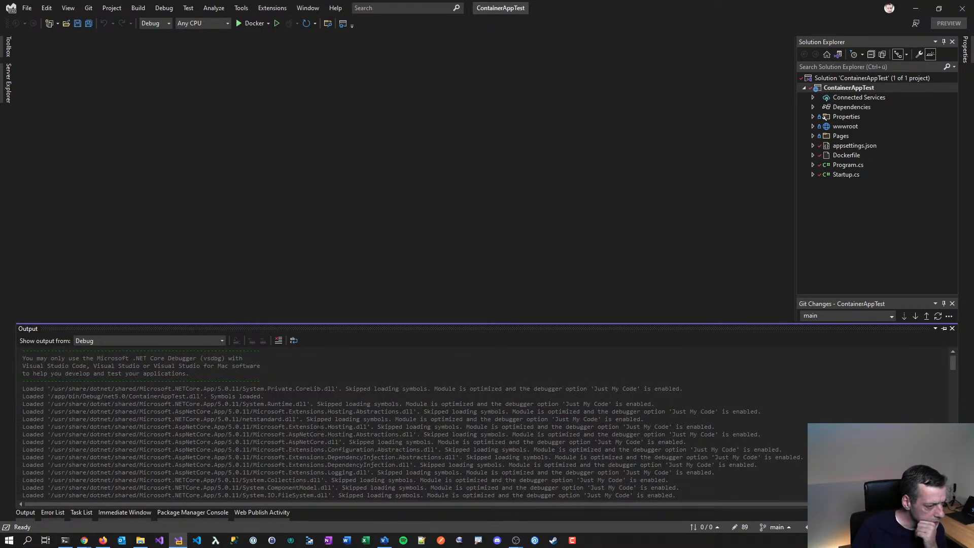
scroll(318, 427, down, 10)
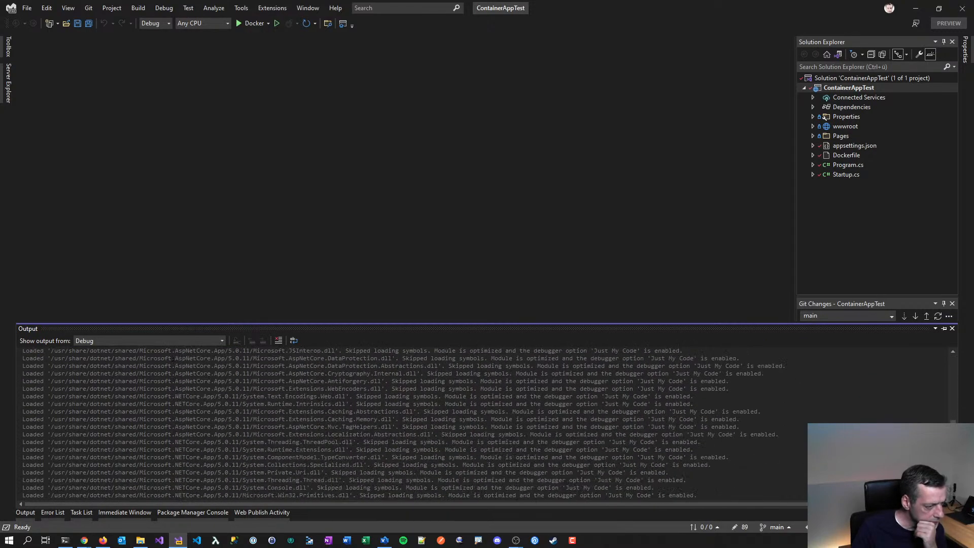
- Show the Container Tools output and copy its "docker build -f" command up to the end of the quoted Dockerfile path
click(170, 343)
click(170, 369)
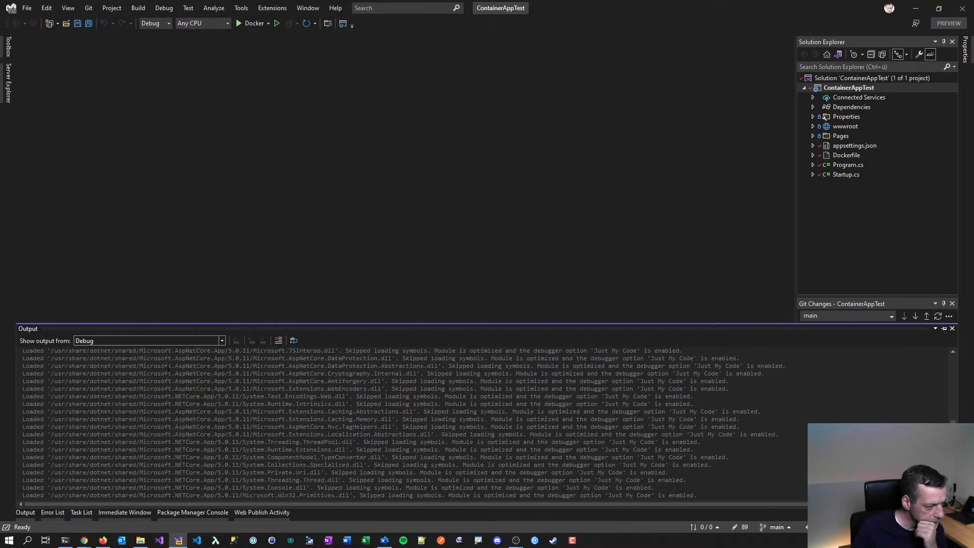
scroll(297, 435, up, 10)
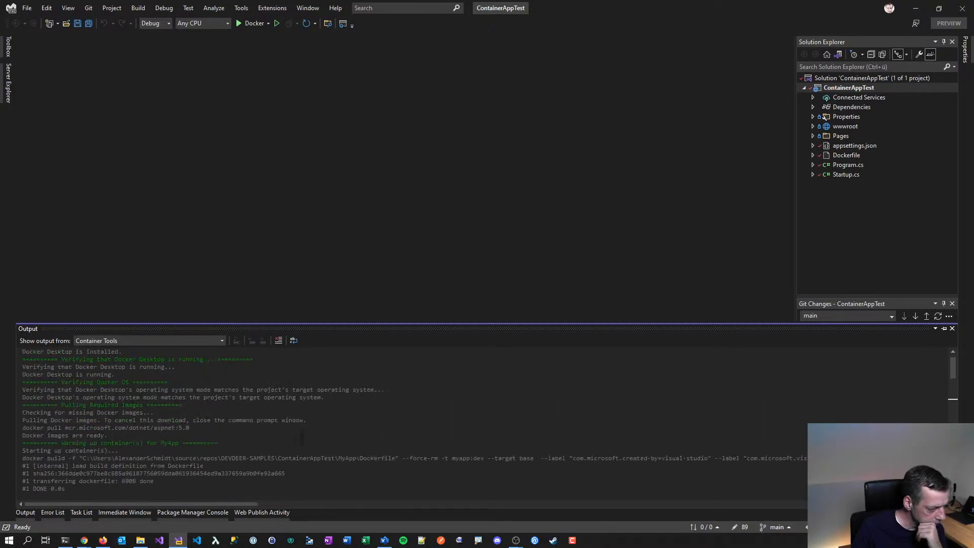
drag(54, 458, 116, 458)
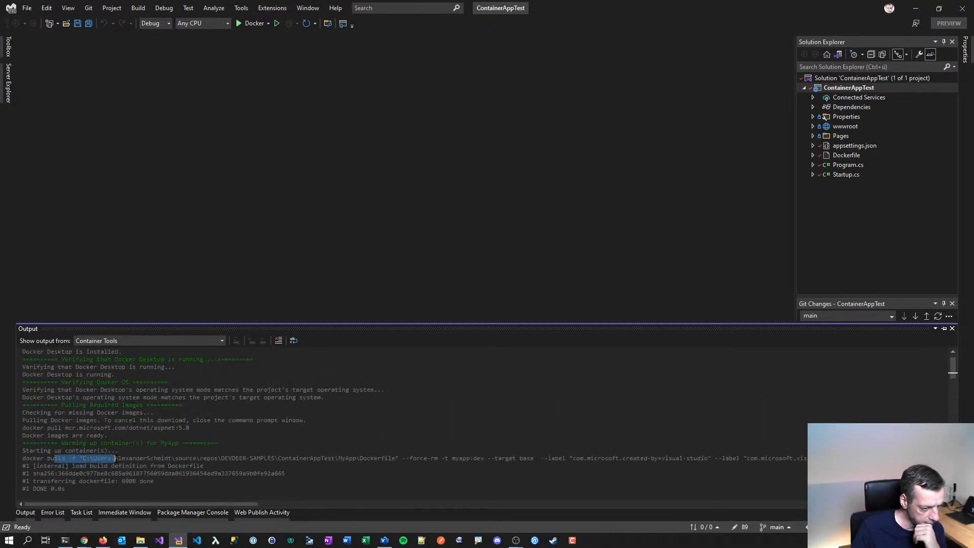
click(411, 458)
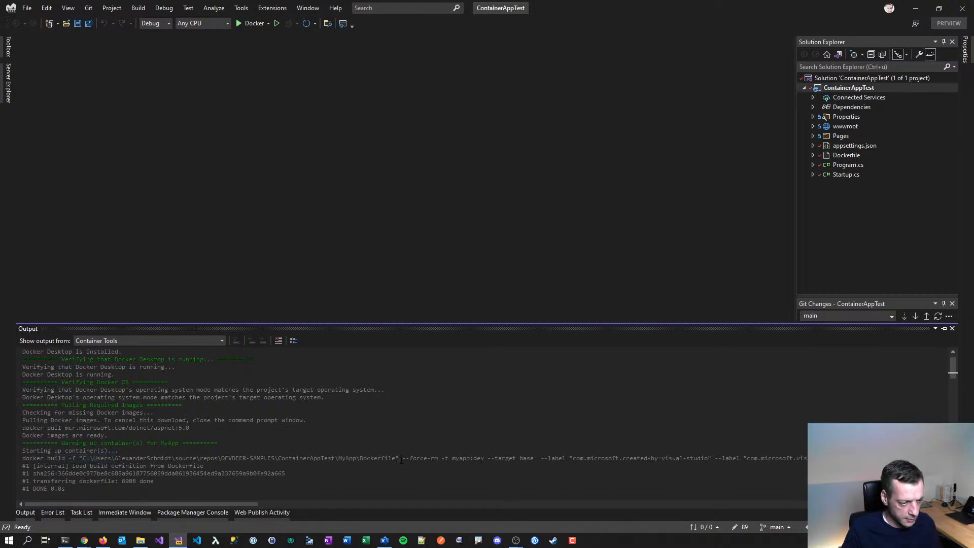
drag(398, 458, 23, 458)
key(ctrl+c)
- Switch to the PowerShell terminal, paste the copied "docker build -f" command and select the folder path preceding "\Dockerfile"
key(alt+Tab)
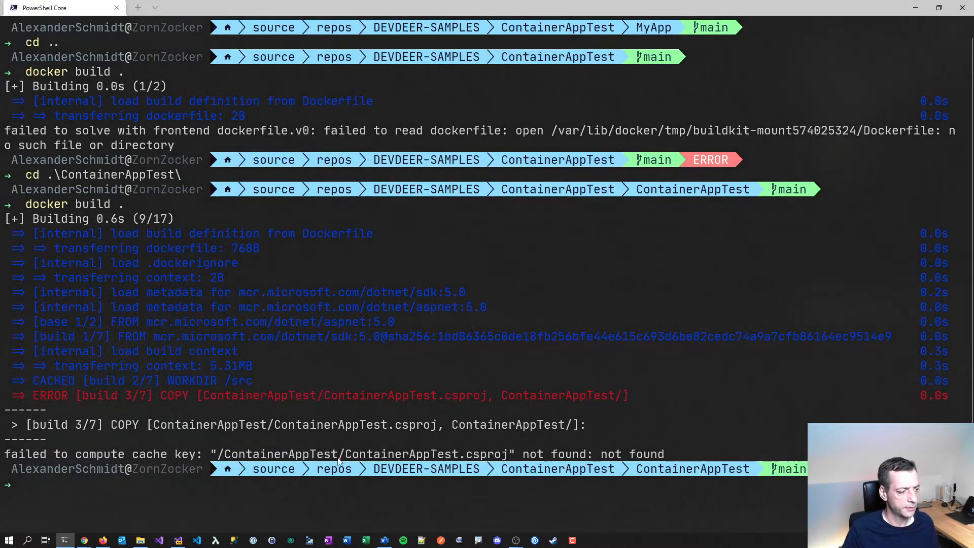
key(ctrl+v)
key(Left)
key(Left)
key(Left)
key(Left)
key(Left)
key(Left)
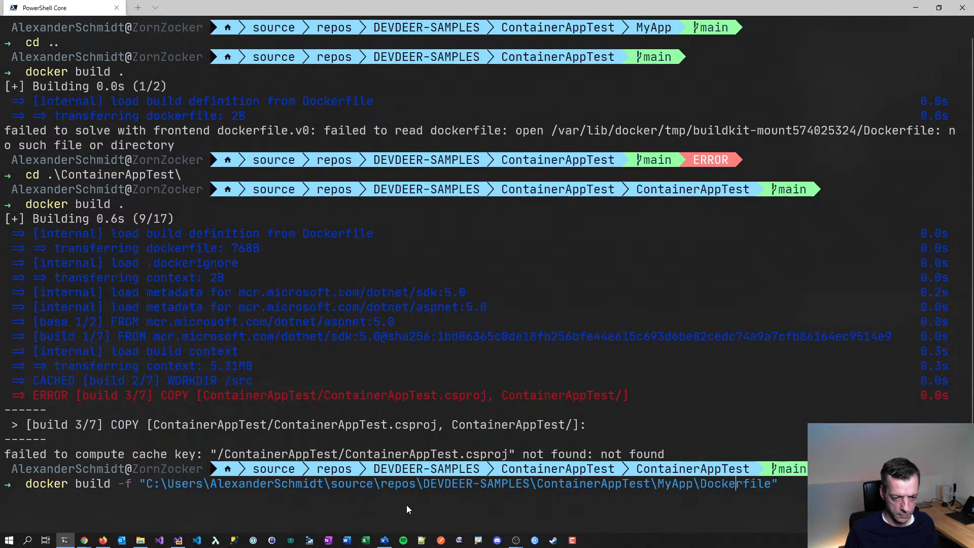
key(shift+Left)
key(shift+Left)
key(shift+Left)
key(shift+Left)
key(shift+Left)
key(shift+Left)
key(shift+Left)
key(shift+Left)
key(shift+Left)
key(shift+Left)
key(shift+Left)
key(shift+Left)
key(shift+Left)
key(shift+Left)
key(shift+Left)
key(shift+Left)
key(shift+Left)
key(shift+Left)
key(shift+Left)
key(shift+Left)
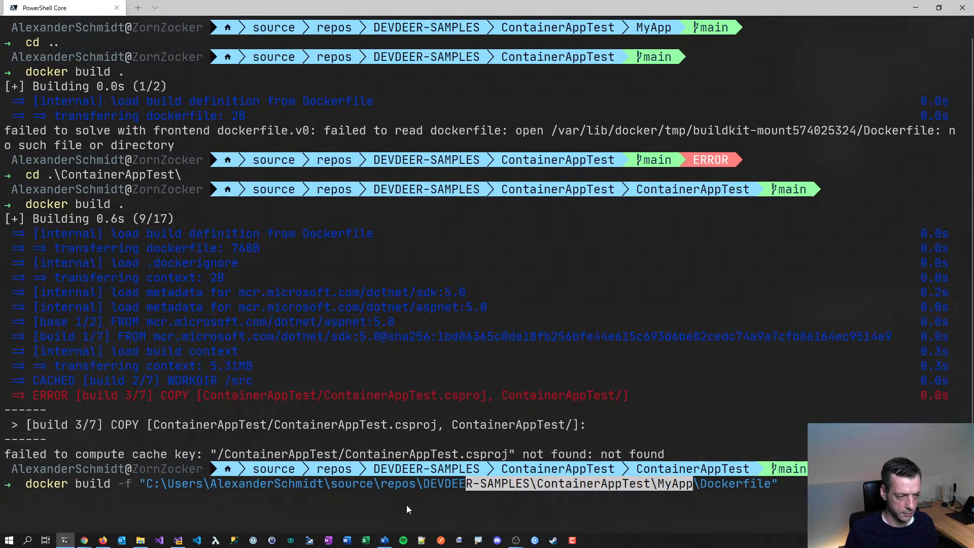
key(shift+Left)
key(shift+Left)
key(shift+Left)
key(shift+Left)
key(shift+Left)
key(shift+Left)
key(shift+Left)
key(shift+Left)
key(shift+Left)
key(shift+Left)
key(shift+Left)
key(shift+Left)
key(shift+Left)
key(shift+Left)
key(shift+Left)
key(shift+Left)
key(shift+Left)
key(shift+Left)
key(shift+Left)
key(shift+Left)
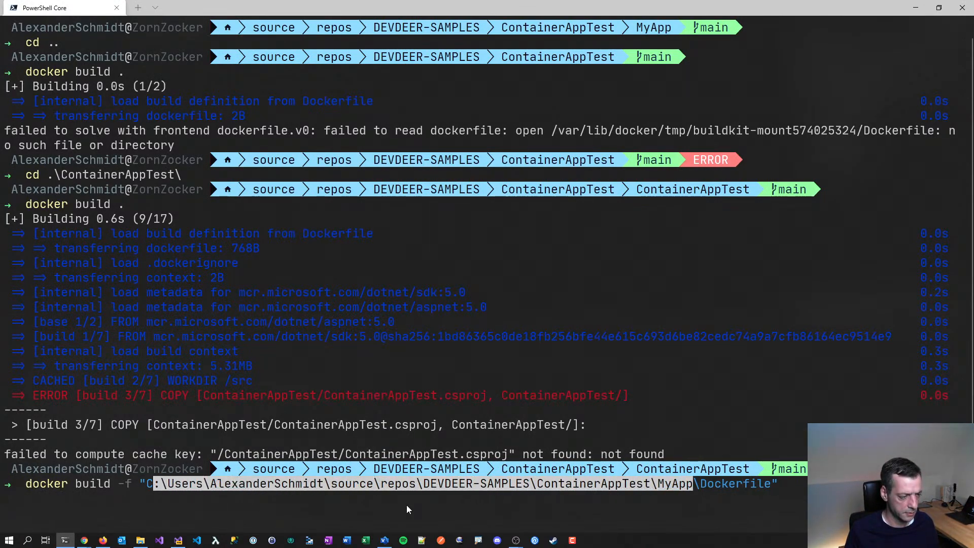
- Replace the selected path with a relative one and run docker build -f ".\Dockerfile"
key(BackSpace)
text(^.)
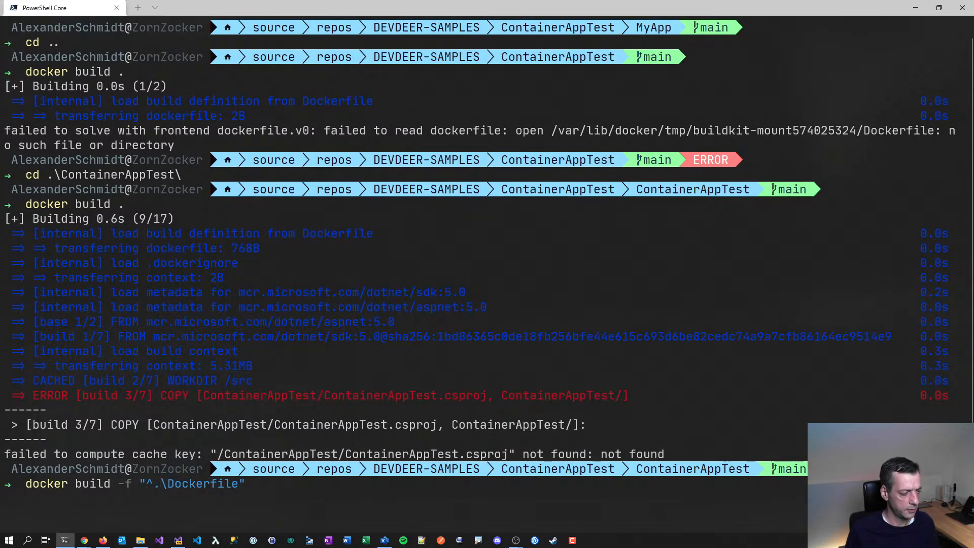
key(Delete)
key(Return)
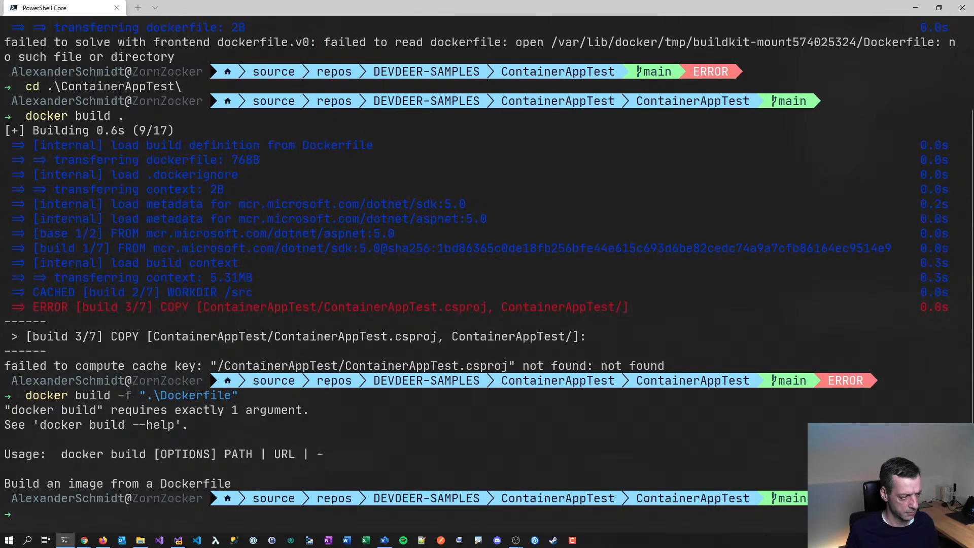
- Remove the quotes around the path in the previous command and run docker build -f .\Dockerfile
key(Up)
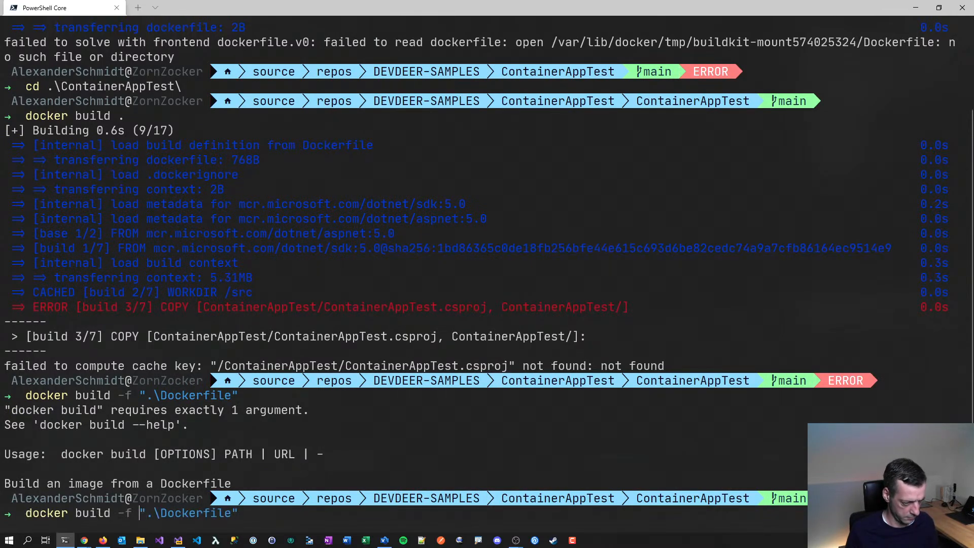
key(Delete)
key(End)
key(BackSpace)
key(Return)
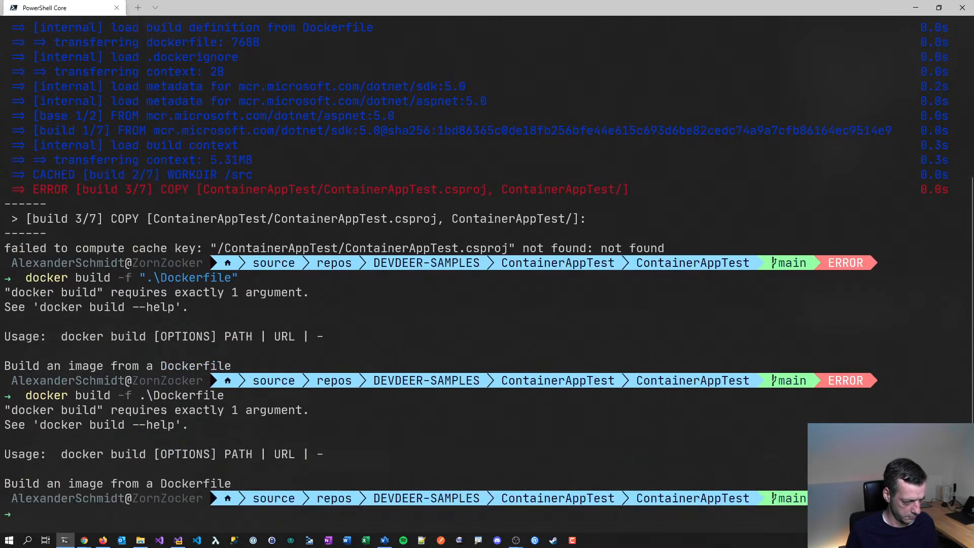
- Switch to Visual Studio, clear the Container Tools output and start the ContainerAppTest project with the Docker profile
key(Up)
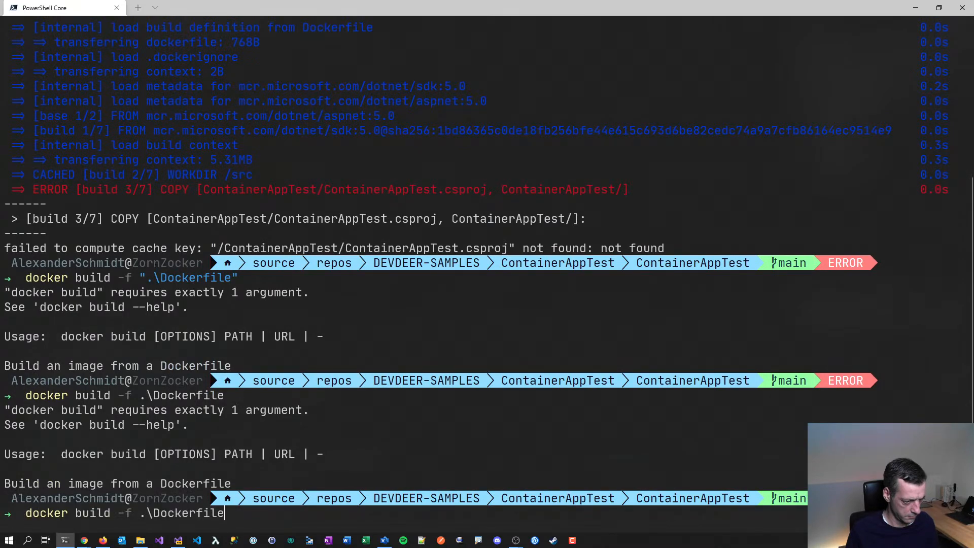
key(alt+Tab)
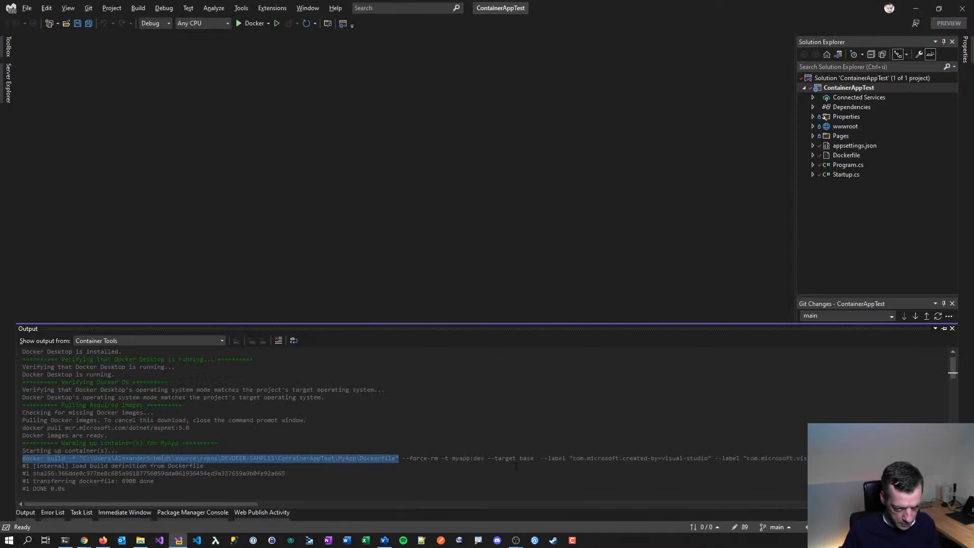
click(515, 459)
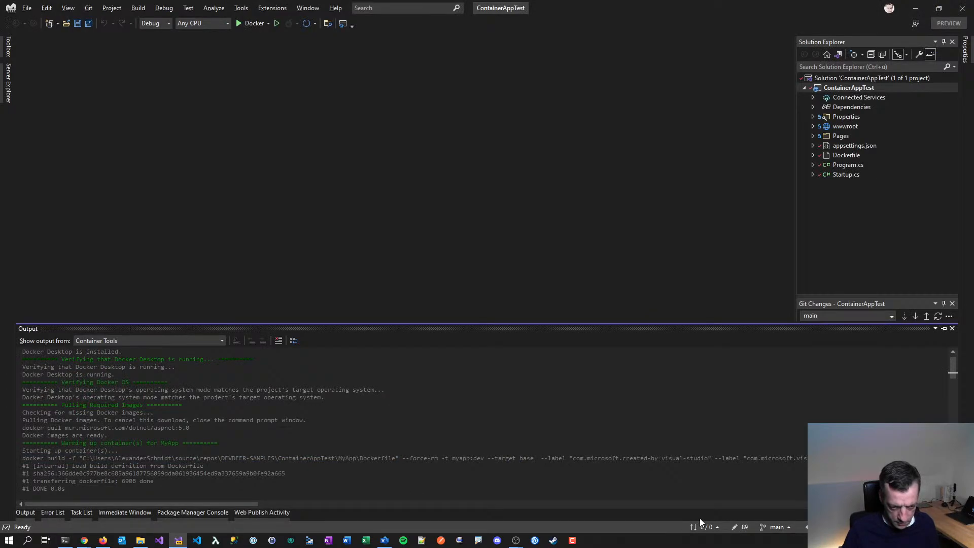
click(278, 340)
click(257, 23)
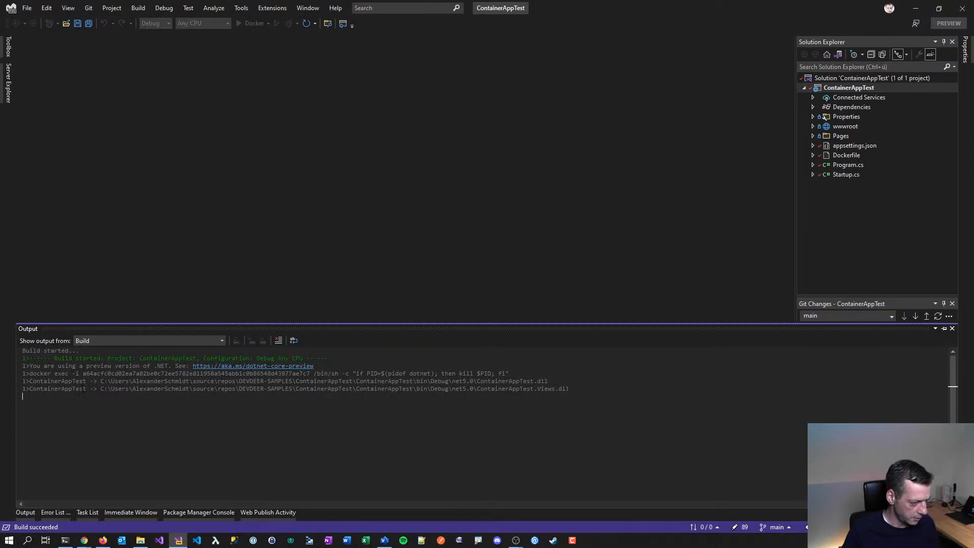
- Show the Container Tools output, check the launched app page in the browser and close it to end debugging
click(22, 513)
click(108, 360)
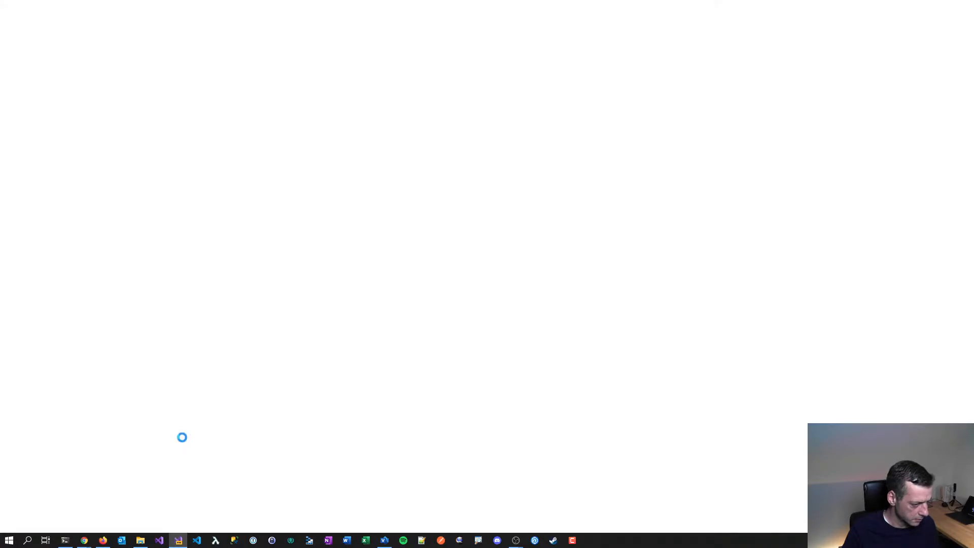
key(alt+Tab)
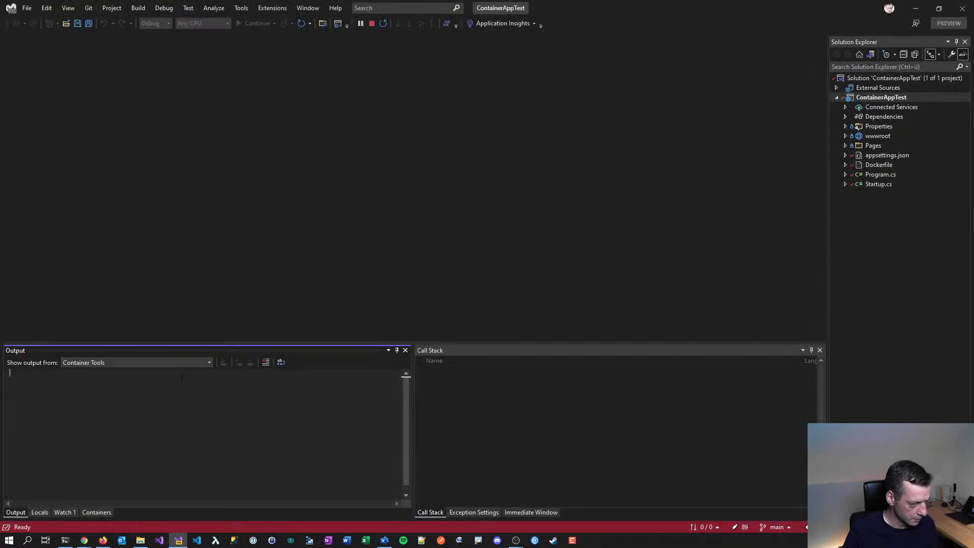
key(alt+Tab)
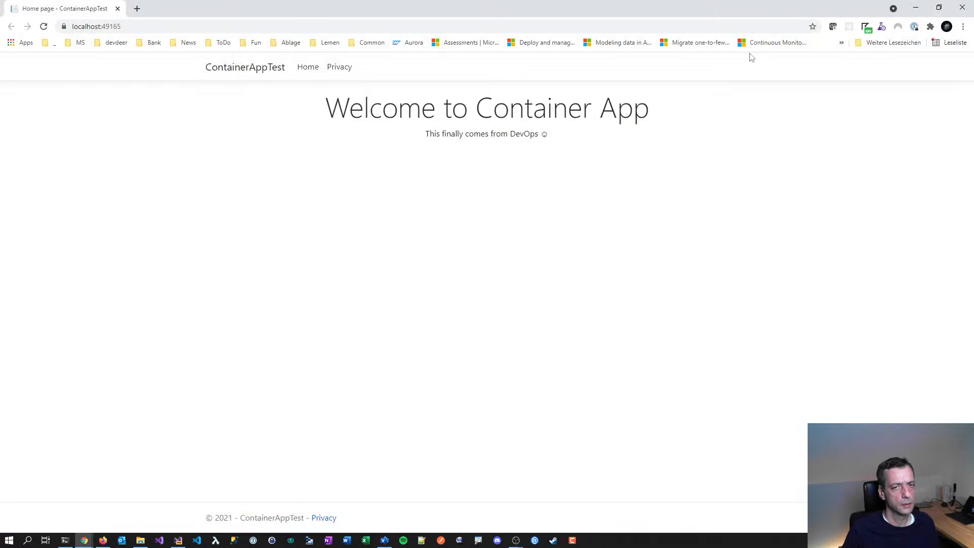
click(966, 5)
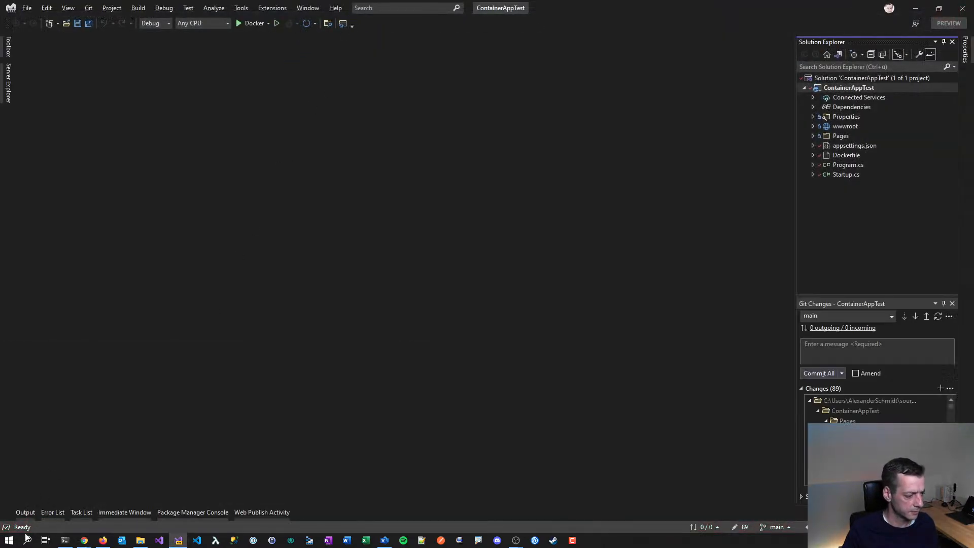
- Check the Container Tools output and the list of available output sources
click(25, 513)
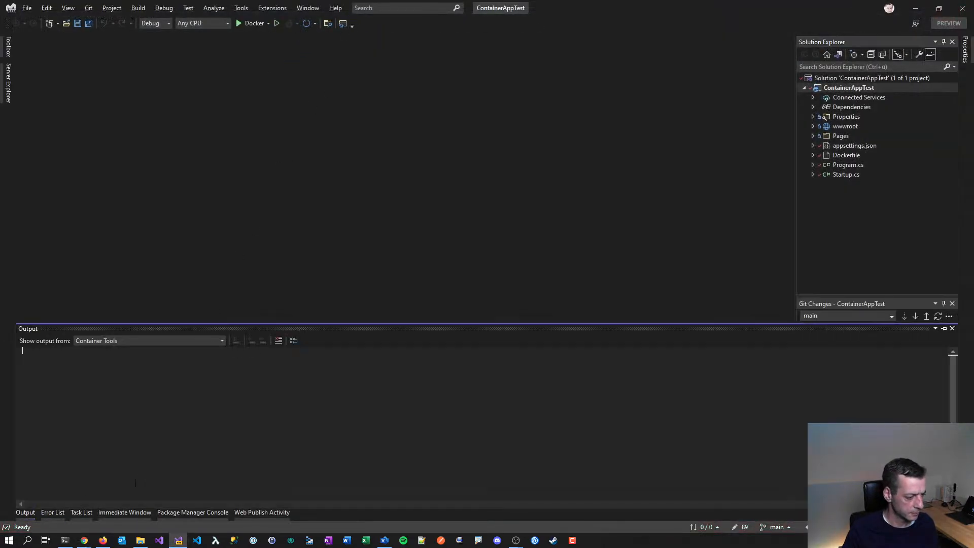
click(118, 341)
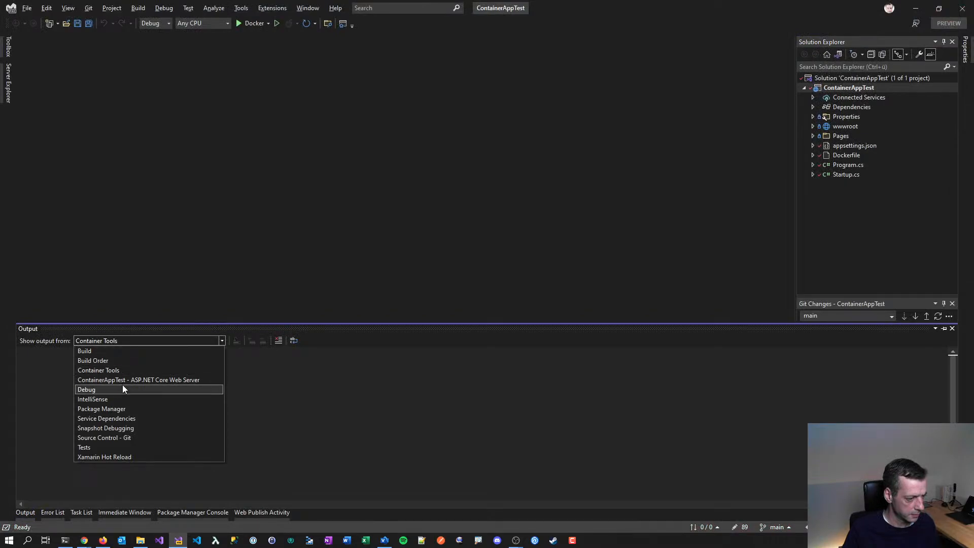
click(562, 152)
click(889, 256)
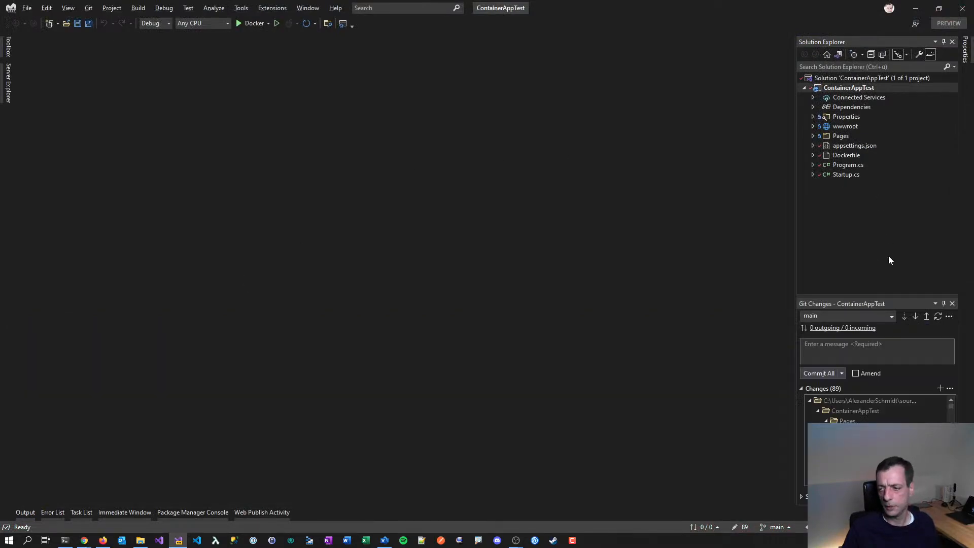
click(888, 260)
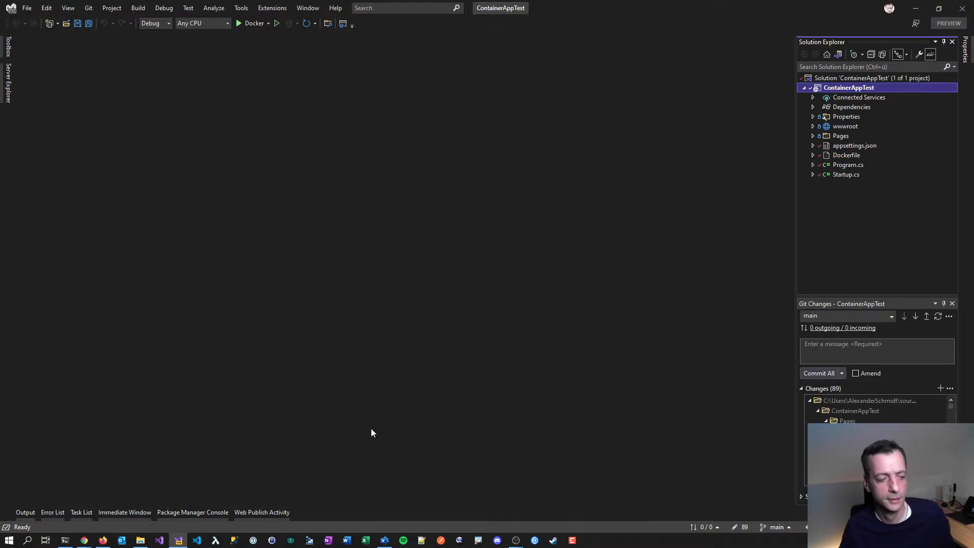
- Switch to the PowerShell terminal, clear its contents with cls and list the project folder with ls
click(64, 539)
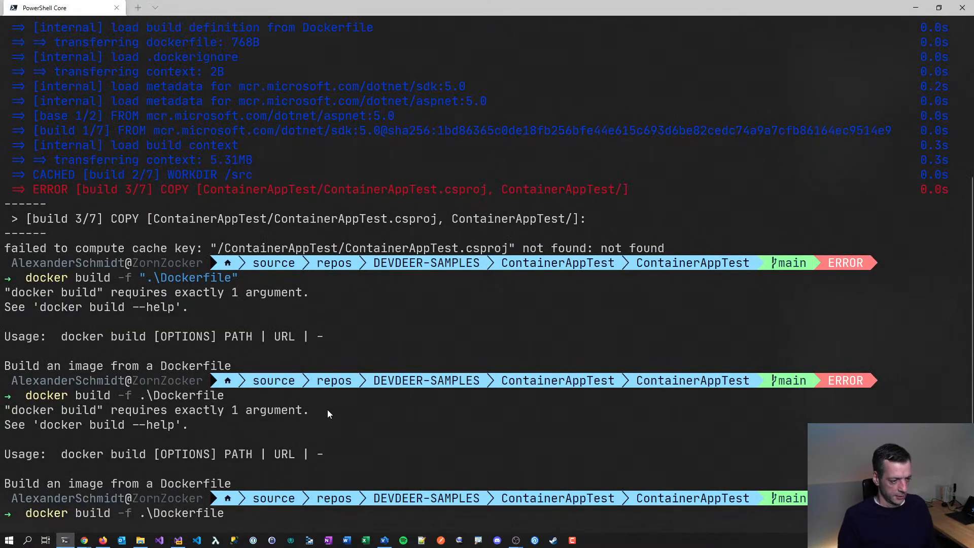
key(Escape)
text(cls)
key(Return)
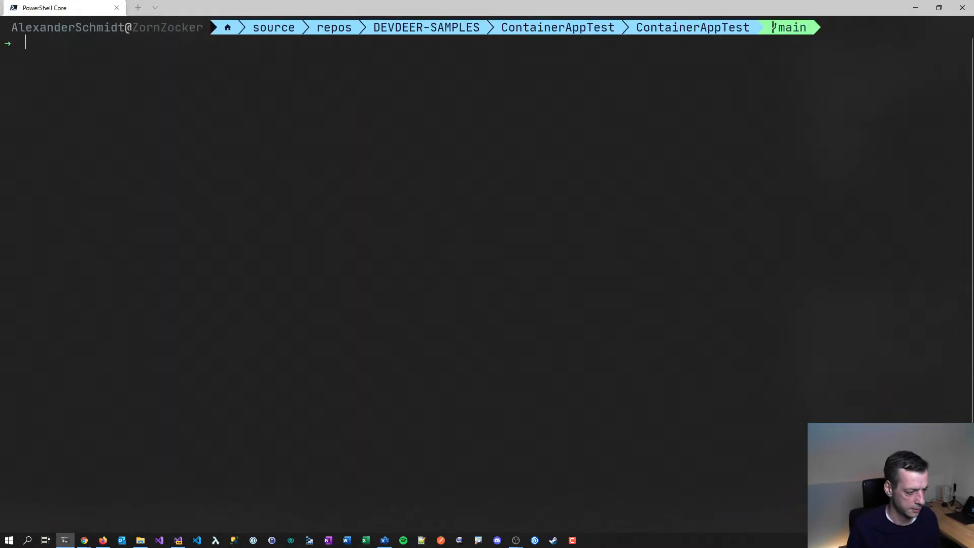
text(ls)
key(Return)
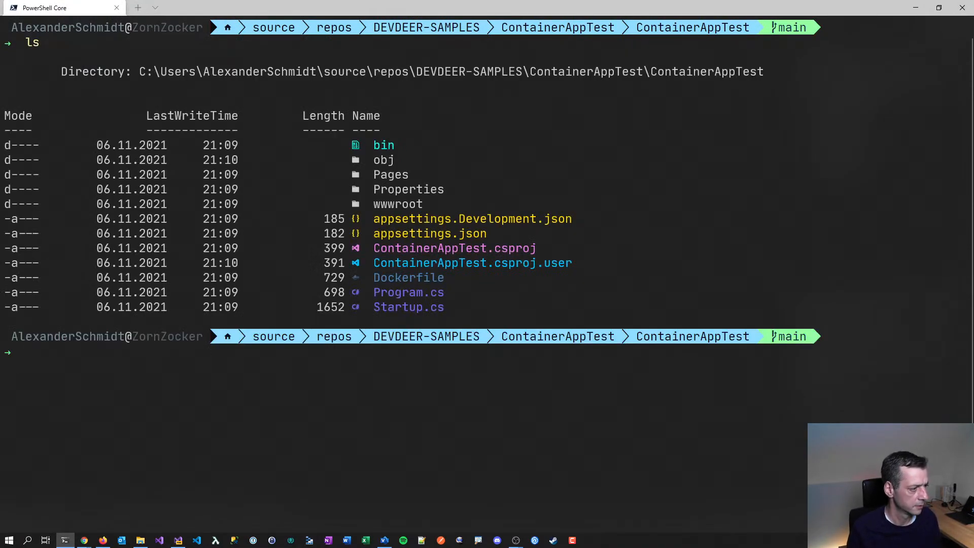
- Run docker build . in the inner ContainerAppTest project folder
text(docker buz)
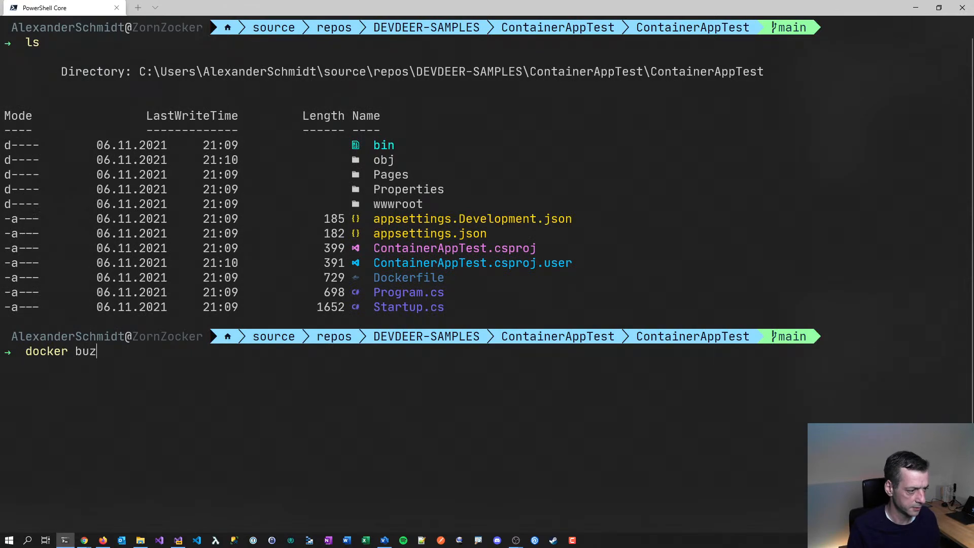
key(BackSpace)
text(ild .)
key(Return)
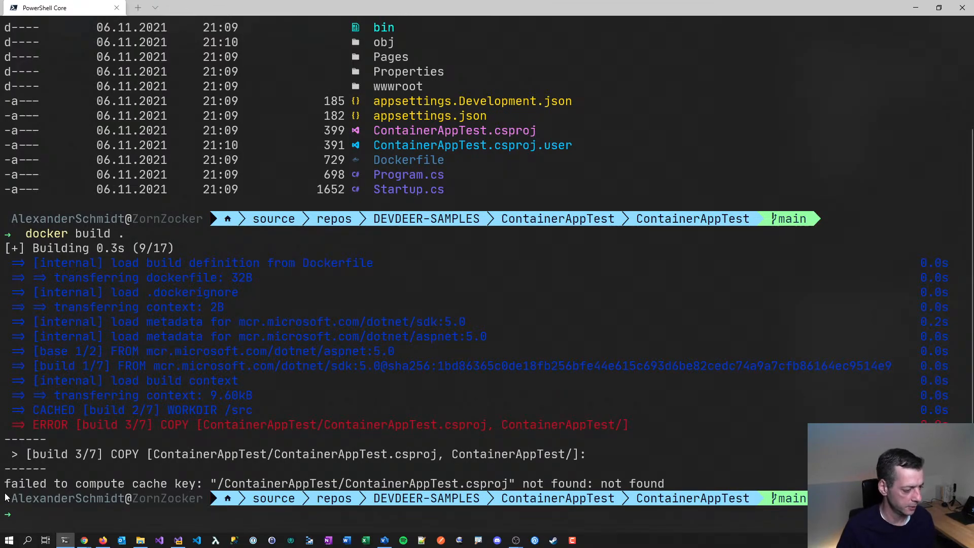
- Copy the text "failed to compute cache key:" from the build error in the terminal
mouse_move(5, 484)
mouse_down()
mouse_move(201, 488)
mouse_move(5, 484)
mouse_up()
key(ctrl+c)
click(201, 489)
click(6, 486)
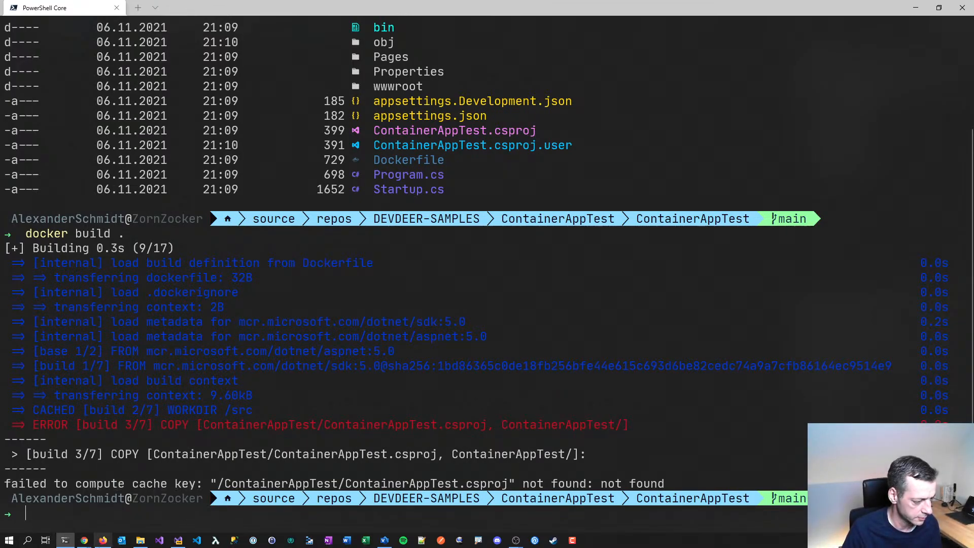
- Switch to Chrome and search Google for "failed to compute cache key not found not found" in a new tab
click(85, 540)
click(45, 518)
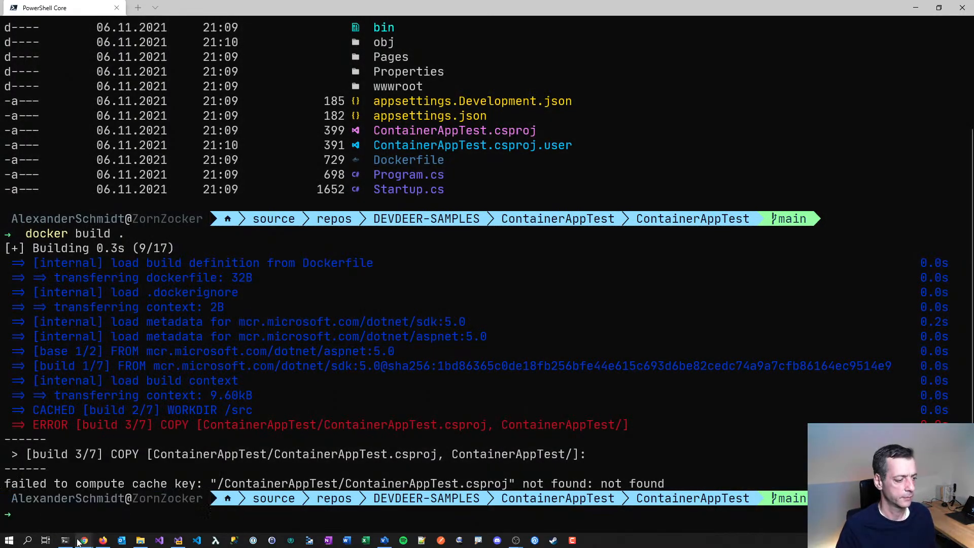
click(86, 540)
click(53, 493)
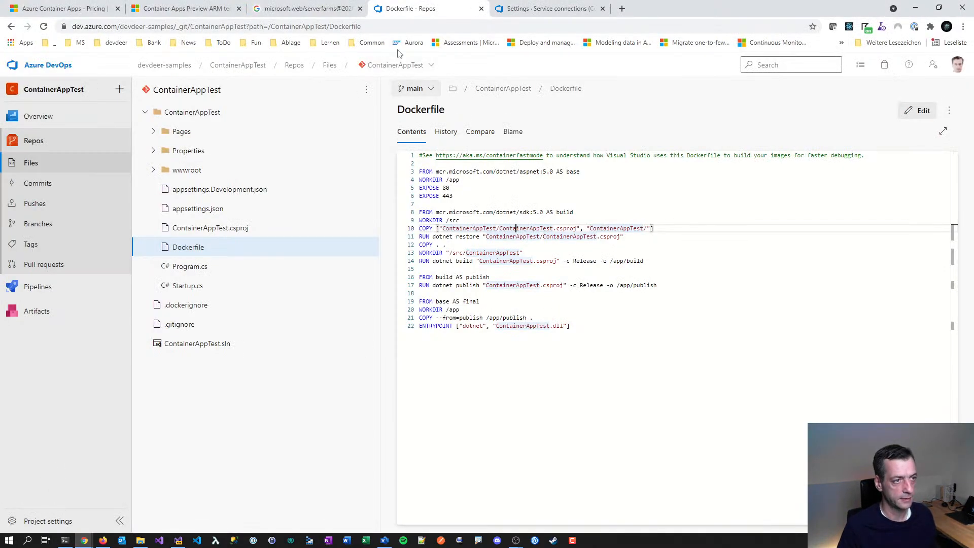
click(621, 9)
key(ctrl+v)
key(Down)
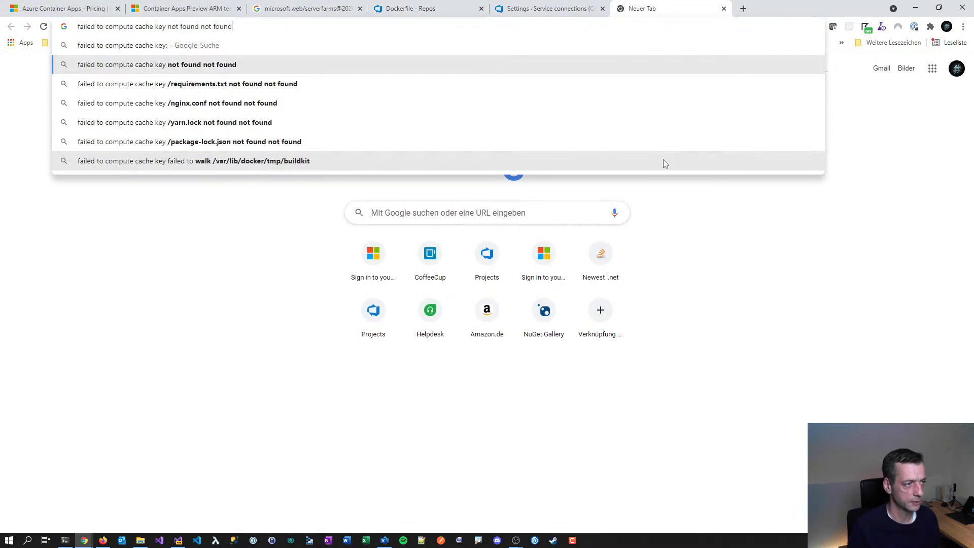
key(Return)
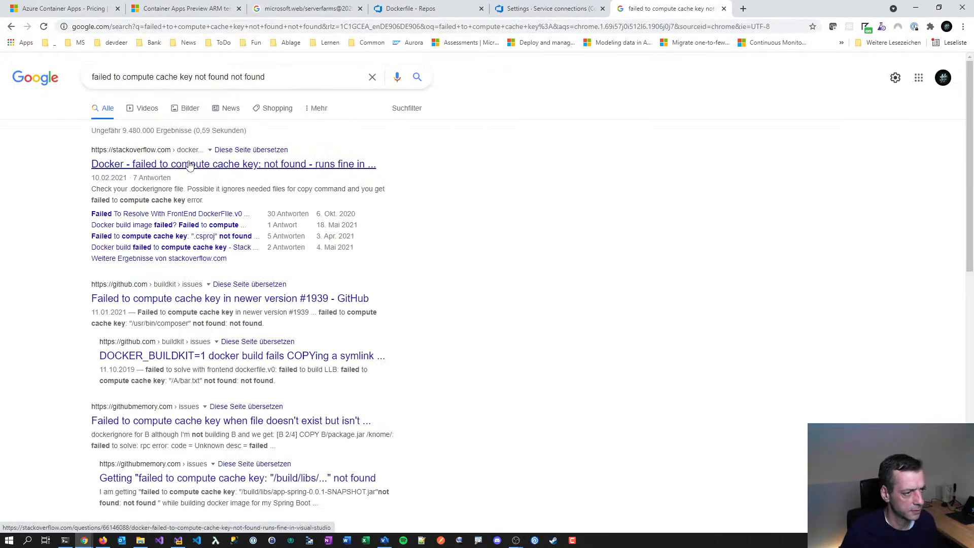
- Open the Stack Overflow result "Docker - failed to compute cache key: not found - runs fine in Visual Studio" at its answers
click(189, 165)
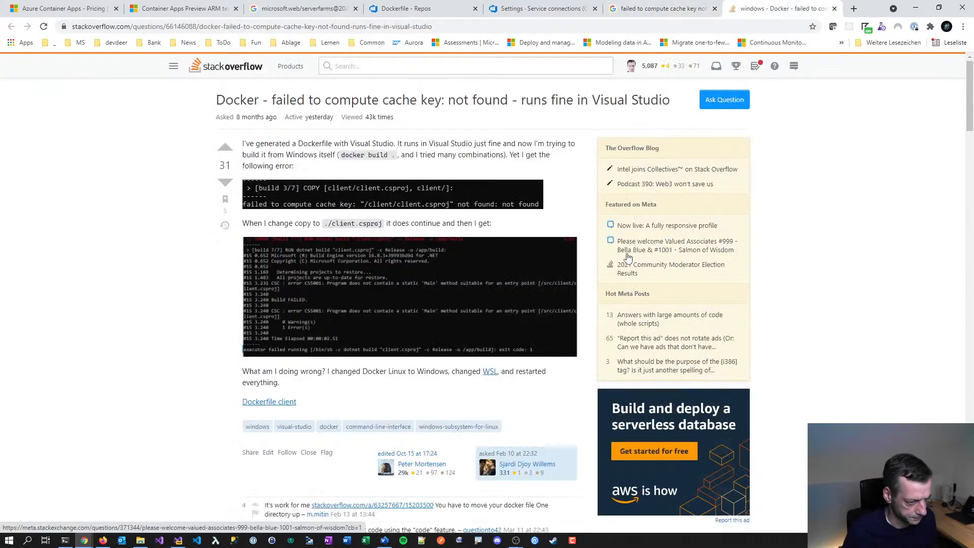
scroll(628, 257, down, 4)
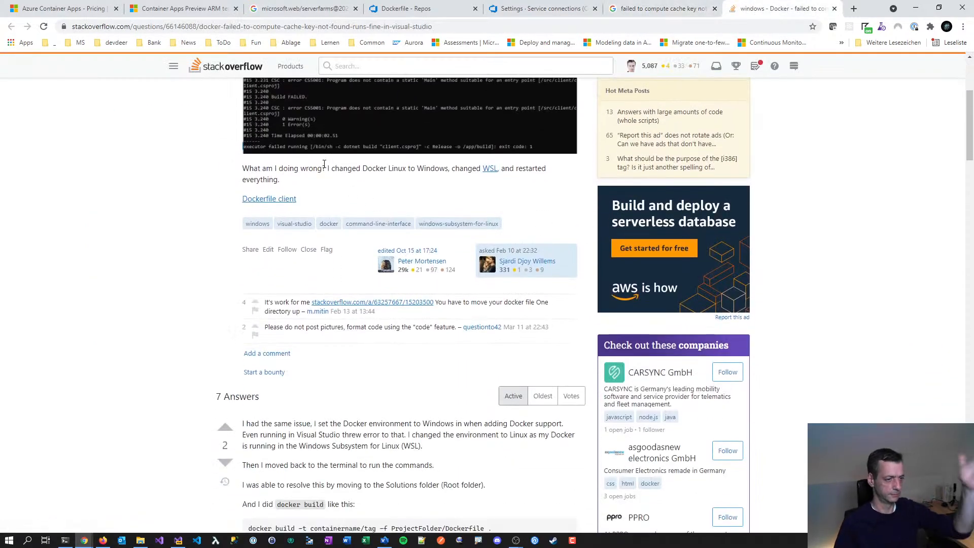
scroll(577, 290, down, 3)
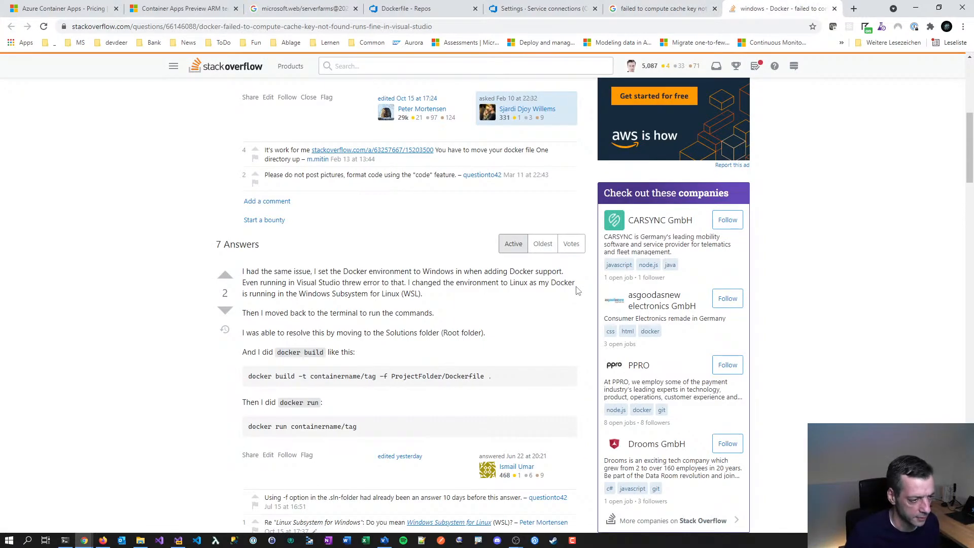
- Read the first answer's notes on the Docker environment, the working folder and the docker build command
drag(375, 375, 270, 375)
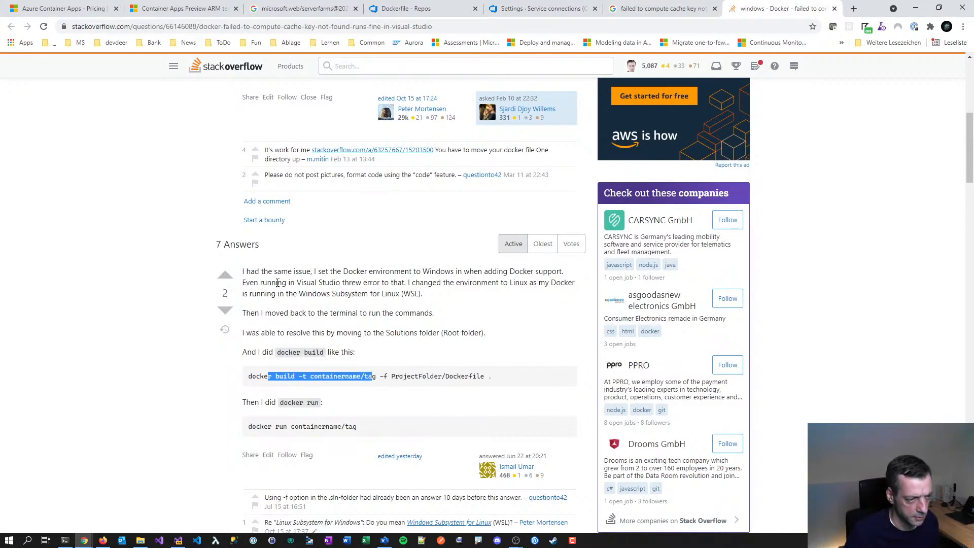
drag(276, 276, 359, 277)
click(513, 352)
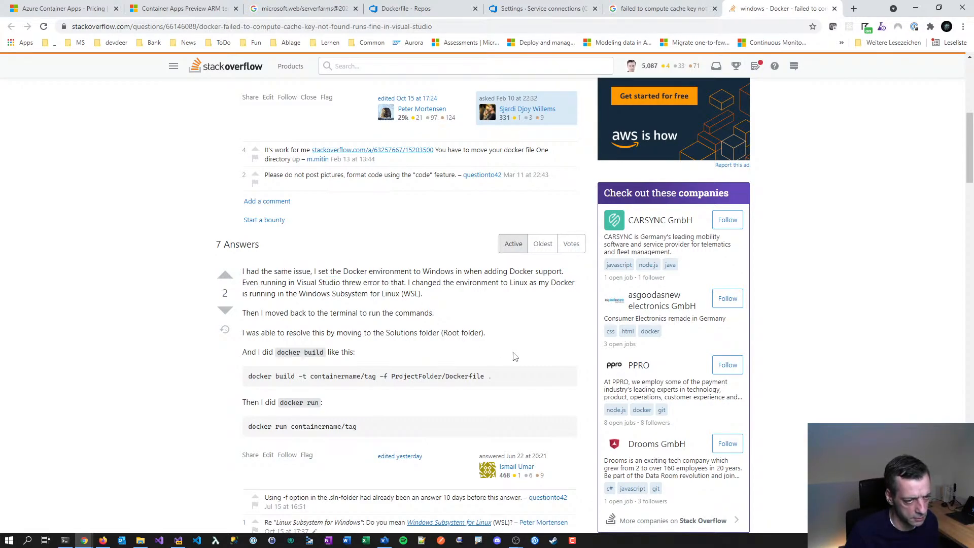
drag(274, 282, 331, 283)
click(396, 318)
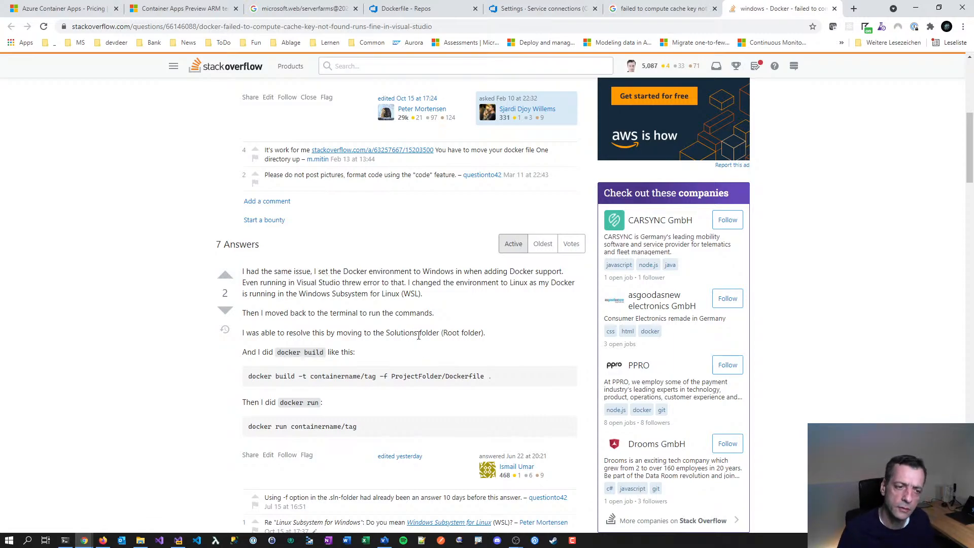
drag(249, 292, 397, 294)
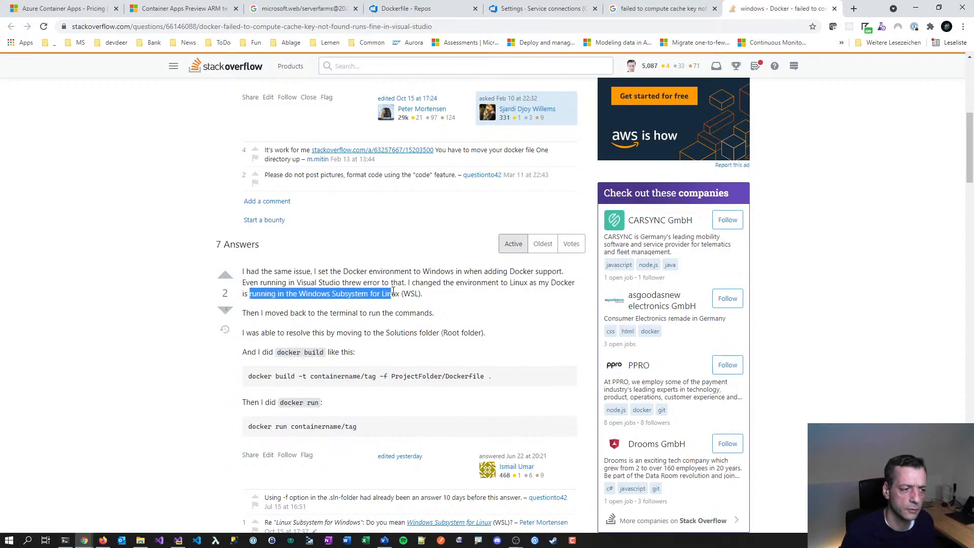
click(521, 402)
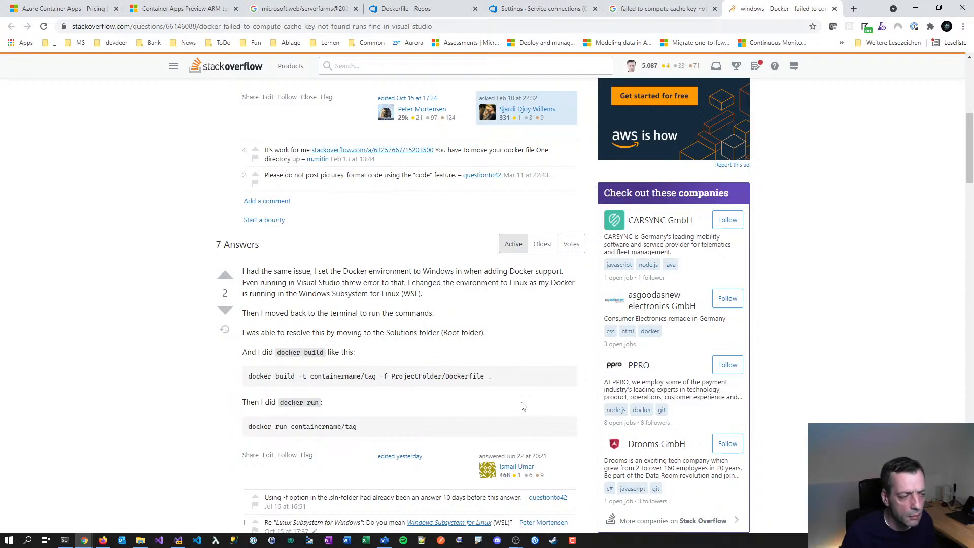
drag(331, 313, 490, 310)
click(473, 319)
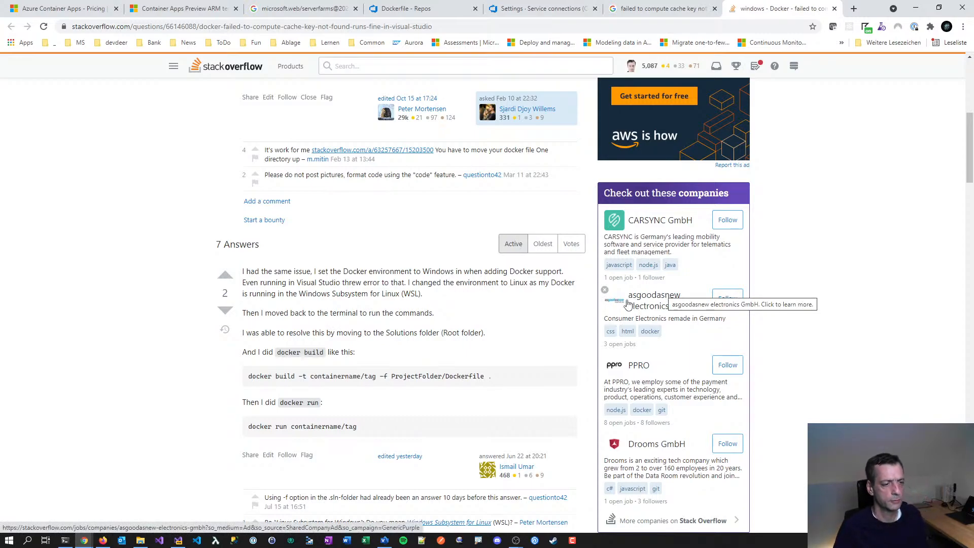
- Check the first answer's advice to run docker build from the solution's root folder
drag(441, 333, 484, 333)
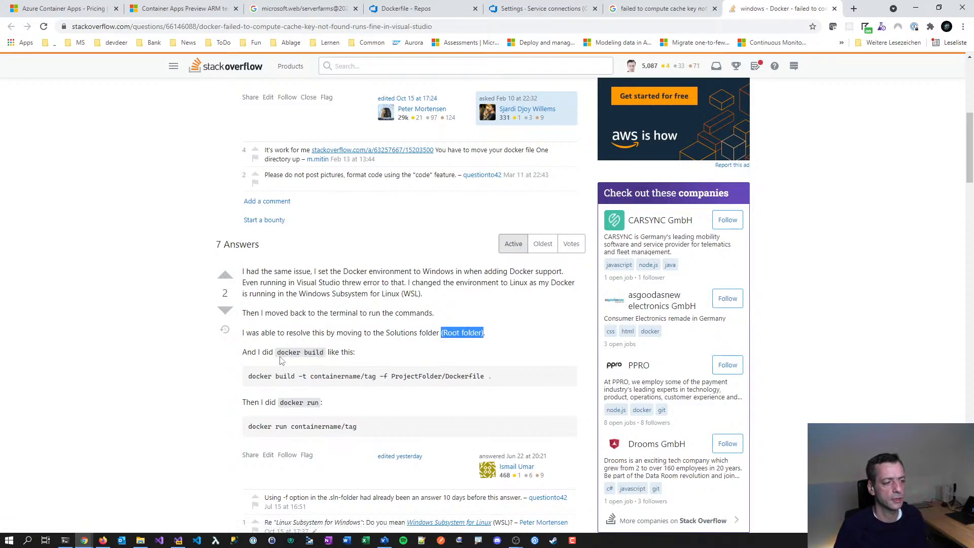
drag(280, 357, 340, 361)
click(355, 363)
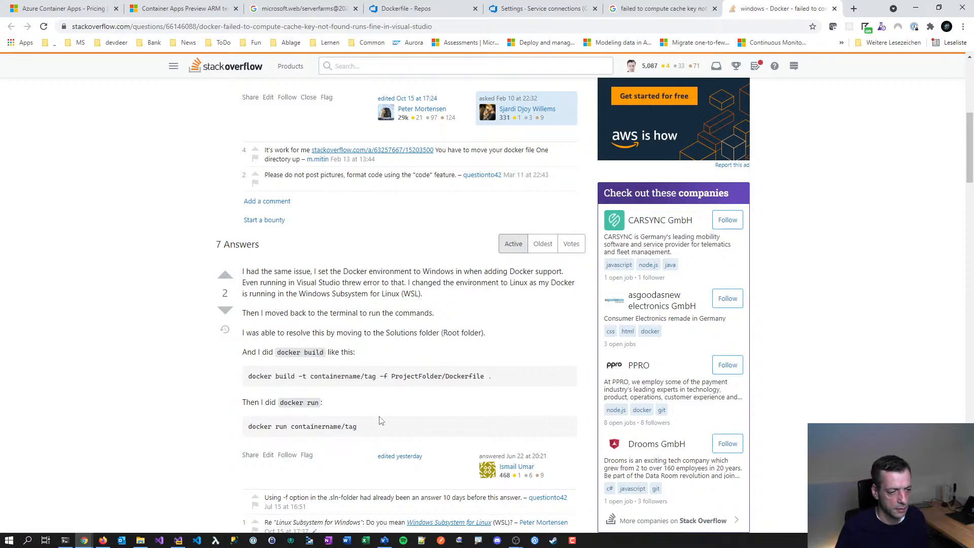
- Switch to the terminal and change to the parent folder that holds the ContainerAppTest solution
key(alt+Tab)
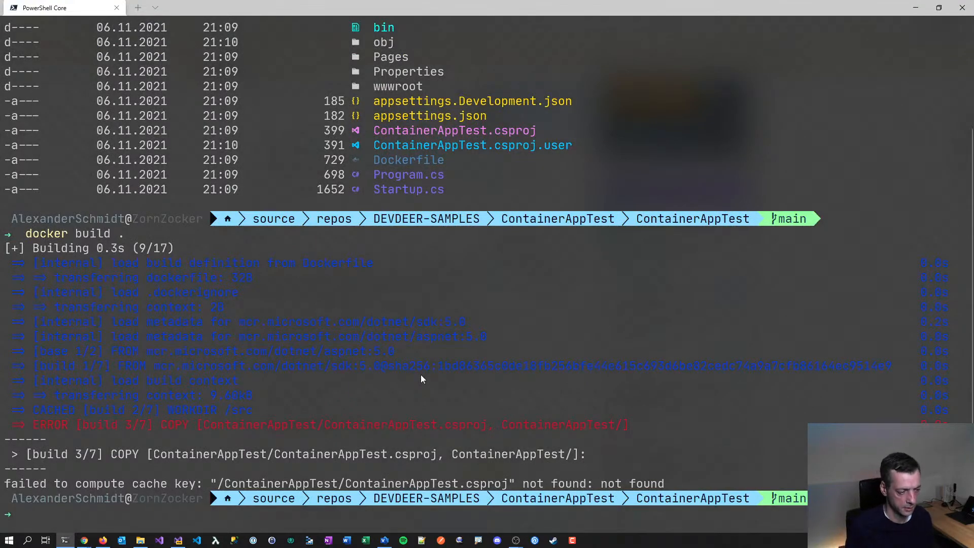
text(cd ..)
key(Return)
- Build the image from the solution folder with the command docker build -f .\ContainerAppTest\Dockerfile
text(do)
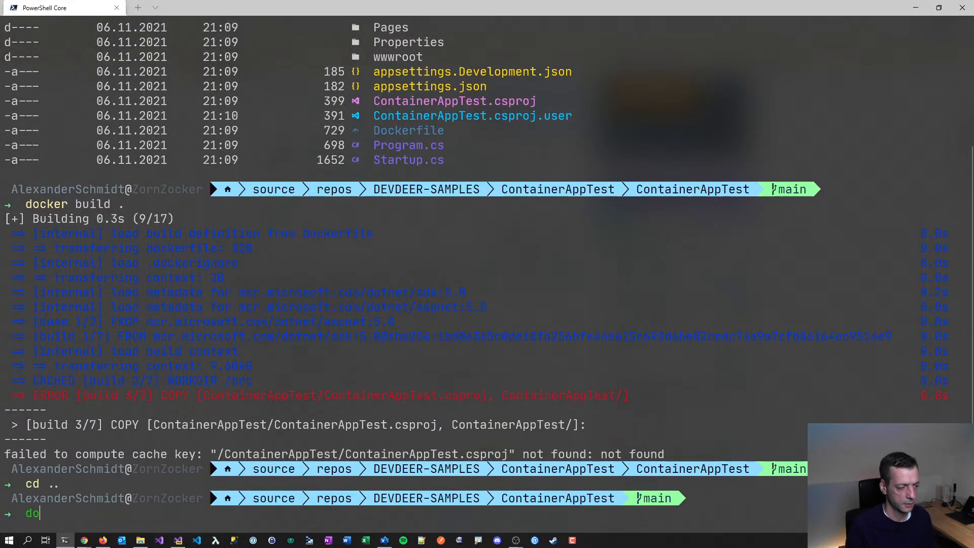
text(cker build -f )
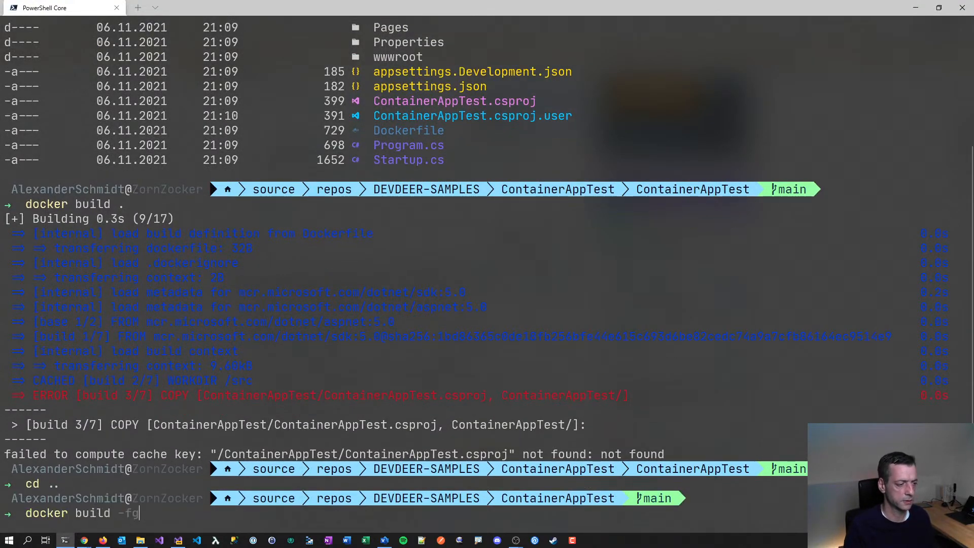
text(.\ContainerAppTest)
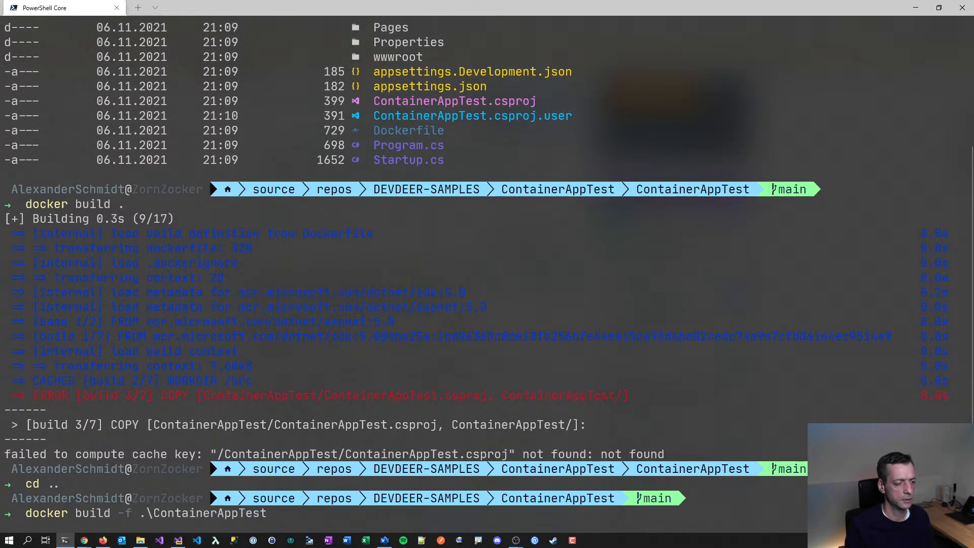
text(\Co)
key(Tab)
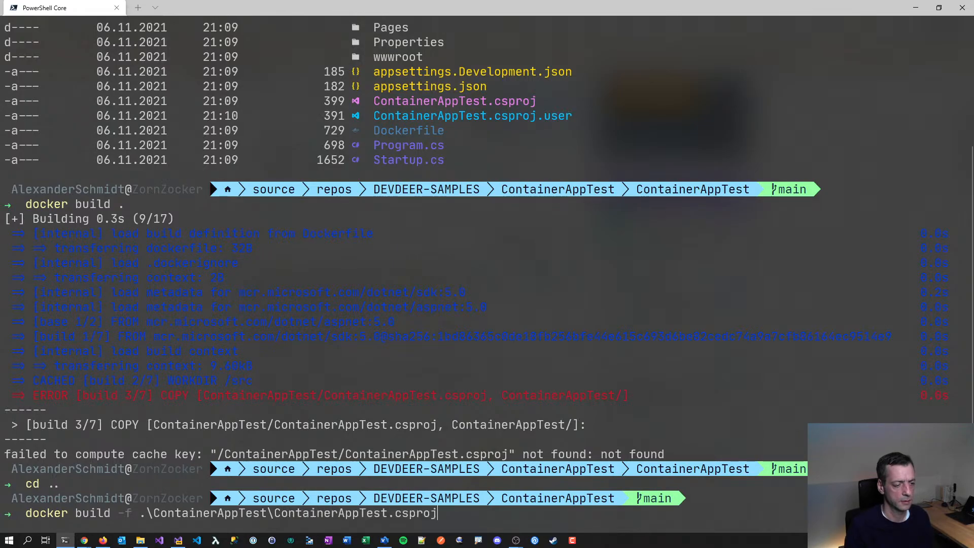
key(BackSpace)
key(BackSpace)
key(BackSpace)
key(BackSpace)
key(BackSpace)
key(BackSpace)
key(BackSpace)
key(BackSpace)
key(BackSpace)
key(BackSpace)
key(BackSpace)
key(alt+Tab)
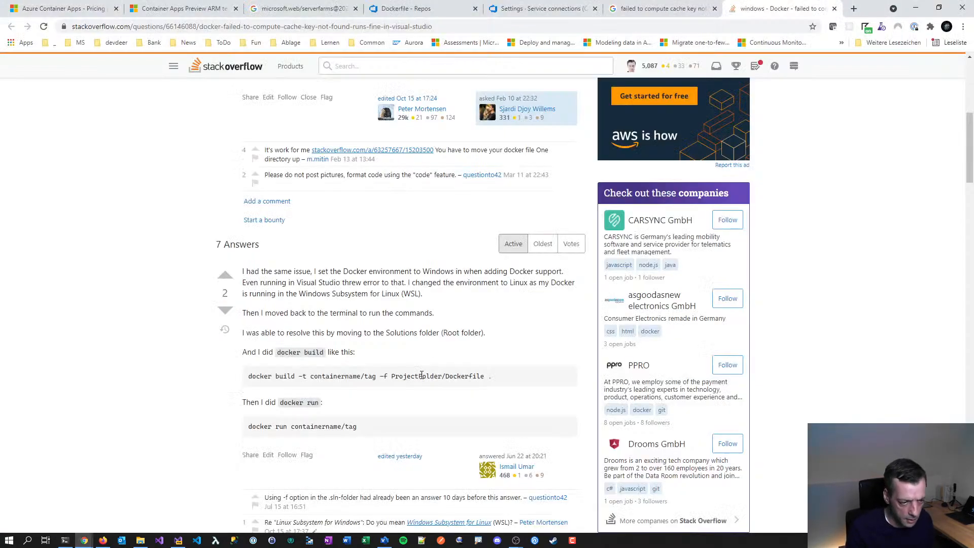
key(alt+Tab)
key(BackSpace)
key(BackSpace)
key(BackSpace)
key(BackSpace)
key(BackSpace)
key(BackSpace)
key(BackSpace)
key(BackSpace)
key(BackSpace)
key(BackSpace)
key(BackSpace)
key(BackSpace)
key(BackSpace)
key(BackSpace)
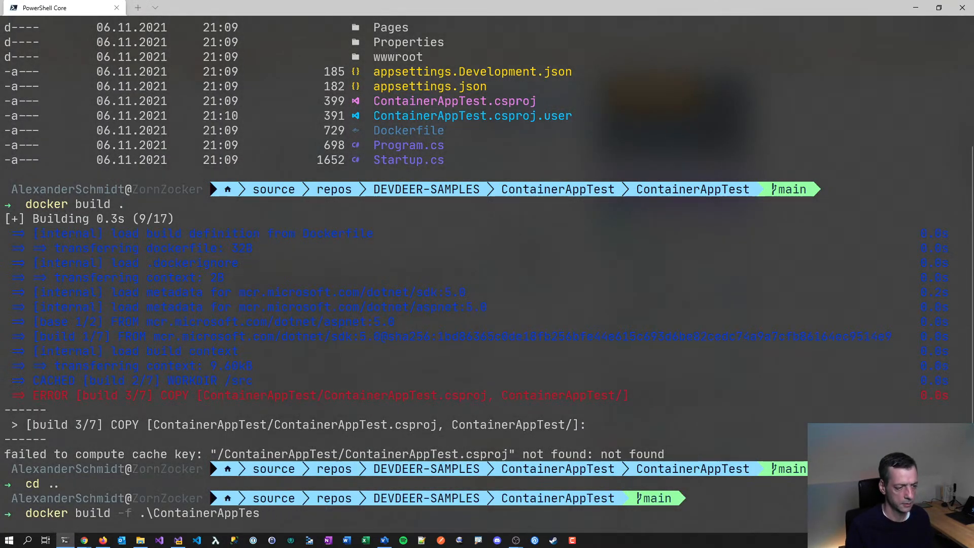
text(t\Dockerfile .)
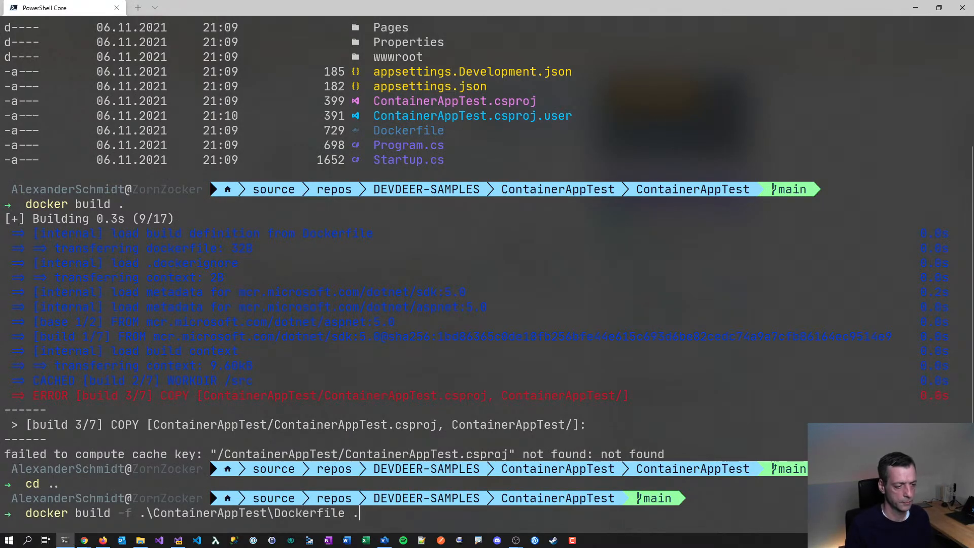
key(Return)
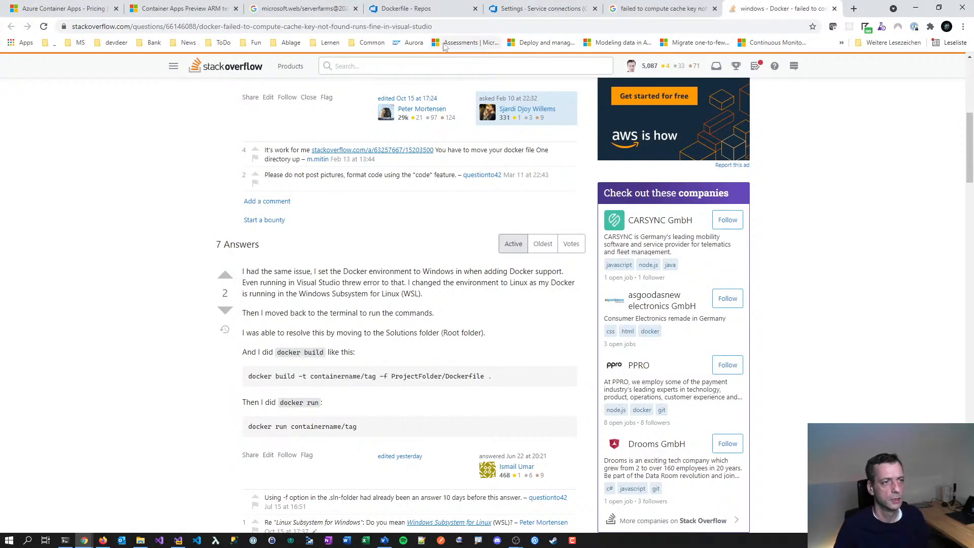
- Switch to Azure DevOps in Chrome and open the ContainerAppTest pipeline for editing at its Build an image task
click(401, 8)
click(544, 7)
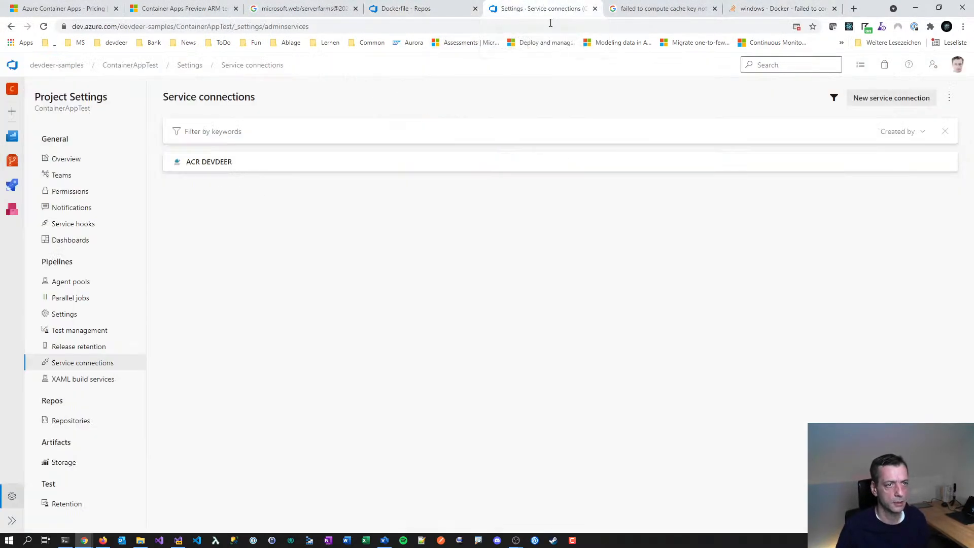
click(401, 9)
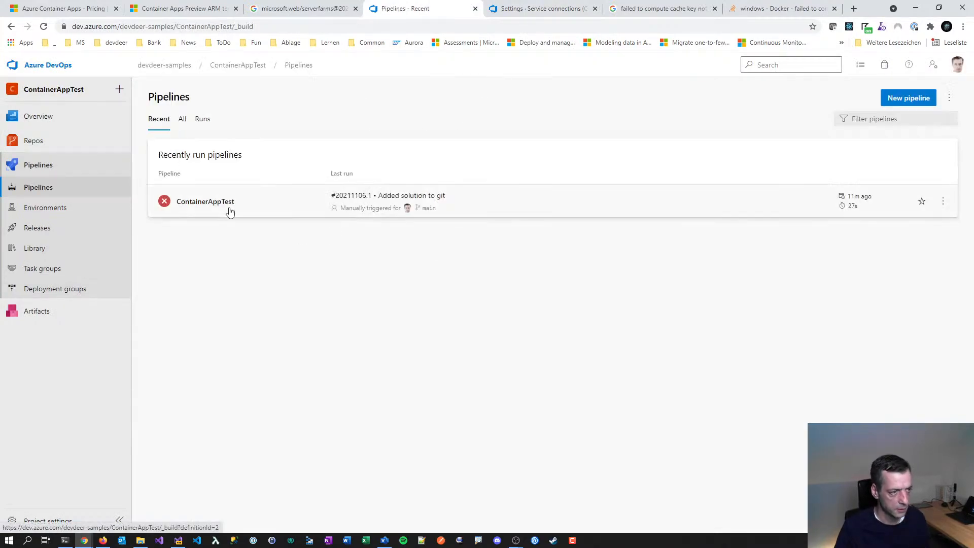
click(943, 202)
click(890, 223)
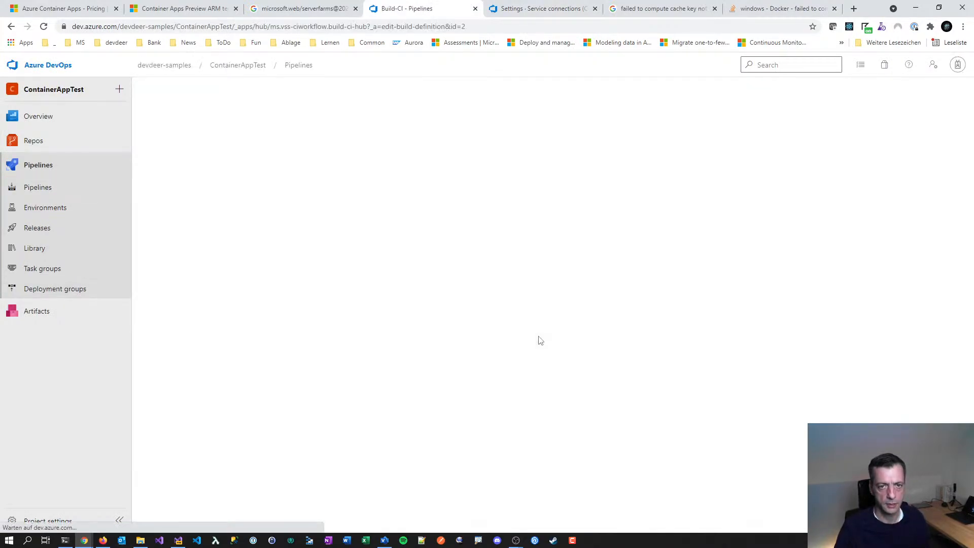
click(235, 242)
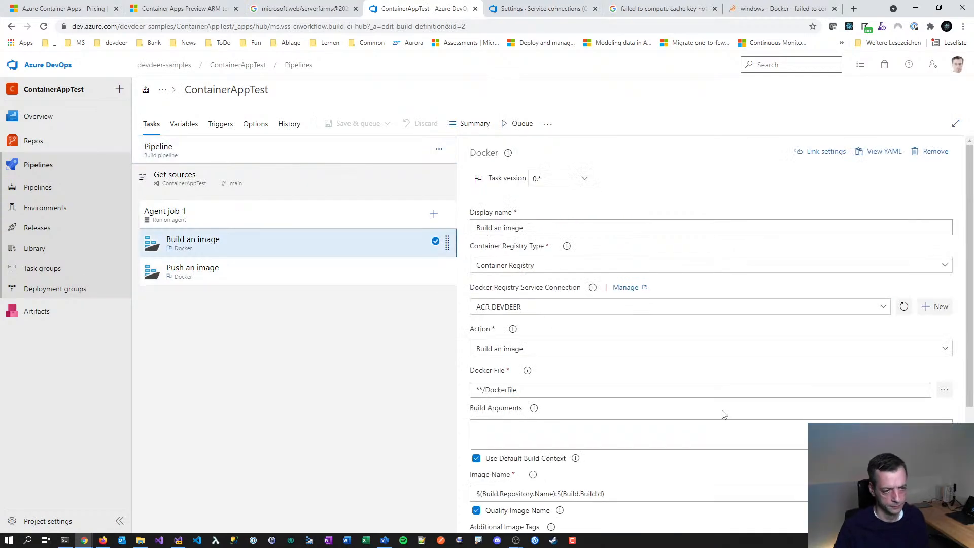
- Set the Build an image task's Docker File to ContainerAppTest/Dockerfile by browsing the repository
scroll(736, 404, down, 2)
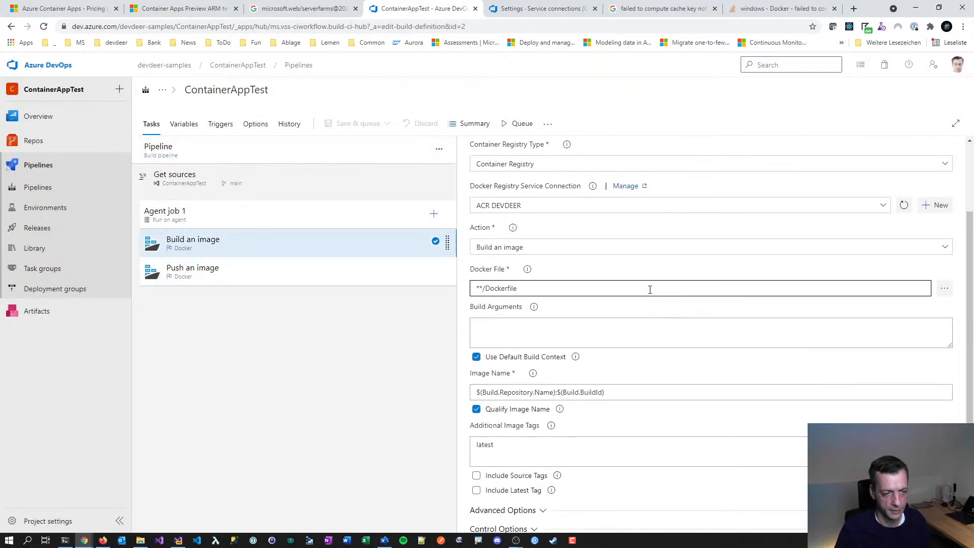
click(944, 288)
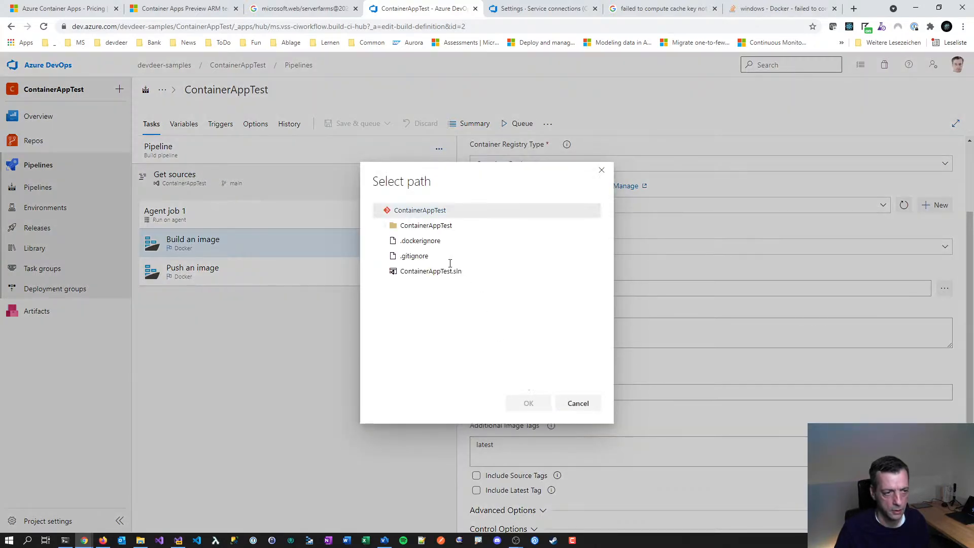
click(386, 226)
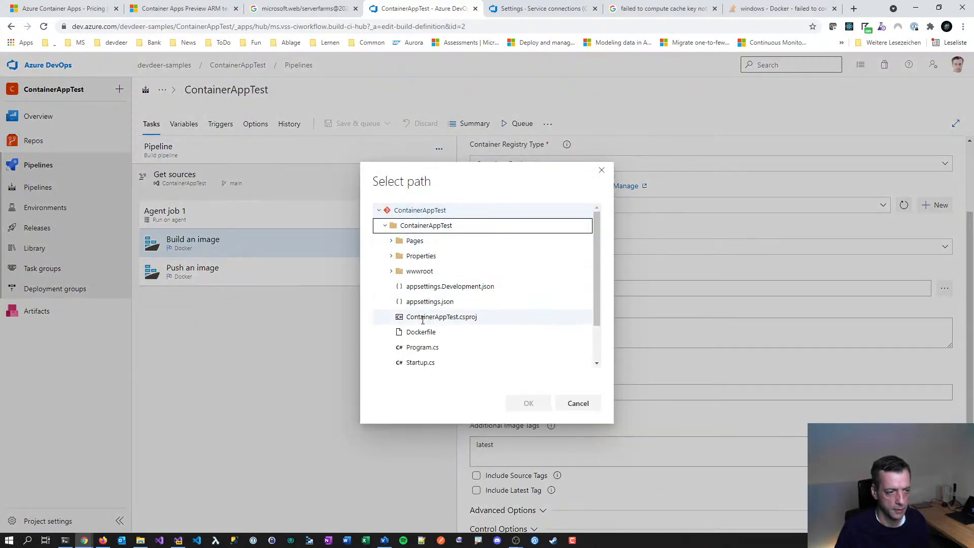
click(421, 332)
click(530, 405)
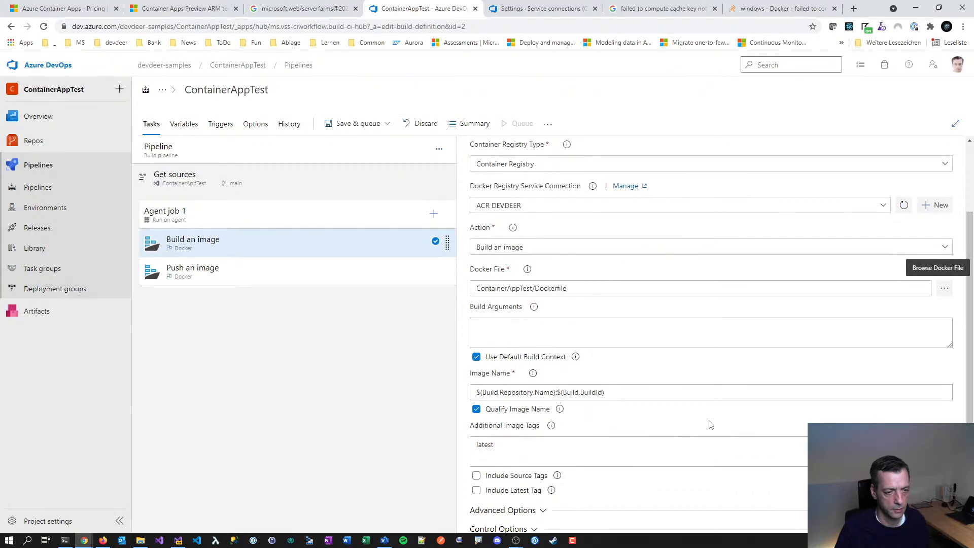
scroll(706, 422, down, 2)
scroll(707, 422, up, 2)
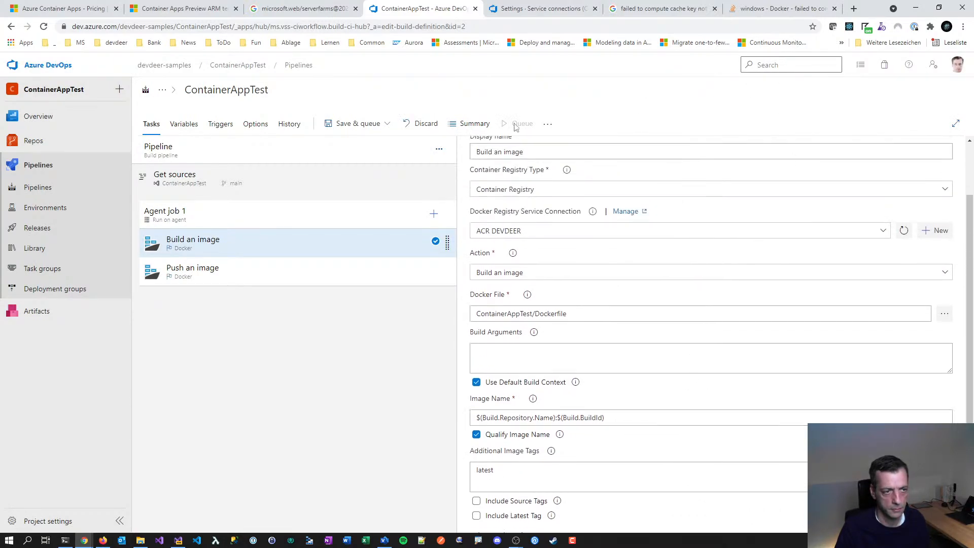
- Save the build pipeline without a comment and queue a new run on the Azure Pipelines agent pool
click(352, 126)
click(355, 159)
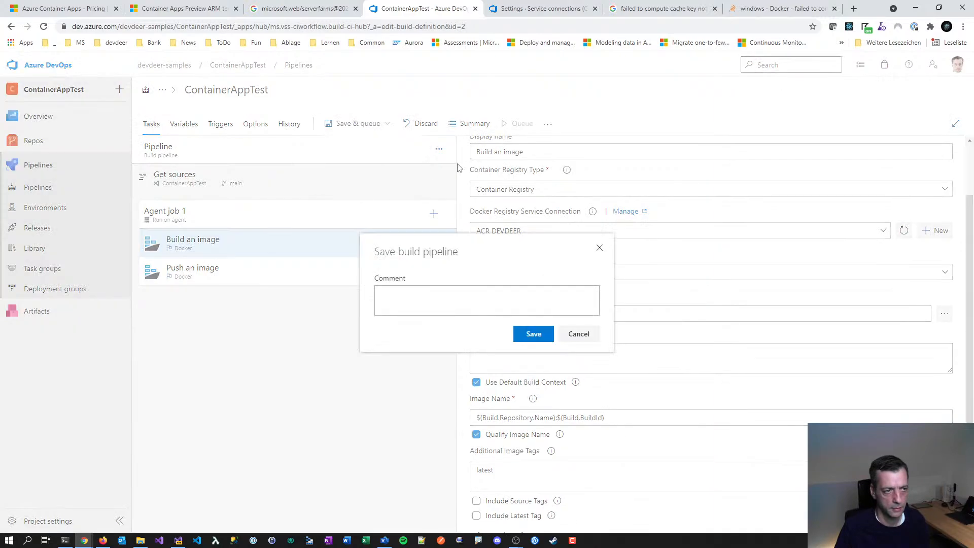
click(545, 341)
click(521, 123)
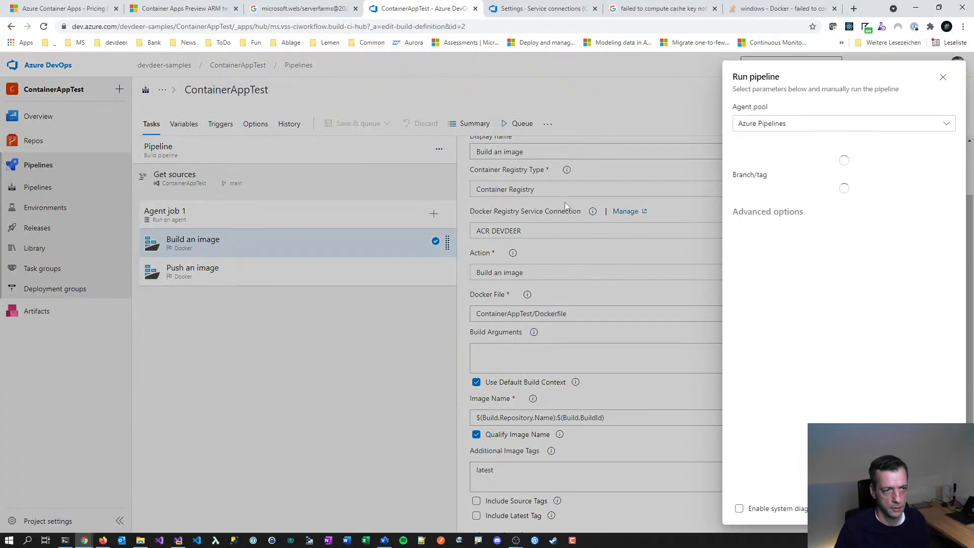
click(941, 509)
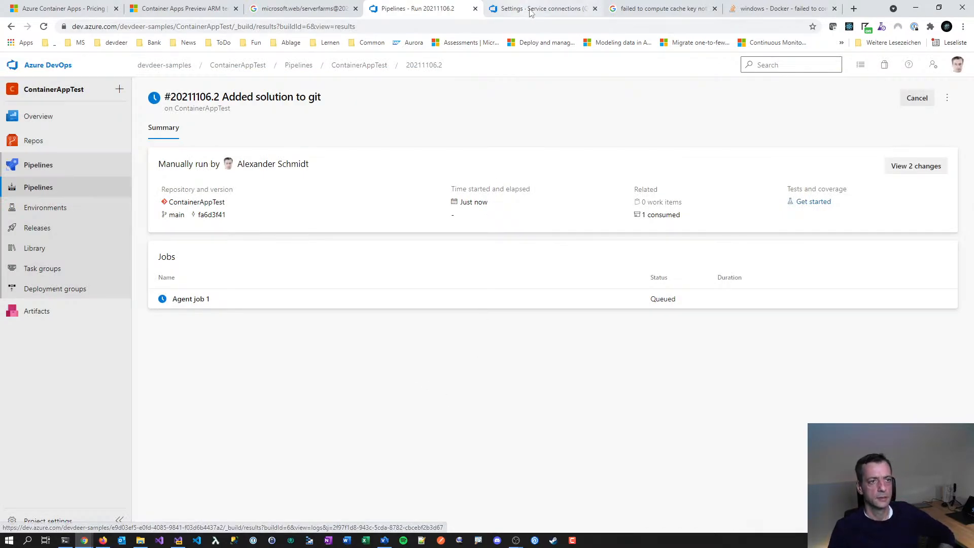
- Open the new run's Agent job 1 log and close the Google search, Stack Overflow and Service connections tabs
click(715, 9)
click(715, 9)
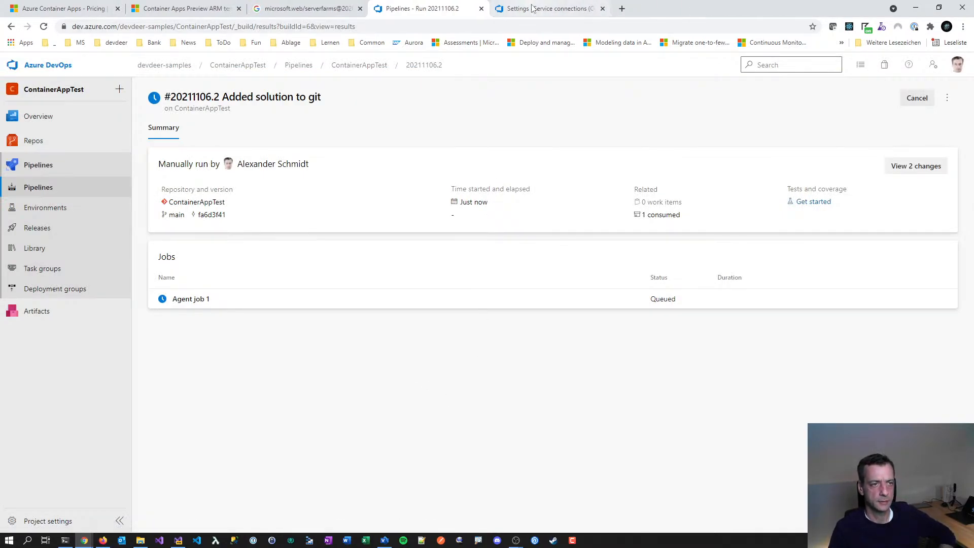
click(235, 302)
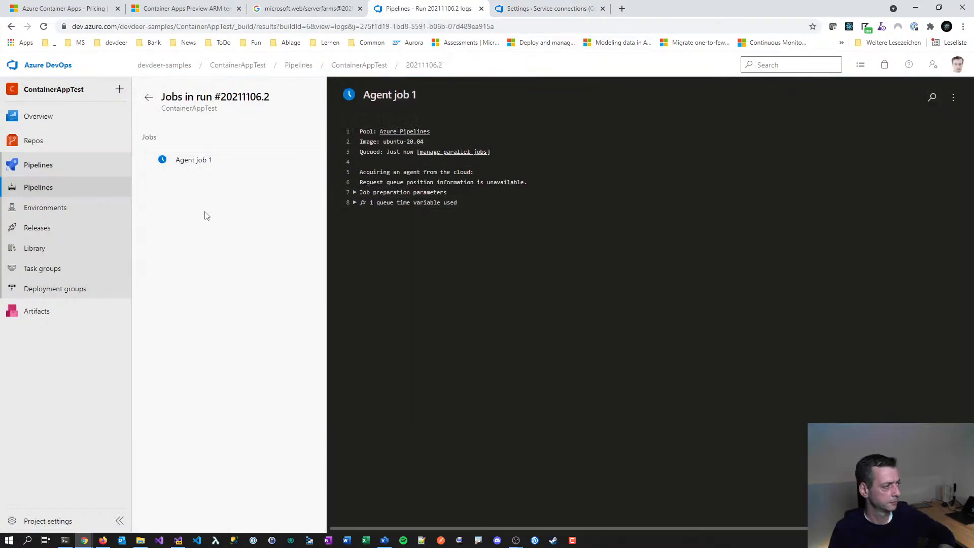
click(529, 12)
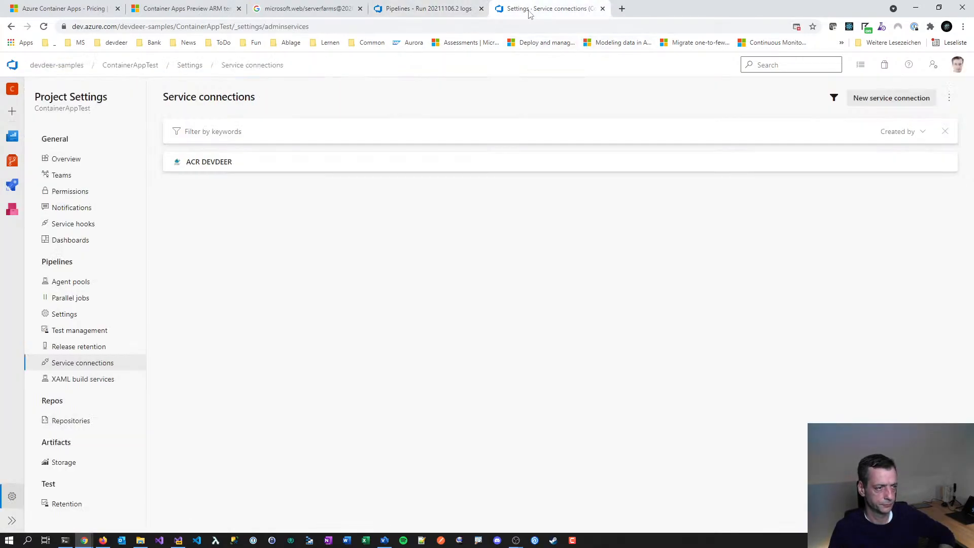
click(603, 9)
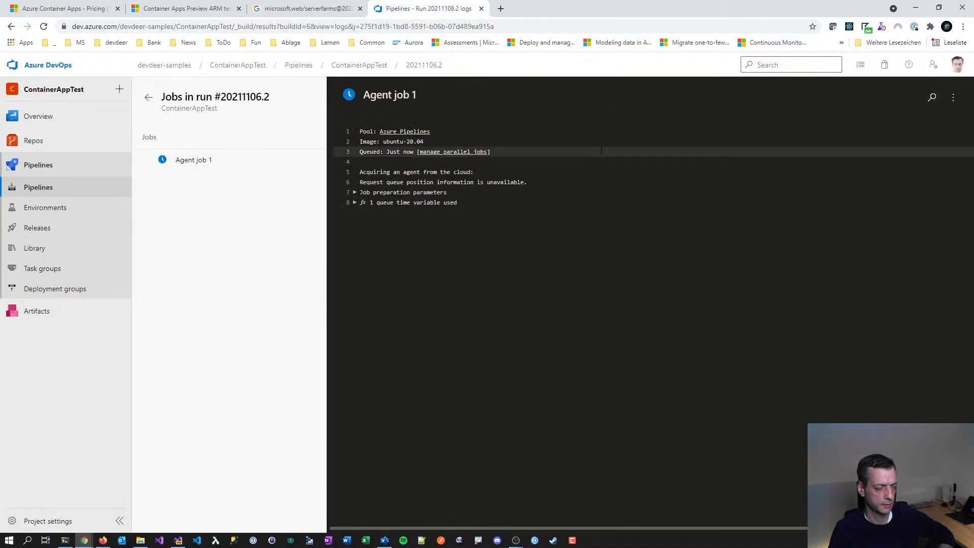
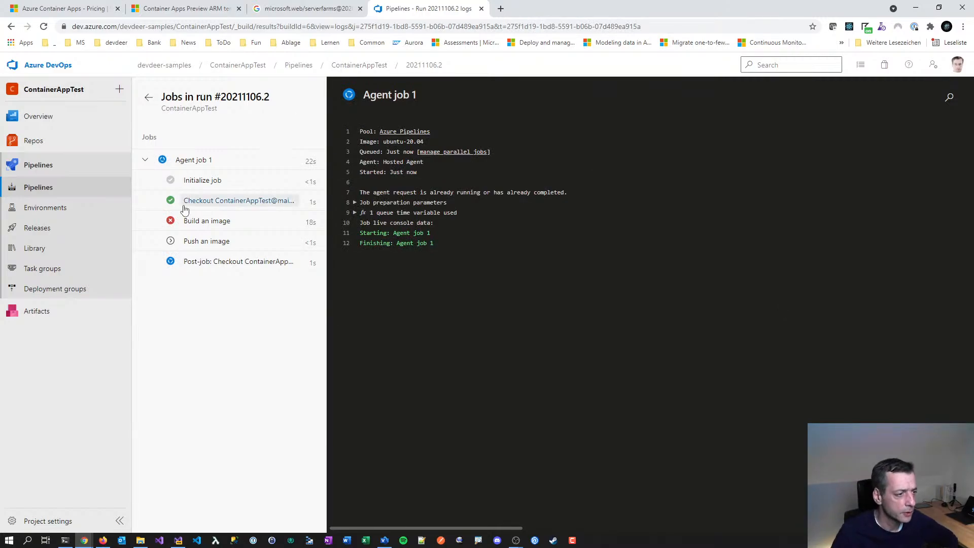
- Open the Build an image log and examine the COPY command at step 7/21
click(201, 221)
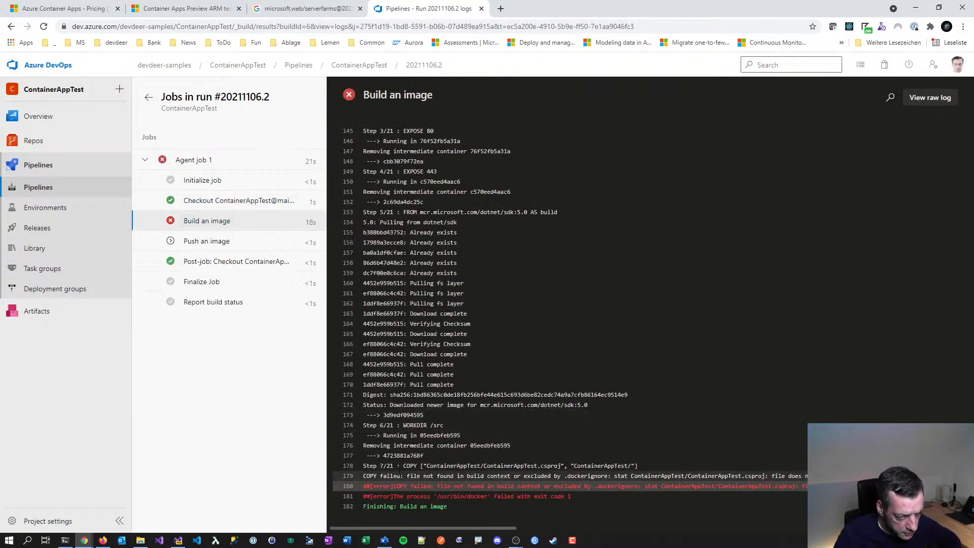
drag(397, 465, 404, 466)
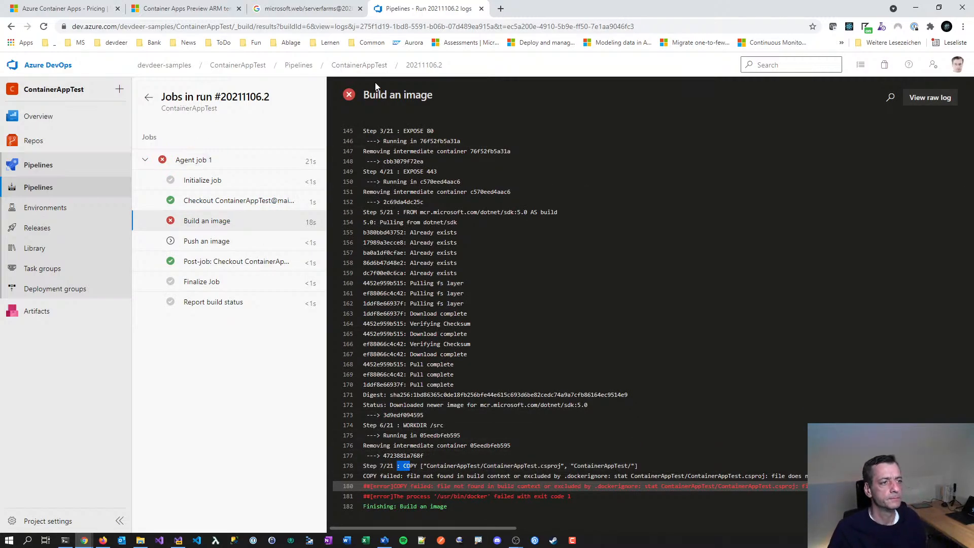
- Return to the ContainerAppTest pipeline and open it for editing at the Build an image task's settings
click(364, 69)
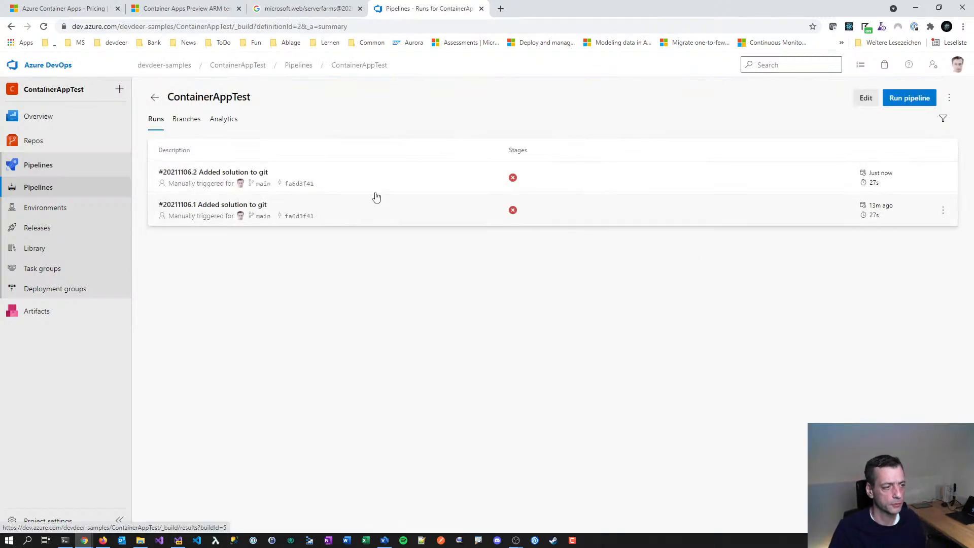
click(943, 178)
click(809, 275)
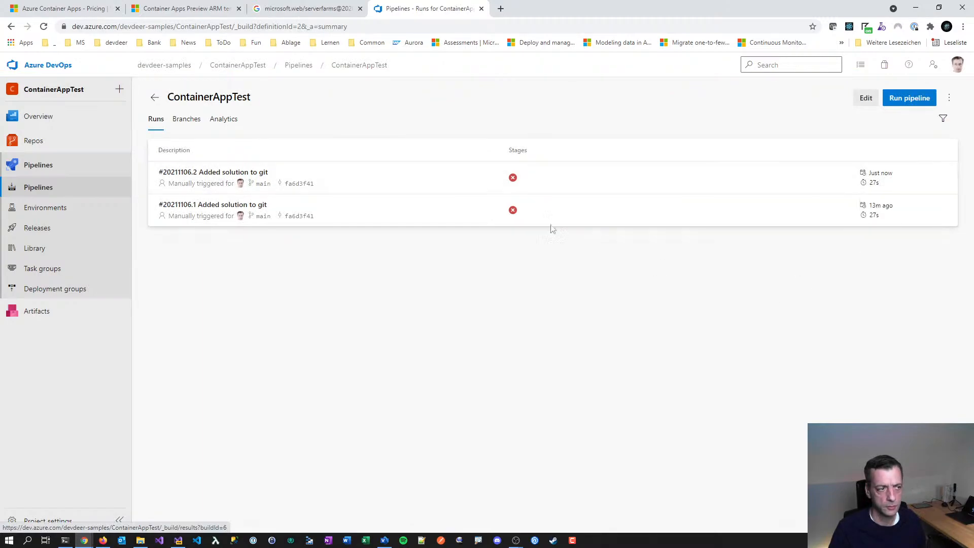
click(861, 99)
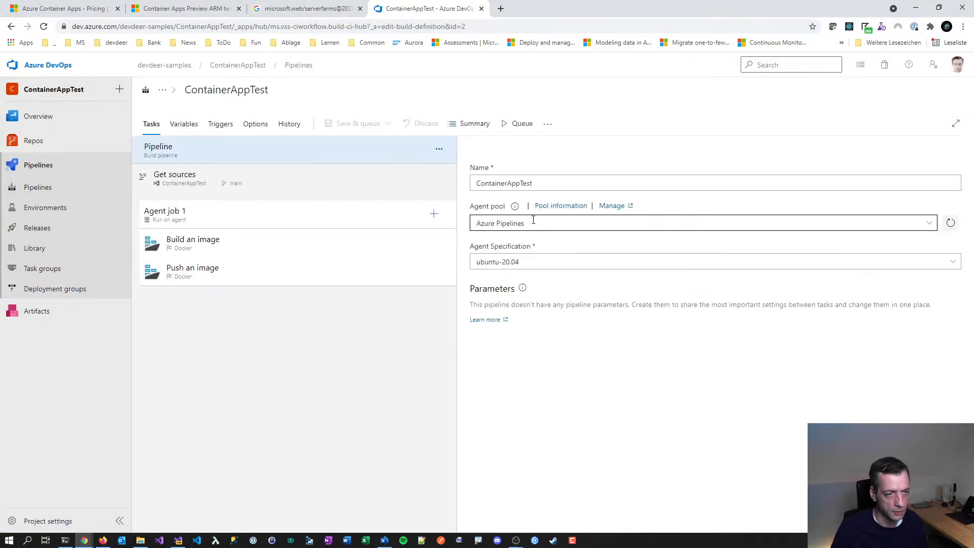
click(176, 242)
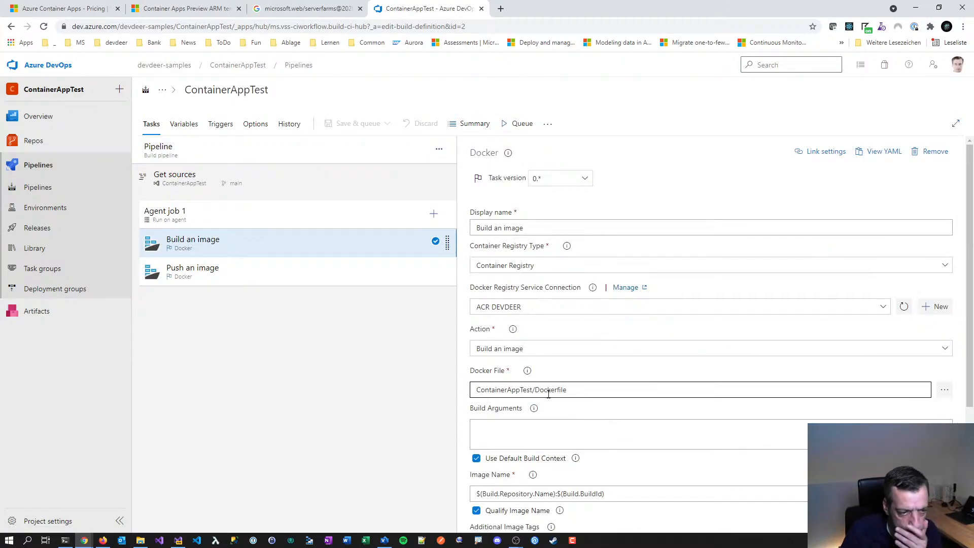
scroll(711, 395, down, 2)
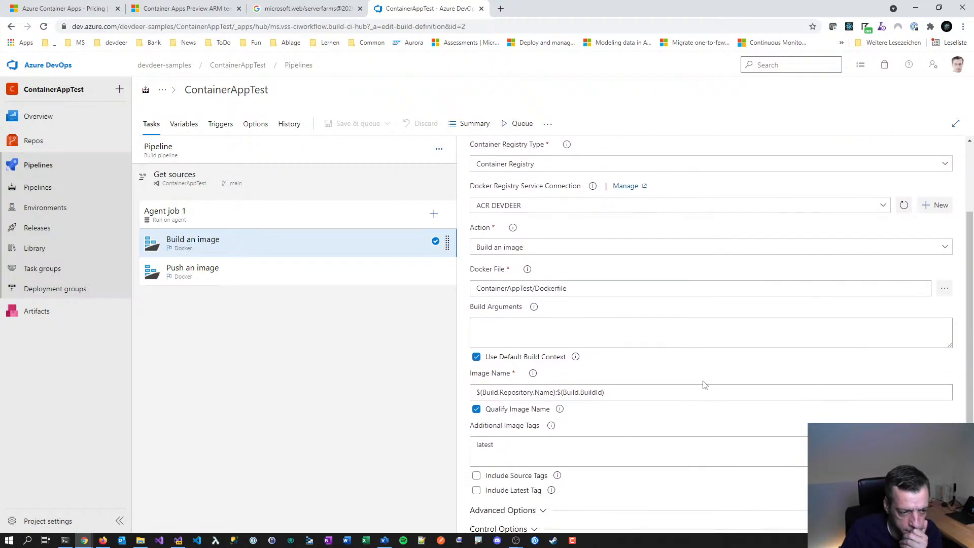
- Review the Build an image task's settings, including its Advanced Options and the available Docker host service connections
scroll(704, 385, down, 2)
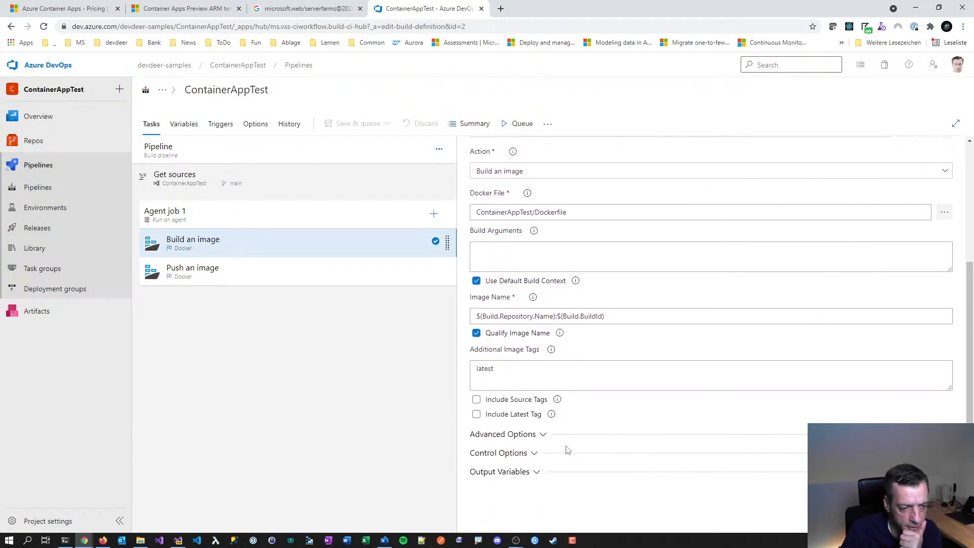
scroll(606, 404, up, 3)
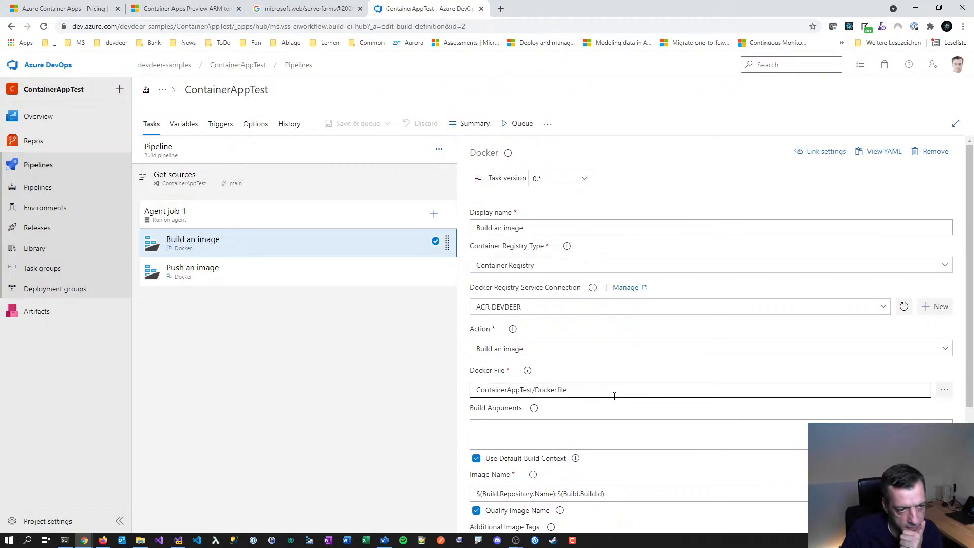
scroll(614, 396, down, 3)
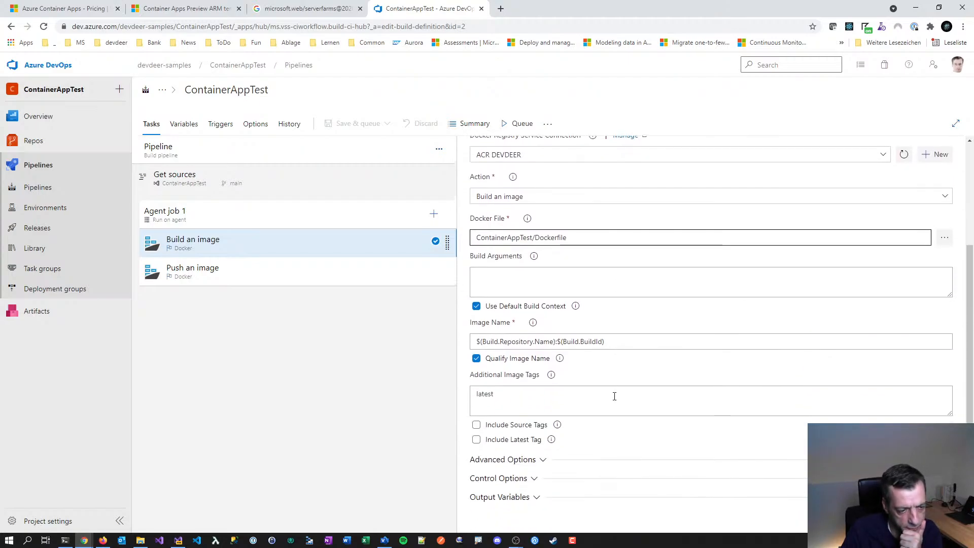
scroll(614, 396, down, 1)
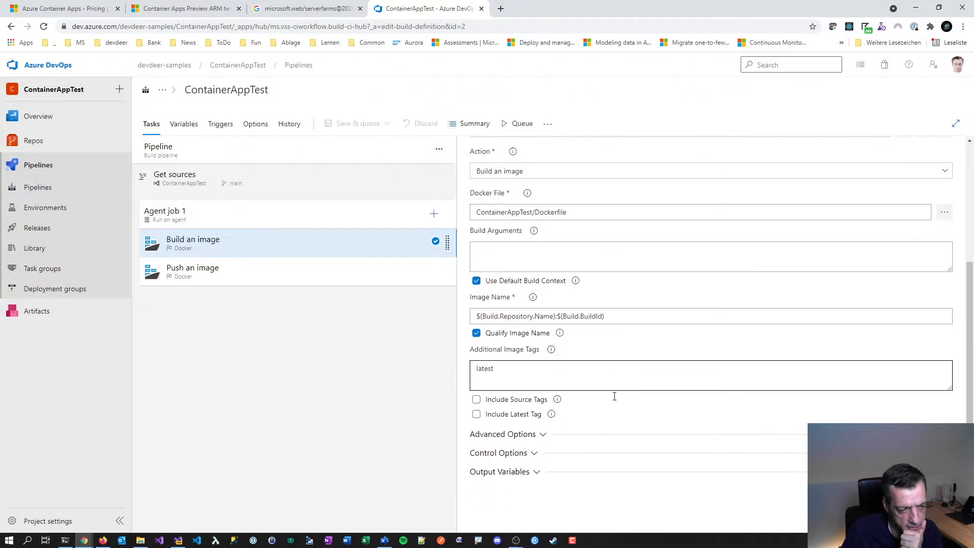
click(542, 435)
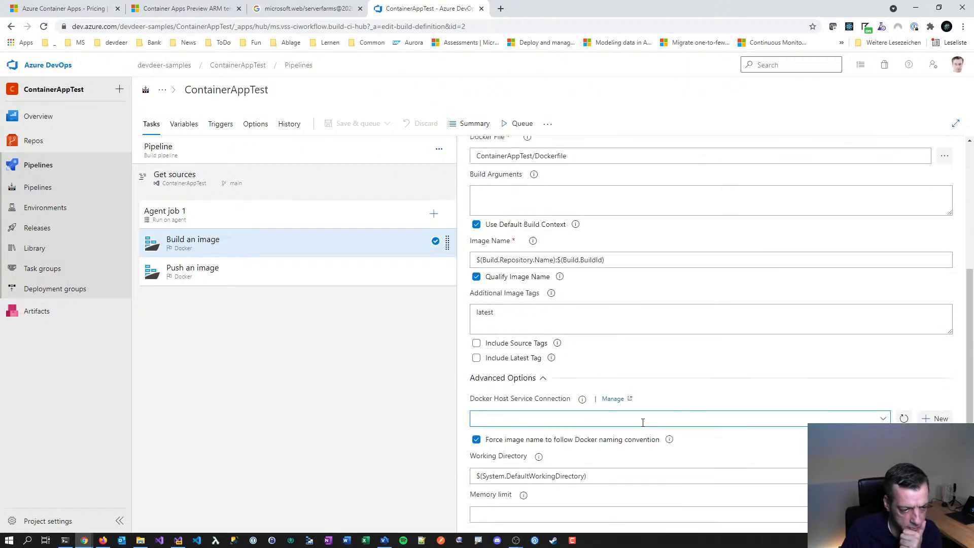
scroll(643, 423, down, 2)
click(883, 335)
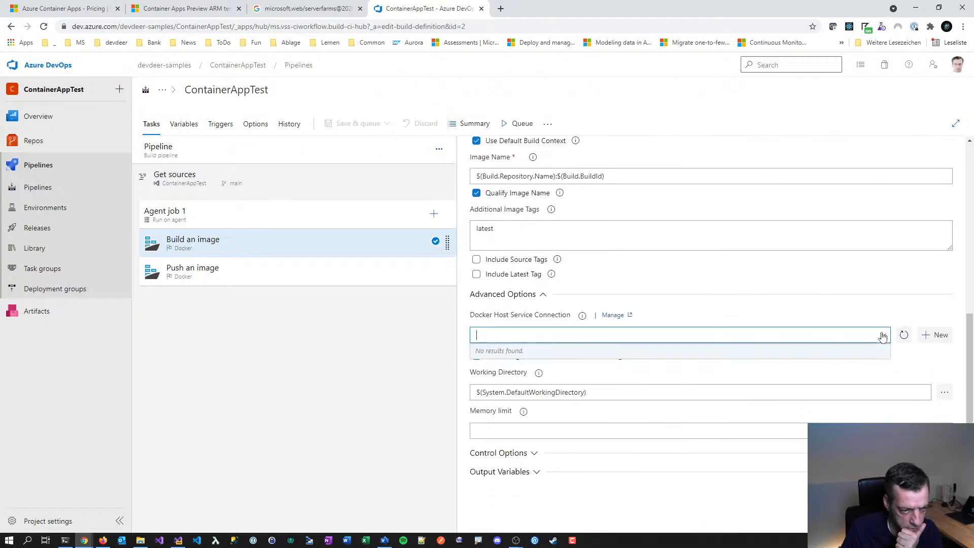
click(882, 335)
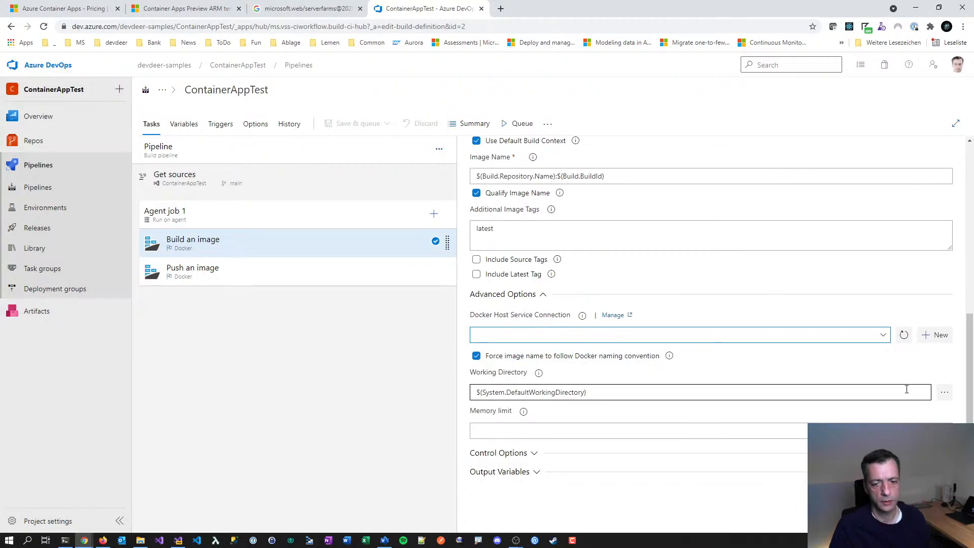
- Browse the repository paths offered for the Working Directory without choosing one, and recheck the Docker File setting
click(944, 392)
click(421, 214)
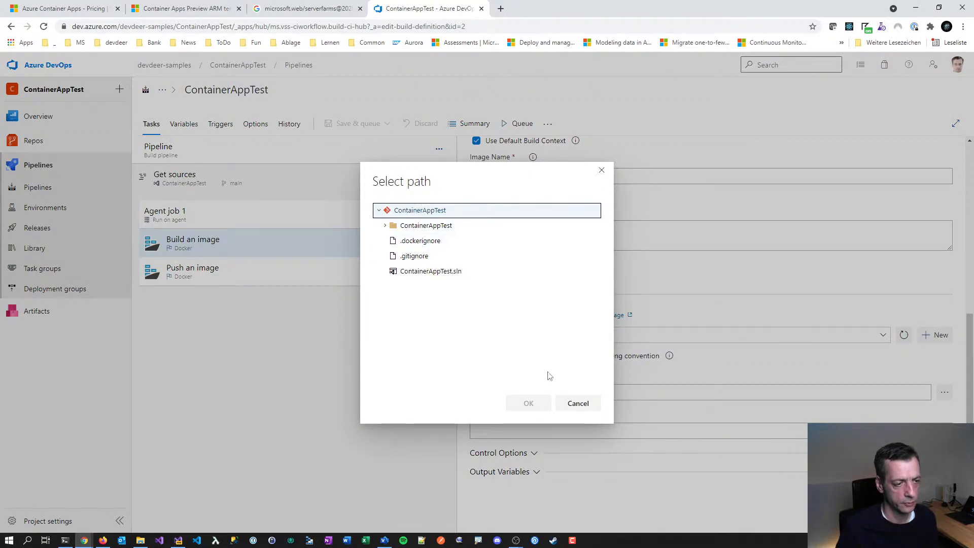
click(583, 403)
click(576, 404)
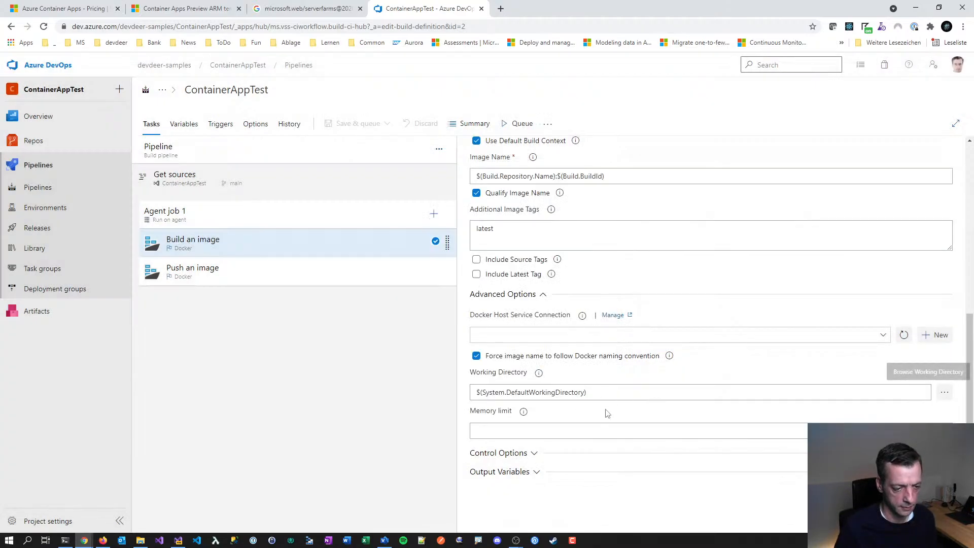
key(Tab)
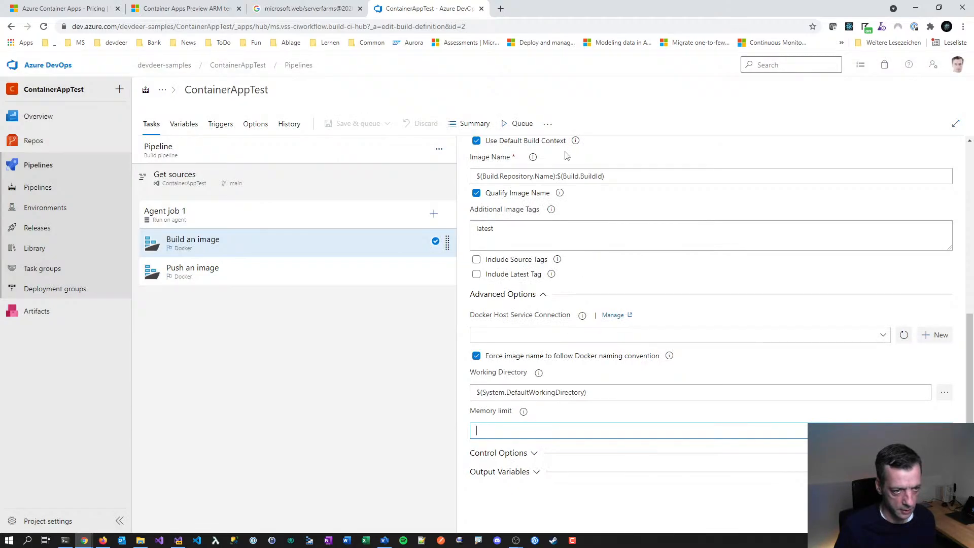
scroll(616, 246, up, 4)
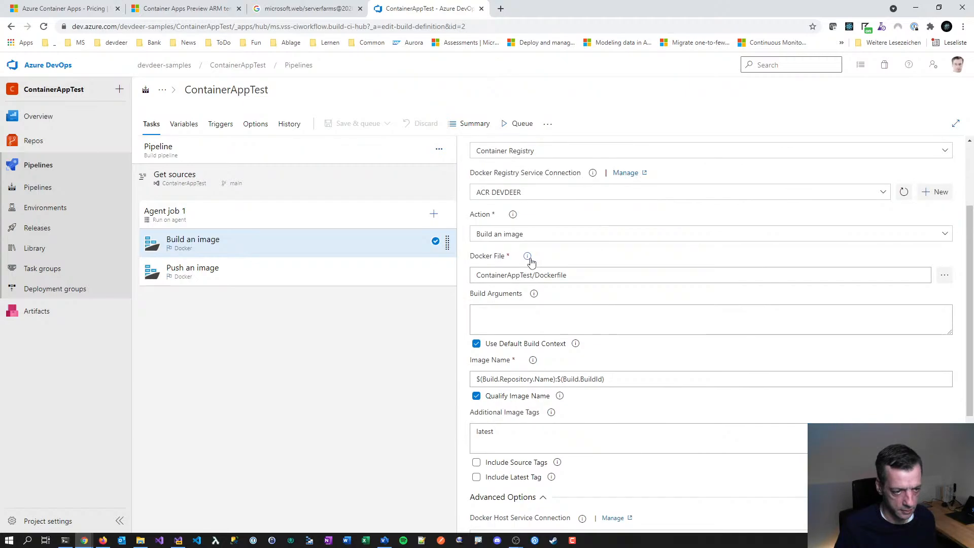
mouse_move(531, 261)
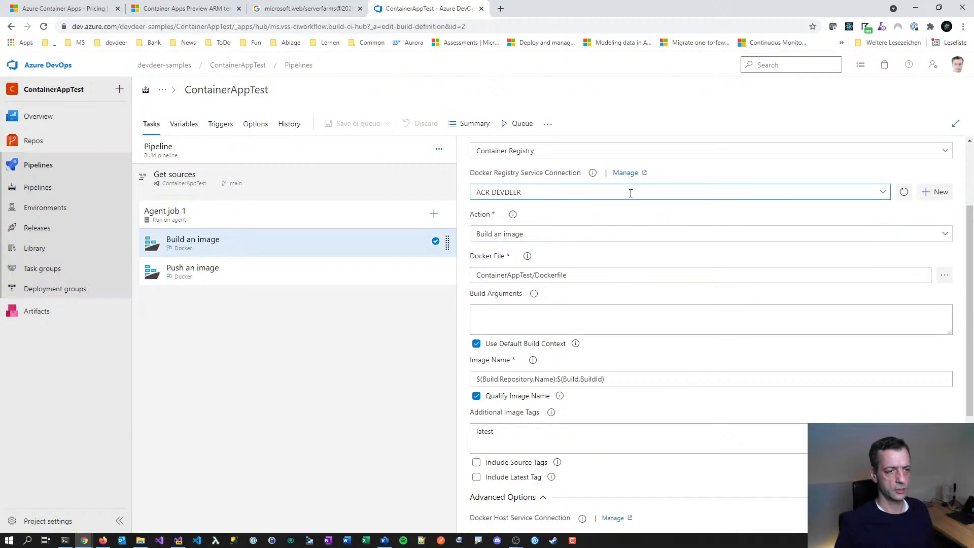
scroll(635, 210, up, 2)
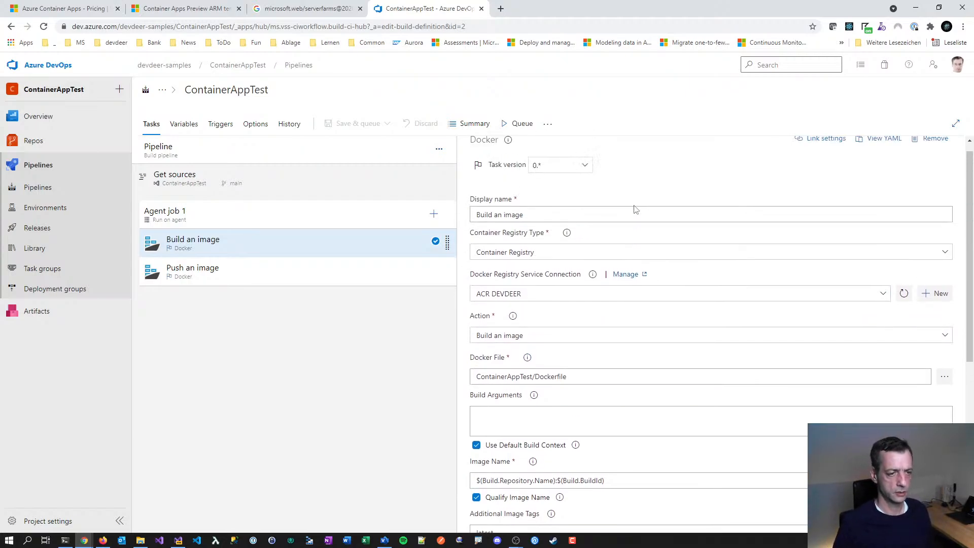
- Open the Build an image log of the ContainerAppTest pipeline's run #20211106.2
click(38, 188)
click(298, 203)
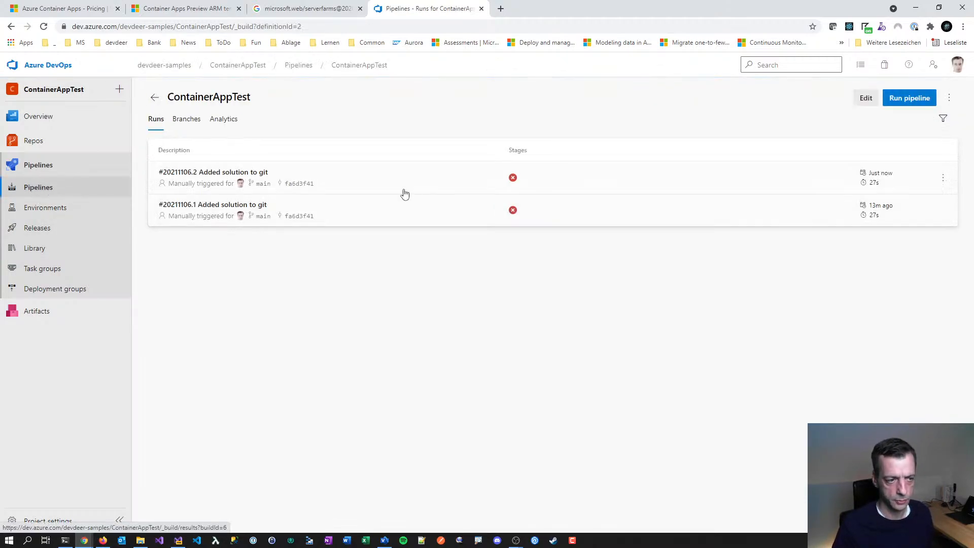
click(397, 184)
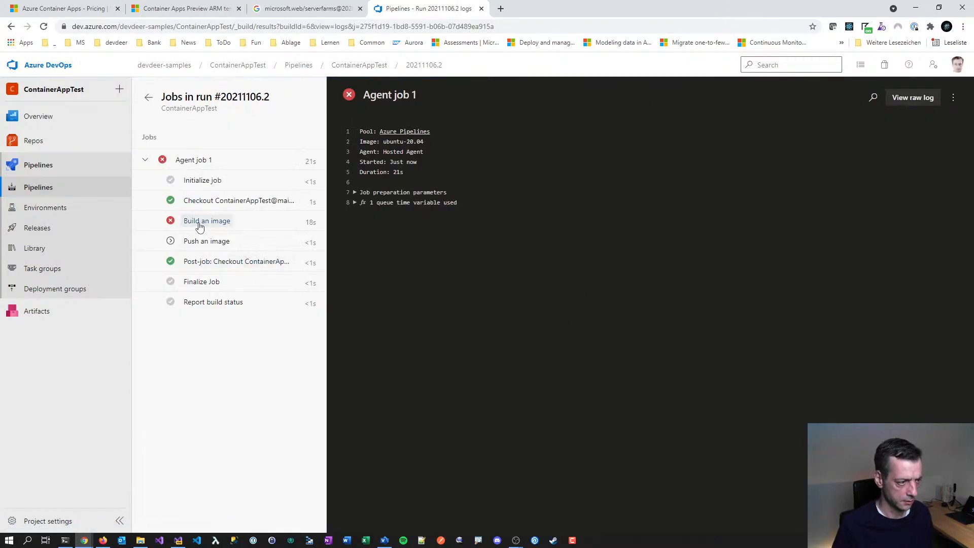
click(198, 221)
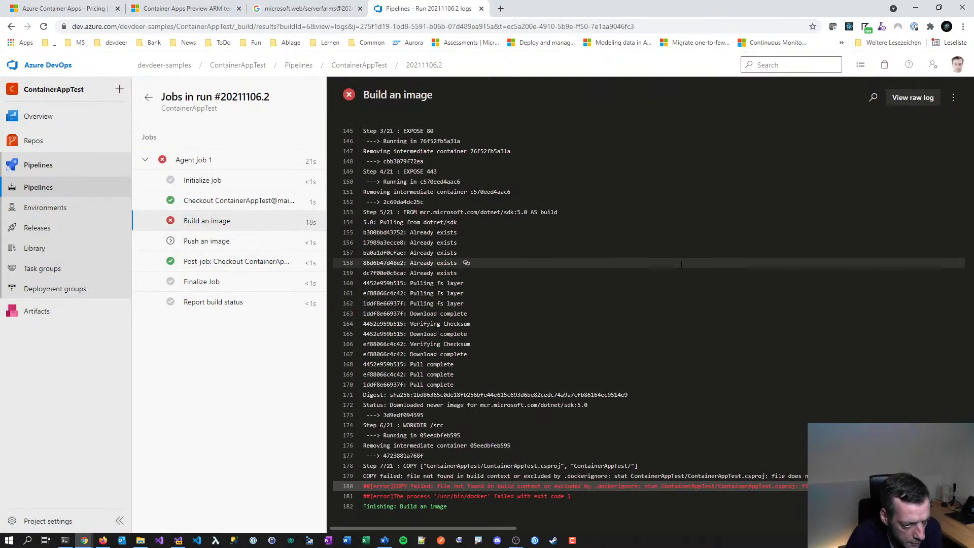
- Examine the docker build command in the log, checking its Dockerfile path and image tag arguments
scroll(687, 433, up, 2)
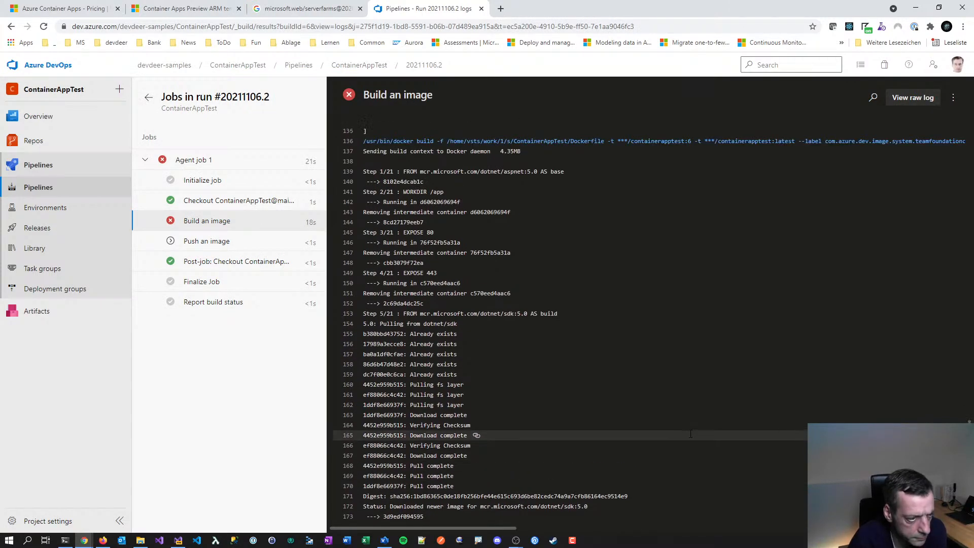
scroll(690, 433, up, 3)
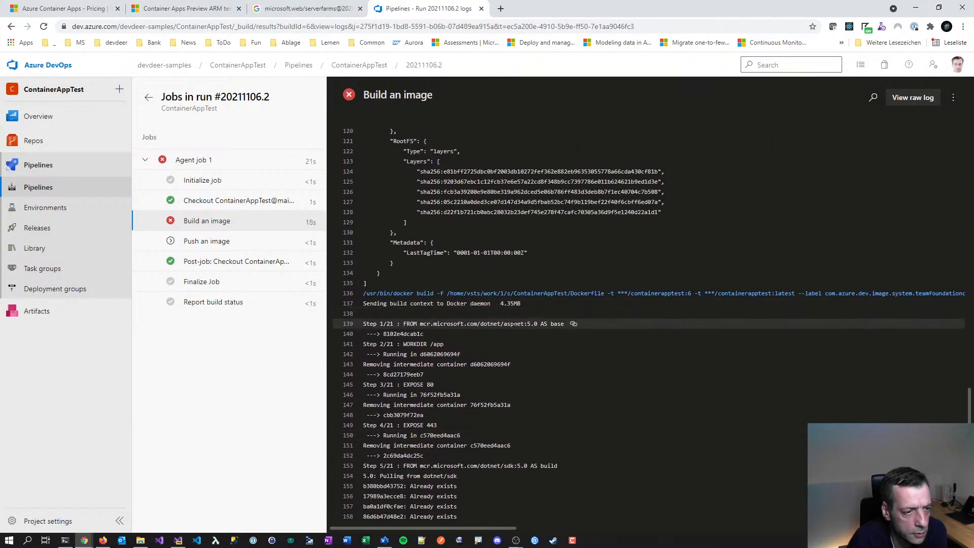
drag(440, 294, 598, 293)
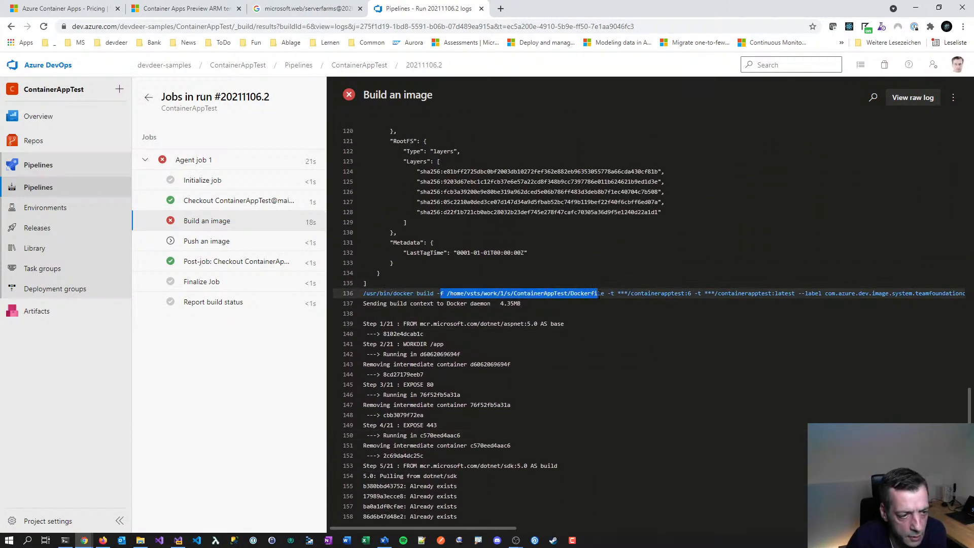
click(611, 294)
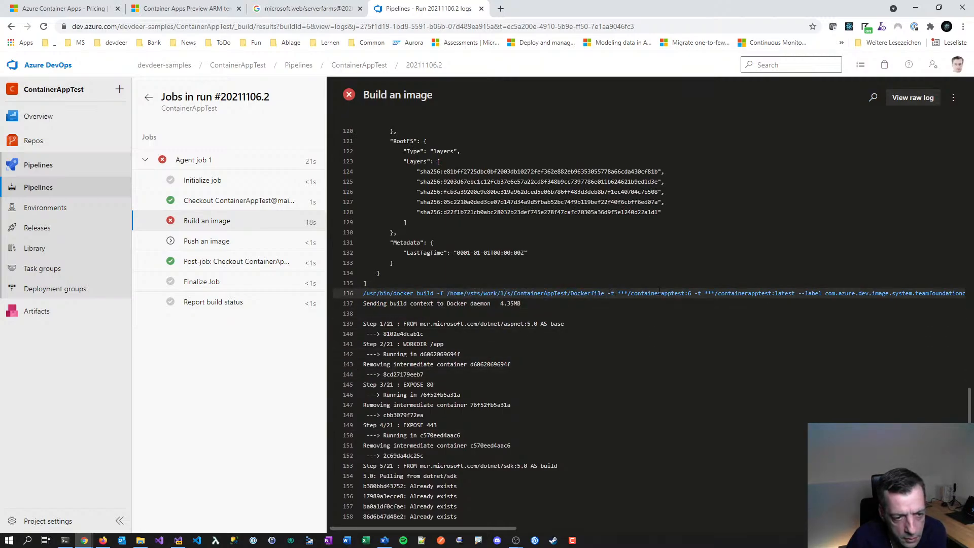
drag(658, 293, 628, 293)
click(689, 293)
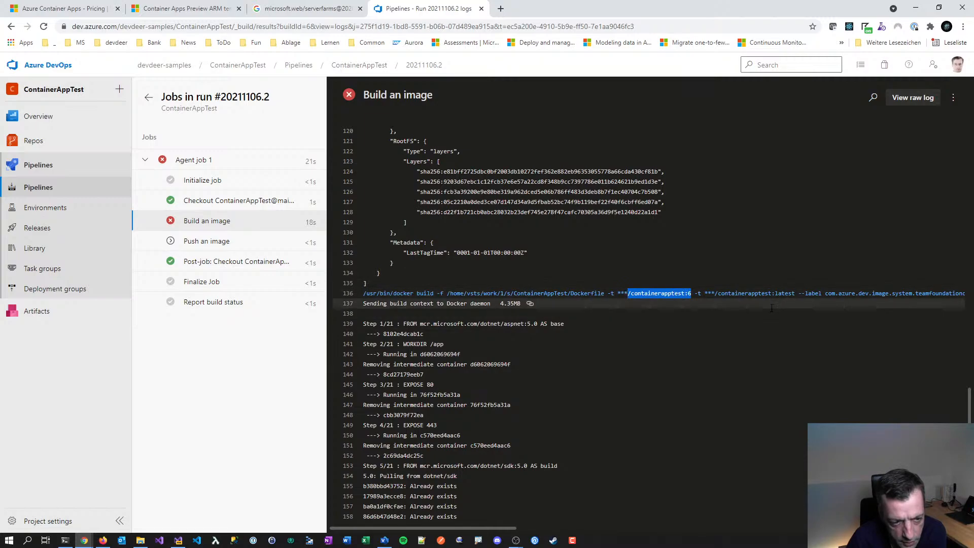
click(628, 293)
drag(808, 293, 560, 294)
click(560, 294)
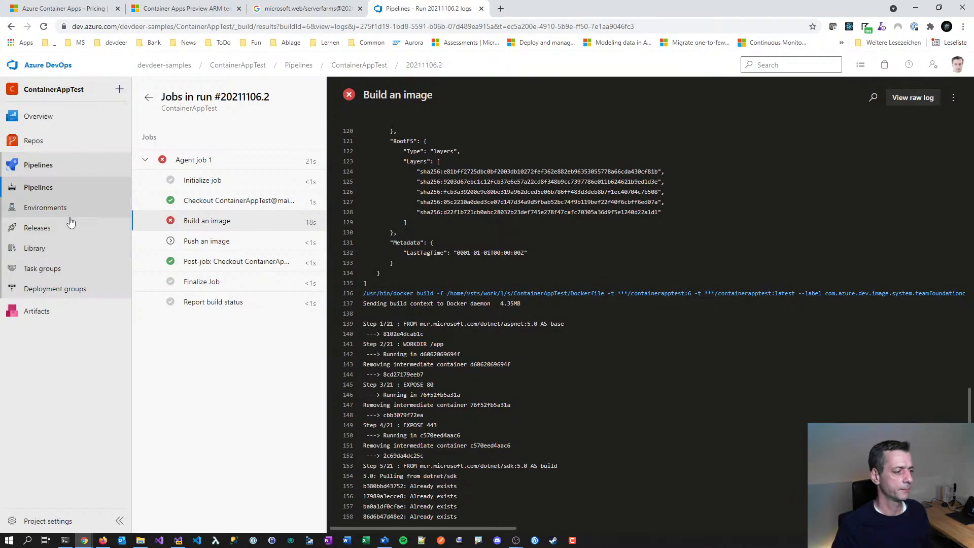
drag(450, 293, 585, 297)
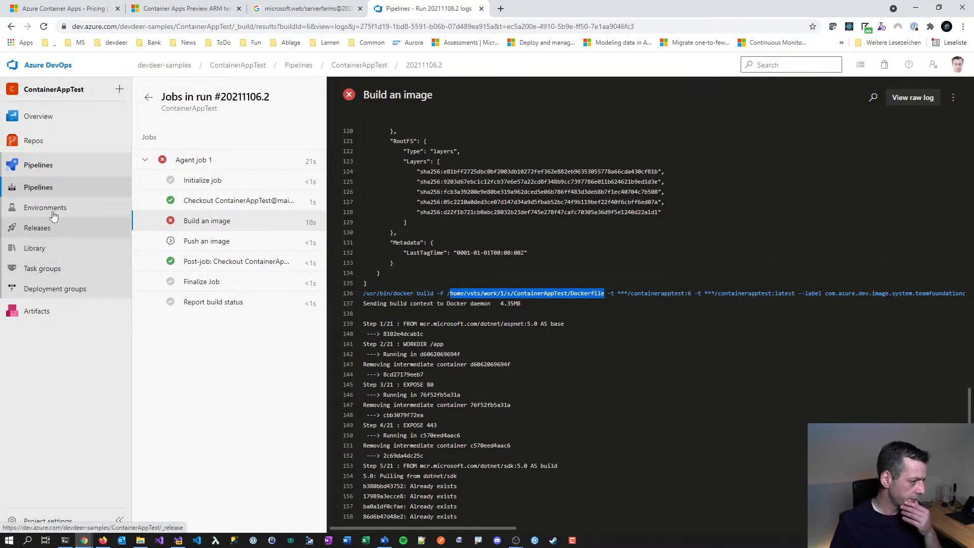
- Open the ContainerAppTest pipeline for editing and show the Build an image task's settings
click(51, 188)
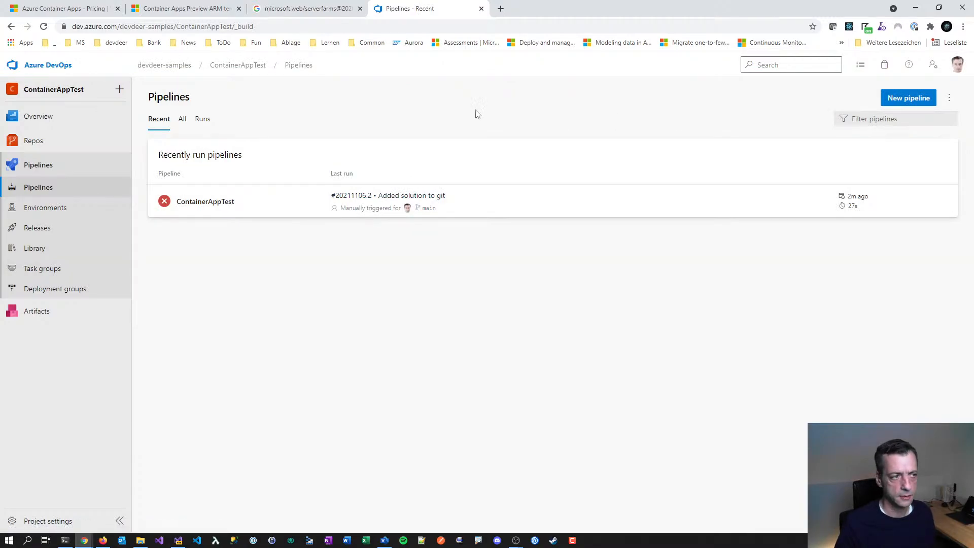
click(942, 201)
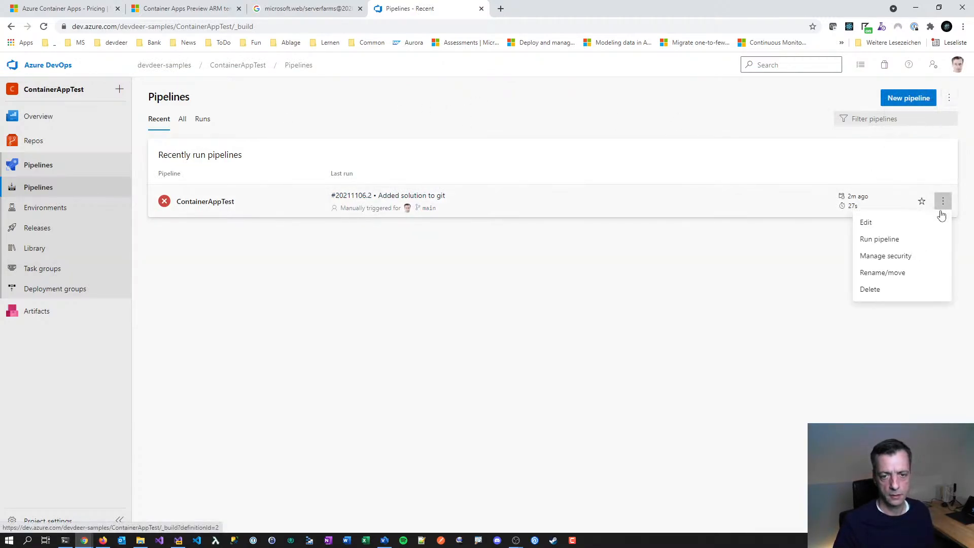
click(866, 223)
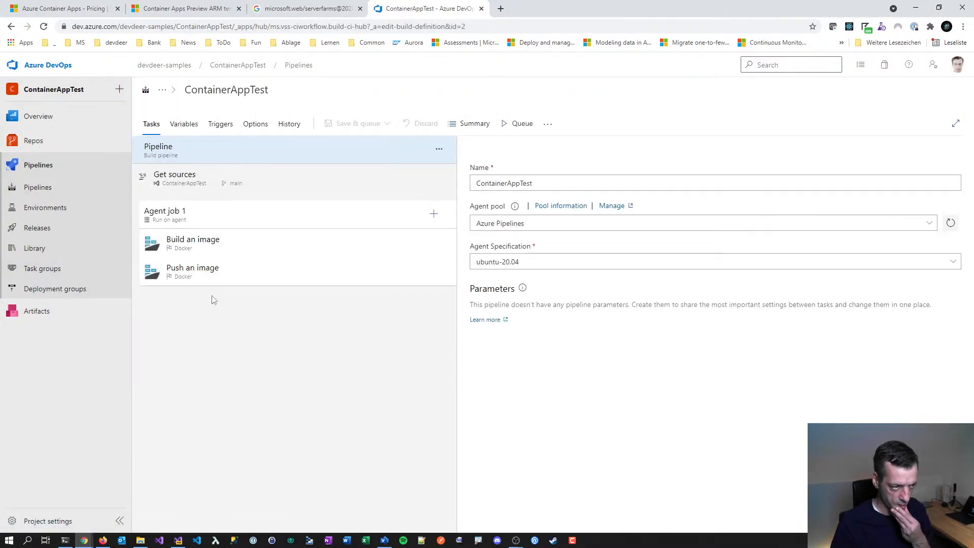
click(173, 243)
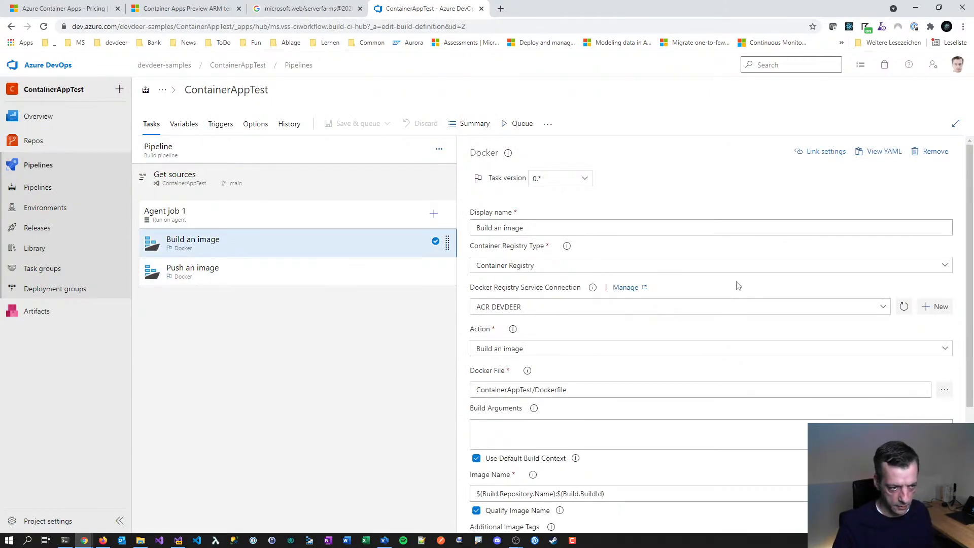
- Turn off Use Default Build Context for the Build an image task and leave the Build Context empty
scroll(738, 285, down, 2)
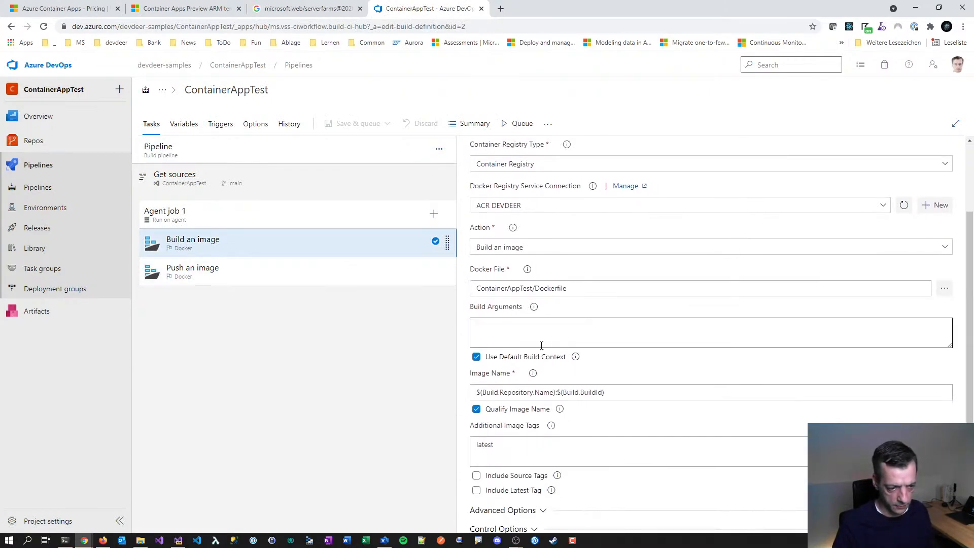
mouse_move(576, 360)
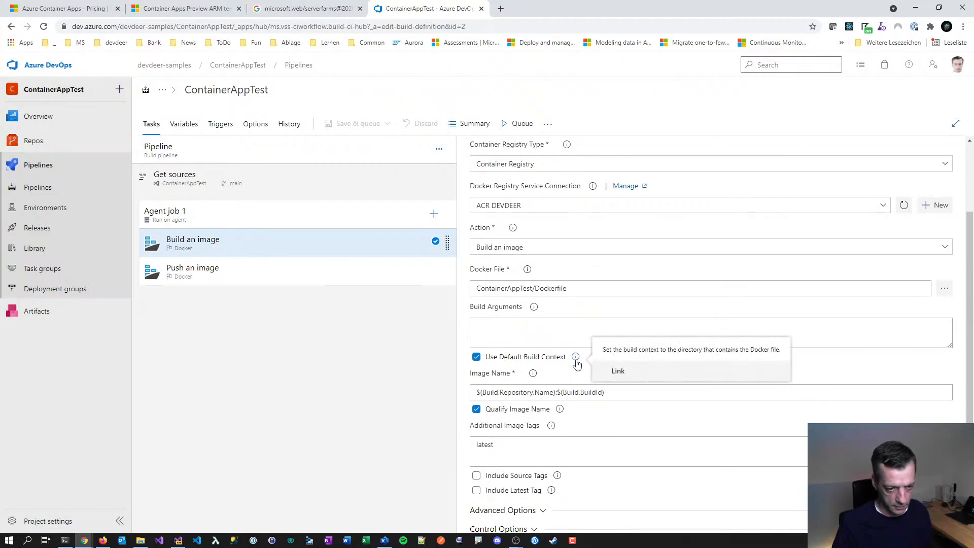
click(480, 359)
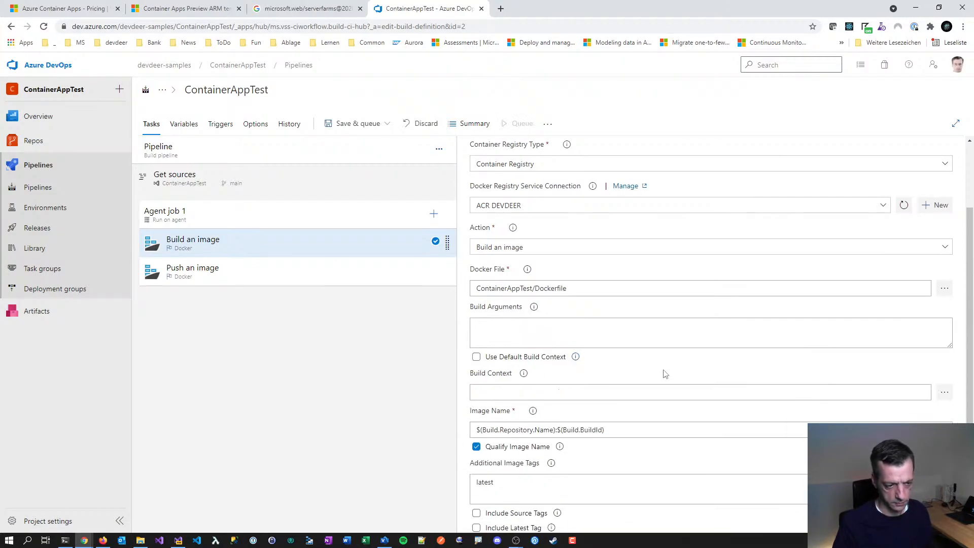
click(946, 393)
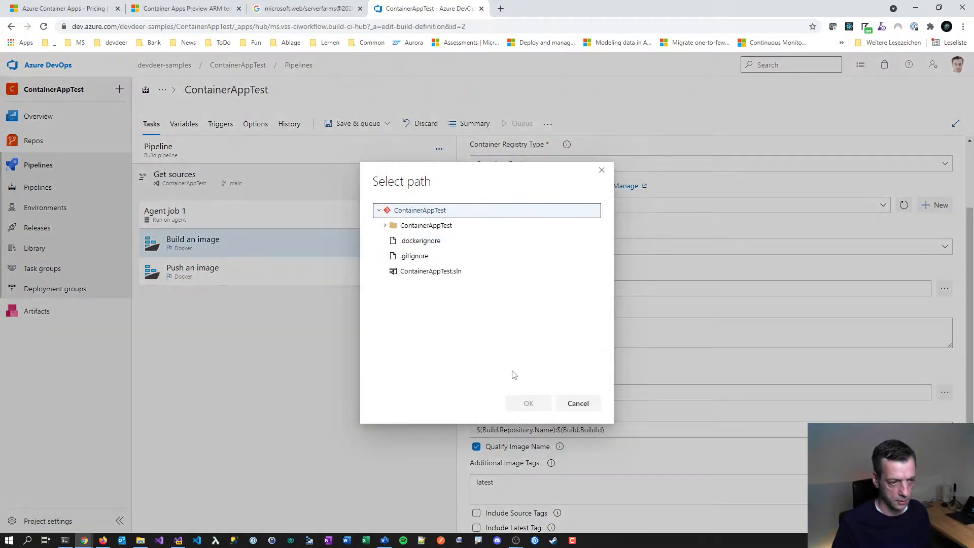
click(578, 403)
scroll(495, 172, down, 2)
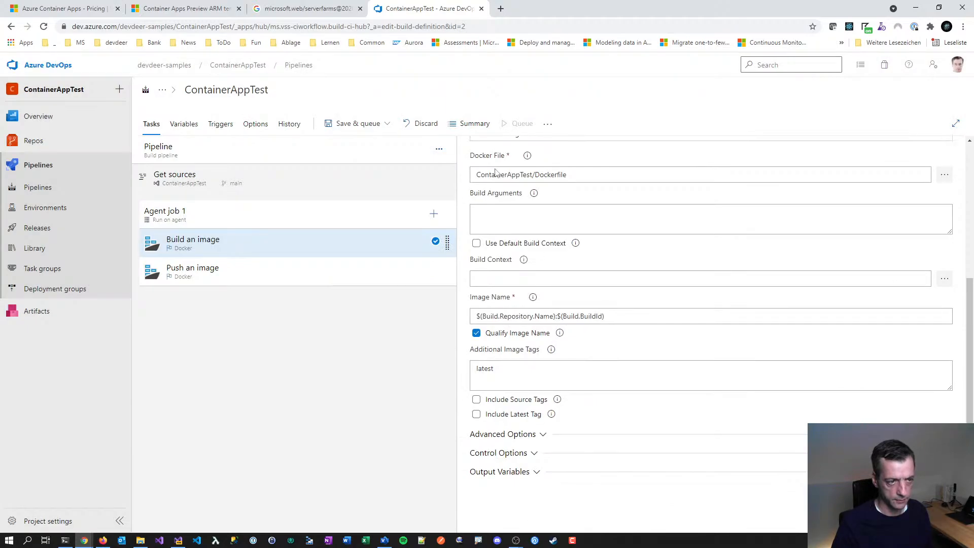
- Save the build pipeline without a comment and without queuing a run
click(355, 123)
click(341, 154)
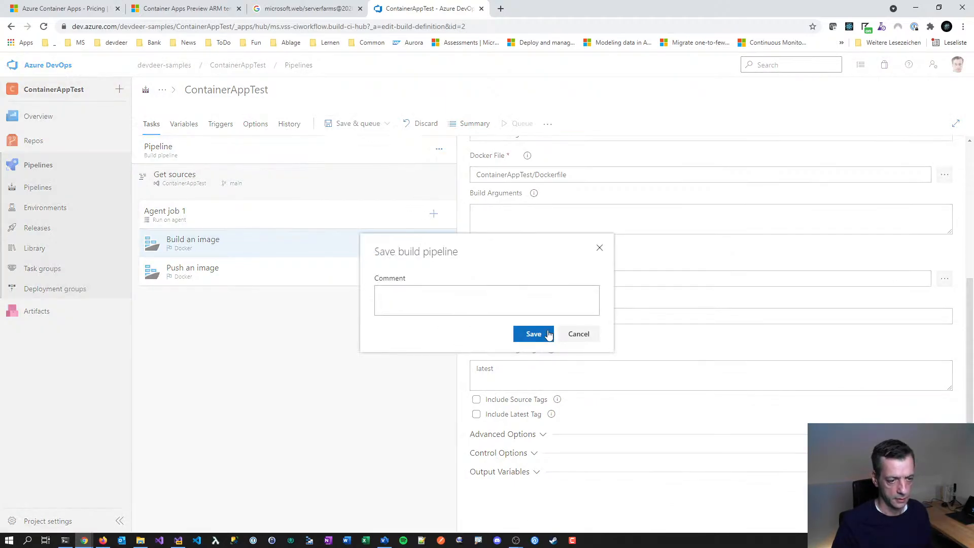
click(533, 333)
- Review the Push an image task's registry, image name and tag settings
click(254, 277)
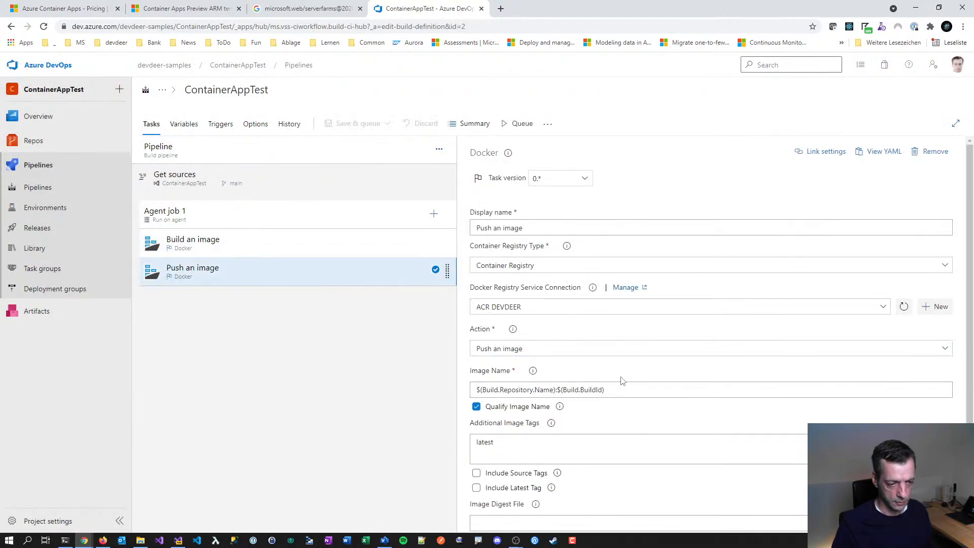
scroll(623, 381, down, 2)
scroll(623, 380, up, 1)
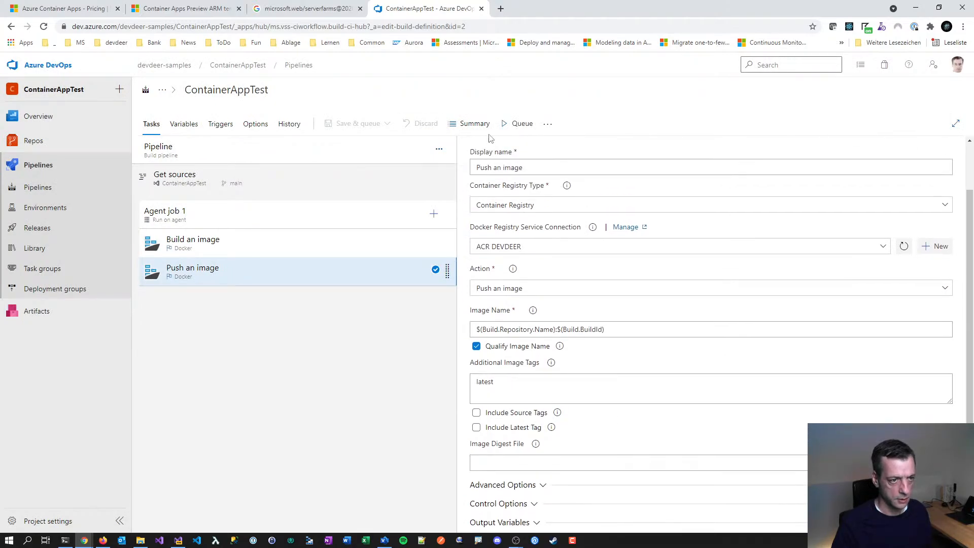
- Run the ContainerAppTest pipeline on the main branch with the ubuntu-20.04 agent and follow the Build an image log of Agent job 1
click(523, 125)
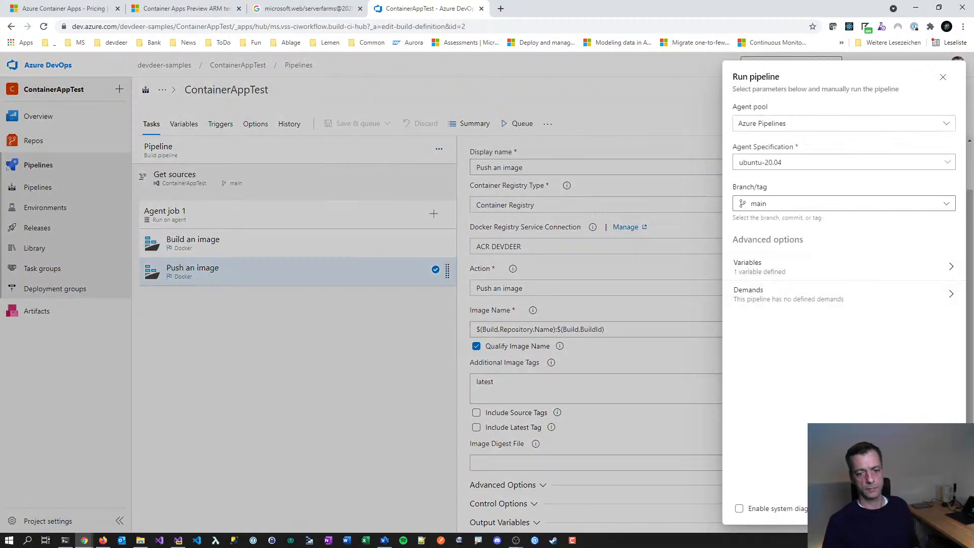
click(941, 508)
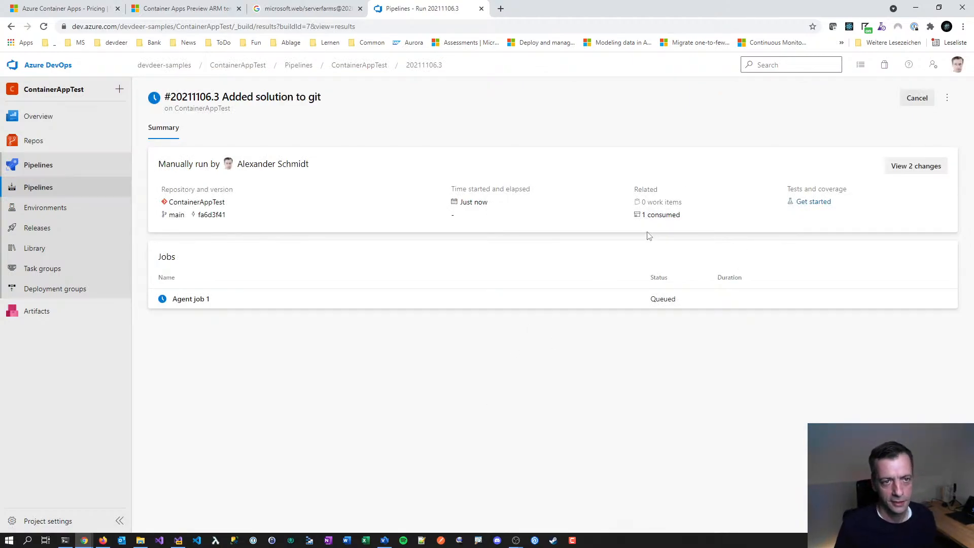
click(195, 299)
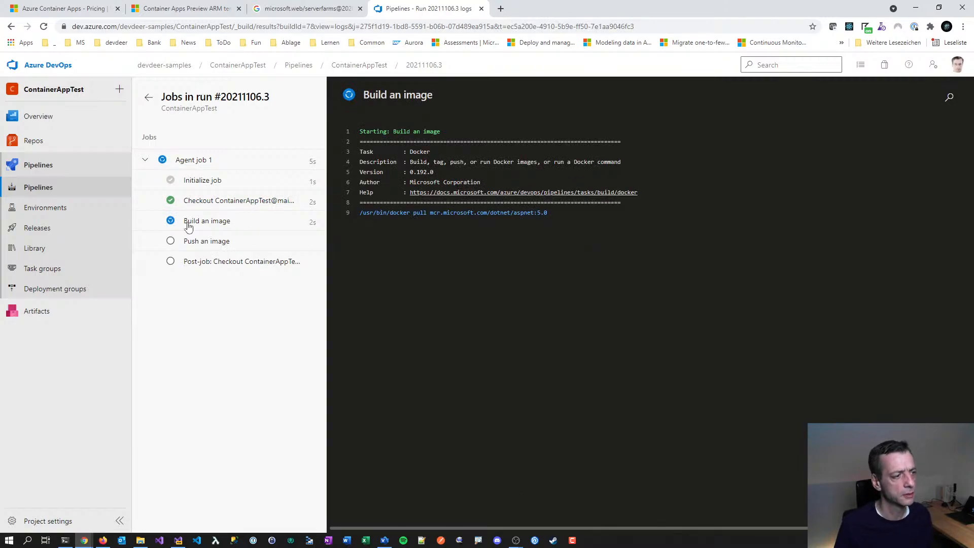
click(195, 227)
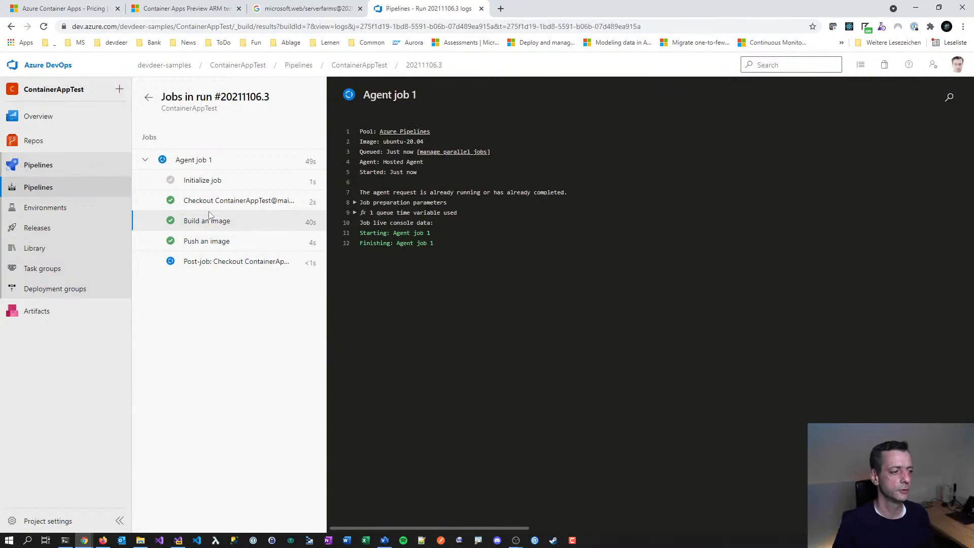
- Switch to the Azure portal and show the containerapptest repository's tags in the acrddcontainerapptest container registry of rg-container-app-test
click(104, 540)
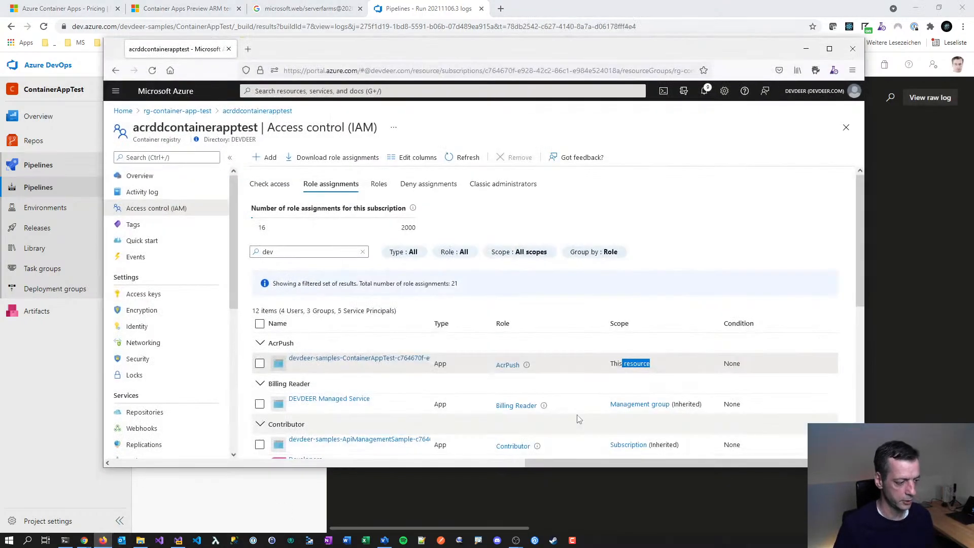
click(180, 111)
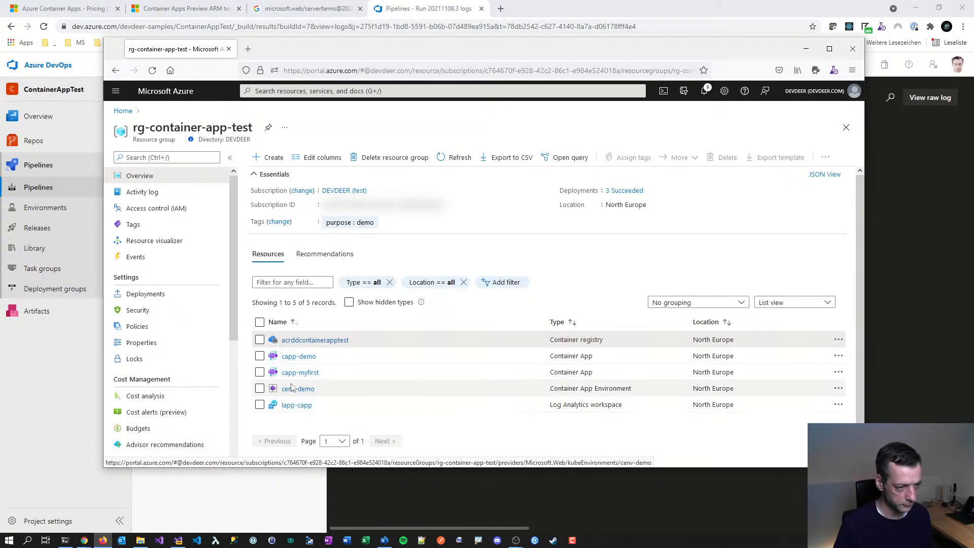
click(295, 340)
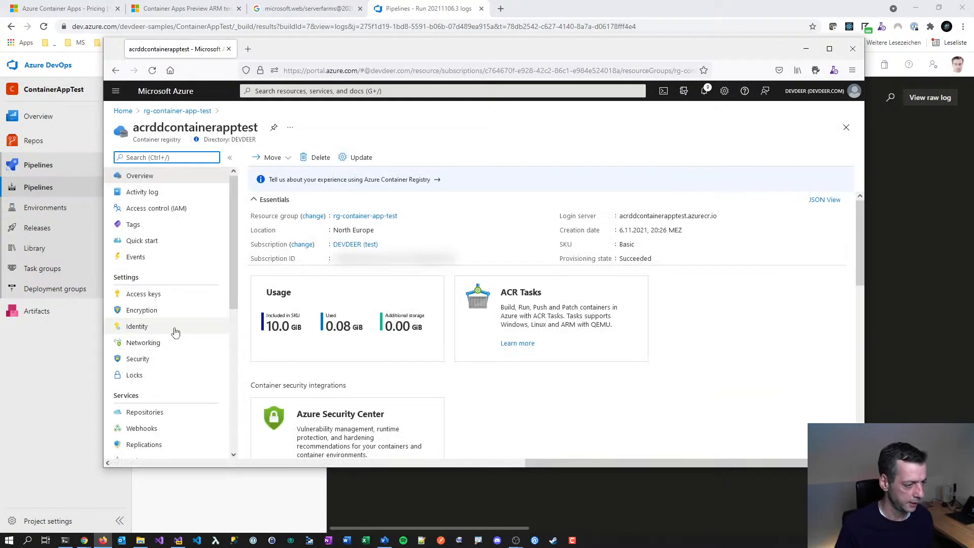
scroll(177, 340, down, 2)
click(153, 309)
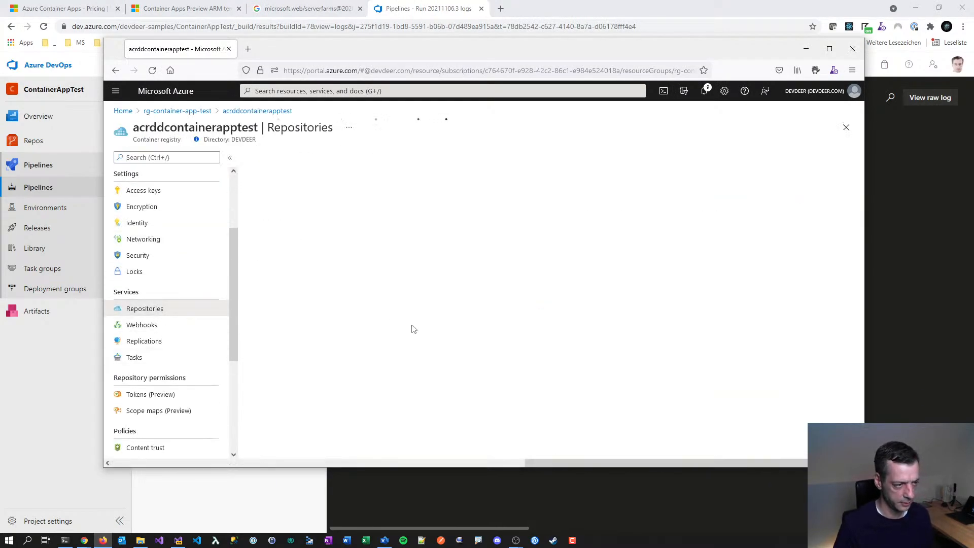
click(277, 211)
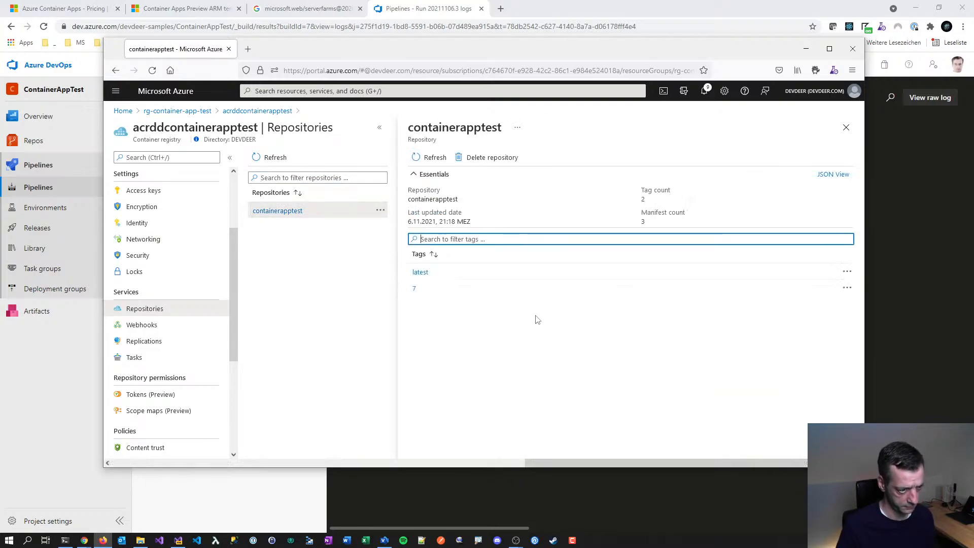
drag(602, 48, 648, 61)
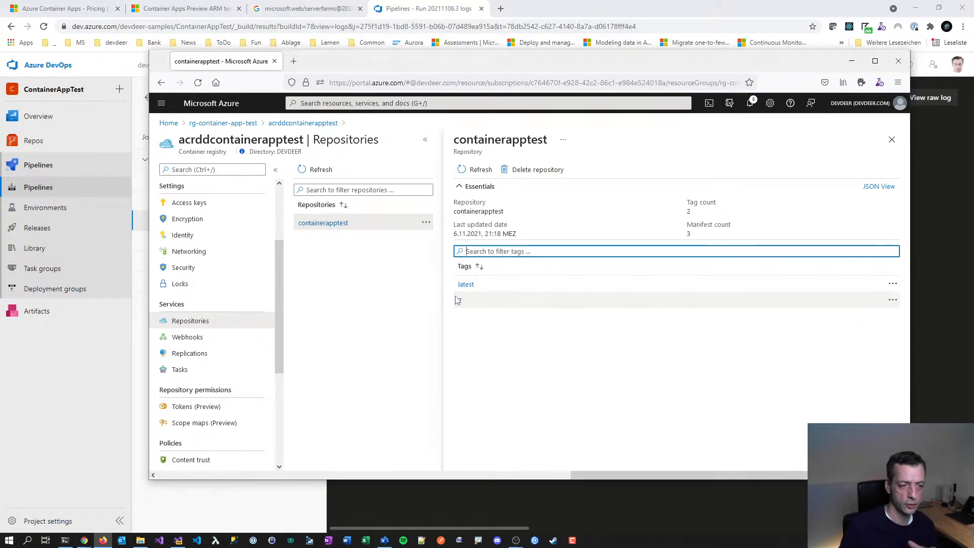
- Switch to Azure DevOps, open ContainerAppTest run #20211106.3 and start a new run on the main branch with the ubuntu-20.04 agent
click(80, 440)
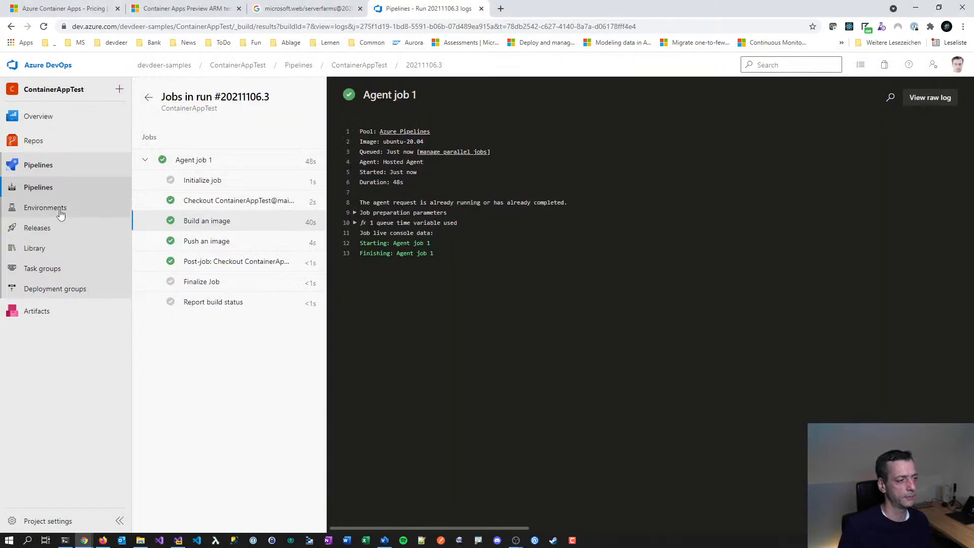
click(34, 187)
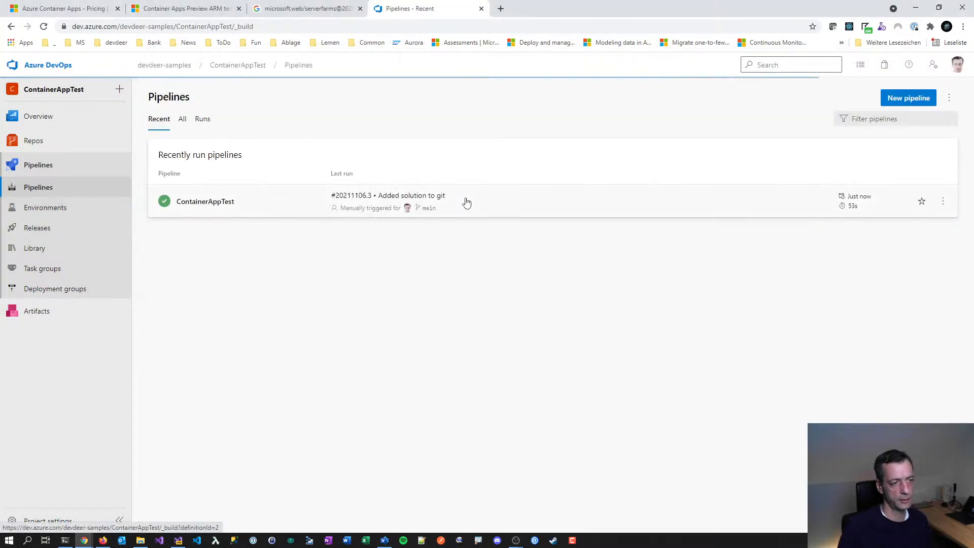
click(246, 206)
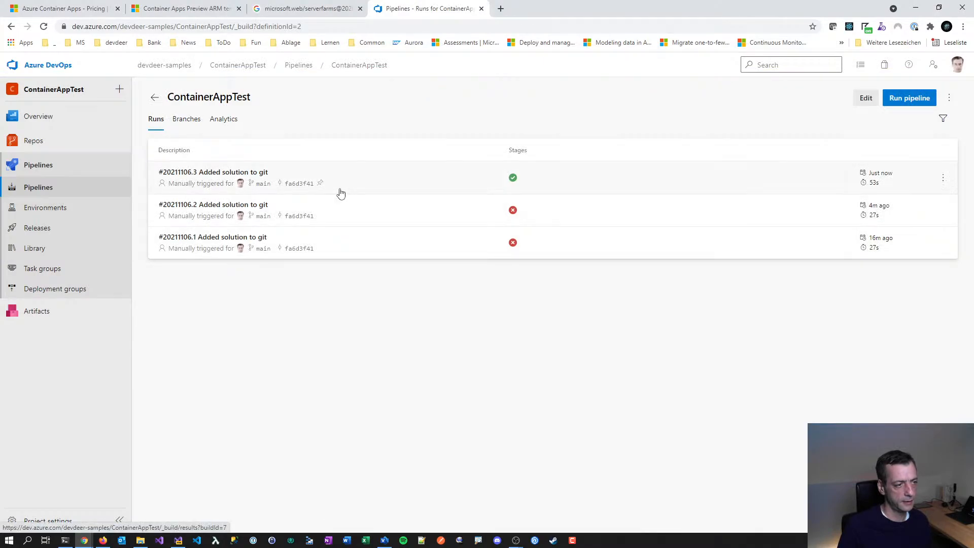
click(199, 176)
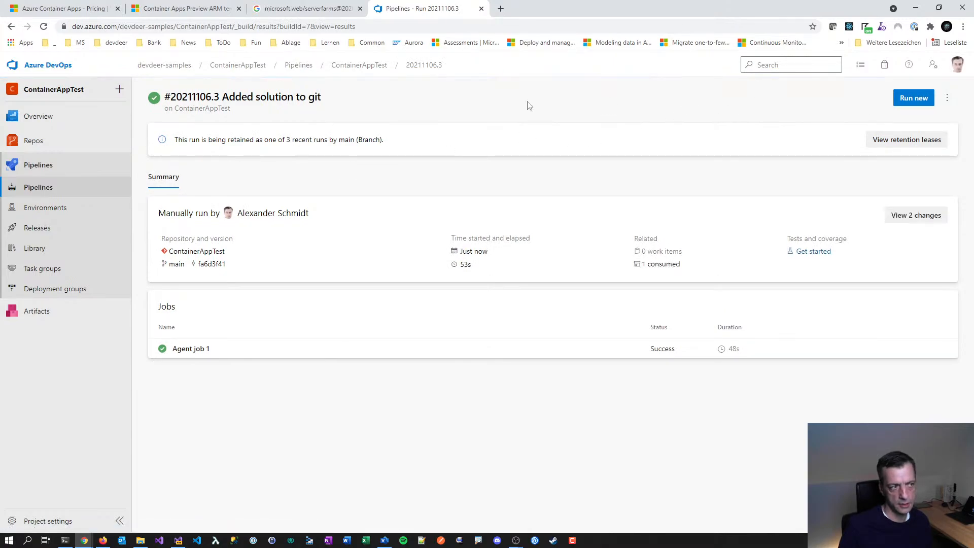
click(912, 98)
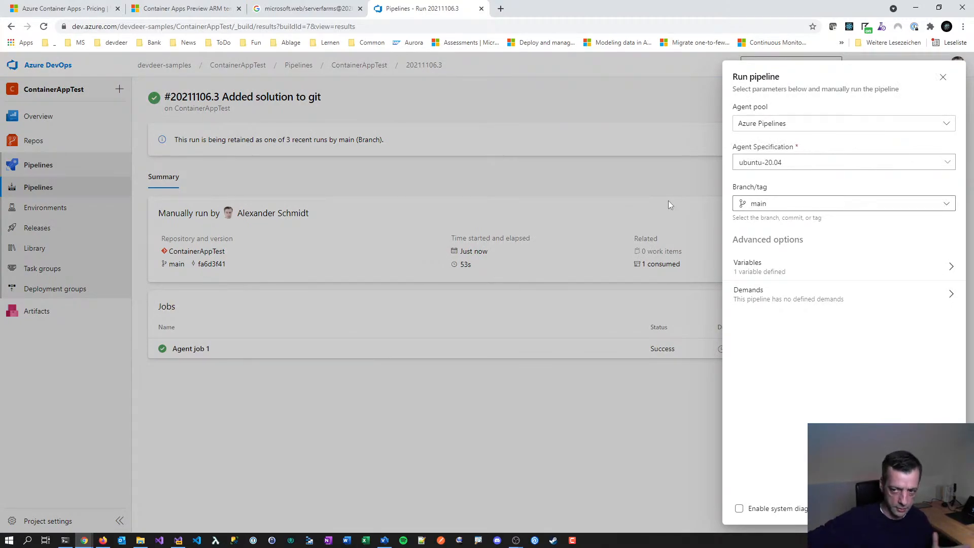
click(941, 508)
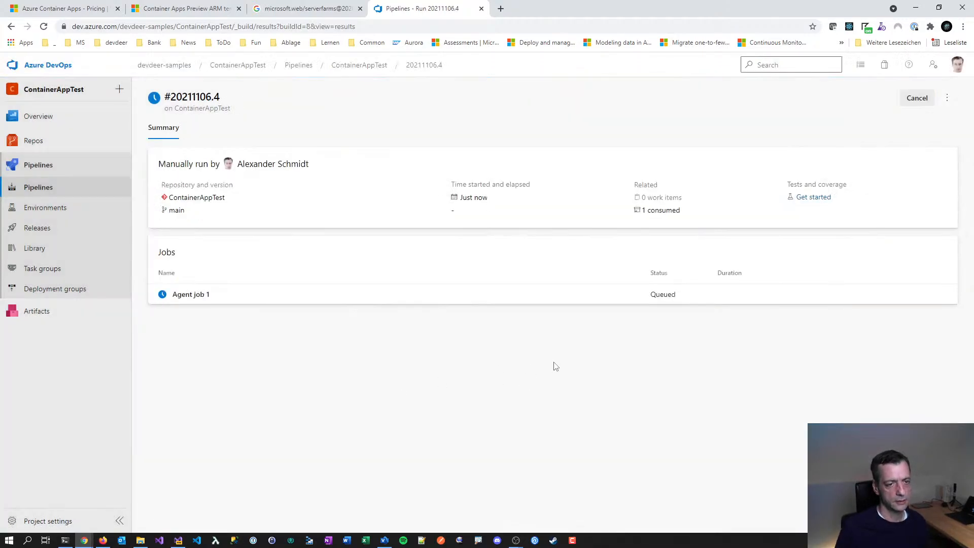
key(alt+Tab)
key(alt+Tab)
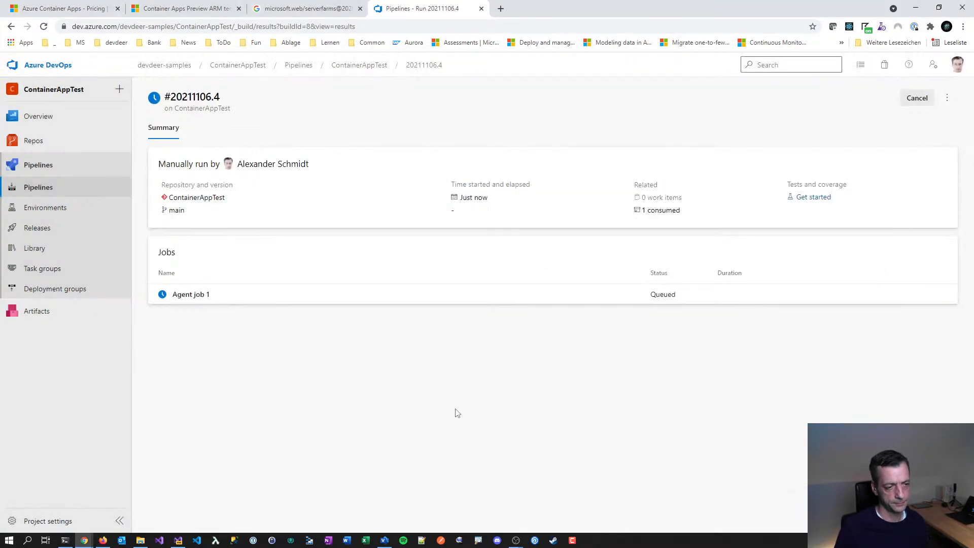
key(alt+Tab)
key(alt+Tab)
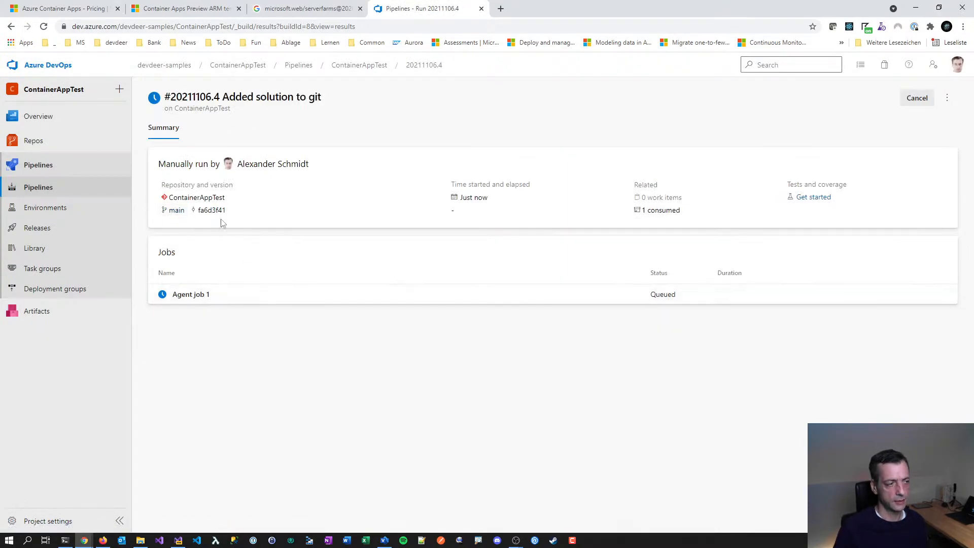
- Open the ContainerAppTest pipeline for editing and review the Push an image task's image name and additional tags
click(38, 189)
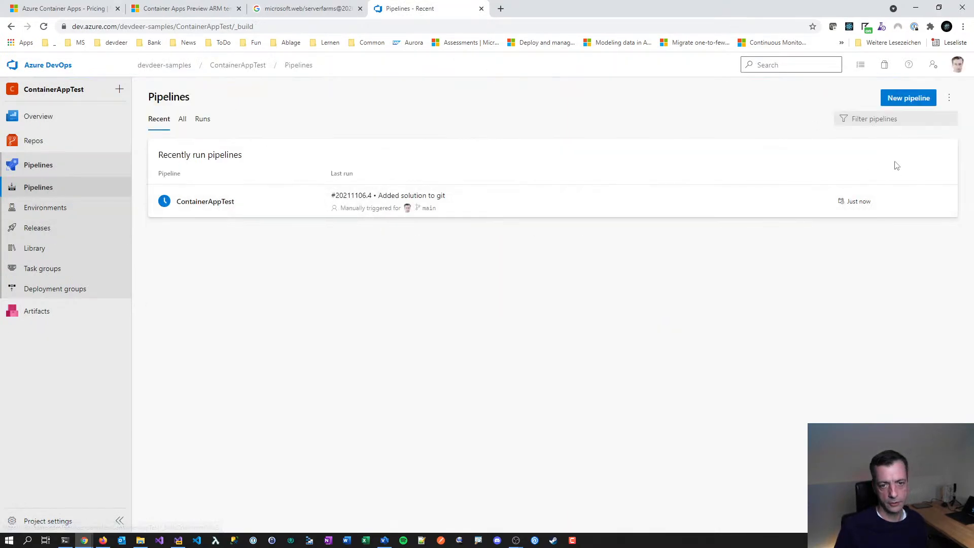
click(943, 201)
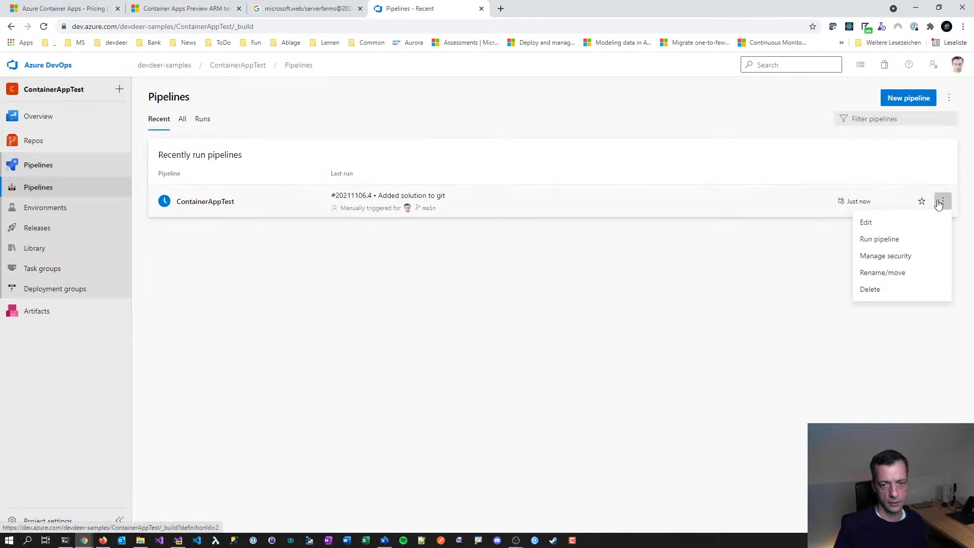
click(887, 222)
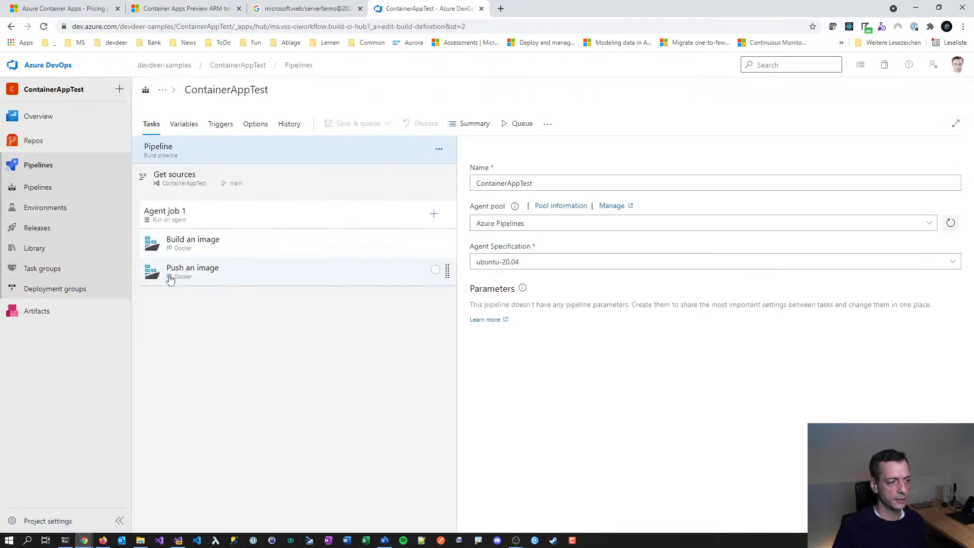
click(225, 278)
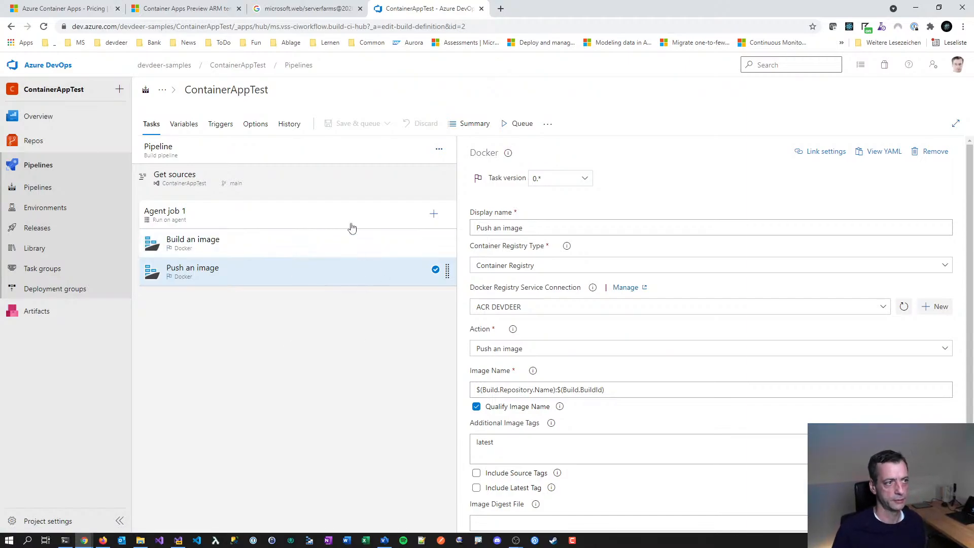
- Refresh the containerapptest repository's tags in the Azure portal, and open the ContainerAppTest pipeline's run list in Azure DevOps
key(alt+Tab)
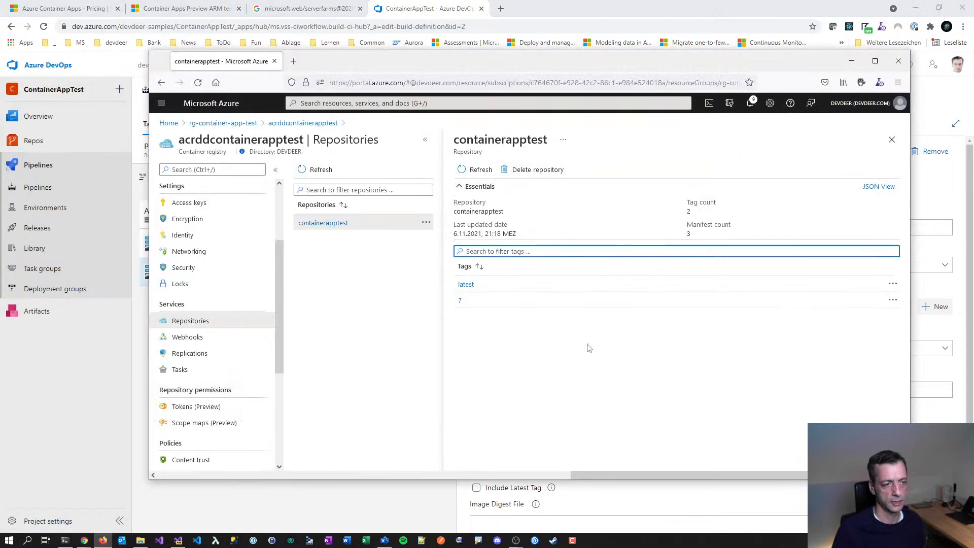
click(475, 168)
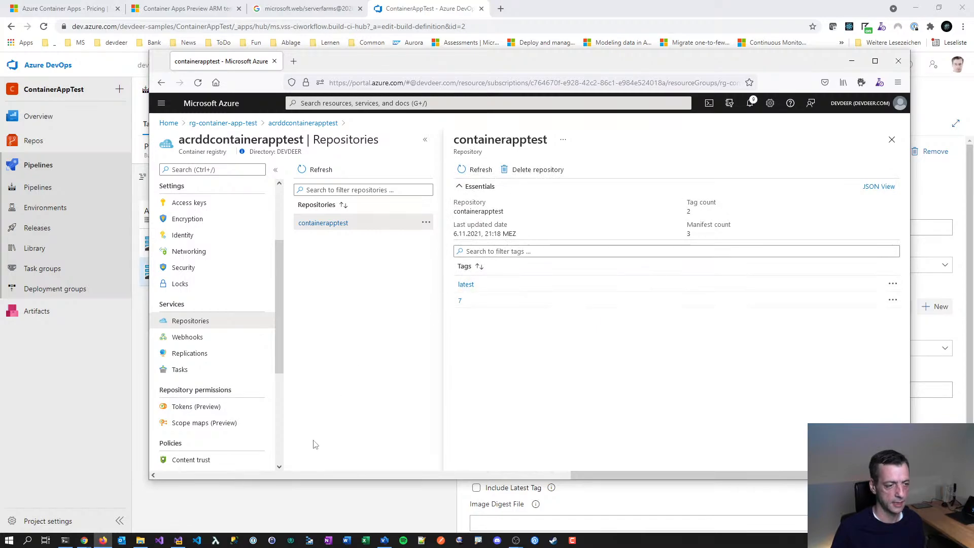
click(92, 449)
click(38, 187)
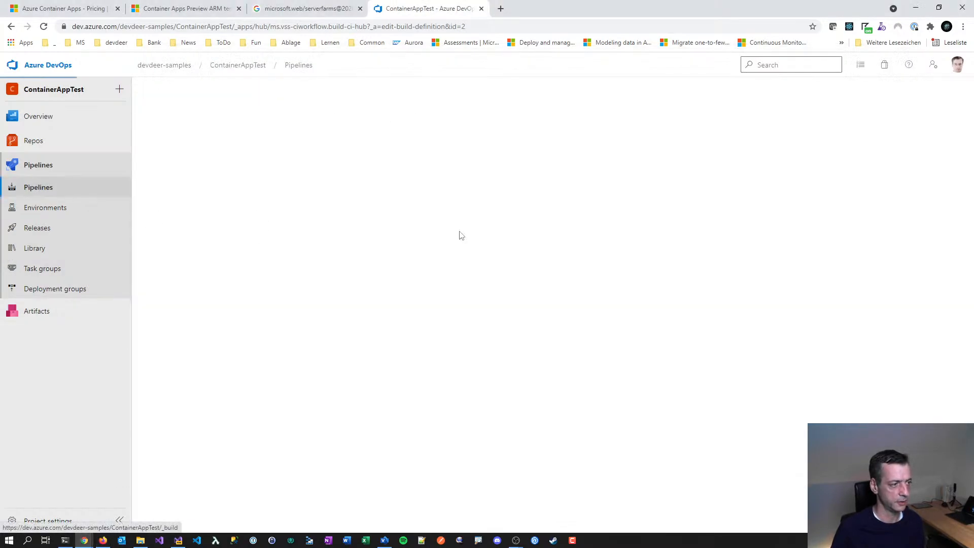
click(217, 202)
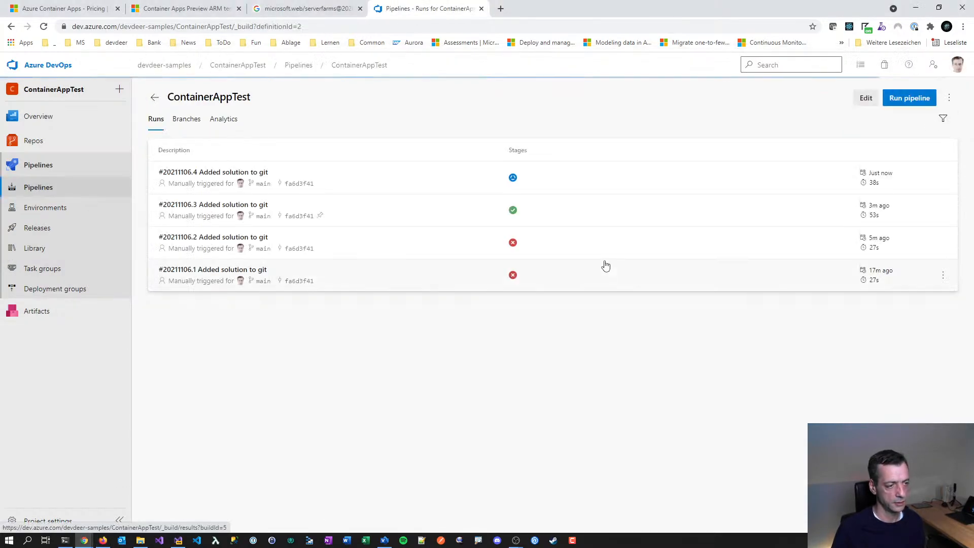
- Refresh the containerapptest tags in the Azure portal again and open the summary of run #20211106.4 in Azure DevOps
key(alt+Tab)
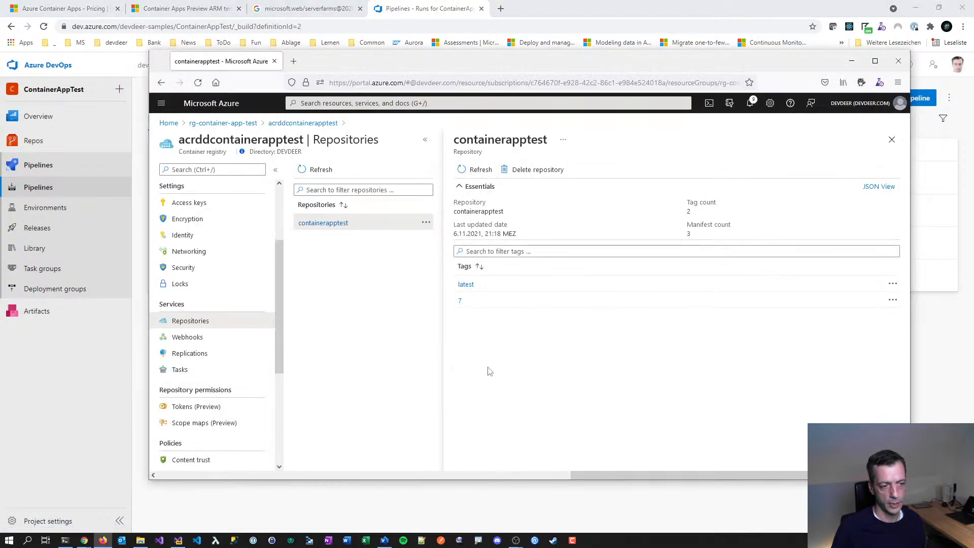
click(475, 170)
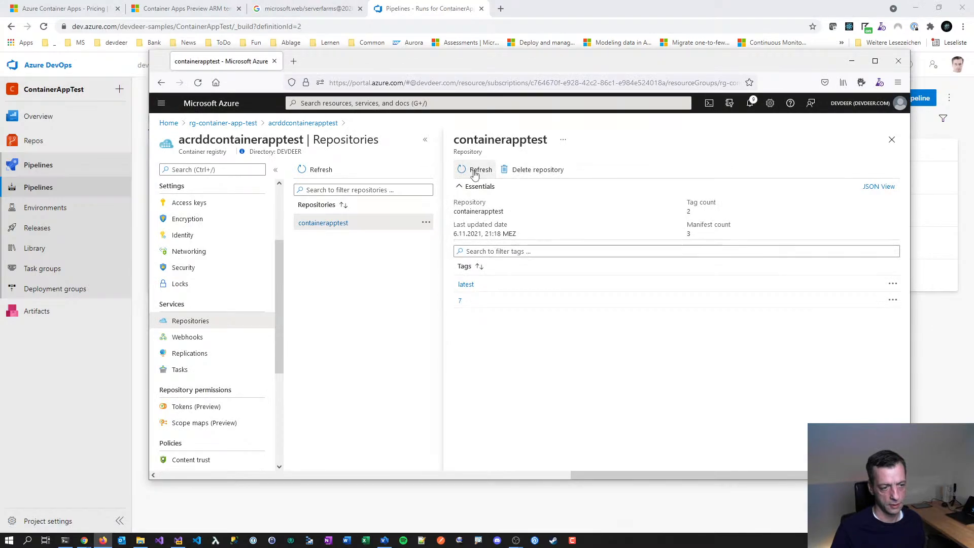
click(475, 170)
key(alt+Tab)
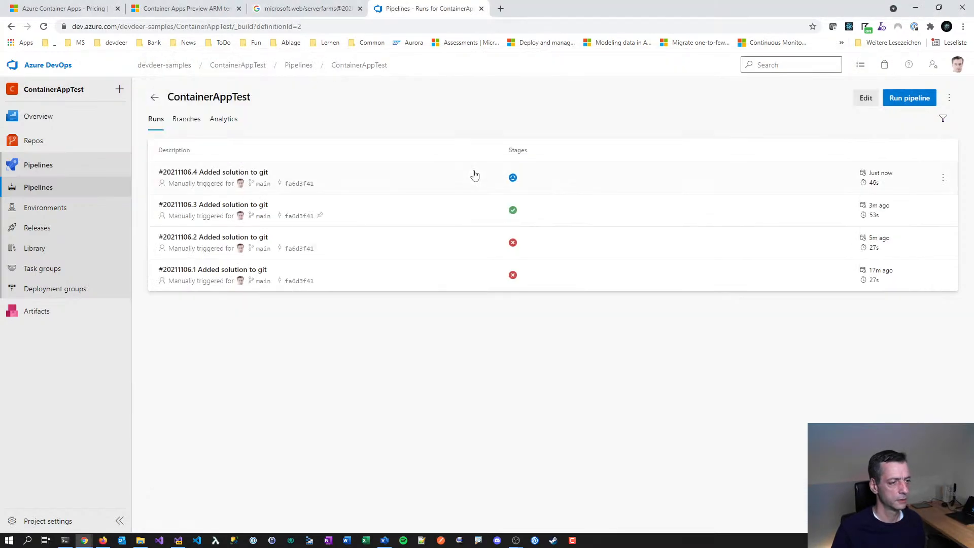
click(509, 195)
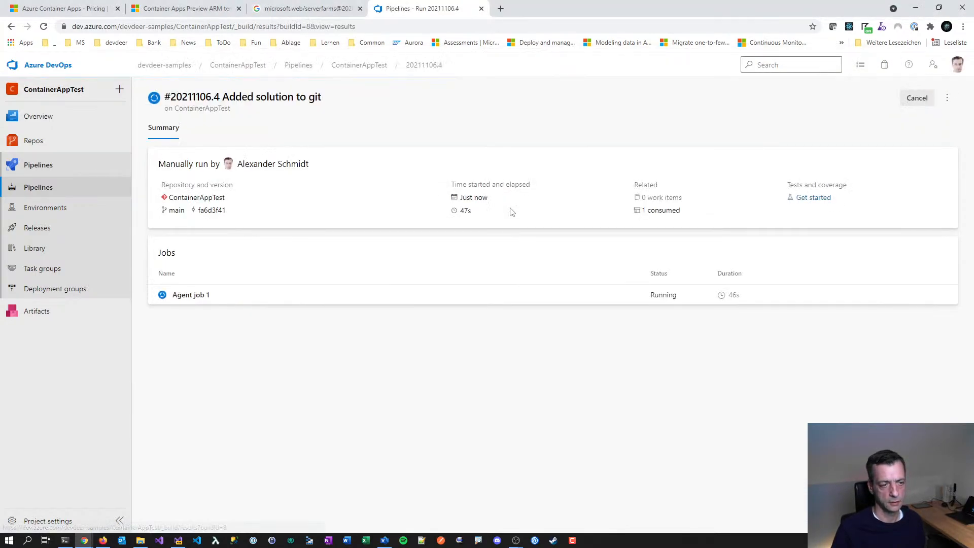
key(alt+Tab)
key(alt+Tab)
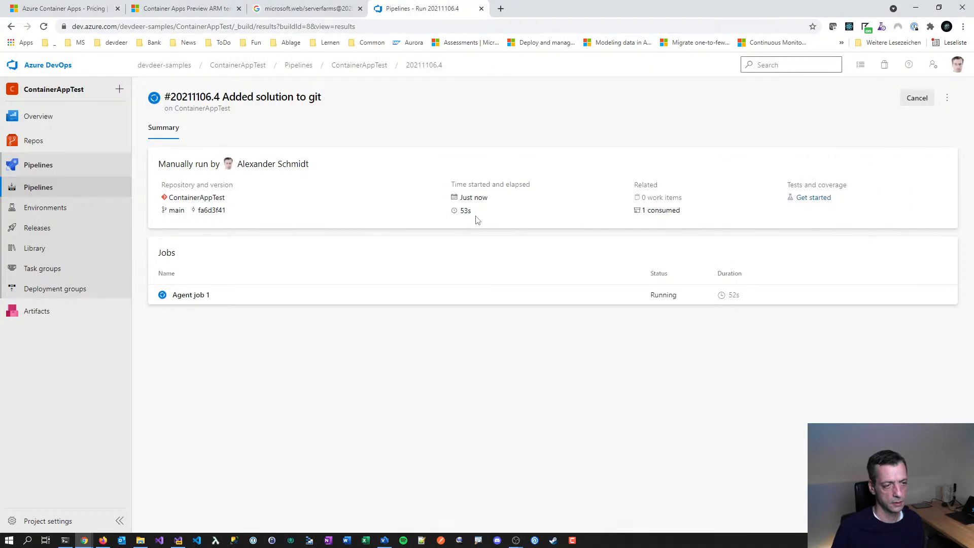
- Recheck the containerapptest tags in the Azure portal, and open the Agent job 1 log of run #20211106.4 in Azure DevOps
key(alt+Tab)
click(478, 171)
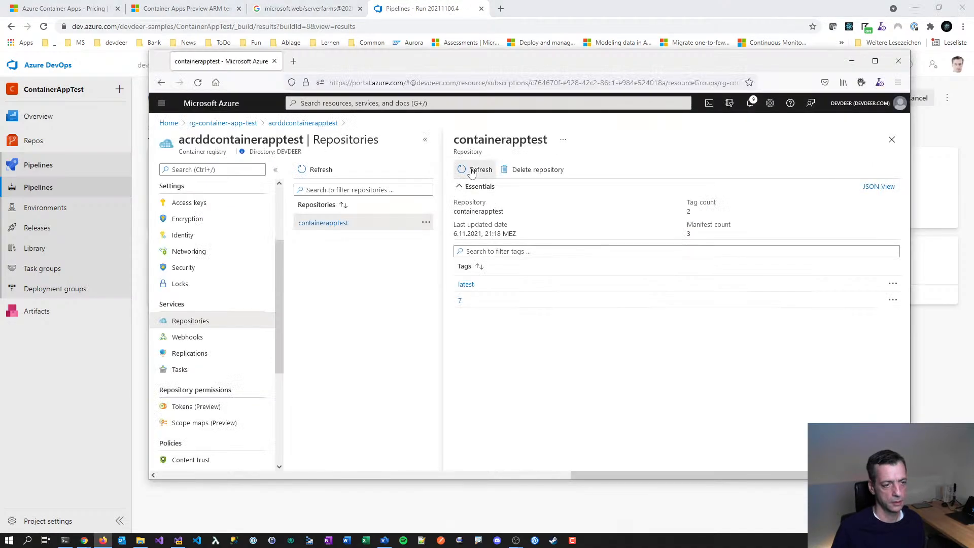
click(477, 170)
key(alt+Tab)
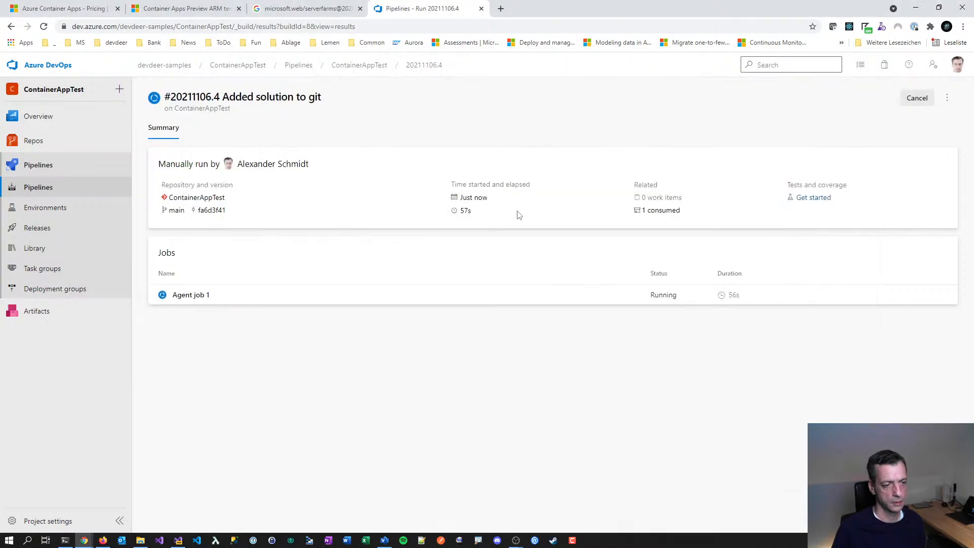
key(alt+Tab)
key(alt+Tab)
key(alt+Tab)
key(alt+Tab)
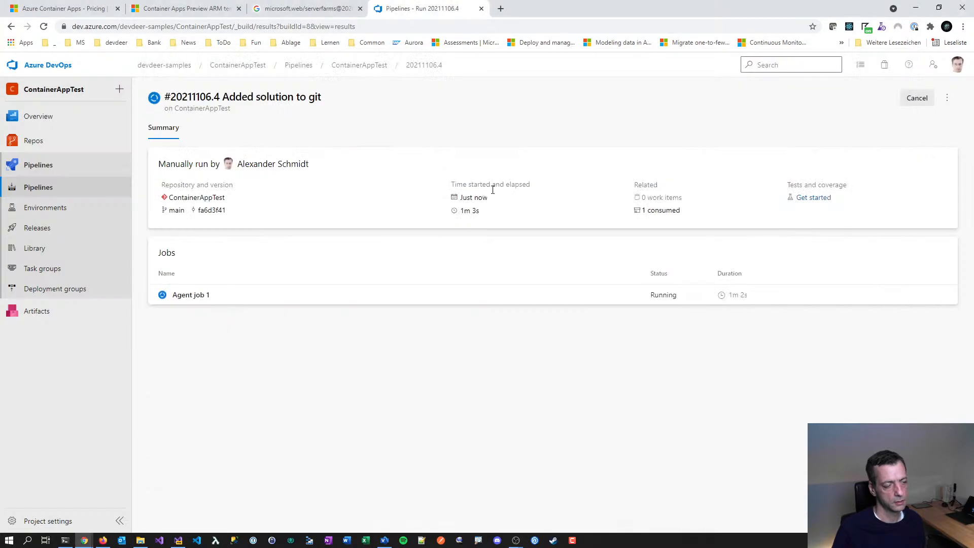
click(253, 294)
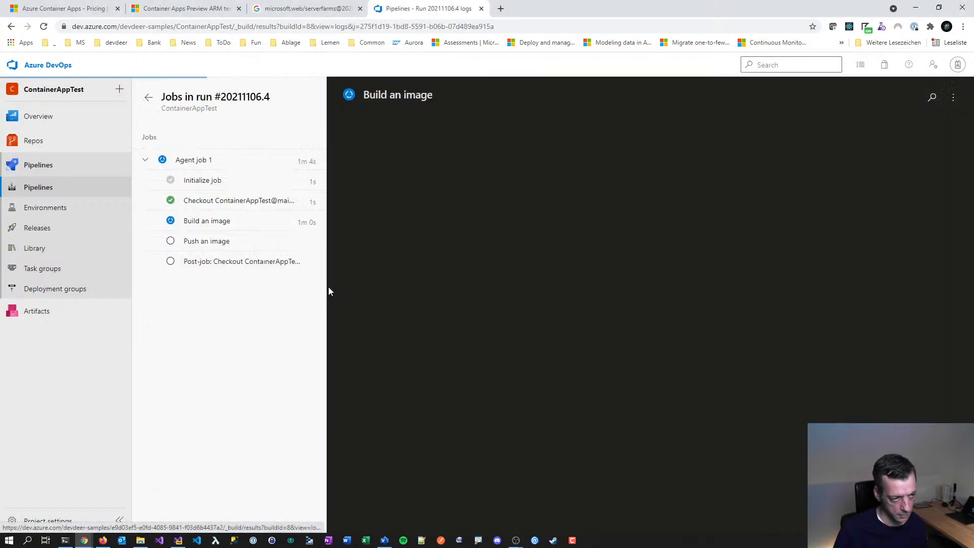
- Examine the Build an image log of run #20211106.4 in Azure DevOps, and recheck the containerapptest tags in the Azure portal
click(219, 226)
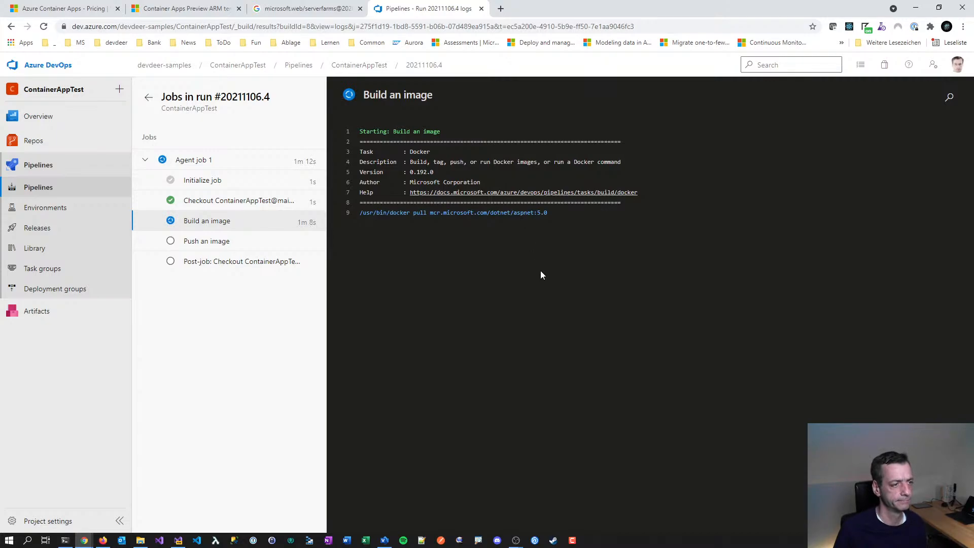
key(alt+Tab)
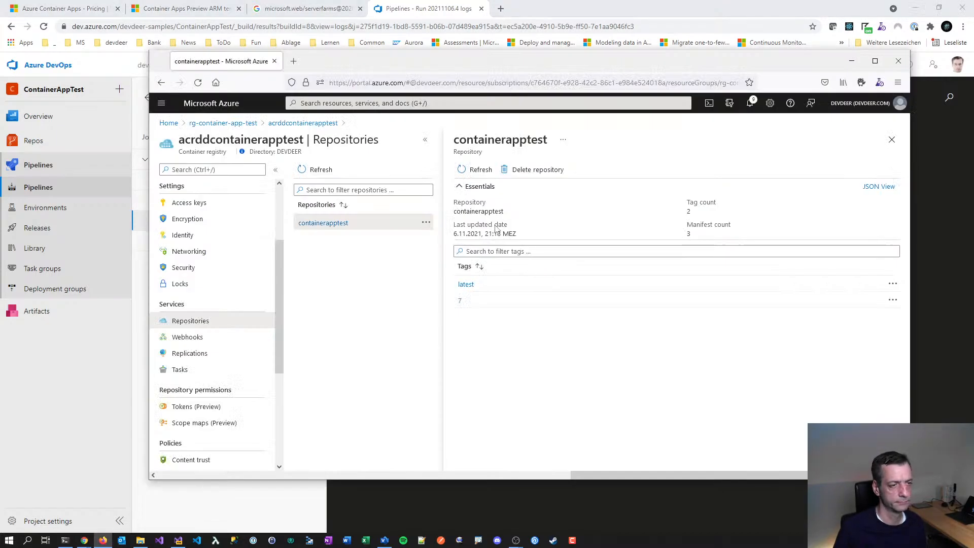
key(alt+Tab)
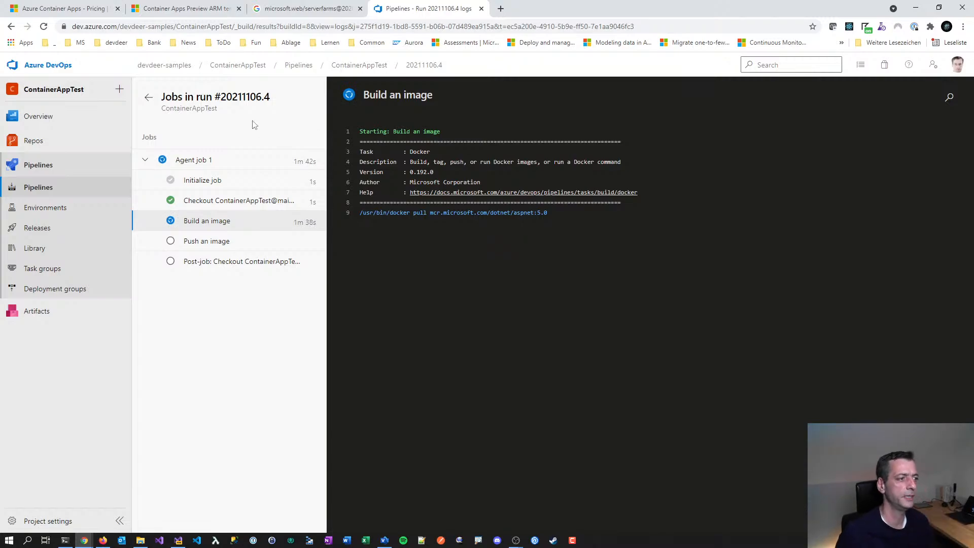
- Go back through the ContainerAppTest pipeline's run list to run #20211106.4, and examine the docker pull line in its Build an image log
click(147, 100)
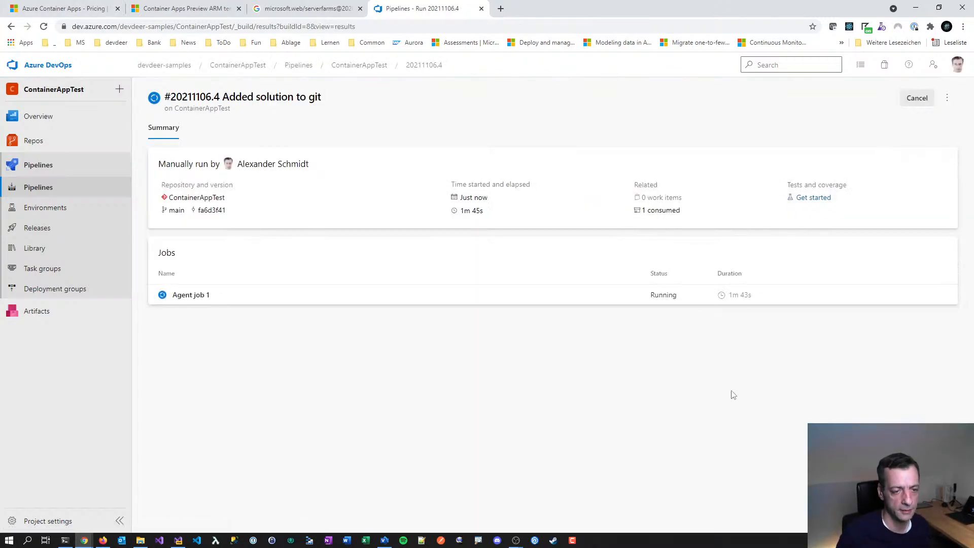
click(38, 188)
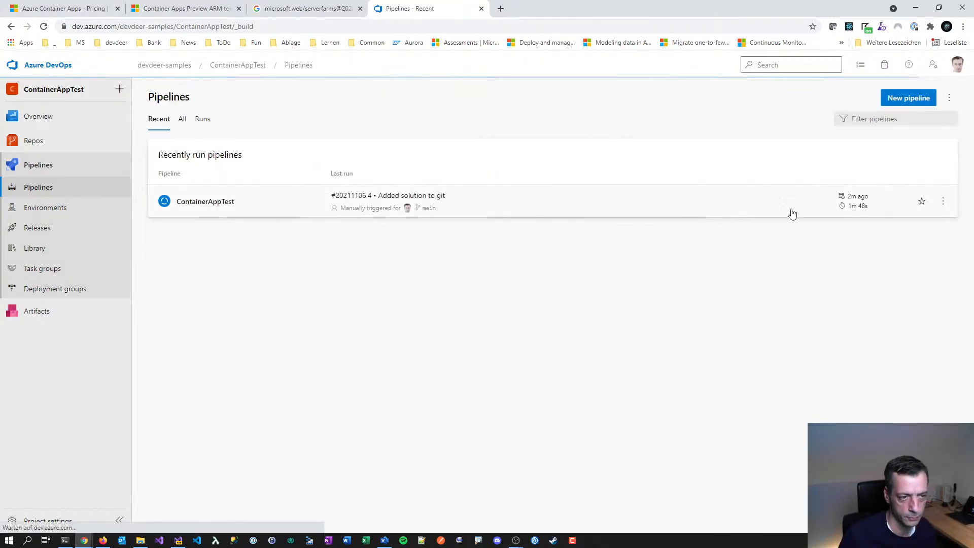
click(274, 205)
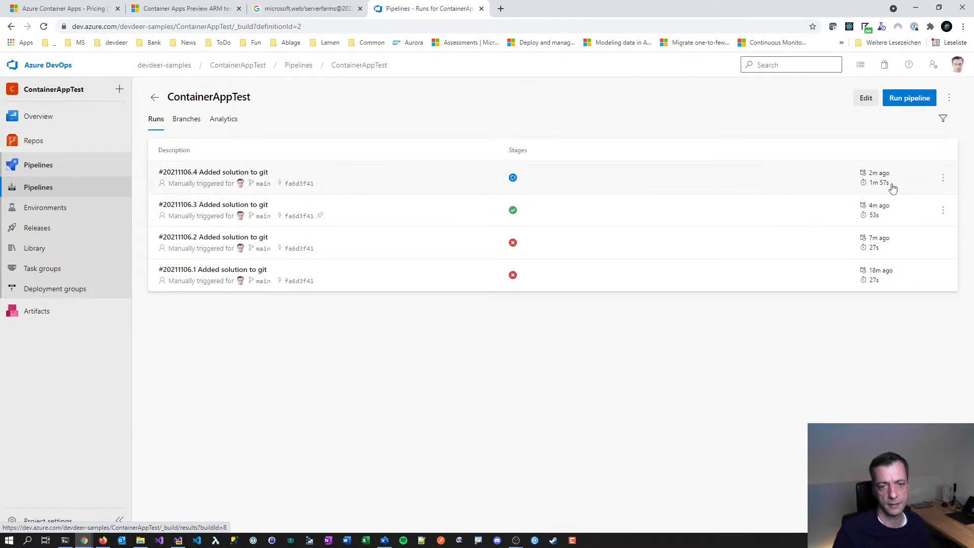
click(253, 178)
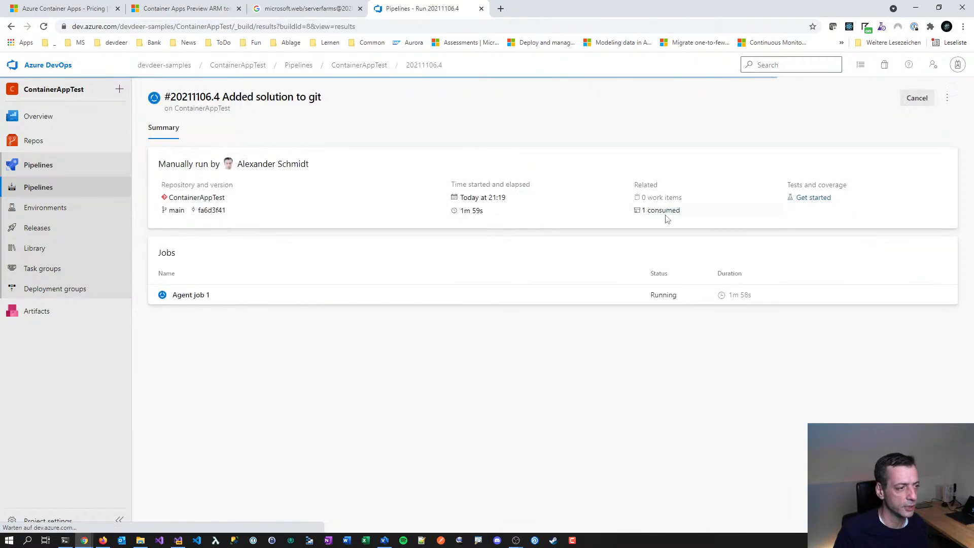
click(212, 304)
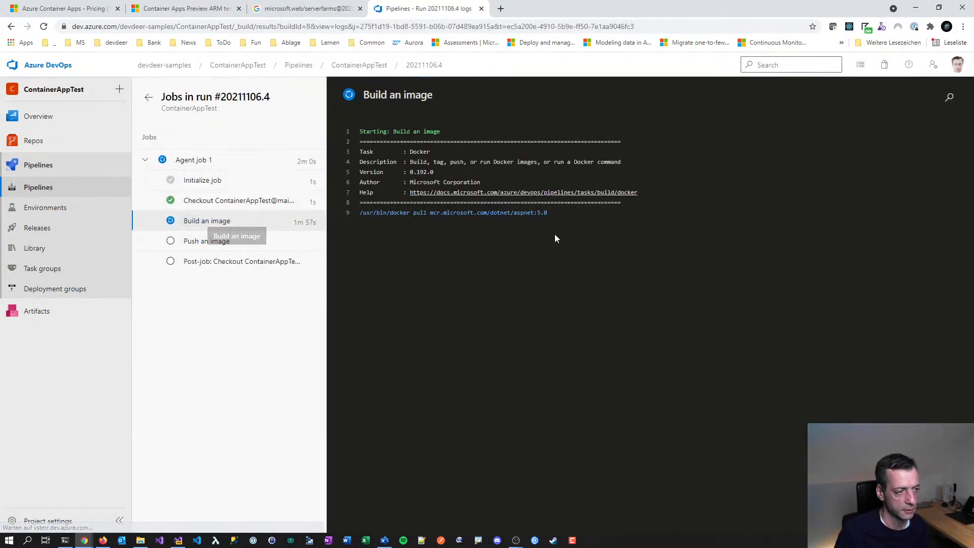
drag(406, 213, 596, 231)
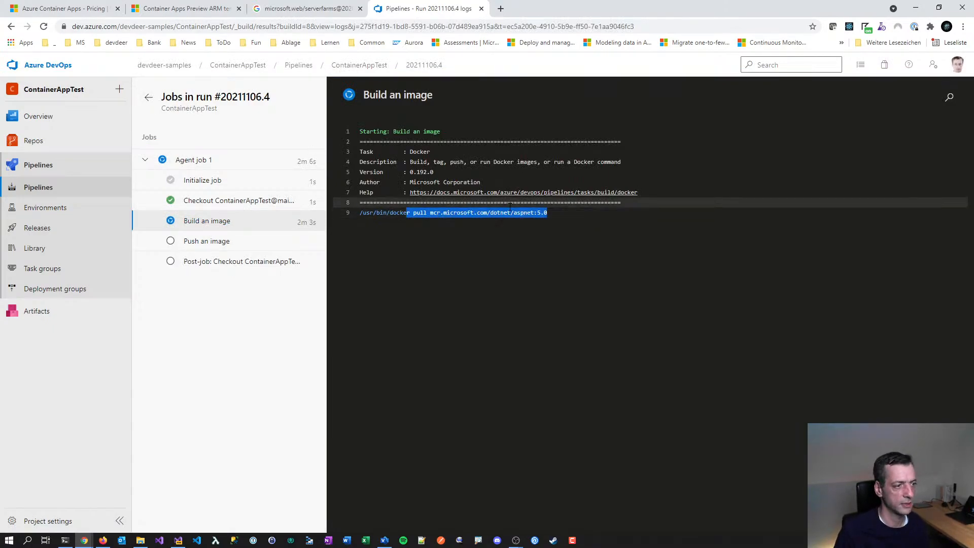
- Return to the summary of run #20211106.4 and cancel the run
click(148, 97)
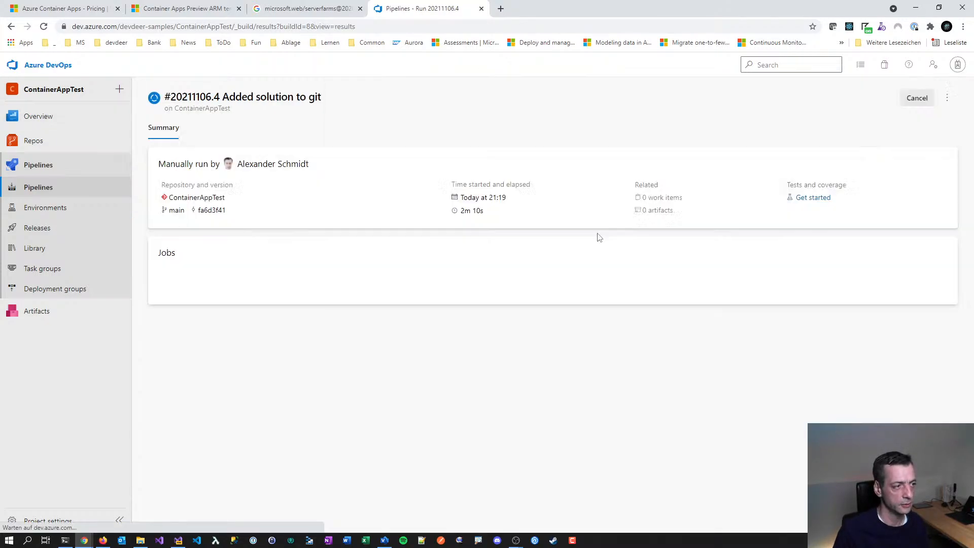
click(917, 98)
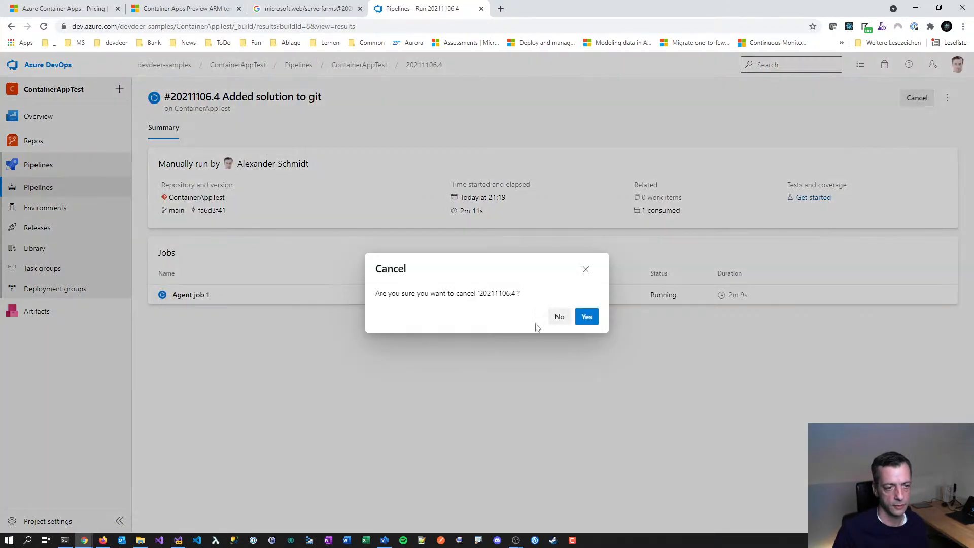
click(586, 316)
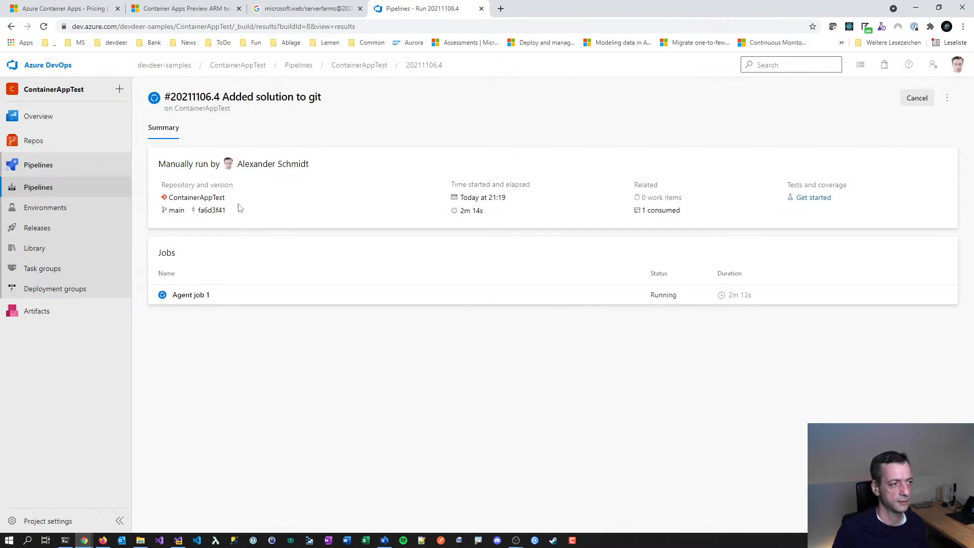
- Run the ContainerAppTest pipeline again on the main branch with the ubuntu-20.04 agent, and open the new run's Agent job 1 log
click(40, 187)
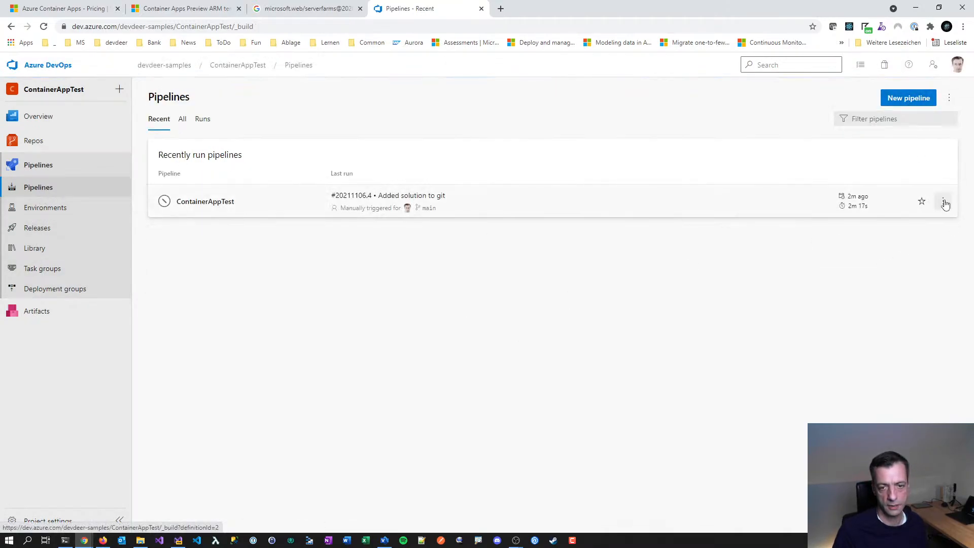
click(943, 201)
click(877, 239)
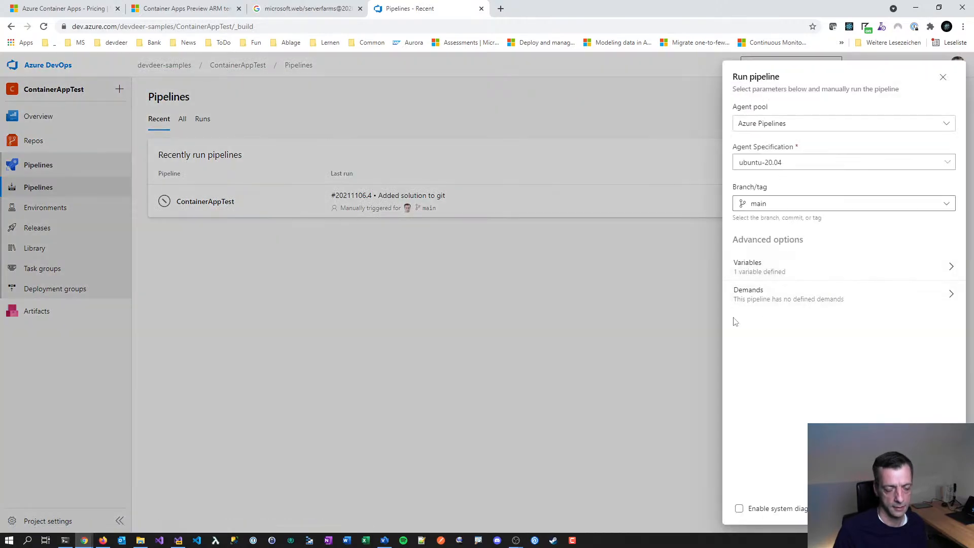
click(941, 508)
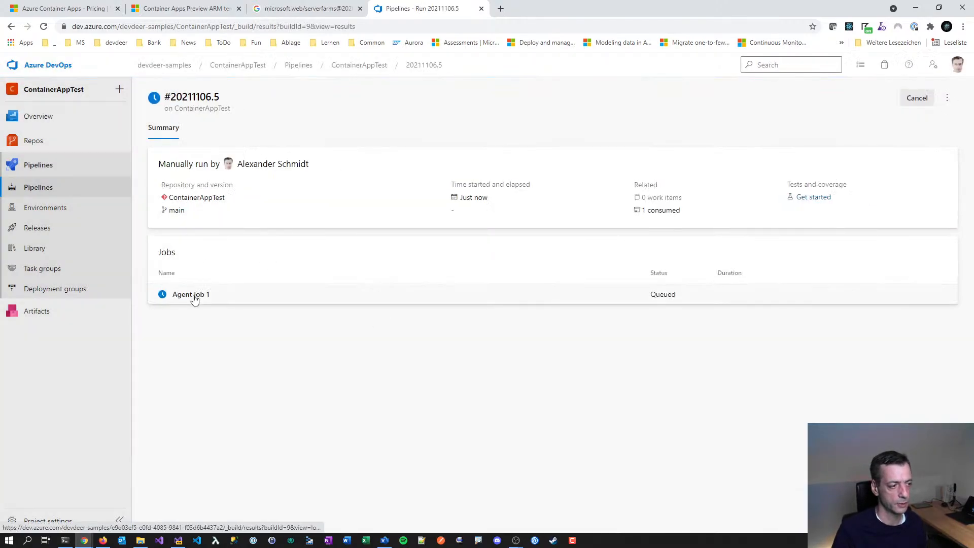
click(193, 296)
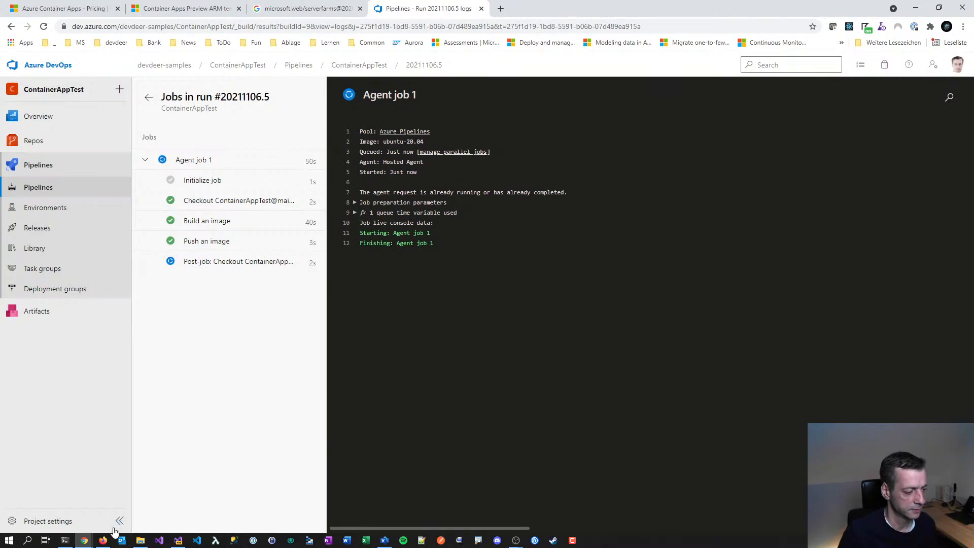
- Refresh the containerapptest tags in the Azure portal, and open Revision management for the capp-myfirst container app in rg-container-app-test
click(103, 540)
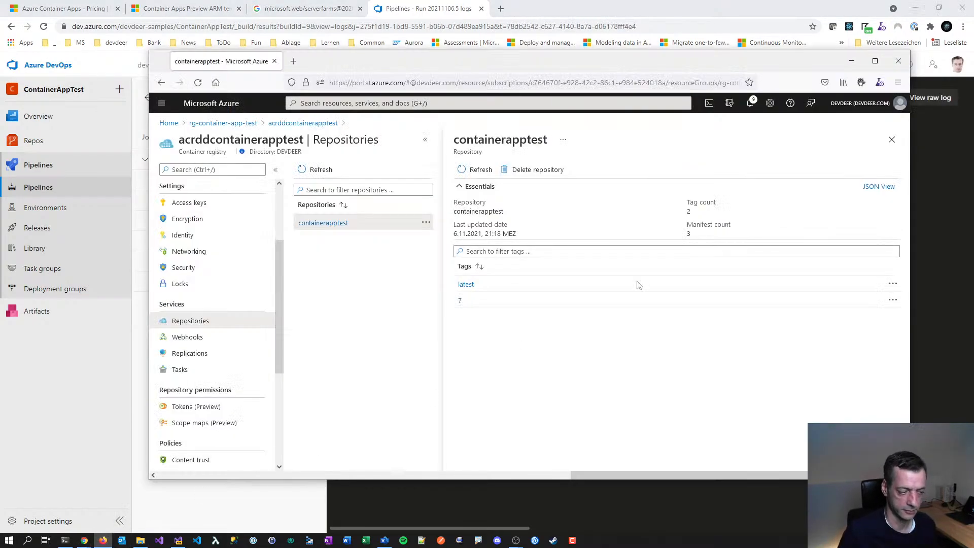
click(477, 169)
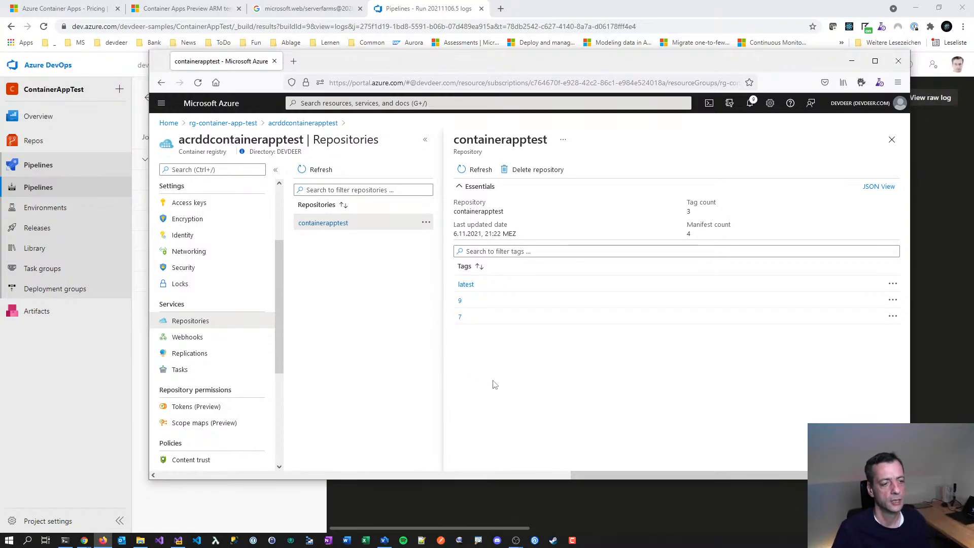
click(223, 123)
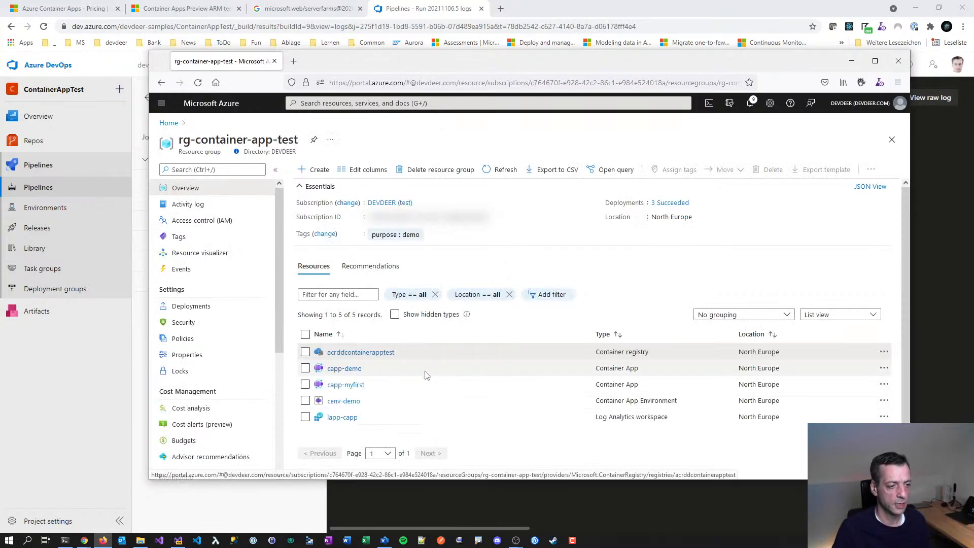
click(339, 385)
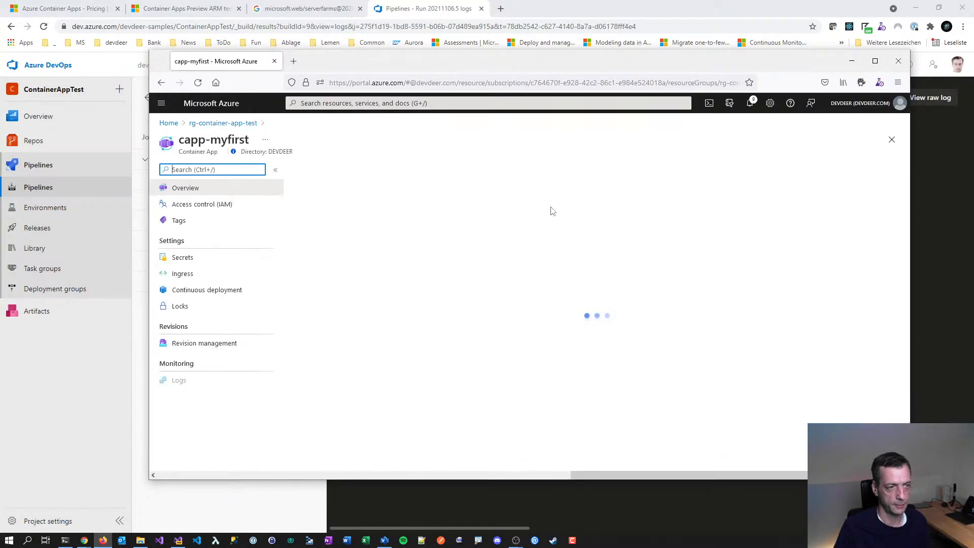
drag(464, 54, 432, 47)
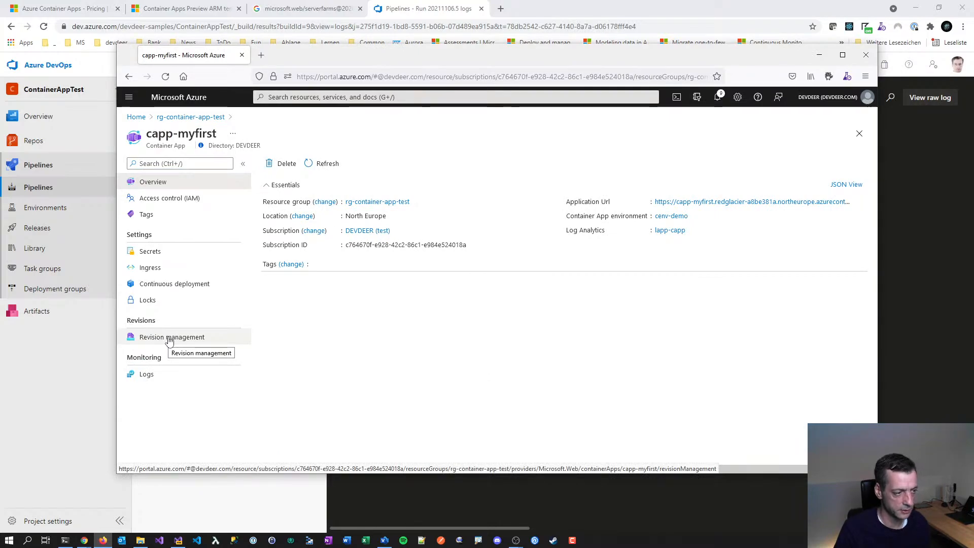
click(163, 337)
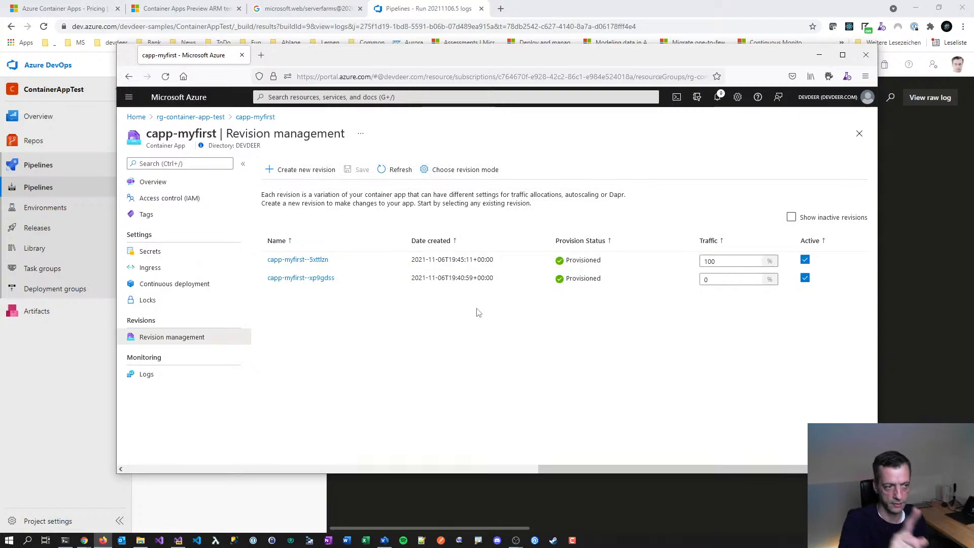
- Switch to Visual Studio, review the paragraph text in Pages/Index.cshtml, and run ContainerAppTest to check its home page before closing the browser
click(178, 541)
key(ctrl+shift+b)
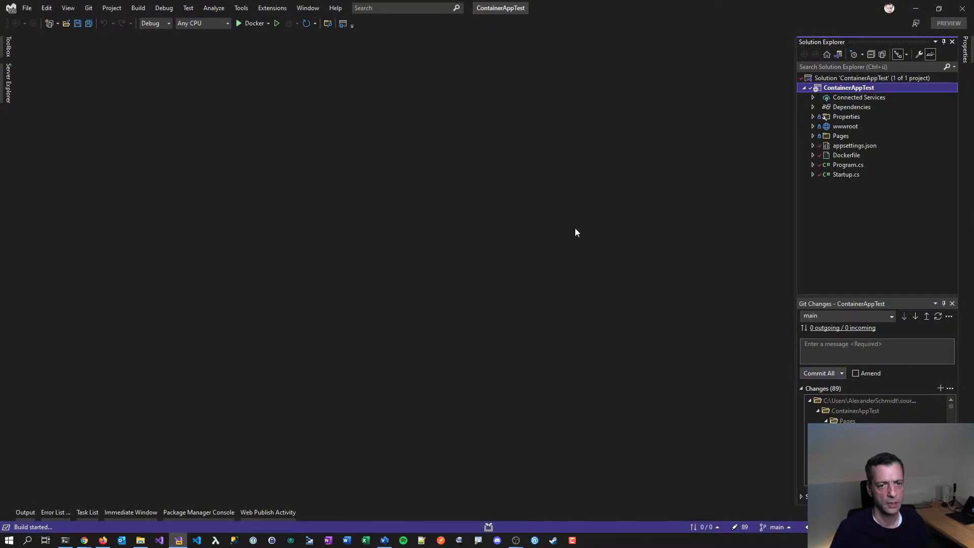
click(813, 136)
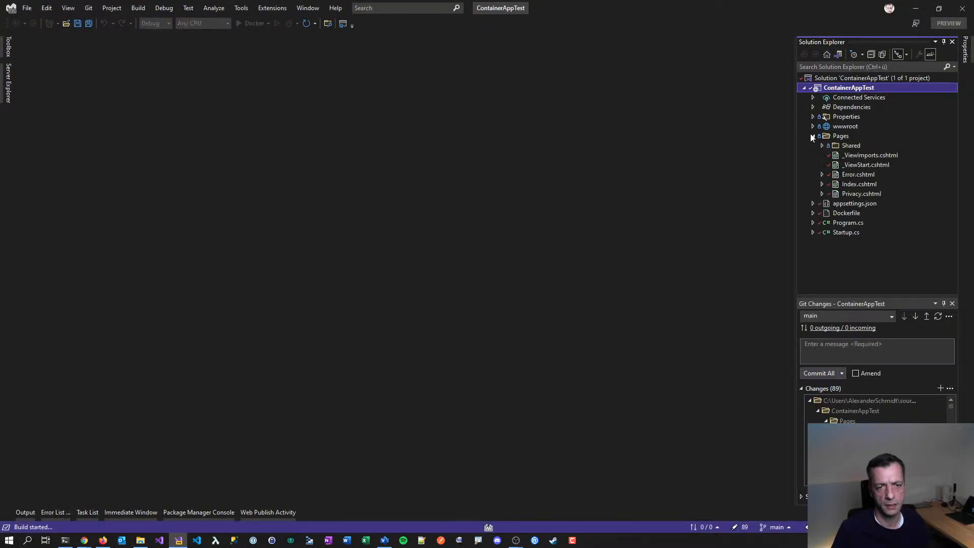
click(862, 185)
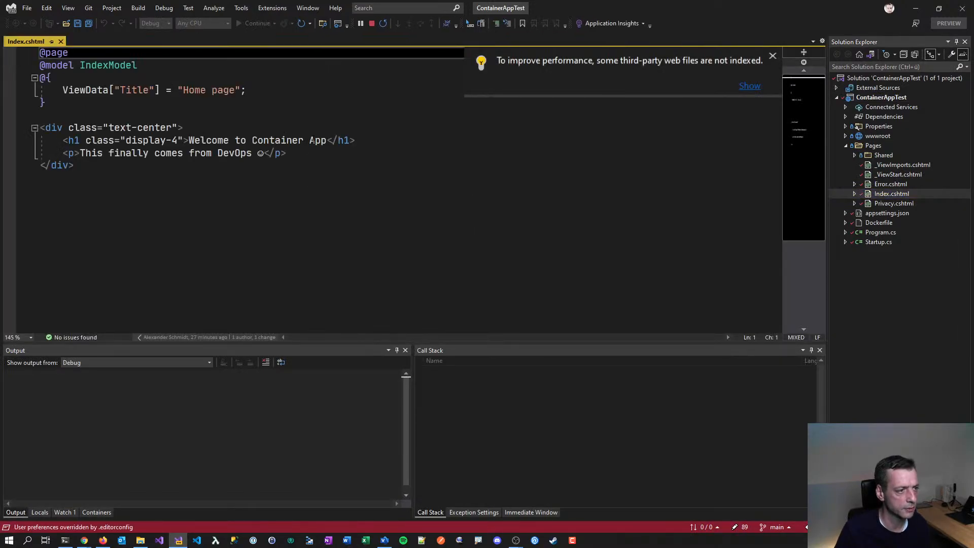
drag(85, 154, 290, 155)
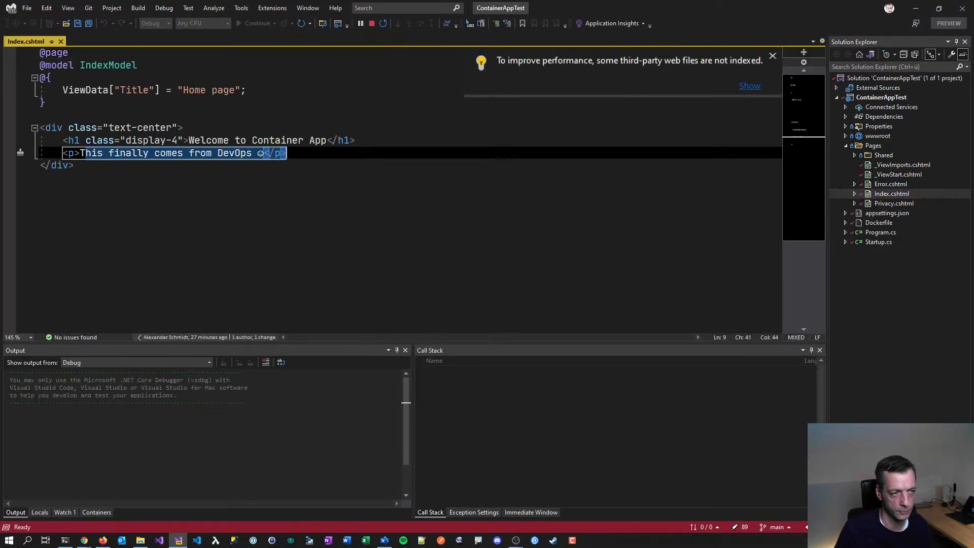
click(258, 154)
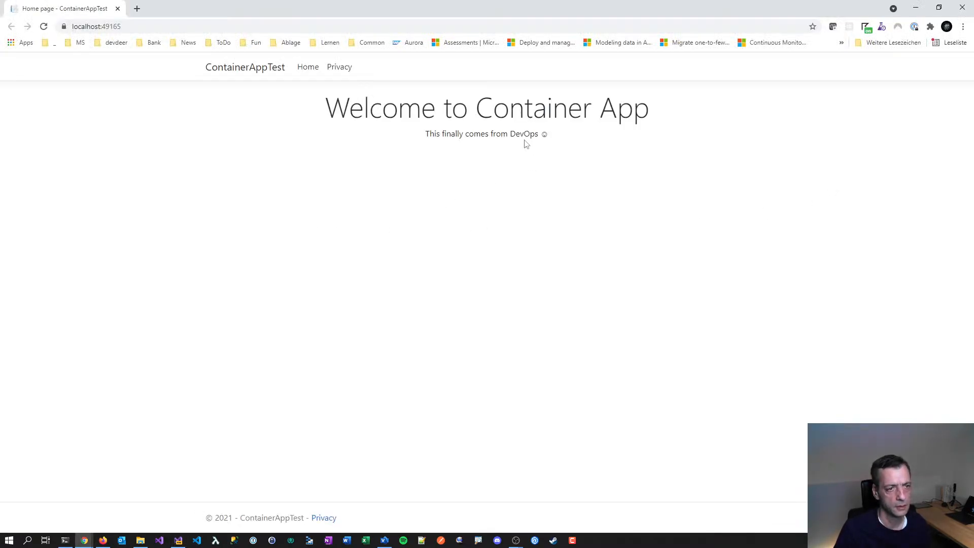
click(963, 15)
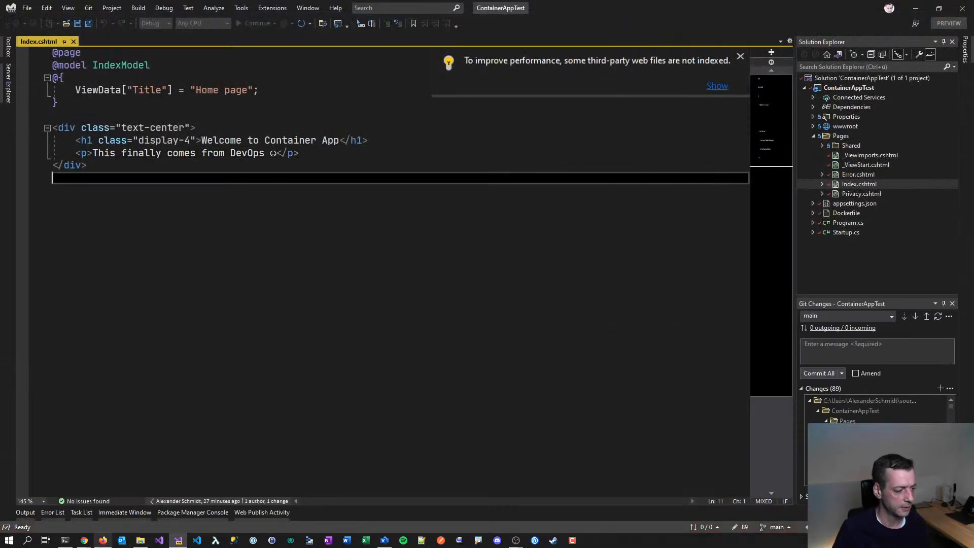
- Permanently delete the MyApp folder's files from the pending Git changes of ContainerAppTest
scroll(878, 411, down, 3)
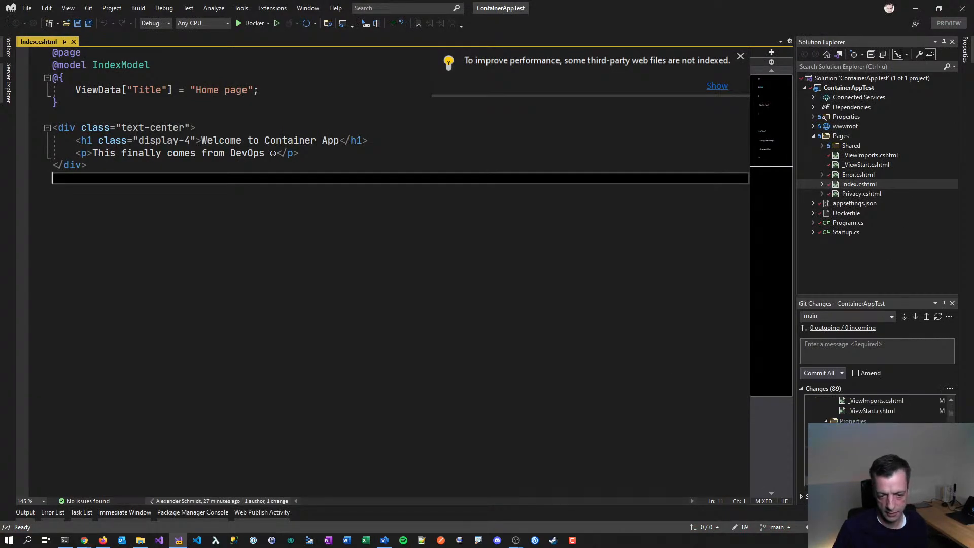
scroll(857, 410, up, 3)
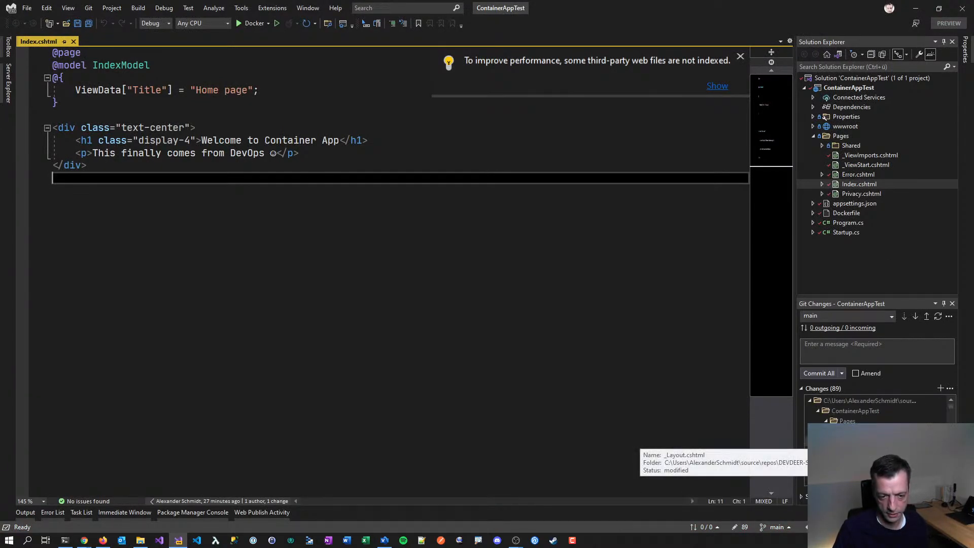
double_click(856, 410)
click(860, 421)
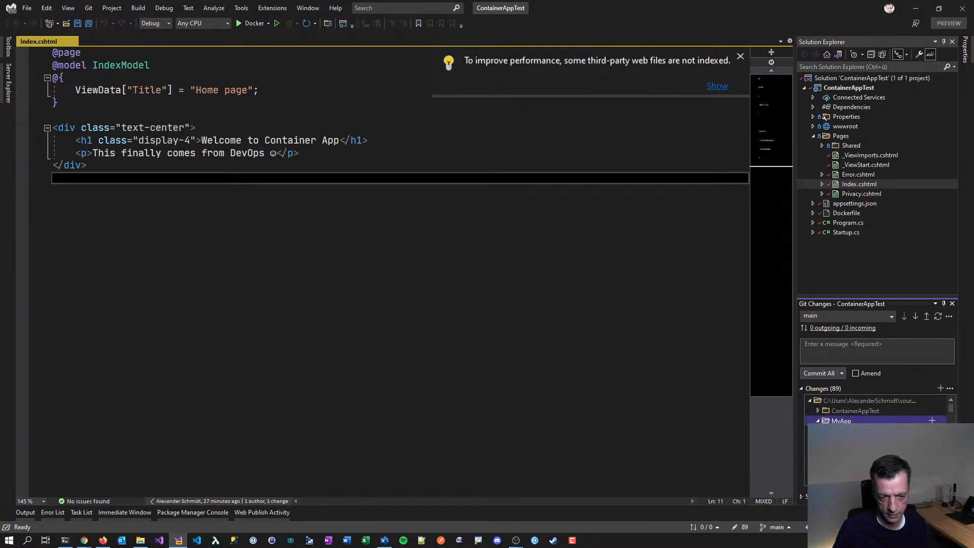
key(Delete)
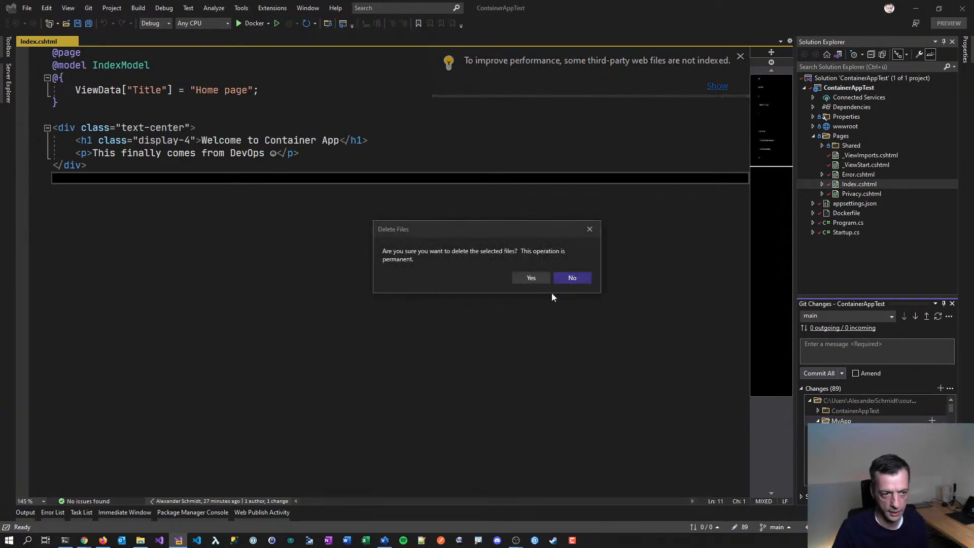
click(530, 277)
click(835, 411)
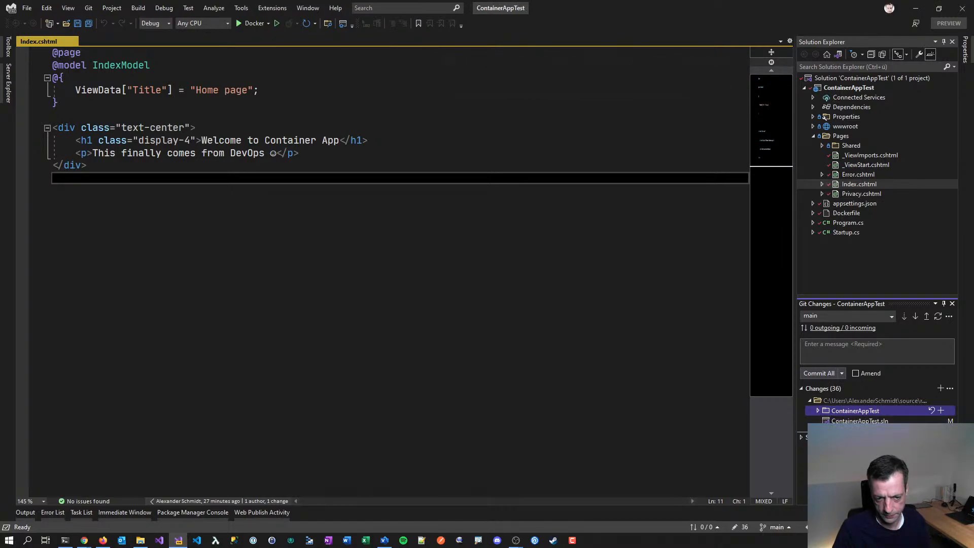
- Switch to Azure DevOps in the browser and open the file list of the ContainerAppTest repository
click(84, 540)
click(75, 501)
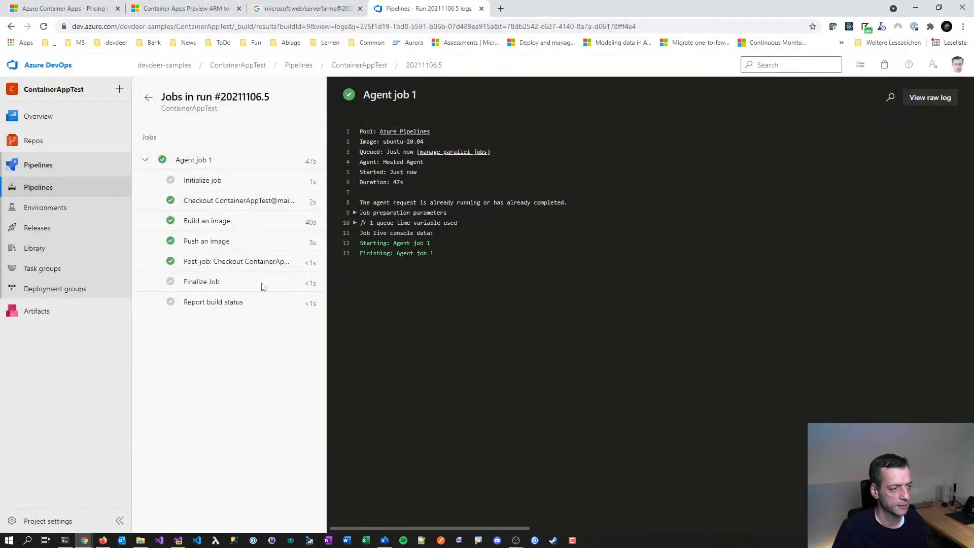
click(27, 145)
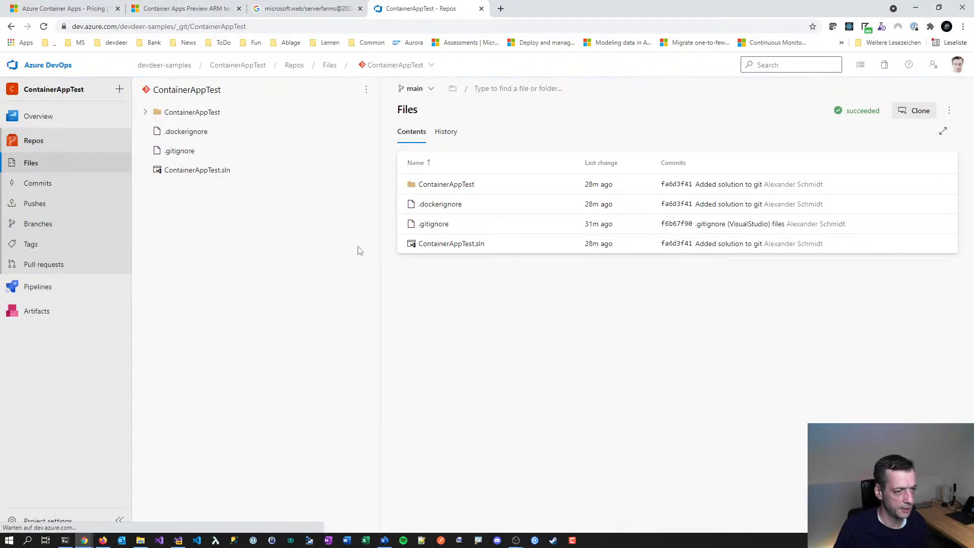
- Review the home page text in Pages/Index.cshtml of the ContainerAppTest repository, and return to the project's pipelines list
click(432, 224)
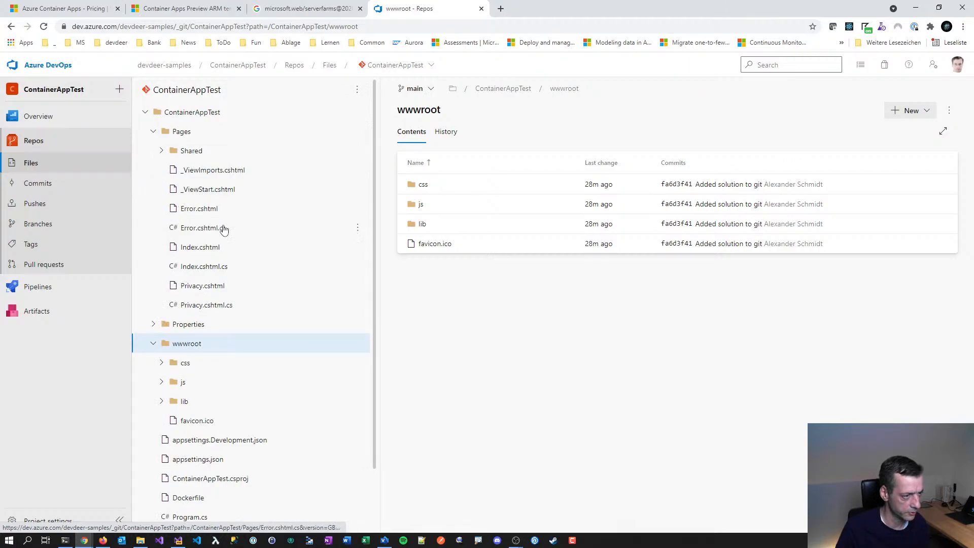
click(206, 248)
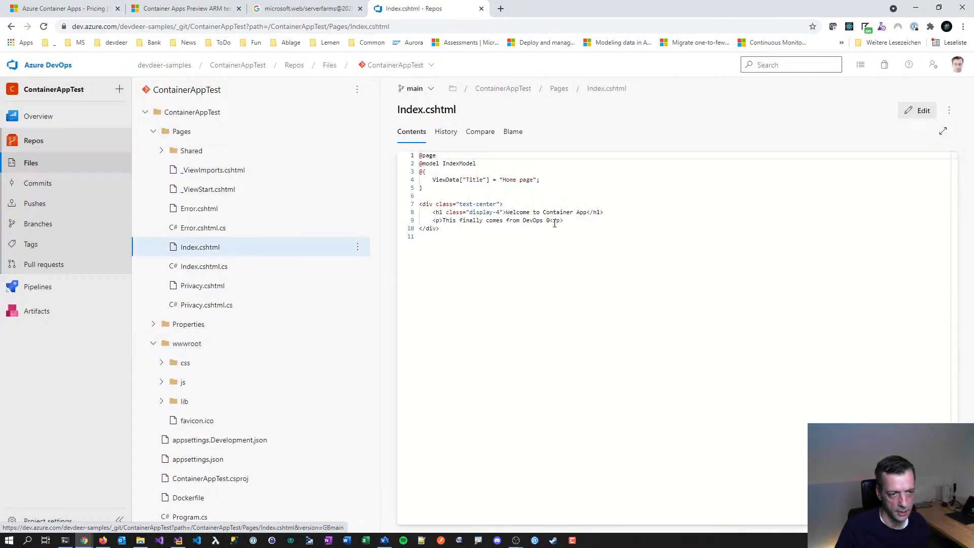
drag(553, 223, 442, 221)
click(507, 257)
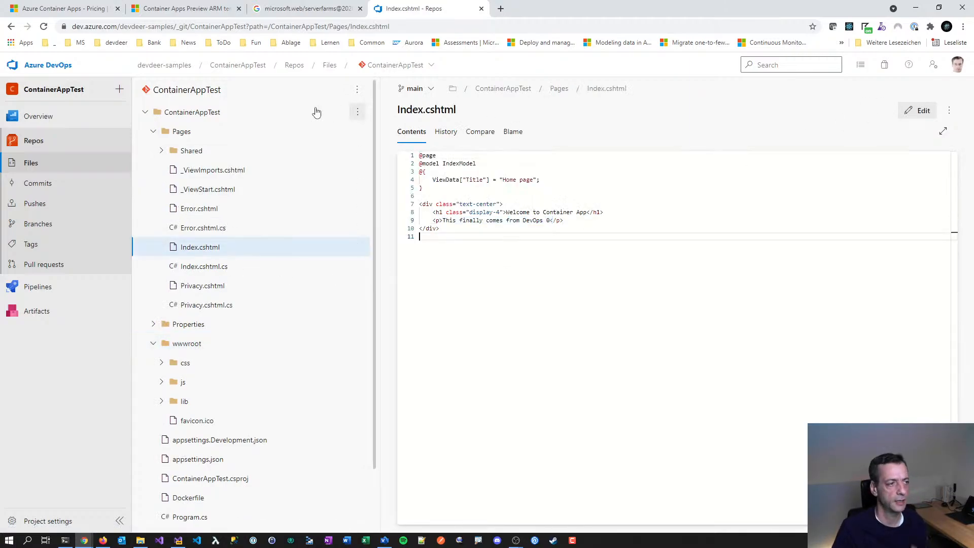
click(30, 288)
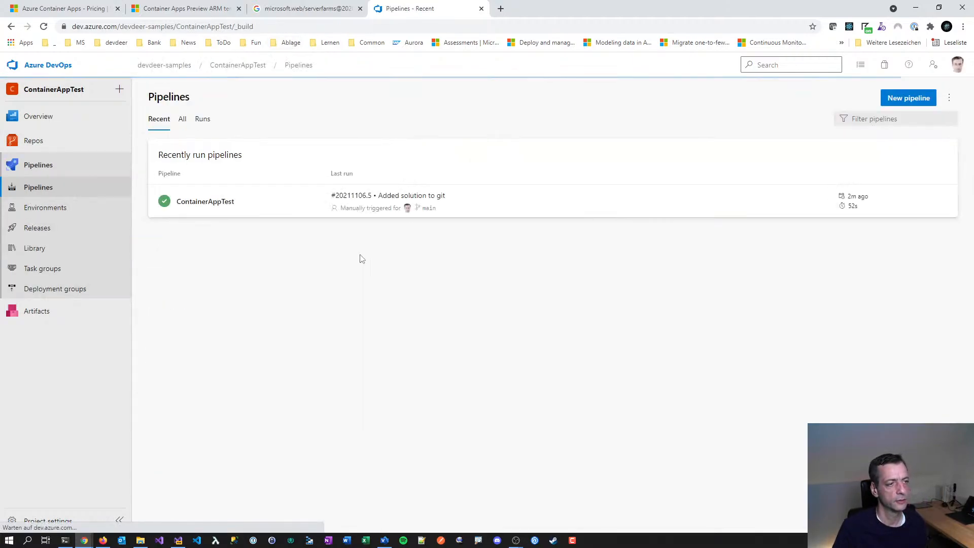
- Switch to the Azure portal, open the capp-myfirst--5xttlzn revision, and check the home page at its application URL
click(104, 541)
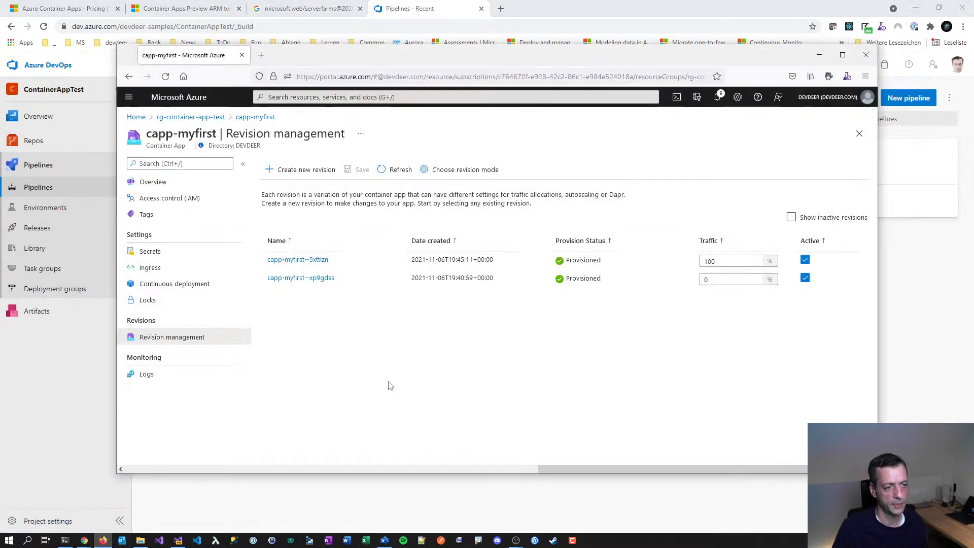
click(287, 261)
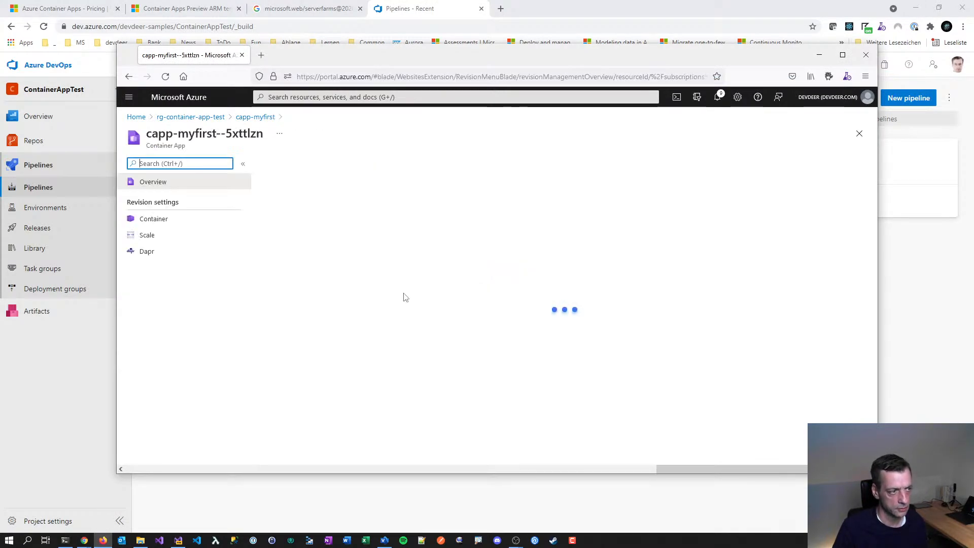
click(646, 204)
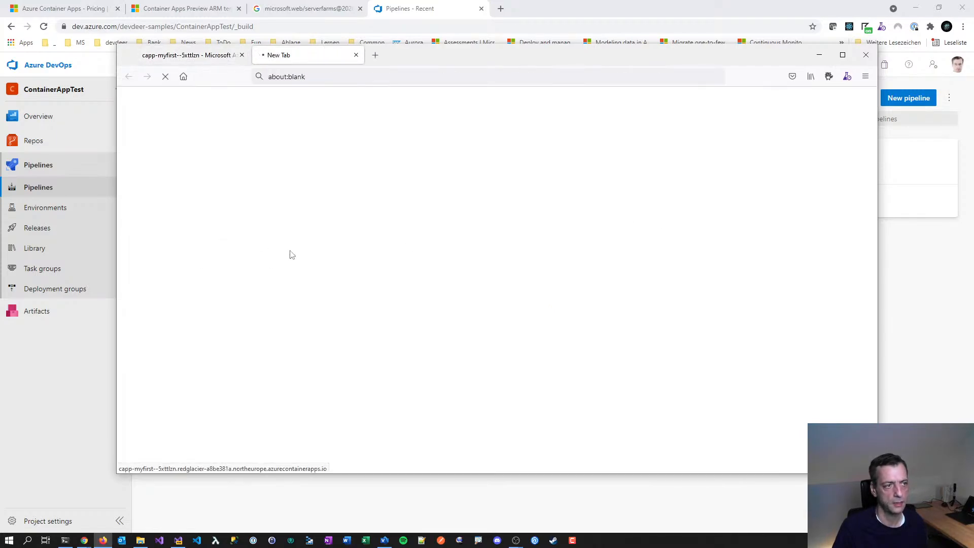
drag(407, 54, 425, 57)
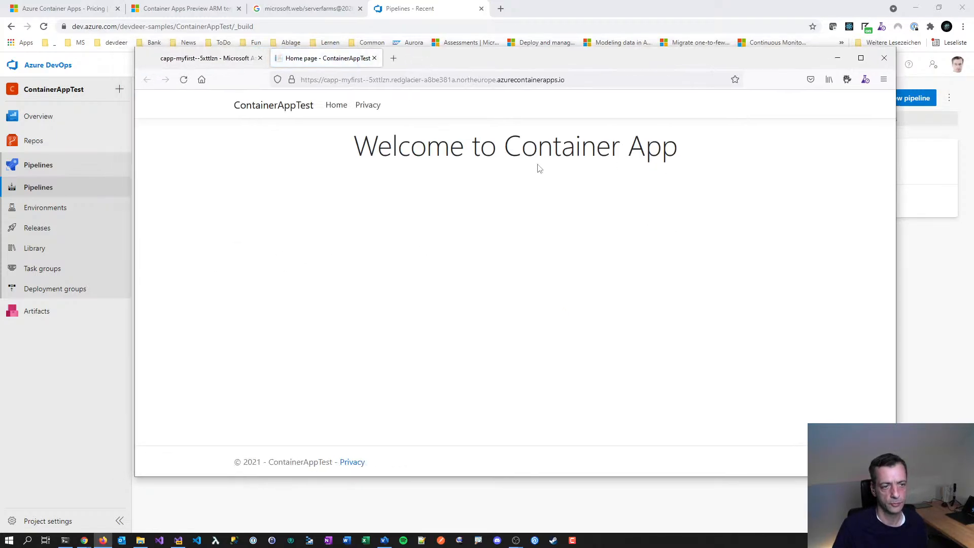
drag(485, 187, 535, 184)
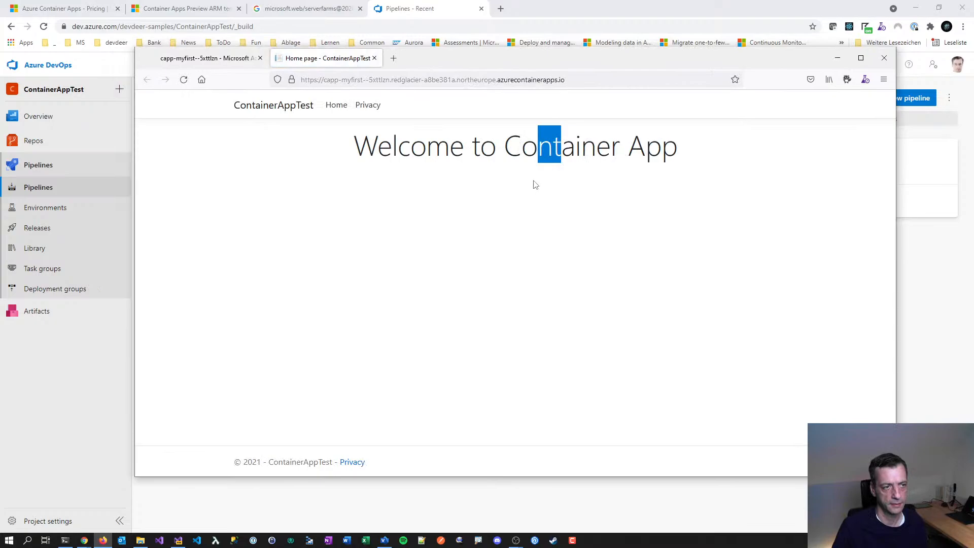
click(333, 80)
- Open Revision management for capp-myfirst in rg-container-app-test, and review the revision mode options without applying a change
click(208, 58)
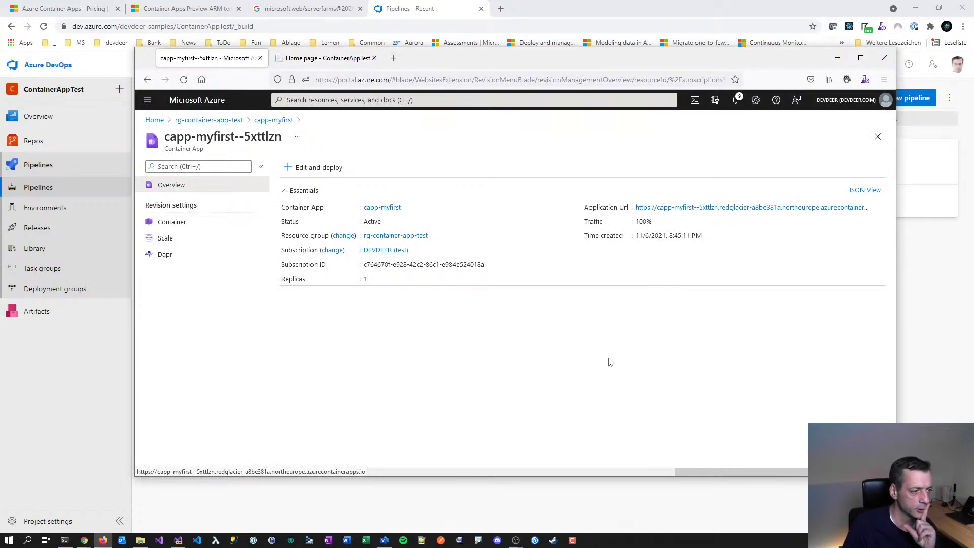
click(219, 121)
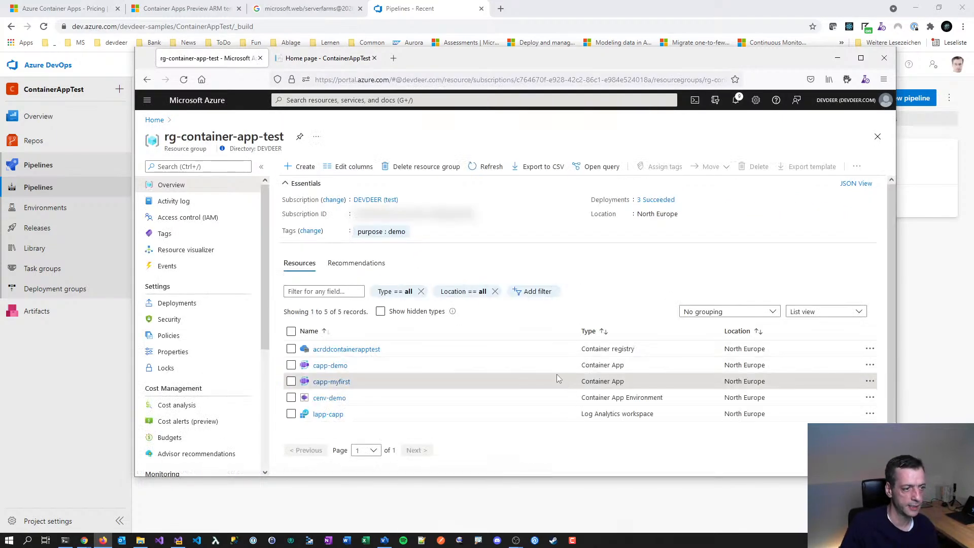
click(328, 384)
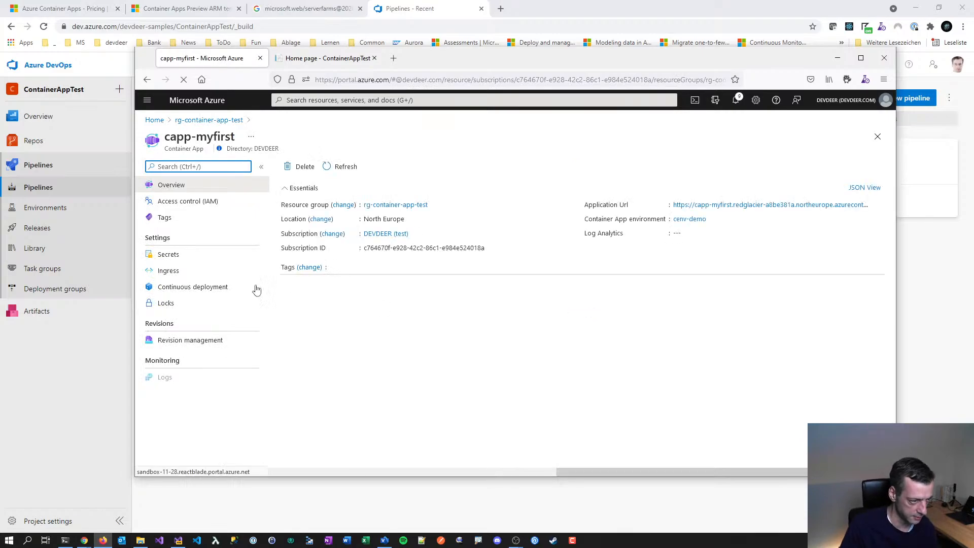
click(184, 339)
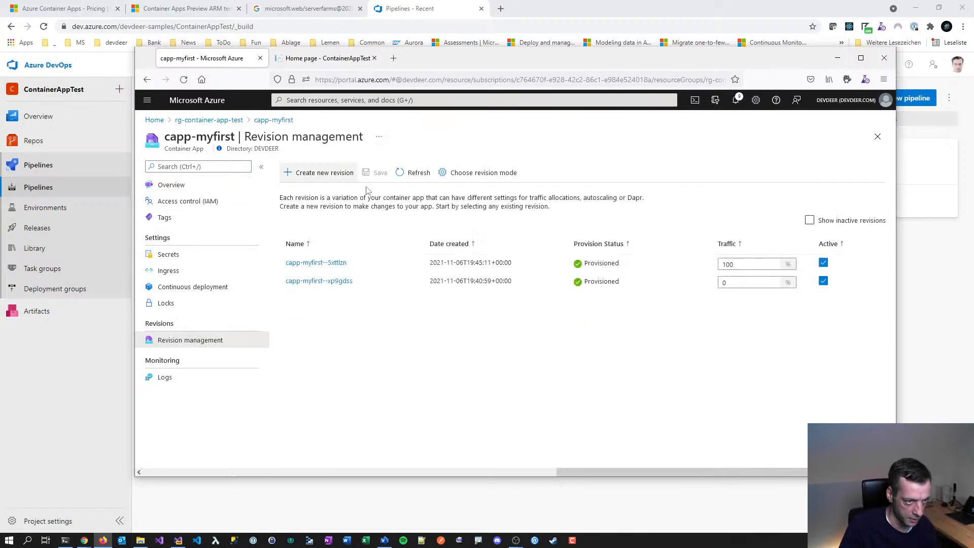
click(474, 177)
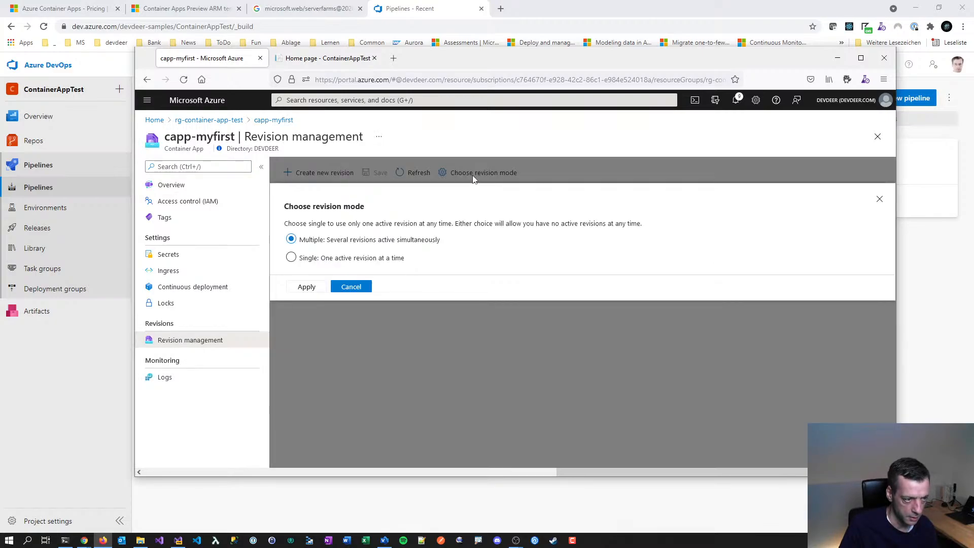
click(342, 288)
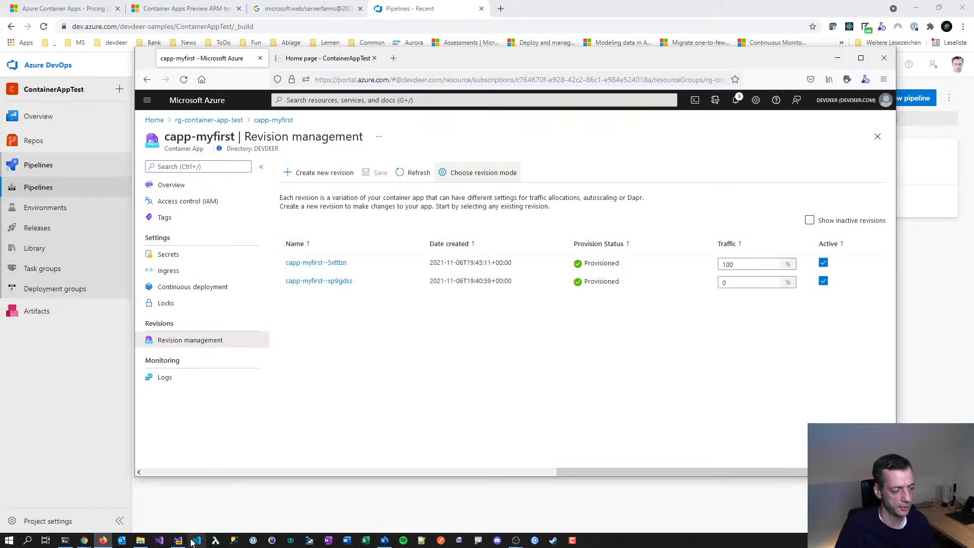
- Switch back to the ContainerAppTest pipelines page in Azure DevOps
mouse_move(87, 540)
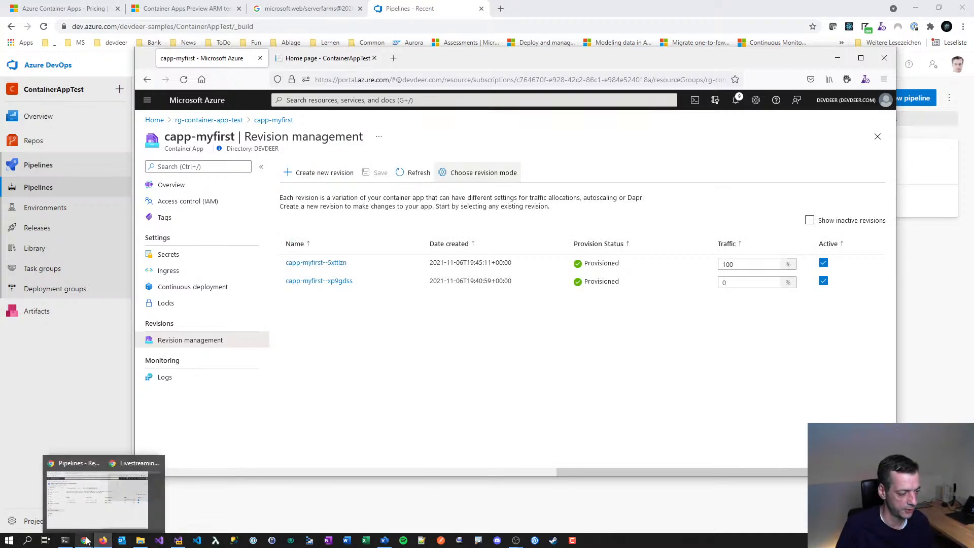
click(95, 507)
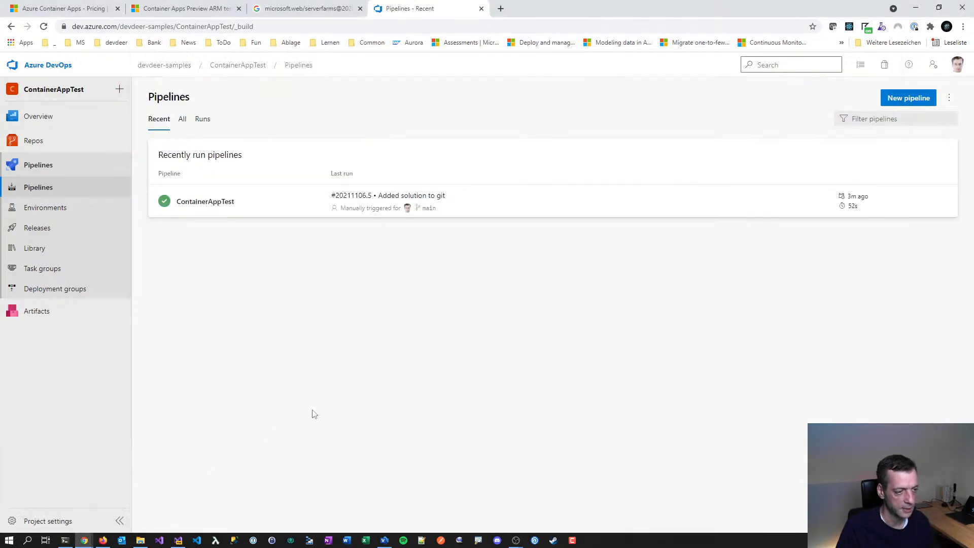
click(40, 228)
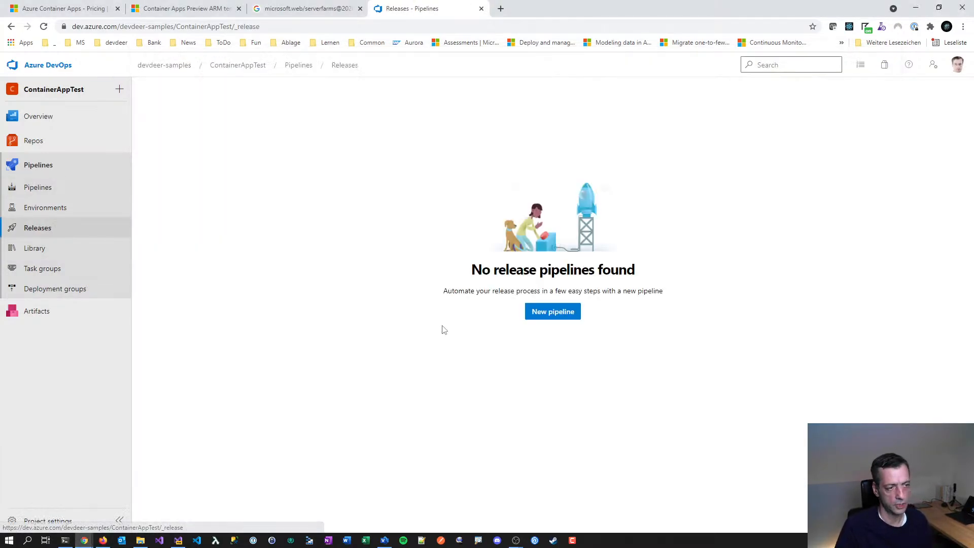
click(561, 317)
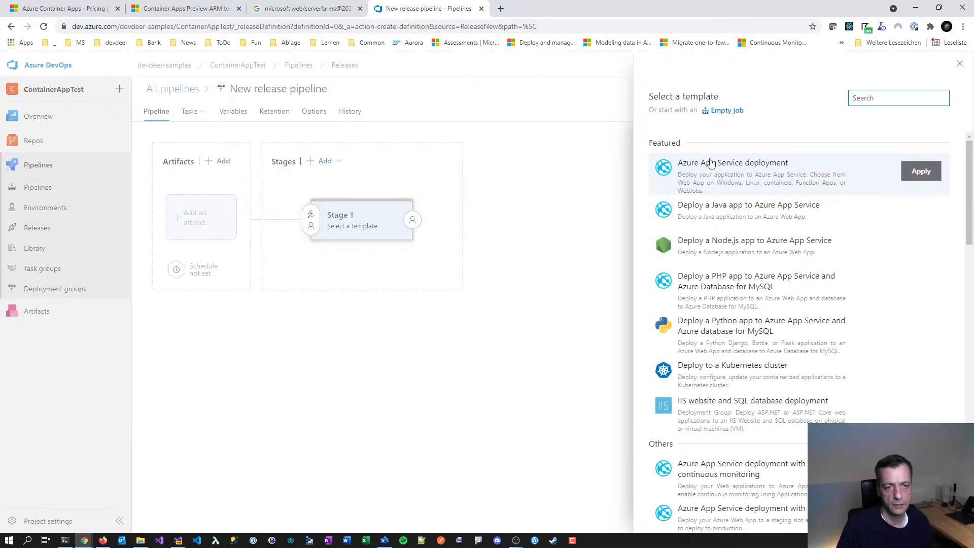
key(Escape)
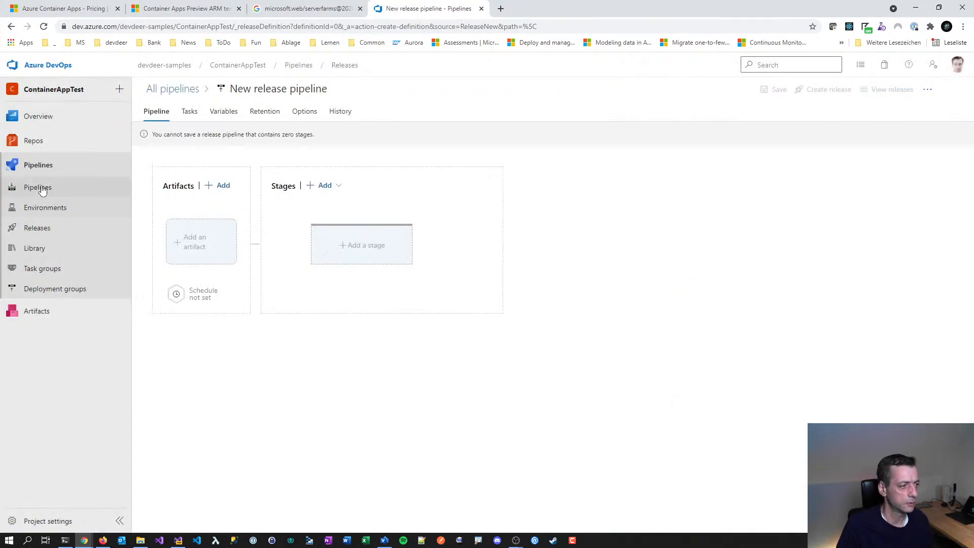
click(41, 187)
click(520, 328)
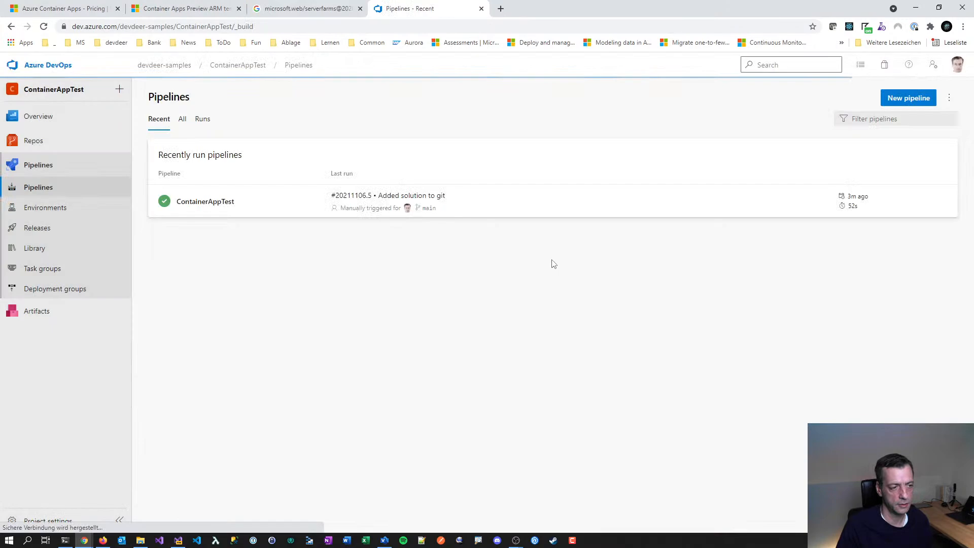
- Open the latest ContainerAppTest pipeline run, and review the tasks of Agent job 1 before returning to the run summary
click(265, 210)
click(454, 186)
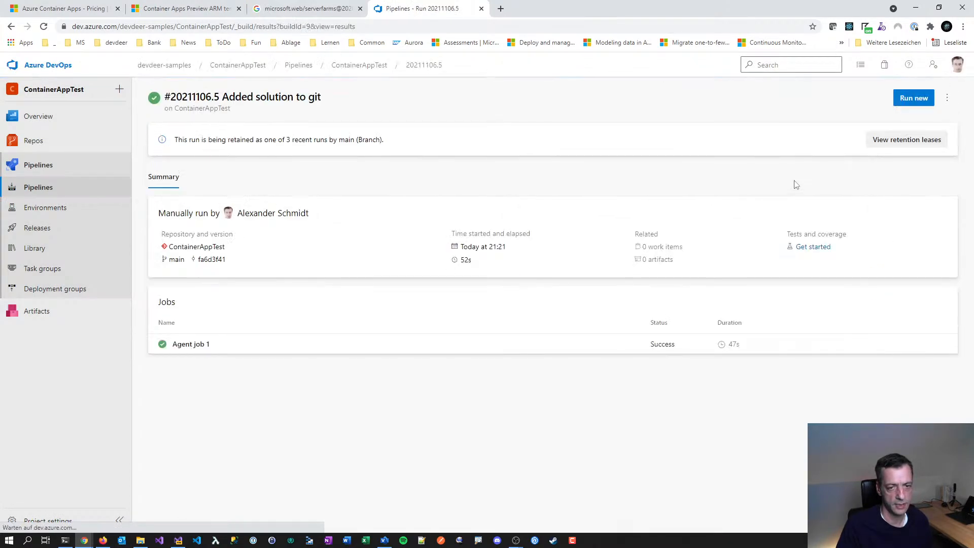
click(228, 341)
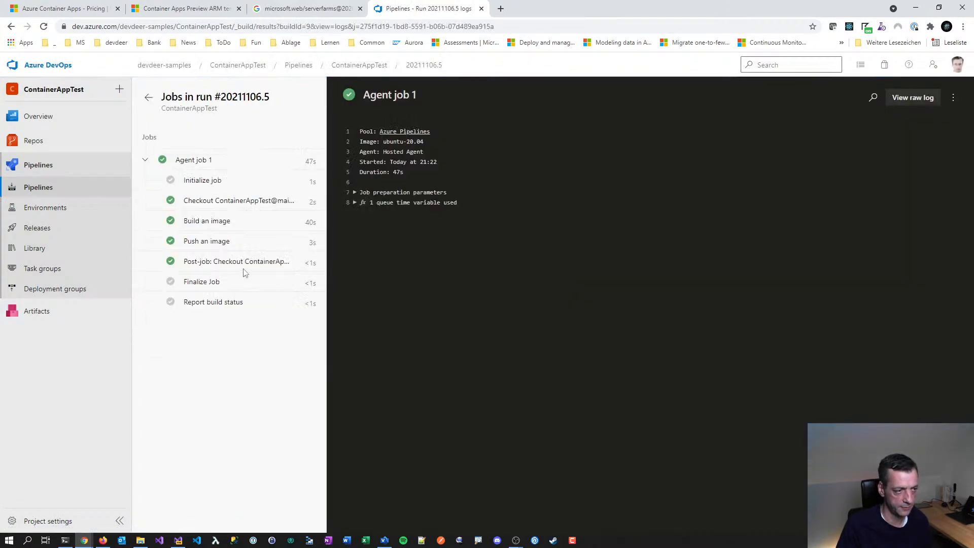
click(148, 98)
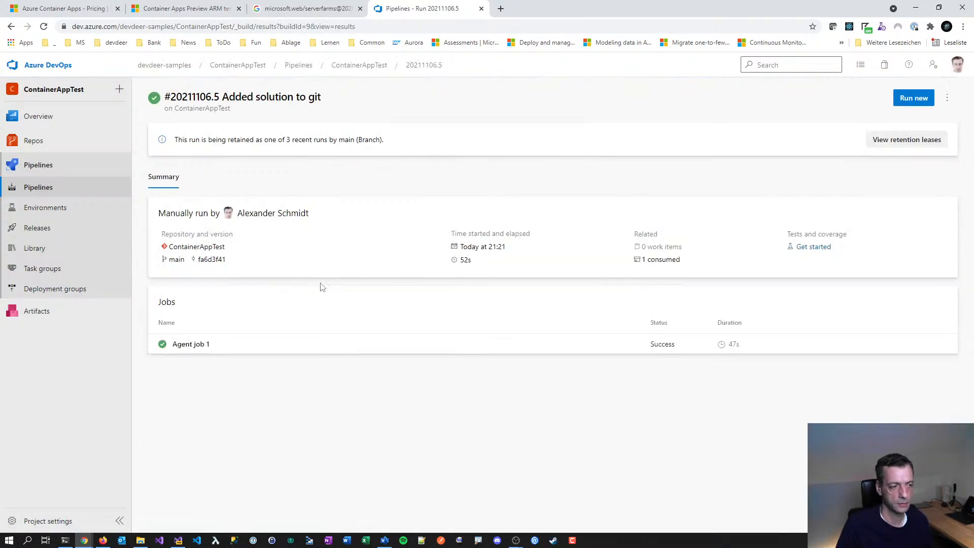
- Return to the pipelines list and open the ContainerAppTest pipeline for editing
click(49, 189)
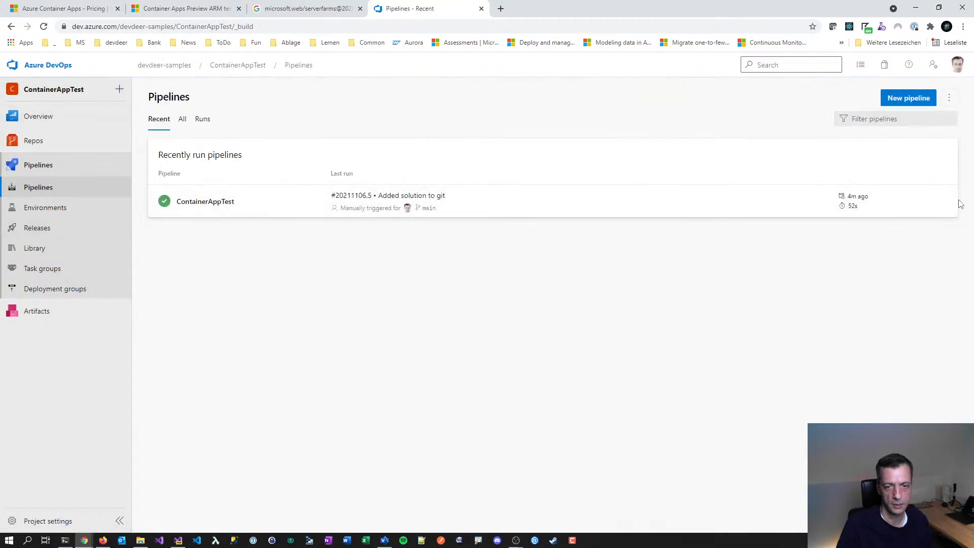
click(943, 201)
click(915, 223)
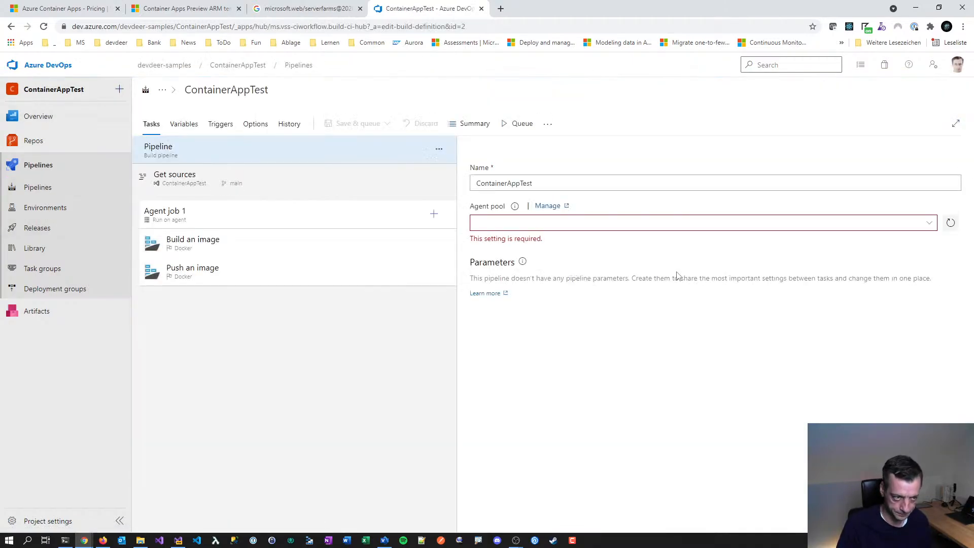
- Search the tasks available for Agent job 1 for "container" and "container app", and examine the matches for a Container Apps deployment task
click(434, 214)
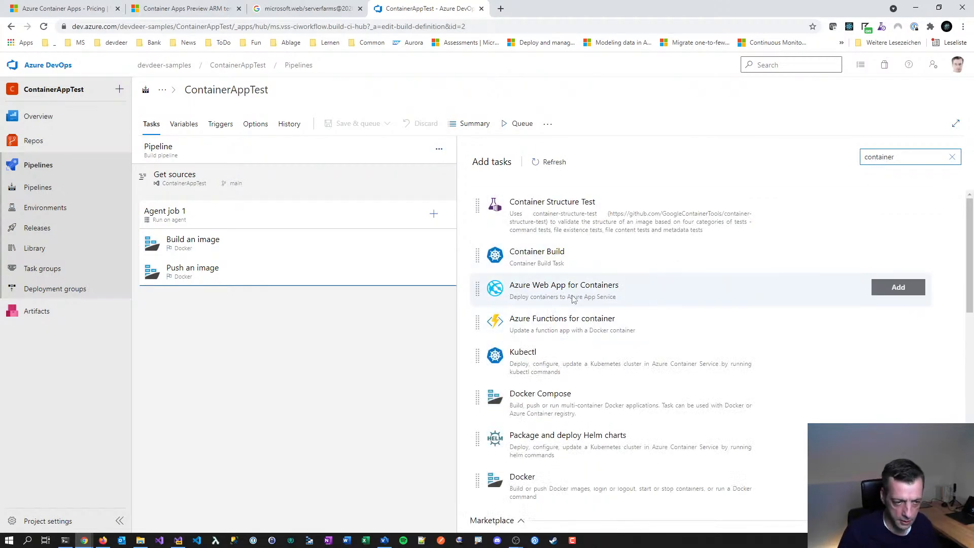
scroll(573, 299, down, 1)
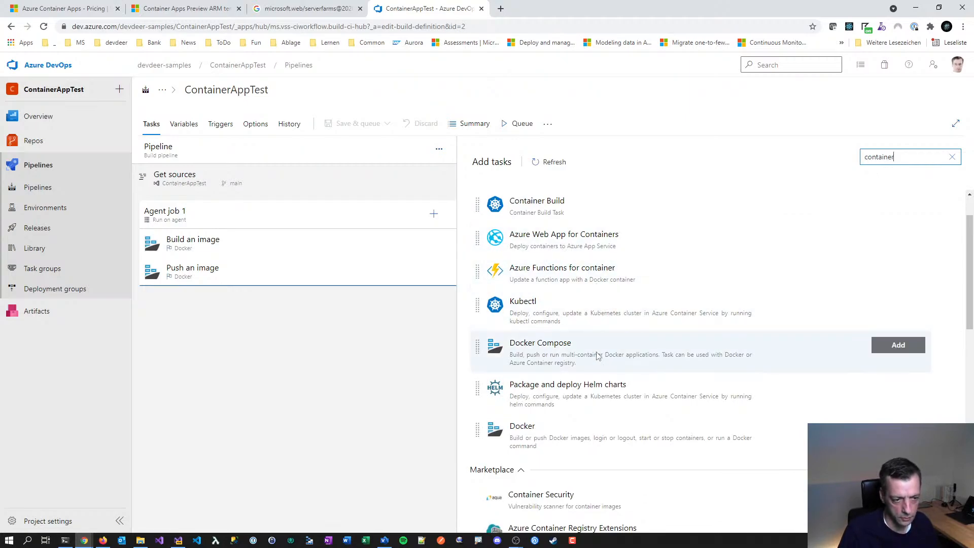
scroll(599, 357, down, 1)
scroll(598, 357, down, 3)
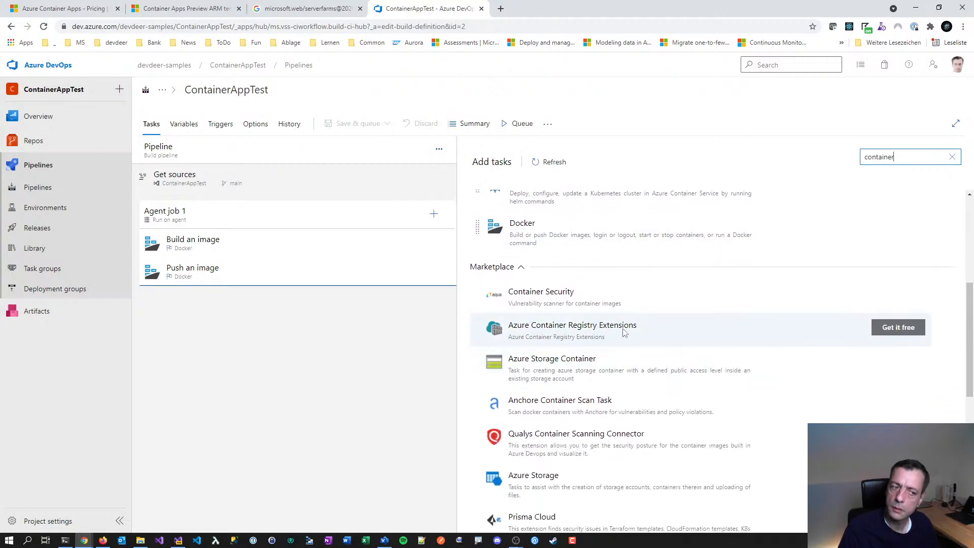
scroll(624, 333, down, 2)
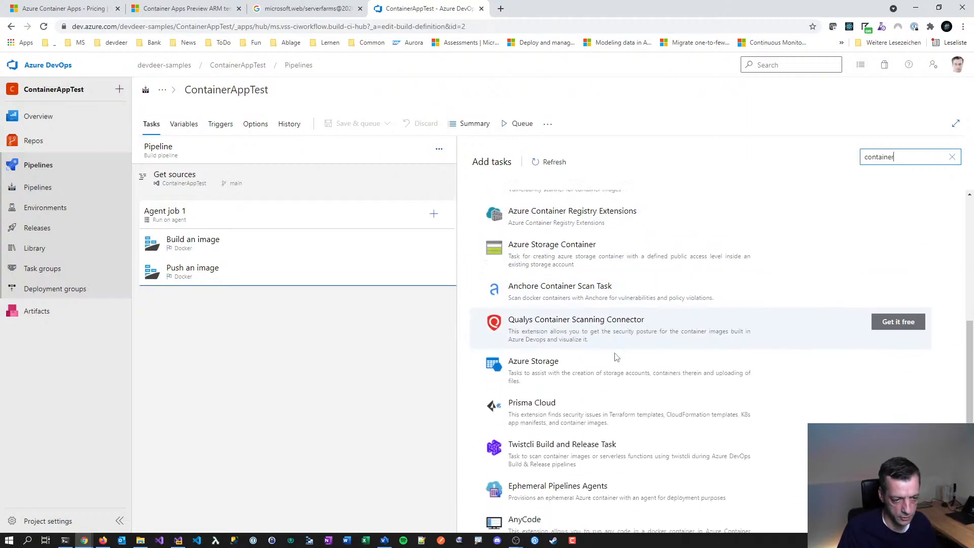
scroll(615, 357, down, 4)
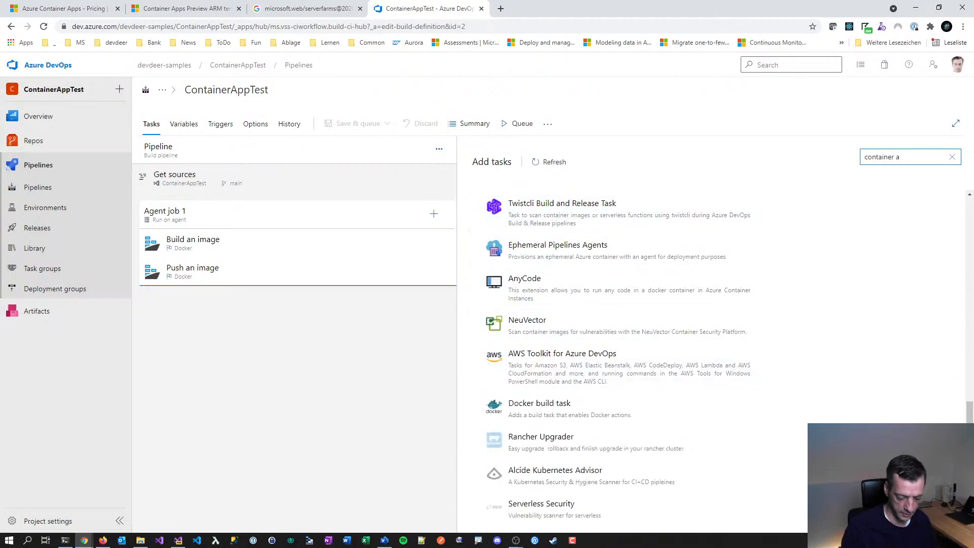
text(pp)
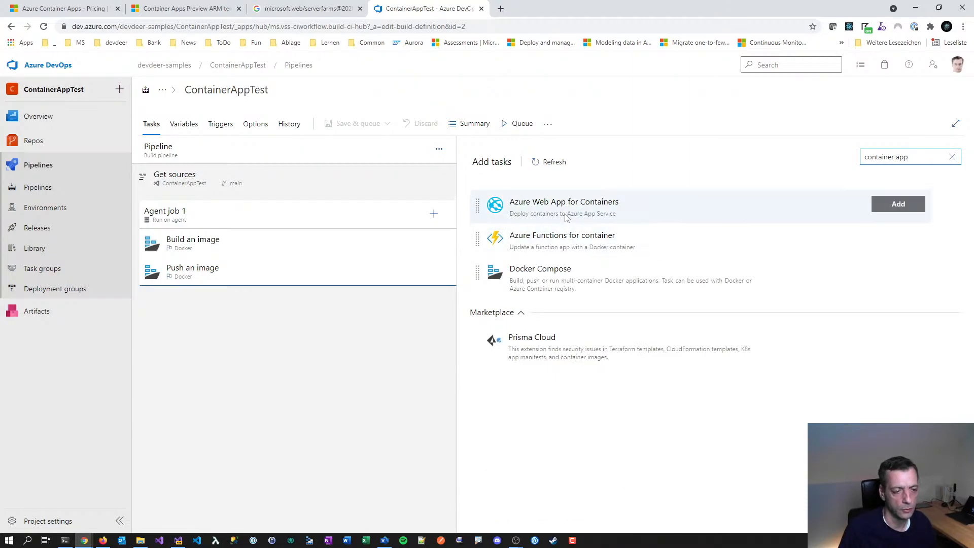
click(213, 380)
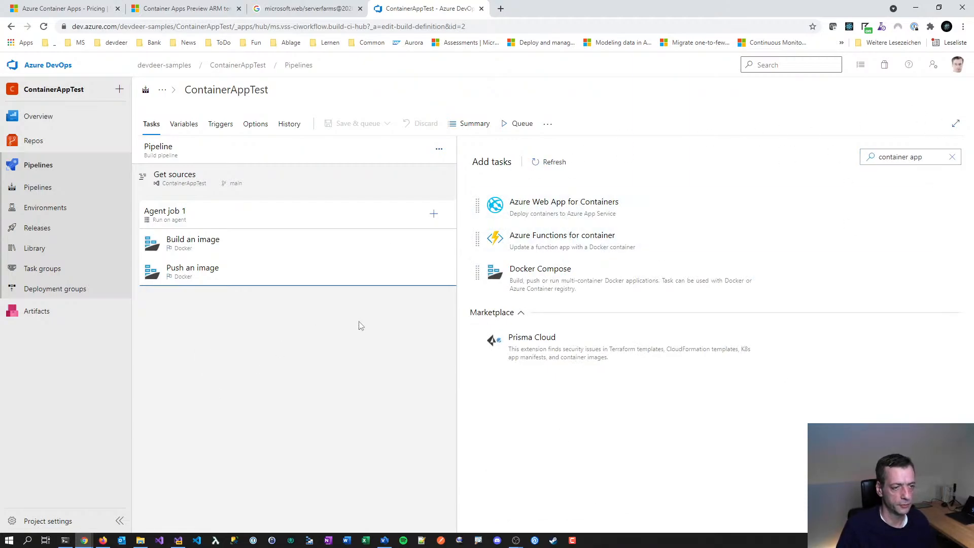
click(956, 123)
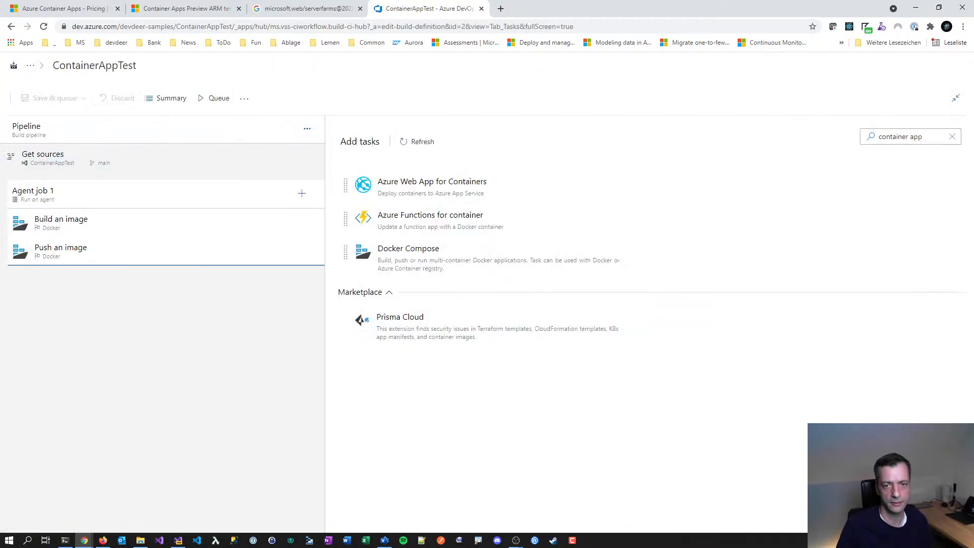
click(955, 98)
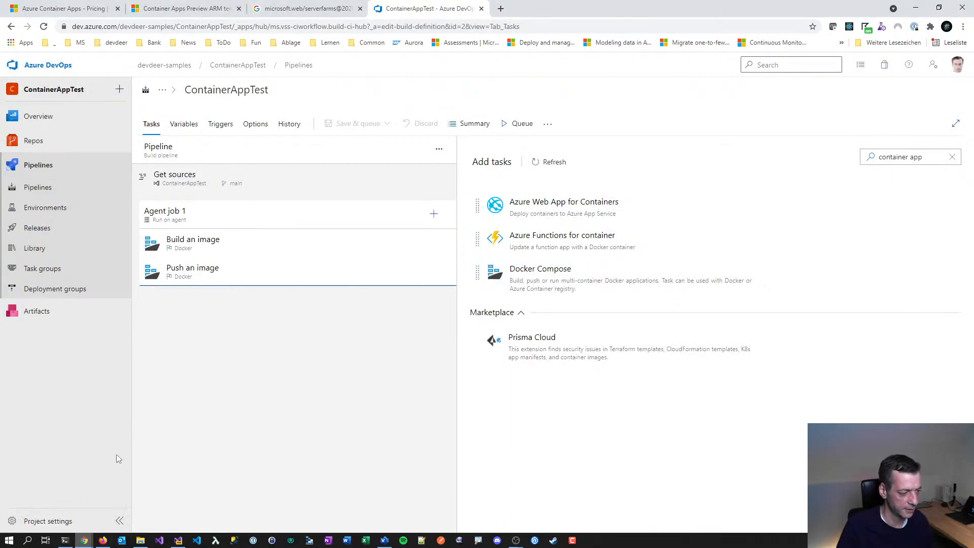
- Search the web in a new browser tab for "azure cli azure container app"
click(500, 8)
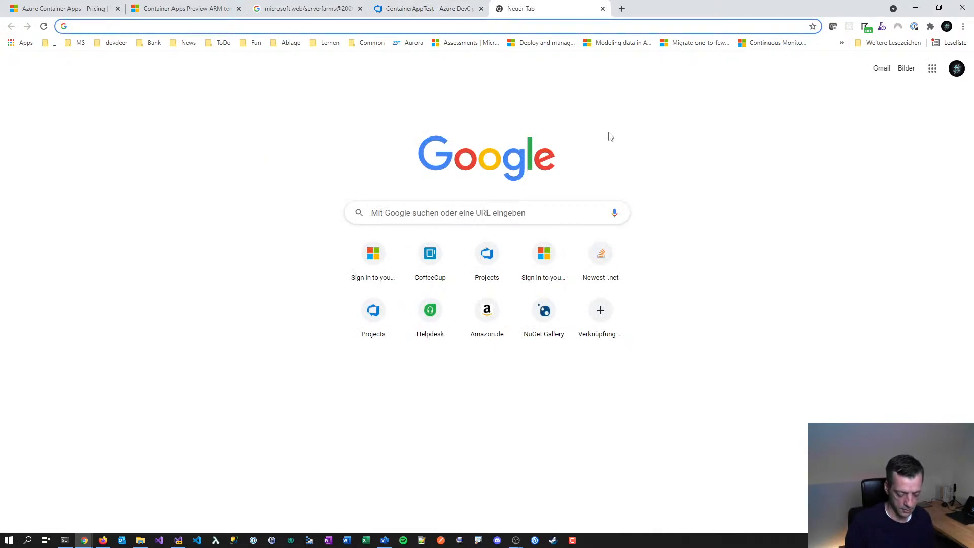
text(azure cl)
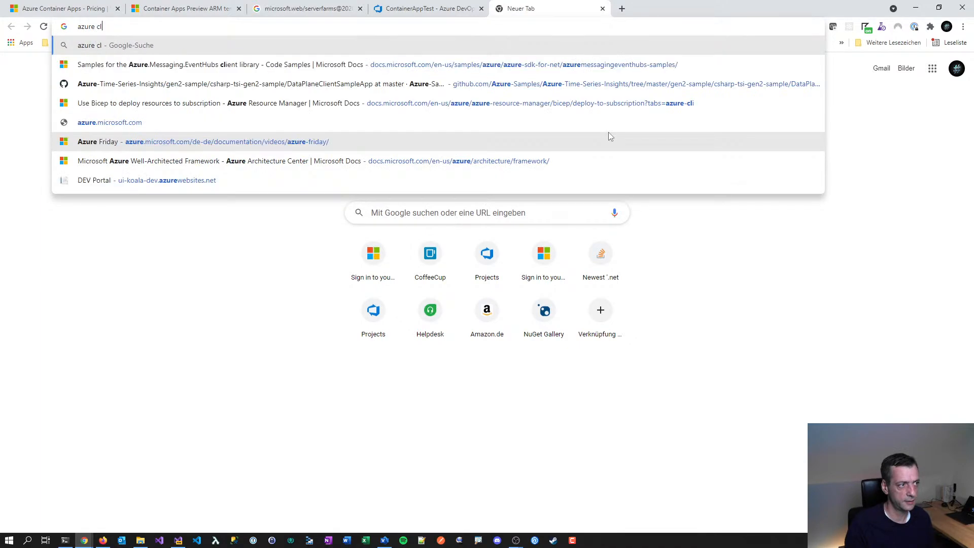
text(i a)
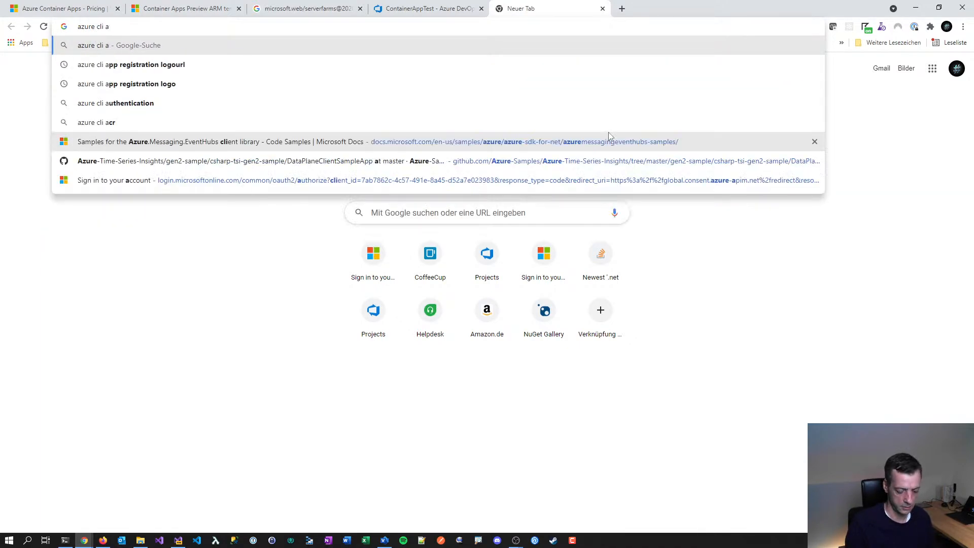
text(zure container aO)
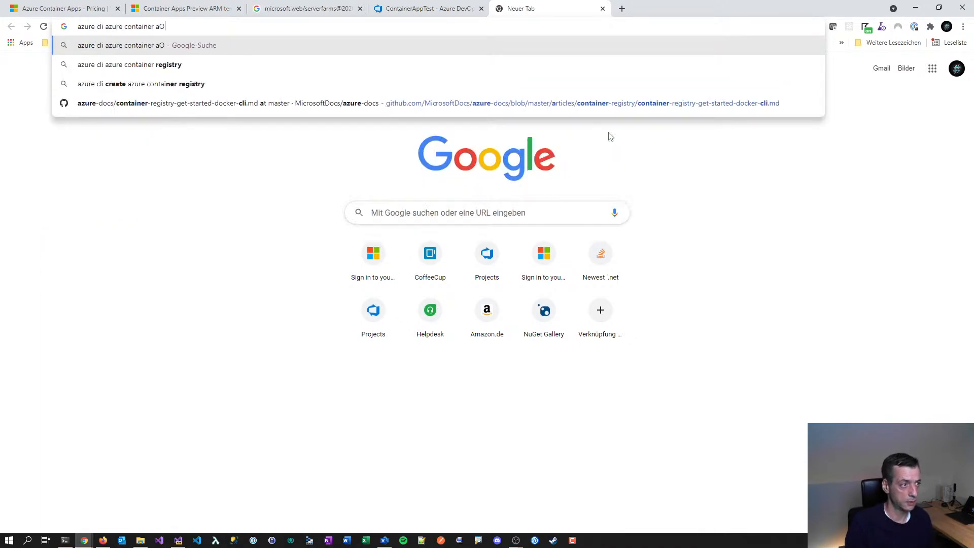
key(BackSpace)
key(BackSpace)
text(app)
key(Return)
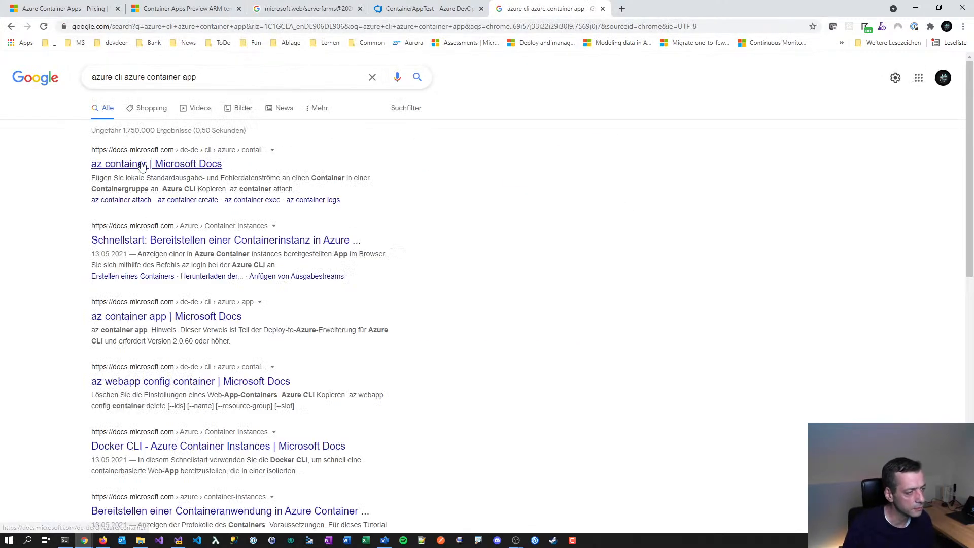
- Open the "az container" Microsoft Docs result in a separate tab and examine its command list for Container Apps support
ctrl+click(163, 164)
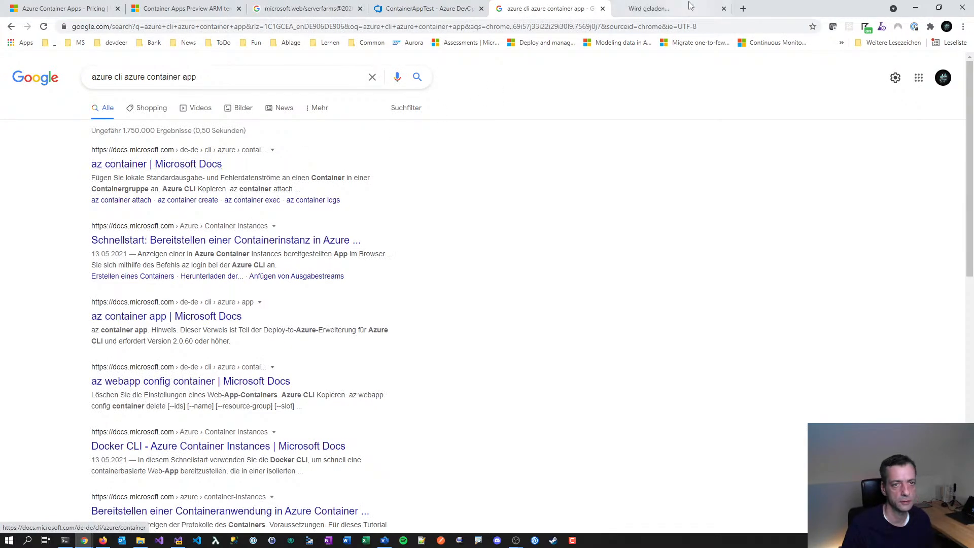
key(ctrl+Tab)
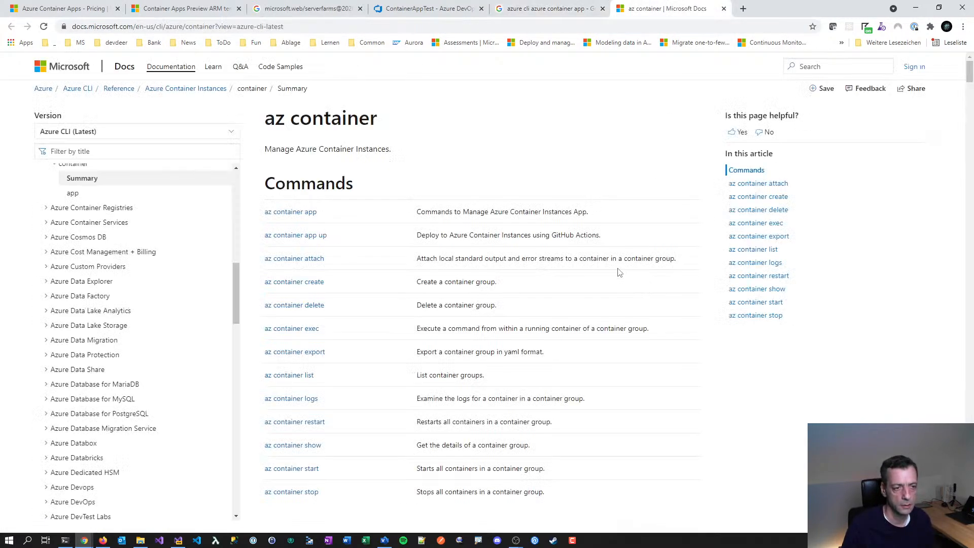
drag(536, 214, 588, 240)
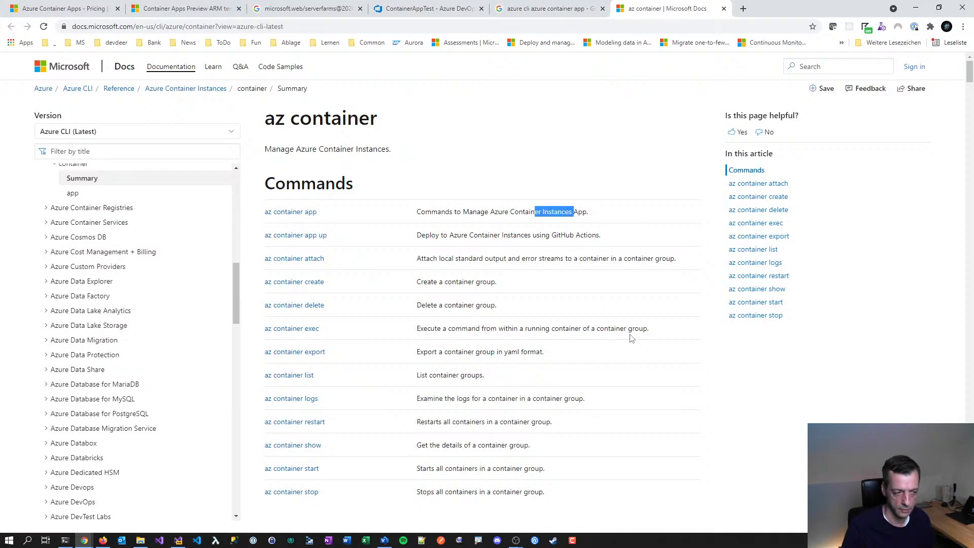
scroll(632, 339, down, 1)
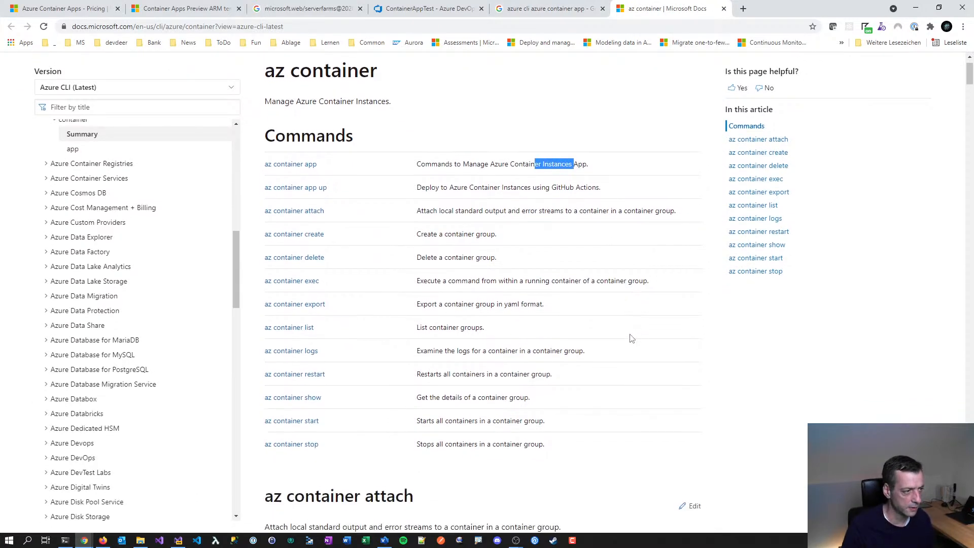
scroll(631, 338, up, 1)
drag(473, 211, 612, 210)
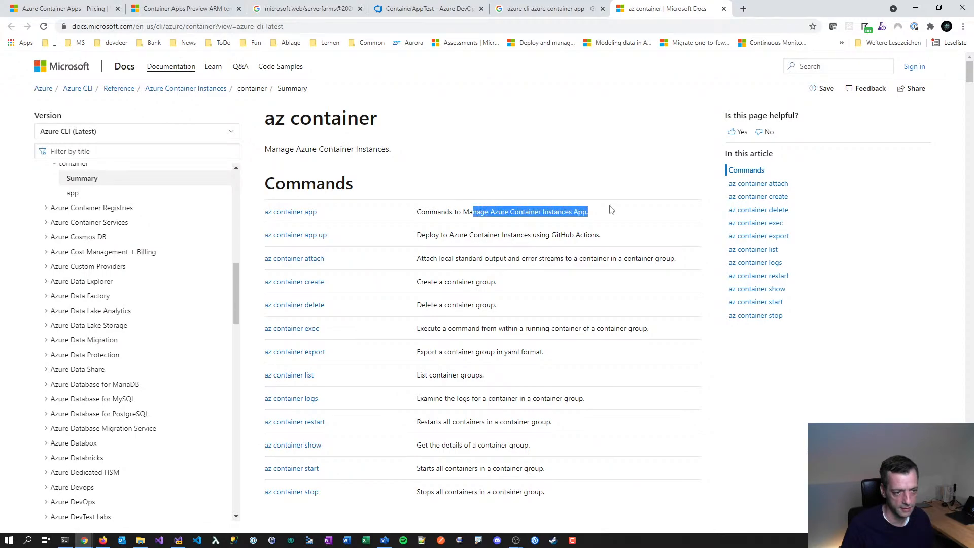
scroll(606, 280, down, 5)
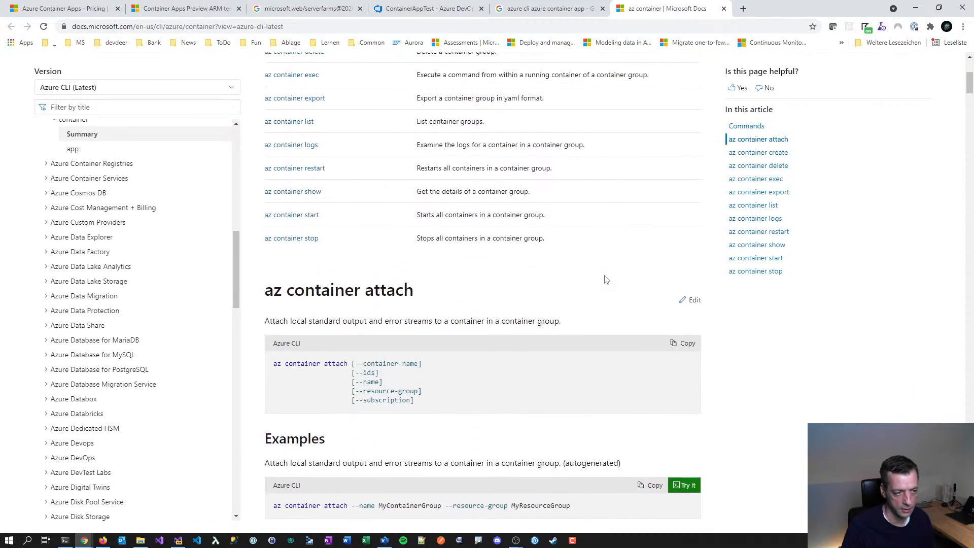
scroll(606, 280, up, 5)
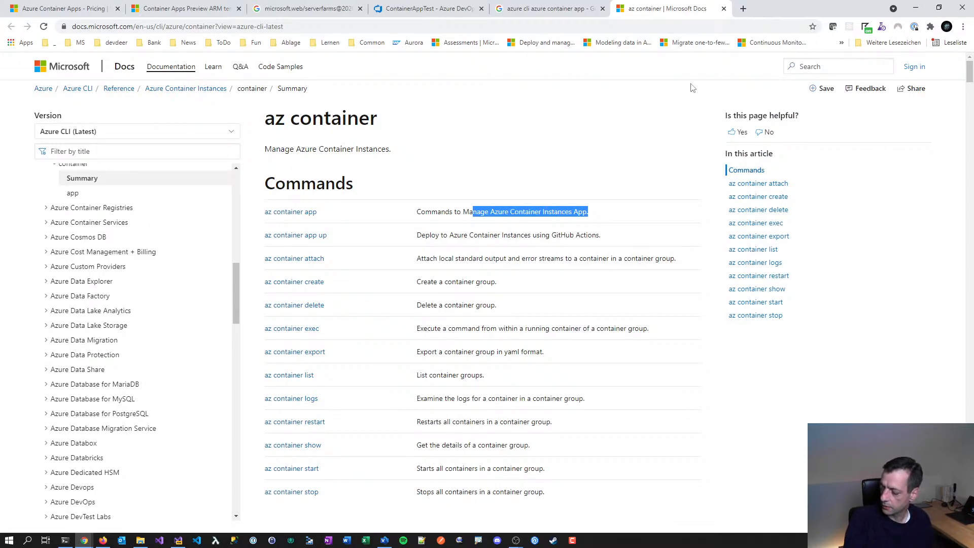
- Return to the "azure cli azure container app" search results and examine the remaining entries for a Container Apps CLI reference
click(611, 6)
scroll(399, 208, down, 2)
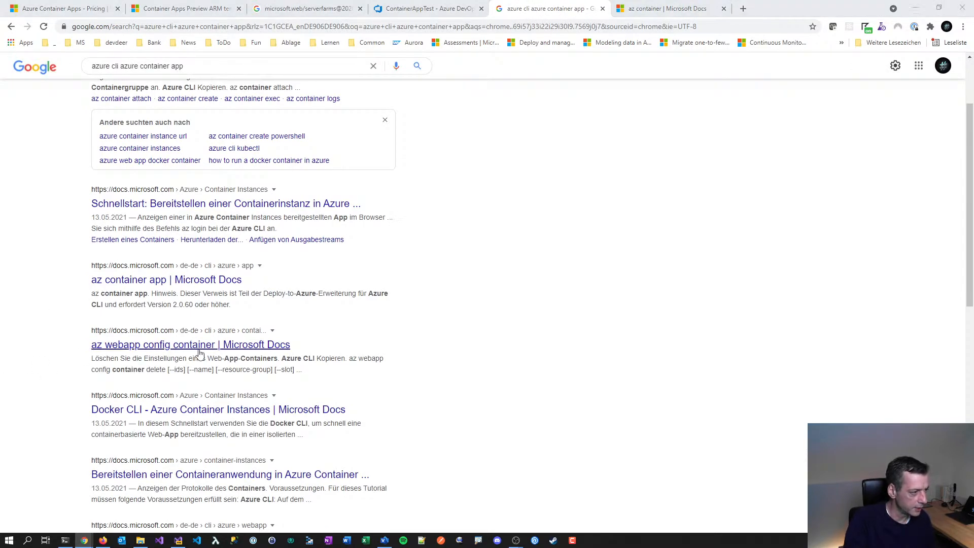
scroll(580, 306, down, 1)
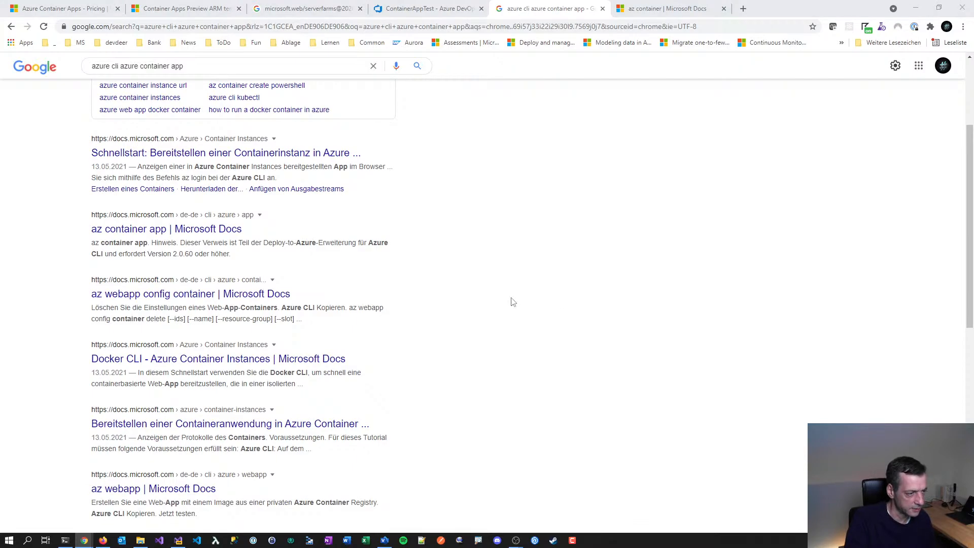
scroll(295, 370, down, 1)
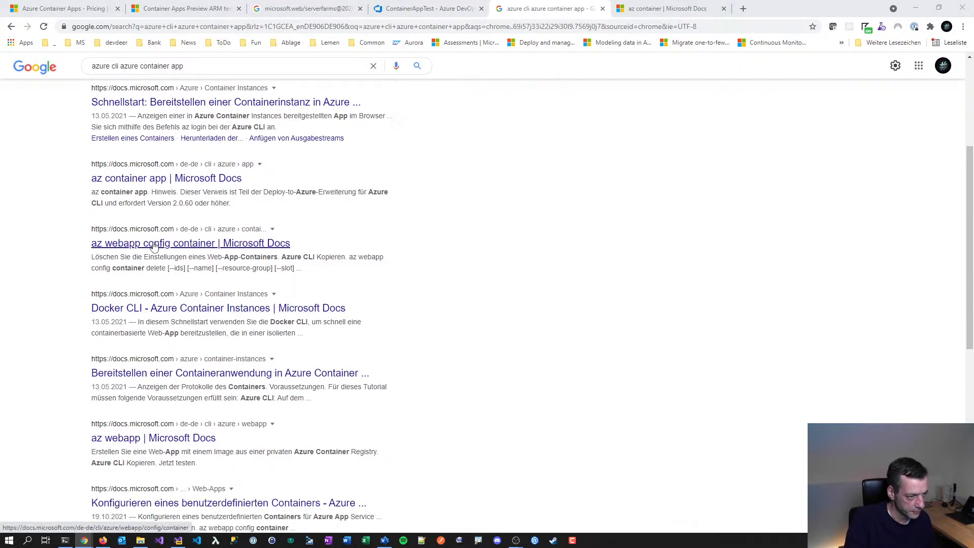
scroll(454, 282, down, 1)
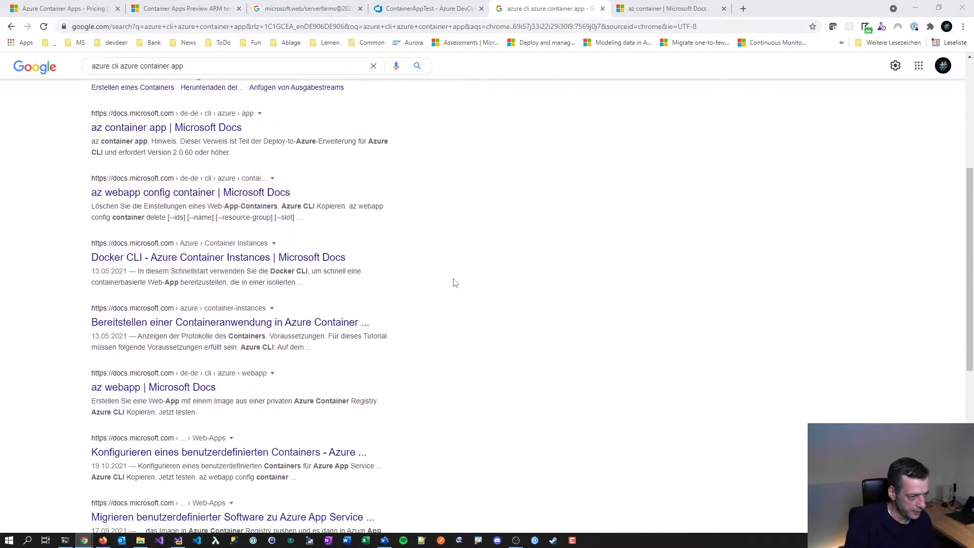
scroll(455, 282, down, 1)
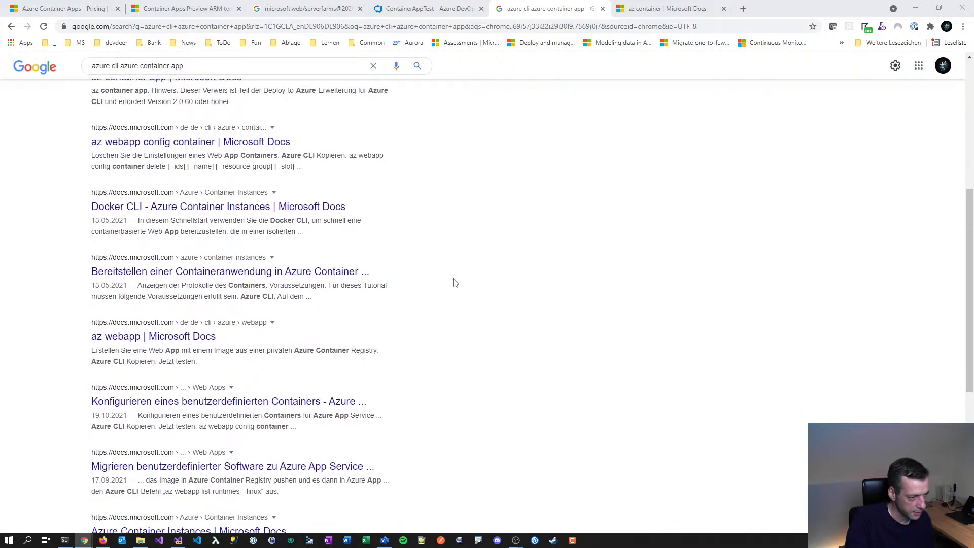
scroll(455, 283, down, 1)
scroll(455, 283, down, 1)
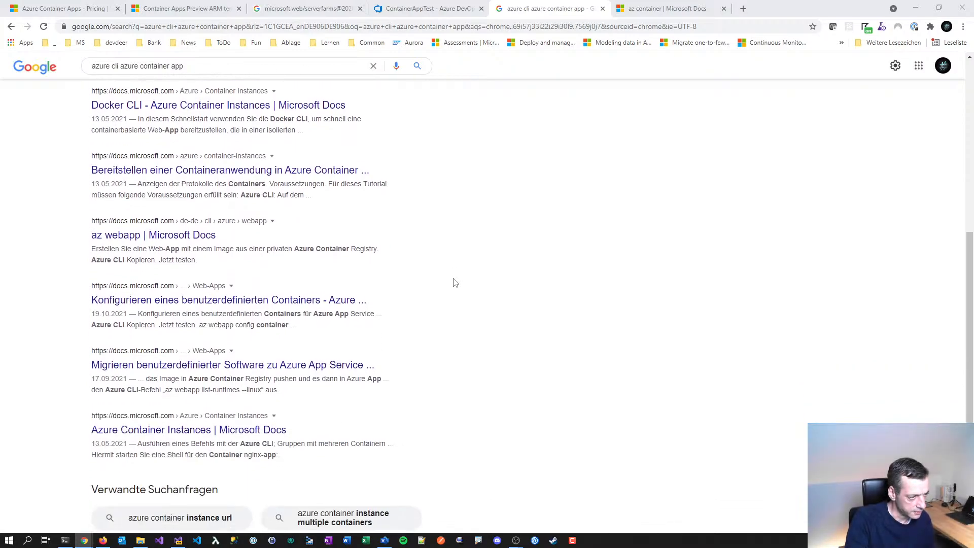
scroll(455, 282, up, 6)
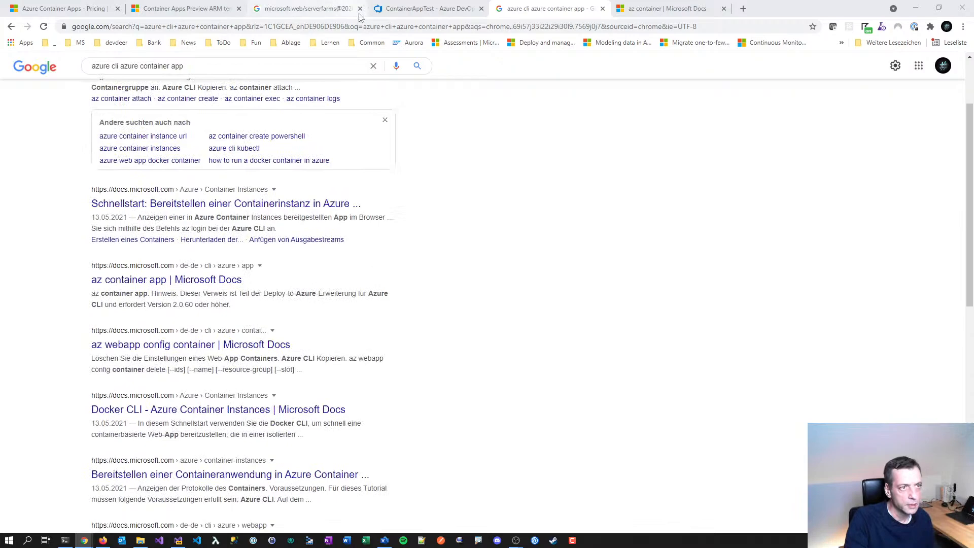
- Switch to the Azure Container Apps pricing page and search the web from there for "azure app service container documentation"
click(57, 9)
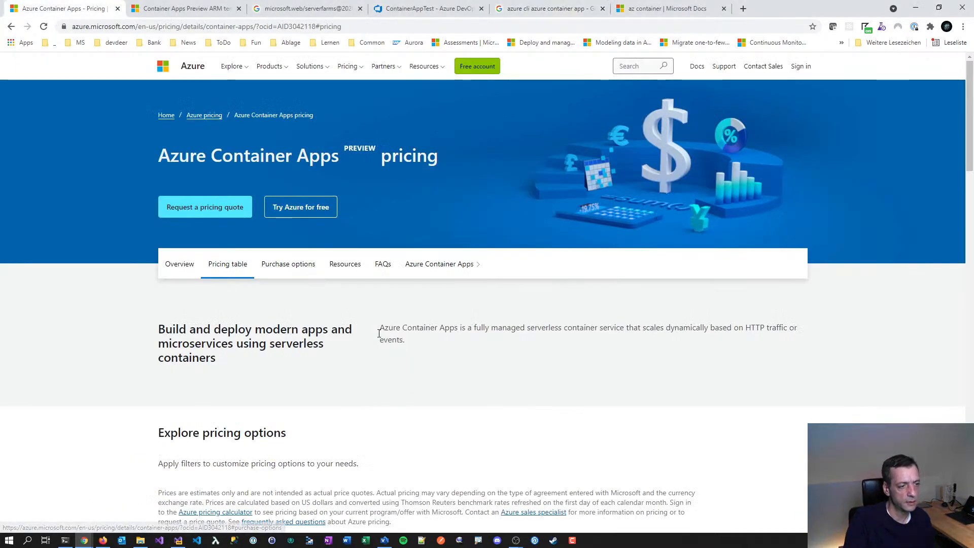
drag(483, 25, 14, 33)
text(az)
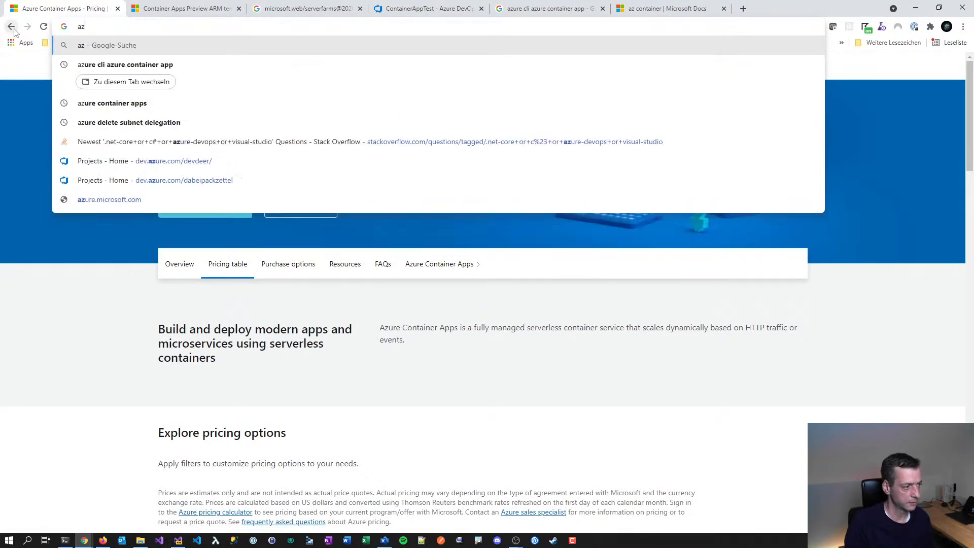
text(ure container apo)
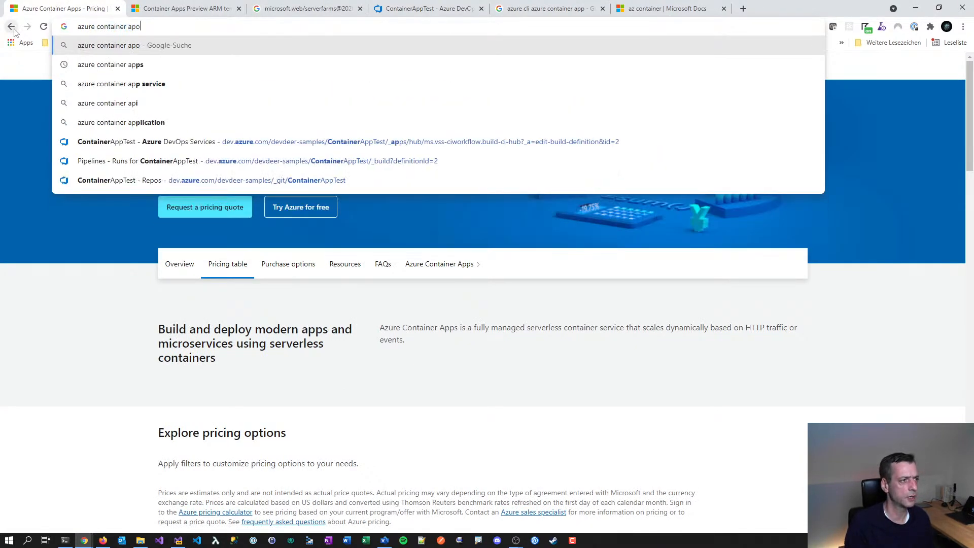
key(BackSpace)
text(p dp)
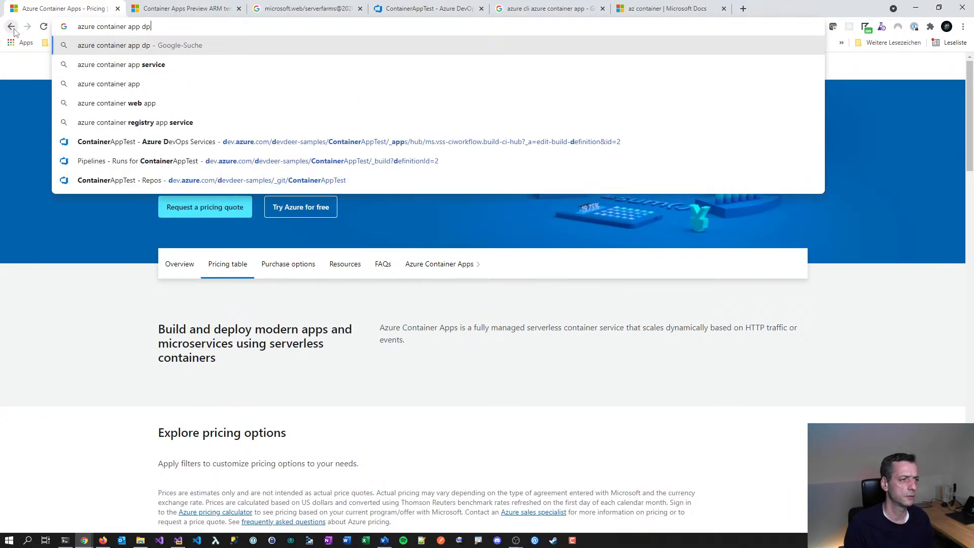
key(BackSpace)
text(oc)
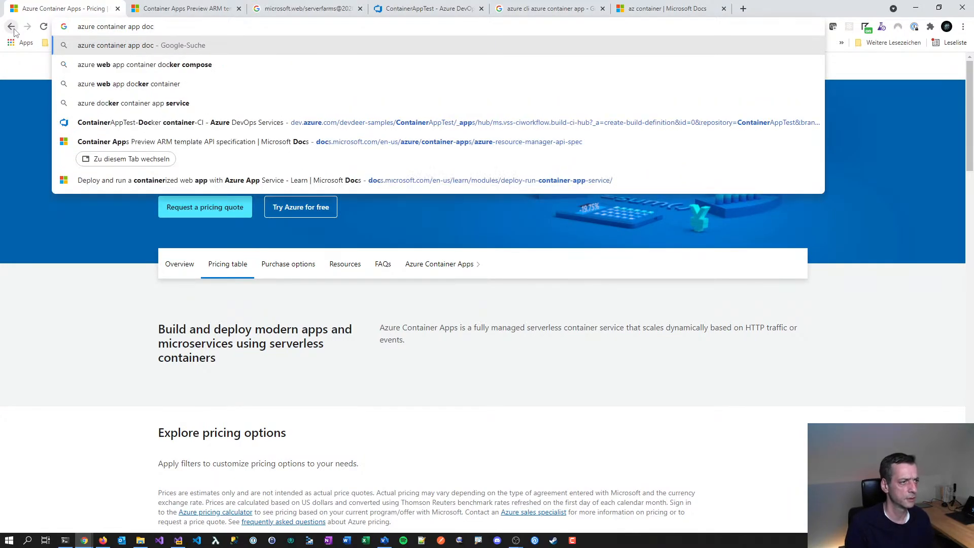
text(ument)
key(Down)
key(Return)
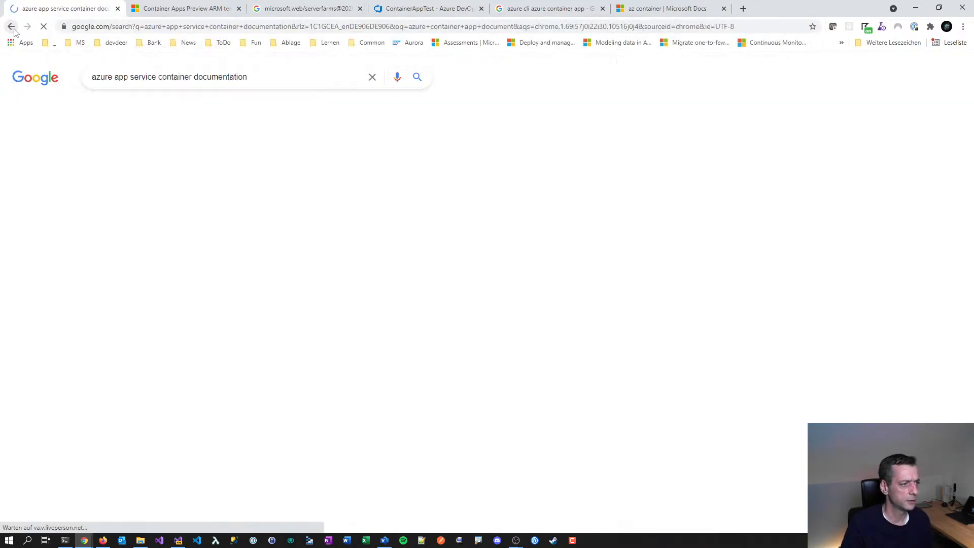
- Change the search to "azure container app documentation" and examine the results for the Container Apps docs
drag(115, 77, 194, 78)
text(co)
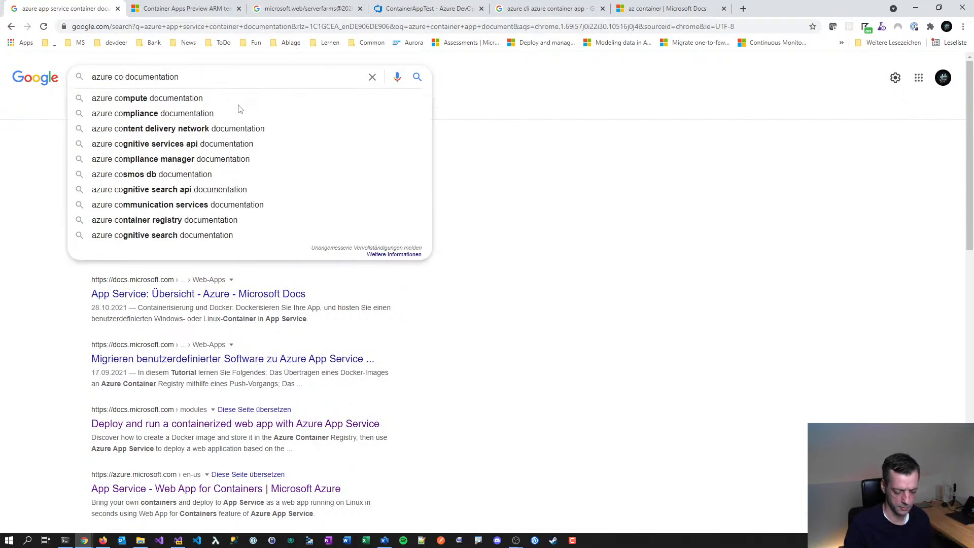
text(ntainer app)
key(Return)
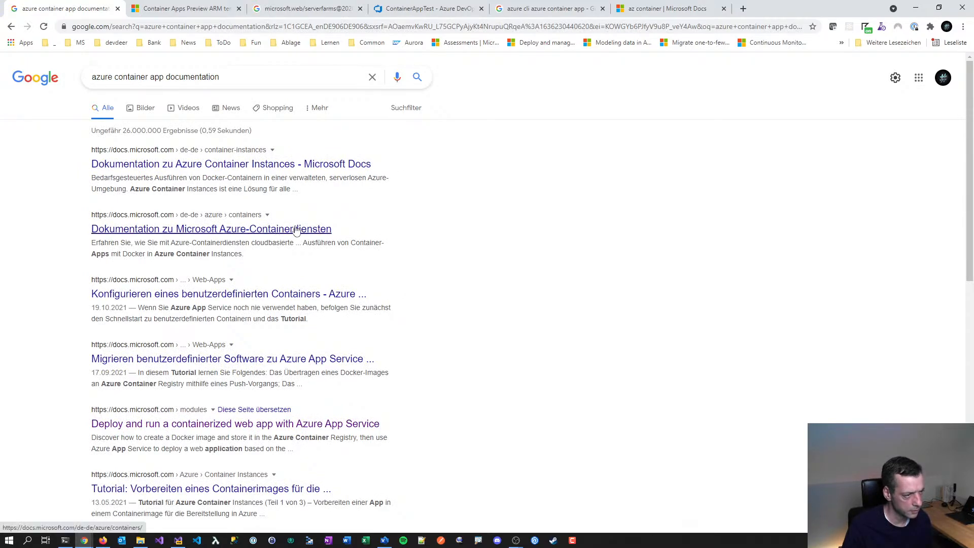
scroll(450, 219, down, 1)
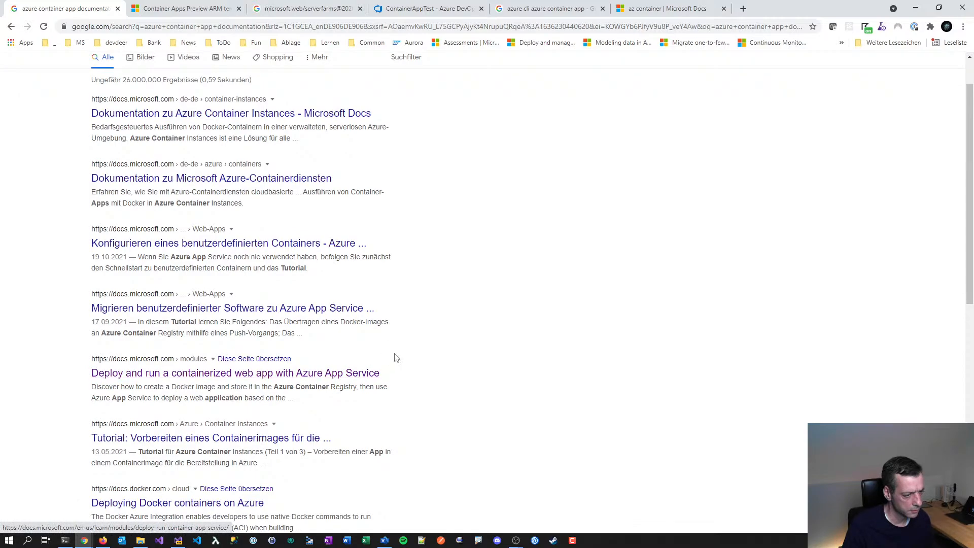
scroll(393, 354, down, 6)
scroll(393, 355, up, 7)
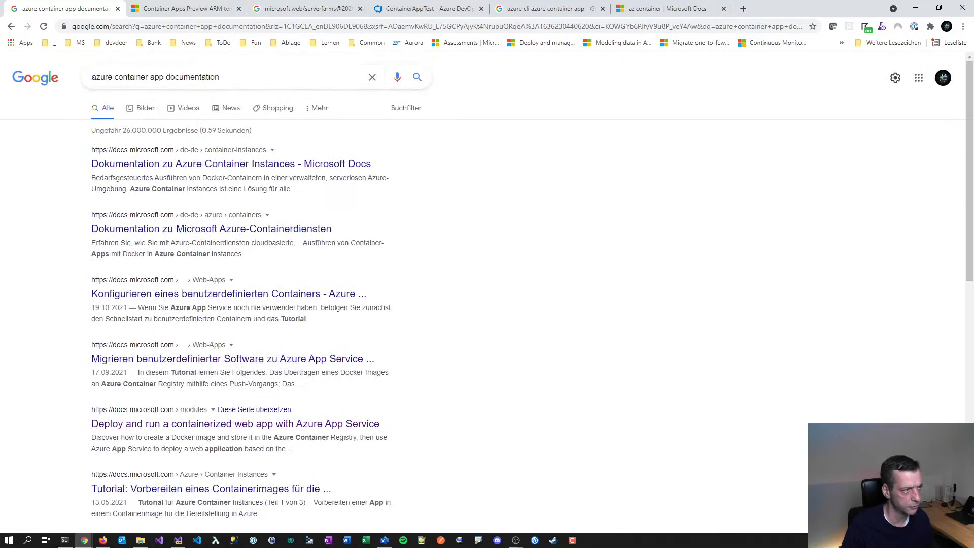
- Go back to the pricing page, open the Azure Container Apps product page, and find its resources and documentation section
click(12, 26)
click(14, 26)
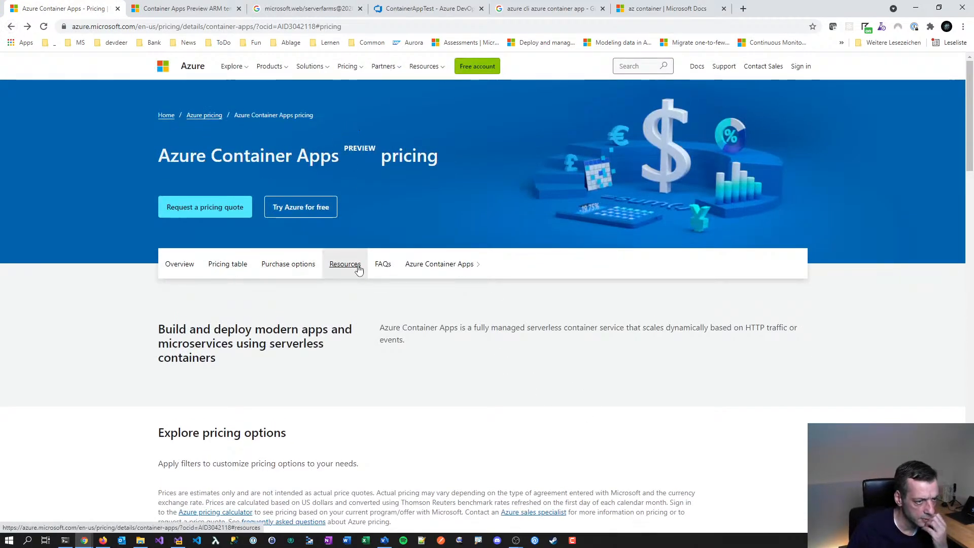
click(431, 268)
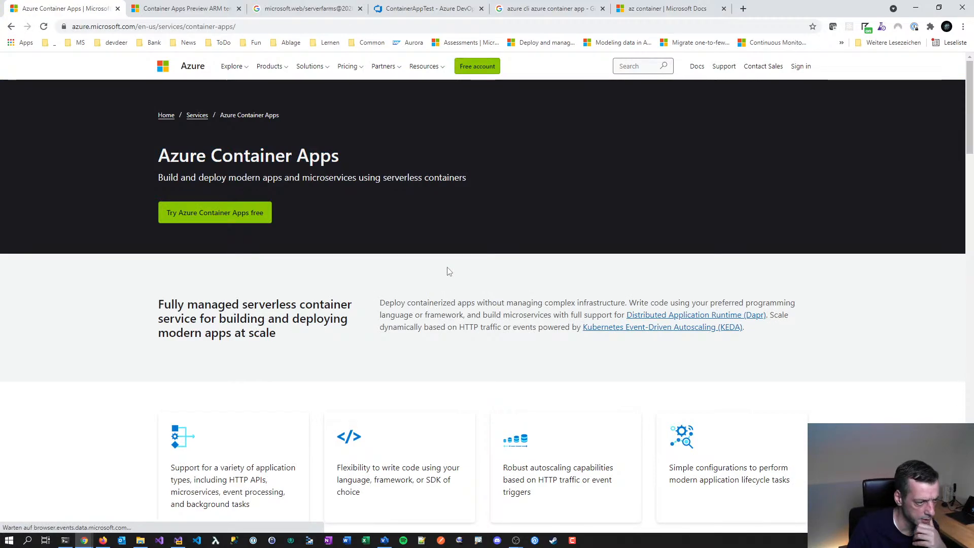
scroll(445, 269, down, 5)
scroll(517, 280, down, 15)
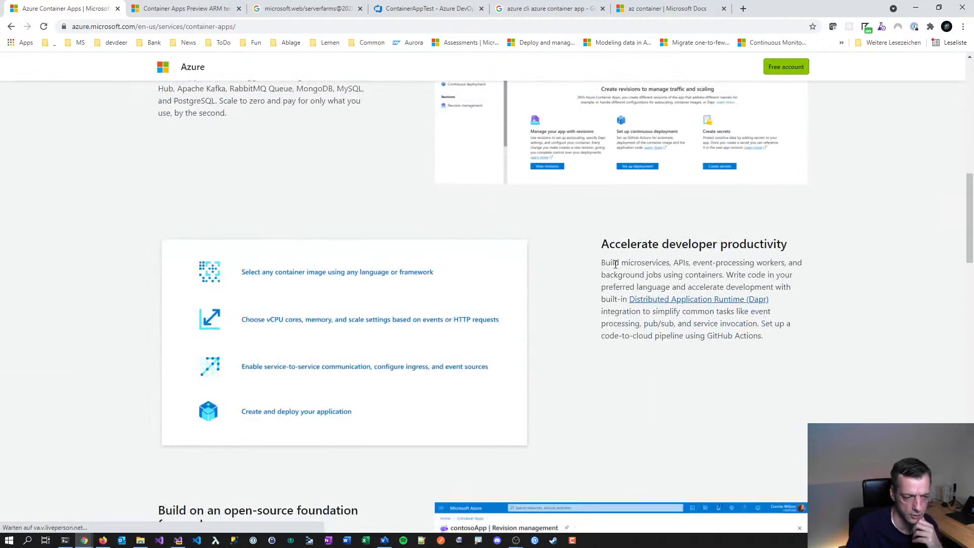
scroll(781, 278, down, 12)
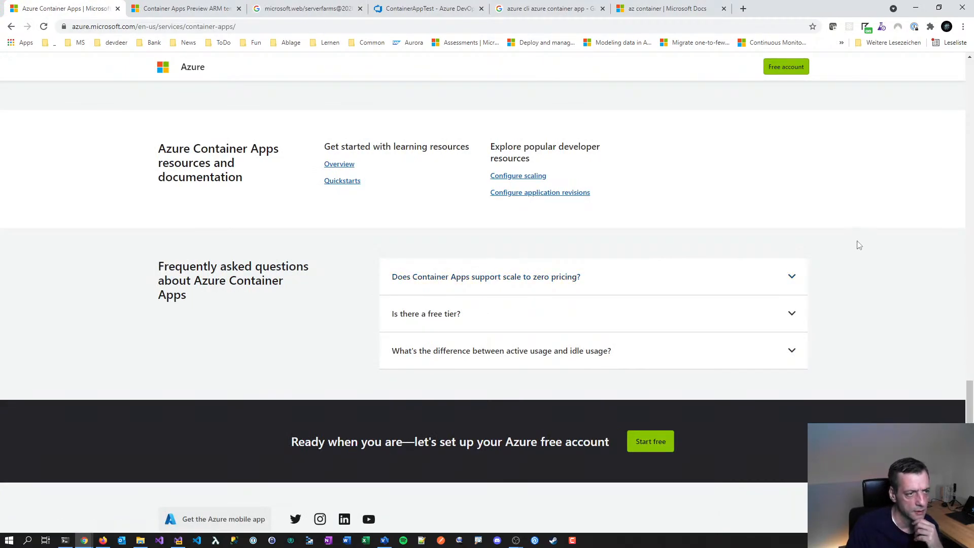
- Open the Container Apps Quickstarts documentation and check the title of the article on deploying a first container app
click(336, 183)
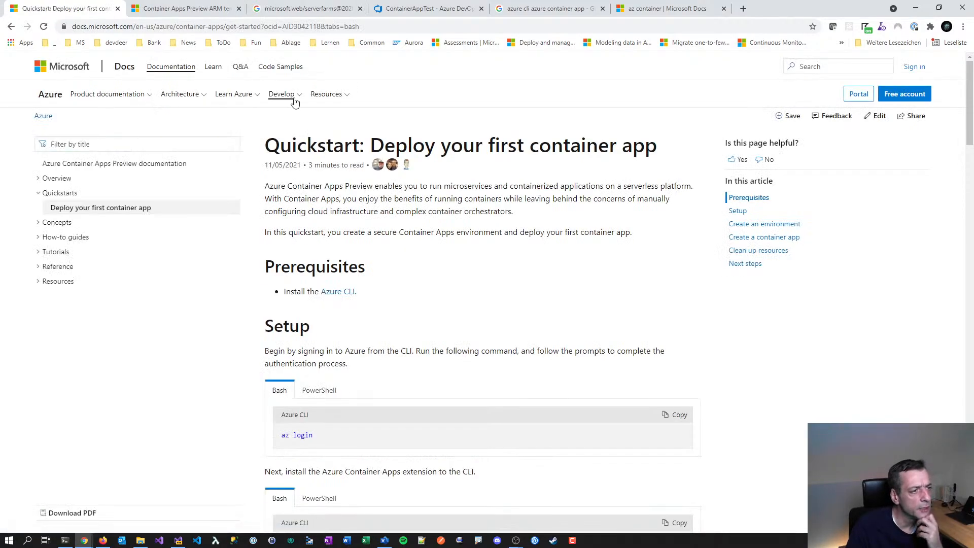
drag(317, 146, 587, 144)
click(588, 247)
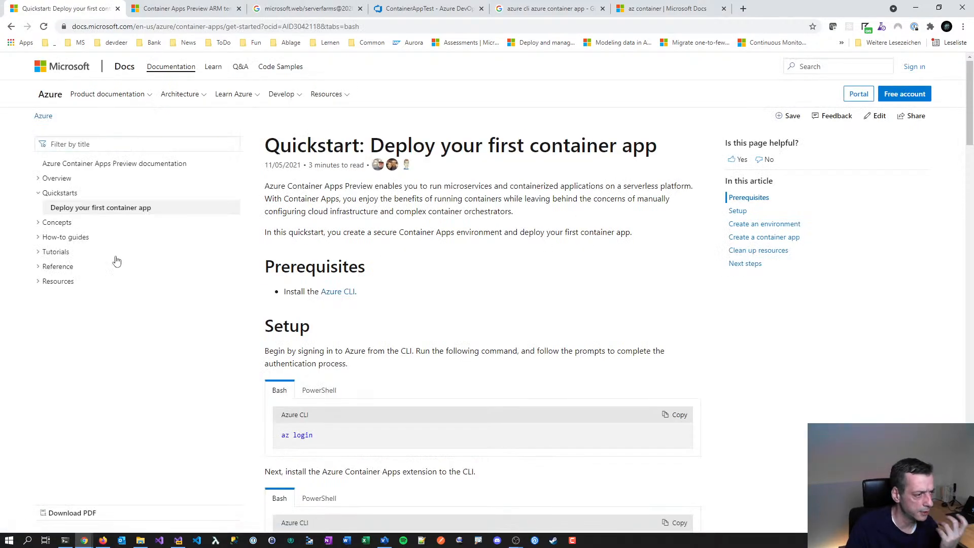
- Open the how-to guide on publishing revisions with GitHub Actions and examine its authentication section and CLI commands for adding an integration
click(36, 239)
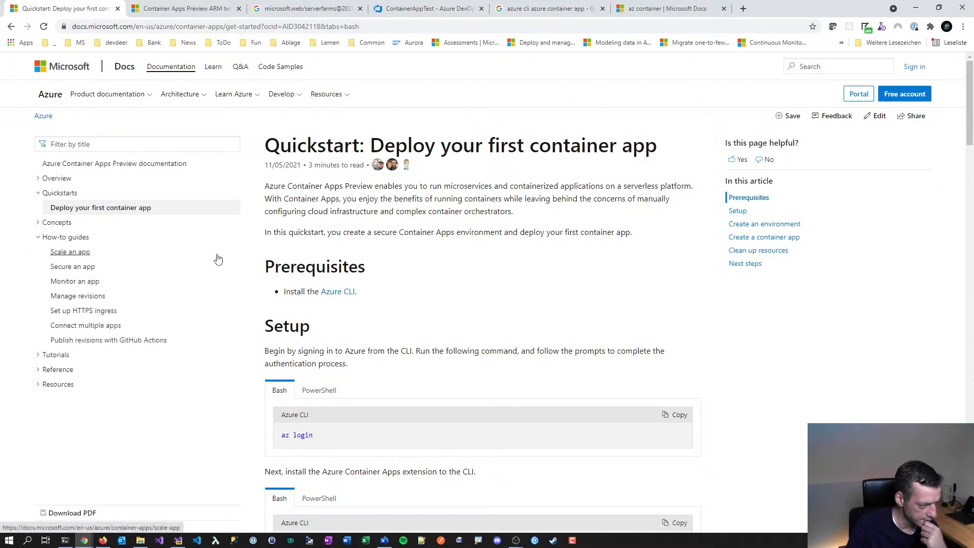
click(139, 346)
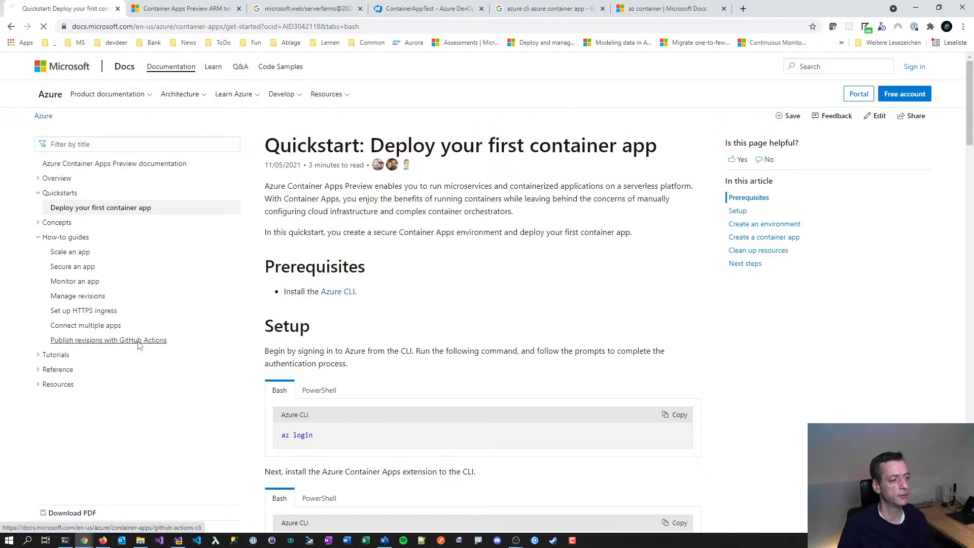
scroll(446, 431, down, 2)
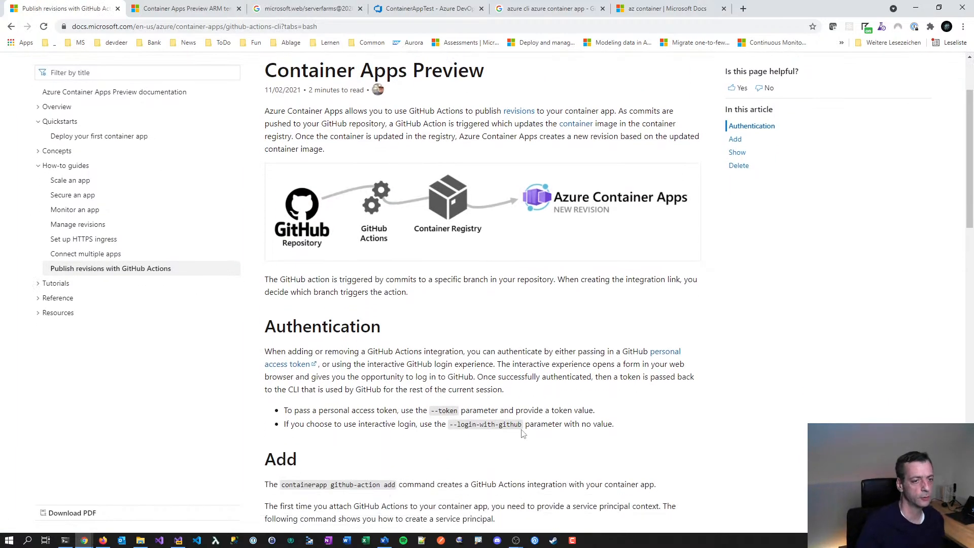
scroll(458, 403, up, 2)
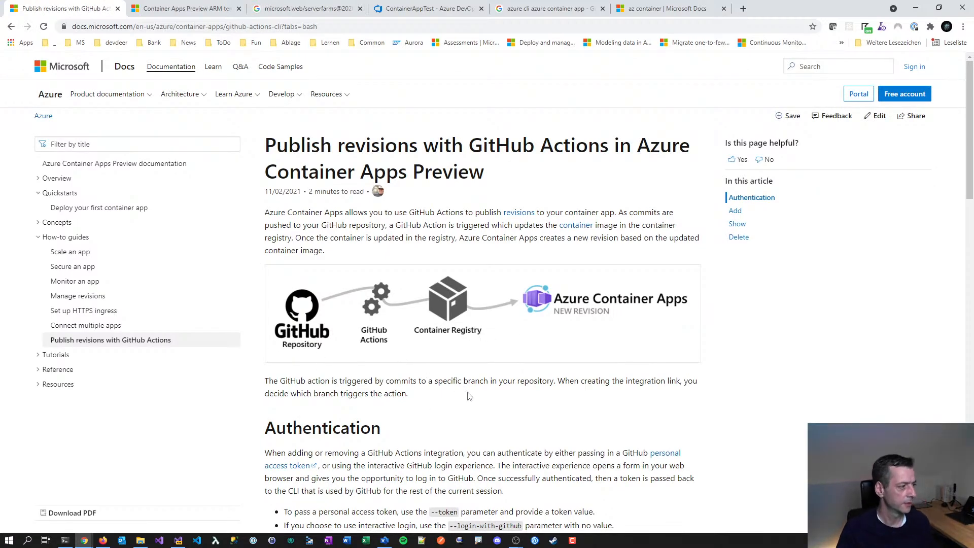
scroll(469, 437, down, 6)
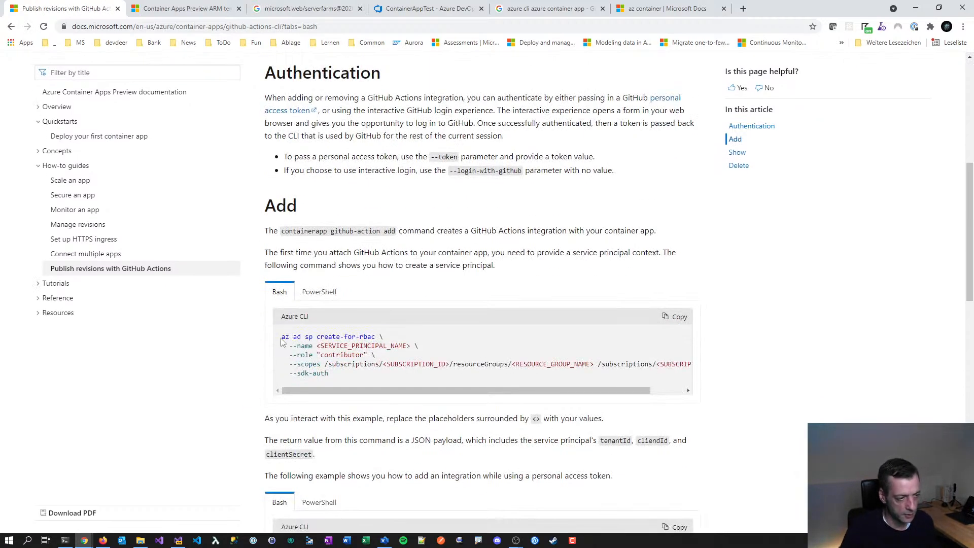
drag(294, 336, 345, 337)
click(420, 351)
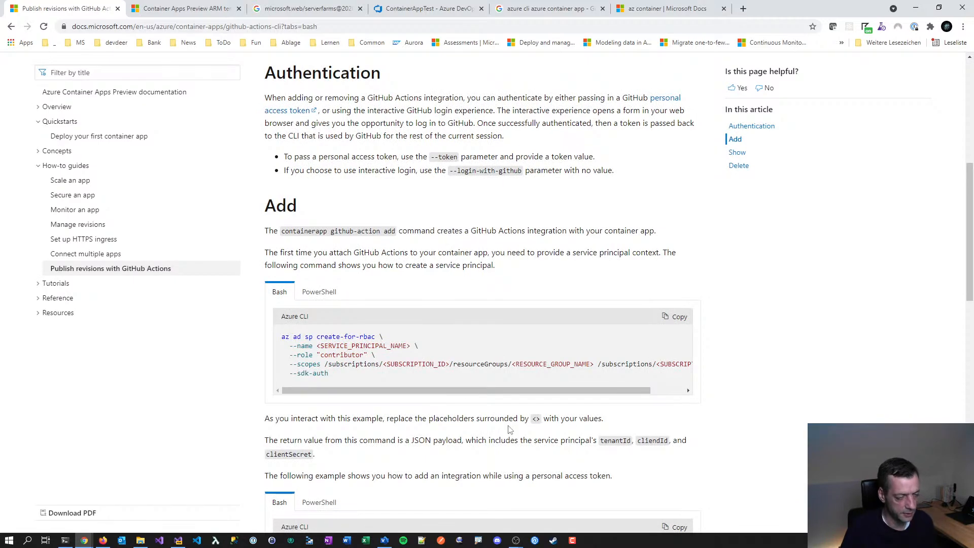
scroll(509, 429, down, 4)
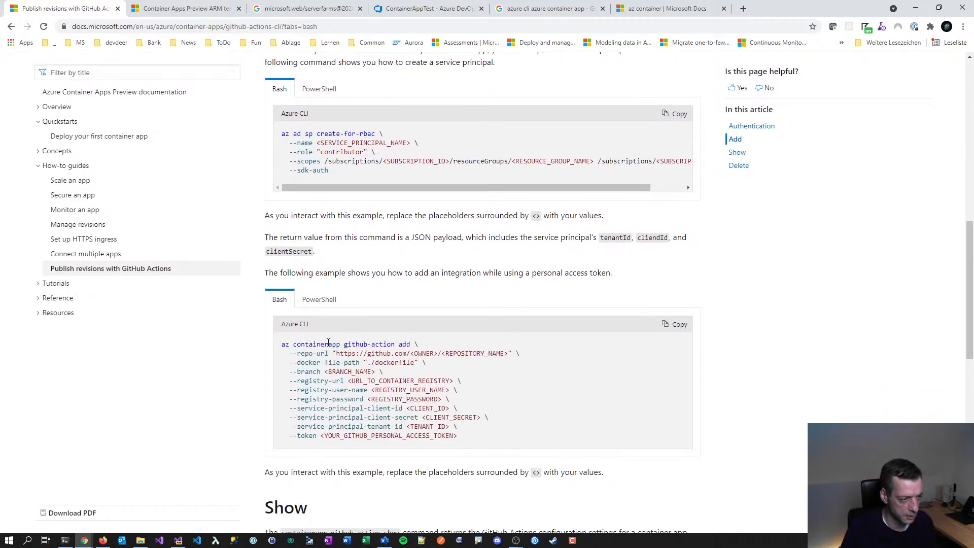
- Switch to the PowerShell terminal, clear it, and try running "az containerapp"
click(65, 540)
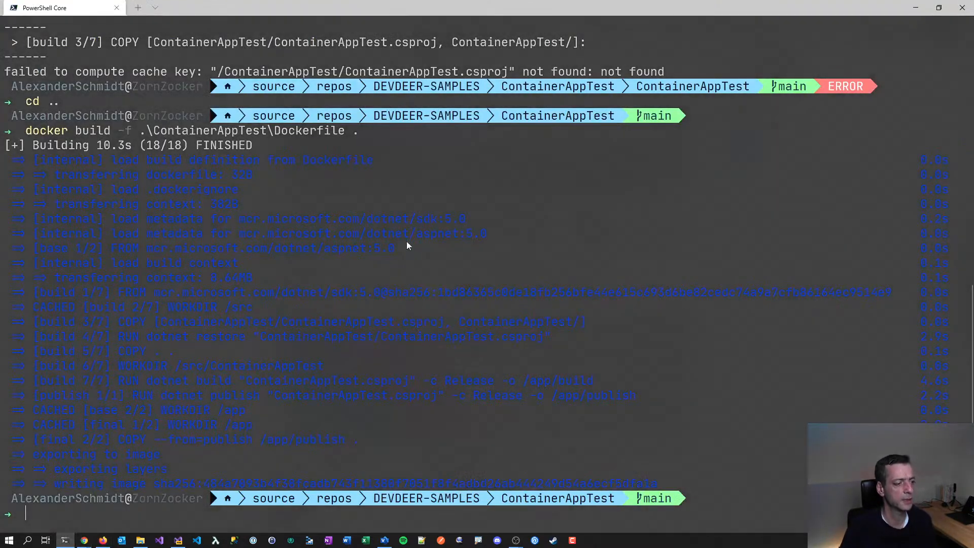
text(cls)
key(Return)
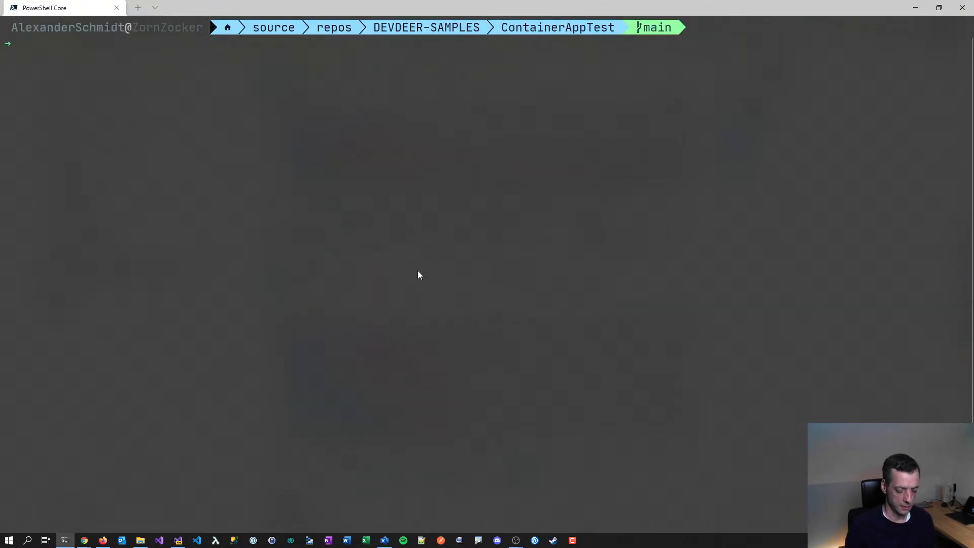
text(az container)
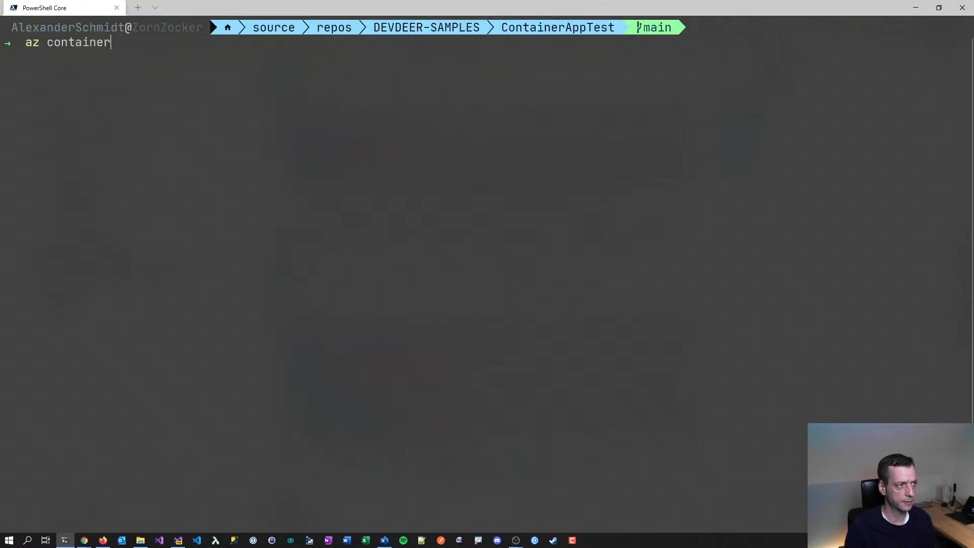
text(app)
key(Return)
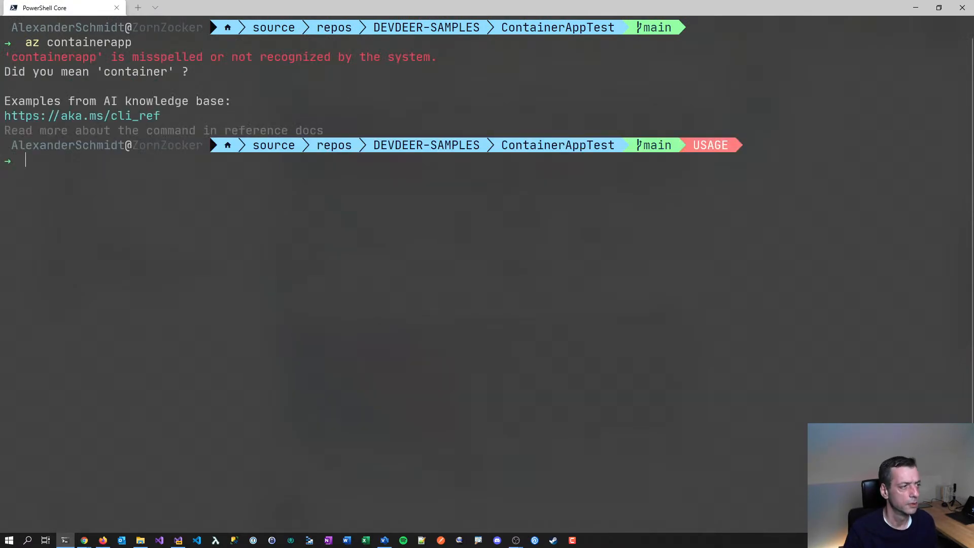
- Return to the GitHub Actions guide in the browser and copy "az containerapp" from the github-action add example
key(alt+Tab)
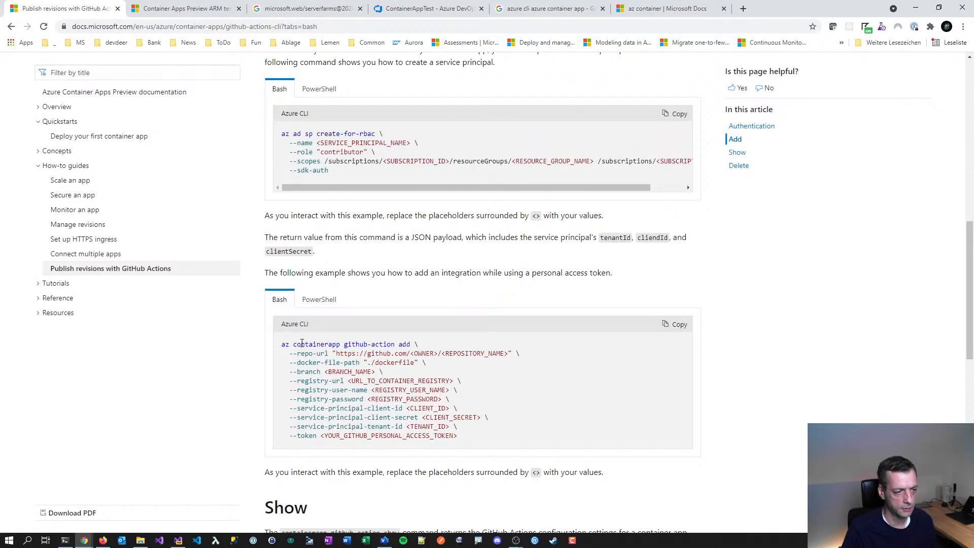
drag(301, 344, 409, 345)
scroll(491, 367, down, 4)
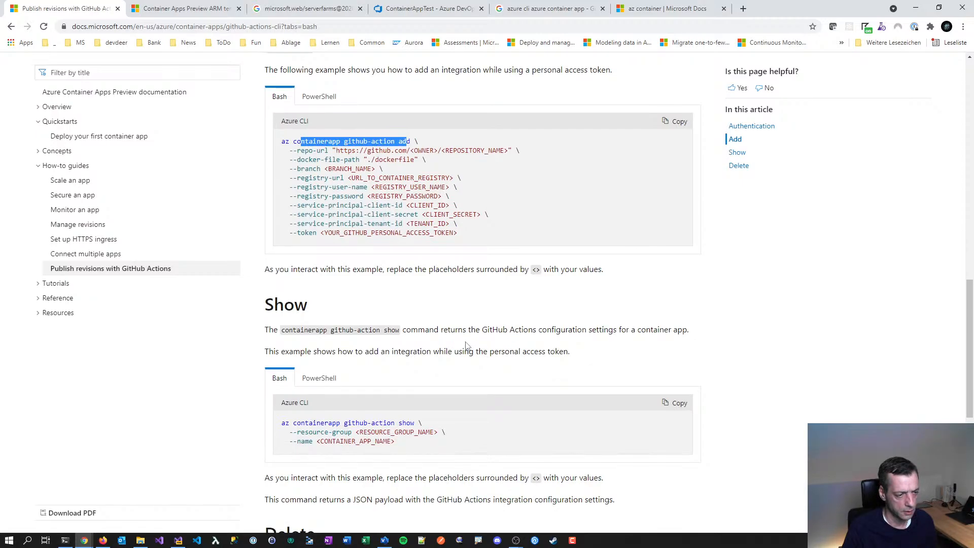
scroll(386, 333, up, 3)
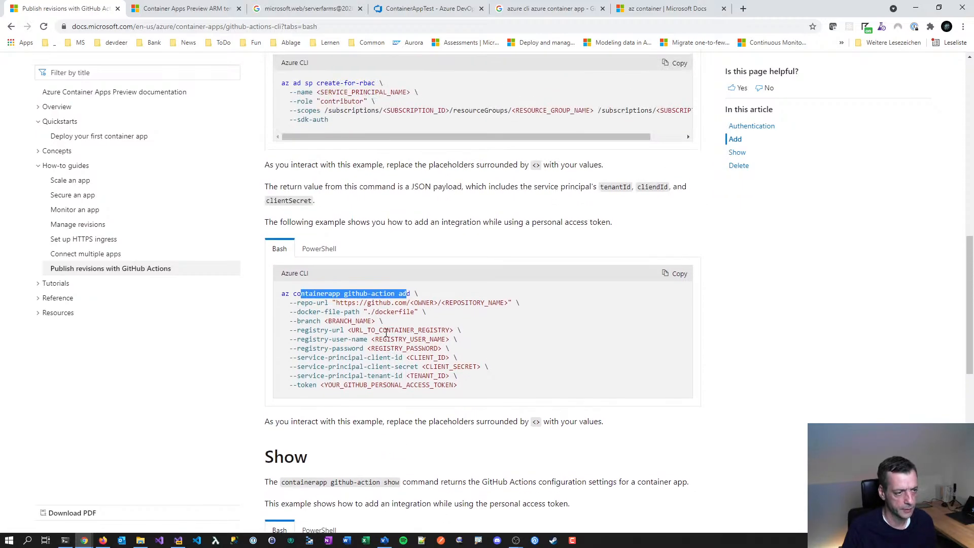
click(343, 298)
drag(344, 295, 278, 296)
key(ctrl+c)
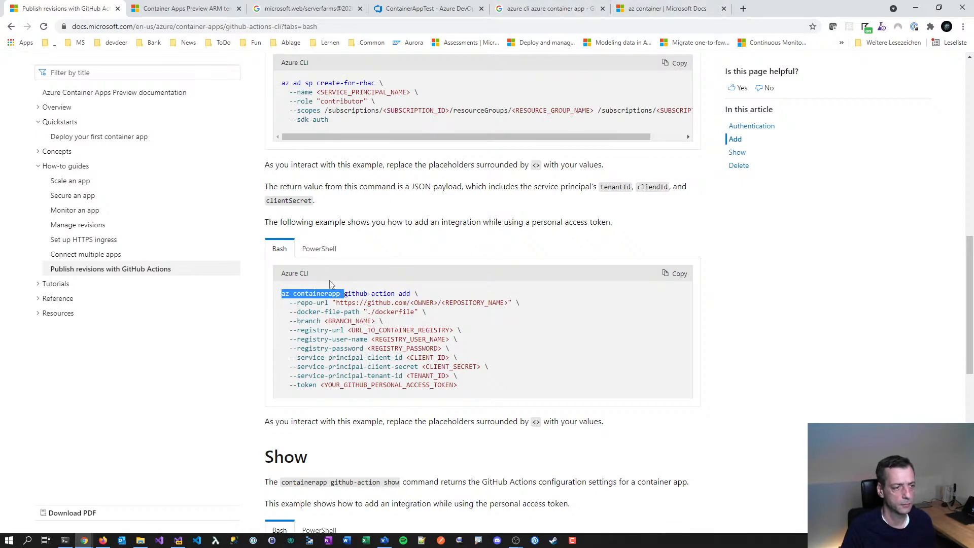
click(321, 253)
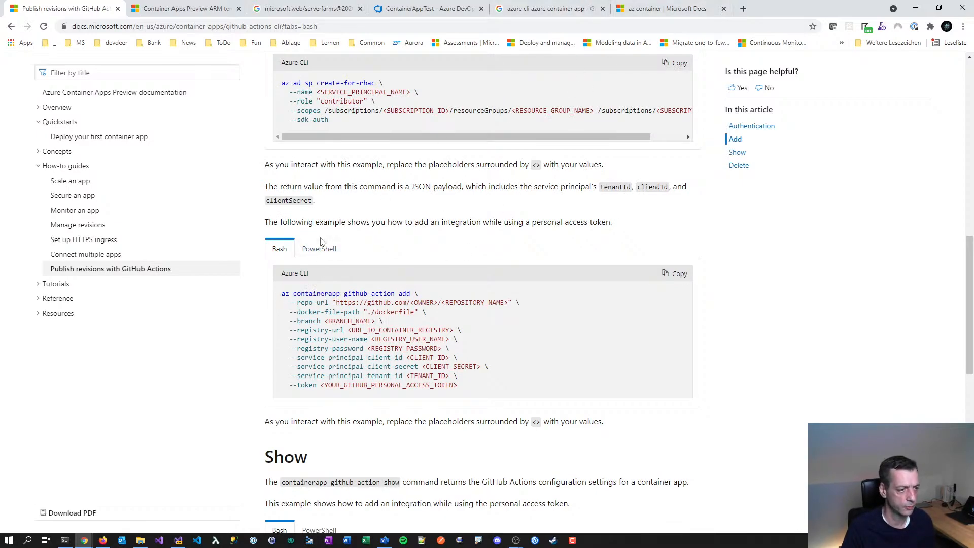
click(280, 249)
- Search the web in a new tab for the copied text "az containerapp" and look through the results
click(742, 8)
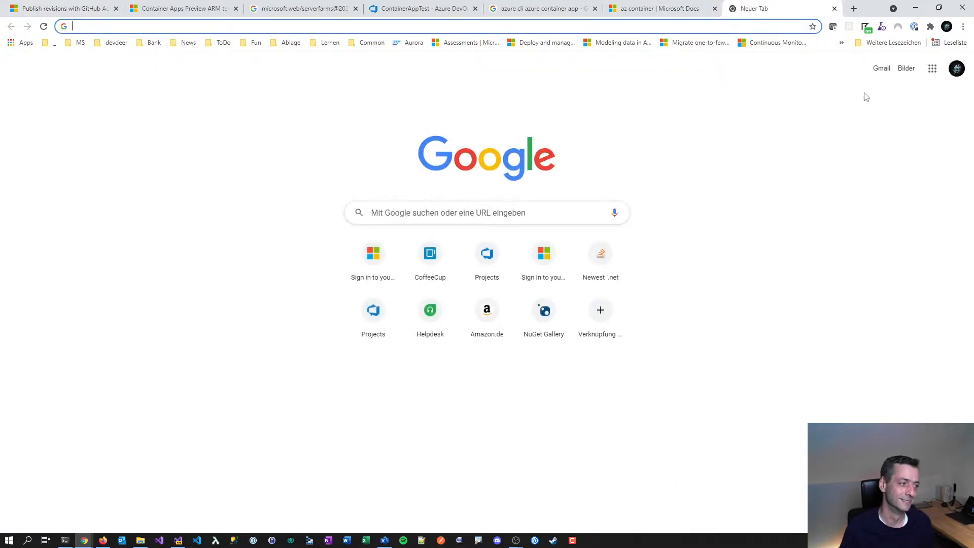
key(ctrl+v)
key(Return)
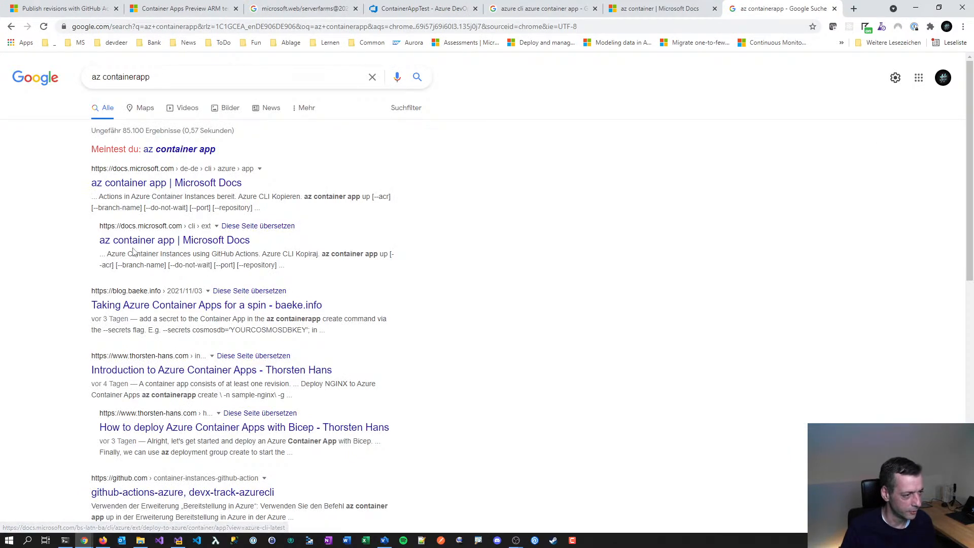
scroll(277, 354, down, 1)
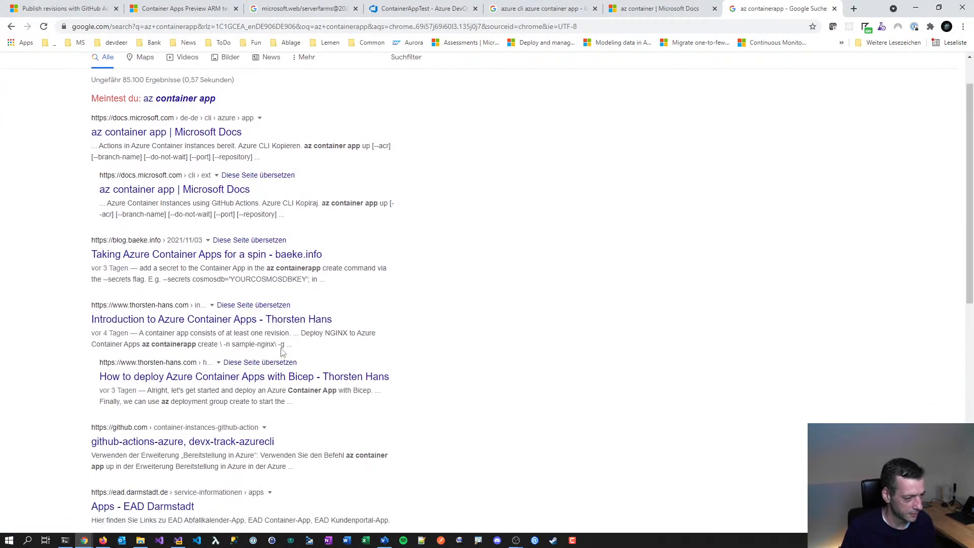
scroll(285, 344, down, 2)
scroll(285, 341, up, 3)
- Switch to the PowerShell terminal, run "az -h", and examine the Azure CLI subgroups and commands for container app support
key(alt+Tab)
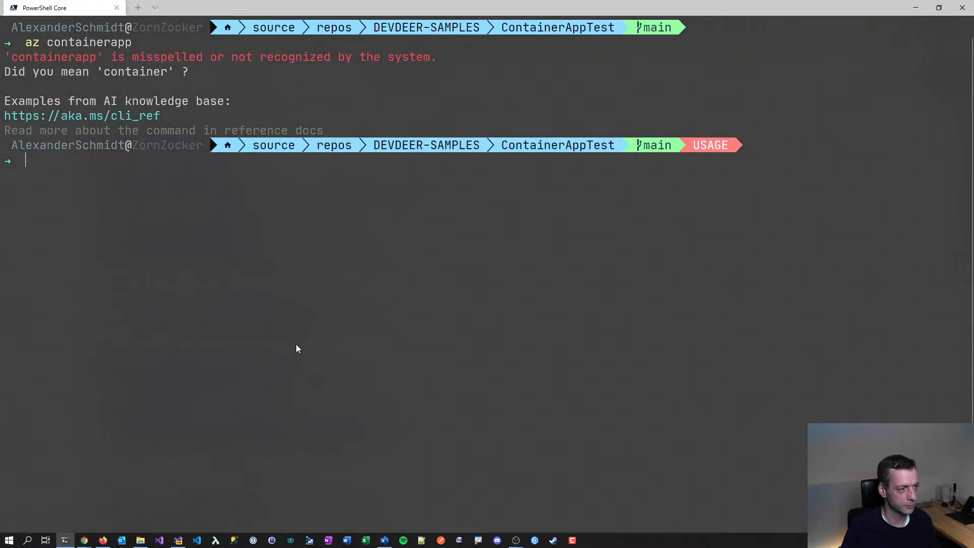
text(az -h)
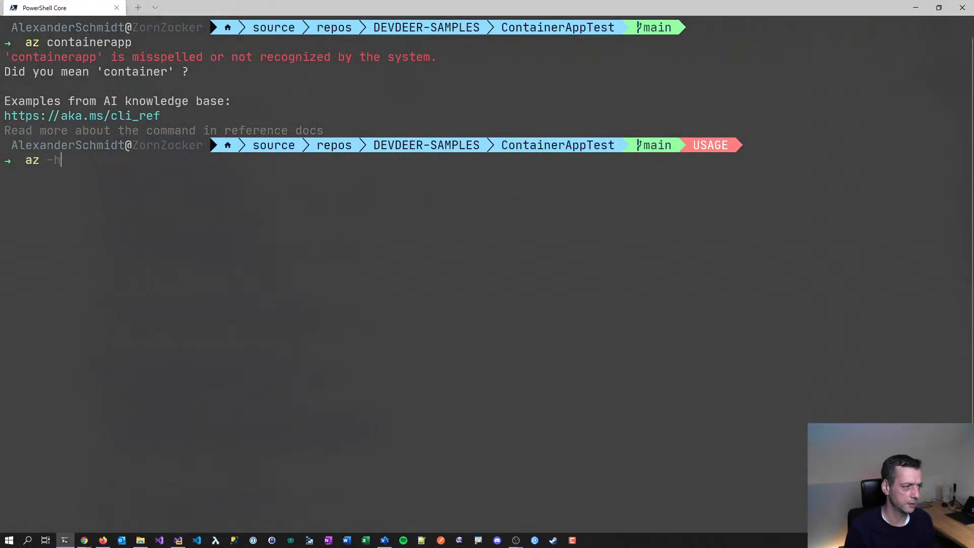
key(Return)
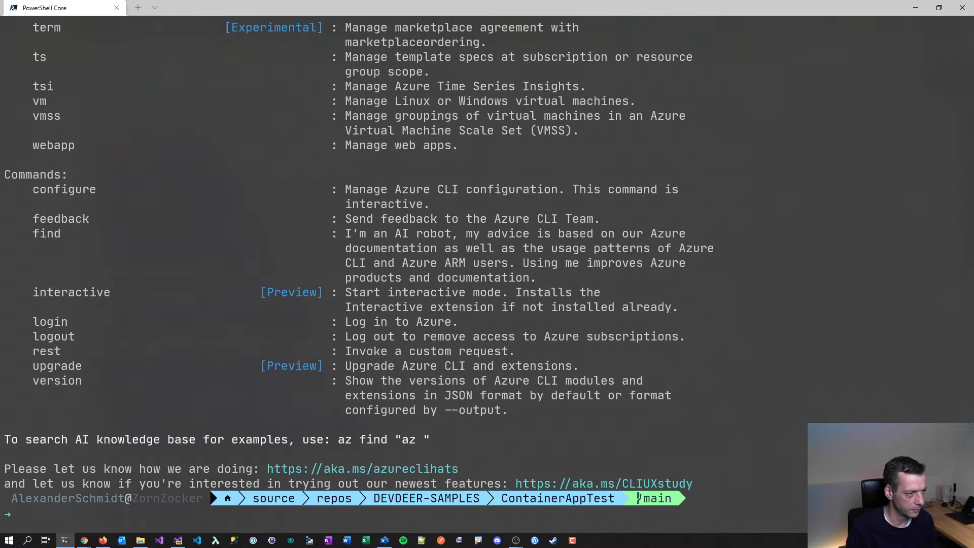
scroll(242, 350, up, 12)
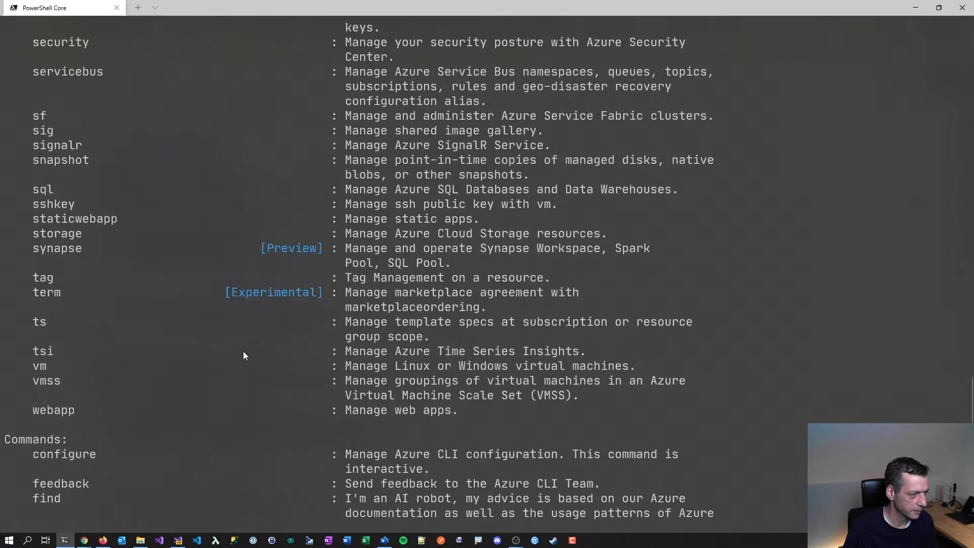
scroll(243, 351, up, 10)
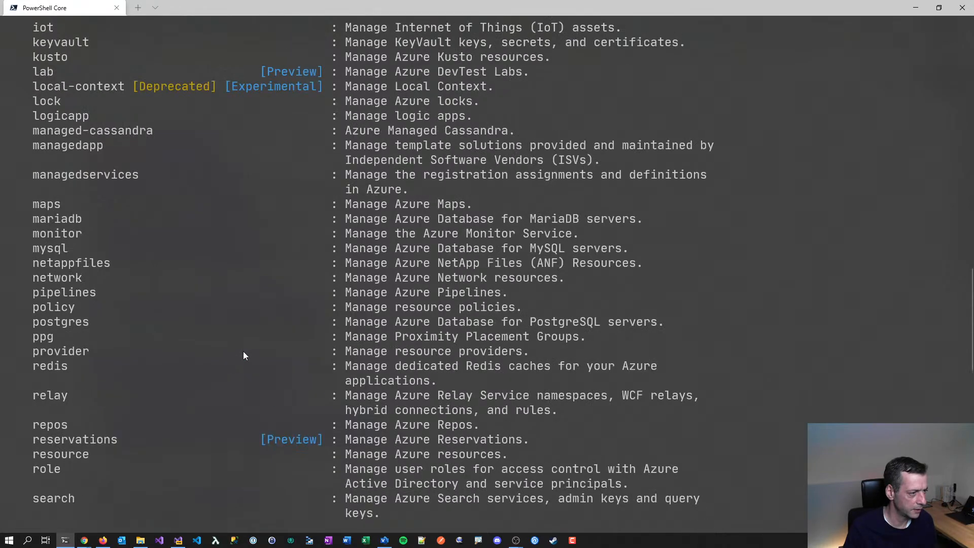
scroll(243, 352, up, 8)
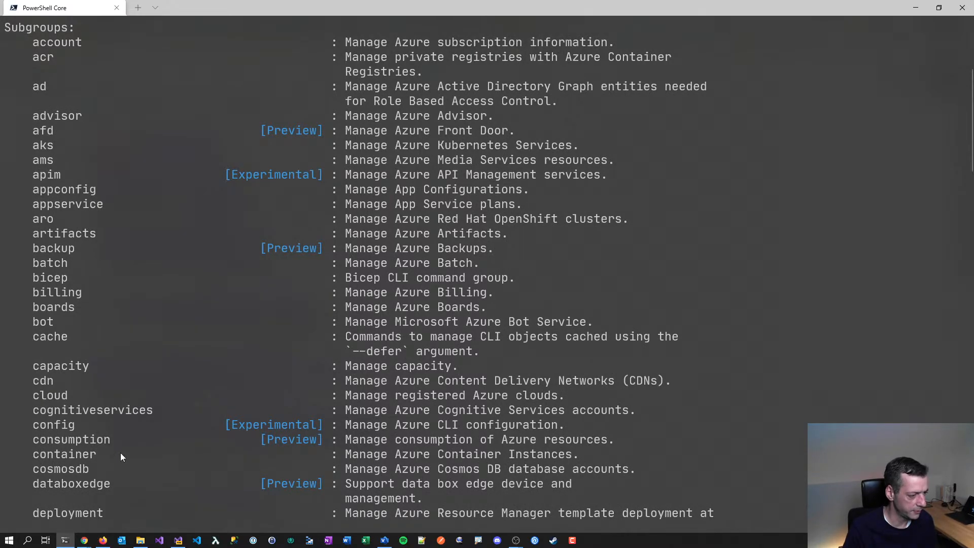
scroll(120, 453, down, 20)
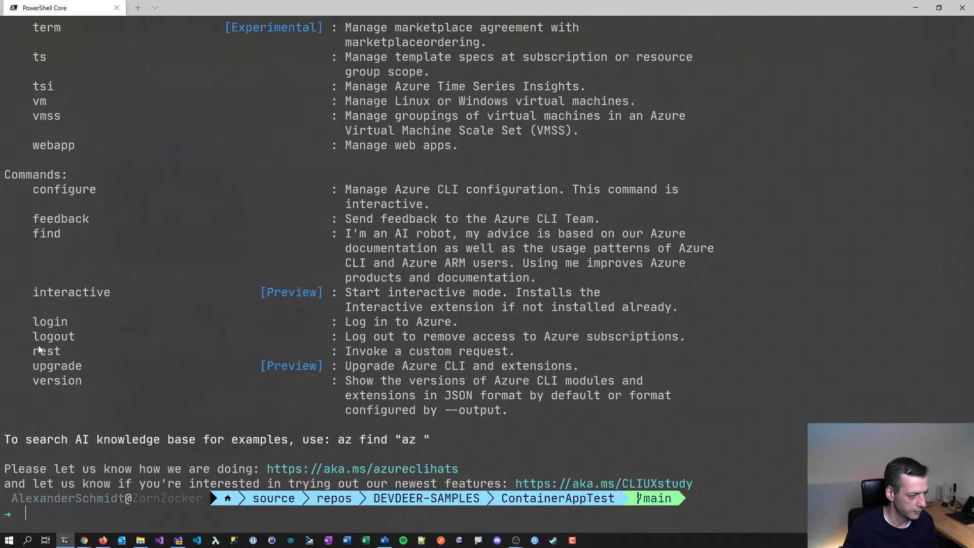
scroll(132, 260, up, 1)
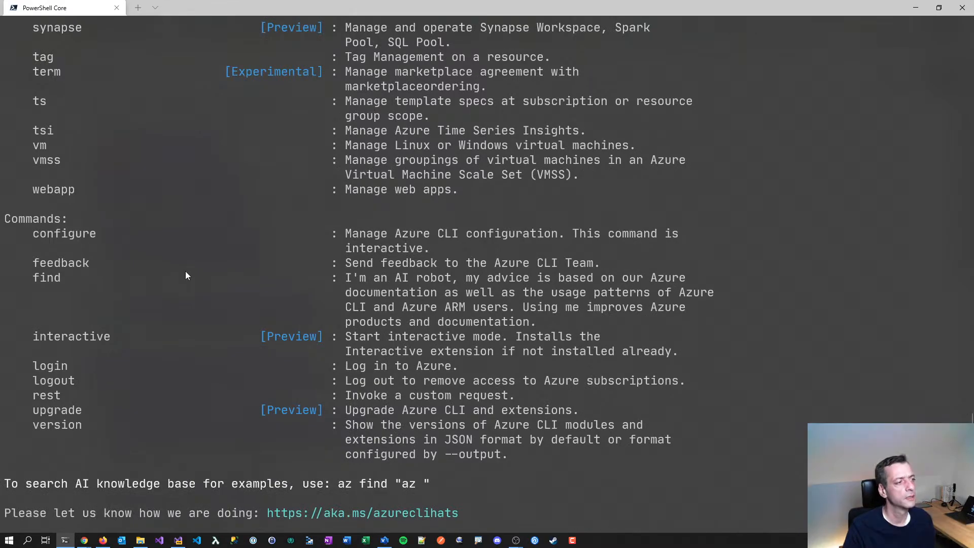
scroll(186, 276, down, 1)
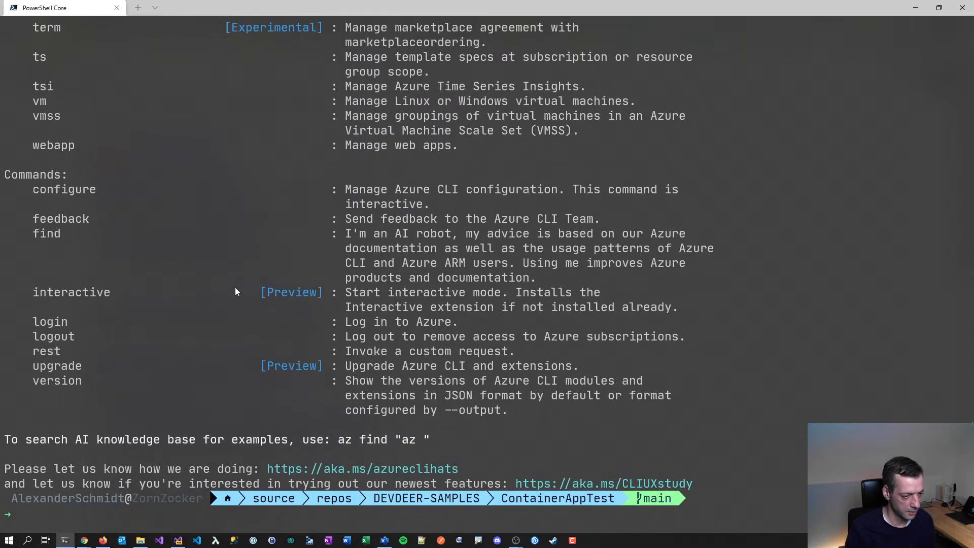
- Clear the terminal, then return to the browser and search in a new tab for "azure cli install modules"
text(cls)
key(Return)
text(az)
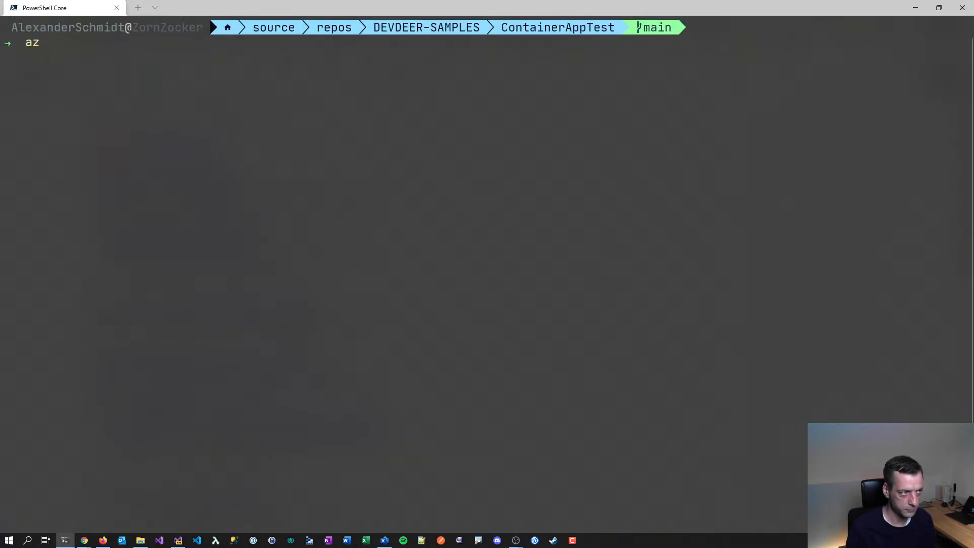
key(alt+Tab)
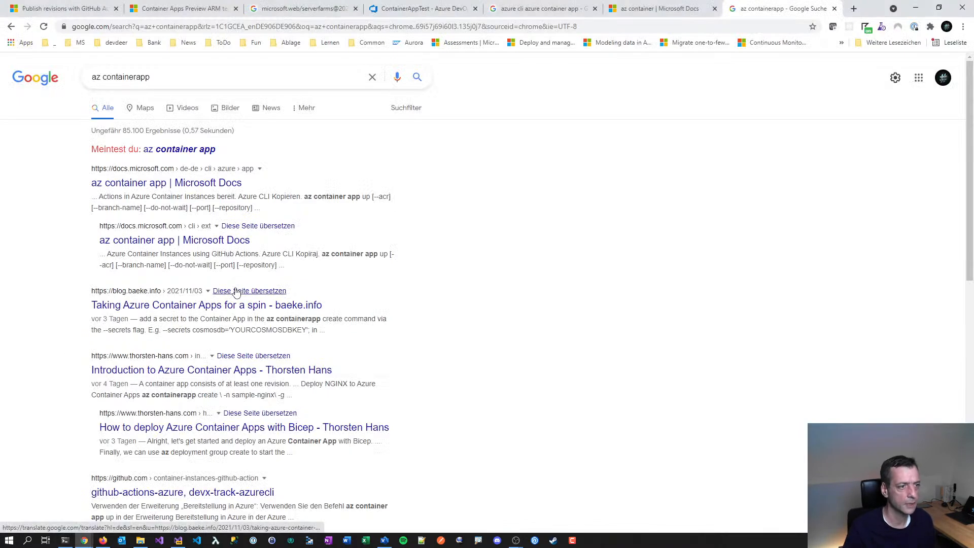
click(854, 9)
text(azur)
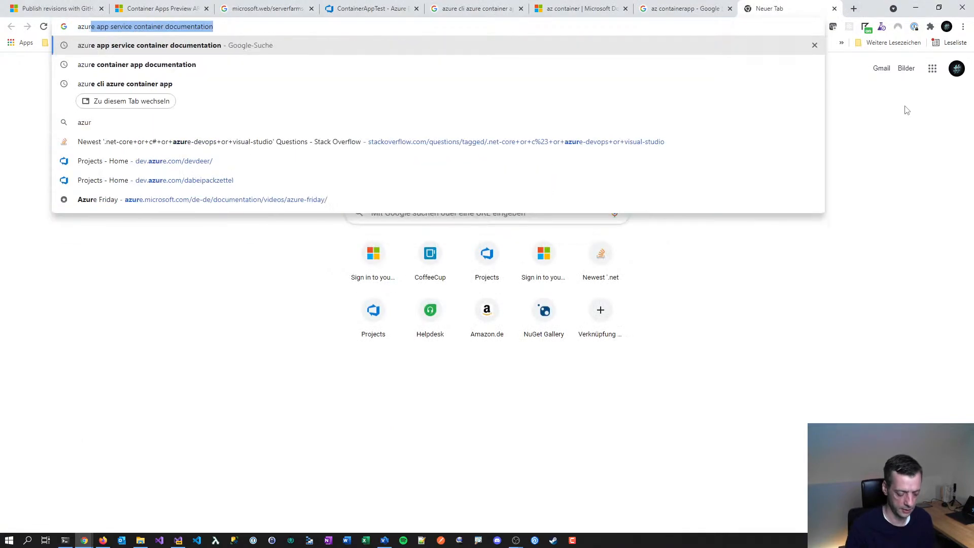
text(e cli install modules)
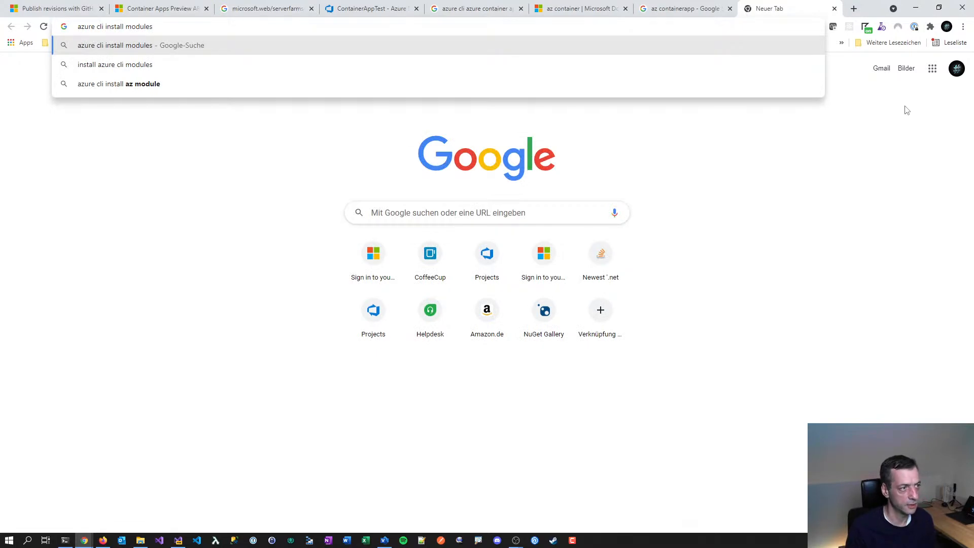
key(Return)
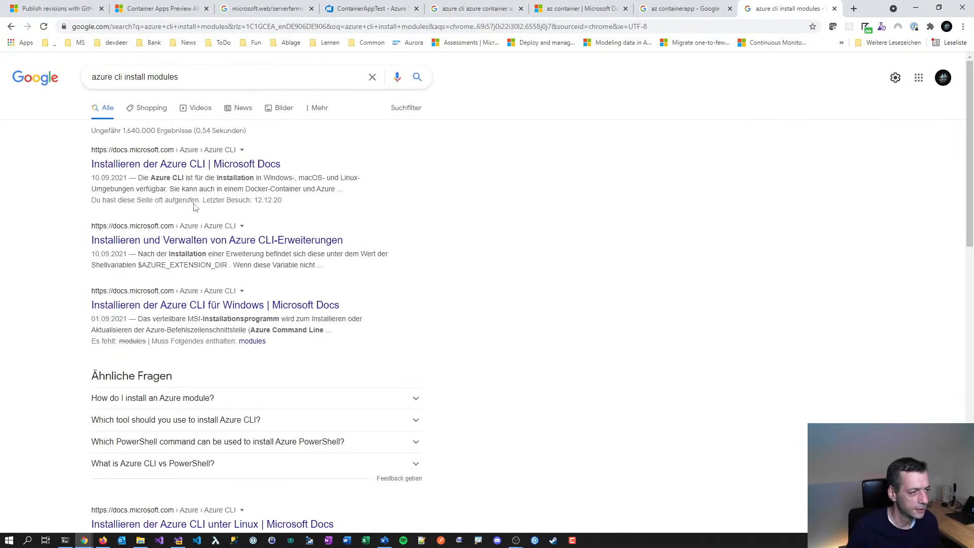
- Change the search to "azure cli install extension" and open the Microsoft Docs article on using and managing Azure CLI extensions
double_click(174, 76)
text(extensio)
text(n)
key(Return)
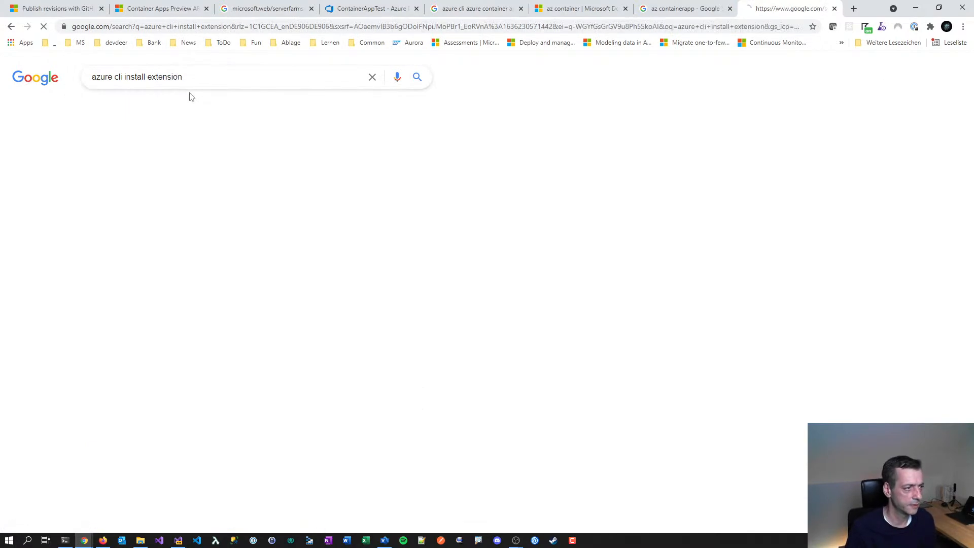
click(203, 165)
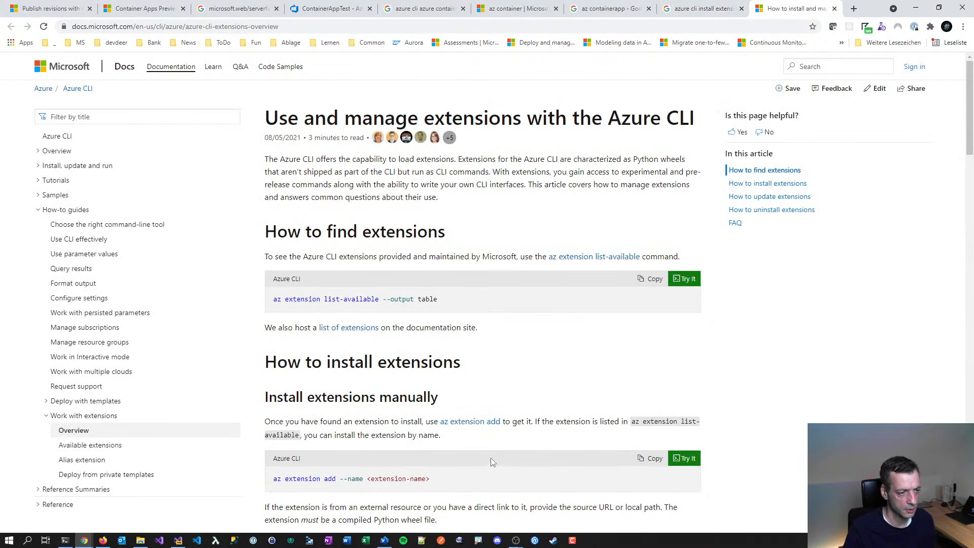
- Switch to the PowerShell terminal, checking the command name in the docs article, and try to list the available Azure CLI extensions
key(alt+Tab)
text(e)
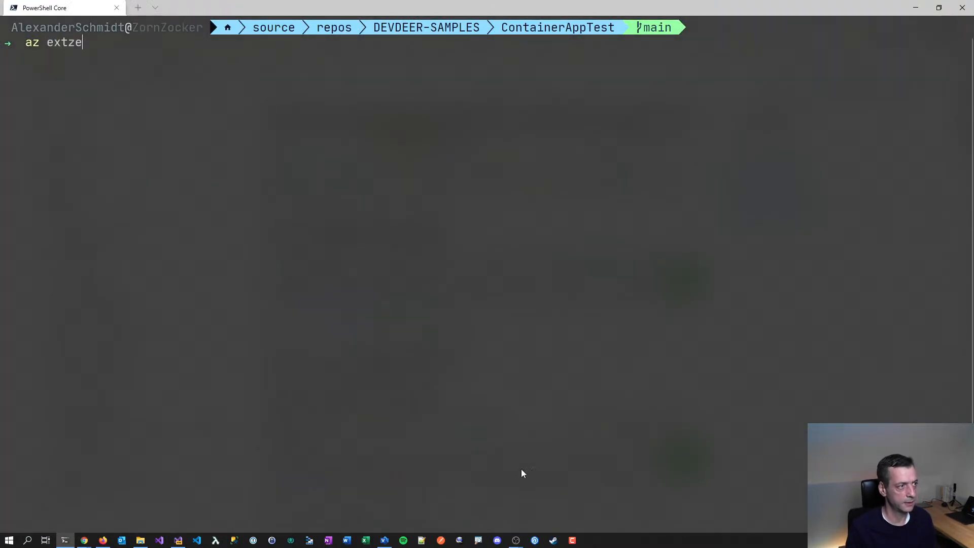
text(xtensino)
key(BackSpace)
key(BackSpace)
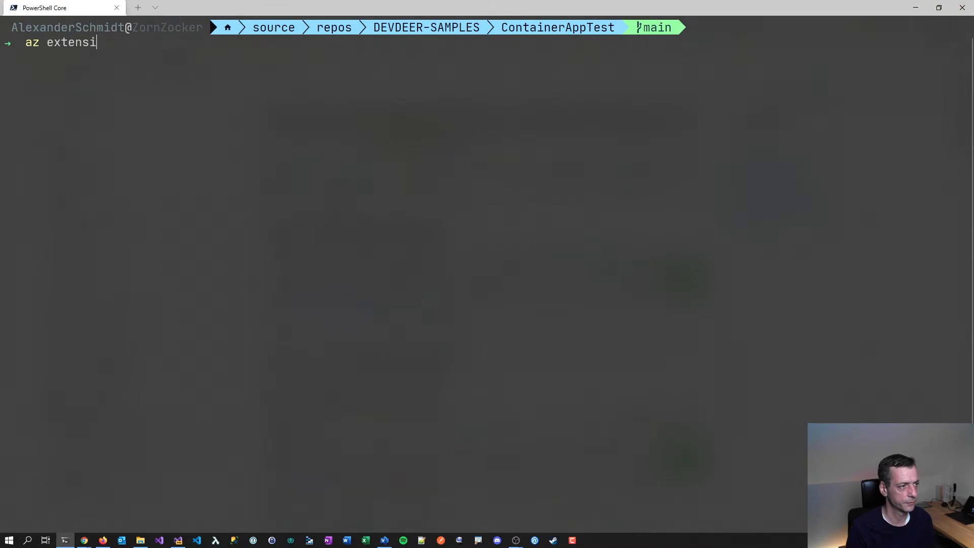
text(on list)
key(alt+Tab)
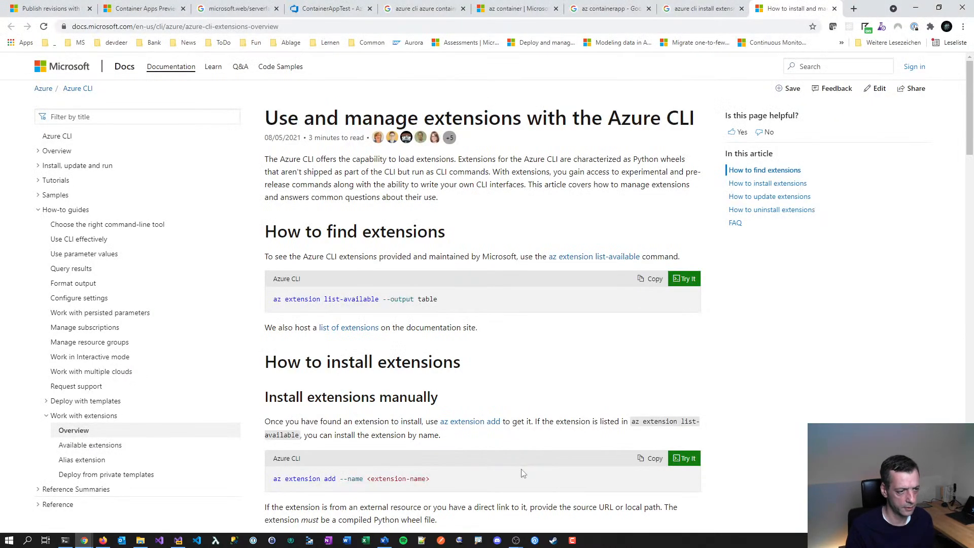
key(alt+Tab)
text(-availöa)
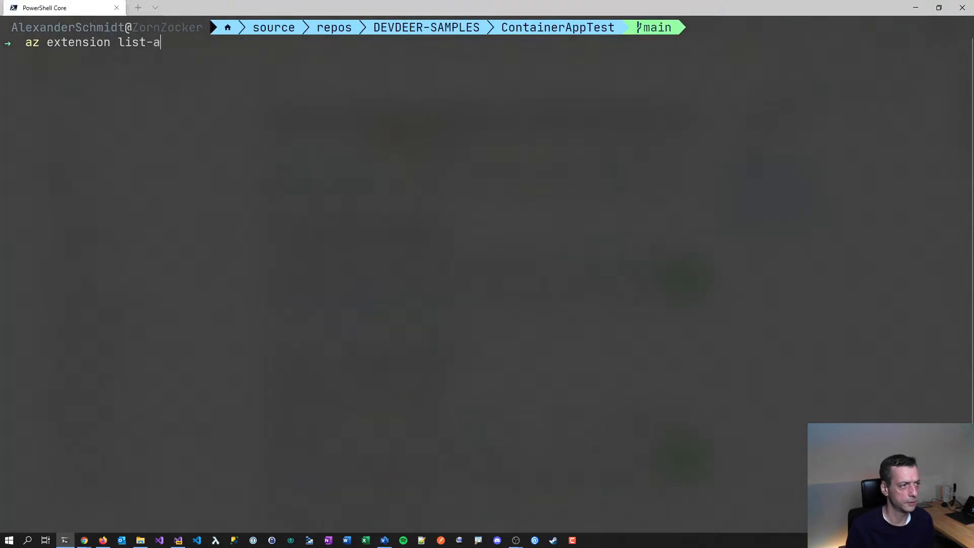
key(BackSpace)
key(BackSpace)
text(anl)
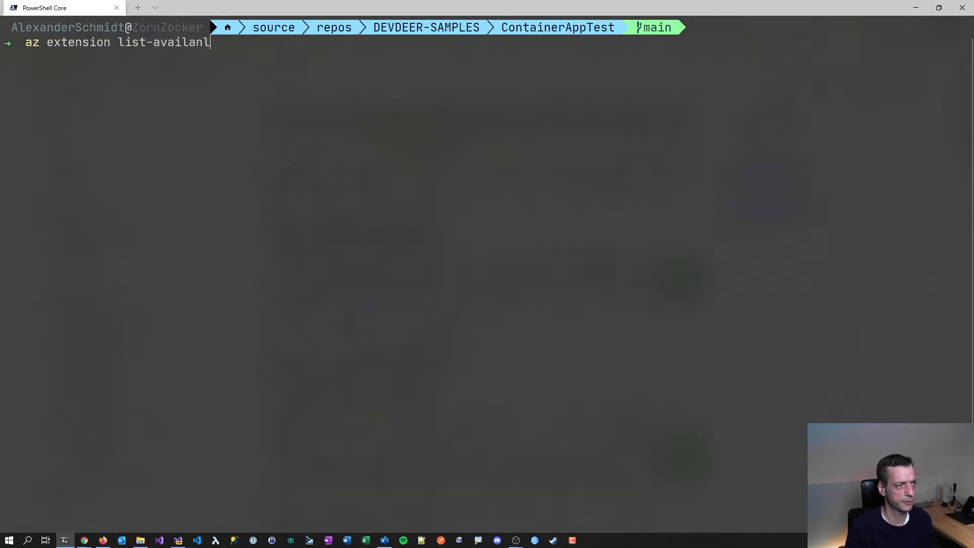
- Correct the misspelled command to "az extension list-available", run it, and look through the listed extensions for container app support
key(Up)
key(Up)
key(ctrl+c)
key(Up)
key(BackSpace)
key(BackSpace)
key(BackSpace)
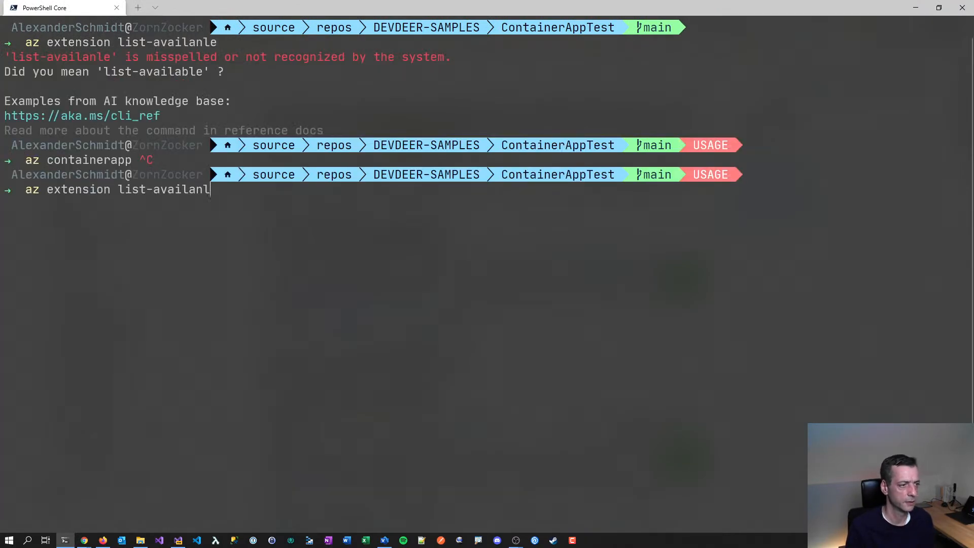
text(ble)
key(Return)
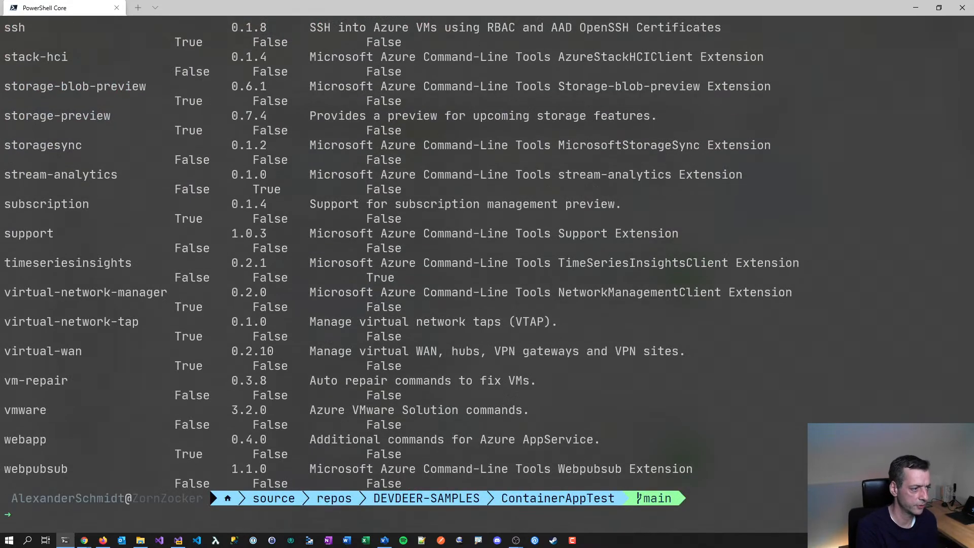
scroll(304, 355, up, 20)
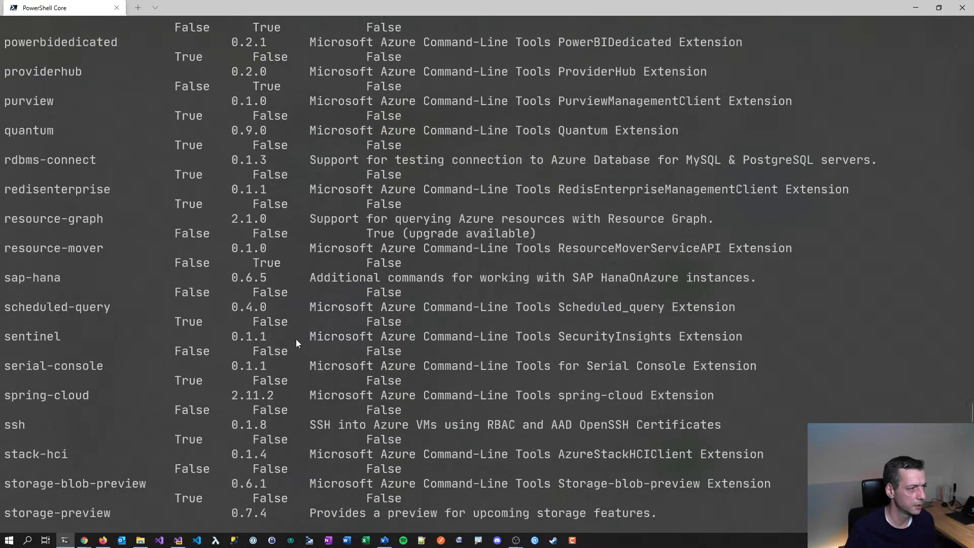
scroll(304, 350, up, 20)
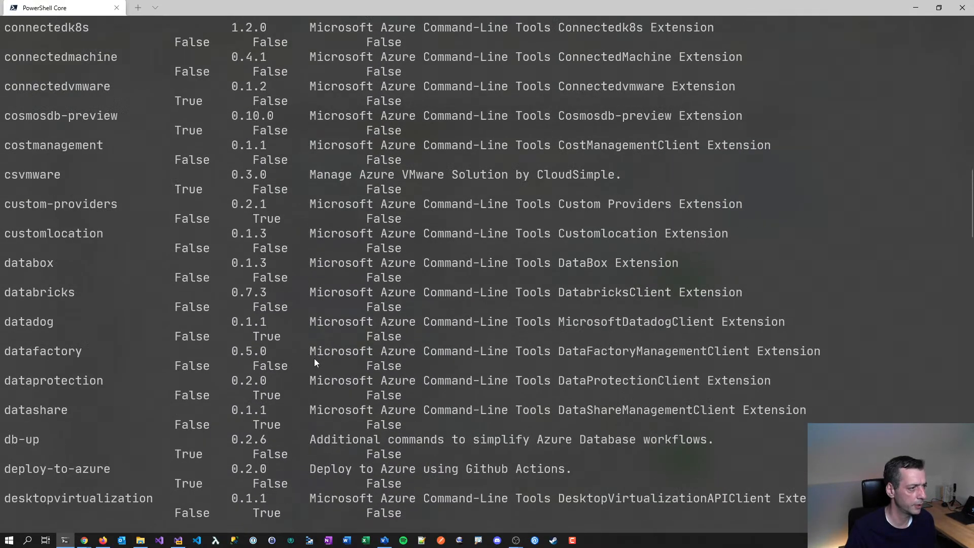
scroll(315, 358, up, 2)
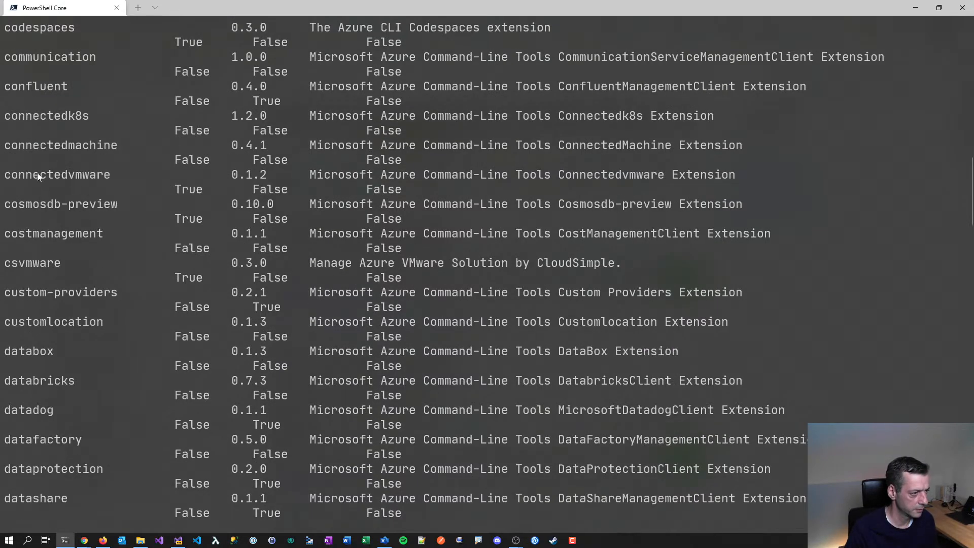
- Copy "az extension add --name <extension-name>" from the manual installation section of the docs article and paste it into the terminal
key(alt+Tab)
scroll(390, 403, down, 2)
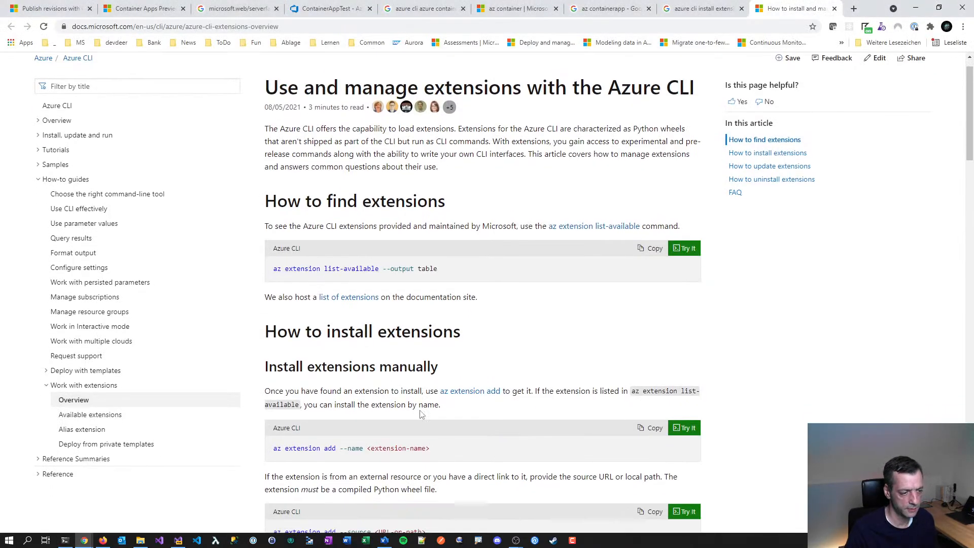
drag(432, 378, 263, 385)
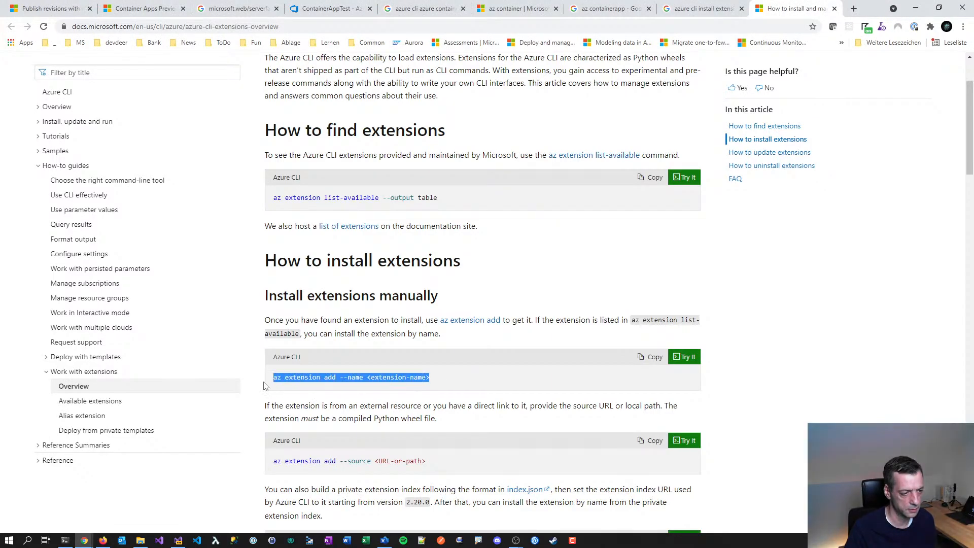
key(ctrl+c)
key(alt+Tab)
key(ctrl+v)
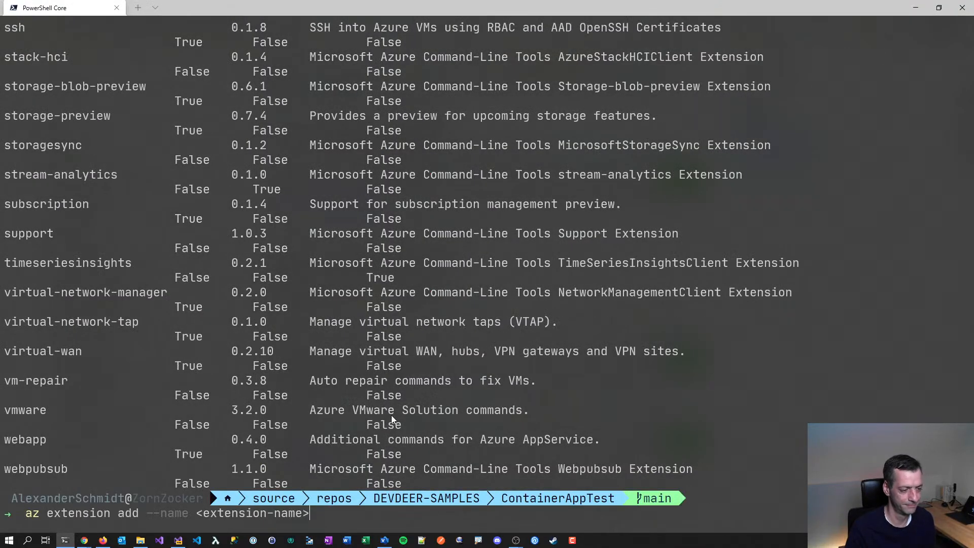
- Replace the extension name placeholder with "containerapp" and try to install it with "az extension add --name containerapp"
key(BackSpace)
key(BackSpace)
key(BackSpace)
key(BackSpace)
key(BackSpace)
key(BackSpace)
key(BackSpace)
key(BackSpace)
key(BackSpace)
key(BackSpace)
key(BackSpace)
key(BackSpace)
key(BackSpace)
key(BackSpace)
key(BackSpace)
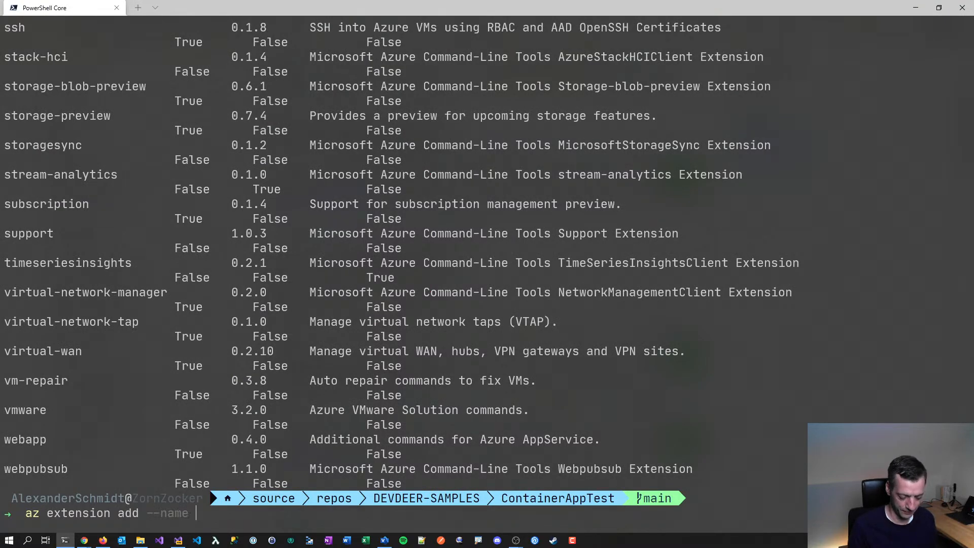
text(containera)
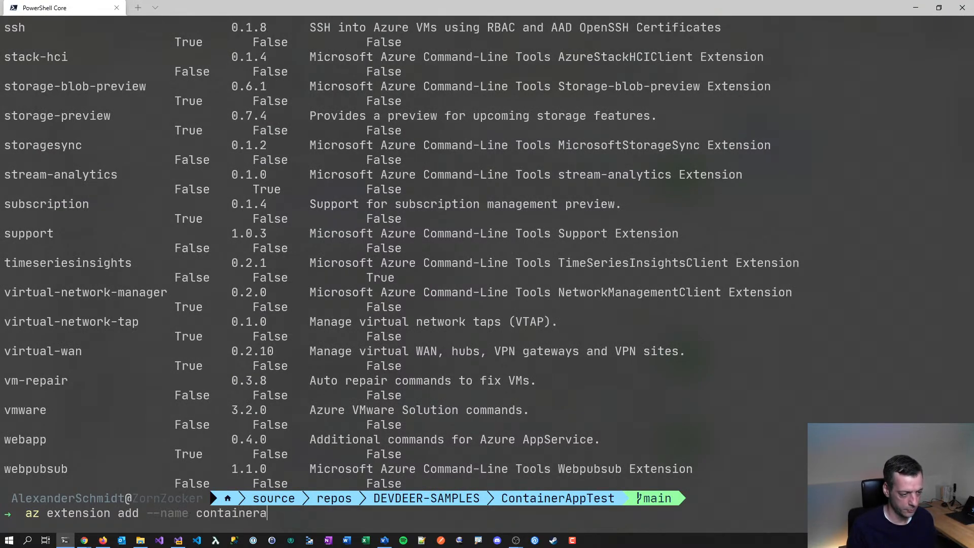
text(pp)
key(Return)
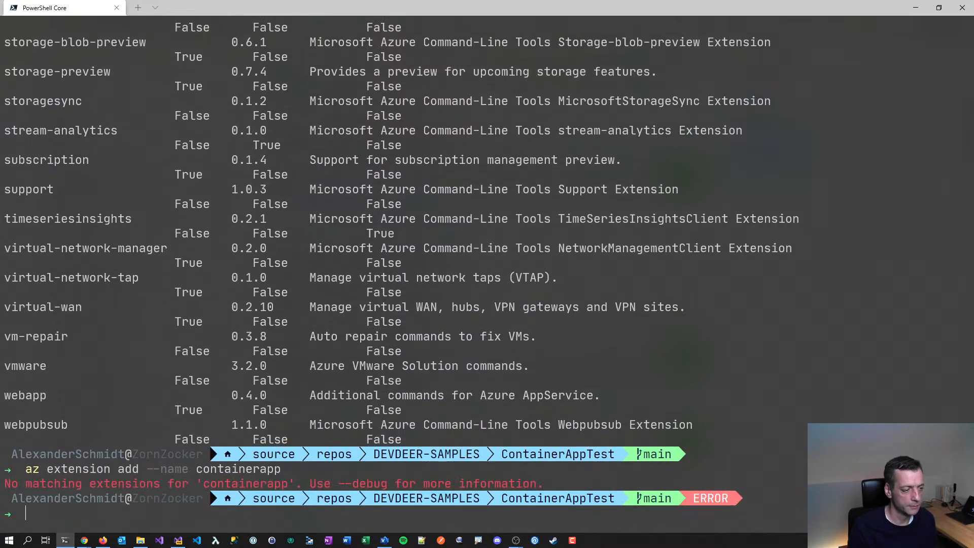
- Return to the docs article and read its sections on installing Azure CLI extensions manually and automatically
key(alt+Tab)
scroll(361, 414, down, 4)
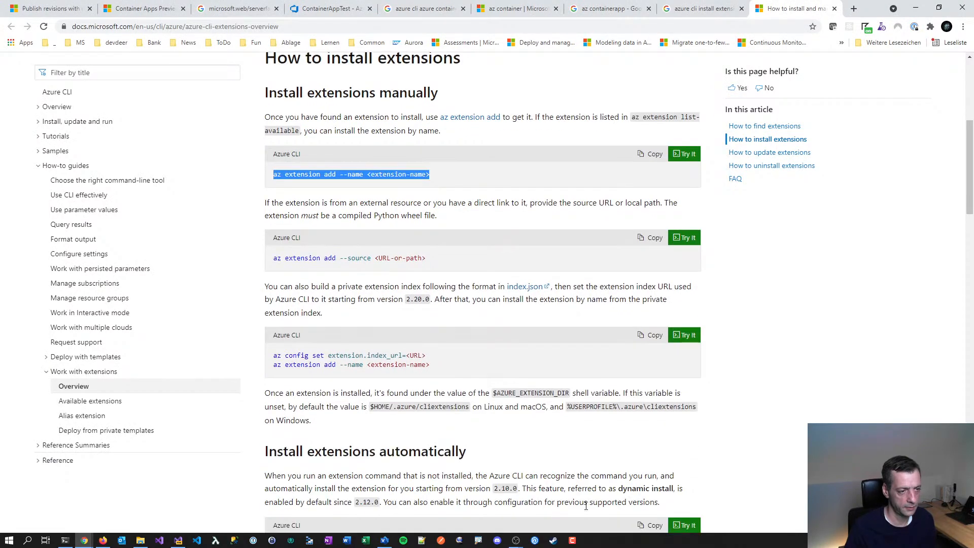
scroll(585, 506, down, 5)
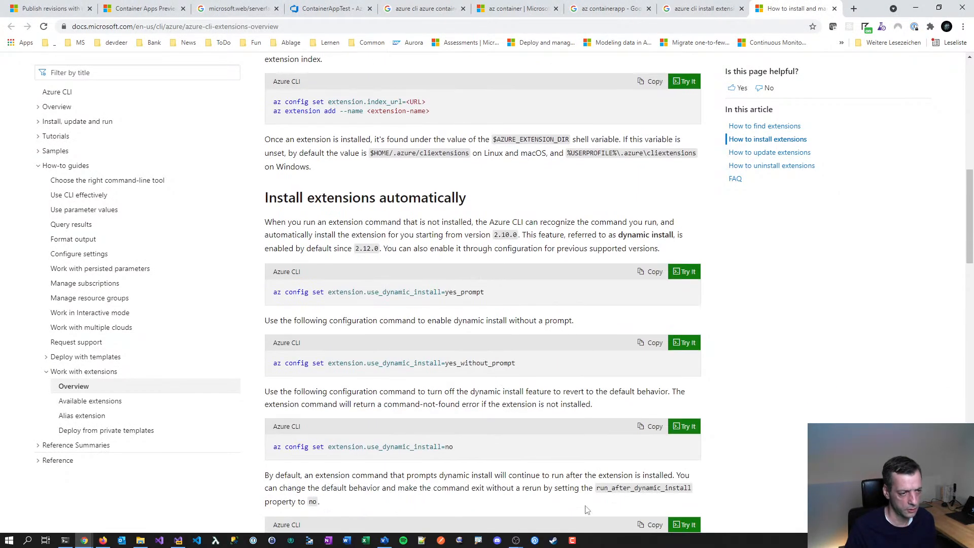
- Switch back to the terminal, recall the extension add command, and trim it to "az extension a"
key(alt+Tab)
key(Up)
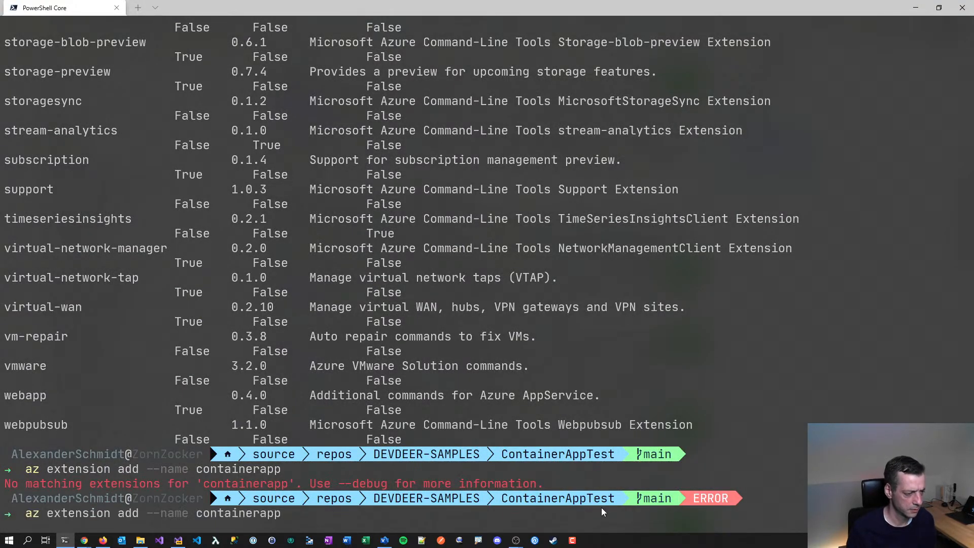
key(BackSpace)
key(BackSpace)
key(BackSpace)
key(BackSpace)
key(BackSpace)
key(BackSpace)
key(BackSpace)
key(BackSpace)
key(BackSpace)
key(BackSpace)
key(BackSpace)
key(BackSpace)
key(BackSpace)
key(BackSpace)
key(BackSpace)
key(BackSpace)
key(BackSpace)
key(BackSpace)
key(BackSpace)
key(BackSpace)
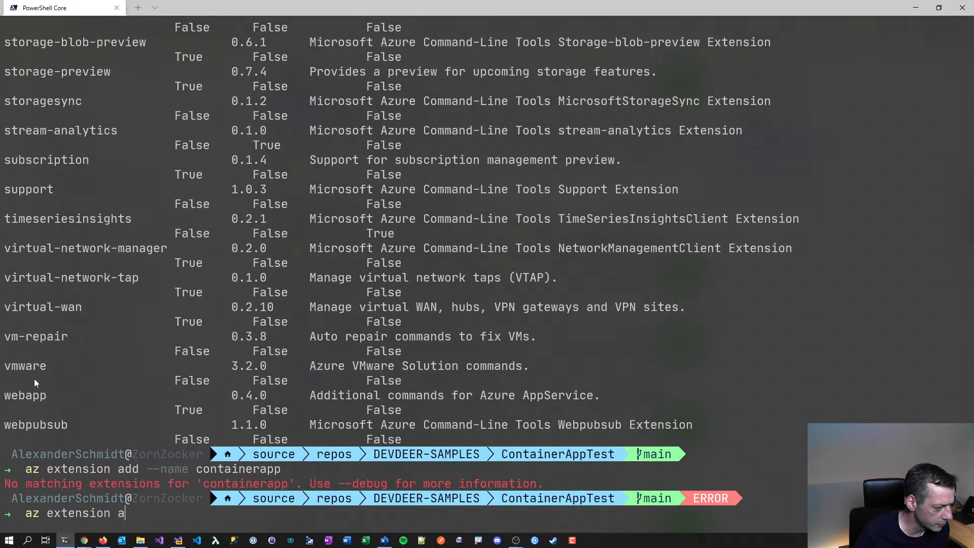
- Examine the available extensions list from its end back to its beginning for an entry related to container apps
drag(28, 398, 503, 397)
scroll(500, 395, up, 2)
scroll(501, 394, up, 20)
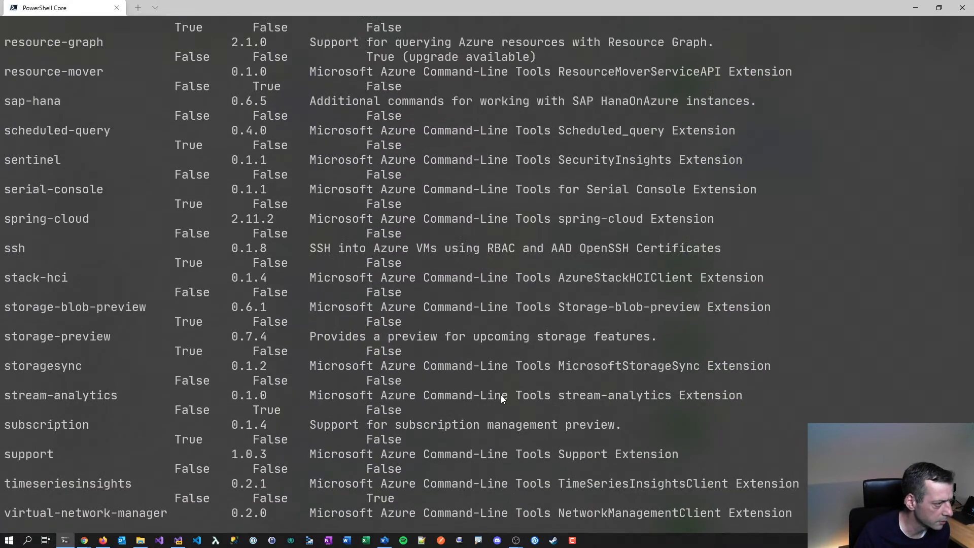
scroll(503, 395, up, 20)
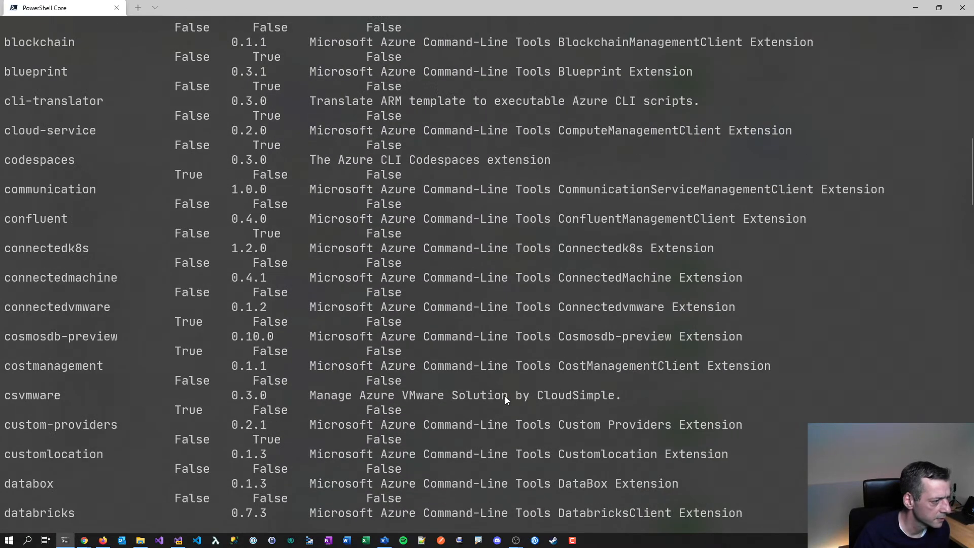
drag(17, 308, 87, 302)
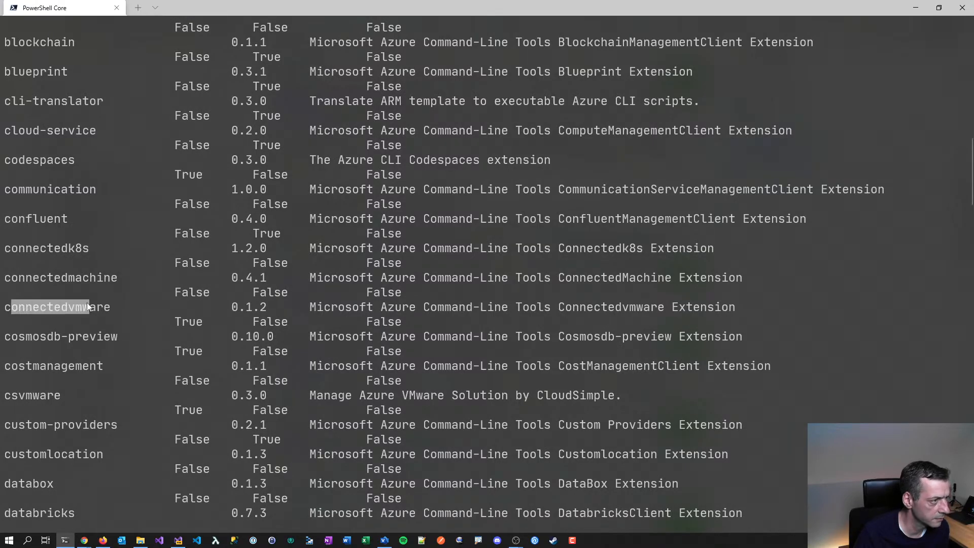
scroll(162, 310, up, 5)
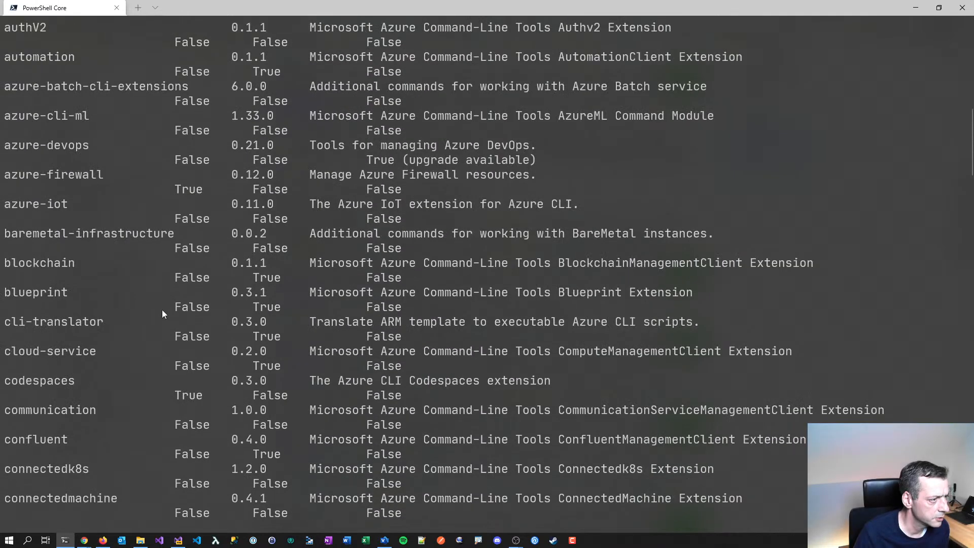
drag(28, 144, 74, 145)
drag(35, 203, 79, 218)
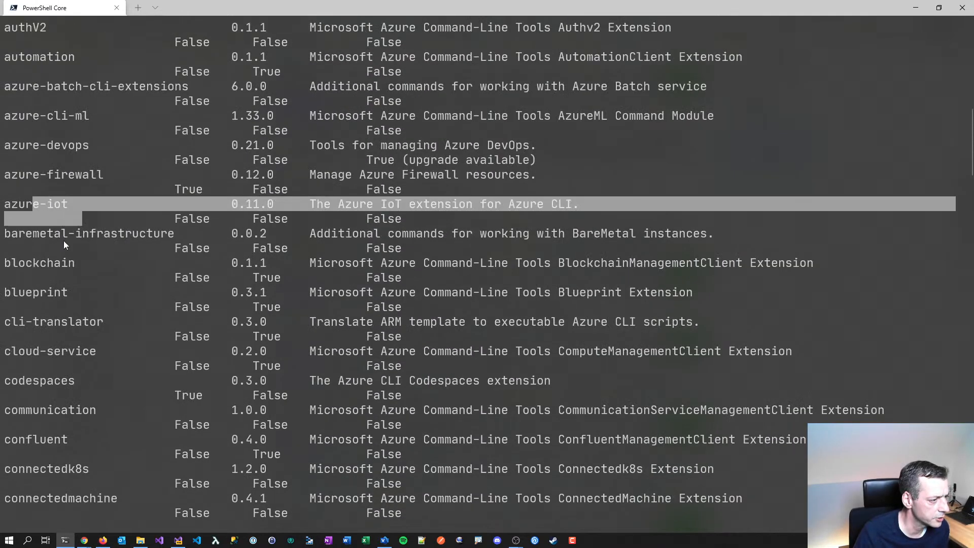
scroll(141, 234, up, 5)
scroll(205, 246, up, 6)
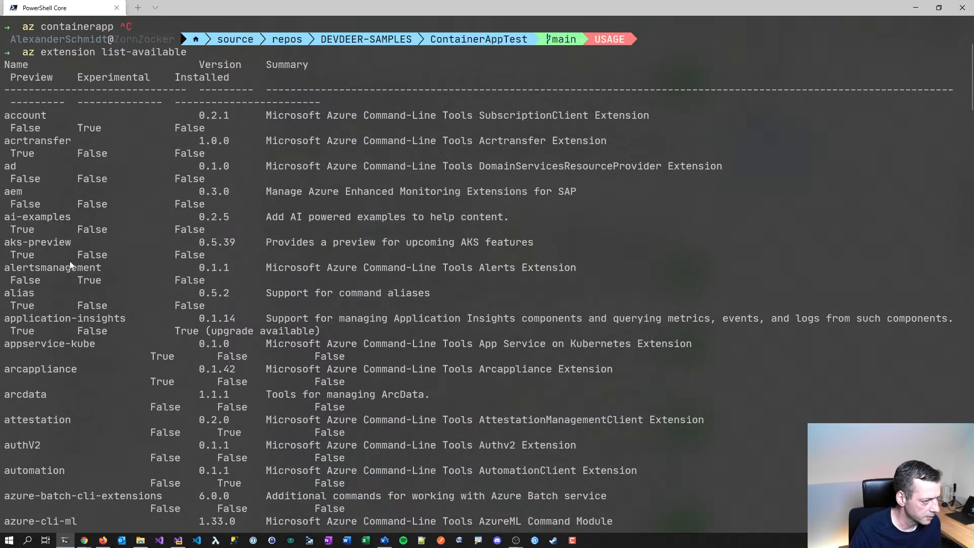
- Read the available extensions list from its beginning to its end for a container apps entry, and discard the unfinished command
scroll(106, 273, down, 1)
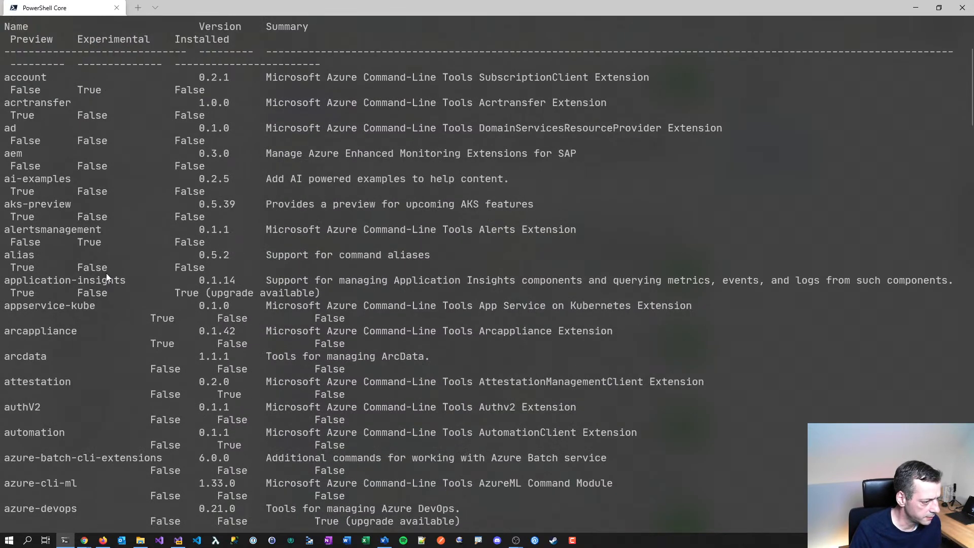
scroll(106, 273, down, 3)
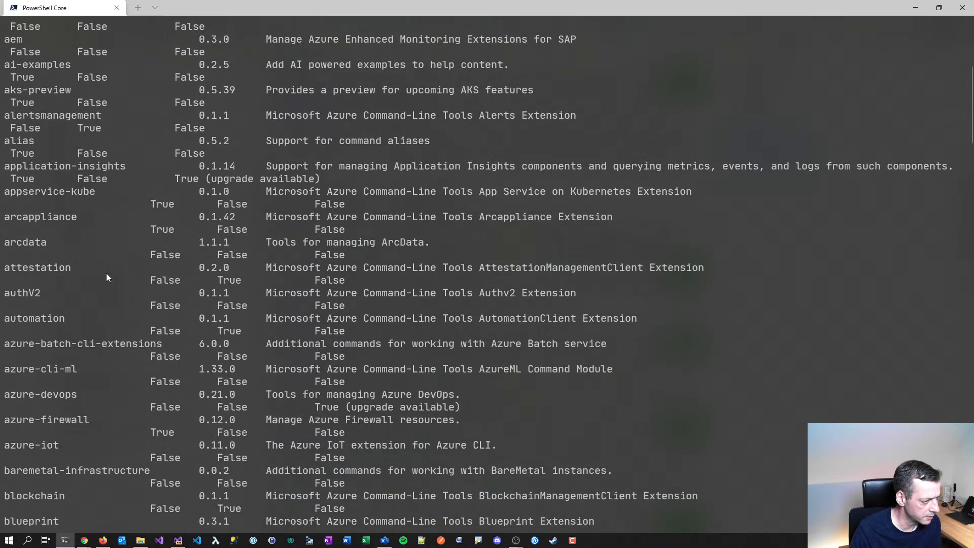
scroll(106, 273, down, 4)
scroll(105, 273, down, 2)
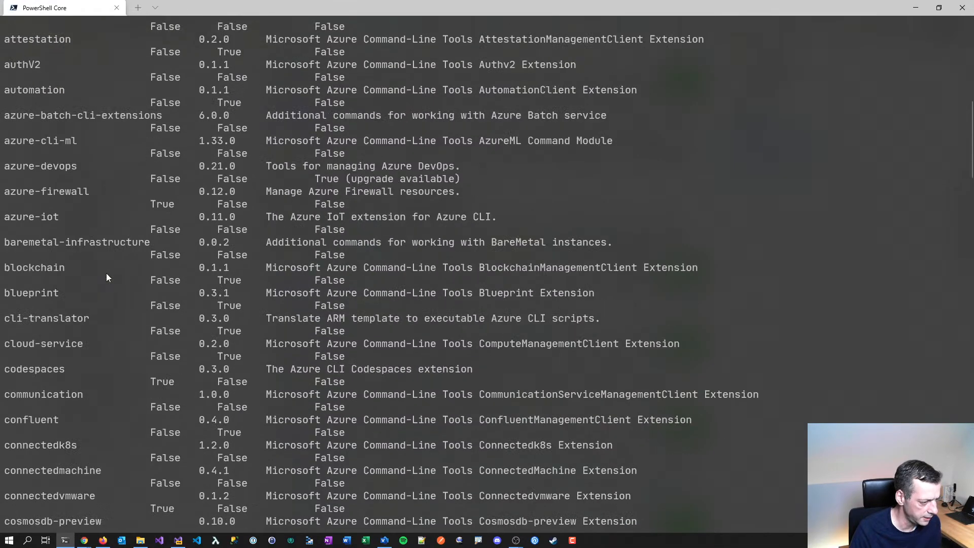
scroll(106, 273, down, 1)
scroll(105, 273, down, 7)
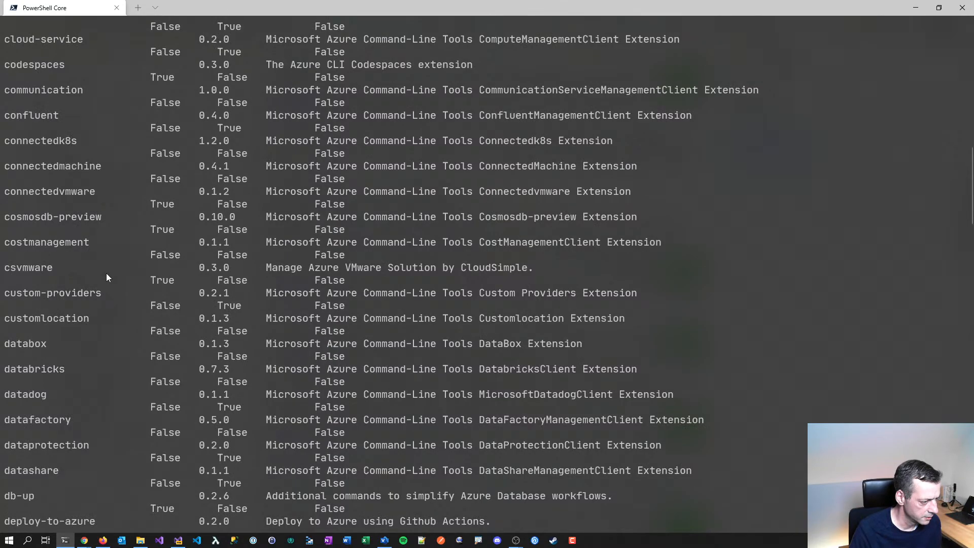
scroll(107, 275, down, 2)
scroll(125, 259, down, 3)
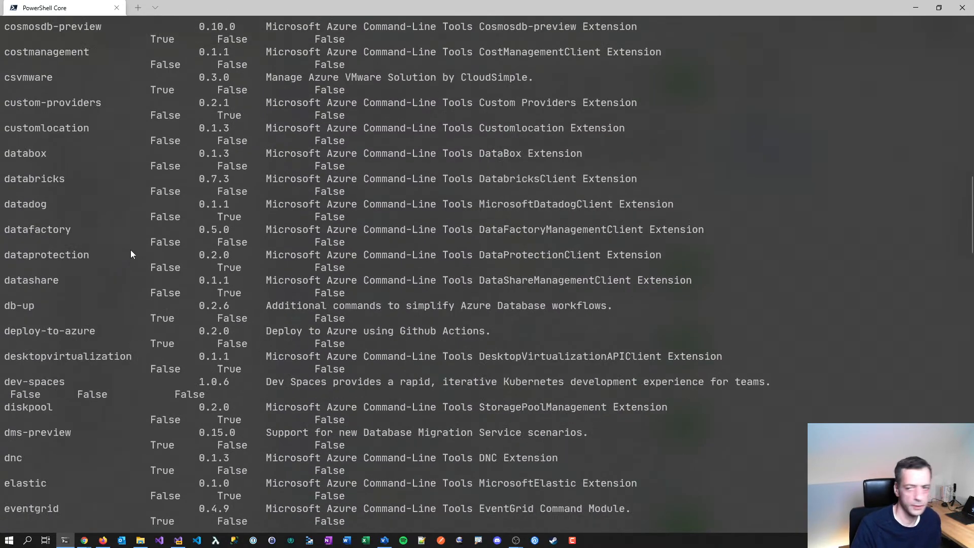
scroll(141, 236, down, 4)
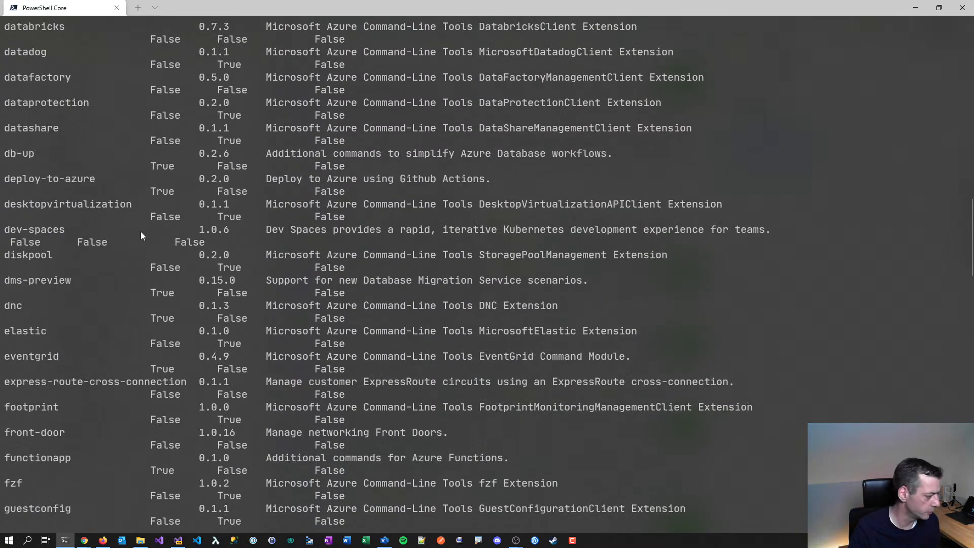
scroll(140, 235, down, 2)
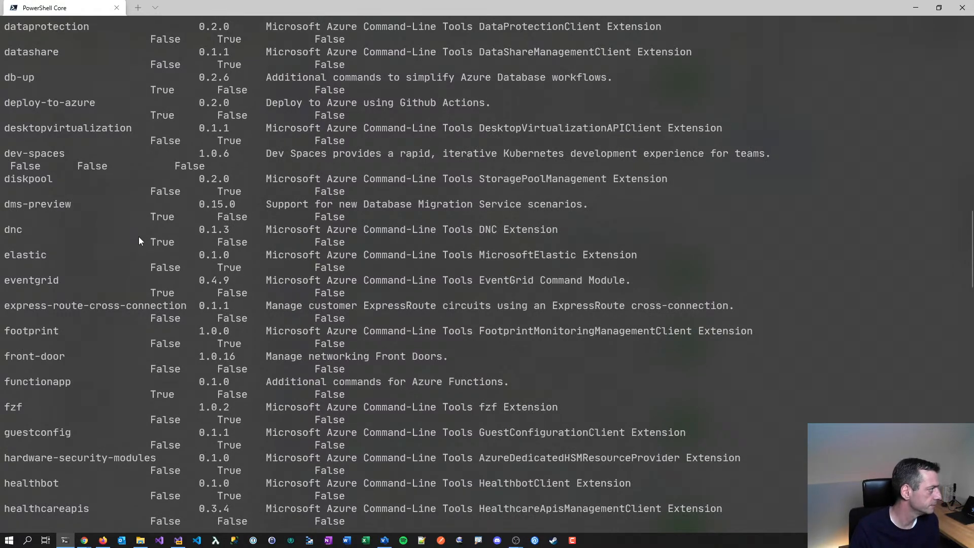
scroll(138, 239, down, 4)
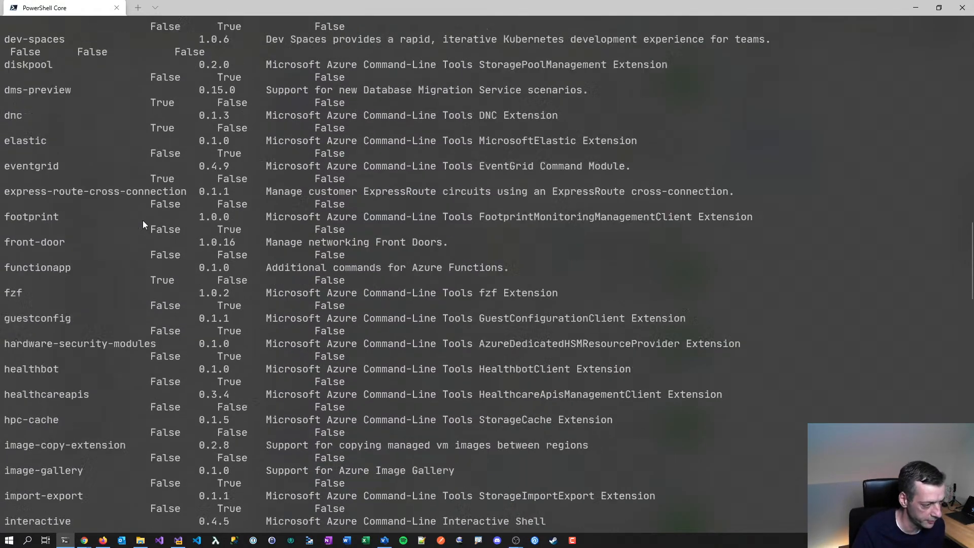
scroll(143, 224, down, 4)
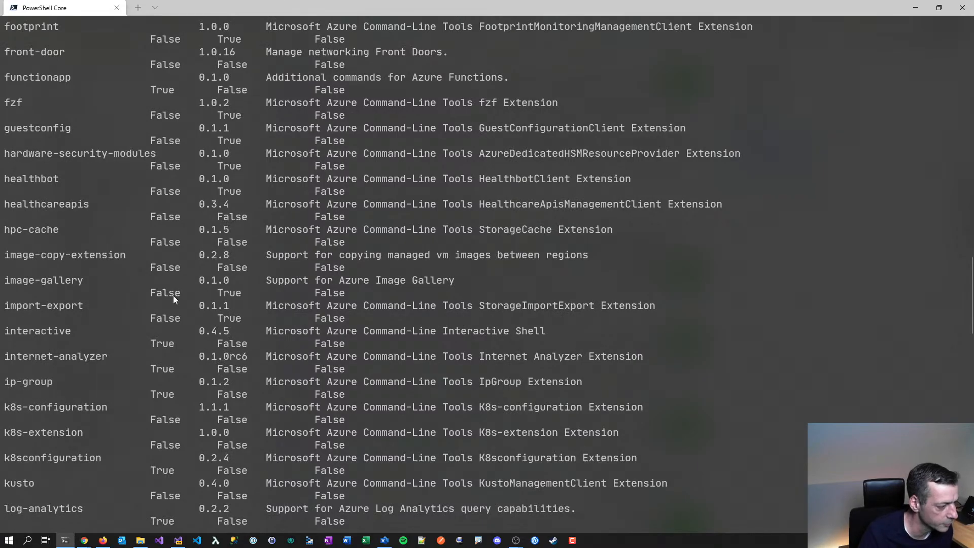
scroll(173, 297, down, 7)
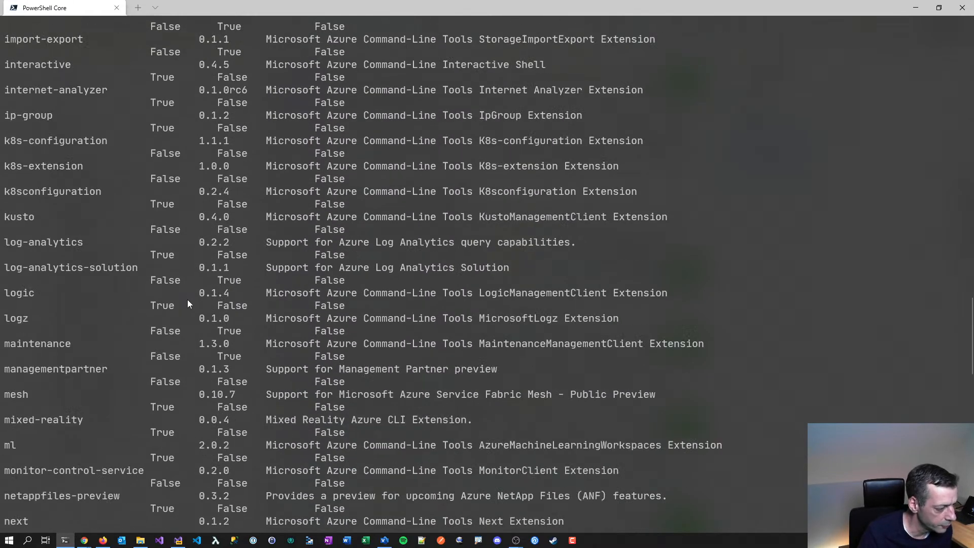
scroll(188, 301, down, 10)
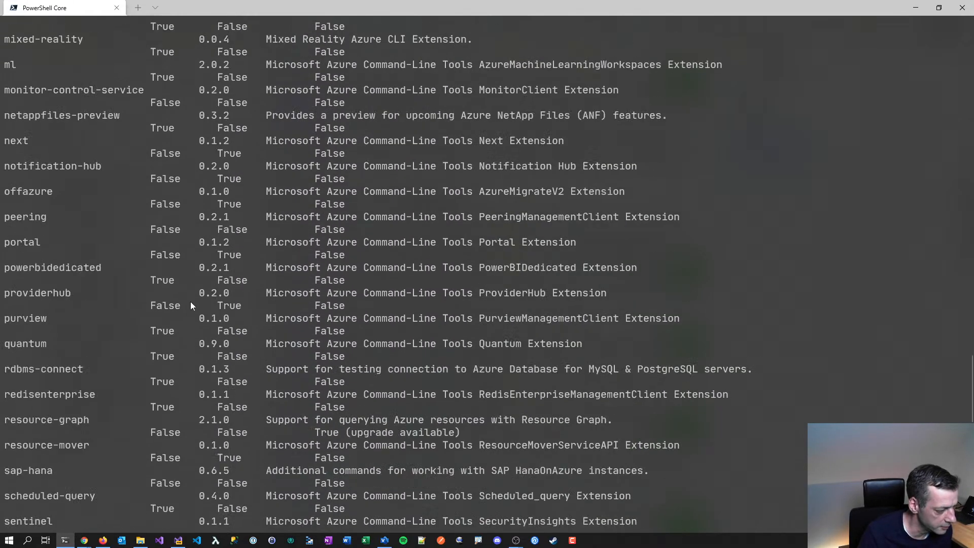
scroll(192, 304, down, 13)
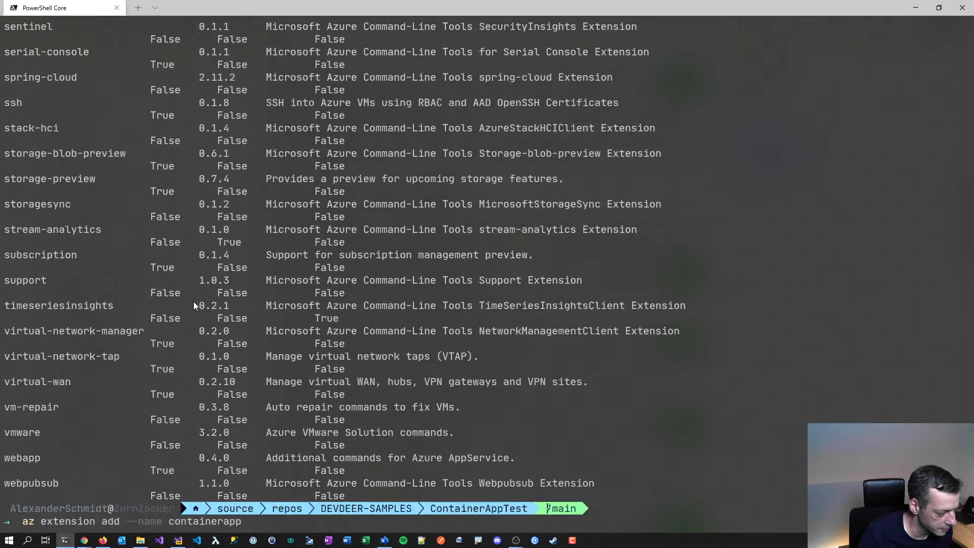
scroll(194, 302, down, 3)
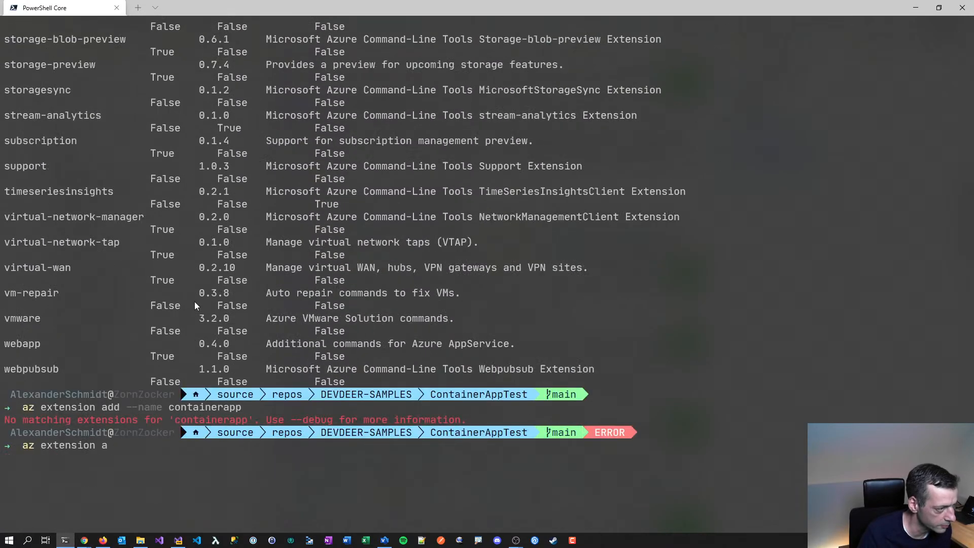
key(Escape)
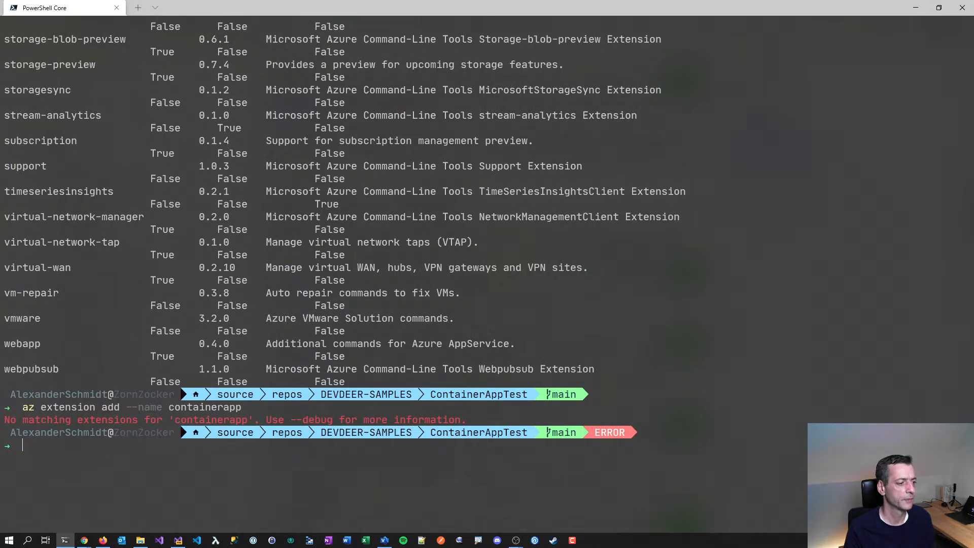
key(ctrl+l)
- Switch back to the Azure CLI extensions docs article and review its sections on automatic install, manual install and finding extensions
key(alt+Tab)
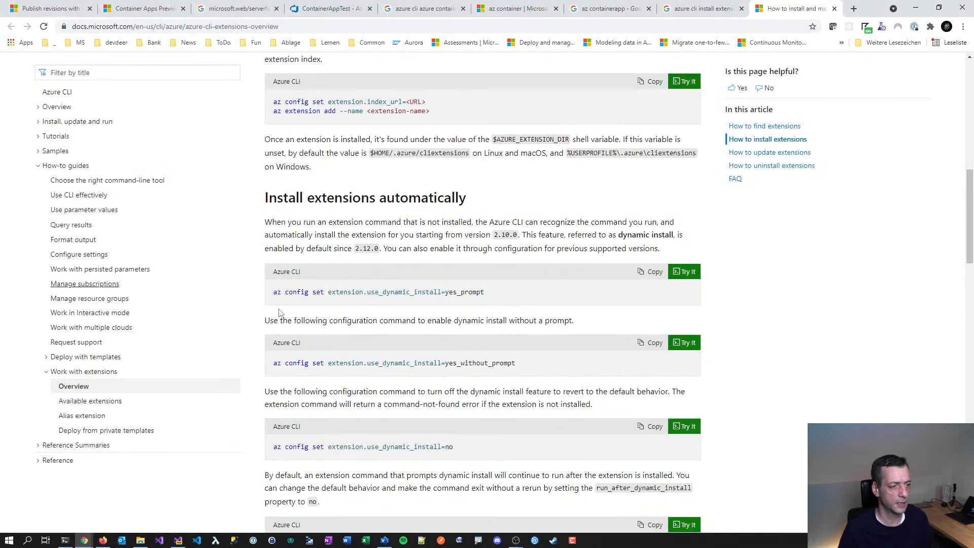
scroll(348, 415, down, 1)
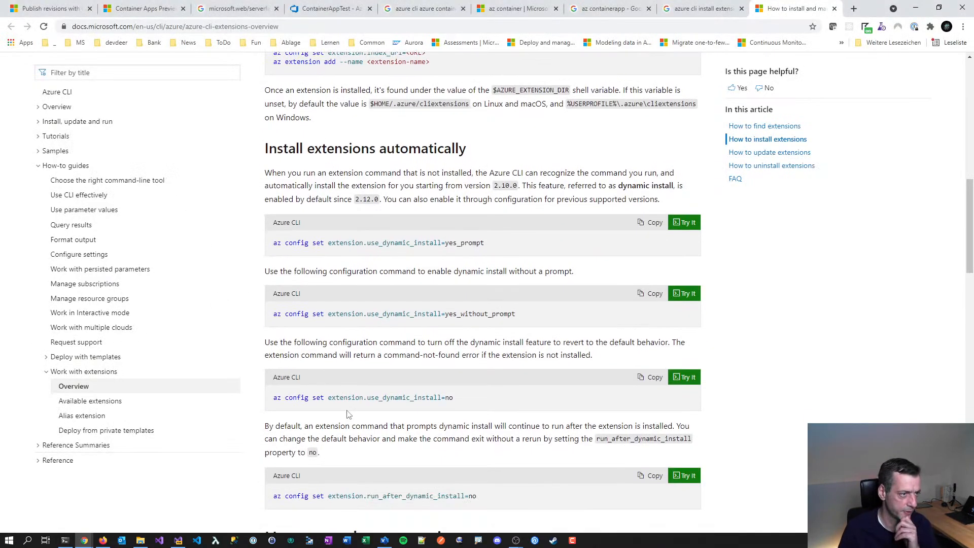
scroll(348, 414, down, 1)
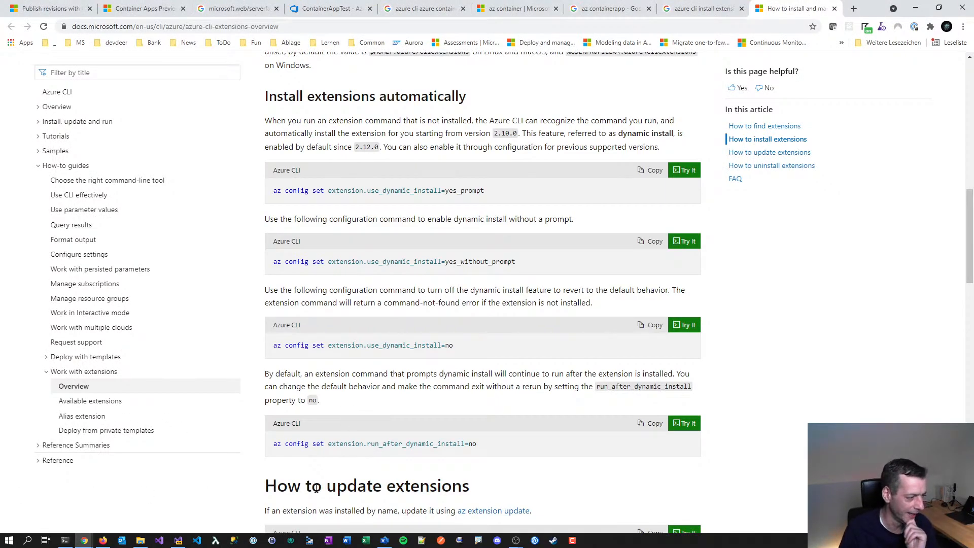
scroll(371, 406, up, 2)
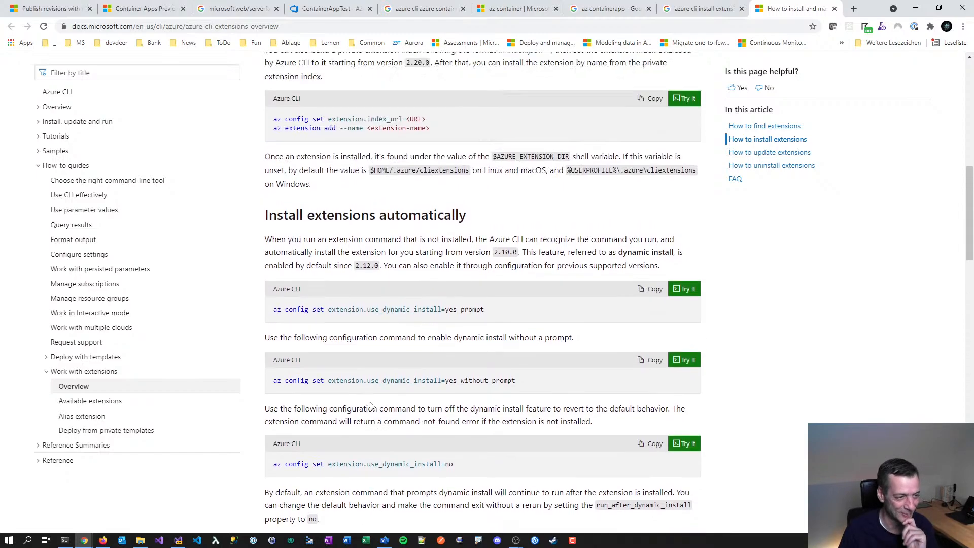
scroll(357, 301, up, 2)
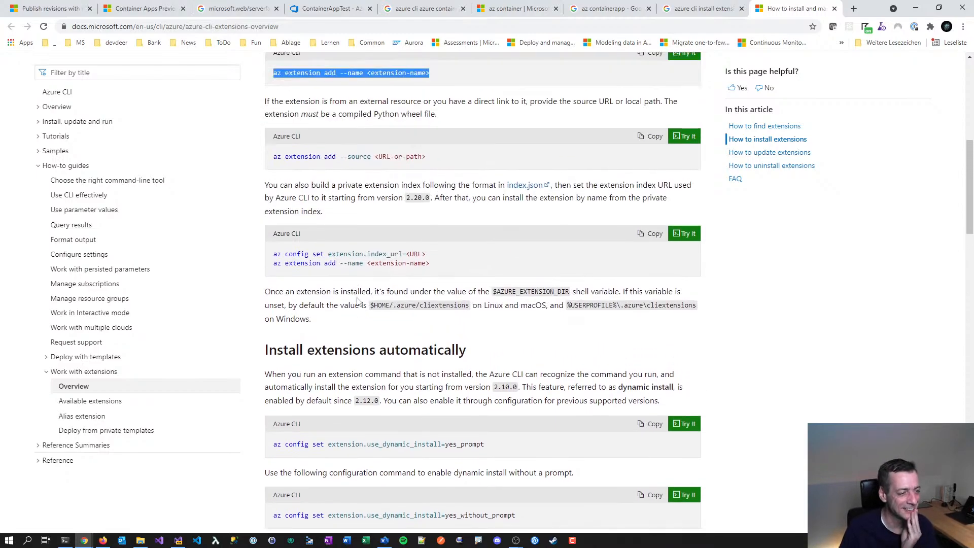
scroll(337, 333, up, 3)
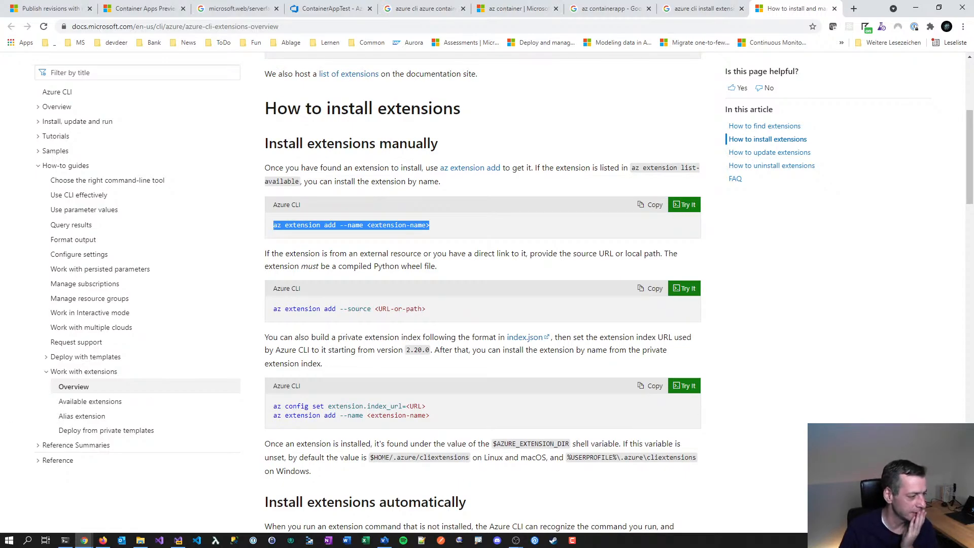
scroll(446, 203, up, 1)
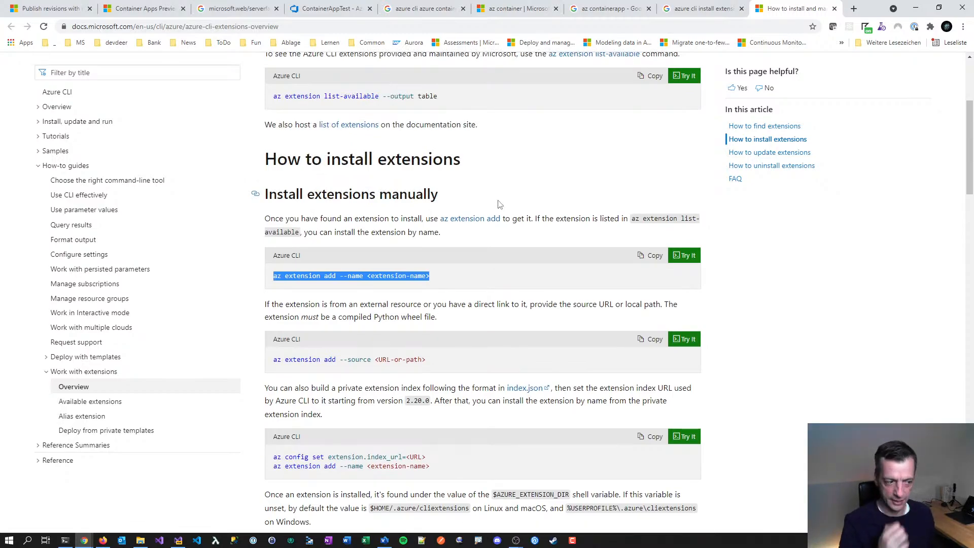
scroll(409, 147, up, 4)
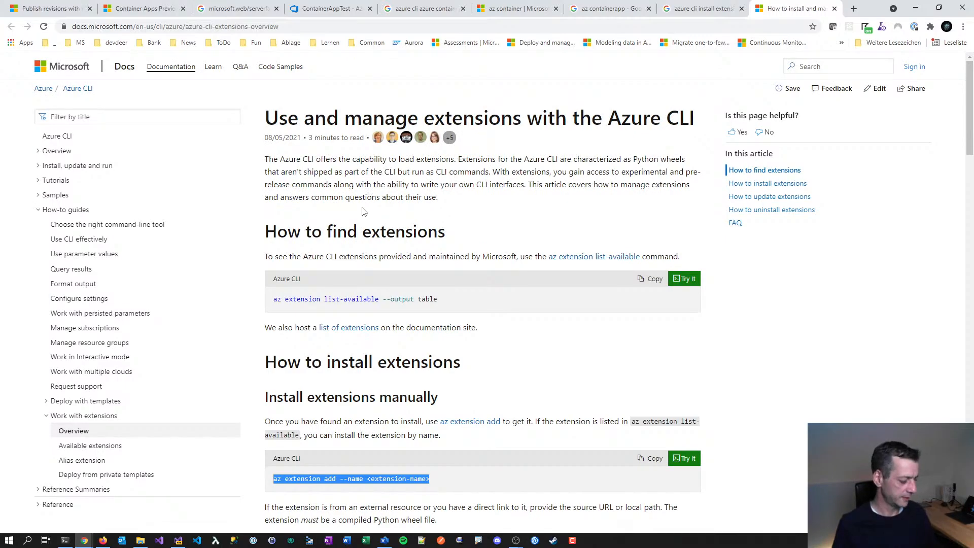
click(296, 27)
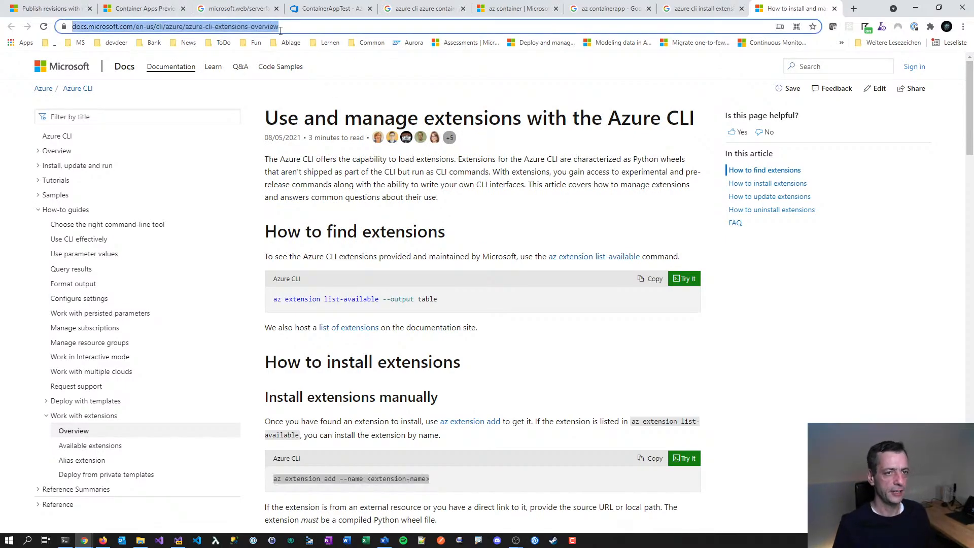
- Switch to the Firefox window with capp-myfirst's revision management, maximize it, and bring the full revision list into view
click(103, 540)
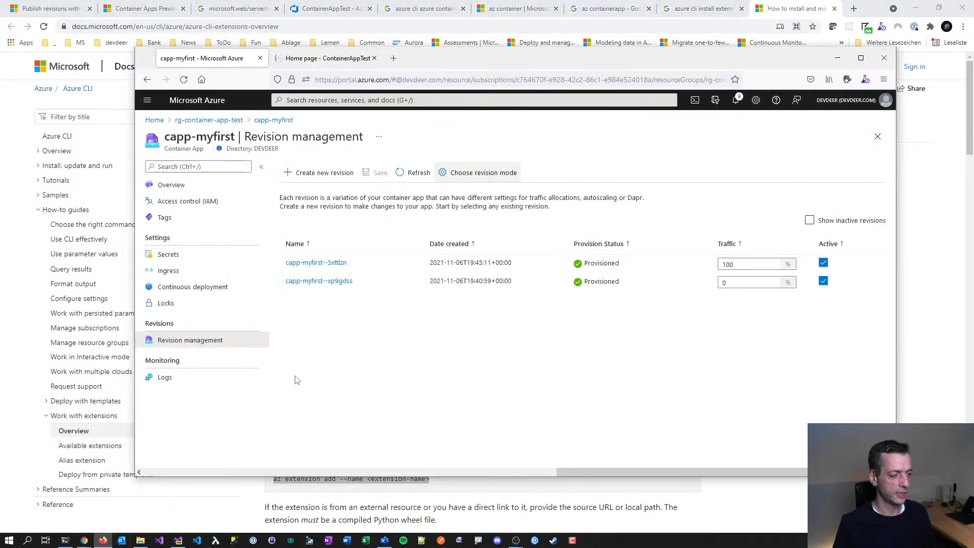
click(849, 60)
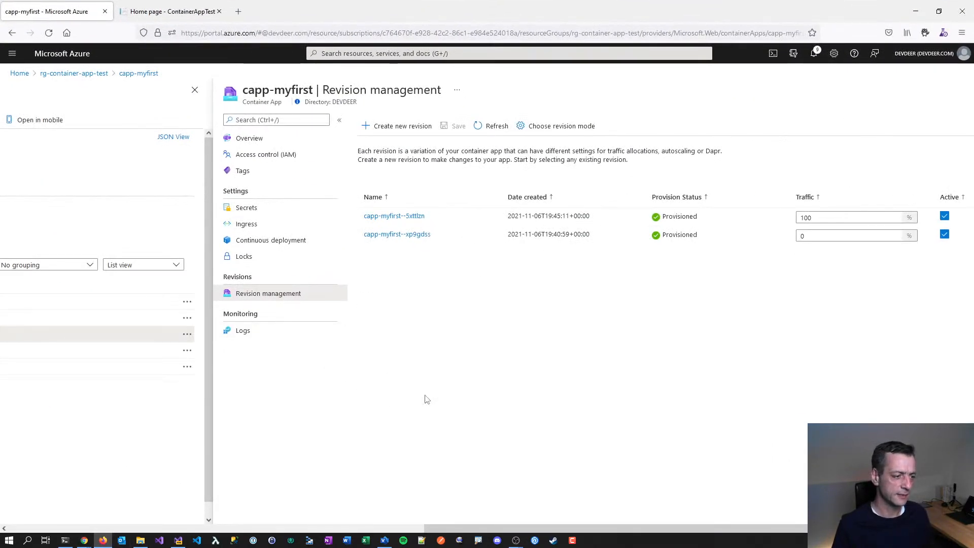
drag(452, 531, 638, 529)
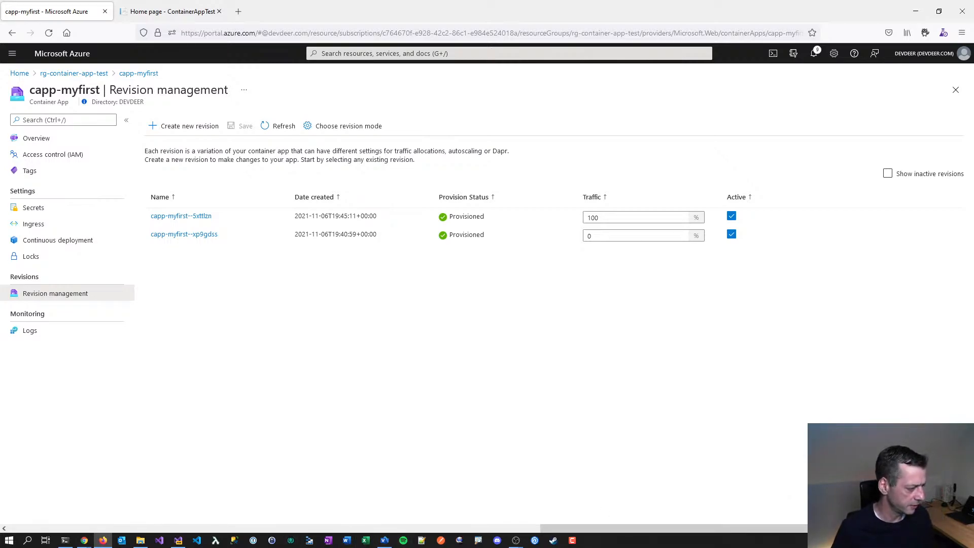
key(alt+Tab)
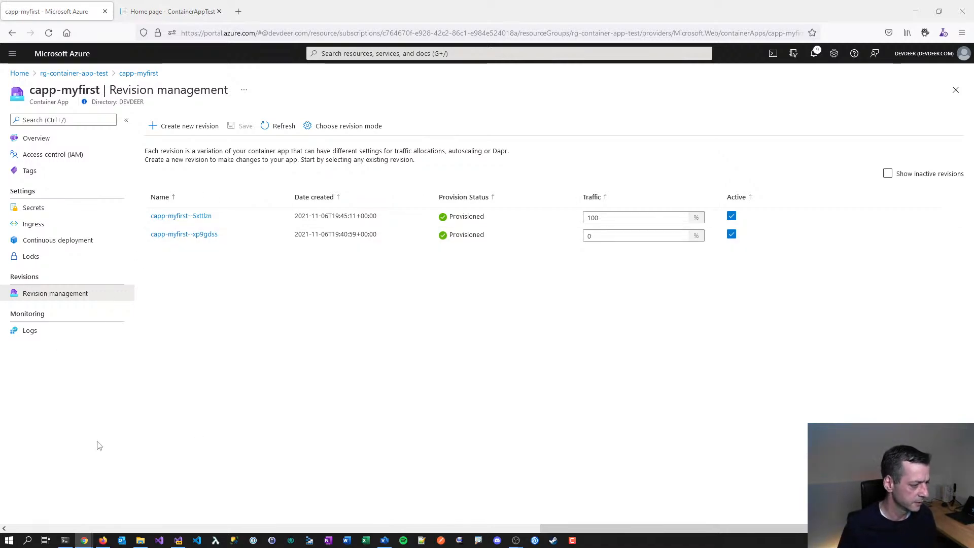
- Search the web in a new browser tab for the blog author's full name, and refine the search with "github"
click(238, 11)
text(Panu Oksala)
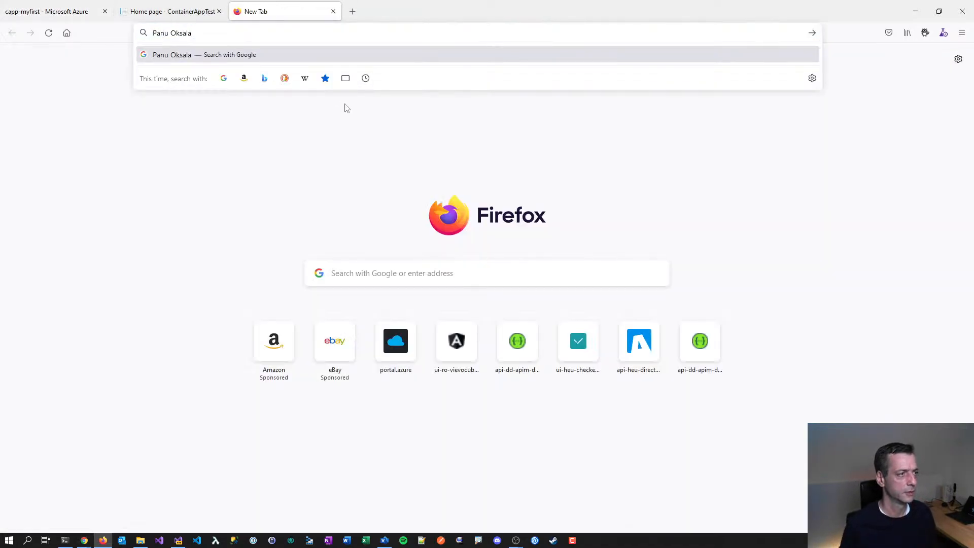
key(Return)
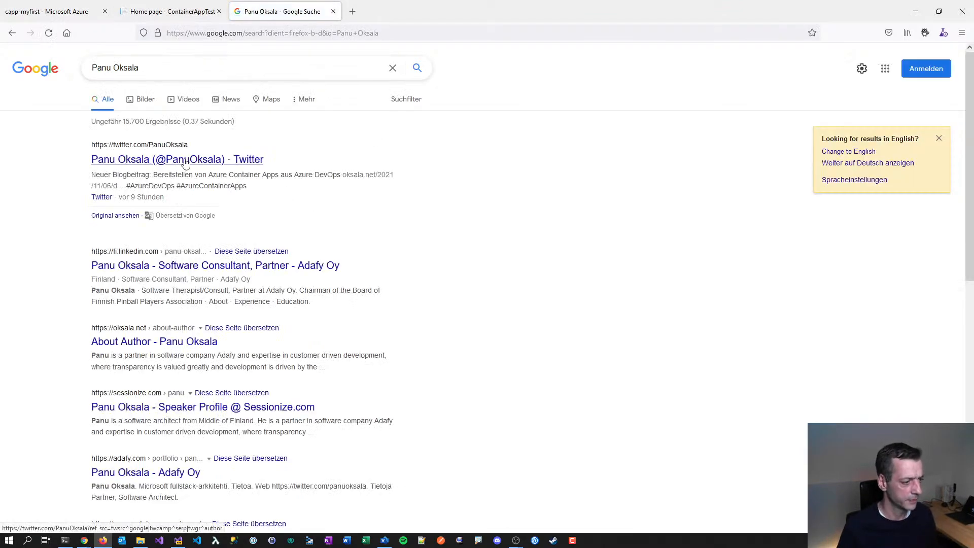
click(187, 77)
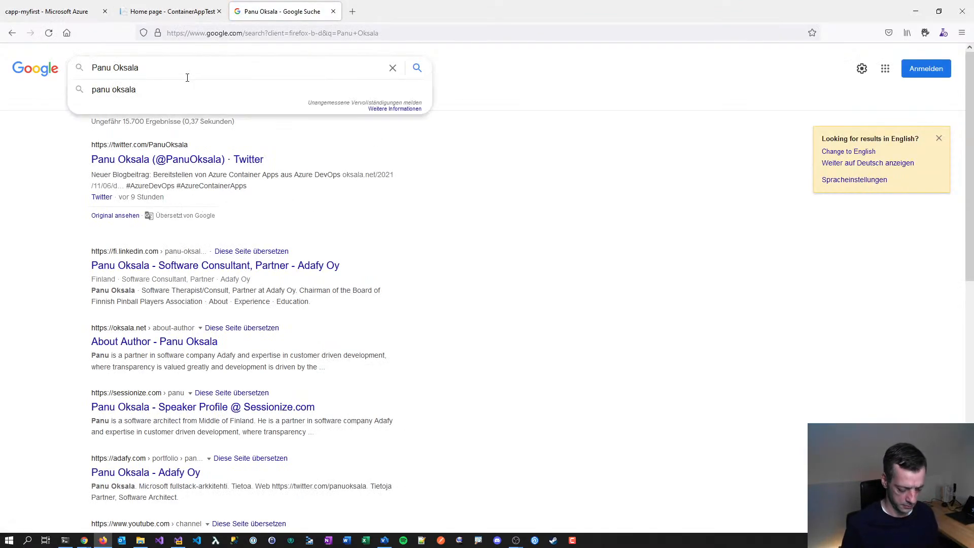
text(github)
key(Return)
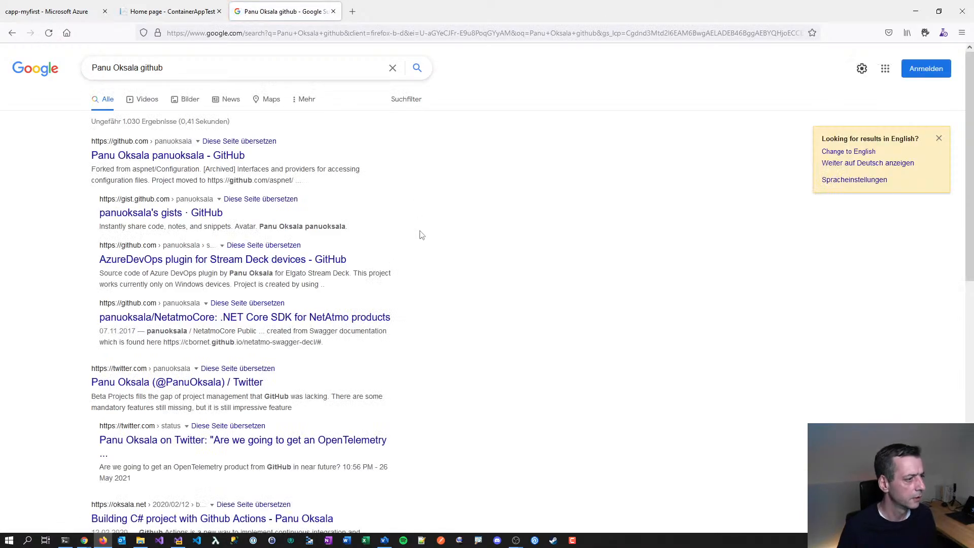
- Open the author's GitHub profile from the search results and look through the complete list of repositories
click(213, 156)
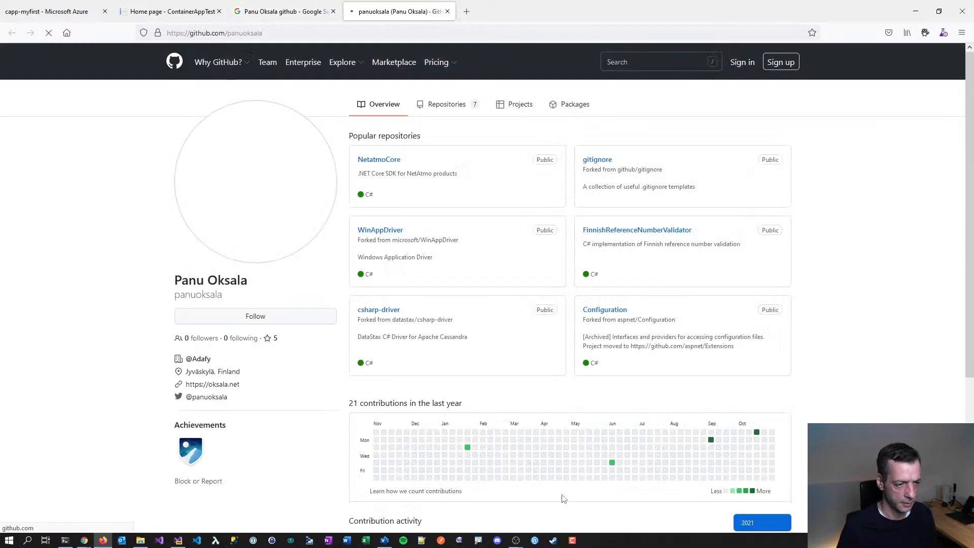
click(445, 104)
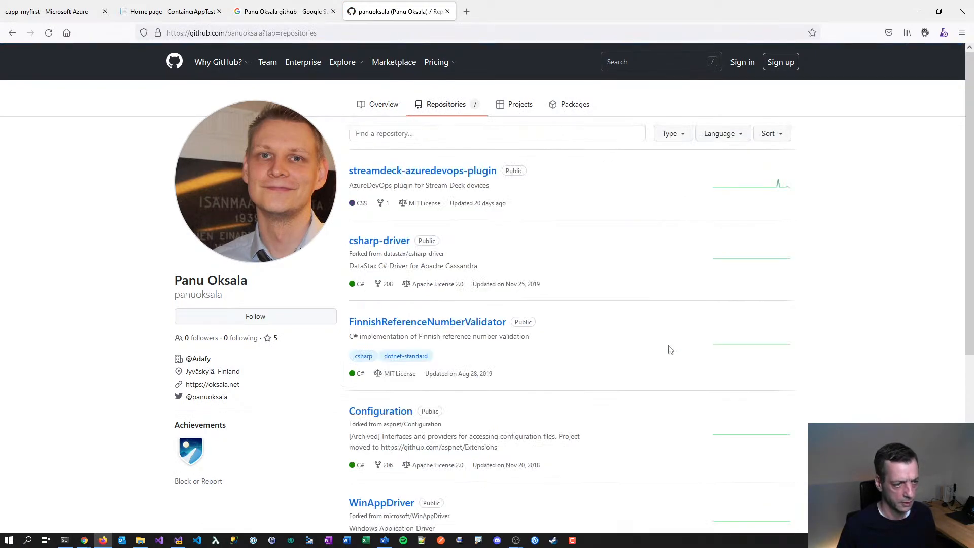
scroll(669, 349, down, 4)
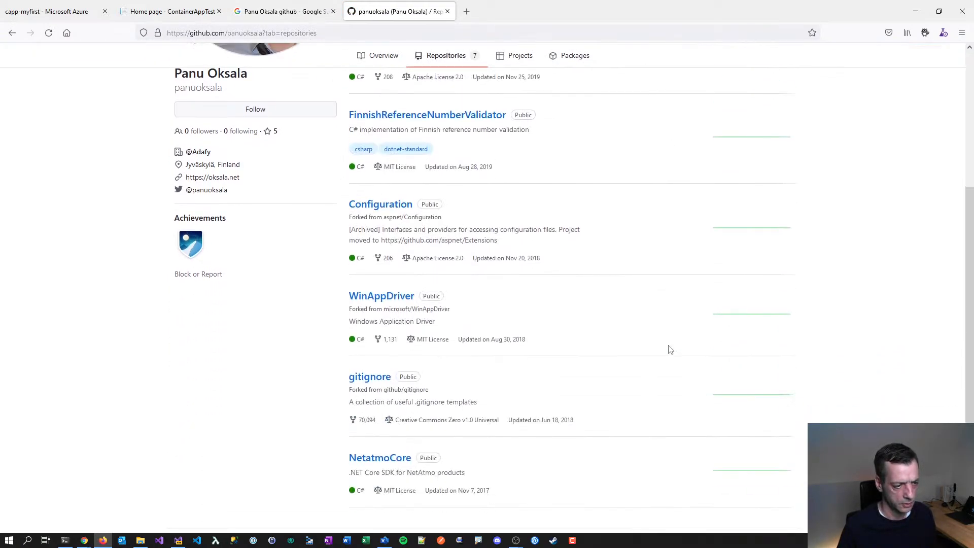
scroll(669, 349, down, 1)
scroll(668, 348, up, 5)
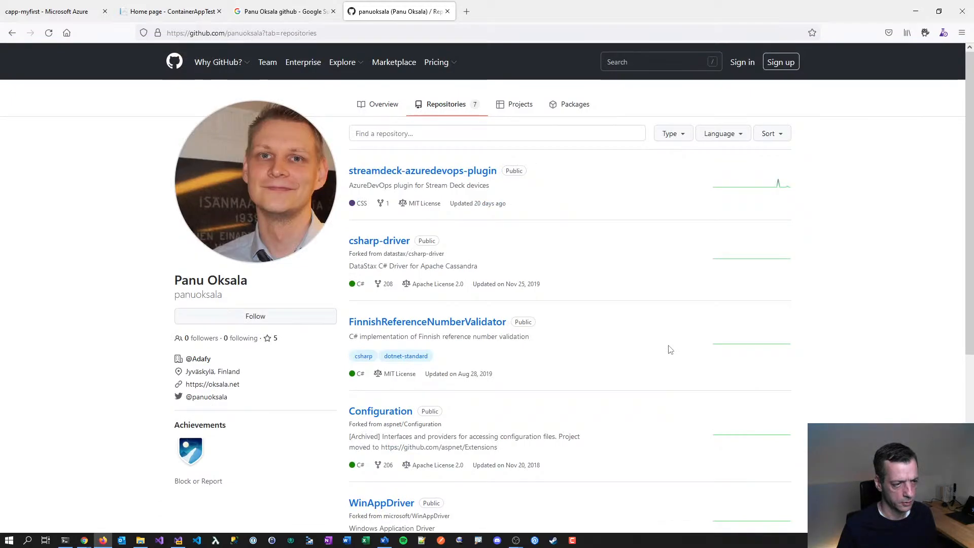
- Check the open search results, GitHub profile and ContainerAppTest home page, and return to the Azure portal to view capp-myfirst's overview
click(284, 11)
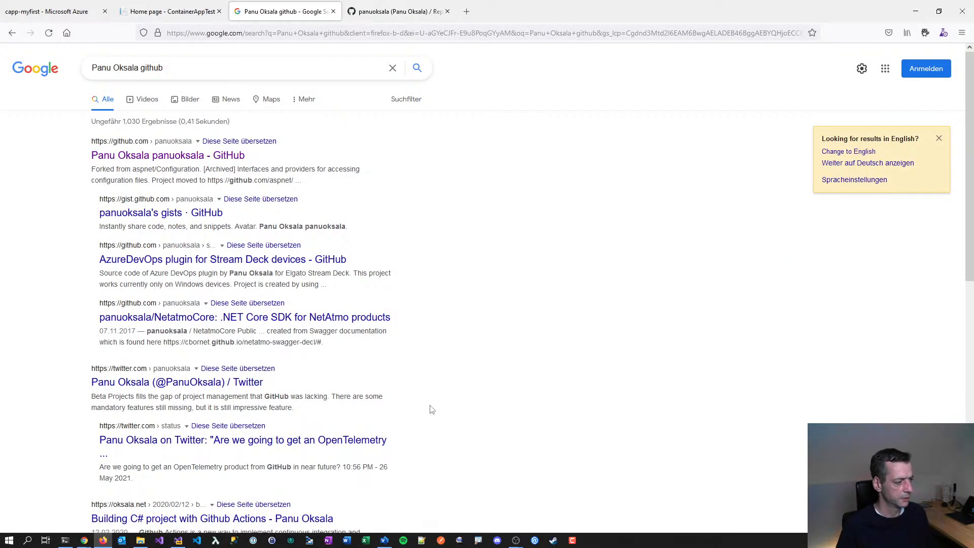
click(409, 15)
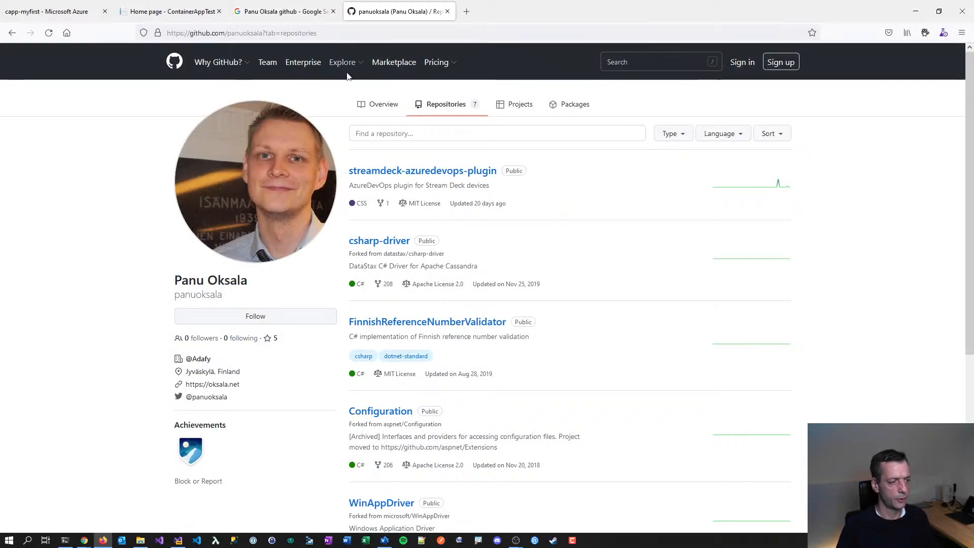
click(167, 12)
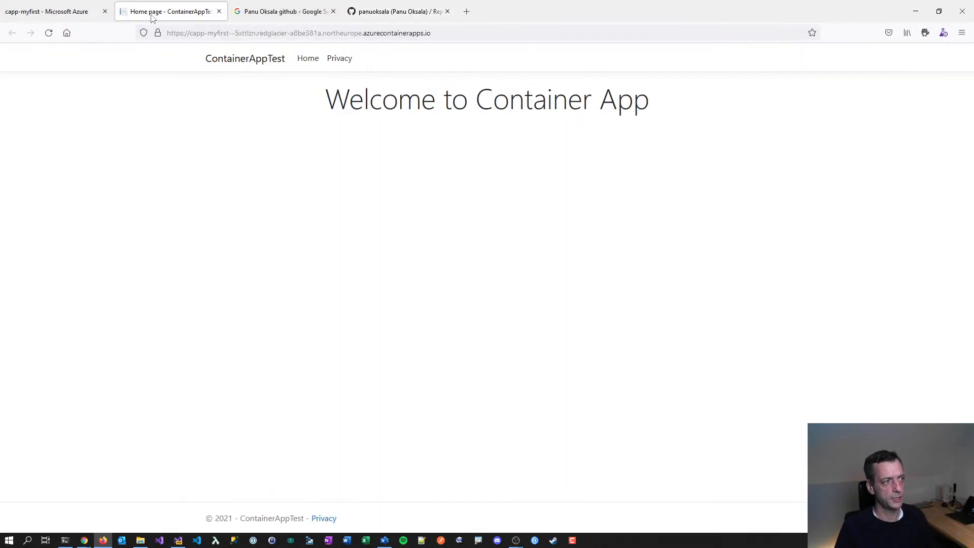
click(14, 16)
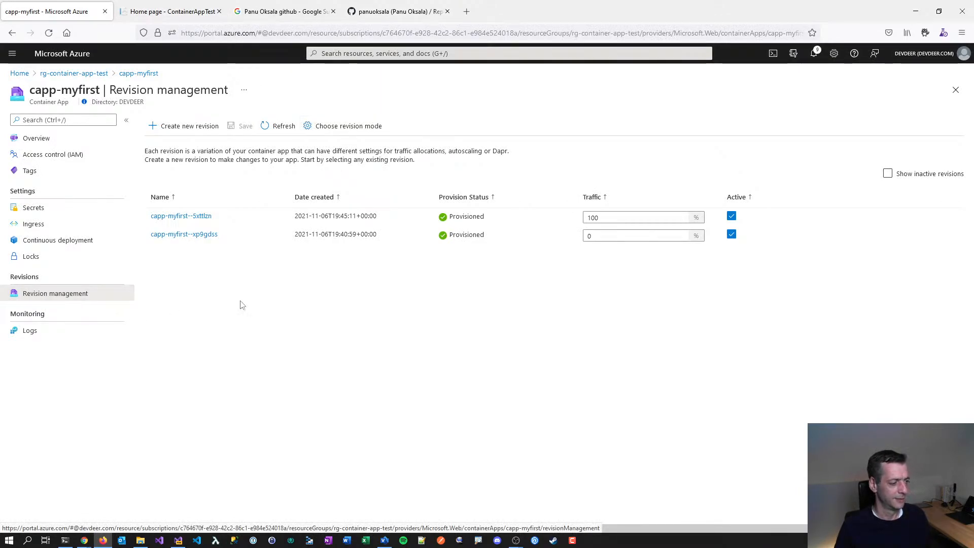
click(42, 138)
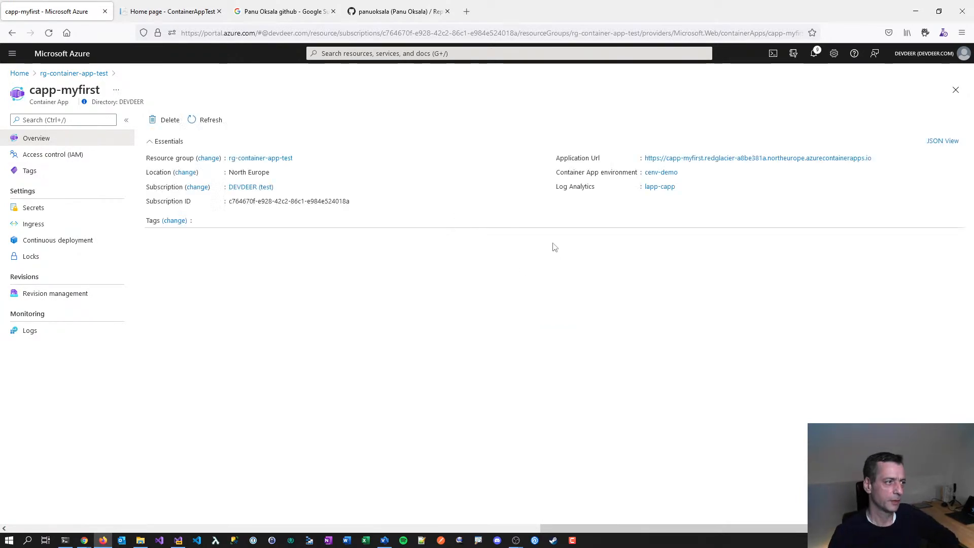
- Open the cenv-demo environment from the rg-container-app-test resource group, view the apps it hosts, and return to the resource group
click(101, 73)
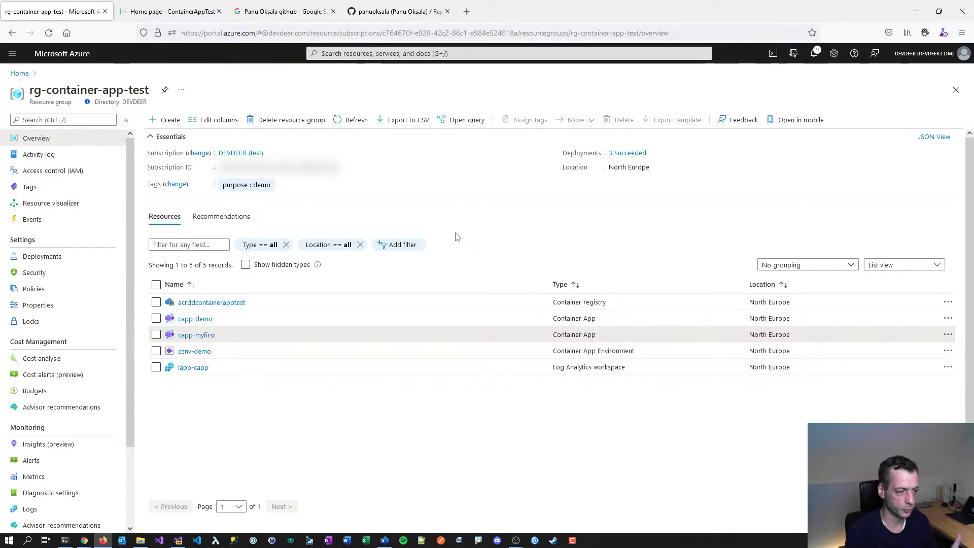
click(194, 351)
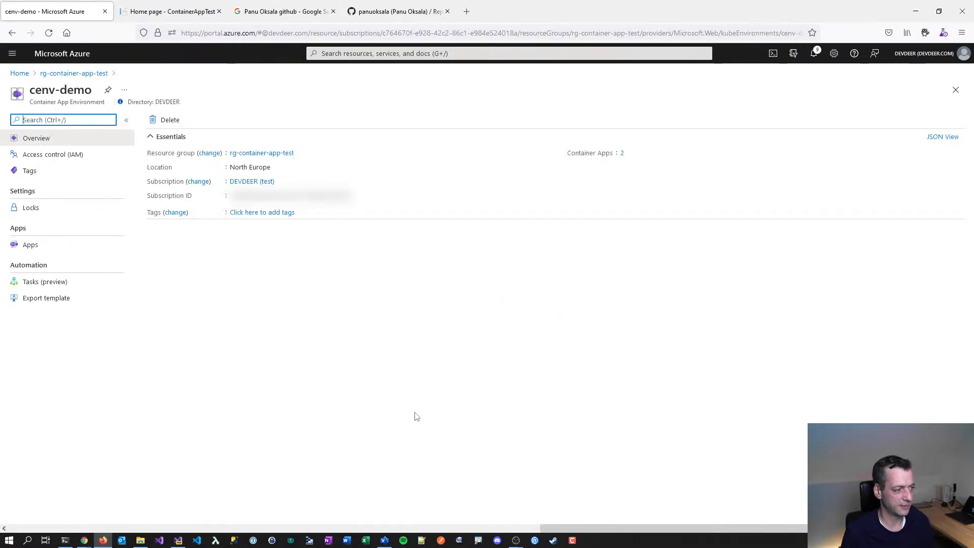
click(42, 248)
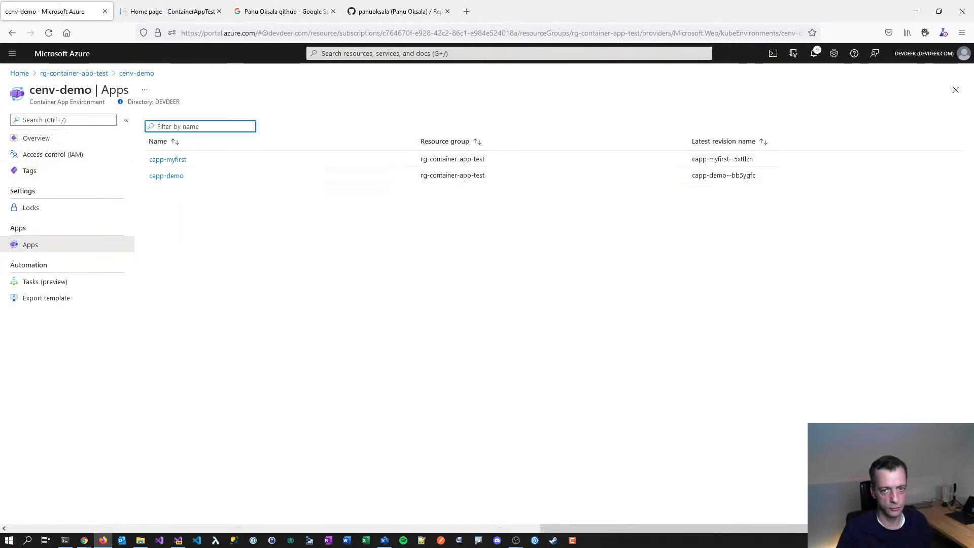
click(955, 90)
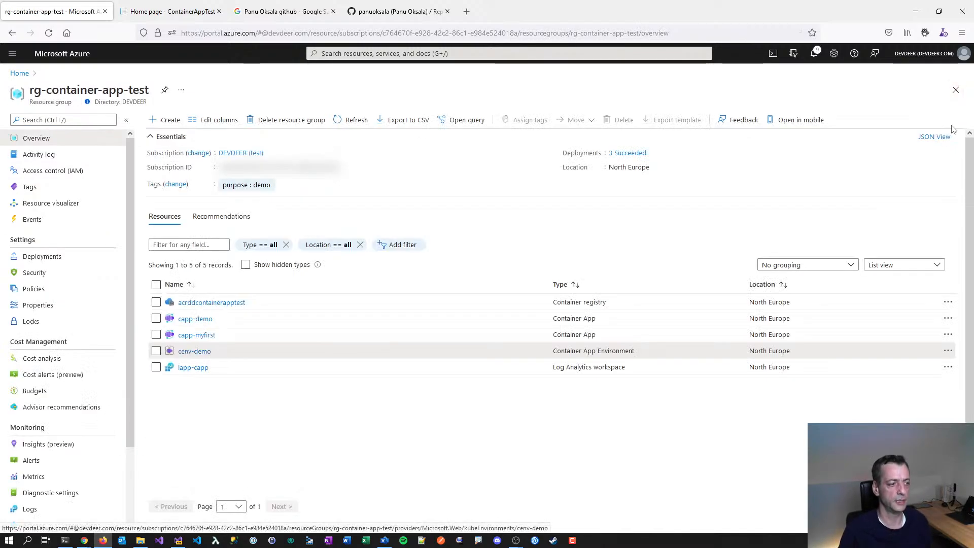